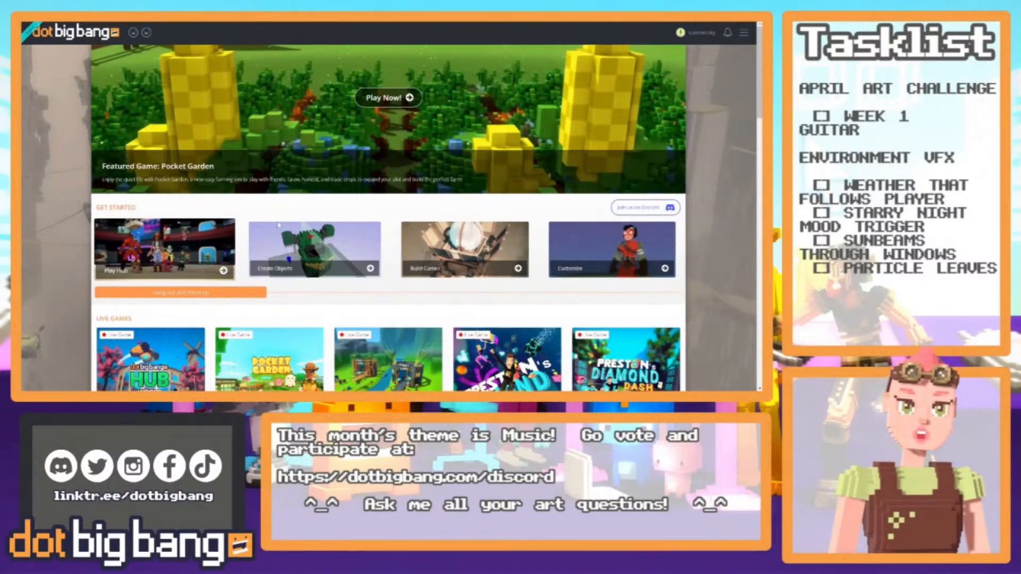
# Create a new object from the Empty Object starter and dismiss the basics tutorial.
pyautogui.click(743, 32)
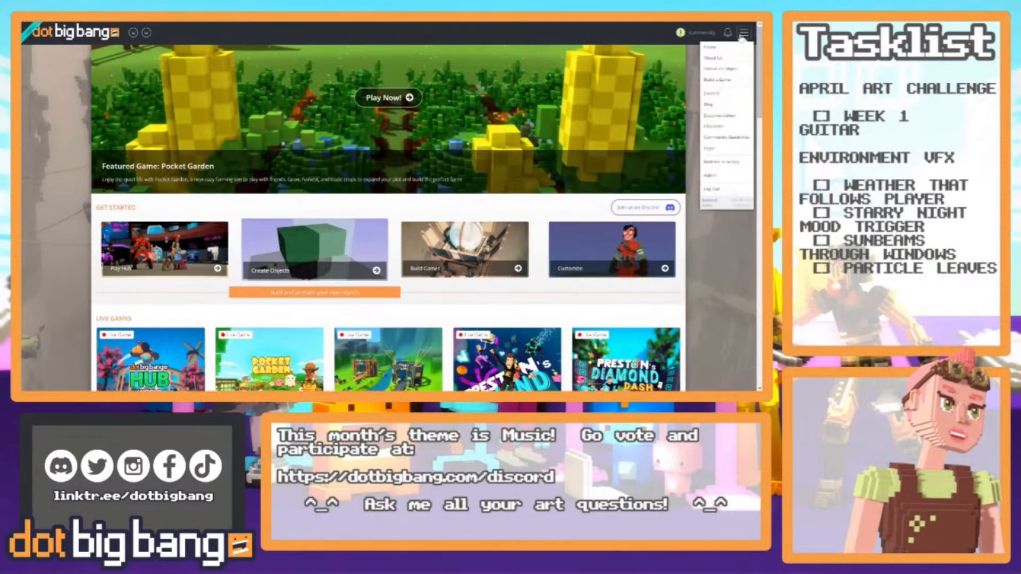
pyautogui.click(734, 70)
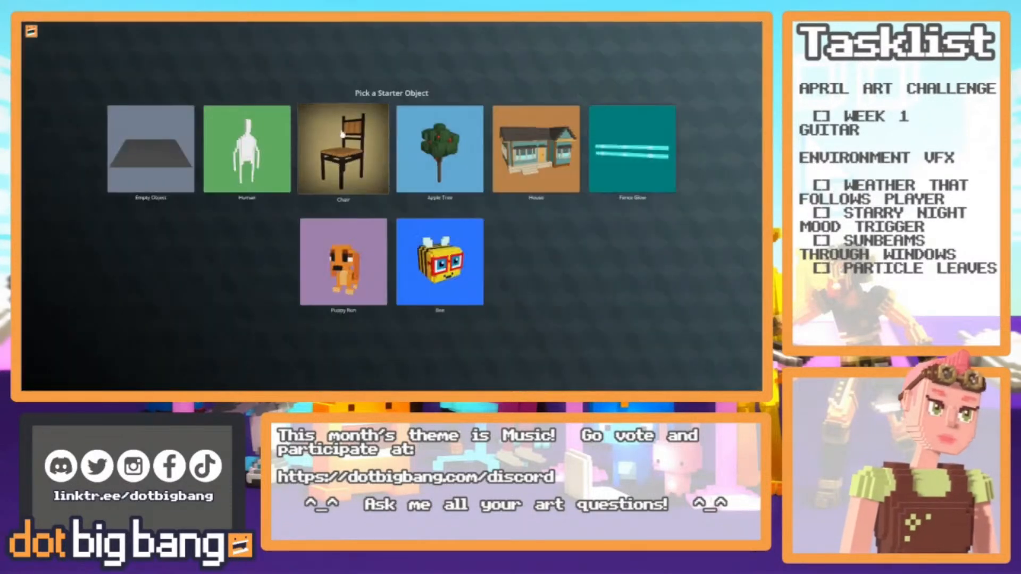
pyautogui.click(149, 149)
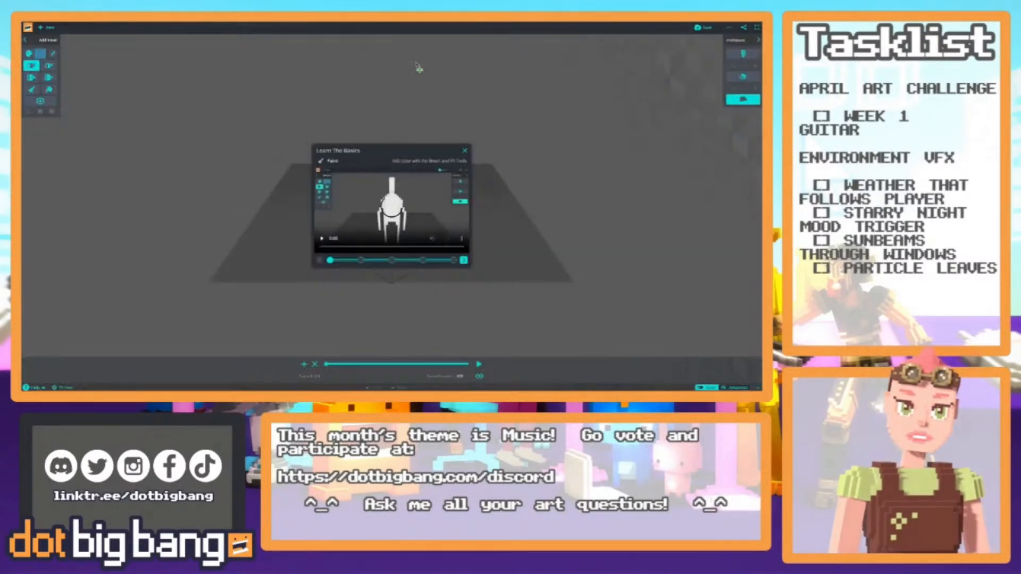
pyautogui.click(465, 151)
pyautogui.moveTo(378, 97); pyautogui.dragTo(383, 210, button='middle')
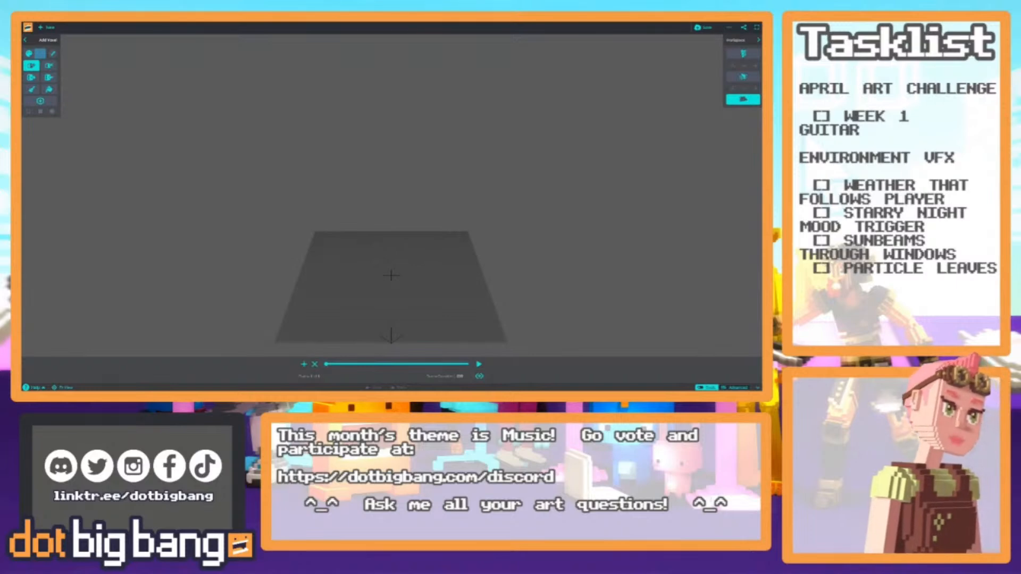
# Switch to the Gibson Les Paul Standard '50s product page and examine the guitar body's shape up close.
pyautogui.click(83, 22)
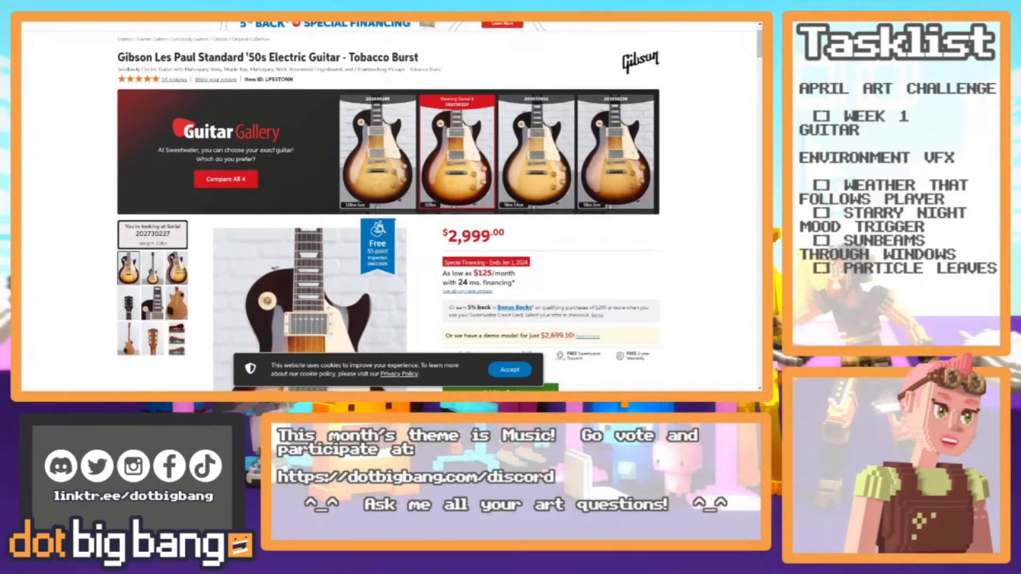
pyautogui.scroll(-3, 388, 208)
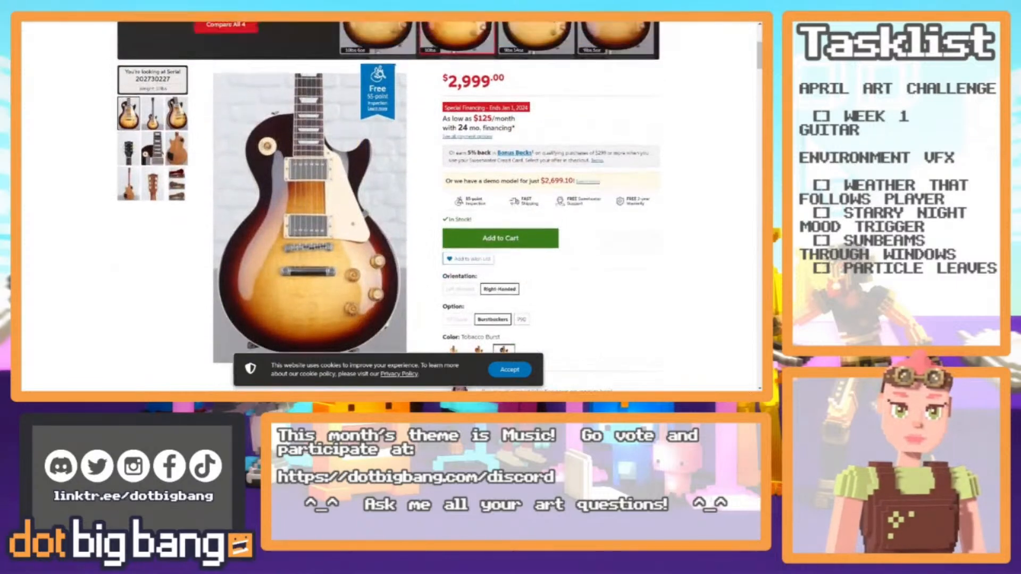
pyautogui.moveTo(314, 262)
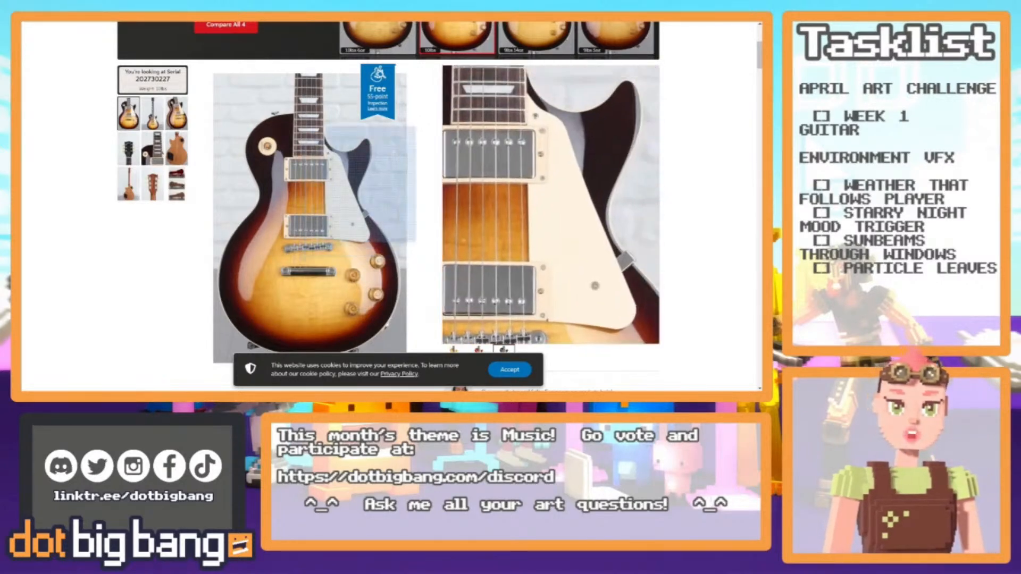
pyautogui.scroll(2, 309, 213)
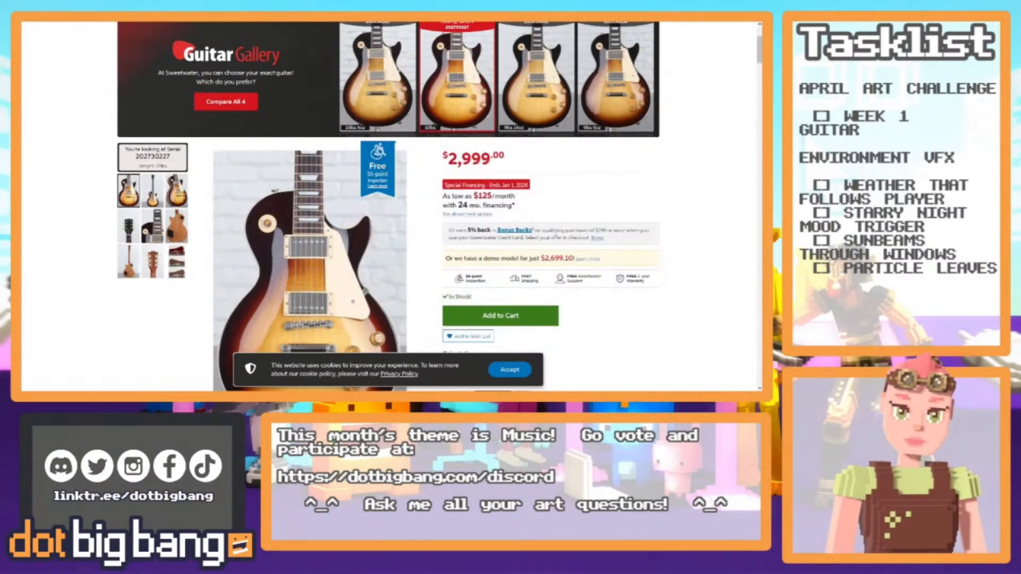
# Search Google Images for "guitar with two points" and browse the pictures for body shape references.
pyautogui.hotkey('ctrl', 't')
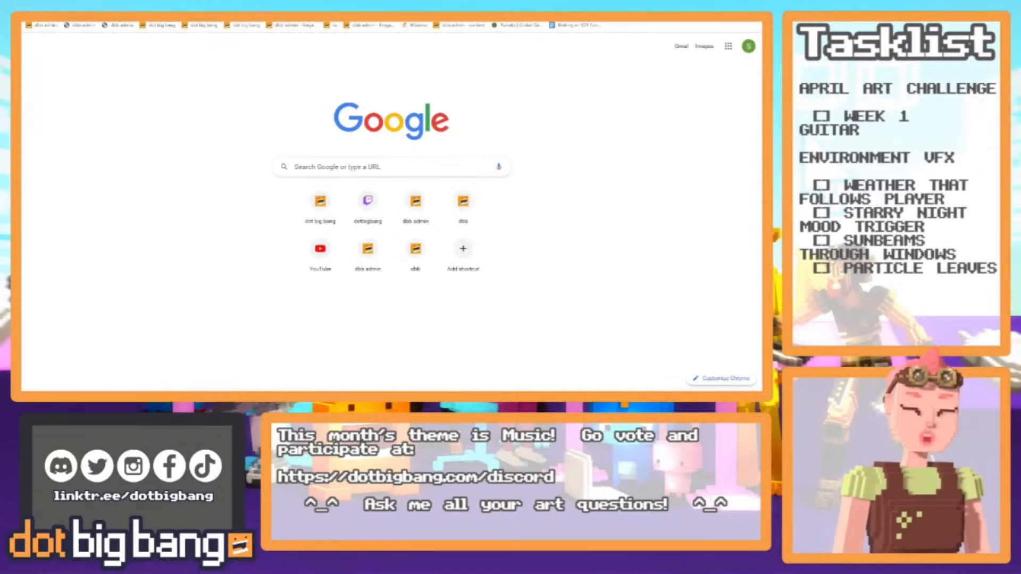
pyautogui.write('pink guitar')
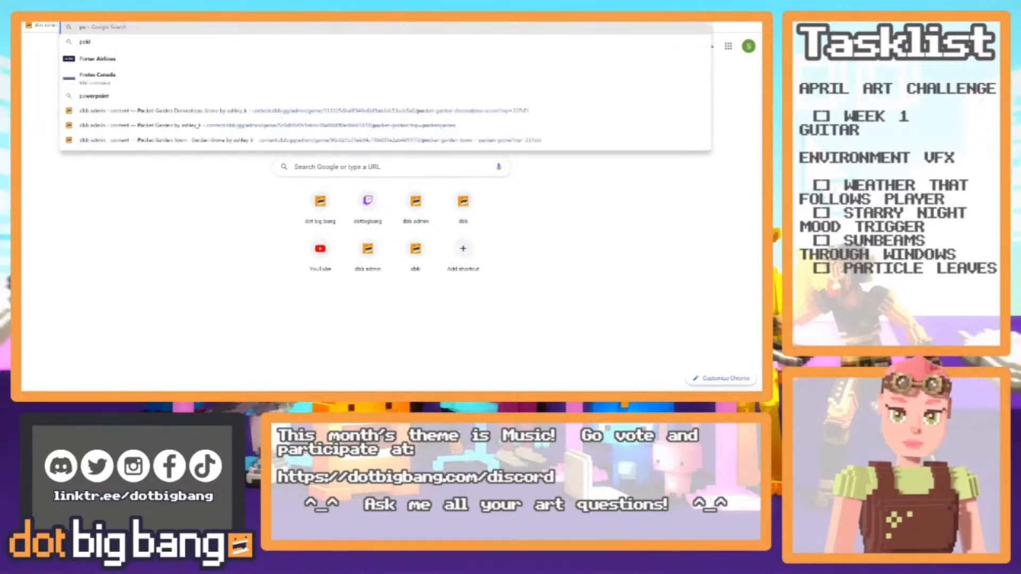
pyautogui.press('Return')
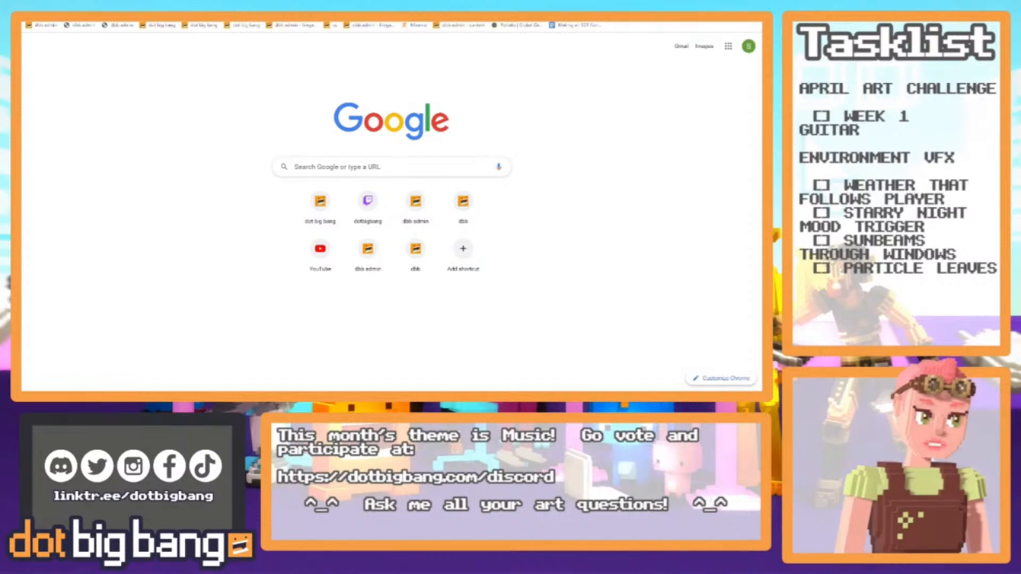
pyautogui.write('gui')
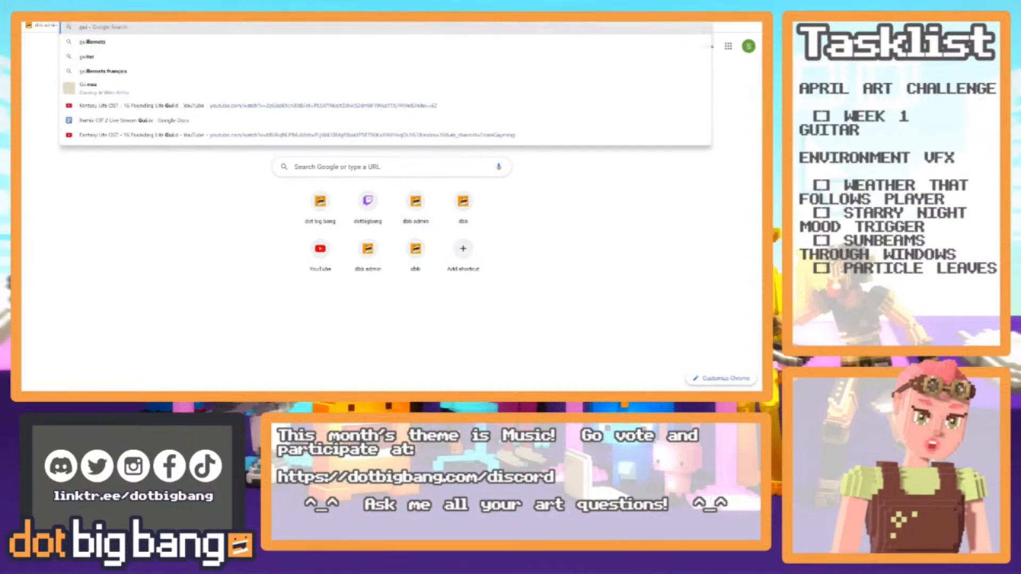
pyautogui.write('tar with two points')
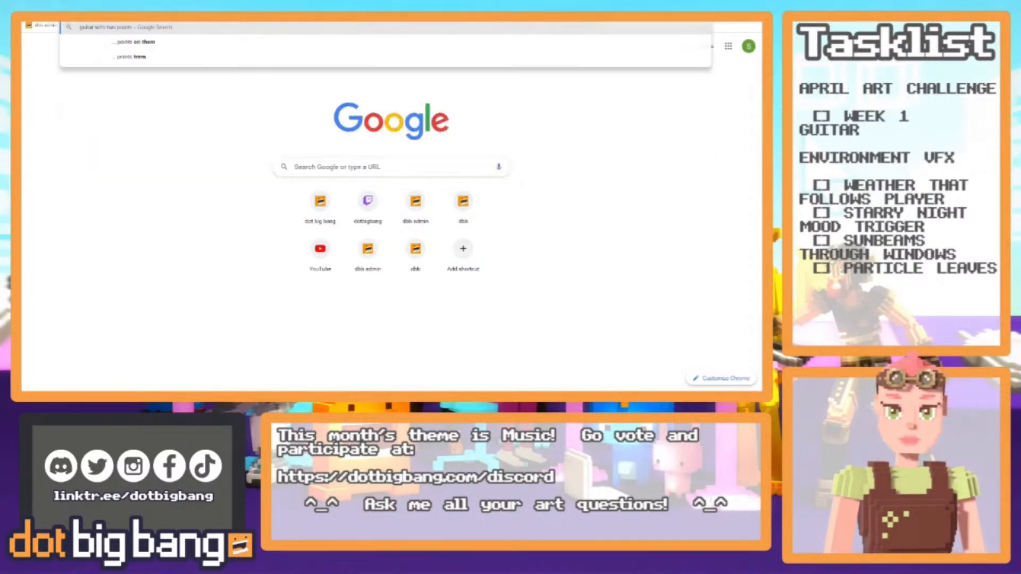
pyautogui.press('Return')
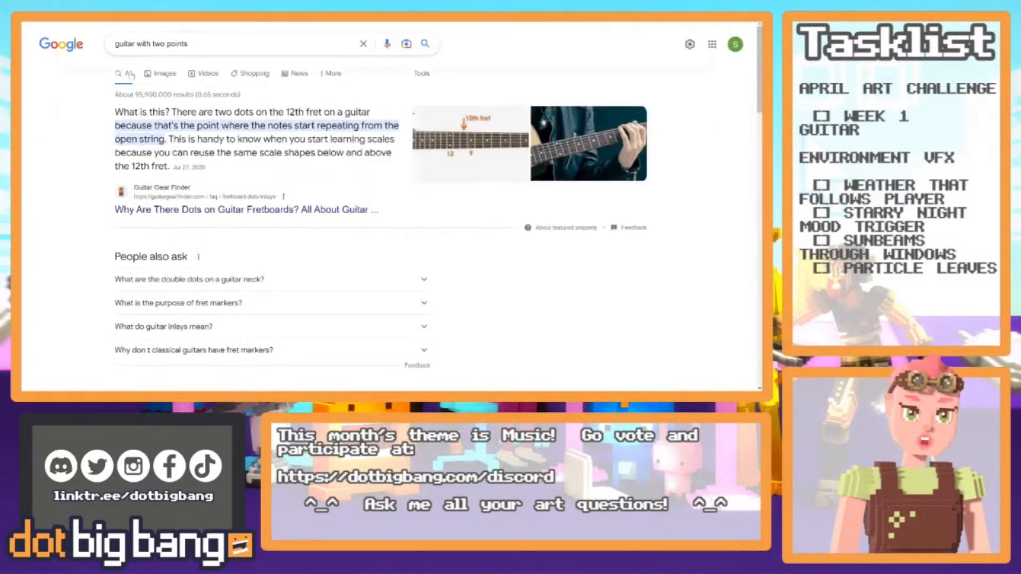
pyautogui.click(155, 76)
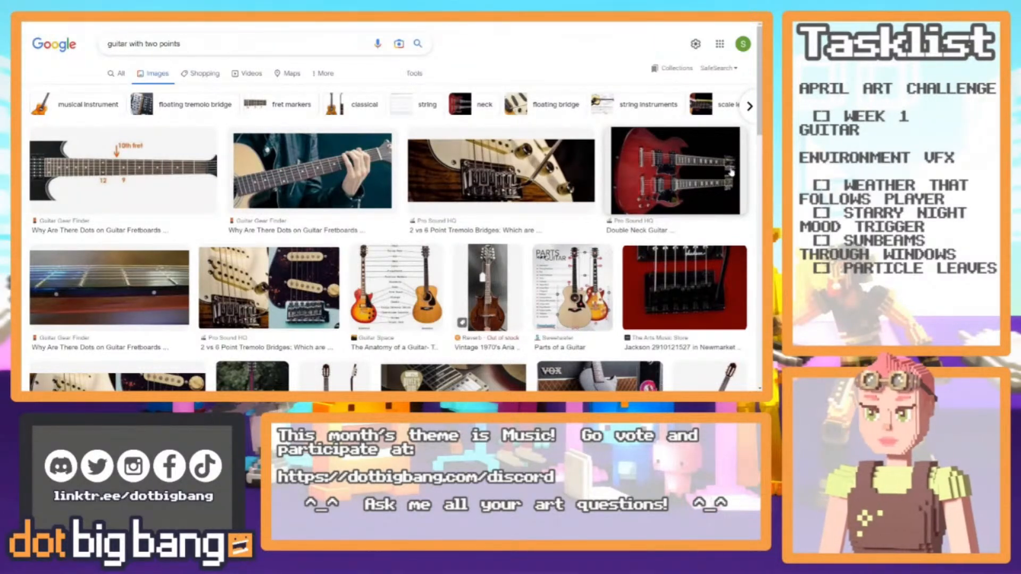
pyautogui.scroll(-3, 461, 181)
pyautogui.scroll(-4, 459, 189)
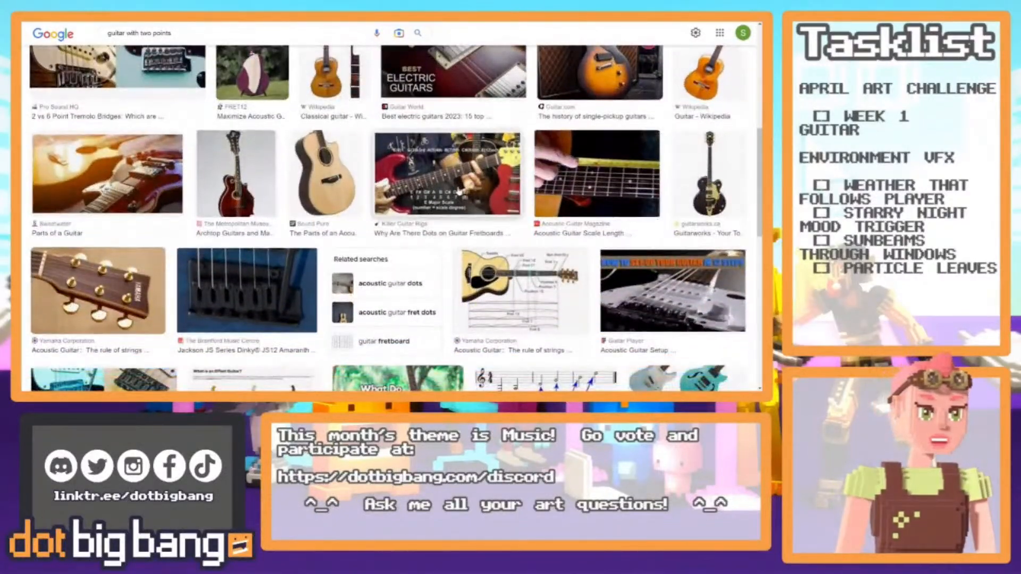
pyautogui.scroll(-3, 459, 190)
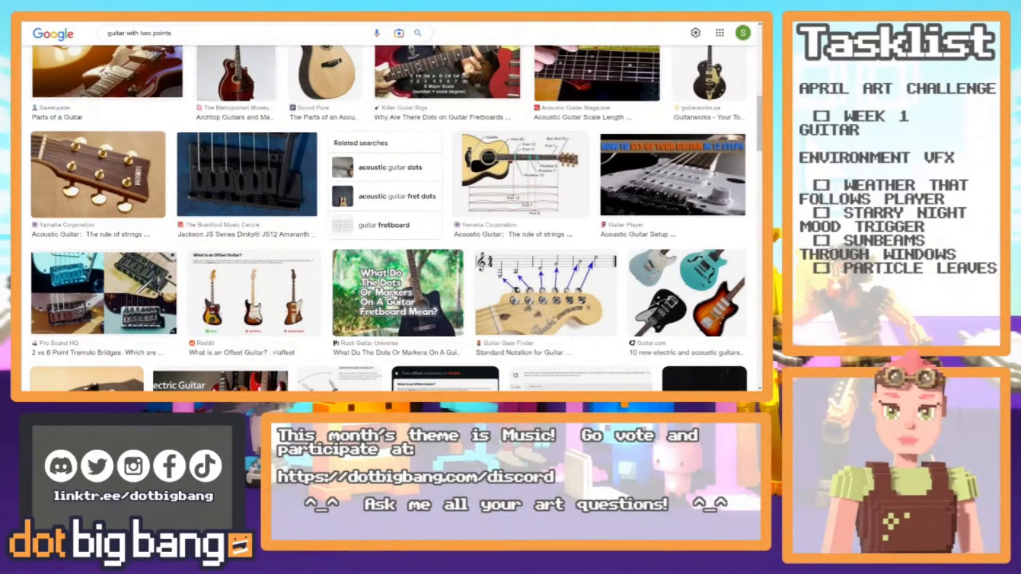
# Return to the dot big bang object editor and turn on mirrored editing across the central vertical plane.
pyautogui.hotkey('ctrl', 'shift', 'Tab')
pyautogui.hotkey('ctrl', 'shift', 'Tab')
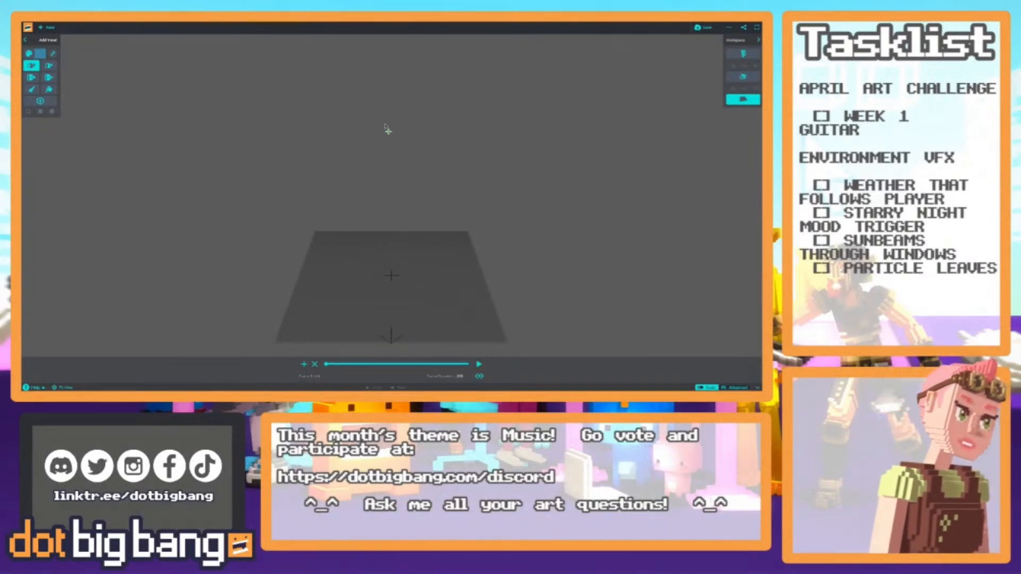
pyautogui.moveTo(269, 260)
pyautogui.mouseDown(button='middle')
pyautogui.moveTo(270, 252)
pyautogui.moveTo(277, 259)
pyautogui.mouseUp(button='middle')
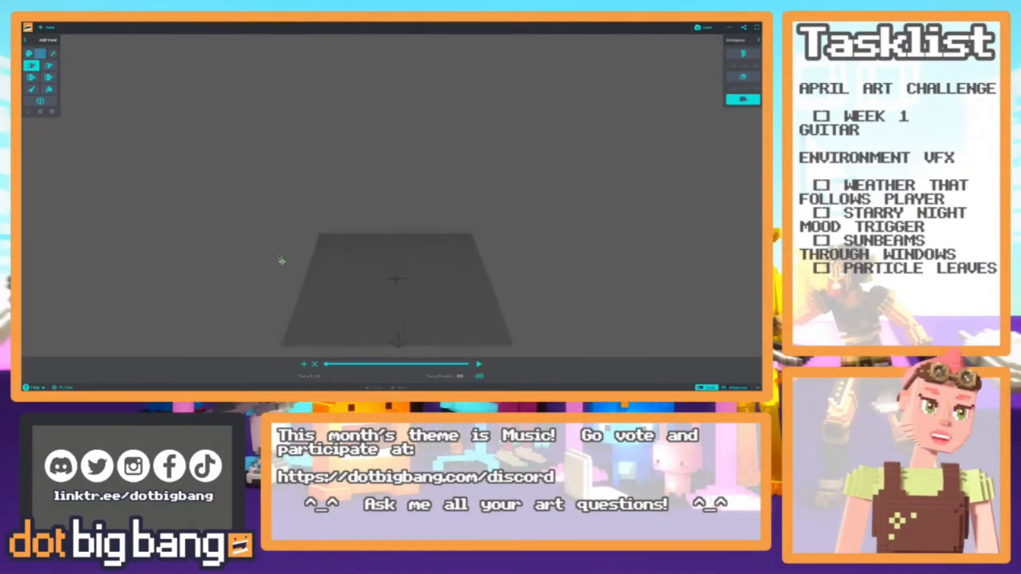
pyautogui.click(743, 77)
pyautogui.moveTo(326, 190)
pyautogui.mouseDown(button='middle')
pyautogui.moveTo(331, 109)
pyautogui.moveTo(335, 156)
pyautogui.moveTo(319, 152)
pyautogui.moveTo(311, 177)
pyautogui.mouseUp(button='middle')
# Set the voxel colour to a dark greyish brown, using the guitar photo as colour reference.
pyautogui.click(40, 53)
pyautogui.moveTo(75, 76); pyautogui.dragTo(63, 99)
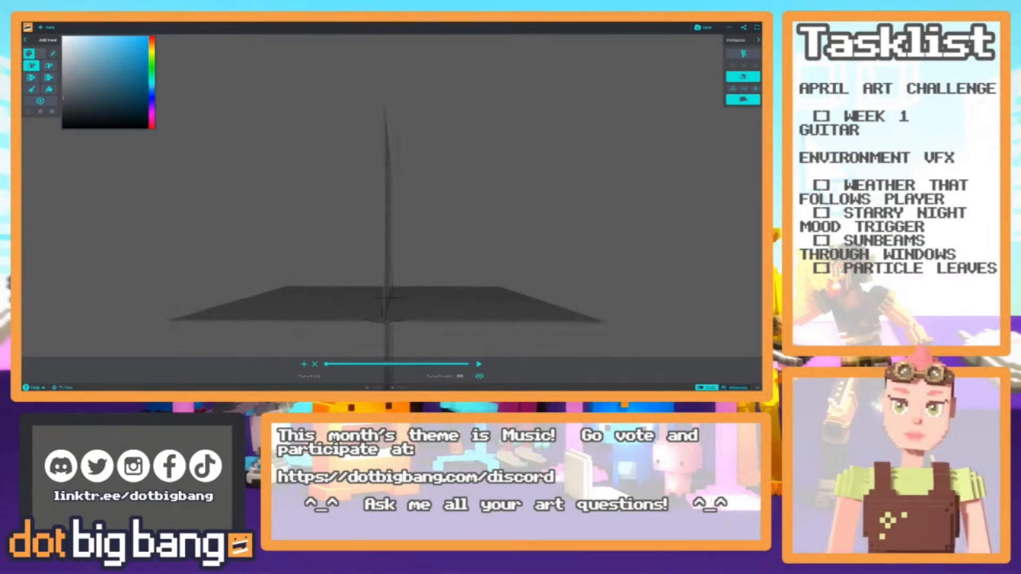
pyautogui.hotkey('ctrl', 'Tab')
pyautogui.moveTo(245, 202)
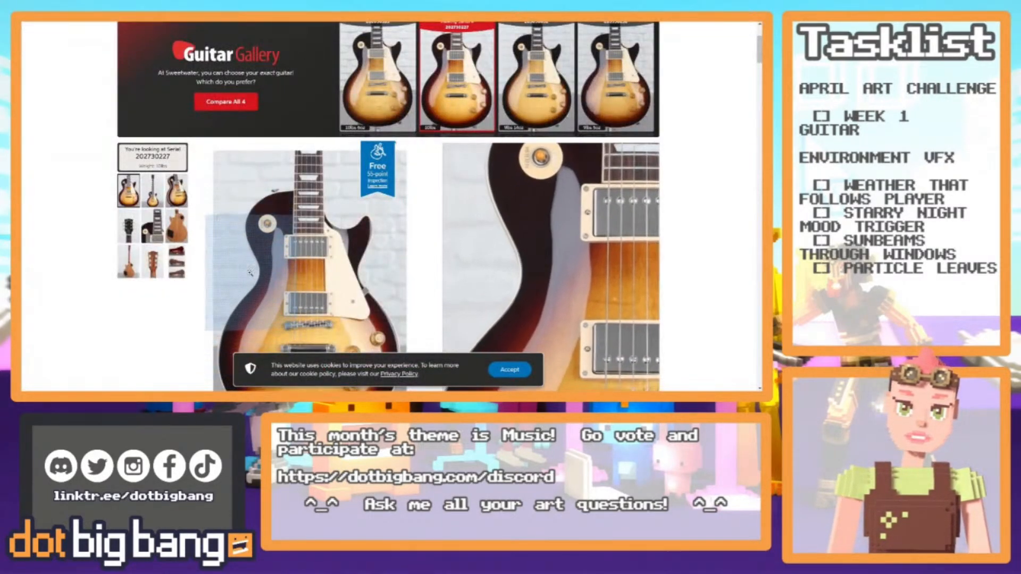
pyautogui.hotkey('ctrl', 'Tab')
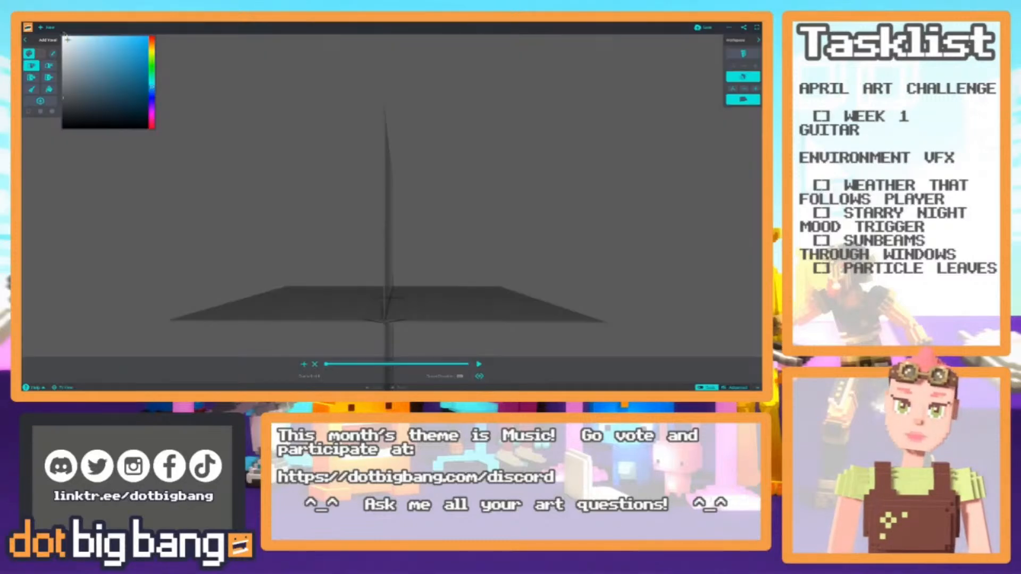
pyautogui.click(70, 111)
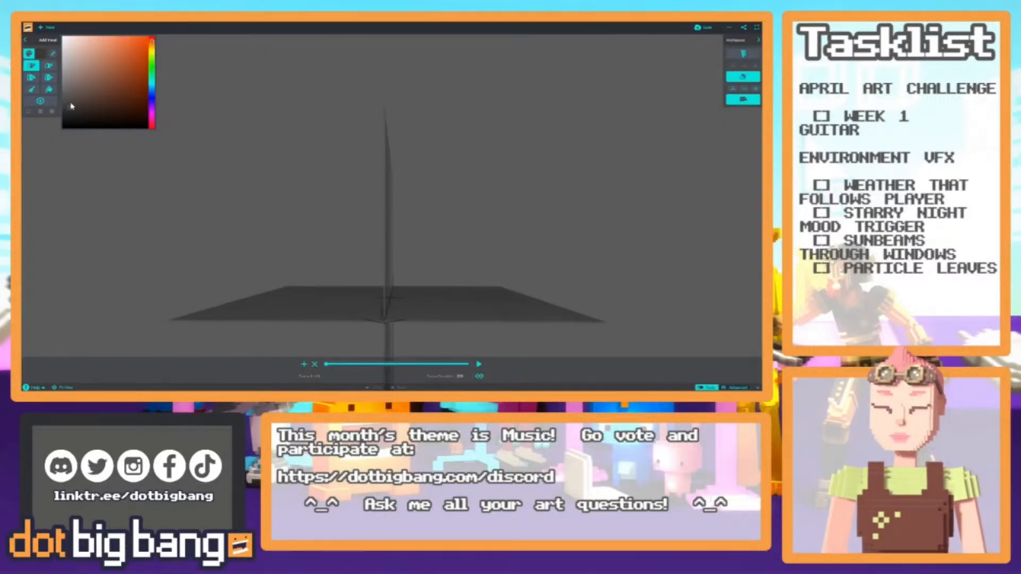
# Build a tall, thin, mirrored dark brown slab standing at the centre of the ground plane with the Create Shape tool.
pyautogui.moveTo(271, 243); pyautogui.dragTo(333, 281, button='right')
pyautogui.moveTo(348, 245); pyautogui.dragTo(369, 308, button='right')
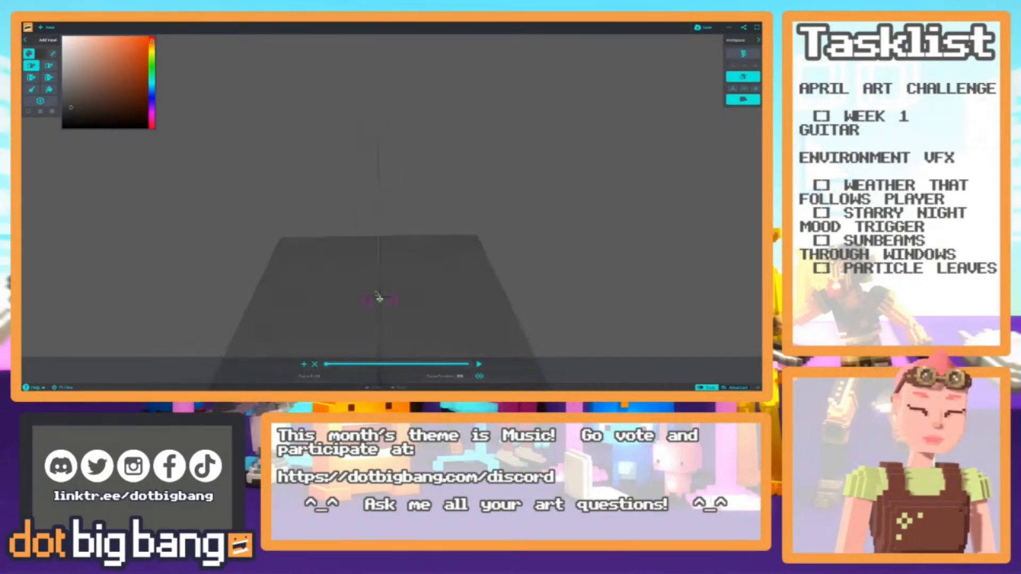
pyautogui.moveTo(512, 185); pyautogui.dragTo(402, 334, button='right')
pyautogui.moveTo(382, 274); pyautogui.dragTo(356, 272)
pyautogui.press('s')
pyautogui.moveTo(360, 270); pyautogui.dragTo(388, 254, button='right')
pyautogui.moveTo(387, 253); pyautogui.dragTo(448, 247)
pyautogui.moveTo(429, 218); pyautogui.dragTo(383, 104, button='right')
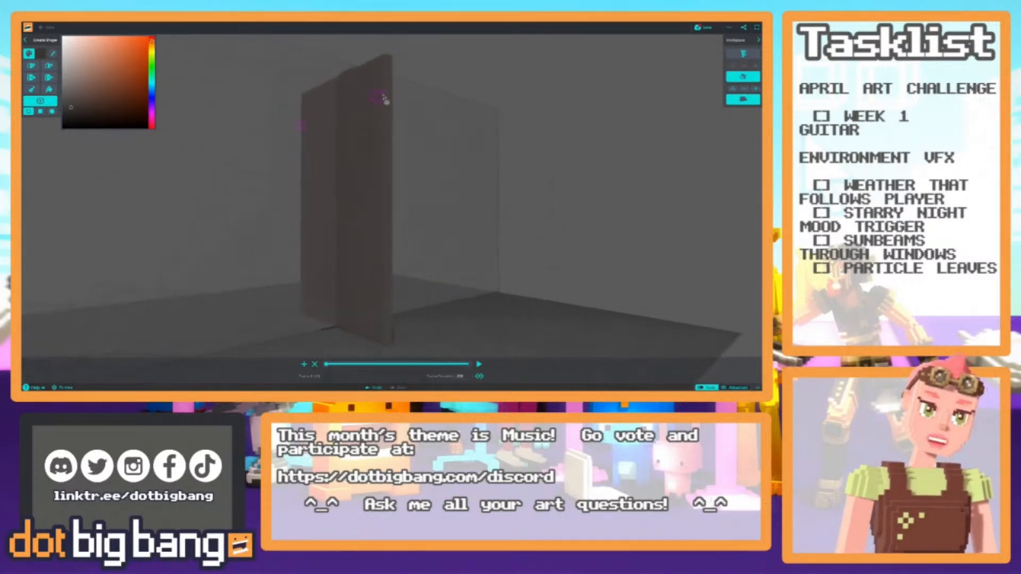
pyautogui.moveTo(390, 61); pyautogui.dragTo(390, 314)
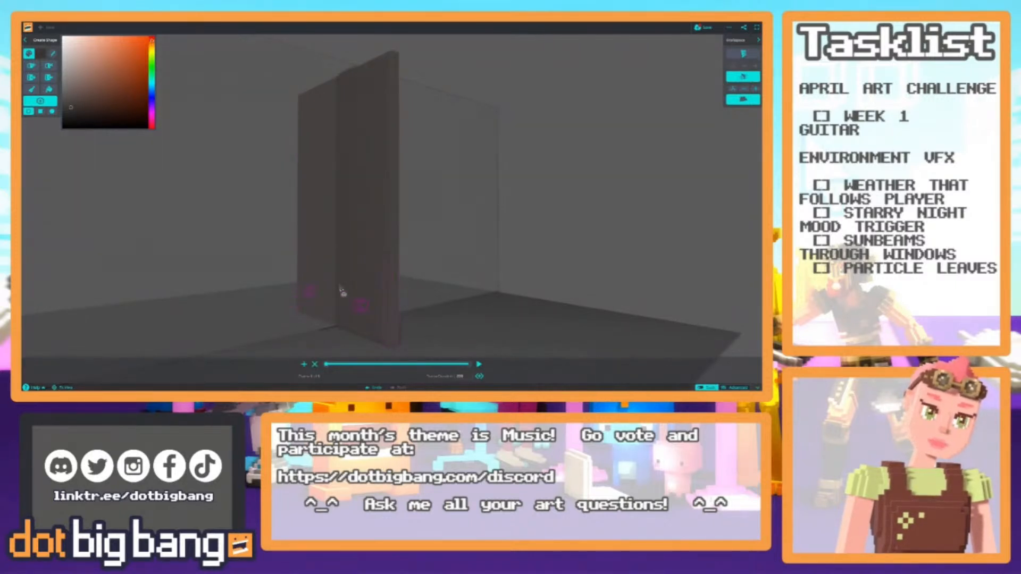
pyautogui.moveTo(360, 298); pyautogui.dragTo(449, 266, button='right')
pyautogui.moveTo(378, 276); pyautogui.dragTo(378, 153, button='right')
pyautogui.press('3')
pyautogui.hotkey('ctrl', 'z')
pyautogui.scroll(6, 381, 228)
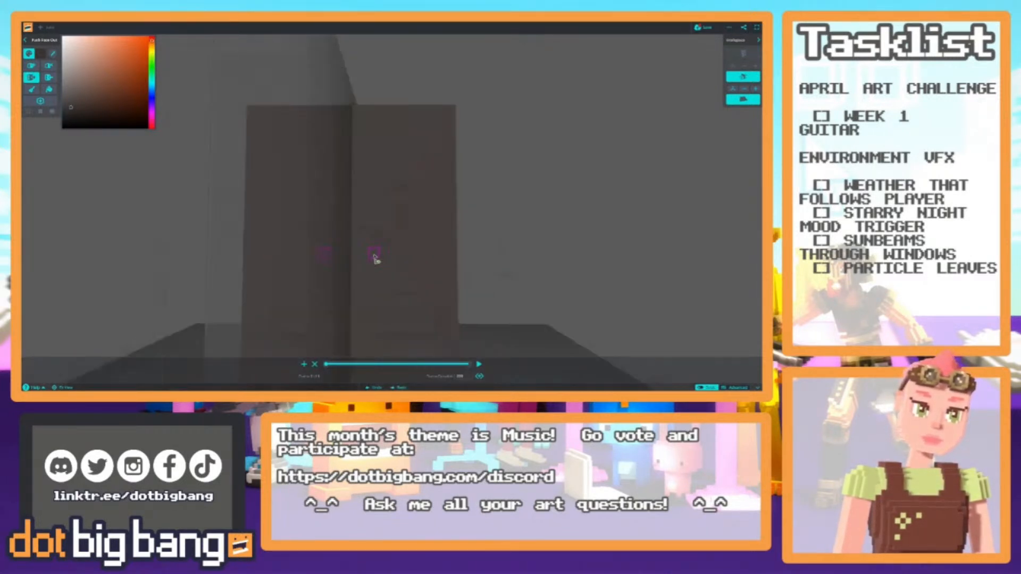
# Remove voxels from the slab's upper corners to make a stepped, rounded top edge, following the guitar photo's outline.
pyautogui.moveTo(341, 269); pyautogui.dragTo(266, 244, button='middle')
pyautogui.moveTo(266, 245); pyautogui.dragTo(342, 267, button='right')
pyautogui.press('2')
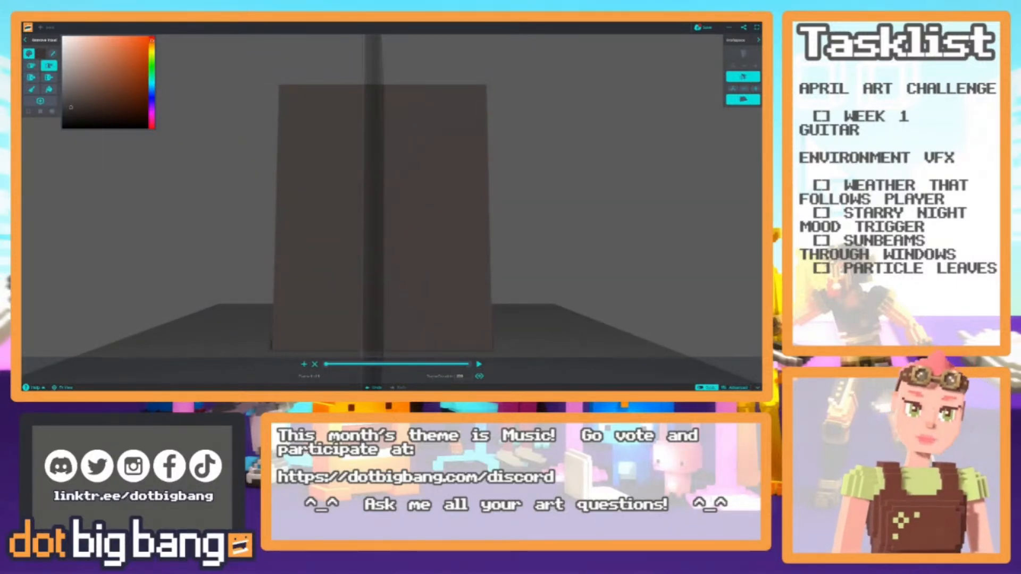
pyautogui.click(227, 22)
pyautogui.scroll(-3, 96, 222)
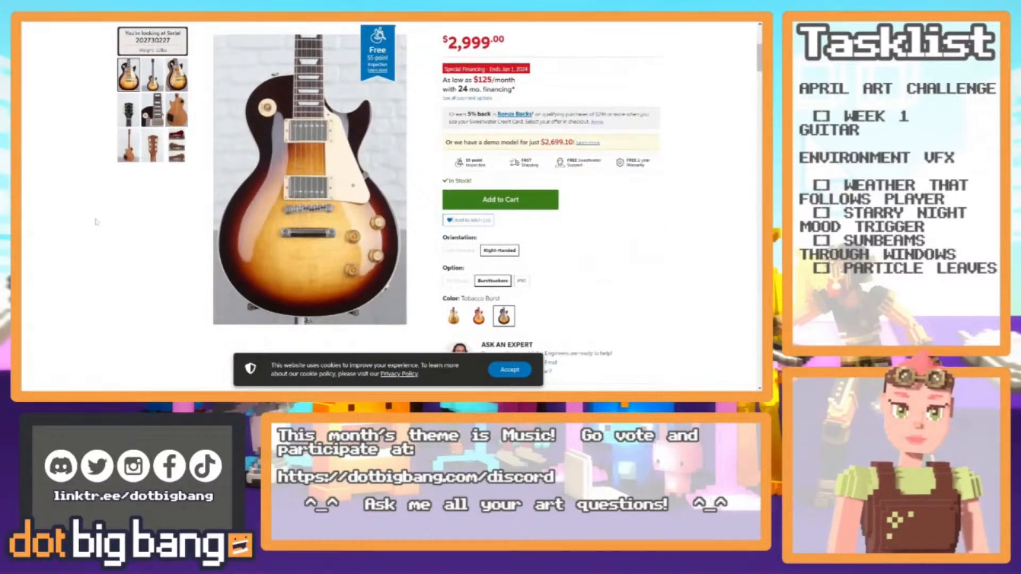
pyautogui.moveTo(247, 187)
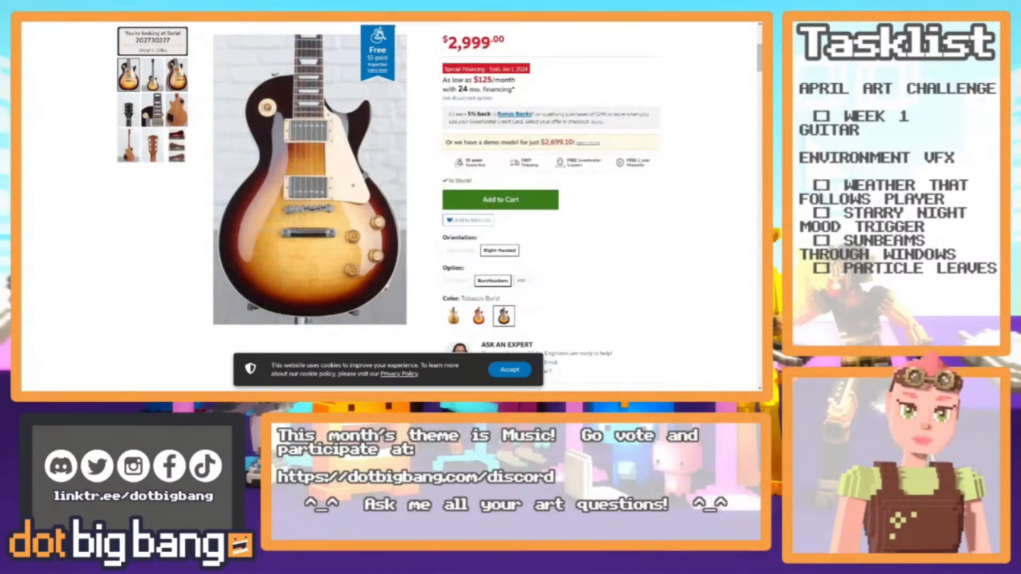
pyautogui.hotkey('alt', 'Tab')
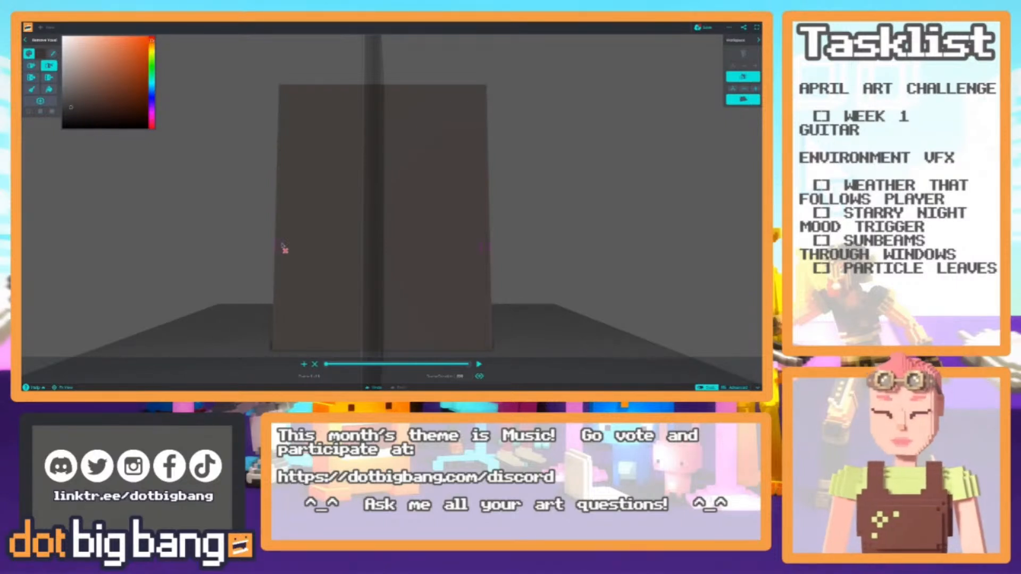
pyautogui.moveTo(276, 213); pyautogui.dragTo(297, 215, button='right')
pyautogui.moveTo(314, 85)
pyautogui.mouseDown()
pyautogui.moveTo(288, 102)
pyautogui.moveTo(298, 92)
pyautogui.mouseUp()
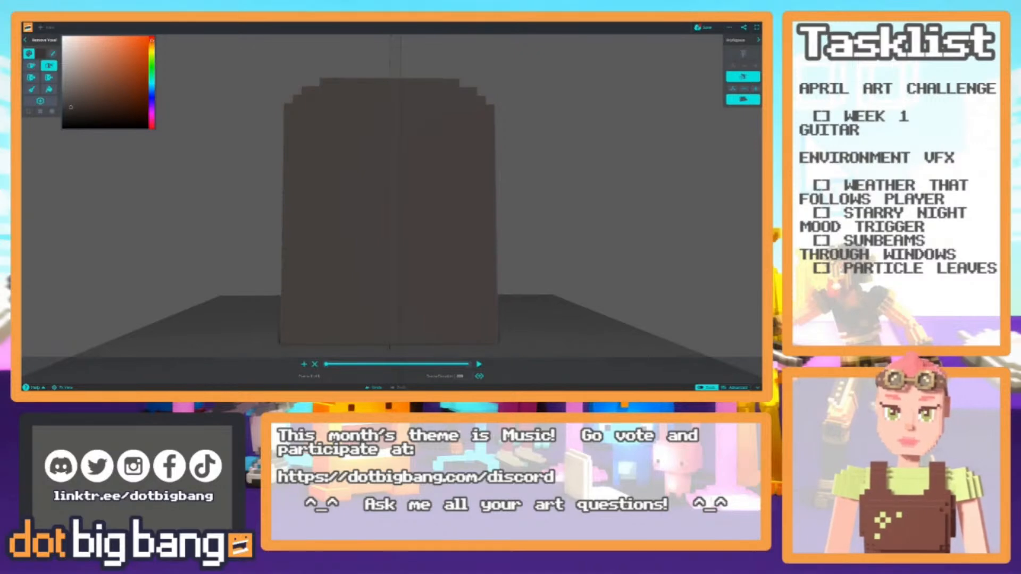
# Cut stepped, mirrored waist outlines through both sides of the slab, using the guitar photo as shape reference.
pyautogui.hotkey('ctrl', 'Tab')
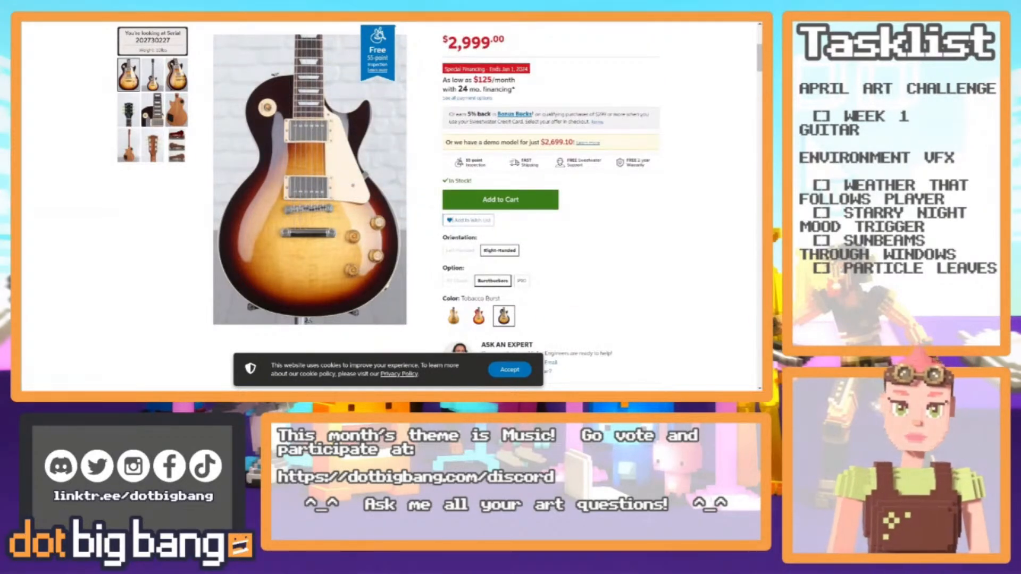
pyautogui.hotkey('ctrl', 'Tab')
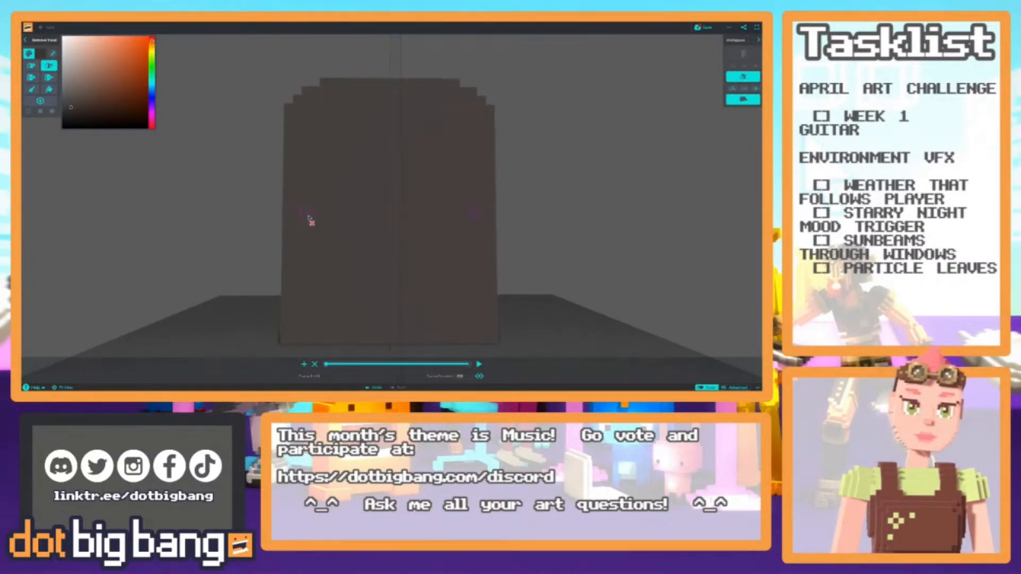
pyautogui.moveTo(317, 219); pyautogui.dragTo(318, 233)
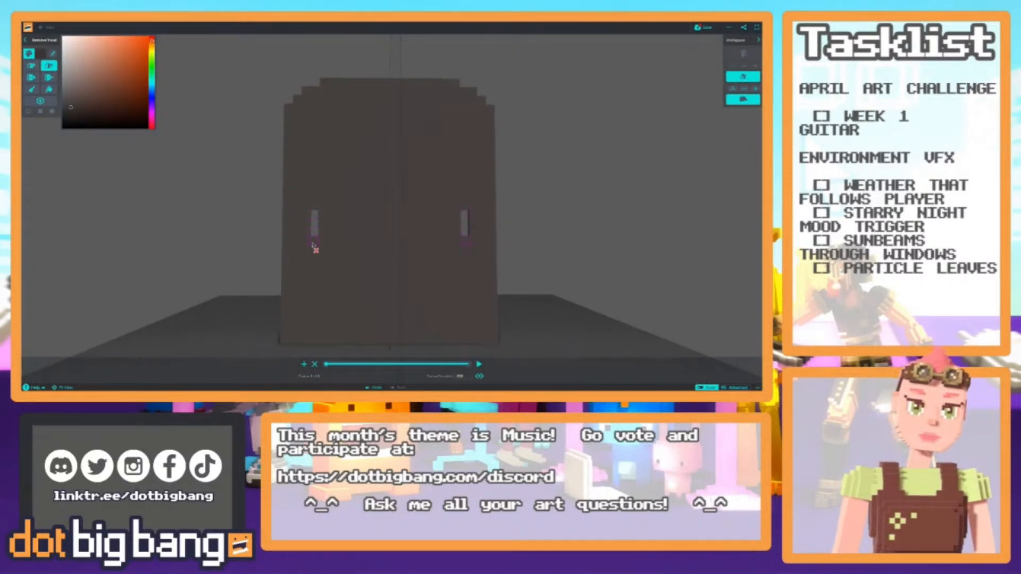
pyautogui.moveTo(312, 240); pyautogui.dragTo(317, 199, button='middle')
pyautogui.click(321, 166)
pyautogui.moveTo(328, 178); pyautogui.dragTo(328, 160)
pyautogui.moveTo(314, 200)
pyautogui.mouseDown()
pyautogui.moveTo(294, 236)
pyautogui.moveTo(293, 223)
pyautogui.mouseUp()
pyautogui.moveTo(323, 153)
pyautogui.mouseDown()
pyautogui.moveTo(292, 116)
pyautogui.moveTo(301, 126)
pyautogui.moveTo(285, 77)
pyautogui.mouseUp()
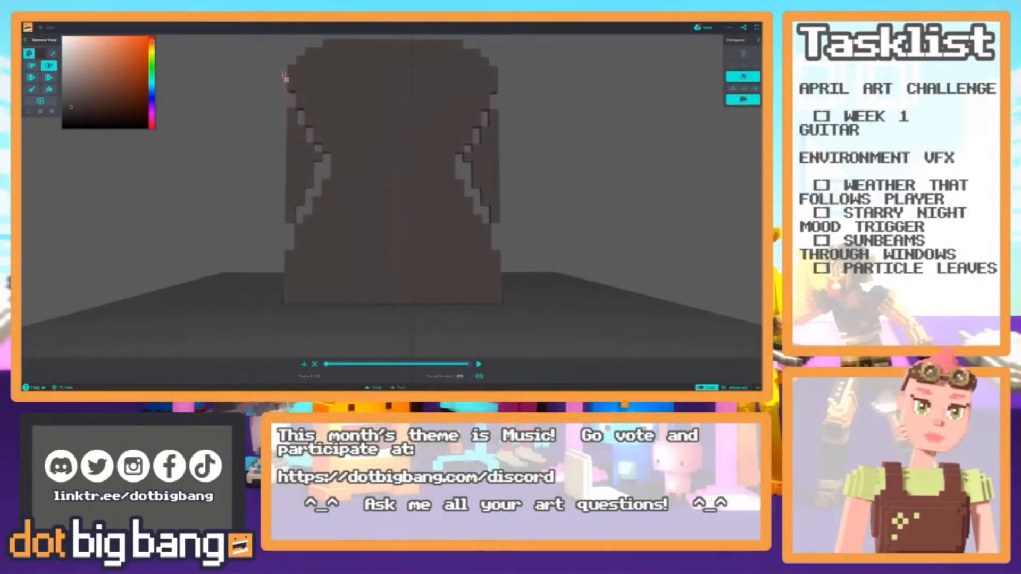
# Delete the leftover voxel pieces outside the waist cuts to leave an hourglass-shaped body.
pyautogui.press('4')
pyautogui.click(293, 152)
pyautogui.scroll(-2, 294, 164)
pyautogui.moveTo(294, 164); pyautogui.dragTo(298, 224, button='right')
pyautogui.scroll(2, 293, 177)
pyautogui.scroll(-2, 302, 191)
pyautogui.scroll(2, 297, 215)
pyautogui.moveTo(296, 162); pyautogui.dragTo(317, 207, button='right')
pyautogui.press('1')
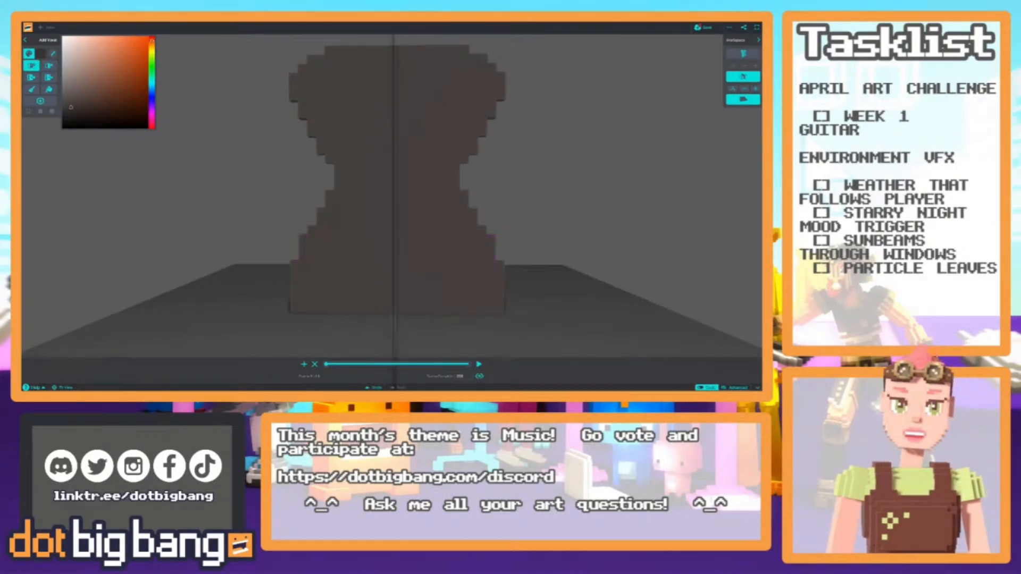
# Remove voxels from the body's lower corners in a stepped curve and delete the cut-off strip at its base.
pyautogui.hotkey('ctrl', 'Tab')
pyautogui.hotkey('ctrl', 'Tab')
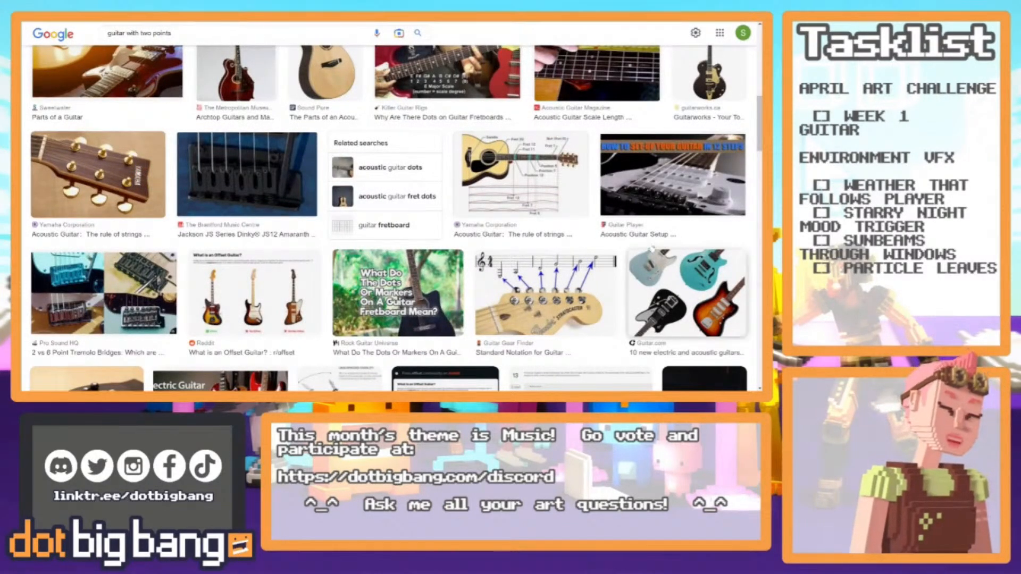
pyautogui.hotkey('ctrl', 'Tab')
pyautogui.moveTo(299, 240); pyautogui.dragTo(300, 198, button='right')
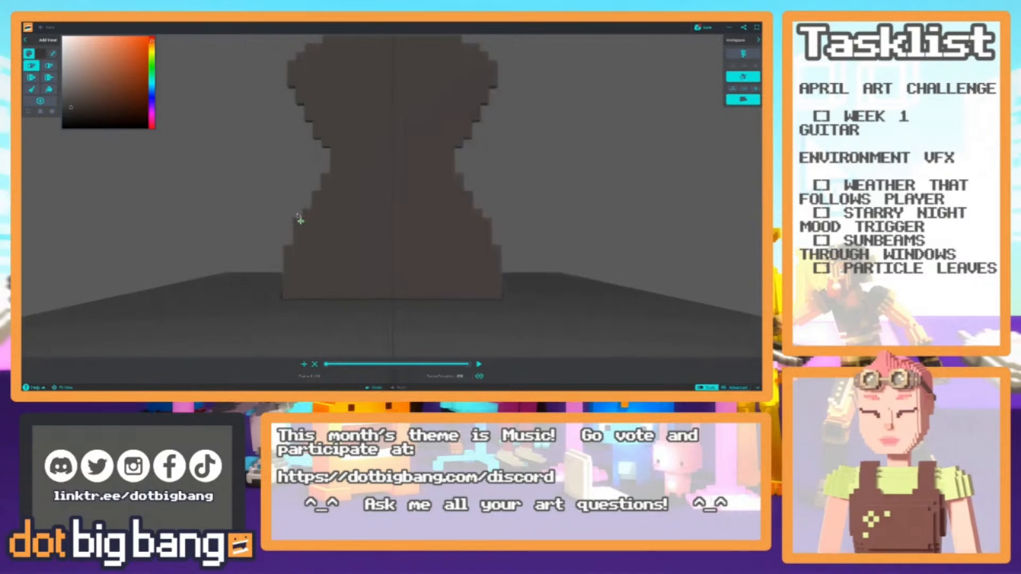
pyautogui.moveTo(376, 242); pyautogui.dragTo(366, 255, button='right')
pyautogui.press('2')
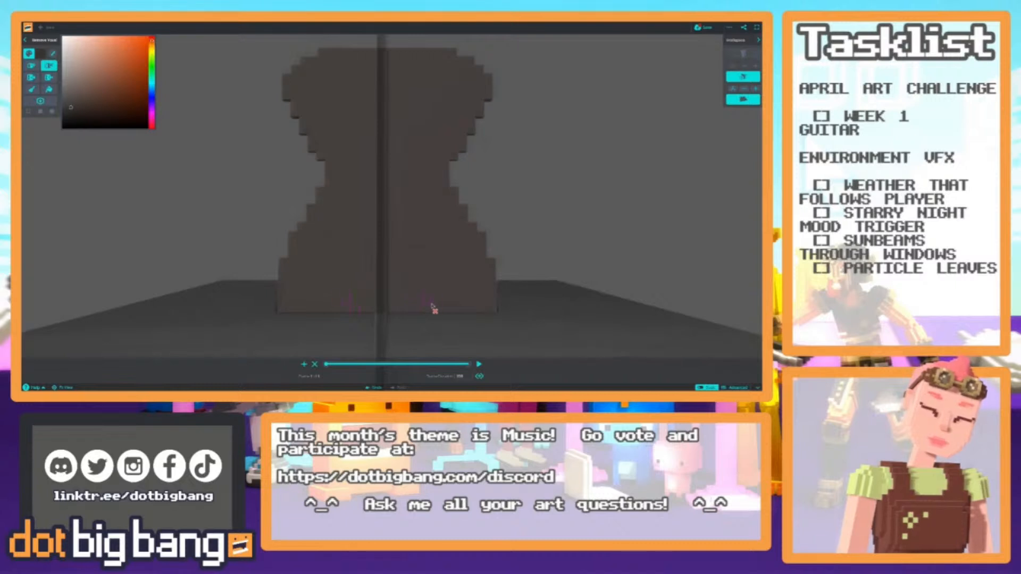
pyautogui.moveTo(448, 304)
pyautogui.mouseDown()
pyautogui.moveTo(486, 298)
pyautogui.moveTo(468, 288)
pyautogui.moveTo(492, 247)
pyautogui.moveTo(492, 265)
pyautogui.mouseUp()
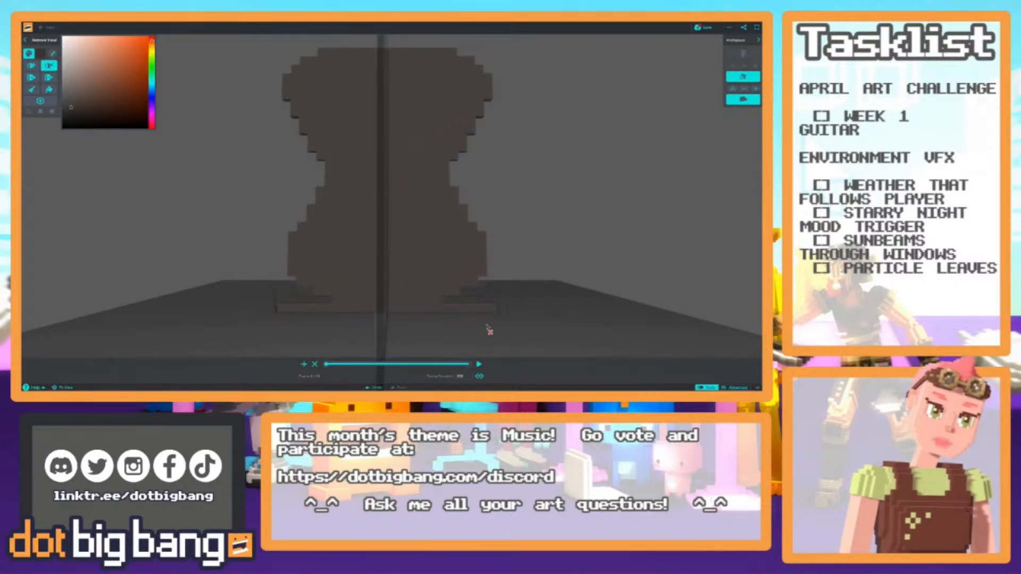
pyautogui.press('4')
pyautogui.scroll(-5, 375, 261)
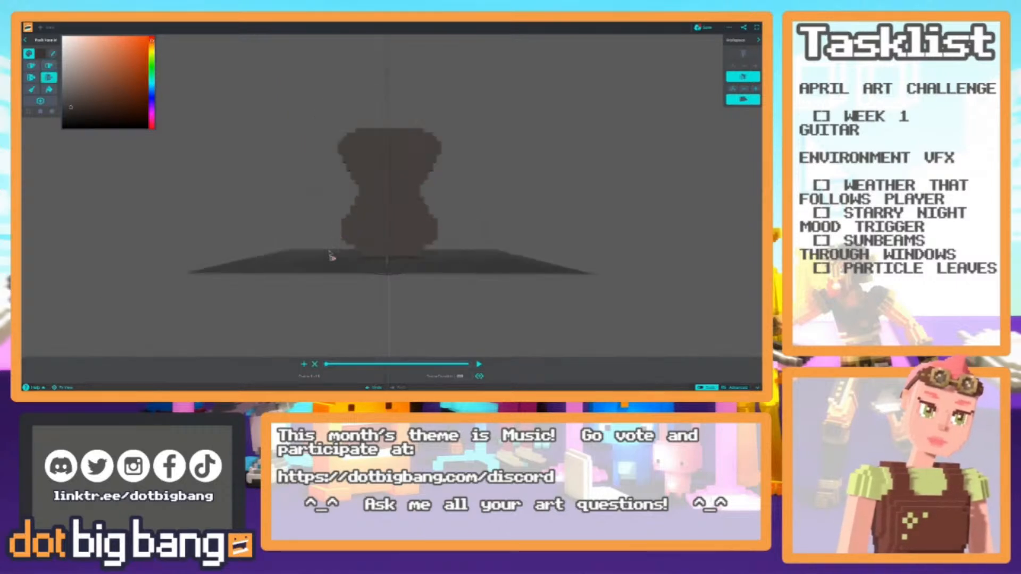
# Show the voxel grid and add mirrored voxels along the body's lower corners to smooth the curve.
pyautogui.scroll(3, 335, 250)
pyautogui.moveTo(424, 264); pyautogui.dragTo(442, 294, button='right')
pyautogui.press('1')
pyautogui.moveTo(352, 229); pyautogui.dragTo(395, 308, button='right')
pyautogui.click(743, 54)
pyautogui.scroll(5, 396, 309)
pyautogui.moveTo(395, 305); pyautogui.dragTo(390, 173, button='middle')
pyautogui.scroll(-3, 390, 175)
pyautogui.moveTo(378, 206); pyautogui.dragTo(404, 218, button='right')
pyautogui.moveTo(432, 275); pyautogui.dragTo(469, 256)
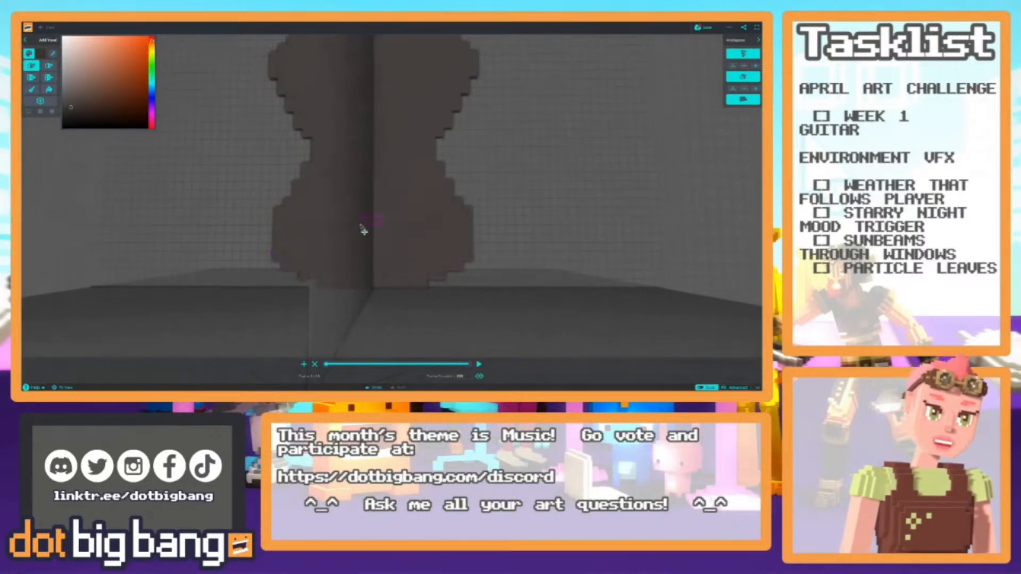
# Examine the body silhouette's proportions from near and far, comparing the upper and lower bouts.
pyautogui.scroll(-5, 371, 222)
pyautogui.moveTo(318, 258); pyautogui.dragTo(322, 268, button='right')
pyautogui.scroll(4, 397, 190)
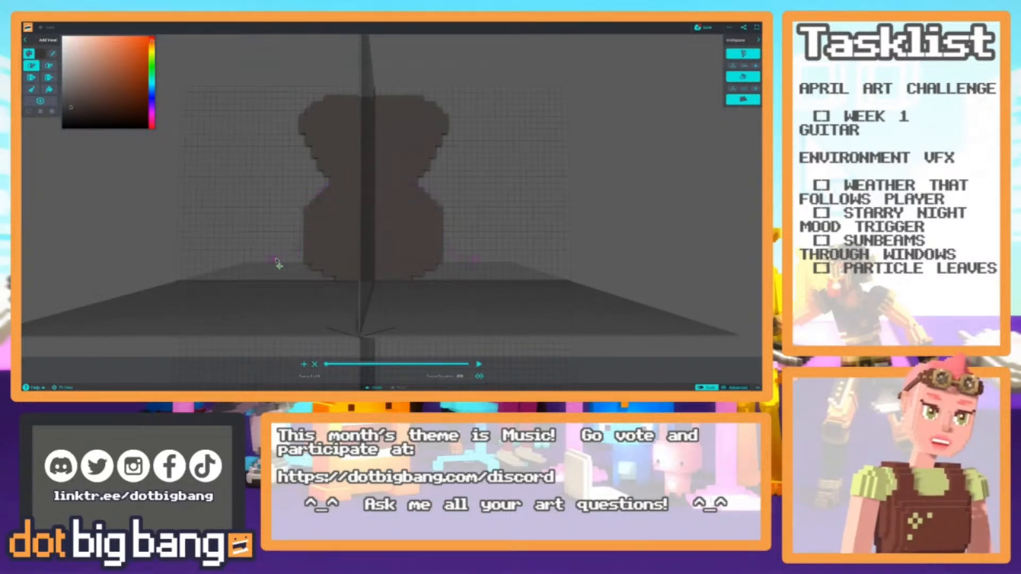
pyautogui.scroll(-5, 277, 263)
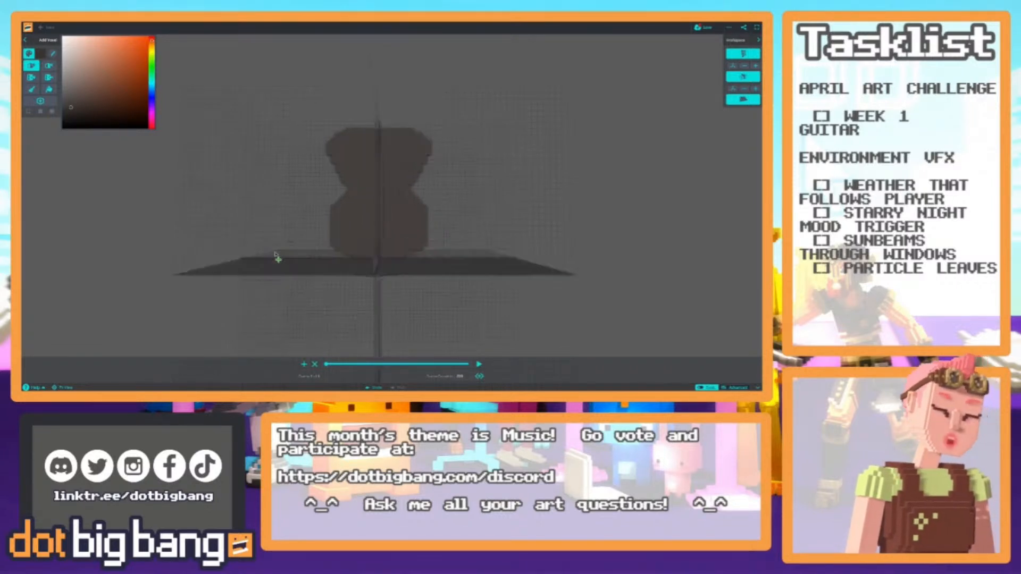
pyautogui.scroll(5, 276, 257)
pyautogui.press('2')
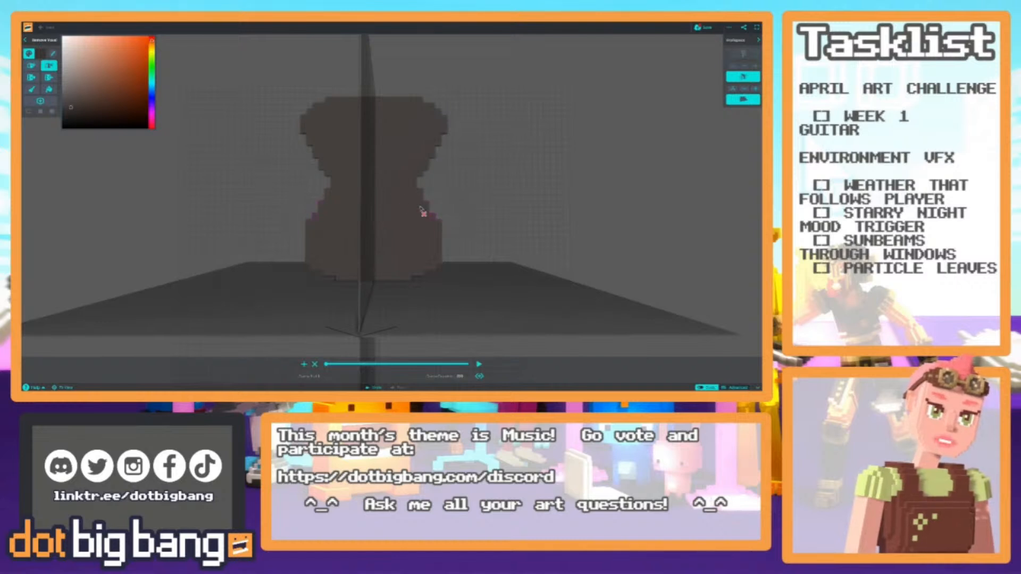
pyautogui.scroll(-5, 328, 223)
pyautogui.scroll(-3, 301, 242)
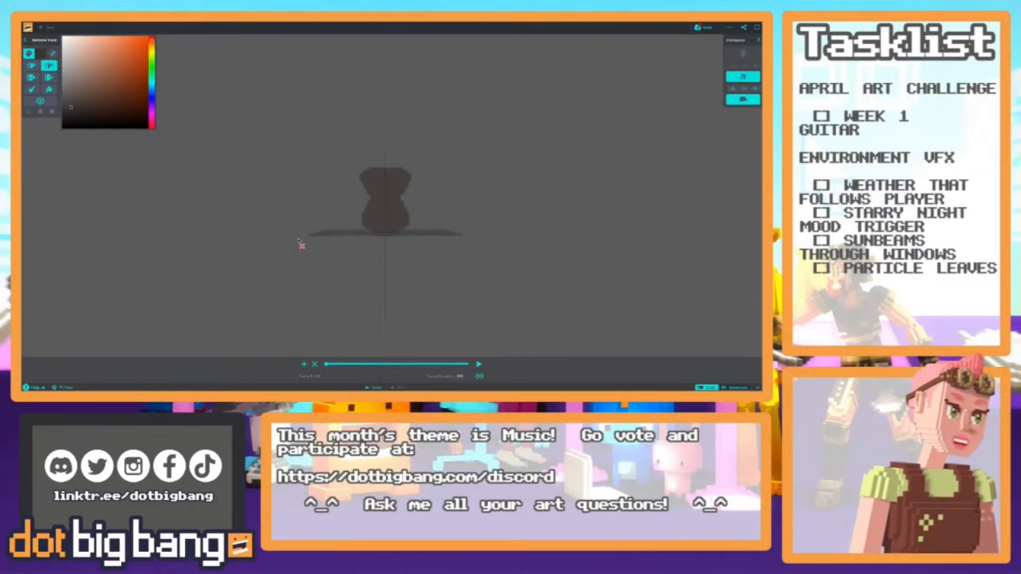
pyautogui.scroll(3, 300, 242)
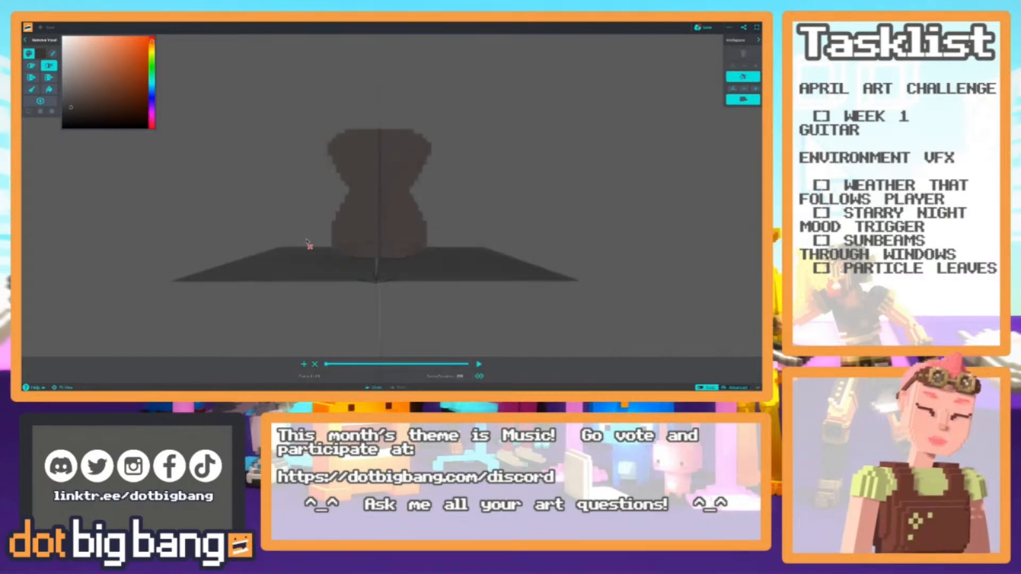
pyautogui.press('1')
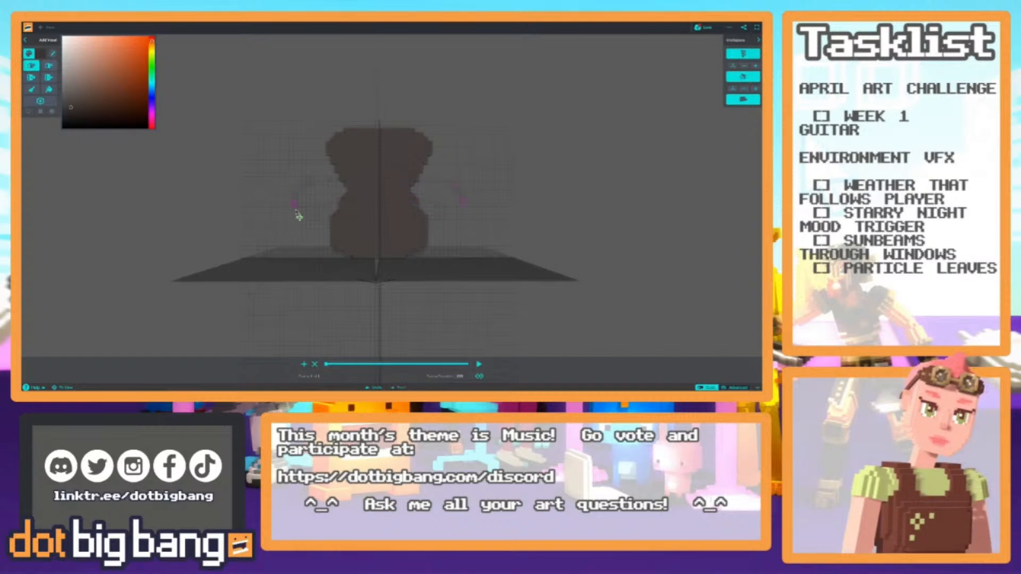
pyautogui.scroll(-3, 358, 230)
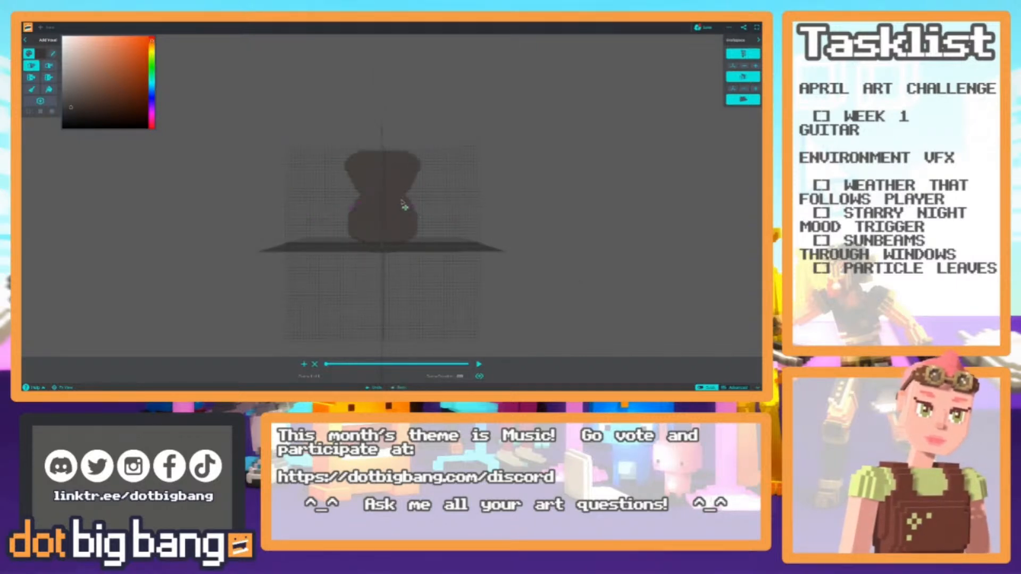
pyautogui.scroll(3, 357, 228)
pyautogui.moveTo(344, 233); pyautogui.dragTo(340, 247, button='middle')
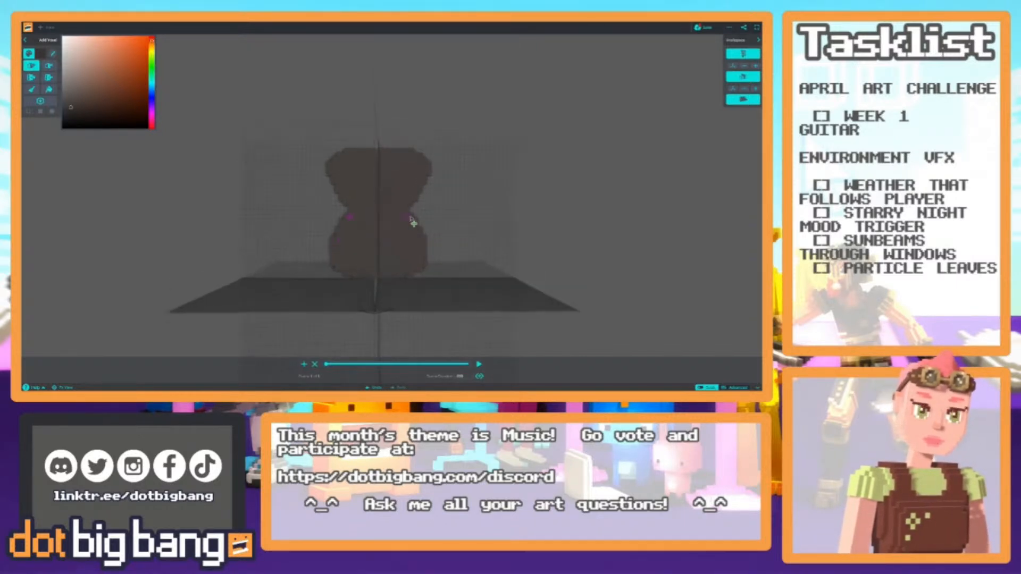
pyautogui.moveTo(317, 248)
pyautogui.mouseDown(button='right')
pyautogui.moveTo(303, 234)
pyautogui.moveTo(314, 240)
pyautogui.mouseUp(button='right')
pyautogui.scroll(-2, 303, 234)
pyautogui.scroll(-3, 309, 242)
pyautogui.scroll(4, 314, 239)
pyautogui.moveTo(409, 195); pyautogui.dragTo(408, 223, button='right')
# Remove mirrored voxel columns from the sides of the upper bout to make it narrower than the lower bout.
pyautogui.press('2')
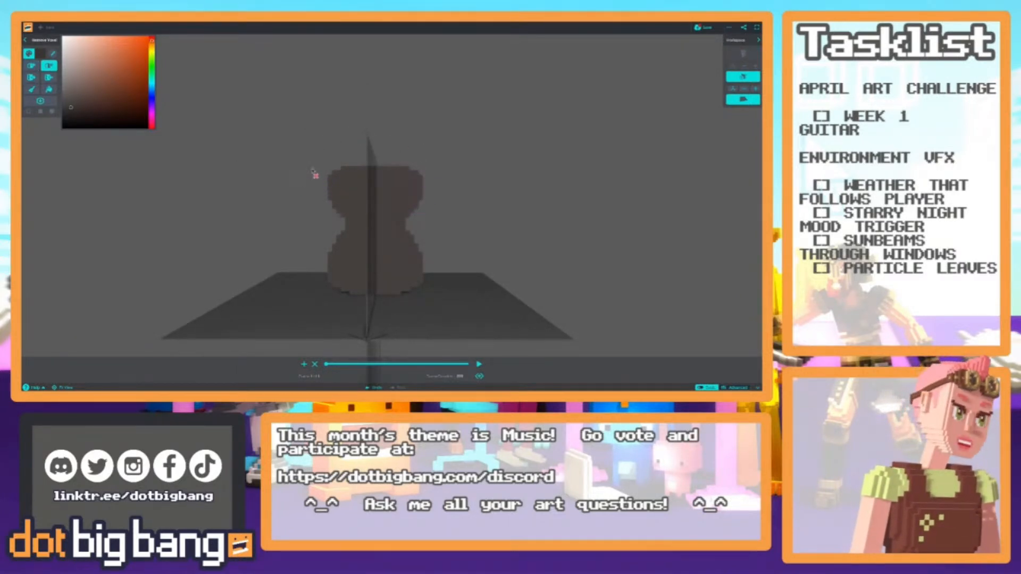
pyautogui.moveTo(422, 199); pyautogui.dragTo(422, 175)
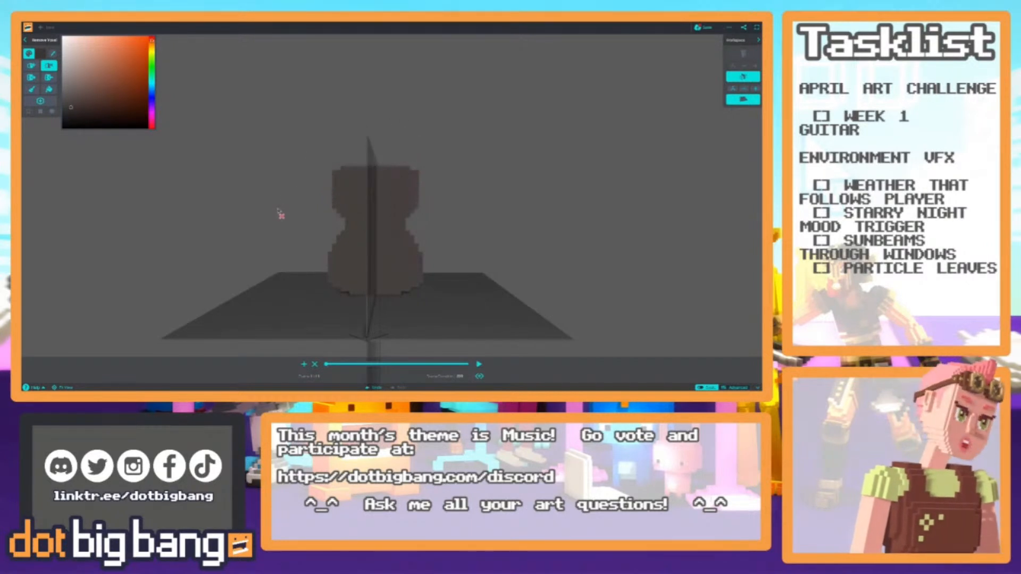
pyautogui.moveTo(422, 213); pyautogui.dragTo(419, 166)
pyautogui.moveTo(359, 217); pyautogui.dragTo(383, 226, button='right')
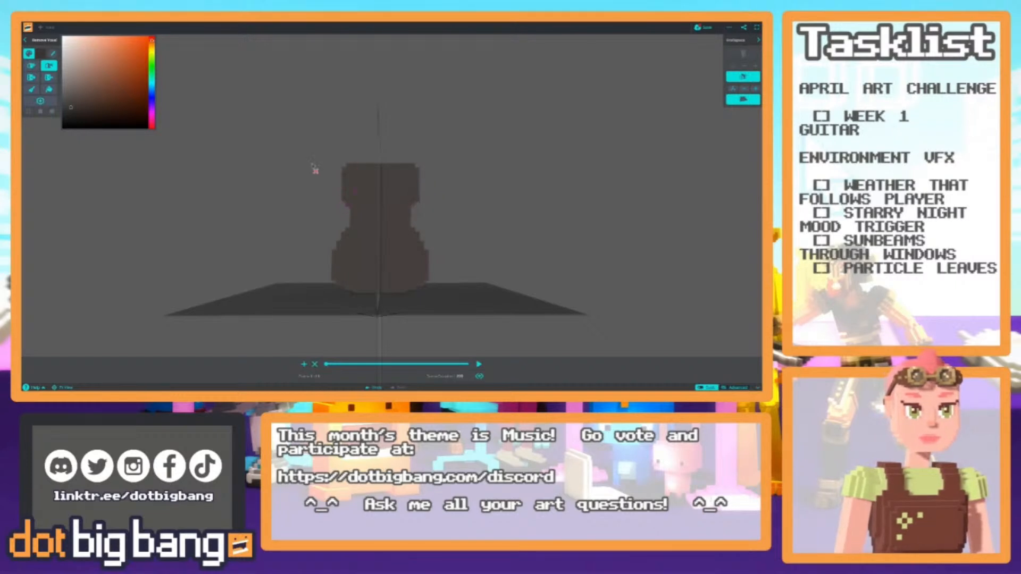
# Turn off mirrored editing and carve a cutaway notch into the body's top edge, right of centre.
pyautogui.scroll(-3, 296, 207)
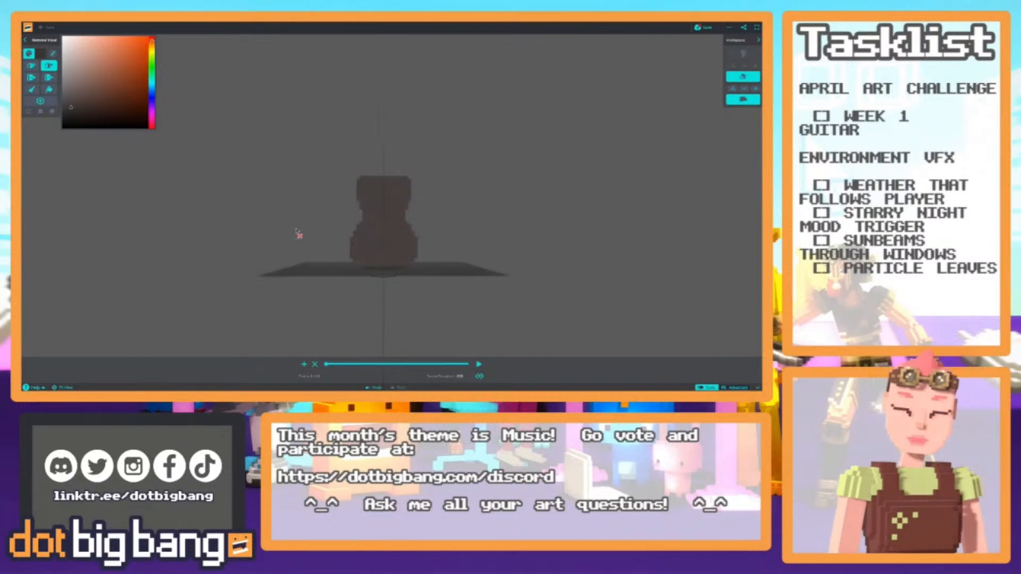
pyautogui.moveTo(295, 236); pyautogui.dragTo(297, 247)
pyautogui.scroll(3, 297, 250)
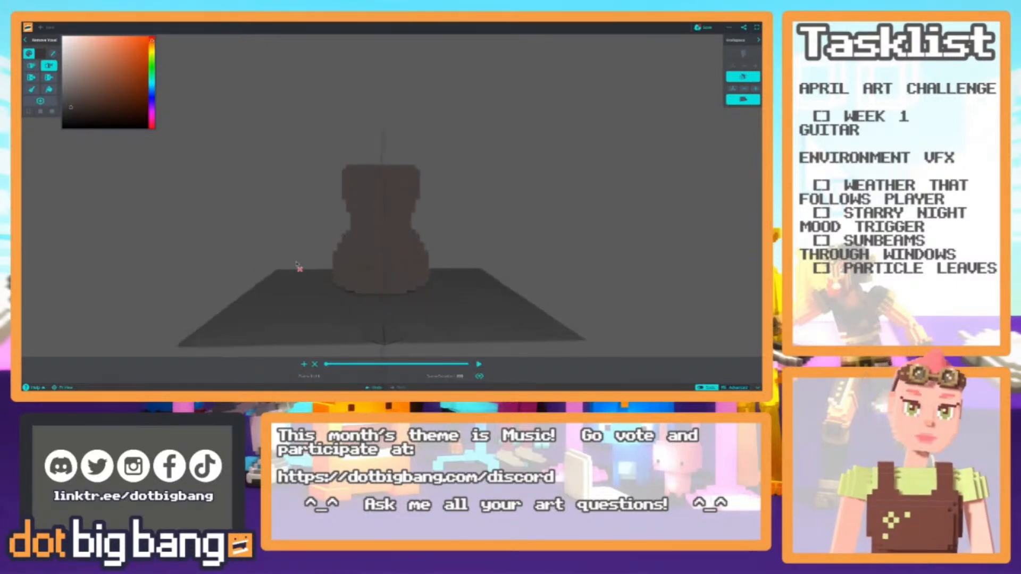
pyautogui.scroll(3, 299, 261)
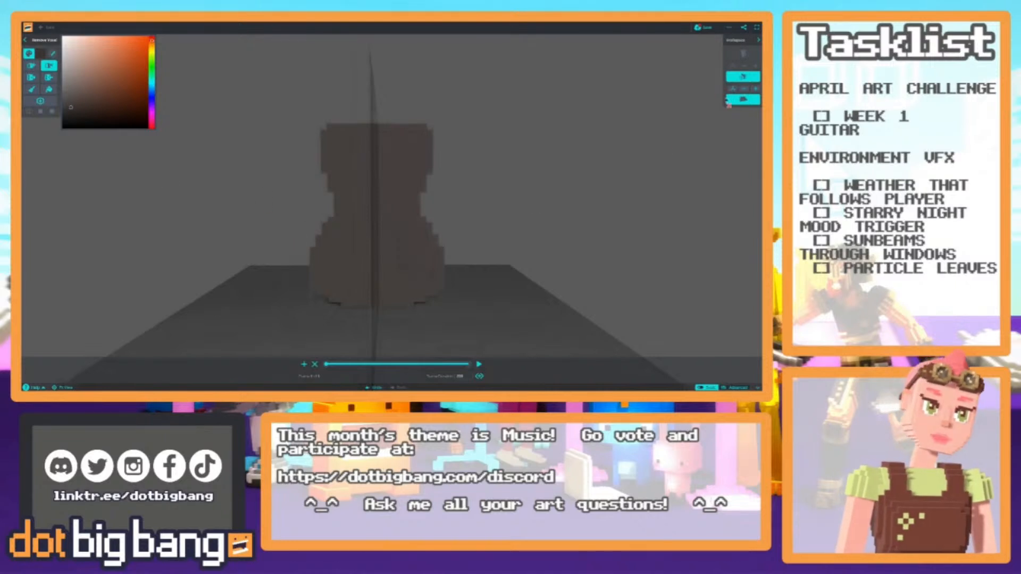
pyautogui.click(736, 79)
pyautogui.moveTo(346, 214); pyautogui.dragTo(326, 244, button='middle')
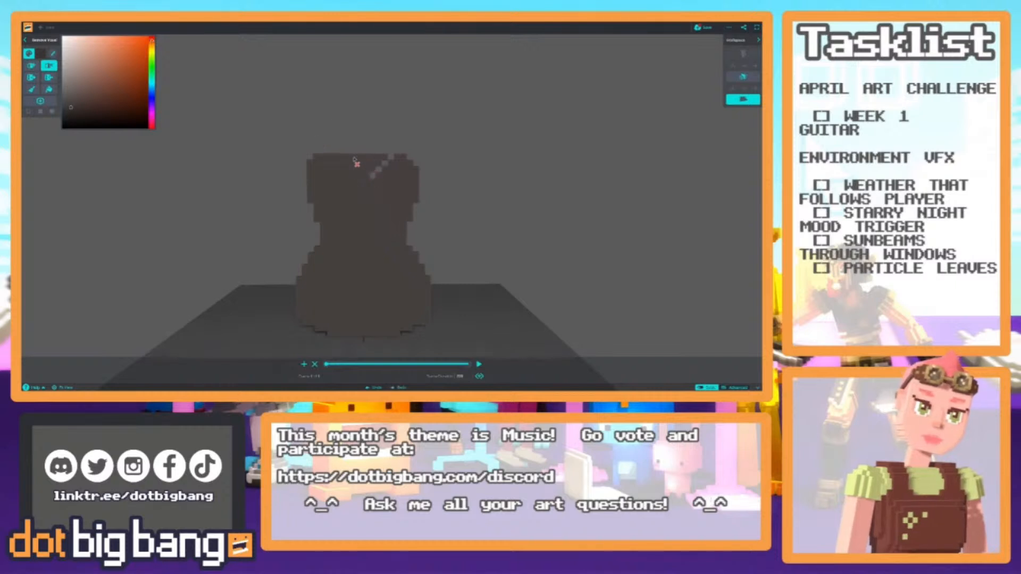
pyautogui.moveTo(361, 230); pyautogui.dragTo(353, 250, button='middle')
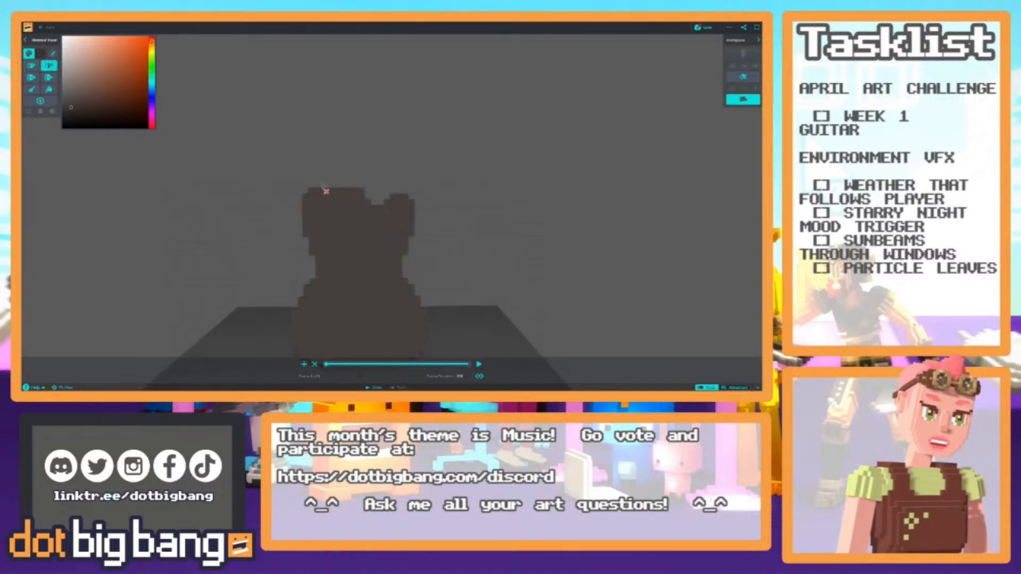
pyautogui.scroll(-3, 312, 205)
pyautogui.scroll(5, 312, 186)
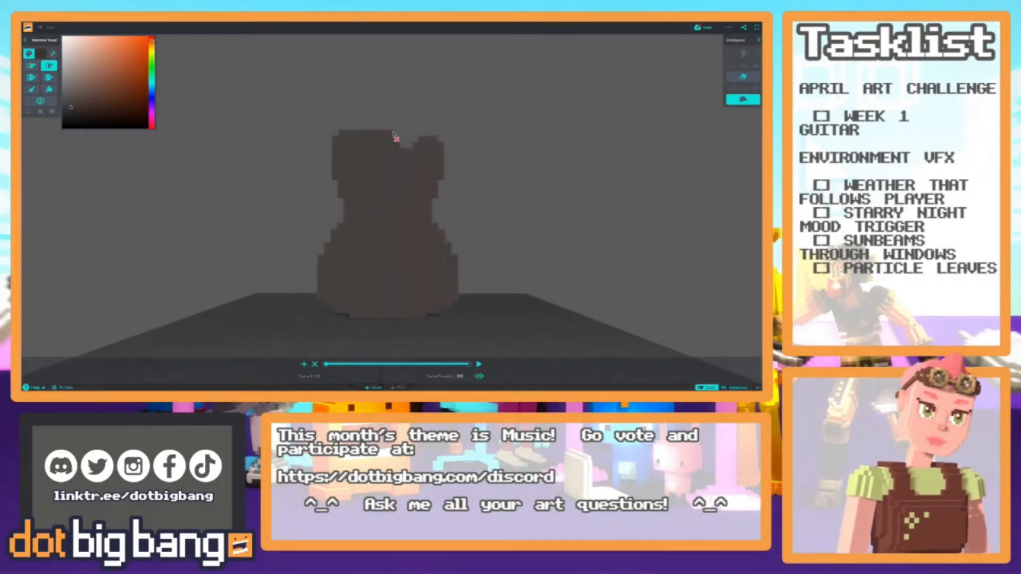
# Add a small raised block of voxels on the body's top edge beside the cutaway notch.
pyautogui.press('1')
pyautogui.click(381, 126)
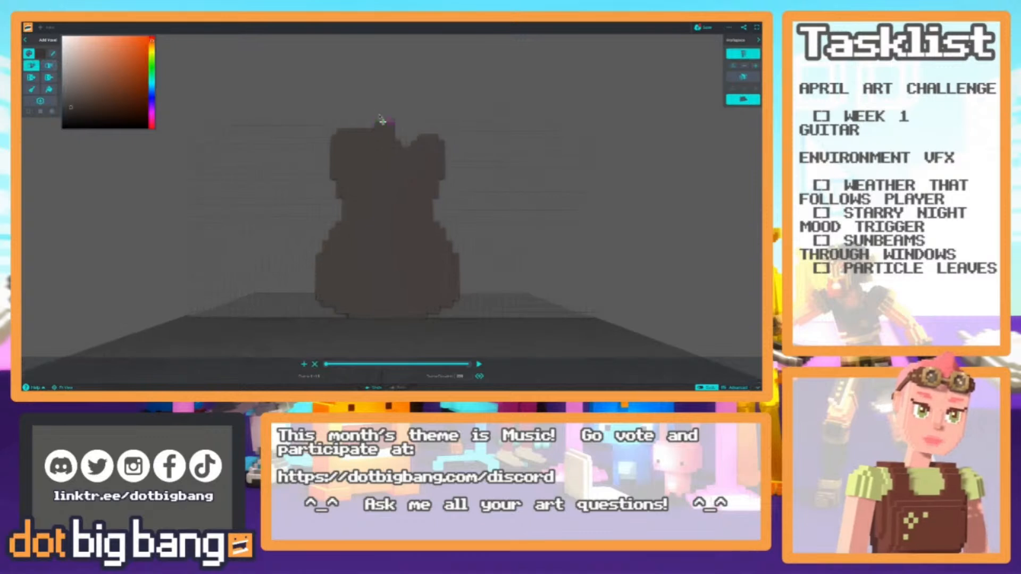
pyautogui.click(373, 125)
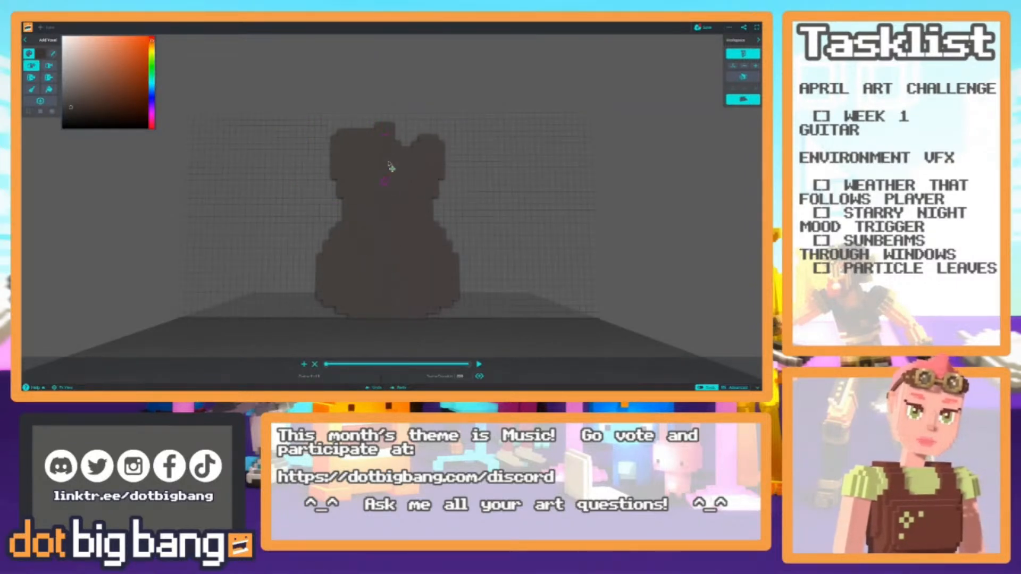
pyautogui.moveTo(394, 161); pyautogui.dragTo(387, 158, button='right')
pyautogui.moveTo(368, 237); pyautogui.dragTo(330, 228, button='right')
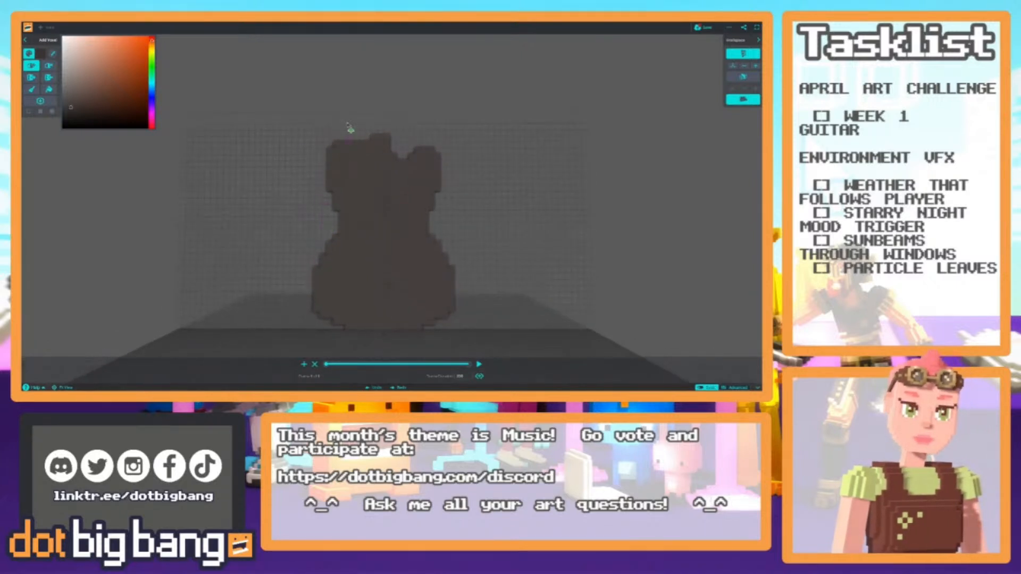
# Remove voxels from the body's upper left corner to round off the shoulder.
pyautogui.press('2')
pyautogui.click(338, 145)
pyautogui.click(330, 152)
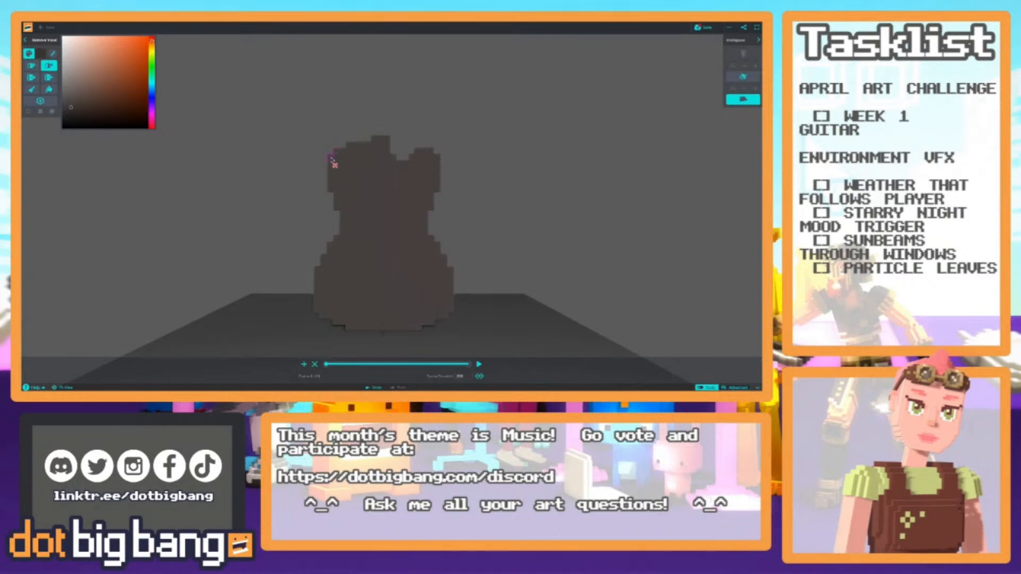
pyautogui.scroll(-3, 319, 130)
pyautogui.scroll(-2, 320, 130)
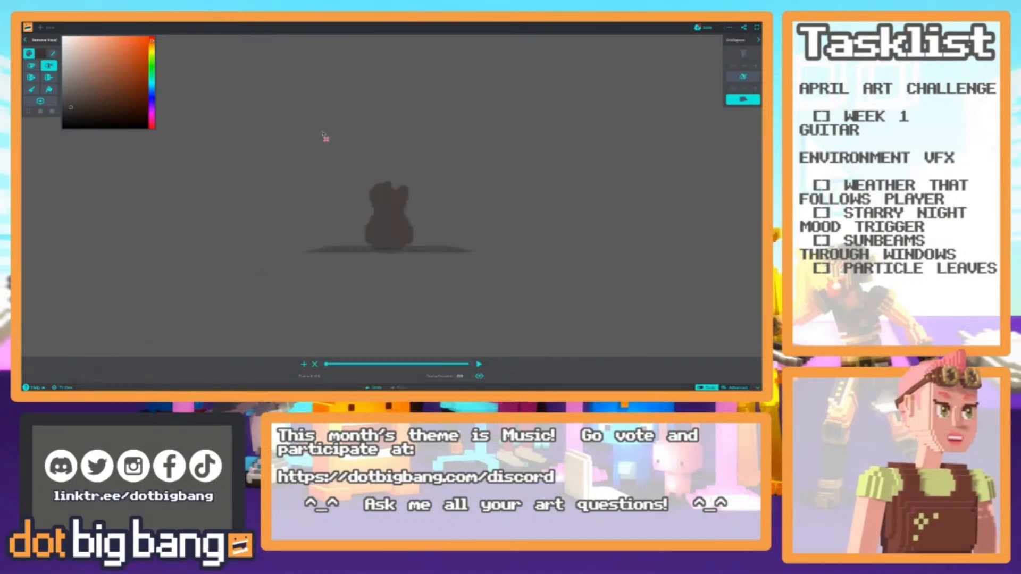
pyautogui.scroll(4, 322, 131)
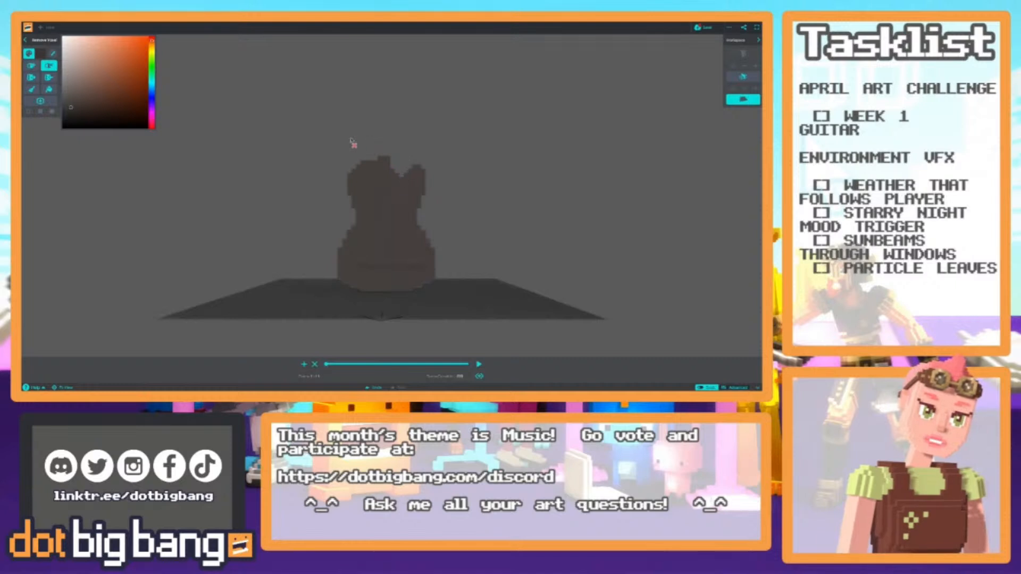
pyautogui.scroll(-2, 358, 141)
pyautogui.moveTo(334, 172); pyautogui.dragTo(338, 162, button='middle')
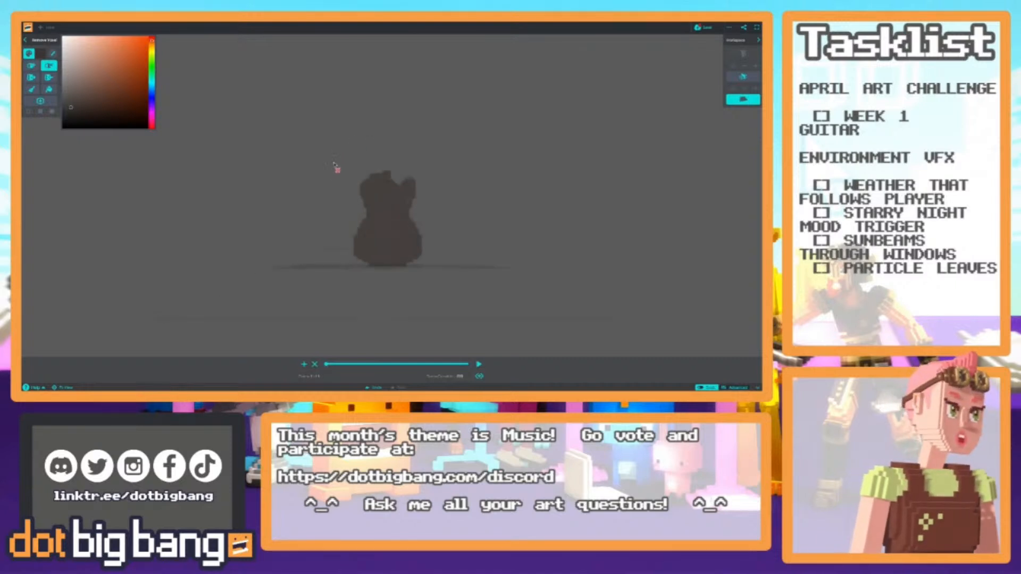
pyautogui.scroll(-4, 322, 198)
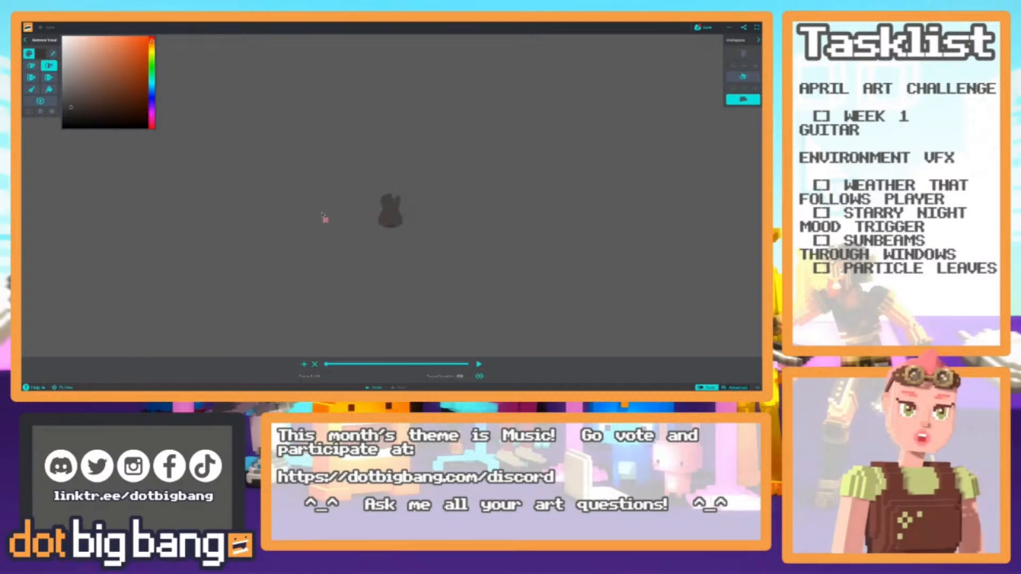
pyautogui.scroll(5, 324, 218)
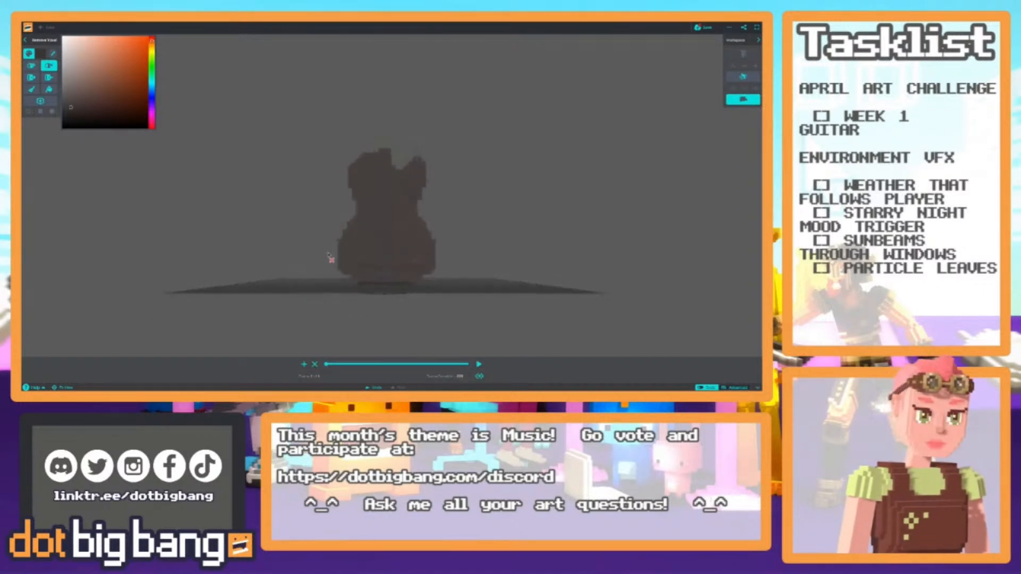
pyautogui.scroll(3, 328, 256)
pyautogui.press('7')
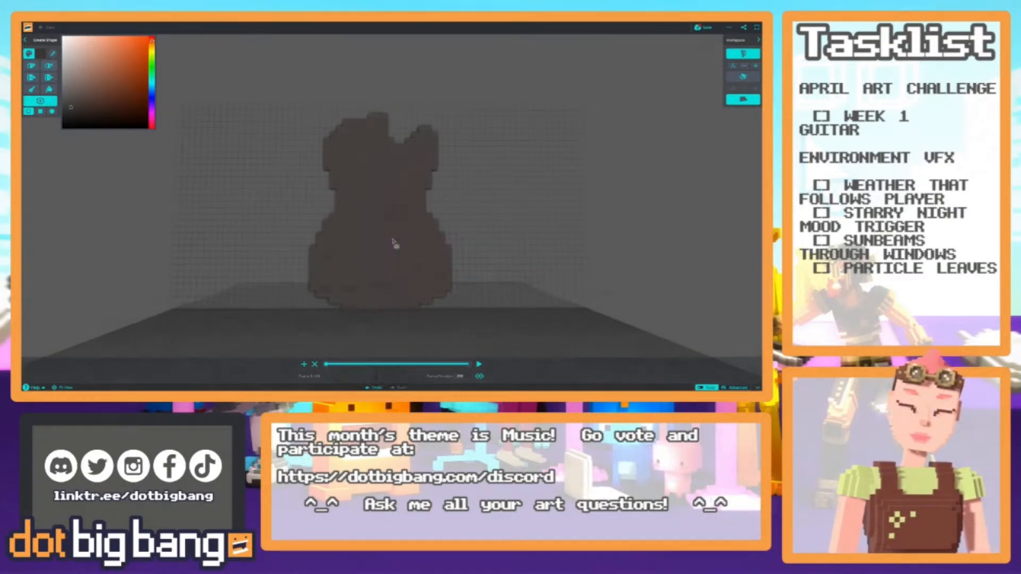
pyautogui.press('1')
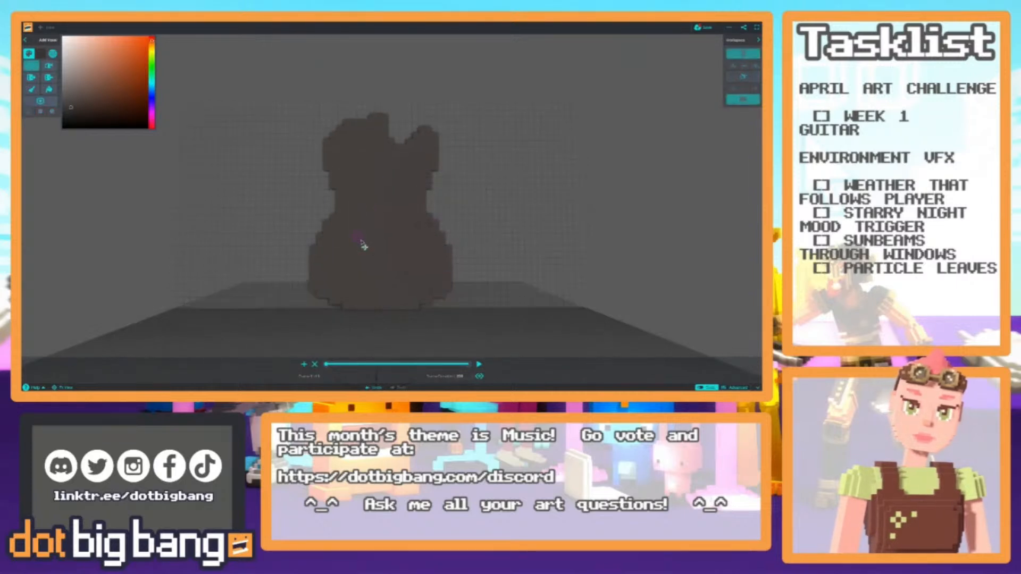
pyautogui.moveTo(459, 111); pyautogui.dragTo(413, 221)
pyautogui.hotkey('ctrl', 'z')
pyautogui.press('7')
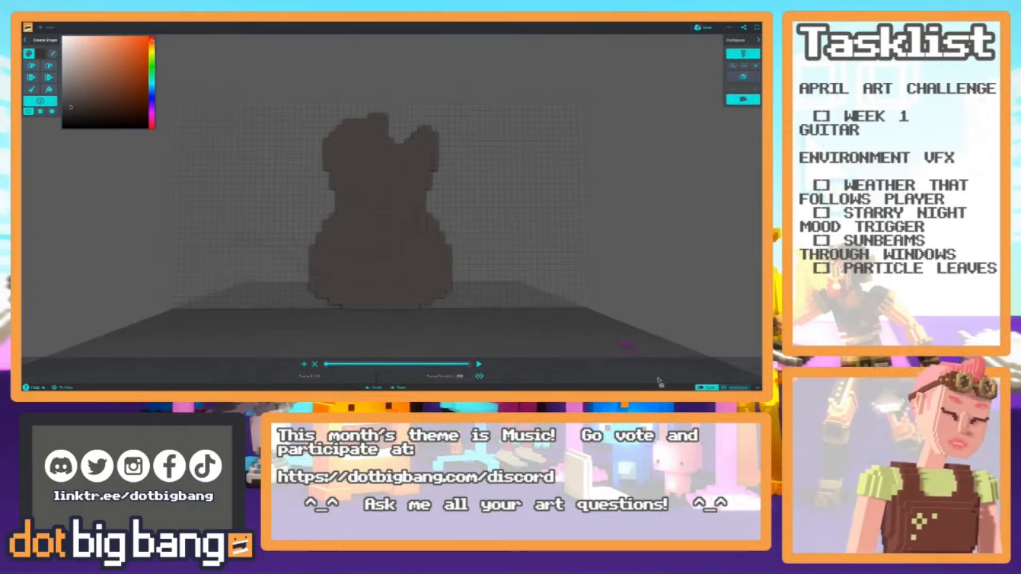
# Switch to the advanced toolset, shift the body's right half slightly outward, and fill the gap by pushing the cut face out.
pyautogui.click(724, 387)
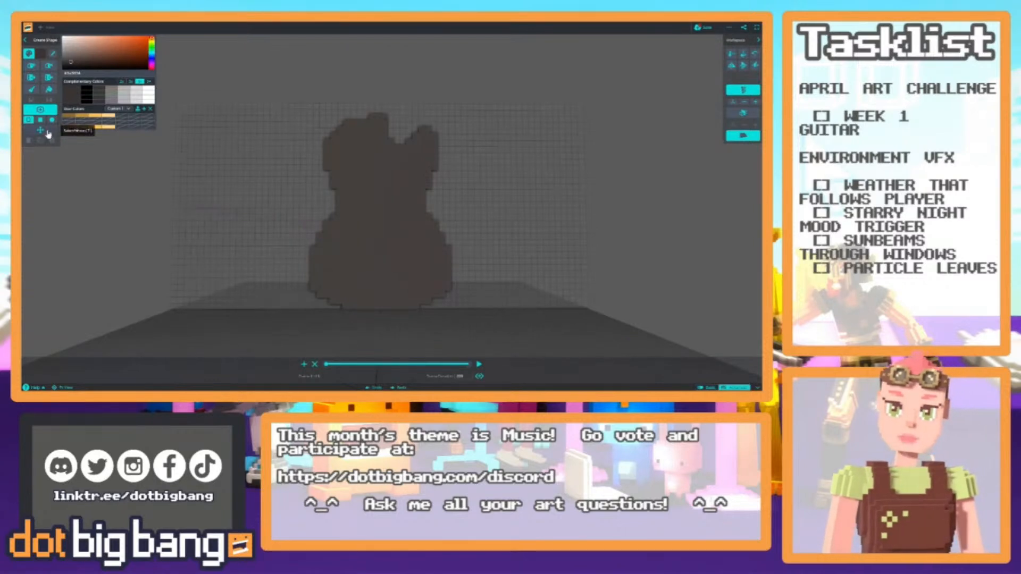
pyautogui.moveTo(471, 100); pyautogui.dragTo(387, 327)
pyautogui.moveTo(503, 312); pyautogui.dragTo(509, 315)
pyautogui.click(280, 228)
pyautogui.moveTo(291, 238); pyautogui.dragTo(372, 253, button='right')
pyautogui.press('3')
pyautogui.moveTo(222, 212); pyautogui.dragTo(310, 224, button='right')
pyautogui.press('8')
pyautogui.press('7')
pyautogui.press('8')
# Widen the body once more by moving its right part outward and extruding the inner face to close the gap.
pyautogui.moveTo(473, 103); pyautogui.dragTo(407, 318)
pyautogui.moveTo(510, 310); pyautogui.dragTo(516, 311)
pyautogui.click(314, 229)
pyautogui.moveTo(314, 229); pyautogui.dragTo(353, 246, button='right')
pyautogui.press('3')
pyautogui.click(379, 273)
pyautogui.scroll(-5, 340, 256)
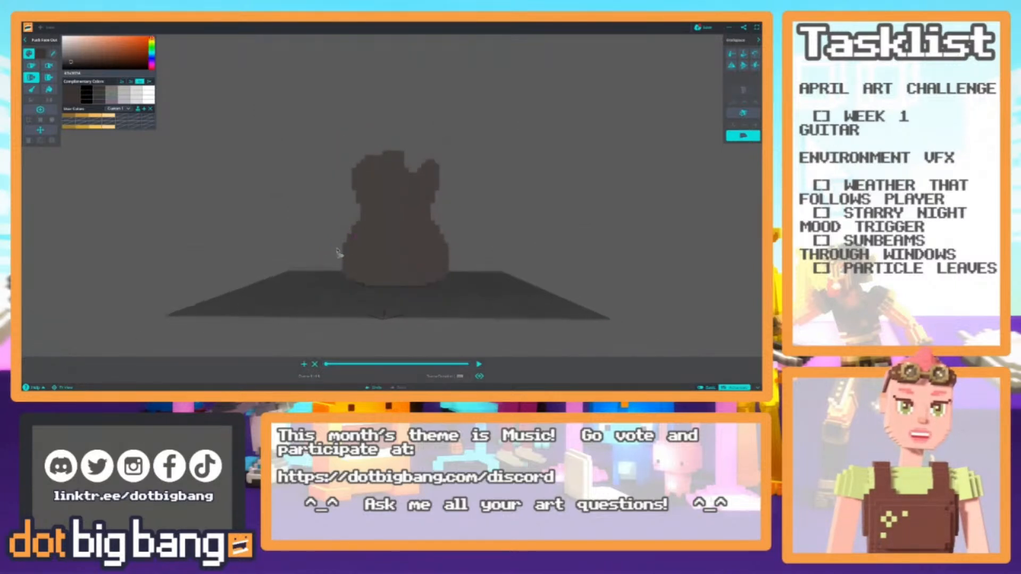
# Examine the body's silhouette and proportions from several distances and angles.
pyautogui.scroll(3, 343, 257)
pyautogui.press('2')
pyautogui.moveTo(326, 210); pyautogui.dragTo(338, 256, button='right')
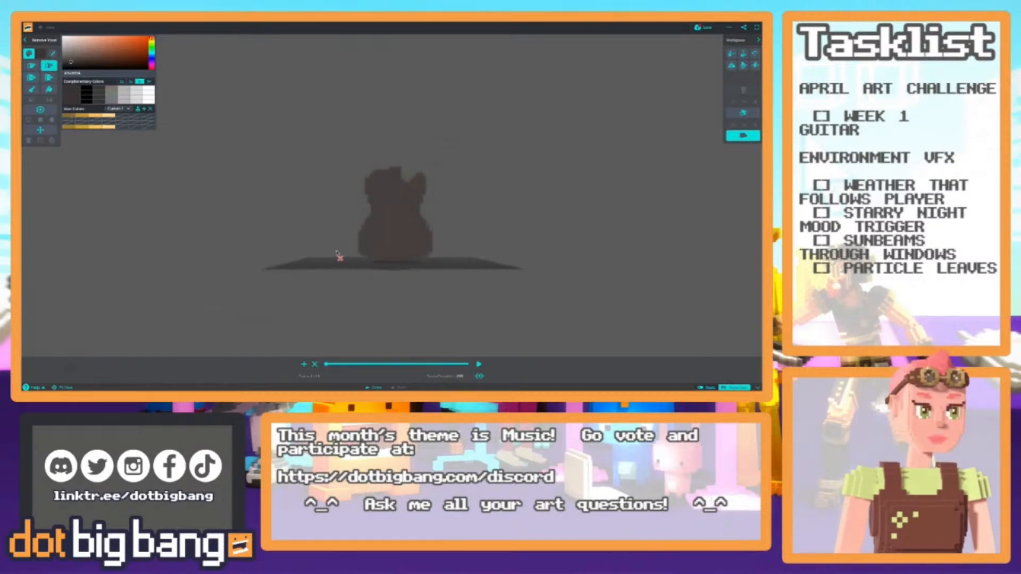
pyautogui.scroll(3, 338, 254)
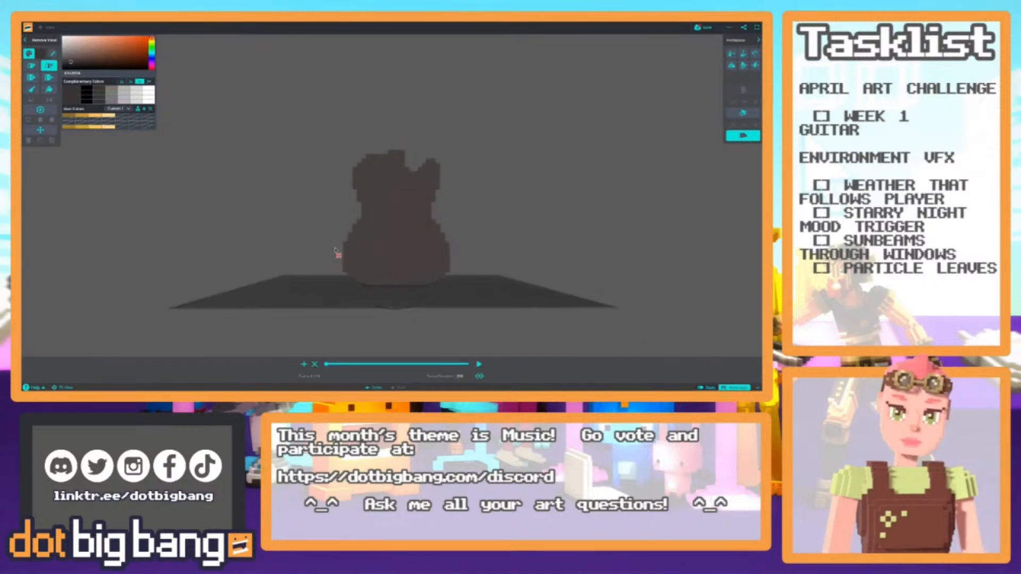
pyautogui.moveTo(336, 248); pyautogui.dragTo(351, 285, button='right')
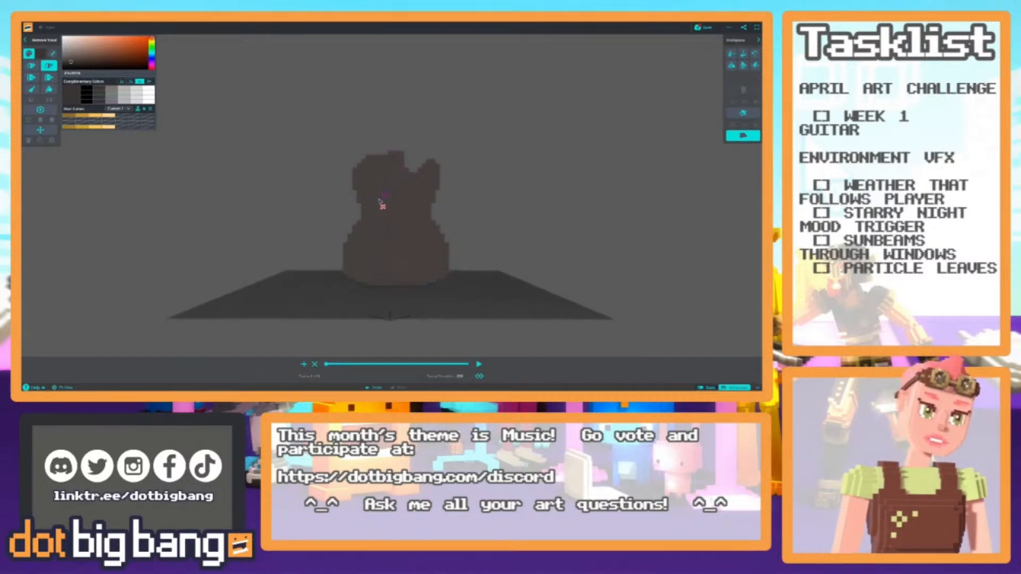
pyautogui.moveTo(297, 270); pyautogui.dragTo(312, 238, button='right')
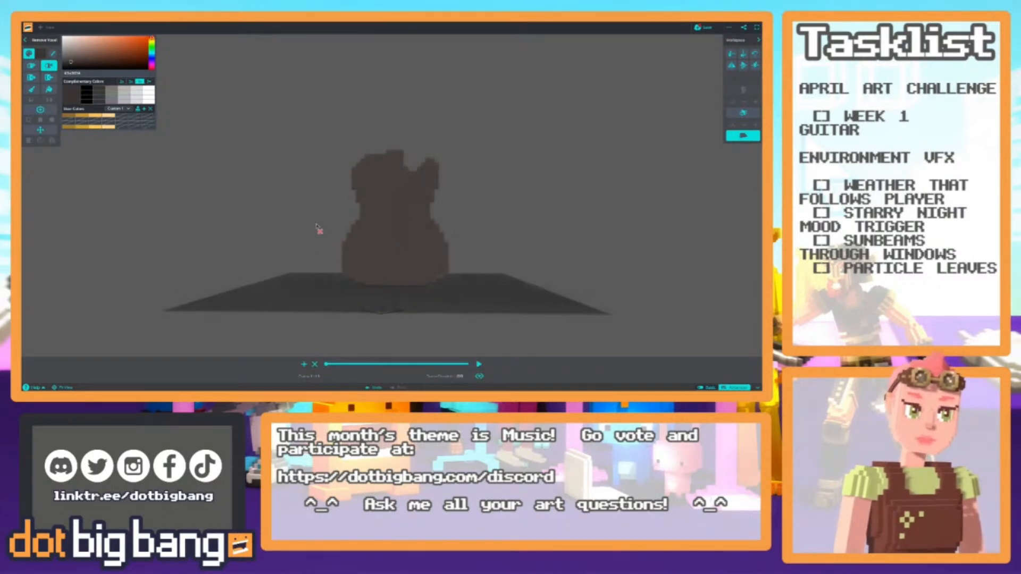
pyautogui.scroll(-3, 306, 246)
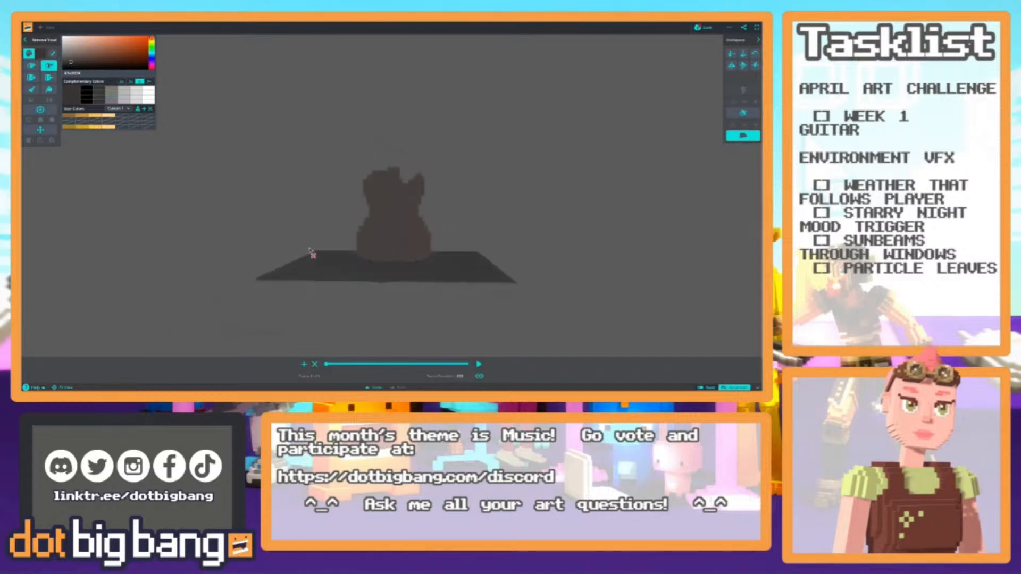
pyautogui.moveTo(313, 243); pyautogui.dragTo(316, 245, button='right')
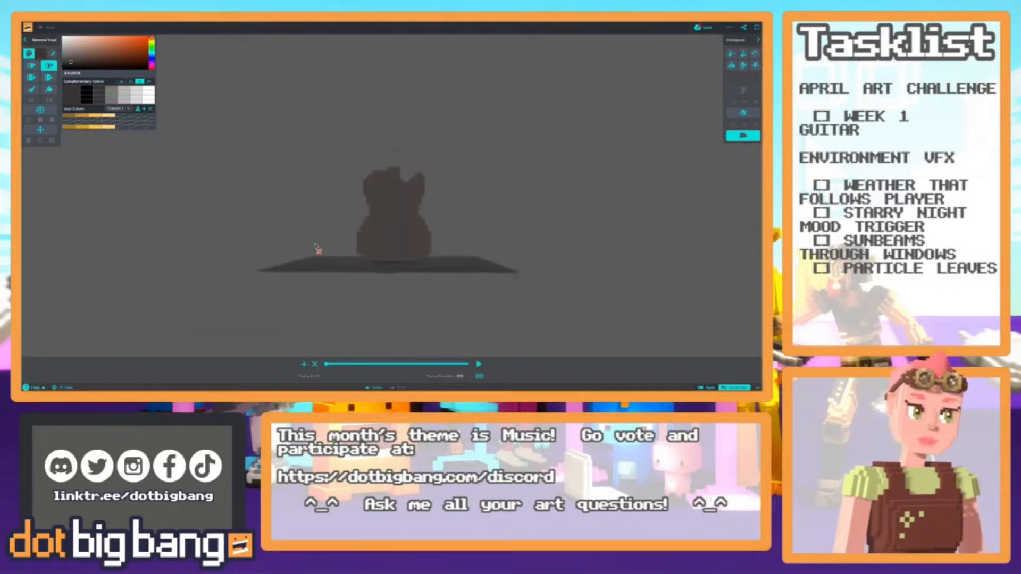
pyautogui.scroll(2, 315, 246)
pyautogui.moveTo(315, 245); pyautogui.dragTo(215, 242, button='right')
# Select the entire guitar body and move it backward along its depth axis.
pyautogui.press('c')
pyautogui.moveTo(257, 179); pyautogui.dragTo(286, 131, button='right')
pyautogui.press('s')
pyautogui.moveTo(259, 103); pyautogui.dragTo(488, 317)
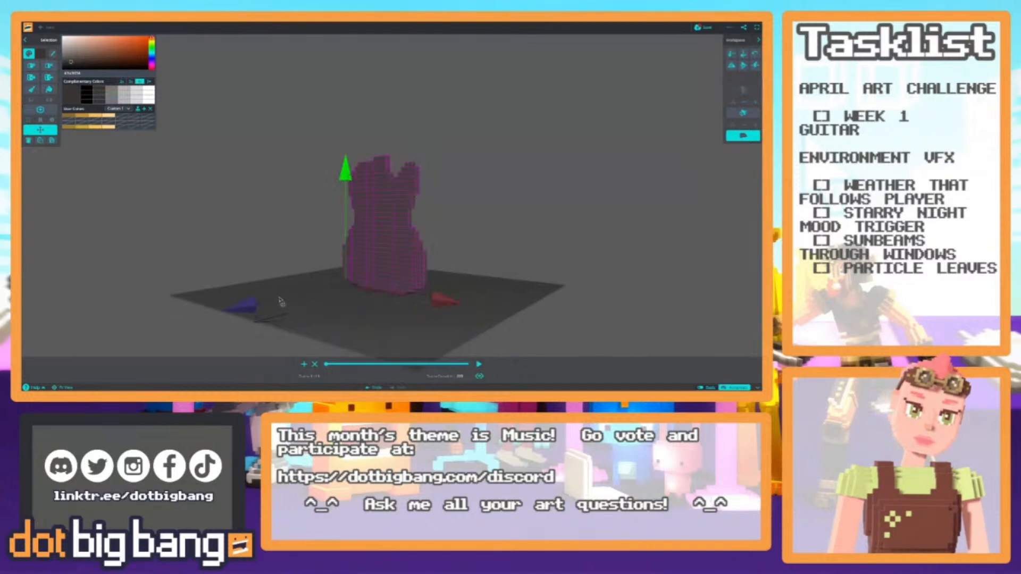
pyautogui.moveTo(262, 311); pyautogui.dragTo(299, 297)
pyautogui.click(306, 286)
pyautogui.moveTo(306, 284); pyautogui.dragTo(349, 276, button='right')
# Draw two stacked rectangular panels in front of the body's right half, starting at its centre line.
pyautogui.press('a')
pyautogui.press('s')
pyautogui.press('d')
pyautogui.moveTo(440, 290); pyautogui.dragTo(394, 227, button='right')
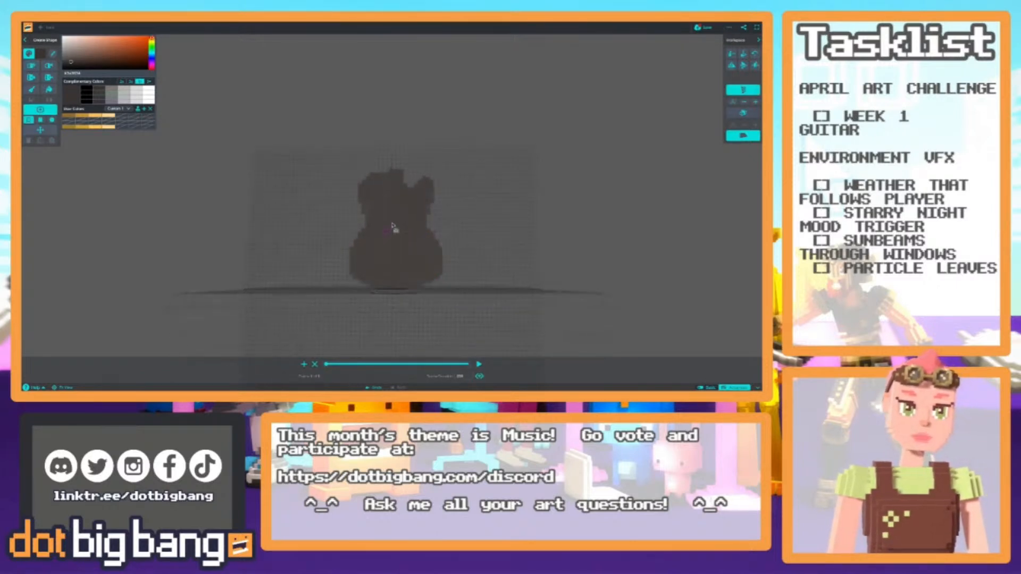
pyautogui.press('s')
pyautogui.press('d')
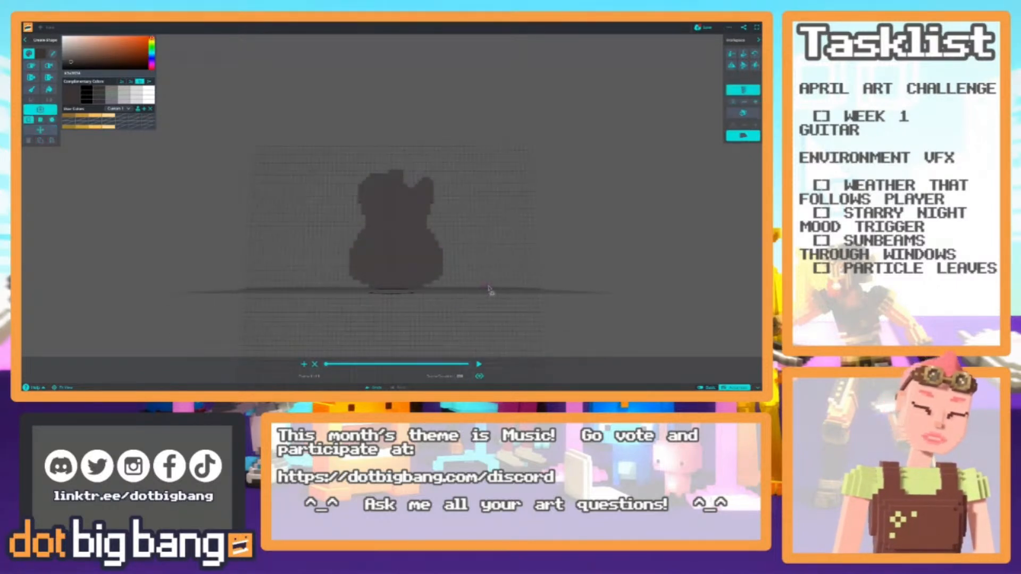
pyautogui.moveTo(495, 290); pyautogui.dragTo(371, 128)
pyautogui.press('4')
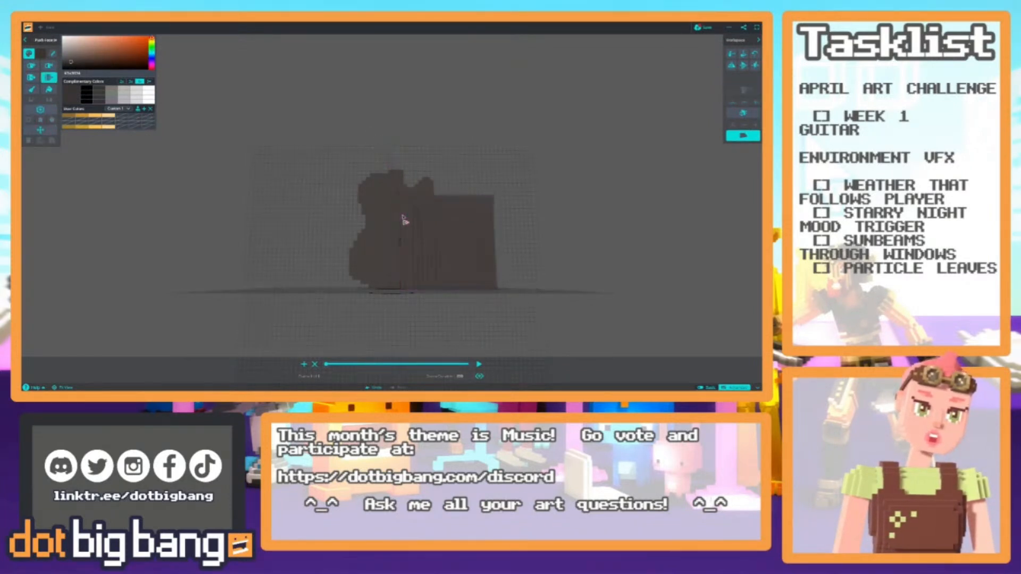
pyautogui.click(400, 244)
pyautogui.hotkey('ctrl', 'z')
pyautogui.press('8')
pyautogui.press('7')
pyautogui.moveTo(490, 194); pyautogui.dragTo(400, 110)
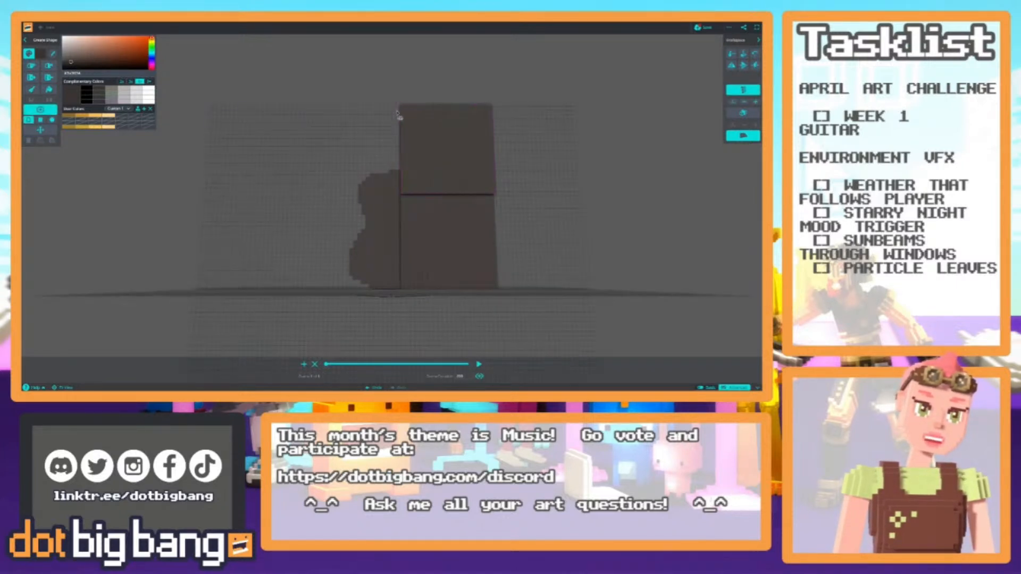
# Thicken the tall rectangular panel by pushing its face outward twice.
pyautogui.press('4')
pyautogui.moveTo(393, 187); pyautogui.dragTo(376, 197, button='right')
pyautogui.press('8')
pyautogui.moveTo(348, 141); pyautogui.dragTo(410, 217, button='right')
pyautogui.scroll(3, 393, 212)
pyautogui.press('3')
pyautogui.click(423, 218)
pyautogui.click(424, 217)
pyautogui.scroll(-5, 428, 265)
pyautogui.moveTo(427, 265); pyautogui.dragTo(221, 211, button='right')
pyautogui.moveTo(341, 234); pyautogui.dragTo(301, 268, button='right')
pyautogui.scroll(3, 352, 265)
# Copy the tall panel and place the duplicate side by side with it, forming one wide slab.
pyautogui.press('7')
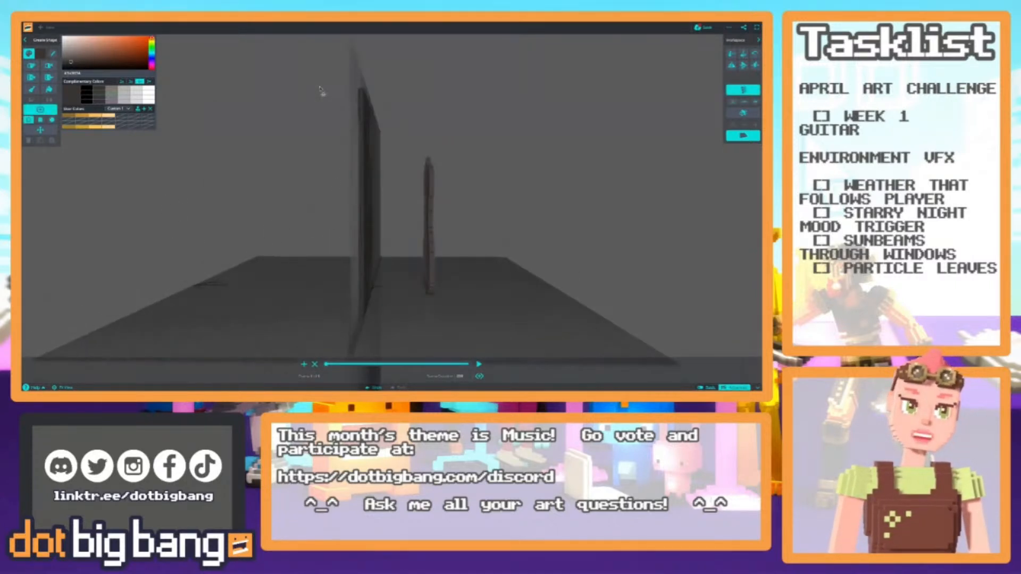
pyautogui.press('8')
pyautogui.moveTo(330, 113); pyautogui.dragTo(337, 109, button='right')
pyautogui.moveTo(301, 54); pyautogui.dragTo(393, 338)
pyautogui.moveTo(393, 338); pyautogui.dragTo(367, 265, button='right')
pyautogui.moveTo(376, 225); pyautogui.dragTo(365, 256, button='right')
pyautogui.moveTo(492, 295); pyautogui.dragTo(378, 295)
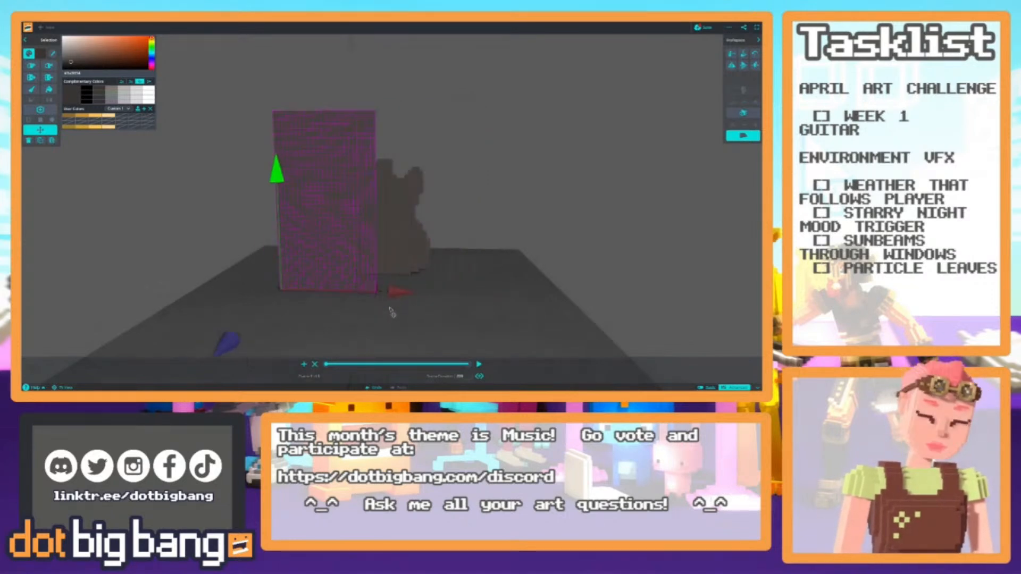
pyautogui.hotkey('ctrl', 'v')
pyautogui.click(207, 265)
# Fill the small guitar body with light grey to contrast with the dark slab.
pyautogui.moveTo(222, 276); pyautogui.dragTo(96, 106, button='middle')
pyautogui.click(66, 51)
pyautogui.press('f')
pyautogui.moveTo(286, 242); pyautogui.dragTo(319, 251, button='middle')
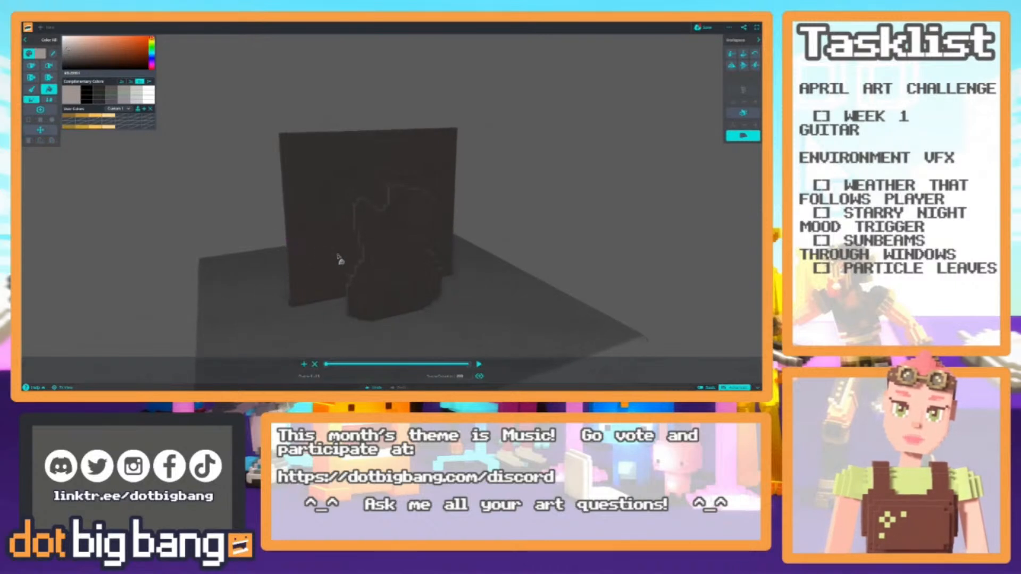
pyautogui.click(377, 263)
# Sample the slab's dark brown as the current colour and compare the slab with the small body.
pyautogui.moveTo(247, 236); pyautogui.dragTo(254, 207, button='middle')
pyautogui.keyDown('alt'); pyautogui.click(312, 253); pyautogui.keyUp('alt')
pyautogui.moveTo(313, 254); pyautogui.dragTo(295, 209, button='middle')
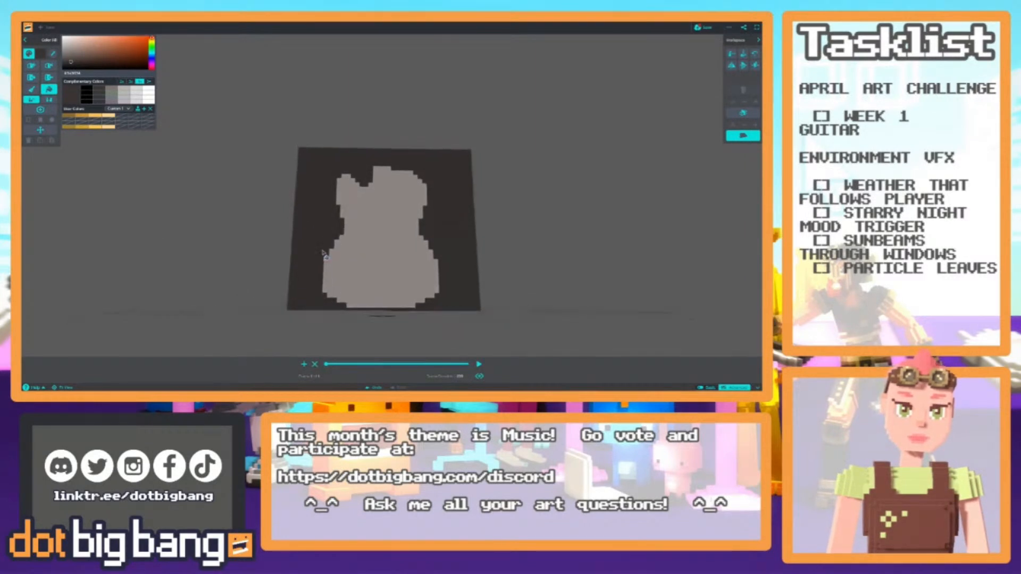
pyautogui.scroll(-5, 319, 288)
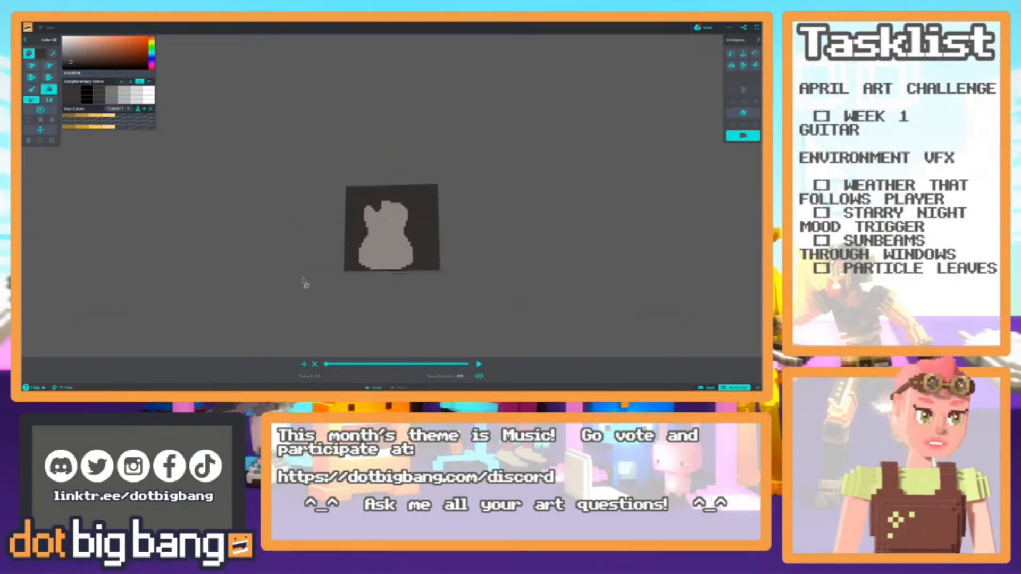
pyautogui.scroll(3, 285, 287)
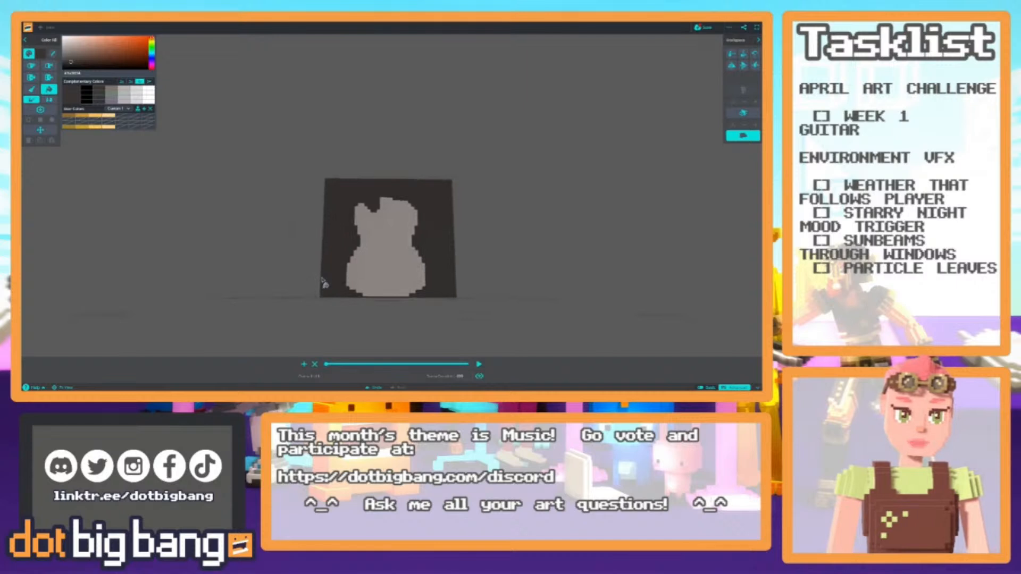
pyautogui.moveTo(319, 284); pyautogui.dragTo(314, 297, button='right')
# Turn on mirrored editing about the slab's vertical centre plane and check the slab's alignment with the small body.
pyautogui.moveTo(283, 254); pyautogui.dragTo(396, 257, button='right')
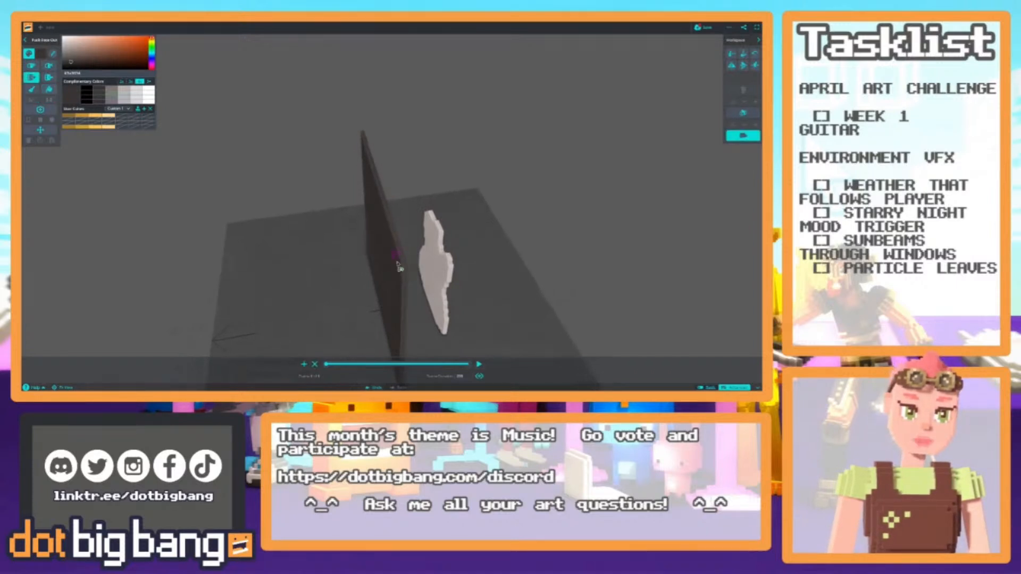
pyautogui.scroll(-2, 381, 311)
pyautogui.moveTo(382, 311); pyautogui.dragTo(397, 283, button='right')
pyautogui.moveTo(337, 272); pyautogui.dragTo(236, 248, button='right')
pyautogui.scroll(-3, 233, 248)
pyautogui.scroll(-2, 233, 248)
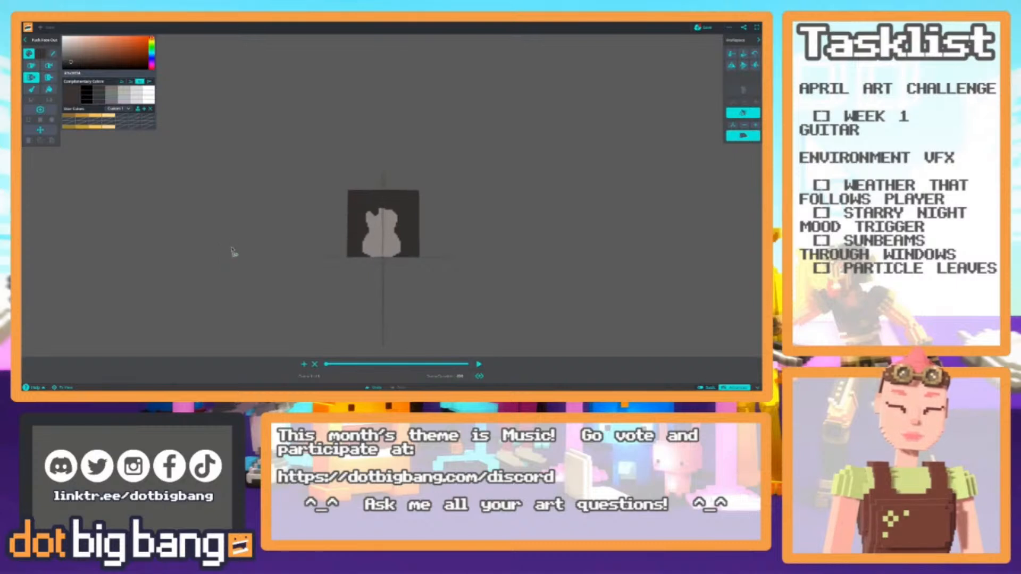
pyautogui.scroll(3, 232, 254)
pyautogui.moveTo(231, 255); pyautogui.dragTo(132, 221, button='right')
pyautogui.scroll(-2, 264, 246)
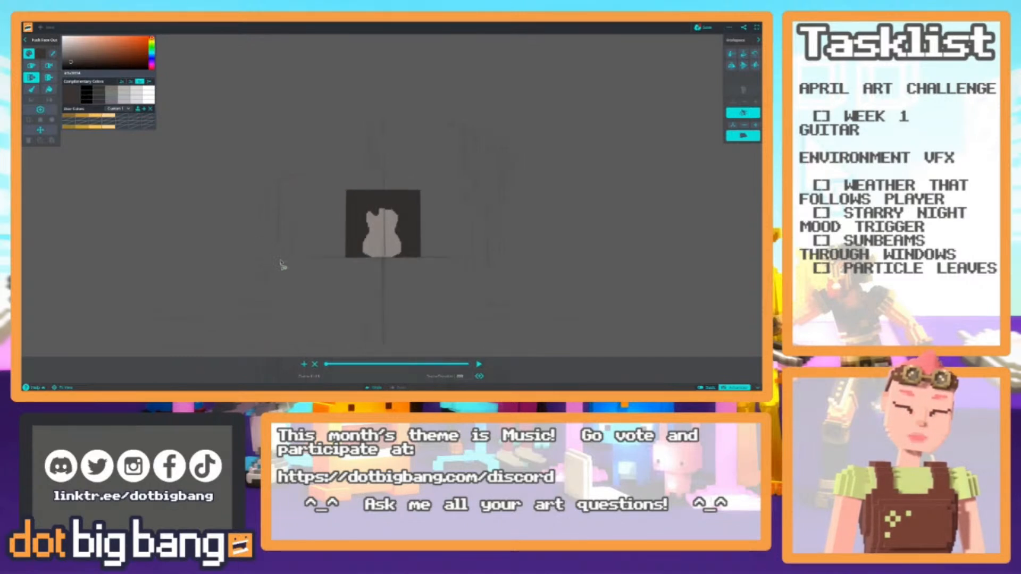
pyautogui.moveTo(275, 264); pyautogui.dragTo(324, 225, button='right')
pyautogui.scroll(3, 320, 221)
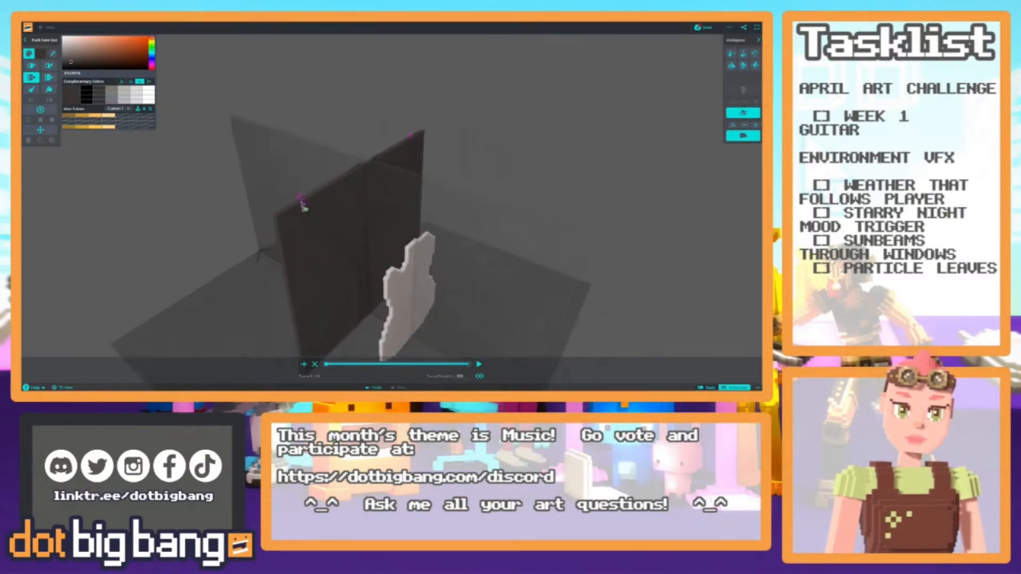
pyautogui.scroll(-3, 303, 206)
pyautogui.moveTo(292, 281); pyautogui.dragTo(270, 273, button='right')
pyautogui.moveTo(364, 294); pyautogui.dragTo(314, 274, button='right')
# Remove mirrored voxels from the slab's two lower corners to round off the bottom of the larger body.
pyautogui.press('2')
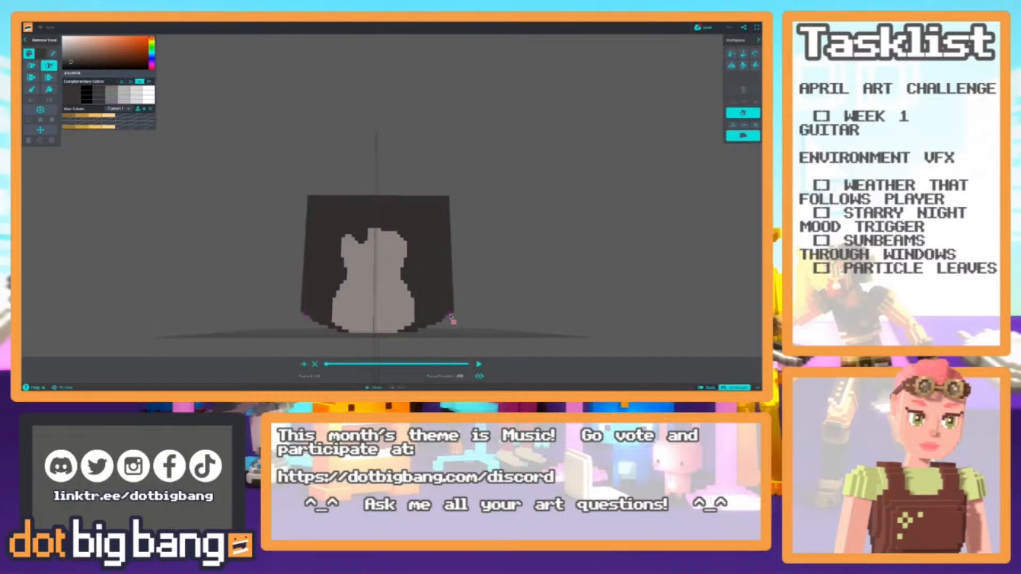
pyautogui.scroll(-3, 385, 245)
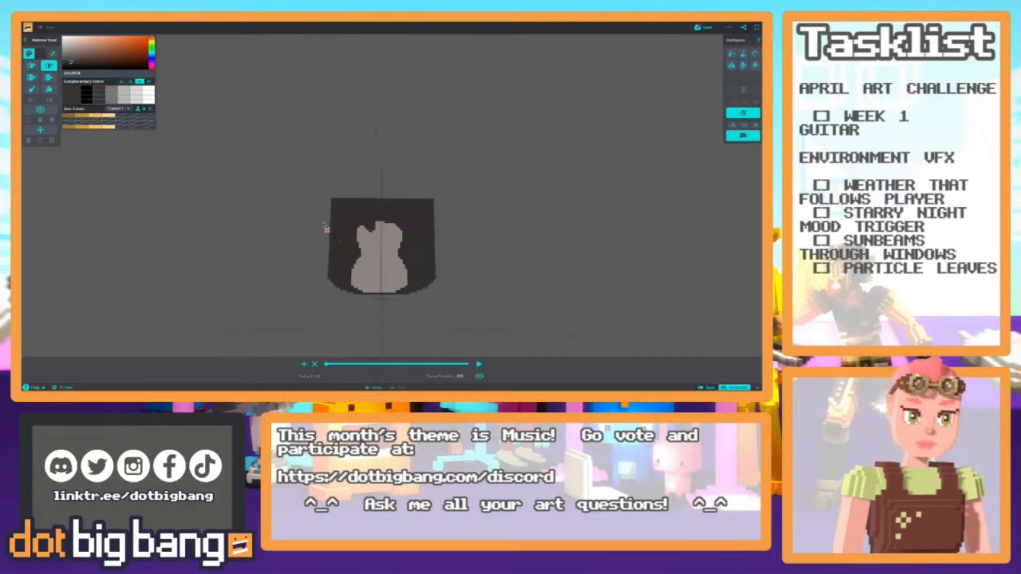
pyautogui.moveTo(329, 270); pyautogui.dragTo(326, 263, button='middle')
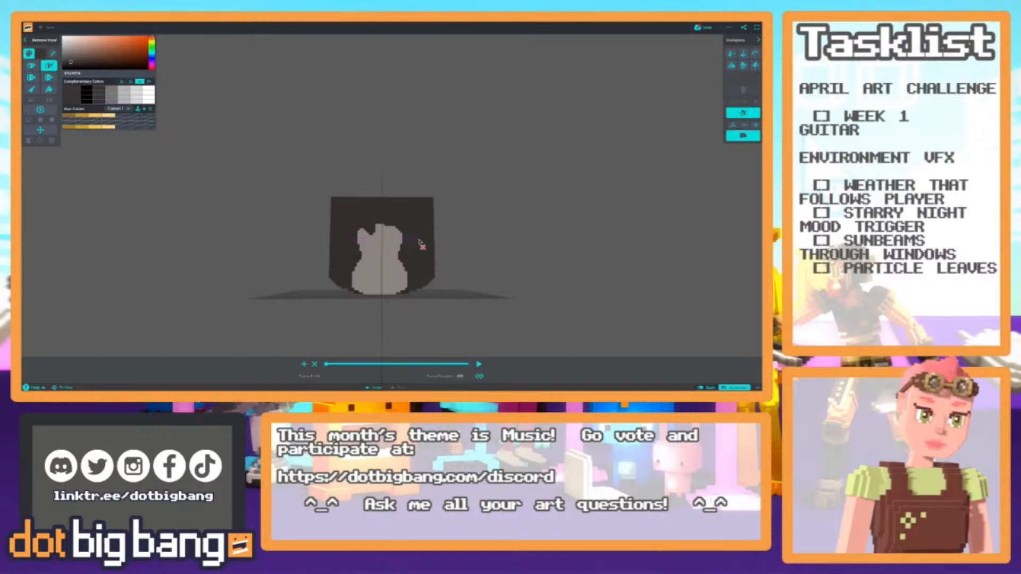
# Carve mirrored V-shaped waist notches into both sides of the slab.
pyautogui.moveTo(425, 248)
pyautogui.mouseDown()
pyautogui.moveTo(435, 257)
pyautogui.moveTo(441, 229)
pyautogui.mouseUp()
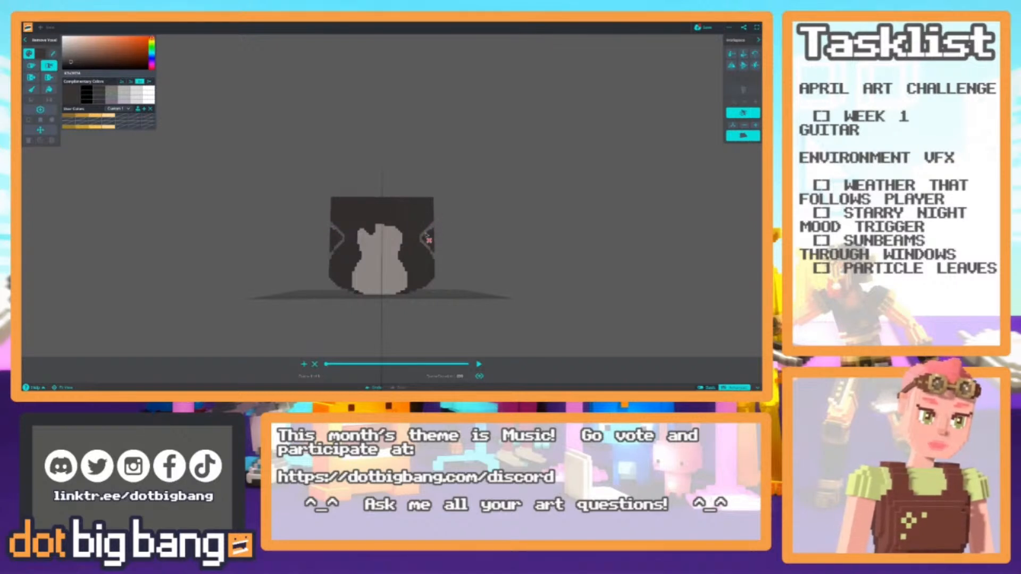
pyautogui.press('p')
pyautogui.click(426, 236)
pyautogui.moveTo(323, 234); pyautogui.dragTo(326, 249, button='middle')
pyautogui.moveTo(327, 245); pyautogui.dragTo(328, 229, button='right')
pyautogui.moveTo(328, 257); pyautogui.dragTo(326, 277, button='middle')
pyautogui.moveTo(326, 277); pyautogui.dragTo(328, 260, button='right')
pyautogui.moveTo(400, 335); pyautogui.dragTo(373, 254, button='right')
# Trim mirrored voxels from the lower outer edges of the larger body to smooth its curve.
pyautogui.press('i')
pyautogui.scroll(3, 437, 296)
pyautogui.moveTo(438, 296); pyautogui.dragTo(380, 205, button='right')
pyautogui.press('b')
pyautogui.moveTo(357, 247); pyautogui.dragTo(365, 166, button='right')
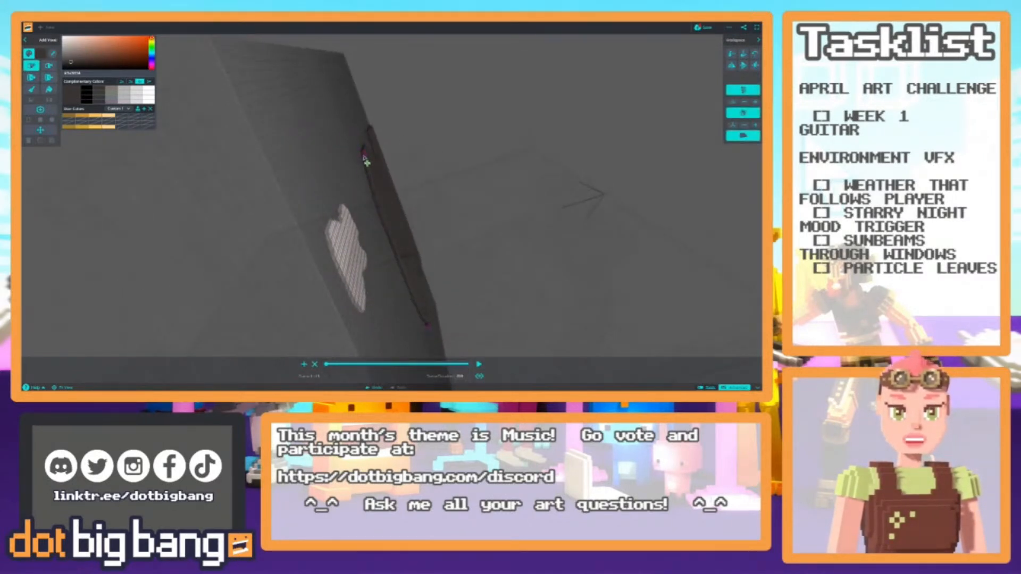
pyautogui.moveTo(381, 210); pyautogui.dragTo(289, 295, button='right')
pyautogui.scroll(5, 291, 305)
pyautogui.moveTo(303, 256); pyautogui.dragTo(364, 186, button='middle')
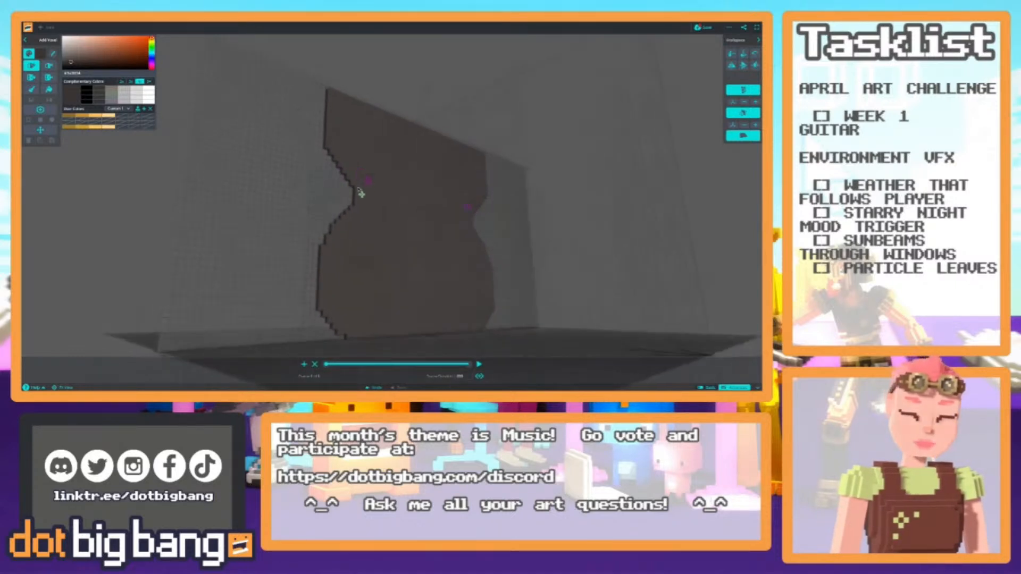
pyautogui.press('e')
pyautogui.click(320, 312)
pyautogui.click(319, 305)
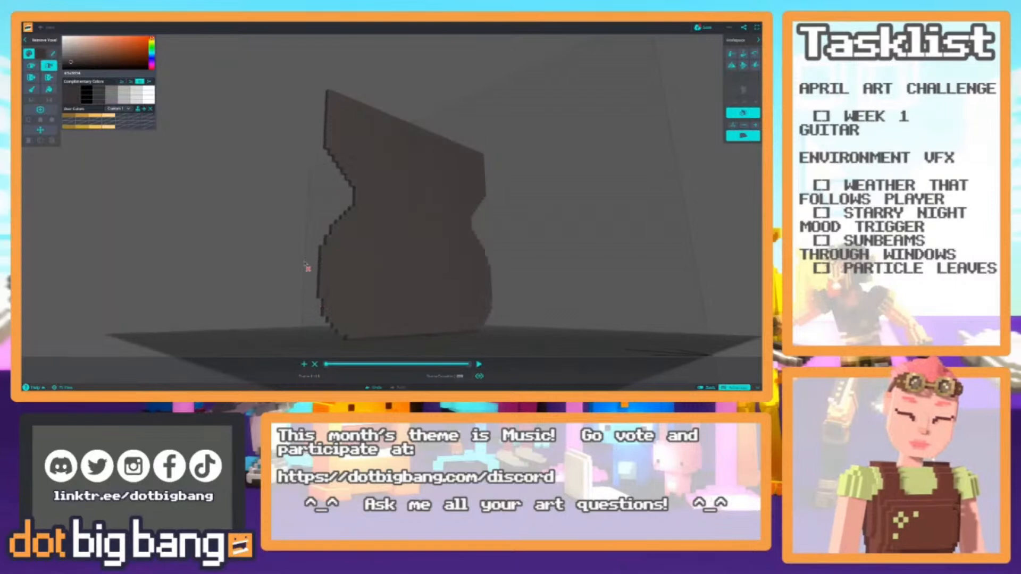
# Remove more mirrored voxels from the larger body's two bottom corners to taper them inward.
pyautogui.moveTo(299, 246); pyautogui.dragTo(182, 245, button='right')
pyautogui.scroll(-2, 176, 247)
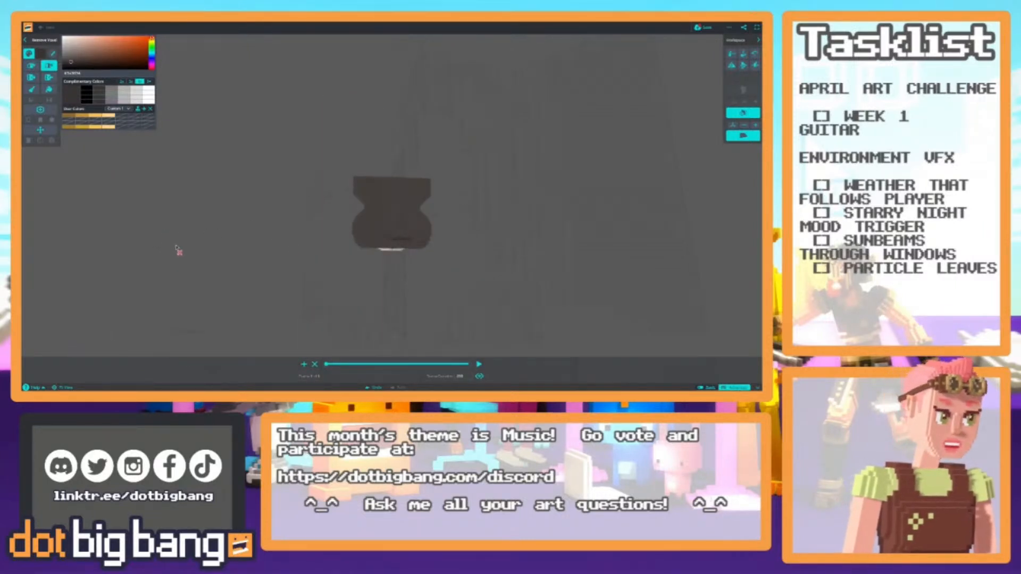
pyautogui.scroll(3, 180, 245)
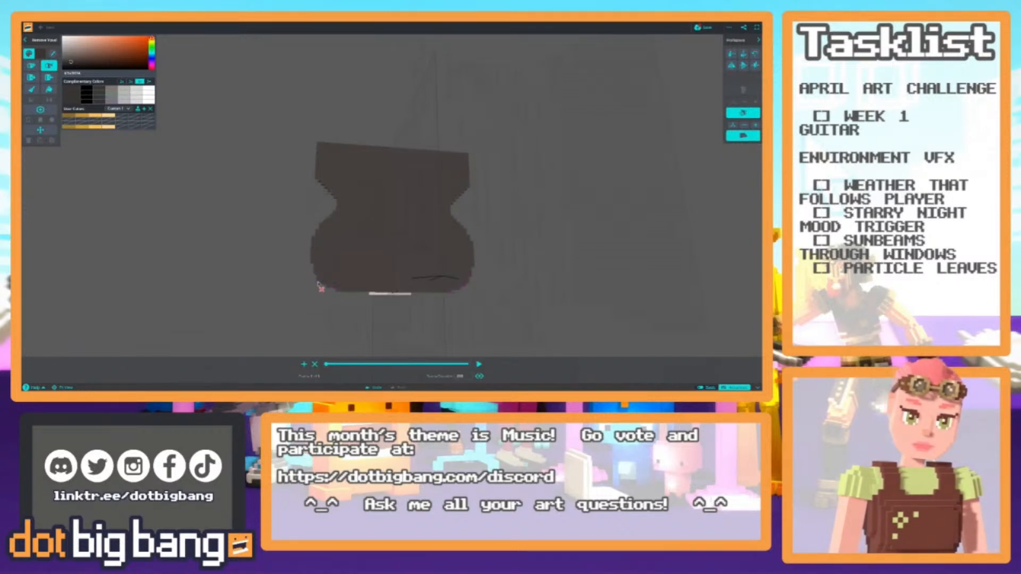
pyautogui.scroll(-2, 298, 250)
pyautogui.scroll(-2, 292, 253)
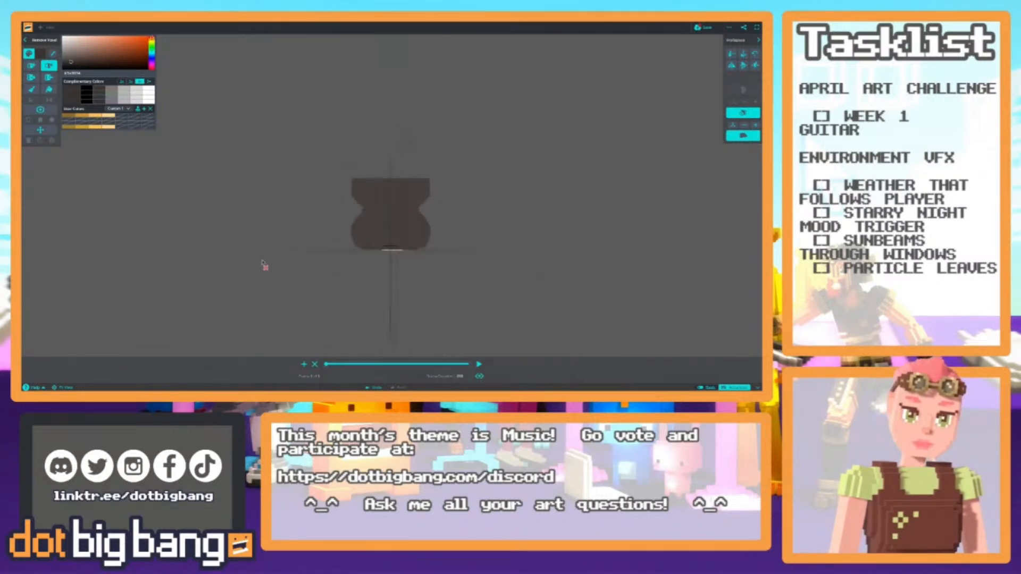
pyautogui.moveTo(277, 280); pyautogui.dragTo(293, 257, button='middle')
pyautogui.scroll(3, 275, 260)
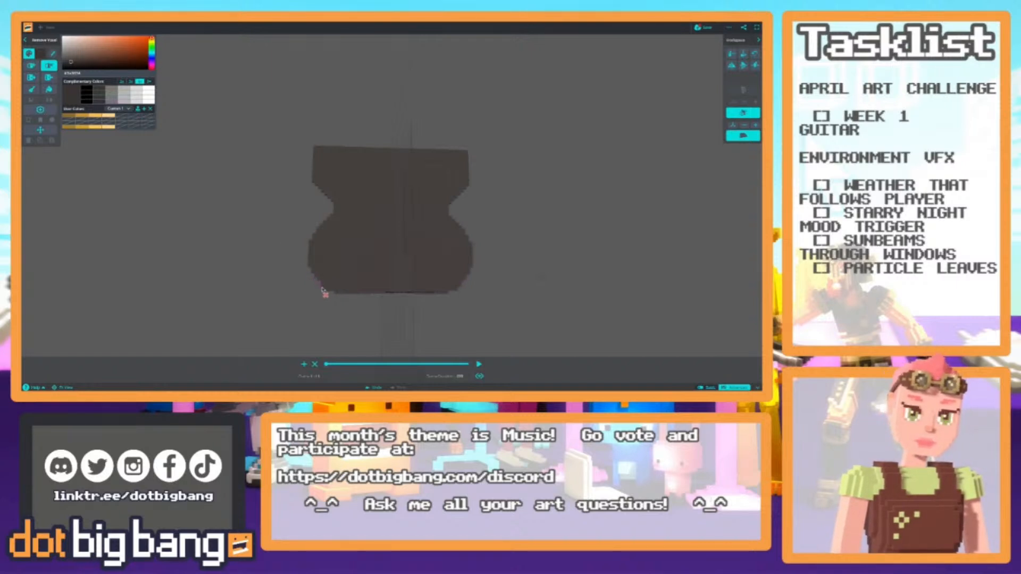
pyautogui.scroll(-3, 326, 292)
pyautogui.moveTo(268, 240); pyautogui.dragTo(264, 269, button='middle')
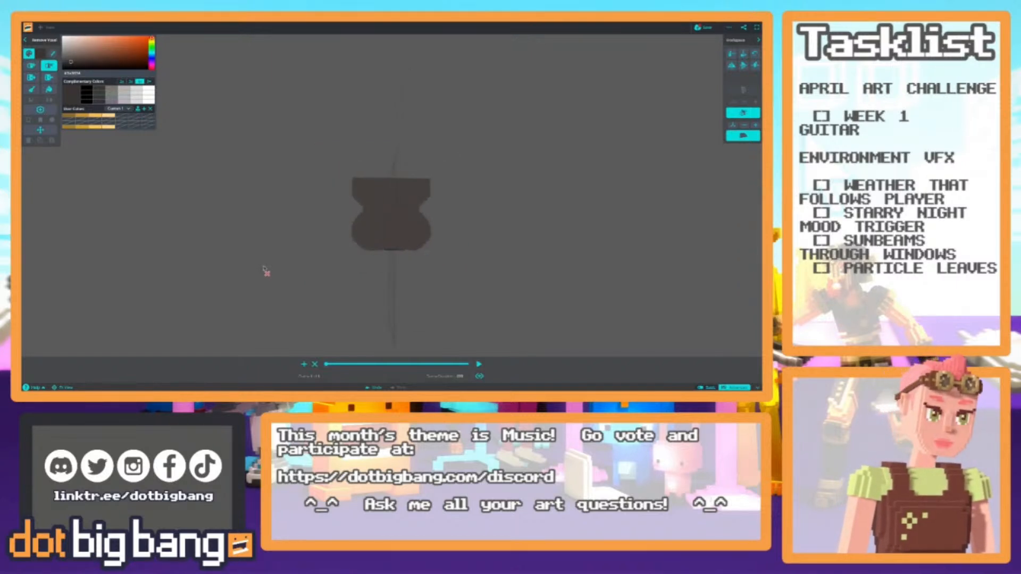
# Trim the stepped edges of both lower corners so the bottom curve runs smoothly into the sides.
pyautogui.scroll(2, 264, 268)
pyautogui.scroll(2, 266, 269)
pyautogui.moveTo(317, 296)
pyautogui.mouseDown(button='middle')
pyautogui.moveTo(317, 280)
pyautogui.moveTo(333, 294)
pyautogui.mouseUp(button='middle')
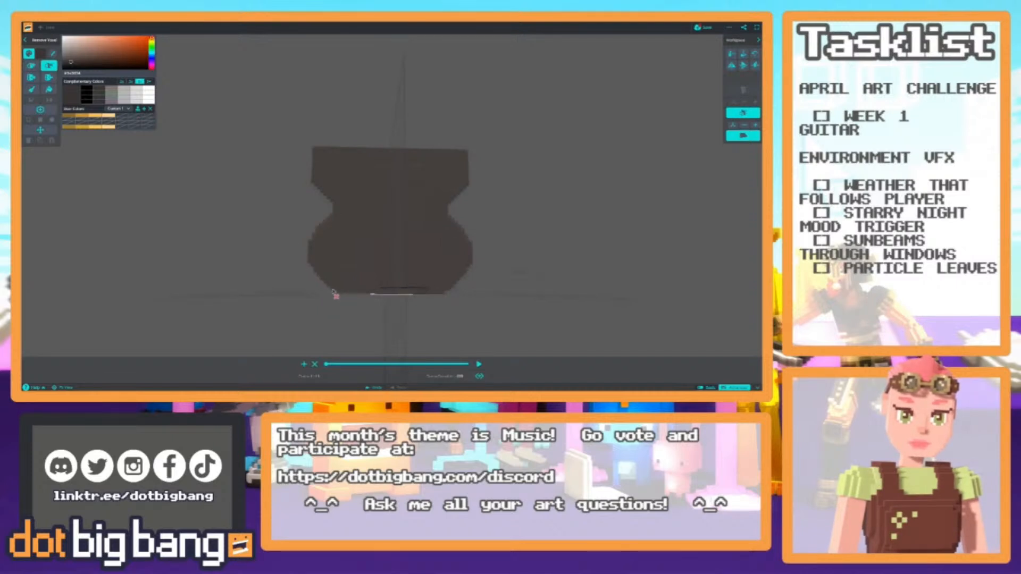
pyautogui.moveTo(311, 268); pyautogui.dragTo(336, 292, button='middle')
pyautogui.moveTo(311, 259); pyautogui.dragTo(277, 257, button='middle')
pyautogui.scroll(-5, 283, 244)
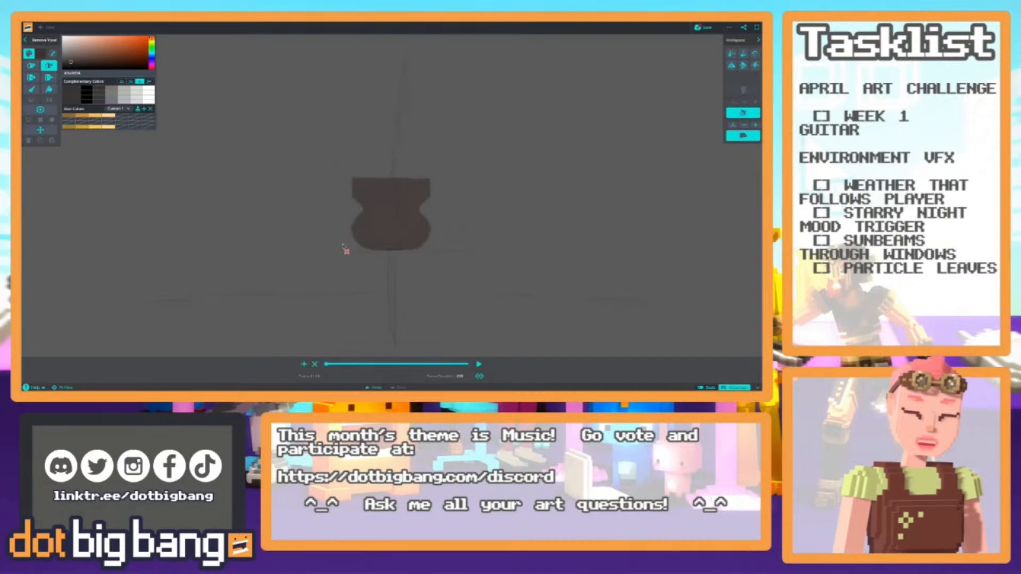
pyautogui.scroll(5, 339, 224)
pyautogui.moveTo(254, 216); pyautogui.dragTo(314, 237, button='middle')
pyautogui.moveTo(332, 278); pyautogui.dragTo(358, 270, button='middle')
# Add mirrored voxels inside the waist notches to make them shallower.
pyautogui.press('a')
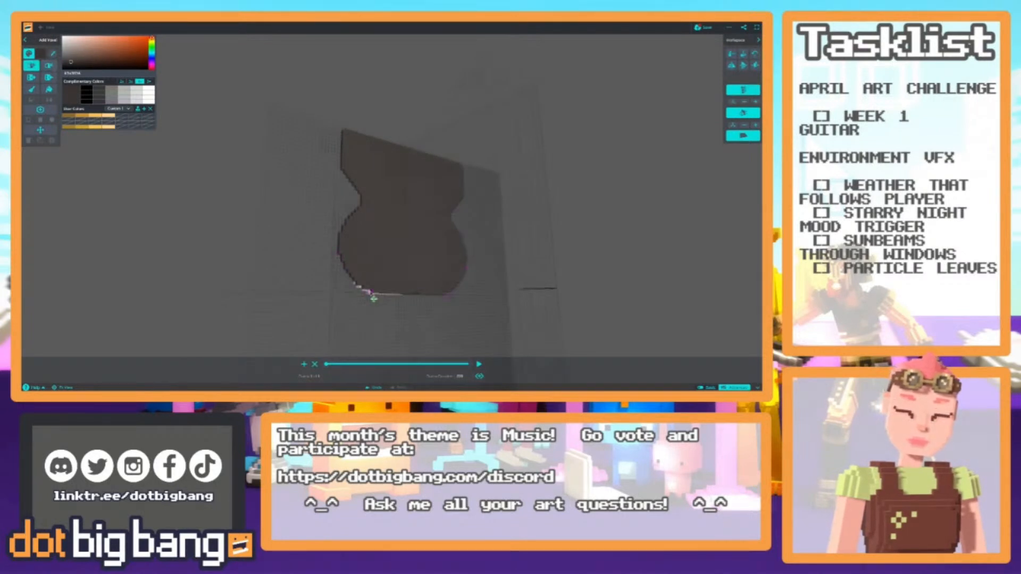
pyautogui.moveTo(303, 238); pyautogui.dragTo(200, 246, button='middle')
pyautogui.scroll(-5, 200, 246)
pyautogui.scroll(5, 217, 264)
pyautogui.moveTo(259, 267); pyautogui.dragTo(285, 274, button='middle')
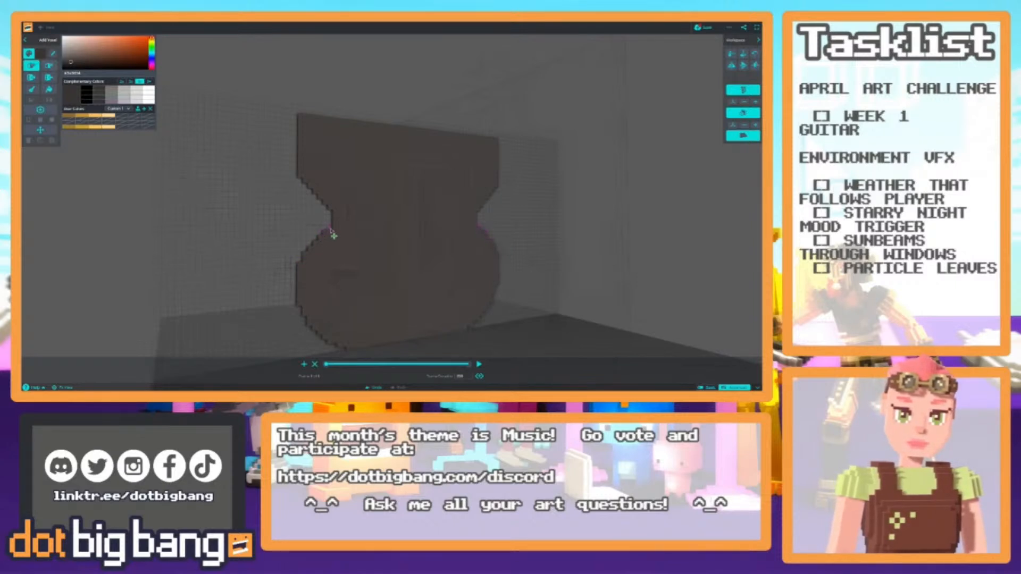
pyautogui.scroll(-5, 329, 219)
pyautogui.moveTo(329, 218); pyautogui.dragTo(312, 246, button='middle')
pyautogui.scroll(3, 208, 224)
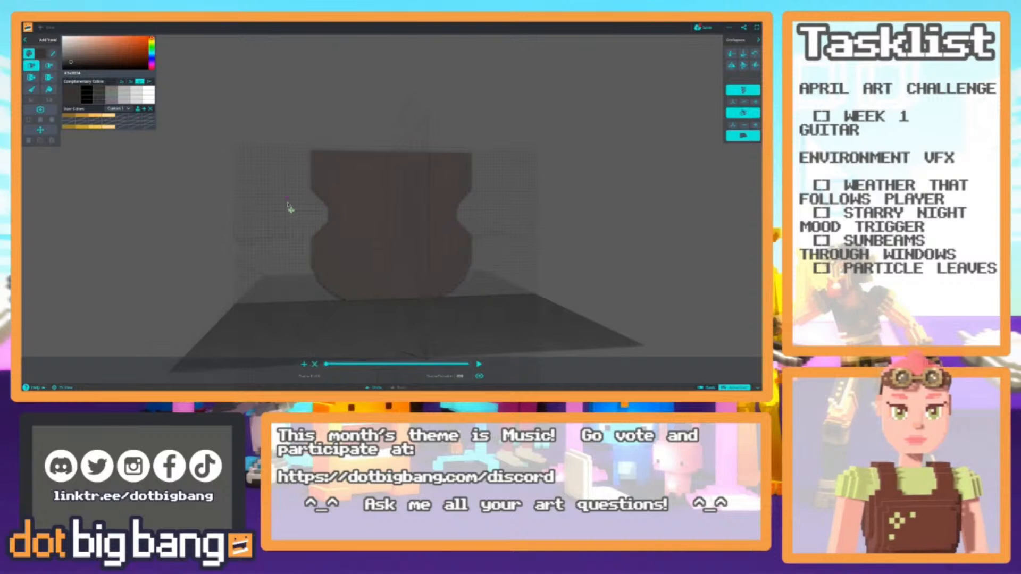
# Fill in mirrored voxels along the slopes above and below the waist to shorten the notches.
pyautogui.moveTo(288, 202); pyautogui.dragTo(272, 188, button='middle')
pyautogui.scroll(-3, 271, 188)
pyautogui.scroll(1, 274, 239)
pyautogui.moveTo(263, 235); pyautogui.dragTo(312, 246, button='middle')
pyautogui.scroll(2, 264, 230)
pyautogui.scroll(3, 233, 226)
pyautogui.scroll(-2, 300, 232)
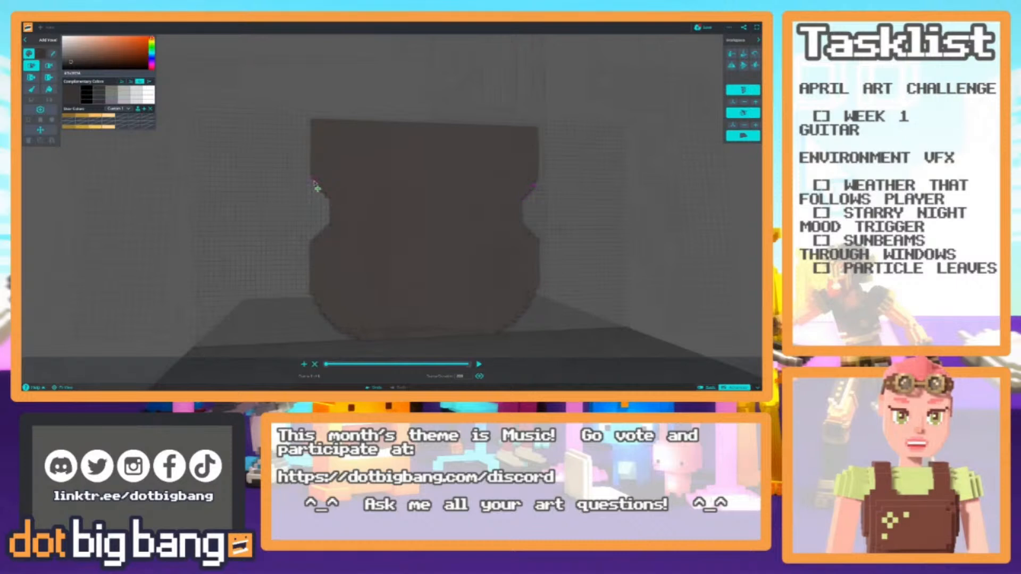
# Remove mirrored voxels along the waist edges to blend the notches into a gentle curve.
pyautogui.press('2')
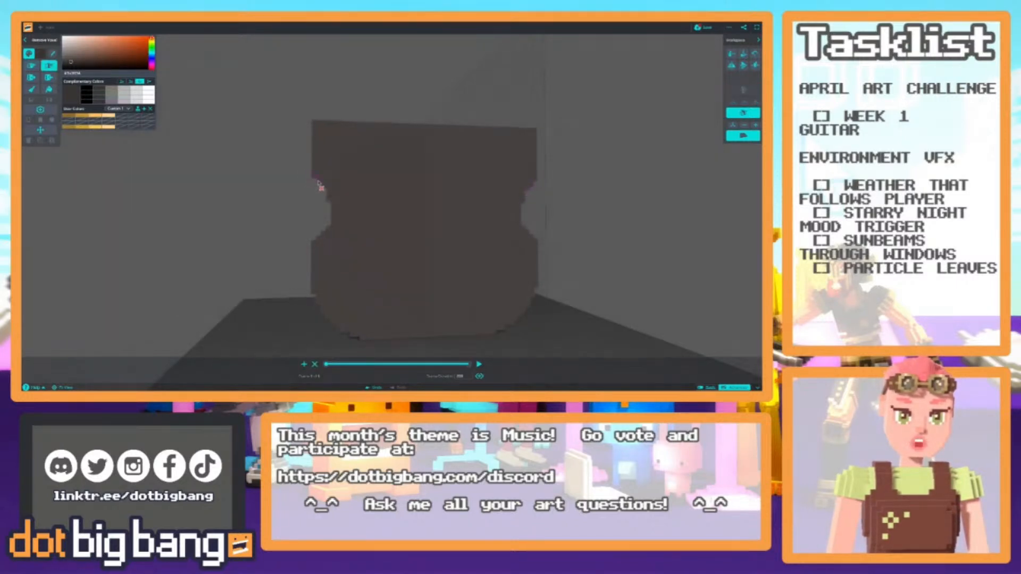
pyautogui.scroll(-3, 276, 160)
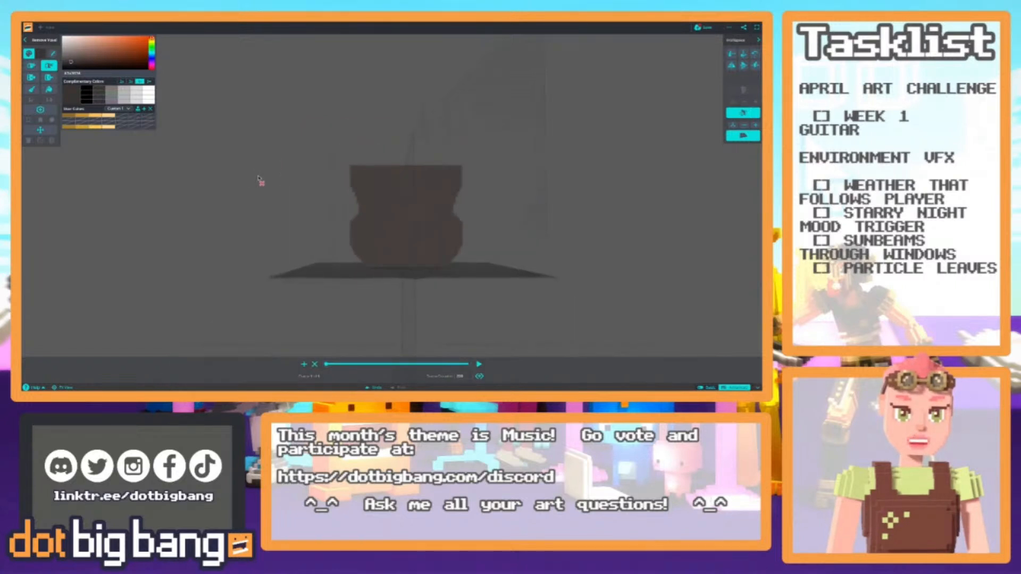
pyautogui.scroll(1, 273, 190)
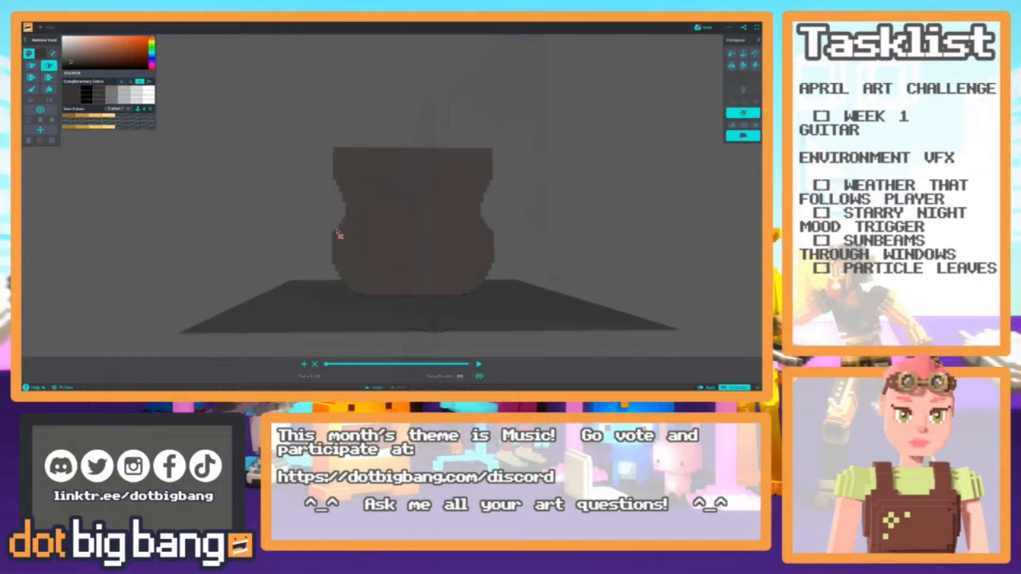
pyautogui.scroll(-3, 314, 201)
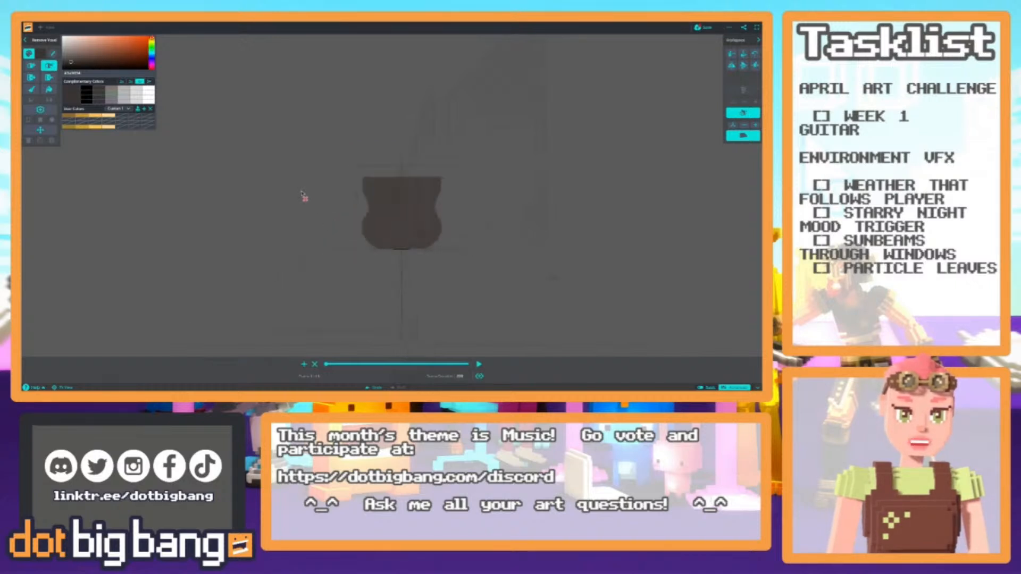
pyautogui.scroll(3, 298, 192)
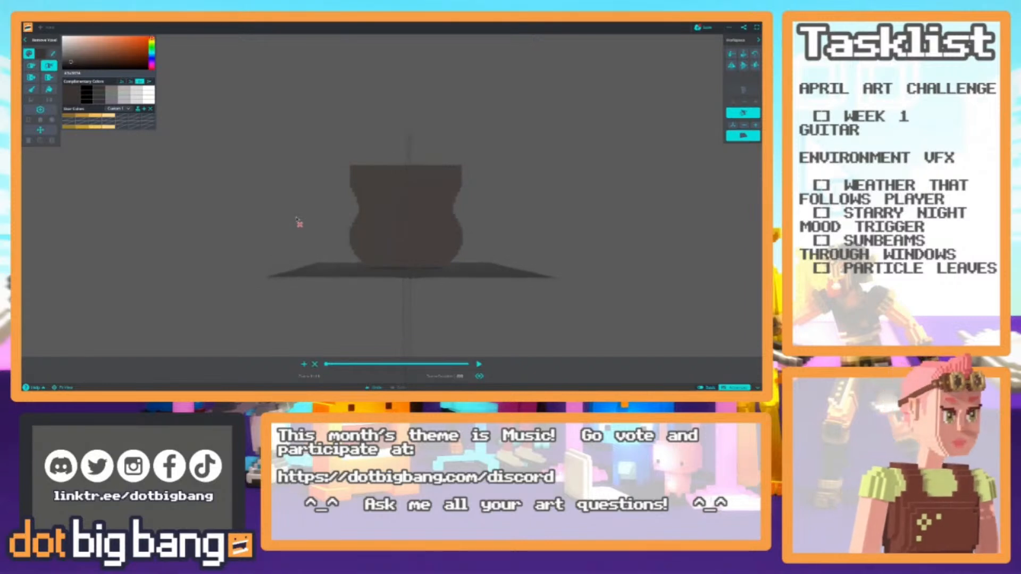
# Cut narrow mirrored vertical slits just inside the waist edges to mark out a deeper waist.
pyautogui.scroll(3, 302, 223)
pyautogui.moveTo(285, 240); pyautogui.dragTo(277, 217, button='right')
pyautogui.moveTo(278, 221); pyautogui.dragTo(282, 237, button='middle')
pyautogui.moveTo(281, 237); pyautogui.dragTo(277, 226, button='right')
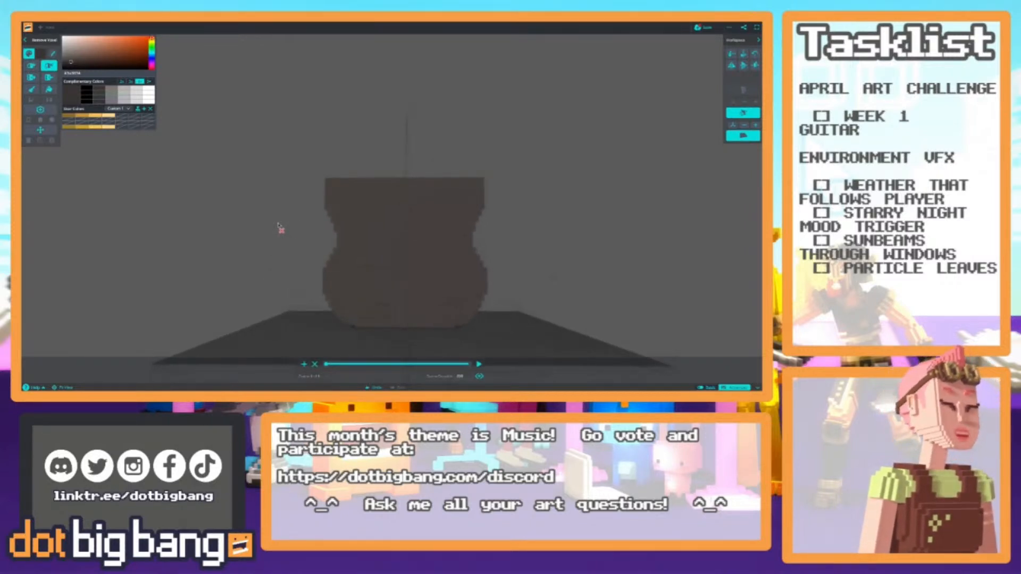
pyautogui.click(350, 233)
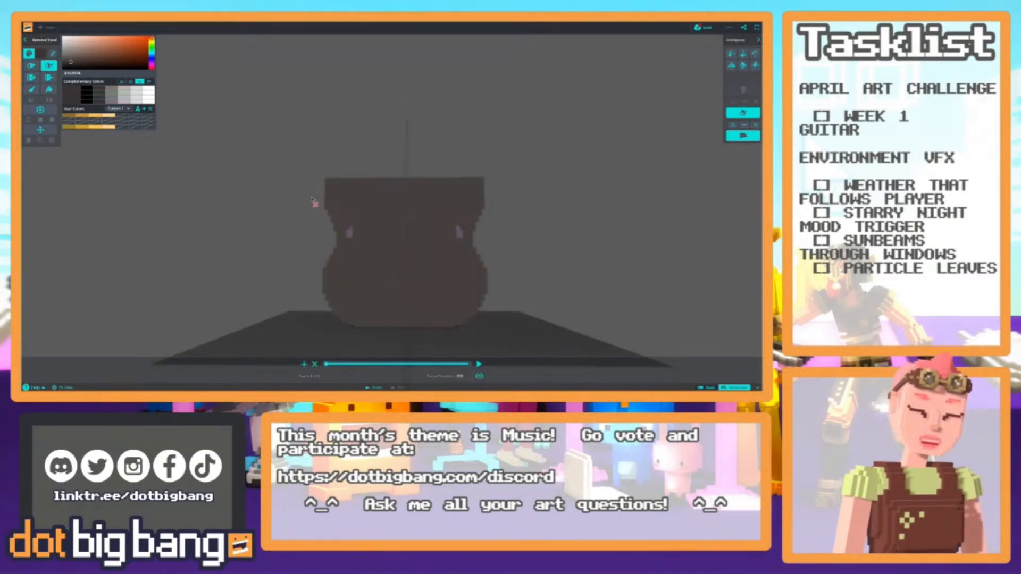
pyautogui.scroll(-3, 330, 224)
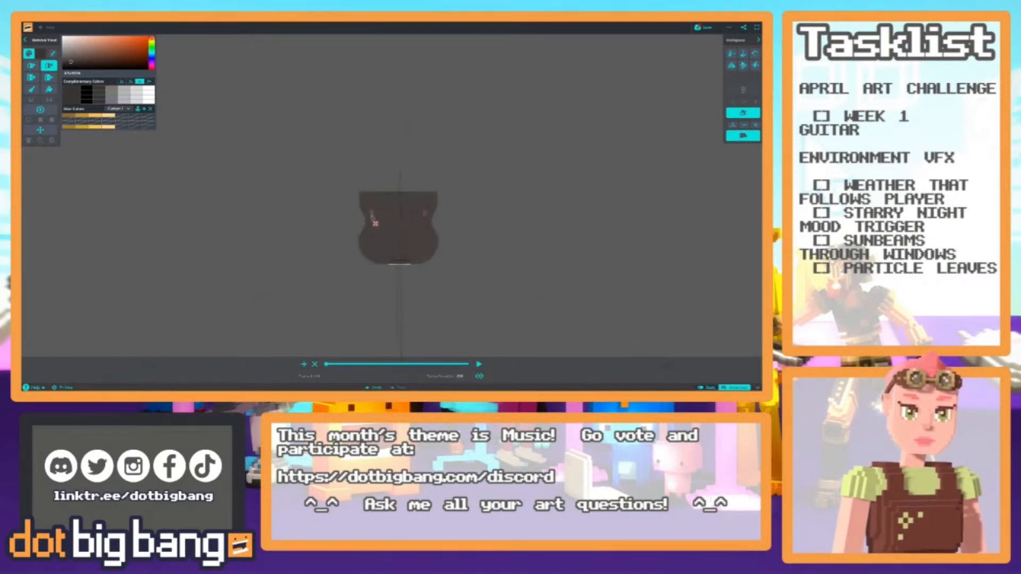
pyautogui.scroll(-2, 348, 193)
pyautogui.scroll(3, 331, 220)
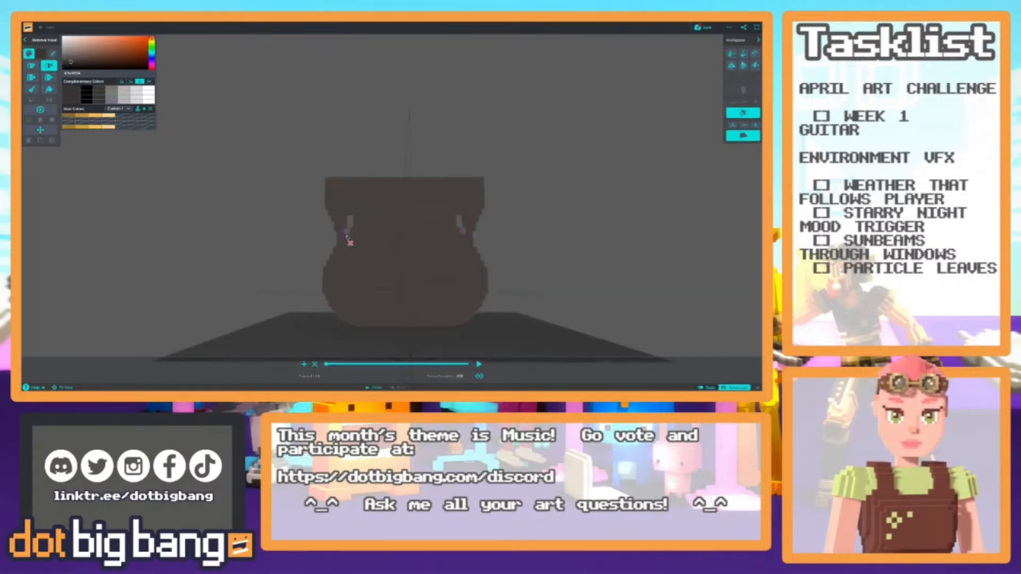
# Complete the slits and delete the separated waist pieces on both sides of the body.
pyautogui.click(342, 245)
pyautogui.press('4')
pyautogui.click(338, 224)
pyautogui.scroll(-3, 325, 205)
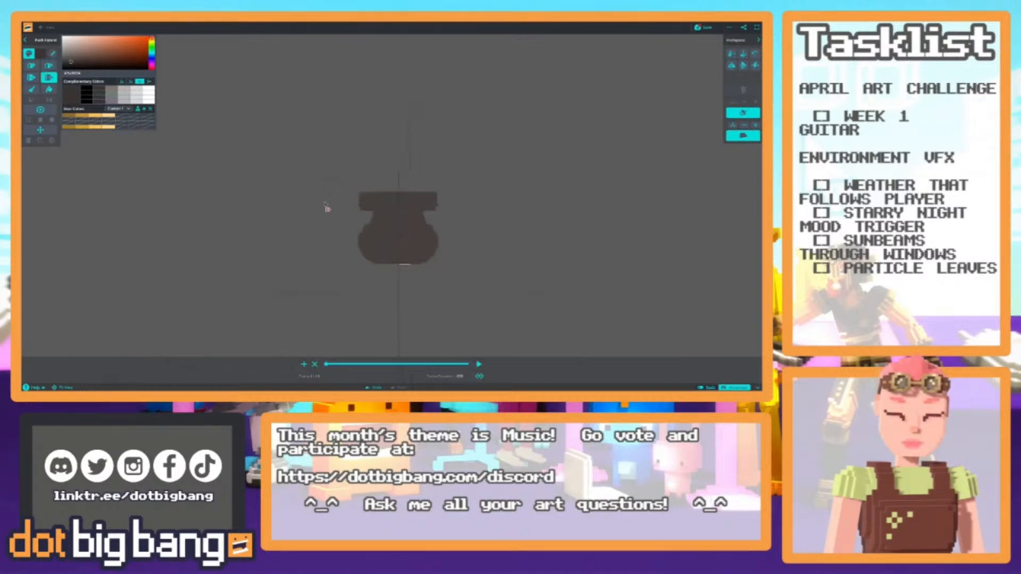
pyautogui.scroll(3, 334, 228)
# Trim mirrored voxels where the narrowed waist meets the lower bout to smooth its shoulders.
pyautogui.press('2')
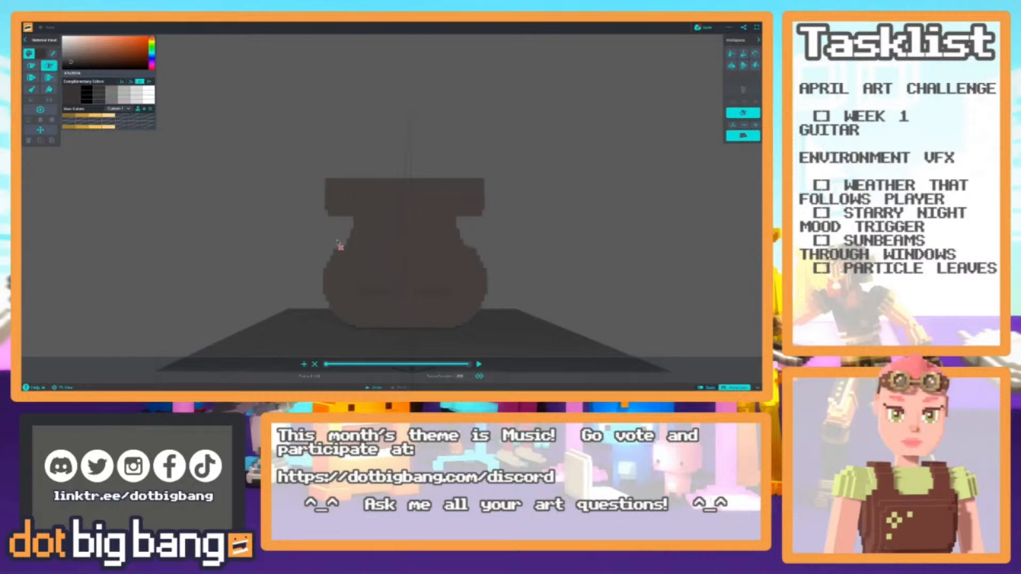
pyautogui.click(337, 252)
pyautogui.scroll(-3, 333, 238)
pyautogui.scroll(3, 331, 229)
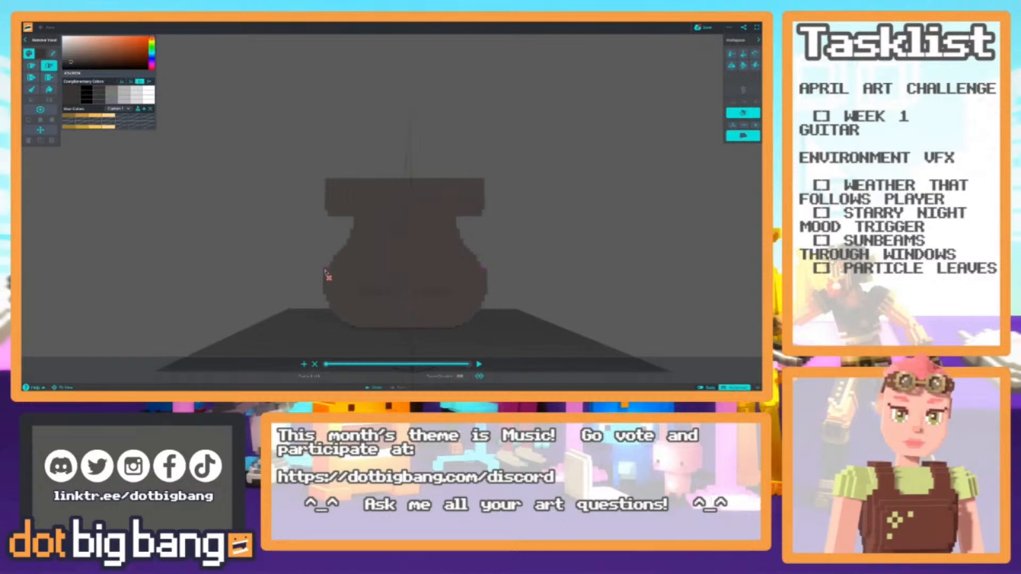
pyautogui.scroll(-2, 315, 227)
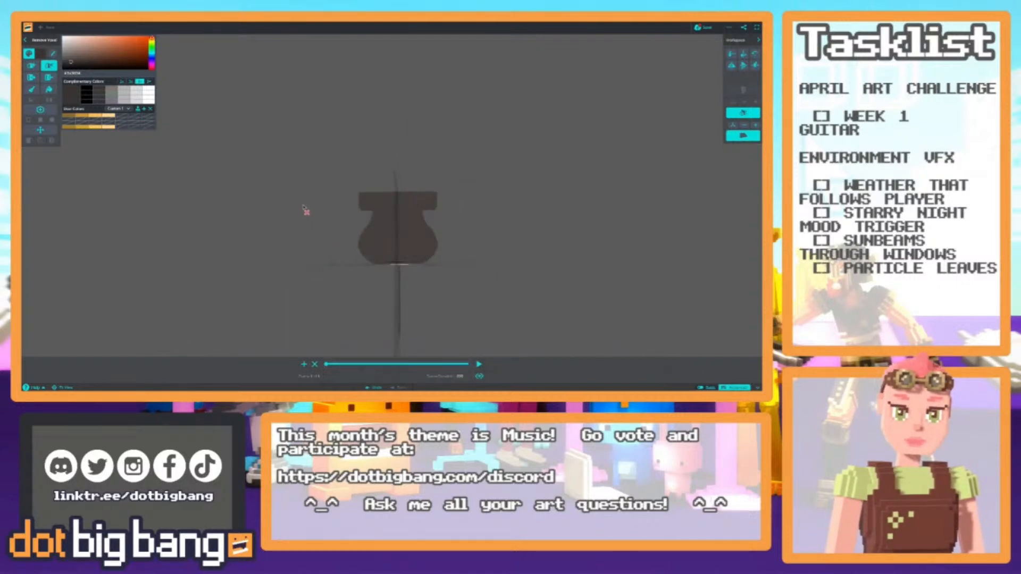
pyautogui.scroll(2, 306, 214)
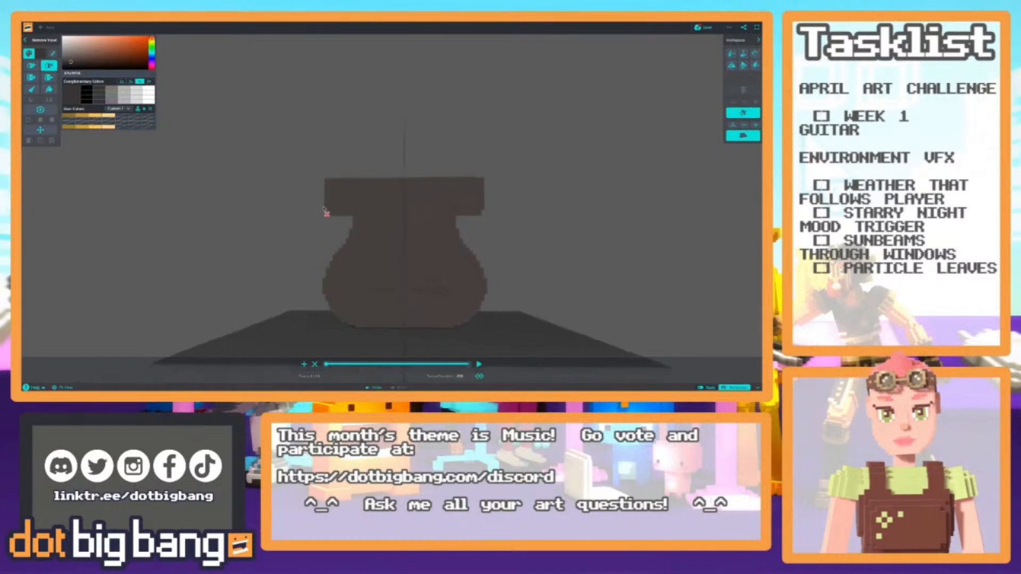
# Remove mirrored voxels from the underside of the wide upper block to thin it and curve the upper waist.
pyautogui.moveTo(307, 252)
pyautogui.mouseDown(button='right')
pyautogui.moveTo(308, 228)
pyautogui.moveTo(275, 211)
pyautogui.moveTo(299, 263)
pyautogui.mouseUp(button='right')
pyautogui.scroll(2, 298, 253)
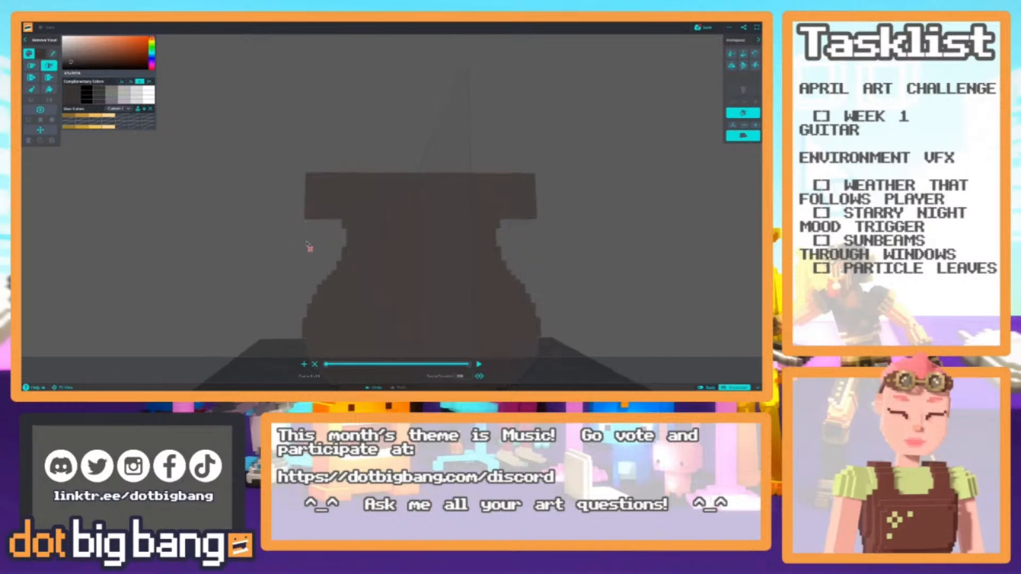
pyautogui.moveTo(317, 258); pyautogui.dragTo(269, 217, button='right')
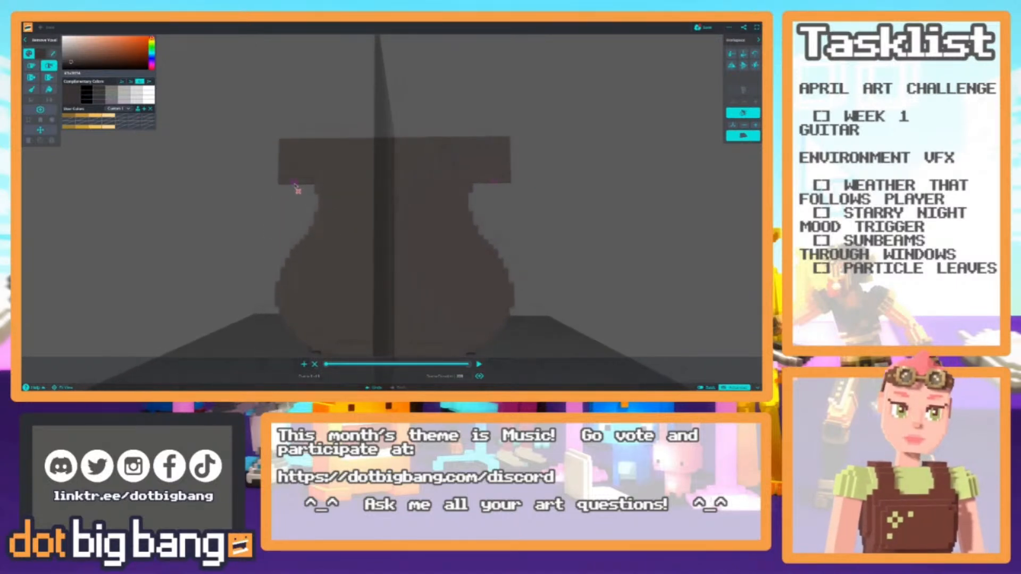
pyautogui.moveTo(294, 187); pyautogui.dragTo(298, 200, button='middle')
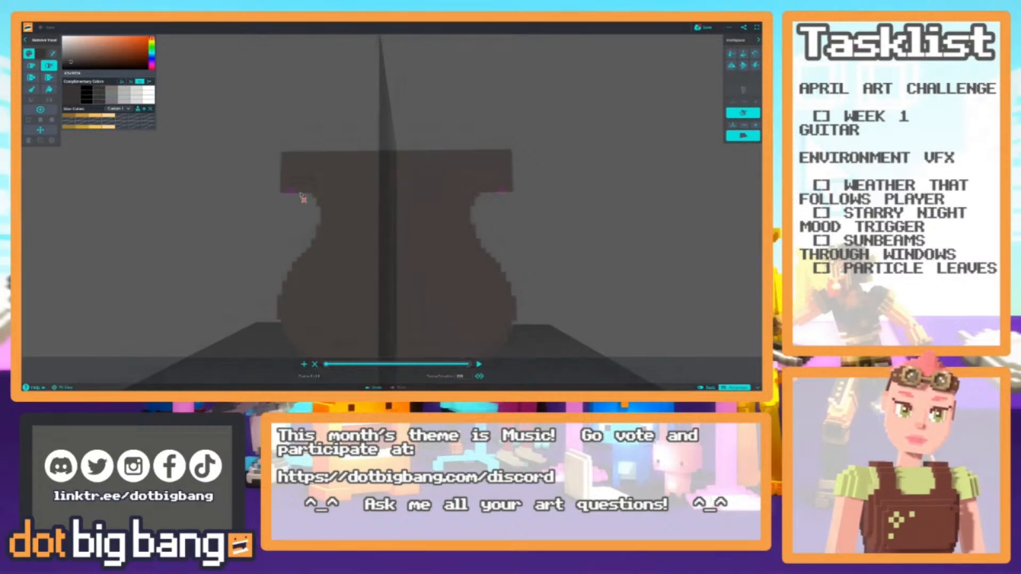
pyautogui.moveTo(301, 187); pyautogui.dragTo(278, 186)
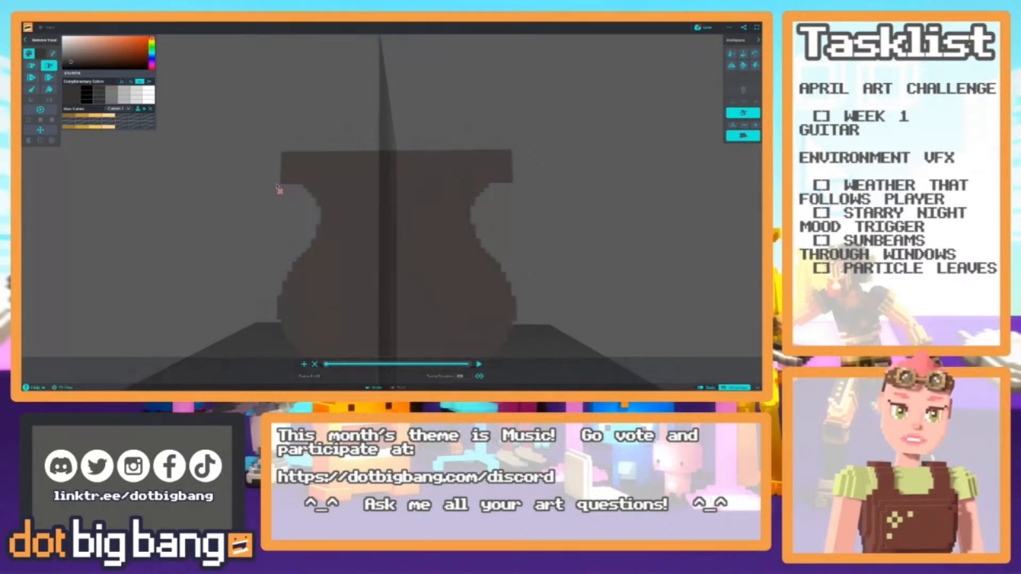
pyautogui.scroll(-3, 295, 217)
pyautogui.moveTo(297, 215); pyautogui.dragTo(328, 200, button='right')
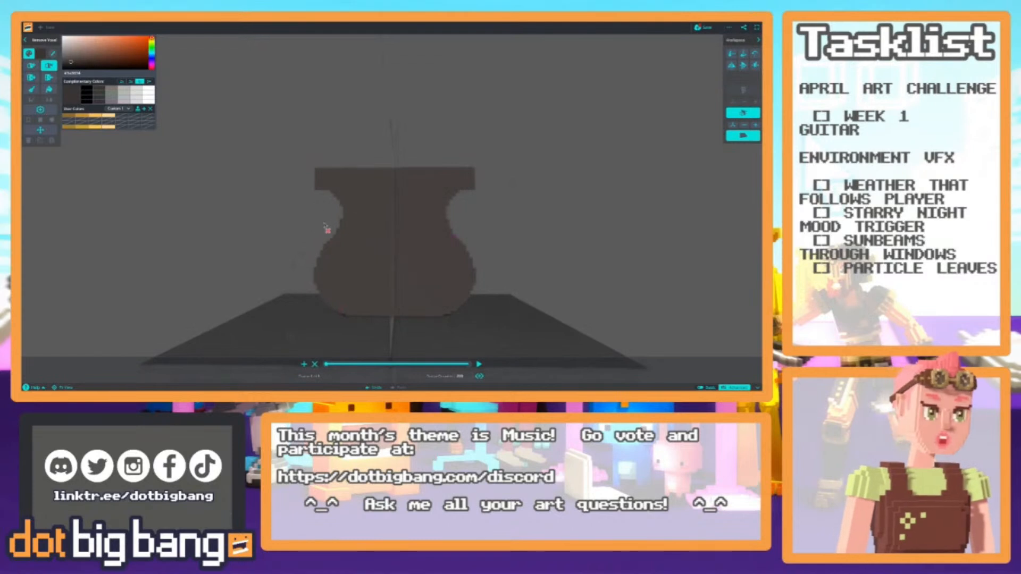
# Refine the mirrored waist contour by removing protruding voxels and adding voxels where it slopes into the lower bout.
pyautogui.scroll(2, 320, 220)
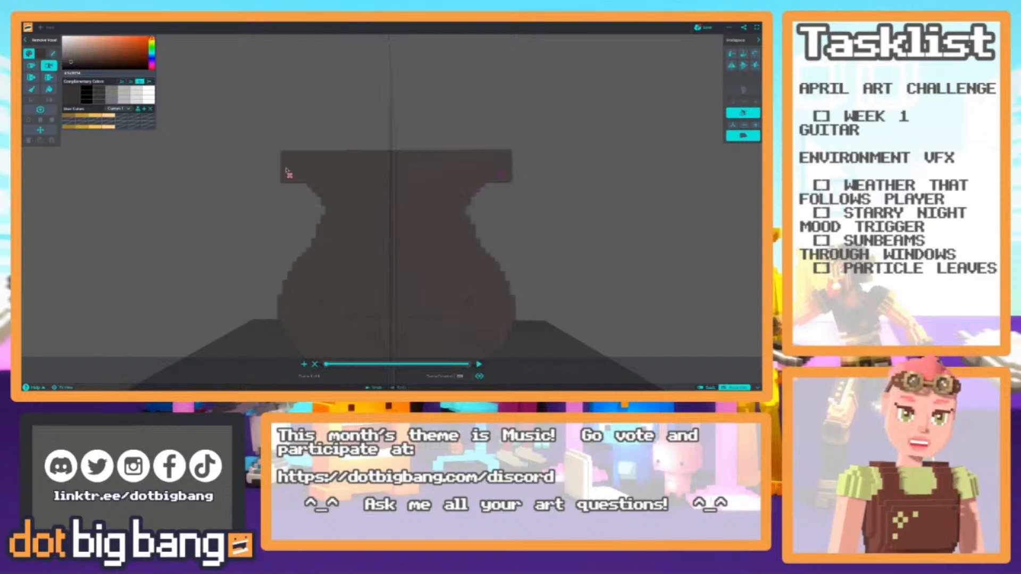
pyautogui.scroll(-2, 285, 183)
pyautogui.scroll(2, 282, 179)
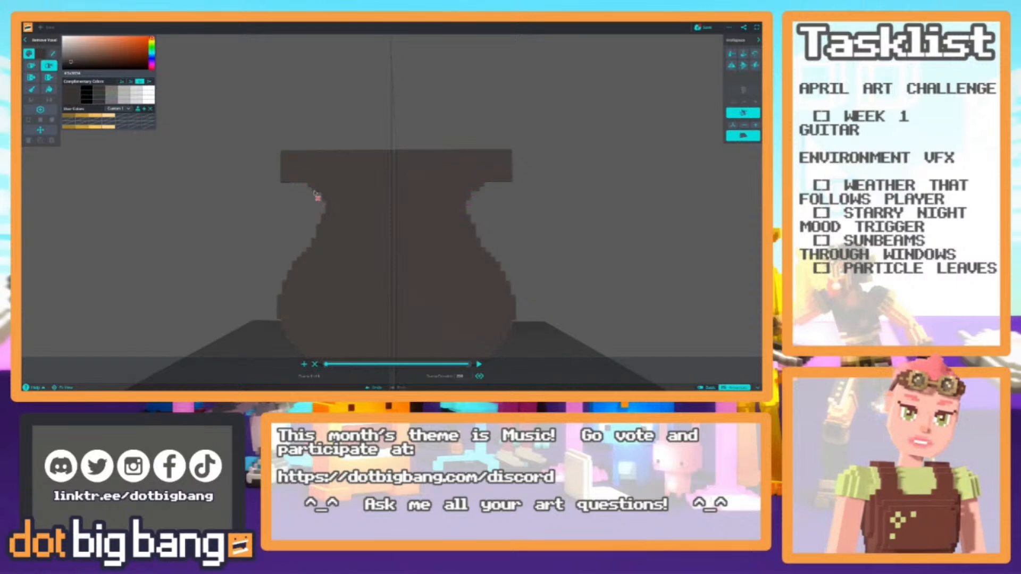
pyautogui.scroll(-2, 282, 181)
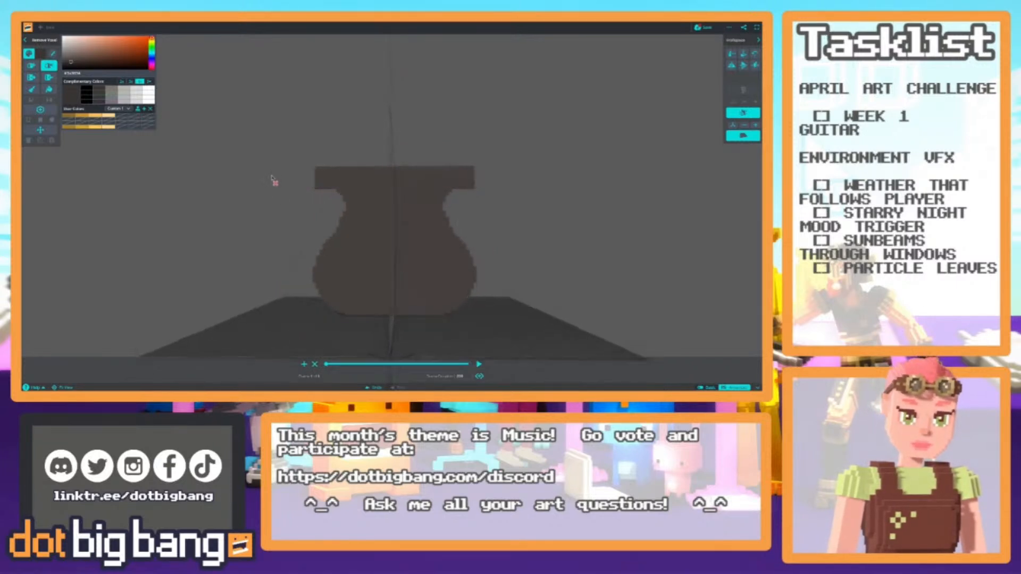
pyautogui.scroll(-3, 273, 180)
pyautogui.scroll(5, 273, 181)
pyautogui.press('1')
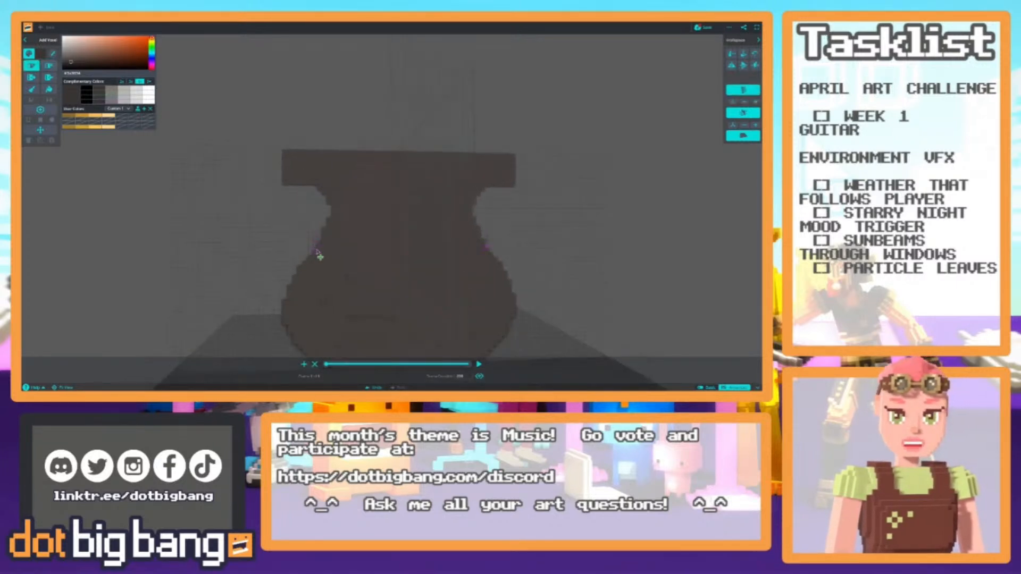
pyautogui.scroll(-4, 282, 186)
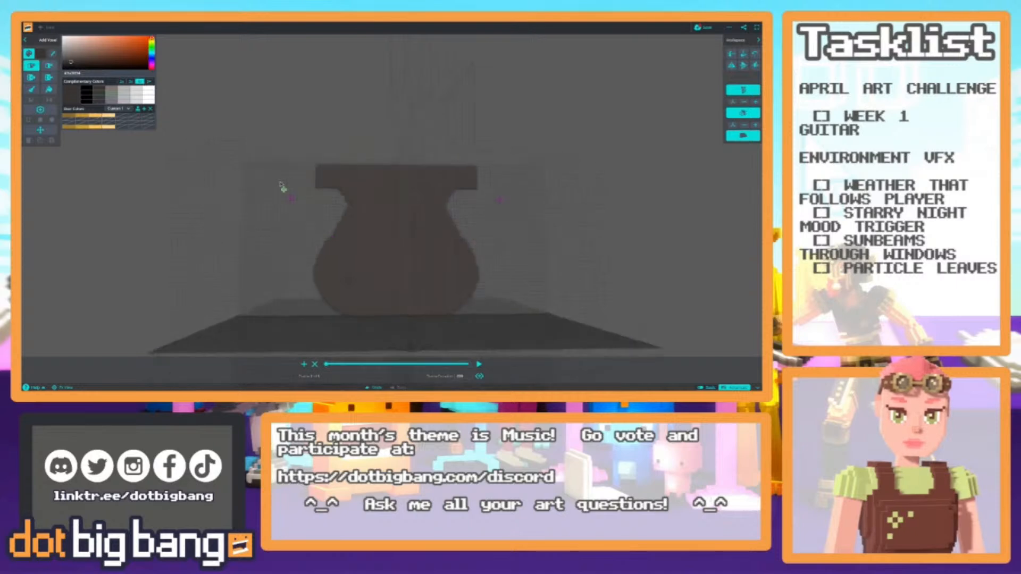
pyautogui.scroll(3, 274, 183)
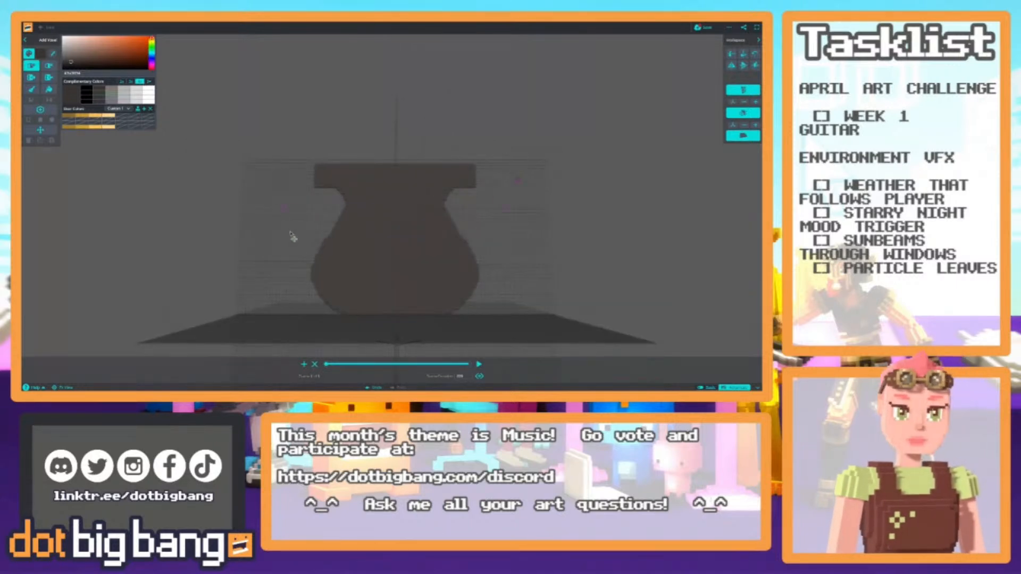
# Select the band of voxels covering the upper half of the lower bout and move it up to shorten the waist.
pyautogui.press('7')
pyautogui.press('8')
pyautogui.moveTo(486, 275); pyautogui.dragTo(274, 235)
pyautogui.moveTo(326, 176); pyautogui.dragTo(325, 165)
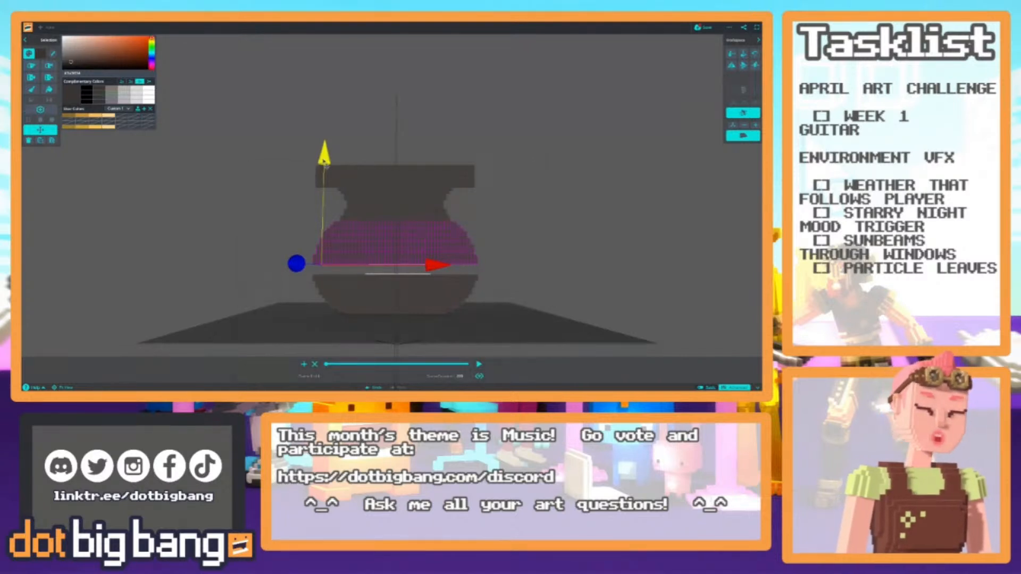
pyautogui.moveTo(325, 162); pyautogui.dragTo(323, 155)
pyautogui.click(308, 171)
# Fill the gap across the lower bout by pushing its open face out to meet the raised section.
pyautogui.scroll(3, 278, 289)
pyautogui.moveTo(278, 288); pyautogui.dragTo(286, 197, button='middle')
pyautogui.moveTo(286, 197); pyautogui.dragTo(335, 290, button='right')
pyautogui.scroll(3, 321, 313)
pyautogui.press('e')
pyautogui.moveTo(304, 306); pyautogui.dragTo(278, 283)
pyautogui.scroll(-4, 230, 260)
# Select the stray voxels on the separate plane away from the guitar body and delete them.
pyautogui.moveTo(230, 260); pyautogui.dragTo(443, 161, button='right')
pyautogui.press('s')
pyautogui.moveTo(341, 112); pyautogui.dragTo(406, 305)
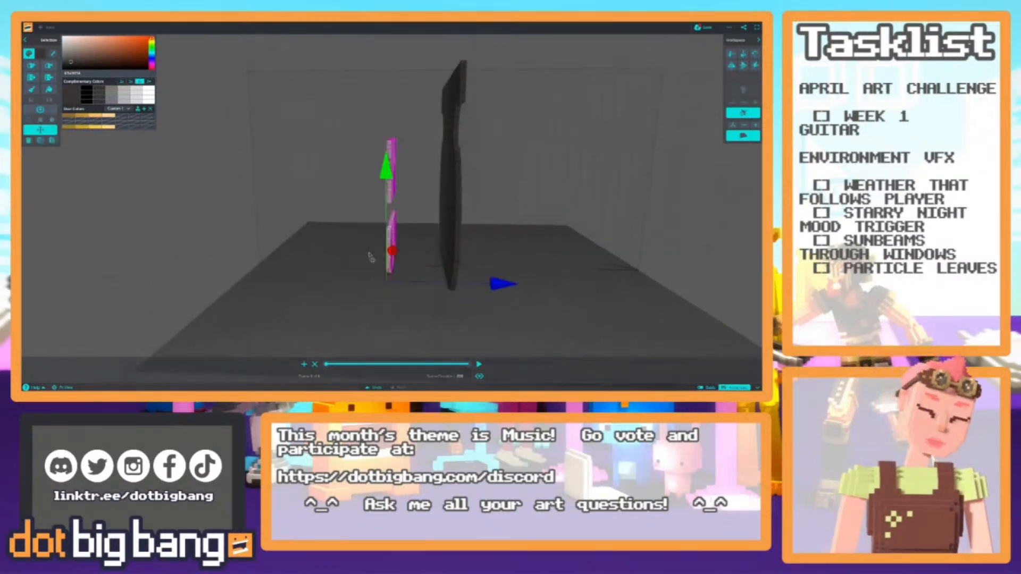
pyautogui.press('Delete')
# Remove mirrored voxels along the lower bout's shoulders to give them a smoother slope down from the waist.
pyautogui.moveTo(352, 241); pyautogui.dragTo(173, 244, button='right')
pyautogui.moveTo(244, 227)
pyautogui.mouseDown(button='right')
pyautogui.moveTo(245, 237)
pyautogui.moveTo(247, 218)
pyautogui.mouseUp(button='right')
pyautogui.moveTo(248, 210); pyautogui.dragTo(250, 234, button='middle')
pyautogui.press('r')
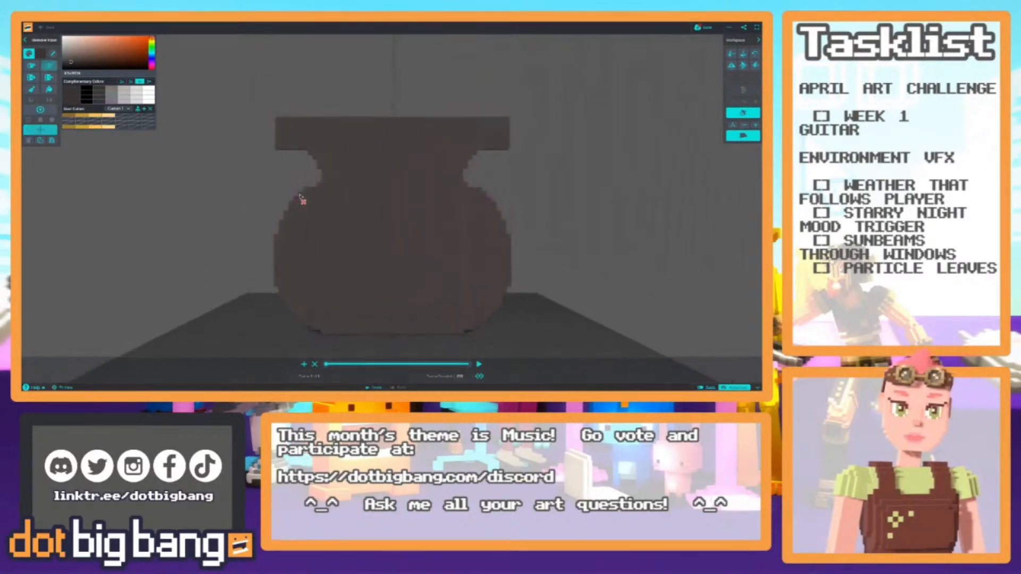
pyautogui.scroll(-2, 268, 209)
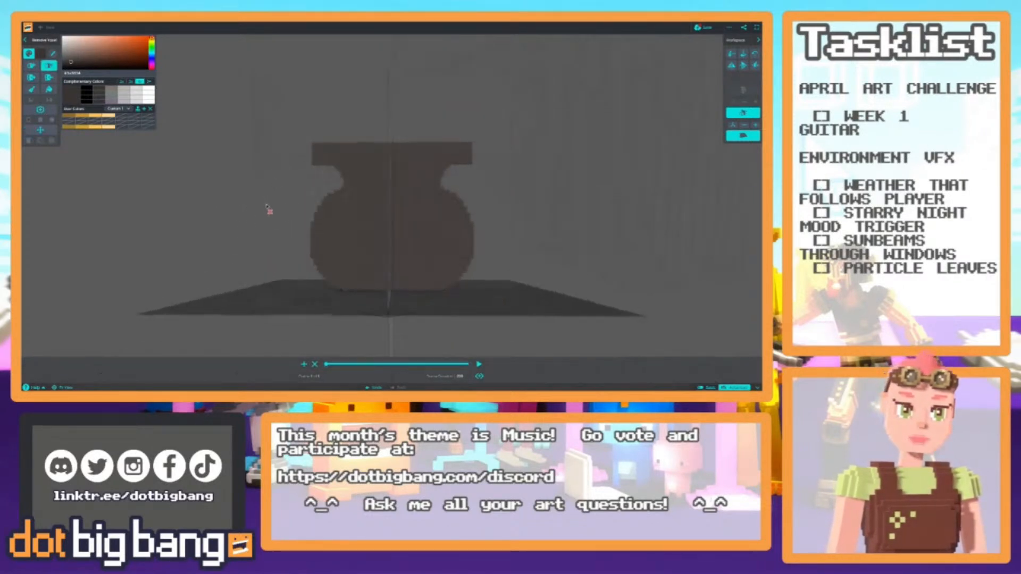
pyautogui.scroll(-2, 269, 208)
pyautogui.scroll(2, 269, 209)
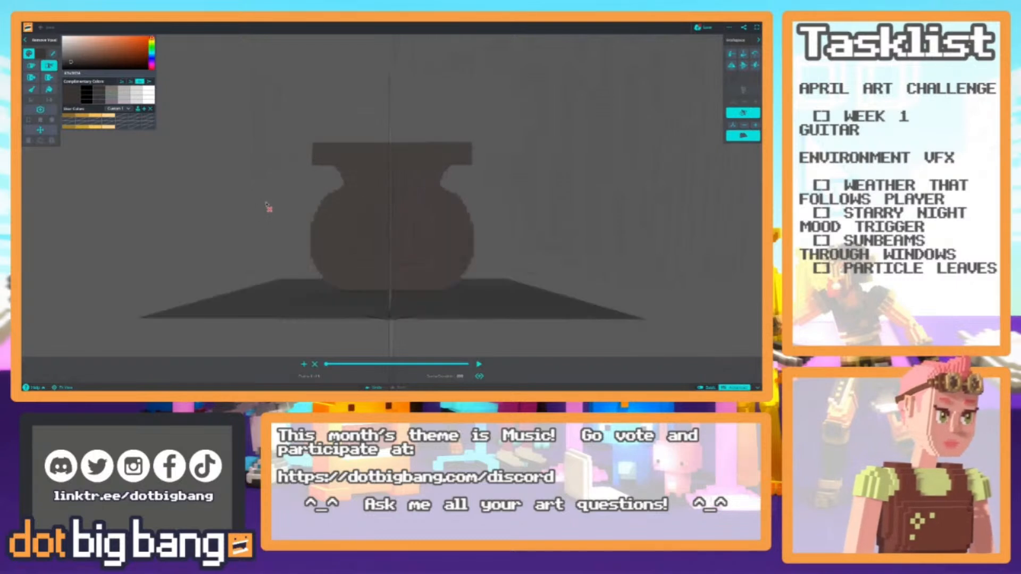
pyautogui.scroll(-3, 292, 216)
pyautogui.scroll(3, 321, 219)
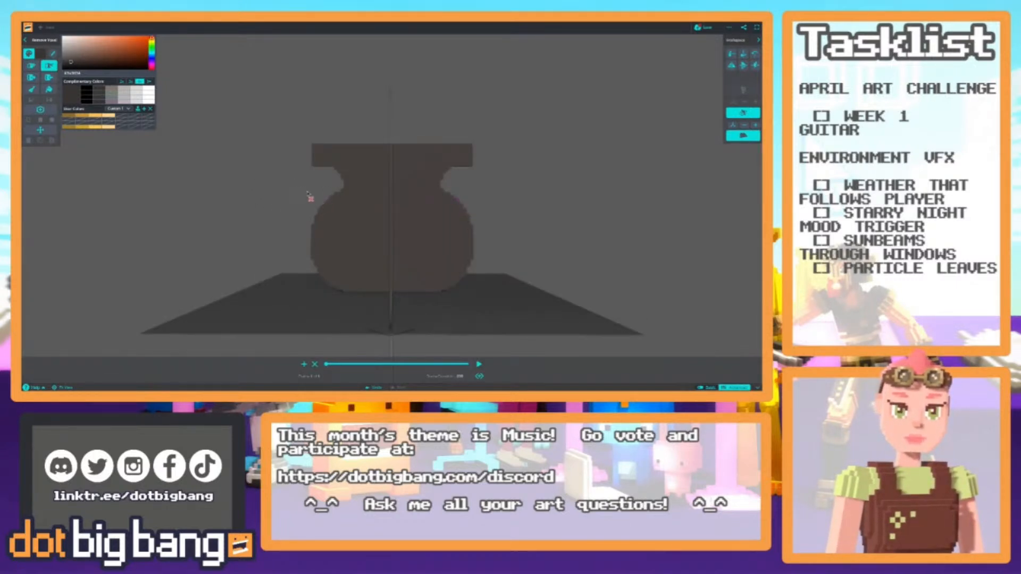
pyautogui.scroll(-2, 299, 189)
pyautogui.scroll(2, 306, 192)
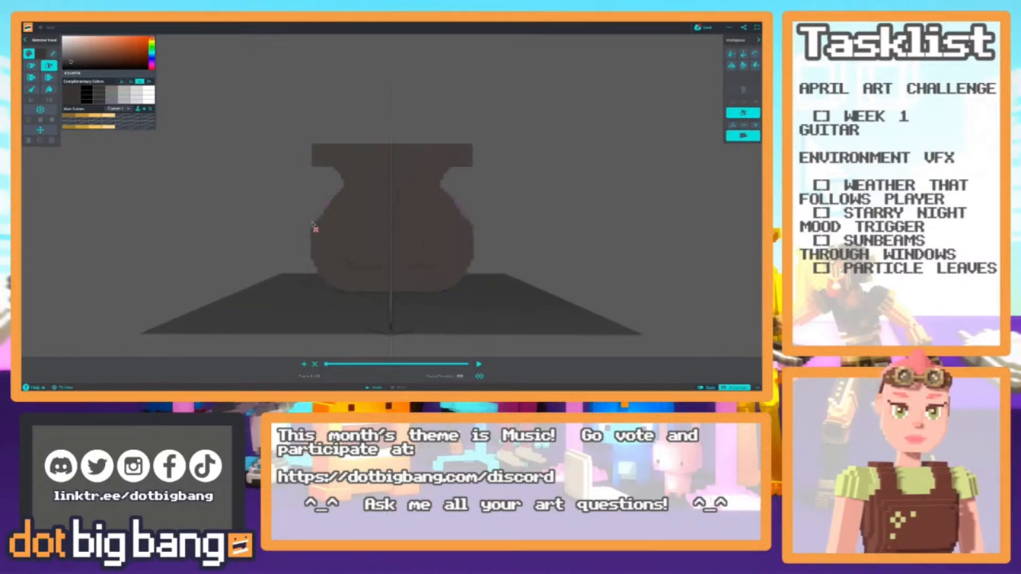
pyautogui.scroll(-2, 301, 191)
pyautogui.scroll(2, 325, 213)
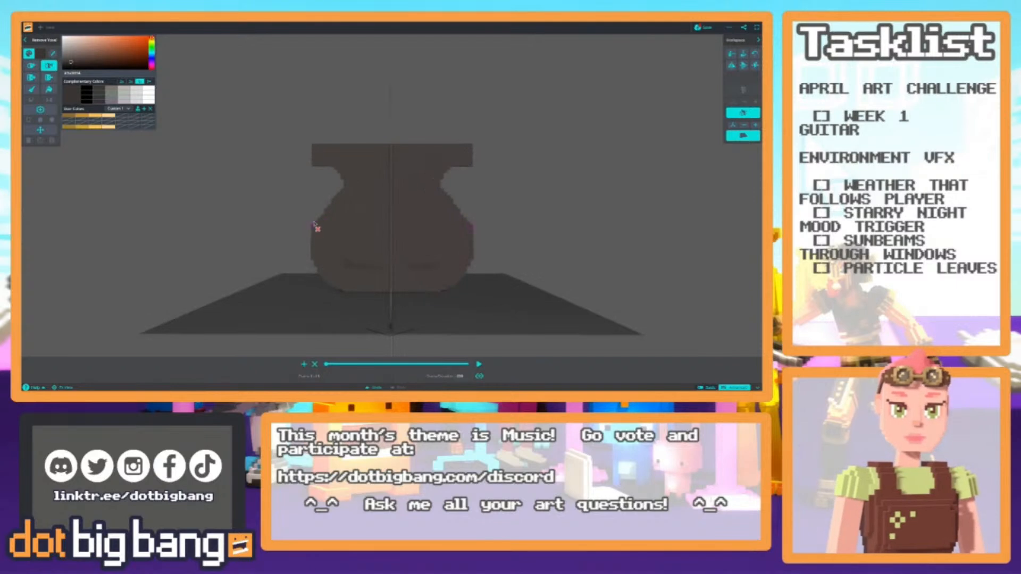
# Add mirrored voxels along the shoulder slope to even out the steps below the waist.
pyautogui.press('1')
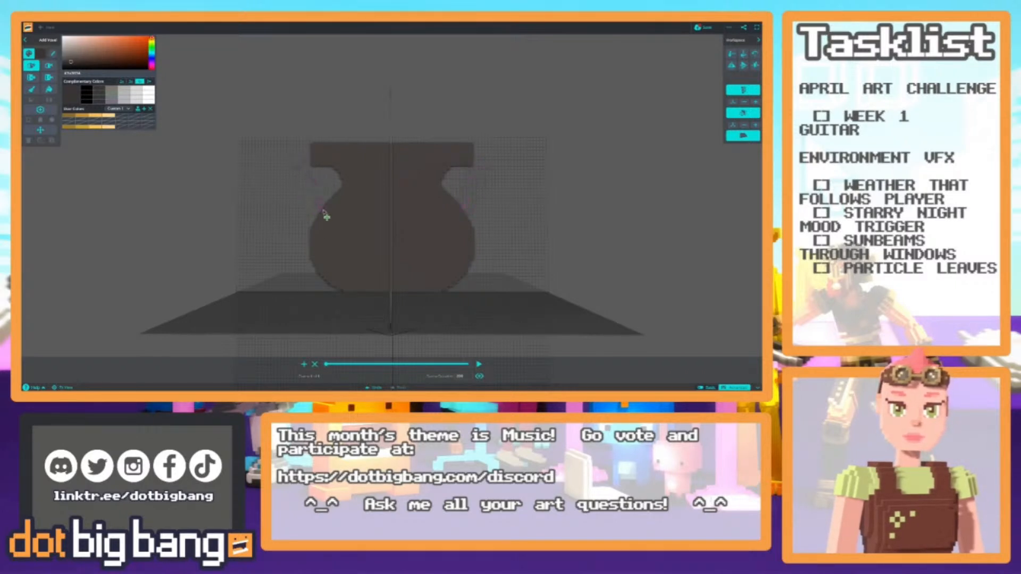
pyautogui.scroll(-4, 301, 183)
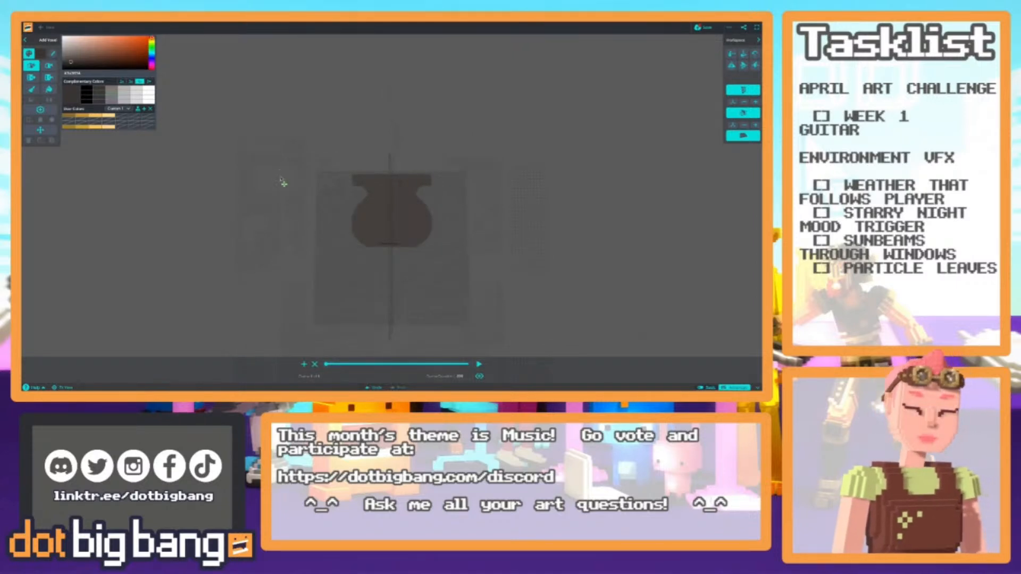
pyautogui.scroll(3, 281, 180)
# Remove mirrored voxels from the outer sides of the lower bout to narrow it and straighten its edges.
pyautogui.press('r')
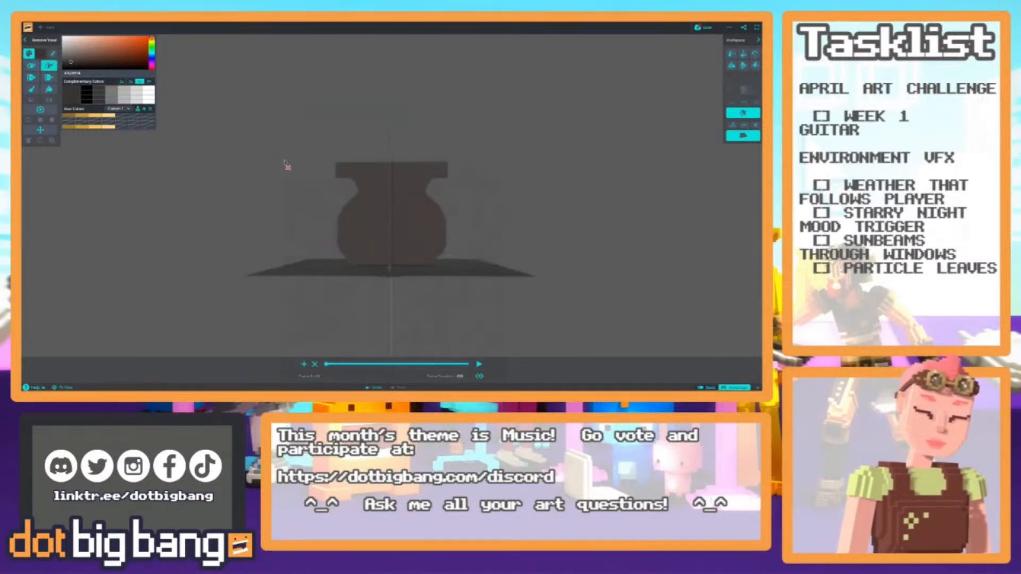
pyautogui.scroll(-2, 296, 194)
pyautogui.scroll(2, 444, 224)
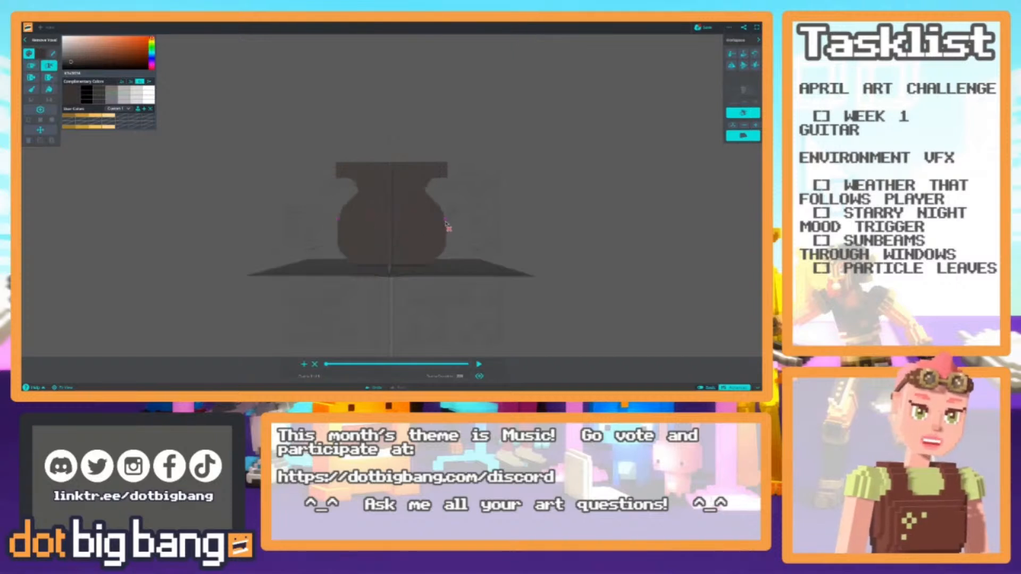
pyautogui.scroll(-3, 318, 196)
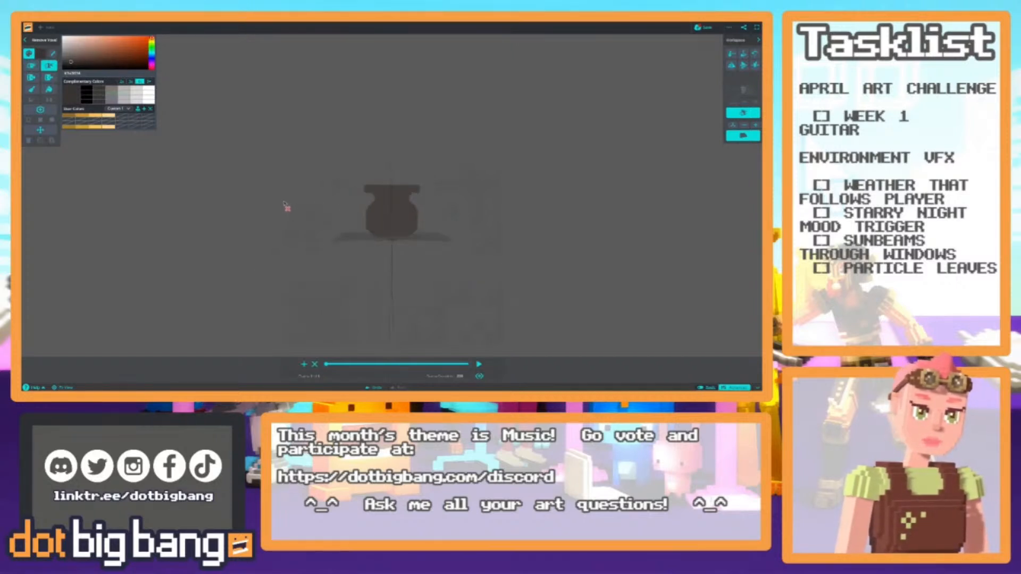
pyautogui.scroll(3, 284, 202)
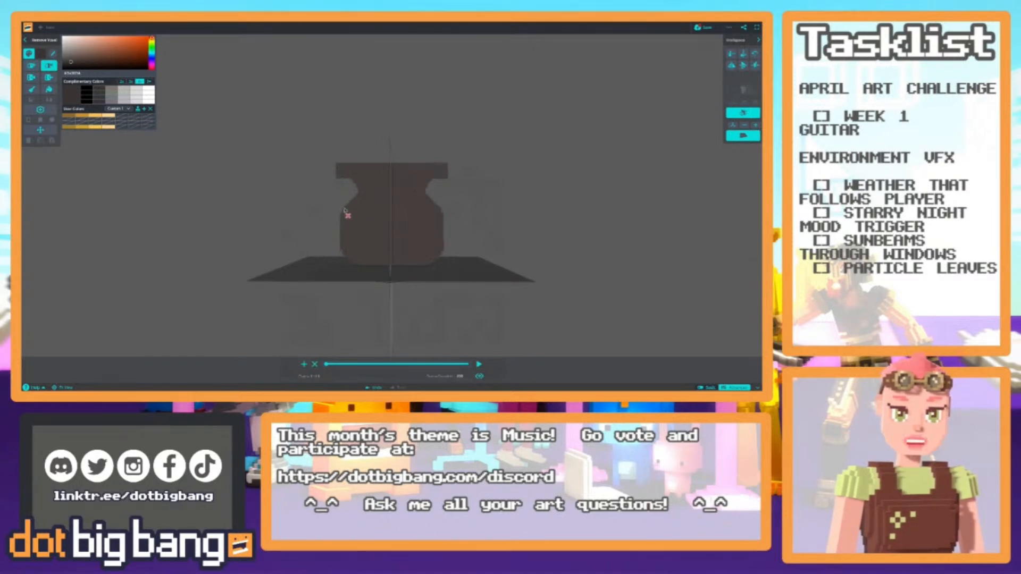
pyautogui.scroll(-2, 292, 187)
pyautogui.scroll(-2, 291, 189)
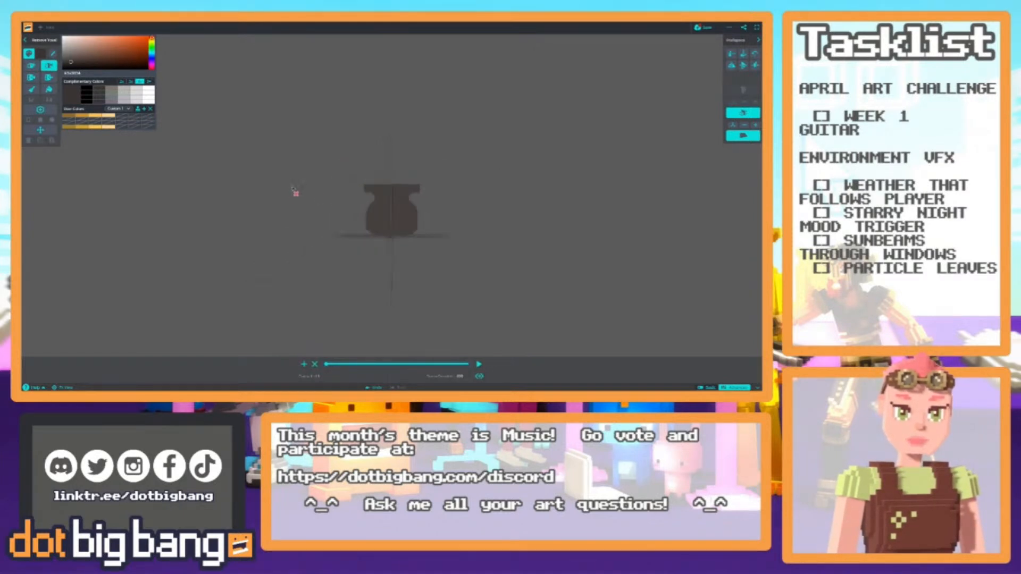
pyautogui.scroll(2, 308, 189)
pyautogui.scroll(-1, 300, 176)
pyautogui.scroll(3, 305, 207)
# Push in the faces of the wide upper block so it becomes a thin edge flaring out from the waist.
pyautogui.moveTo(308, 229); pyautogui.dragTo(329, 251, button='middle')
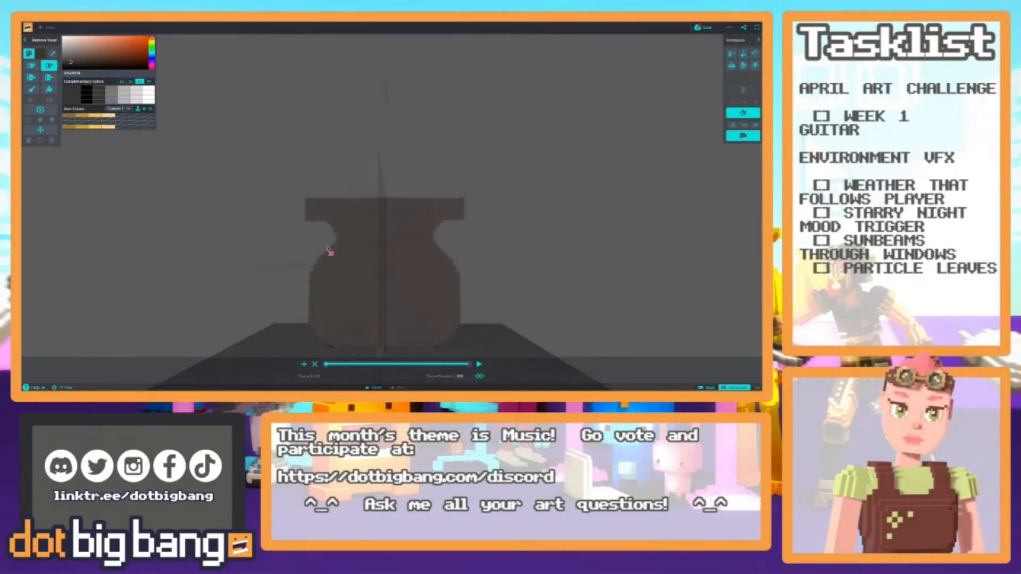
pyautogui.press('4')
pyautogui.click(310, 214)
pyautogui.moveTo(289, 228); pyautogui.dragTo(294, 191, button='middle')
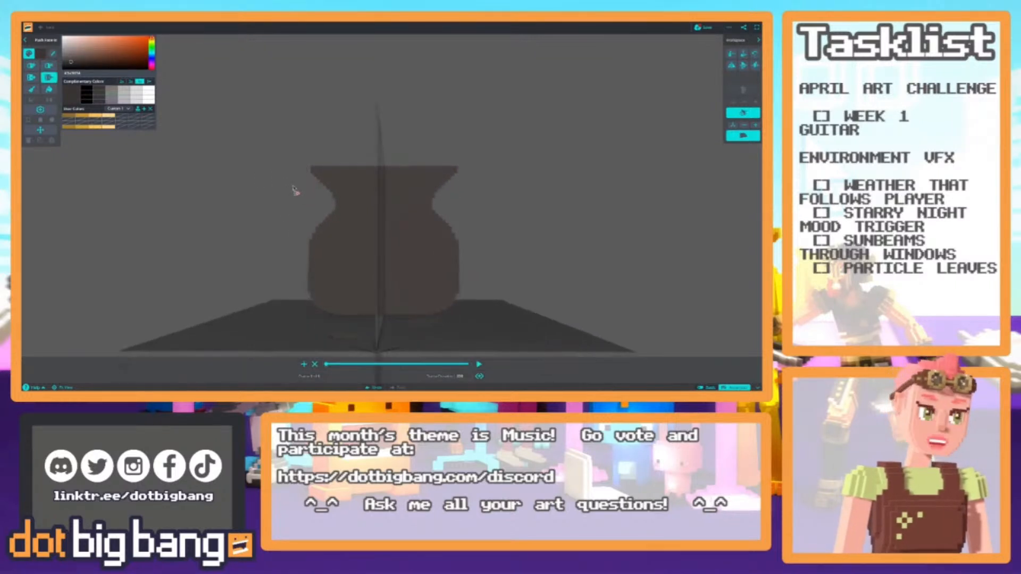
# Slice the pointed tips off the flared upper edge on both sides of the body.
pyautogui.moveTo(295, 191); pyautogui.dragTo(299, 201, button='right')
pyautogui.moveTo(305, 216); pyautogui.dragTo(299, 219, button='middle')
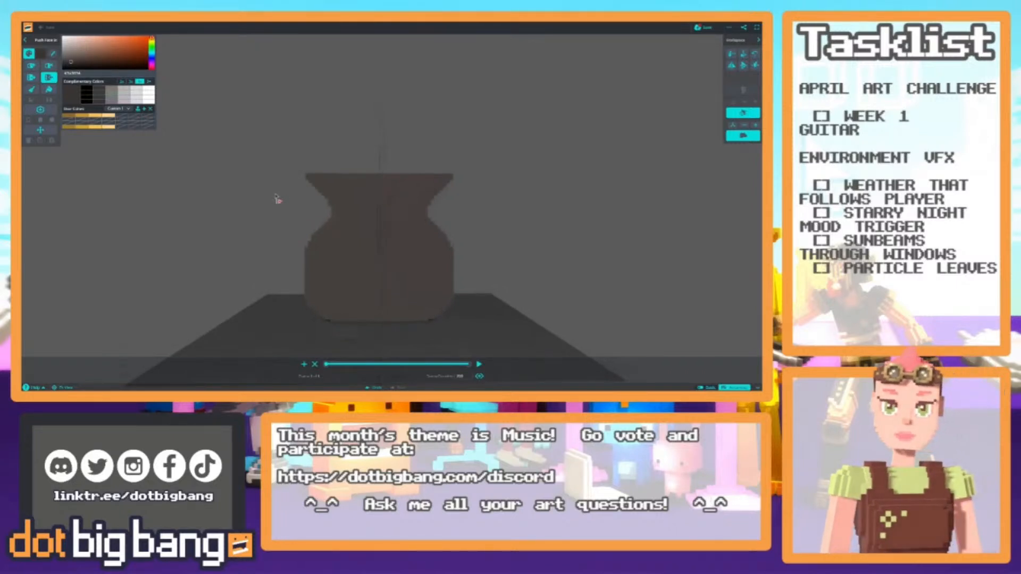
pyautogui.moveTo(262, 216); pyautogui.dragTo(275, 236, button='middle')
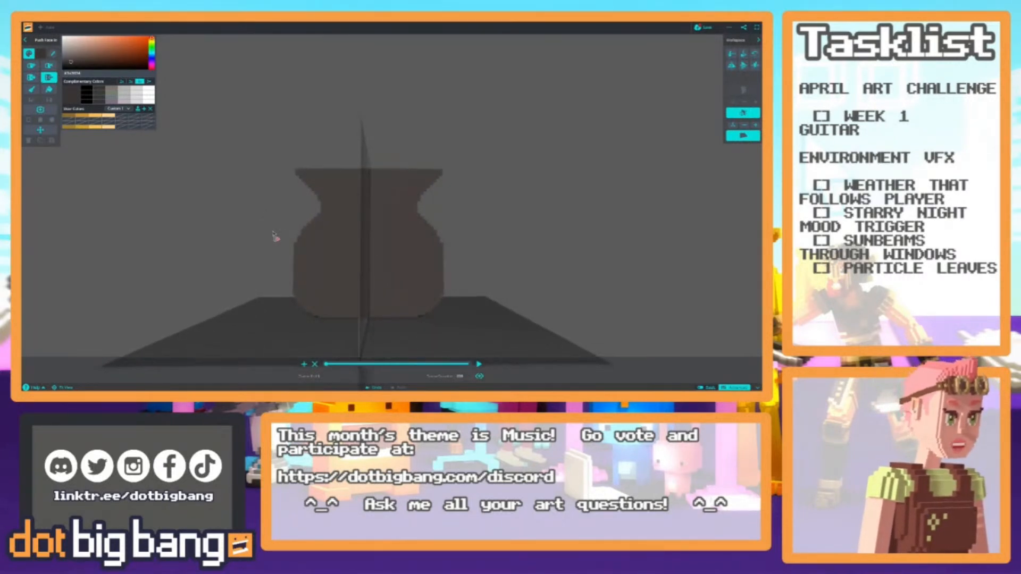
pyautogui.moveTo(280, 256); pyautogui.dragTo(313, 240, button='middle')
pyautogui.scroll(3, 282, 239)
pyautogui.scroll(-3, 280, 218)
pyautogui.scroll(3, 271, 229)
pyautogui.scroll(-3, 301, 239)
pyautogui.press('2')
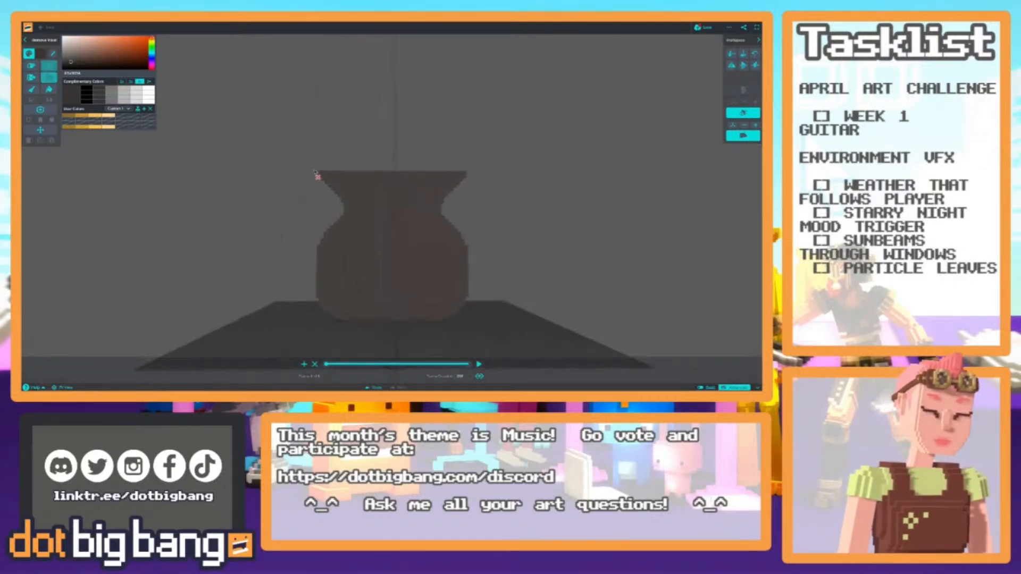
pyautogui.moveTo(324, 186); pyautogui.dragTo(323, 152)
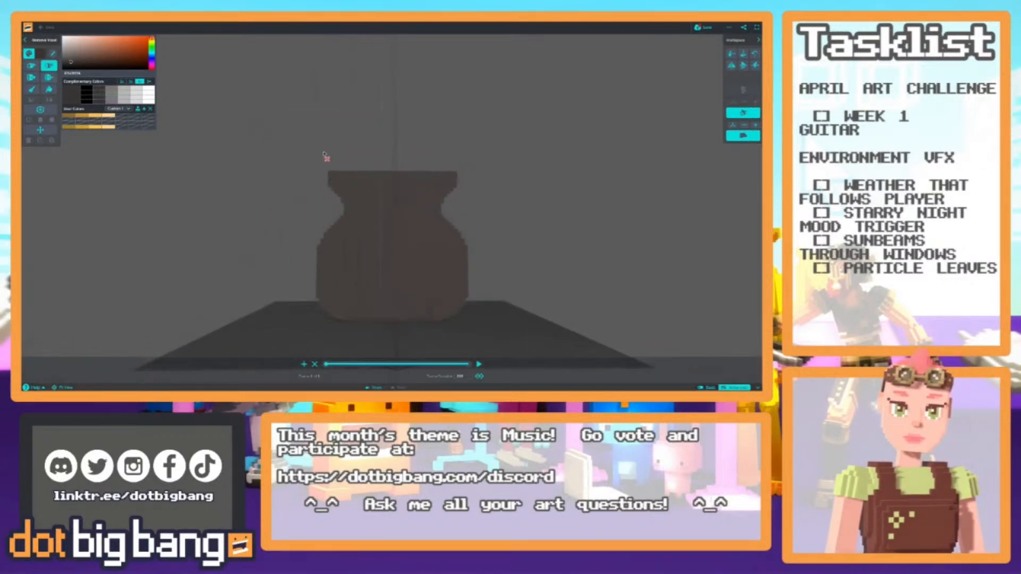
# Shave another thin mirrored strip of voxels off the side ends of the upper block.
pyautogui.scroll(-5, 318, 206)
pyautogui.moveTo(317, 205); pyautogui.dragTo(319, 204, button='middle')
pyautogui.scroll(5, 319, 205)
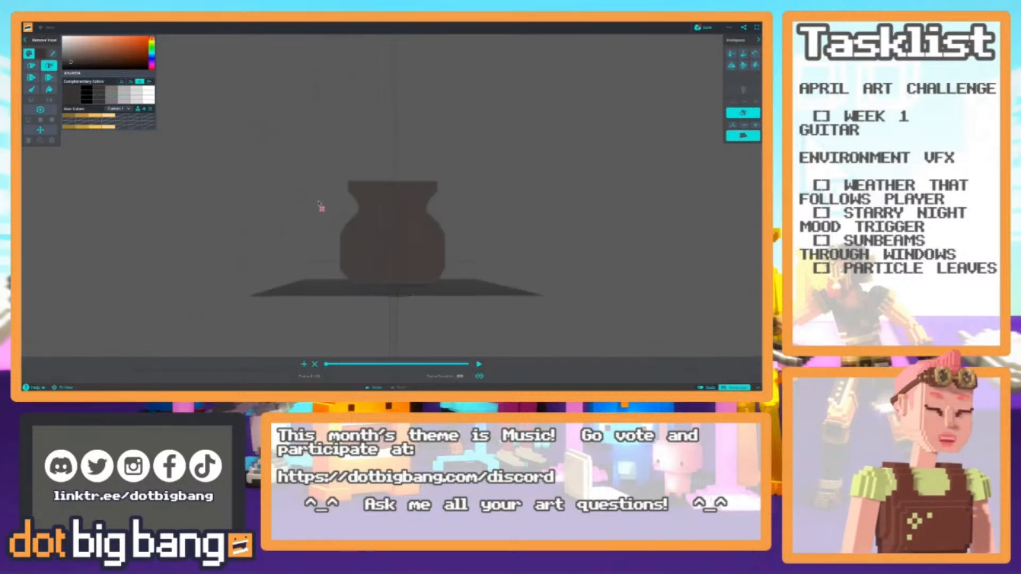
pyautogui.moveTo(348, 190); pyautogui.dragTo(336, 169)
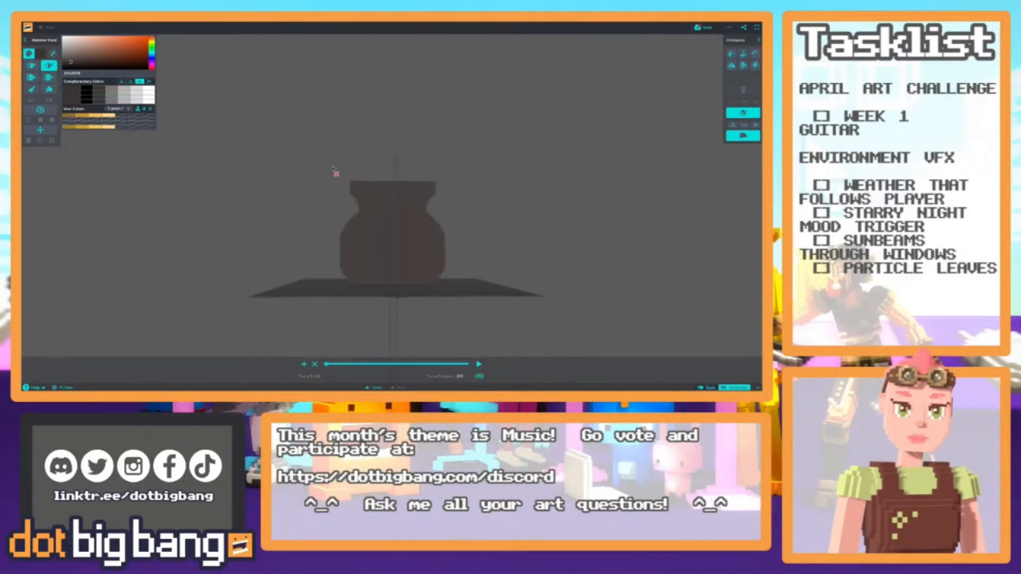
# Select the upper block above the waist and move it up to lengthen the upper body.
pyautogui.press('7')
pyautogui.moveTo(331, 176); pyautogui.dragTo(330, 189, button='middle')
pyautogui.press('8')
pyautogui.moveTo(319, 162); pyautogui.dragTo(481, 210)
pyautogui.moveTo(349, 130); pyautogui.dragTo(350, 97)
# Push the open face out to close the gap between the raised upper block and the waist.
pyautogui.scroll(6, 308, 273)
pyautogui.press('f')
pyautogui.moveTo(302, 225); pyautogui.dragTo(292, 263, button='right')
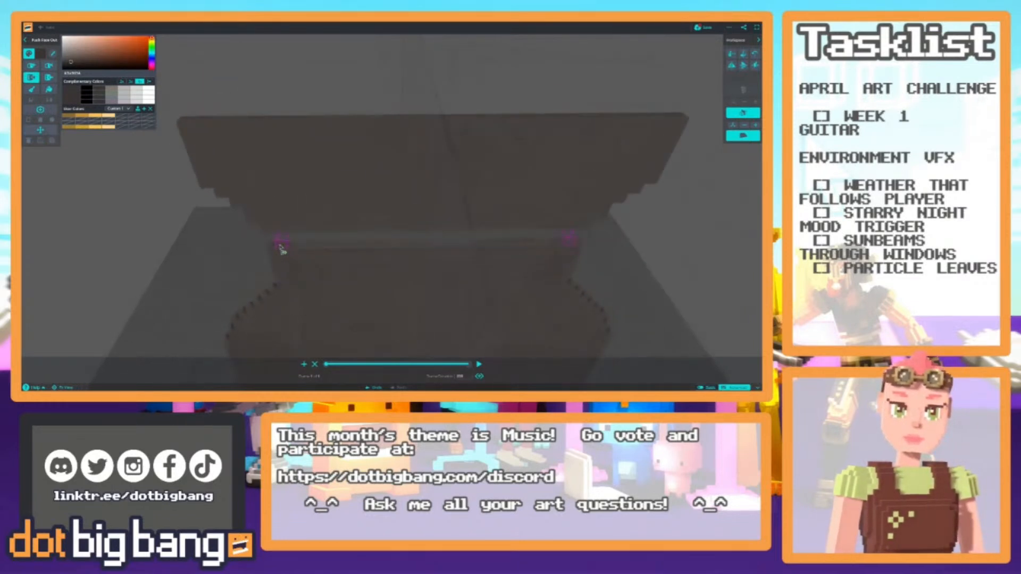
pyautogui.scroll(-5, 278, 234)
# Remove mirrored voxels along the lengthened waist to carve a smooth inward curve.
pyautogui.moveTo(268, 196); pyautogui.dragTo(334, 211, button='right')
pyautogui.press('a')
pyautogui.scroll(3, 314, 224)
pyautogui.press('2')
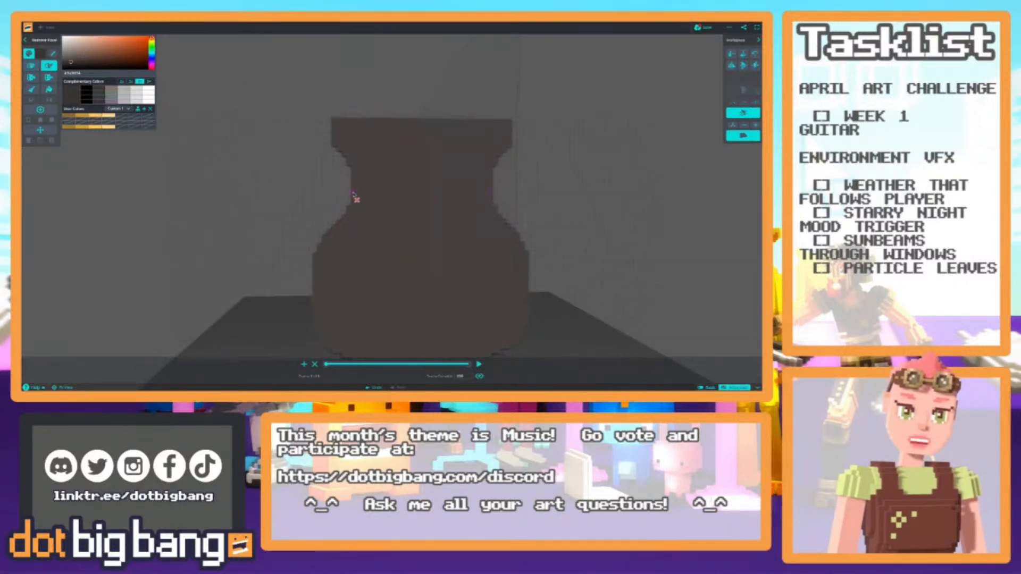
pyautogui.scroll(-3, 354, 215)
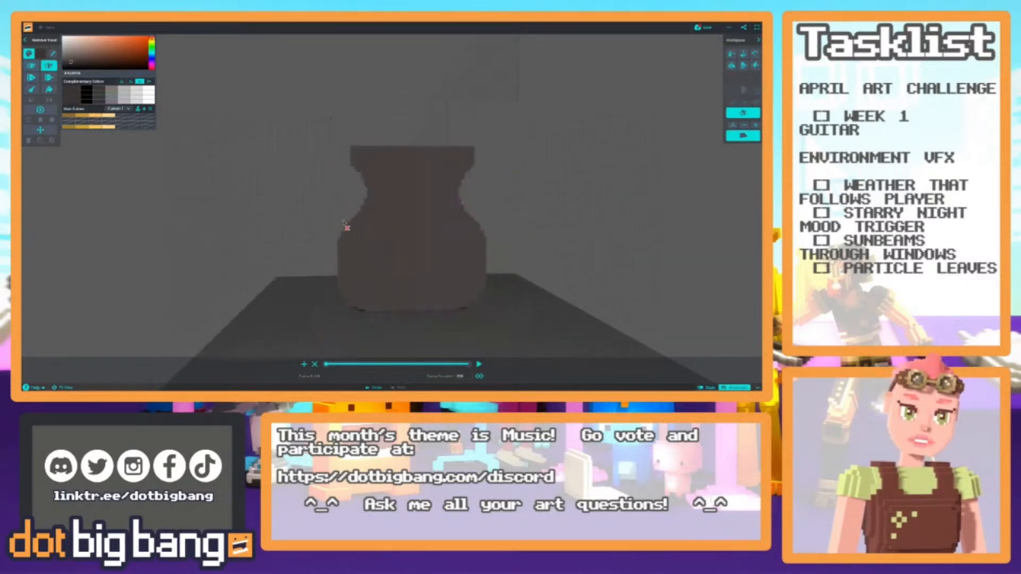
pyautogui.moveTo(318, 190); pyautogui.dragTo(285, 182, button='right')
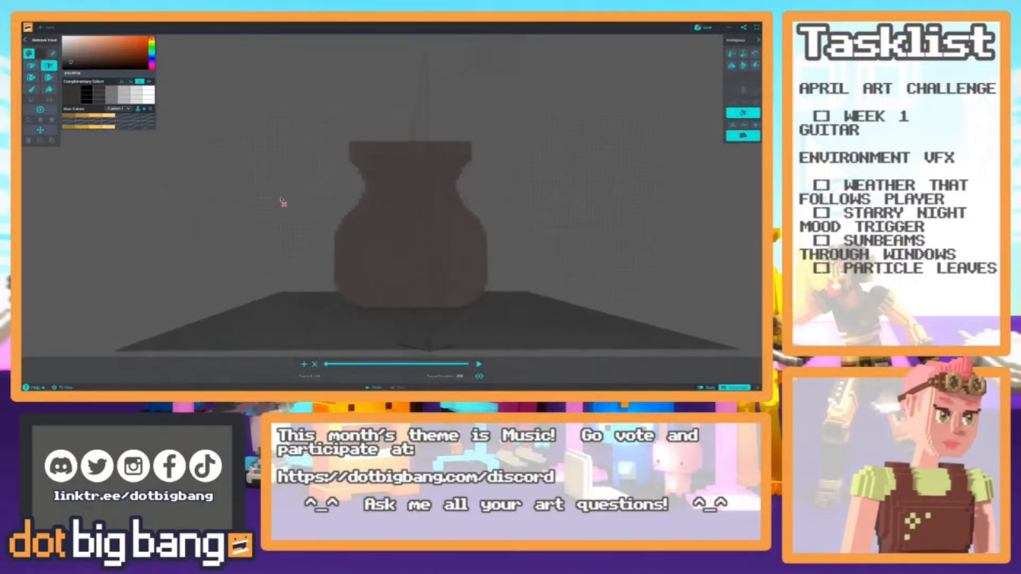
pyautogui.moveTo(302, 219); pyautogui.dragTo(297, 256, button='right')
pyautogui.scroll(-3, 295, 230)
pyautogui.scroll(3, 296, 239)
pyautogui.scroll(3, 295, 251)
# Add mirrored voxels where the waist meets the lower bout to round out its shoulders.
pyautogui.press('1')
pyautogui.click(327, 233)
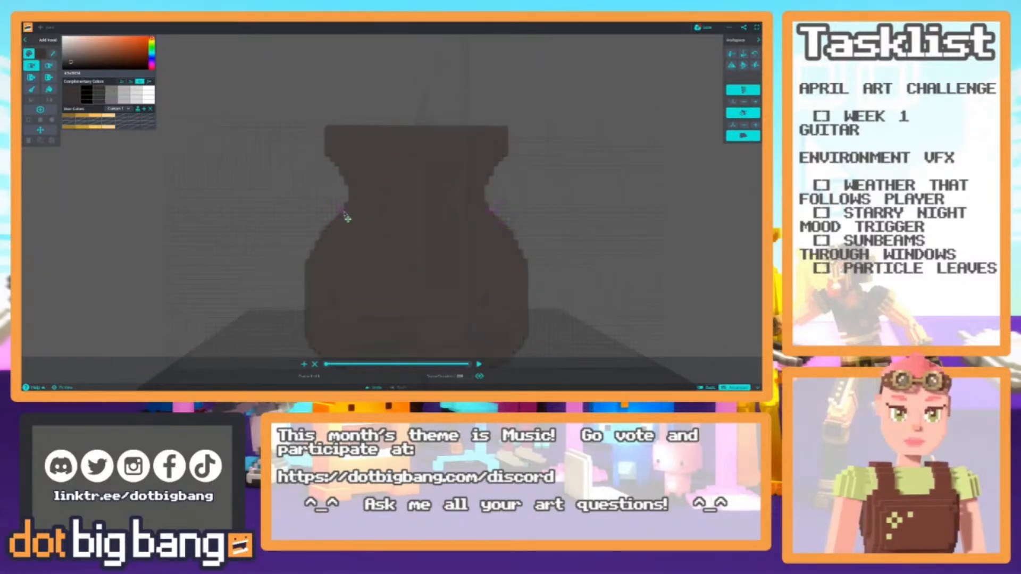
pyautogui.scroll(-5, 304, 199)
pyautogui.moveTo(308, 221); pyautogui.dragTo(297, 209, button='right')
pyautogui.scroll(-3, 297, 208)
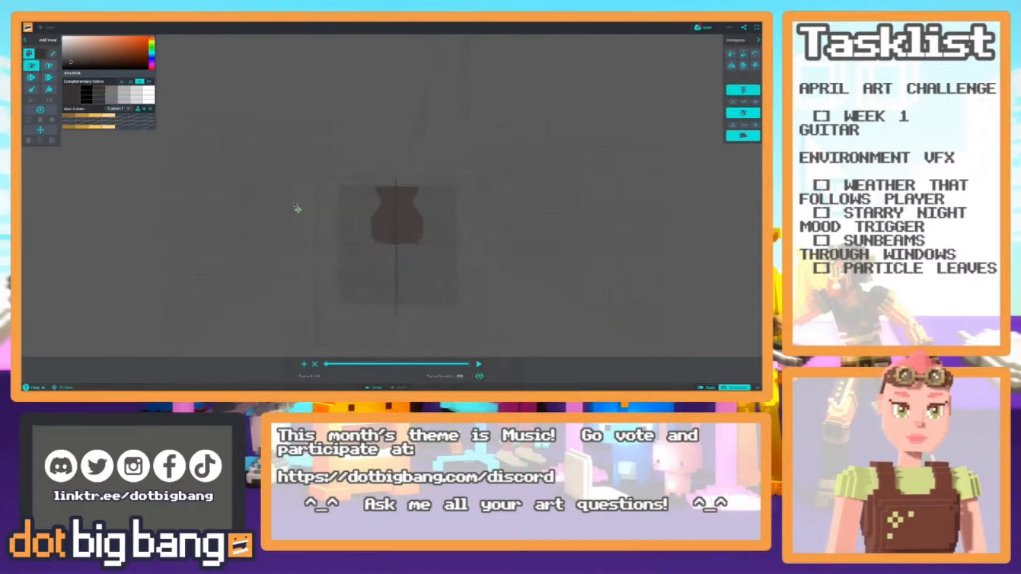
# Select the guitar body's upper block above the waist and move it up a little to stretch the upper body.
pyautogui.scroll(6, 299, 212)
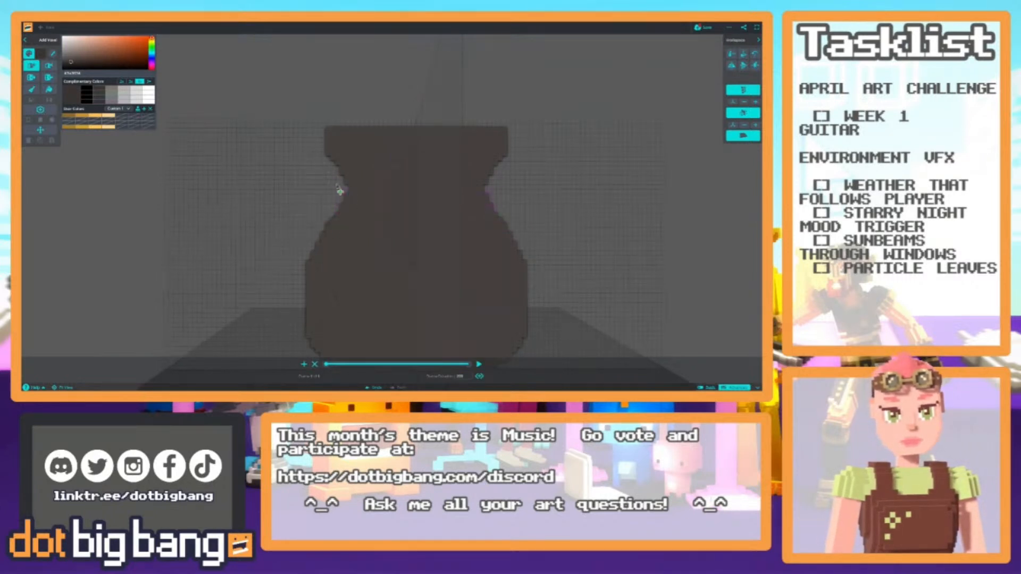
pyautogui.scroll(-6, 324, 188)
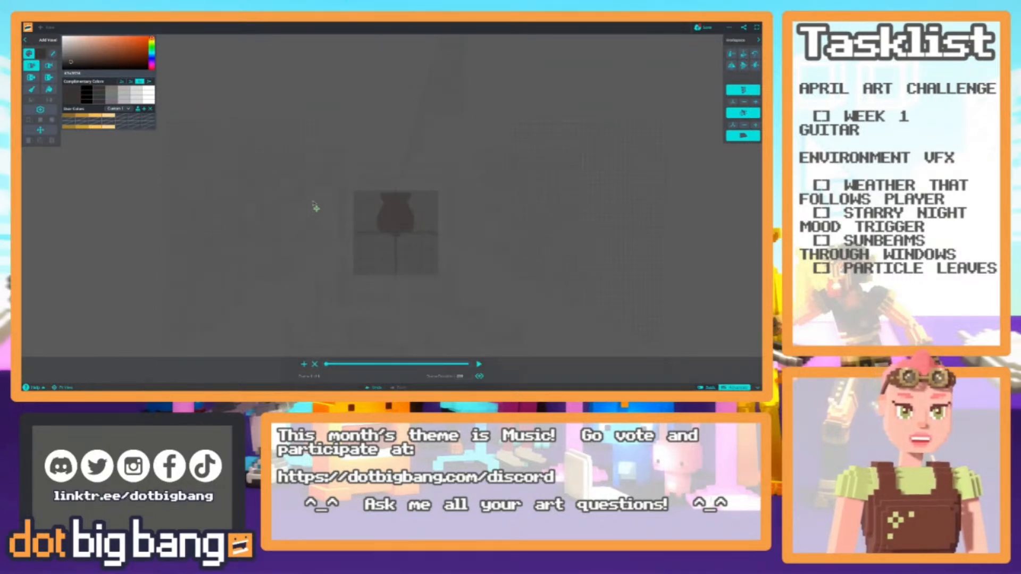
pyautogui.scroll(3, 316, 207)
pyautogui.scroll(5, 315, 207)
pyautogui.moveTo(330, 206); pyautogui.dragTo(326, 251, button='middle')
pyautogui.scroll(-4, 332, 233)
pyautogui.press('s')
pyautogui.moveTo(330, 182); pyautogui.dragTo(471, 233)
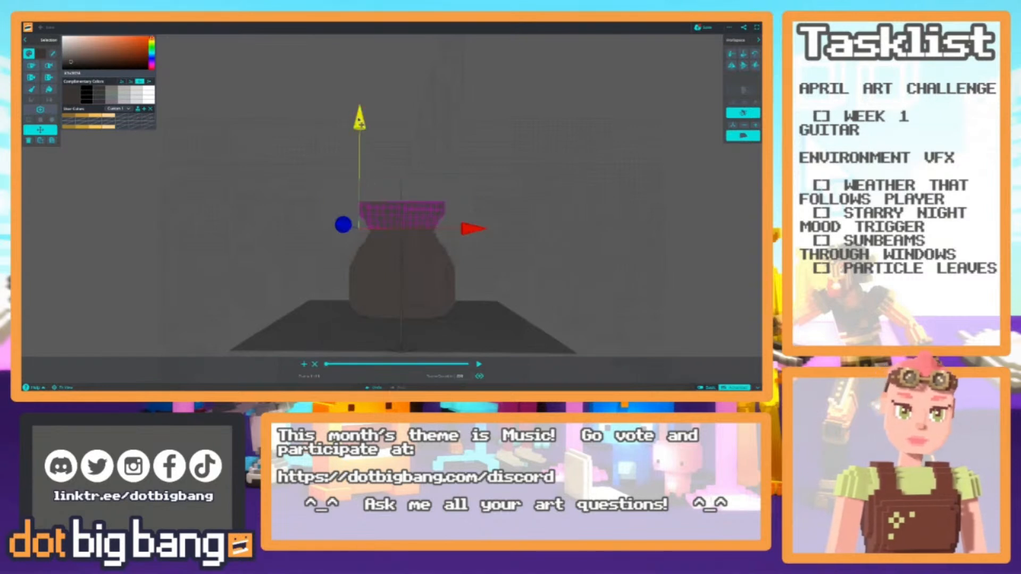
pyautogui.moveTo(360, 120); pyautogui.dragTo(360, 118)
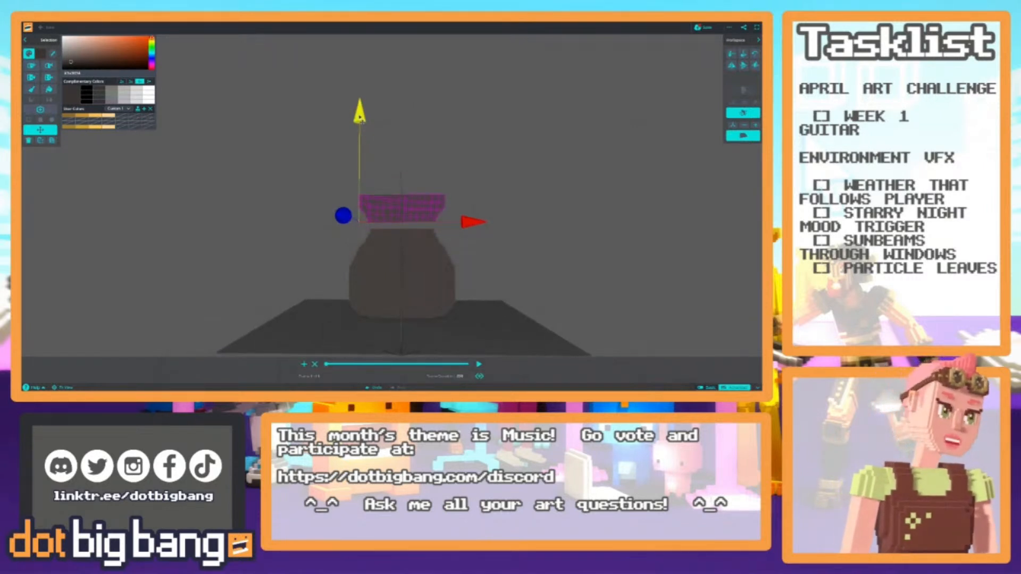
# Push the open face out to fill the gap between the raised upper block and the waist.
pyautogui.scroll(6, 319, 250)
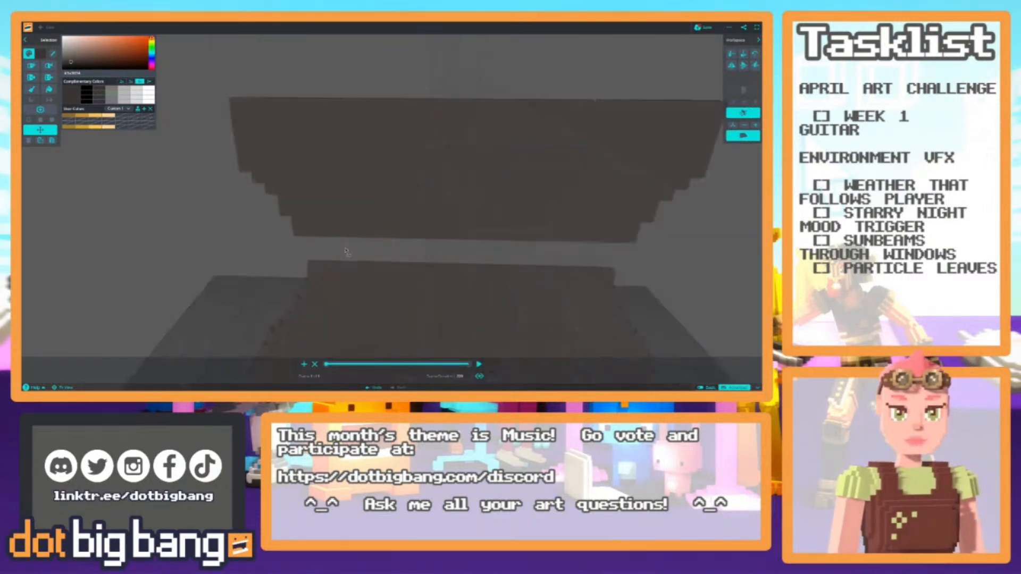
pyautogui.moveTo(346, 250); pyautogui.dragTo(340, 283, button='right')
pyautogui.press('e')
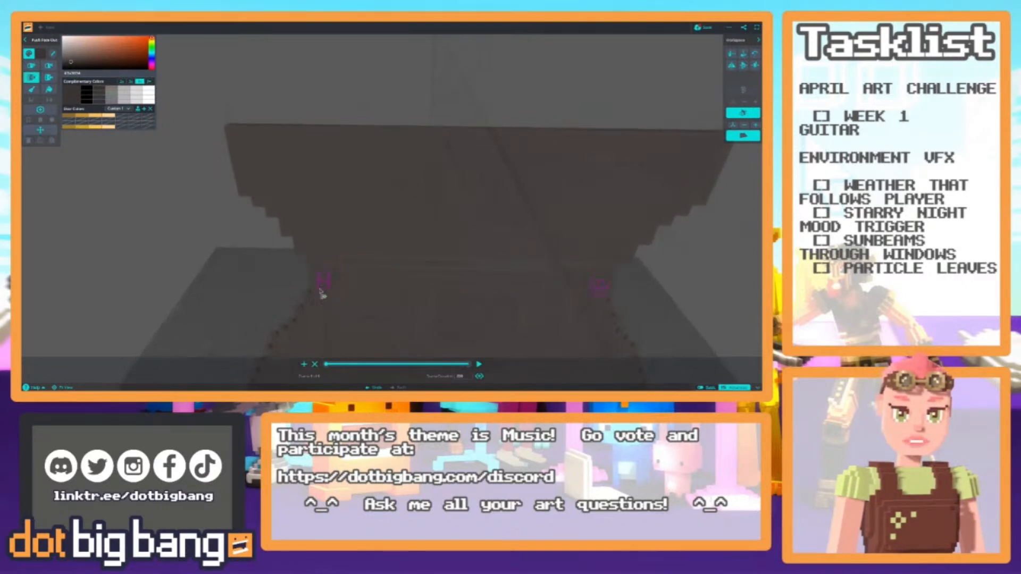
pyautogui.scroll(-6, 325, 285)
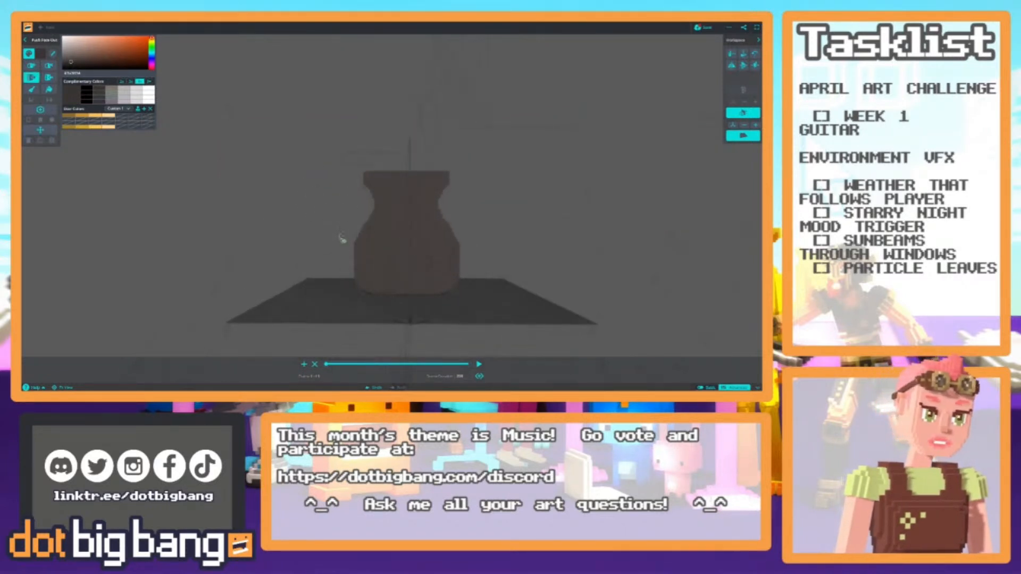
pyautogui.moveTo(349, 263); pyautogui.dragTo(350, 236, button='right')
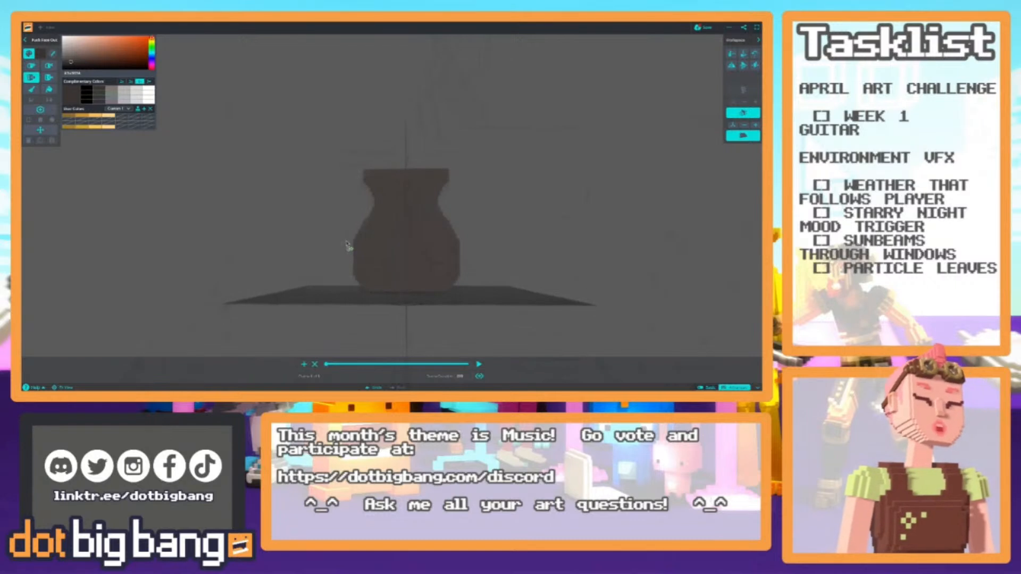
# Turn off mirroring and remove voxels to round the upper block's right corner.
pyautogui.scroll(3, 347, 257)
pyautogui.moveTo(332, 248); pyautogui.dragTo(360, 245, button='right')
pyautogui.click(735, 114)
pyautogui.scroll(3, 463, 217)
pyautogui.moveTo(297, 197); pyautogui.dragTo(314, 259, button='middle')
pyautogui.moveTo(411, 266); pyautogui.dragTo(391, 297, button='middle')
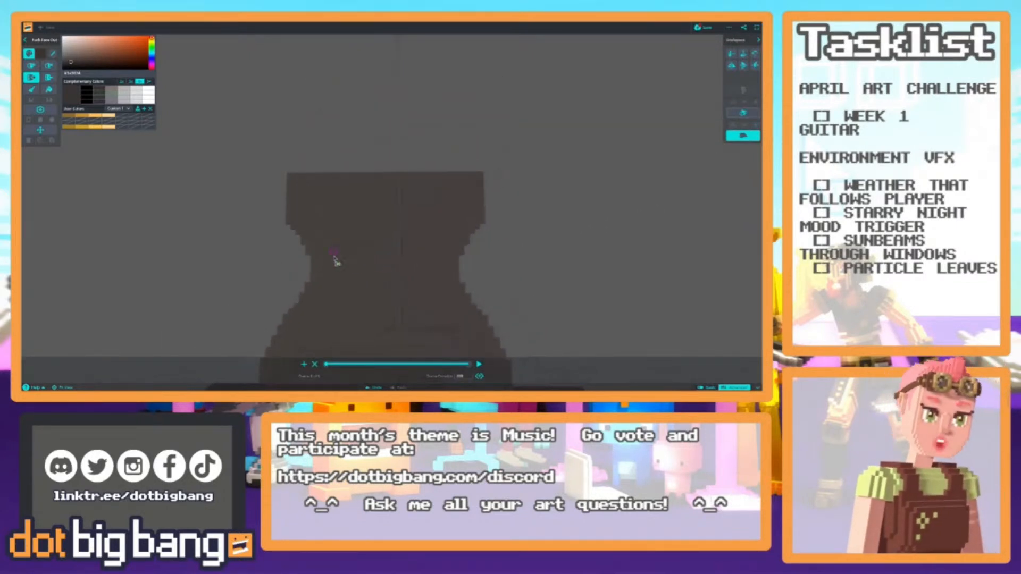
pyautogui.press('2')
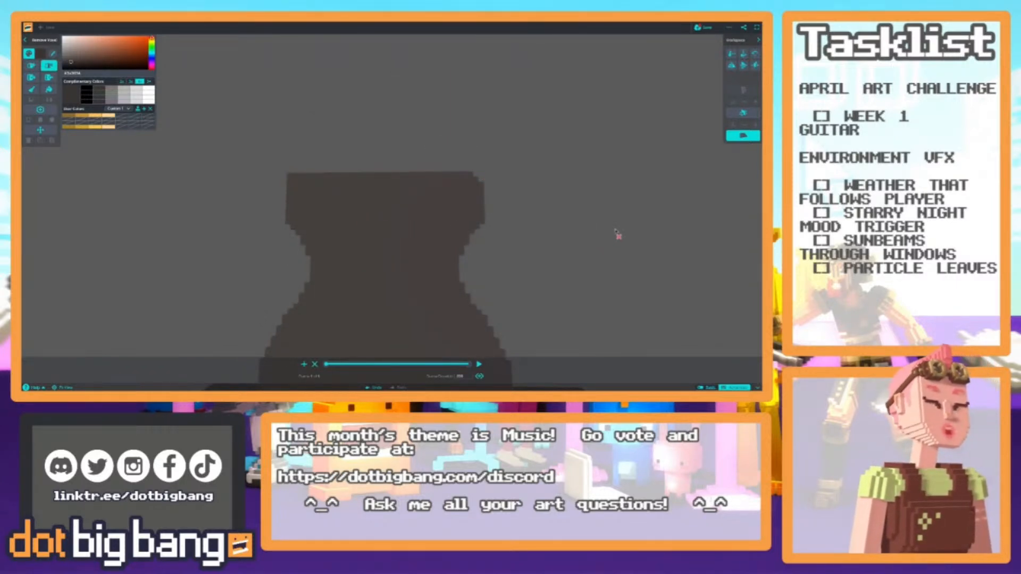
pyautogui.moveTo(293, 228); pyautogui.dragTo(315, 212, button='middle')
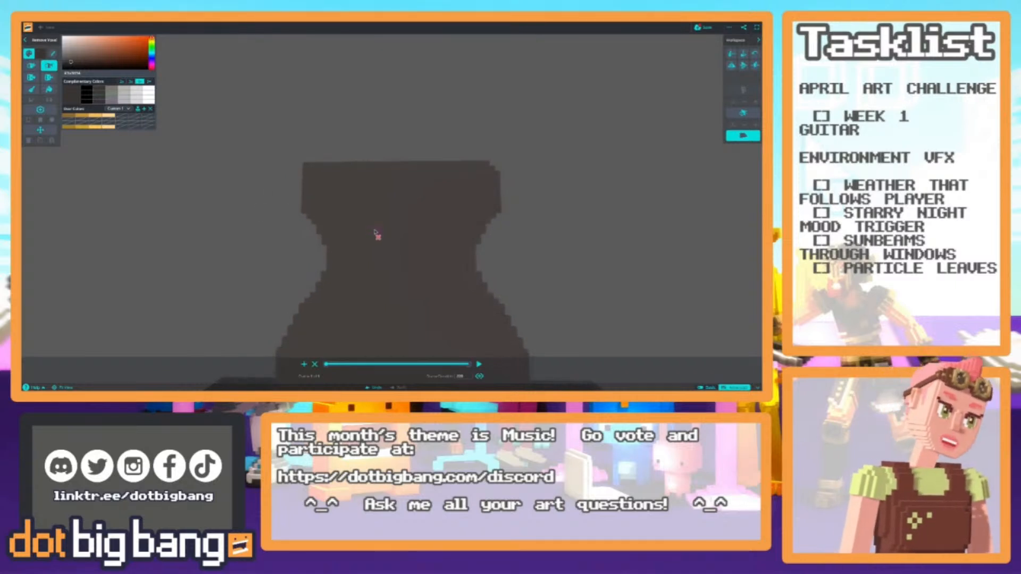
# Remove voxels from the top edge beside the rounded right corner to carve a diagonal notch for the cutaway horn.
pyautogui.moveTo(353, 237); pyautogui.dragTo(364, 233, button='right')
pyautogui.moveTo(468, 167); pyautogui.dragTo(461, 172)
pyautogui.click(462, 174)
pyautogui.click(459, 176)
pyautogui.click(457, 183)
pyautogui.moveTo(451, 185); pyautogui.dragTo(454, 158)
pyautogui.scroll(-5, 319, 205)
pyautogui.moveTo(287, 199); pyautogui.dragTo(287, 189, button='right')
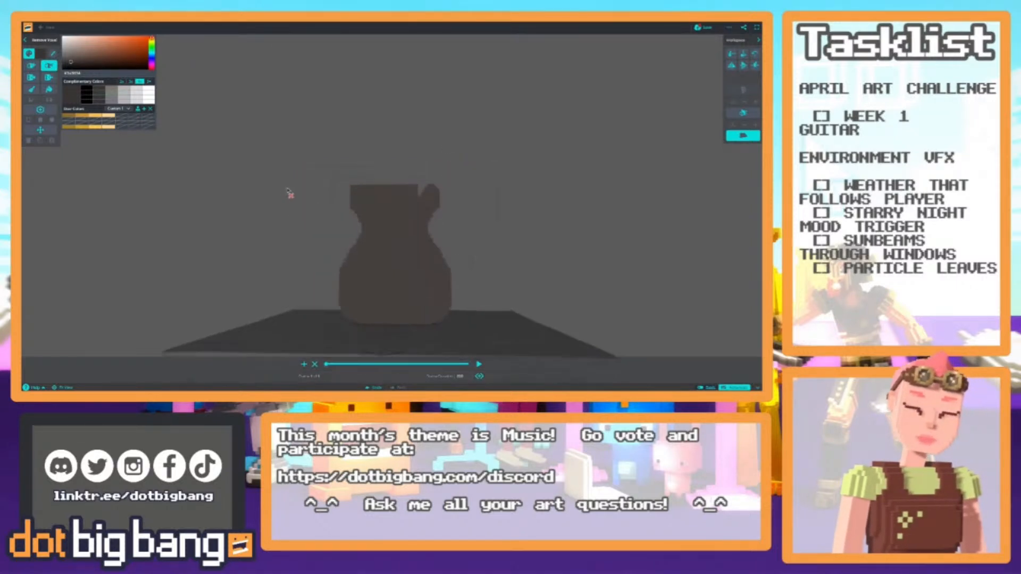
# Push the notch's faces in to widen the cutaway between the horn and the neck area.
pyautogui.scroll(3, 287, 194)
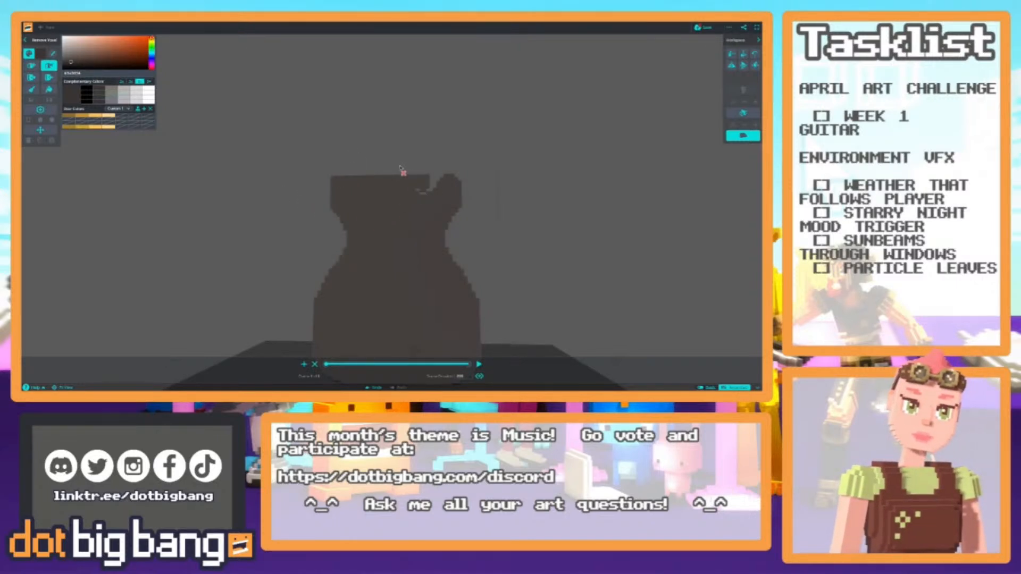
pyautogui.press('4')
pyautogui.click(422, 184)
pyautogui.scroll(-5, 320, 207)
pyautogui.scroll(5, 324, 210)
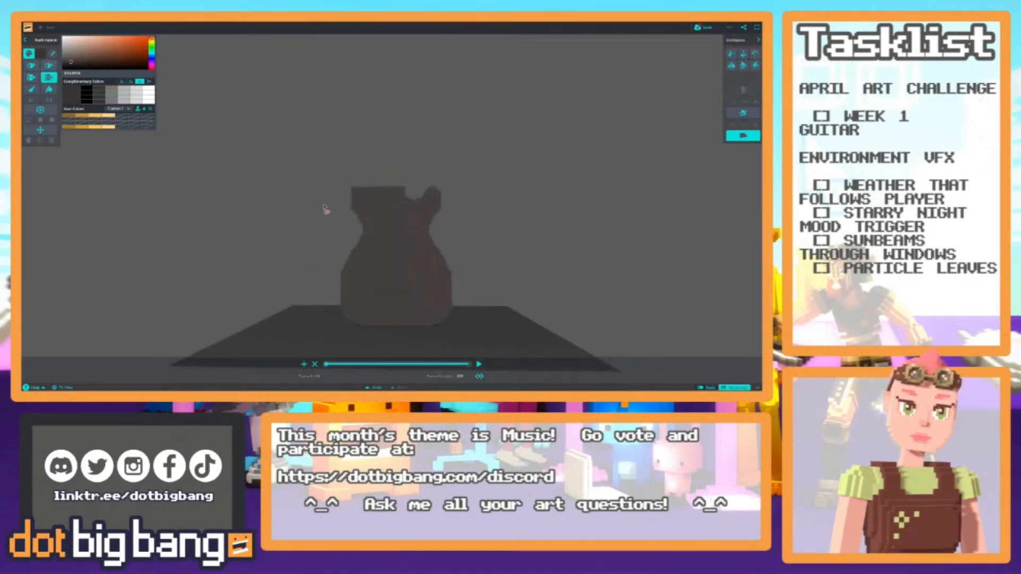
pyautogui.moveTo(330, 174); pyautogui.dragTo(311, 195, button='right')
pyautogui.moveTo(314, 236)
pyautogui.mouseDown(button='right')
pyautogui.moveTo(303, 225)
pyautogui.moveTo(314, 223)
pyautogui.mouseUp(button='right')
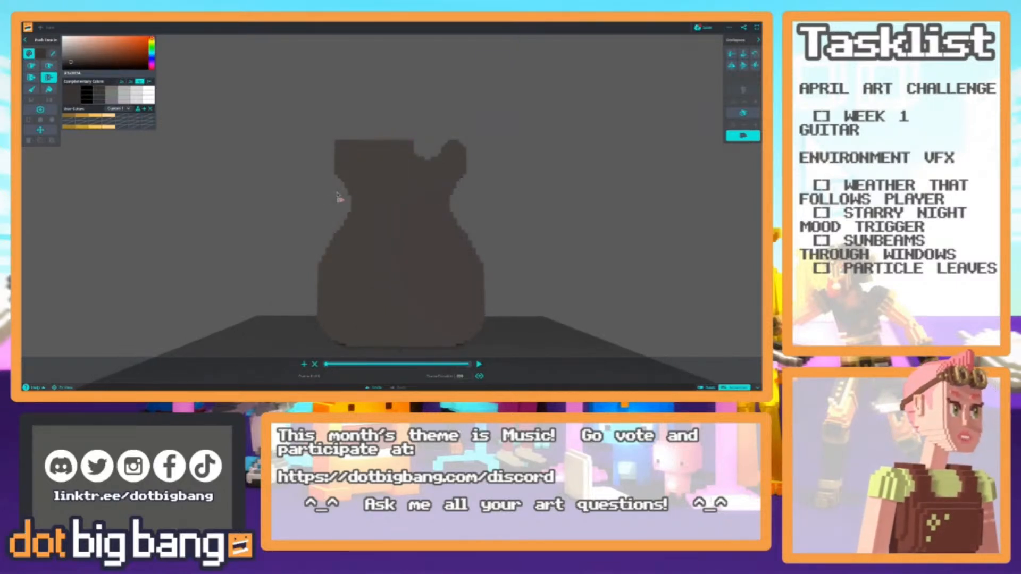
# Save the guitar body object and close its save details.
pyautogui.click(338, 145)
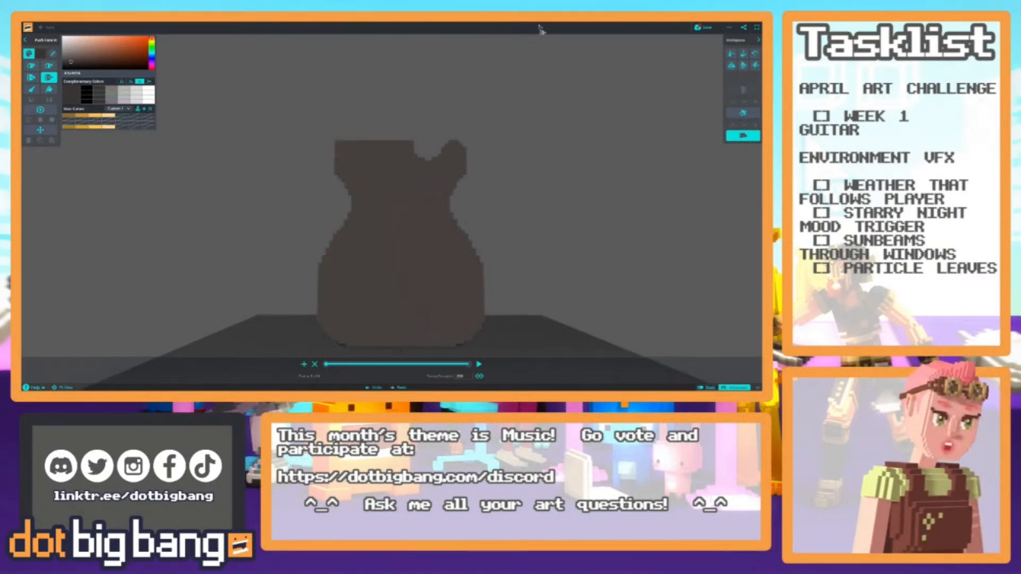
pyautogui.click(719, 29)
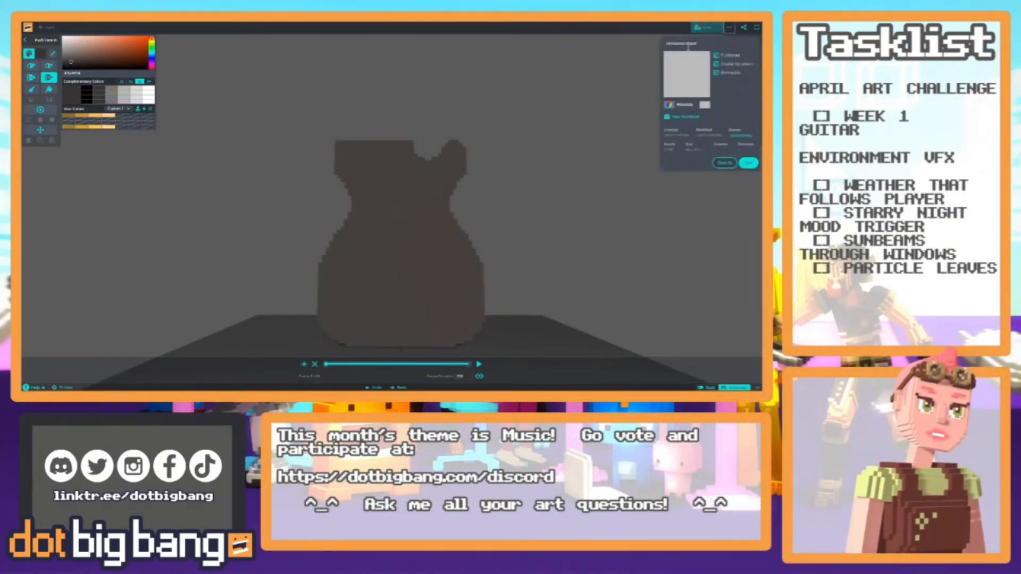
pyautogui.click(750, 166)
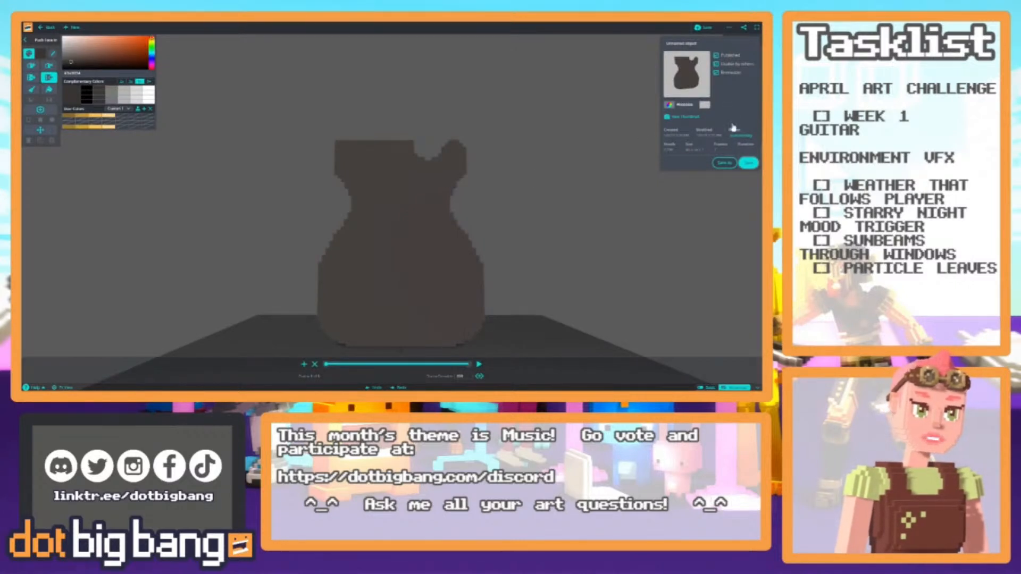
pyautogui.click(586, 101)
# Try to slope the upper block's left shoulder by removing voxels from its top corner.
pyautogui.moveTo(300, 255)
pyautogui.mouseDown(button='right')
pyautogui.moveTo(301, 244)
pyautogui.moveTo(300, 267)
pyautogui.mouseUp(button='right')
pyautogui.press('2')
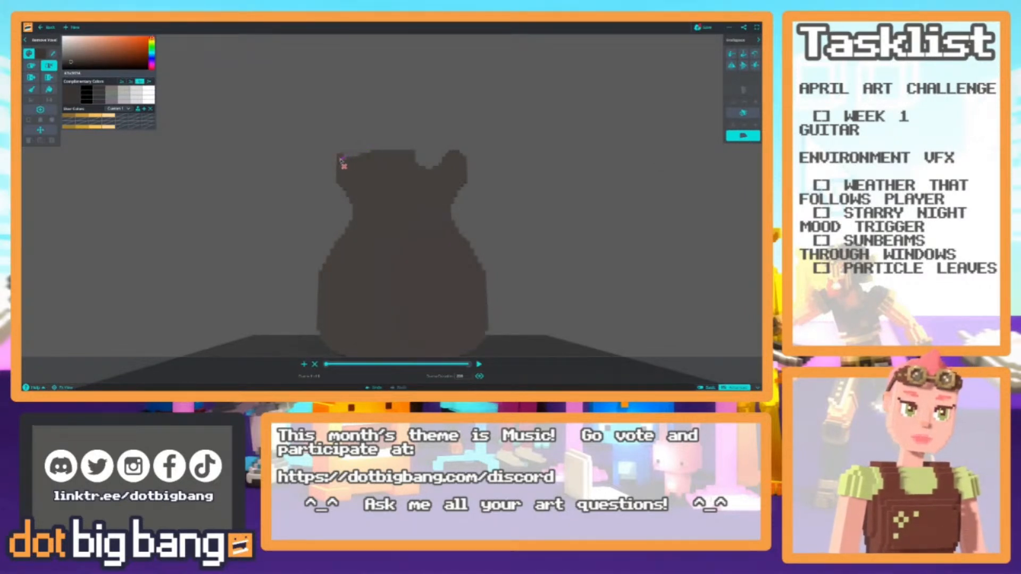
pyautogui.scroll(-5, 332, 133)
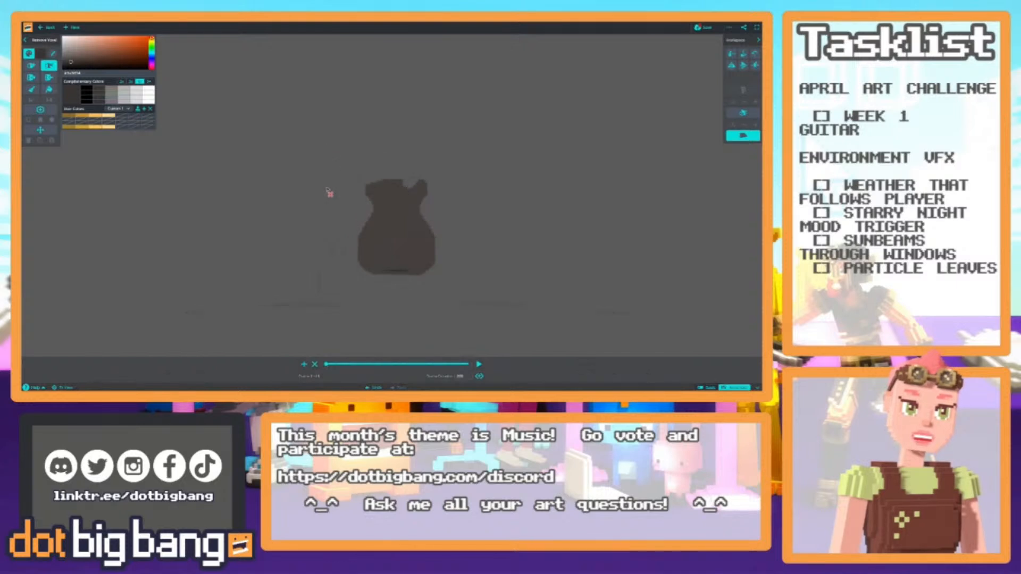
pyautogui.scroll(2, 329, 180)
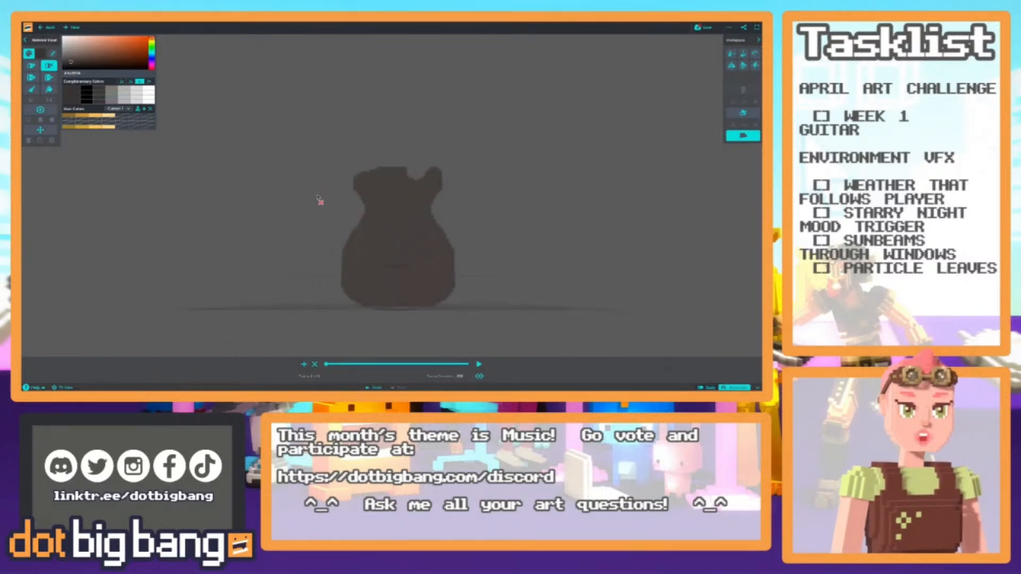
pyautogui.scroll(-3, 322, 205)
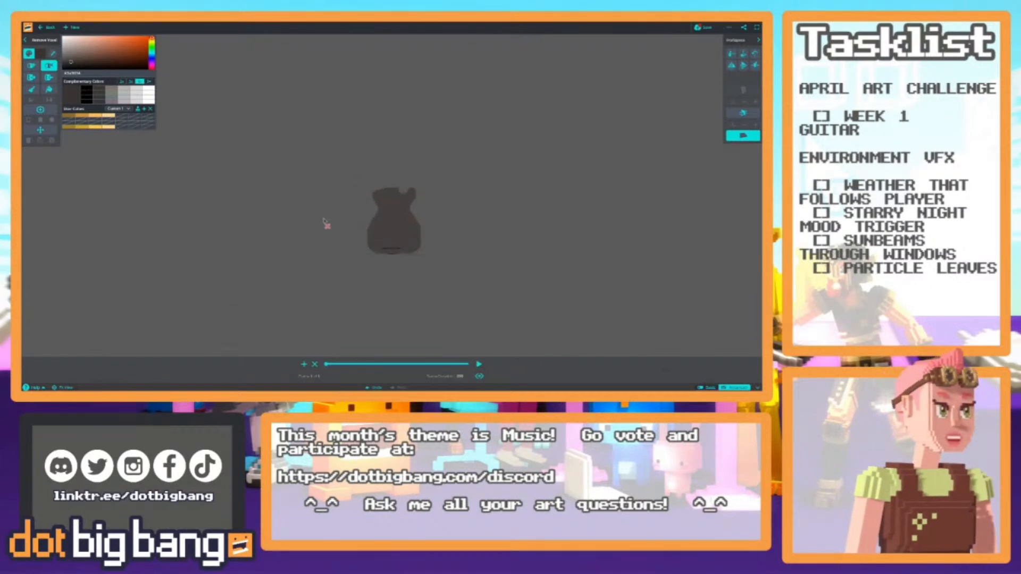
pyautogui.scroll(2, 383, 193)
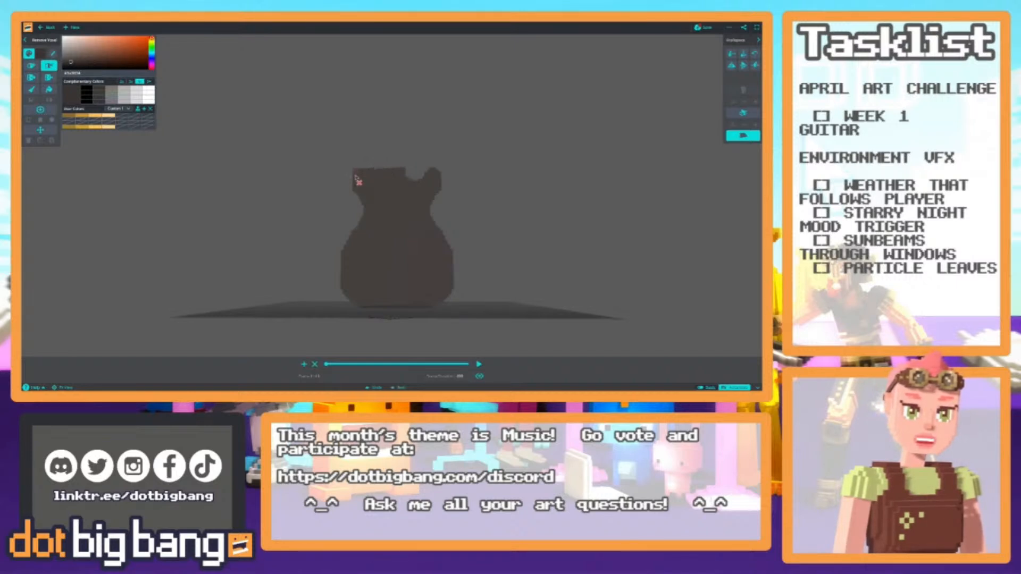
# Remove voxels at the upper block's left corner to give the shoulder a compact rounded shape.
pyautogui.scroll(-3, 325, 171)
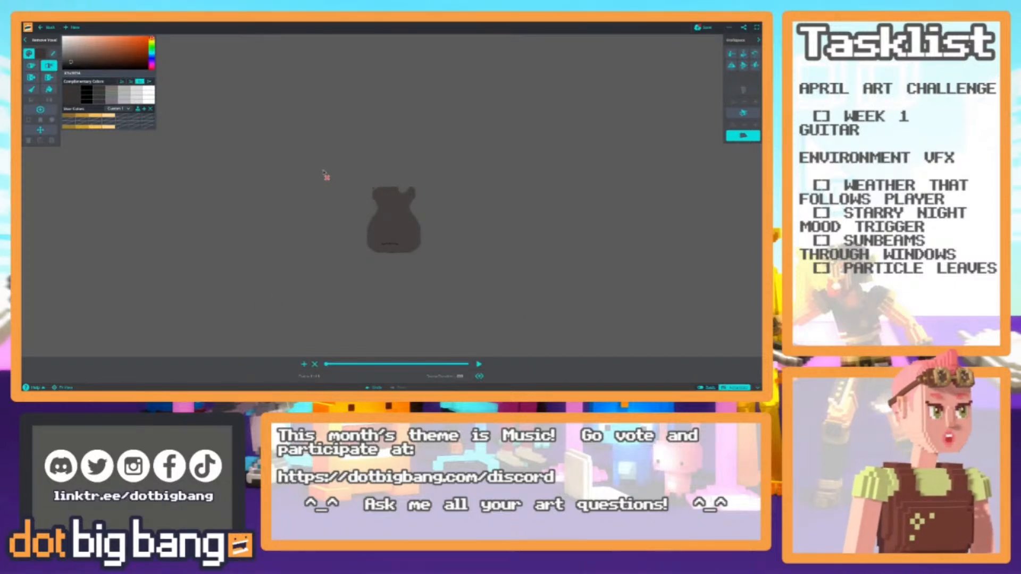
pyautogui.scroll(2, 354, 179)
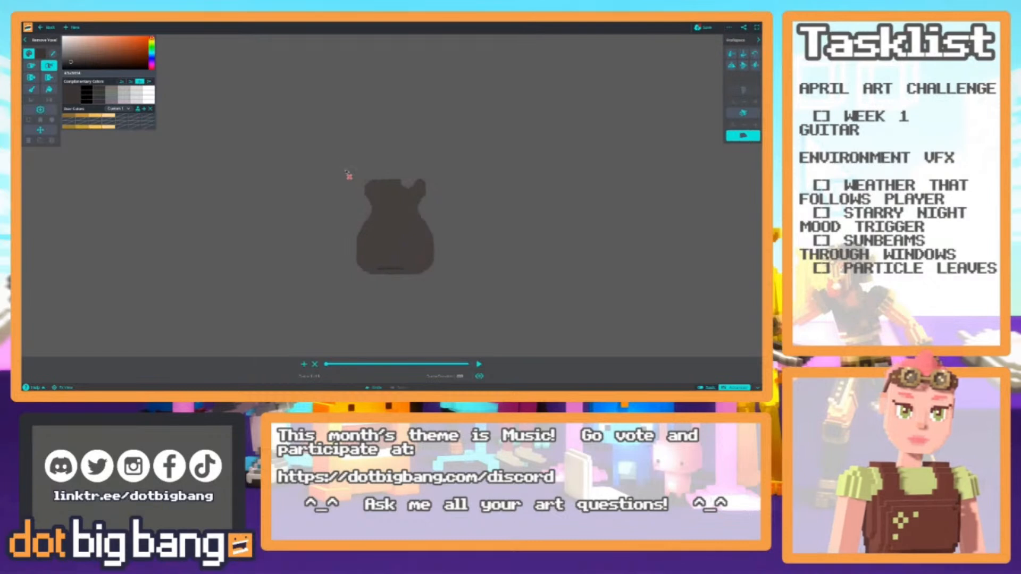
pyautogui.scroll(-2, 318, 221)
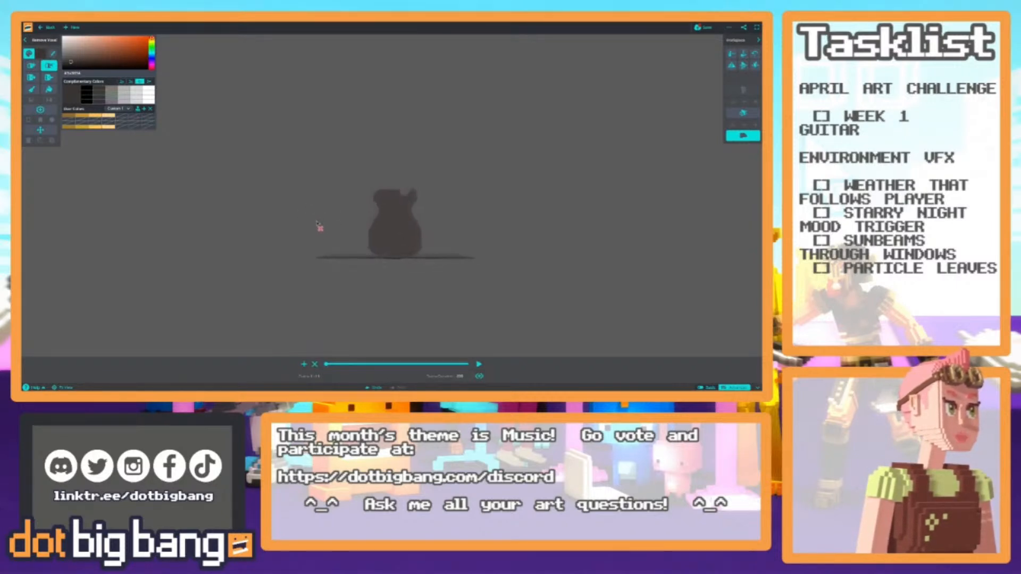
pyautogui.scroll(3, 317, 220)
pyautogui.moveTo(317, 219); pyautogui.dragTo(321, 198, button='middle')
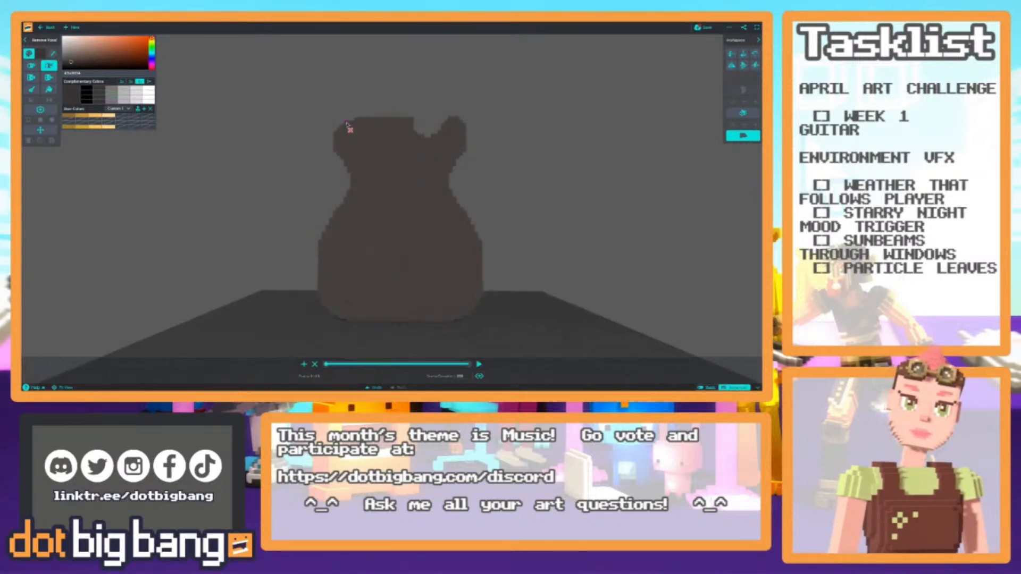
pyautogui.scroll(-4, 323, 175)
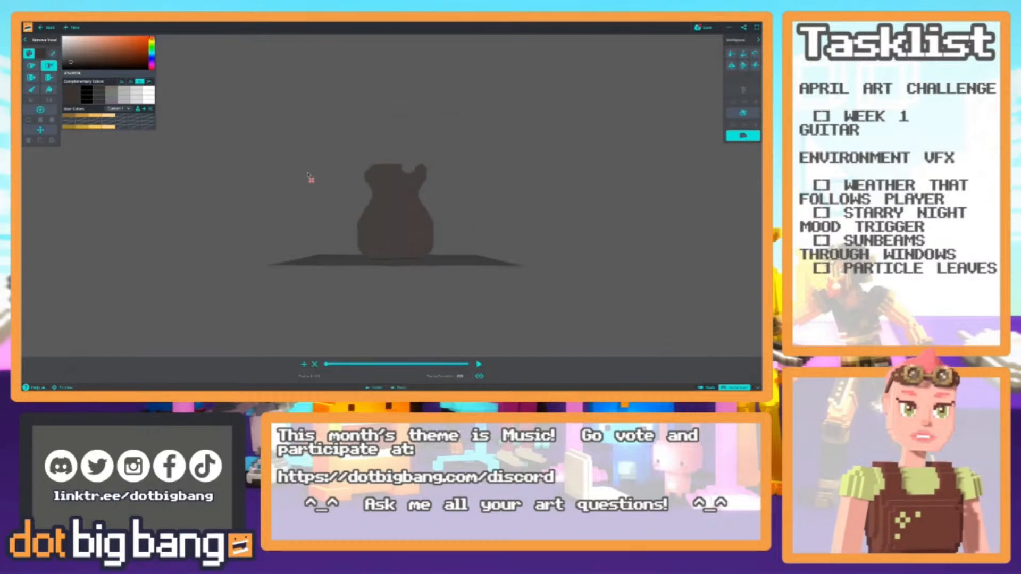
pyautogui.scroll(5, 314, 192)
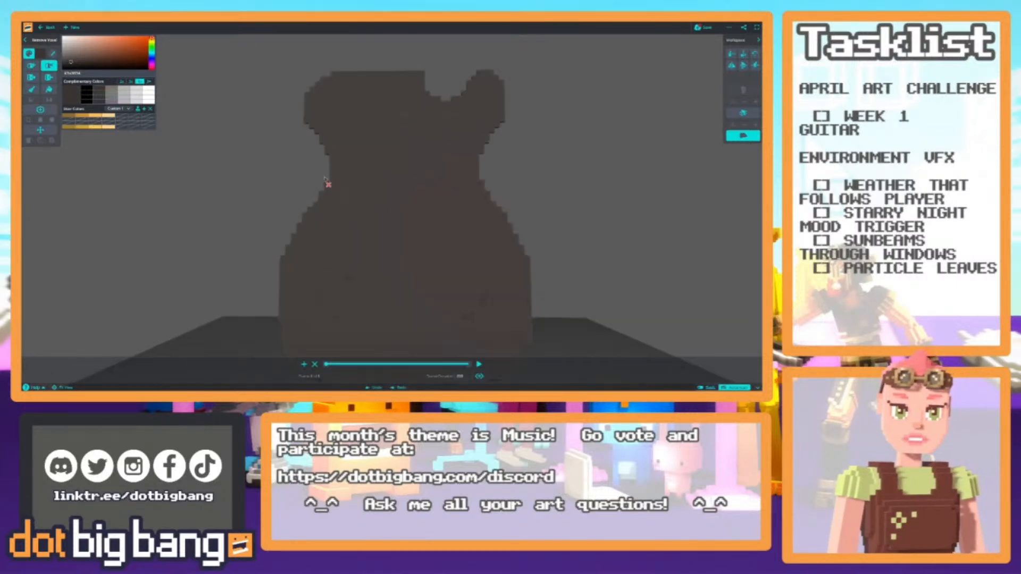
# Add voxels at the upper left corner to fill out the rounded shoulder.
pyautogui.moveTo(328, 180); pyautogui.dragTo(348, 261, button='middle')
pyautogui.press('1')
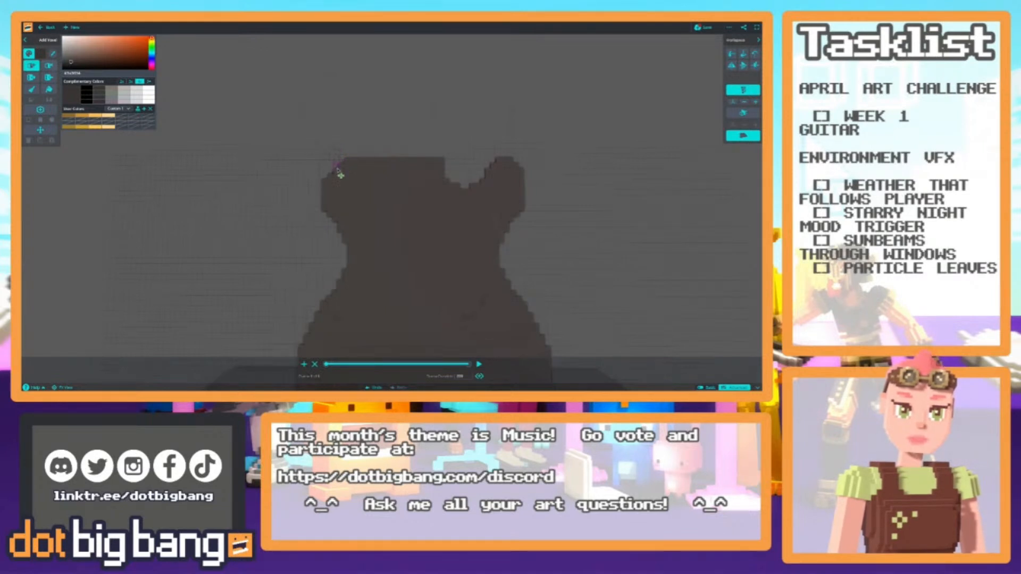
pyautogui.scroll(-5, 307, 211)
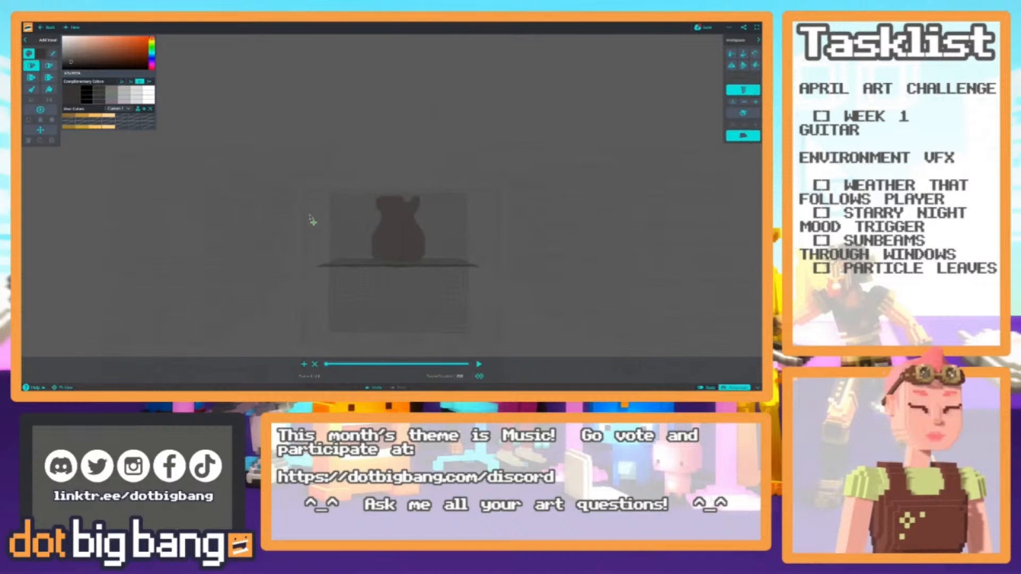
pyautogui.scroll(2, 310, 218)
# Trim voxels along the upper left shoulder to soften its curve.
pyautogui.press('r')
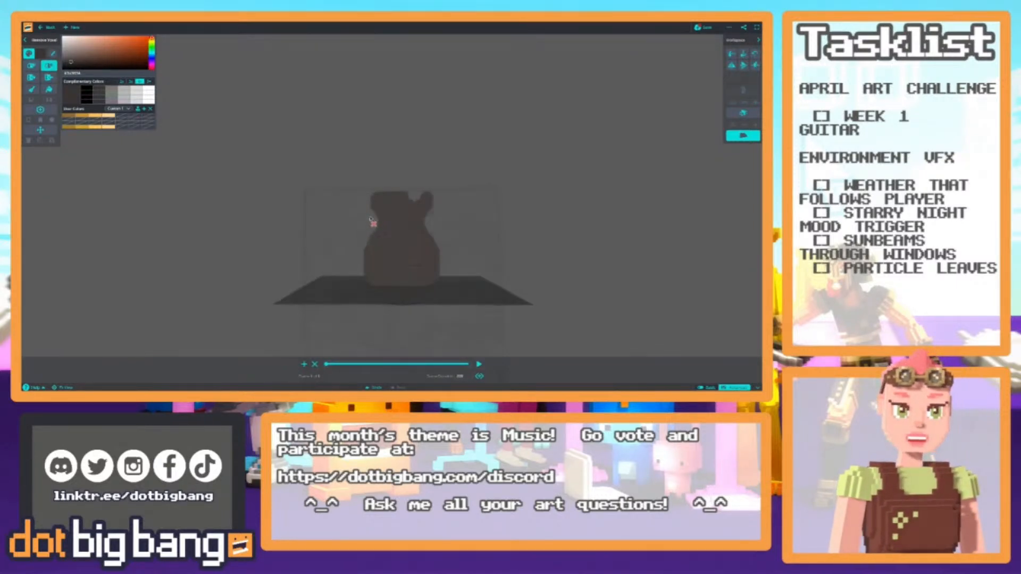
pyautogui.scroll(2, 367, 215)
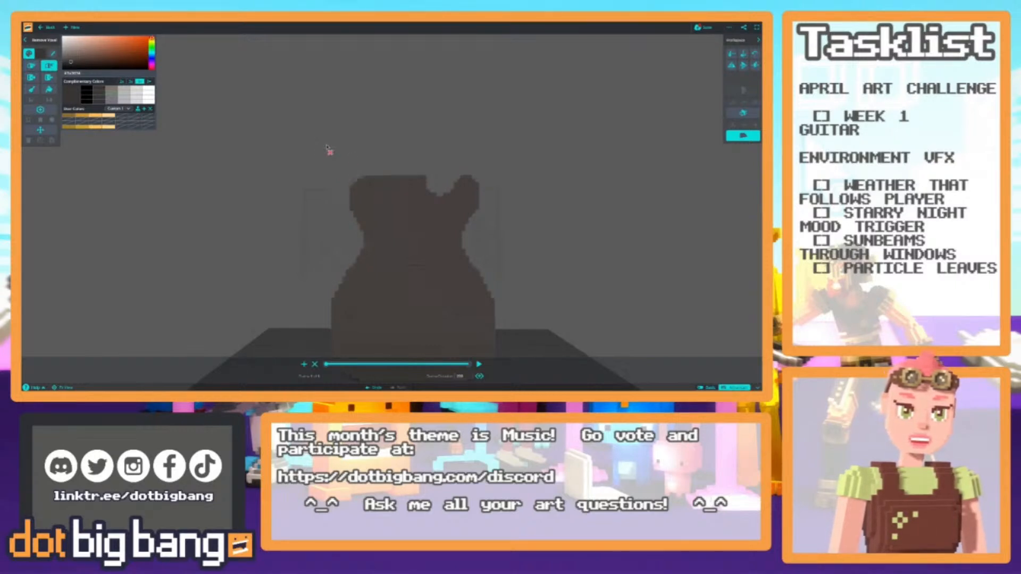
pyautogui.scroll(-6, 304, 217)
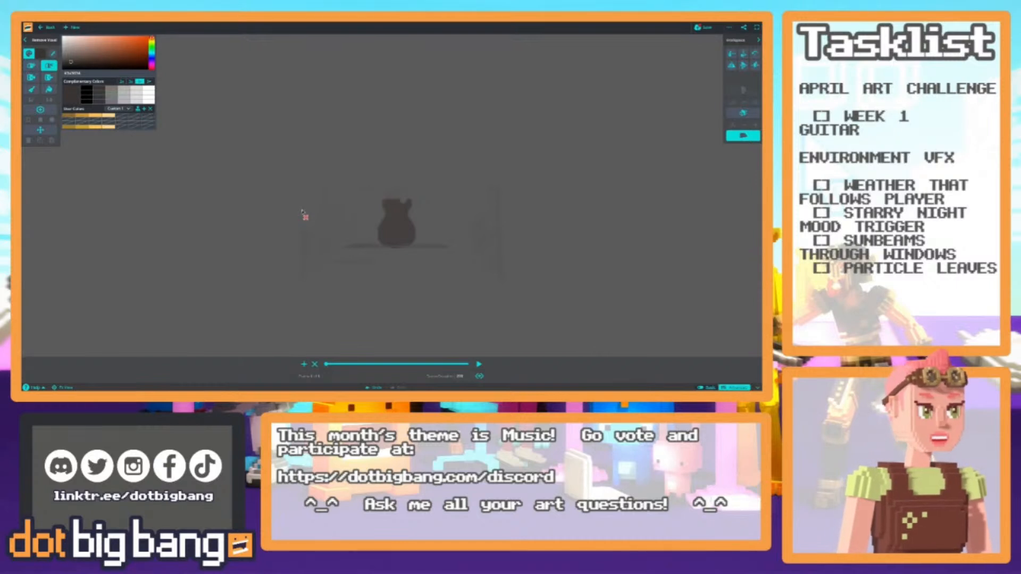
pyautogui.scroll(-2, 304, 216)
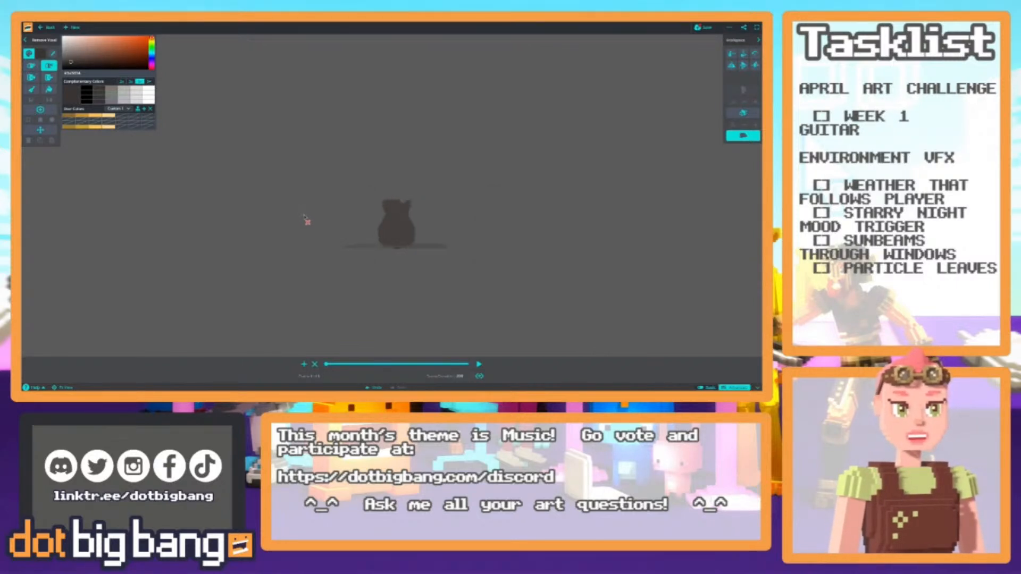
# Add a rectangular neck block of voxels rising from the body's upper edge beside the cutaway.
pyautogui.scroll(6, 304, 217)
pyautogui.moveTo(330, 218); pyautogui.dragTo(403, 188, button='right')
pyautogui.press('a')
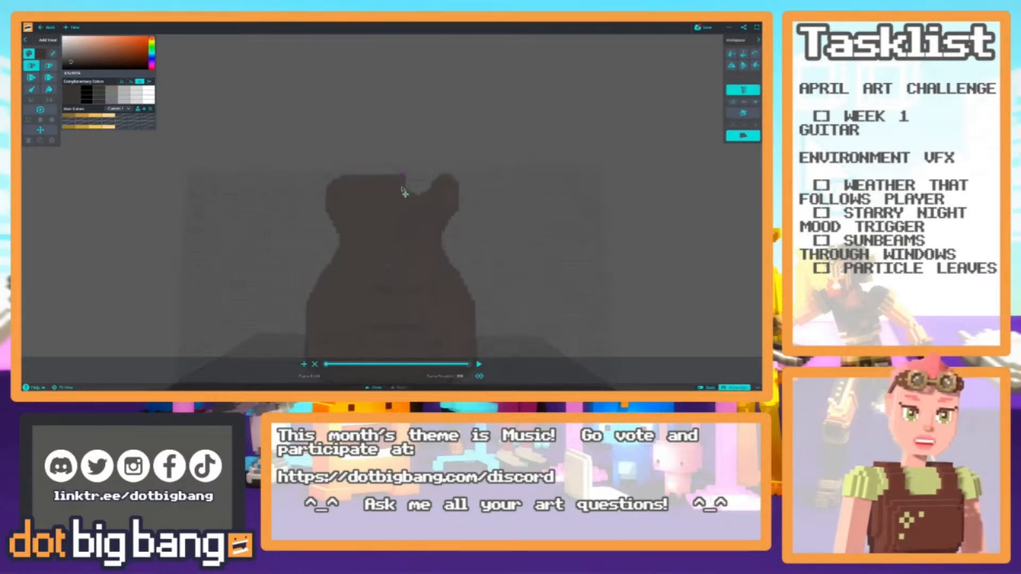
pyautogui.moveTo(403, 177); pyautogui.dragTo(375, 177)
pyautogui.moveTo(377, 133); pyautogui.dragTo(306, 258, button='right')
pyautogui.press('e')
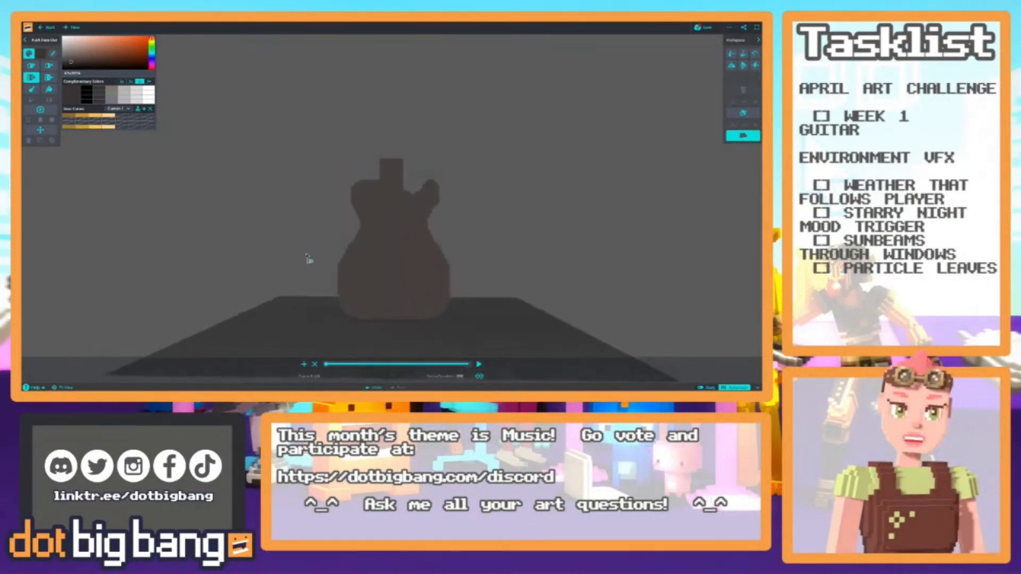
# Choose a lighter brown-grey and fill the whole guitar with it.
pyautogui.moveTo(75, 62); pyautogui.dragTo(70, 61)
pyautogui.click(70, 57)
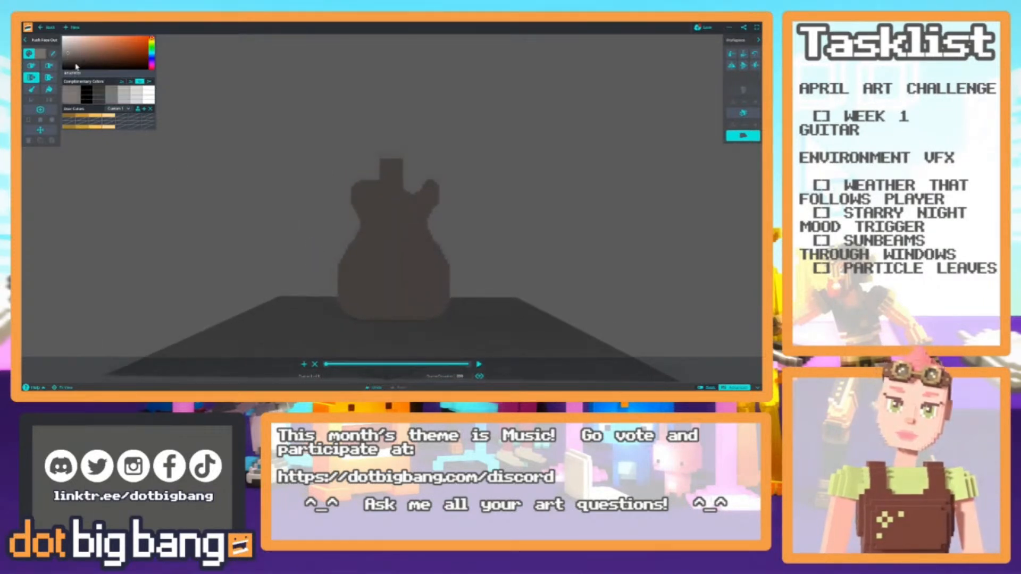
pyautogui.press('g')
pyautogui.click(390, 243)
pyautogui.moveTo(290, 231); pyautogui.dragTo(286, 263, button='right')
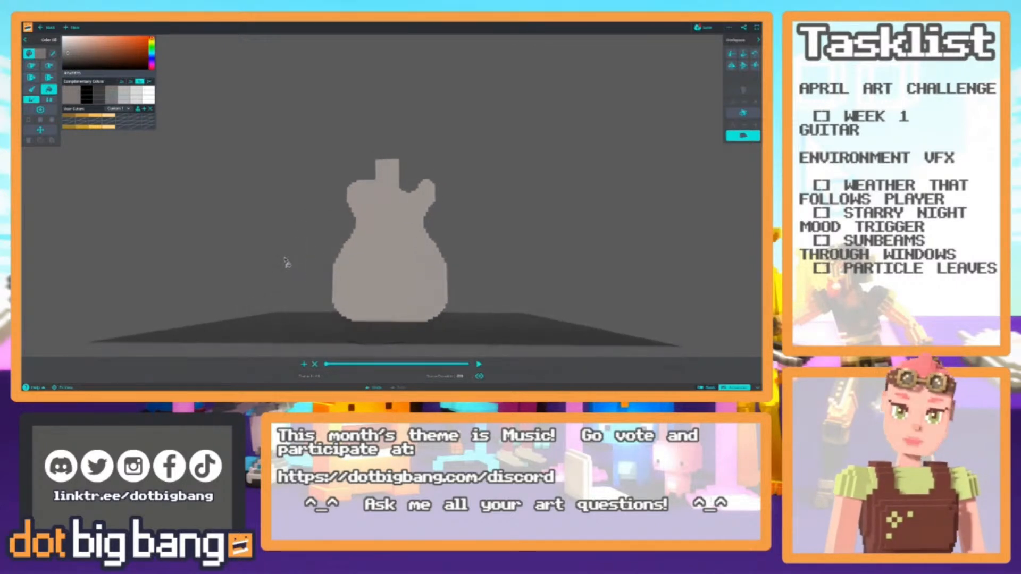
# Examine the guitar's silhouette near and far, checking the neck's position against the shoulder and cutaway.
pyautogui.moveTo(325, 290); pyautogui.dragTo(303, 286, button='right')
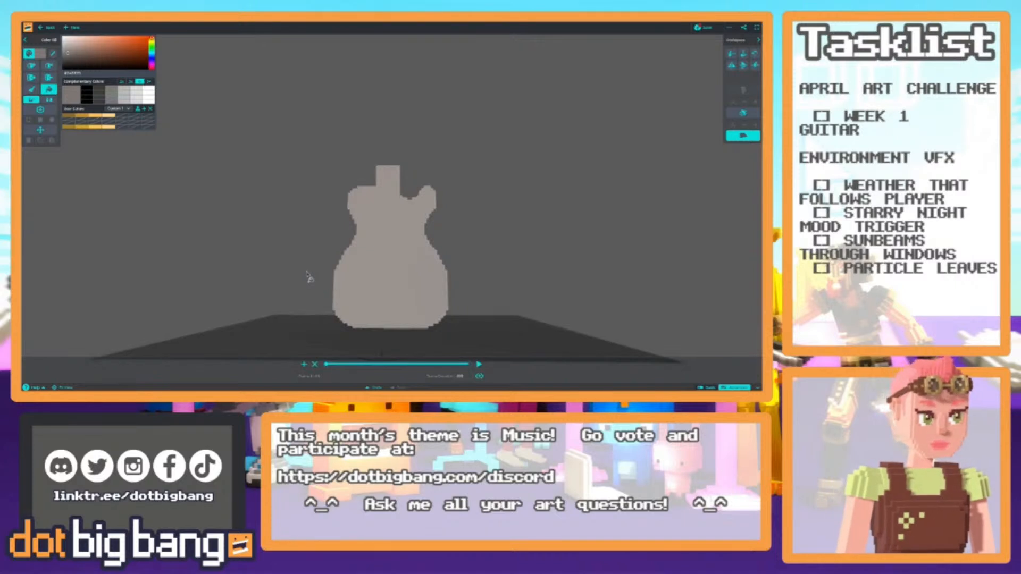
pyautogui.scroll(3, 309, 276)
pyautogui.scroll(3, 304, 213)
pyautogui.moveTo(312, 220); pyautogui.dragTo(319, 261, button='middle')
pyautogui.press('a')
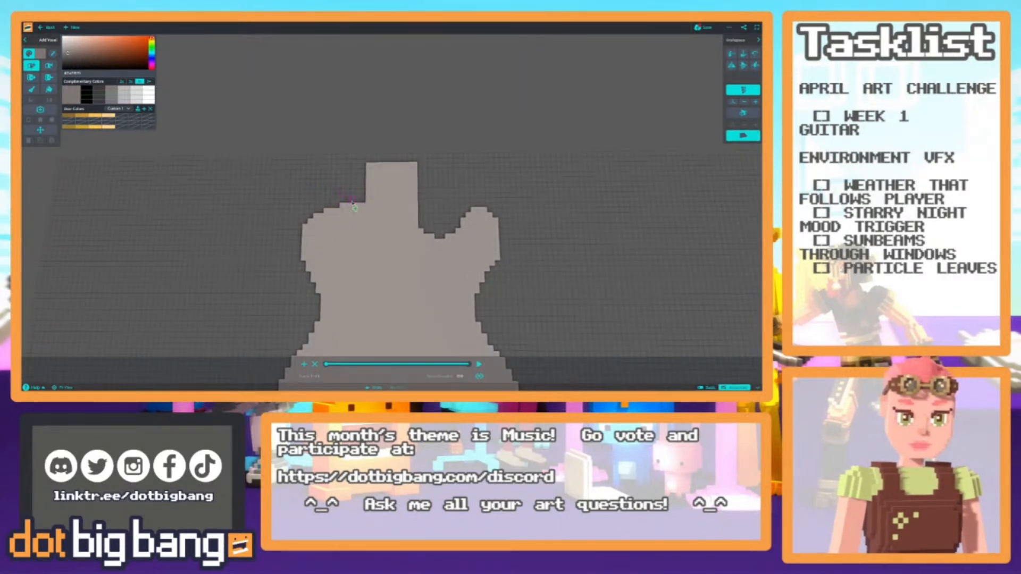
pyautogui.scroll(-3, 326, 223)
pyautogui.scroll(-3, 326, 225)
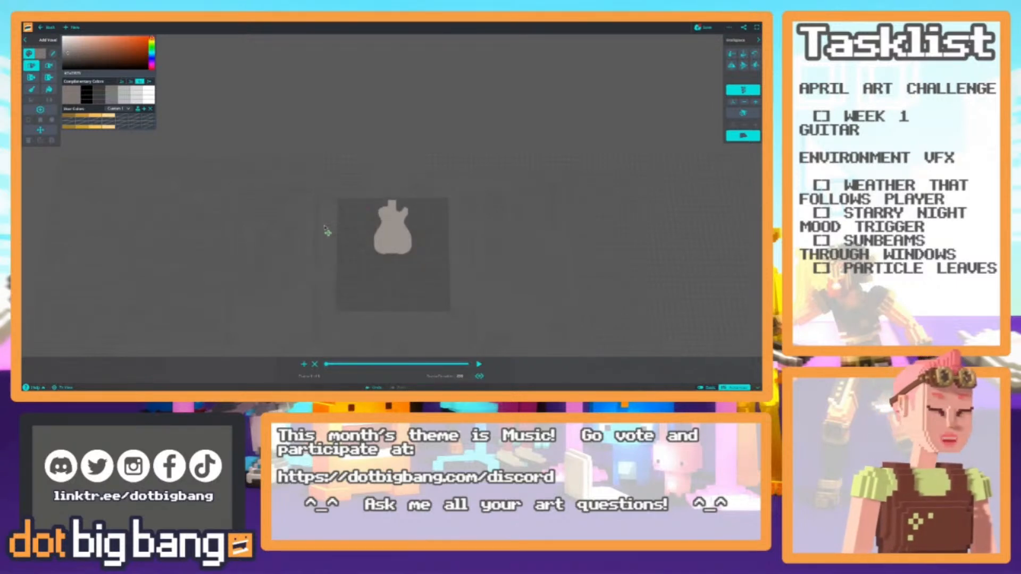
pyautogui.scroll(5, 327, 229)
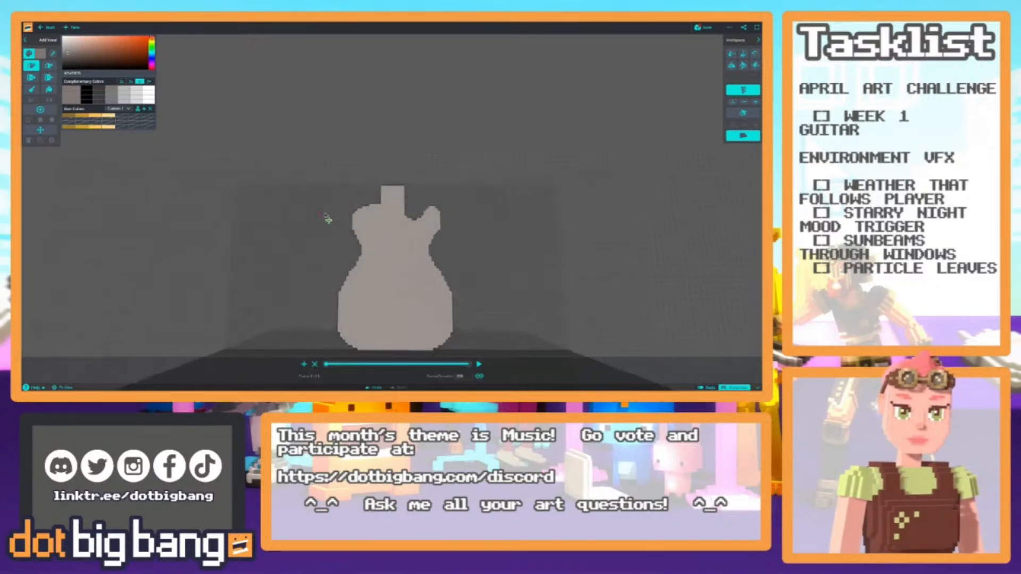
pyautogui.moveTo(330, 264); pyautogui.dragTo(339, 228, button='middle')
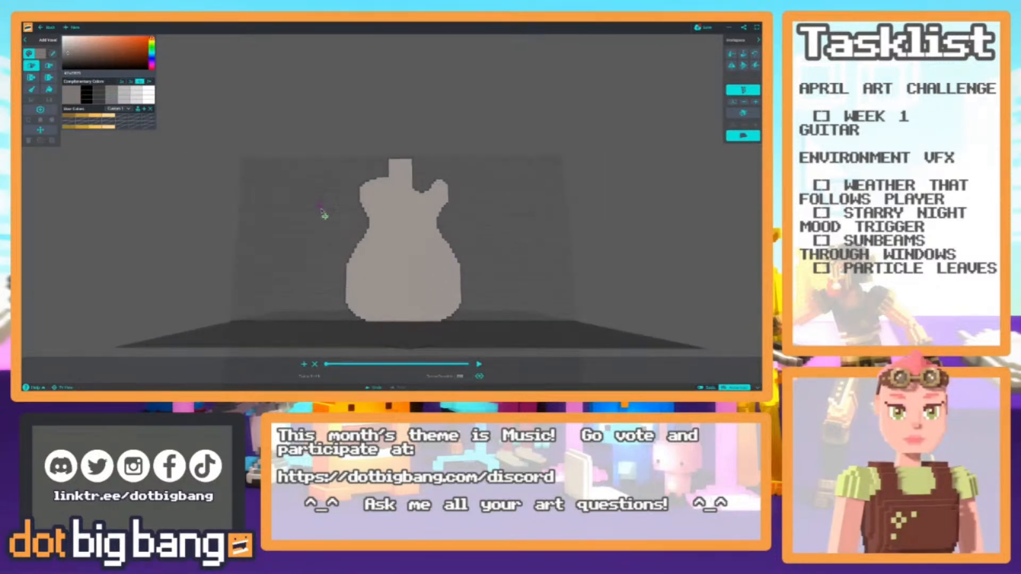
pyautogui.moveTo(325, 214); pyautogui.dragTo(326, 224, button='right')
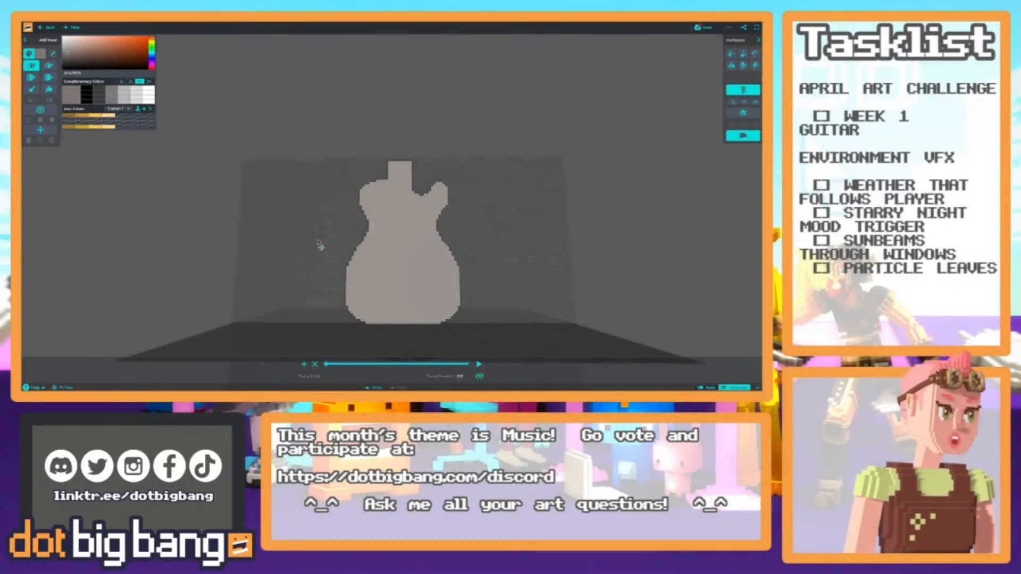
pyautogui.scroll(3, 316, 291)
pyautogui.moveTo(320, 281); pyautogui.dragTo(331, 251, button='middle')
pyautogui.press('2')
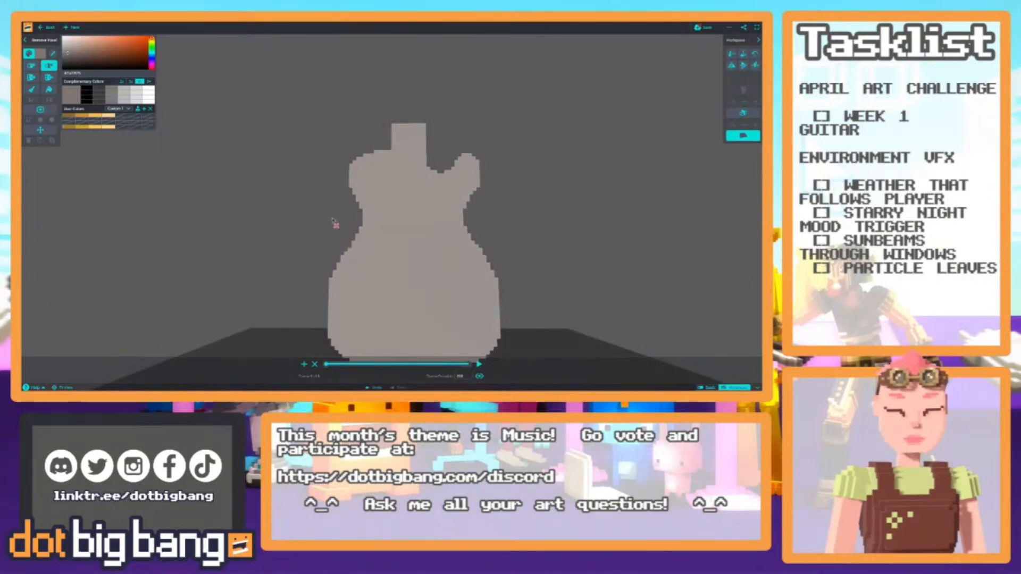
pyautogui.scroll(-3, 317, 224)
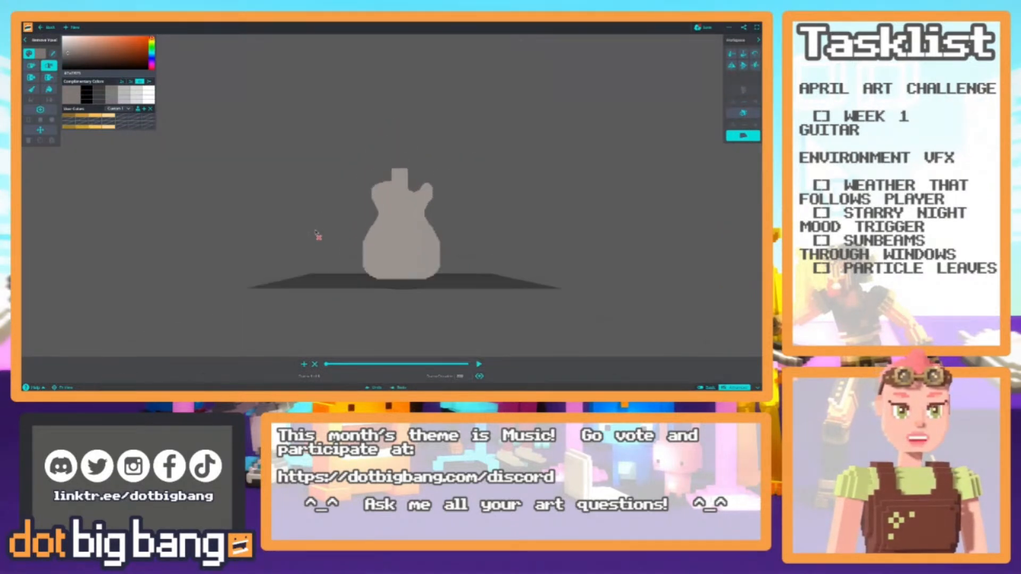
pyautogui.scroll(2, 365, 215)
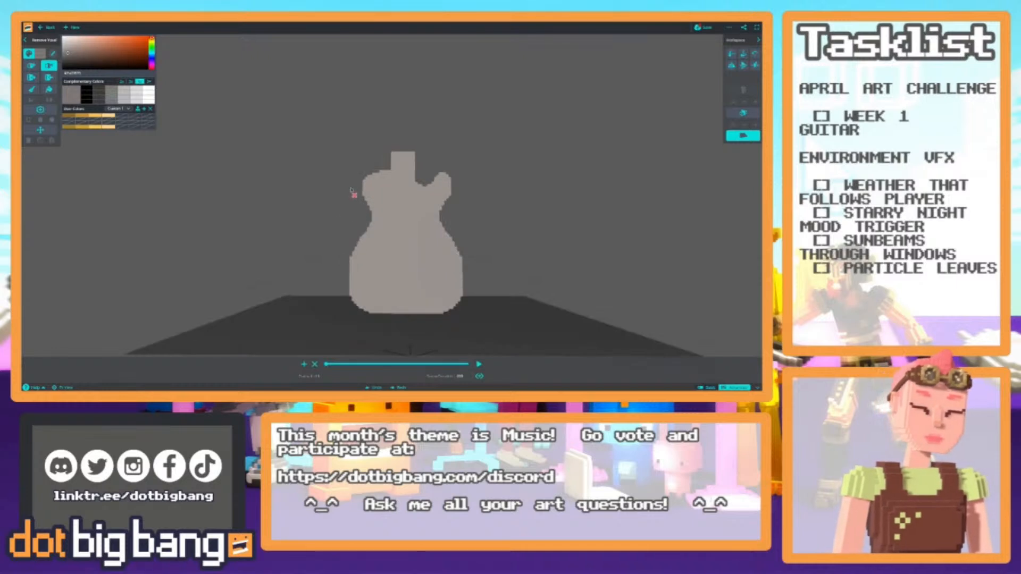
# Shift the neck block one voxel toward the cutaway by extruding its sides.
pyautogui.moveTo(361, 202); pyautogui.dragTo(358, 238, button='middle')
pyautogui.scroll(2, 358, 250)
pyautogui.moveTo(384, 228); pyautogui.dragTo(376, 221, button='right')
pyautogui.press('3')
pyautogui.click(372, 212)
pyautogui.moveTo(283, 174); pyautogui.dragTo(430, 214, button='right')
pyautogui.press('4')
pyautogui.scroll(2, 434, 216)
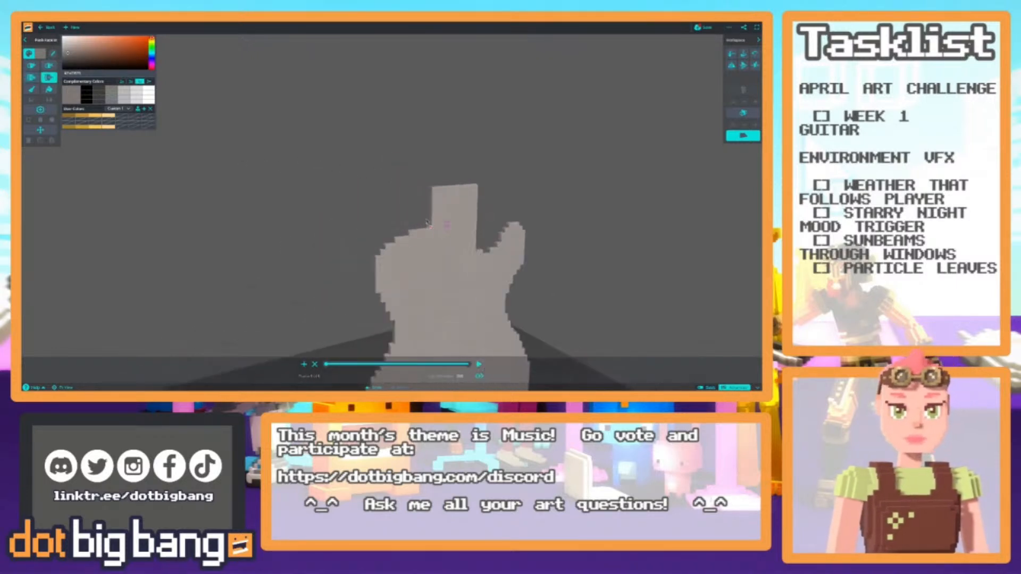
# Paint a thin dark brown outline around the neck's lower end on the body's front and resample the body color.
pyautogui.scroll(-6, 435, 218)
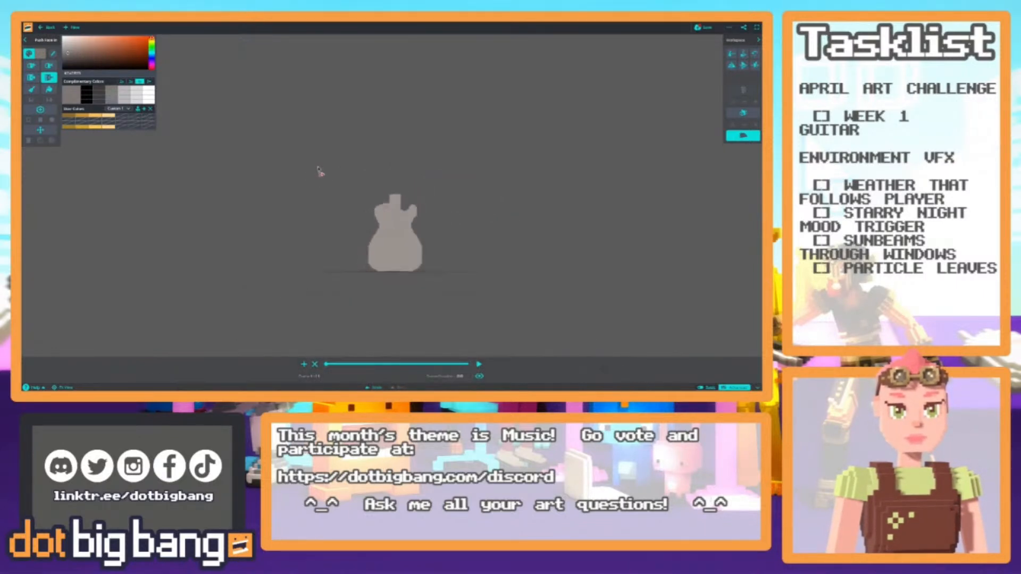
pyautogui.scroll(6, 341, 193)
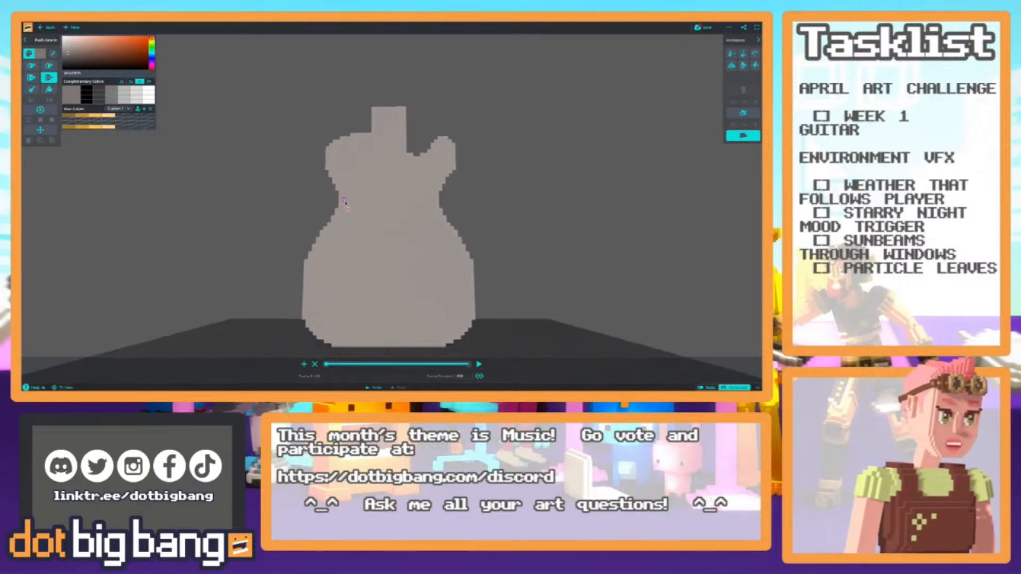
pyautogui.scroll(-3, 345, 216)
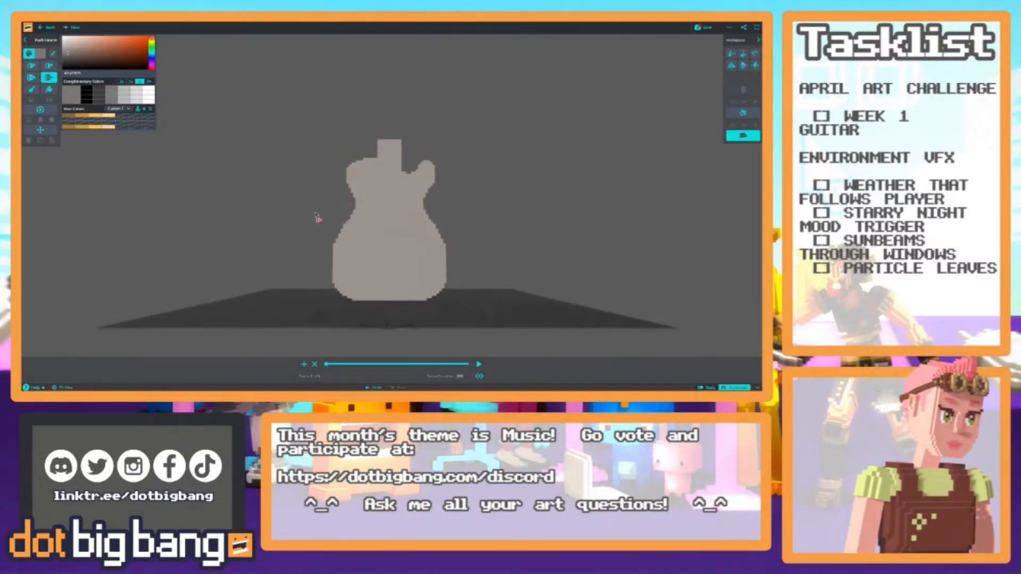
pyautogui.moveTo(315, 214); pyautogui.dragTo(322, 256, button='middle')
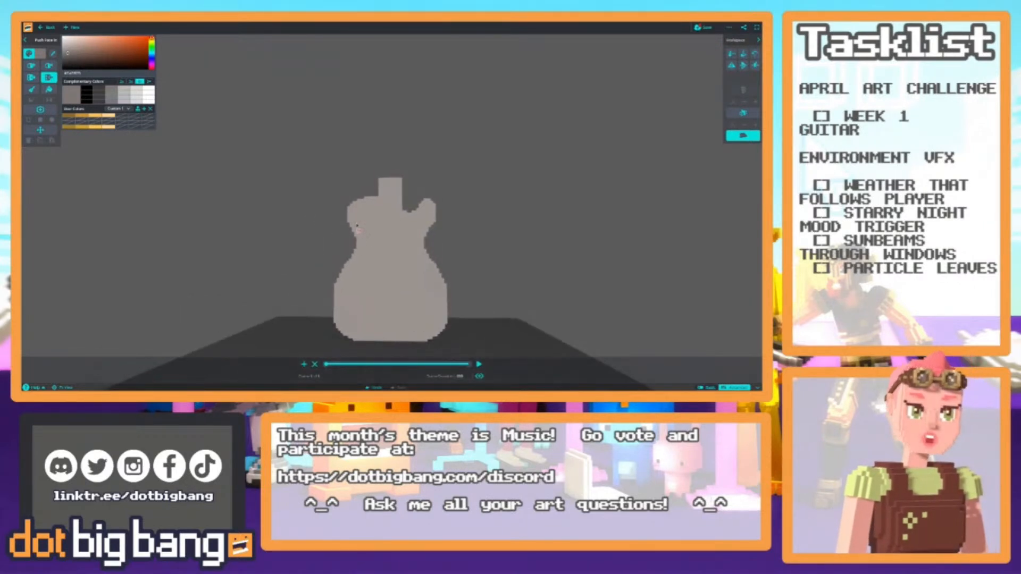
pyautogui.moveTo(357, 228); pyautogui.dragTo(365, 240, button='right')
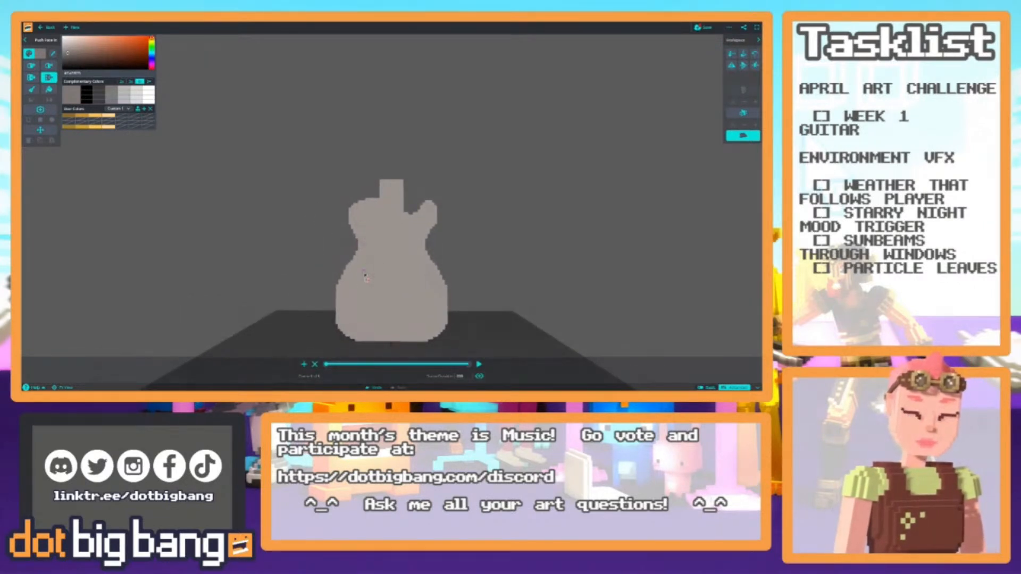
pyautogui.moveTo(73, 59); pyautogui.dragTo(73, 62)
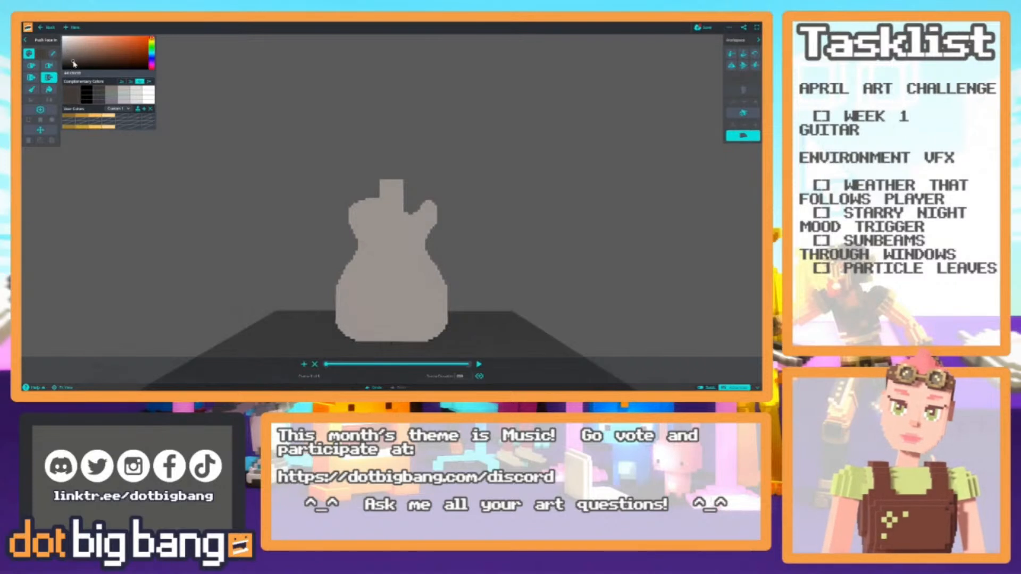
pyautogui.press('b')
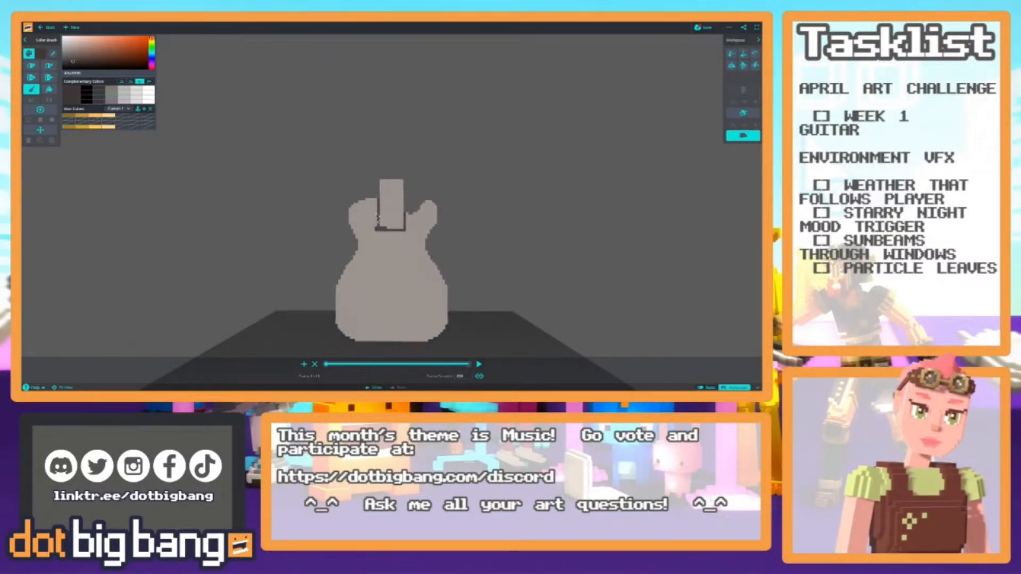
pyautogui.keyDown('alt'); pyautogui.click(388, 232); pyautogui.keyUp('alt')
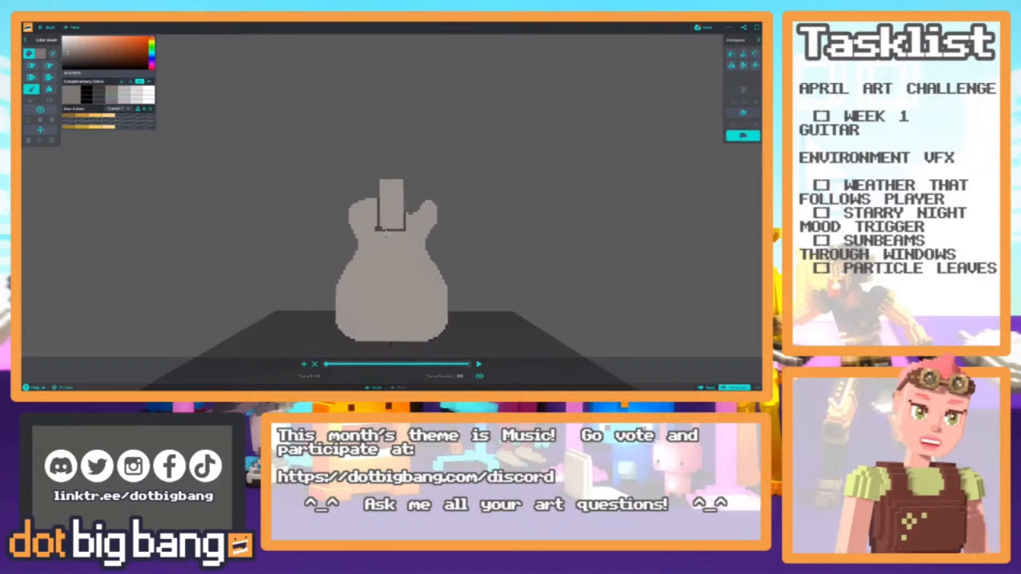
# Sample the dark outline color and the neck's light color for adding voxels.
pyautogui.scroll(-3, 362, 225)
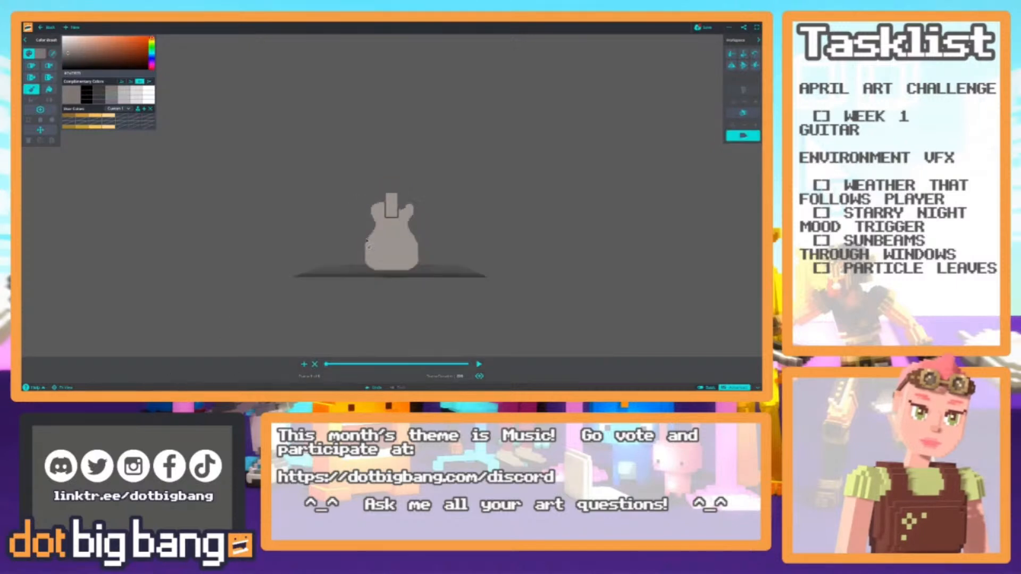
pyautogui.scroll(5, 363, 225)
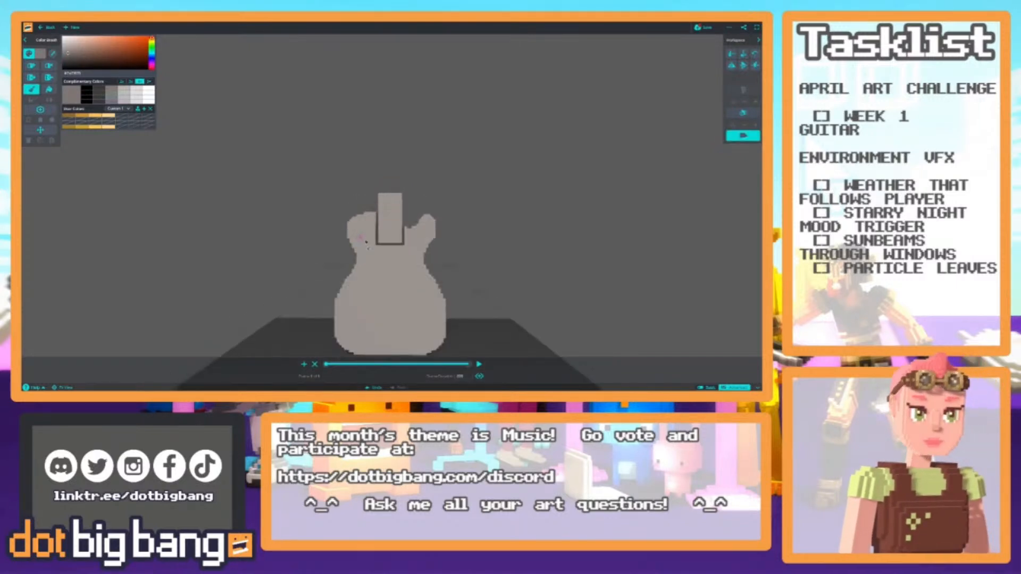
pyautogui.scroll(2, 373, 272)
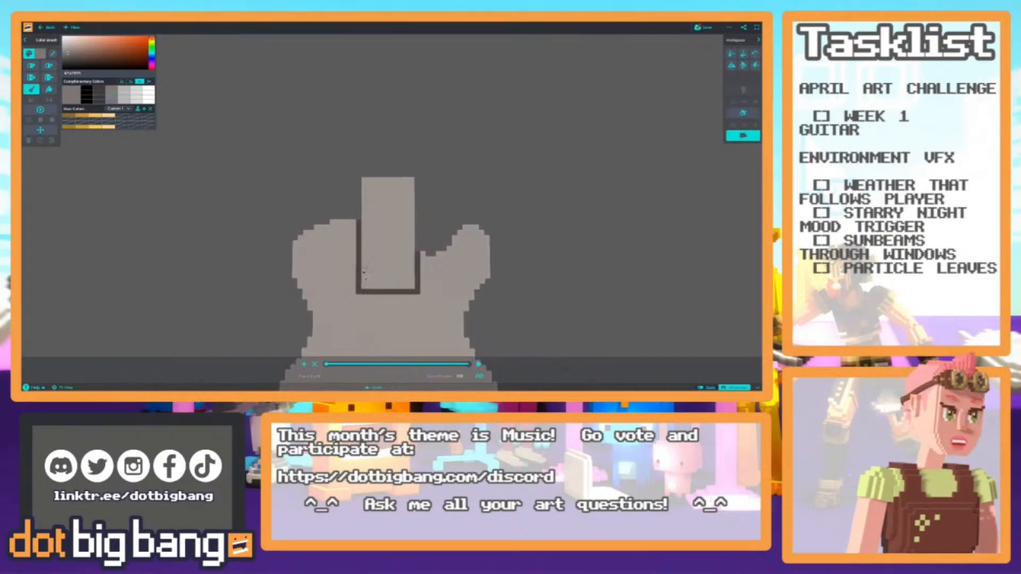
pyautogui.press('a')
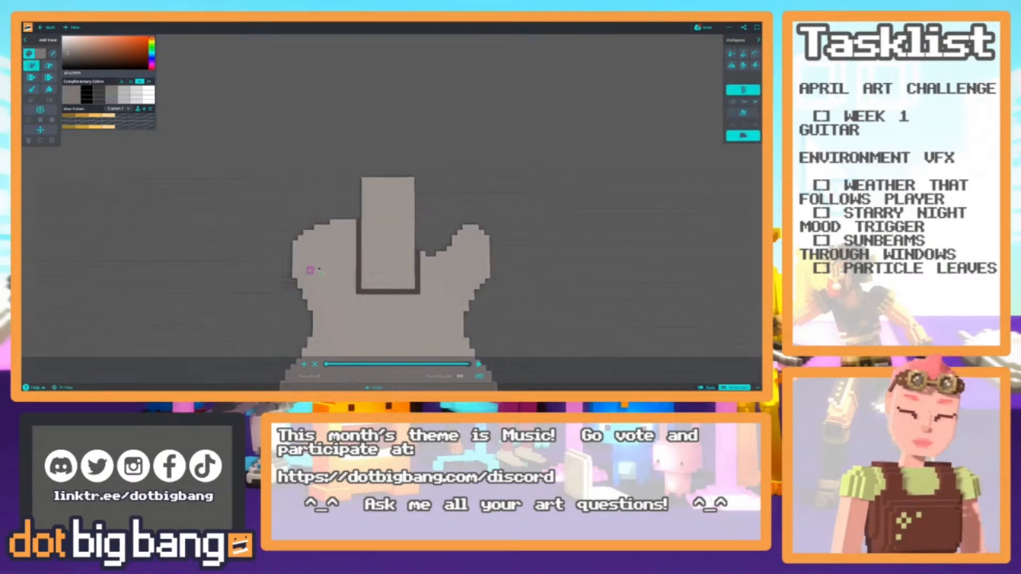
pyautogui.press('i')
pyautogui.click(361, 261)
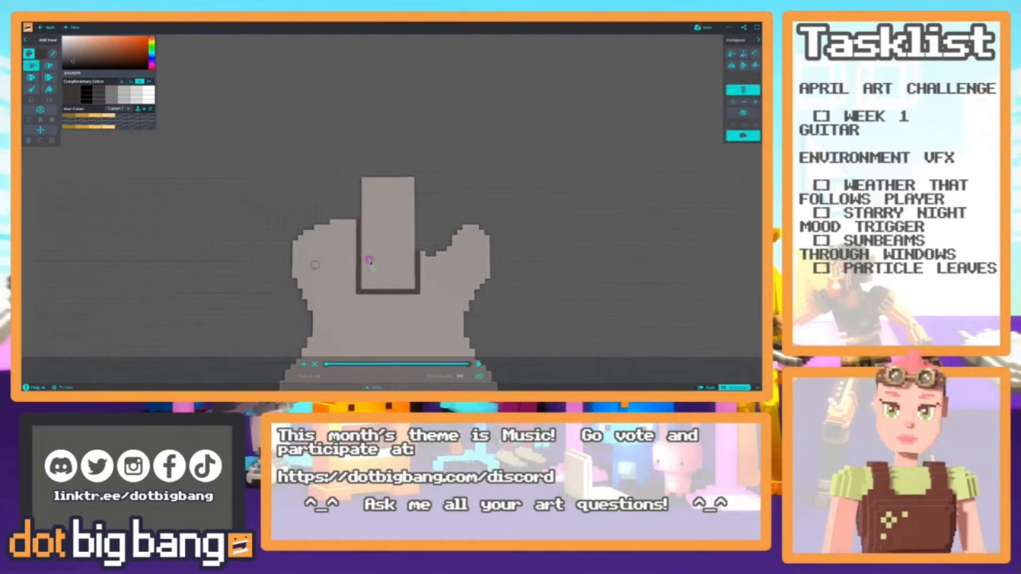
pyautogui.press('i')
pyautogui.click(368, 265)
pyautogui.press('i')
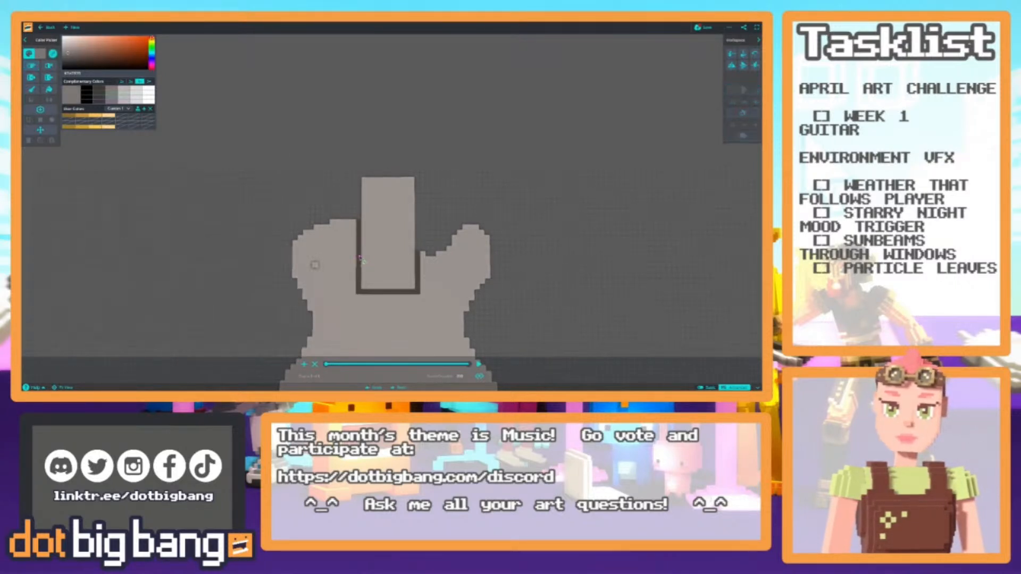
pyautogui.click(362, 260)
pyautogui.press('i')
pyautogui.click(371, 264)
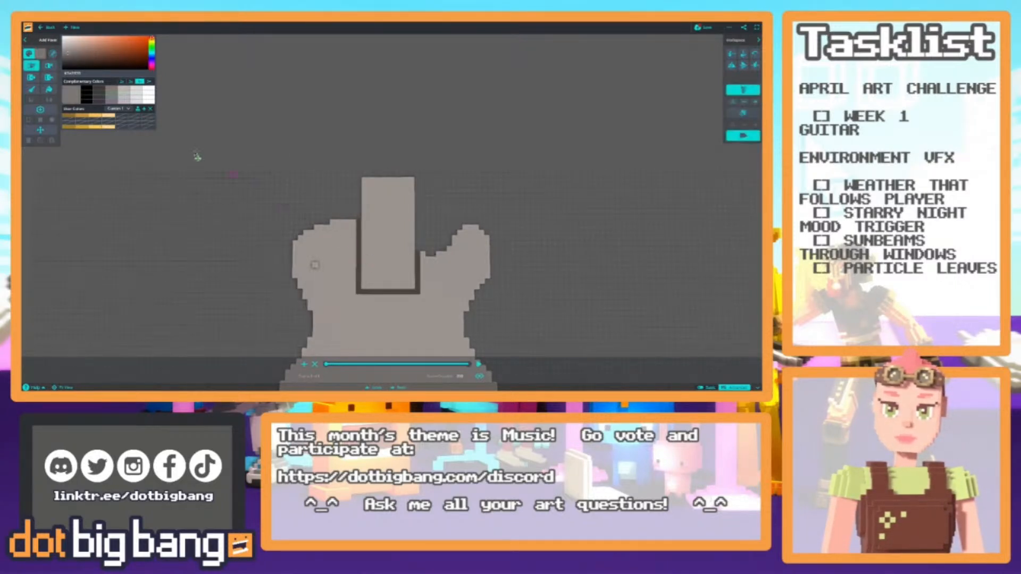
# Choose a medium brown-grey and fill the neck block's face inside the dark outline.
pyautogui.click(71, 58)
pyautogui.press('g')
pyautogui.click(375, 250)
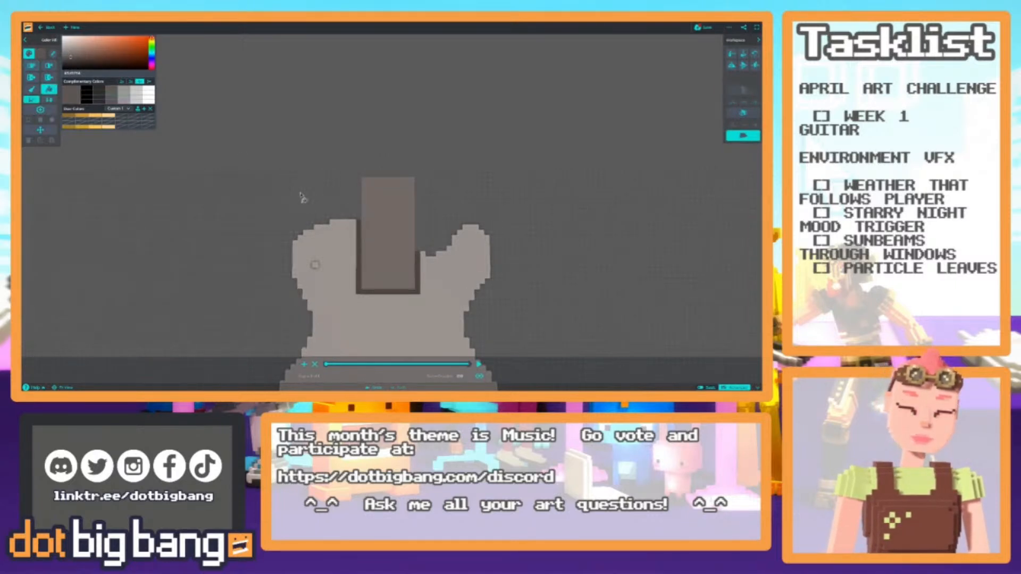
# Try adding vertical voxel strips of stepped height up the neck block's face in the light body color.
pyautogui.scroll(-2, 308, 210)
pyautogui.scroll(5, 314, 242)
pyautogui.press('i')
pyautogui.click(278, 293)
pyautogui.scroll(3, 341, 326)
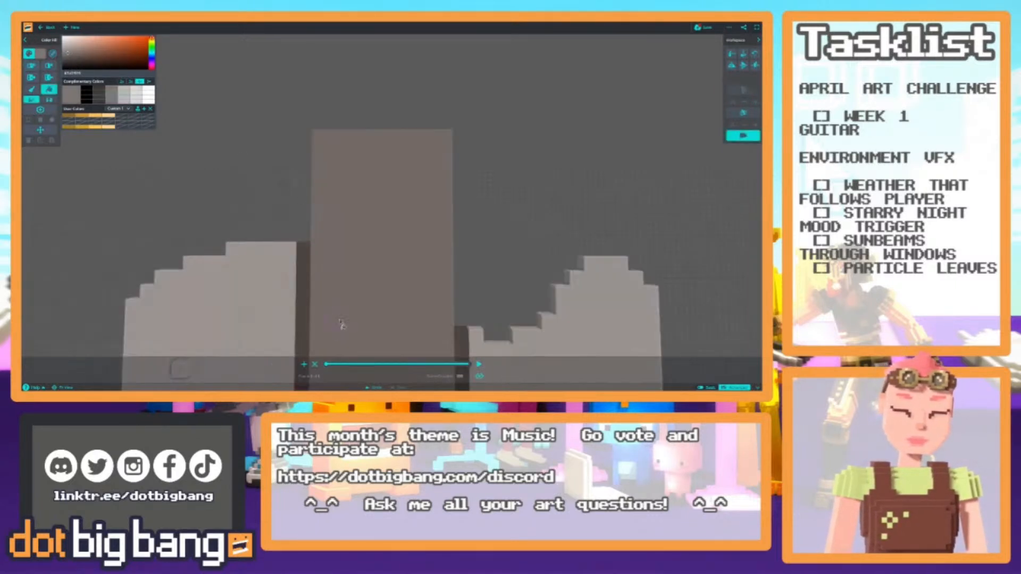
pyautogui.scroll(-3, 341, 328)
pyautogui.press('b')
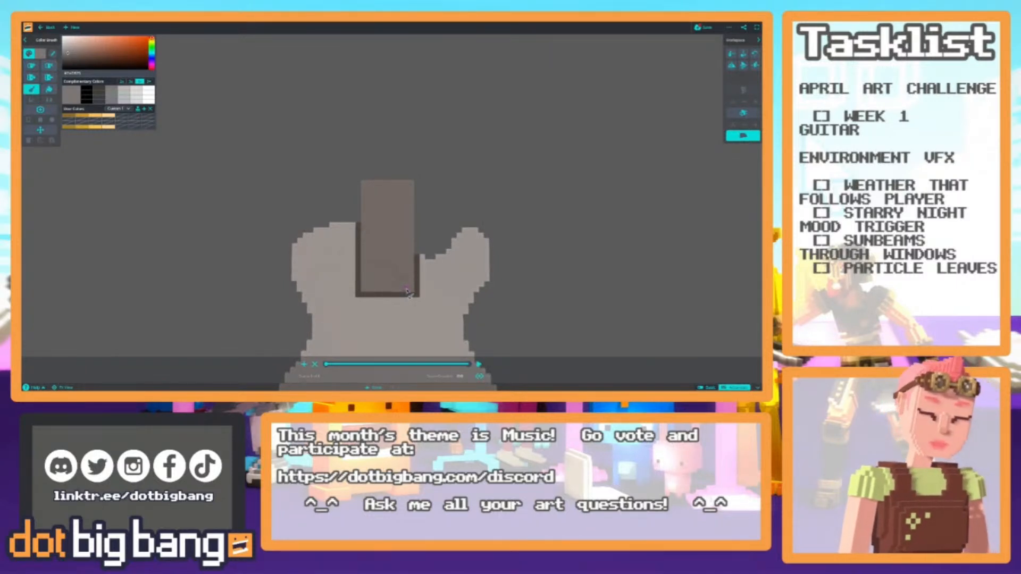
pyautogui.press('a')
pyautogui.moveTo(407, 293); pyautogui.dragTo(408, 212)
pyautogui.moveTo(393, 292); pyautogui.dragTo(394, 255)
pyautogui.moveTo(385, 293)
pyautogui.mouseDown()
pyautogui.moveTo(384, 261)
pyautogui.moveTo(375, 270)
pyautogui.mouseUp()
pyautogui.scroll(-5, 362, 288)
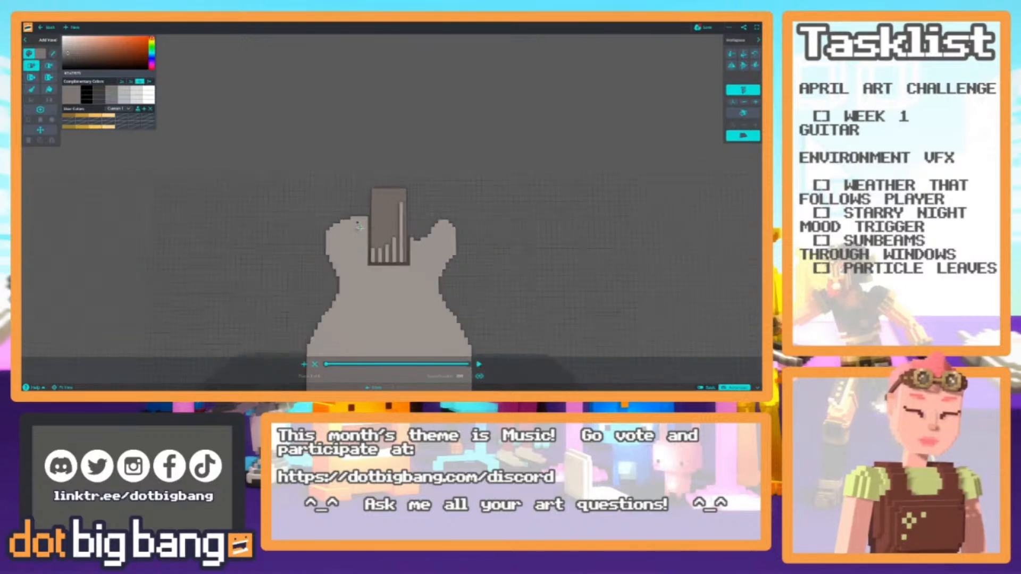
pyautogui.moveTo(353, 264); pyautogui.dragTo(364, 239, button='middle')
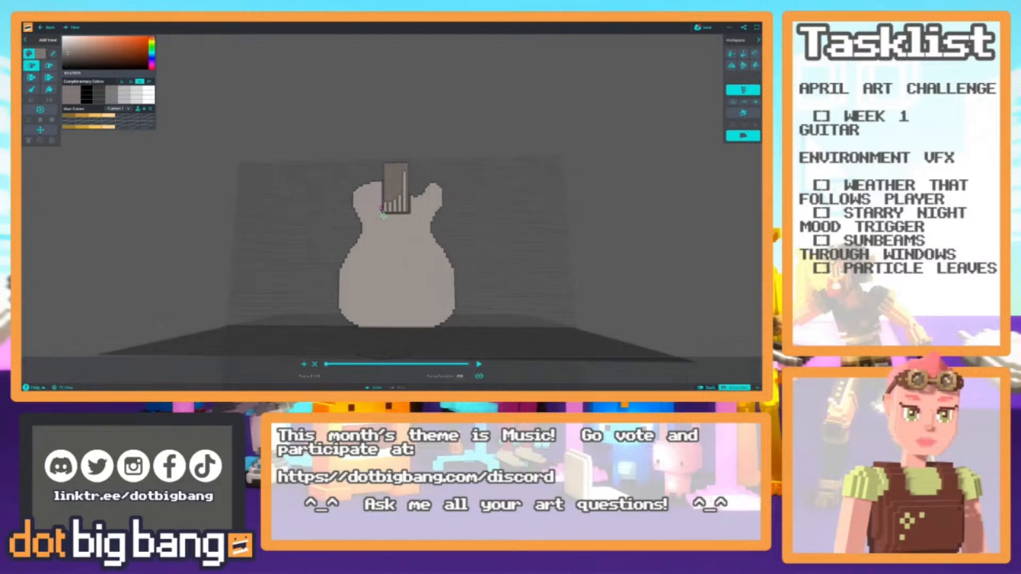
pyautogui.hotkey('ctrl', 'z')
pyautogui.moveTo(307, 250); pyautogui.dragTo(317, 267, button='right')
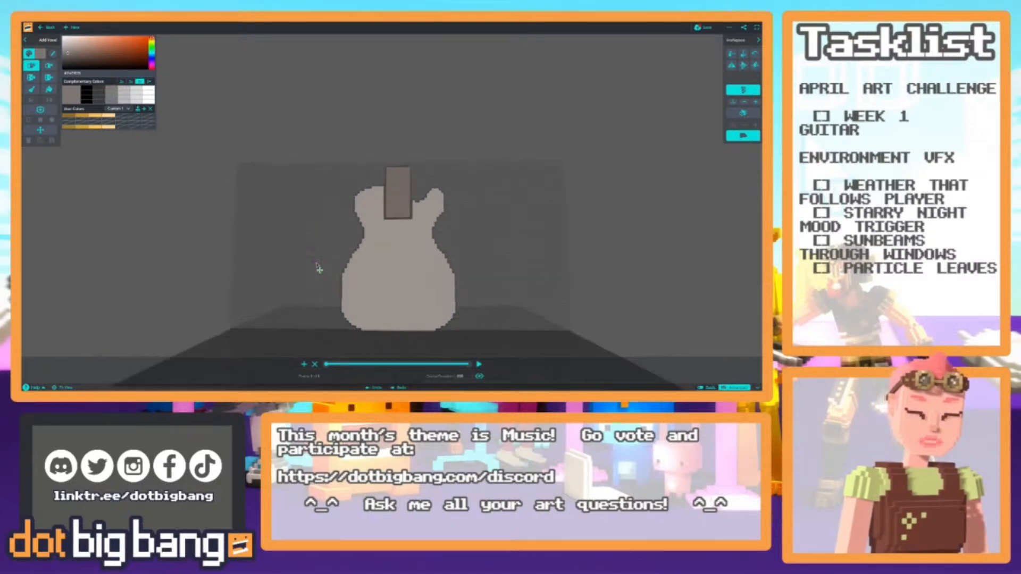
# Split the guitar down its centre by selecting each half in turn and shifting it outward to leave a narrow gap.
pyautogui.moveTo(317, 267); pyautogui.dragTo(330, 228, button='middle')
pyautogui.moveTo(330, 228); pyautogui.dragTo(323, 244, button='right')
pyautogui.press('s')
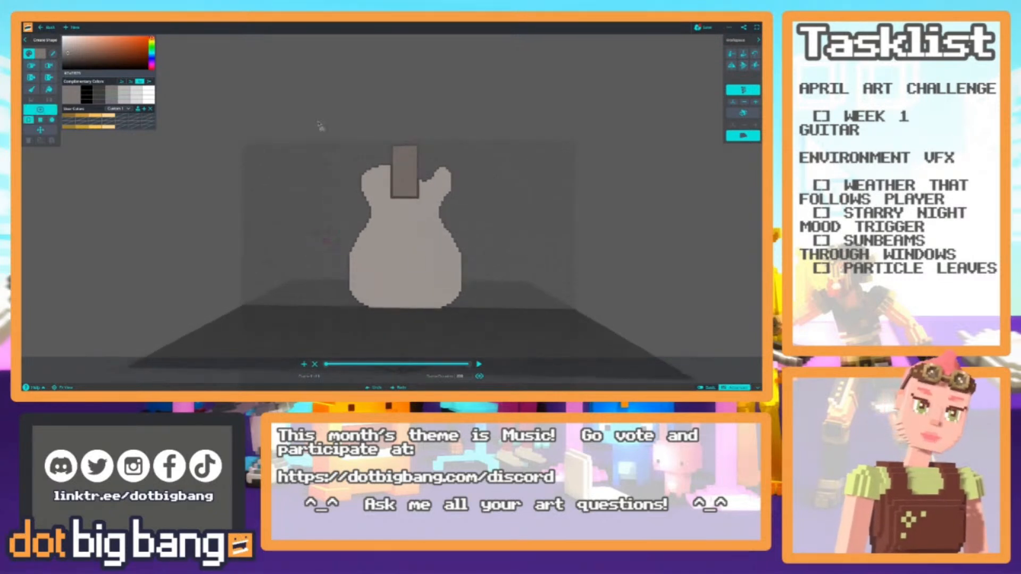
pyautogui.press('s')
pyautogui.moveTo(337, 152); pyautogui.dragTo(326, 151, button='middle')
pyautogui.moveTo(311, 125); pyautogui.dragTo(397, 336)
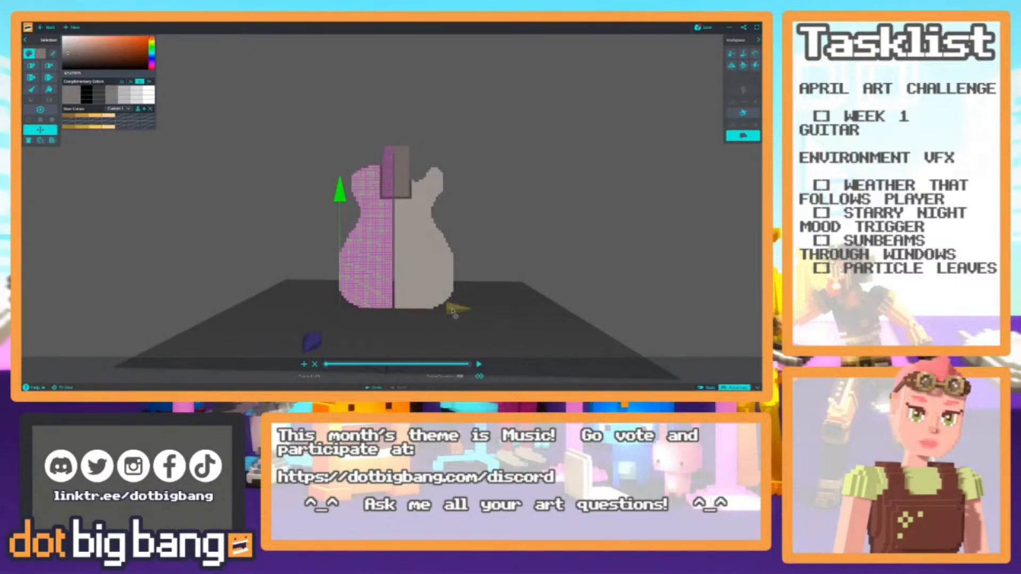
pyautogui.moveTo(475, 110); pyautogui.dragTo(397, 330)
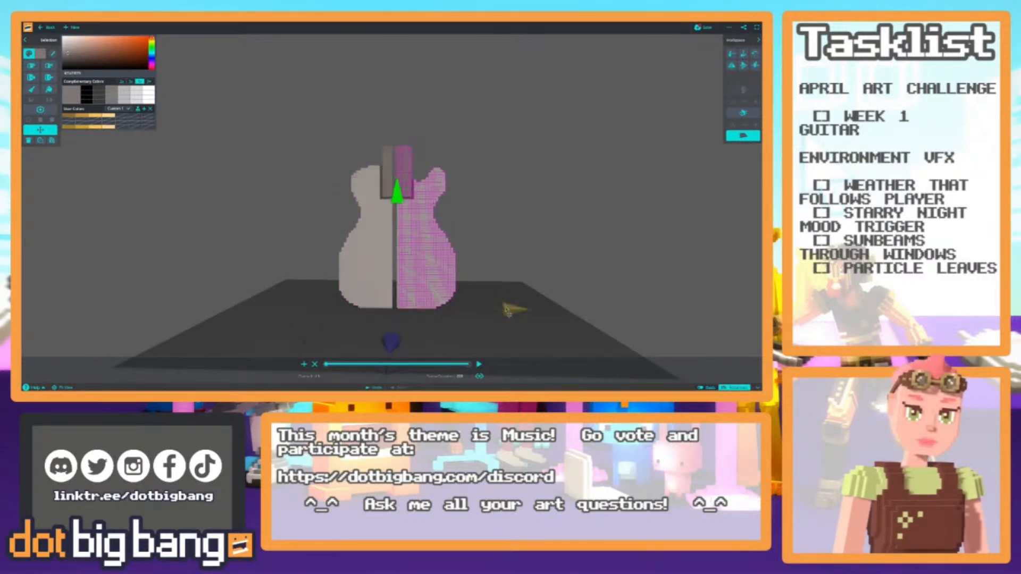
pyautogui.moveTo(509, 310); pyautogui.dragTo(514, 310)
pyautogui.click(305, 237)
# Fill the centre gap in the light body by pushing its inner faces out.
pyautogui.scroll(6, 423, 235)
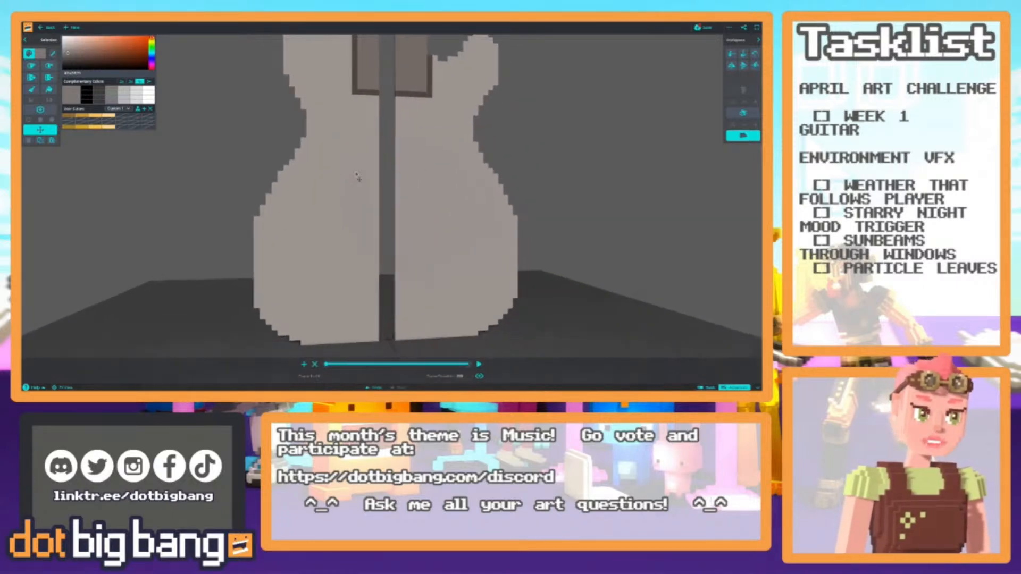
pyautogui.press('3')
pyautogui.moveTo(360, 215); pyautogui.dragTo(338, 208, button='right')
pyautogui.click(440, 235)
pyautogui.click(437, 235)
pyautogui.click(437, 234)
pyautogui.moveTo(338, 212); pyautogui.dragTo(332, 308, button='middle')
# Sample the neck and dark outline colors and push their inner faces out to close the remaining gap.
pyautogui.scroll(3, 330, 197)
pyautogui.moveTo(328, 196); pyautogui.dragTo(376, 288, button='right')
pyautogui.press('i')
pyautogui.click(349, 265)
pyautogui.click(376, 287)
pyautogui.press('i')
pyautogui.moveTo(376, 248); pyautogui.dragTo(337, 225, button='right')
pyautogui.click(460, 235)
pyautogui.click(458, 234)
pyautogui.click(453, 229)
pyautogui.click(452, 234)
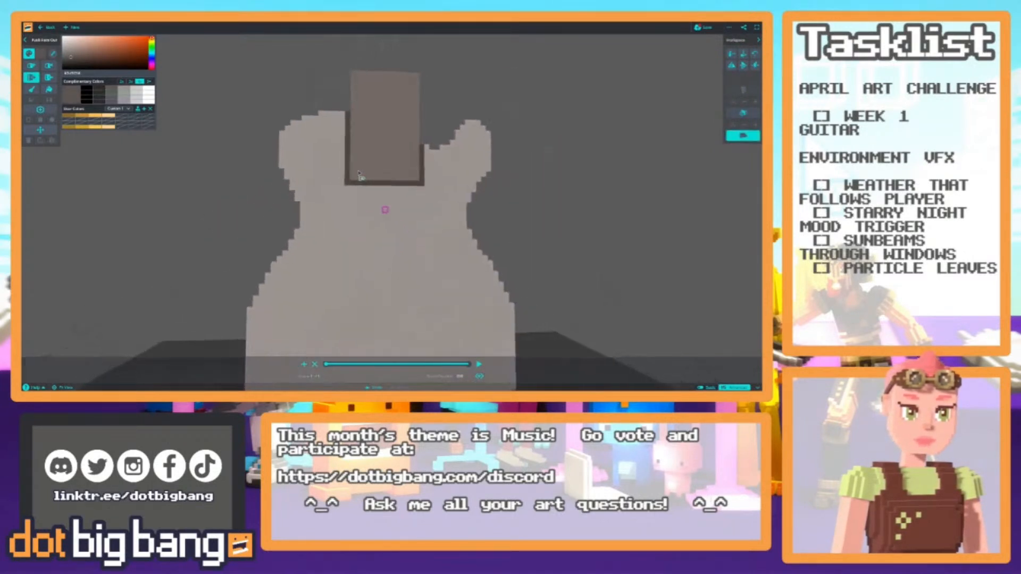
# Add six evenly spaced vertical voxel strips in the light body color on the lower part of the neck block's face.
pyautogui.scroll(-5, 335, 226)
pyautogui.scroll(2, 333, 225)
pyautogui.scroll(-6, 325, 218)
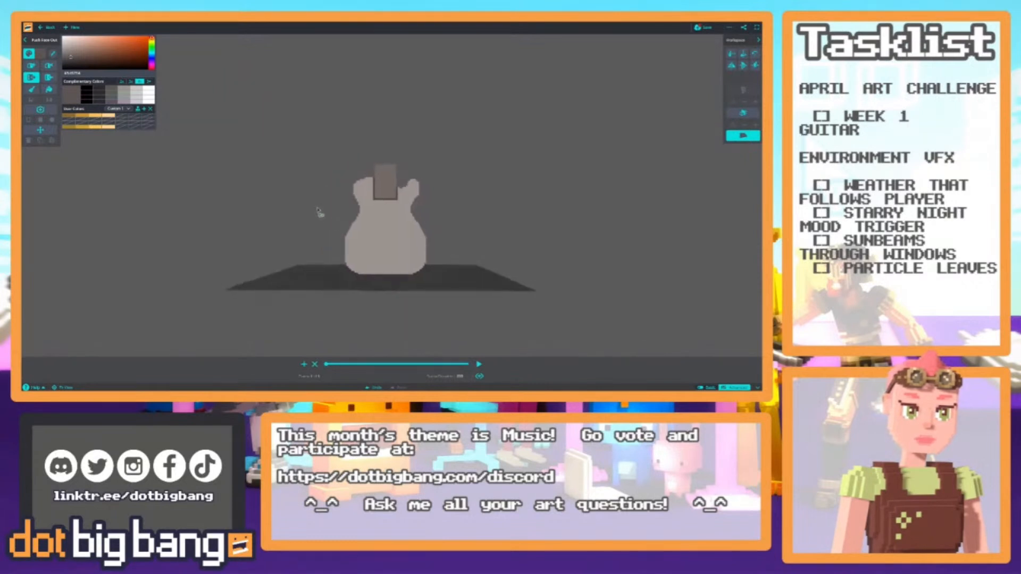
pyautogui.scroll(5, 317, 209)
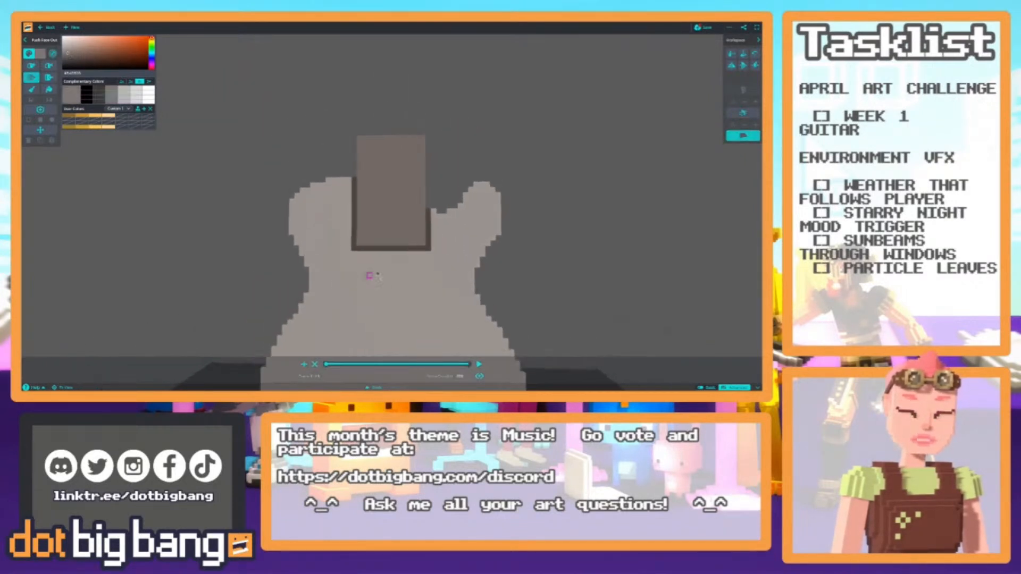
pyautogui.scroll(2, 393, 260)
pyautogui.moveTo(409, 248); pyautogui.dragTo(393, 304, button='middle')
pyautogui.press('1')
pyautogui.moveTo(415, 324)
pyautogui.mouseDown()
pyautogui.moveTo(416, 262)
pyautogui.moveTo(390, 313)
pyautogui.moveTo(394, 269)
pyautogui.moveTo(400, 313)
pyautogui.moveTo(394, 269)
pyautogui.mouseUp()
pyautogui.hotkey('ctrl', 'z')
pyautogui.moveTo(382, 323)
pyautogui.mouseDown()
pyautogui.moveTo(382, 259)
pyautogui.moveTo(364, 290)
pyautogui.moveTo(364, 260)
pyautogui.mouseUp()
pyautogui.moveTo(348, 323); pyautogui.dragTo(348, 260)
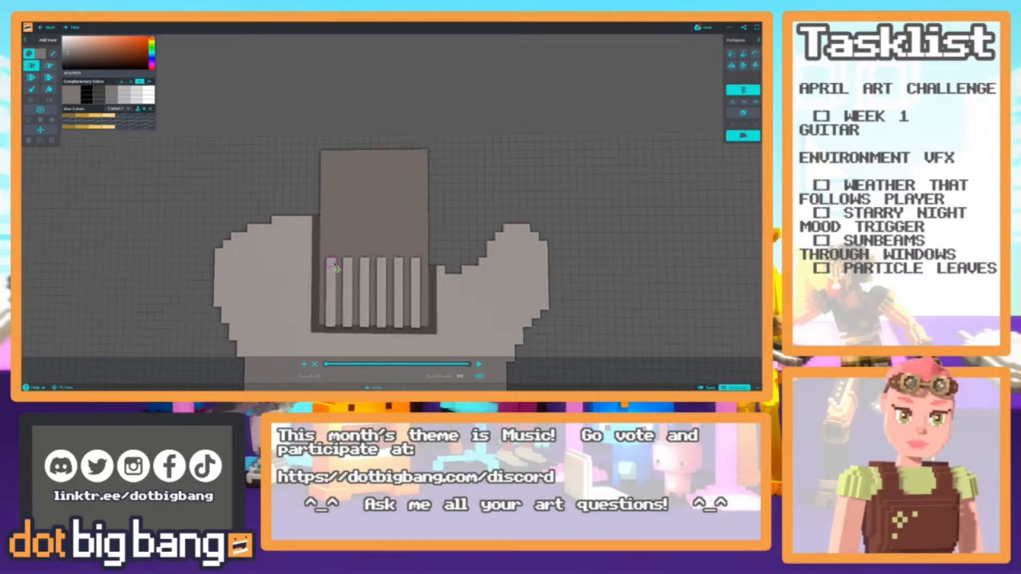
# Save the guitar model.
pyautogui.scroll(-5, 334, 262)
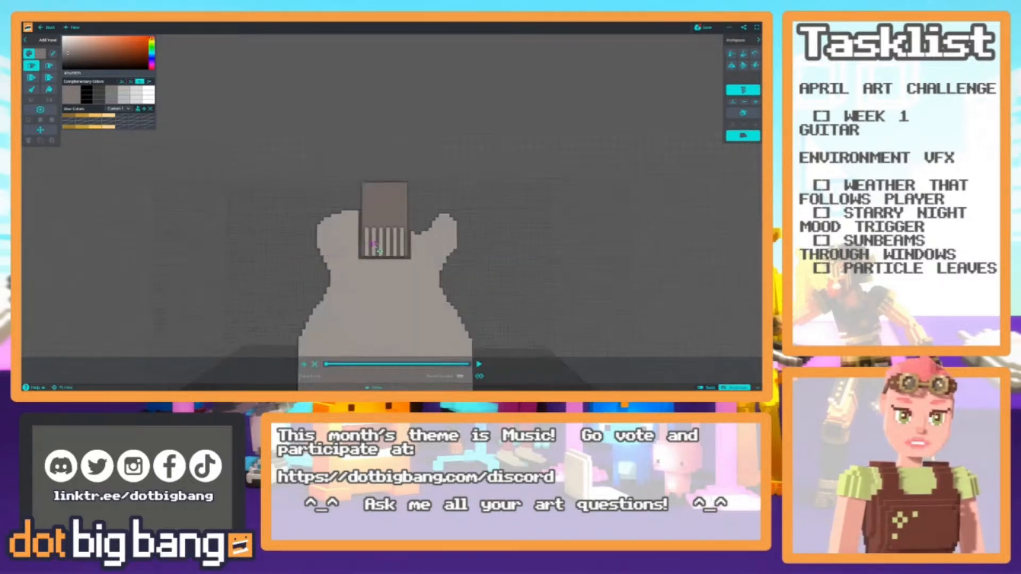
pyautogui.scroll(-3, 393, 248)
pyautogui.moveTo(343, 289); pyautogui.dragTo(339, 229, button='right')
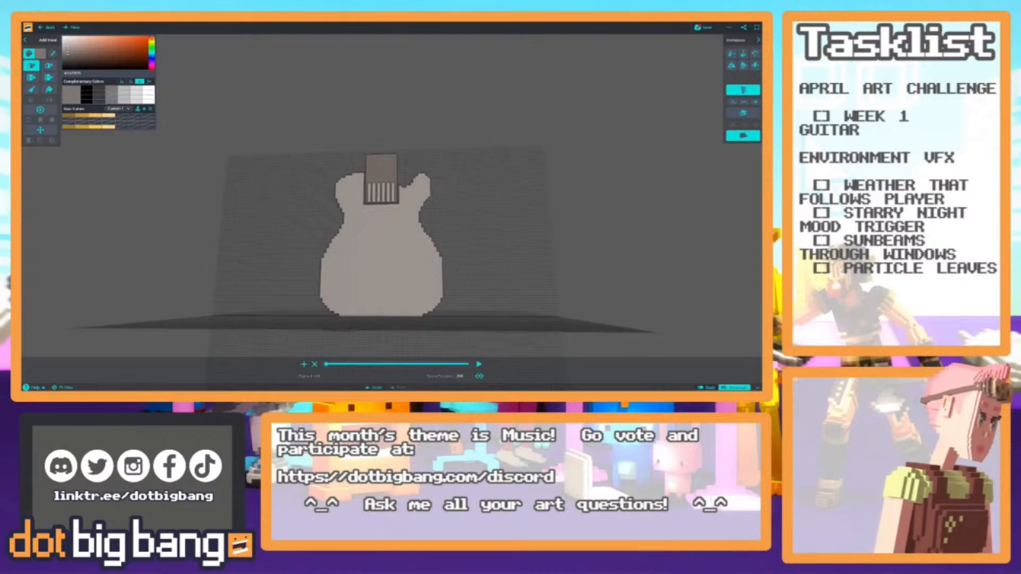
pyautogui.moveTo(298, 237); pyautogui.dragTo(319, 246, button='right')
pyautogui.scroll(-3, 319, 245)
pyautogui.scroll(3, 324, 247)
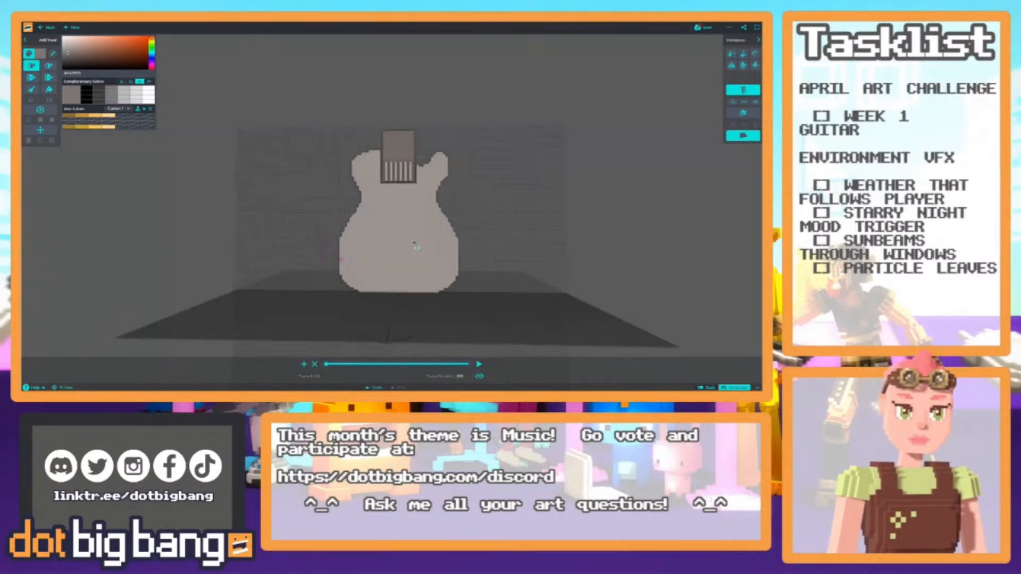
pyautogui.click(698, 28)
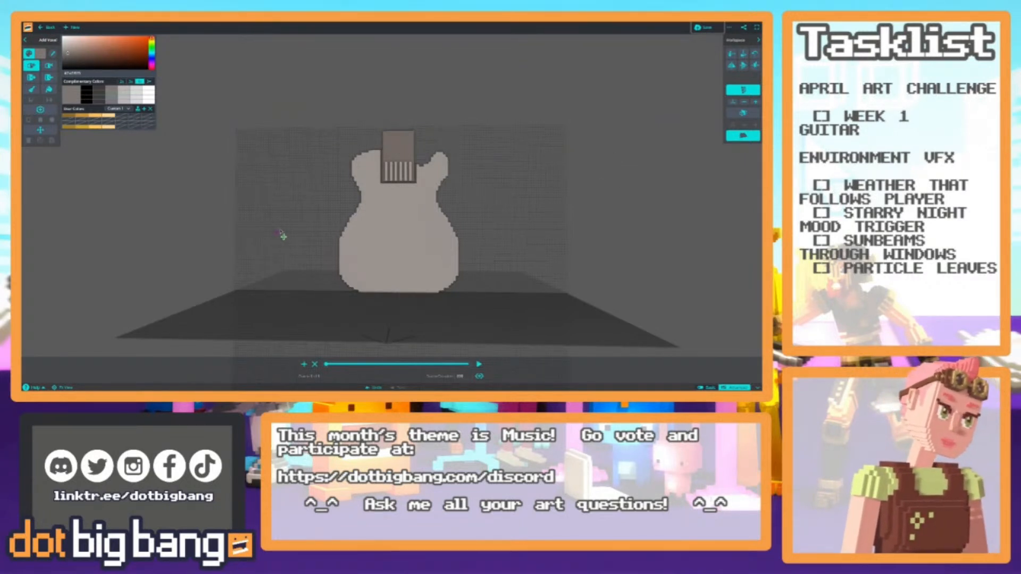
# Show the mirror plane to examine the body's symmetry around its centre, and hide it again.
pyautogui.moveTo(282, 237); pyautogui.dragTo(278, 215, button='right')
pyautogui.scroll(3, 298, 243)
pyautogui.moveTo(298, 244); pyautogui.dragTo(318, 235, button='middle')
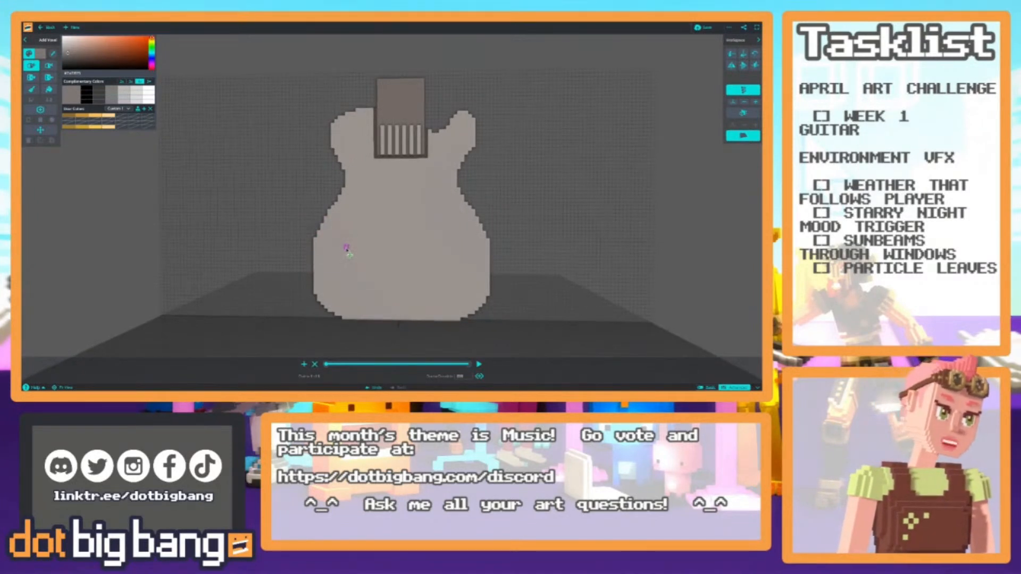
pyautogui.scroll(-5, 338, 242)
pyautogui.scroll(3, 337, 249)
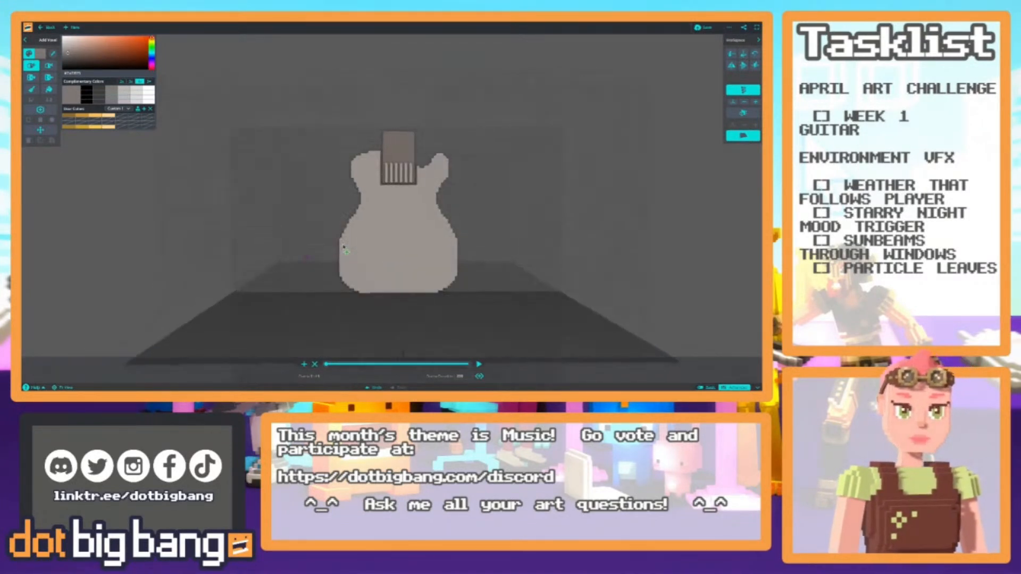
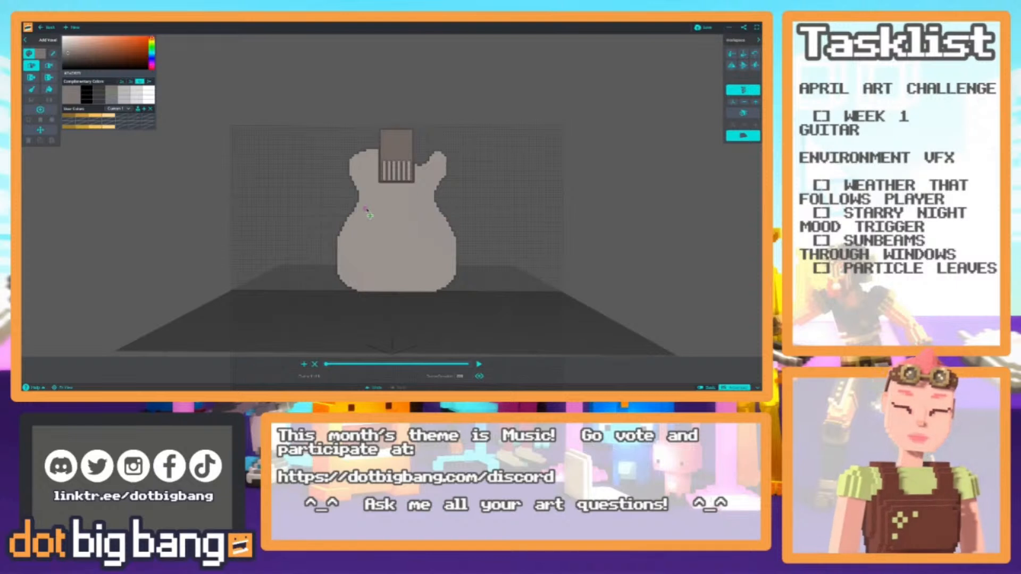
pyautogui.moveTo(317, 241); pyautogui.dragTo(294, 257, button='right')
pyautogui.scroll(5, 296, 263)
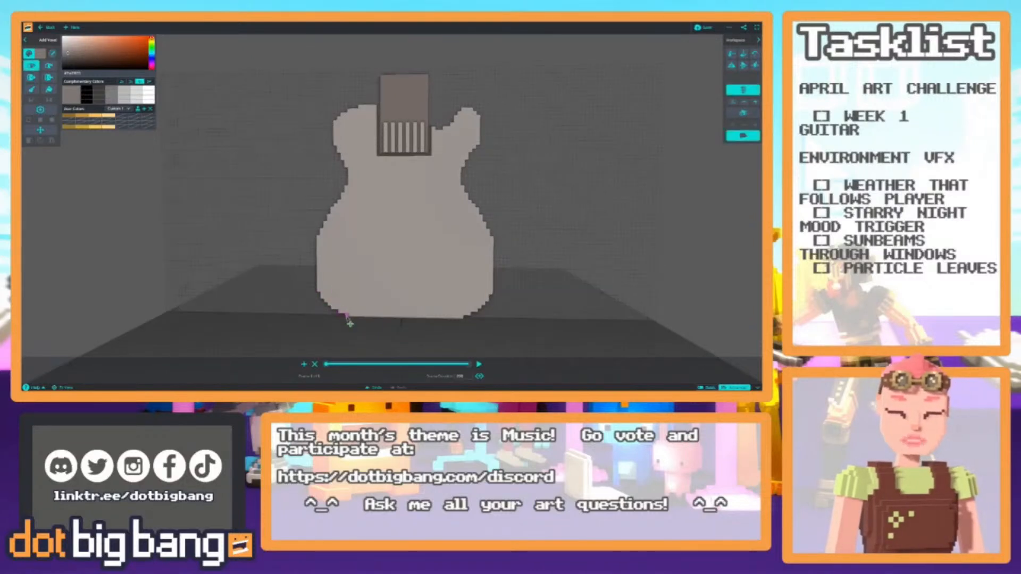
pyautogui.click(744, 113)
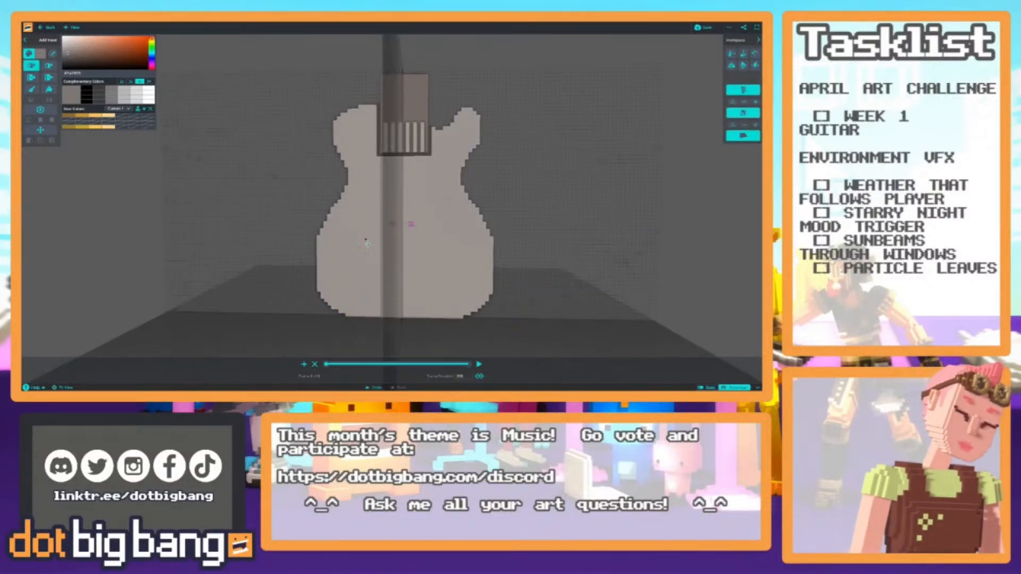
pyautogui.moveTo(302, 258); pyautogui.dragTo(325, 225, button='right')
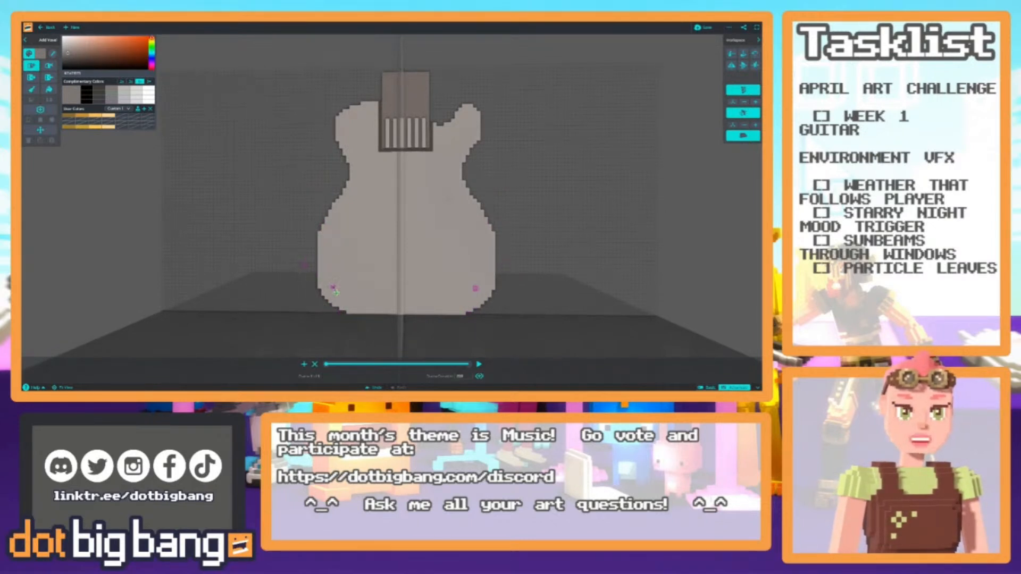
pyautogui.moveTo(302, 255); pyautogui.dragTo(310, 237, button='right')
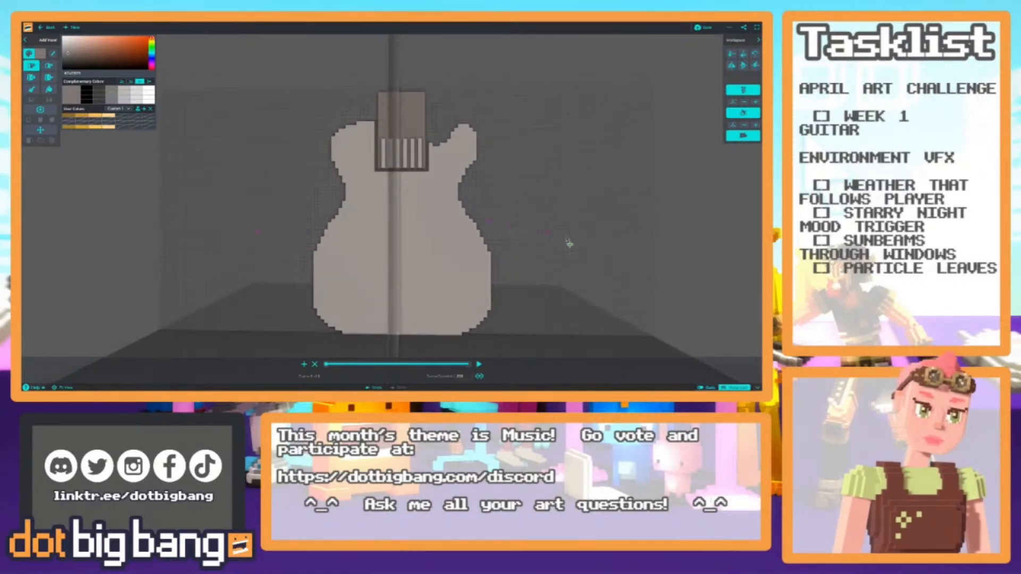
pyautogui.moveTo(328, 276); pyautogui.dragTo(324, 249, button='middle')
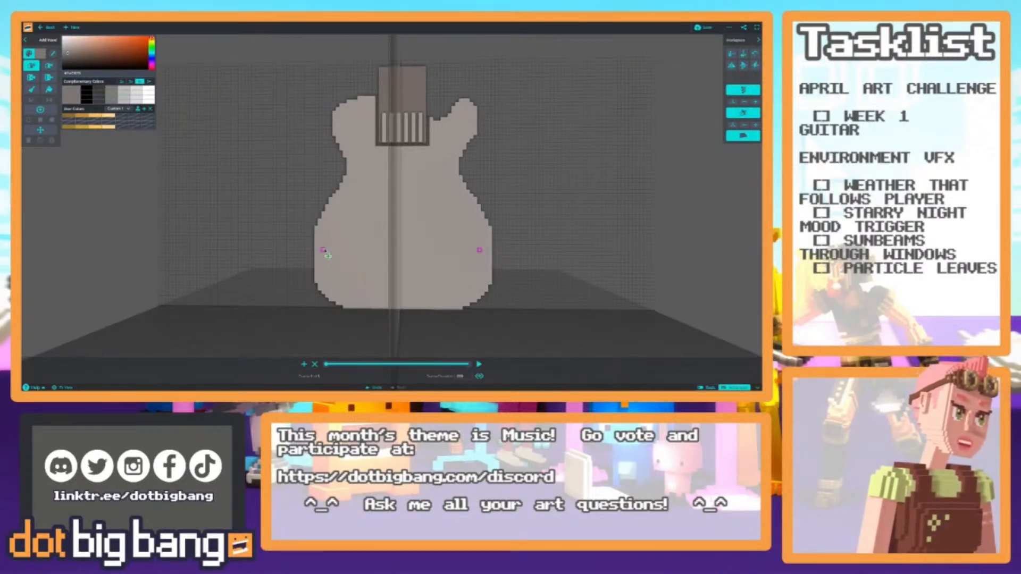
pyautogui.moveTo(300, 264); pyautogui.dragTo(298, 295, button='middle')
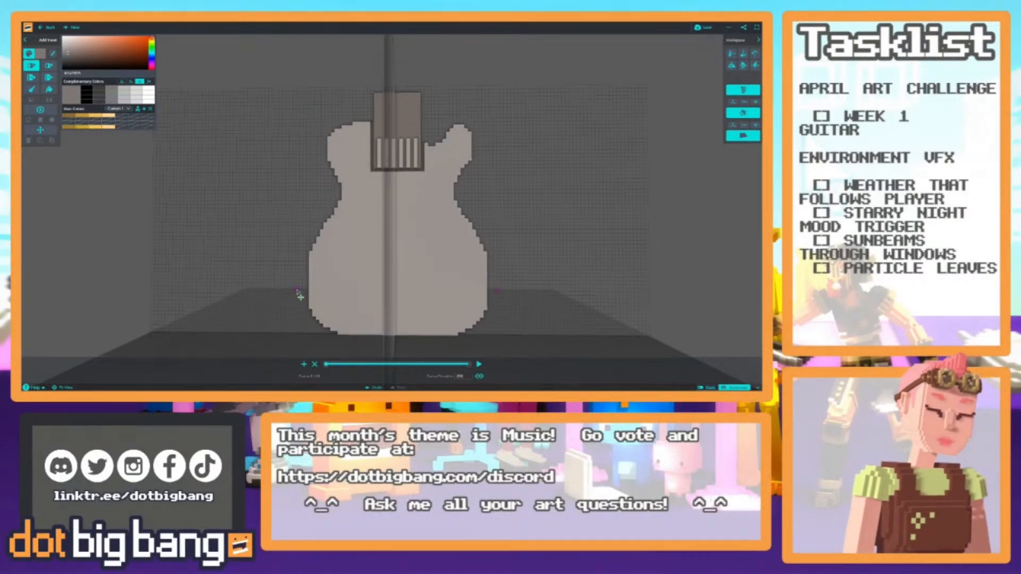
pyautogui.moveTo(304, 262); pyautogui.dragTo(315, 284, button='middle')
pyautogui.press('alt')
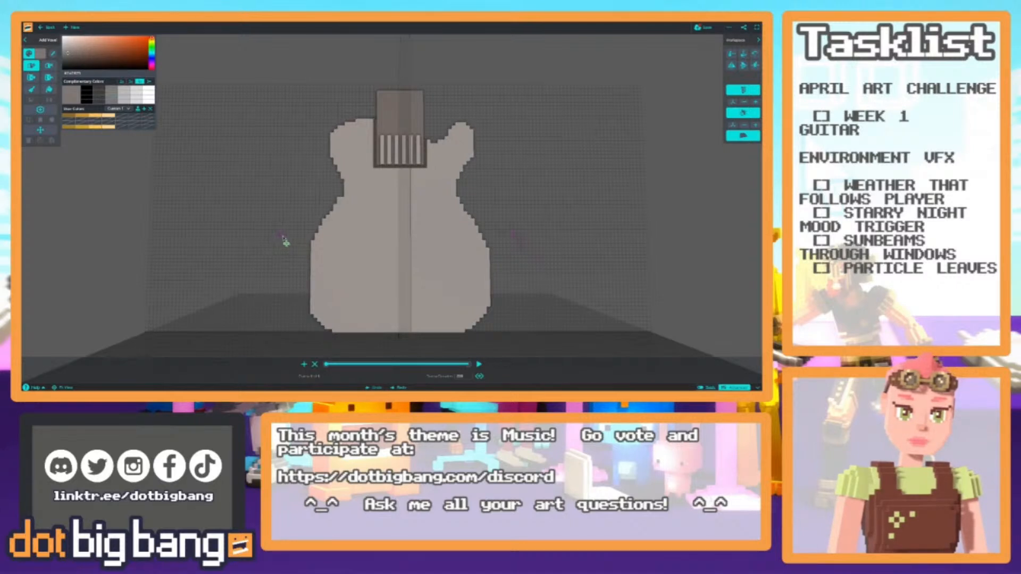
pyautogui.moveTo(291, 241); pyautogui.dragTo(283, 253, button='middle')
pyautogui.moveTo(283, 252); pyautogui.dragTo(282, 248, button='right')
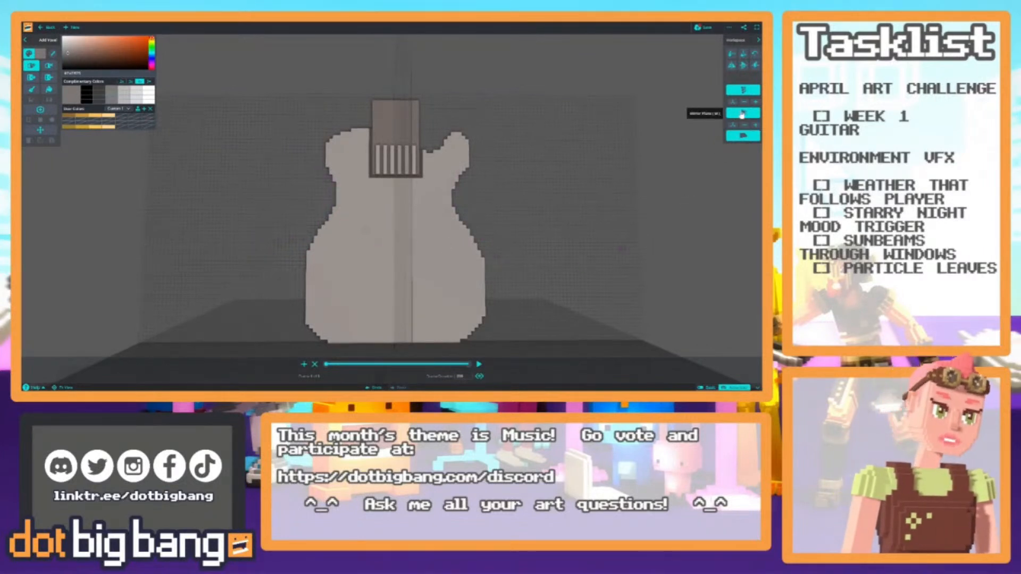
pyautogui.click(743, 113)
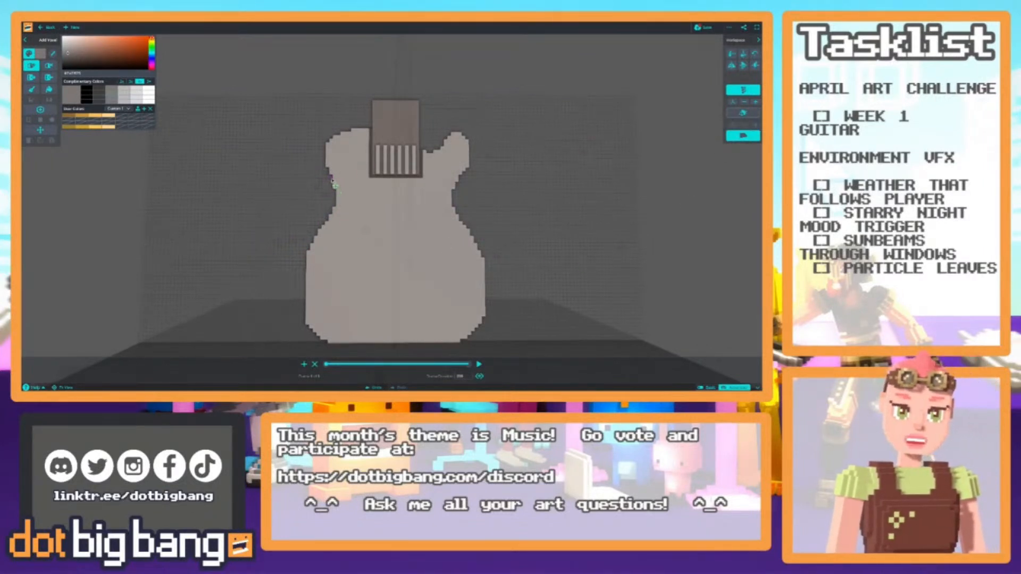
# Add light voxels along the outer edge of the body's upper-left shoulder to widen it, and switch to removing voxels.
pyautogui.moveTo(323, 148); pyautogui.dragTo(335, 136)
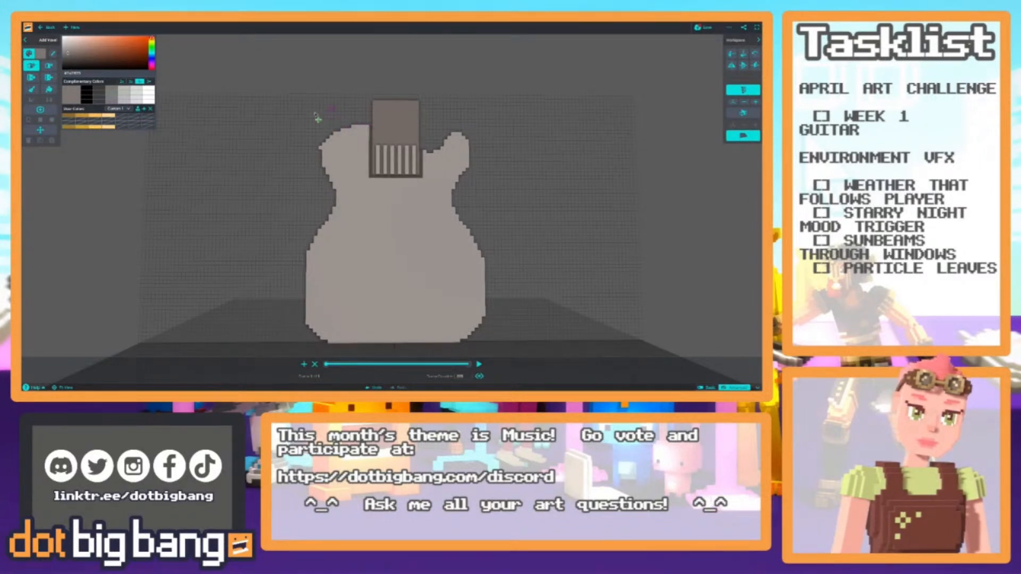
pyautogui.press('r')
pyautogui.scroll(-3, 309, 198)
pyautogui.moveTo(309, 222); pyautogui.dragTo(306, 271, button='right')
pyautogui.scroll(-3, 295, 228)
pyautogui.scroll(3, 291, 227)
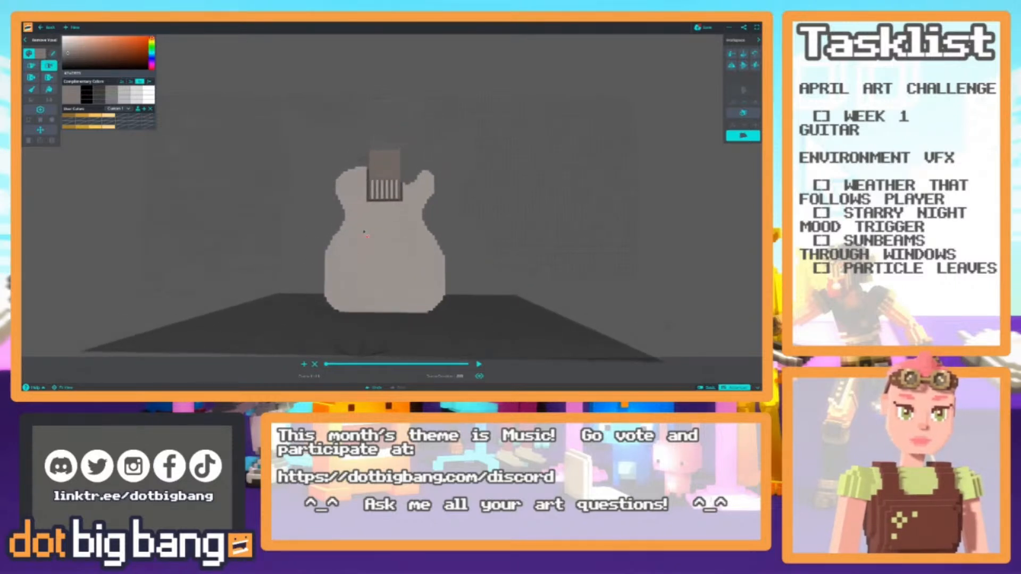
pyautogui.scroll(-5, 329, 229)
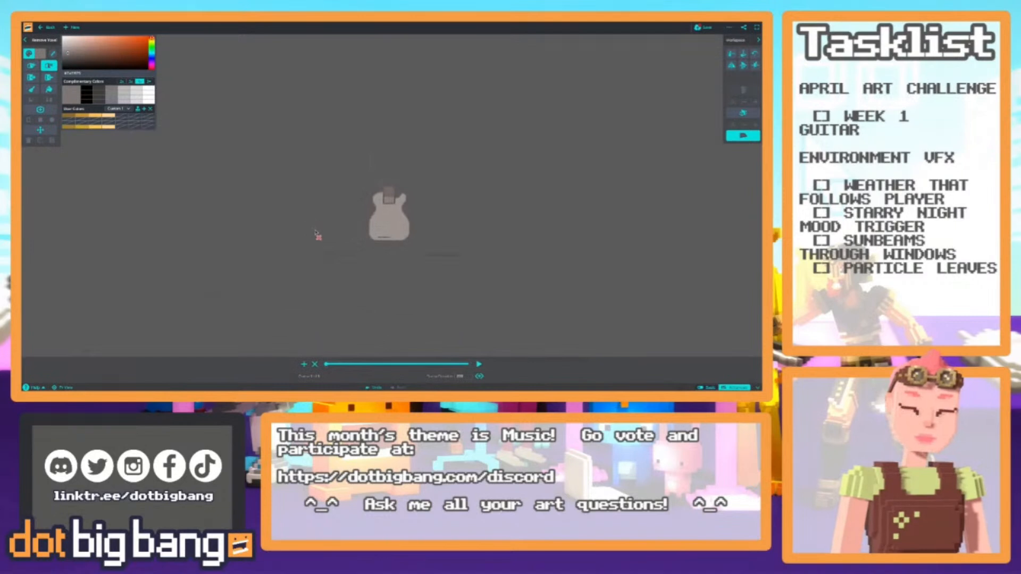
pyautogui.scroll(5, 319, 236)
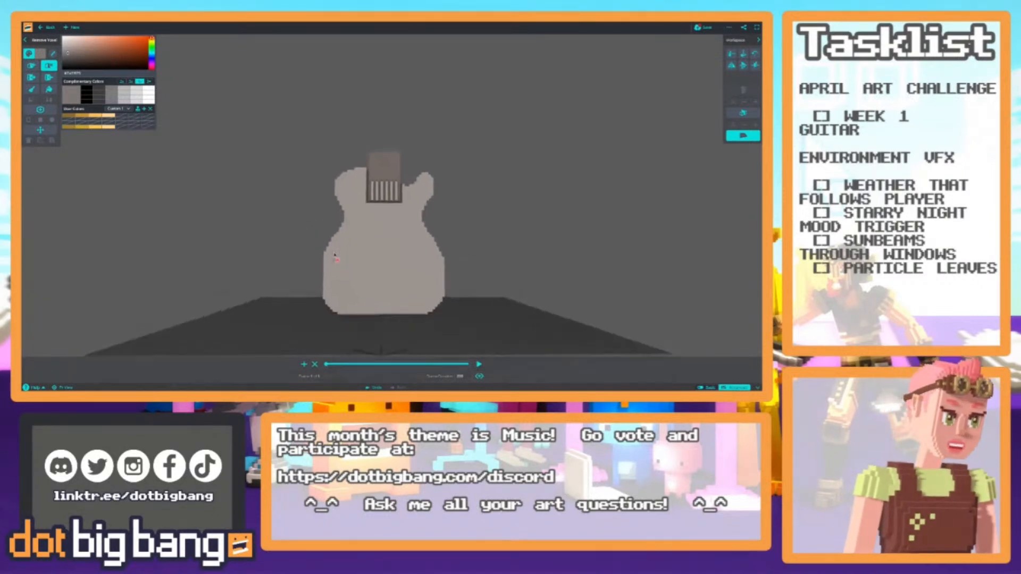
# Sample the dark outline color and extend the outline up both sides of the neck block with added voxels.
pyautogui.scroll(3, 336, 259)
pyautogui.moveTo(374, 234); pyautogui.dragTo(372, 258, button='middle')
pyautogui.press('a')
pyautogui.press('i')
pyautogui.click(385, 233)
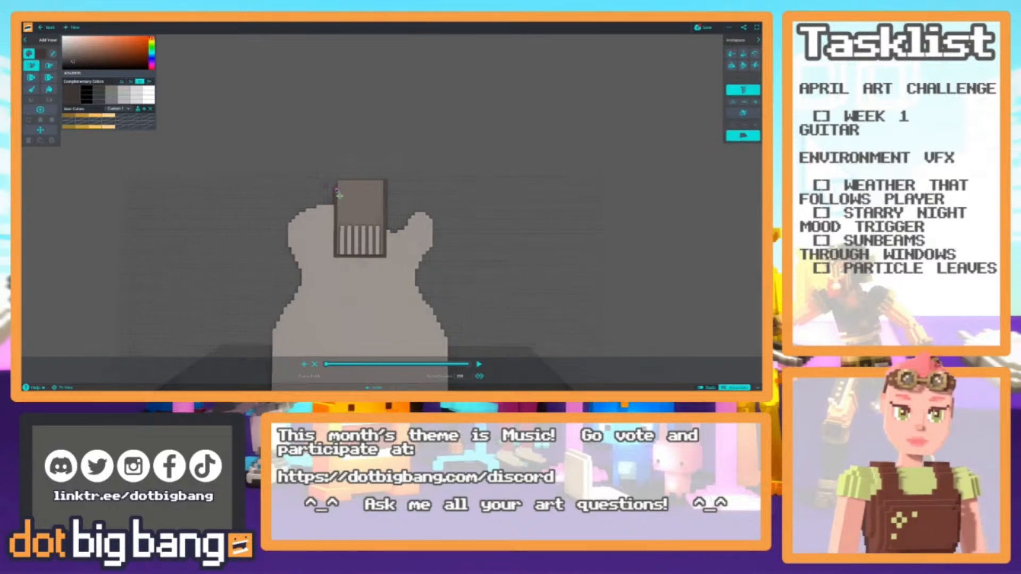
pyautogui.scroll(-5, 337, 191)
pyautogui.scroll(2, 298, 200)
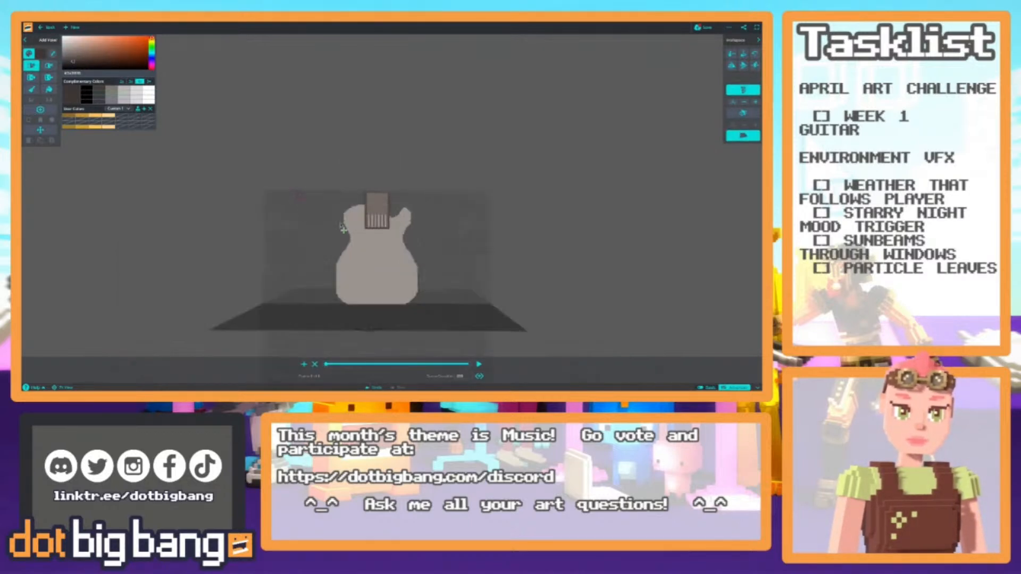
# Add light voxels down the outer edge of the right cutaway horn to widen it.
pyautogui.scroll(3, 328, 220)
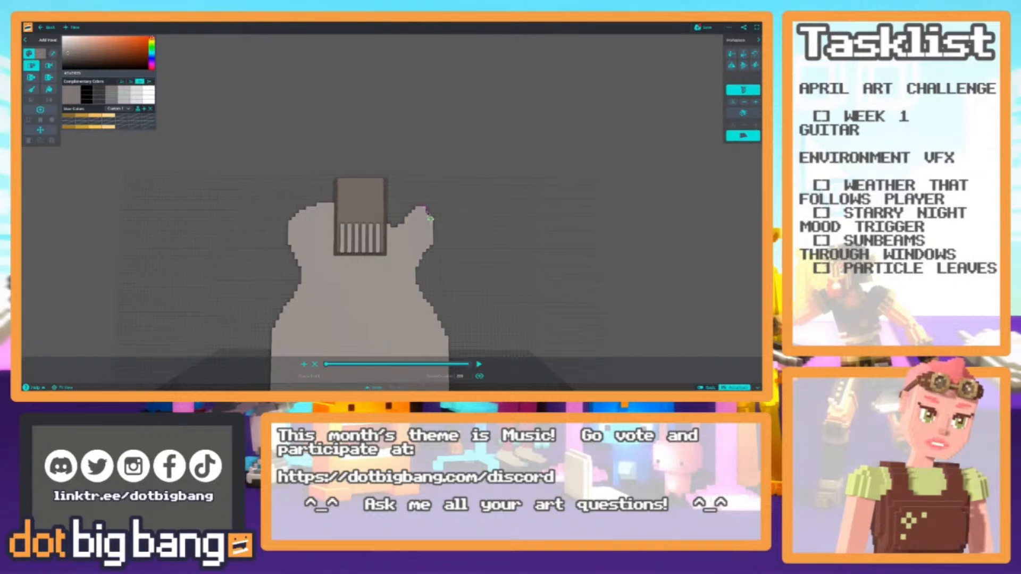
pyautogui.moveTo(433, 220); pyautogui.dragTo(434, 246)
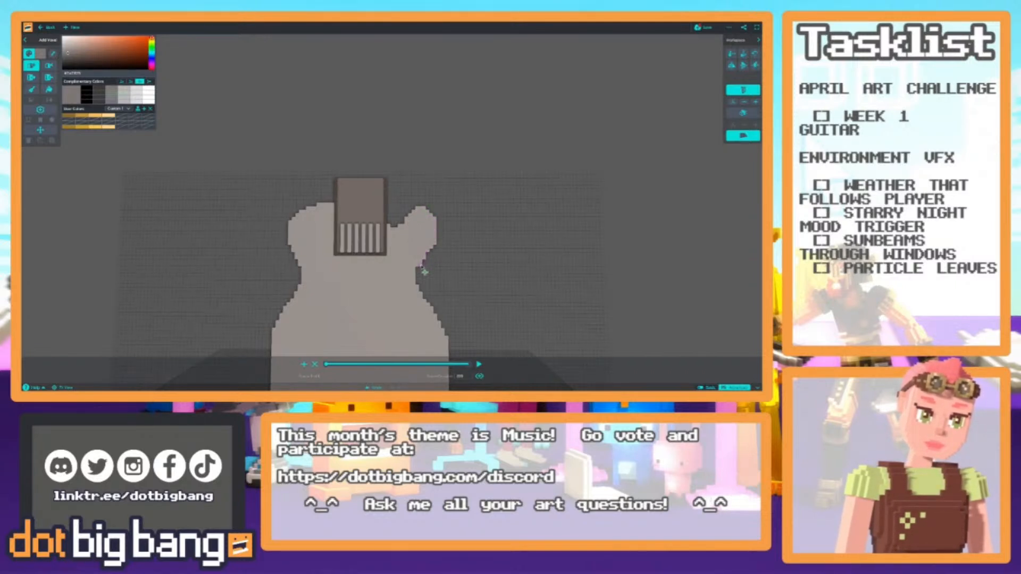
pyautogui.moveTo(417, 283); pyautogui.dragTo(408, 230, button='middle')
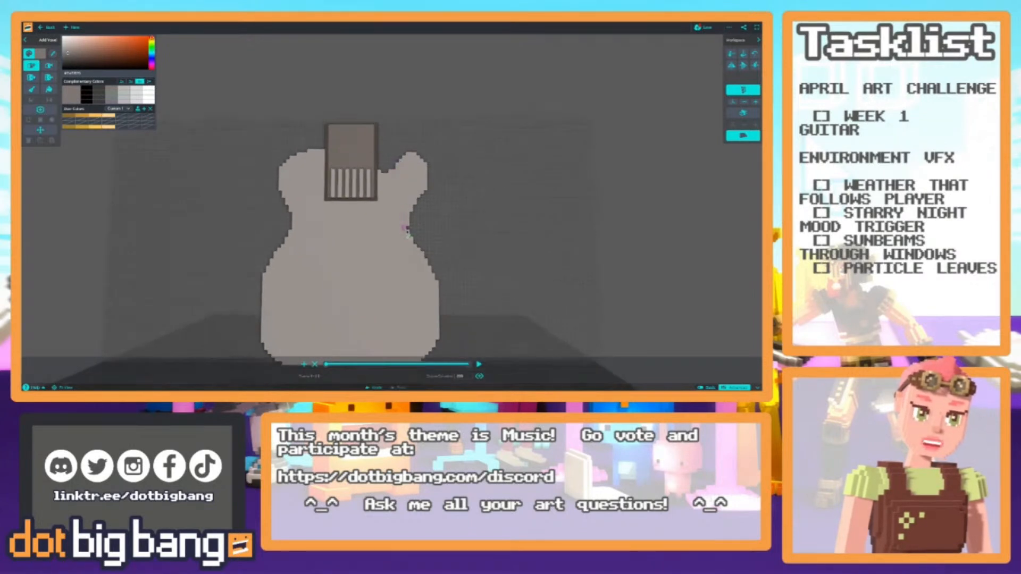
pyautogui.moveTo(398, 276); pyautogui.dragTo(396, 263, button='middle')
pyautogui.moveTo(412, 228); pyautogui.dragTo(409, 203, button='middle')
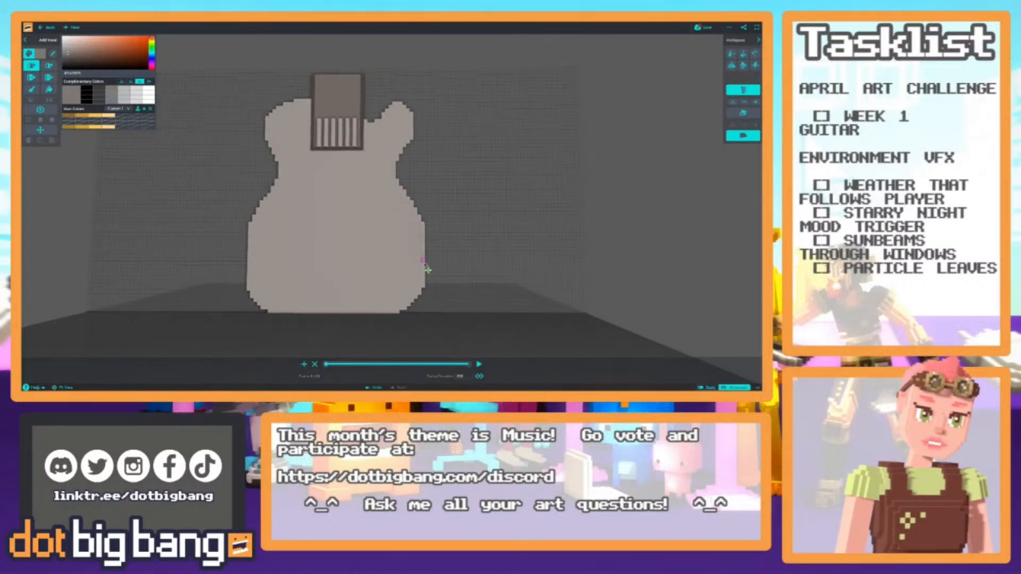
pyautogui.scroll(-3, 409, 272)
pyautogui.scroll(-2, 257, 228)
pyautogui.scroll(4, 405, 237)
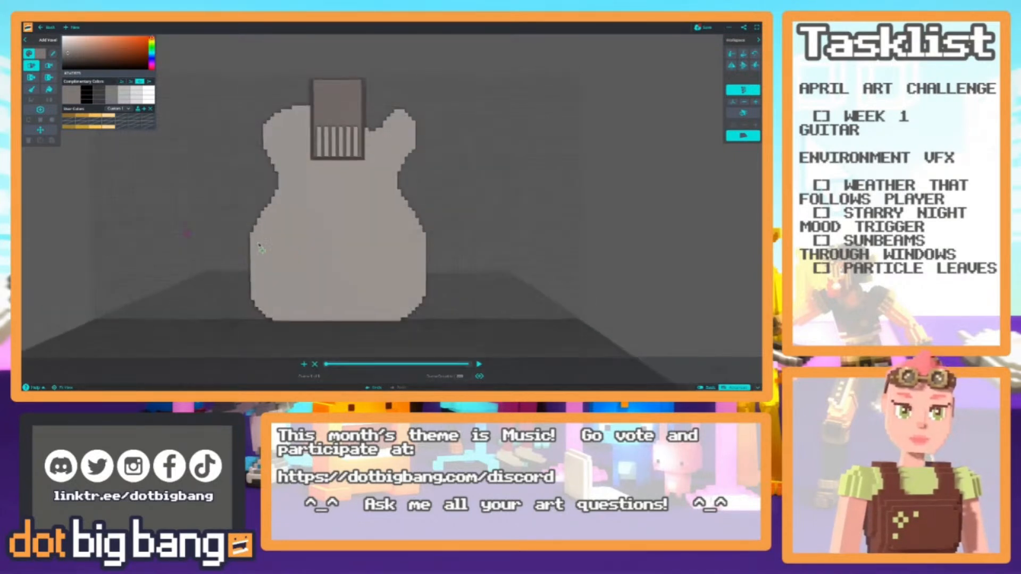
# Turn on mirroring and shift the mirror plane sideways to line up with the guitar body's centre.
pyautogui.scroll(-3, 214, 230)
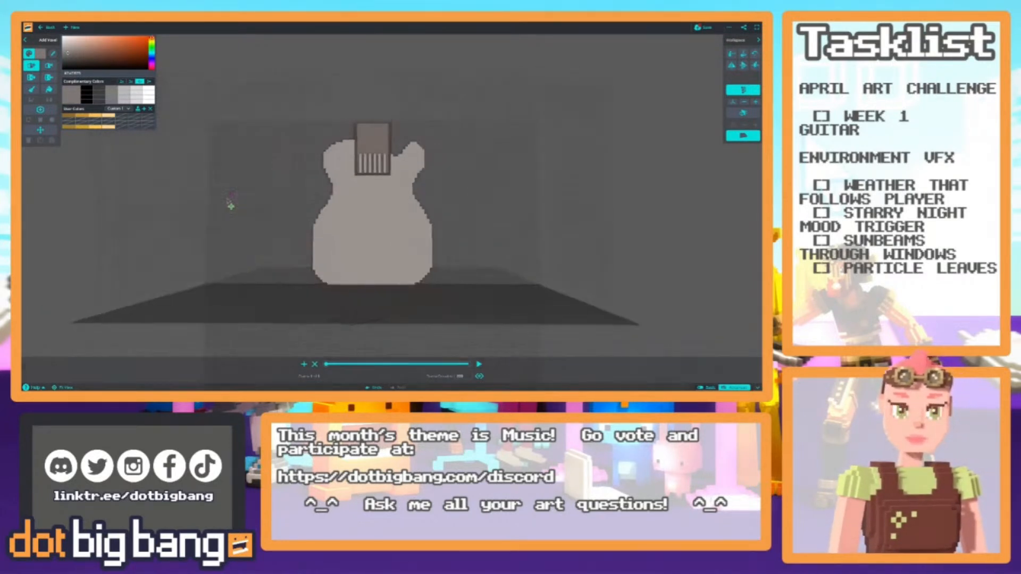
pyautogui.moveTo(244, 233)
pyautogui.mouseDown(button='middle')
pyautogui.moveTo(251, 251)
pyautogui.moveTo(237, 230)
pyautogui.mouseUp(button='middle')
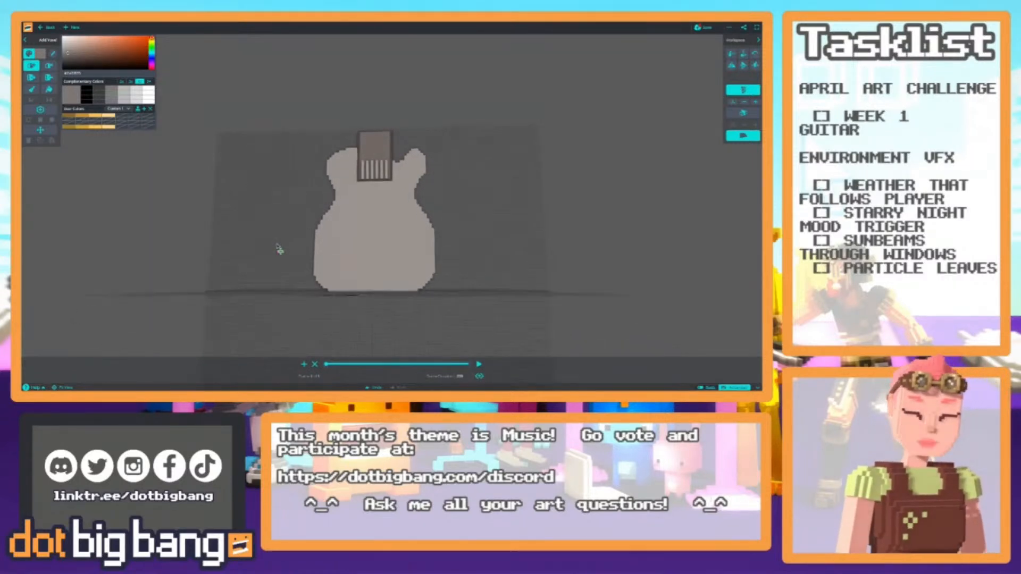
pyautogui.scroll(4, 282, 250)
pyautogui.moveTo(278, 241); pyautogui.dragTo(303, 217, button='middle')
pyautogui.click(743, 114)
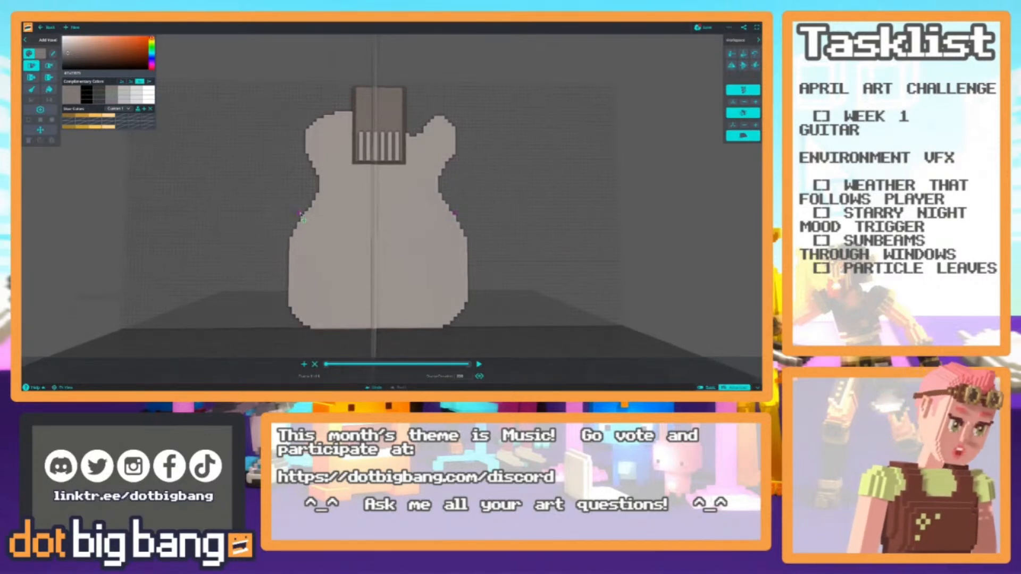
pyautogui.moveTo(302, 218); pyautogui.dragTo(332, 237, button='middle')
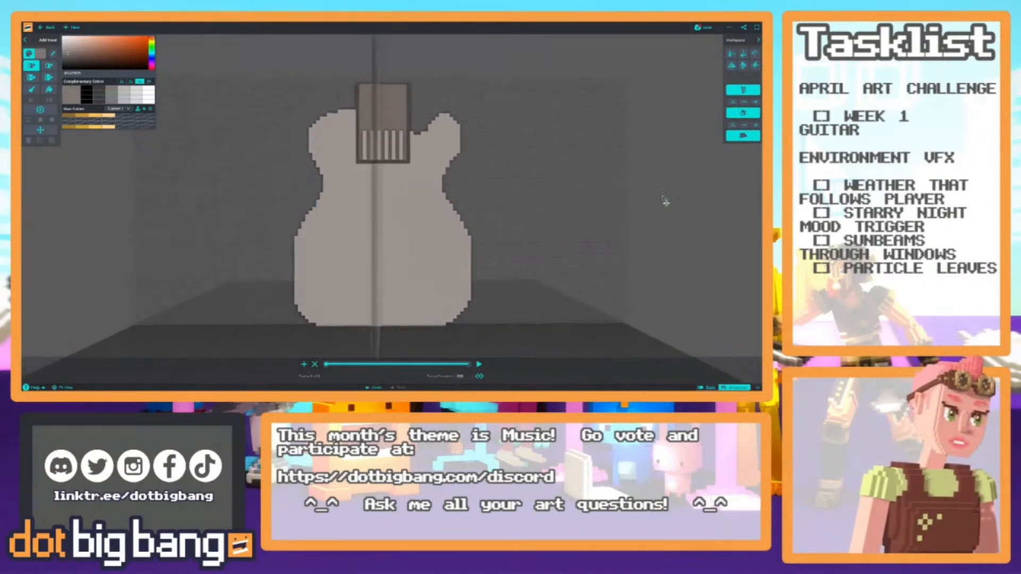
pyautogui.moveTo(668, 181); pyautogui.dragTo(692, 181, button='middle')
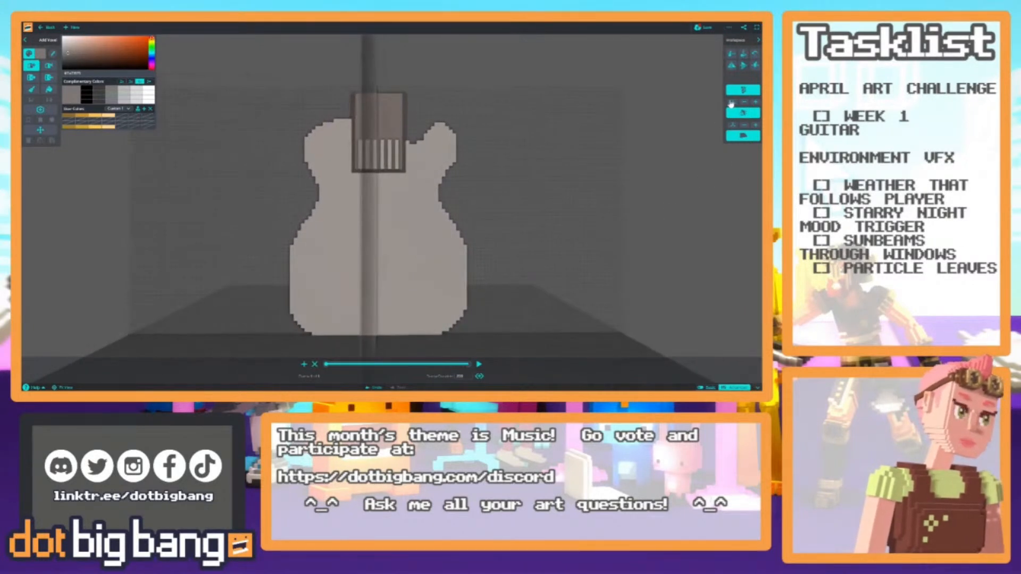
pyautogui.click(744, 127)
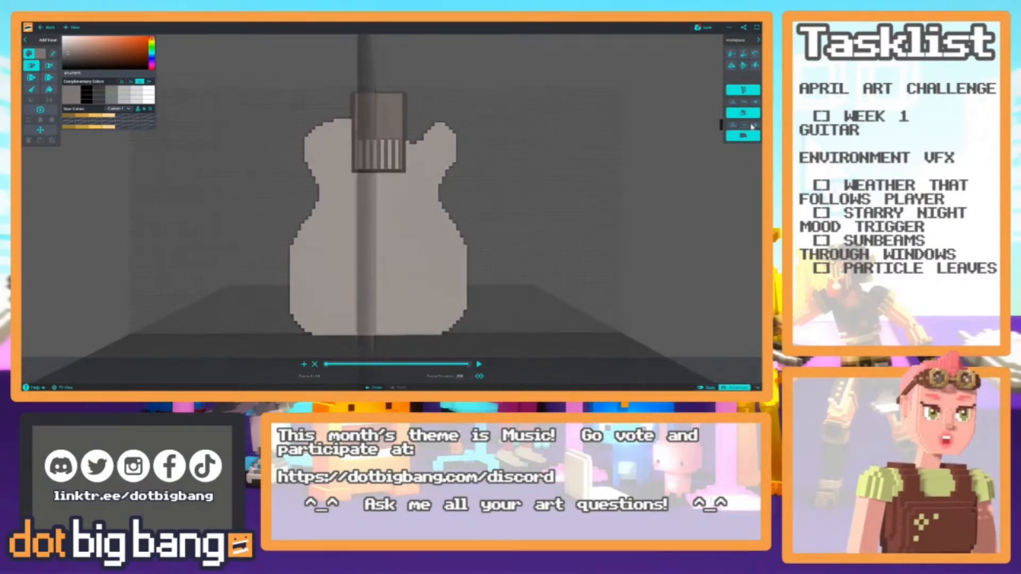
pyautogui.click(755, 125)
pyautogui.click(756, 125)
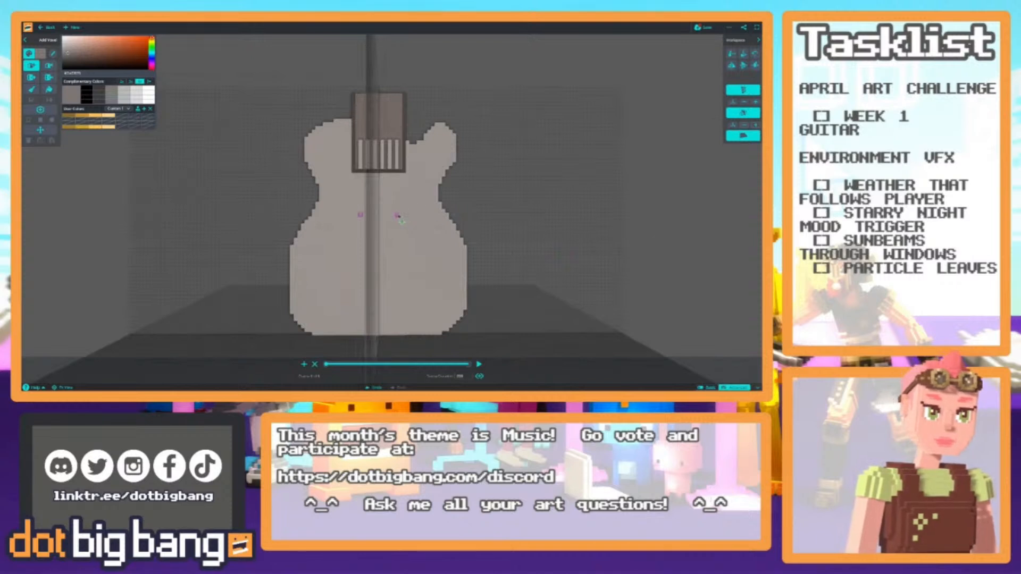
# Remove voxels symmetrically along both upper edges of the body's lower bout to smooth the curve below the waist.
pyautogui.press('r')
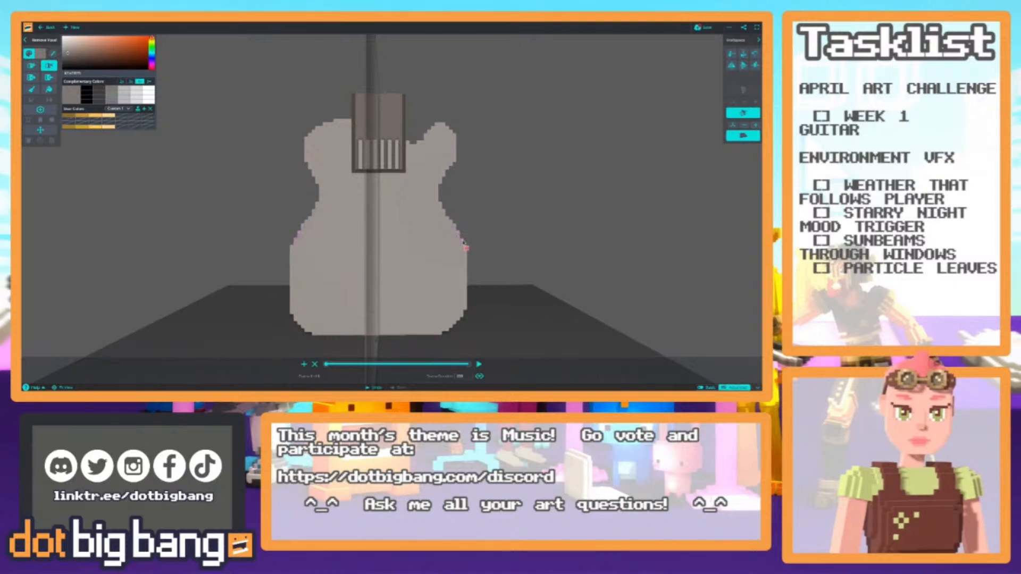
pyautogui.moveTo(300, 250); pyautogui.dragTo(296, 197, button='right')
pyautogui.scroll(-3, 295, 196)
pyautogui.moveTo(295, 242); pyautogui.dragTo(299, 255, button='right')
pyautogui.scroll(3, 299, 247)
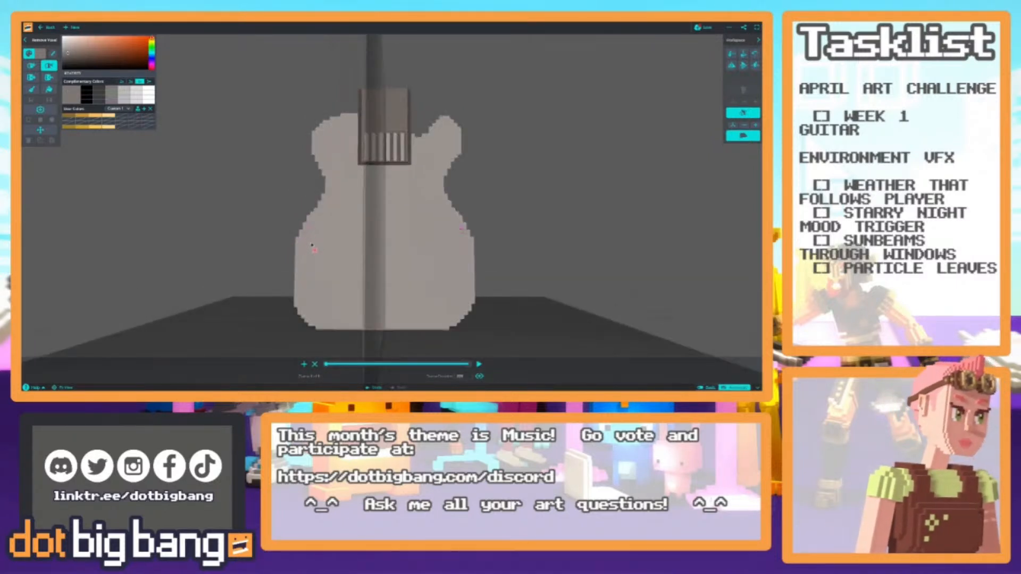
pyautogui.scroll(3, 287, 219)
pyautogui.moveTo(286, 217); pyautogui.dragTo(280, 252, button='right')
pyautogui.scroll(-3, 291, 251)
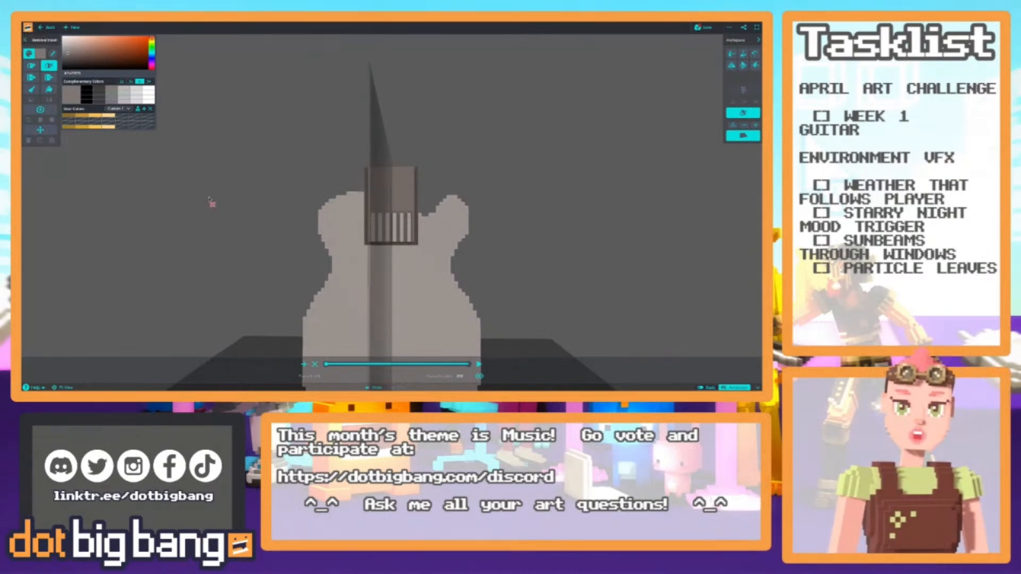
# Examine the guitar's overall silhouette and the inner edge of the right cutaway horn with voxel adding active.
pyautogui.moveTo(264, 256); pyautogui.dragTo(262, 243, button='middle')
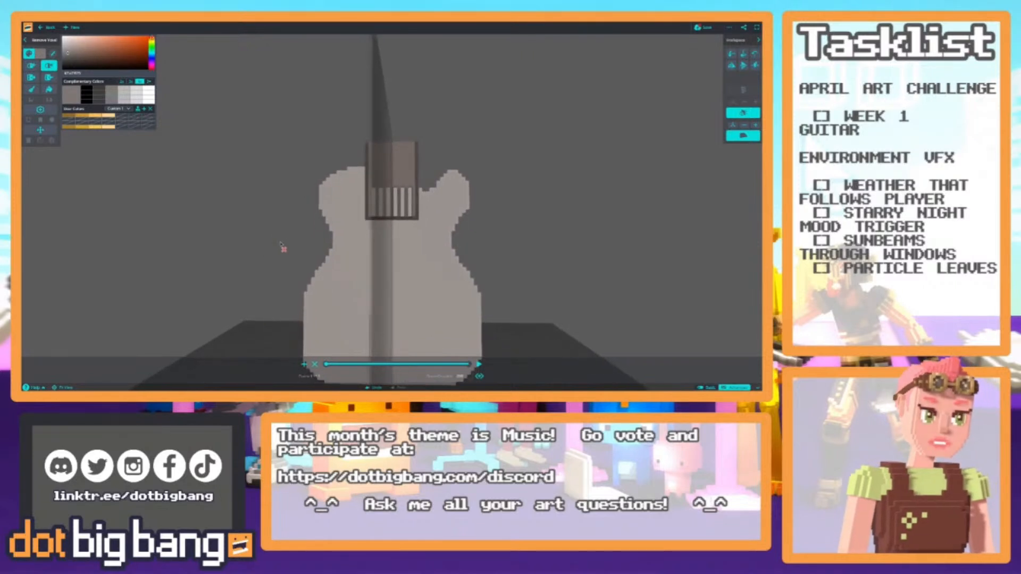
pyautogui.scroll(-3, 322, 257)
pyautogui.scroll(-3, 322, 256)
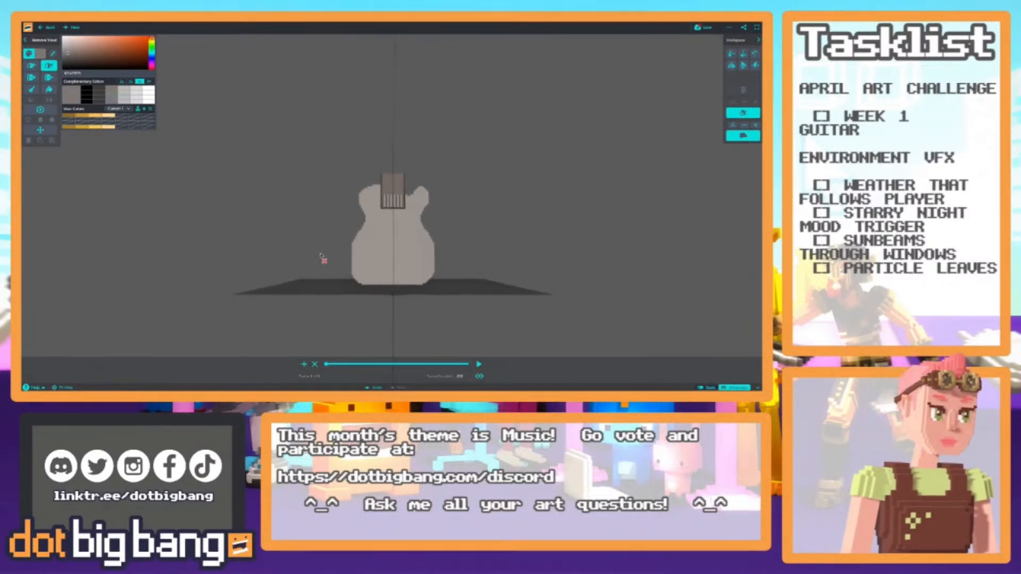
pyautogui.scroll(-3, 322, 268)
pyautogui.moveTo(320, 257); pyautogui.dragTo(342, 305, button='middle')
pyautogui.scroll(3, 320, 264)
pyautogui.scroll(8, 320, 265)
pyautogui.press('1')
pyautogui.press('a')
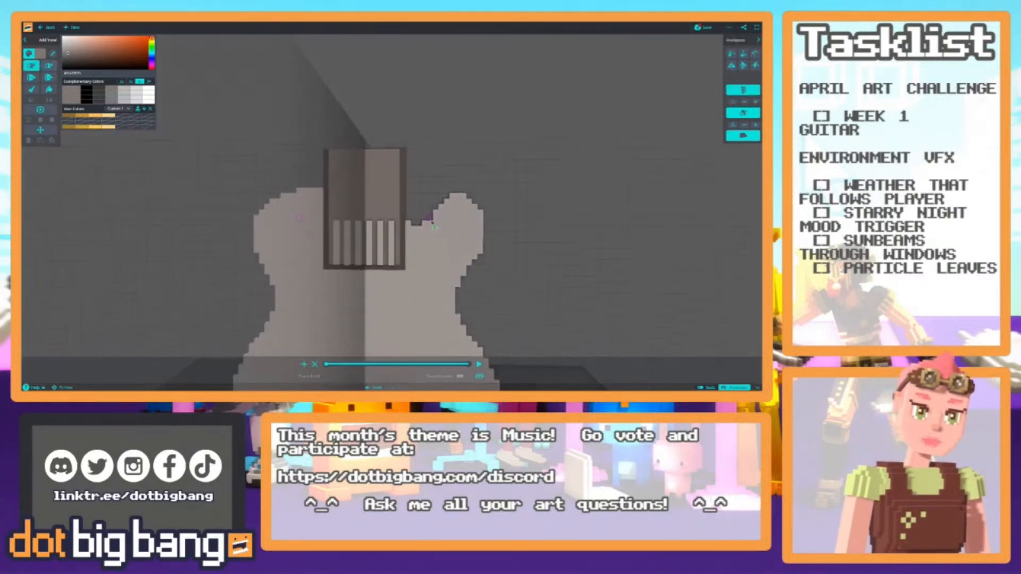
pyautogui.scroll(-5, 410, 266)
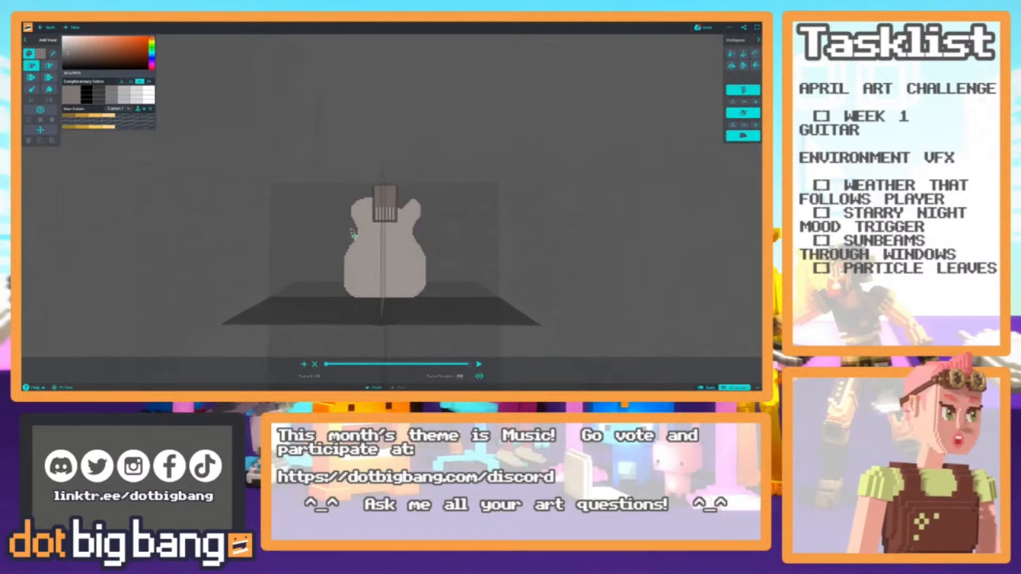
# Remove voxels along the inner edge of the right cutaway horn to deepen its curve toward the neck.
pyautogui.scroll(5, 353, 234)
pyautogui.press('r')
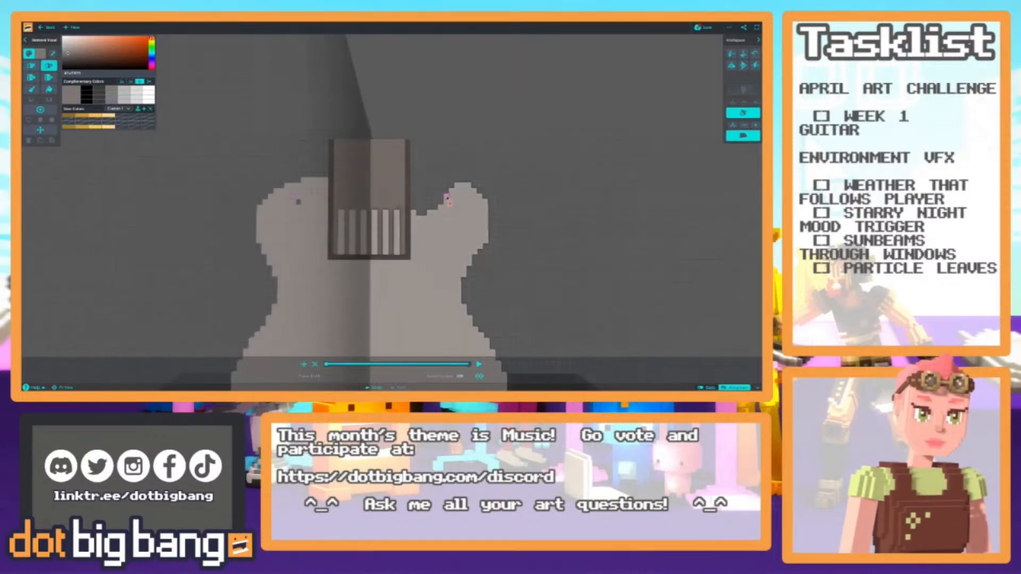
pyautogui.scroll(-8, 302, 233)
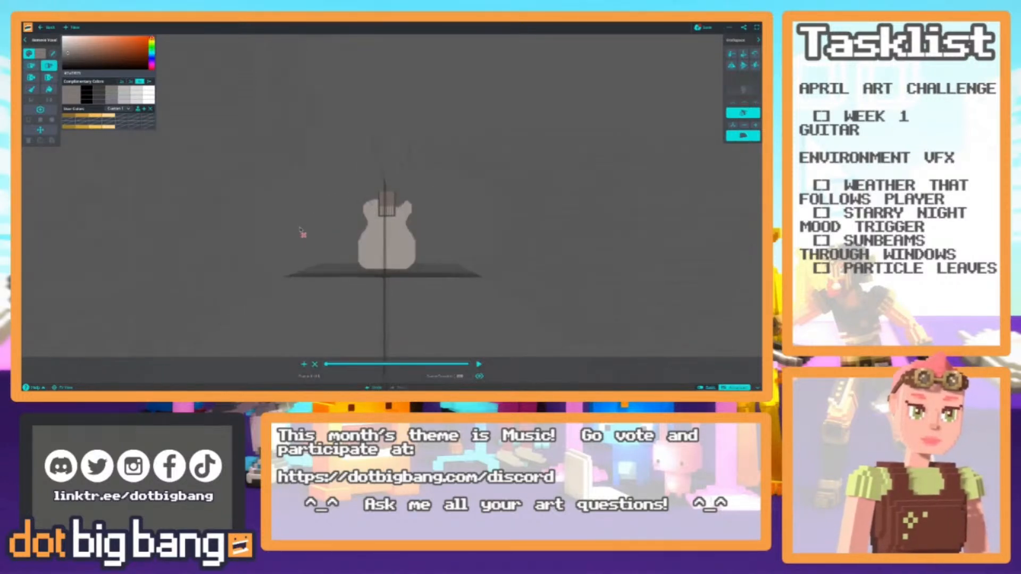
pyautogui.scroll(8, 303, 232)
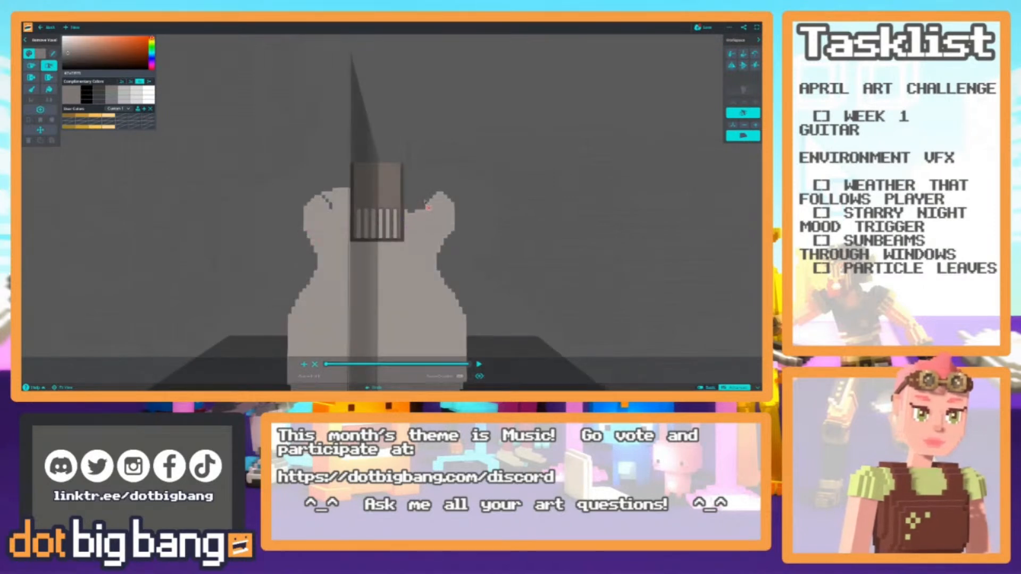
pyautogui.scroll(-8, 404, 210)
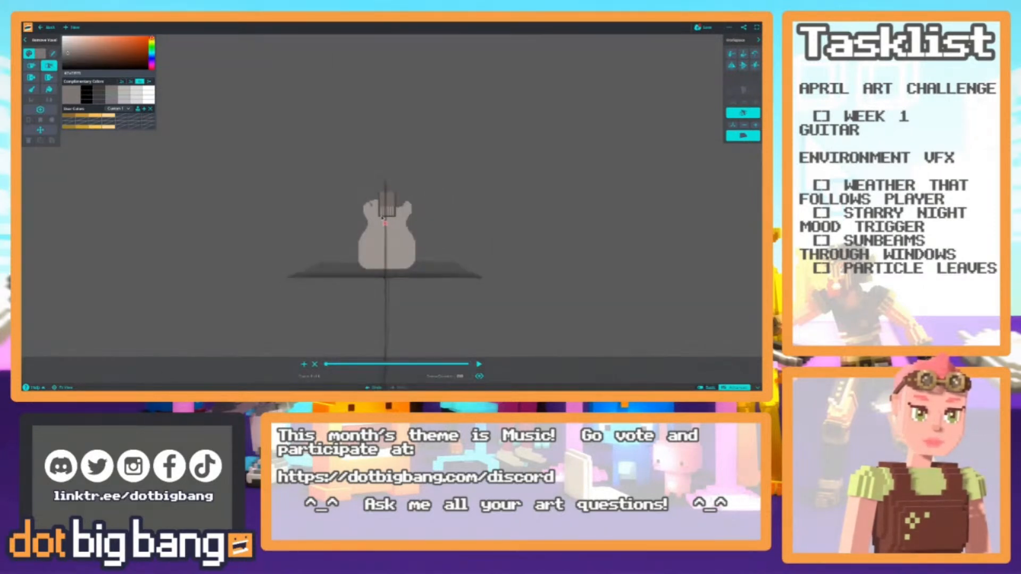
pyautogui.scroll(3, 382, 219)
pyautogui.scroll(-5, 410, 212)
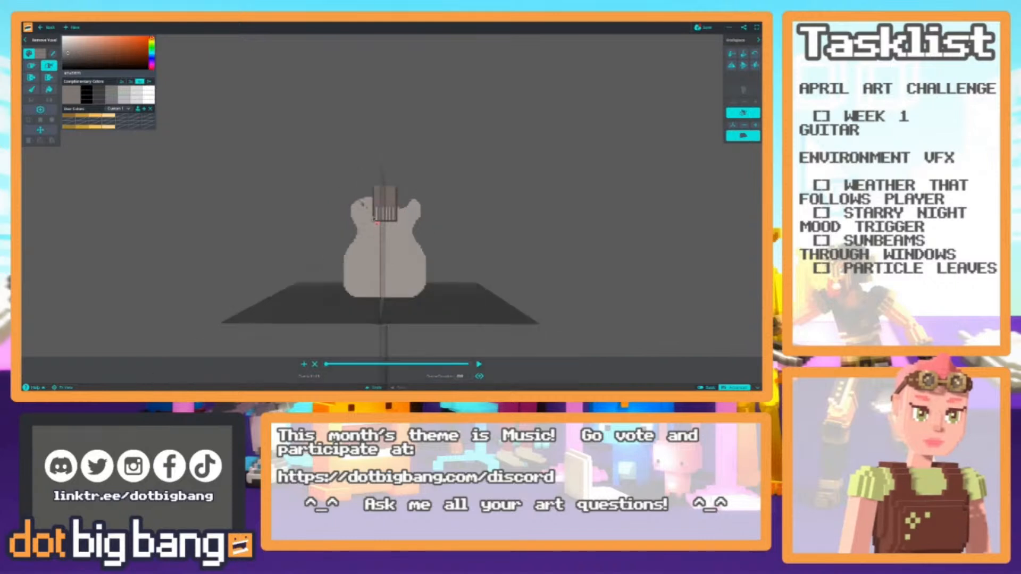
pyautogui.scroll(7, 312, 221)
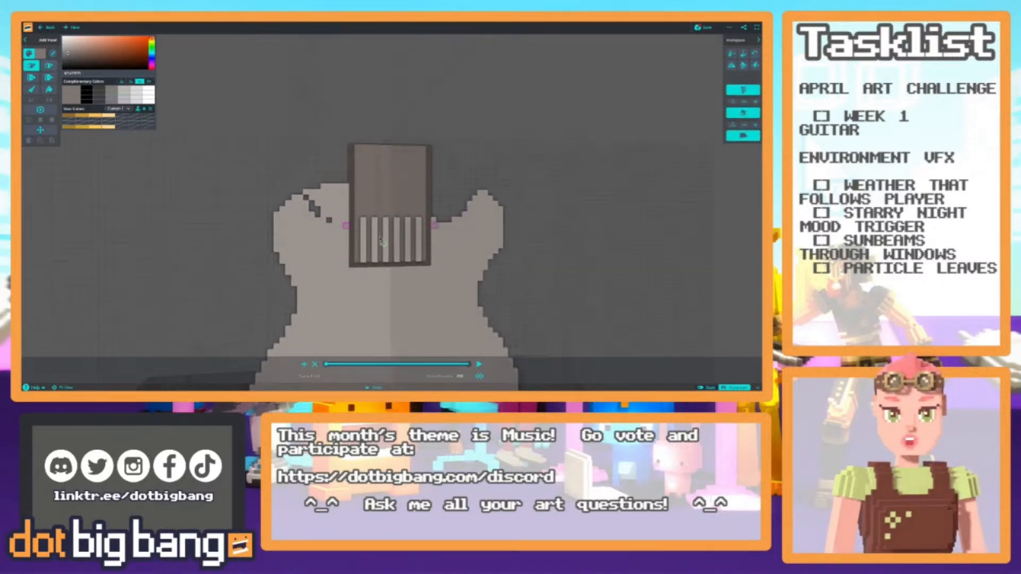
# Turn off mirroring and fill the unwanted mirrored gaps in the body's upper-left shoulder with light voxels.
pyautogui.click(741, 114)
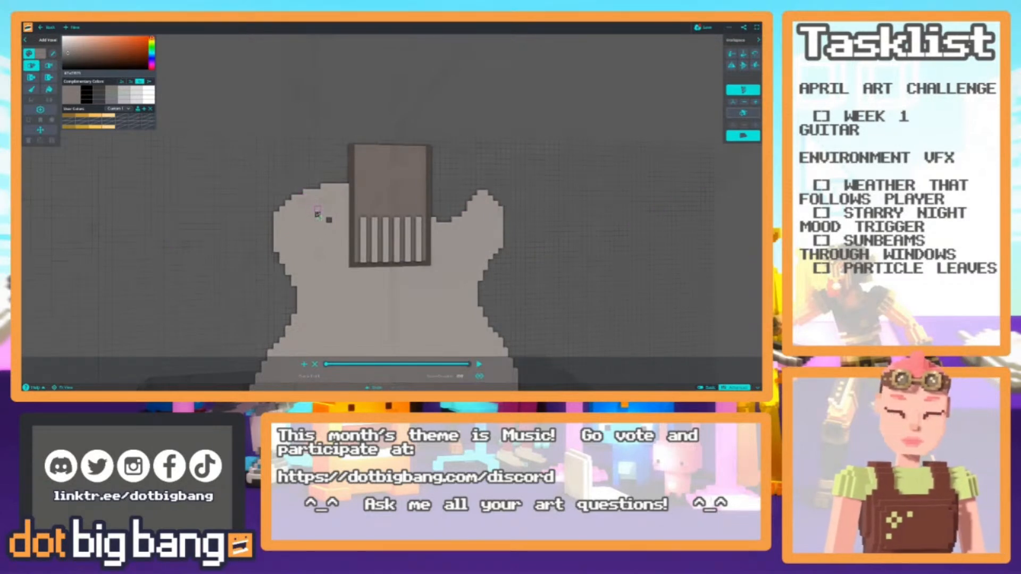
pyautogui.scroll(-7, 329, 220)
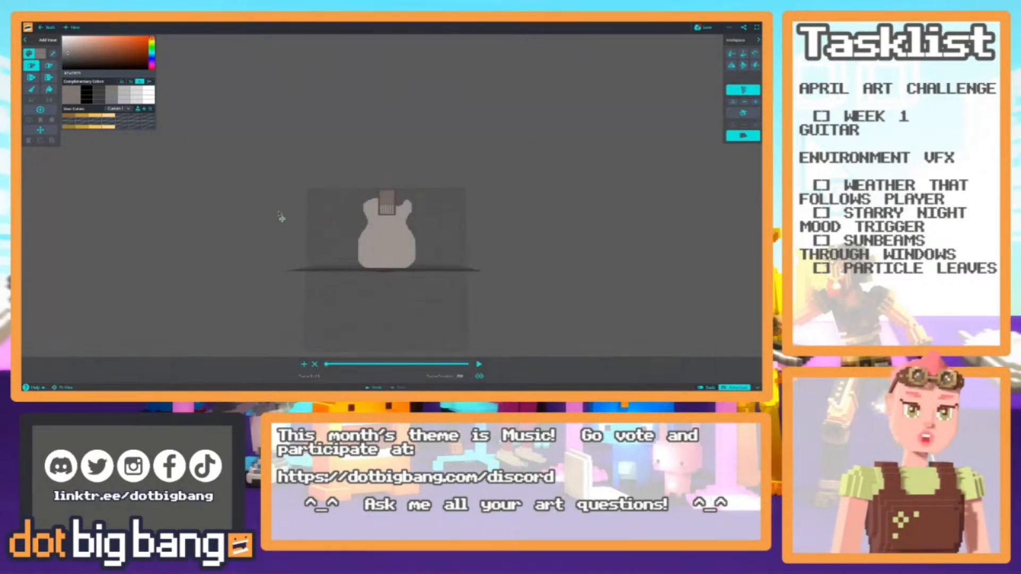
pyautogui.scroll(5, 277, 215)
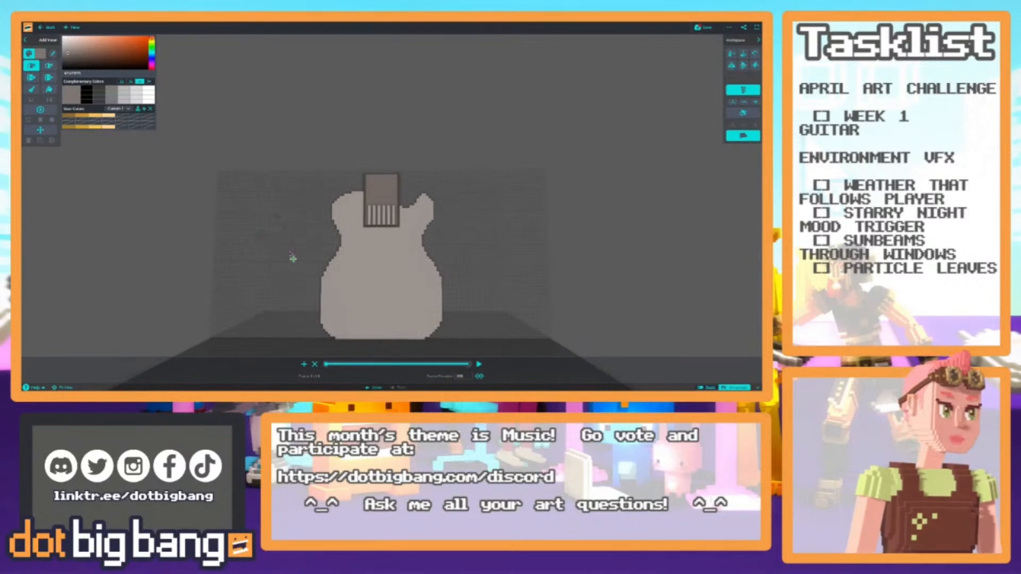
# Examine the guitar body's silhouette, comparing the shoulders, waist and lower bout on both sides.
pyautogui.moveTo(295, 265); pyautogui.dragTo(293, 261, button='middle')
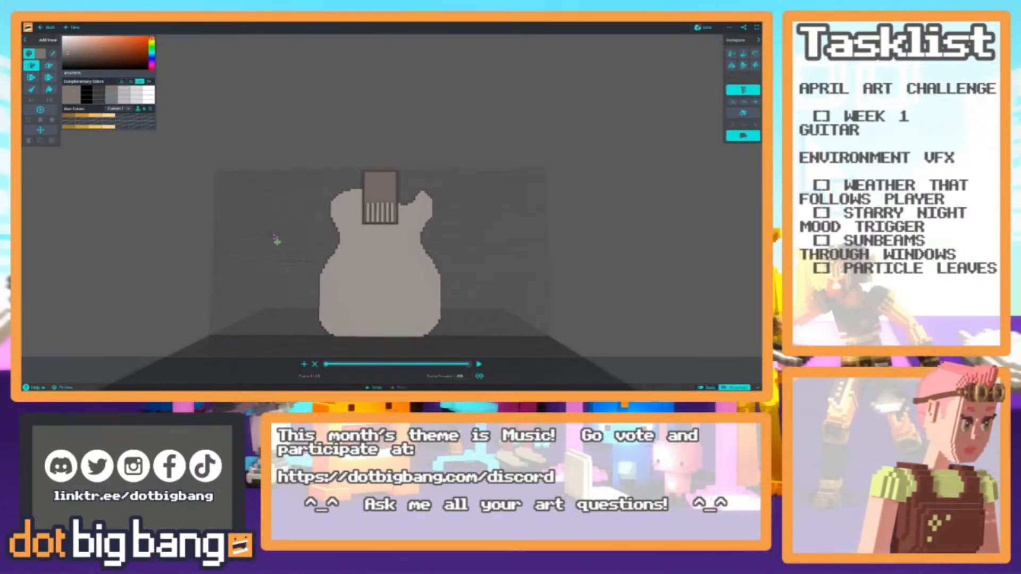
pyautogui.moveTo(290, 273); pyautogui.dragTo(296, 232, button='right')
pyautogui.moveTo(299, 240); pyautogui.dragTo(301, 262, button='middle')
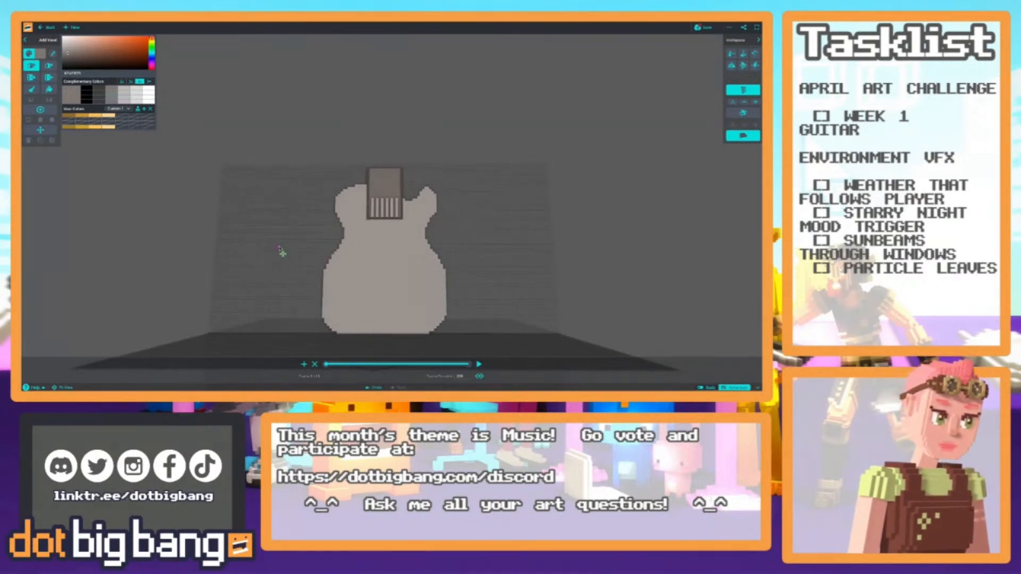
pyautogui.moveTo(291, 220); pyautogui.dragTo(290, 227, button='right')
pyautogui.moveTo(295, 276); pyautogui.dragTo(299, 234, button='middle')
pyautogui.moveTo(299, 234); pyautogui.dragTo(328, 239, button='right')
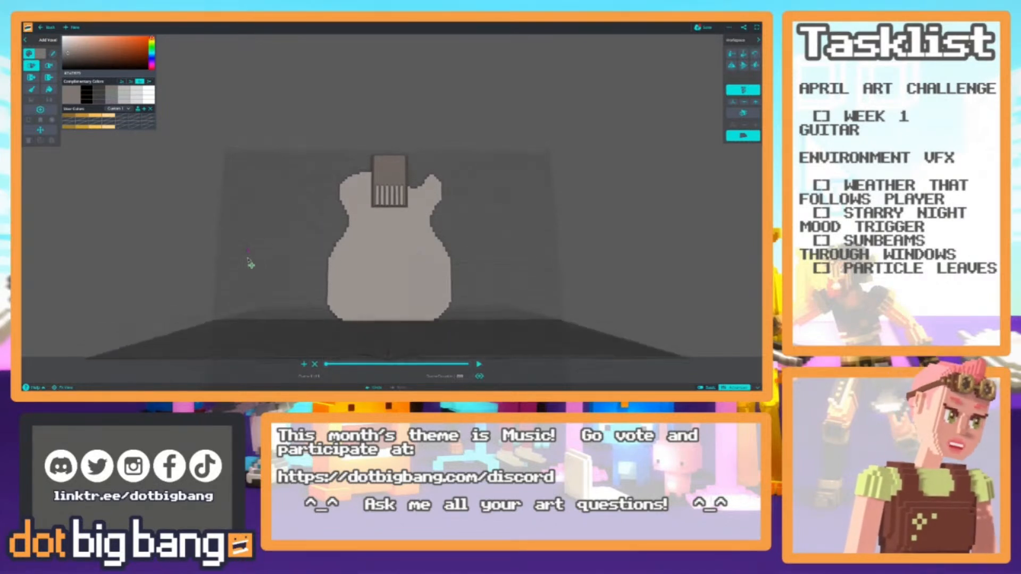
pyautogui.scroll(5, 251, 255)
pyautogui.moveTo(277, 236); pyautogui.dragTo(281, 246, button='right')
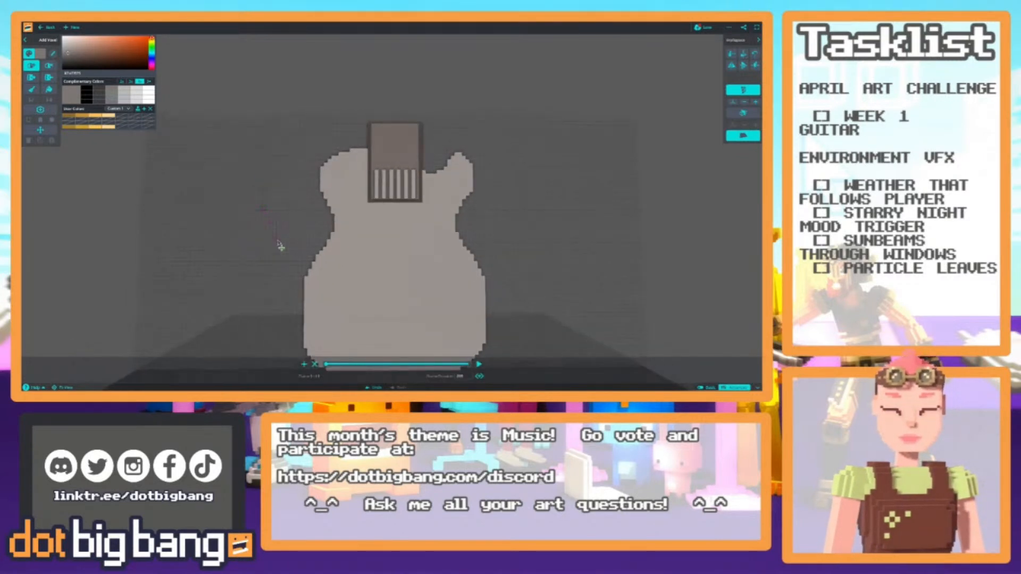
pyautogui.moveTo(280, 247); pyautogui.dragTo(273, 200, button='middle')
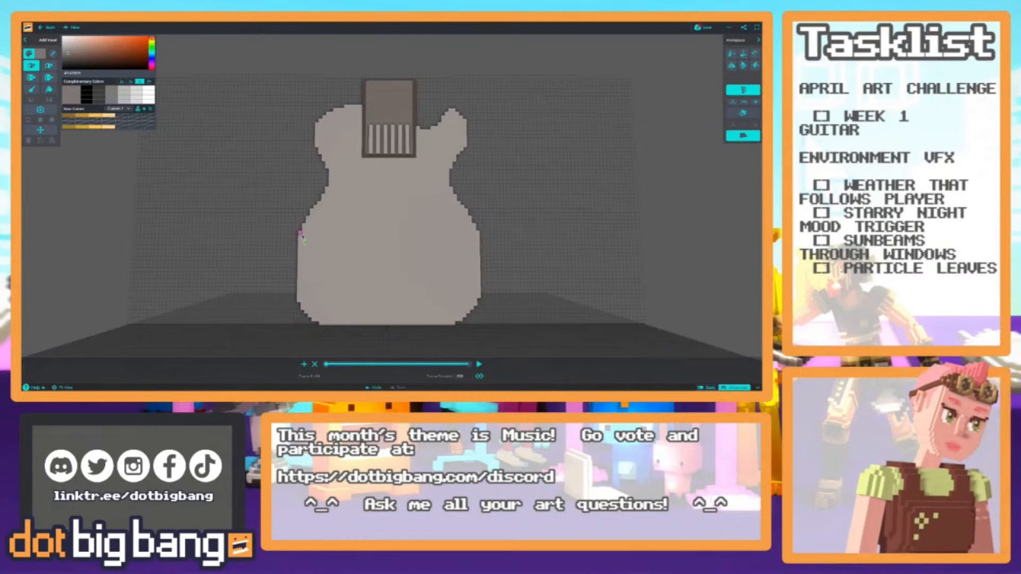
pyautogui.moveTo(299, 234); pyautogui.dragTo(311, 242, button='middle')
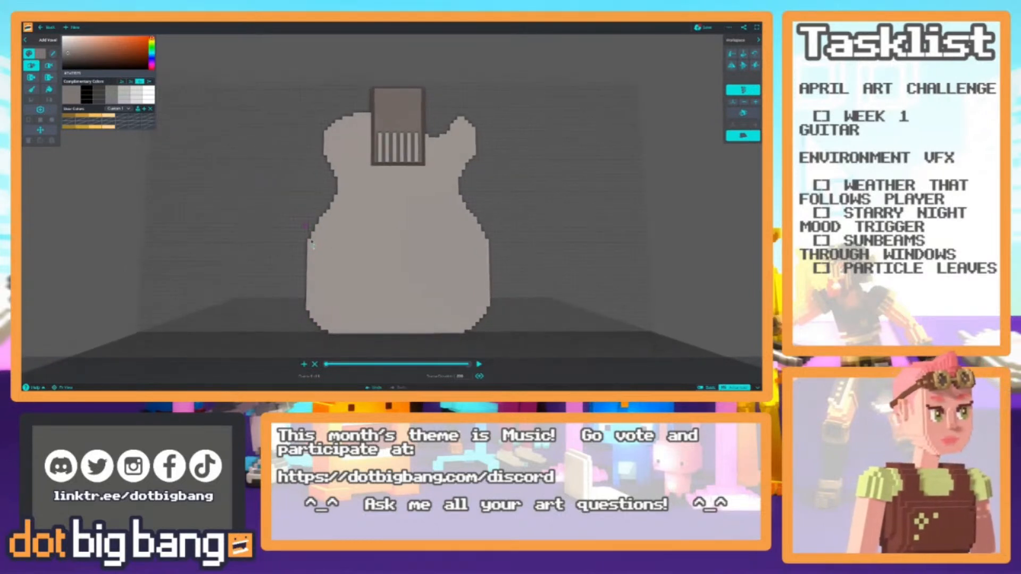
pyautogui.moveTo(290, 244); pyautogui.dragTo(288, 288, button='middle')
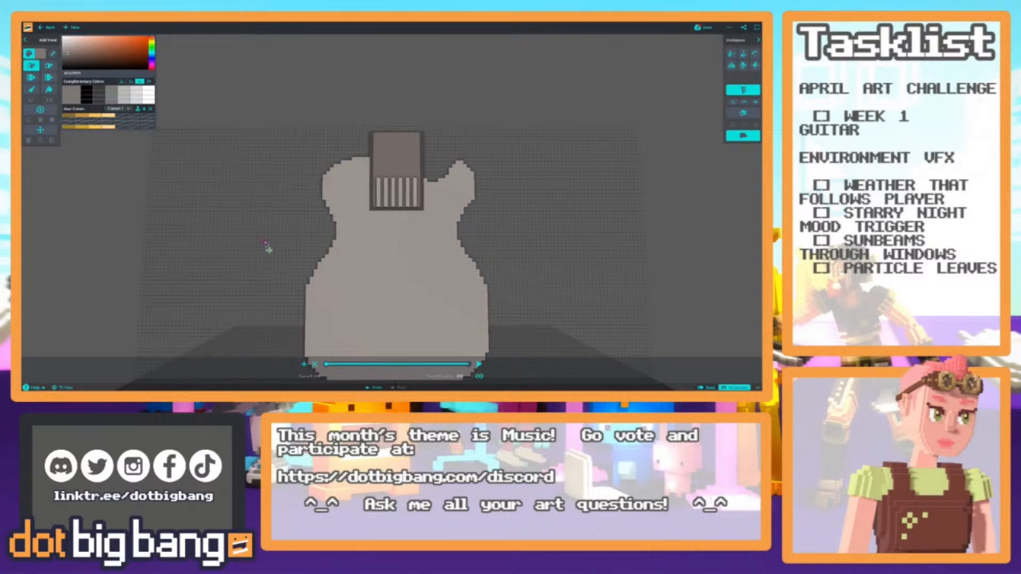
pyautogui.moveTo(271, 251); pyautogui.dragTo(310, 224, button='middle')
# Turn mirroring back on and remove voxels symmetrically at the body's bottom corners to round them.
pyautogui.press('2')
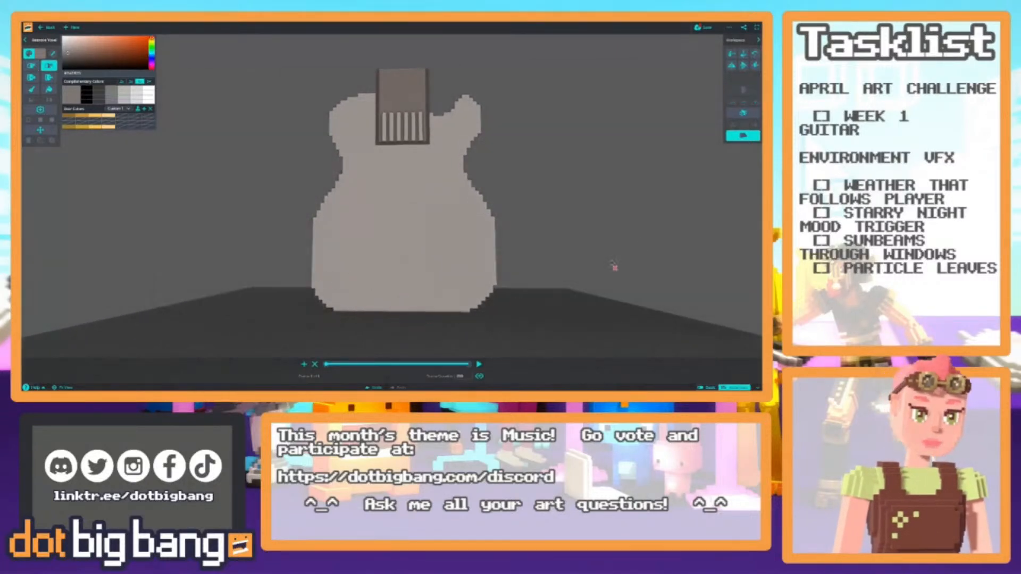
pyautogui.click(743, 113)
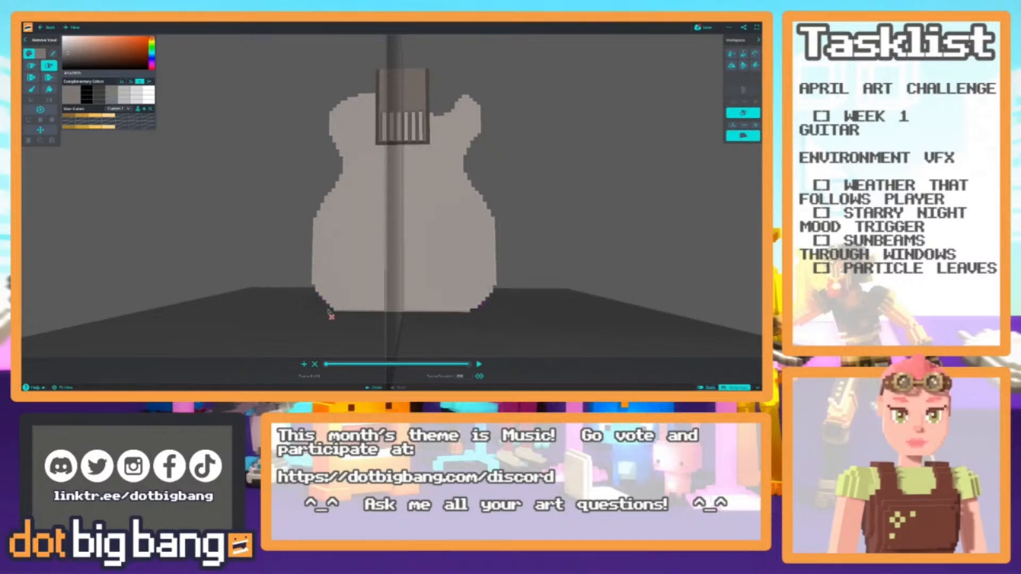
pyautogui.scroll(-10, 279, 260)
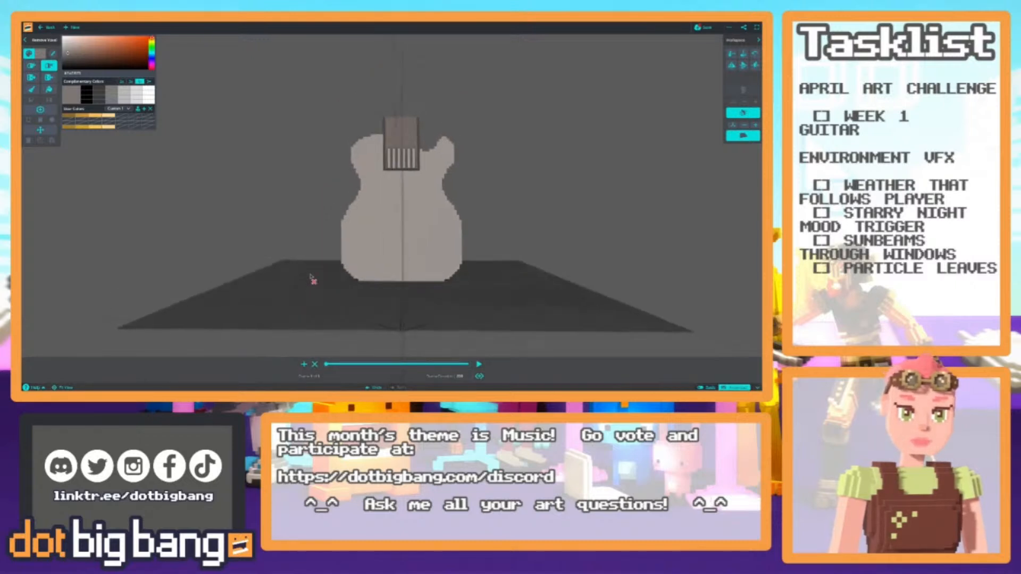
pyautogui.scroll(3, 322, 287)
pyautogui.moveTo(322, 287); pyautogui.dragTo(301, 281, button='right')
pyautogui.scroll(4, 314, 296)
pyautogui.scroll(4, 358, 295)
pyautogui.moveTo(358, 296); pyautogui.dragTo(374, 250, button='right')
# Save the guitar model and check the reshaped body's silhouette as a whole.
pyautogui.click(704, 27)
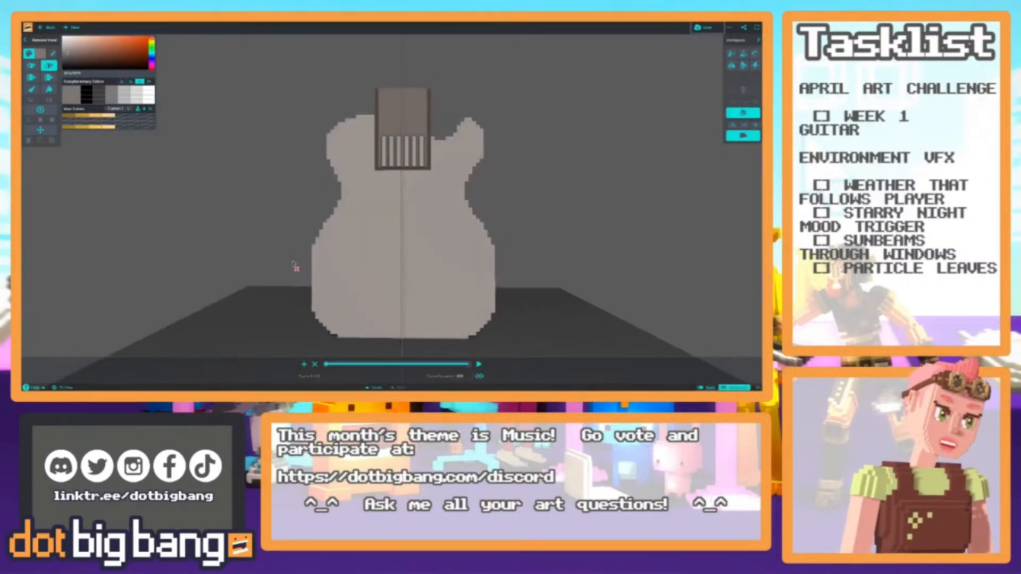
pyautogui.moveTo(295, 264); pyautogui.dragTo(317, 225, button='right')
pyautogui.scroll(-5, 367, 220)
pyautogui.scroll(2, 317, 225)
pyautogui.moveTo(317, 225); pyautogui.dragTo(328, 286, button='middle')
pyautogui.scroll(-5, 297, 261)
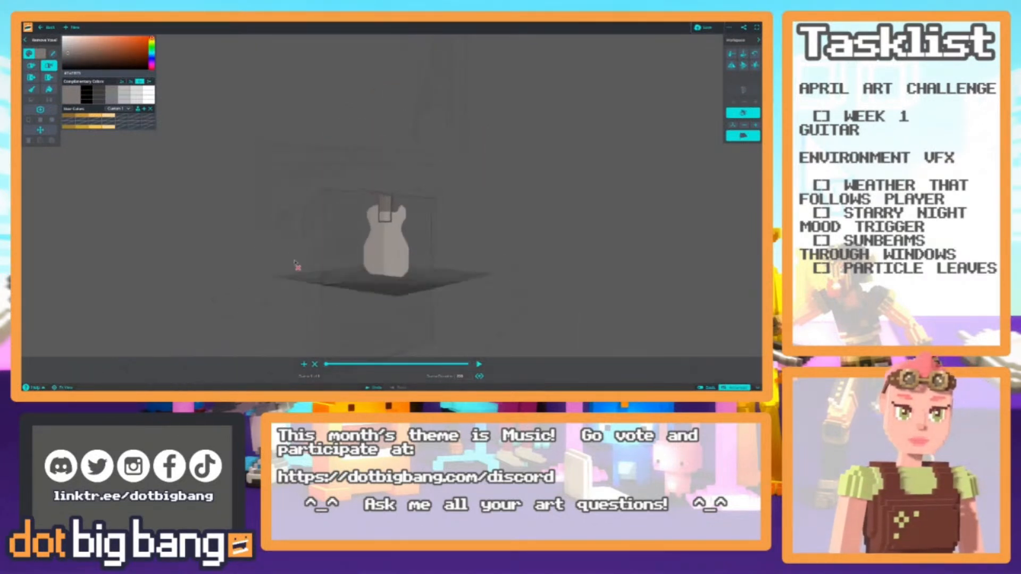
# Sample the neck's dark colour and extend the neck block upward above the body with a mirrored box shape.
pyautogui.scroll(6, 296, 266)
pyautogui.moveTo(317, 234); pyautogui.dragTo(351, 268, button='right')
pyautogui.keyDown('alt'); pyautogui.click(384, 279); pyautogui.keyUp('alt')
pyautogui.press('v')
pyautogui.press('b')
pyautogui.scroll(2, 367, 282)
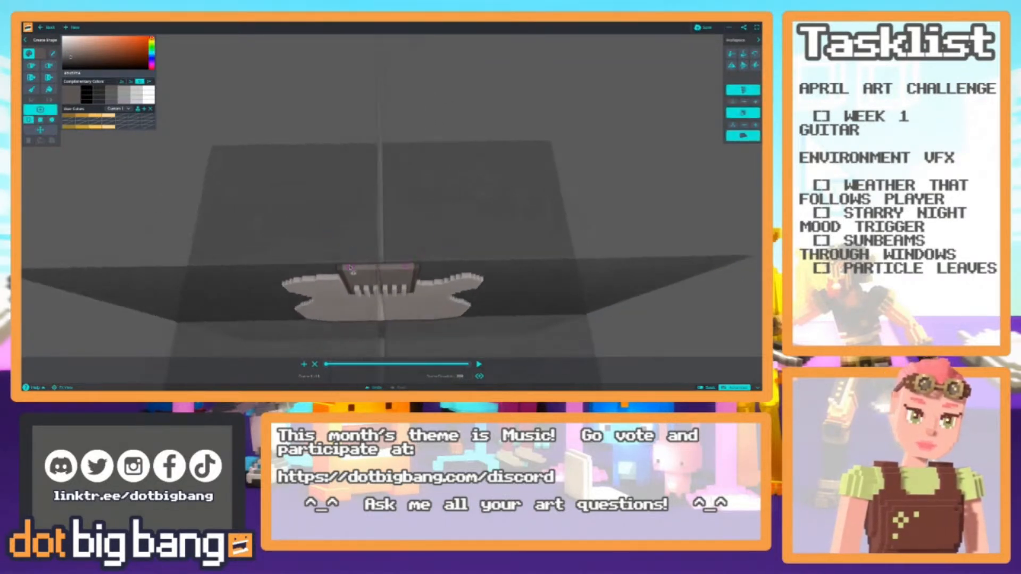
pyautogui.moveTo(346, 269); pyautogui.dragTo(378, 267)
pyautogui.click(363, 157)
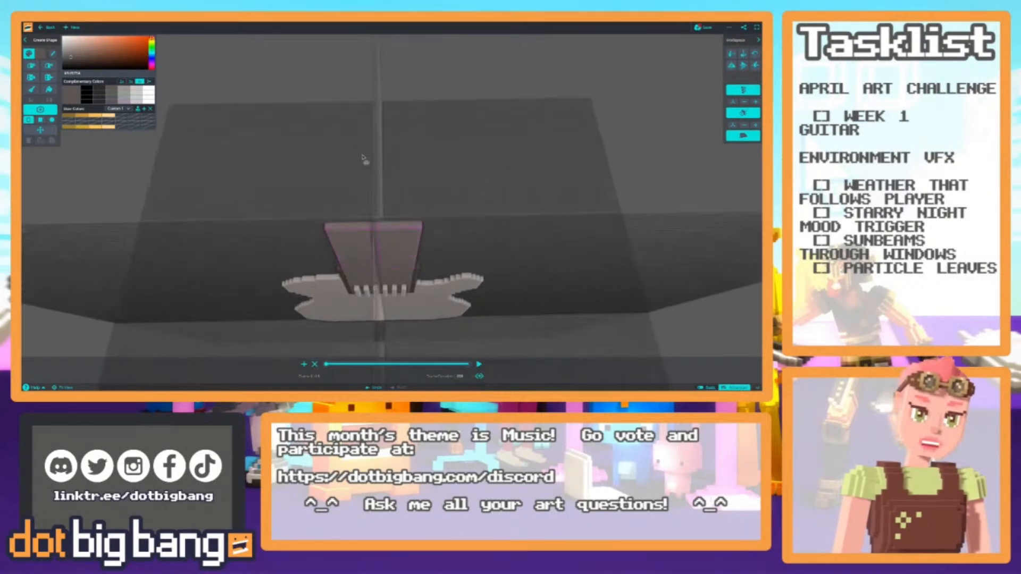
# Raise the neck further with a second mirrored box so it rises well above the body.
pyautogui.moveTo(350, 235); pyautogui.dragTo(341, 218, button='right')
pyautogui.moveTo(332, 212); pyautogui.dragTo(382, 195)
pyautogui.click(359, 86)
pyautogui.scroll(-3, 345, 232)
pyautogui.moveTo(344, 232); pyautogui.dragTo(323, 255, button='right')
pyautogui.scroll(2, 310, 217)
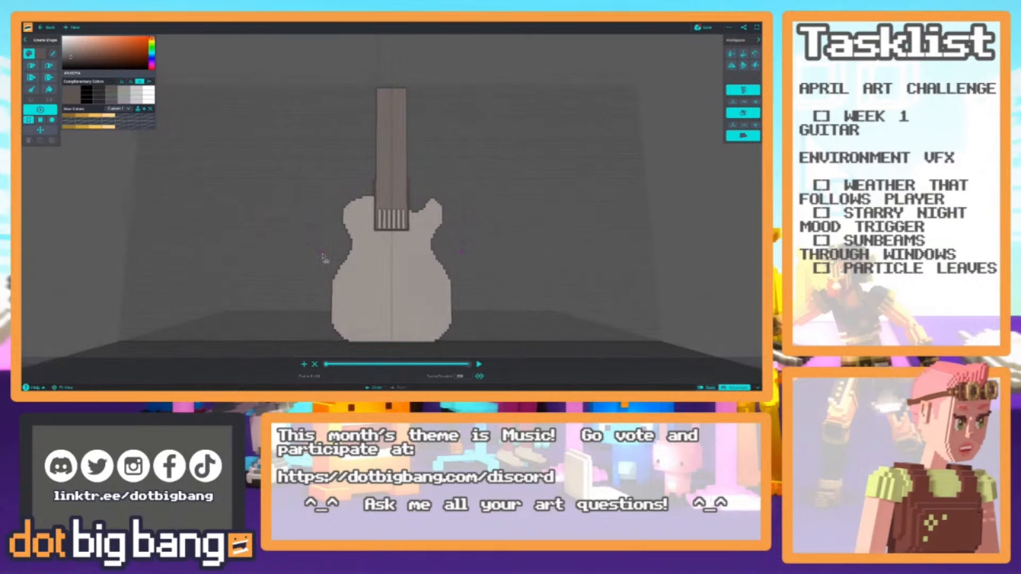
# Remove the dark border voxels sticking up on both sides of the neck above the body's shoulders.
pyautogui.scroll(3, 326, 258)
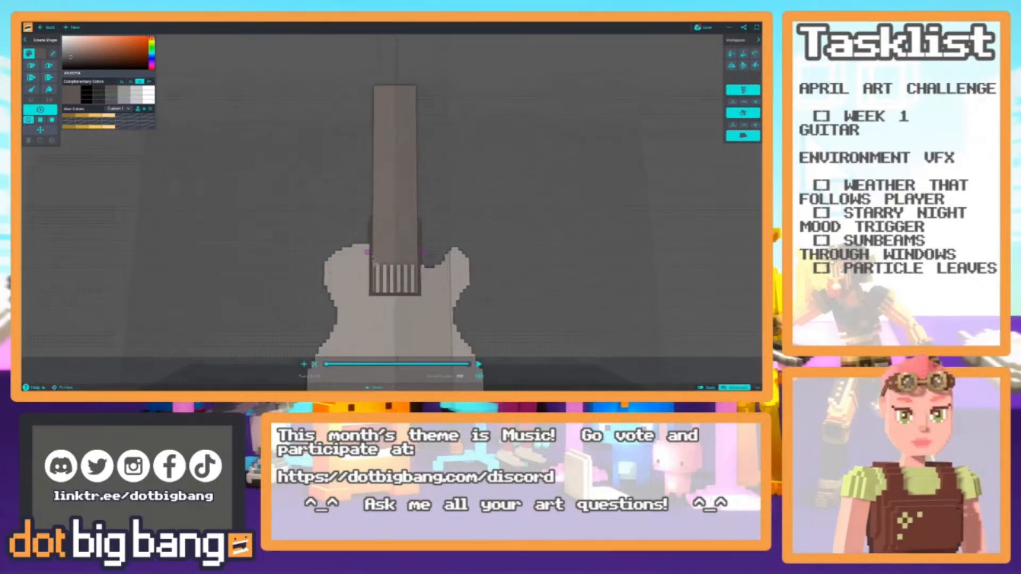
pyautogui.press('2')
pyautogui.moveTo(371, 220); pyautogui.dragTo(372, 240)
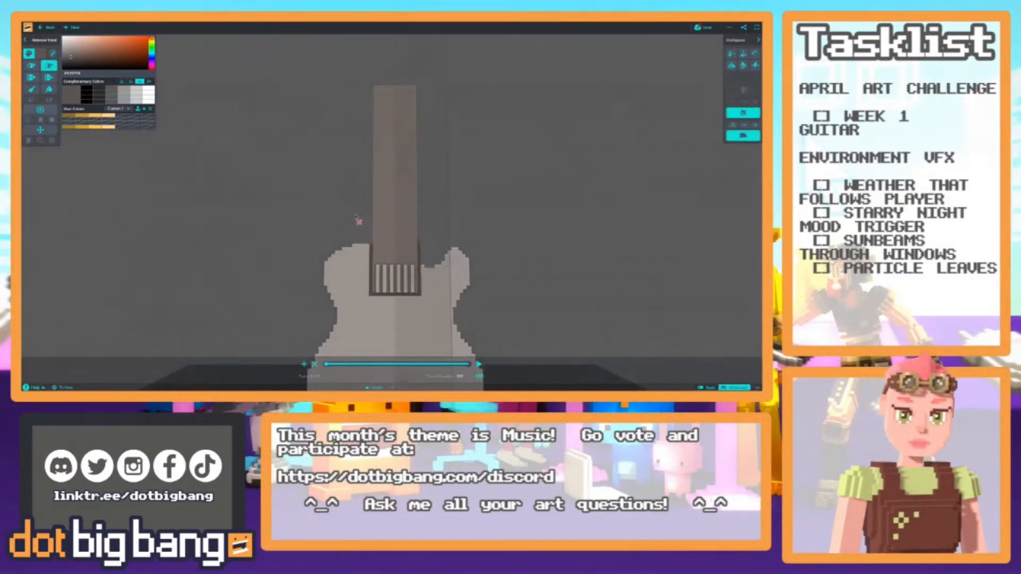
# Try to fill the dark border beside the neck joint with the body's light colour.
pyautogui.keyDown('alt'); pyautogui.click(360, 256); pyautogui.keyUp('alt')
pyautogui.press('6')
pyautogui.click(371, 250)
pyautogui.hotkey('ctrl', 'z')
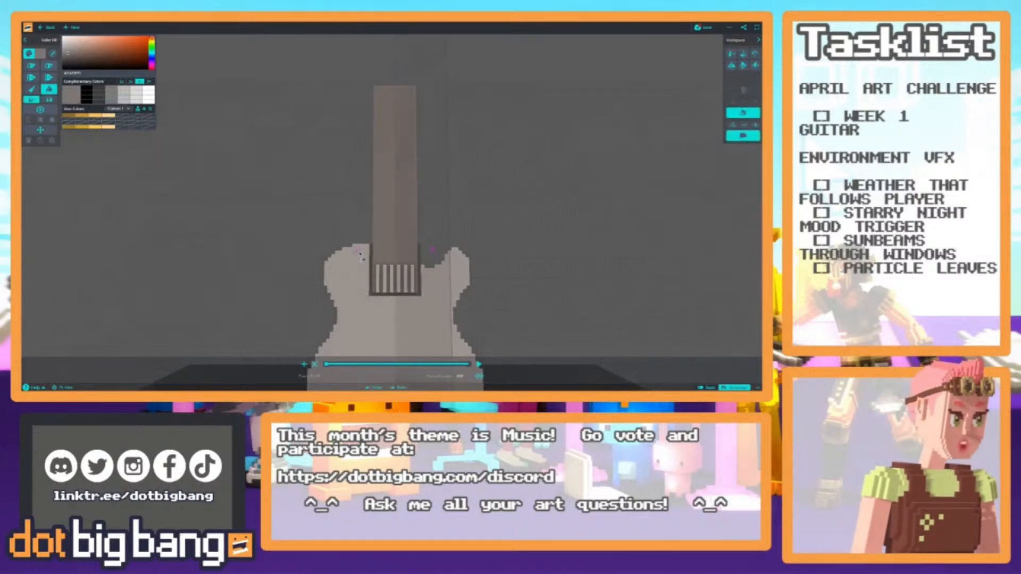
# Paint a dark outline along both long edges of the neck with the mirrored colour brush.
pyautogui.press('5')
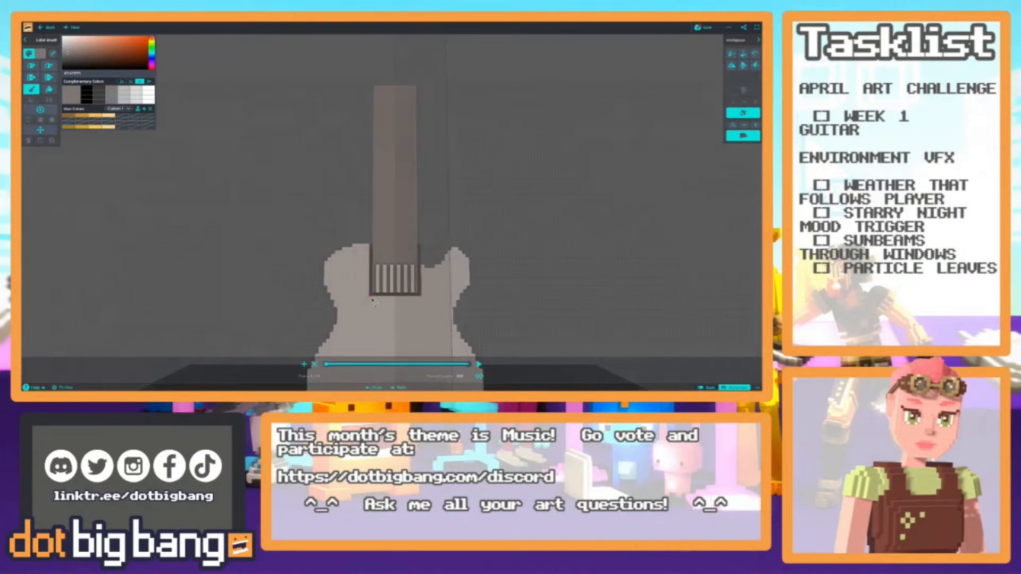
pyautogui.press('i')
pyautogui.click(376, 300)
pyautogui.moveTo(377, 296); pyautogui.dragTo(379, 86)
# Sample the body's light colour and paint over the outer dark border on both sides of the neck joint.
pyautogui.press('i')
pyautogui.click(366, 253)
pyautogui.moveTo(372, 246); pyautogui.dragTo(372, 295)
pyautogui.scroll(-2, 404, 255)
pyautogui.scroll(2, 418, 251)
# Turn off mirroring and remove the leftover voxels beside the neck in the body's cutaway.
pyautogui.press('e')
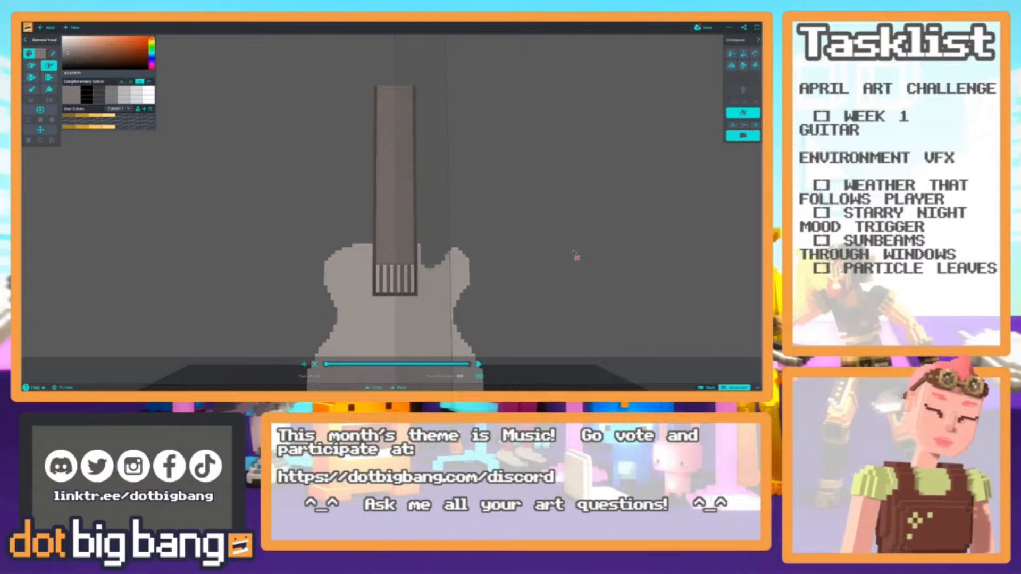
pyautogui.click(738, 115)
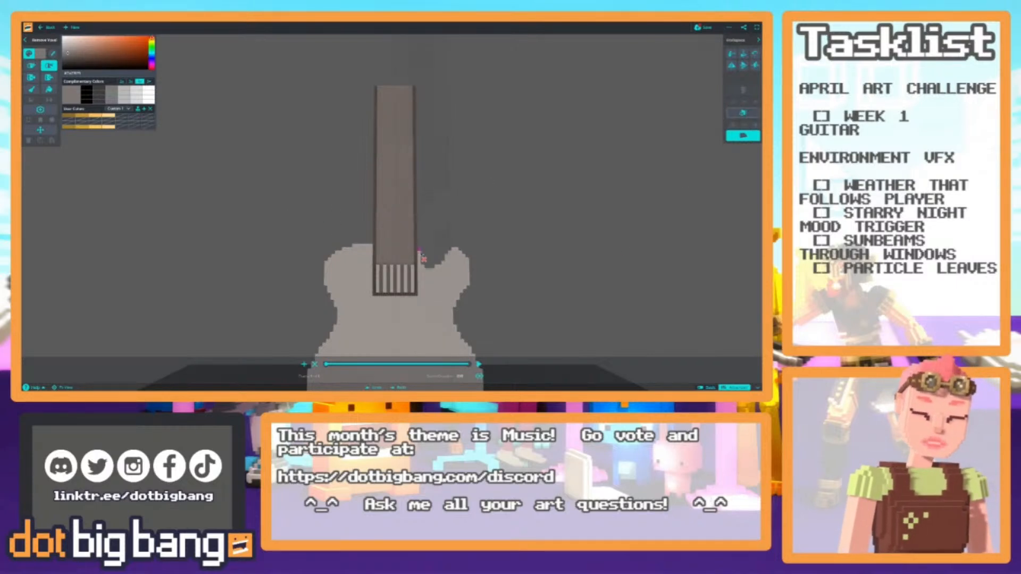
pyautogui.scroll(-5, 319, 225)
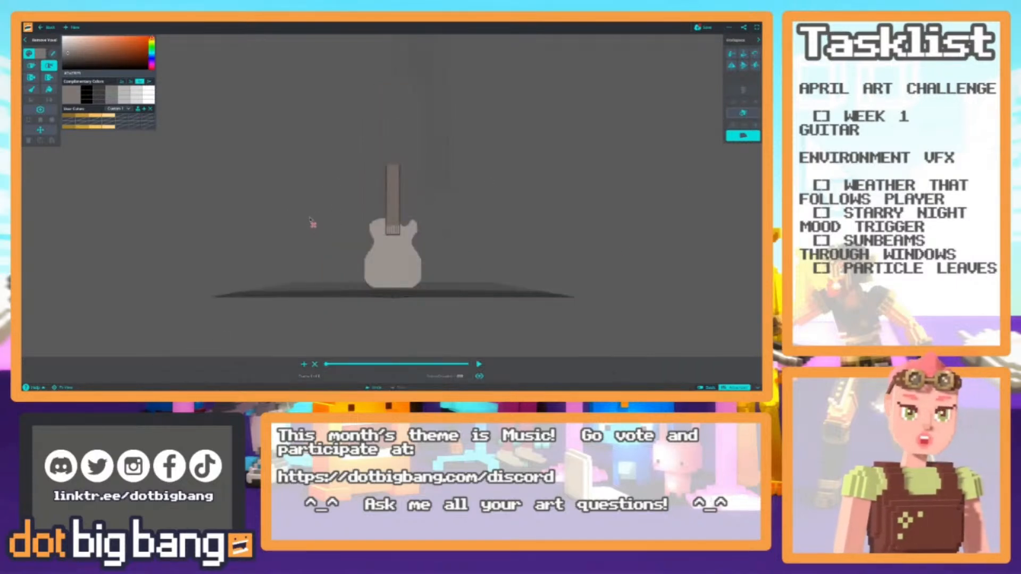
# Examine the guitar's overall proportions from near and far, comparing the neck's length and width with the body.
pyautogui.scroll(6, 309, 234)
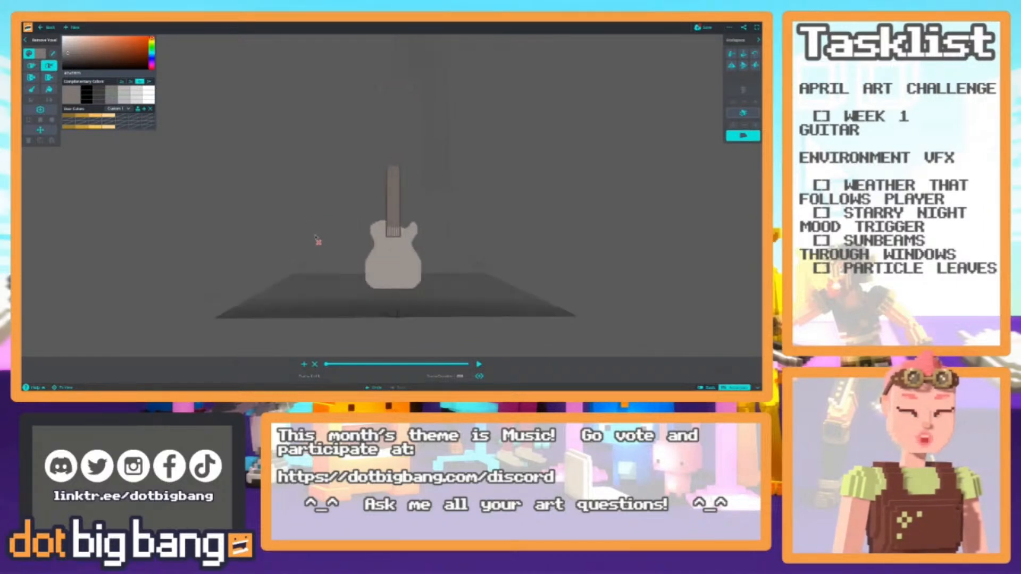
pyautogui.scroll(4, 325, 233)
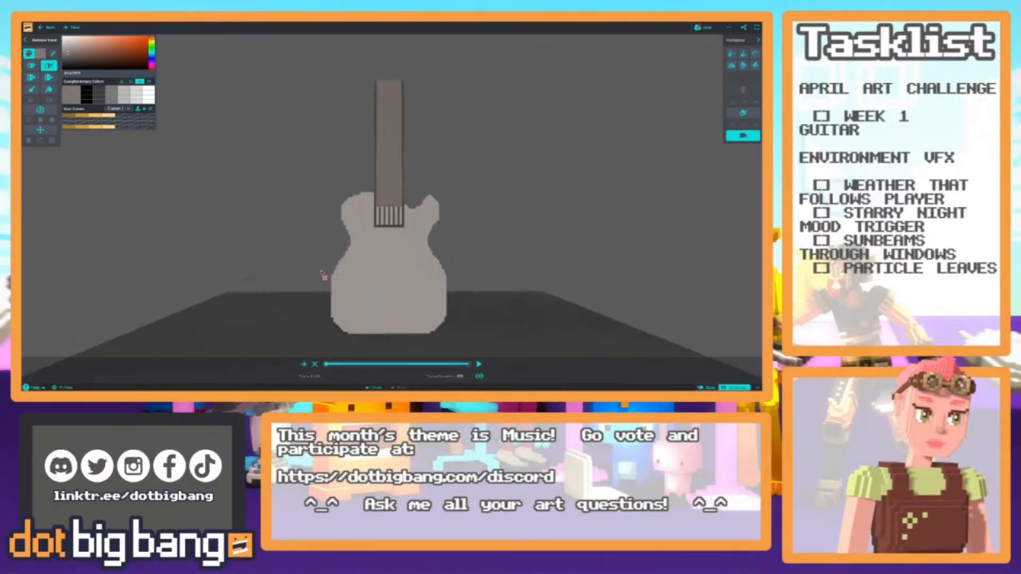
pyautogui.press('1')
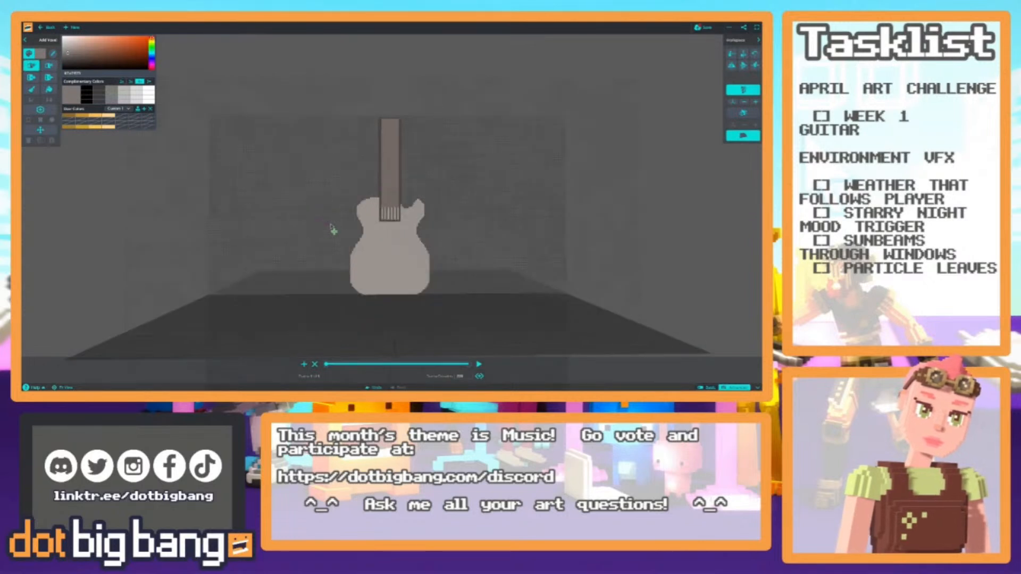
pyautogui.scroll(-3, 301, 224)
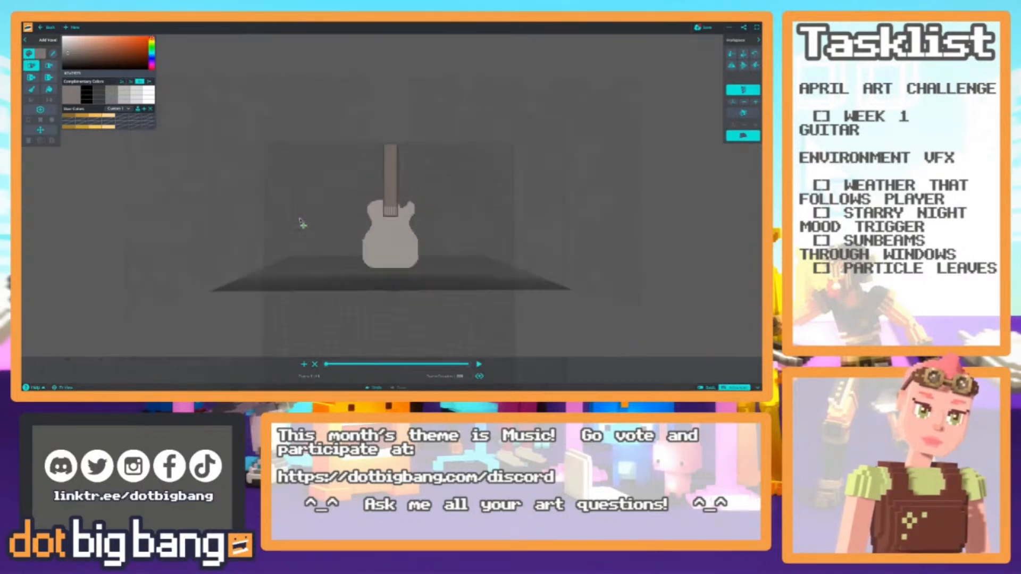
pyautogui.scroll(4, 405, 215)
pyautogui.scroll(-5, 292, 228)
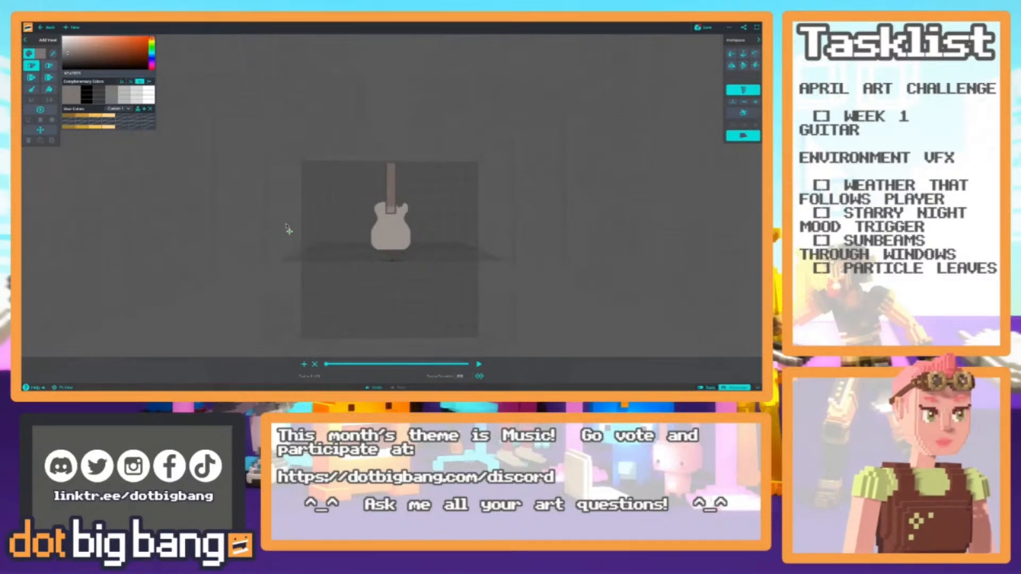
pyautogui.scroll(5, 285, 231)
pyautogui.press('r')
pyautogui.scroll(-5, 289, 210)
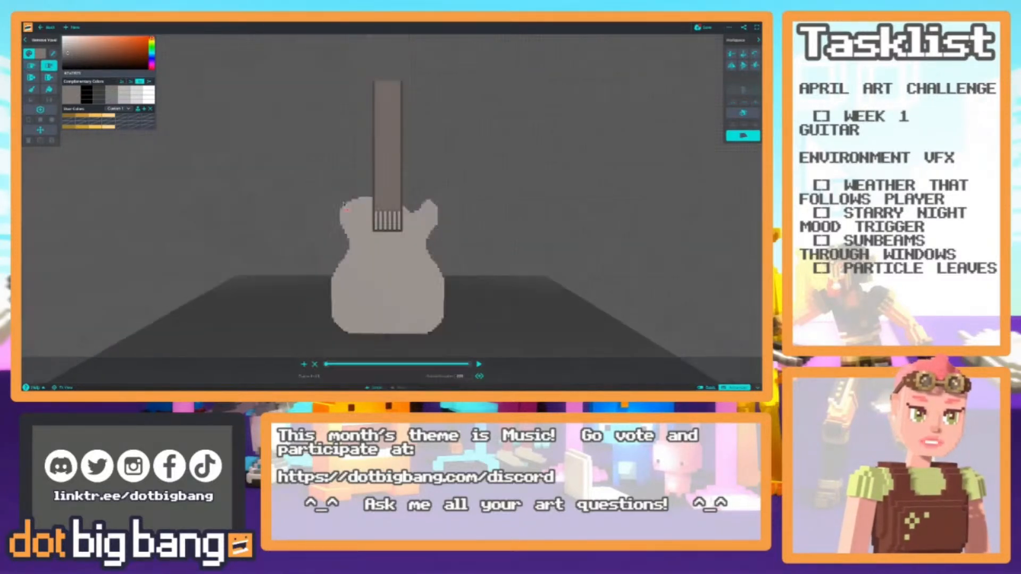
pyautogui.scroll(5, 294, 194)
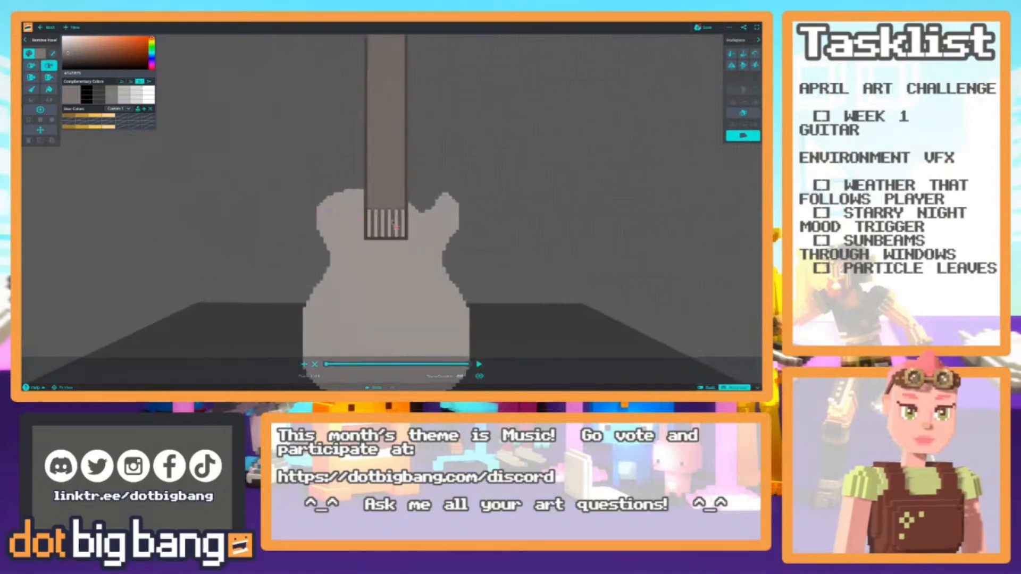
pyautogui.scroll(-5, 315, 215)
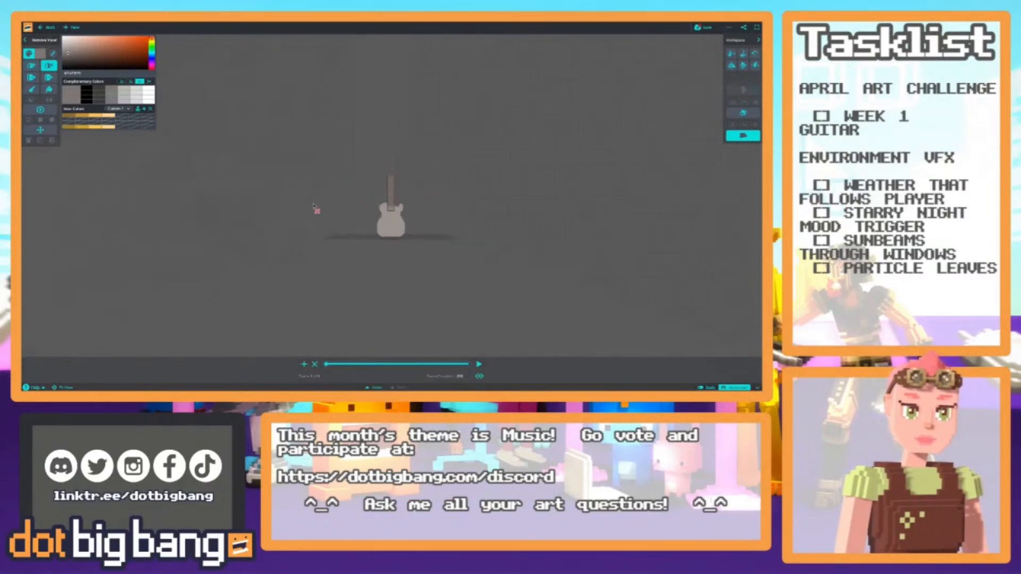
pyautogui.scroll(5, 314, 212)
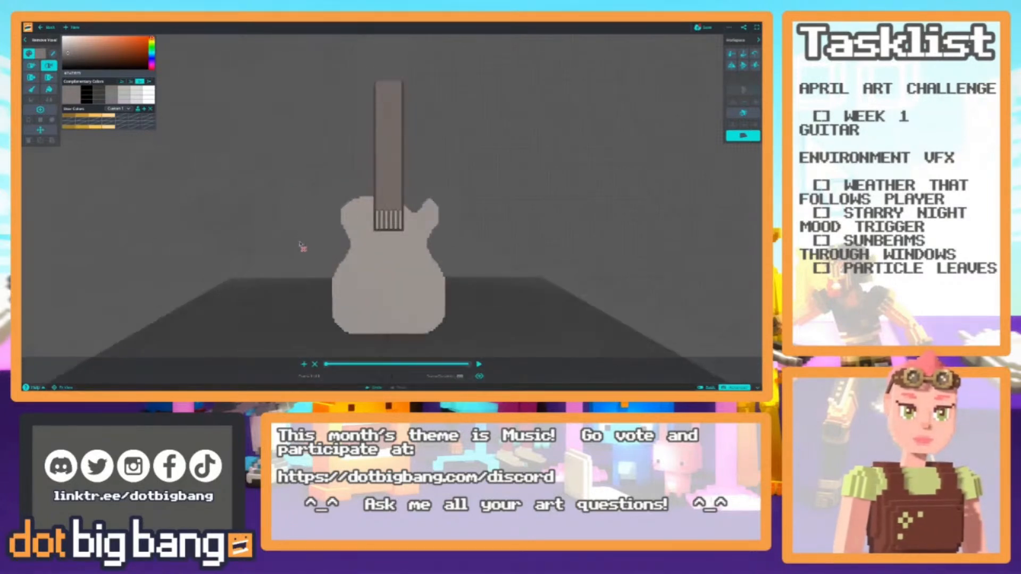
pyautogui.moveTo(303, 238); pyautogui.dragTo(301, 219, button='right')
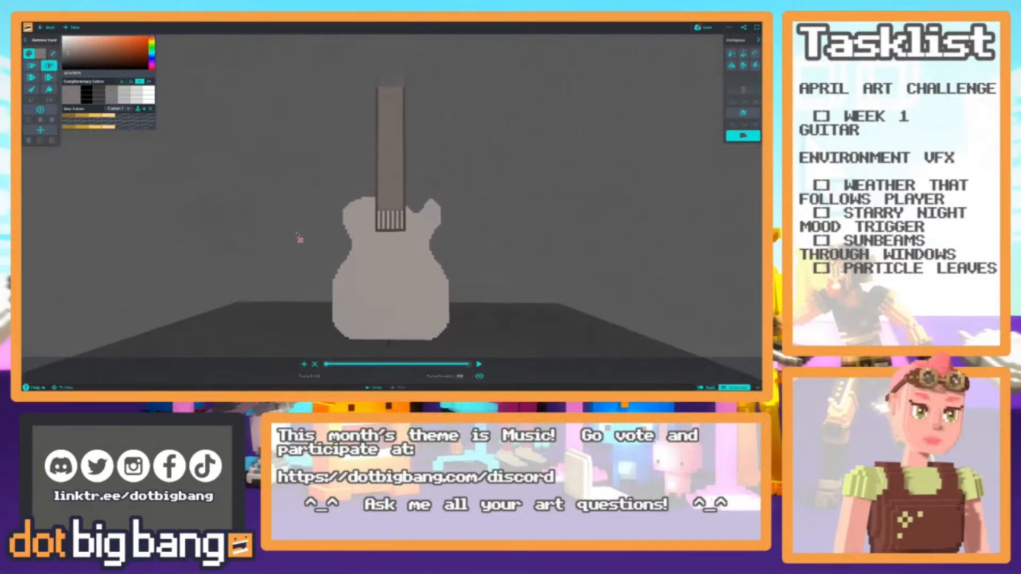
pyautogui.moveTo(299, 239); pyautogui.dragTo(297, 243, button='middle')
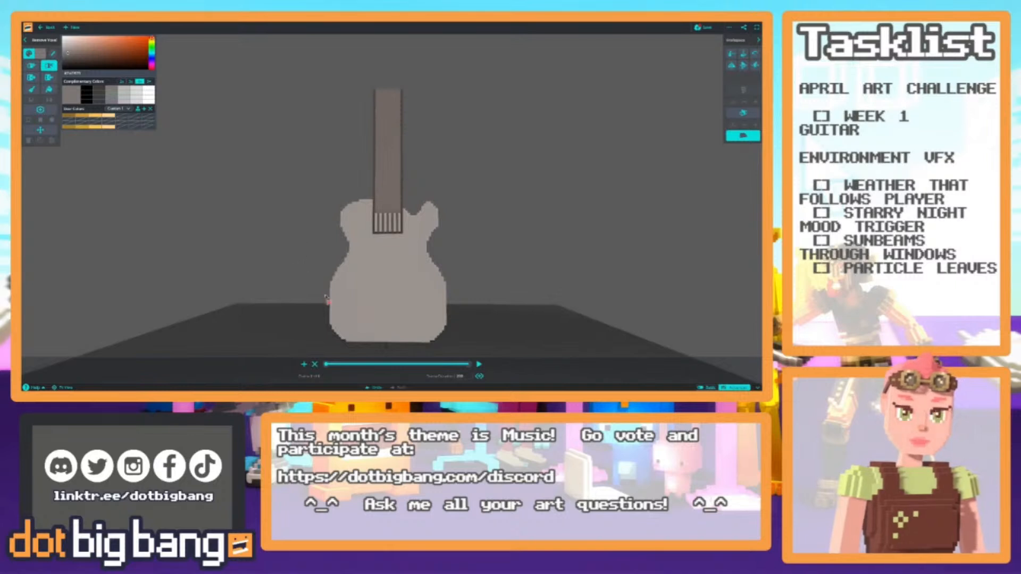
pyautogui.scroll(3, 330, 276)
pyautogui.scroll(-3, 332, 290)
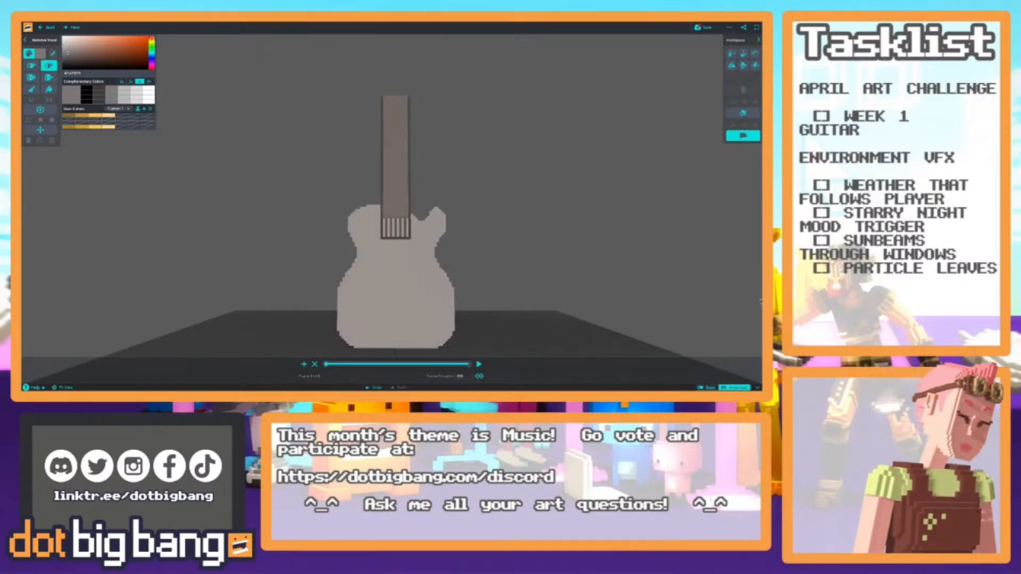
# Save the guitar model and look up dot in a new browser tab.
pyautogui.click(705, 28)
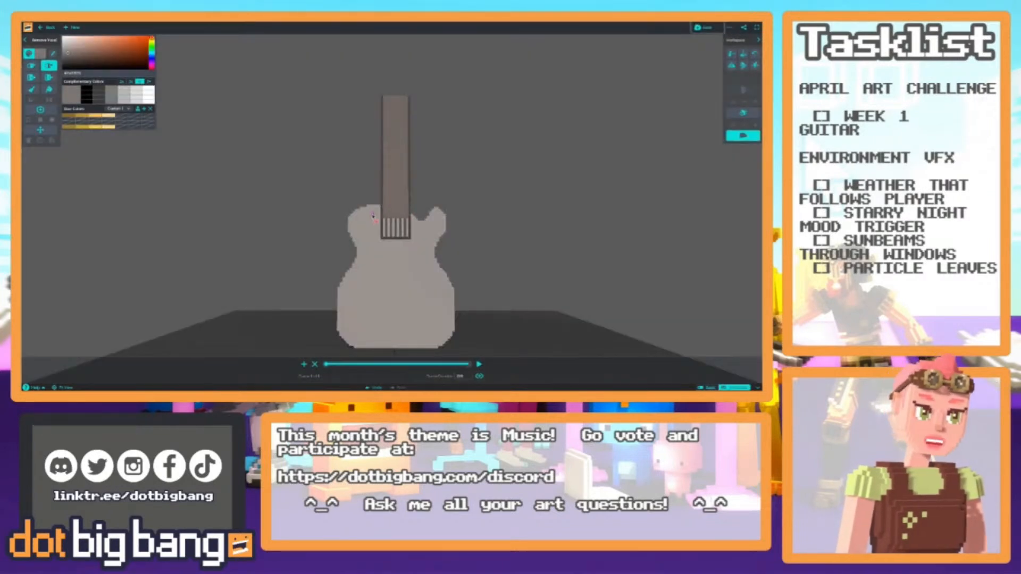
pyautogui.hotkey('ctrl', 't')
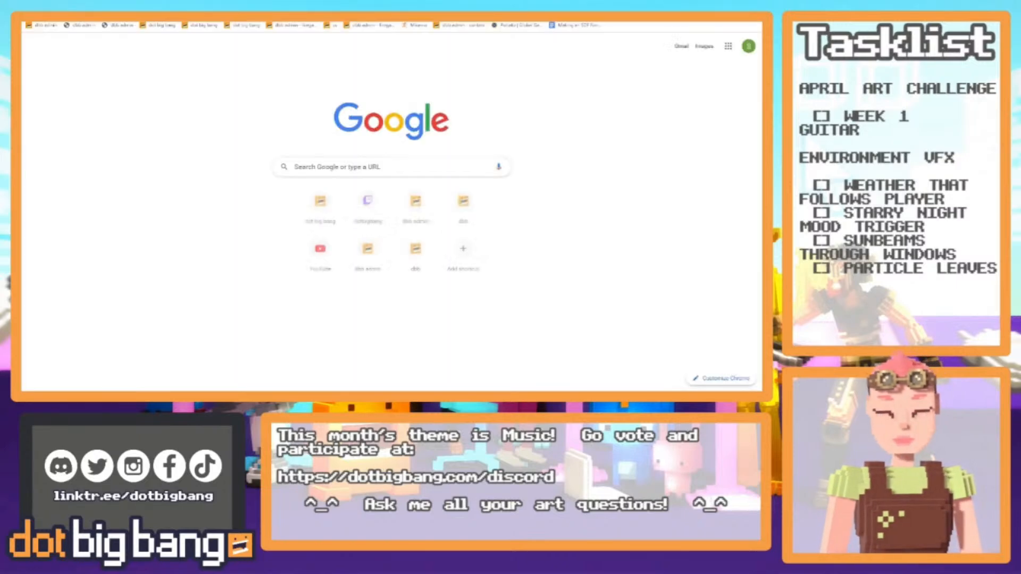
pyautogui.write('dot')
pyautogui.press('Return')
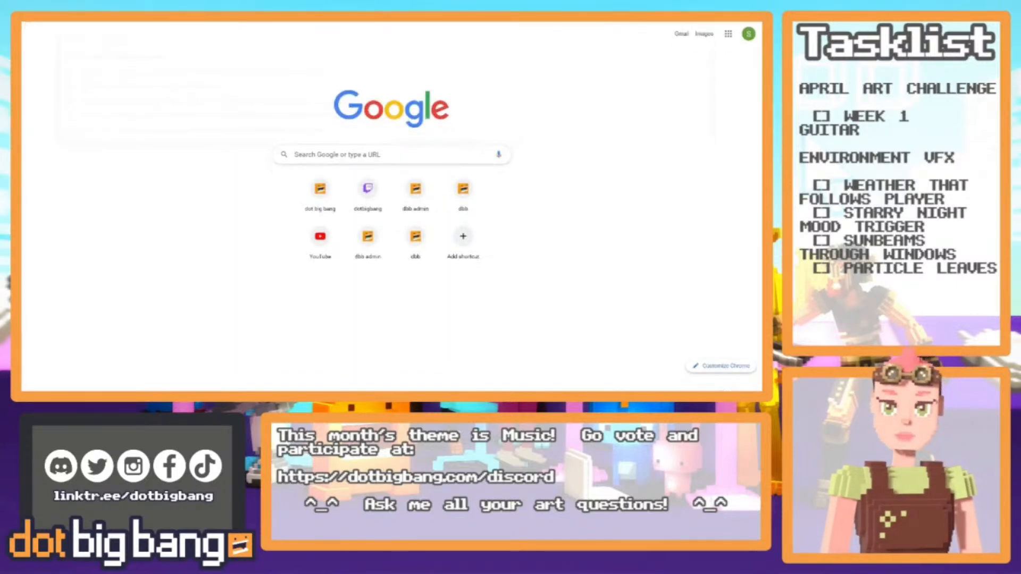
# Show the latest community content and search it for "capture the dood".
pyautogui.scroll(-10, 222, 206)
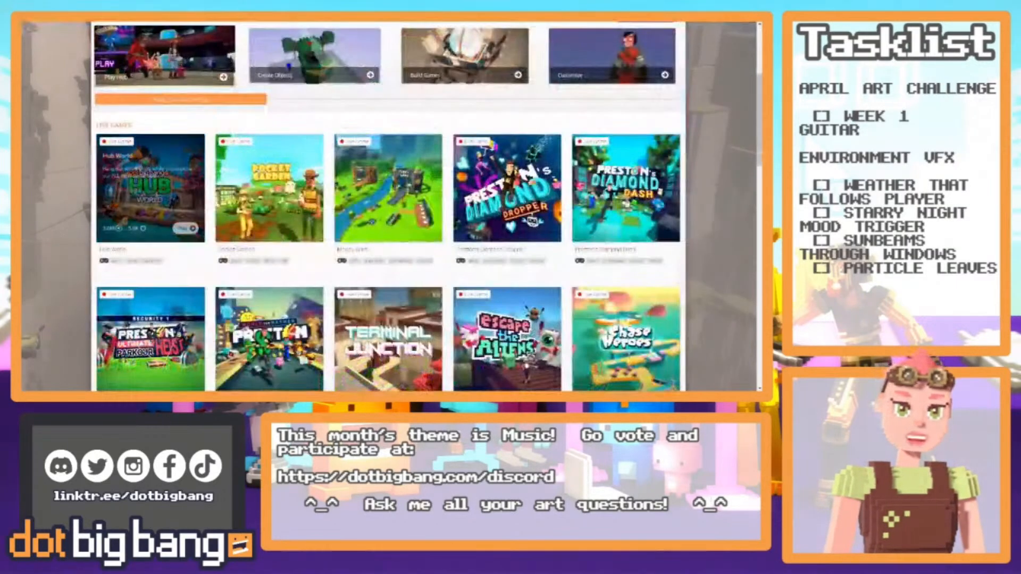
pyautogui.scroll(-5, 222, 206)
pyautogui.click(172, 54)
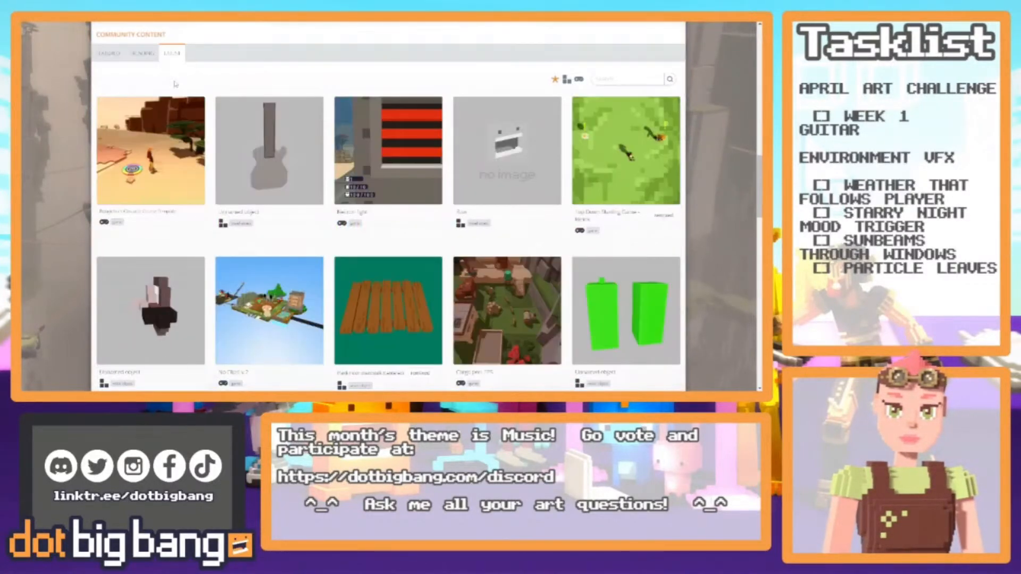
pyautogui.click(612, 79)
pyautogui.write('ca')
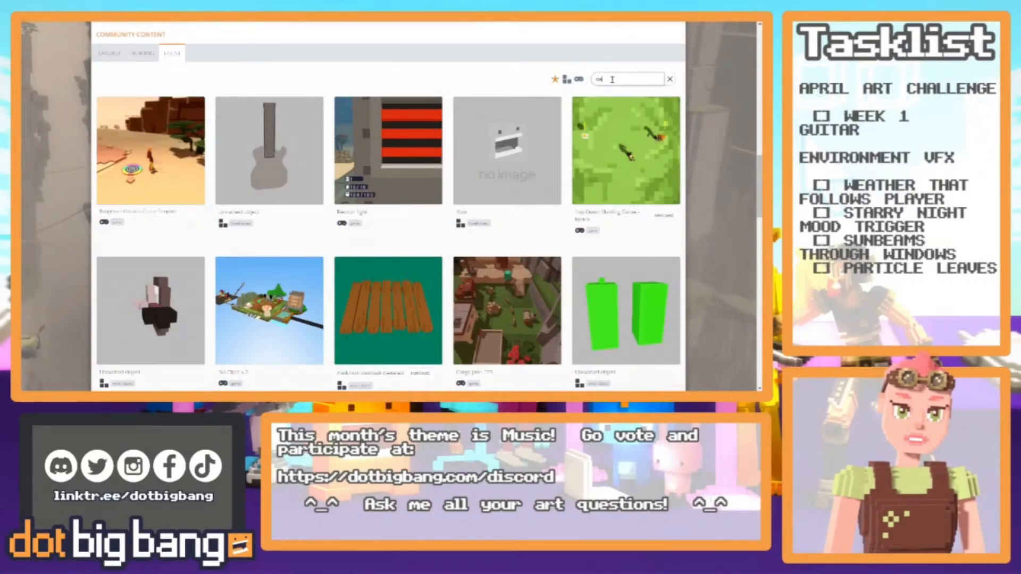
pyautogui.write('pture the dood')
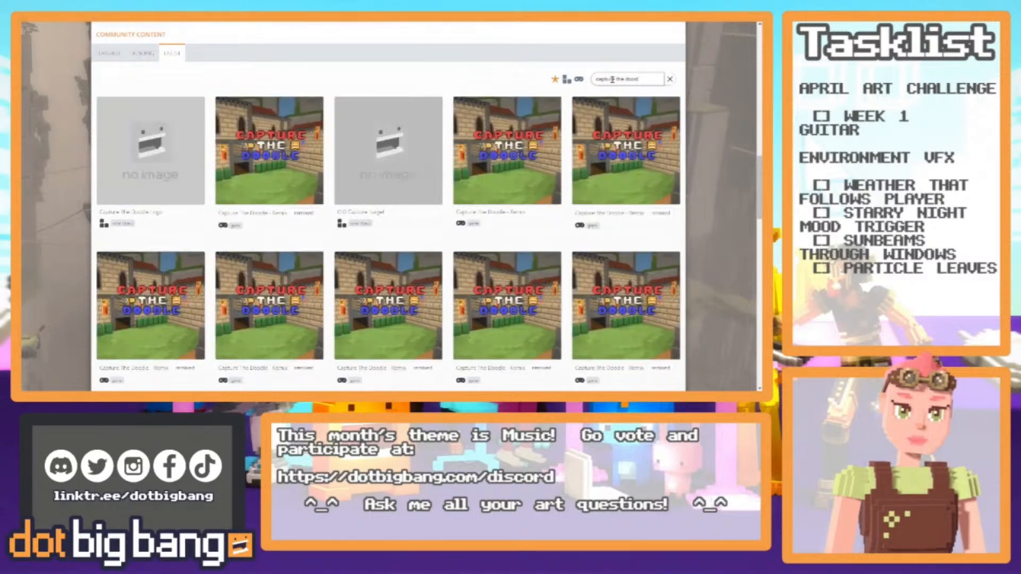
# Replace the community content search with "sna" and browse the matching creations.
pyautogui.hotkey('ctrl', 'a')
pyautogui.press('BackSpace')
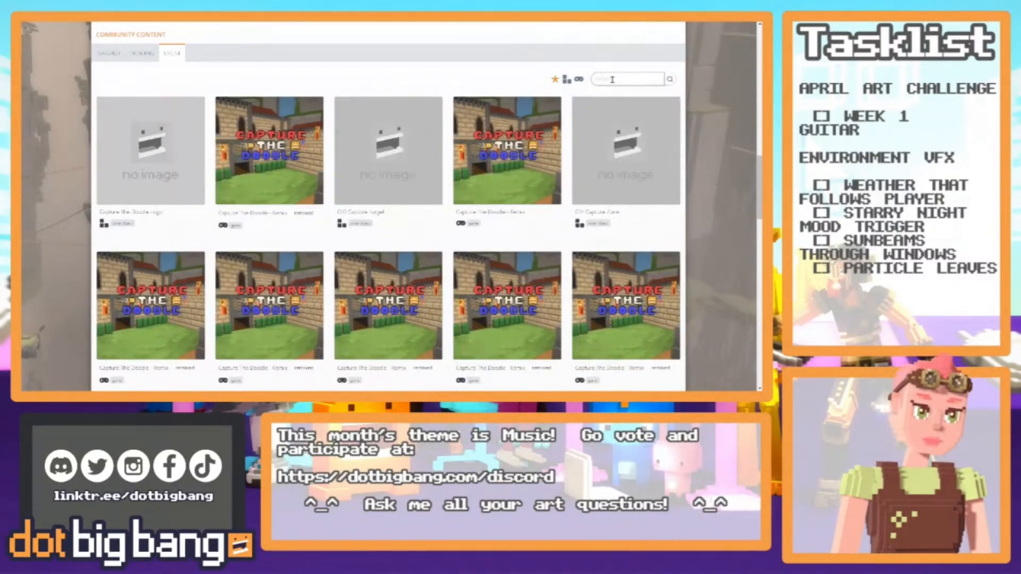
pyautogui.write('snow')
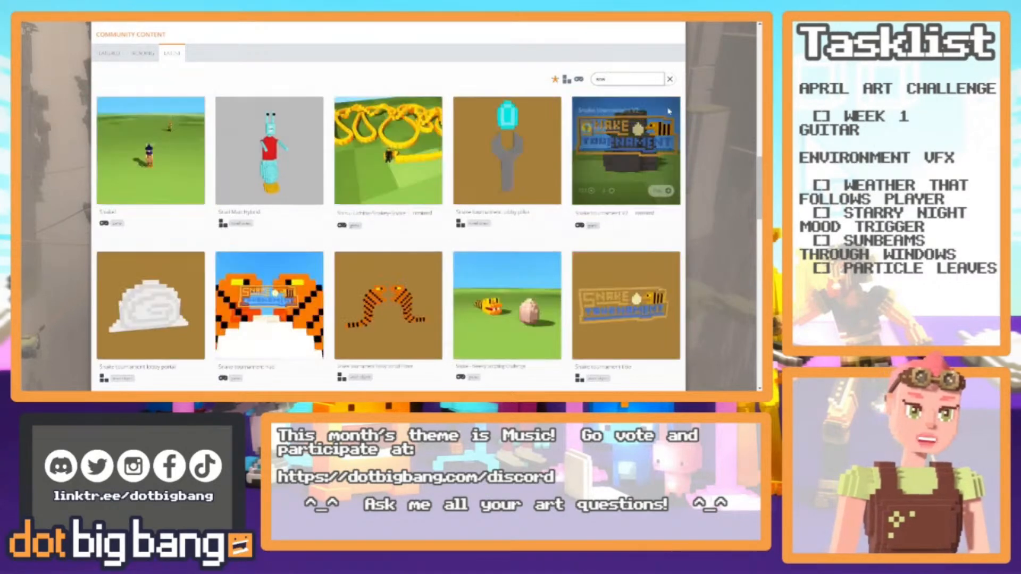
pyautogui.scroll(-3, 689, 166)
pyautogui.scroll(3, 720, 161)
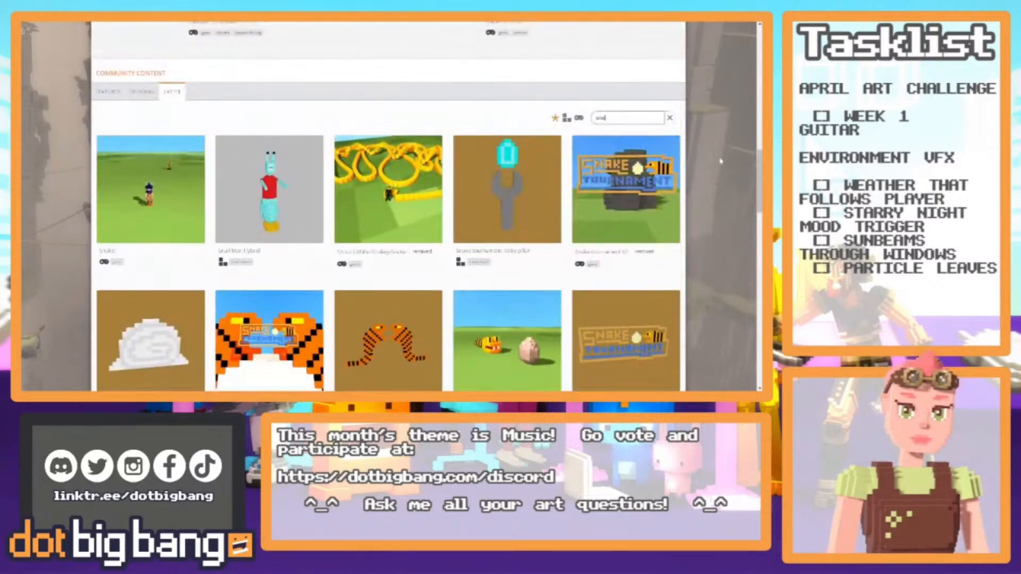
# Search the community content for "example" and open the profile of the creator of Example - Tub Collider.
pyautogui.write('xample')
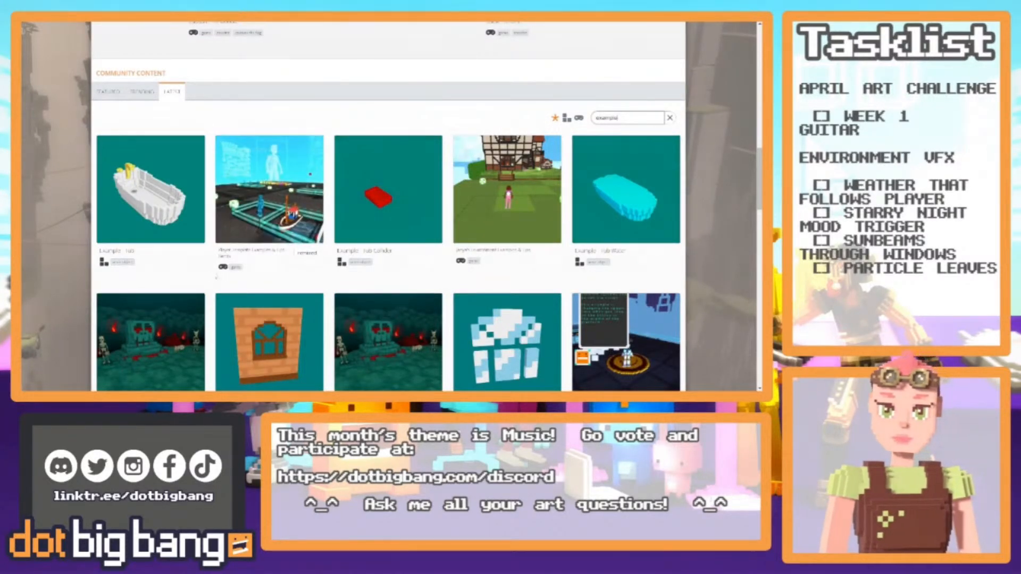
pyautogui.moveTo(353, 240)
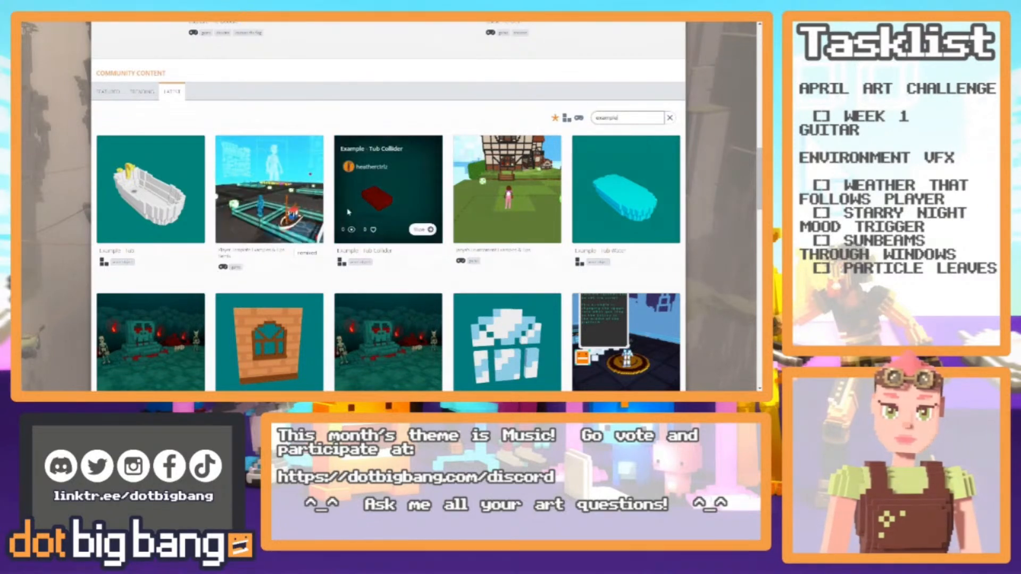
pyautogui.click(368, 167)
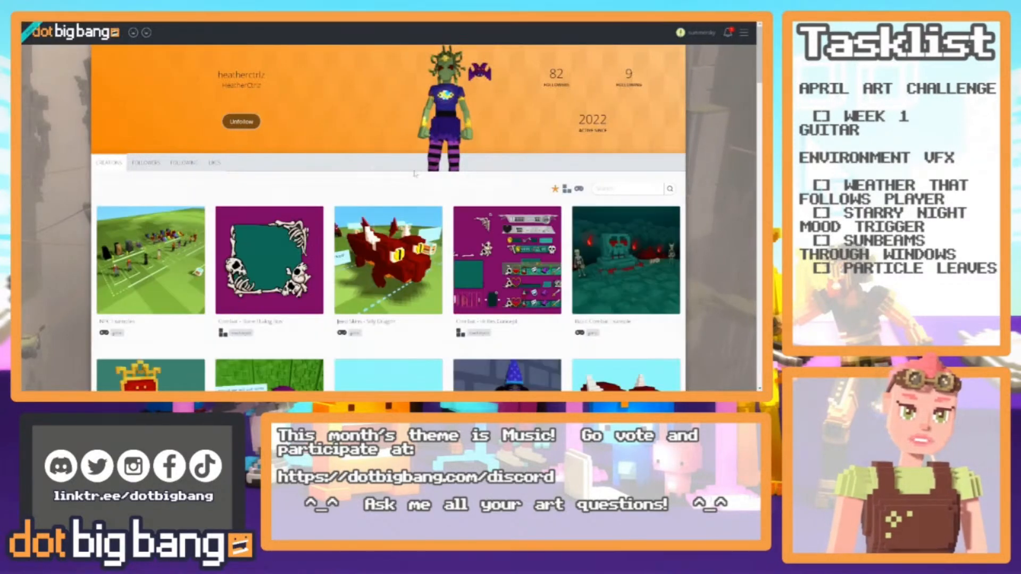
# Filter the creator's creations to games only, search them for "example" and look through the matches.
pyautogui.click(579, 189)
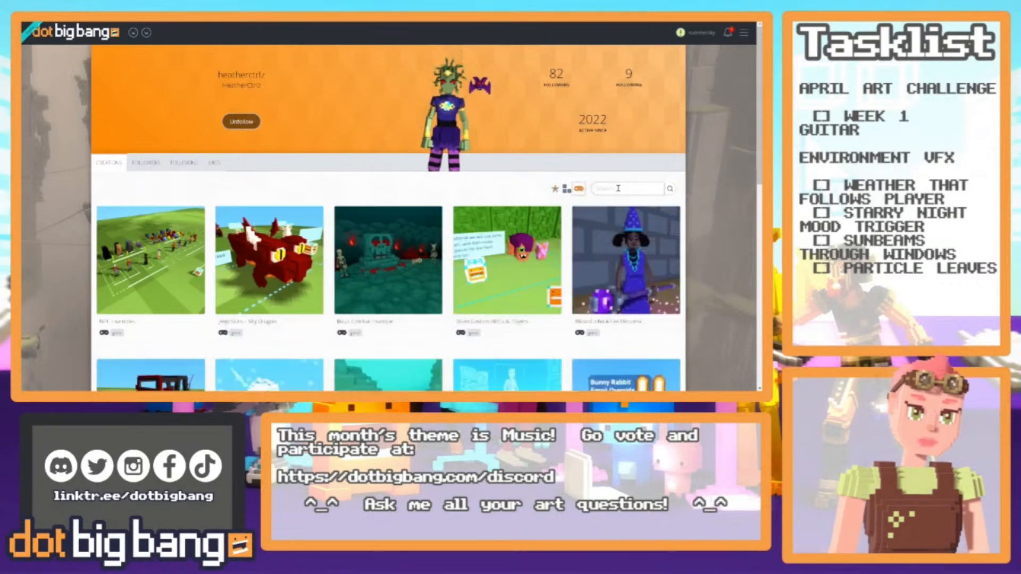
pyautogui.click(618, 188)
pyautogui.write('example')
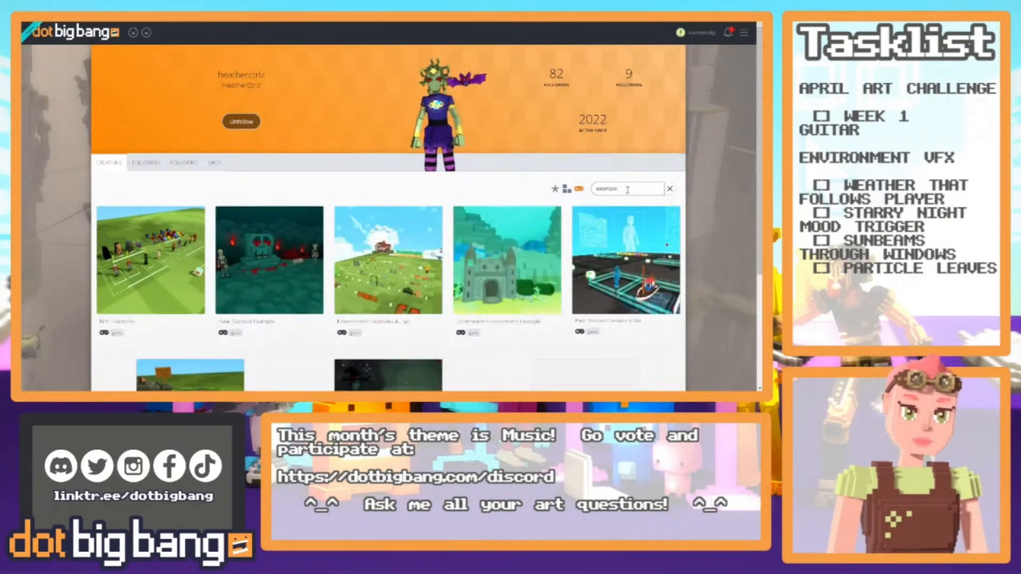
pyautogui.moveTo(231, 272)
pyautogui.scroll(-3, 87, 265)
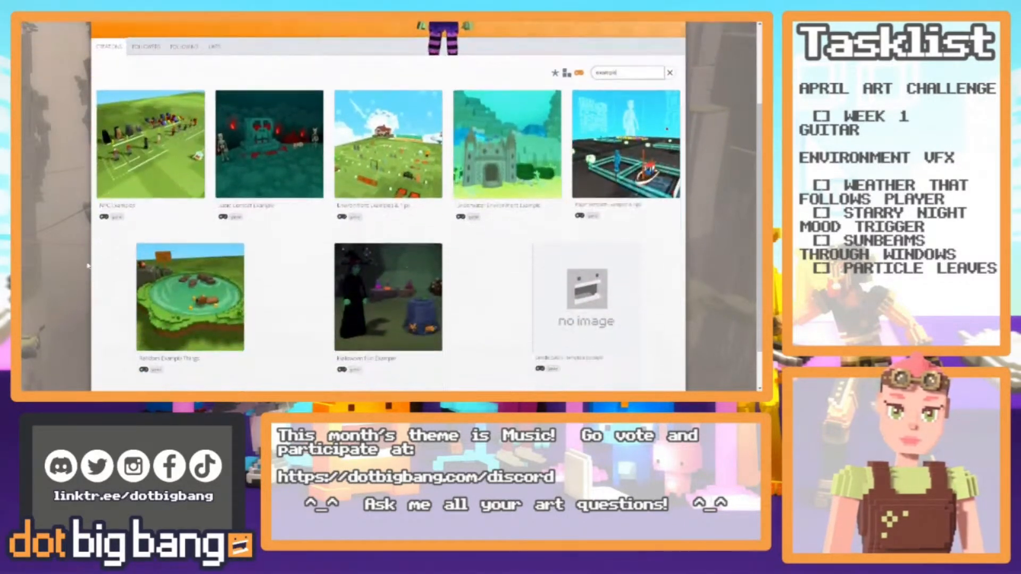
pyautogui.scroll(3, 87, 265)
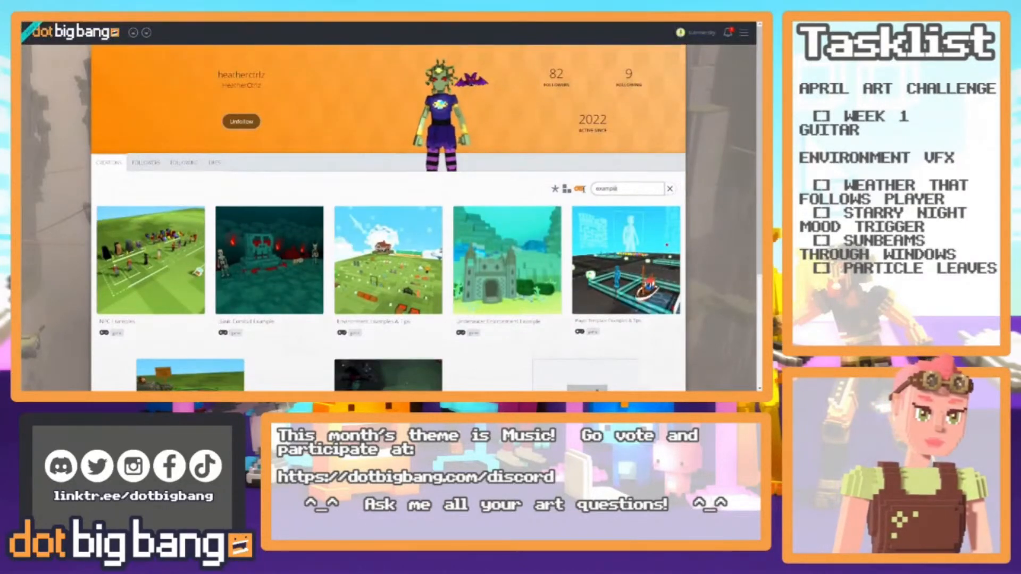
# Search the creator's games for "doodle" and launch Doodle Safari.
pyautogui.doubleClick(611, 188)
pyautogui.write('doodle')
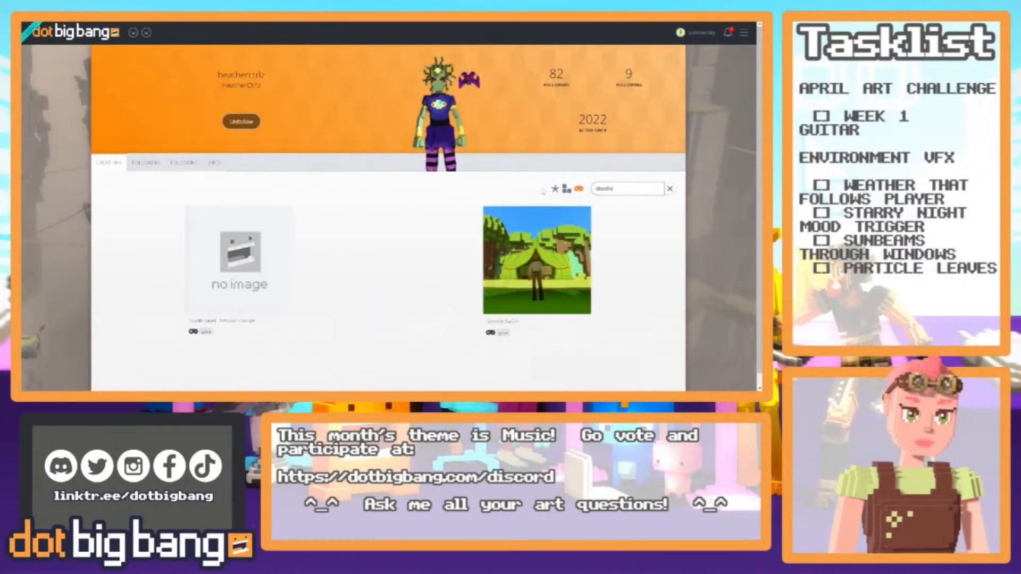
pyautogui.moveTo(564, 280)
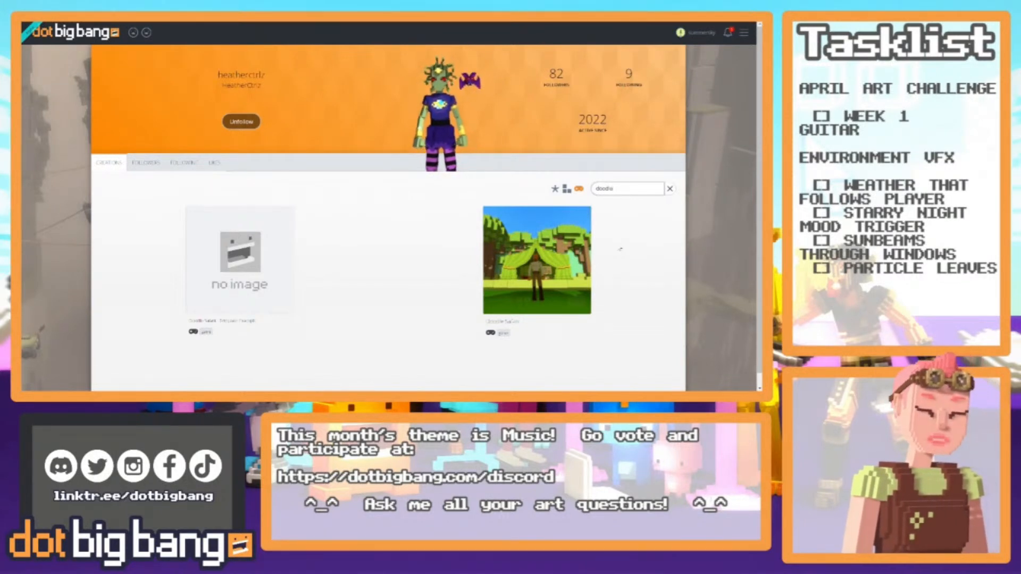
pyautogui.moveTo(575, 300)
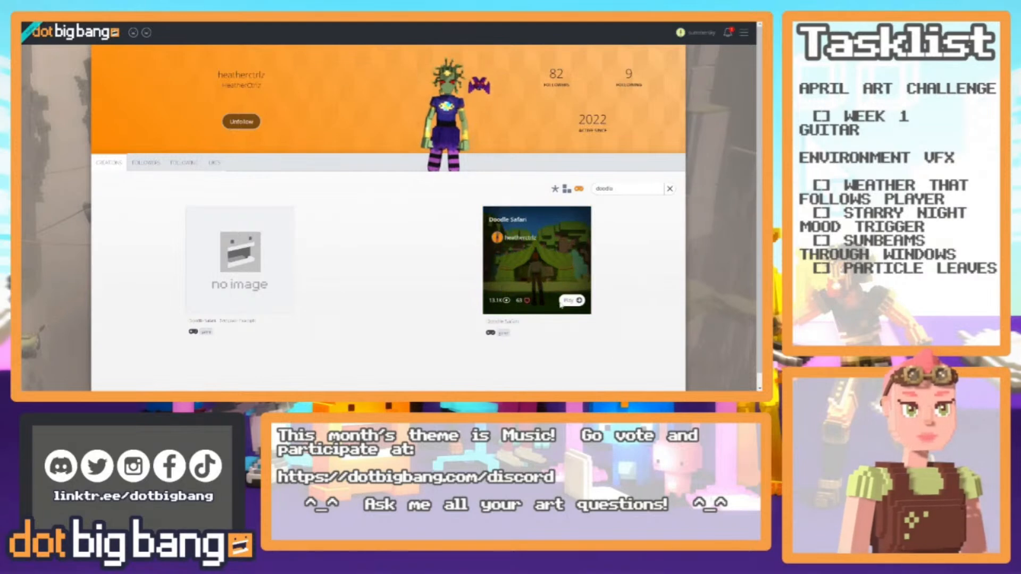
pyautogui.click(728, 33)
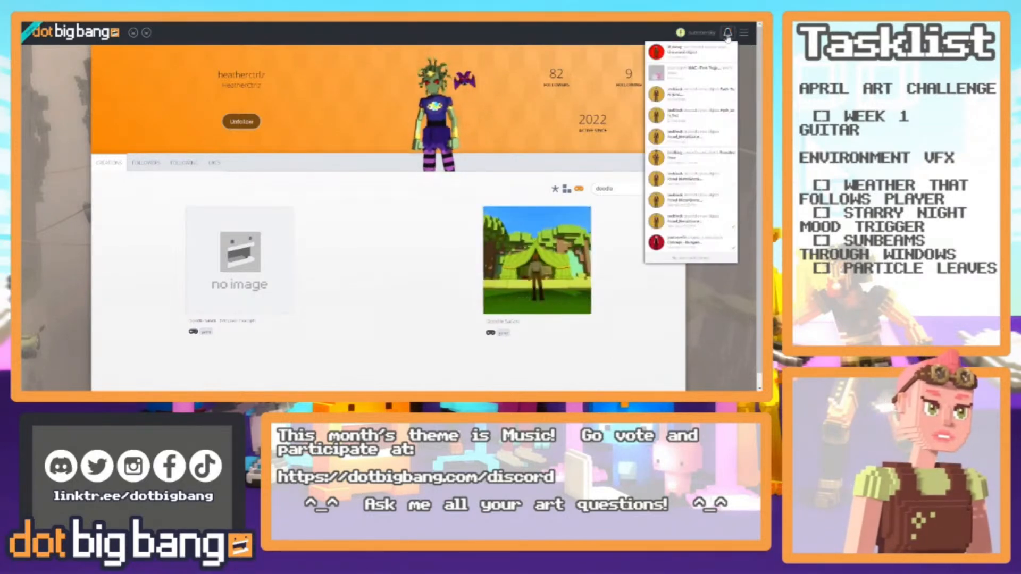
pyautogui.click(577, 303)
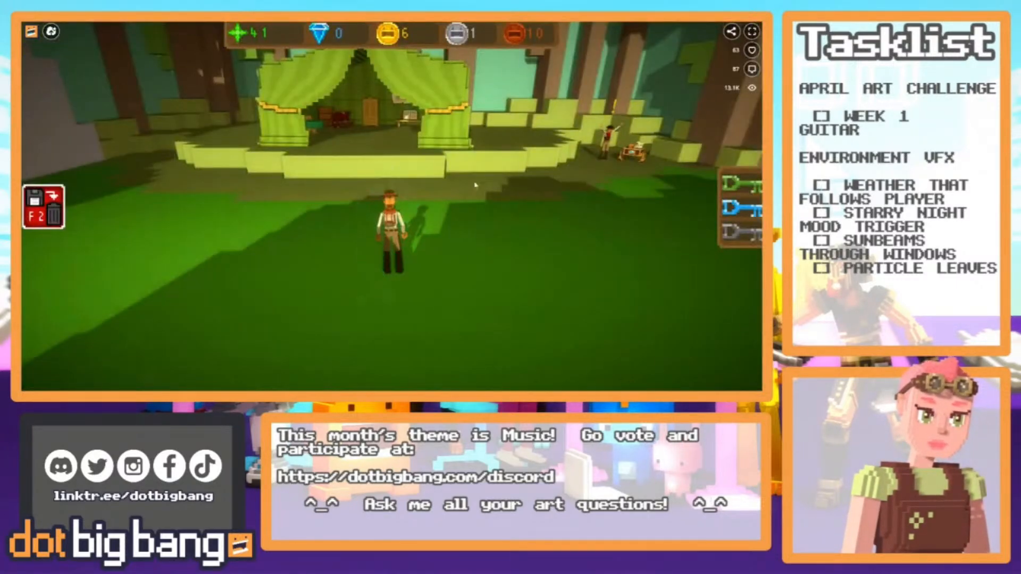
# Move the character around the forest clearing to examine the green tent, its surroundings and the lighting.
pyautogui.click(490, 187)
pyautogui.press('a')
pyautogui.press('w')
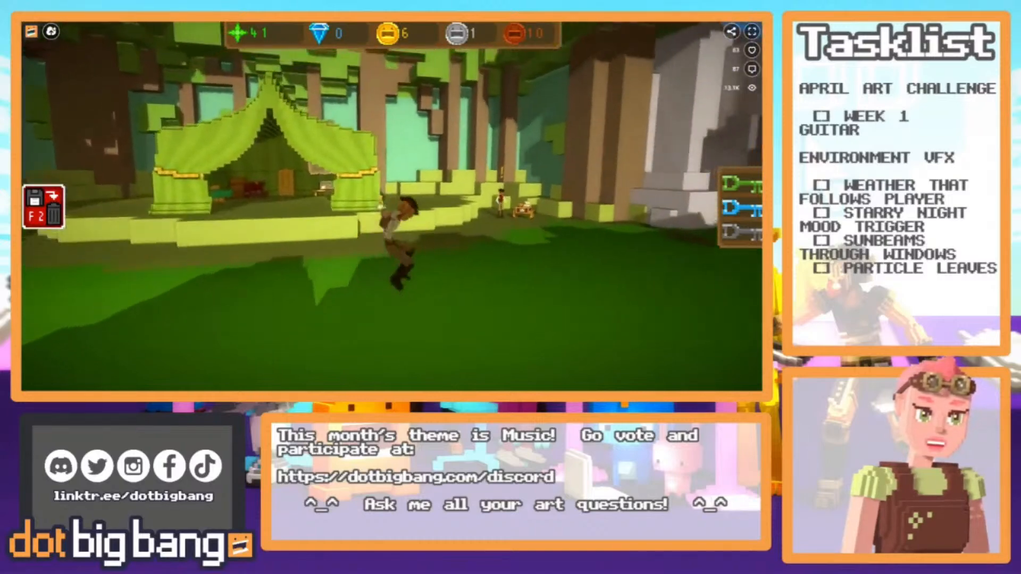
pyautogui.press('space')
pyautogui.press('d')
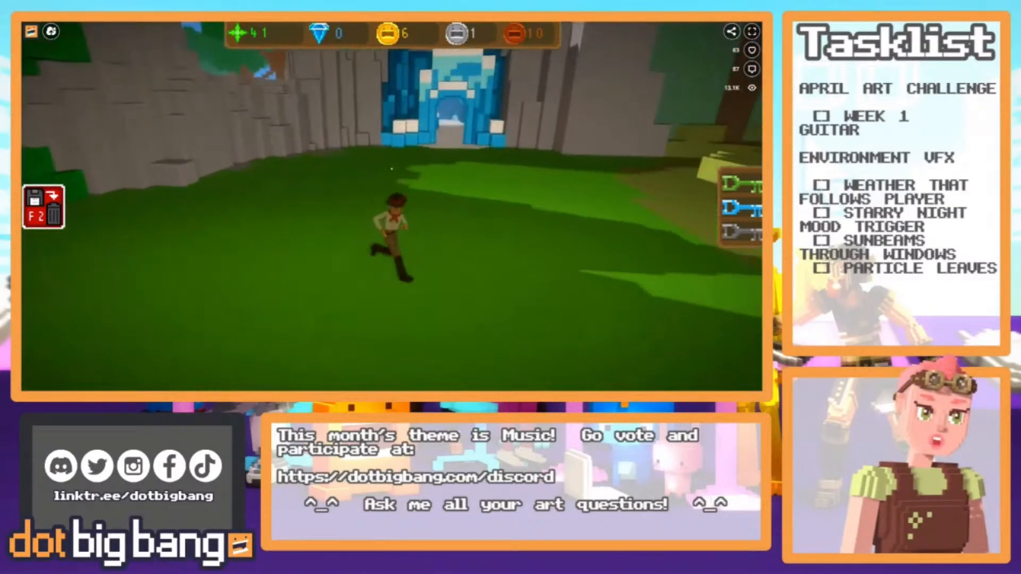
pyautogui.press('w')
pyautogui.press('w')
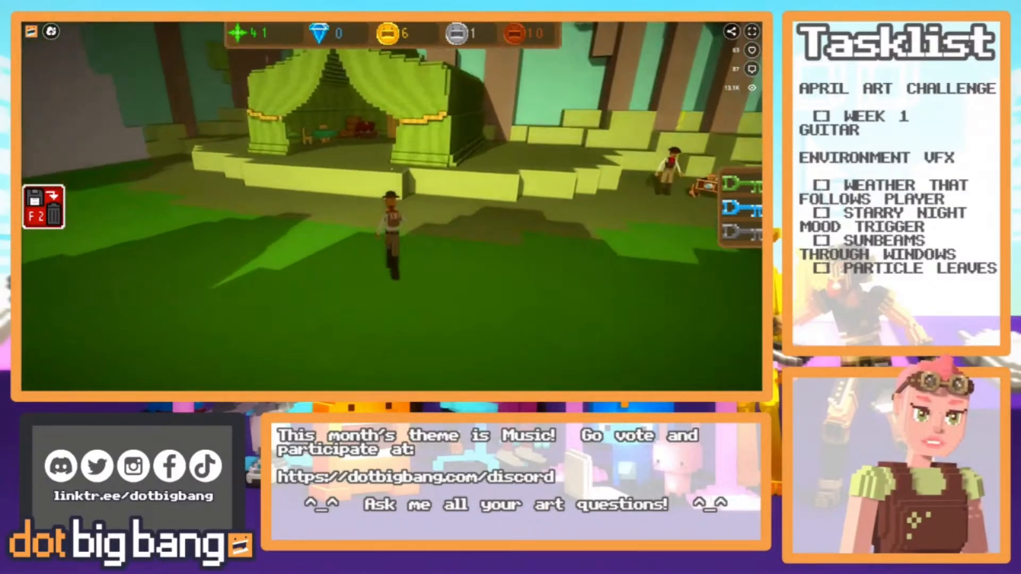
pyautogui.press('space')
pyautogui.press('s')
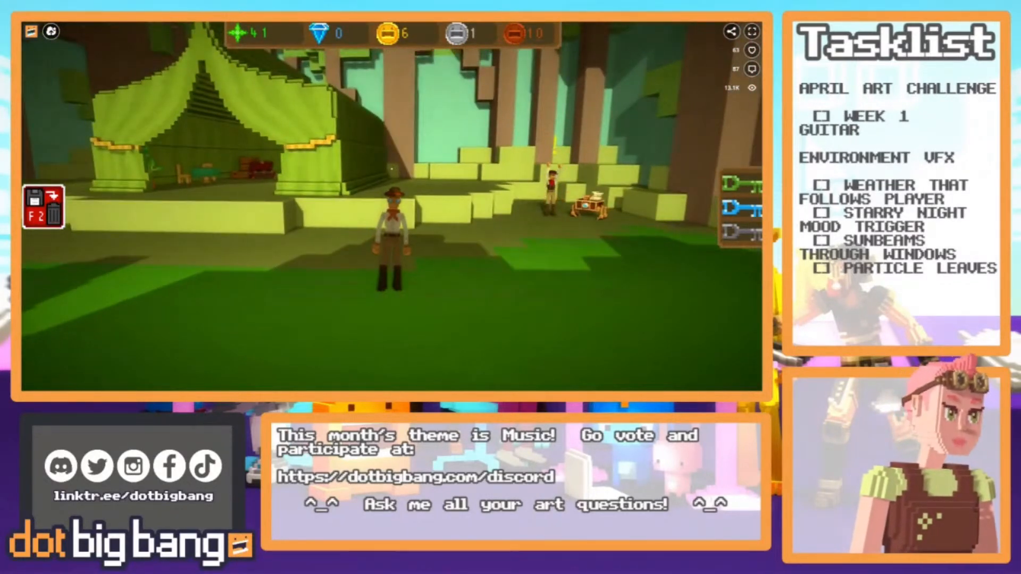
pyautogui.press('a')
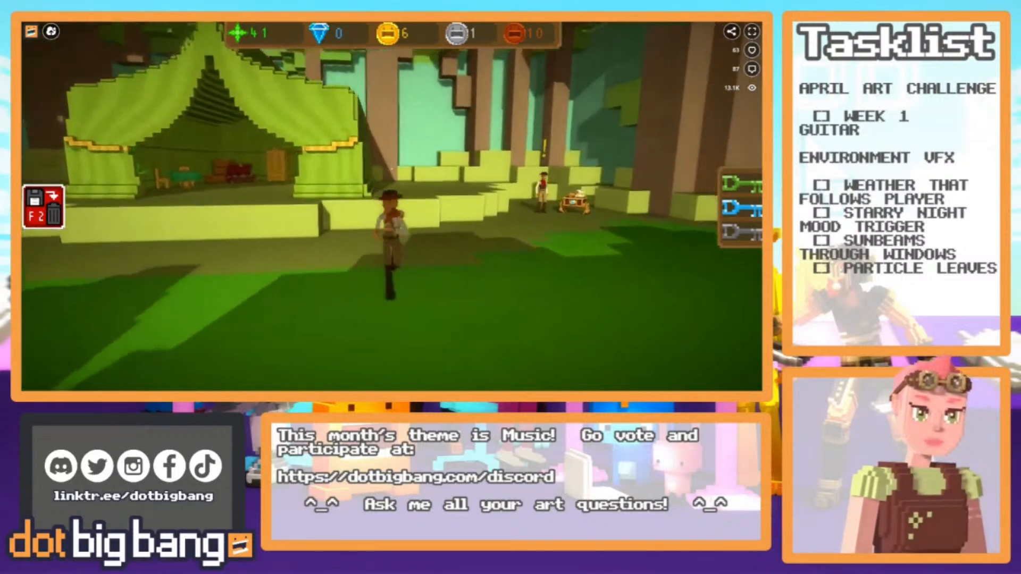
pyautogui.press('w')
pyautogui.press('space')
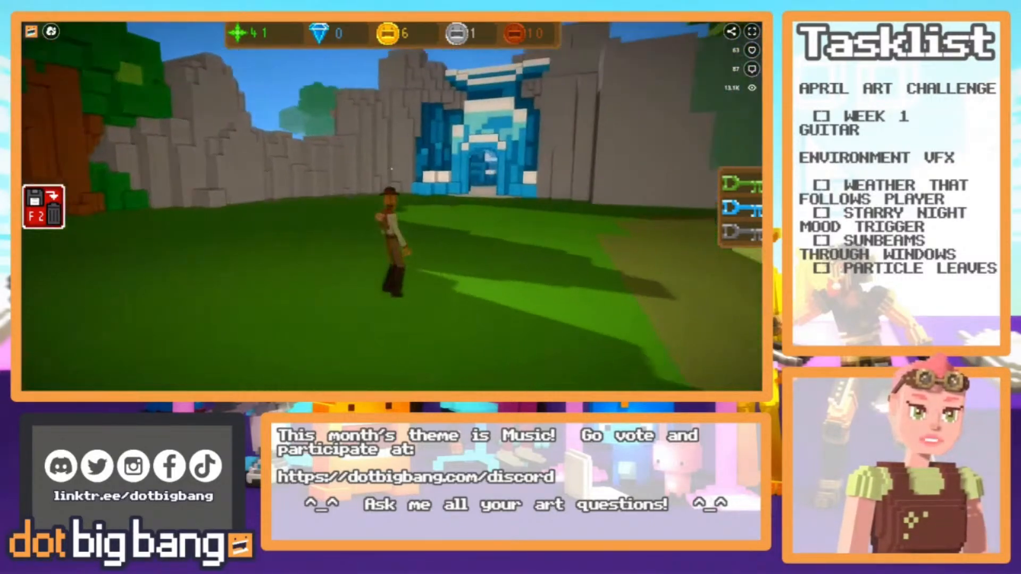
# Run across the clearing to the orange flower plant beside the orange archway and interact with it.
pyautogui.press('w')
pyautogui.press('d')
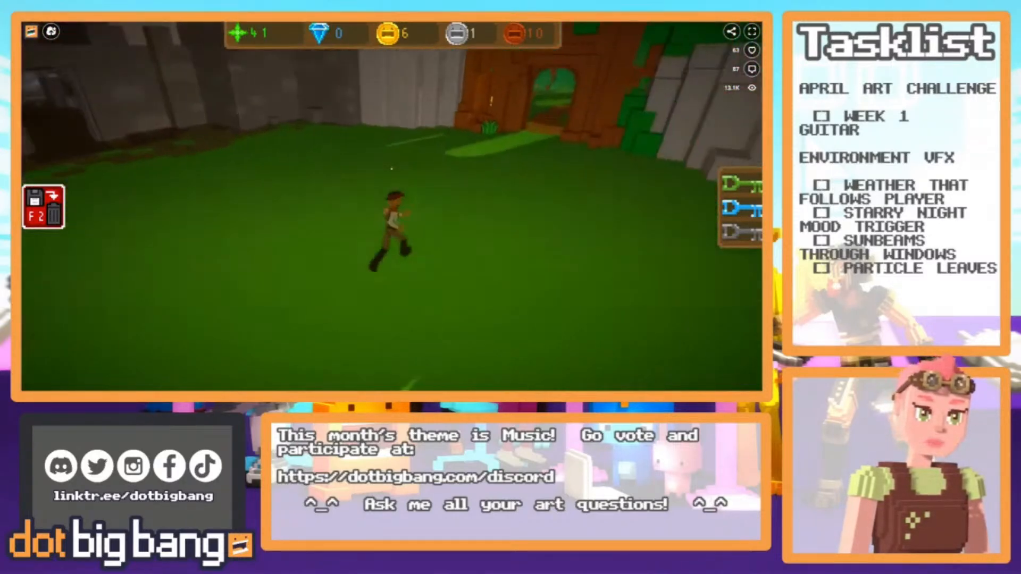
pyautogui.press('w')
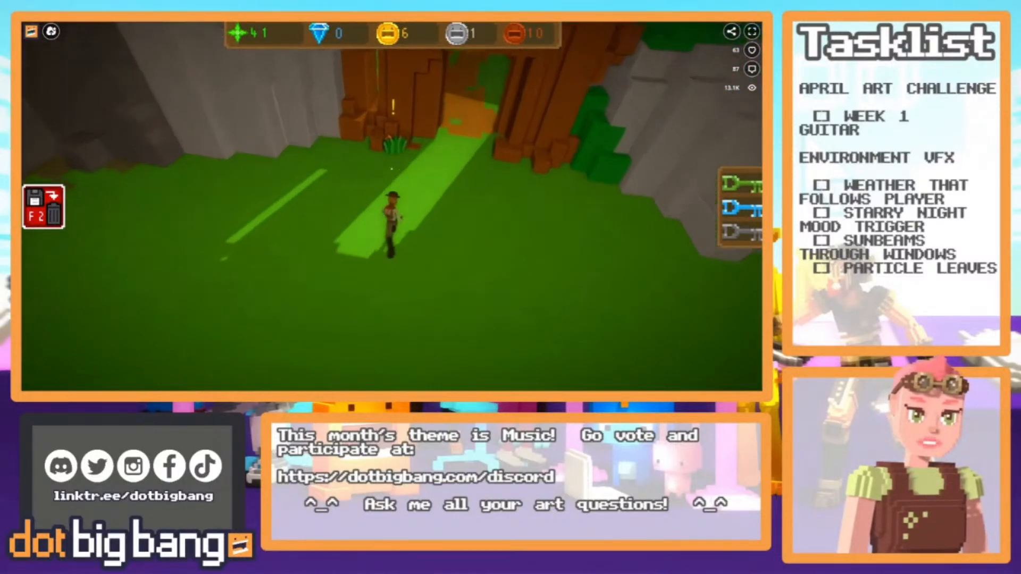
pyautogui.press('w')
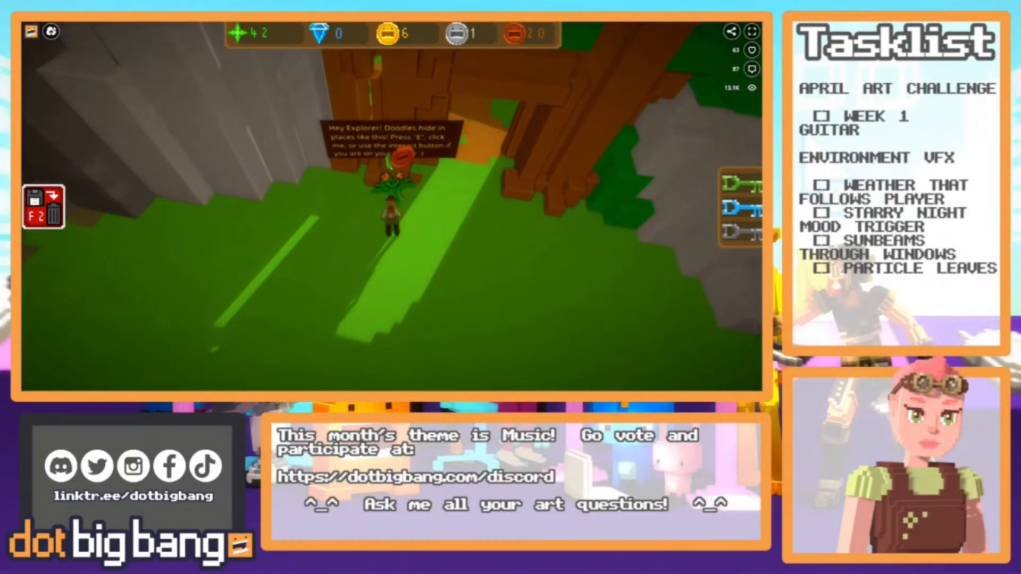
pyautogui.press('w')
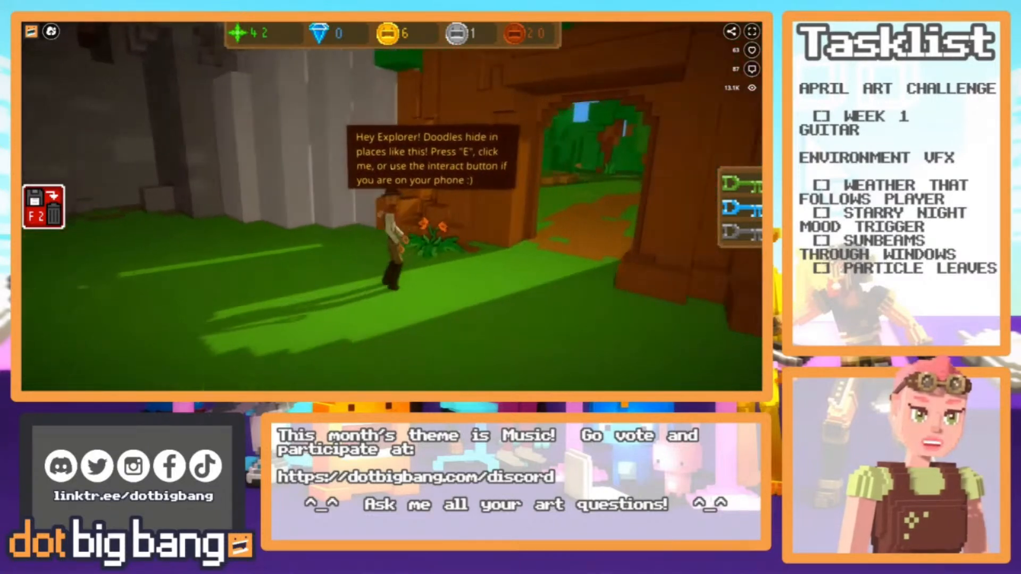
# Step back and forth around the flower plant to examine its pop-up hint and the light through the archway.
pyautogui.press('a')
pyautogui.press('d')
pyautogui.press('a')
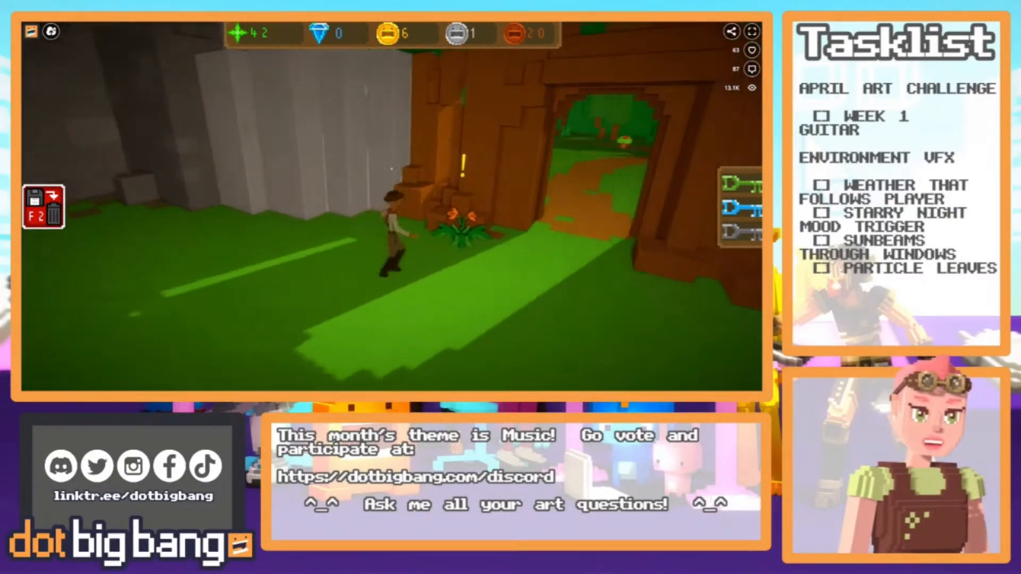
pyautogui.press('d')
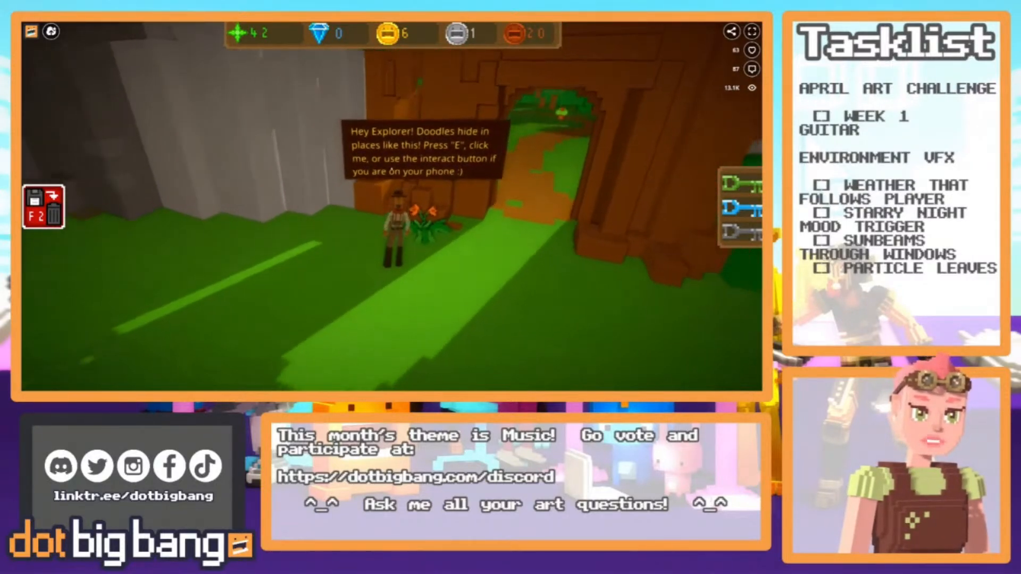
pyautogui.press('s')
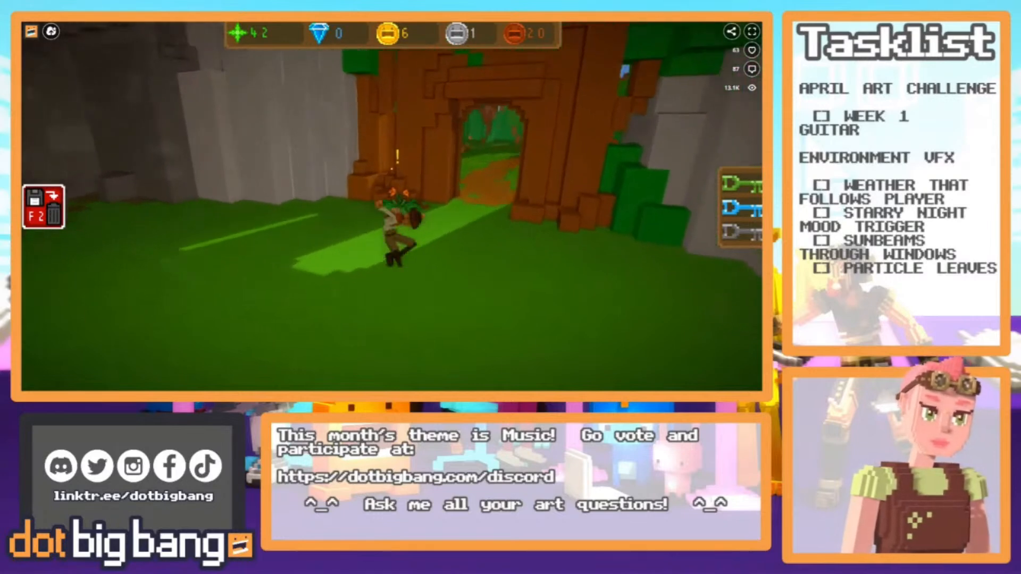
# Return the character from the archway to the open clearing, facing the green tent.
pyautogui.press('d')
pyautogui.press('w')
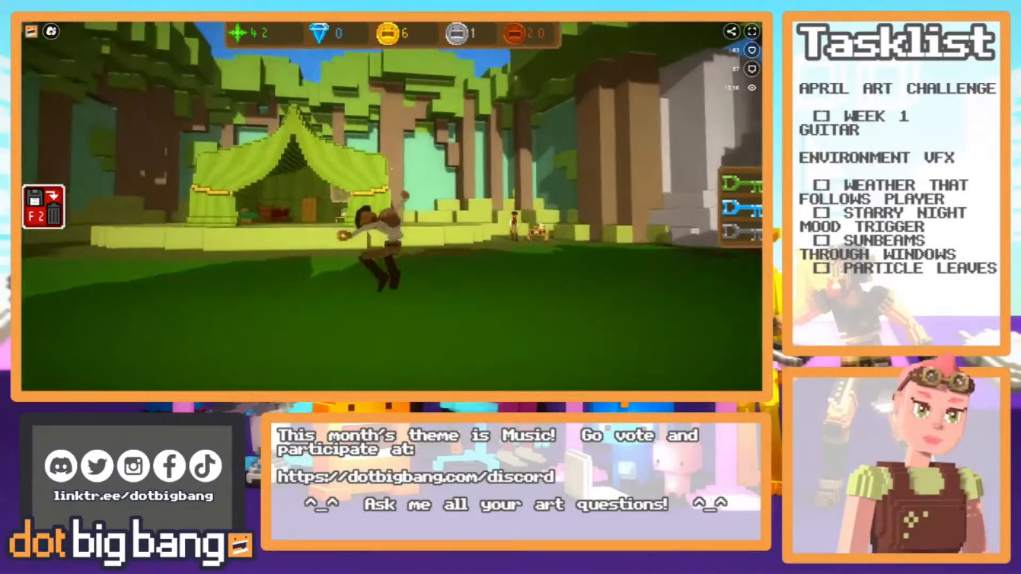
pyautogui.press('d')
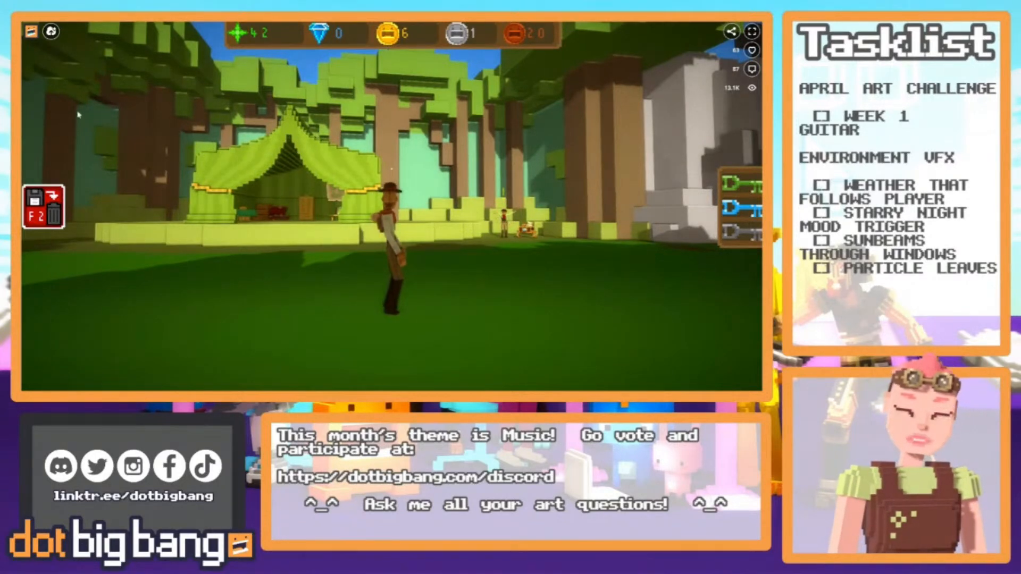
pyautogui.press('w')
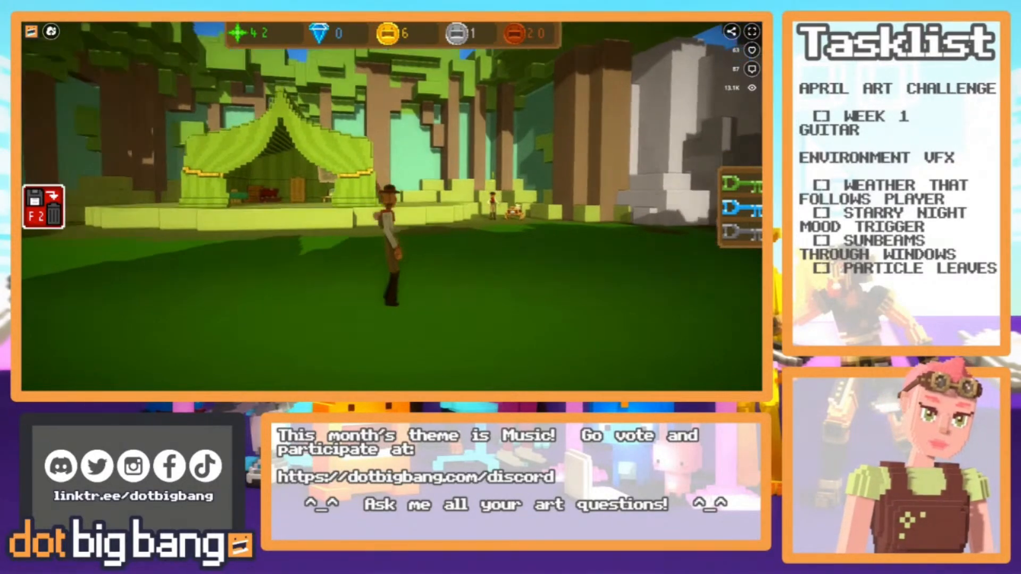
# Run to the costume merchant beside the green tent, browse both pages of the accessory shop and close it.
pyautogui.press('w')
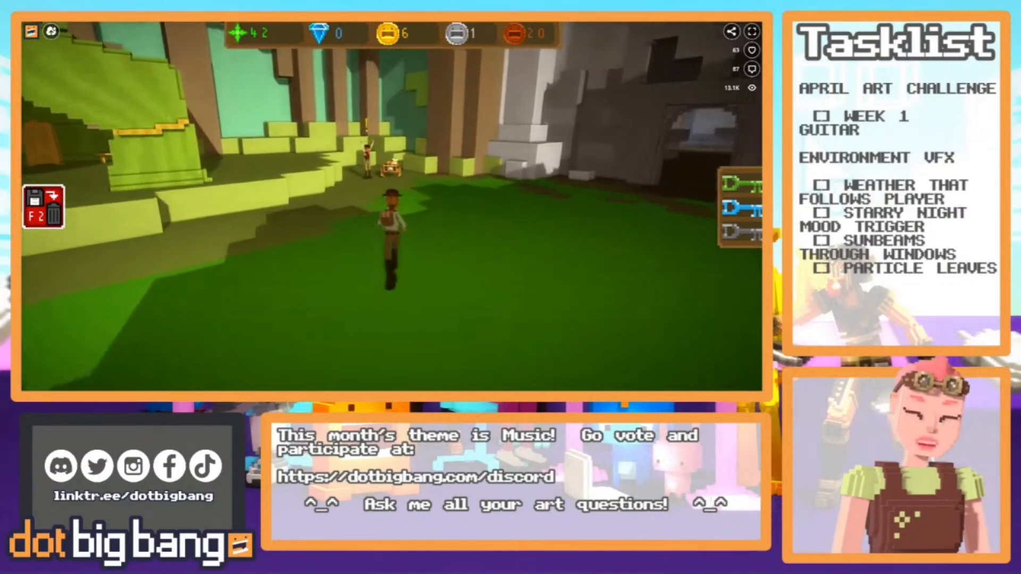
pyautogui.press('w')
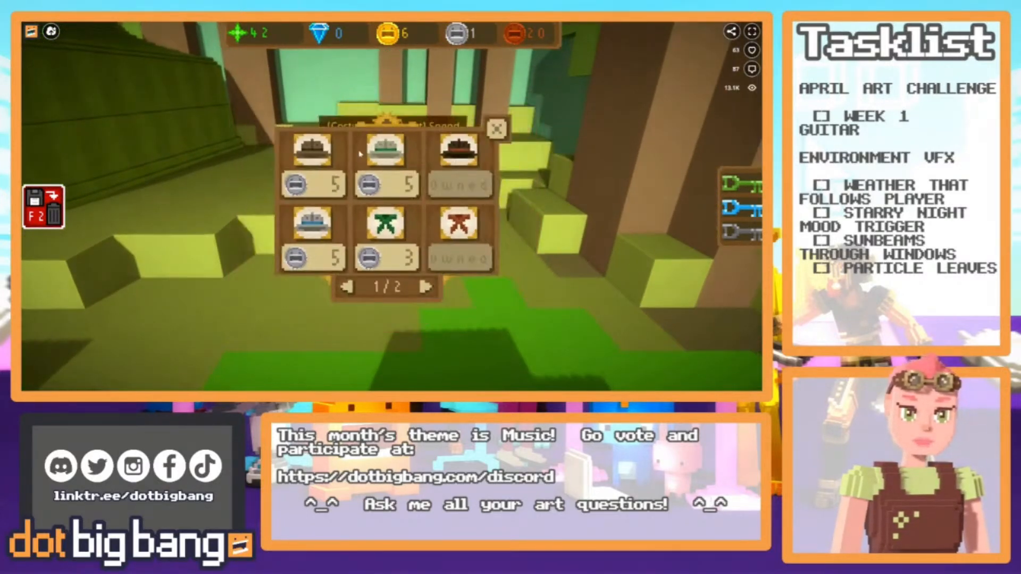
pyautogui.click(428, 287)
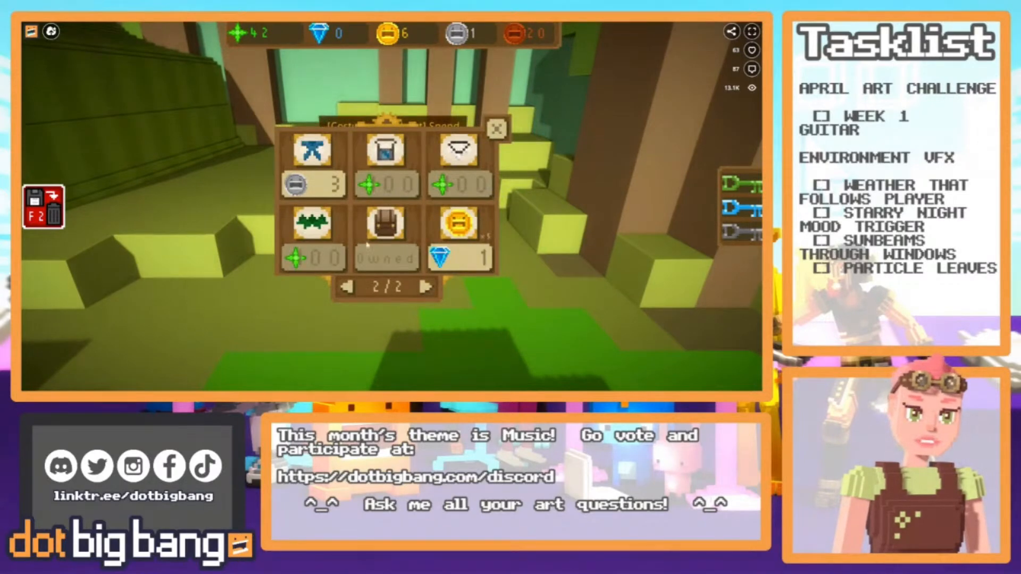
pyautogui.click(498, 130)
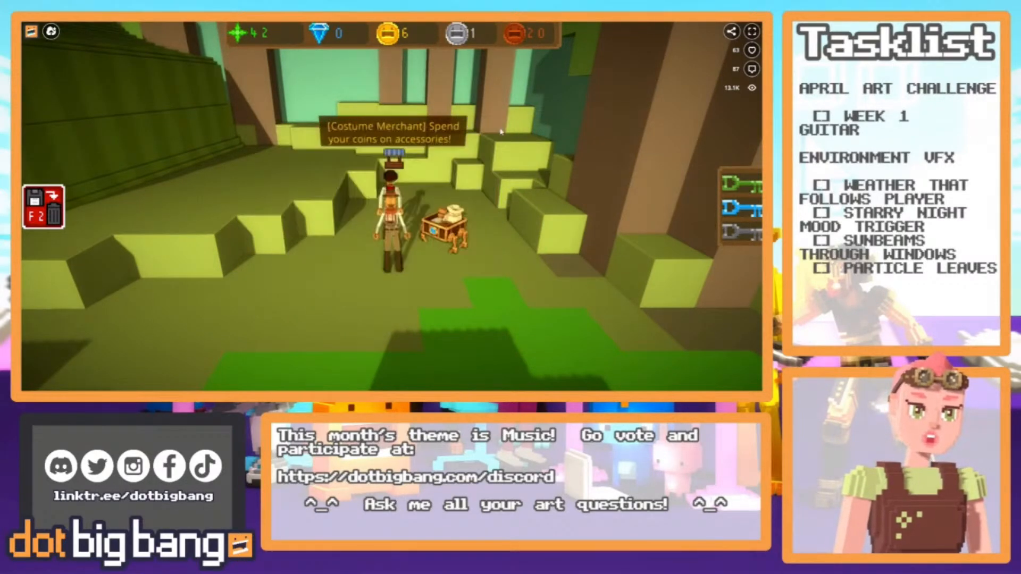
# Run from the costume merchant back into the clearing to view the stone ruins and the orange archway.
pyautogui.click(530, 208)
pyautogui.press('a')
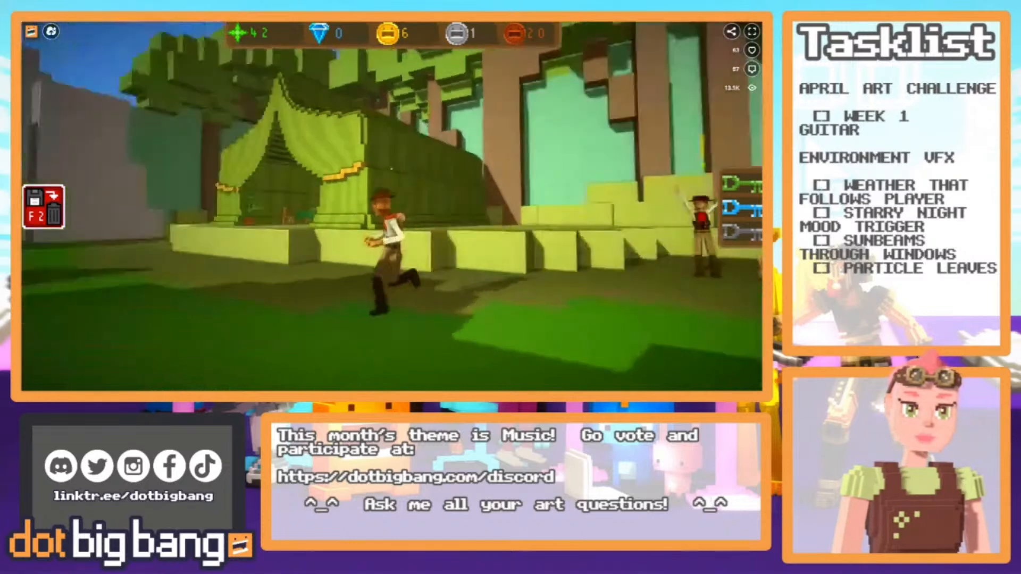
pyautogui.press('Escape')
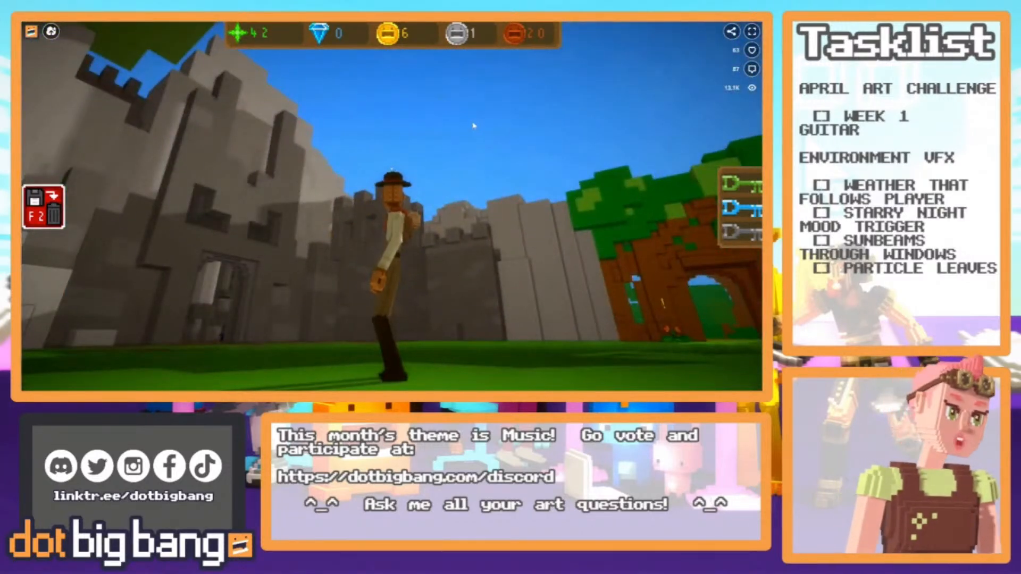
# Switch to the guitar model in the voxel editor and examine its body and neck proportions from near and far.
pyautogui.hotkey('ctrl', 'Tab')
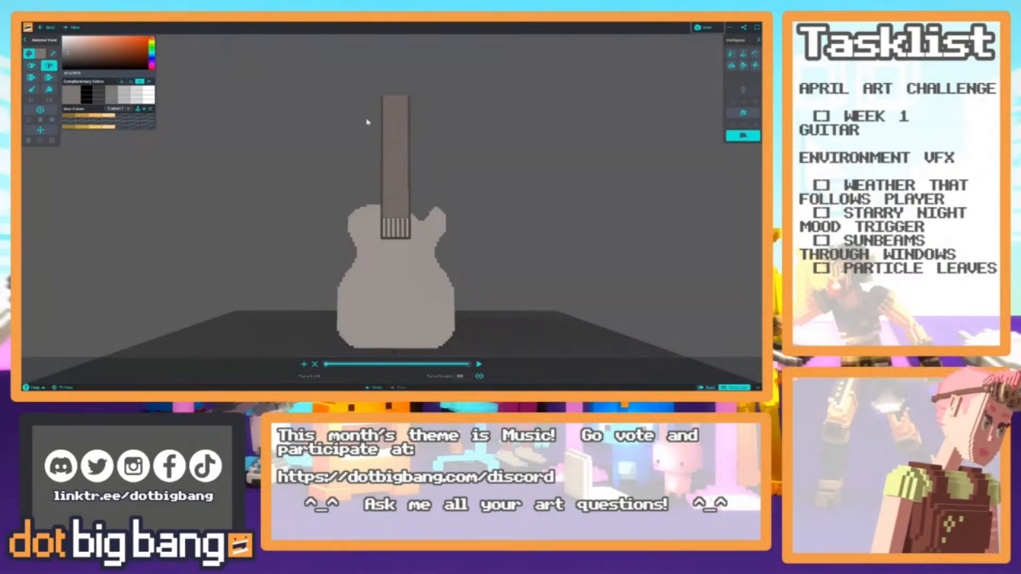
pyautogui.moveTo(312, 261); pyautogui.dragTo(334, 223, button='middle')
pyautogui.moveTo(334, 223); pyautogui.dragTo(320, 275, button='right')
pyautogui.scroll(2, 326, 298)
pyautogui.moveTo(318, 279)
pyautogui.mouseDown(button='middle')
pyautogui.moveTo(312, 287)
pyautogui.moveTo(313, 278)
pyautogui.mouseUp(button='middle')
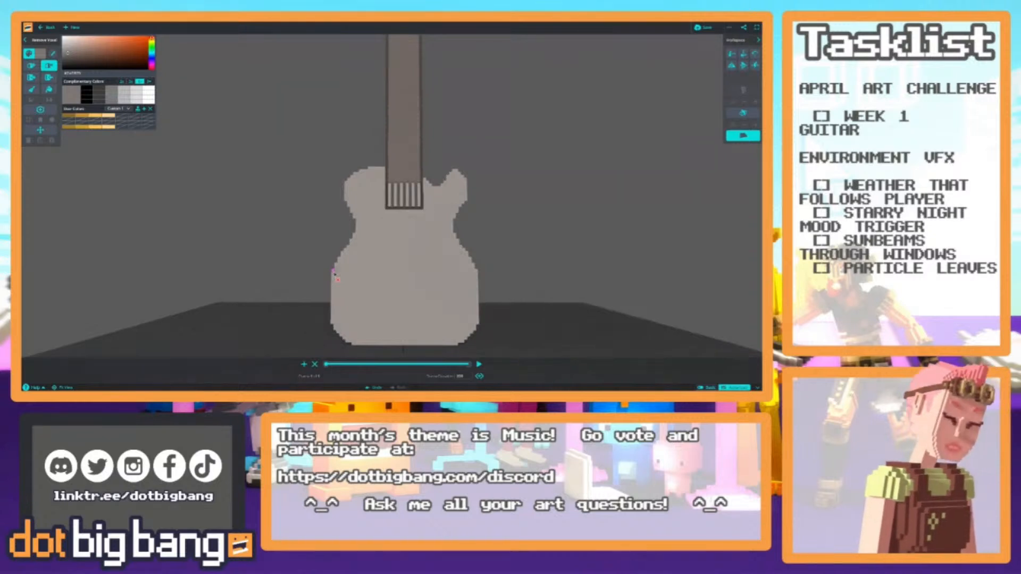
pyautogui.scroll(-3, 326, 234)
pyautogui.moveTo(326, 234); pyautogui.dragTo(329, 294, button='middle')
pyautogui.scroll(3, 335, 271)
pyautogui.scroll(-2, 353, 251)
pyautogui.scroll(5, 403, 266)
pyautogui.scroll(-5, 381, 262)
pyautogui.scroll(-3, 381, 263)
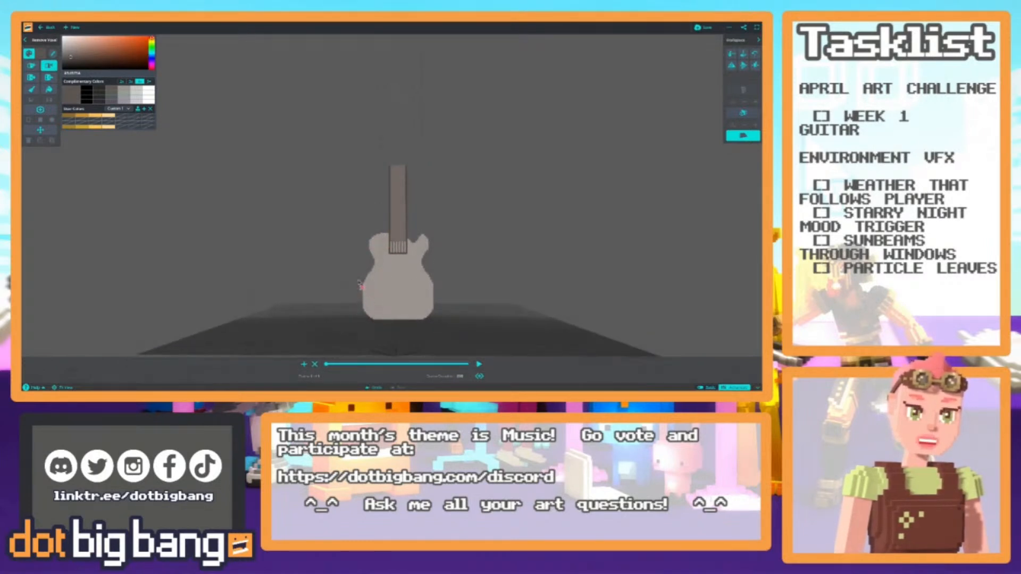
pyautogui.moveTo(353, 275); pyautogui.dragTo(352, 245, button='middle')
pyautogui.moveTo(349, 285); pyautogui.dragTo(343, 299, button='right')
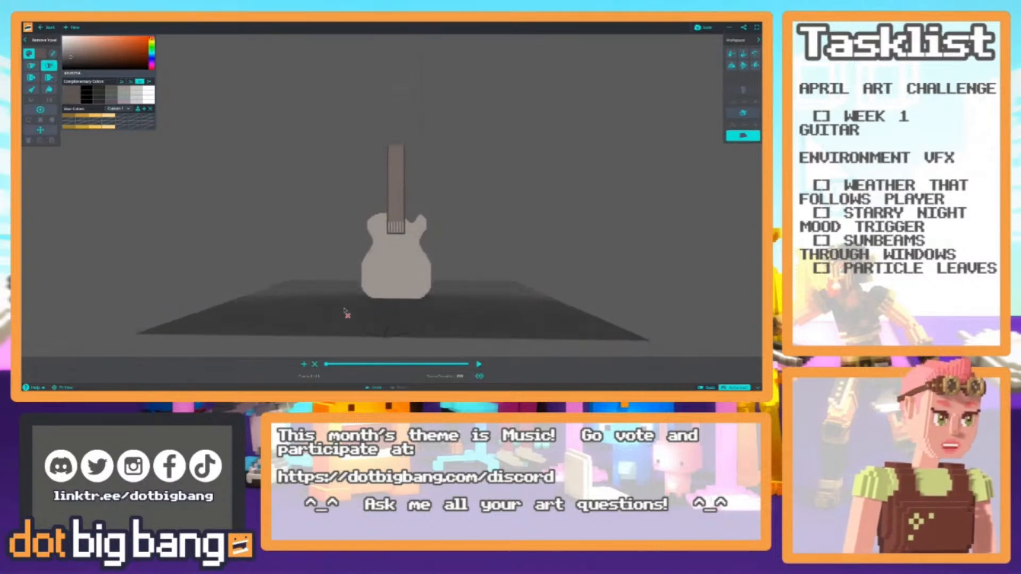
pyautogui.scroll(5, 347, 308)
pyautogui.moveTo(355, 277); pyautogui.dragTo(362, 266, button='middle')
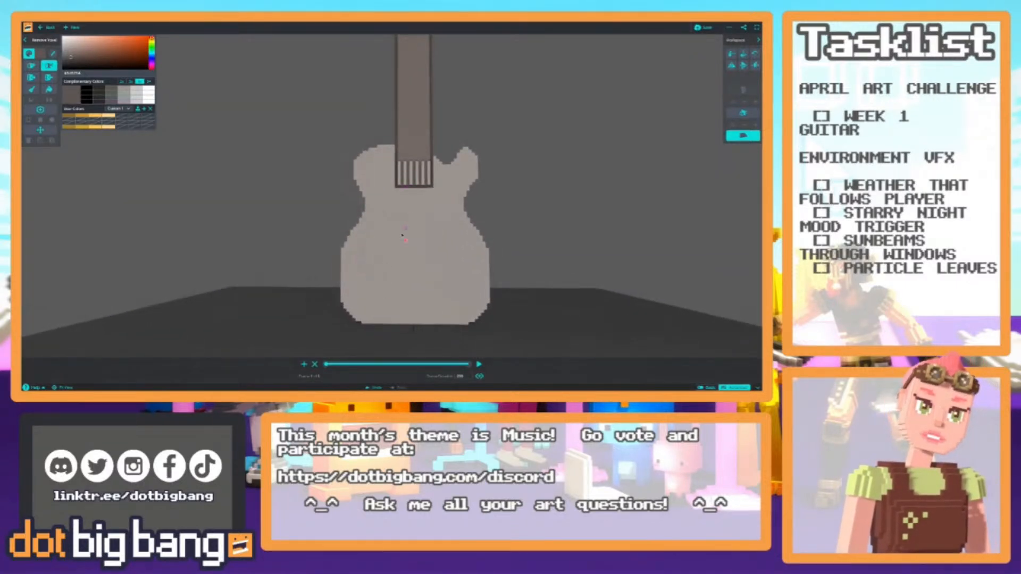
# Set the drawing colour to bright green and activate the Add Voxel tool.
pyautogui.keyDown('alt'); pyautogui.click(405, 233); pyautogui.keyUp('alt')
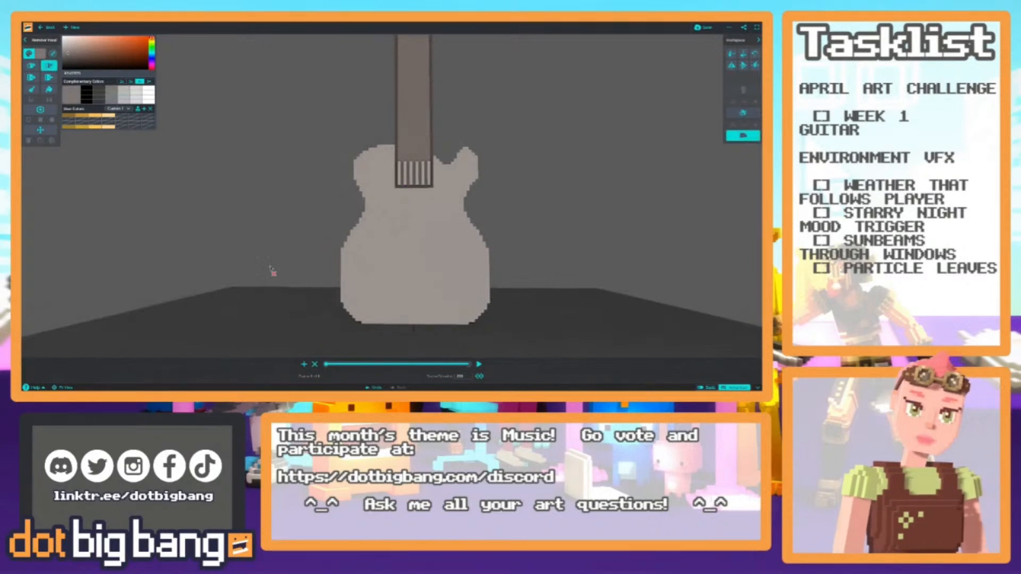
pyautogui.click(153, 45)
pyautogui.click(147, 41)
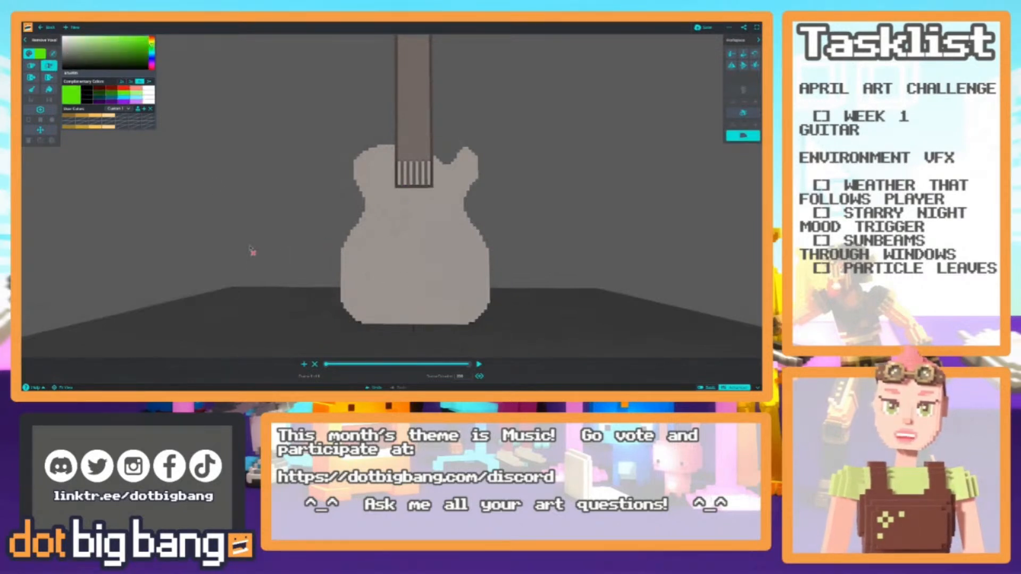
pyautogui.moveTo(247, 235); pyautogui.dragTo(268, 223, button='middle')
pyautogui.press('a')
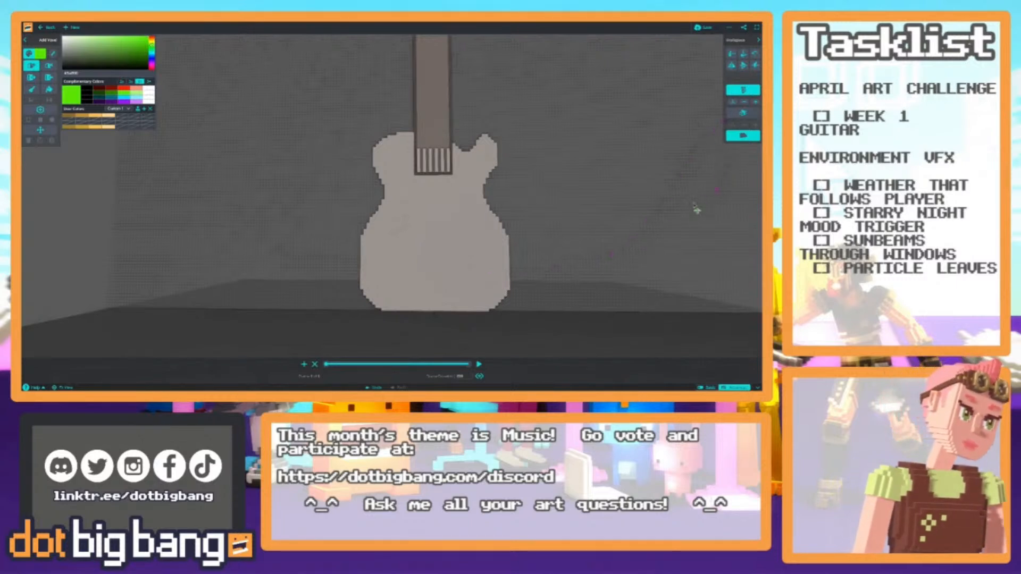
# Draw a straight vertical green guide line beside the guitar, rising from the base to roughly the widest part of its body.
pyautogui.scroll(6, 328, 300)
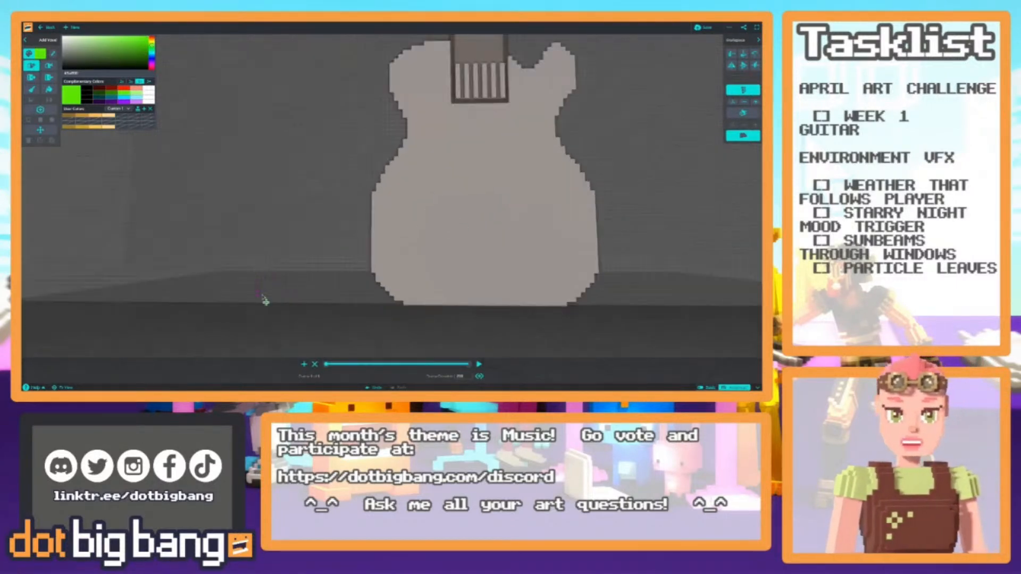
pyautogui.click(381, 308)
pyautogui.click(381, 302)
pyautogui.moveTo(382, 297); pyautogui.dragTo(381, 179)
pyautogui.scroll(-5, 377, 162)
pyautogui.moveTo(376, 158); pyautogui.dragTo(342, 210, button='right')
pyautogui.scroll(-3, 338, 233)
pyautogui.scroll(3, 354, 247)
# Select the green guide line and stack a slightly offset copy of it directly above the original.
pyautogui.press('7')
pyautogui.press('8')
pyautogui.moveTo(343, 215); pyautogui.dragTo(371, 226)
pyautogui.moveTo(475, 218); pyautogui.dragTo(471, 217)
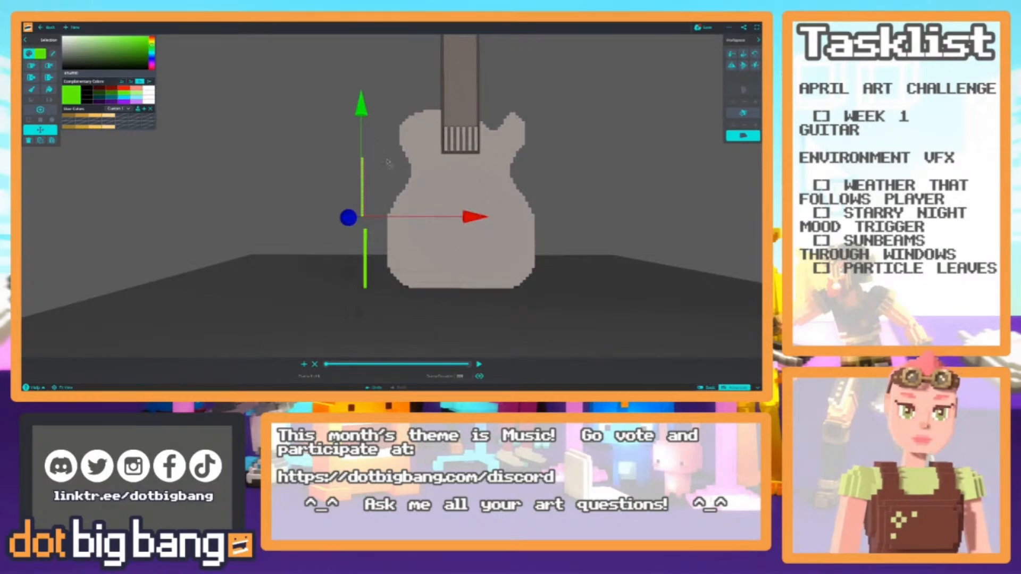
pyautogui.moveTo(363, 120); pyautogui.dragTo(365, 129)
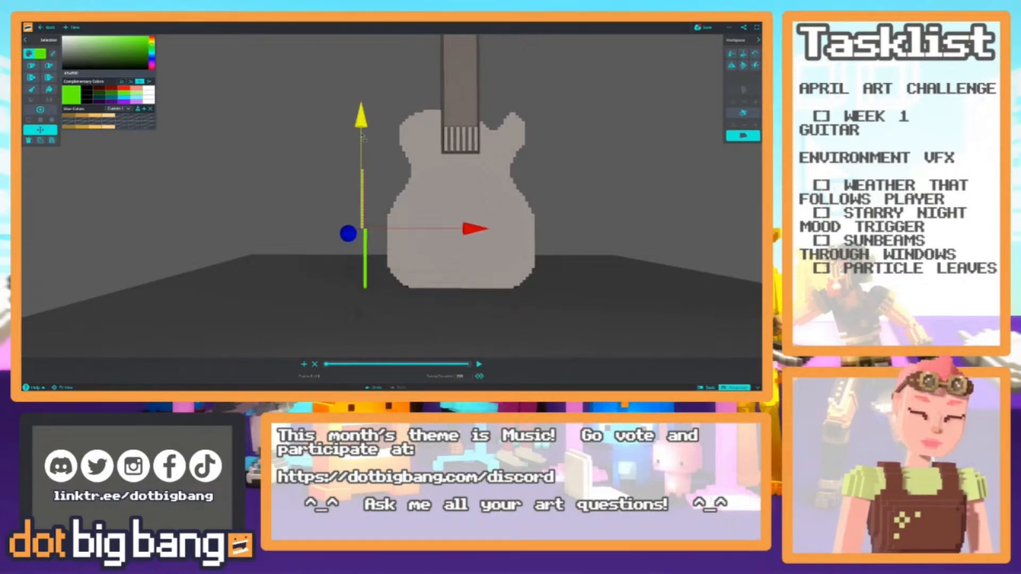
# Add a third guide segment on top of the stack and paste the bottom segment back in place, spanning the body's height.
pyautogui.hotkey('ctrl', 'v')
pyautogui.moveTo(365, 178); pyautogui.dragTo(364, 59)
pyautogui.click(330, 137)
pyautogui.scroll(-3, 336, 163)
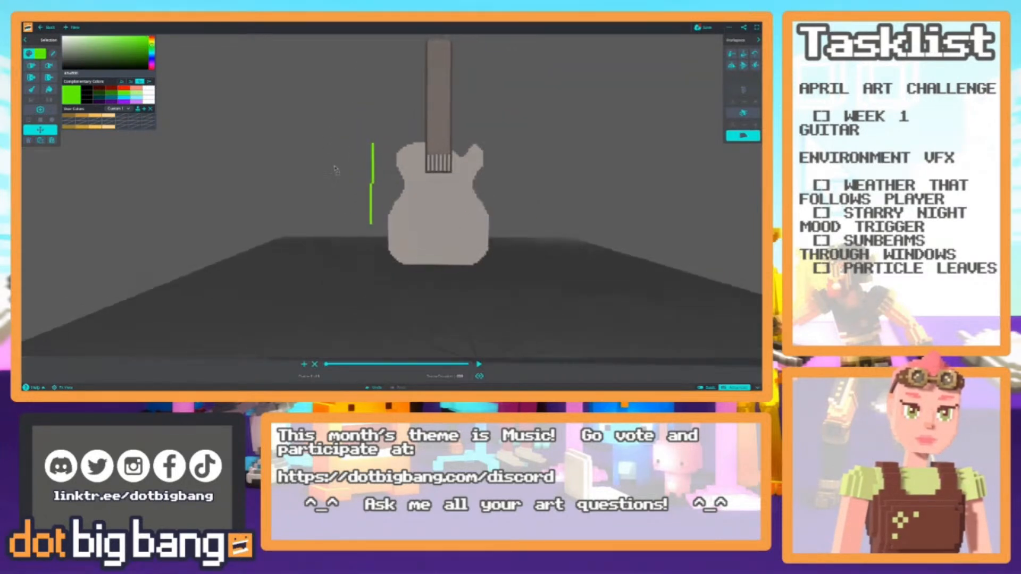
pyautogui.hotkey('ctrl', 'v')
pyautogui.click(329, 234)
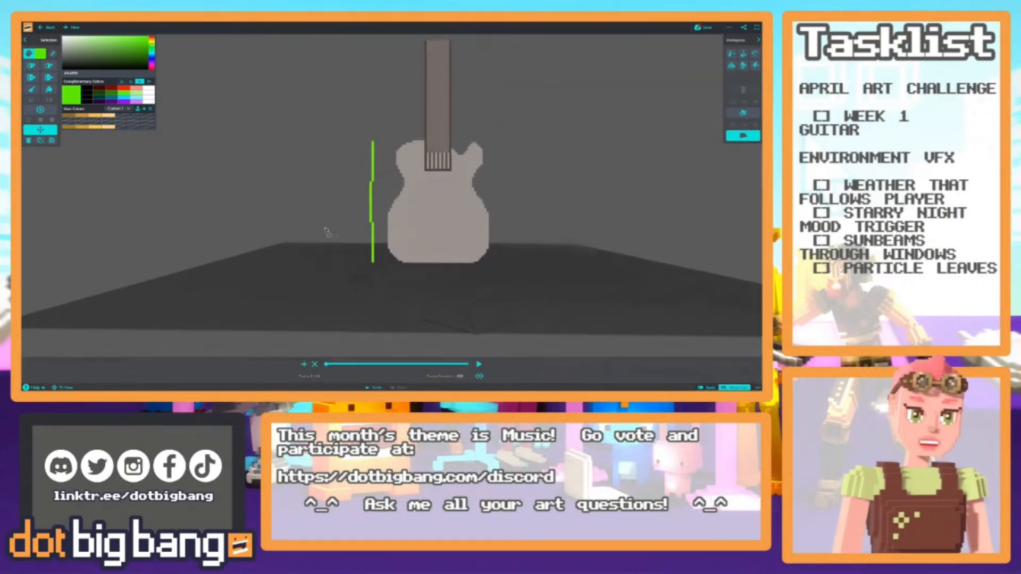
pyautogui.scroll(3, 329, 242)
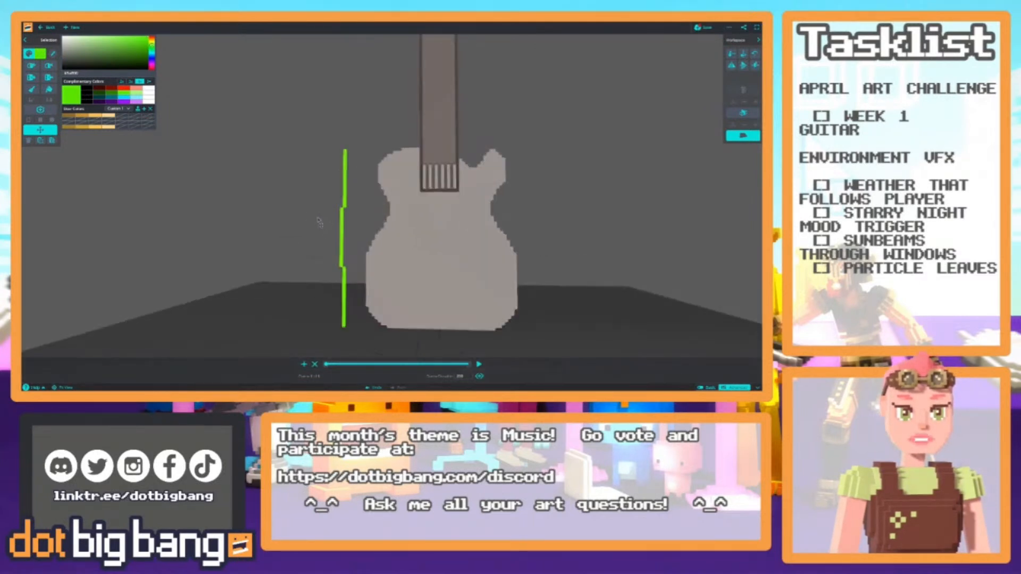
pyautogui.scroll(-3, 328, 242)
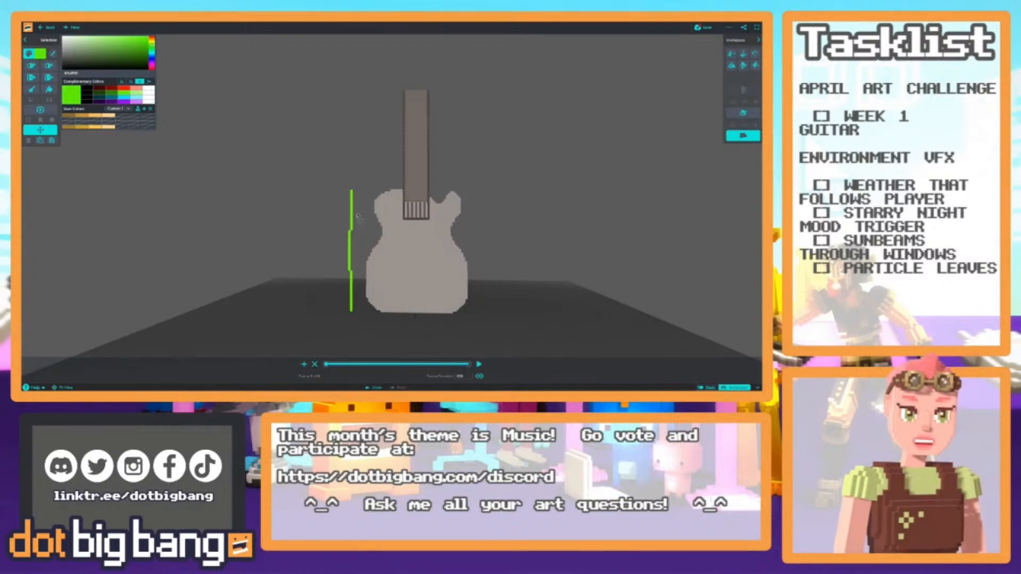
# Paste the bottom guide segment and move it beside the neck so it starts level with the top of the guitar body.
pyautogui.moveTo(340, 254); pyautogui.dragTo(315, 226, button='middle')
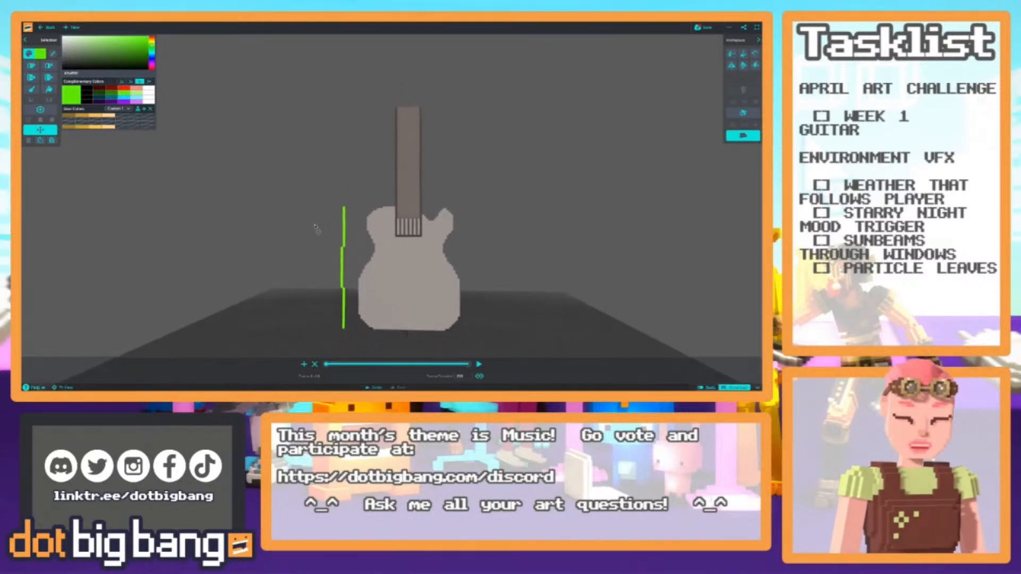
pyautogui.hotkey('ctrl', 'v')
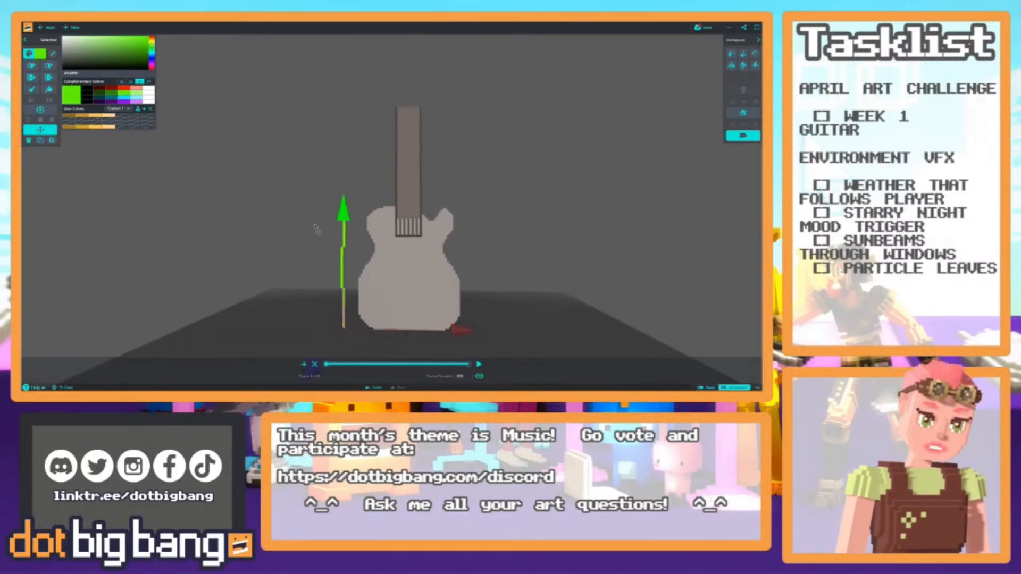
pyautogui.moveTo(459, 330); pyautogui.dragTo(536, 331)
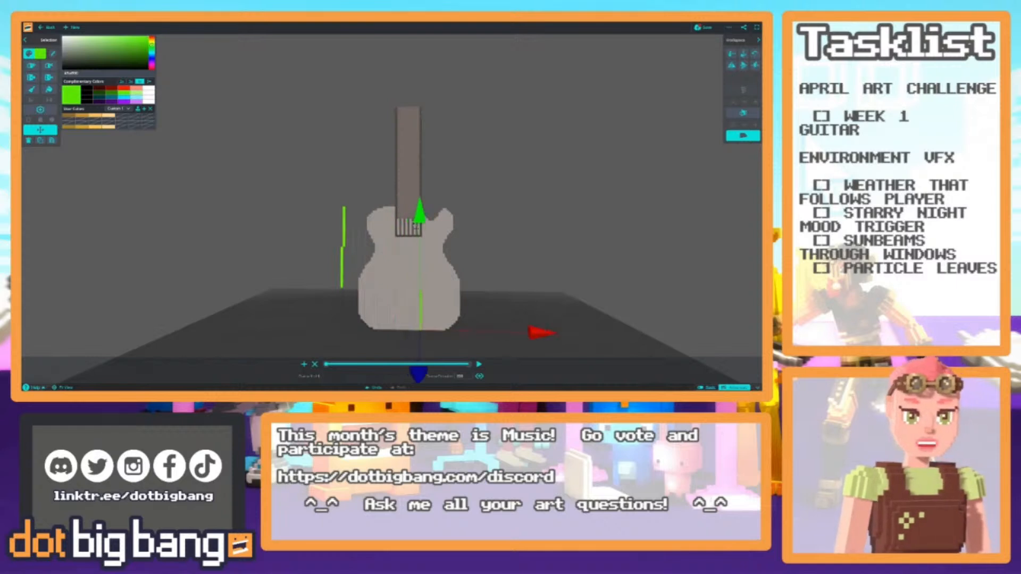
pyautogui.moveTo(421, 212); pyautogui.dragTo(421, 122)
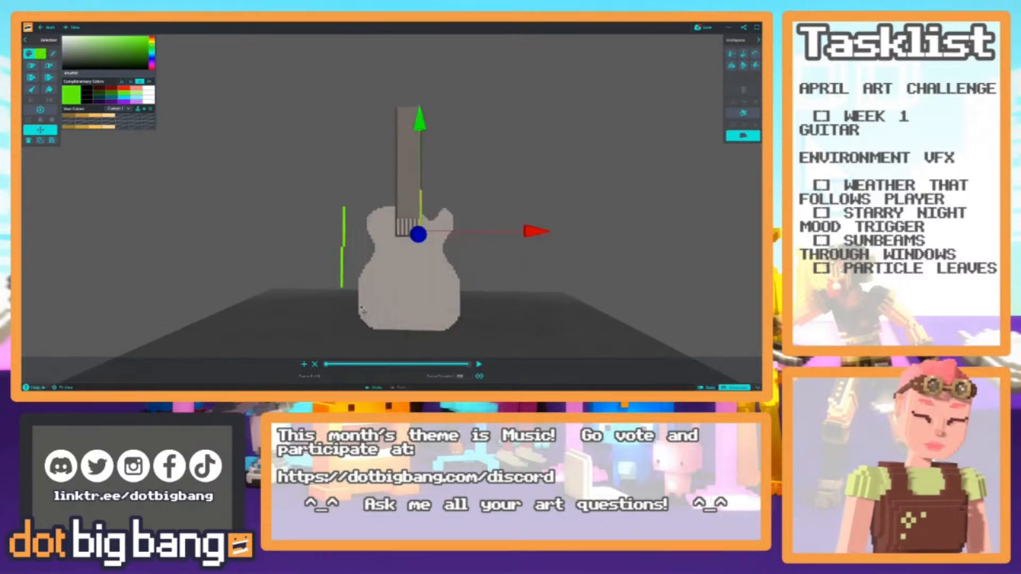
pyautogui.scroll(10, 362, 311)
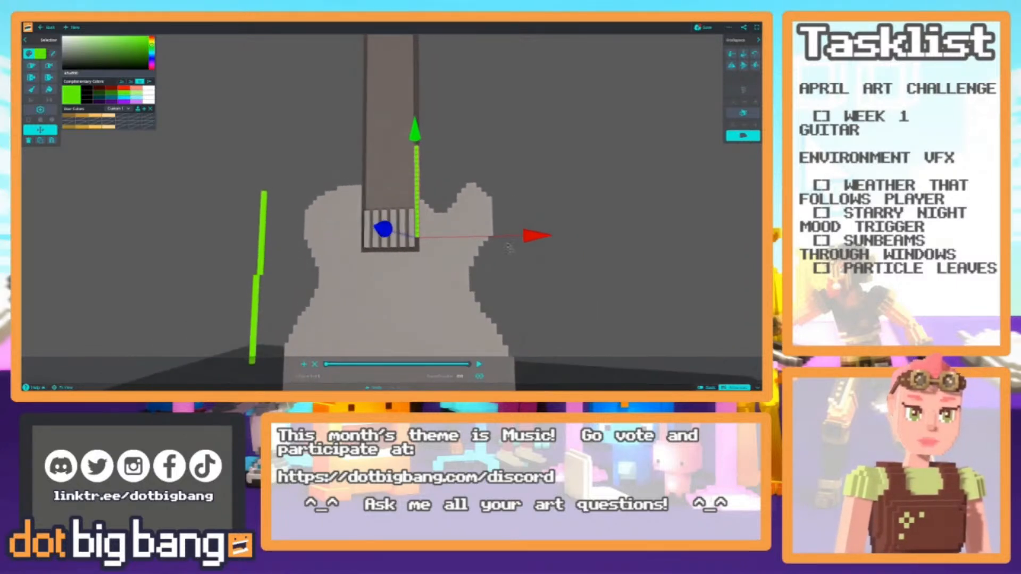
pyautogui.moveTo(417, 132); pyautogui.dragTo(421, 143)
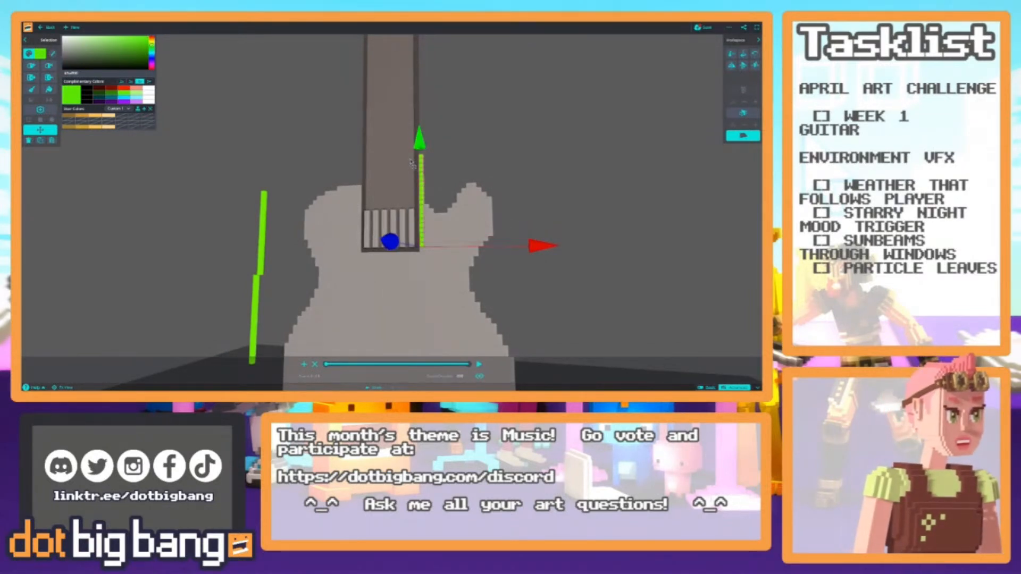
pyautogui.moveTo(413, 156); pyautogui.dragTo(414, 182, button='middle')
pyautogui.moveTo(415, 175); pyautogui.dragTo(414, 110)
# Paste another green guide segment and stack it, slightly offset, on top of the one beside the neck.
pyautogui.moveTo(253, 203); pyautogui.dragTo(287, 237, button='right')
pyautogui.moveTo(300, 246); pyautogui.dragTo(310, 225, button='middle')
pyautogui.moveTo(310, 224); pyautogui.dragTo(225, 245, button='right')
pyautogui.scroll(-3, 284, 194)
pyautogui.moveTo(263, 197); pyautogui.dragTo(311, 214, button='right')
pyautogui.scroll(-3, 329, 216)
pyautogui.hotkey('ctrl', 'v')
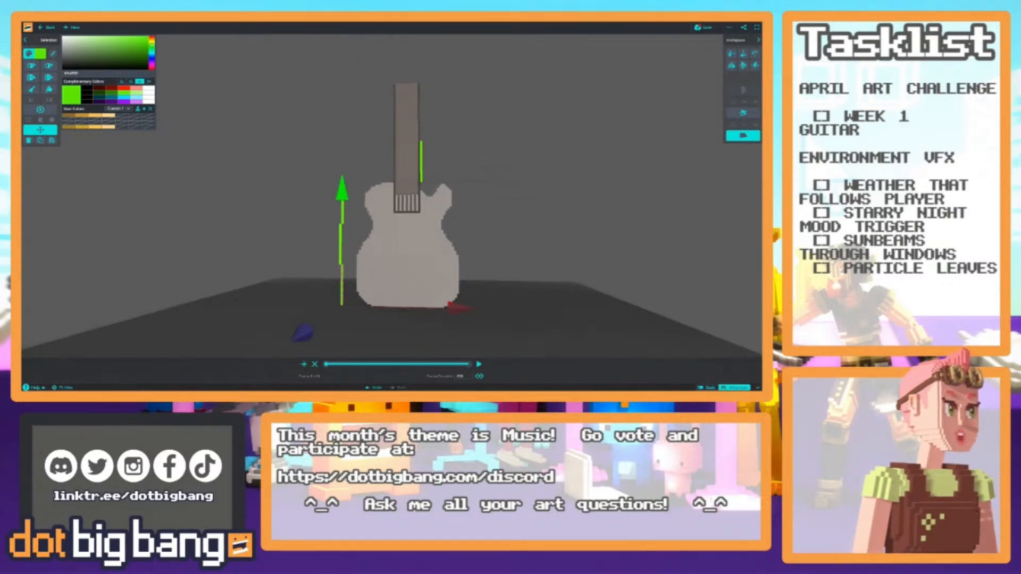
pyautogui.moveTo(374, 162); pyautogui.dragTo(357, 231, button='middle')
pyautogui.moveTo(343, 223); pyautogui.dragTo(334, 53)
pyautogui.scroll(3, 353, 227)
pyautogui.moveTo(348, 239); pyautogui.dragTo(332, 254, button='middle')
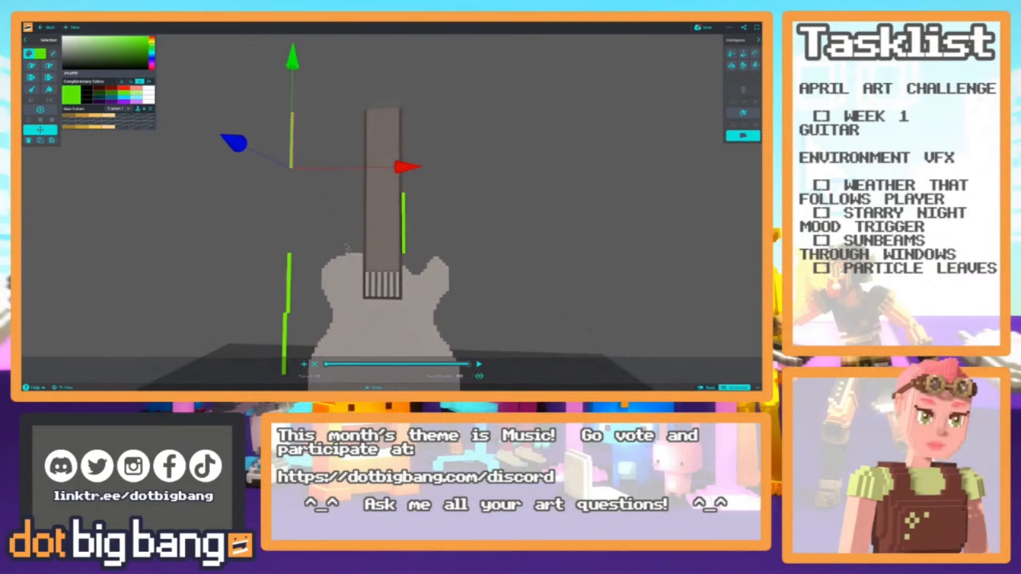
pyautogui.moveTo(409, 168); pyautogui.dragTo(524, 166)
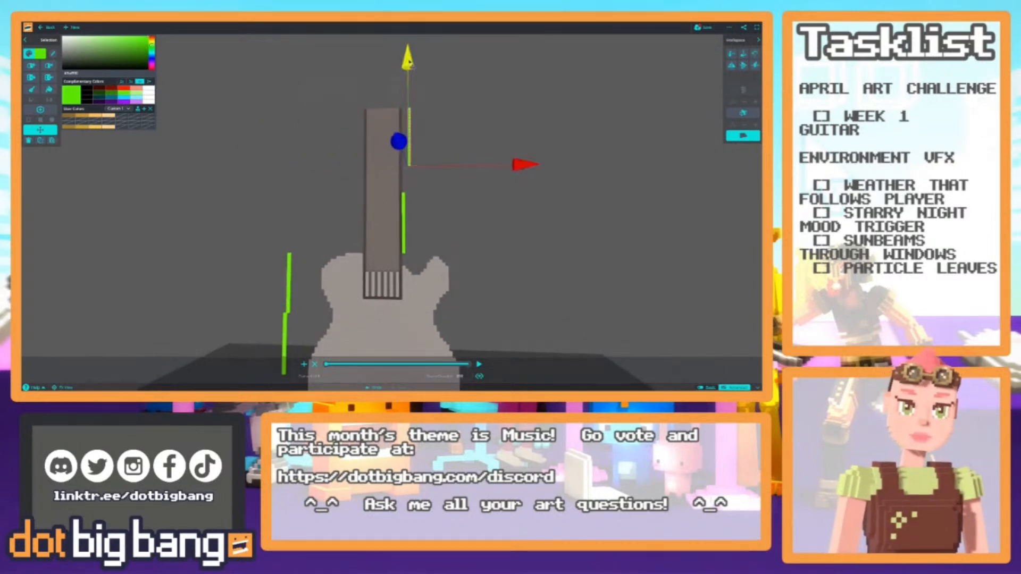
pyautogui.moveTo(409, 64); pyautogui.dragTo(410, 92)
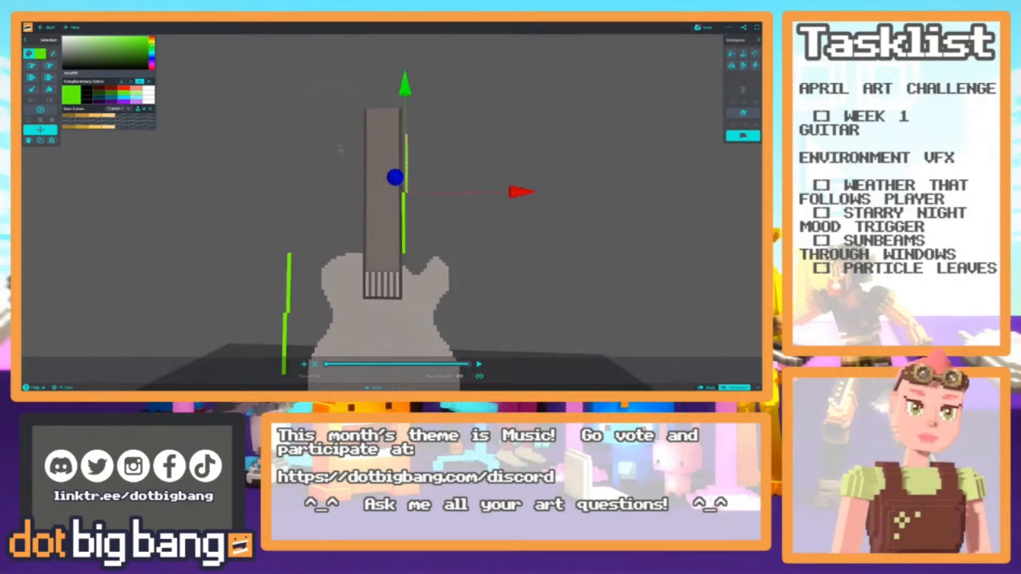
# Add a third green guide segment on top of the two beside the neck and deselect it.
pyautogui.scroll(-3, 348, 129)
pyautogui.moveTo(322, 265); pyautogui.dragTo(329, 219, button='middle')
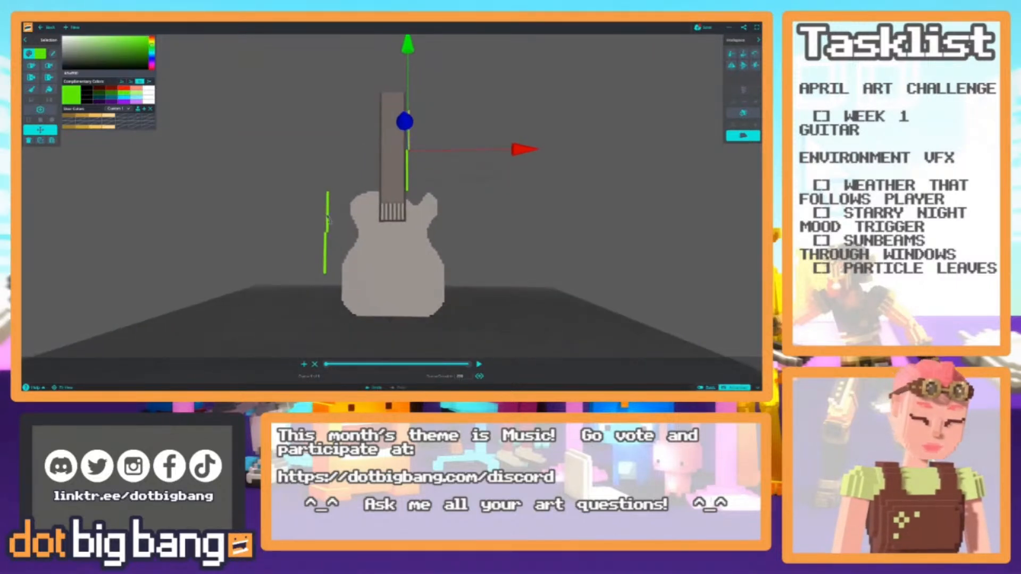
pyautogui.click(328, 221)
pyautogui.moveTo(328, 203); pyautogui.dragTo(328, 41)
pyautogui.moveTo(328, 40); pyautogui.dragTo(328, 125, button='middle')
pyautogui.moveTo(327, 120); pyautogui.dragTo(327, 94)
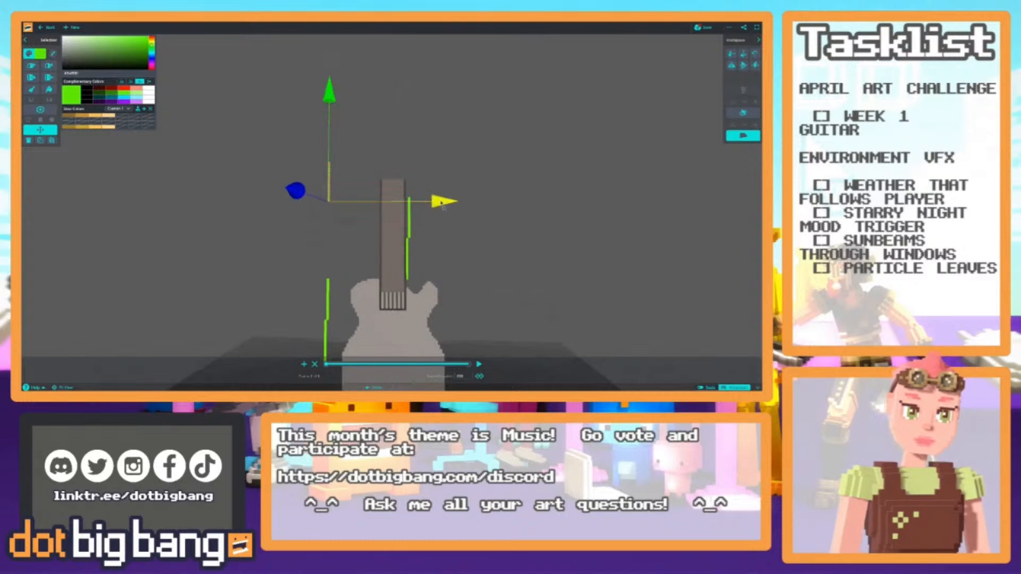
pyautogui.moveTo(435, 203); pyautogui.dragTo(514, 209)
pyautogui.scroll(3, 427, 182)
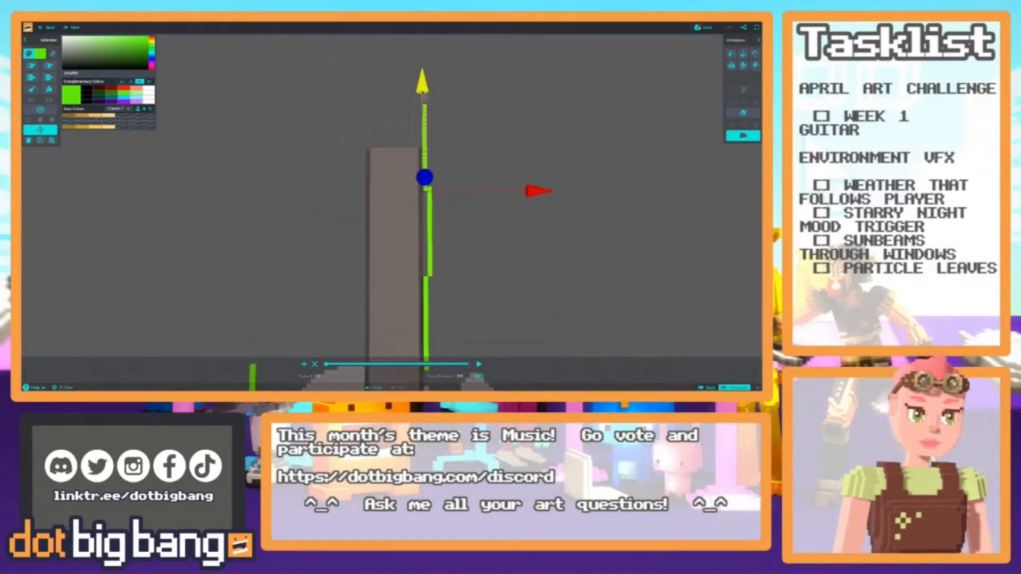
pyautogui.scroll(-2, 314, 204)
pyautogui.click(320, 262)
pyautogui.scroll(-3, 304, 219)
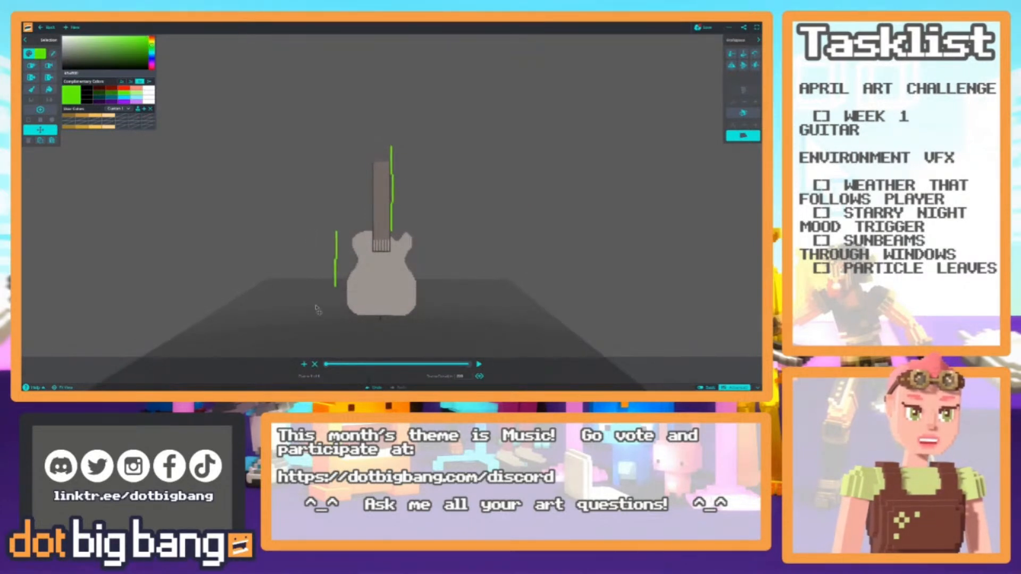
# Paste the missing bottom guide segment back into the green stack beside the guitar body and deselect it.
pyautogui.hotkey('ctrl', 'v')
pyautogui.click(299, 243)
pyautogui.scroll(3, 319, 218)
pyautogui.moveTo(368, 168); pyautogui.dragTo(367, 241, button='middle')
pyautogui.scroll(3, 369, 208)
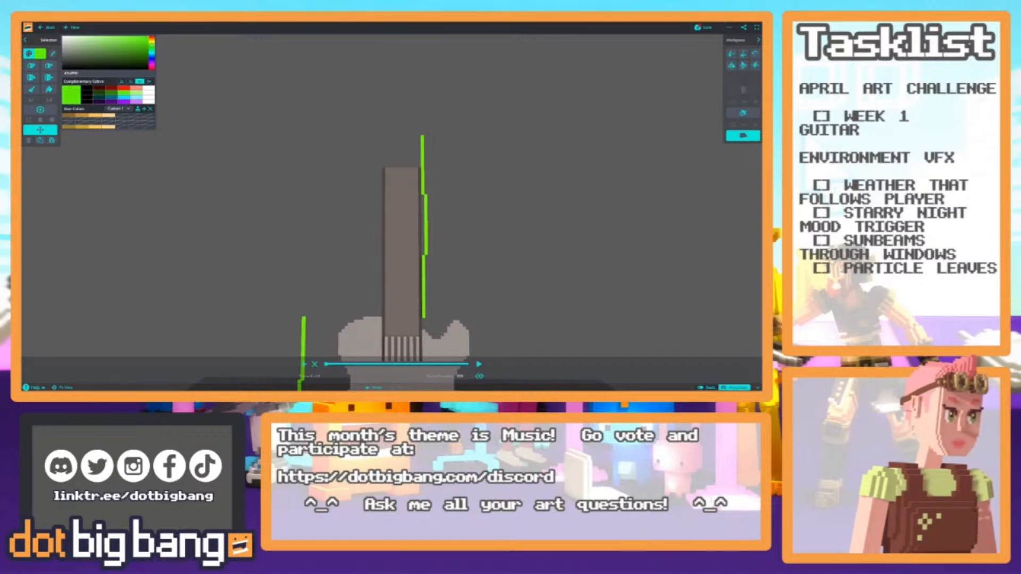
# Sample the dark brown edge colour of the guitar neck for adding voxels.
pyautogui.scroll(3, 323, 263)
pyautogui.scroll(-3, 323, 262)
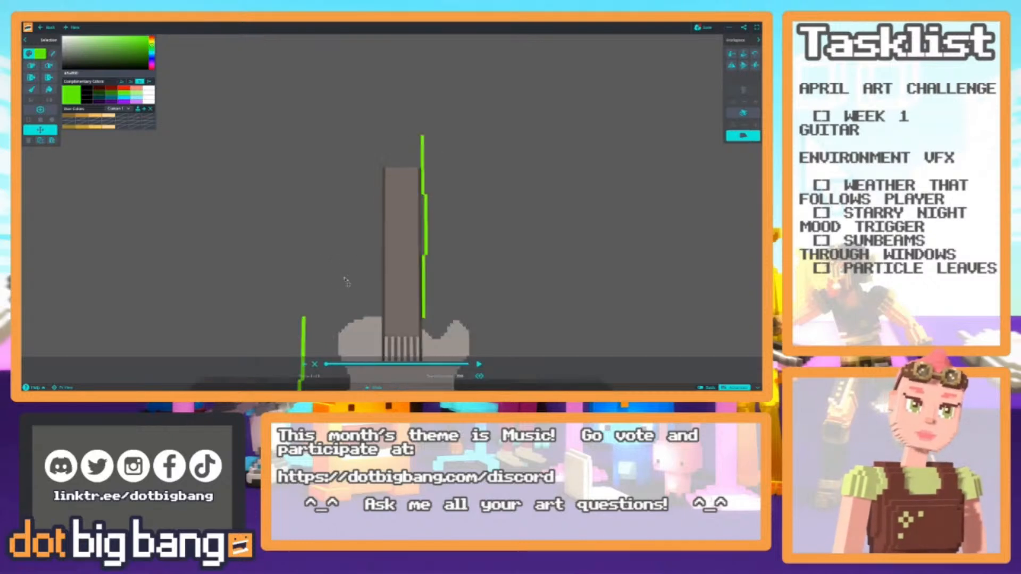
pyautogui.scroll(3, 420, 160)
pyautogui.moveTo(420, 161); pyautogui.dragTo(402, 219, button='middle')
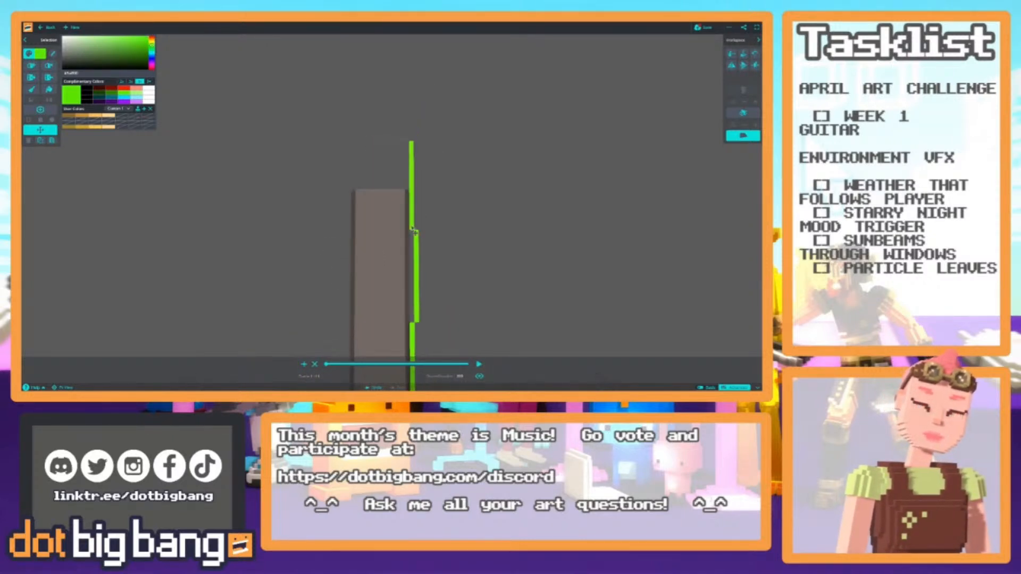
pyautogui.scroll(3, 406, 221)
pyautogui.press('1')
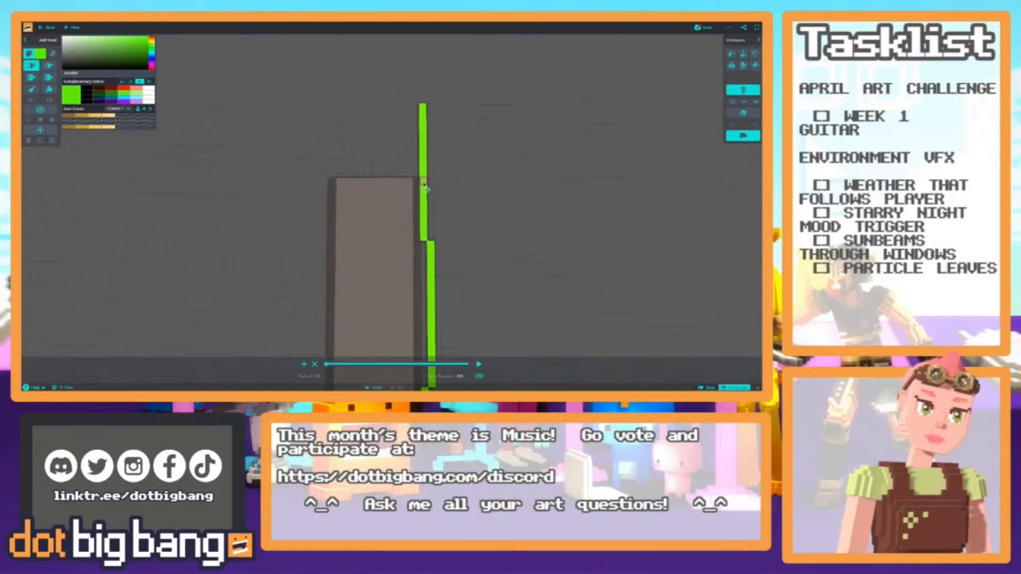
pyautogui.keyDown('alt'); pyautogui.moveTo(424, 182); pyautogui.dragTo(419, 209); pyautogui.keyUp('alt')
pyautogui.keyDown('alt'); pyautogui.click(419, 209); pyautogui.keyUp('alt')
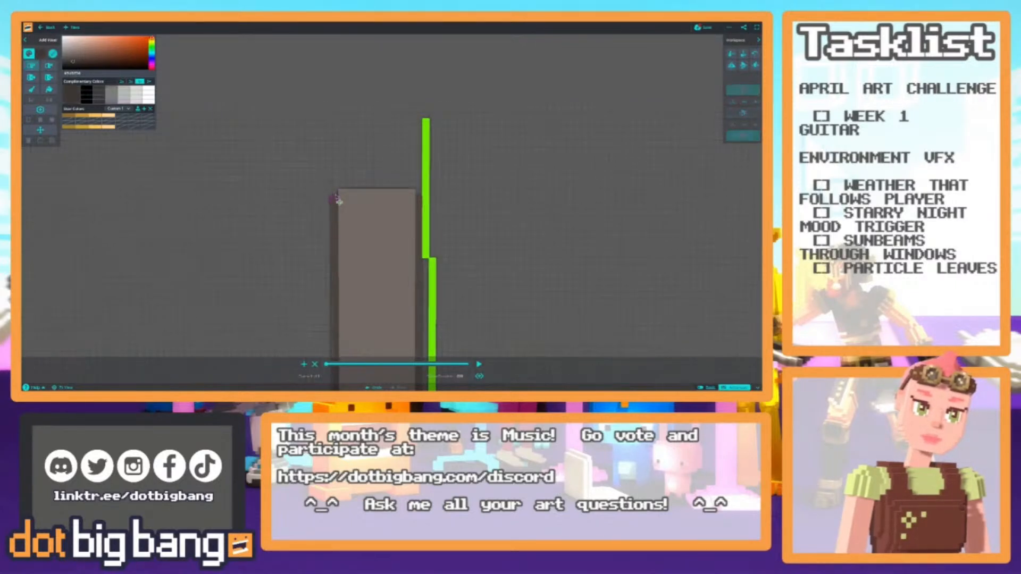
pyautogui.scroll(-5, 396, 234)
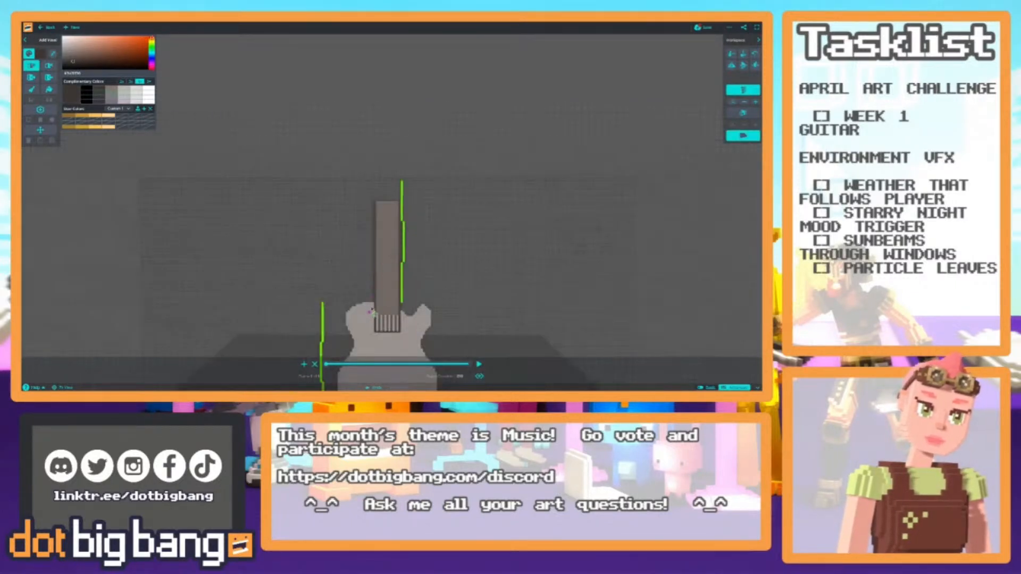
pyautogui.scroll(6, 368, 317)
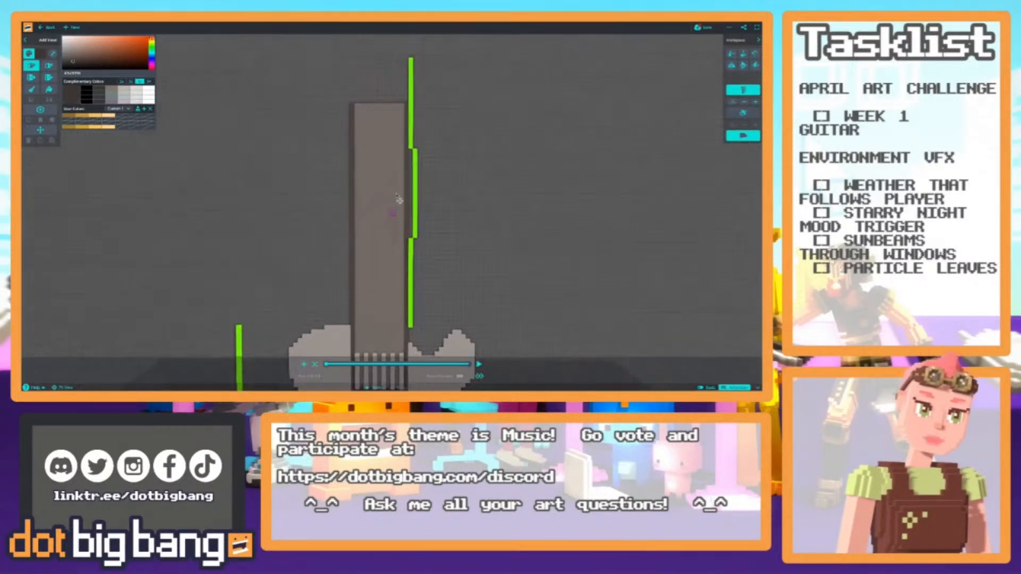
# Select the green guide column beside the neck and move it well clear of the guitar's right side.
pyautogui.press('2')
pyautogui.scroll(-3, 401, 192)
pyautogui.press('7')
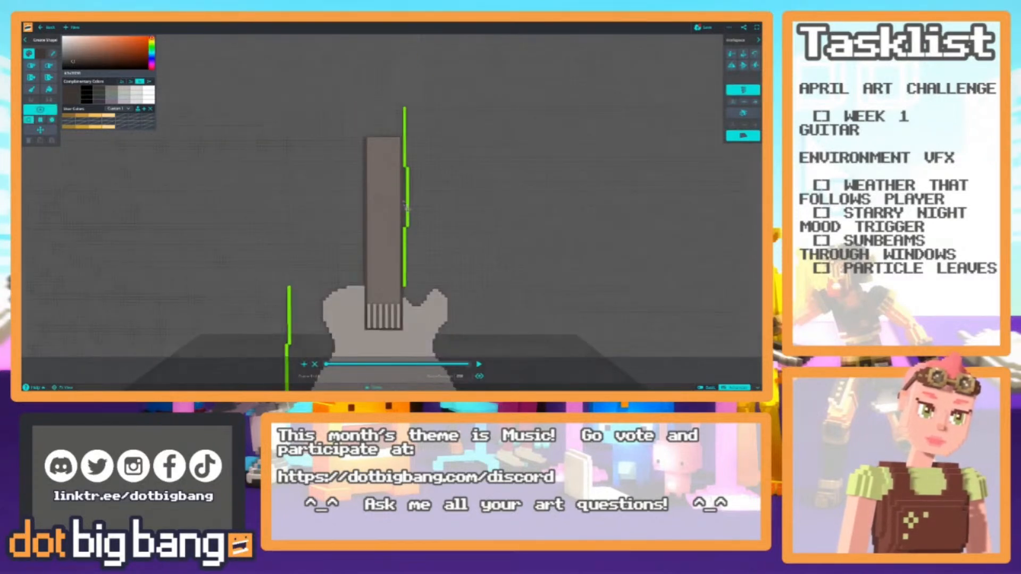
pyautogui.press('8')
pyautogui.click(410, 217)
pyautogui.scroll(-3, 479, 255)
pyautogui.moveTo(521, 267); pyautogui.dragTo(605, 279)
pyautogui.moveTo(301, 273); pyautogui.dragTo(324, 224, button='middle')
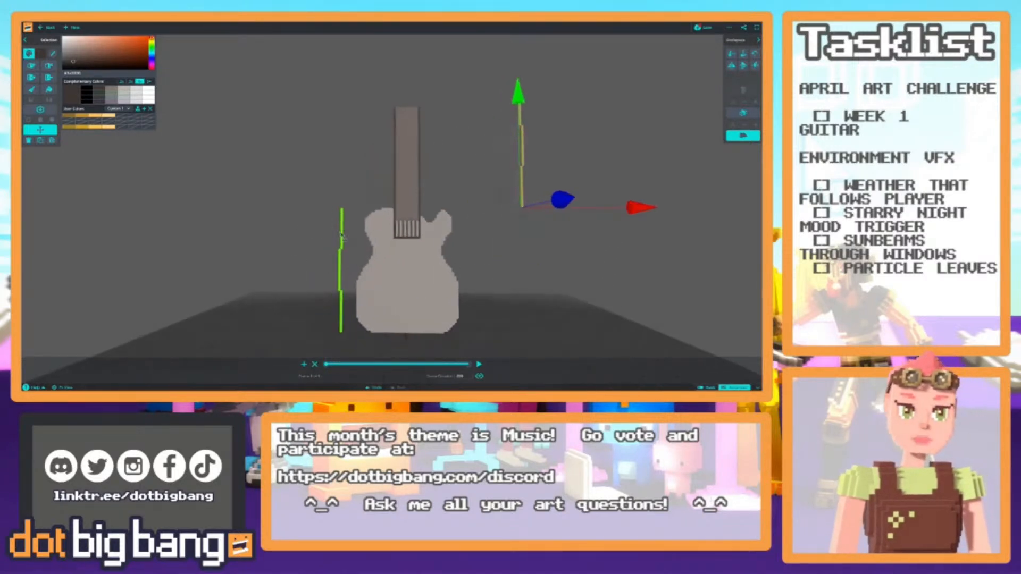
# Select the green guide column beside the body, move it farther left of the guitar and deselect it.
pyautogui.click(341, 234)
pyautogui.click(343, 244)
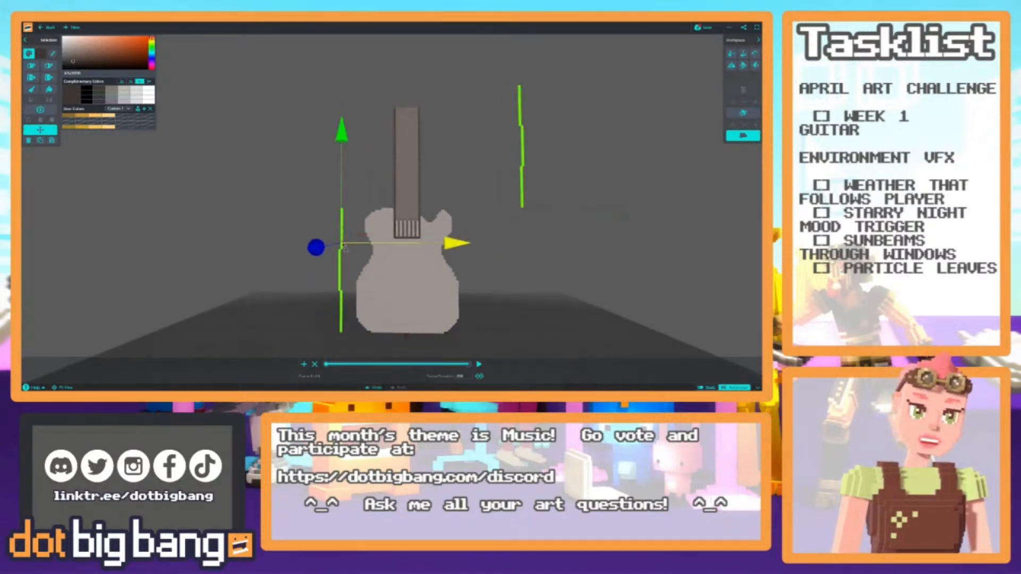
pyautogui.click(342, 239)
pyautogui.click(341, 328)
pyautogui.moveTo(455, 333); pyautogui.dragTo(388, 334)
pyautogui.click(335, 282)
pyautogui.moveTo(328, 258)
pyautogui.mouseDown(button='middle')
pyautogui.moveTo(304, 292)
pyautogui.moveTo(319, 264)
pyautogui.mouseUp(button='middle')
pyautogui.scroll(3, 310, 272)
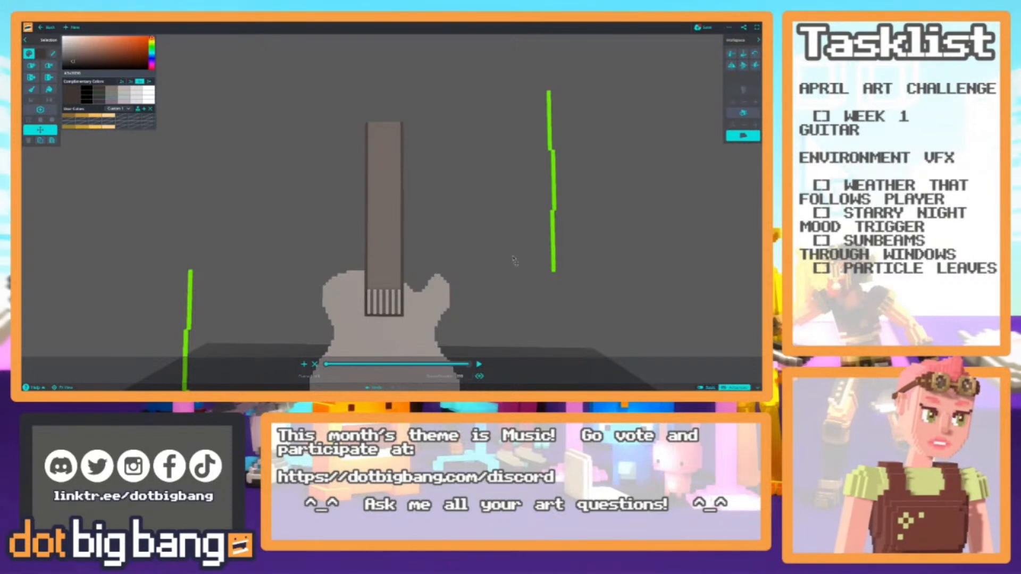
# Compare the guitar with its separated guides and save the model.
pyautogui.scroll(-5, 362, 256)
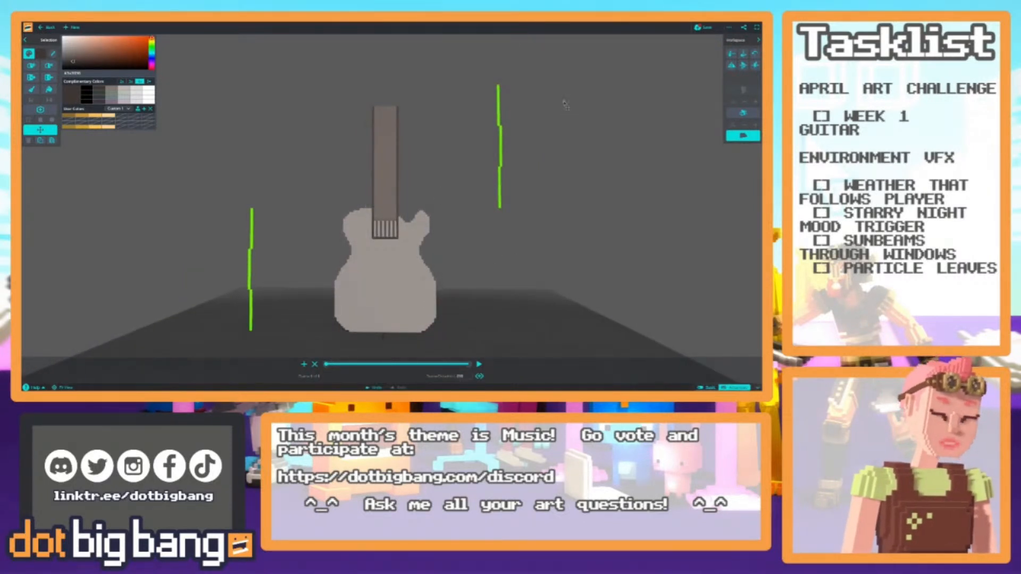
pyautogui.scroll(5, 426, 144)
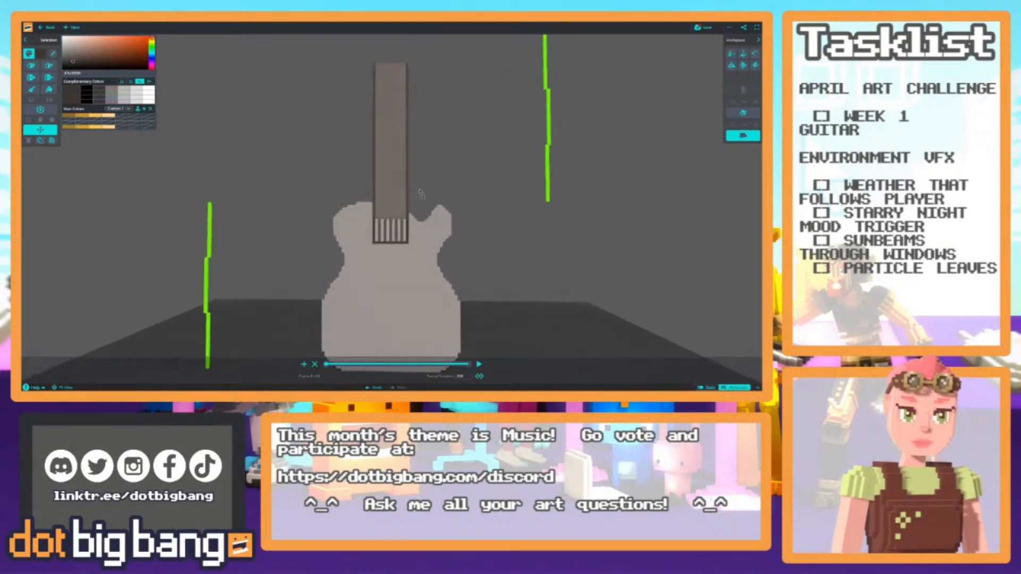
pyautogui.scroll(-2, 434, 183)
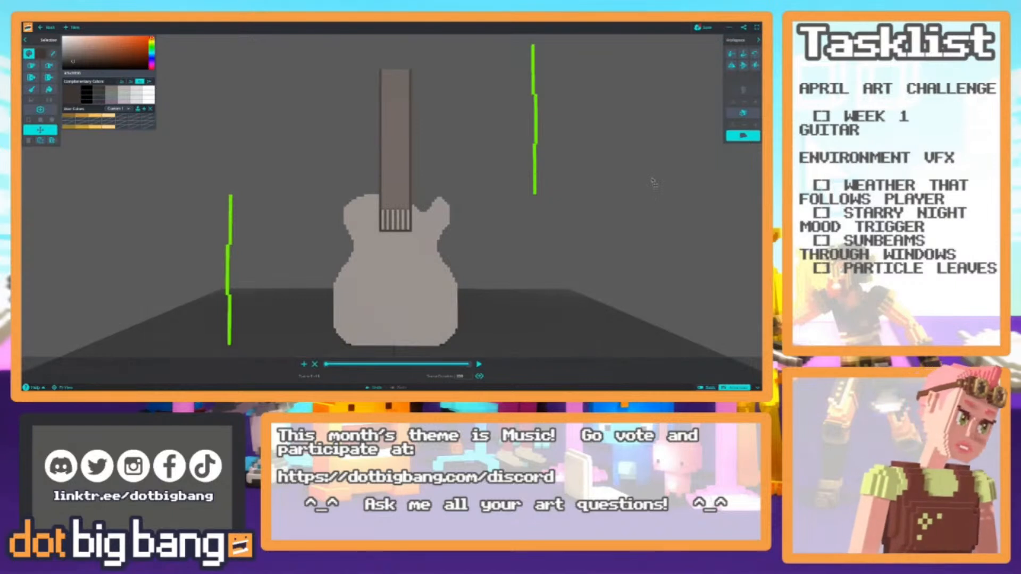
pyautogui.click(702, 31)
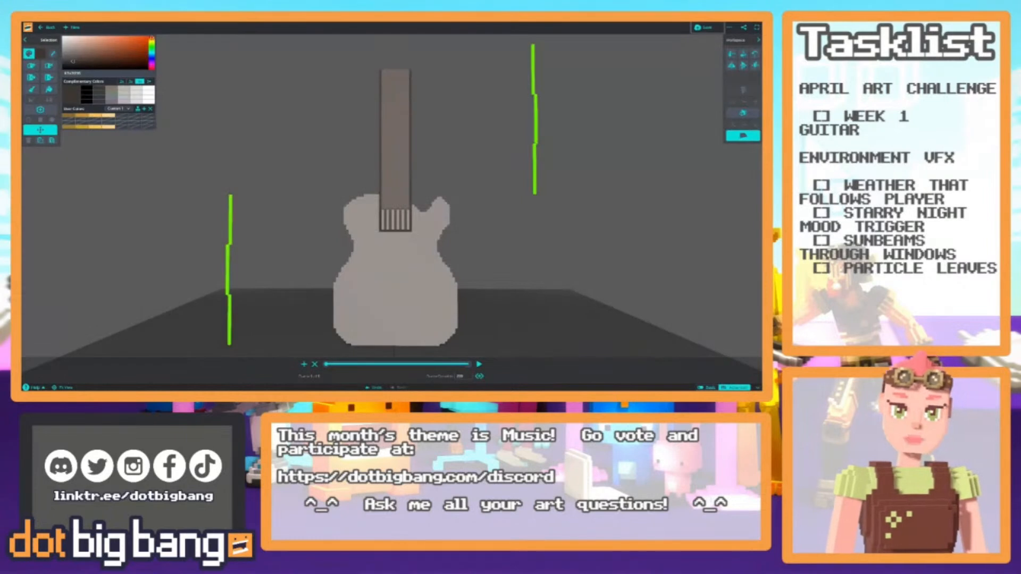
# Open the dot big bang website in a new browser tab.
pyautogui.hotkey('ctrl', 't')
pyautogui.write('do')
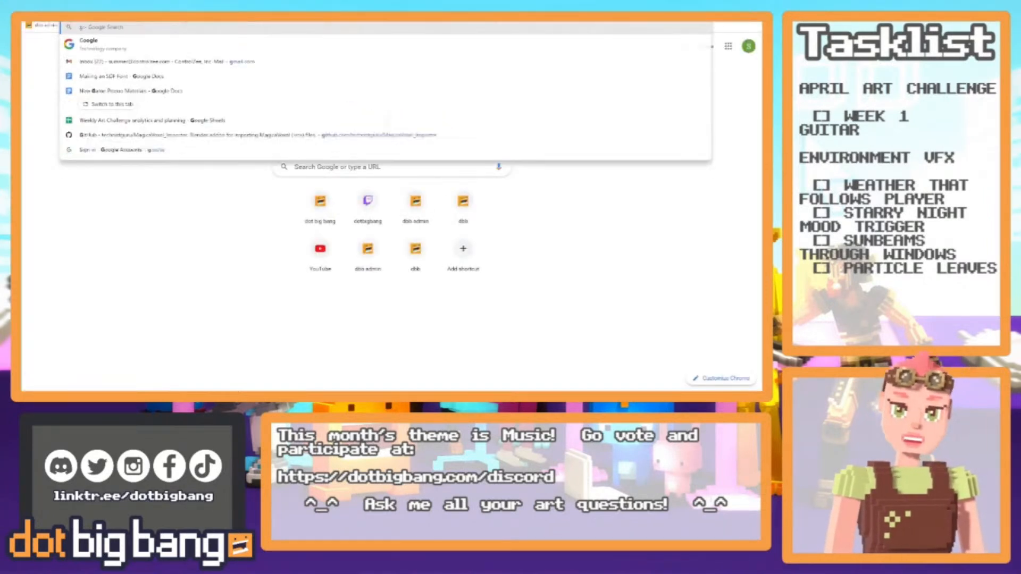
pyautogui.write('t')
pyautogui.press('Return')
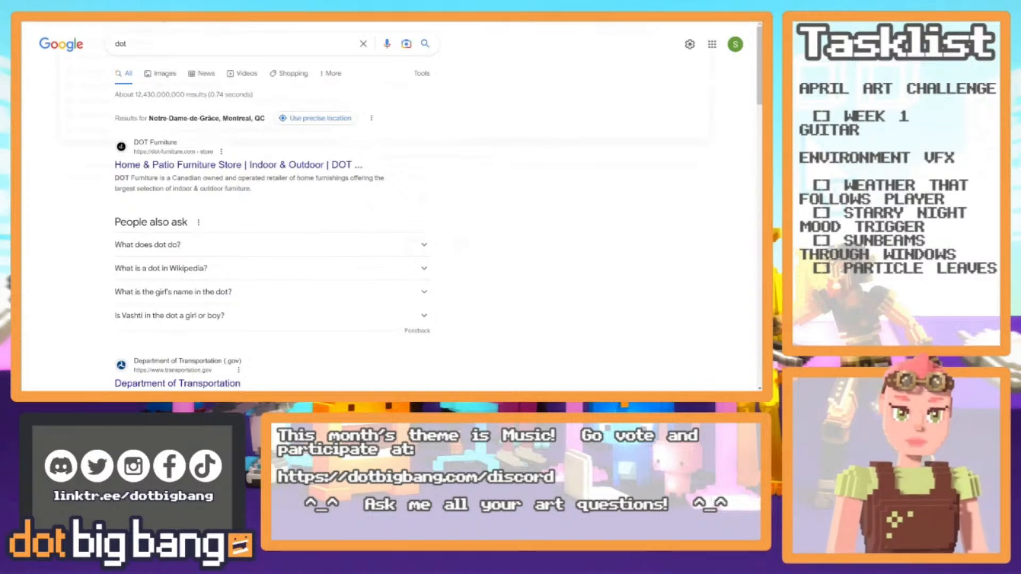
pyautogui.write('dot')
pyautogui.press('Return')
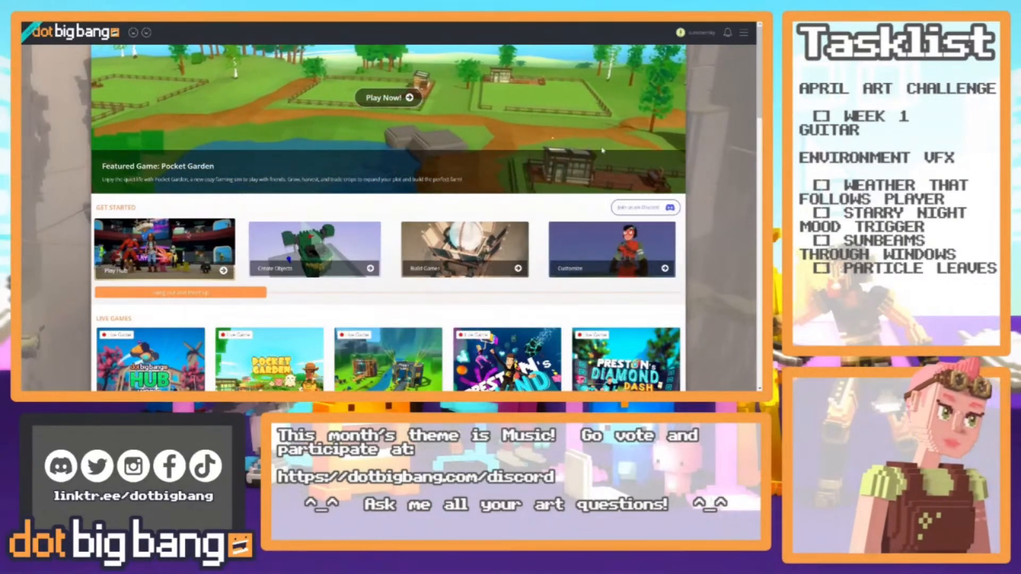
# Start creating a new object in an empty voxel workspace.
pyautogui.click(743, 33)
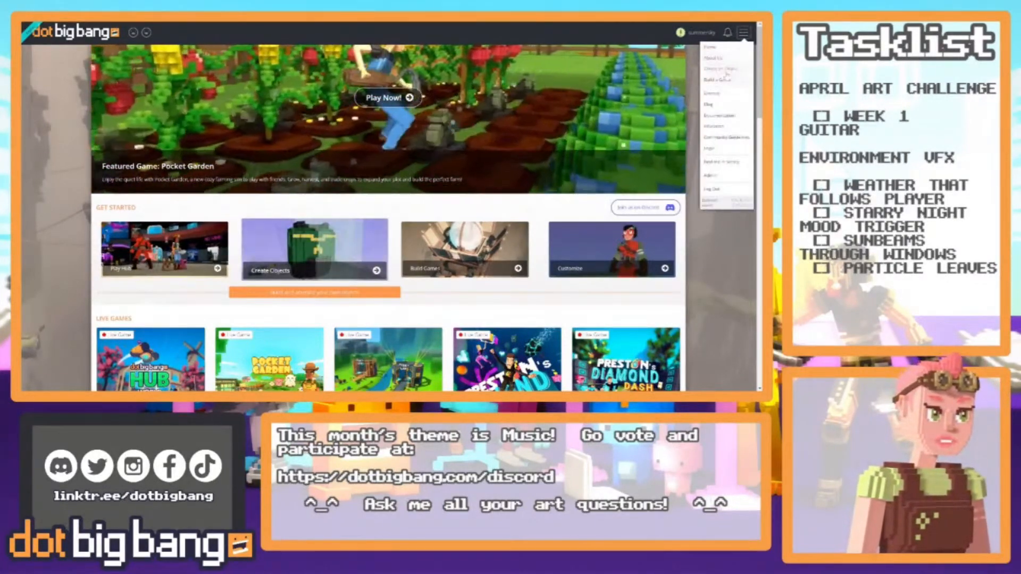
pyautogui.click(720, 70)
pyautogui.click(150, 142)
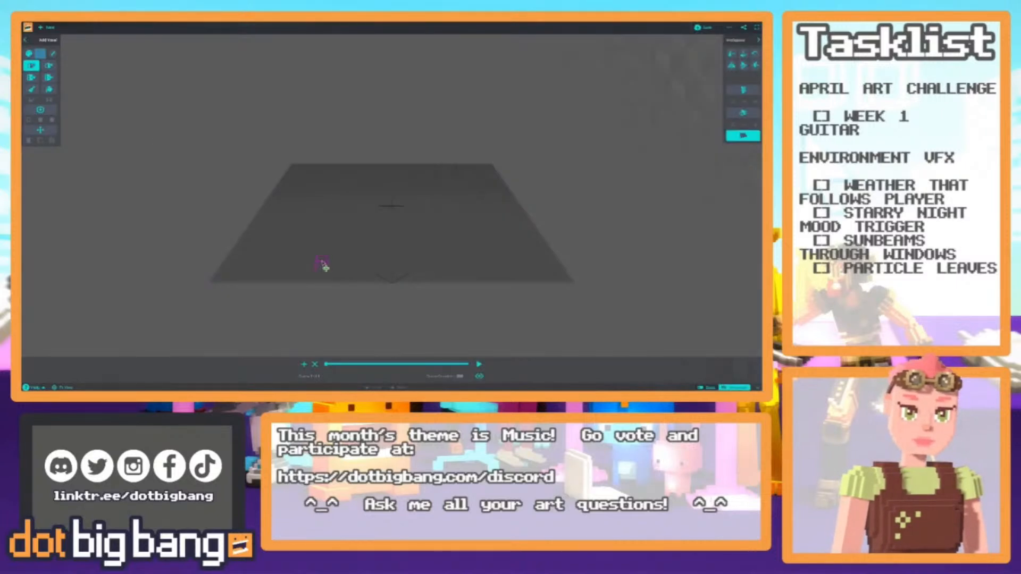
# Turn on the vertical drawing grid in the empty workspace and face it from the front.
pyautogui.scroll(3, 322, 271)
pyautogui.moveTo(349, 188); pyautogui.dragTo(344, 305, button='right')
pyautogui.scroll(3, 349, 219)
pyautogui.moveTo(351, 162); pyautogui.dragTo(313, 259, button='right')
pyautogui.moveTo(428, 276); pyautogui.dragTo(384, 182, button='right')
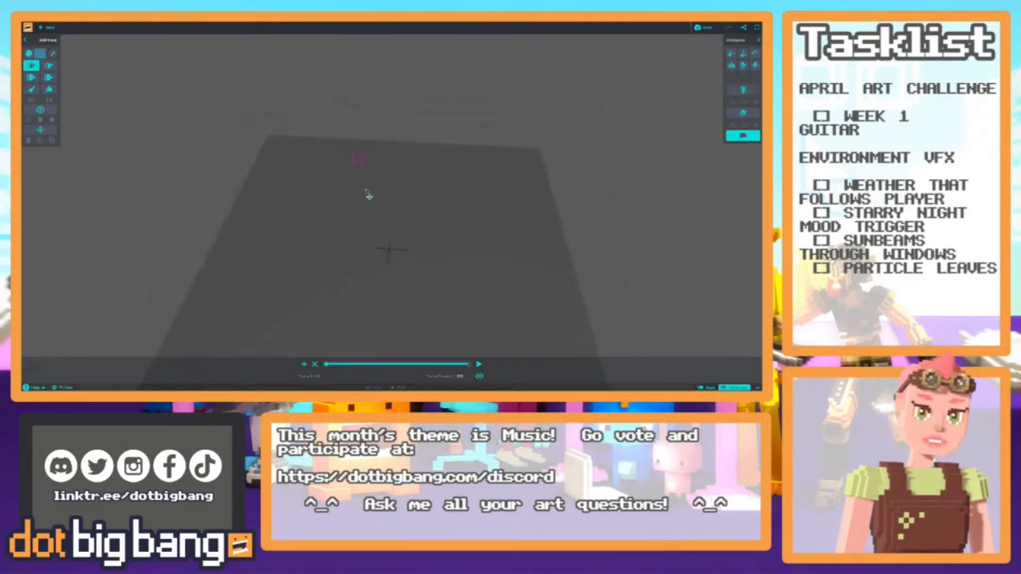
pyautogui.moveTo(394, 292)
pyautogui.mouseDown(button='right')
pyautogui.moveTo(394, 303)
pyautogui.moveTo(375, 257)
pyautogui.moveTo(376, 286)
pyautogui.mouseUp(button='right')
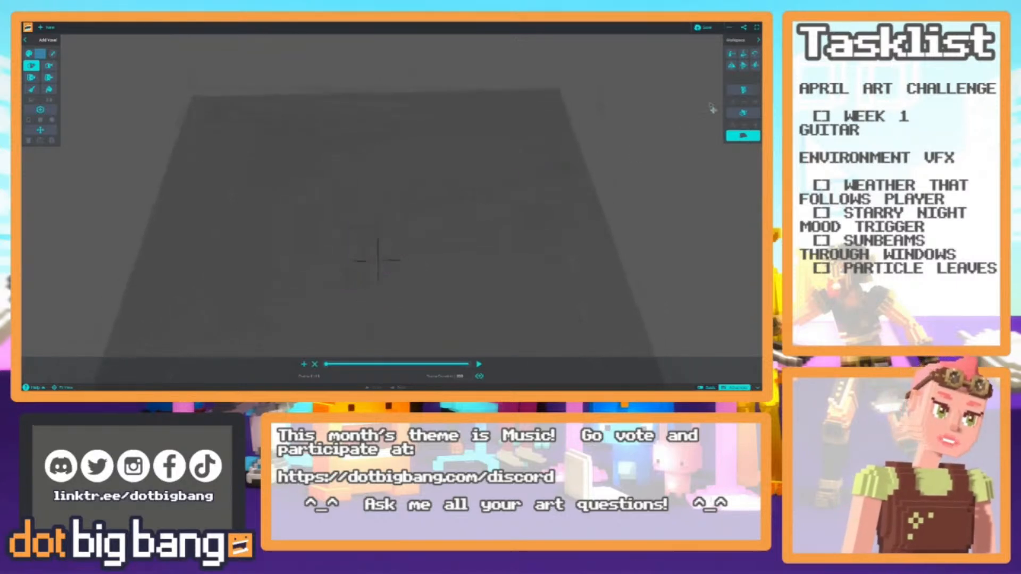
pyautogui.click(743, 90)
pyautogui.moveTo(364, 197); pyautogui.dragTo(367, 178, button='right')
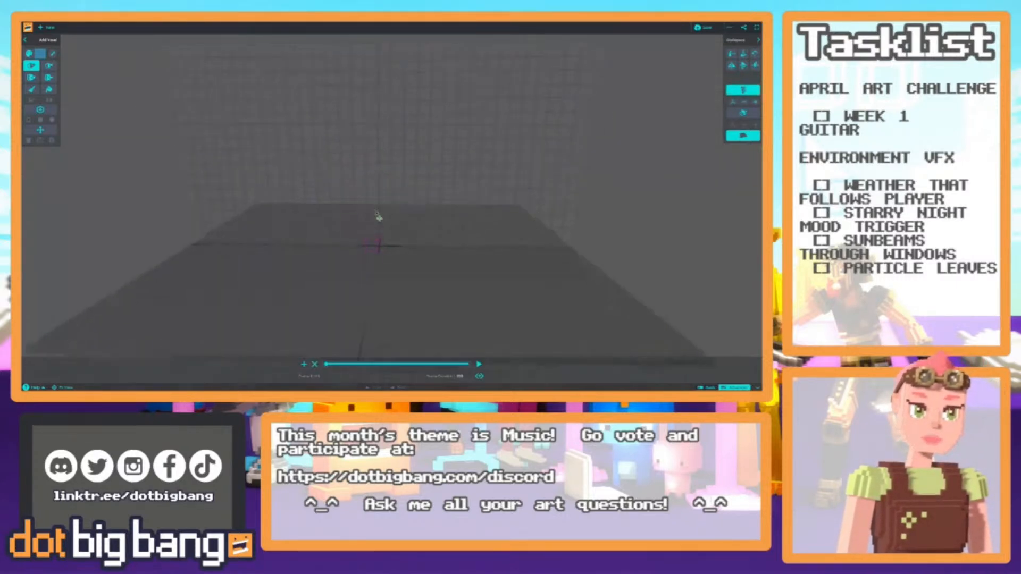
pyautogui.moveTo(376, 226); pyautogui.dragTo(379, 192, button='right')
pyautogui.moveTo(377, 221); pyautogui.dragTo(378, 251, button='middle')
# Draw a small blue guitar body on the vertical grid, with two upper horns and a wider lower half.
pyautogui.moveTo(376, 264)
pyautogui.mouseDown()
pyautogui.moveTo(373, 199)
pyautogui.moveTo(398, 266)
pyautogui.moveTo(398, 154)
pyautogui.moveTo(361, 255)
pyautogui.moveTo(359, 144)
pyautogui.moveTo(343, 146)
pyautogui.moveTo(341, 173)
pyautogui.mouseUp()
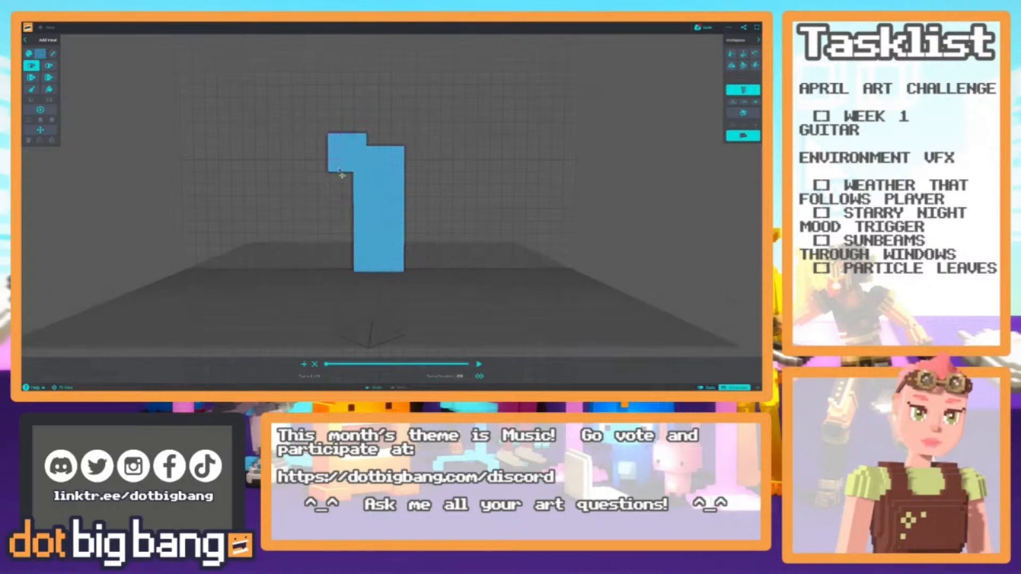
pyautogui.moveTo(349, 234); pyautogui.dragTo(340, 239)
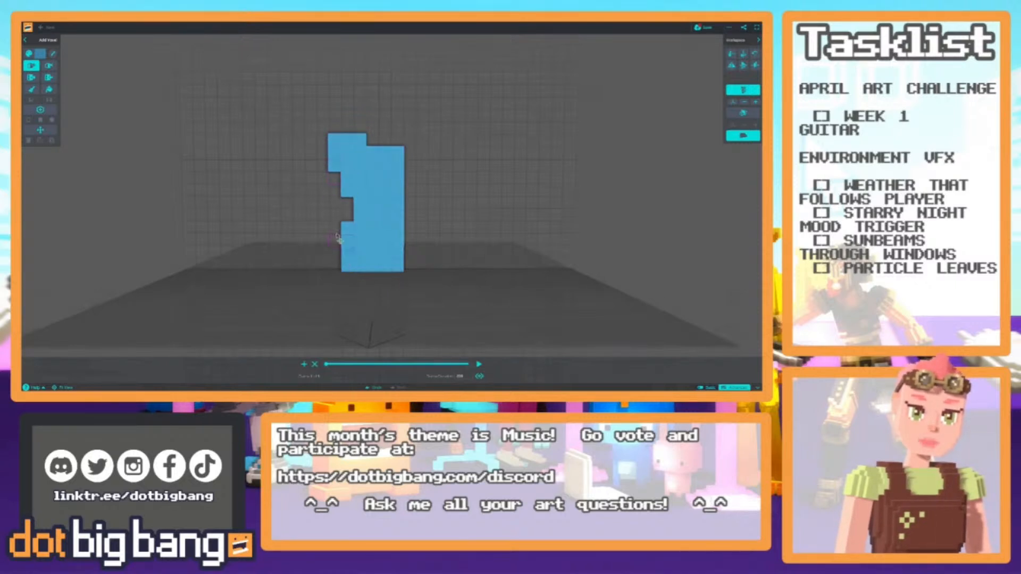
pyautogui.moveTo(417, 235); pyautogui.dragTo(410, 222)
pyautogui.moveTo(411, 169)
pyautogui.mouseDown()
pyautogui.moveTo(410, 144)
pyautogui.moveTo(424, 152)
pyautogui.mouseUp()
# Trim the bottom corners of the blue body and remove voxels from its two upper horns.
pyautogui.press('2')
pyautogui.scroll(-2, 320, 171)
pyautogui.scroll(2, 331, 207)
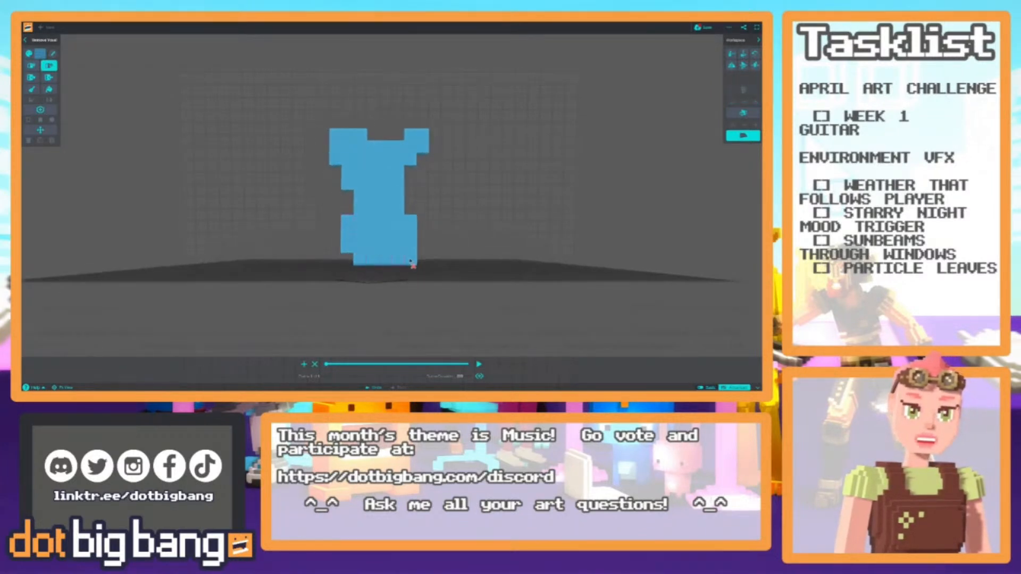
pyautogui.scroll(-2, 320, 202)
pyautogui.scroll(2, 328, 229)
pyautogui.moveTo(349, 198)
pyautogui.mouseDown()
pyautogui.moveTo(358, 137)
pyautogui.moveTo(423, 137)
pyautogui.moveTo(406, 141)
pyautogui.mouseUp()
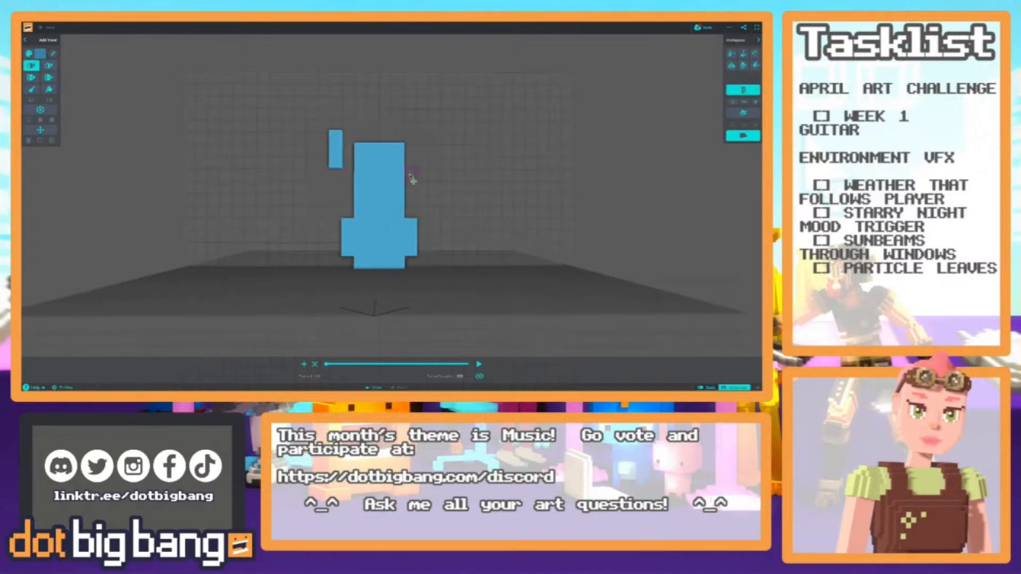
# Redraw the blue body's horns, waist and lower bulge, and add a thin neck rising from the top.
pyautogui.press('1')
pyautogui.moveTo(382, 140)
pyautogui.mouseDown()
pyautogui.moveTo(374, 108)
pyautogui.moveTo(388, 110)
pyautogui.moveTo(387, 126)
pyautogui.moveTo(351, 161)
pyautogui.moveTo(337, 151)
pyautogui.mouseUp()
pyautogui.scroll(-2, 331, 130)
pyautogui.hotkey('ctrl', 'z')
pyautogui.scroll(2, 364, 178)
pyautogui.moveTo(401, 149)
pyautogui.mouseDown()
pyautogui.moveTo(347, 173)
pyautogui.moveTo(337, 250)
pyautogui.moveTo(347, 266)
pyautogui.mouseUp()
pyautogui.moveTo(405, 217)
pyautogui.mouseDown()
pyautogui.moveTo(424, 239)
pyautogui.moveTo(417, 266)
pyautogui.moveTo(410, 254)
pyautogui.mouseUp()
pyautogui.moveTo(338, 175)
pyautogui.mouseDown()
pyautogui.moveTo(406, 155)
pyautogui.moveTo(413, 178)
pyautogui.moveTo(401, 116)
pyautogui.mouseUp()
pyautogui.scroll(-2, 316, 121)
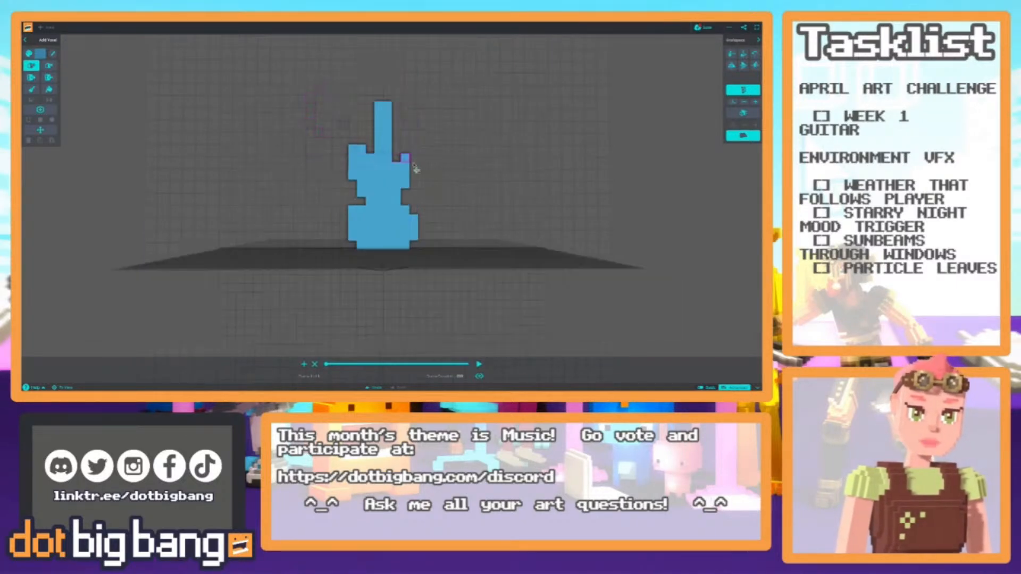
# Even out the body outline, lengthen the blue neck and add a headstock offset to the right at its top.
pyautogui.scroll(-2, 329, 151)
pyautogui.moveTo(328, 150); pyautogui.dragTo(366, 201, button='middle')
pyautogui.press('2')
pyautogui.scroll(-2, 349, 151)
pyautogui.scroll(2, 355, 171)
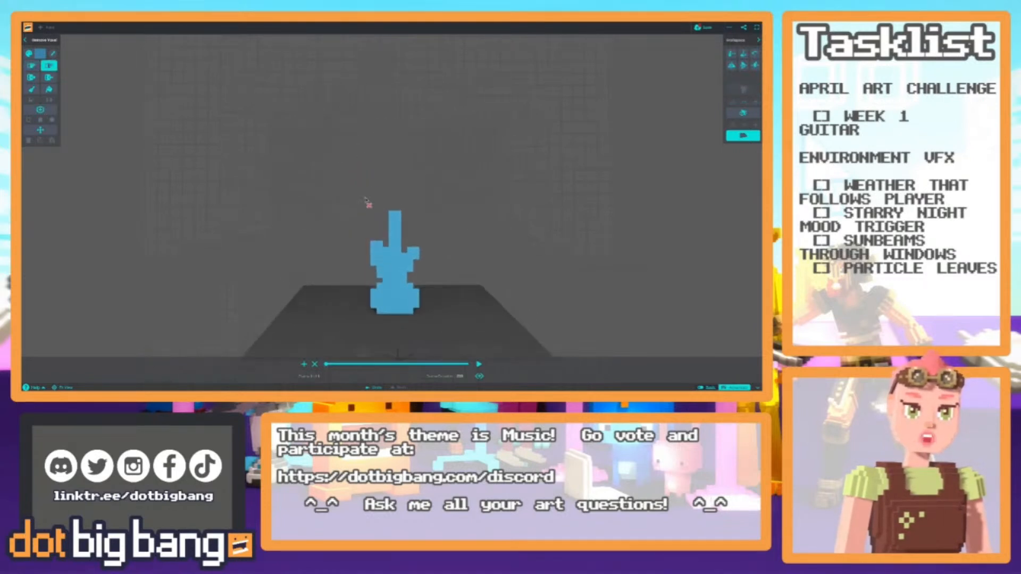
pyautogui.scroll(3, 368, 205)
pyautogui.press('1')
pyautogui.moveTo(402, 208)
pyautogui.mouseDown()
pyautogui.moveTo(394, 163)
pyautogui.moveTo(419, 132)
pyautogui.moveTo(408, 113)
pyautogui.moveTo(418, 102)
pyautogui.mouseUp()
pyautogui.scroll(-4, 369, 180)
pyautogui.scroll(2, 348, 251)
pyautogui.moveTo(349, 253); pyautogui.dragTo(352, 187, button='middle')
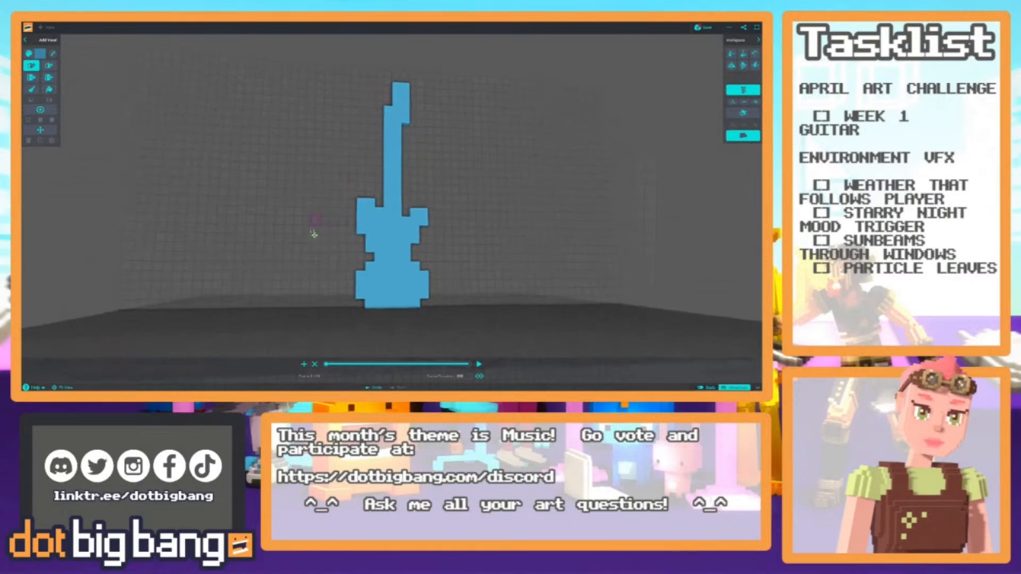
# Remove the top row of voxels from the headstock.
pyautogui.moveTo(317, 230); pyautogui.dragTo(324, 254, button='right')
pyautogui.press('2')
pyautogui.moveTo(402, 87); pyautogui.dragTo(392, 88)
pyautogui.moveTo(329, 175); pyautogui.dragTo(323, 188, button='right')
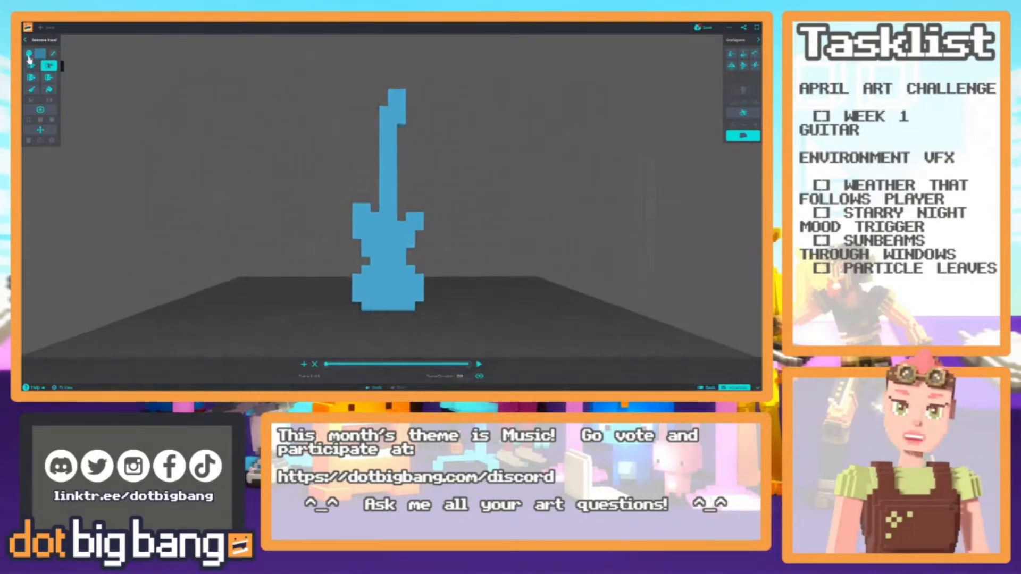
# Choose a medium grey and brush it over the neck, headstock and upper centre of the body.
pyautogui.click(30, 54)
pyautogui.moveTo(69, 52); pyautogui.dragTo(59, 55)
pyautogui.press('5')
pyautogui.moveTo(384, 111)
pyautogui.mouseDown()
pyautogui.moveTo(385, 225)
pyautogui.moveTo(393, 207)
pyautogui.mouseUp()
pyautogui.click(66, 57)
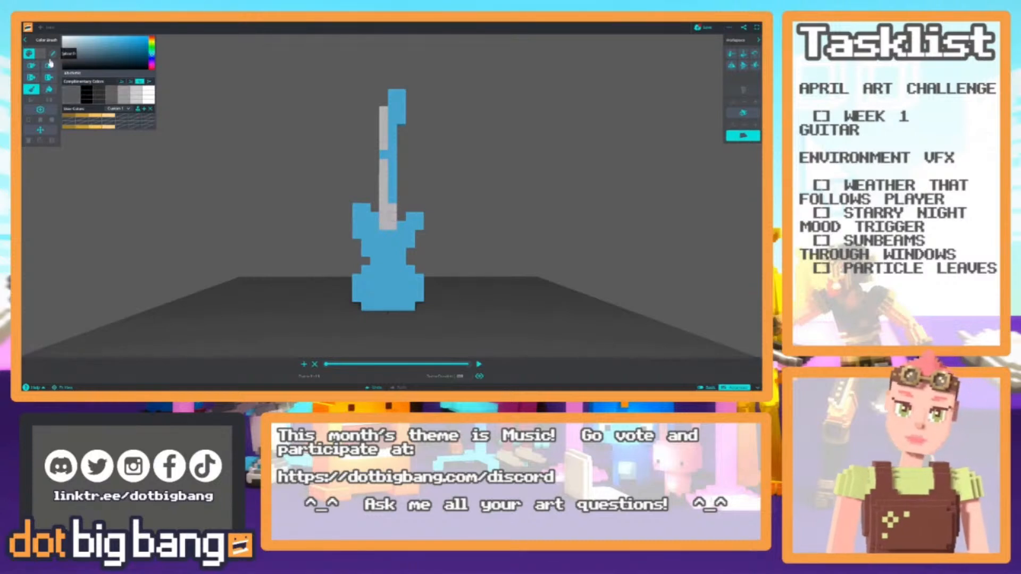
pyautogui.moveTo(390, 115)
pyautogui.mouseDown()
pyautogui.moveTo(384, 228)
pyautogui.moveTo(394, 229)
pyautogui.moveTo(394, 112)
pyautogui.moveTo(386, 173)
pyautogui.moveTo(400, 115)
pyautogui.moveTo(391, 116)
pyautogui.mouseUp()
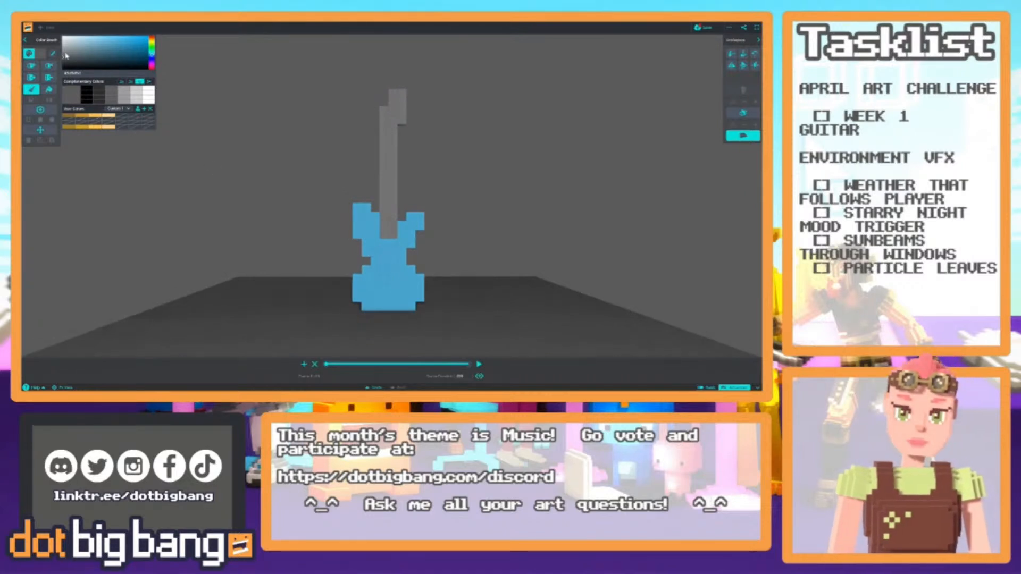
# Choose white and paint the lower-left area of the blue body as a pickguard.
pyautogui.moveTo(64, 56); pyautogui.dragTo(63, 36)
pyautogui.moveTo(381, 275)
pyautogui.mouseDown()
pyautogui.moveTo(368, 301)
pyautogui.moveTo(371, 282)
pyautogui.mouseUp()
pyautogui.click(384, 296)
pyautogui.scroll(-5, 340, 230)
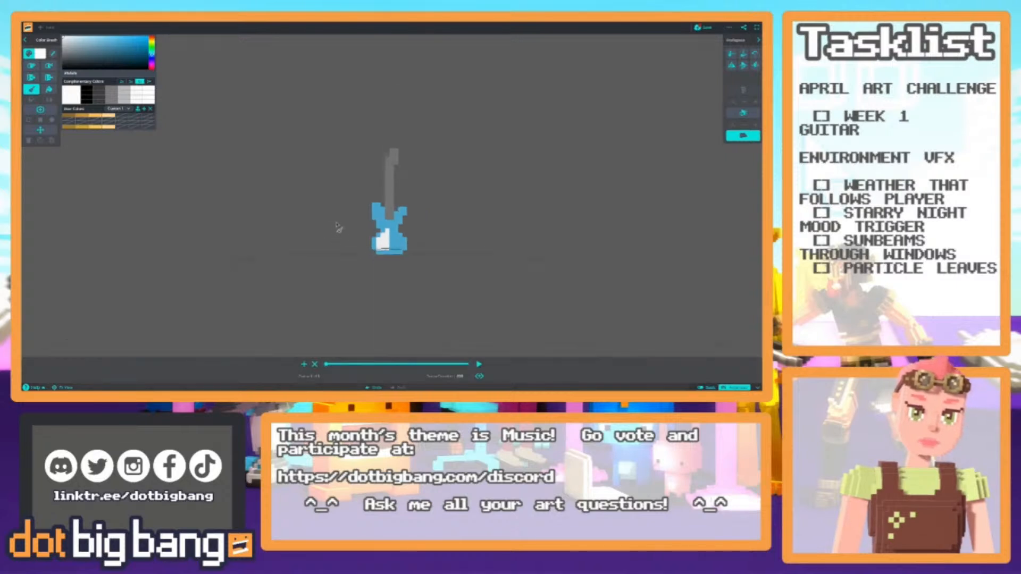
# Sample the neck's grey and paint a strip down the centre of the body.
pyautogui.scroll(3, 337, 226)
pyautogui.keyDown('alt'); pyautogui.click(388, 223); pyautogui.keyUp('alt')
pyautogui.moveTo(386, 231); pyautogui.dragTo(380, 238)
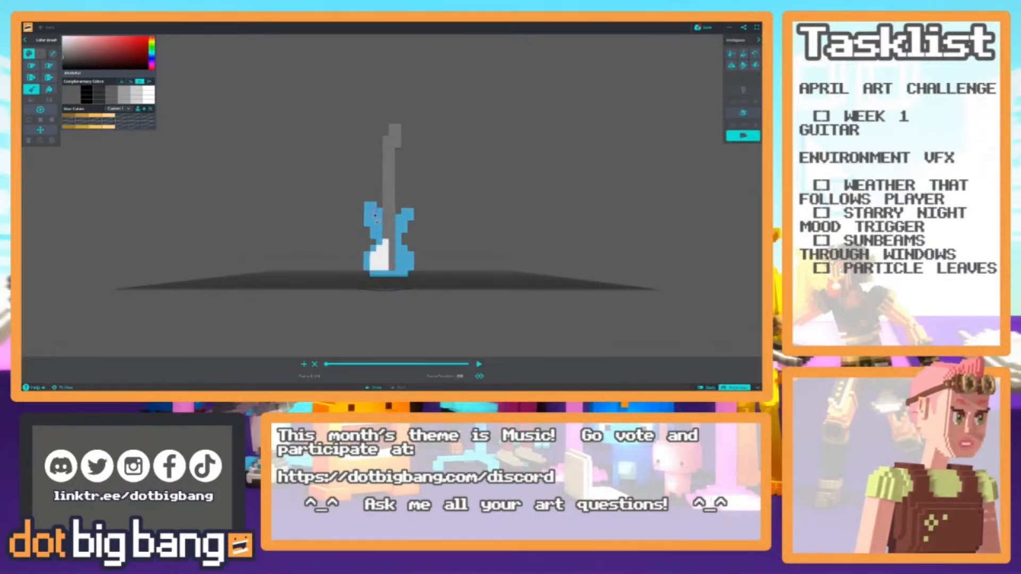
# Sample the body's blue and add voxels to fill out the edge of the guitar's waist.
pyautogui.scroll(2, 336, 282)
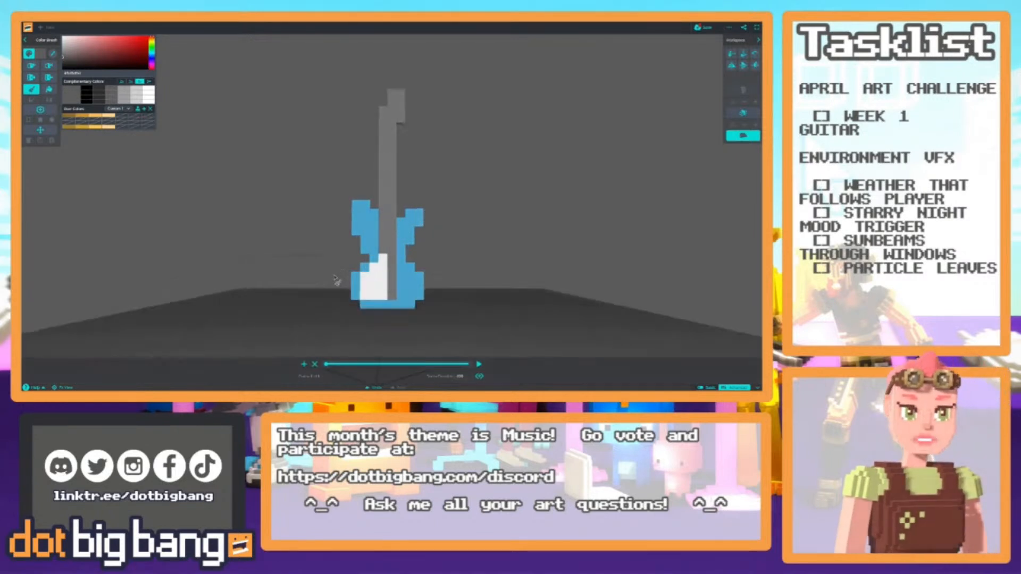
pyautogui.moveTo(335, 235); pyautogui.dragTo(339, 217, button='middle')
pyautogui.keyDown('alt'); pyautogui.click(368, 232); pyautogui.keyUp('alt')
pyautogui.press('v')
pyautogui.click(368, 240)
pyautogui.click(359, 249)
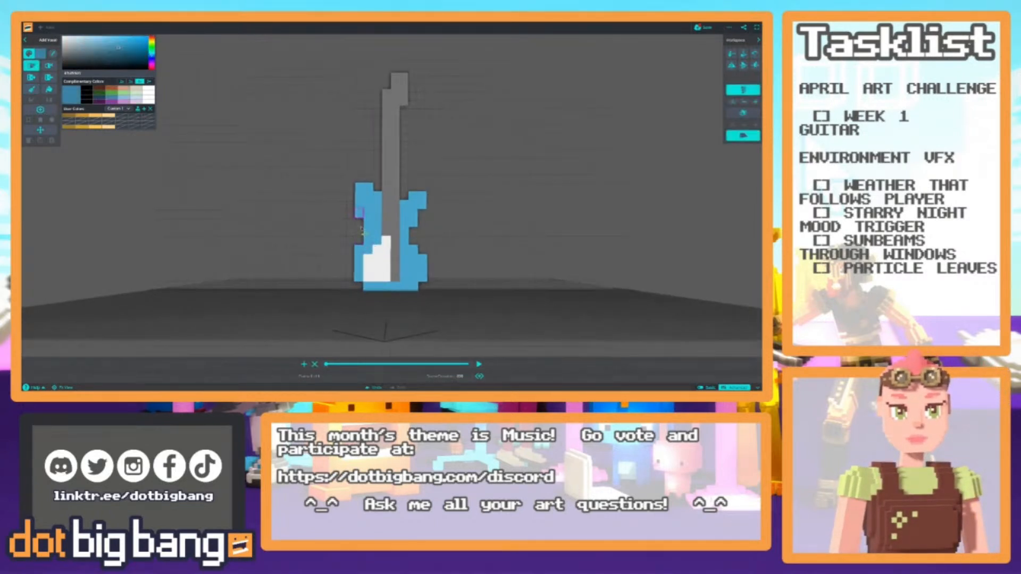
# Undo the last voxel edit on the blue body and save the low-resolution guitar.
pyautogui.scroll(-3, 353, 212)
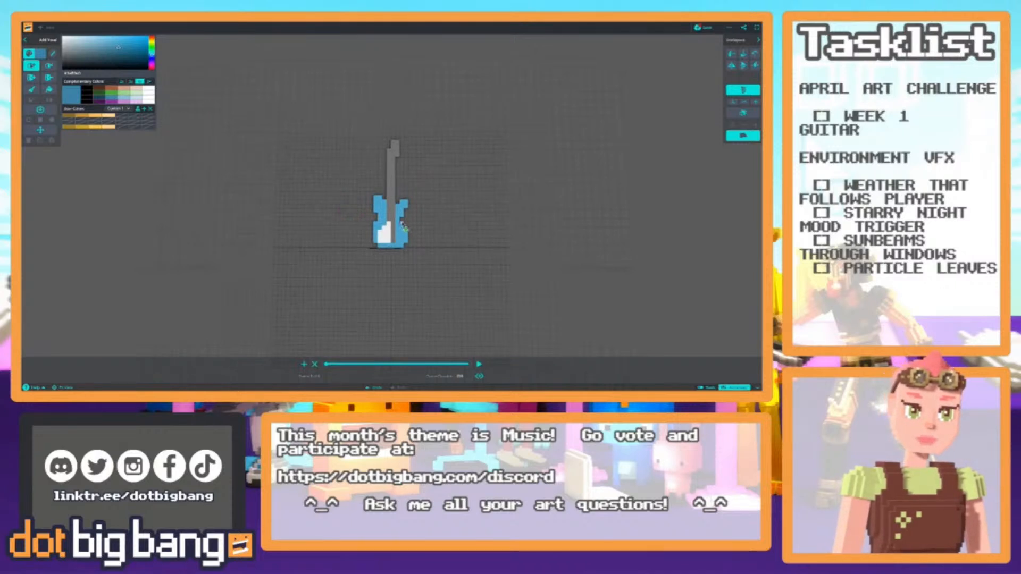
pyautogui.moveTo(352, 184); pyautogui.dragTo(353, 215, button='right')
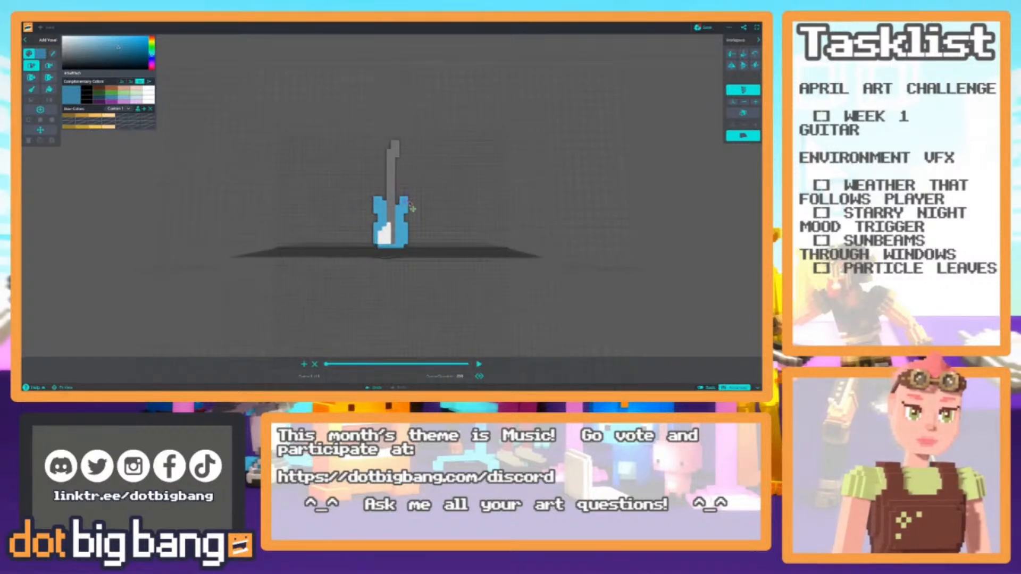
pyautogui.hotkey('ctrl', 'z')
pyautogui.scroll(4, 328, 240)
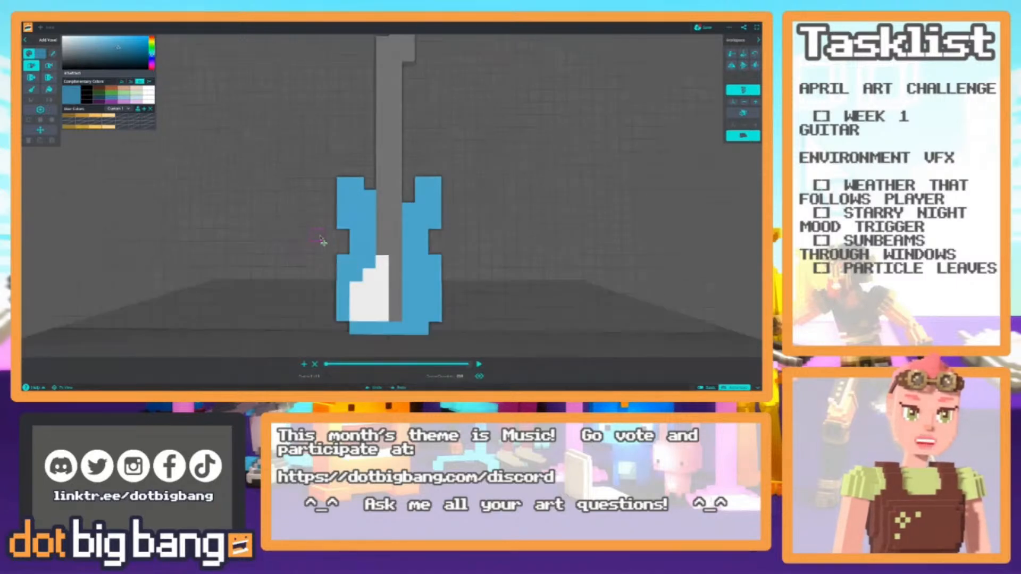
pyautogui.scroll(-1, 324, 246)
pyautogui.moveTo(327, 250); pyautogui.dragTo(339, 258, button='middle')
pyautogui.click(703, 27)
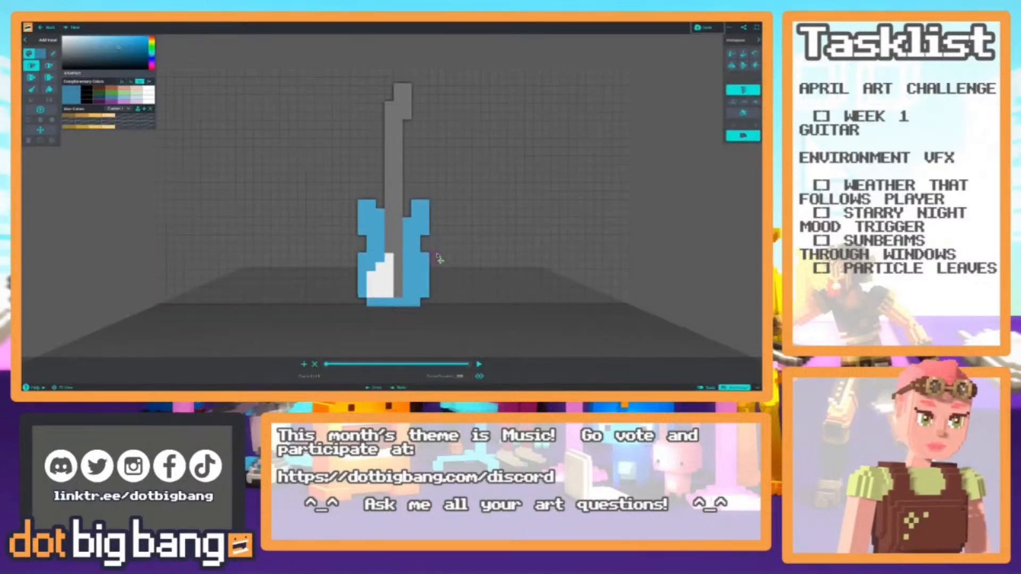
# Go to the dot big bang site in a new browser tab and open the empty game for editing.
pyautogui.hotkey('ctrl', 't')
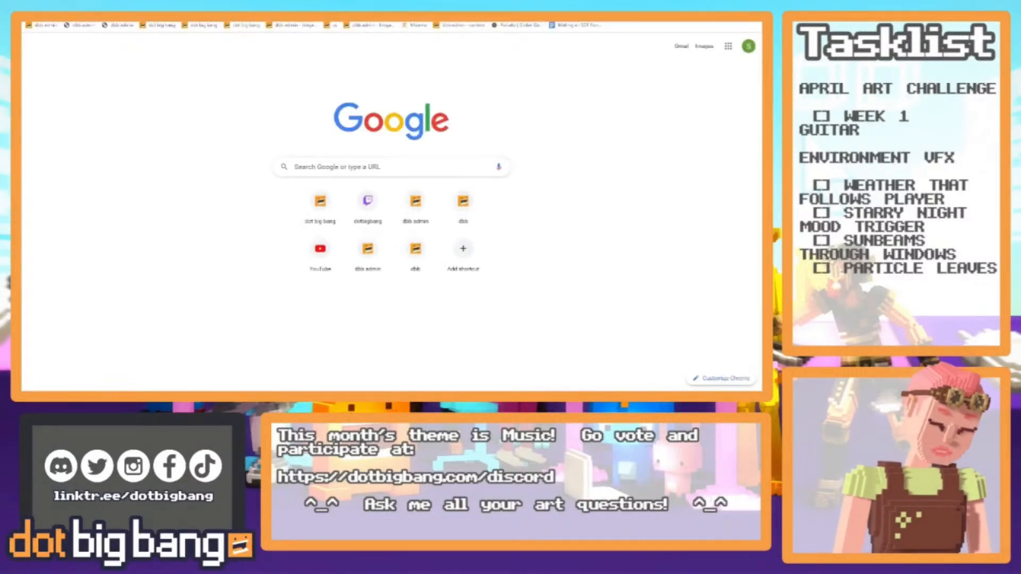
pyautogui.write('dot')
pyautogui.press('Return')
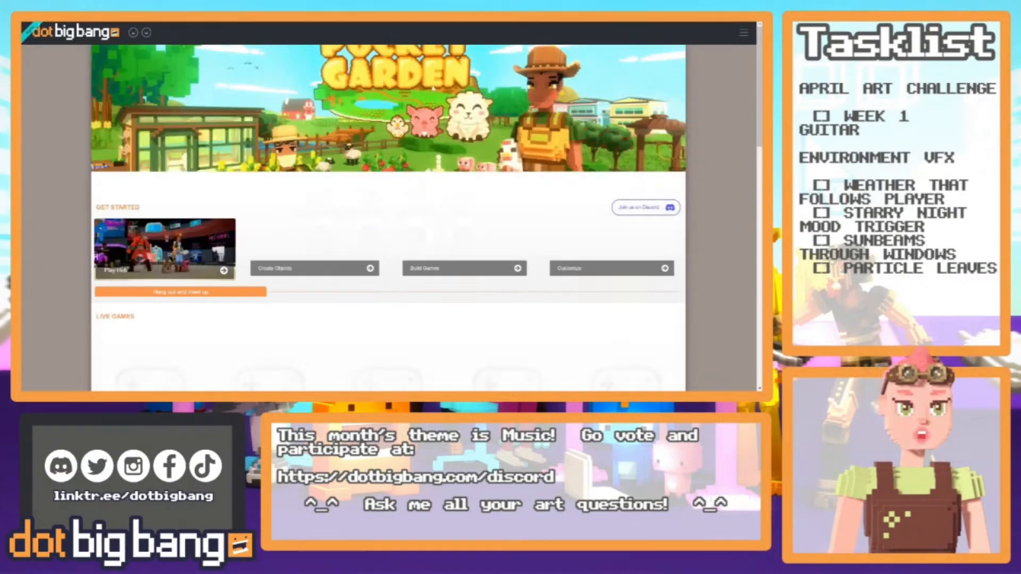
pyautogui.click(744, 32)
pyautogui.click(733, 79)
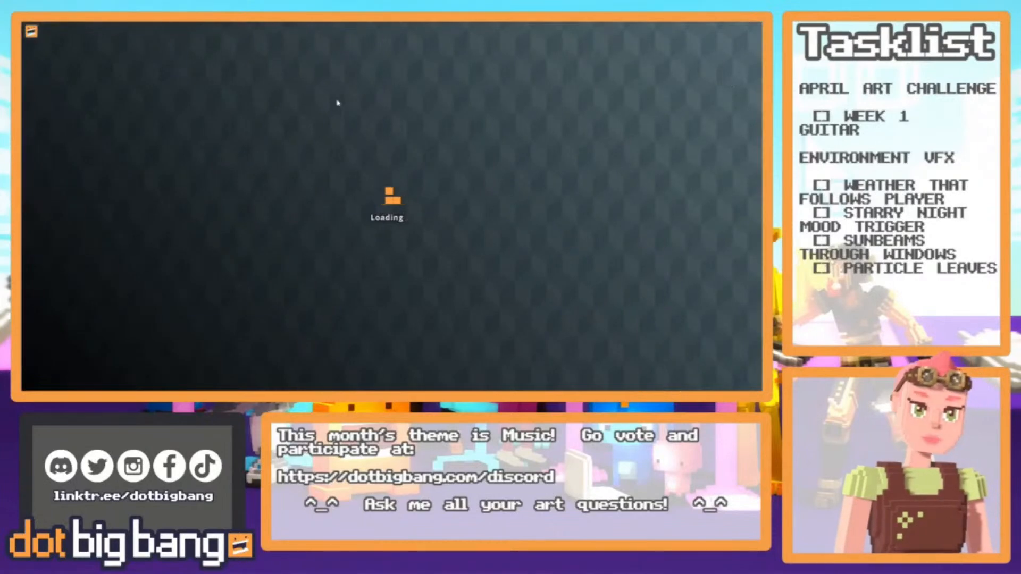
pyautogui.click(150, 207)
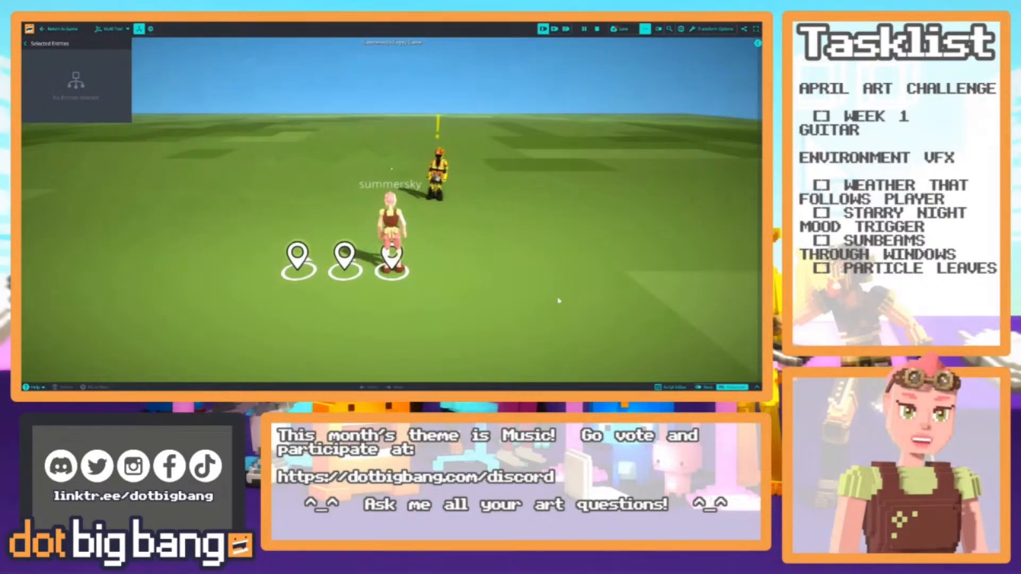
# Place the low-resolution guitar object from the palette into the game world next to the avatar.
pyautogui.click(732, 387)
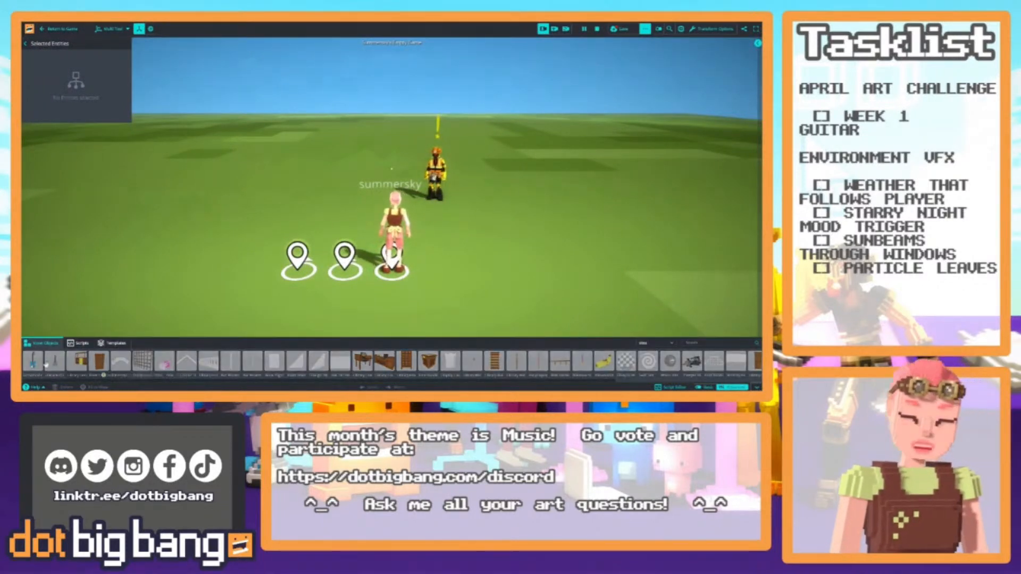
pyautogui.moveTo(112, 290); pyautogui.dragTo(351, 230)
pyautogui.moveTo(491, 259); pyautogui.dragTo(533, 233, button='right')
# Walk the avatar around the placed guitar and compare the guitar's size with the character.
pyautogui.press('w')
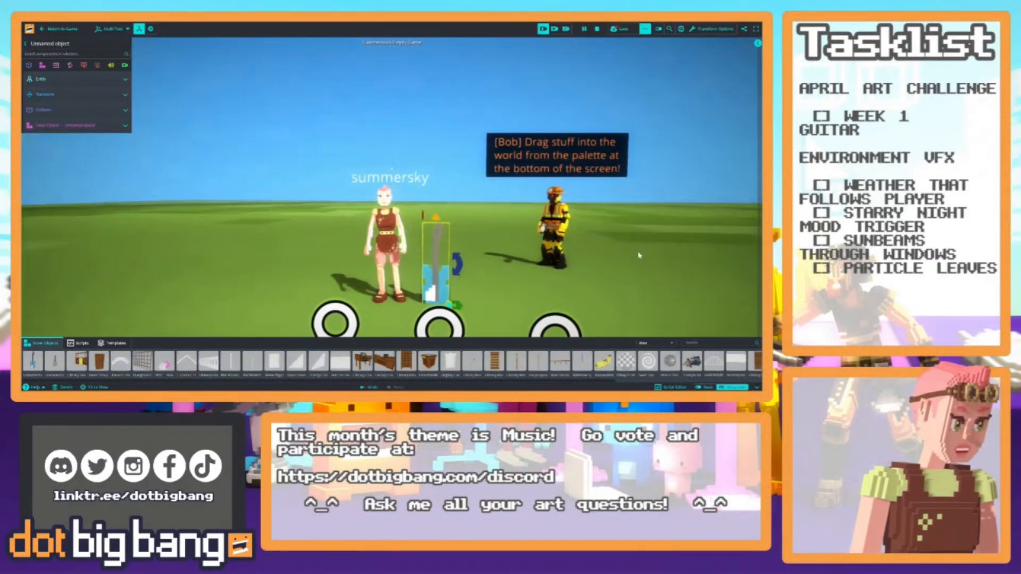
pyautogui.press('w')
pyautogui.moveTo(483, 193); pyautogui.dragTo(463, 195, button='right')
pyautogui.press('a')
pyautogui.press('d')
pyautogui.press('a')
pyautogui.press('s')
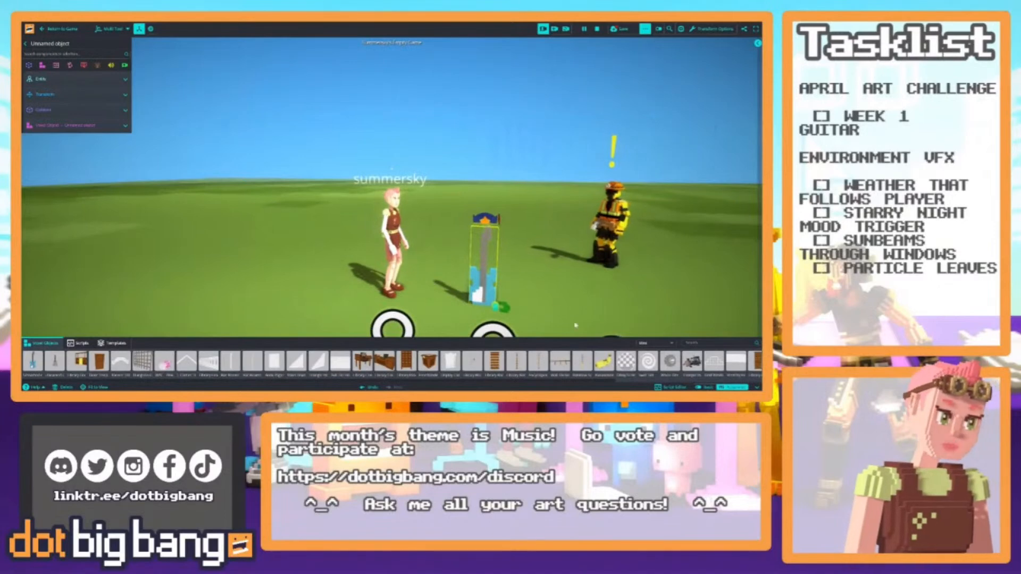
pyautogui.click(756, 387)
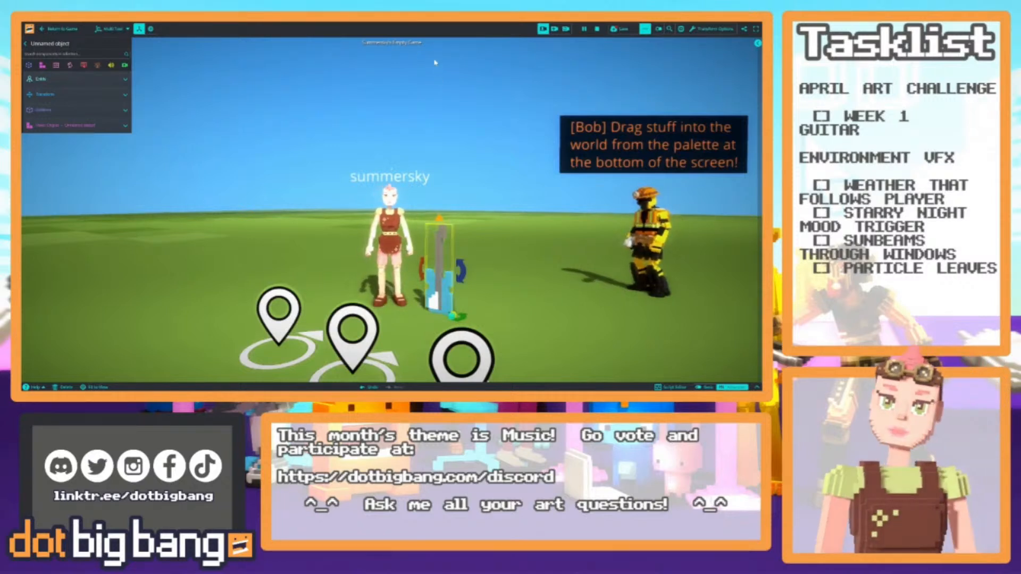
# Switch back to the workspace with the high-resolution guitar and bring the whole model into view.
pyautogui.hotkey('ctrl', 'Tab')
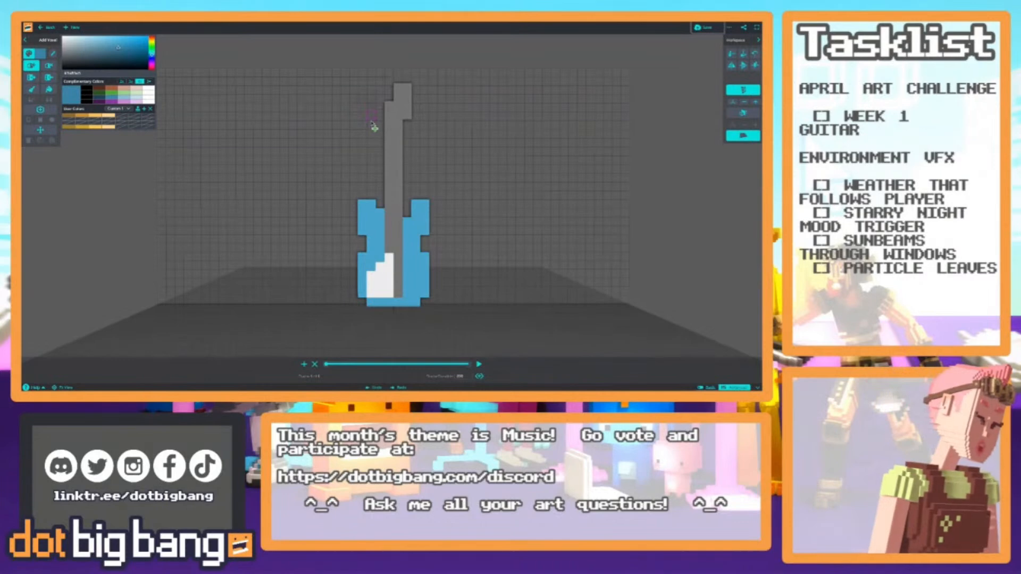
pyautogui.hotkey('ctrl', 'Tab')
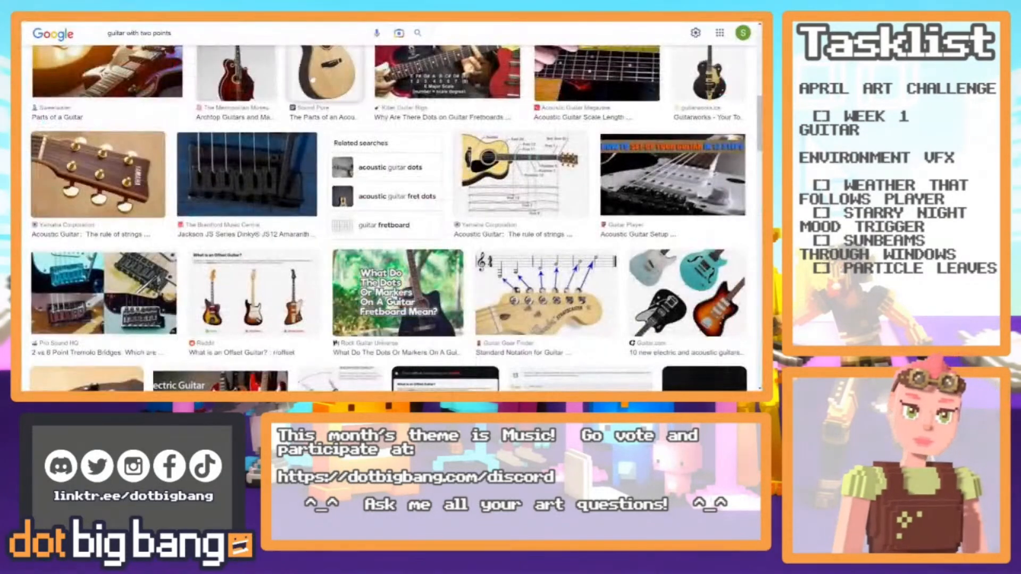
pyautogui.hotkey('ctrl', 'Tab')
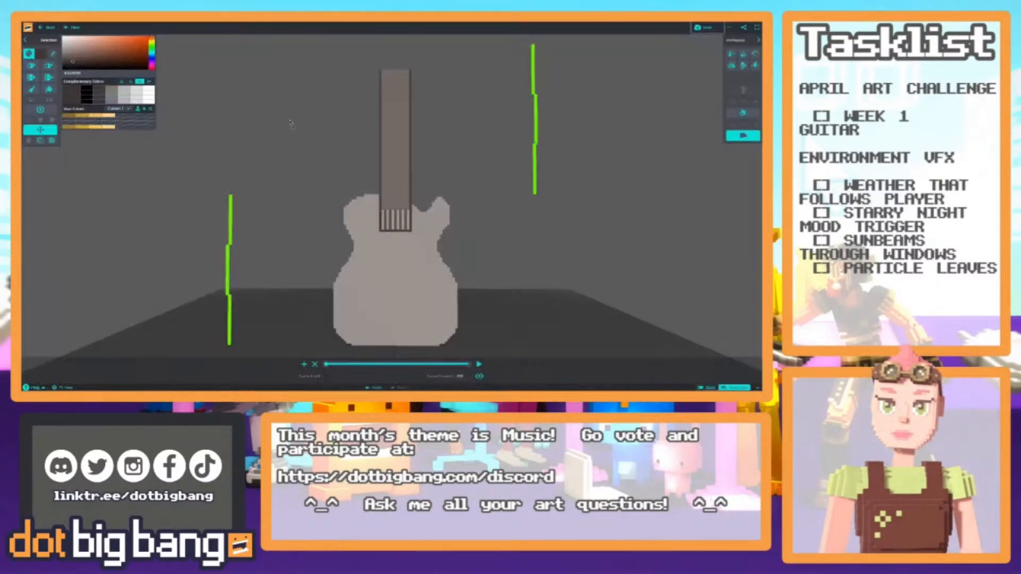
pyautogui.moveTo(286, 251); pyautogui.dragTo(282, 296, button='middle')
pyautogui.scroll(-4, 289, 248)
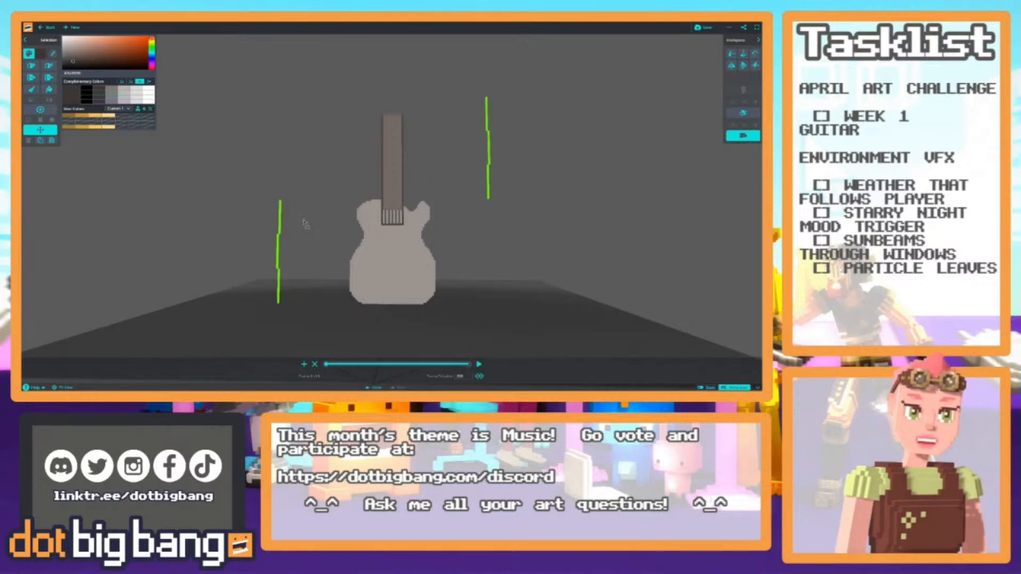
# Sample the dark brown of the neck's edge and add a row of voxels across the neck's upper end.
pyautogui.scroll(3, 367, 125)
pyautogui.moveTo(370, 122); pyautogui.dragTo(373, 199, button='middle')
pyautogui.scroll(3, 374, 155)
pyautogui.moveTo(374, 156)
pyautogui.mouseDown(button='middle')
pyautogui.moveTo(368, 250)
pyautogui.moveTo(376, 162)
pyautogui.mouseUp(button='middle')
pyautogui.keyDown('alt'); pyautogui.click(384, 230); pyautogui.keyUp('alt')
pyautogui.moveTo(365, 234); pyautogui.dragTo(367, 215, button='middle')
pyautogui.moveTo(346, 262); pyautogui.dragTo(341, 309, button='middle')
pyautogui.scroll(3, 365, 179)
pyautogui.moveTo(350, 214); pyautogui.dragTo(331, 291, button='middle')
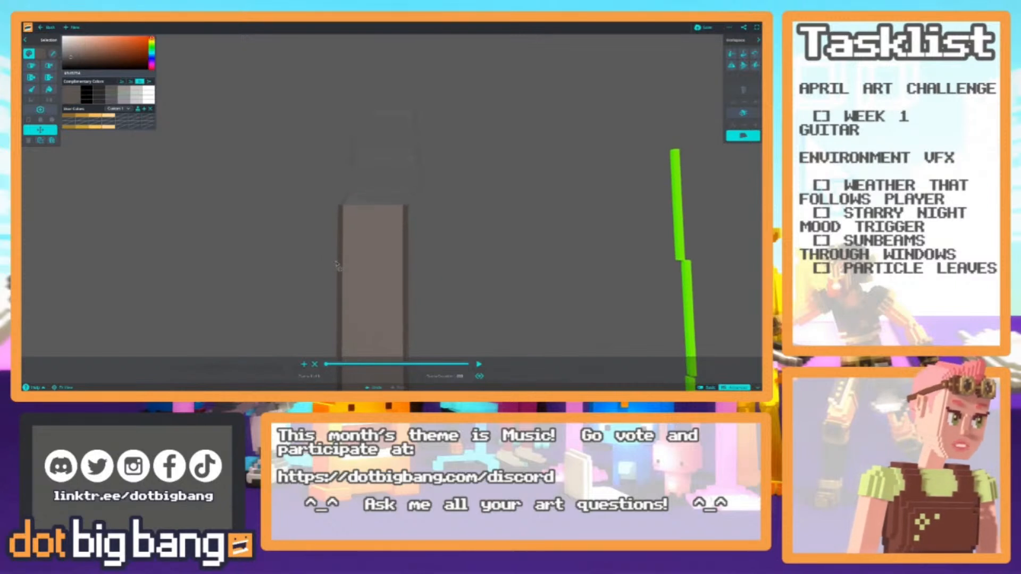
pyautogui.press('i')
pyautogui.click(344, 224)
pyautogui.press('a')
pyautogui.moveTo(344, 205); pyautogui.dragTo(406, 206)
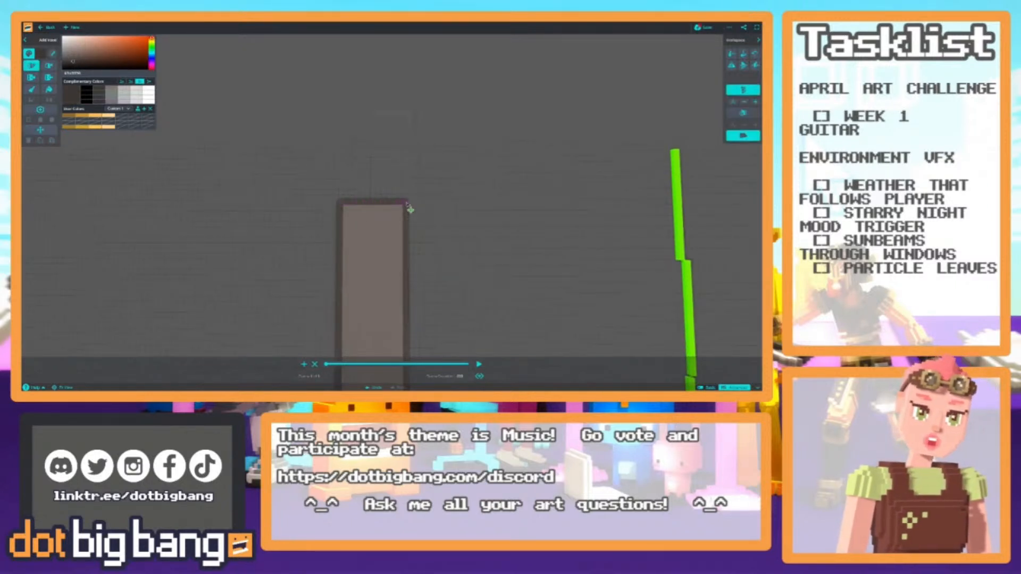
pyautogui.moveTo(329, 266); pyautogui.dragTo(326, 292, button='middle')
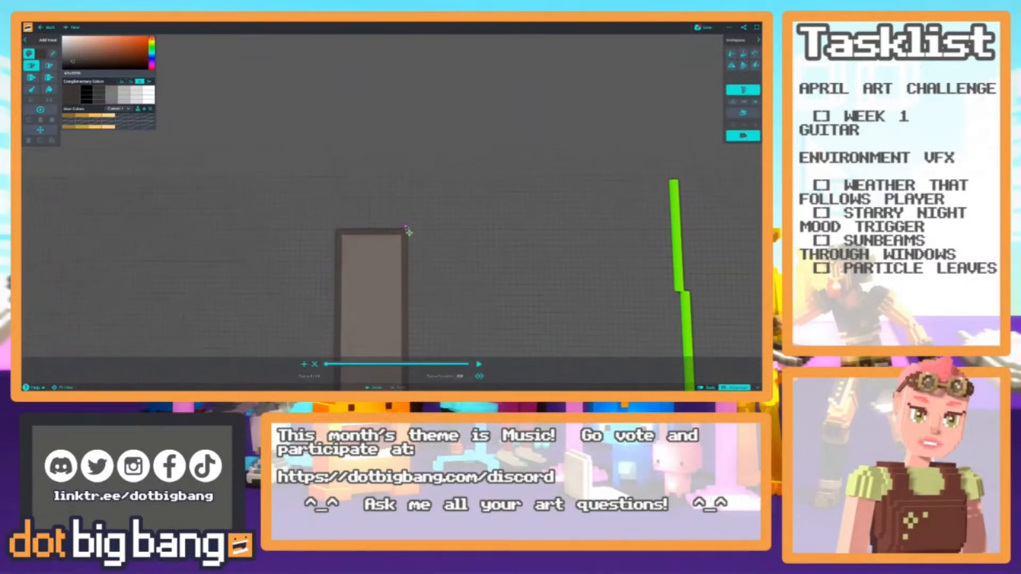
pyautogui.moveTo(410, 229); pyautogui.dragTo(374, 228)
pyautogui.hotkey('ctrl', 'z')
# Turn on mirror symmetry and add widening rows of dark brown voxels above the neck to form a flare.
pyautogui.click(742, 113)
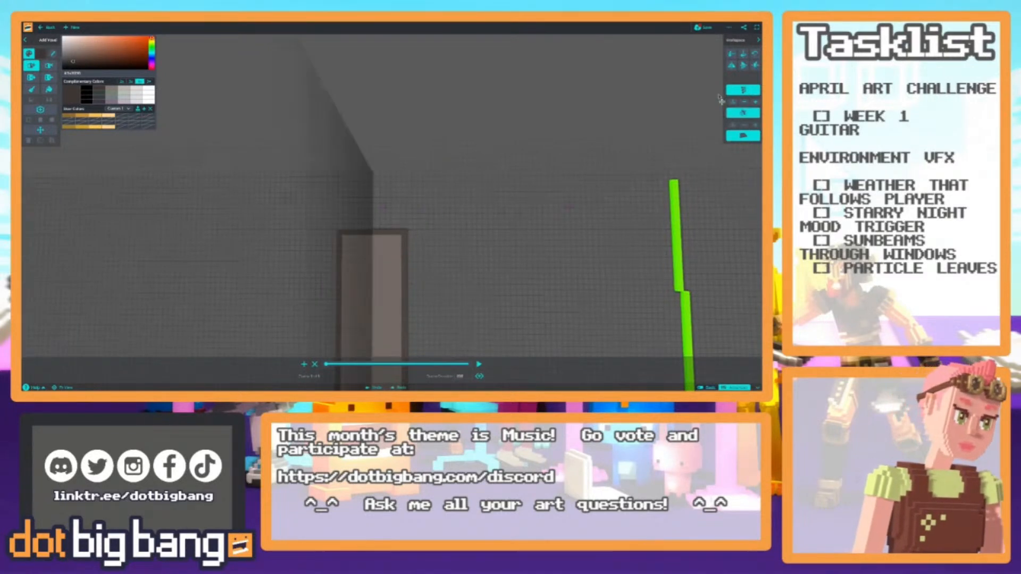
pyautogui.scroll(-3, 298, 226)
pyautogui.press('r')
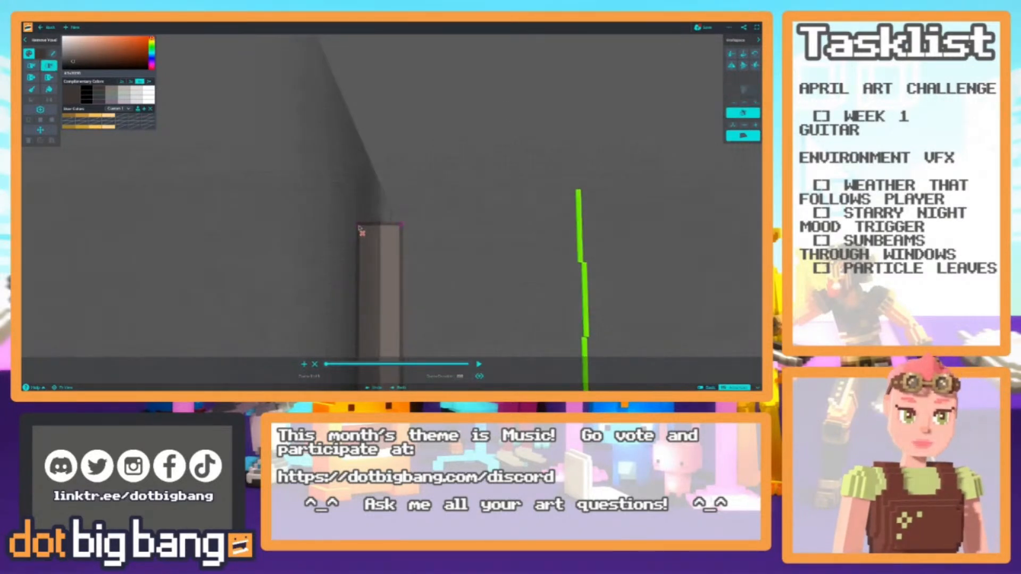
pyautogui.scroll(3, 346, 229)
pyautogui.press('a')
pyautogui.moveTo(372, 241); pyautogui.dragTo(434, 229)
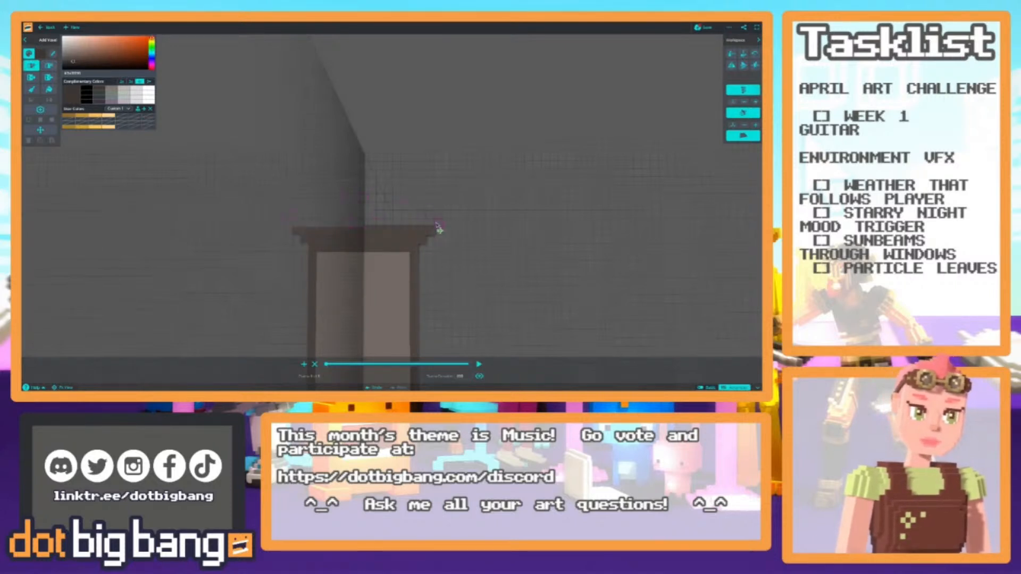
# Add another mirrored row of dark brown voxels on top of the flare to continue the headstock's base.
pyautogui.scroll(-5, 413, 213)
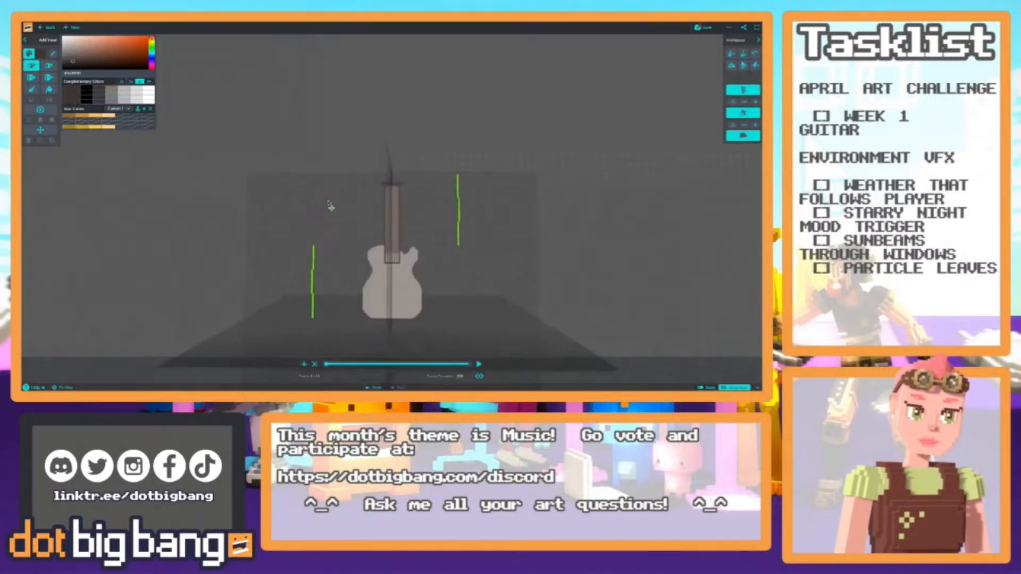
pyautogui.scroll(3, 338, 221)
pyautogui.moveTo(381, 149); pyautogui.dragTo(387, 220, button='middle')
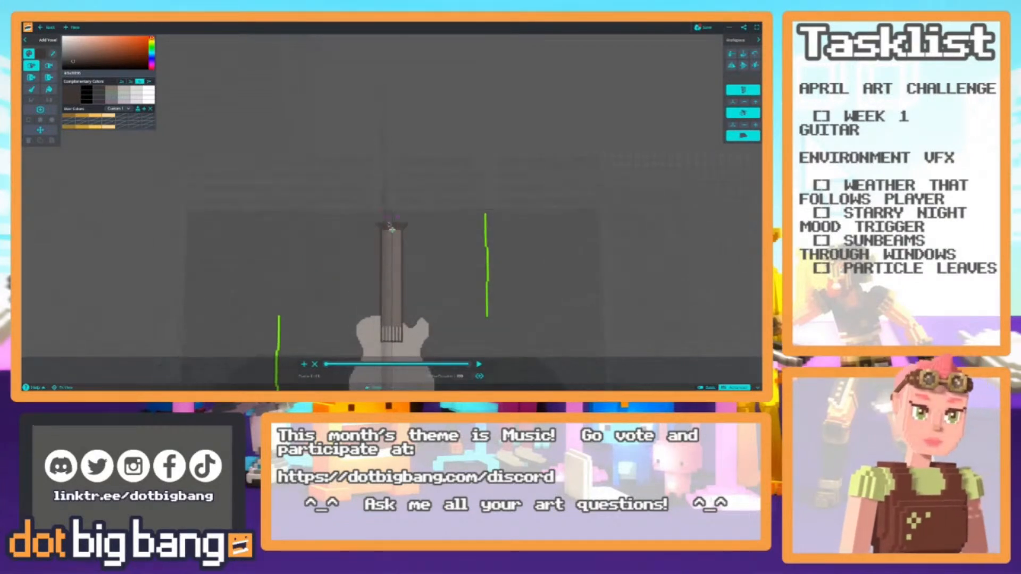
pyautogui.scroll(3, 388, 220)
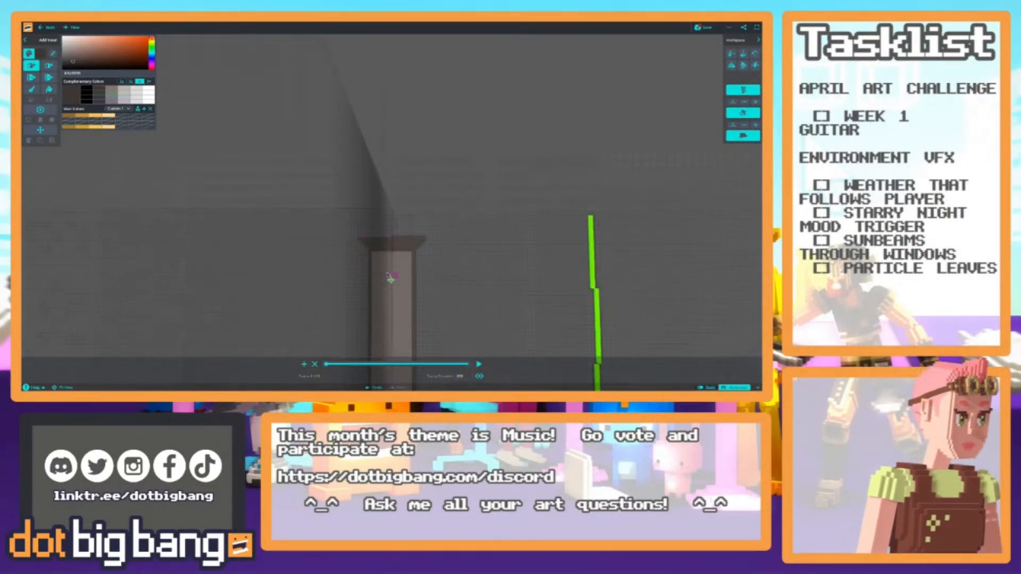
pyautogui.scroll(3, 391, 242)
pyautogui.moveTo(422, 247); pyautogui.dragTo(420, 256, button='middle')
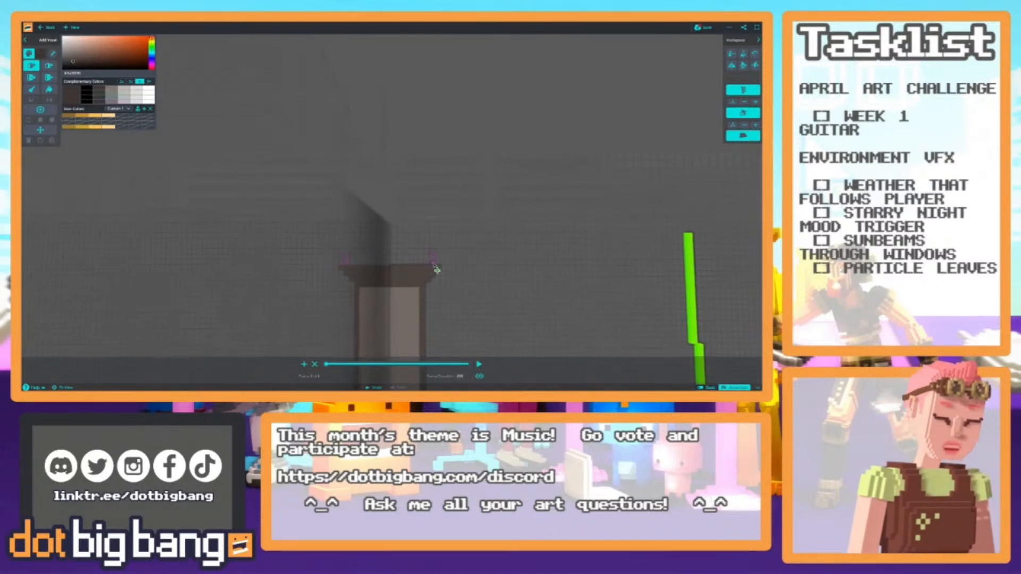
pyautogui.moveTo(432, 262)
pyautogui.mouseDown()
pyautogui.moveTo(372, 259)
pyautogui.moveTo(417, 262)
pyautogui.moveTo(403, 262)
pyautogui.mouseUp()
# Create a tall dark brown rectangular block above the flared base as the mirrored headstock.
pyautogui.scroll(-3, 371, 238)
pyautogui.scroll(-3, 368, 226)
pyautogui.scroll(4, 372, 226)
pyautogui.moveTo(372, 228); pyautogui.dragTo(365, 275, button='right')
pyautogui.scroll(3, 365, 271)
pyautogui.moveTo(363, 263); pyautogui.dragTo(359, 217, button='middle')
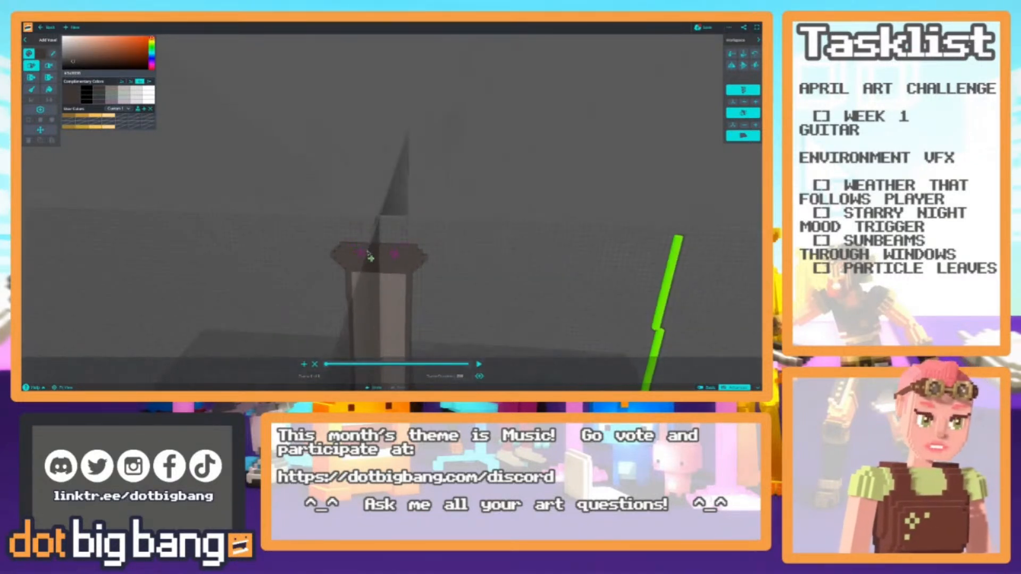
pyautogui.press('m')
pyautogui.moveTo(417, 231); pyautogui.dragTo(400, 234, button='right')
pyautogui.press('e')
pyautogui.press('m')
pyautogui.moveTo(373, 280)
pyautogui.mouseDown(button='right')
pyautogui.moveTo(369, 256)
pyautogui.moveTo(354, 303)
pyautogui.moveTo(352, 281)
pyautogui.mouseUp(button='right')
pyautogui.press('c')
pyautogui.scroll(3, 373, 267)
pyautogui.moveTo(353, 282); pyautogui.dragTo(354, 159)
pyautogui.click(355, 160)
pyautogui.scroll(-3, 363, 205)
pyautogui.moveTo(361, 235); pyautogui.dragTo(379, 283, button='right')
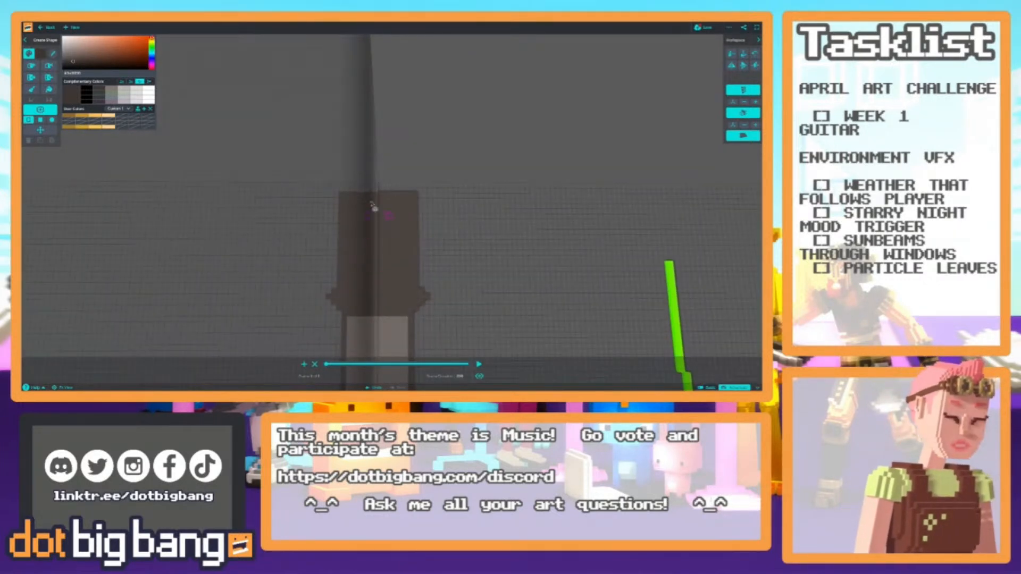
# Remove voxels from the headstock block to notch its upper corners and trim its sides symmetrically.
pyautogui.press('2')
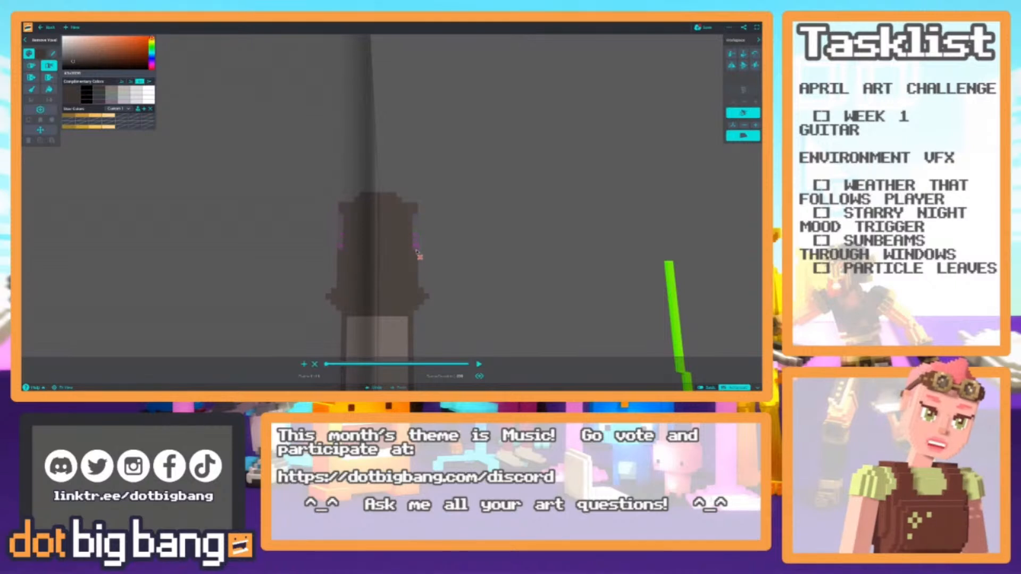
# Examine the headstock's shape and proportions against the neck, body and green guide segments.
pyautogui.scroll(-5, 314, 279)
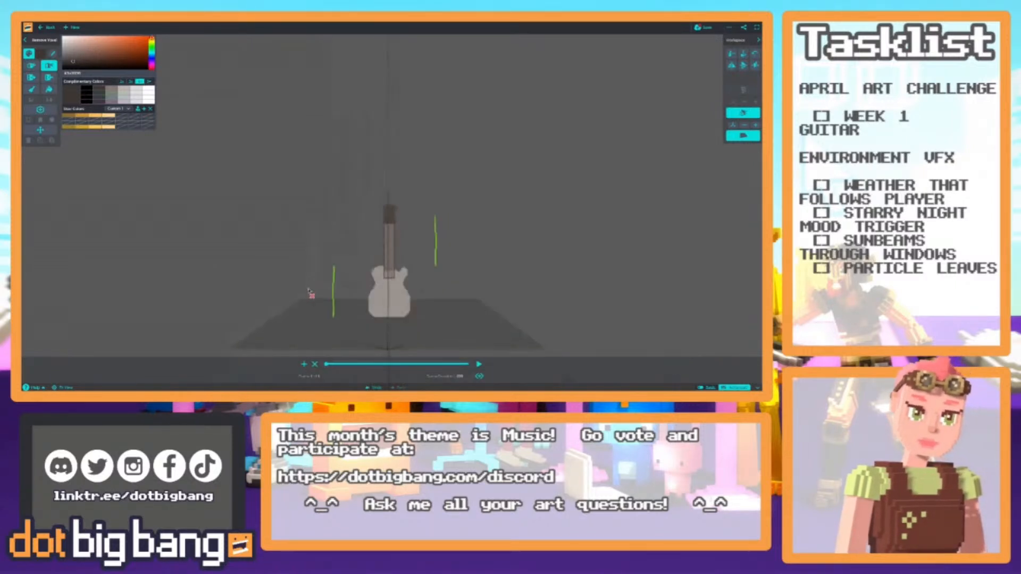
pyautogui.scroll(4, 311, 293)
pyautogui.scroll(3, 373, 157)
pyautogui.scroll(-3, 330, 304)
pyautogui.moveTo(328, 300); pyautogui.dragTo(328, 244, button='right')
pyautogui.moveTo(335, 254); pyautogui.dragTo(339, 225, button='middle')
pyautogui.moveTo(345, 267); pyautogui.dragTo(340, 271, button='right')
pyautogui.moveTo(340, 270); pyautogui.dragTo(339, 251, button='middle')
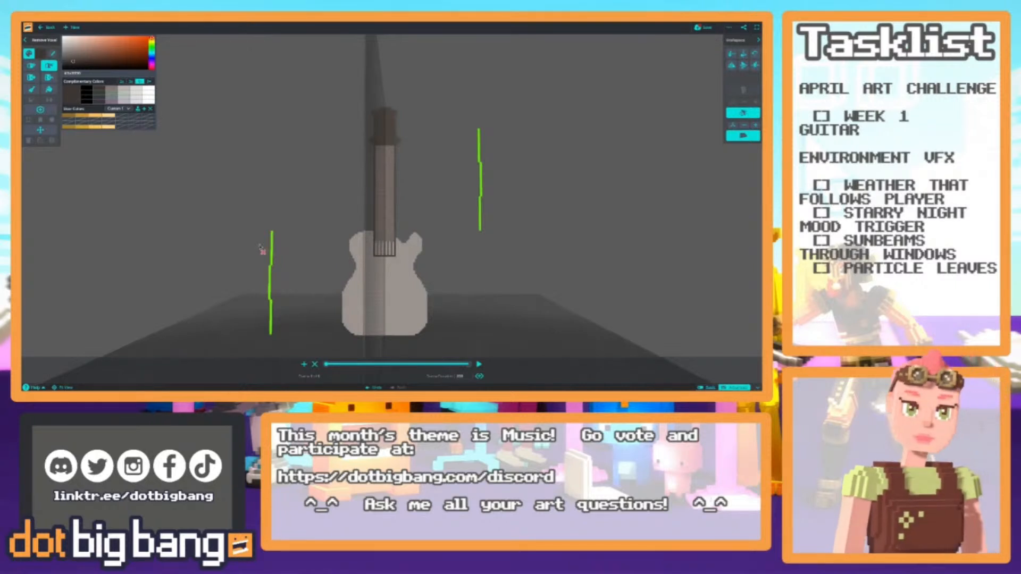
pyautogui.moveTo(257, 252); pyautogui.dragTo(270, 227, button='right')
pyautogui.moveTo(273, 272); pyautogui.dragTo(274, 279, button='middle')
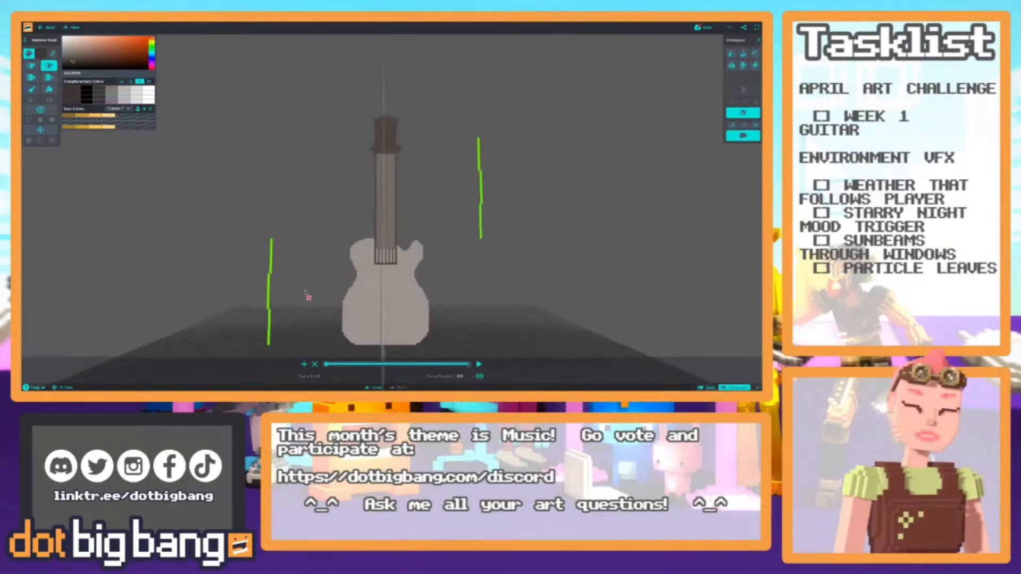
pyautogui.scroll(3, 349, 240)
pyautogui.moveTo(352, 241); pyautogui.dragTo(360, 329, button='middle')
pyautogui.scroll(3, 408, 166)
pyautogui.moveTo(408, 165); pyautogui.dragTo(404, 198, button='middle')
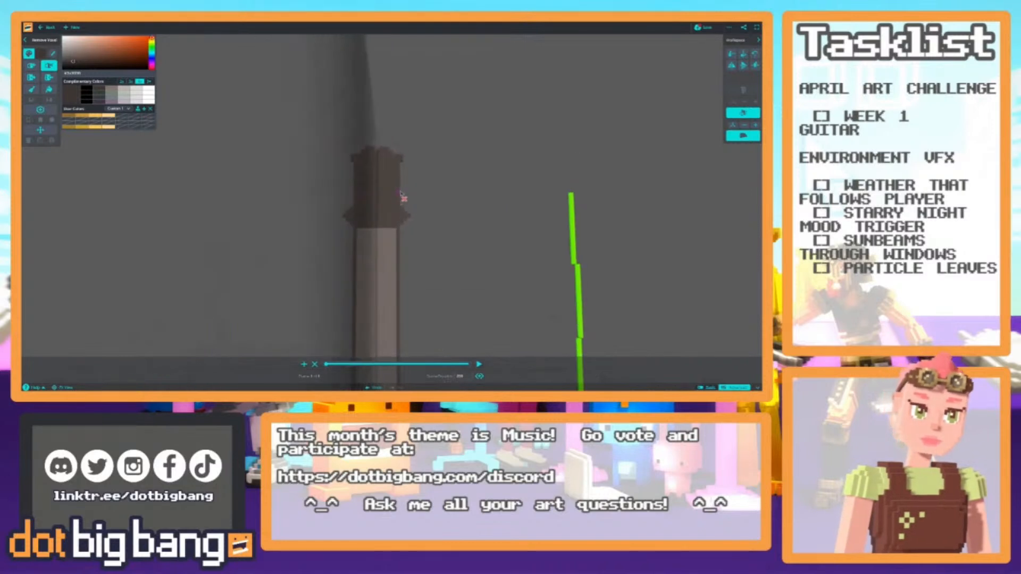
# Add dark brown voxels along both sides above the flare and trim the edges to taper the headstock symmetrically.
pyautogui.press('1')
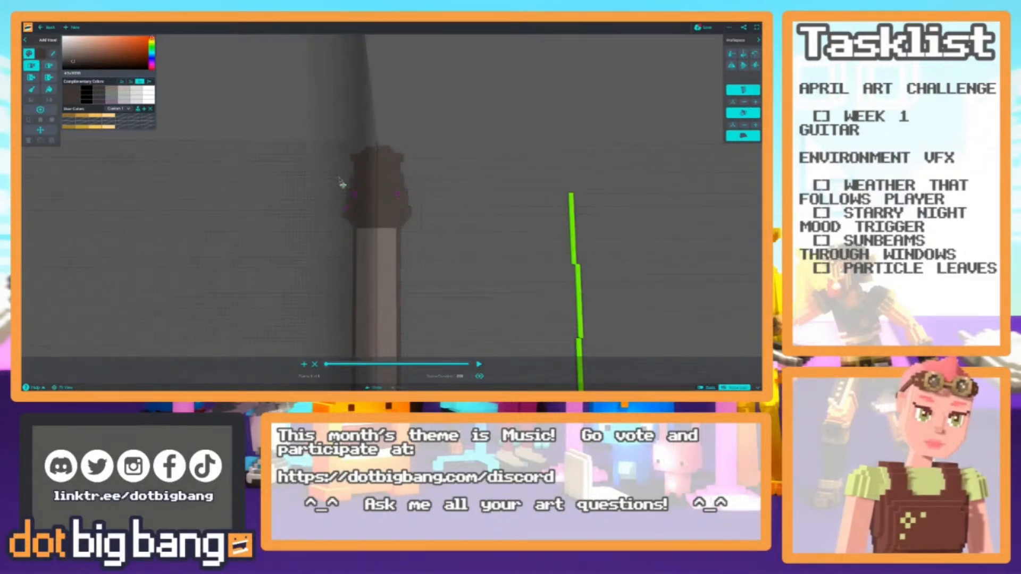
pyautogui.scroll(-3, 408, 218)
pyautogui.scroll(-3, 302, 234)
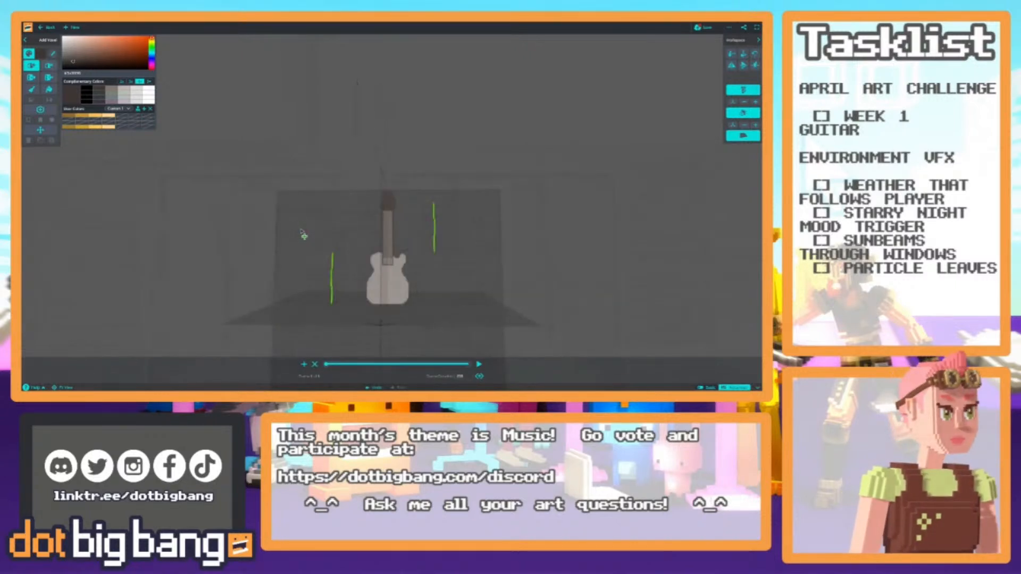
pyautogui.scroll(6, 302, 251)
pyautogui.press('2')
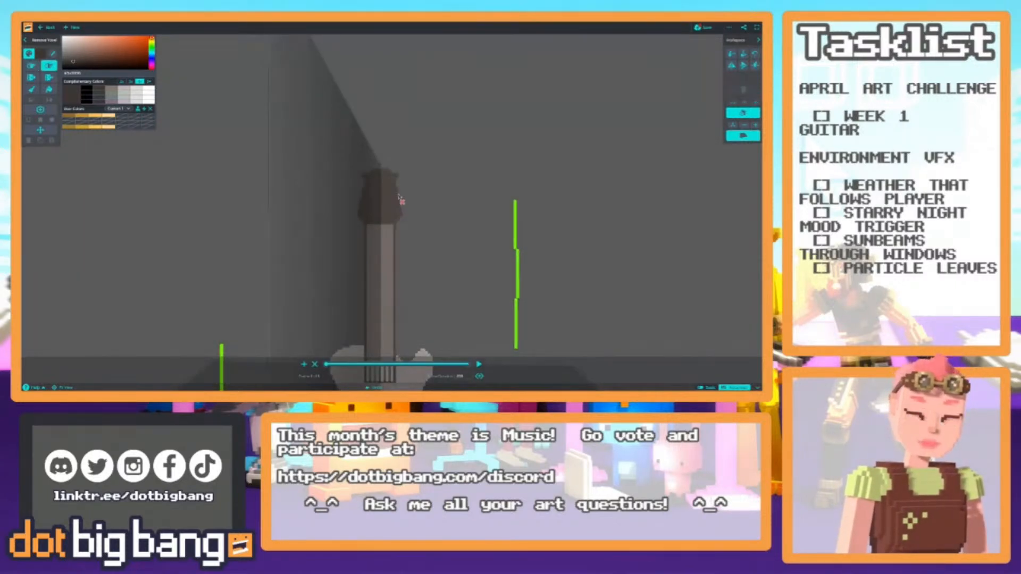
pyautogui.scroll(2, 405, 199)
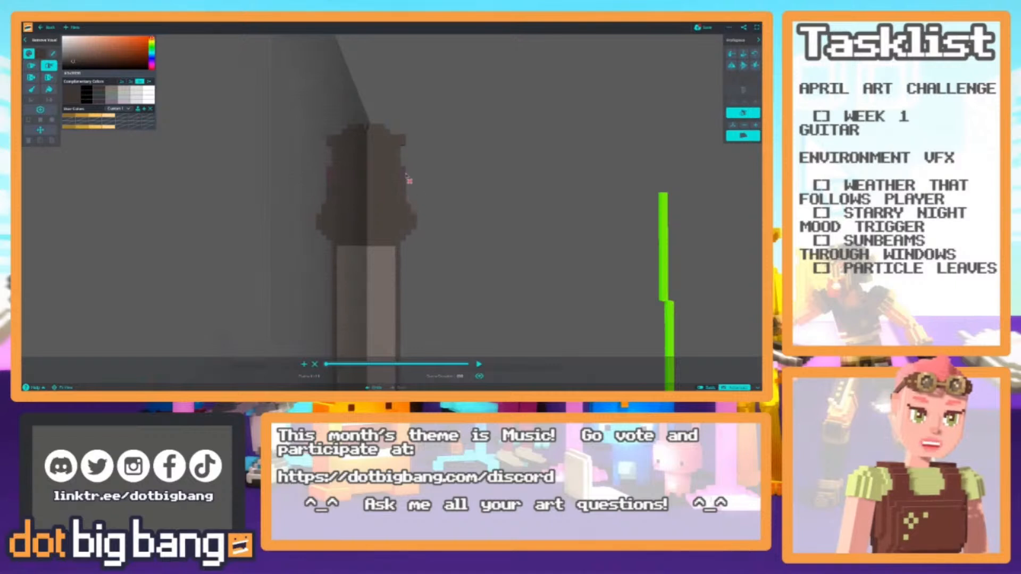
pyautogui.scroll(-8, 290, 235)
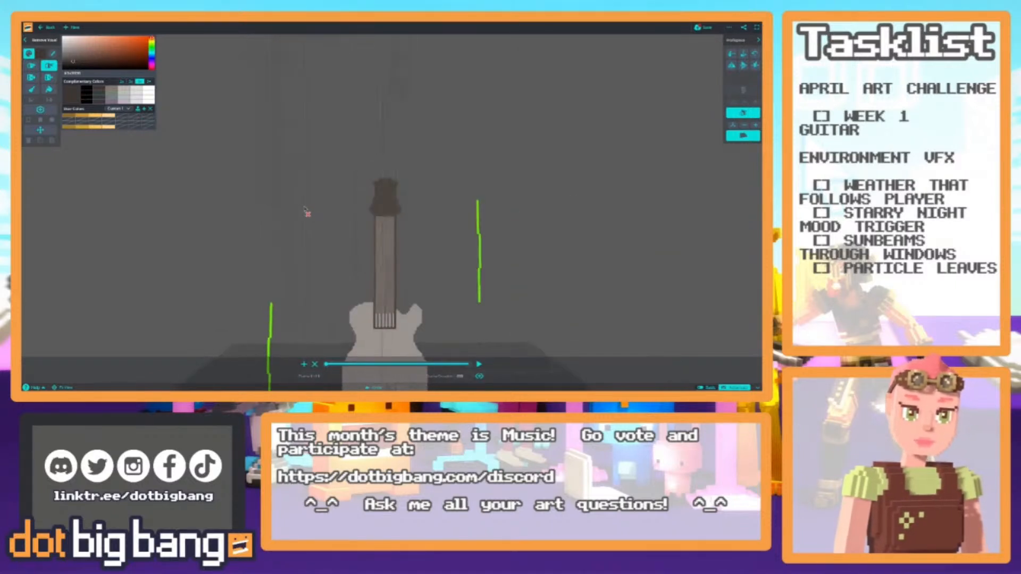
# Refine the headstock outline by adding and removing mirrored voxels, leaving small upper ears above a narrower waist.
pyautogui.scroll(4, 307, 216)
pyautogui.scroll(2, 308, 217)
pyautogui.press('a')
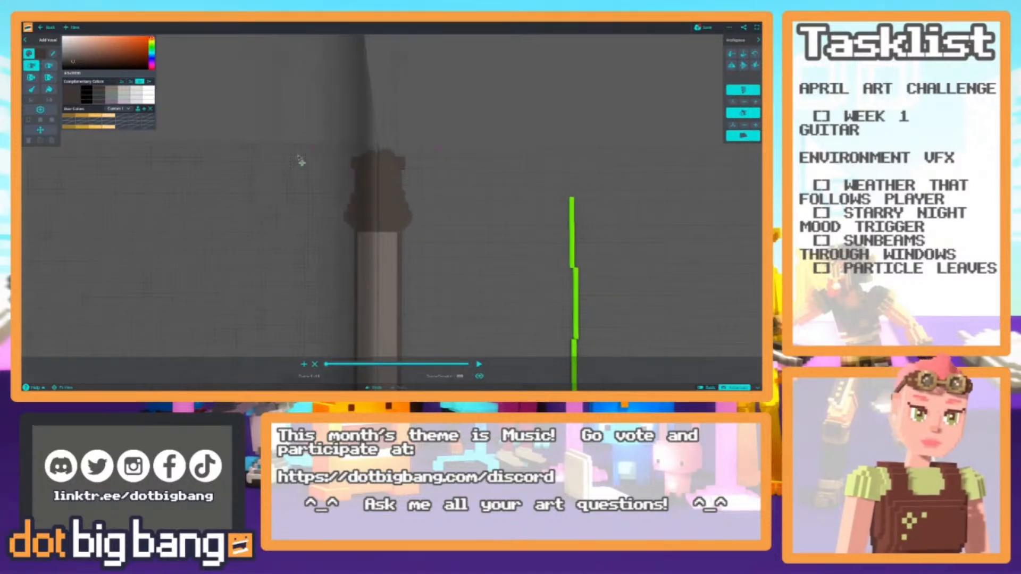
pyautogui.scroll(-4, 305, 211)
pyautogui.scroll(4, 302, 212)
pyautogui.scroll(2, 388, 216)
pyautogui.press('r')
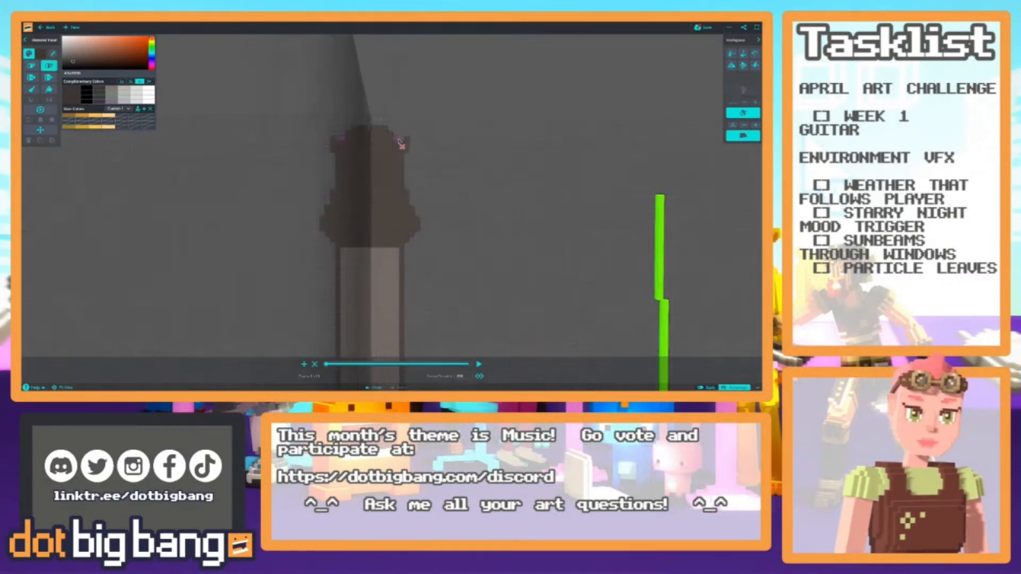
pyautogui.scroll(-2, 340, 157)
pyautogui.scroll(-3, 319, 216)
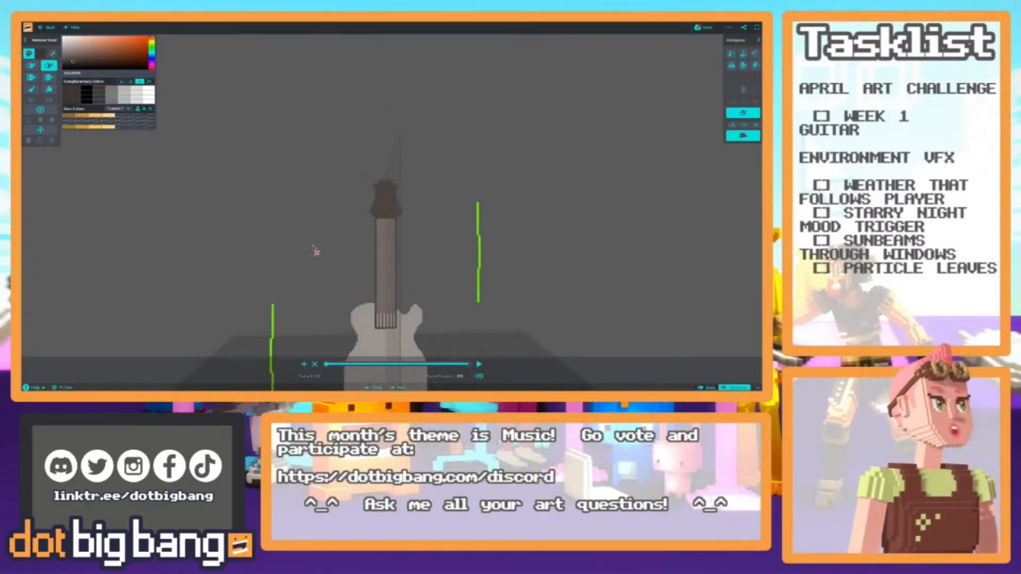
# Frame the whole guitar from the front and save the model.
pyautogui.moveTo(334, 276); pyautogui.dragTo(334, 211, button='middle')
pyautogui.moveTo(331, 251); pyautogui.dragTo(315, 207, button='right')
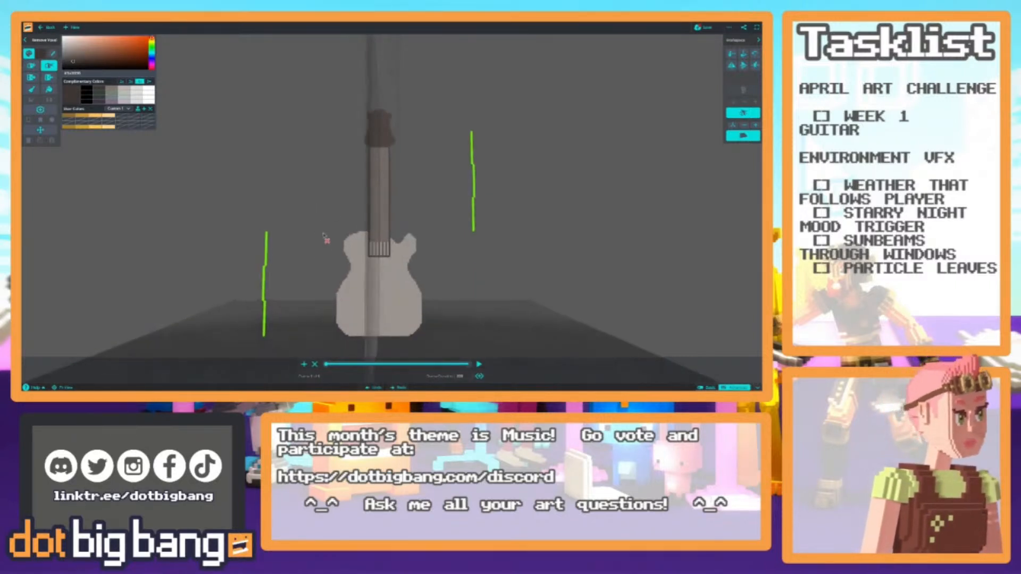
pyautogui.moveTo(316, 225); pyautogui.dragTo(317, 195, button='middle')
pyautogui.moveTo(314, 219); pyautogui.dragTo(321, 233, button='right')
pyautogui.moveTo(341, 296); pyautogui.dragTo(344, 285, button='right')
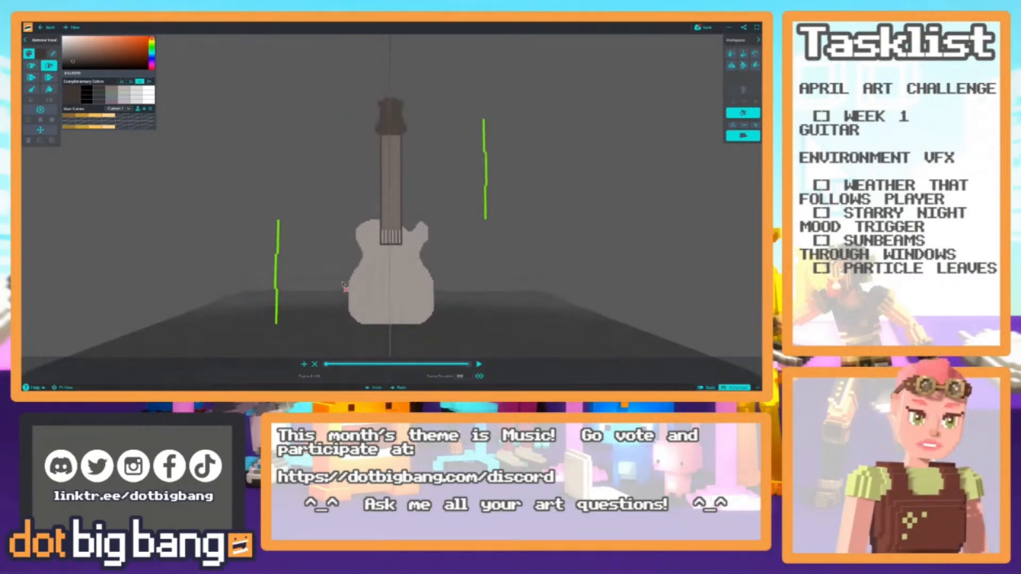
pyautogui.click(704, 27)
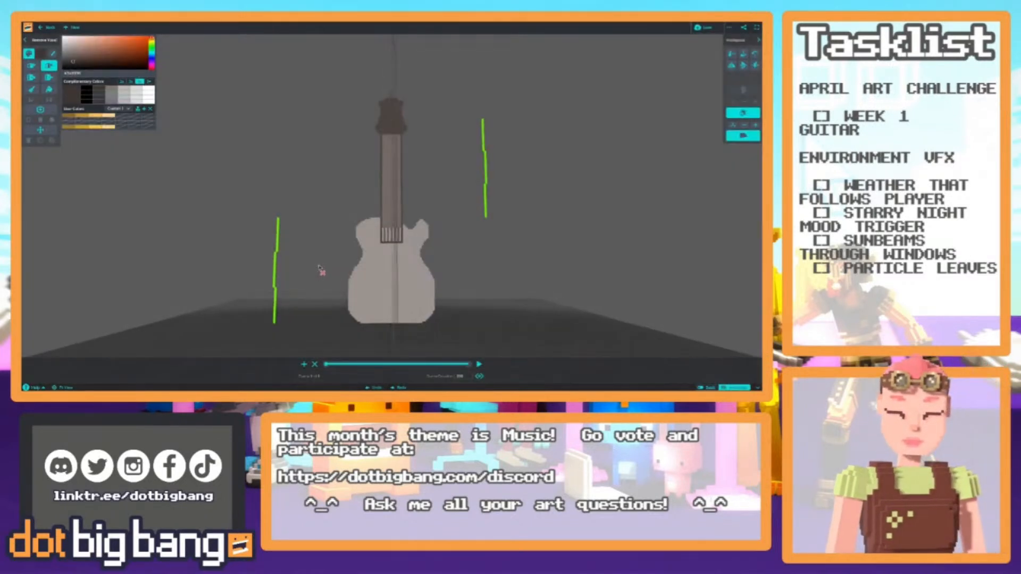
# Examine the full guitar's proportions, comparing the headstock, neck and body with the green guide segments.
pyautogui.moveTo(301, 274); pyautogui.dragTo(288, 252, button='right')
pyautogui.moveTo(288, 252); pyautogui.dragTo(290, 284, button='middle')
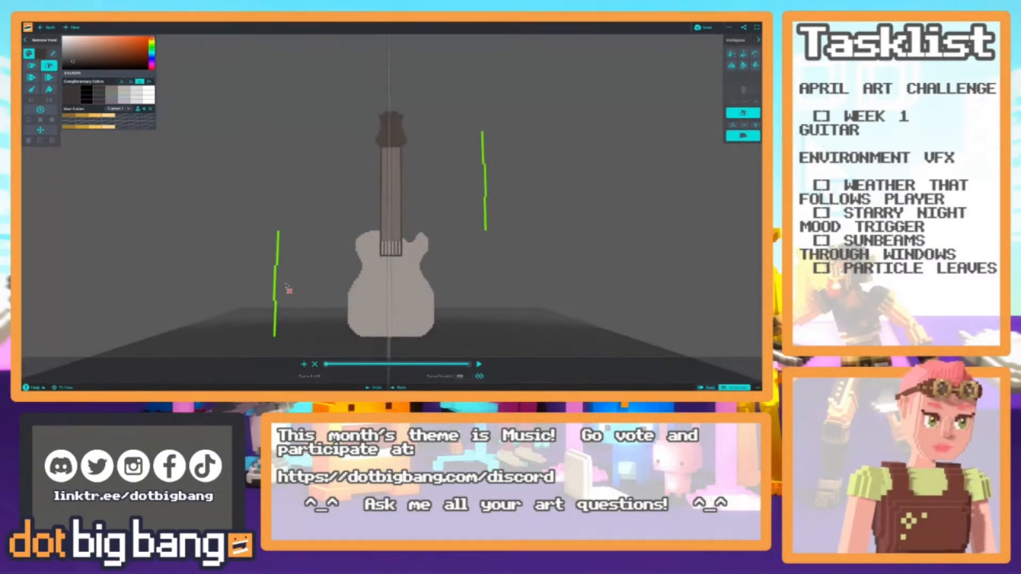
pyautogui.moveTo(287, 287); pyautogui.dragTo(327, 257, button='right')
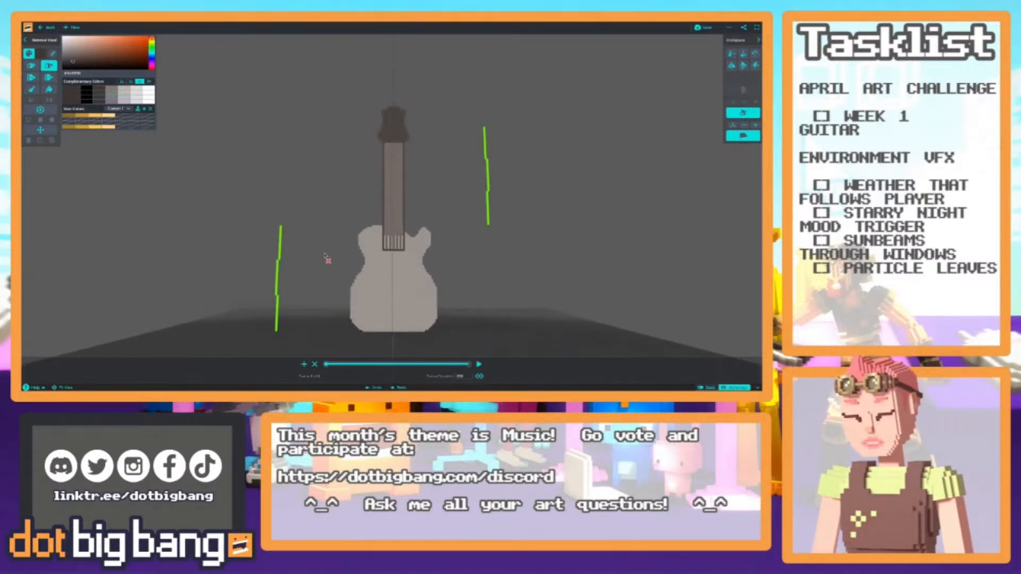
pyautogui.moveTo(296, 285); pyautogui.dragTo(289, 299, button='middle')
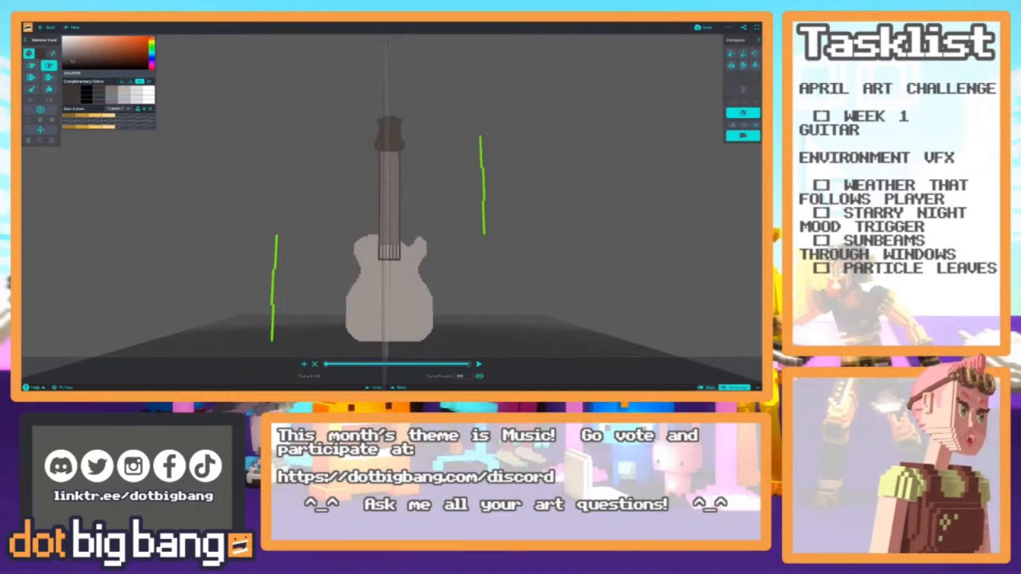
pyautogui.moveTo(338, 287); pyautogui.dragTo(266, 271, button='right')
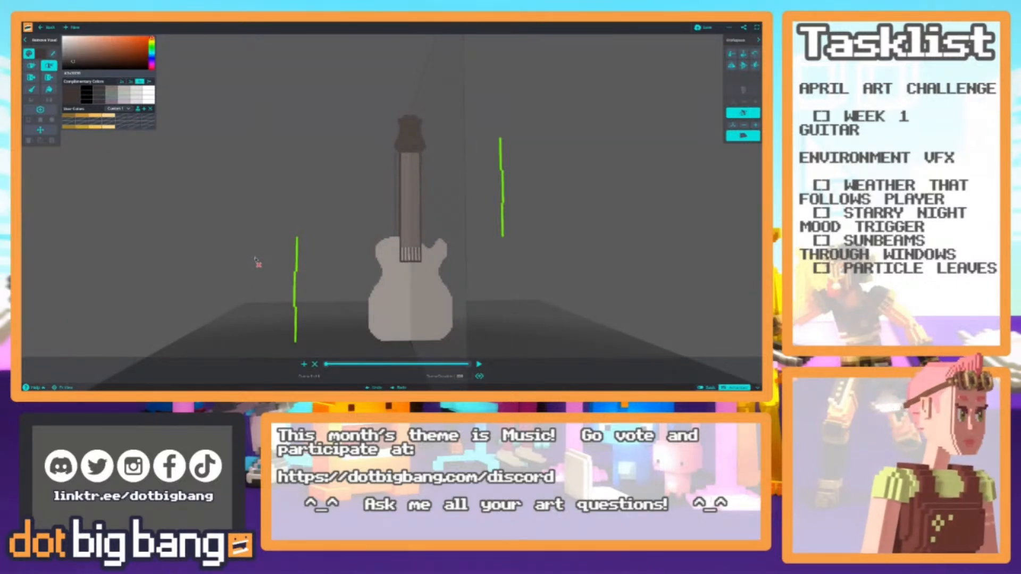
pyautogui.scroll(4, 296, 258)
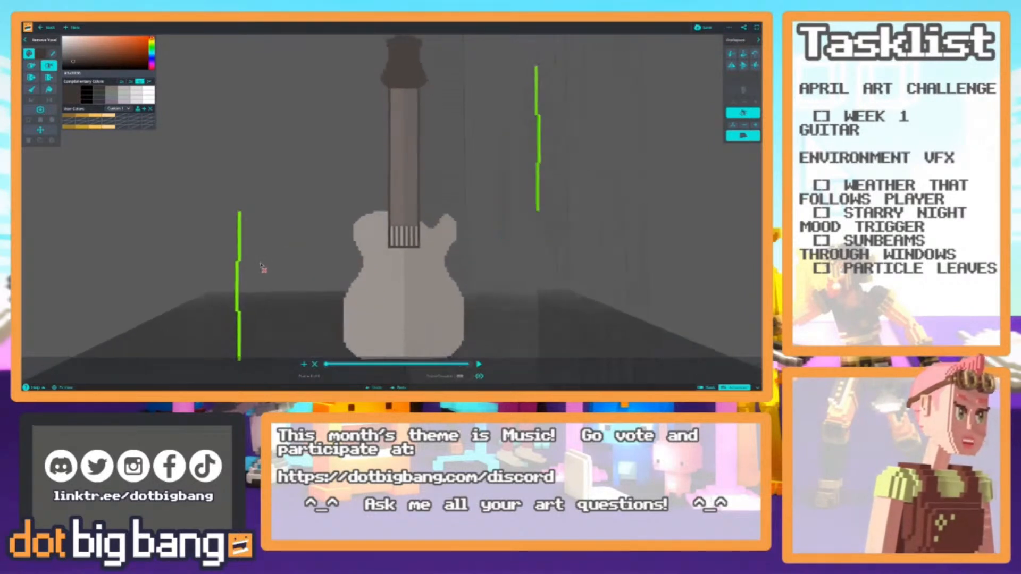
pyautogui.scroll(-4, 264, 268)
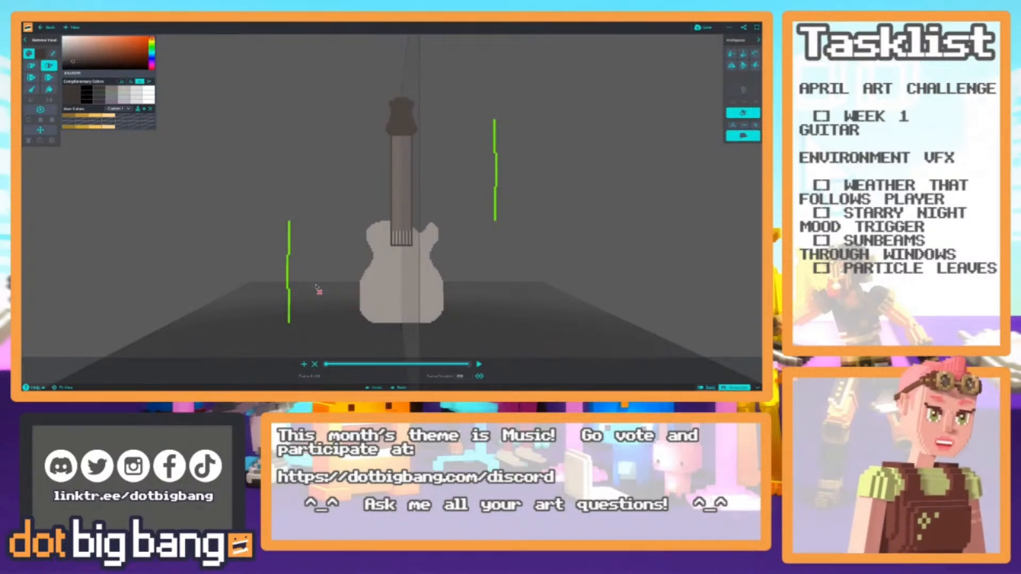
pyautogui.scroll(4, 318, 290)
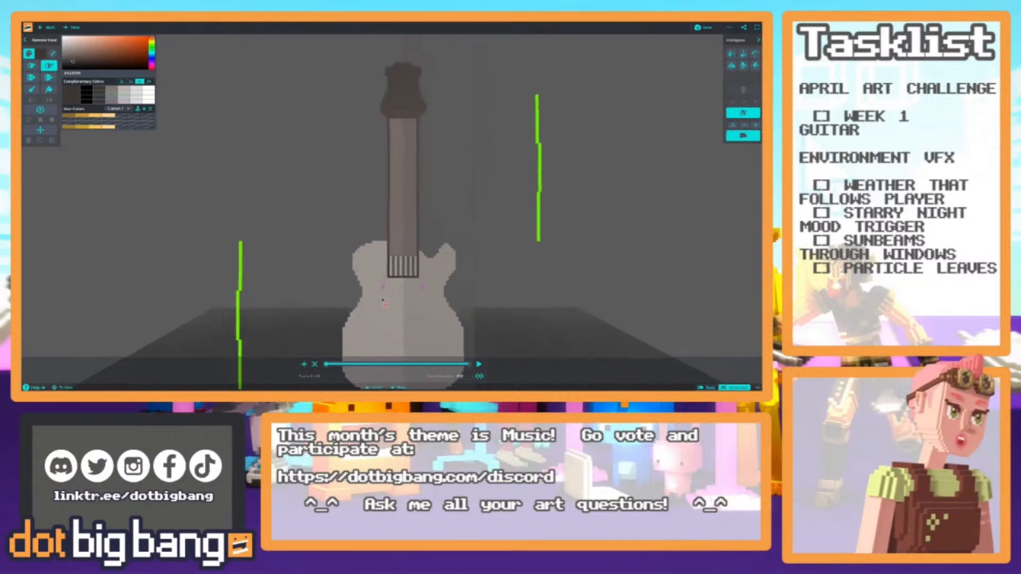
# Pick the light gray string color and extend the mirrored outer string pair up the lower part of the neck.
pyautogui.scroll(5, 393, 288)
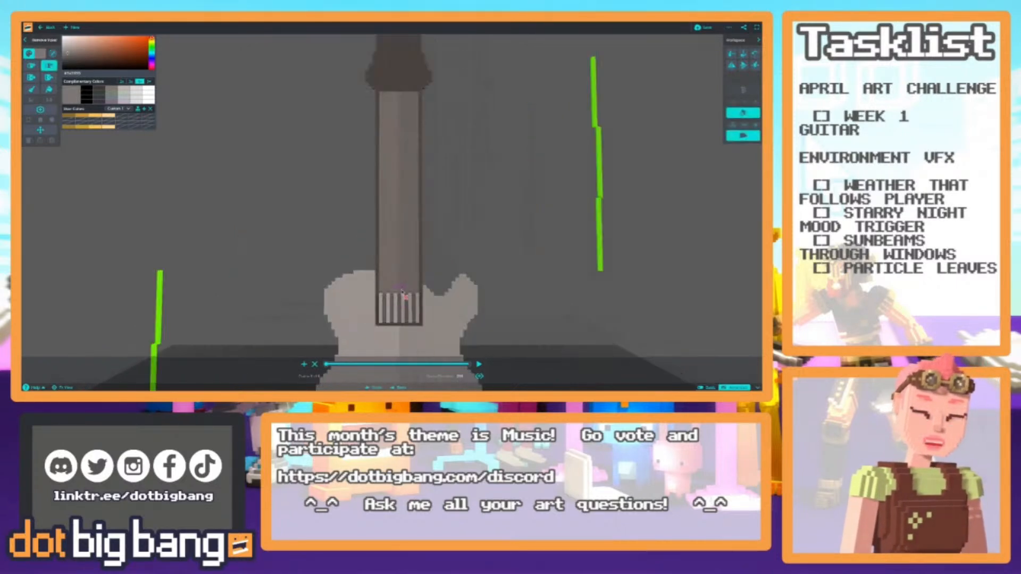
pyautogui.moveTo(391, 289); pyautogui.dragTo(389, 274, button='middle')
pyautogui.moveTo(389, 274)
pyautogui.mouseDown(button='right')
pyautogui.moveTo(385, 284)
pyautogui.moveTo(387, 275)
pyautogui.mouseUp(button='right')
pyautogui.moveTo(387, 275); pyautogui.dragTo(389, 281, button='middle')
pyautogui.press('1')
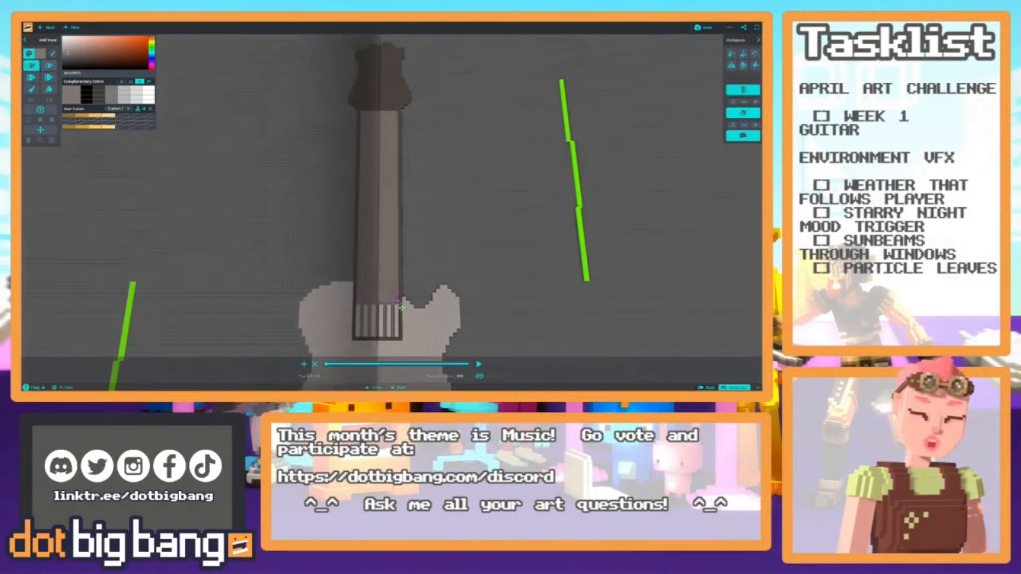
pyautogui.press('s')
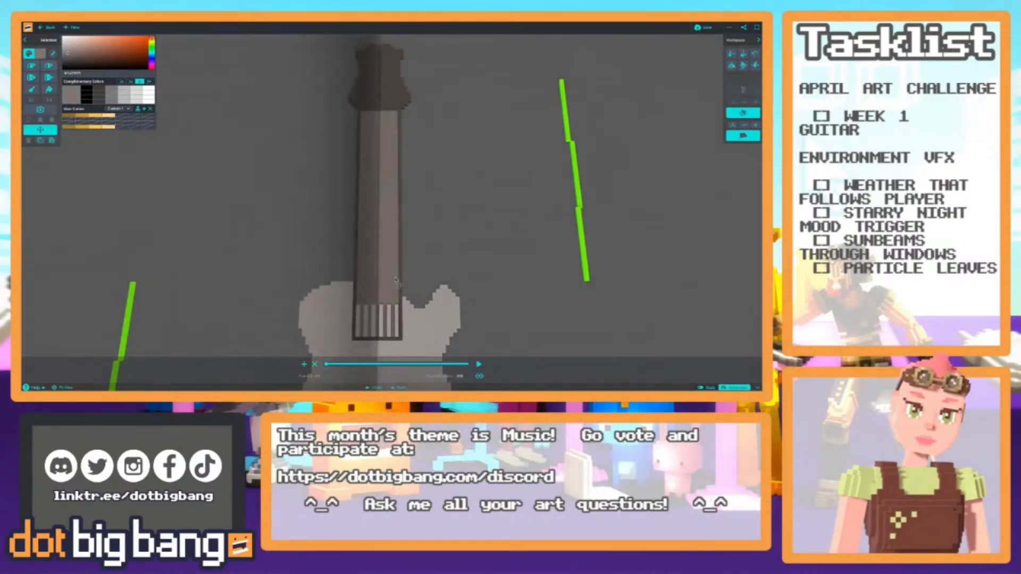
pyautogui.press('c')
pyautogui.moveTo(399, 304); pyautogui.dragTo(397, 223)
pyautogui.press('p')
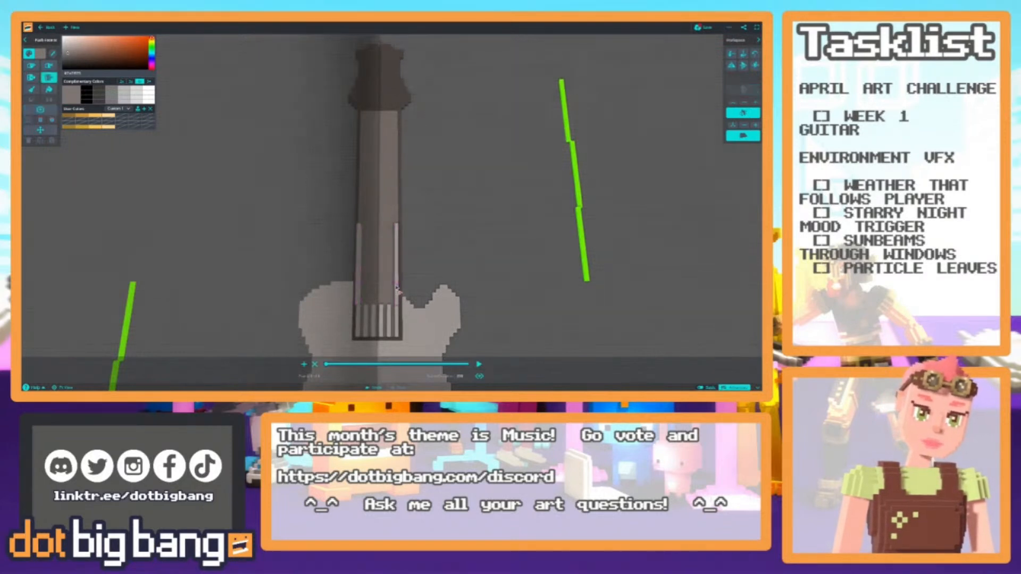
# Extend the inner mirrored string pairs up the neck to the same height as the outer pair.
pyautogui.press('s')
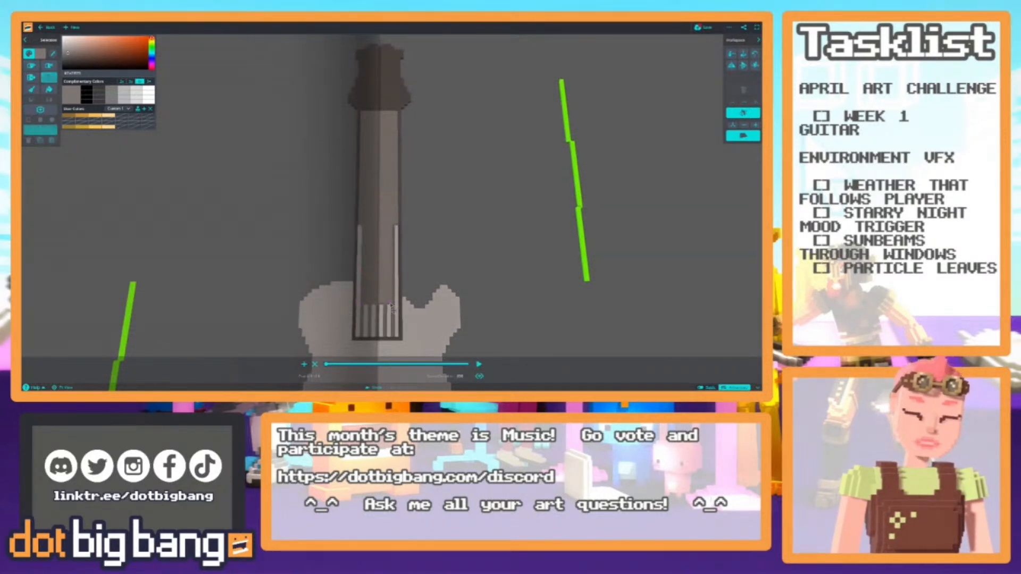
pyautogui.moveTo(392, 307); pyautogui.dragTo(393, 234)
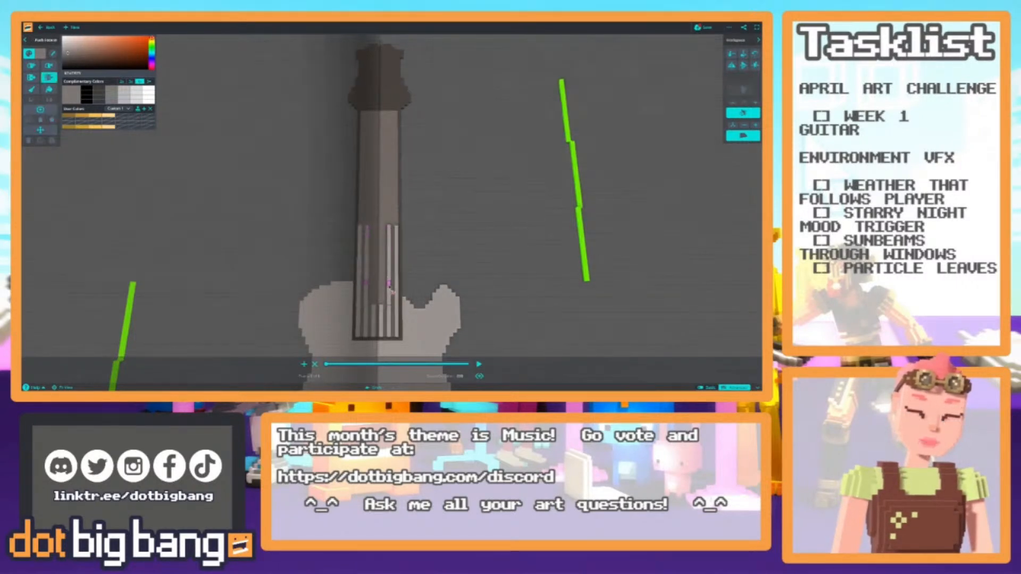
pyautogui.moveTo(382, 305); pyautogui.dragTo(386, 234)
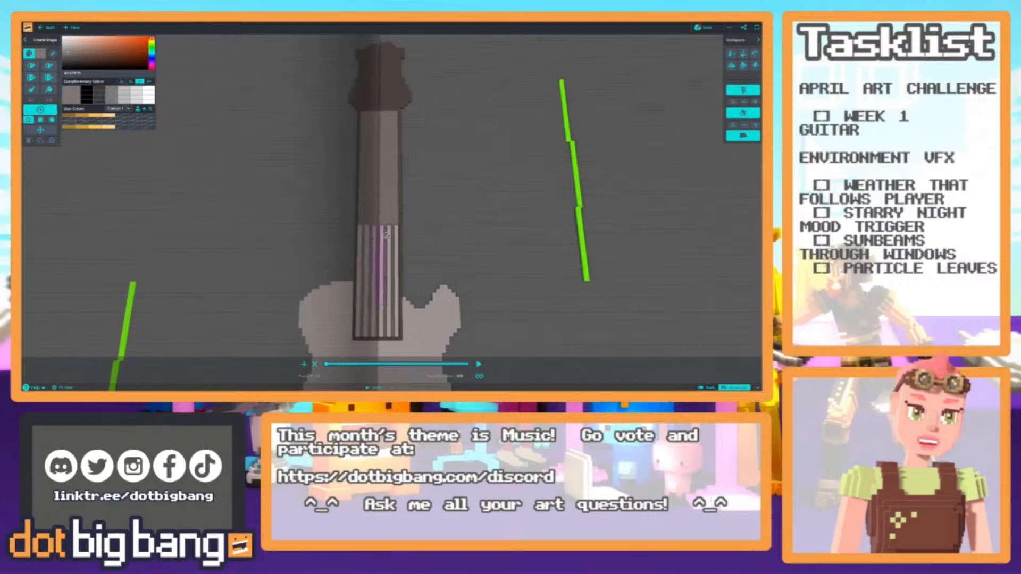
pyautogui.scroll(-5, 381, 232)
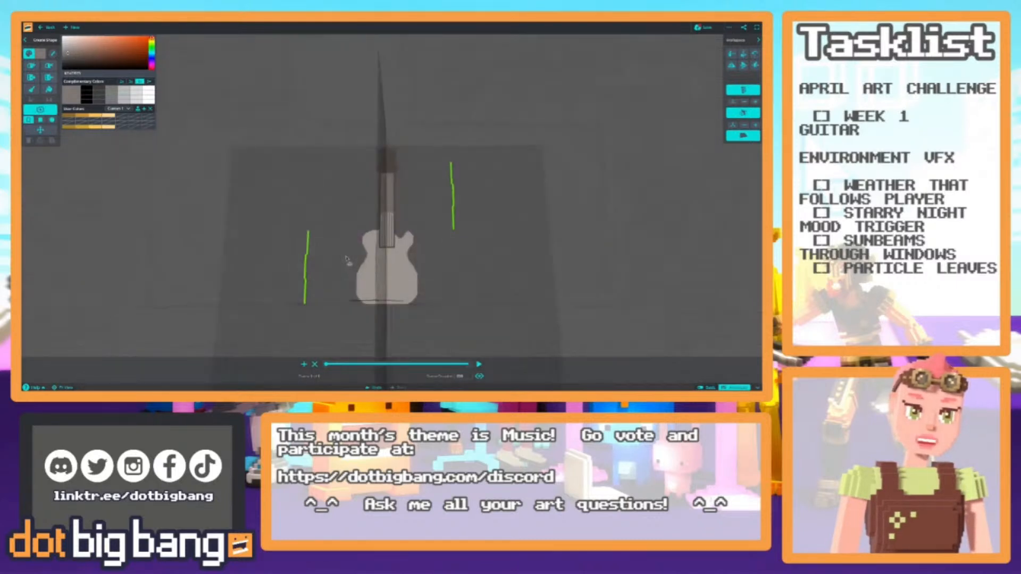
# Add the mirrored outer string pair along the neck's middle section, set slightly inward from the lower strings.
pyautogui.scroll(8, 364, 229)
pyautogui.moveTo(389, 229); pyautogui.dragTo(398, 265, button='middle')
pyautogui.moveTo(402, 278)
pyautogui.mouseDown()
pyautogui.moveTo(400, 173)
pyautogui.moveTo(400, 191)
pyautogui.mouseUp()
pyautogui.press('4')
pyautogui.moveTo(395, 262); pyautogui.dragTo(374, 278, button='right')
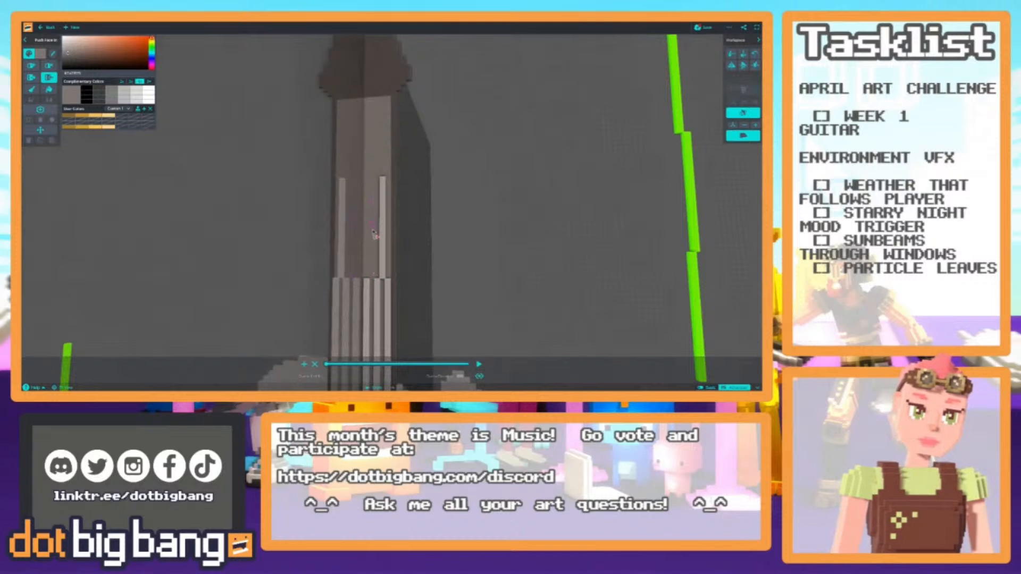
# Fill in the inner strings on the neck's middle section and continue the strings up to the headstock with filled boxes.
pyautogui.press('8')
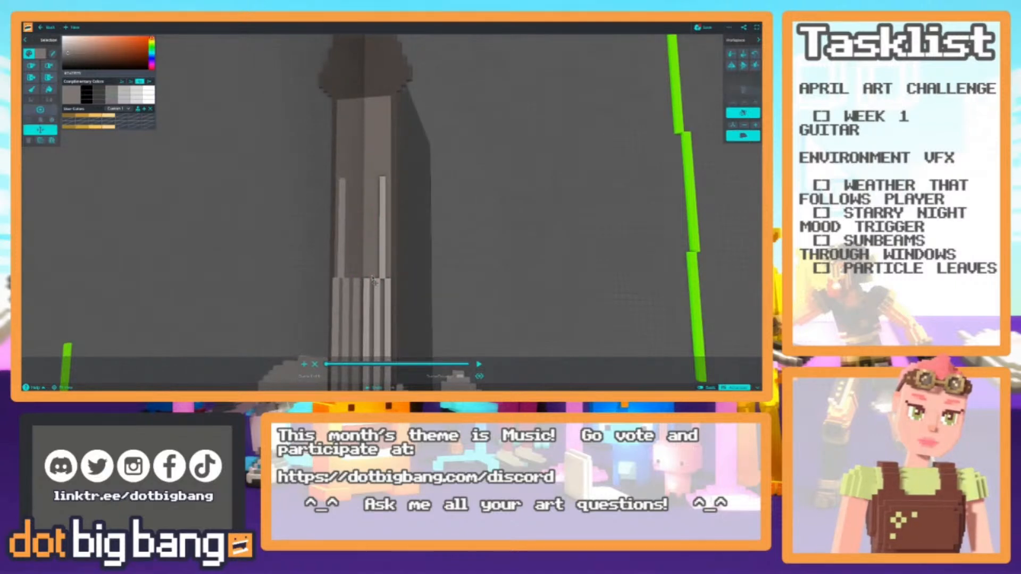
pyautogui.click(55, 127)
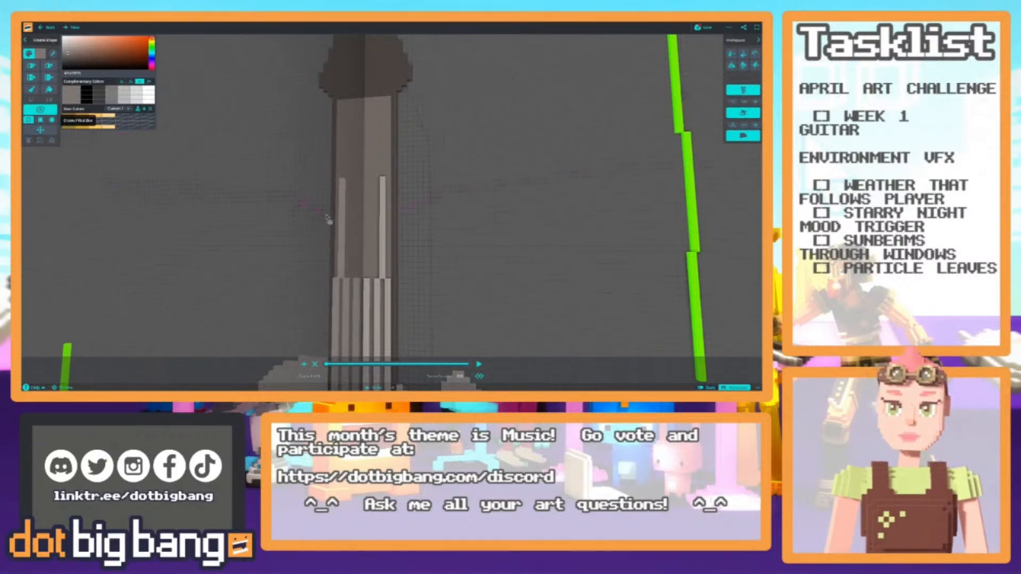
pyautogui.moveTo(374, 275); pyautogui.dragTo(374, 184)
pyautogui.moveTo(362, 275); pyautogui.dragTo(379, 99)
pyautogui.moveTo(370, 184); pyautogui.dragTo(368, 103)
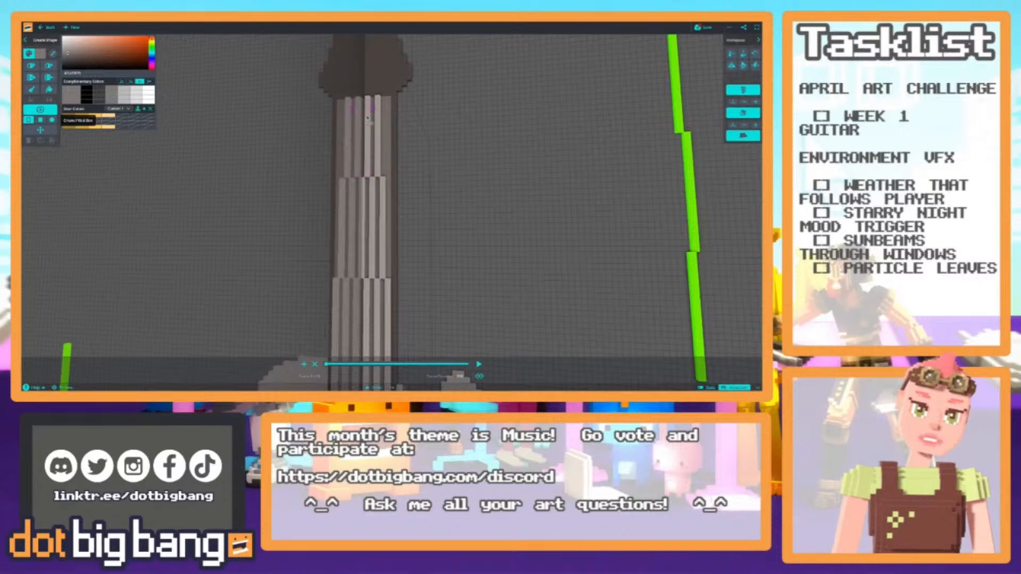
# Examine how the new strings read along the stepped neck, from a distance and up close.
pyautogui.scroll(-6, 319, 195)
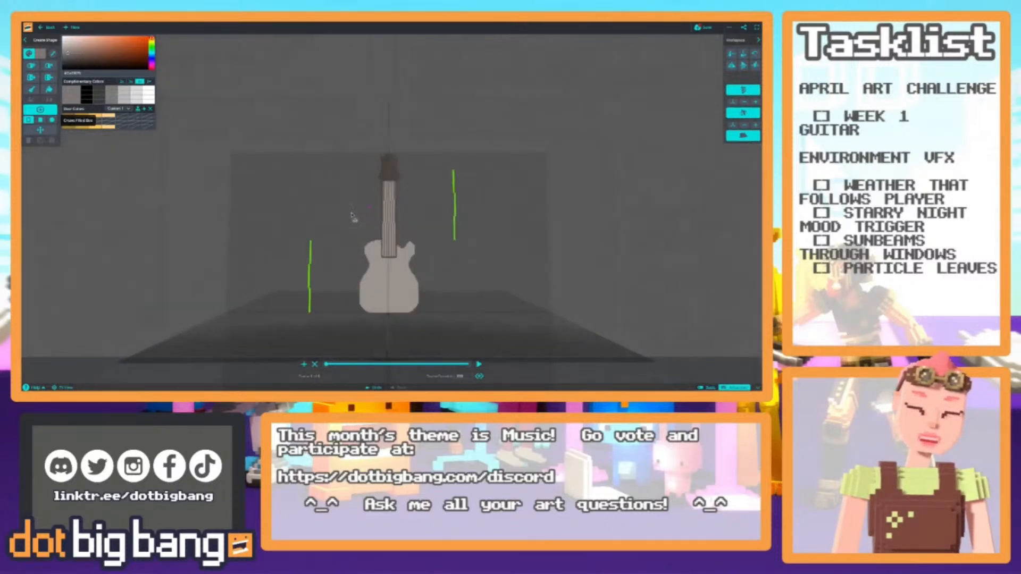
pyautogui.scroll(5, 352, 215)
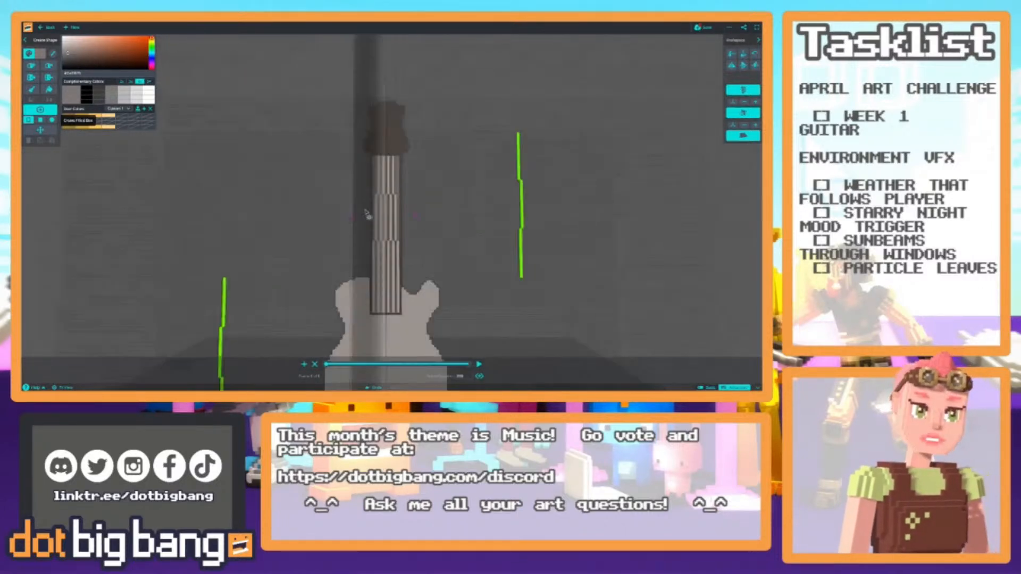
pyautogui.press('r')
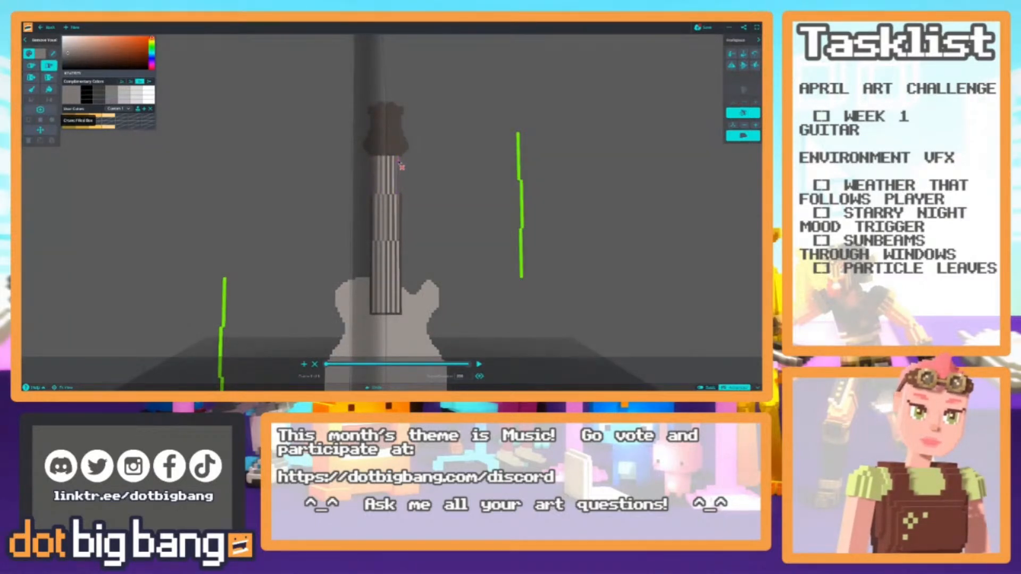
pyautogui.moveTo(341, 221); pyautogui.dragTo(341, 208)
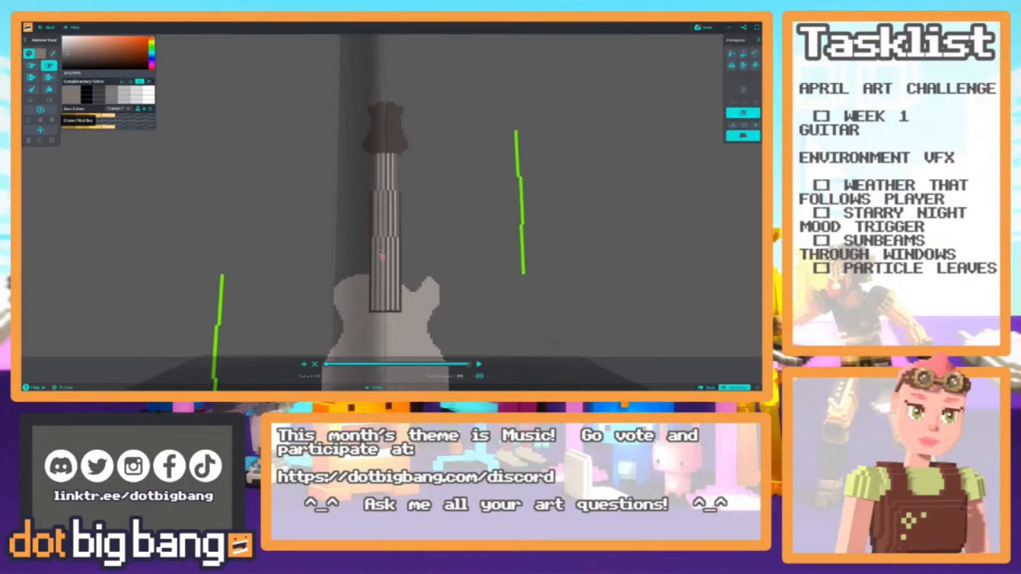
pyautogui.scroll(3, 333, 237)
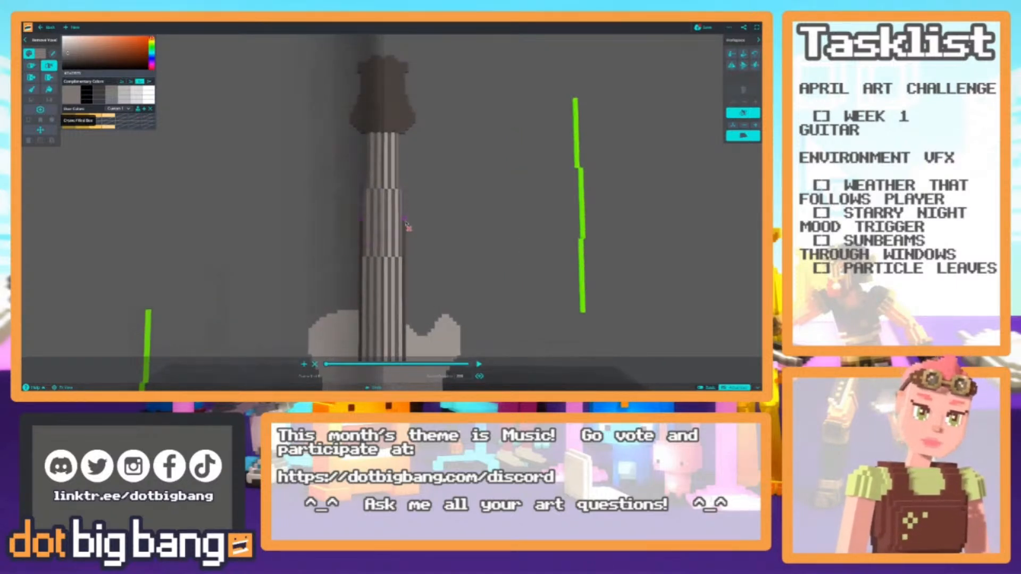
pyautogui.moveTo(405, 278); pyautogui.dragTo(407, 255, button='right')
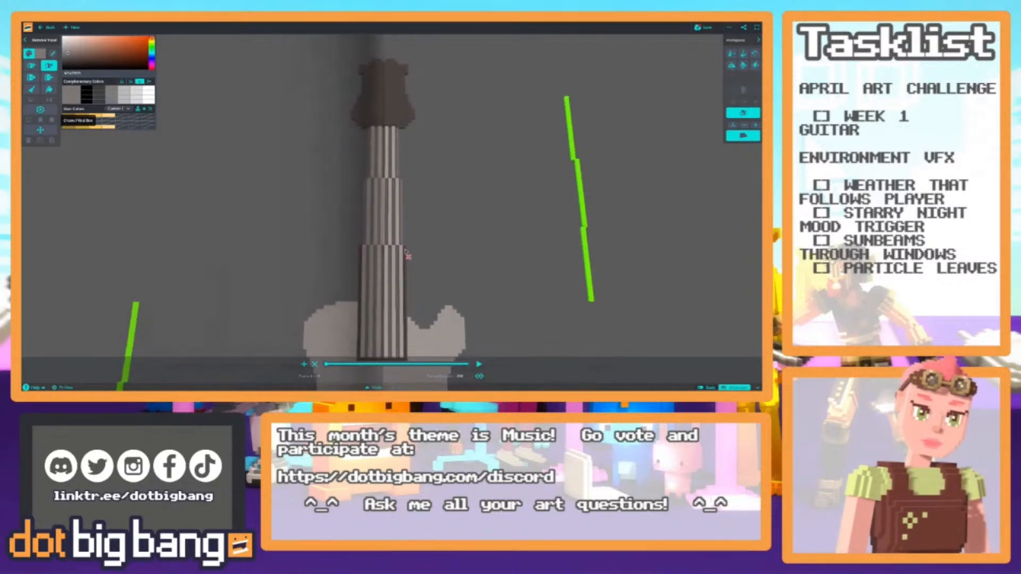
pyautogui.scroll(-5, 324, 253)
pyautogui.moveTo(324, 253)
pyautogui.mouseDown(button='right')
pyautogui.moveTo(333, 286)
pyautogui.moveTo(269, 284)
pyautogui.moveTo(182, 250)
pyautogui.moveTo(210, 269)
pyautogui.moveTo(458, 283)
pyautogui.moveTo(492, 300)
pyautogui.moveTo(488, 321)
pyautogui.moveTo(232, 311)
pyautogui.moveTo(169, 293)
pyautogui.moveTo(289, 253)
pyautogui.moveTo(331, 280)
pyautogui.moveTo(331, 269)
pyautogui.mouseUp(button='right')
pyautogui.scroll(5, 328, 270)
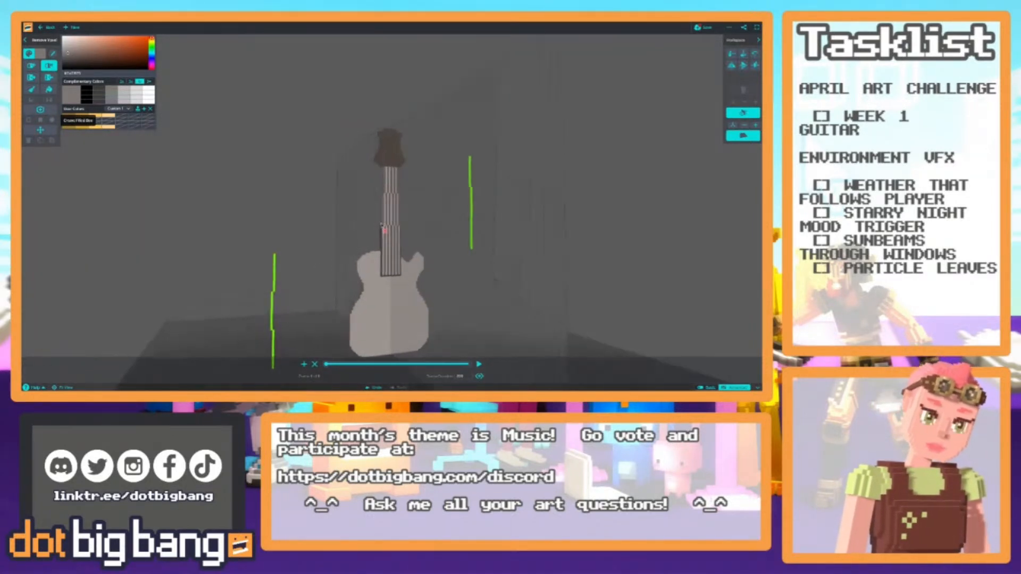
pyautogui.scroll(-5, 283, 212)
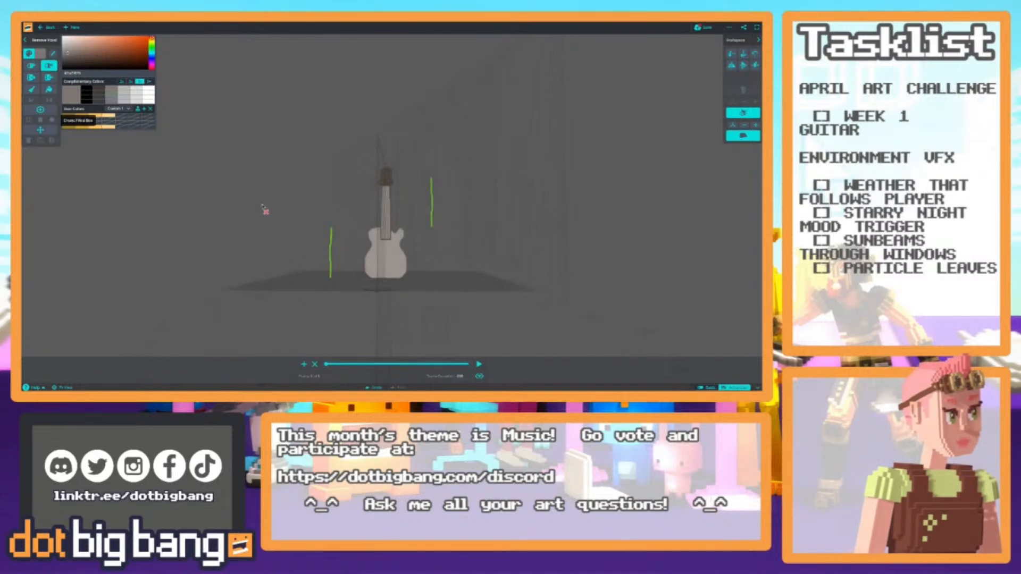
pyautogui.scroll(2, 266, 206)
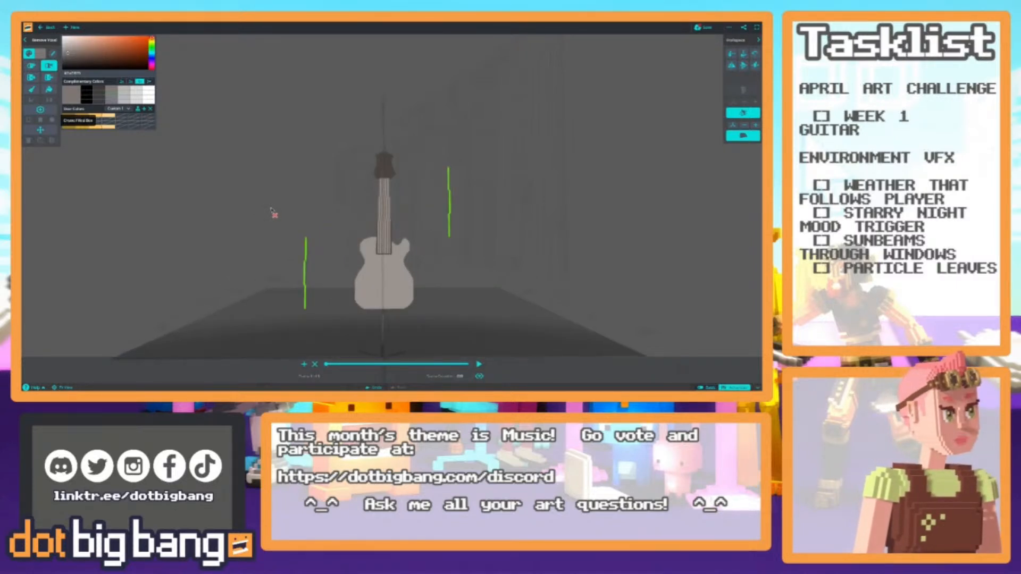
# Undo the strings on the neck's middle and upper sections, keeping only those on the lower section.
pyautogui.moveTo(271, 209)
pyautogui.mouseDown(button='middle')
pyautogui.moveTo(277, 194)
pyautogui.moveTo(274, 203)
pyautogui.mouseUp(button='middle')
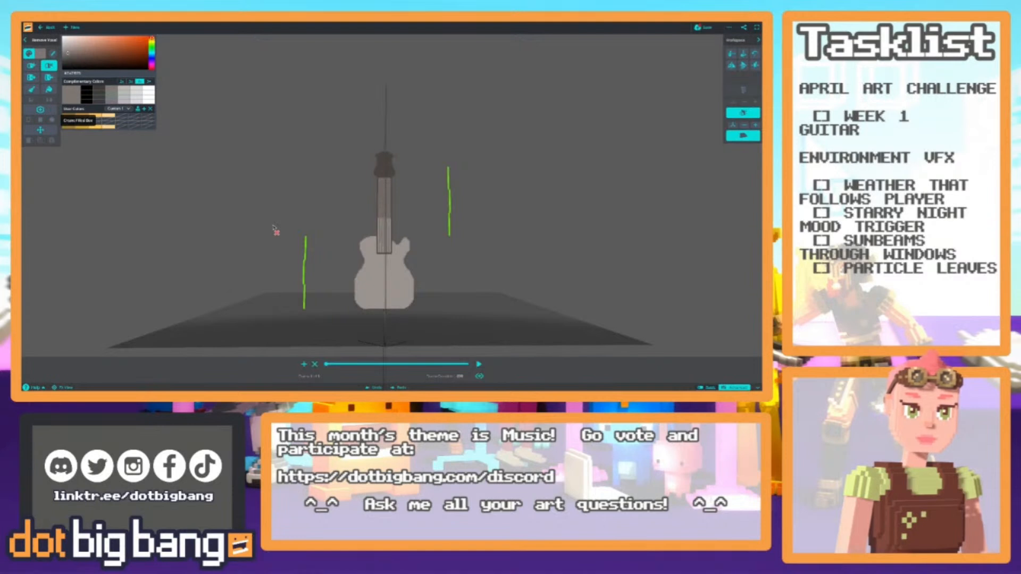
pyautogui.scroll(5, 278, 233)
pyautogui.scroll(-3, 291, 234)
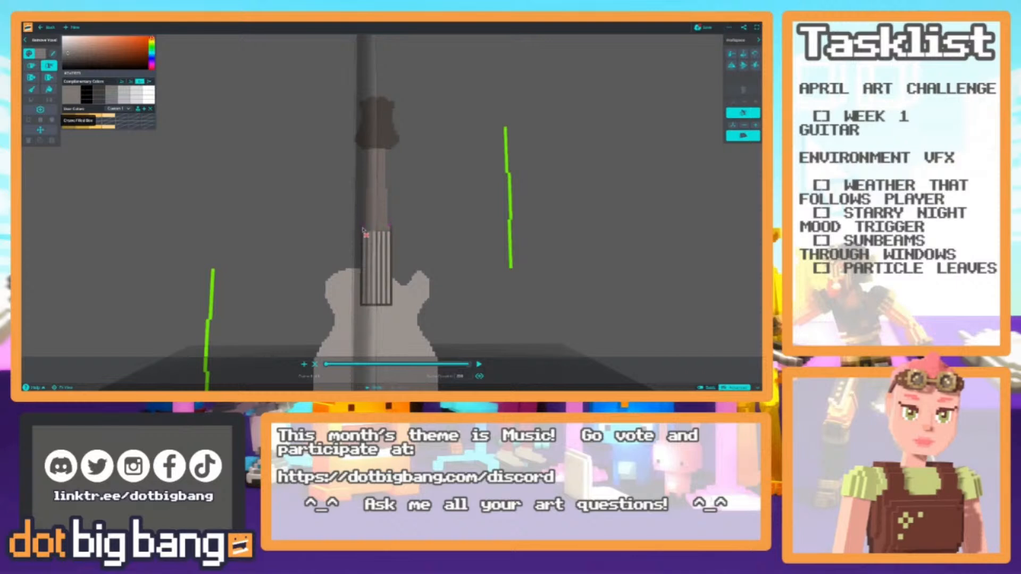
pyautogui.scroll(-5, 320, 216)
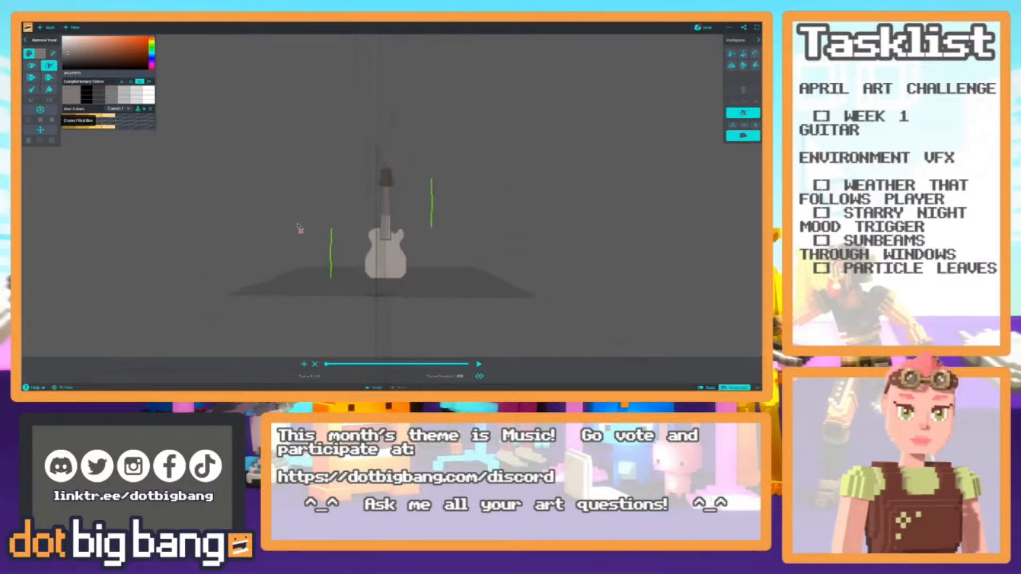
pyautogui.scroll(5, 307, 223)
pyautogui.scroll(3, 317, 259)
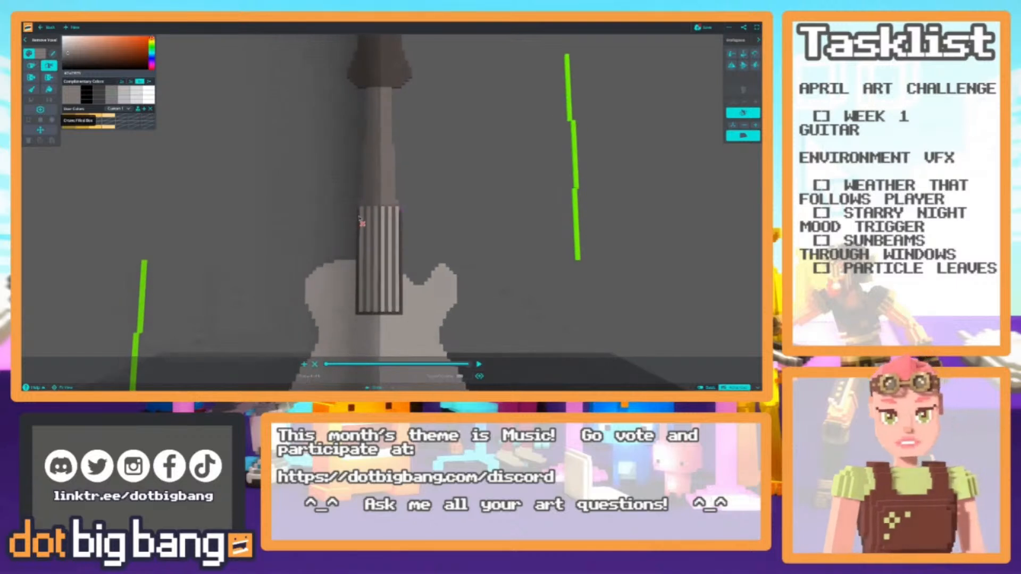
pyautogui.scroll(-5, 323, 205)
pyautogui.scroll(4, 369, 215)
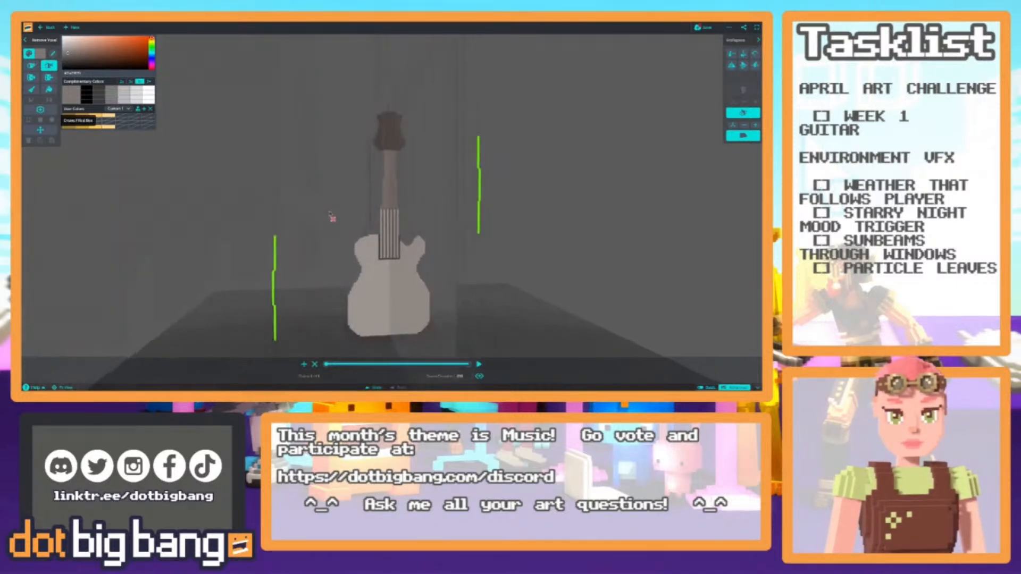
pyautogui.scroll(-5, 331, 210)
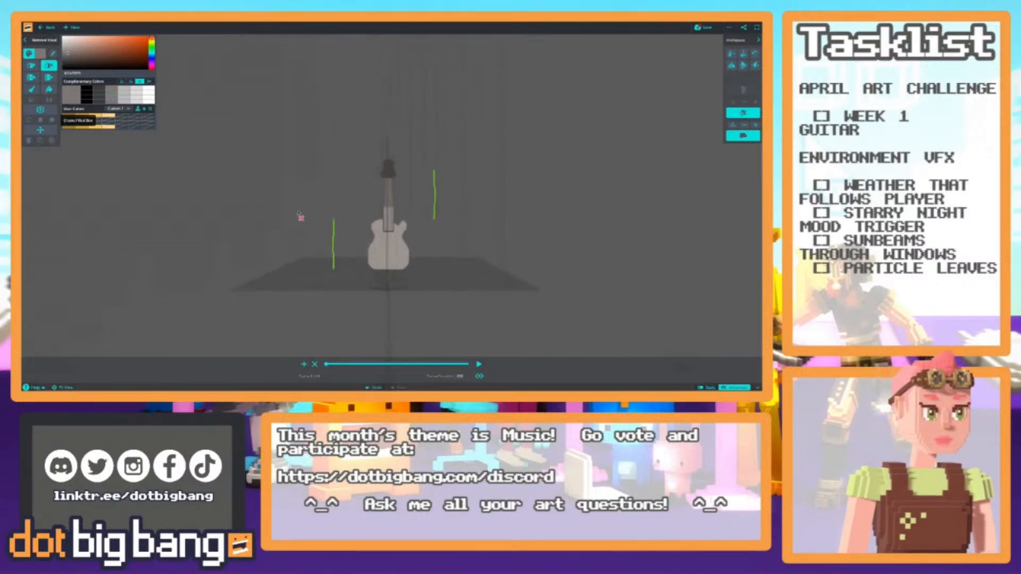
pyautogui.scroll(2, 301, 216)
pyautogui.scroll(3, 298, 215)
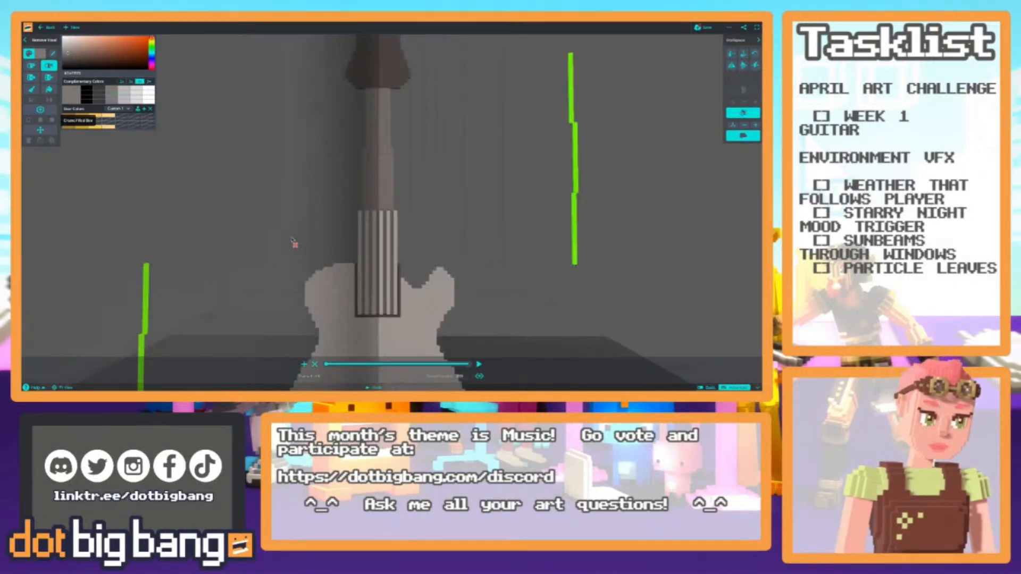
pyautogui.scroll(4, 298, 245)
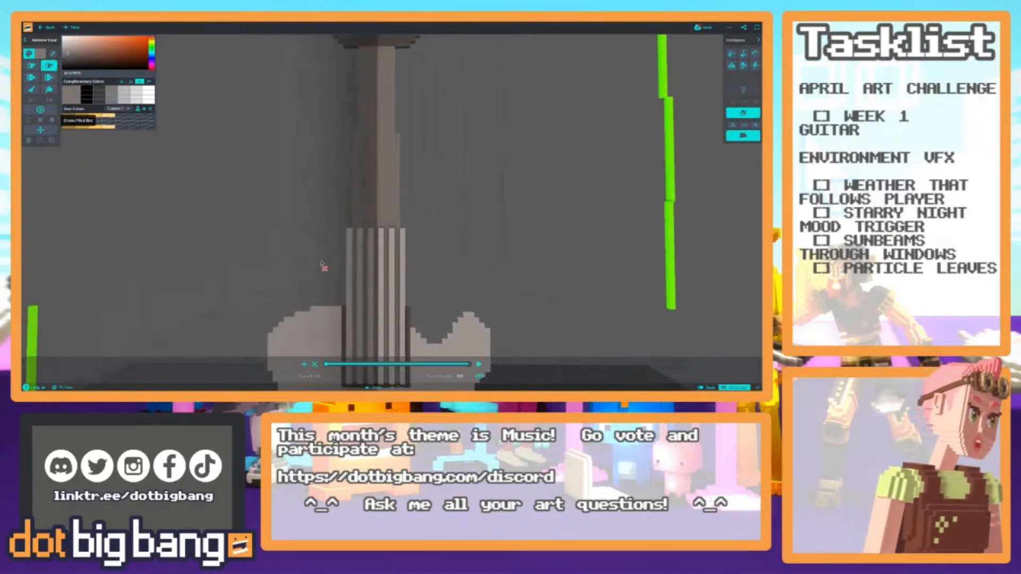
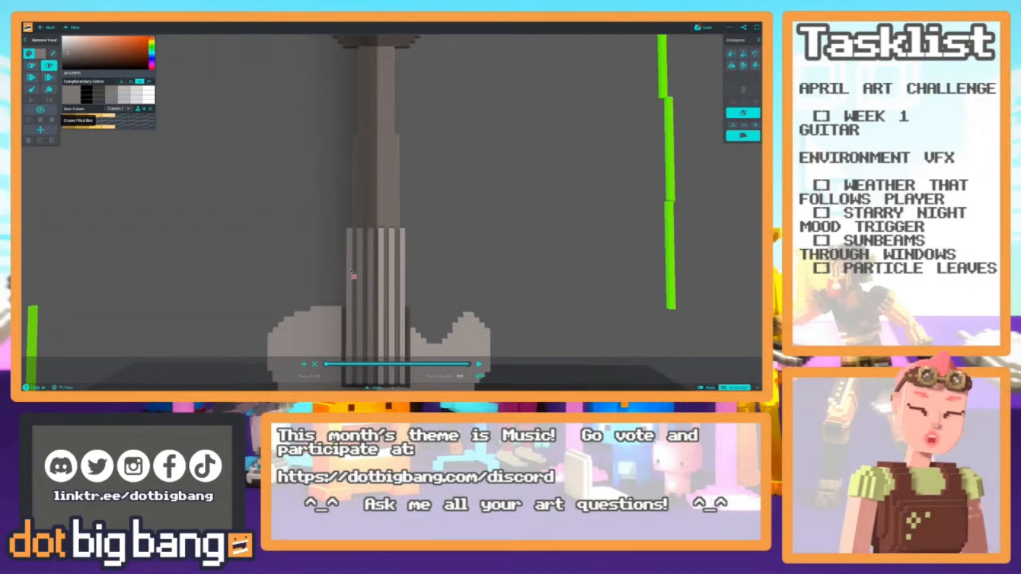
# Redraw the inner mirrored strings along the full height of the neck's middle section with filled boxes.
pyautogui.press('5')
pyautogui.press('7')
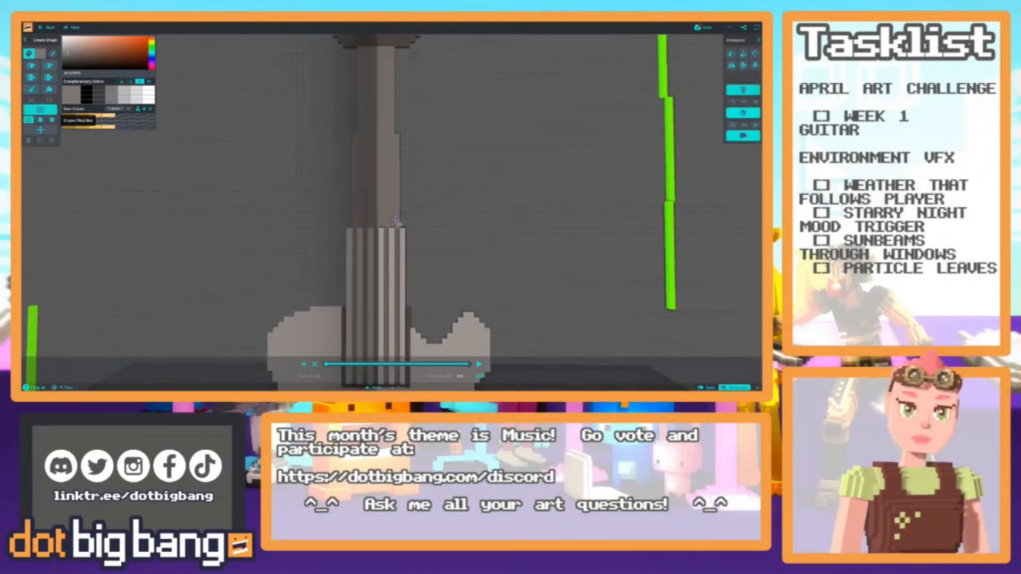
pyautogui.moveTo(385, 204); pyautogui.dragTo(383, 245, button='middle')
pyautogui.moveTo(387, 252); pyautogui.dragTo(387, 169)
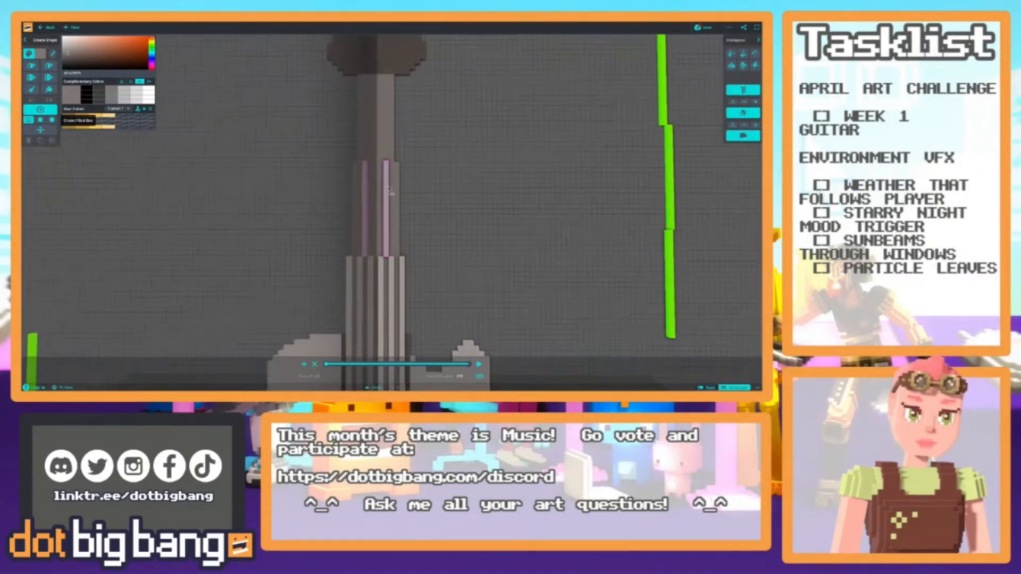
pyautogui.moveTo(386, 216); pyautogui.dragTo(312, 308, button='middle')
pyautogui.moveTo(313, 315); pyautogui.dragTo(319, 105)
# Draw the inner mirrored string pair along the neck's upper section up to the headstock.
pyautogui.scroll(-3, 292, 154)
pyautogui.moveTo(305, 179); pyautogui.dragTo(332, 283, button='middle')
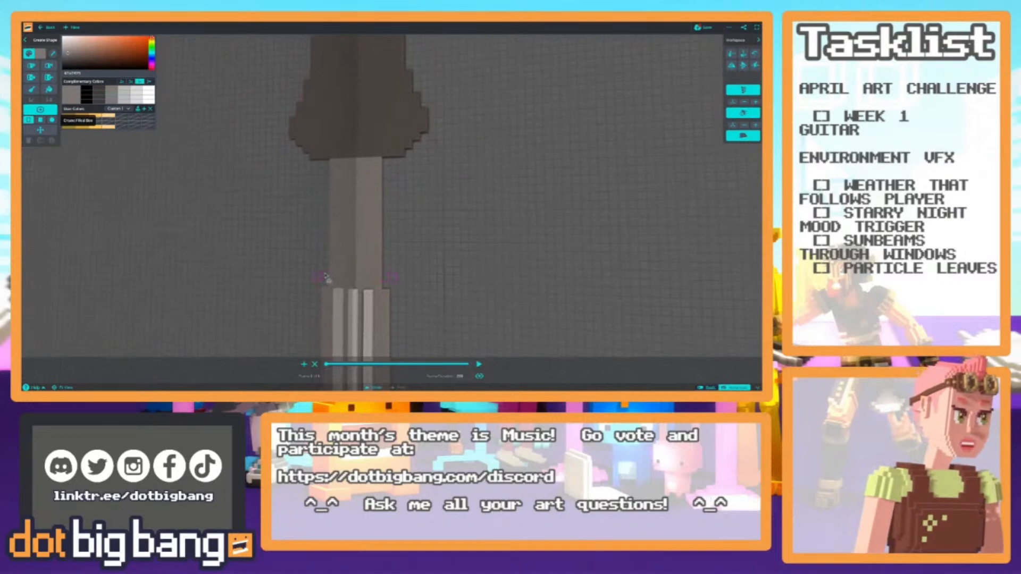
pyautogui.moveTo(325, 274); pyautogui.dragTo(352, 283, button='middle')
pyautogui.moveTo(354, 286); pyautogui.dragTo(371, 168)
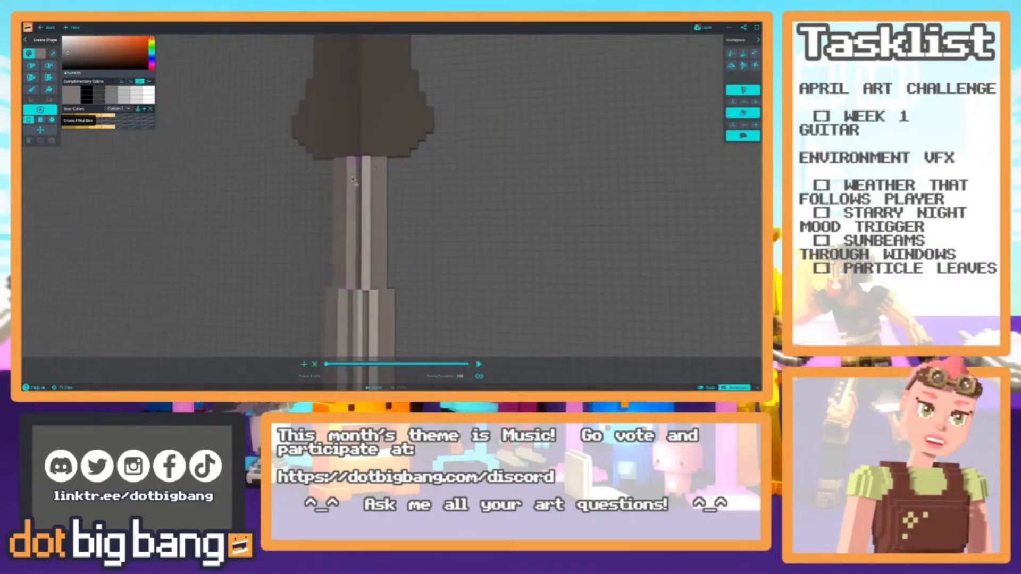
# Add the outer mirrored string pair along the neck's middle section and up its upper section to the headstock.
pyautogui.scroll(-6, 366, 163)
pyautogui.moveTo(296, 253); pyautogui.dragTo(321, 164, button='middle')
pyautogui.moveTo(321, 164); pyautogui.dragTo(353, 164, button='right')
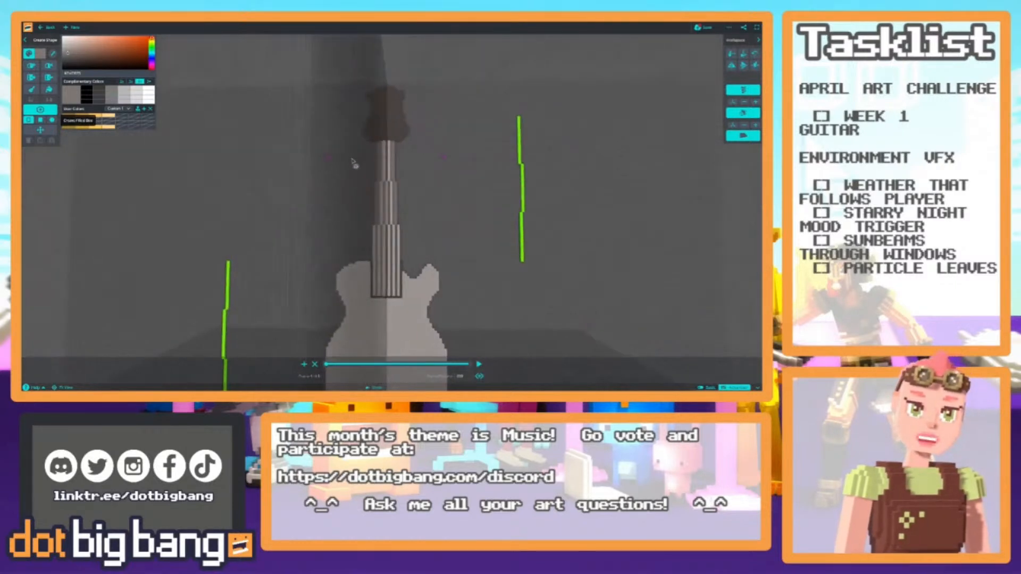
pyautogui.scroll(3, 353, 166)
pyautogui.scroll(-4, 366, 184)
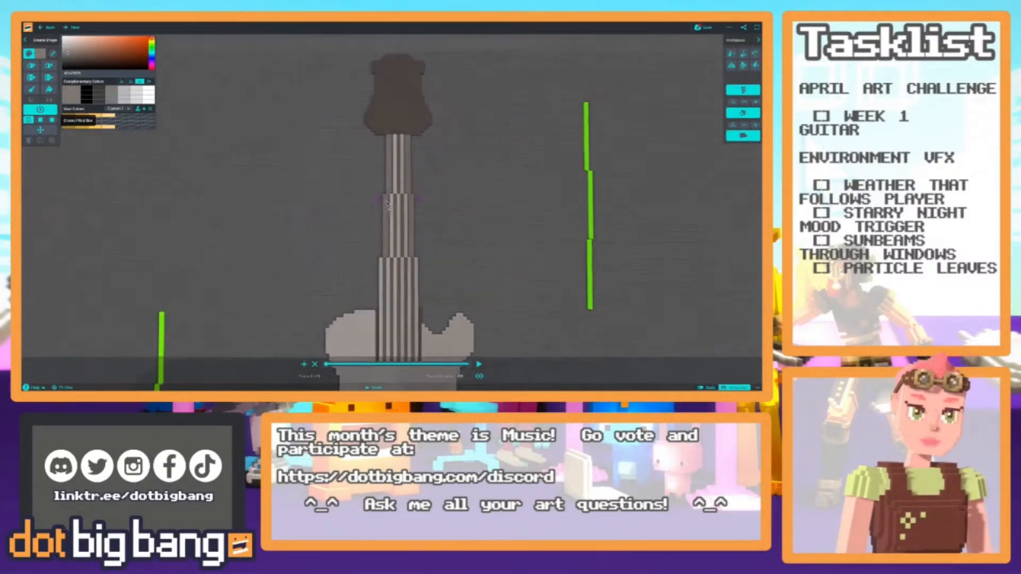
pyautogui.scroll(2, 379, 195)
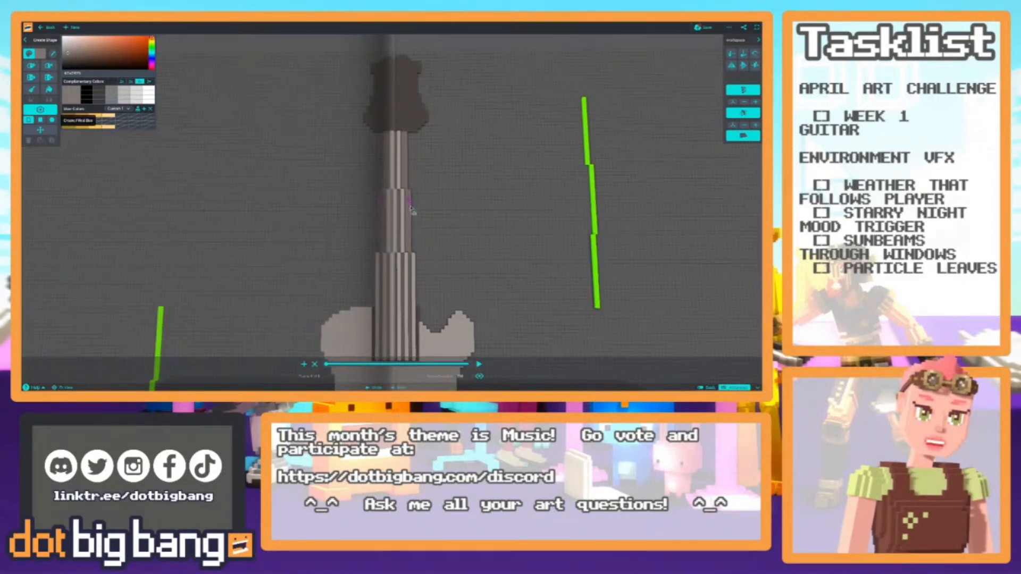
pyautogui.scroll(4, 415, 209)
pyautogui.moveTo(424, 211); pyautogui.dragTo(396, 208, button='middle')
pyautogui.moveTo(403, 167); pyautogui.dragTo(406, 308)
pyautogui.moveTo(393, 149); pyautogui.dragTo(389, 214, button='middle')
pyautogui.moveTo(391, 224); pyautogui.dragTo(394, 105)
# Inspect the redrawn strings and the neck's stepped taper from the body up to the headstock.
pyautogui.press('4')
pyautogui.scroll(-5, 337, 226)
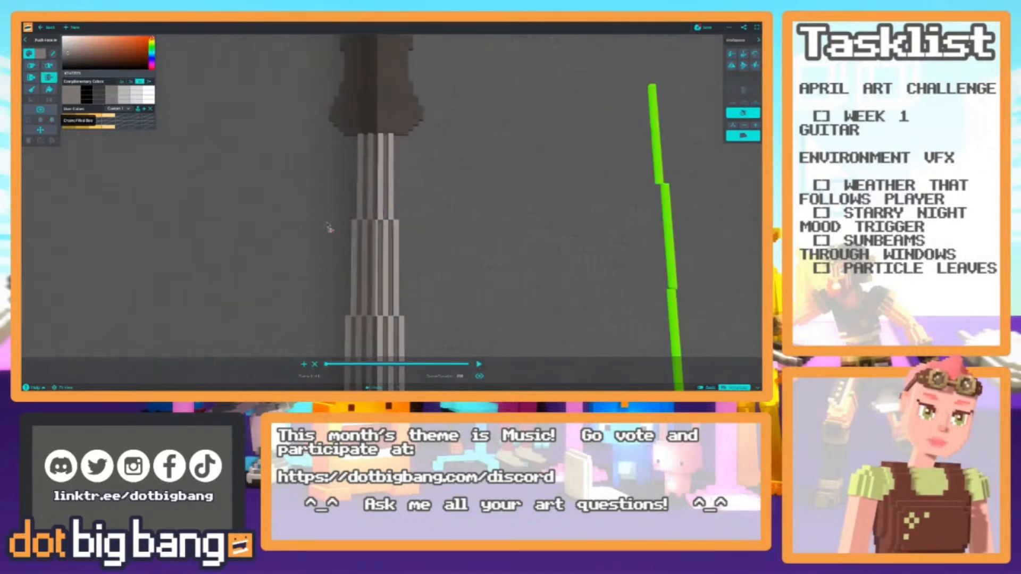
pyautogui.scroll(-6, 333, 218)
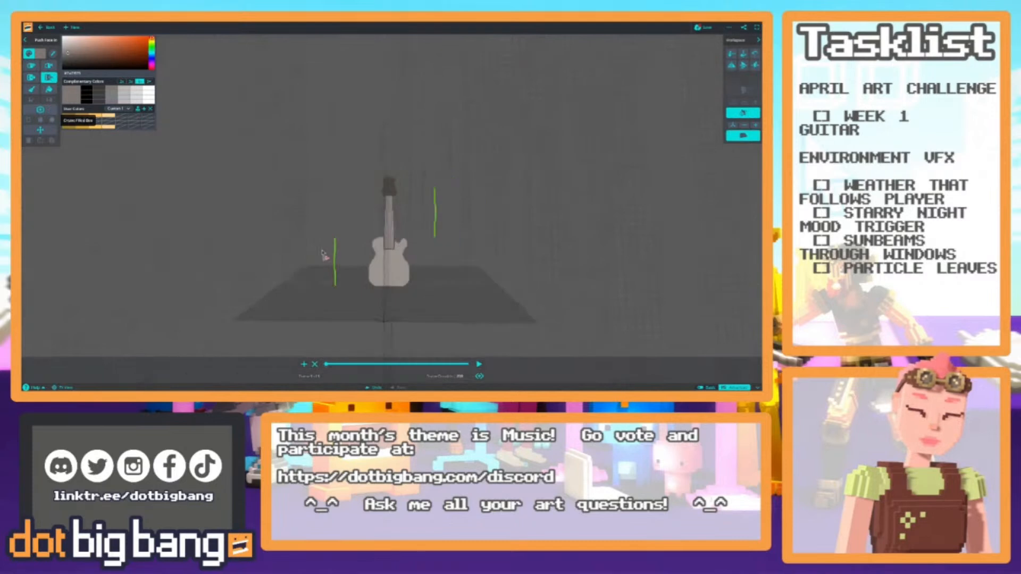
pyautogui.moveTo(372, 256); pyautogui.dragTo(338, 243, button='right')
pyautogui.scroll(5, 340, 243)
pyautogui.scroll(8, 338, 243)
pyautogui.press('2')
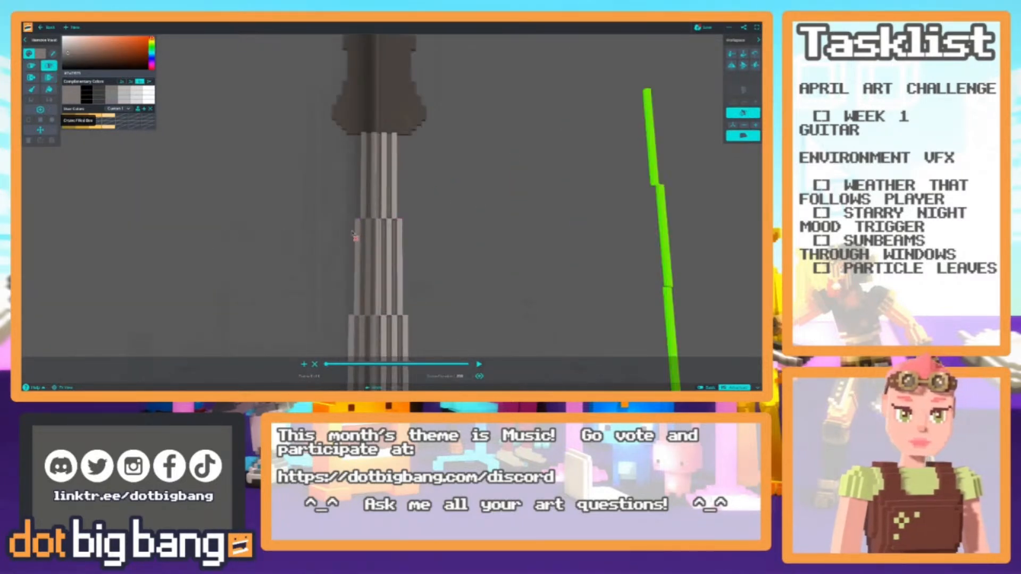
pyautogui.moveTo(318, 289); pyautogui.dragTo(341, 269, button='middle')
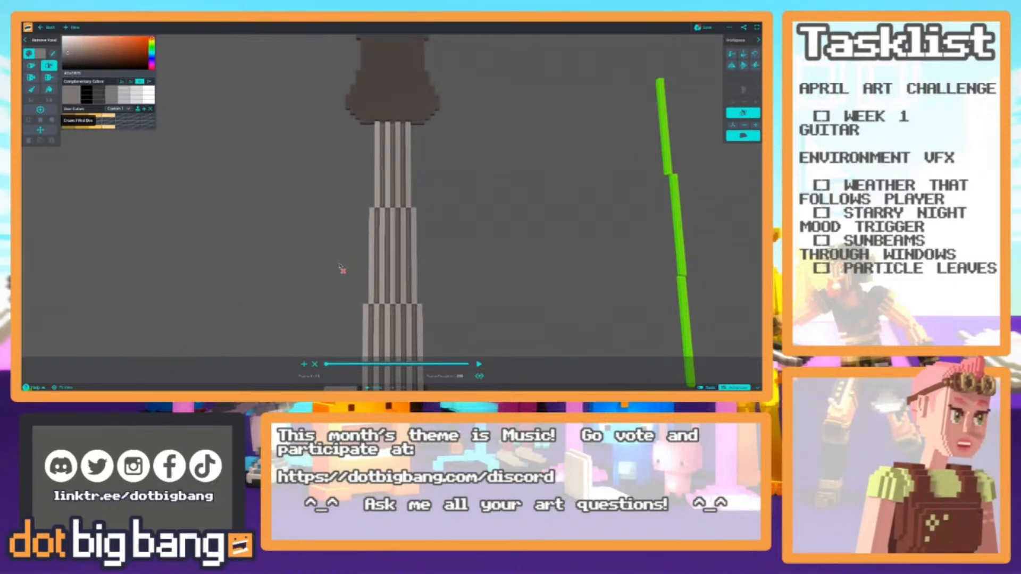
pyautogui.moveTo(294, 254); pyautogui.dragTo(304, 223, button='middle')
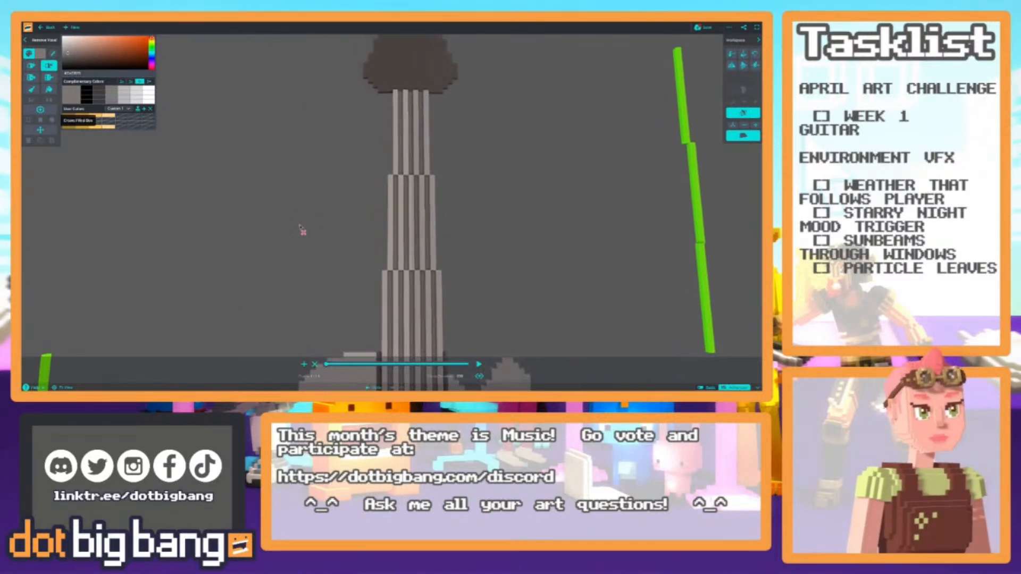
pyautogui.scroll(-5, 290, 295)
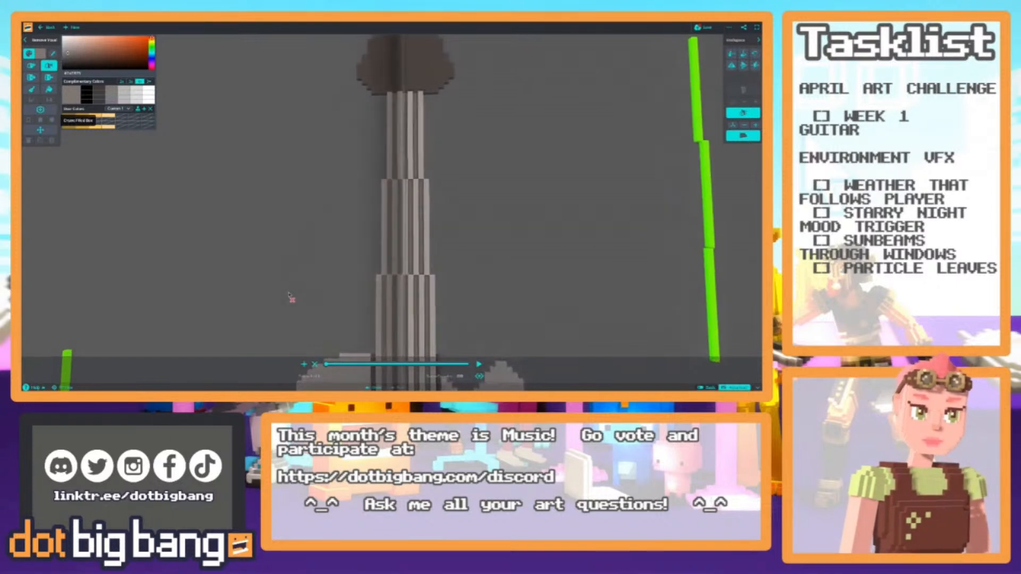
pyautogui.scroll(-5, 336, 311)
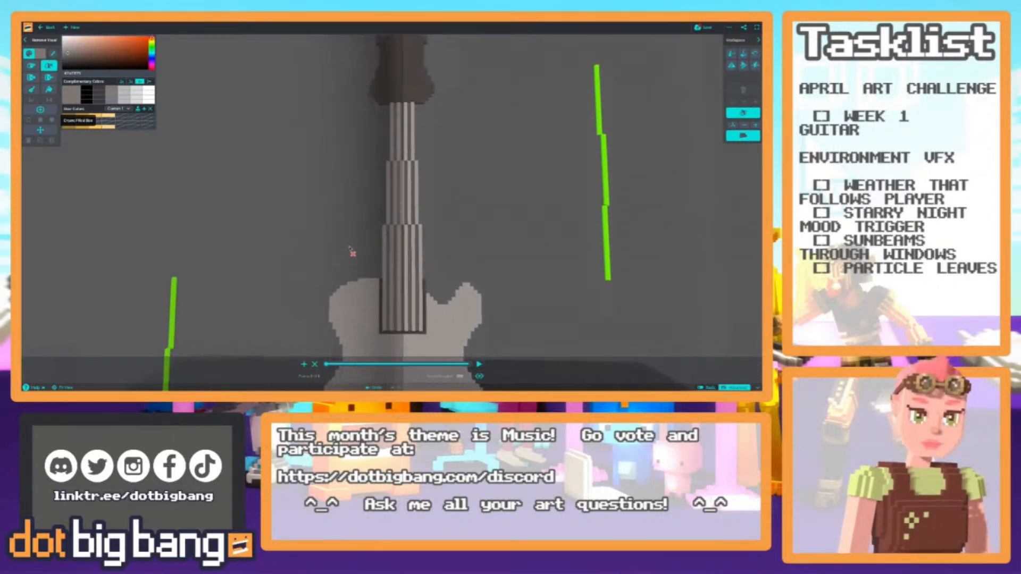
pyautogui.scroll(-2, 354, 259)
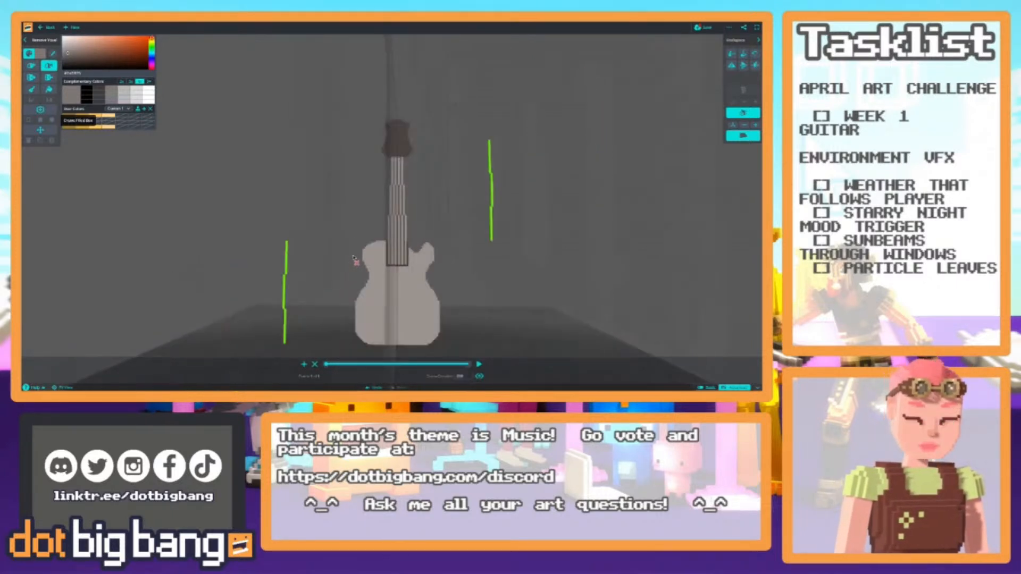
pyautogui.scroll(8, 355, 261)
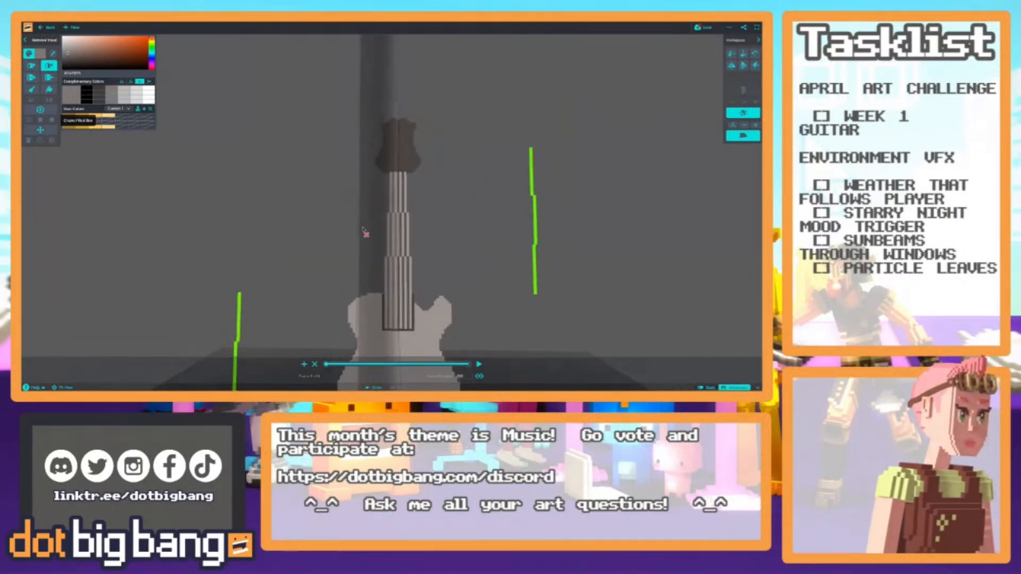
pyautogui.scroll(3, 376, 234)
pyautogui.moveTo(376, 234); pyautogui.dragTo(369, 257, button='right')
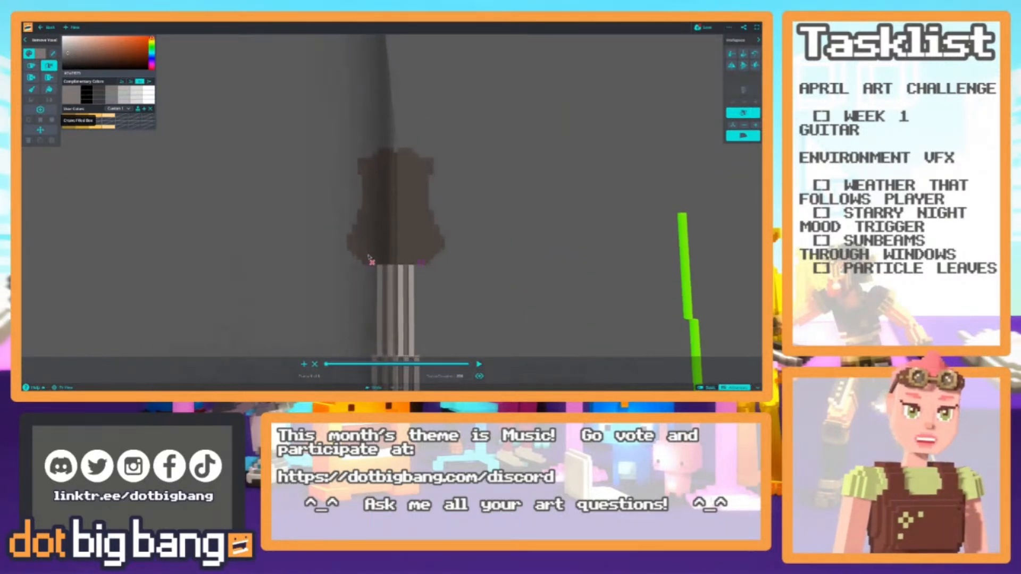
# Select the whole headstock and move it up slightly along the vertical axis, just above the strings' upper ends.
pyautogui.press('b')
pyautogui.press('m')
pyautogui.moveTo(456, 147); pyautogui.dragTo(340, 268)
pyautogui.moveTo(349, 155); pyautogui.dragTo(349, 148)
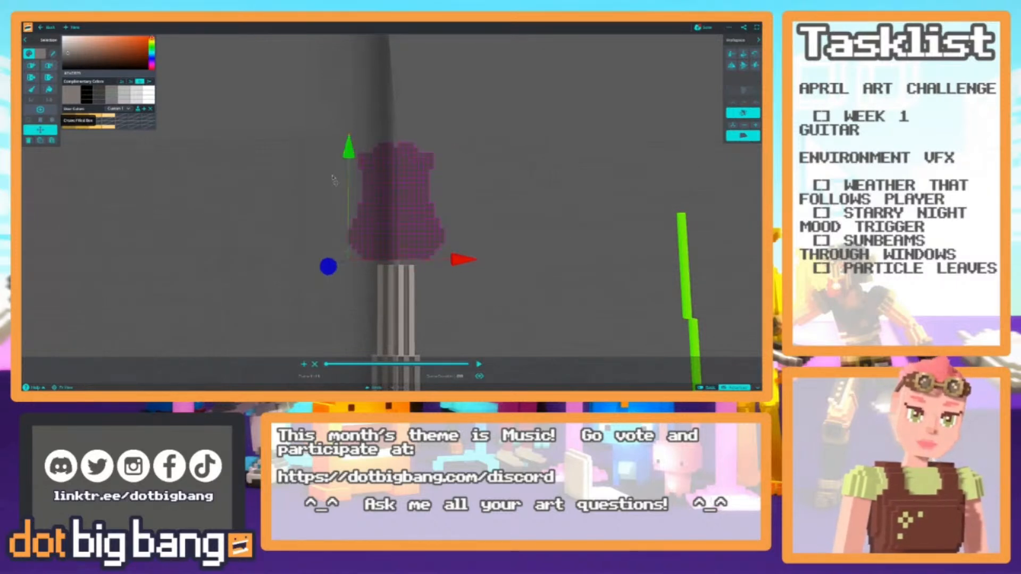
pyautogui.click(333, 179)
pyautogui.scroll(3, 330, 255)
pyautogui.moveTo(324, 272); pyautogui.dragTo(375, 304, button='right')
pyautogui.press('e')
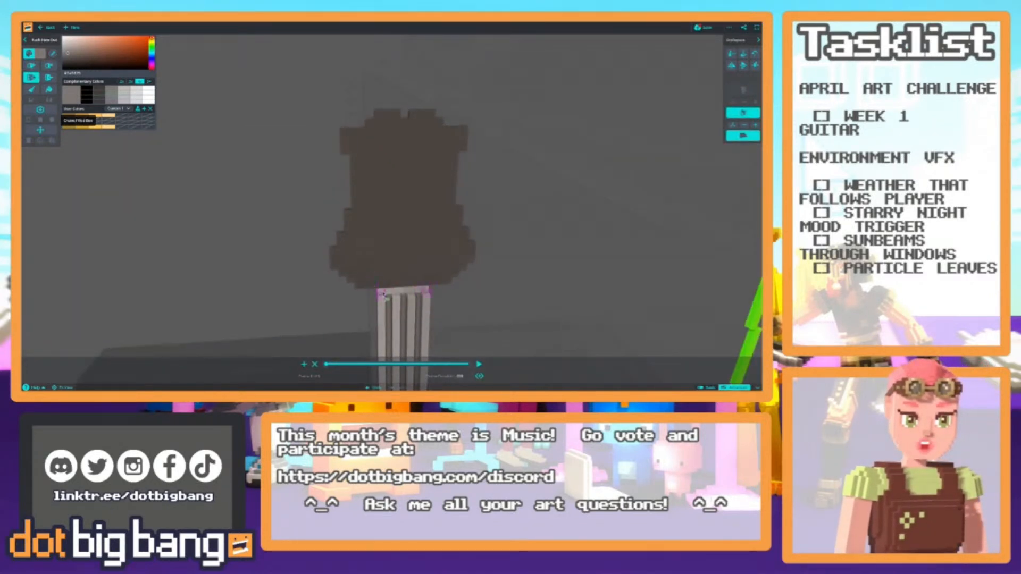
# Examine the guitar's front from the headstock down to the foot of the neck and the lower body.
pyautogui.scroll(-5, 375, 313)
pyautogui.moveTo(375, 313); pyautogui.dragTo(383, 236, button='right')
pyautogui.scroll(-5, 346, 256)
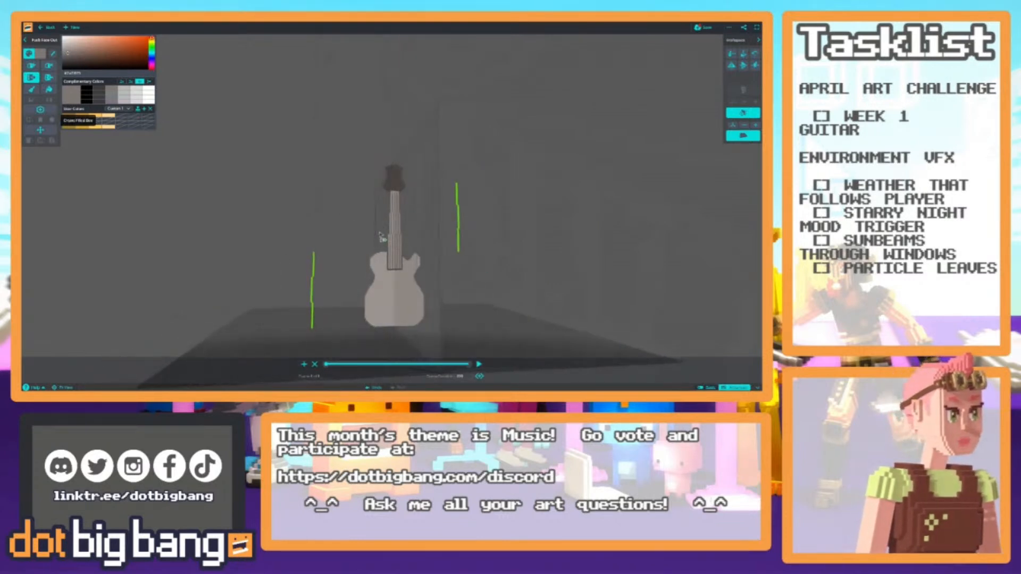
pyautogui.scroll(3, 377, 235)
pyautogui.moveTo(355, 294); pyautogui.dragTo(337, 221, button='middle')
pyautogui.moveTo(337, 221)
pyautogui.mouseDown(button='right')
pyautogui.moveTo(301, 235)
pyautogui.moveTo(320, 290)
pyautogui.mouseUp(button='right')
pyautogui.scroll(3, 319, 290)
pyautogui.scroll(2, 326, 306)
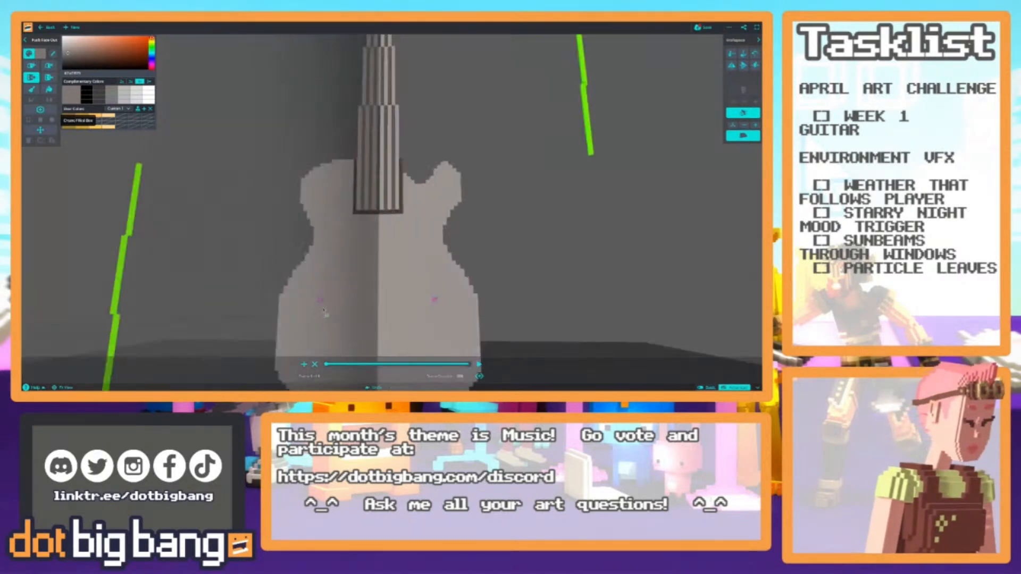
pyautogui.moveTo(323, 302); pyautogui.dragTo(345, 254, button='middle')
pyautogui.press('l')
pyautogui.press('l')
pyautogui.press('v')
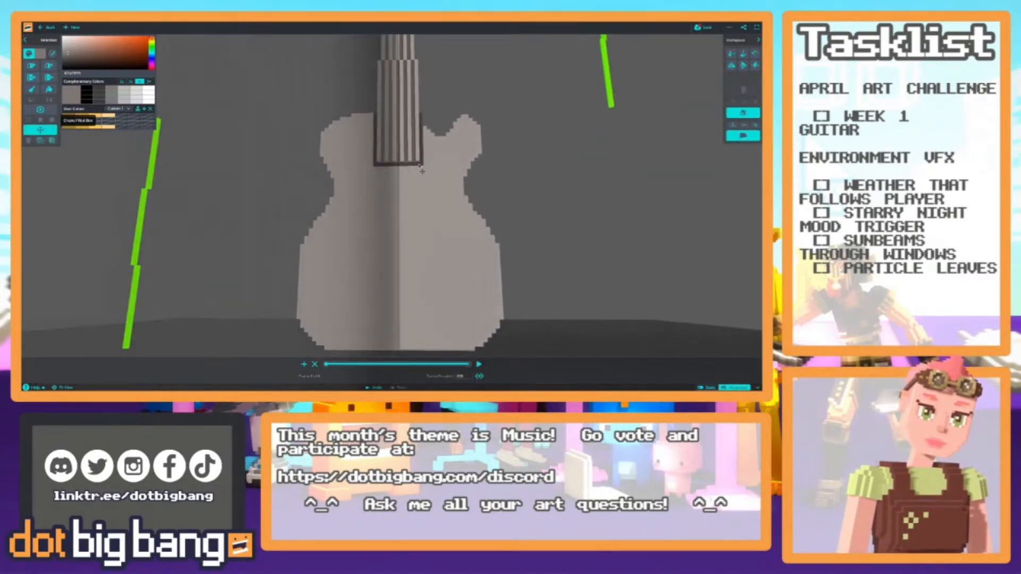
pyautogui.moveTo(364, 243); pyautogui.dragTo(307, 256, button='right')
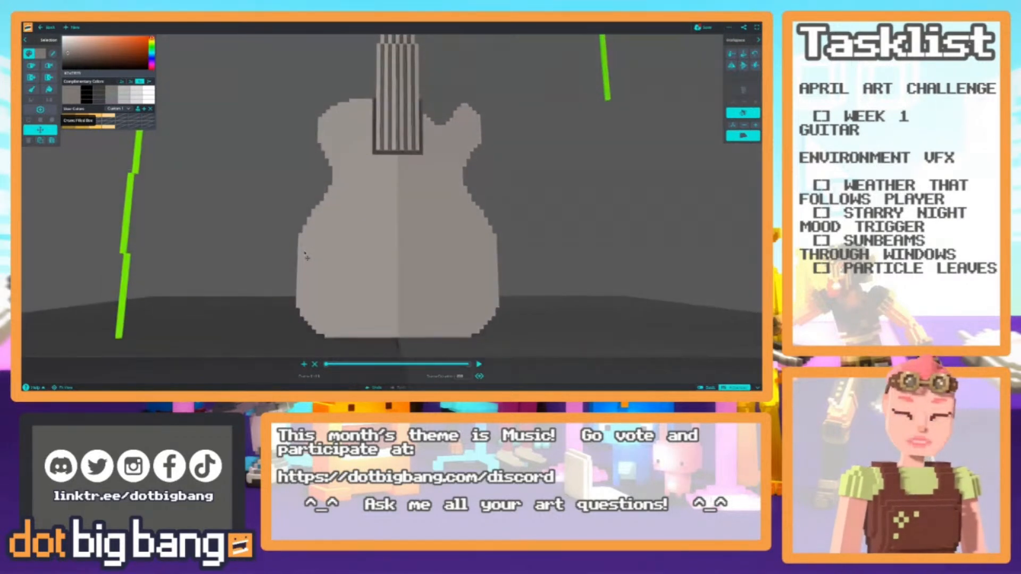
# Try a dark brown brush stroke on the body's upper edge beside the neck, and undo it.
pyautogui.click(74, 64)
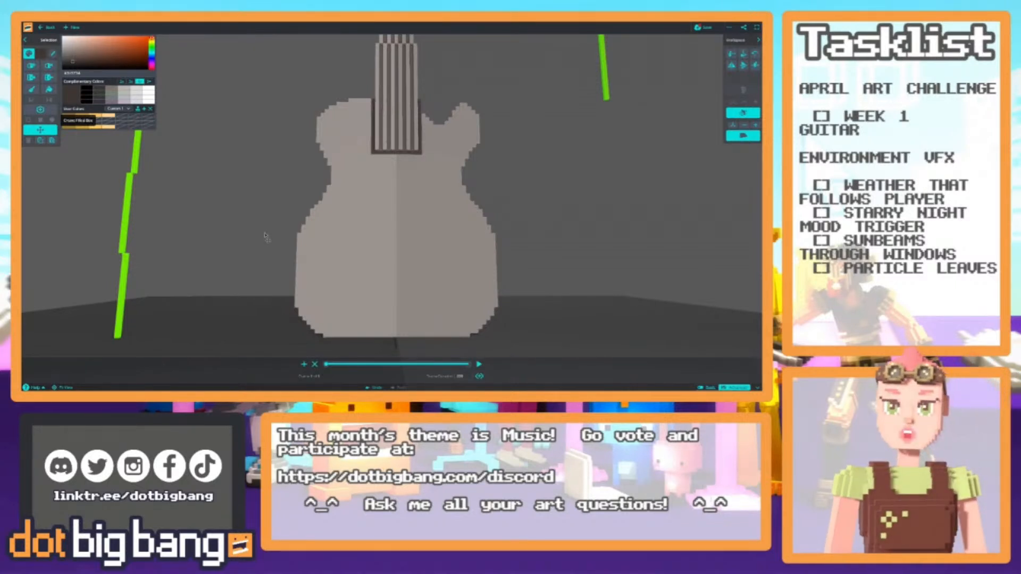
pyautogui.click(78, 65)
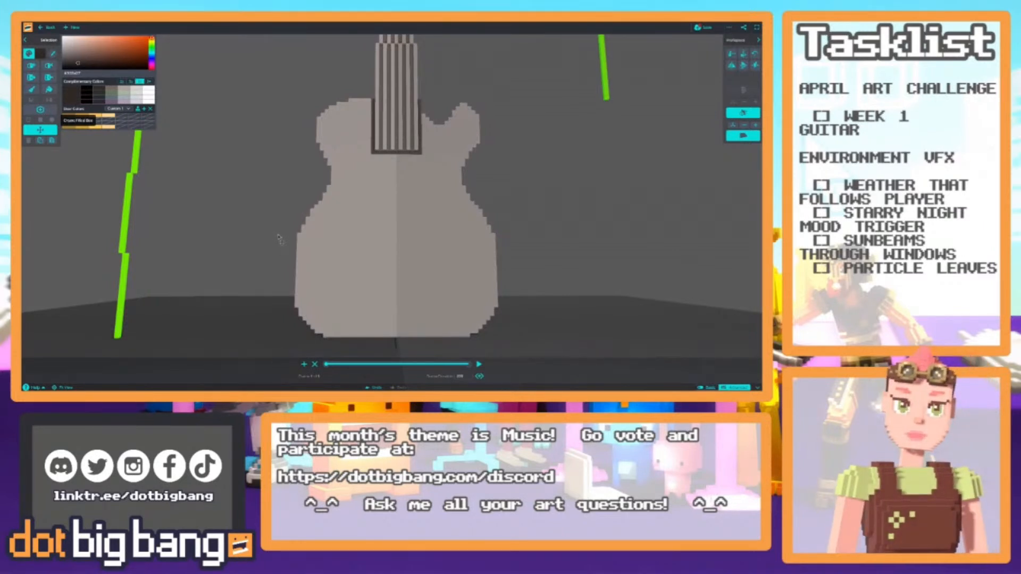
pyautogui.moveTo(277, 235); pyautogui.dragTo(281, 251, button='right')
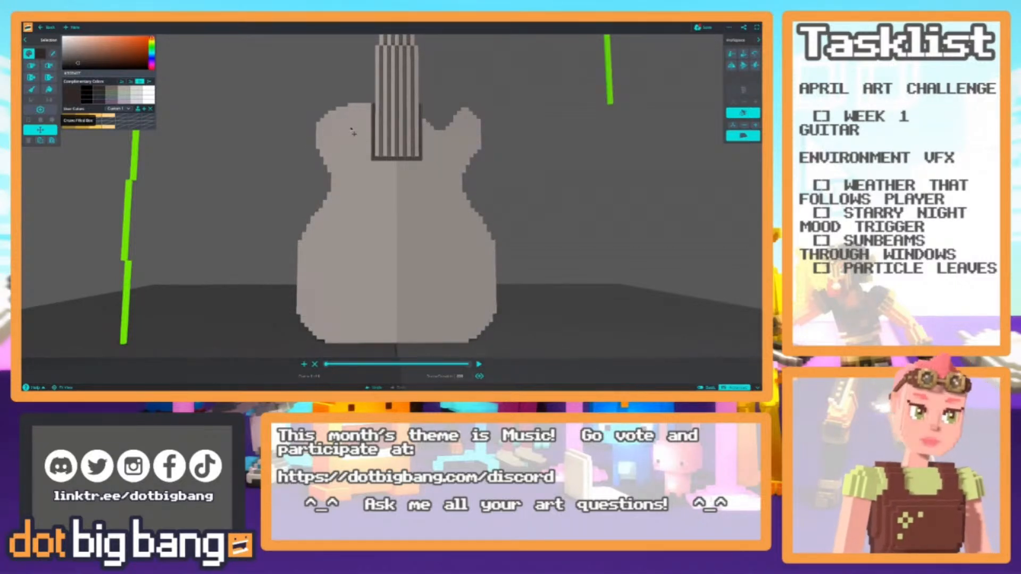
pyautogui.press('b')
pyautogui.moveTo(371, 110); pyautogui.dragTo(365, 110)
pyautogui.hotkey('ctrl', 'z')
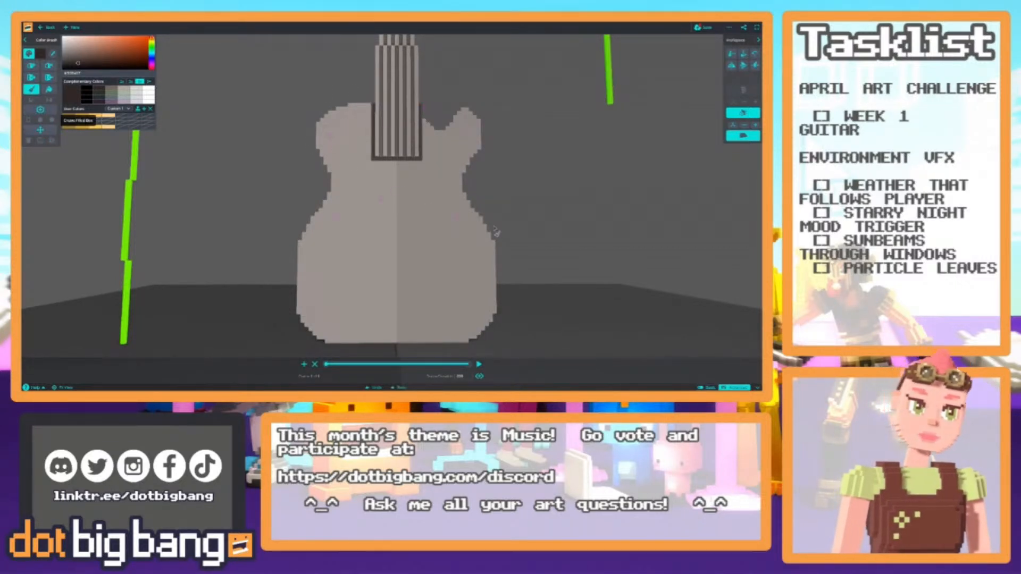
# Turn off mirroring and test a single-sided dark brown stroke beside the neck, undoing the stroke.
pyautogui.click(739, 116)
pyautogui.moveTo(371, 109); pyautogui.dragTo(345, 111)
pyautogui.hotkey('ctrl', 'z')
# Sample the neck's brown and push out the back faces of the neck to thicken it.
pyautogui.moveTo(276, 188); pyautogui.dragTo(376, 226, button='right')
pyautogui.keyDown('alt'); pyautogui.click(410, 176); pyautogui.keyUp('alt')
pyautogui.moveTo(364, 166)
pyautogui.mouseDown(button='right')
pyautogui.moveTo(284, 158)
pyautogui.moveTo(362, 173)
pyautogui.moveTo(441, 211)
pyautogui.mouseUp(button='right')
pyautogui.keyDown('alt'); pyautogui.click(438, 209); pyautogui.keyUp('alt')
pyautogui.press('3')
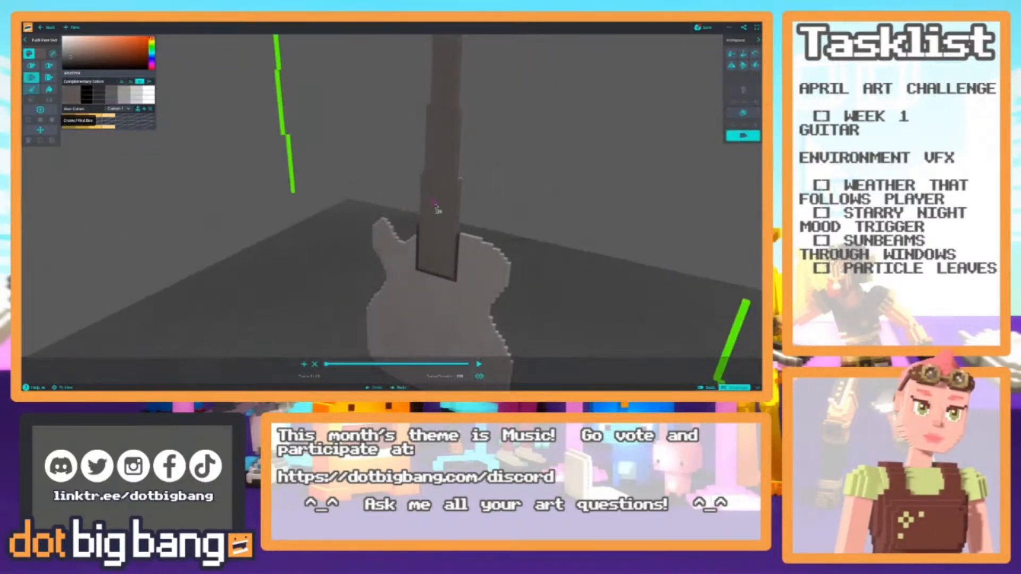
pyautogui.click(435, 207)
pyautogui.click(436, 208)
pyautogui.click(434, 220)
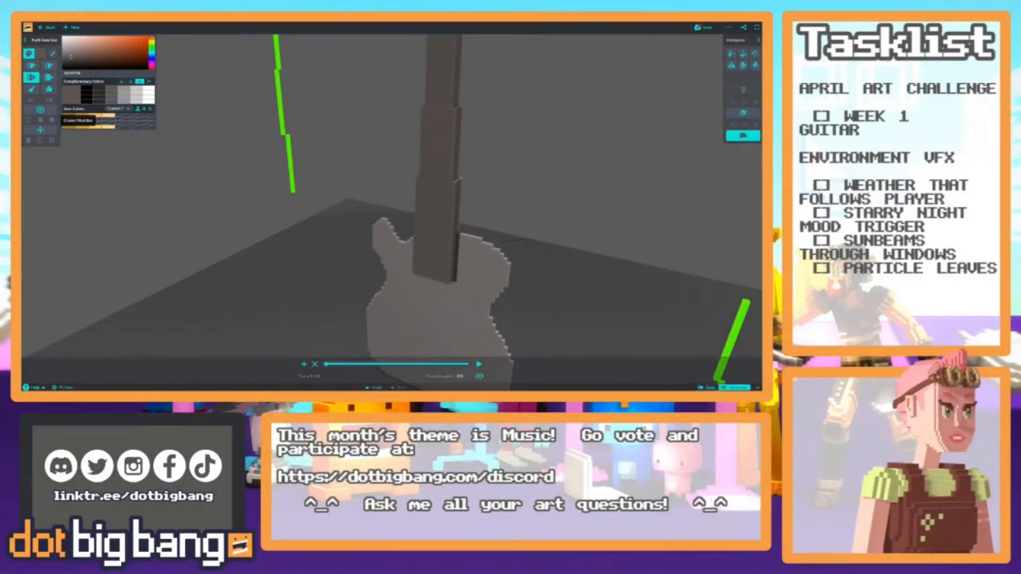
# Sample a colour from the back of the guitar and fill the area where neck and body meet.
pyautogui.moveTo(362, 276); pyautogui.dragTo(410, 220, button='right')
pyautogui.keyDown('alt'); pyautogui.click(436, 219); pyautogui.keyUp('alt')
pyautogui.keyDown('alt'); pyautogui.click(424, 217); pyautogui.keyUp('alt')
pyautogui.press('g')
pyautogui.click(418, 214)
pyautogui.moveTo(345, 209); pyautogui.dragTo(367, 214, button='right')
# Push out the body's back face twice to thicken the body around the neck.
pyautogui.press('e')
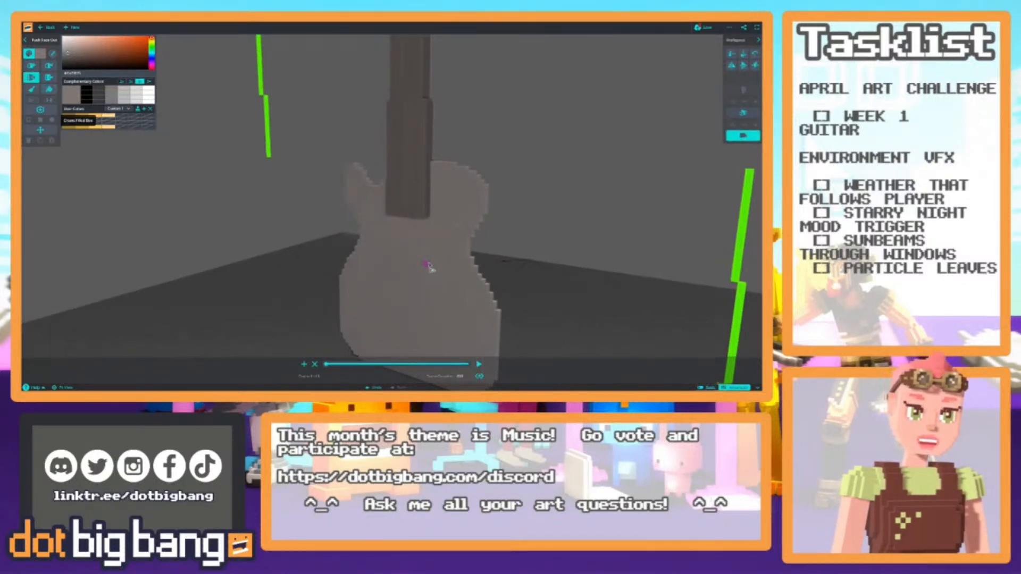
pyautogui.click(429, 264)
pyautogui.click(429, 264)
pyautogui.scroll(-4, 423, 265)
pyautogui.moveTo(424, 266); pyautogui.dragTo(354, 279, button='right')
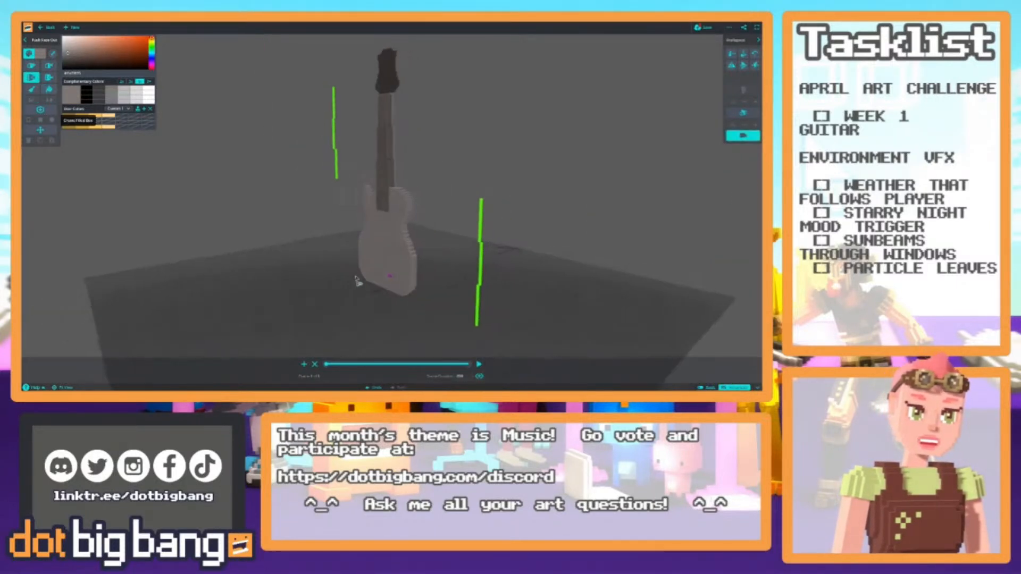
pyautogui.scroll(3, 370, 276)
pyautogui.scroll(3, 375, 276)
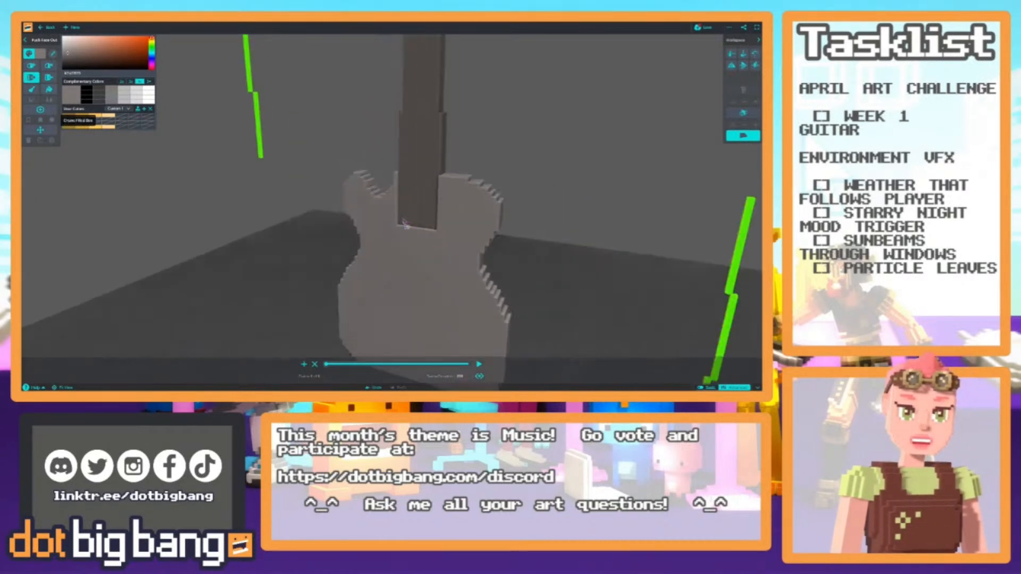
# Touch up the voxels on the back of the neck near the body and push out the face there.
pyautogui.press('a')
pyautogui.moveTo(436, 179)
pyautogui.mouseDown()
pyautogui.moveTo(400, 178)
pyautogui.moveTo(429, 184)
pyautogui.mouseUp()
pyautogui.press('e')
pyautogui.press('a')
pyautogui.press('e')
pyautogui.click(429, 206)
# Delete the green guide lines on both sides of the guitar.
pyautogui.scroll(-5, 426, 208)
pyautogui.moveTo(420, 209); pyautogui.dragTo(301, 245, button='right')
pyautogui.press('b')
pyautogui.click(486, 262)
pyautogui.hotkey('ctrl', 'z')
pyautogui.press('m')
pyautogui.moveTo(495, 270); pyautogui.dragTo(466, 114)
pyautogui.press('Delete')
pyautogui.moveTo(253, 322); pyautogui.dragTo(267, 134, button='middle')
pyautogui.moveTo(255, 106); pyautogui.dragTo(311, 340)
pyautogui.press('Delete')
pyautogui.moveTo(358, 164); pyautogui.dragTo(339, 244, button='middle')
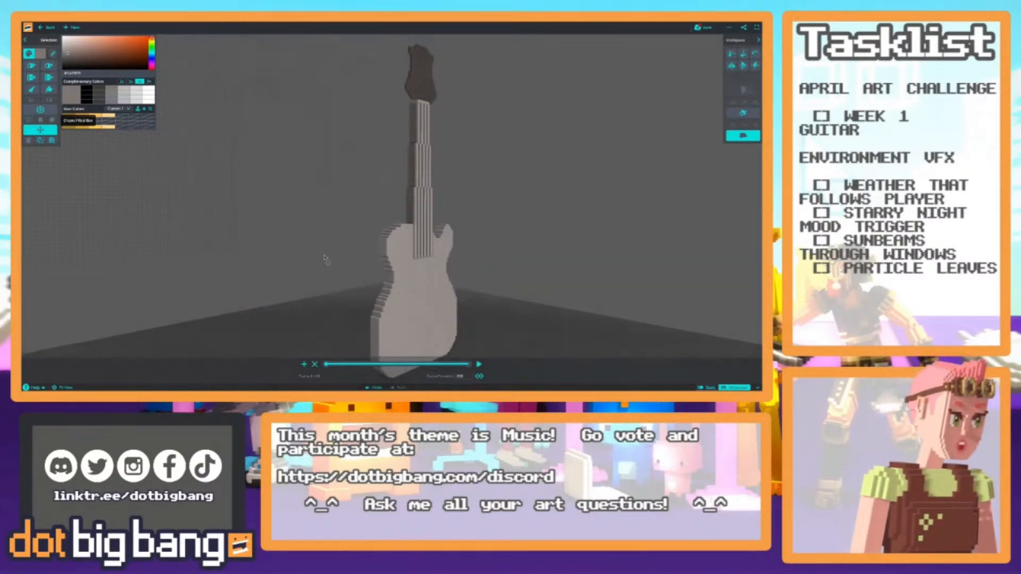
# Try to box-select the front layer of the neck in side view, and clear the selection.
pyautogui.moveTo(309, 238); pyautogui.dragTo(398, 229, button='right')
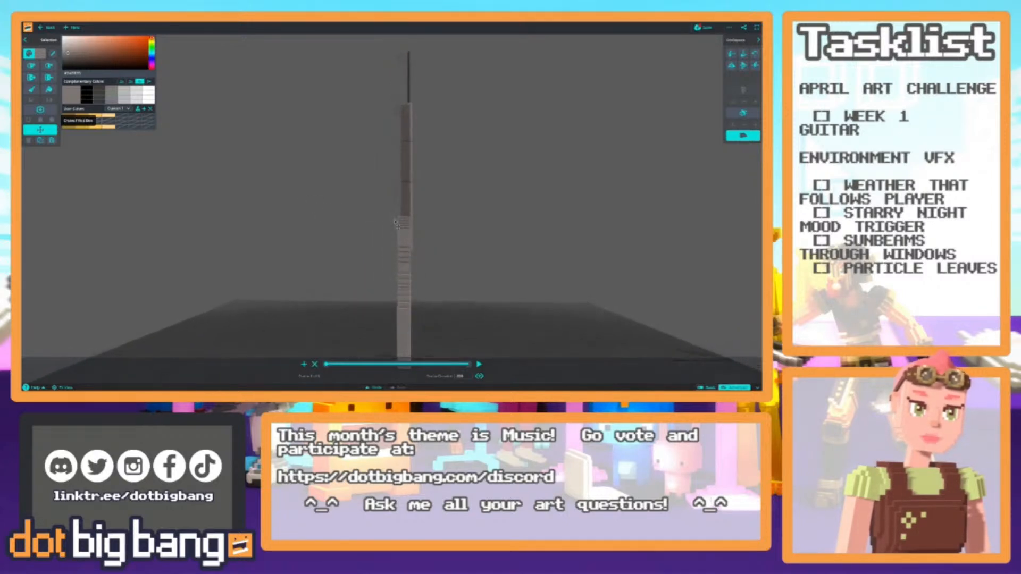
pyautogui.press('b')
pyautogui.press('v')
pyautogui.moveTo(425, 96); pyautogui.dragTo(413, 259)
pyautogui.moveTo(361, 245); pyautogui.dragTo(228, 201, button='middle')
pyautogui.click(358, 229)
# Sample the neck's brown and push out a face where the neck meets the body.
pyautogui.scroll(4, 332, 241)
pyautogui.keyDown('alt'); pyautogui.click(401, 234); pyautogui.keyUp('alt')
pyautogui.press('3')
pyautogui.click(401, 234)
pyautogui.scroll(-5, 337, 212)
pyautogui.scroll(-3, 337, 273)
pyautogui.scroll(6, 310, 292)
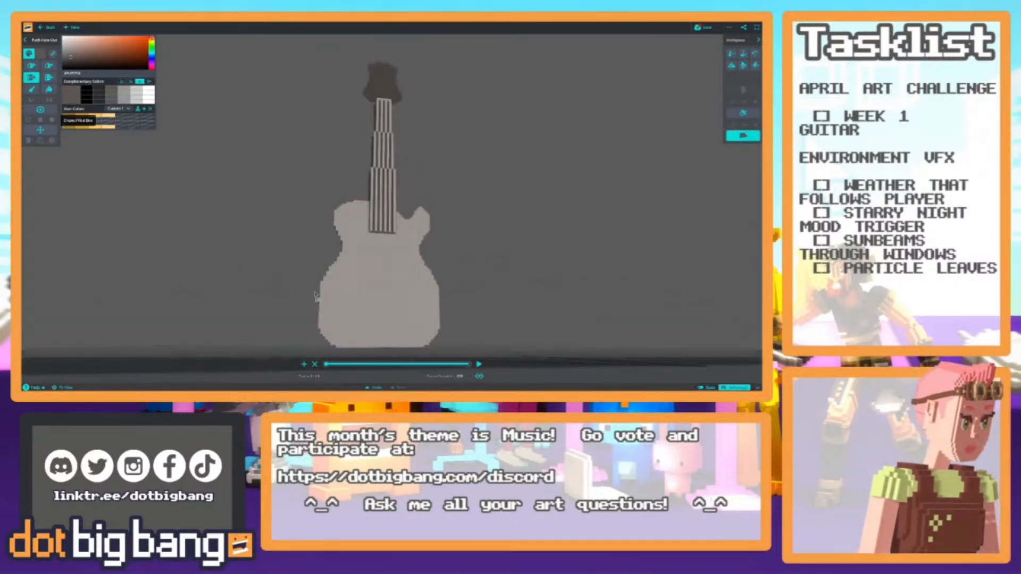
# Draw a raised brown rectangular pickup on the body's front across the lower ends of the strings.
pyautogui.scroll(3, 351, 279)
pyautogui.moveTo(351, 278); pyautogui.dragTo(337, 171, button='middle')
pyautogui.press('7')
pyautogui.press('6')
pyautogui.moveTo(305, 191); pyautogui.dragTo(387, 225)
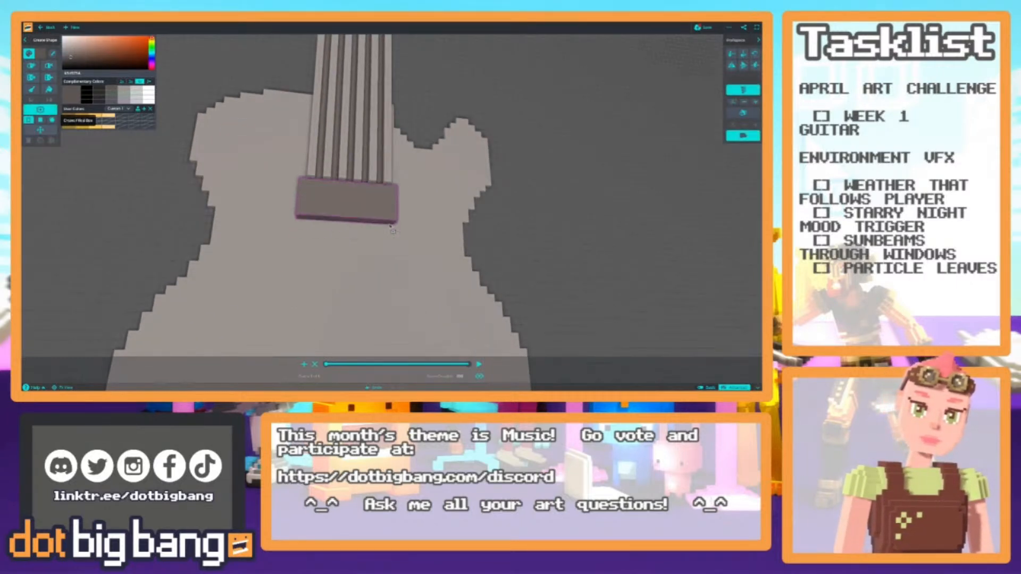
pyautogui.press('4')
pyautogui.scroll(-5, 329, 237)
pyautogui.moveTo(328, 235); pyautogui.dragTo(280, 228, button='right')
pyautogui.scroll(8, 322, 270)
pyautogui.press('3')
pyautogui.scroll(-6, 235, 208)
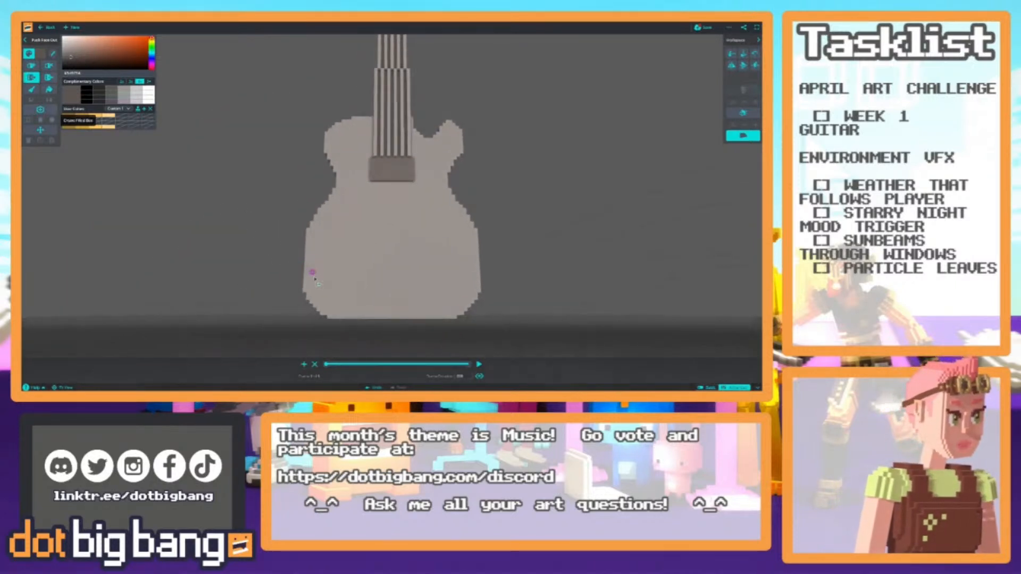
# Draw a second brown pickup of matching size on the body's front, centred below the first one.
pyautogui.scroll(4, 314, 266)
pyautogui.moveTo(319, 255); pyautogui.dragTo(310, 263, button='right')
pyautogui.press('8')
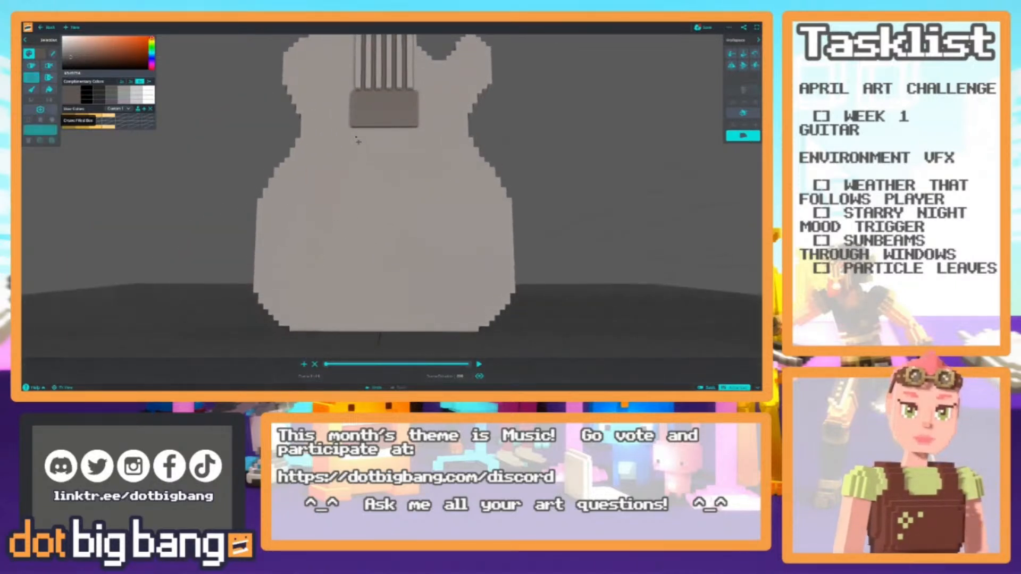
pyautogui.press('7')
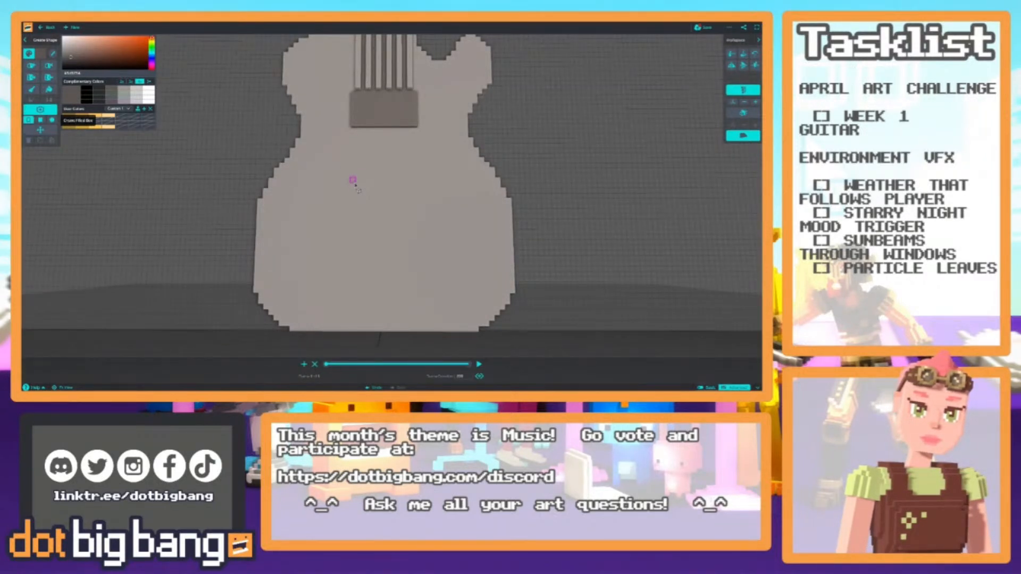
pyautogui.moveTo(355, 185); pyautogui.dragTo(419, 215)
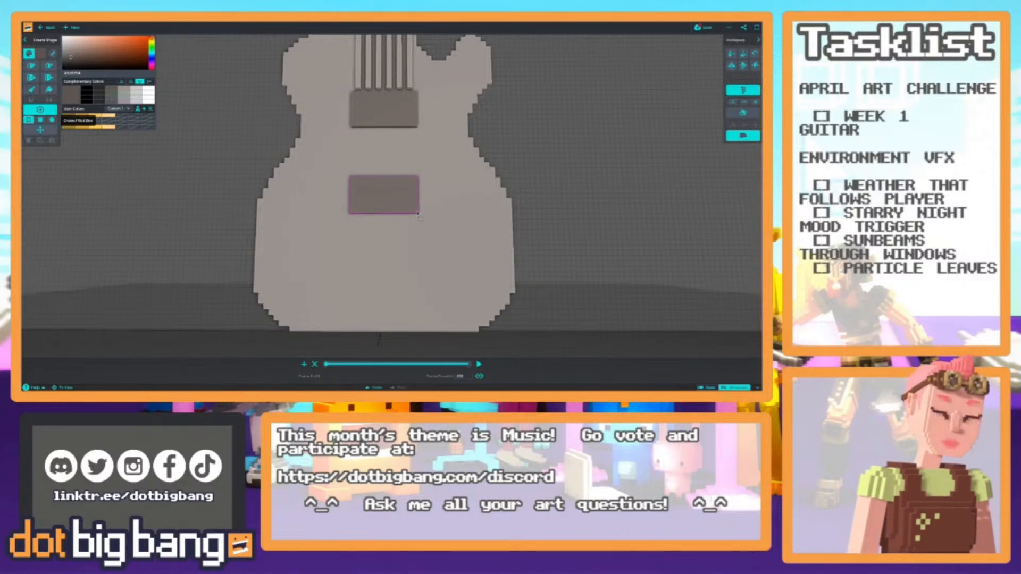
pyautogui.click(417, 219)
pyautogui.scroll(-8, 285, 209)
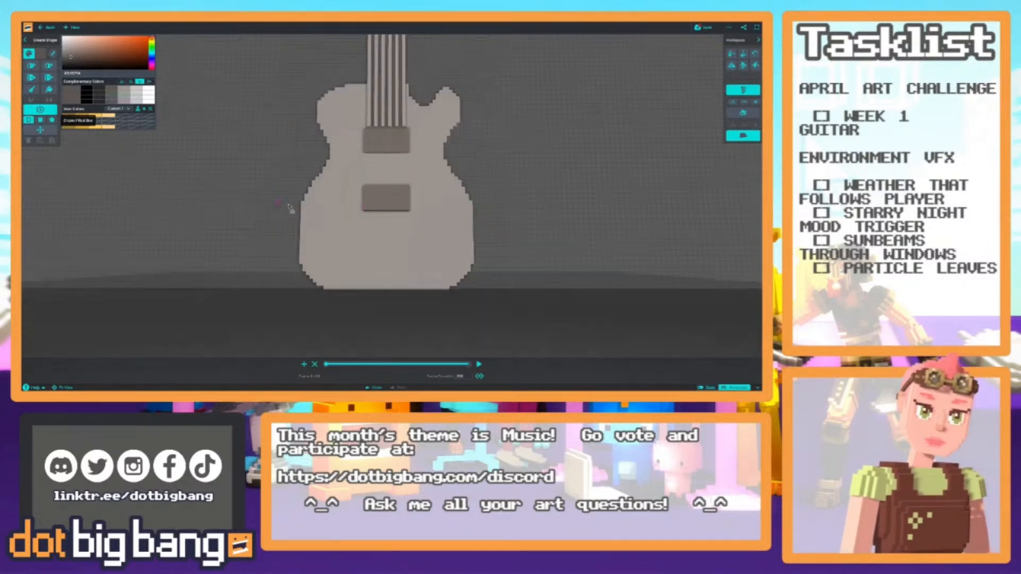
# Save the guitar model.
pyautogui.moveTo(260, 230); pyautogui.dragTo(375, 258, button='right')
pyautogui.scroll(-3, 345, 249)
pyautogui.scroll(4, 294, 231)
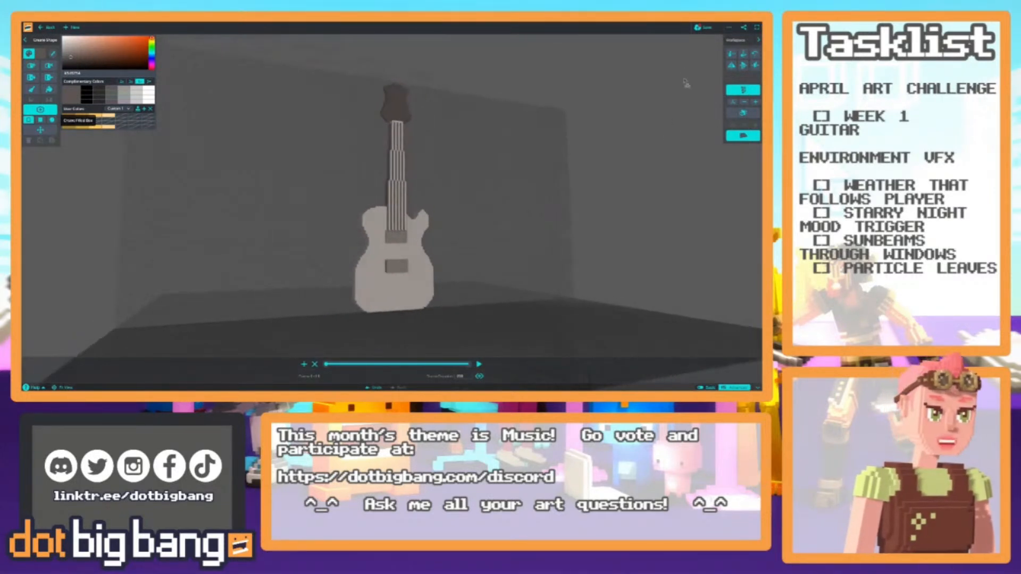
pyautogui.click(702, 27)
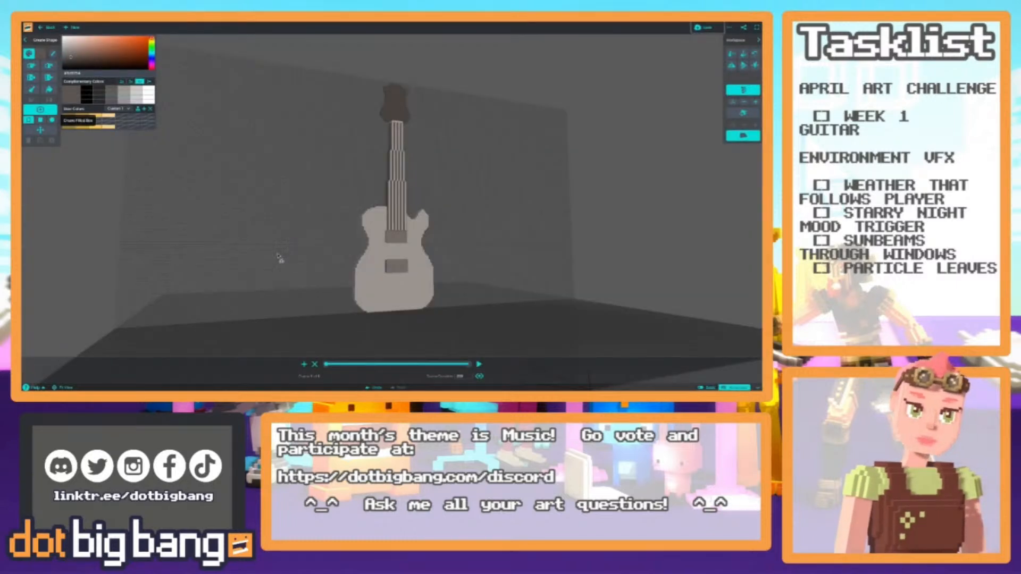
# Pick a golden yellow and fill the whole guitar body with it, leaving the pickups brown.
pyautogui.scroll(2, 281, 258)
pyautogui.moveTo(282, 258); pyautogui.dragTo(311, 246, button='right')
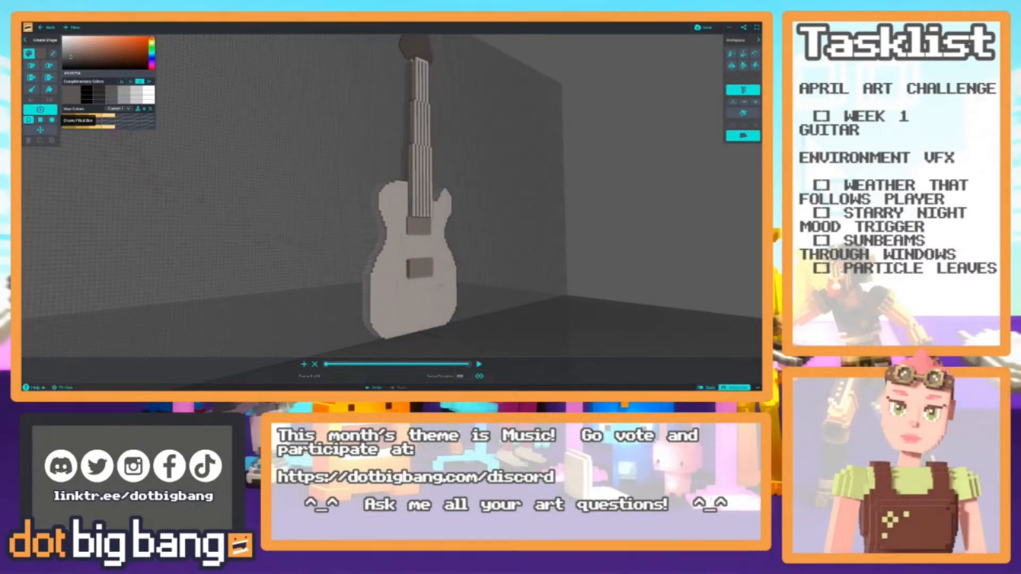
pyautogui.click(107, 53)
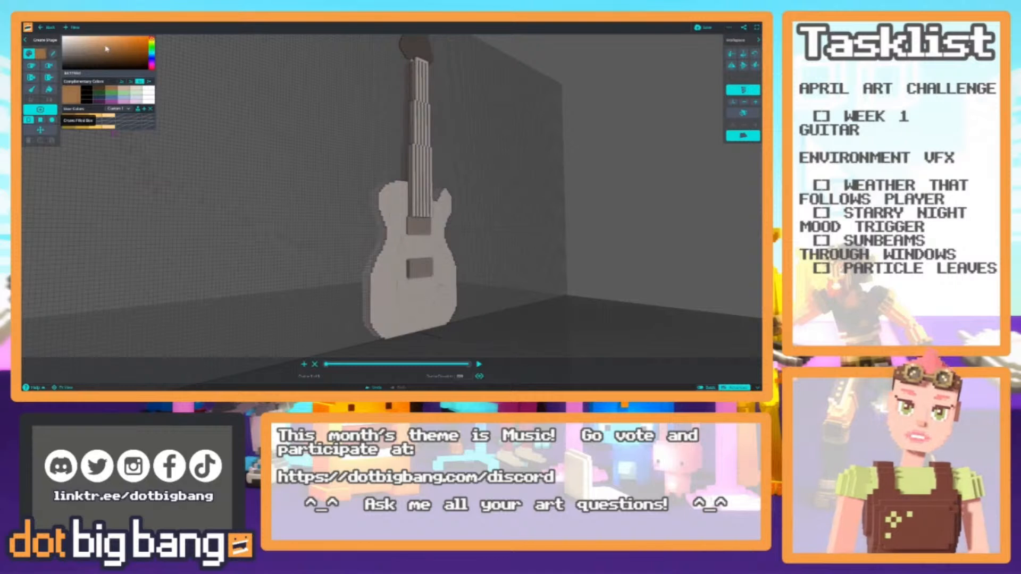
pyautogui.click(109, 49)
pyautogui.click(152, 42)
pyautogui.click(112, 51)
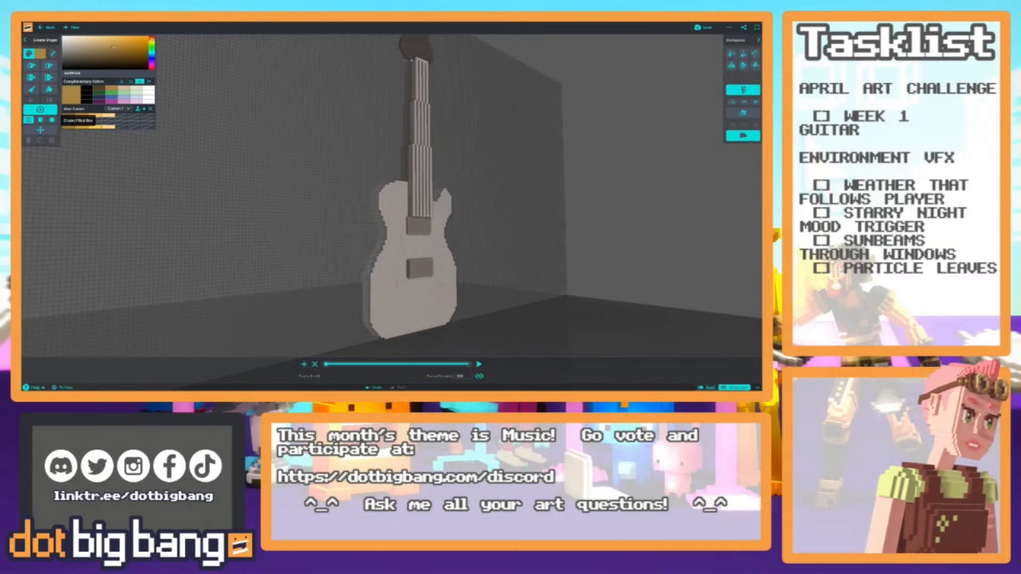
pyautogui.moveTo(259, 276); pyautogui.dragTo(249, 252, button='right')
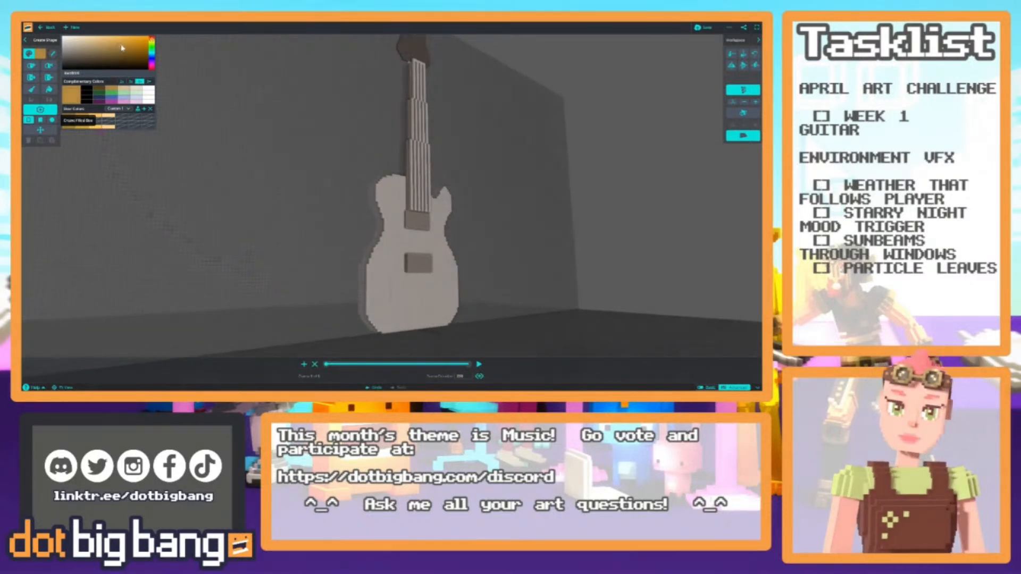
pyautogui.moveTo(389, 250); pyautogui.dragTo(271, 243, button='right')
pyautogui.click(385, 269)
pyautogui.scroll(-3, 284, 252)
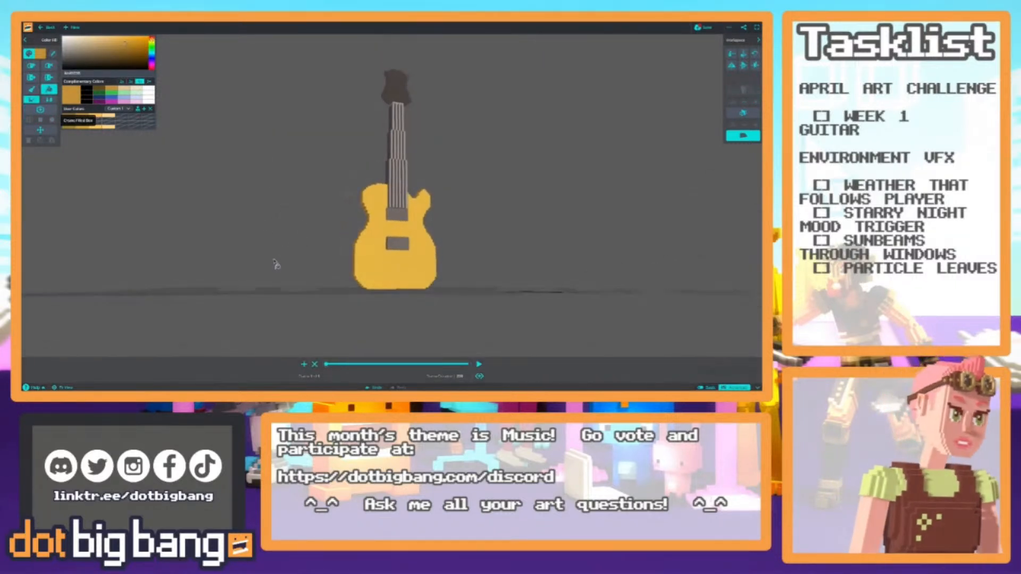
# Pick an off-white and draw a small raised rectangle on the body's front beside the strings, just above the upper pickup.
pyautogui.scroll(5, 274, 255)
pyautogui.moveTo(246, 233); pyautogui.dragTo(270, 230, button='right')
pyautogui.scroll(2, 262, 251)
pyautogui.click(75, 44)
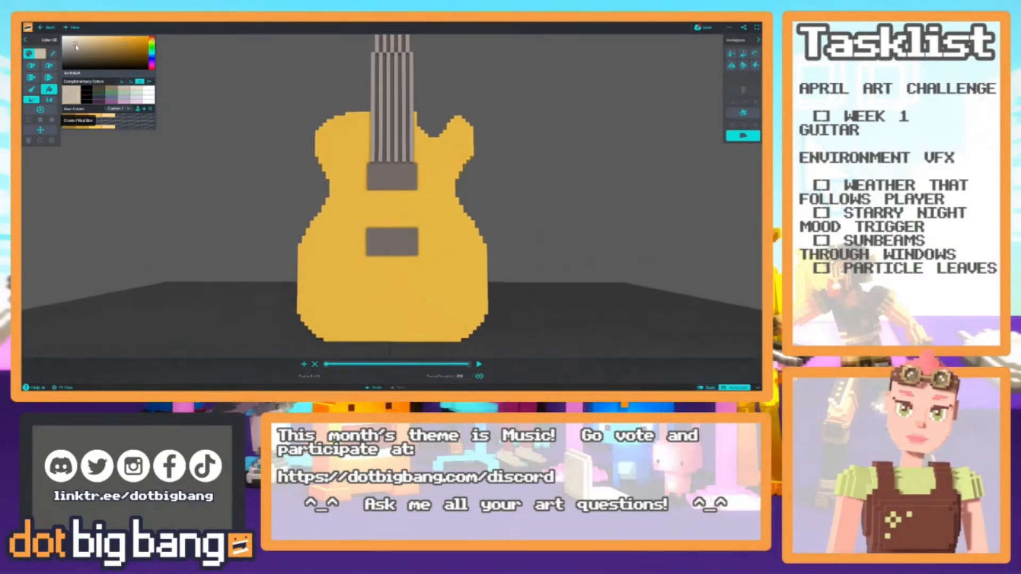
pyautogui.moveTo(76, 46); pyautogui.dragTo(73, 43)
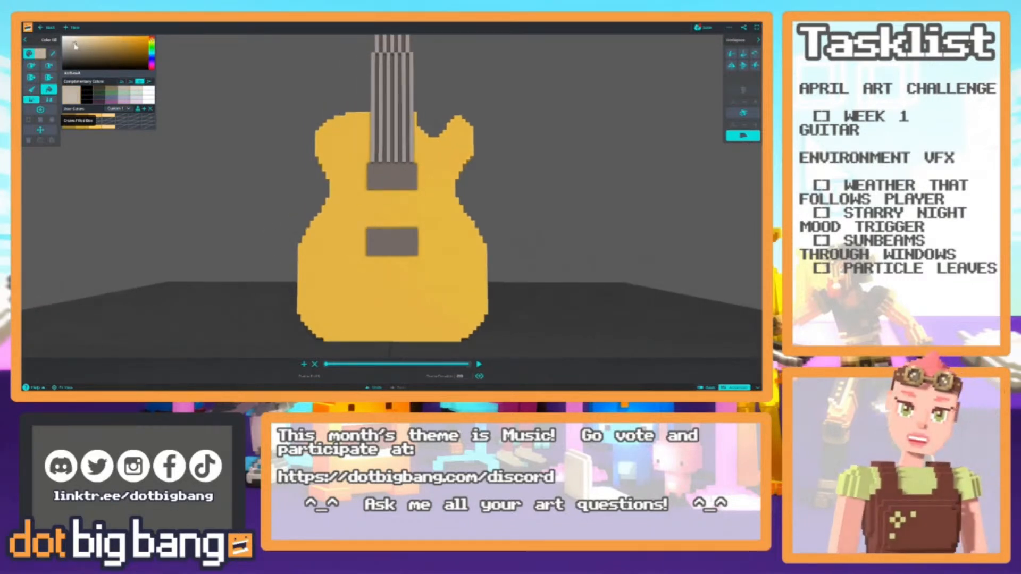
pyautogui.moveTo(397, 181)
pyautogui.mouseDown(button='right')
pyautogui.moveTo(392, 192)
pyautogui.moveTo(375, 184)
pyautogui.mouseUp(button='right')
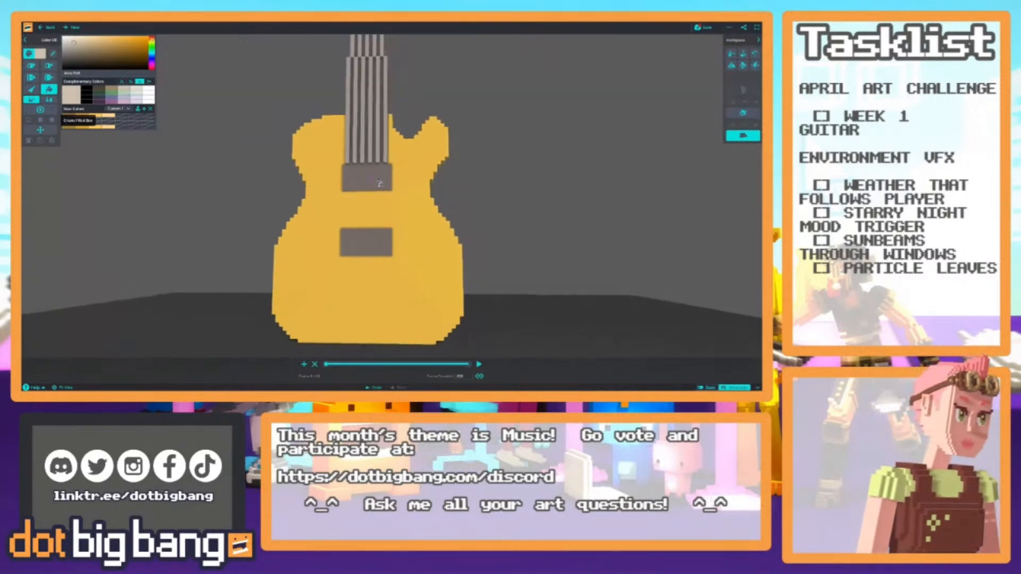
pyautogui.press('b')
pyautogui.press('s')
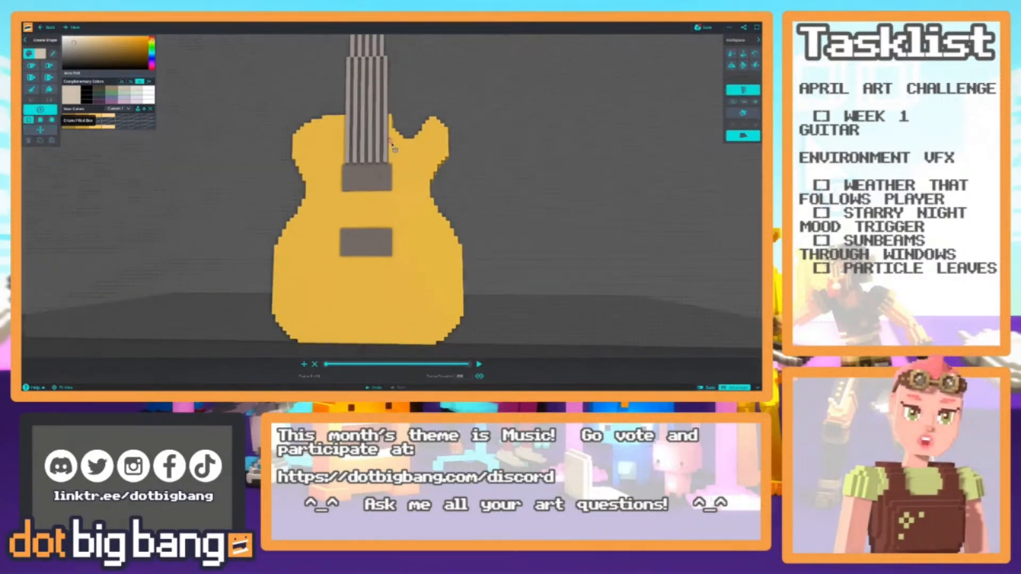
pyautogui.moveTo(392, 143); pyautogui.dragTo(398, 164)
pyautogui.press('e')
pyautogui.click(398, 164)
pyautogui.click(398, 163)
# Remove voxels from the white rectangle's upper outer corner to give it a stepped curve along the cutaway.
pyautogui.scroll(3, 396, 173)
pyautogui.moveTo(383, 194); pyautogui.dragTo(372, 289, button='middle')
pyautogui.press('r')
pyautogui.click(390, 187)
pyautogui.click(384, 187)
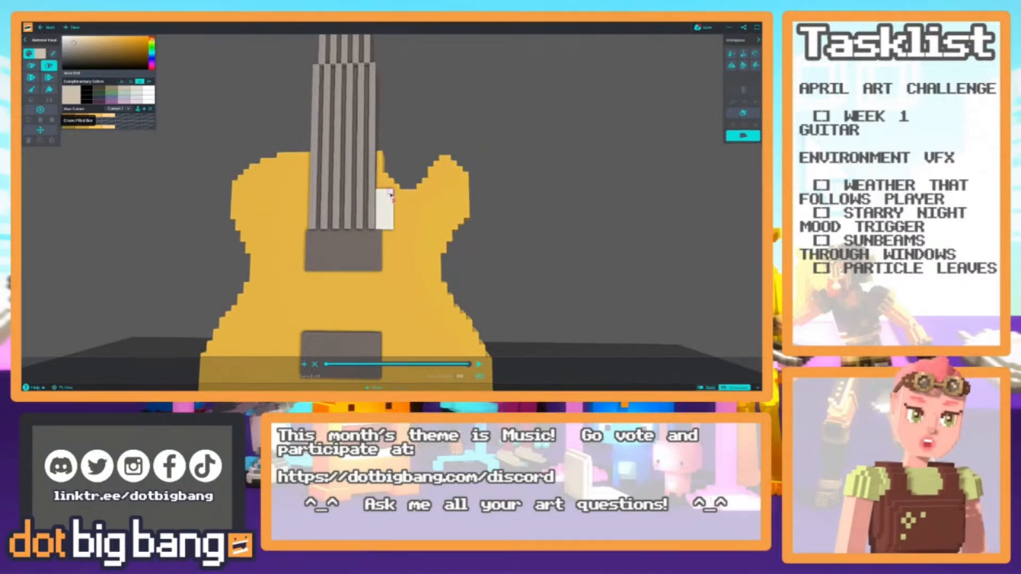
pyautogui.moveTo(376, 228)
pyautogui.mouseDown(button='middle')
pyautogui.moveTo(386, 230)
pyautogui.moveTo(381, 249)
pyautogui.moveTo(377, 239)
pyautogui.mouseUp(button='middle')
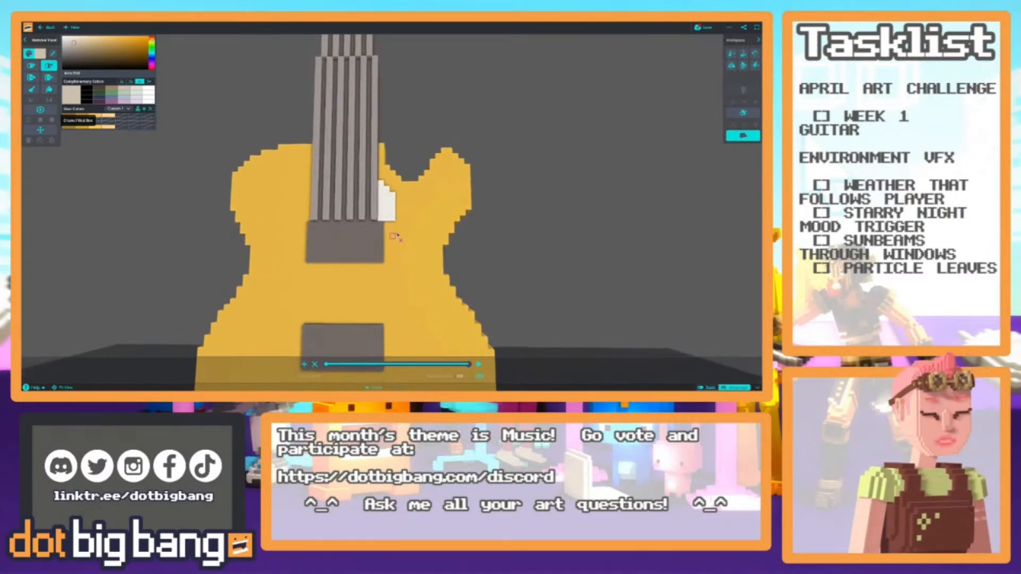
# Add off-white voxels to extend the pickguard down the body past the side of the upper pickup.
pyautogui.press('a')
pyautogui.moveTo(401, 219); pyautogui.dragTo(399, 291)
pyautogui.moveTo(399, 291); pyautogui.dragTo(397, 182, button='middle')
pyautogui.moveTo(397, 137); pyautogui.dragTo(403, 221)
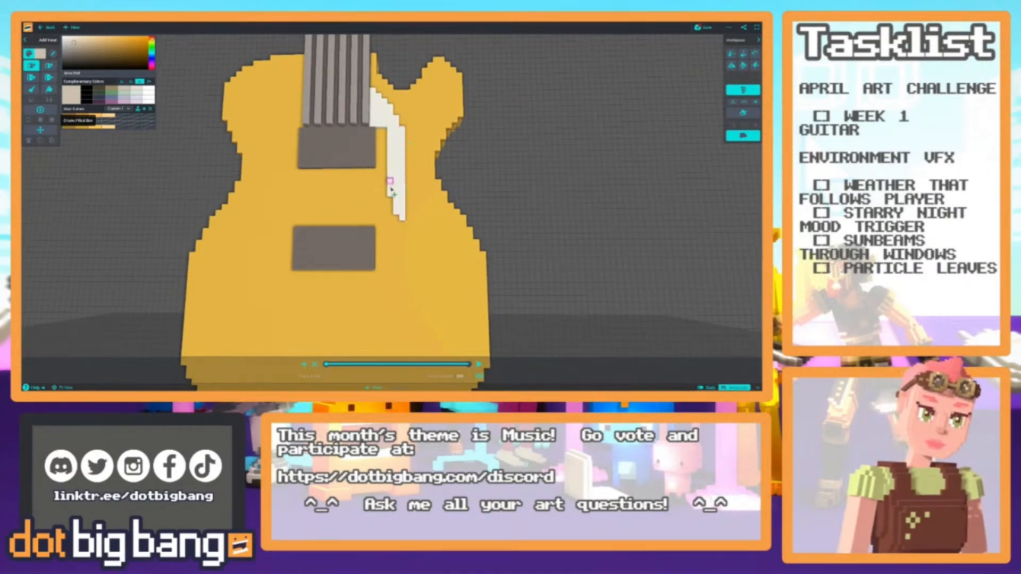
# Outline the pickguard's lower end and frame the lower pickup with a thin off-white border.
pyautogui.moveTo(300, 278)
pyautogui.mouseDown()
pyautogui.moveTo(423, 281)
pyautogui.moveTo(412, 178)
pyautogui.moveTo(409, 215)
pyautogui.mouseUp()
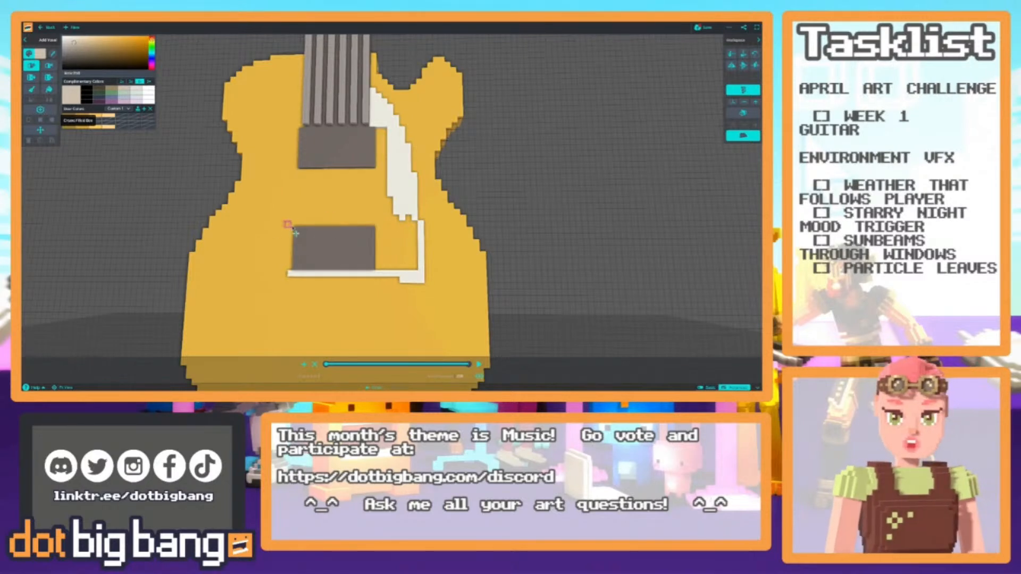
pyautogui.moveTo(291, 273)
pyautogui.mouseDown()
pyautogui.moveTo(289, 223)
pyautogui.moveTo(372, 224)
pyautogui.mouseUp()
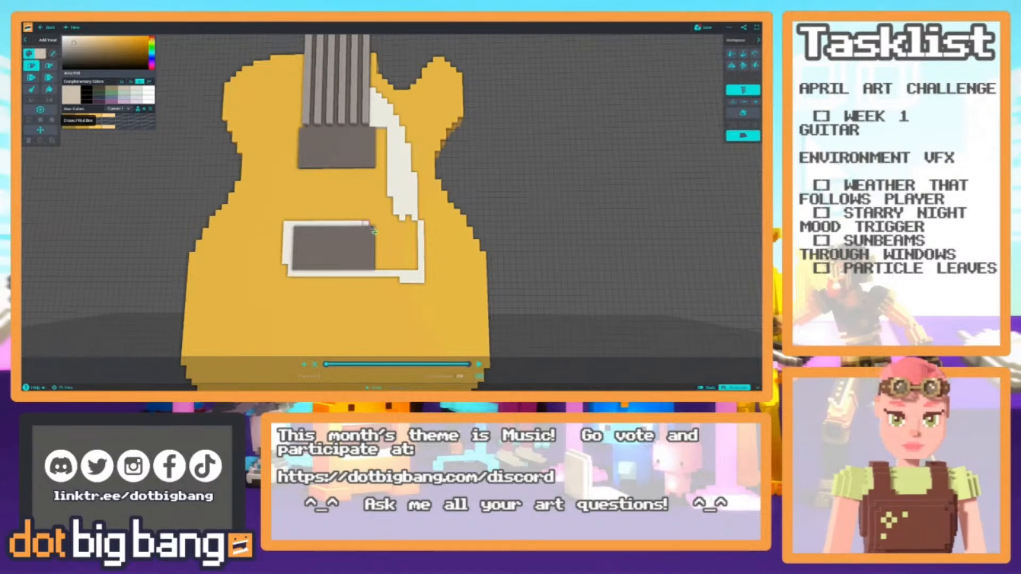
pyautogui.press('e')
pyautogui.moveTo(289, 226); pyautogui.dragTo(287, 262)
pyautogui.moveTo(307, 214); pyautogui.dragTo(314, 247, button='middle')
# Close the pickguard's inner edge between the two pickups and fill the enclosed yellow area with off-white.
pyautogui.press('a')
pyautogui.moveTo(375, 260); pyautogui.dragTo(378, 165)
pyautogui.press('e')
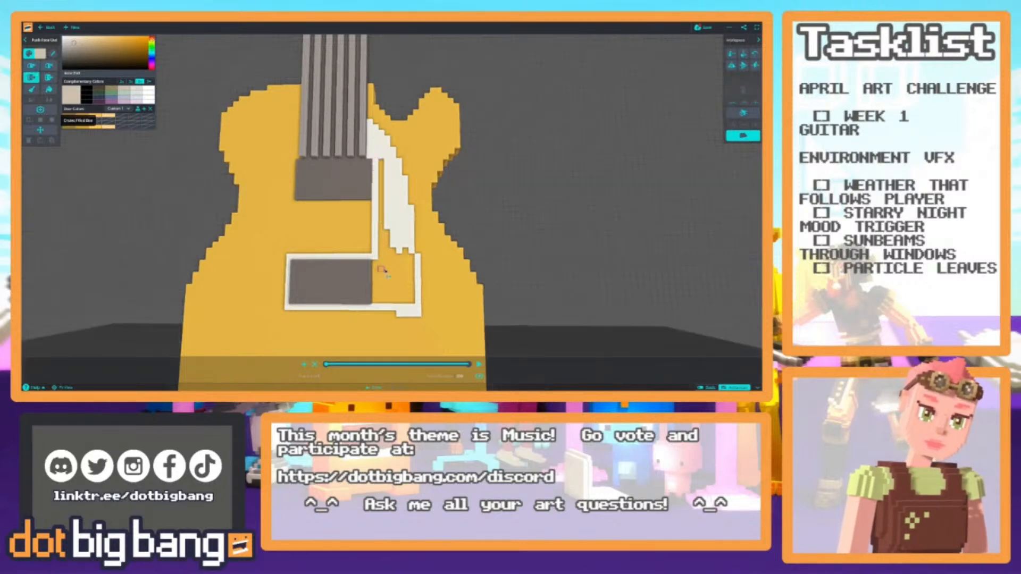
pyautogui.click(381, 268)
# Add a thin off-white border around the lower and outer edges of the upper pickup.
pyautogui.moveTo(303, 214)
pyautogui.mouseDown(button='middle')
pyautogui.moveTo(335, 235)
pyautogui.moveTo(332, 227)
pyautogui.moveTo(342, 260)
pyautogui.mouseUp(button='middle')
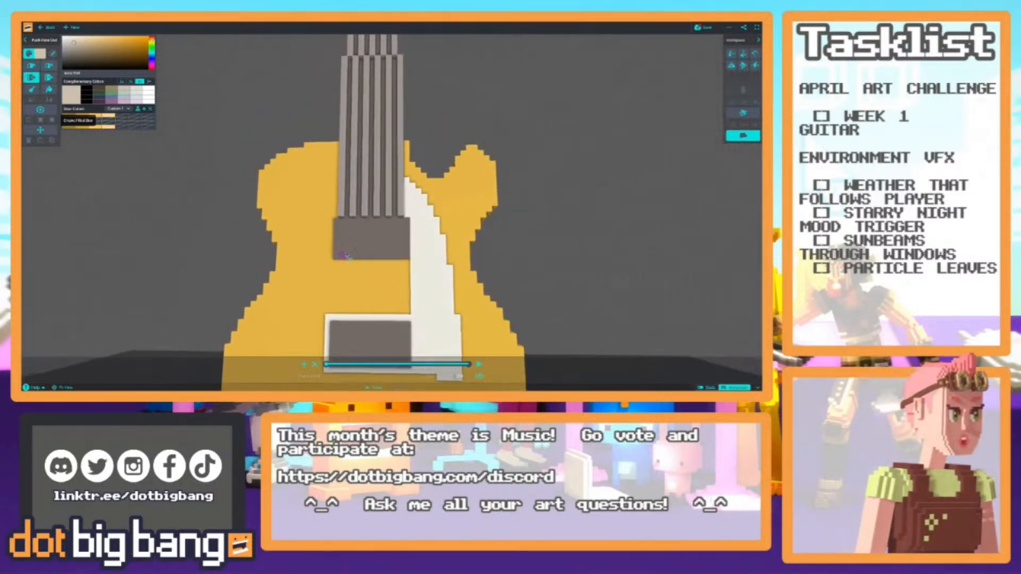
pyautogui.press('a')
pyautogui.moveTo(410, 262); pyautogui.dragTo(330, 262)
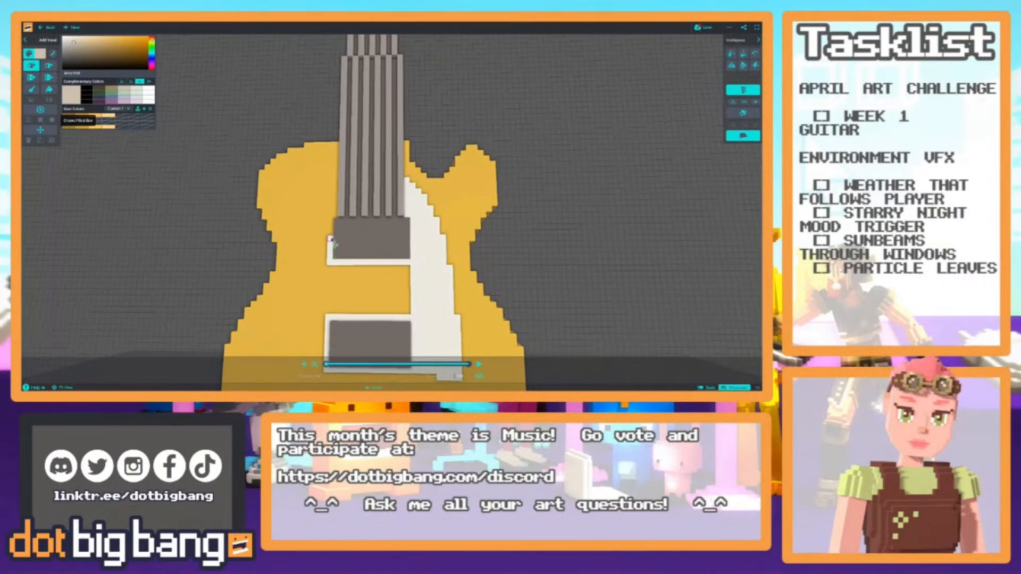
pyautogui.scroll(-5, 335, 250)
pyautogui.scroll(4, 328, 250)
pyautogui.moveTo(328, 251); pyautogui.dragTo(294, 256, button='middle')
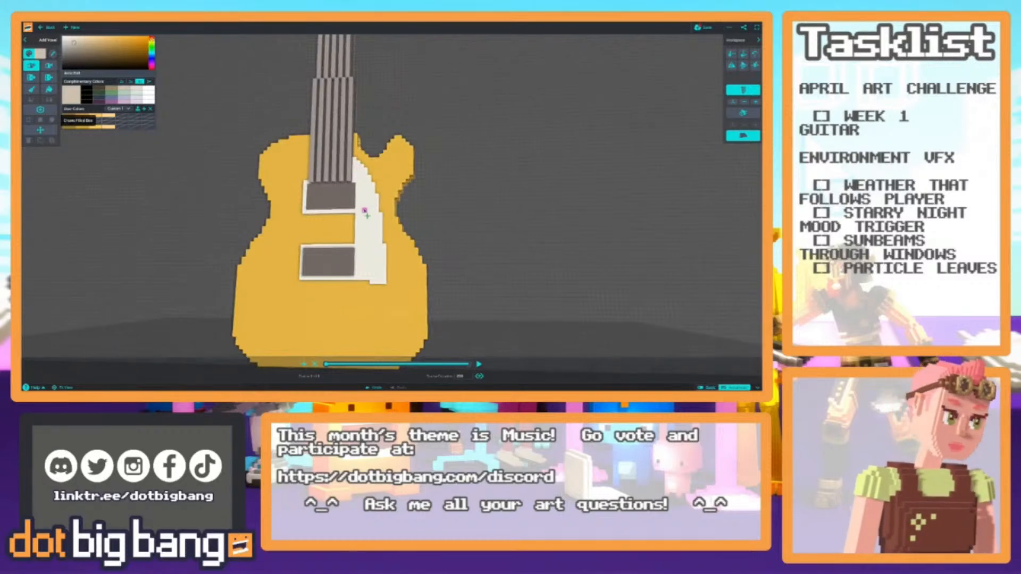
# Widen the upper part of the white pickguard with added voxels, forming a diagonal edge below the cutaway.
pyautogui.moveTo(367, 211); pyautogui.dragTo(342, 228, button='middle')
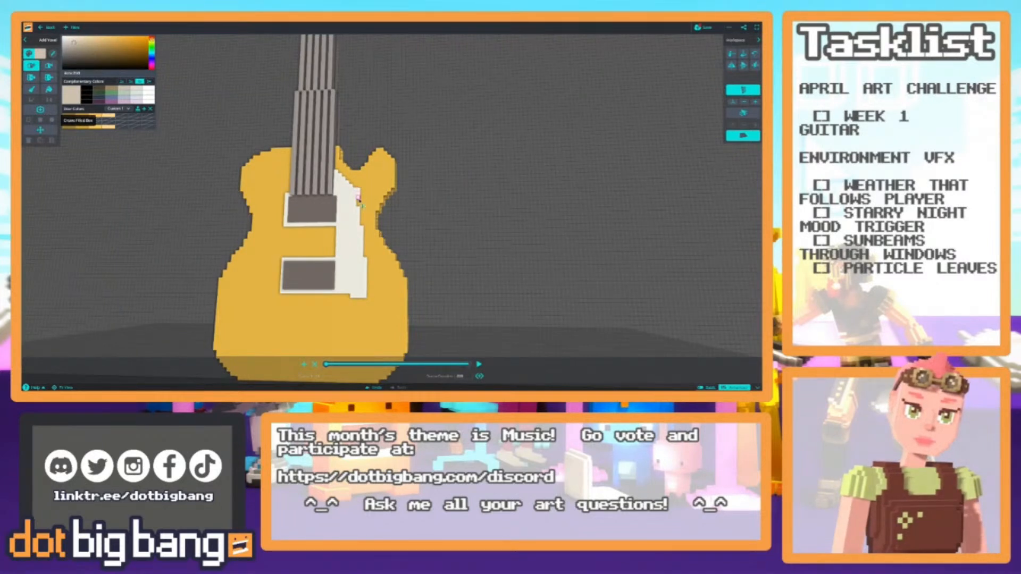
pyautogui.scroll(-6, 363, 226)
pyautogui.moveTo(363, 226); pyautogui.dragTo(304, 210, button='middle')
pyautogui.scroll(8, 303, 211)
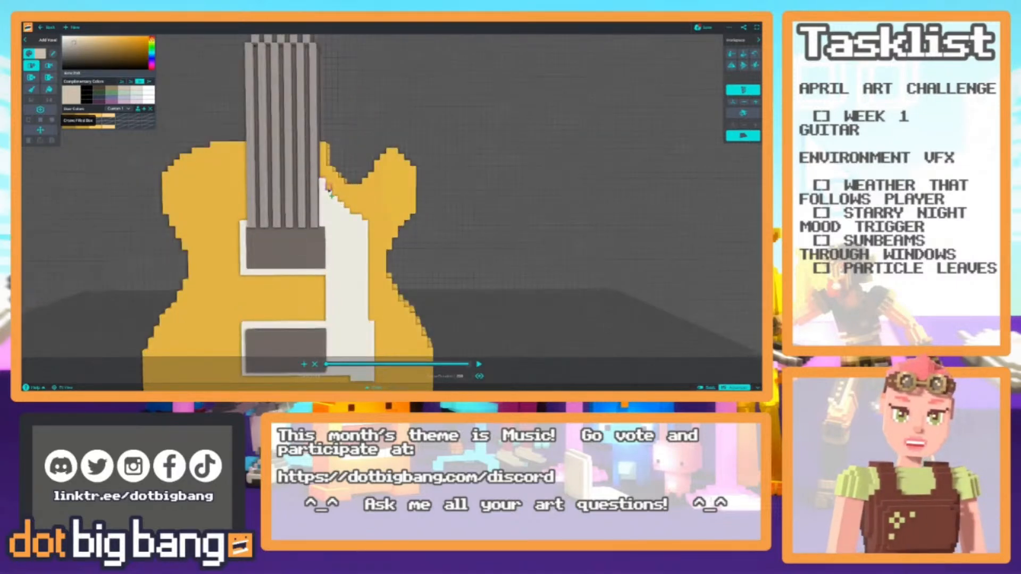
pyautogui.scroll(-7, 325, 197)
pyautogui.moveTo(324, 201); pyautogui.dragTo(316, 205, button='middle')
pyautogui.scroll(6, 319, 205)
pyautogui.scroll(5, 358, 202)
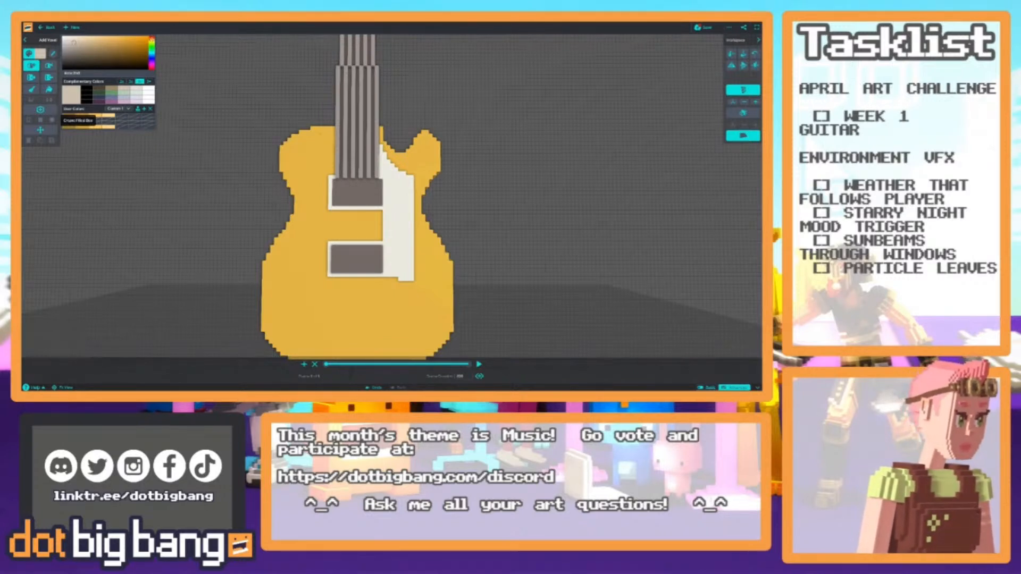
# Even out the pickguard's outer side and bottom edge into straight lines.
pyautogui.moveTo(387, 234); pyautogui.dragTo(382, 215, button='right')
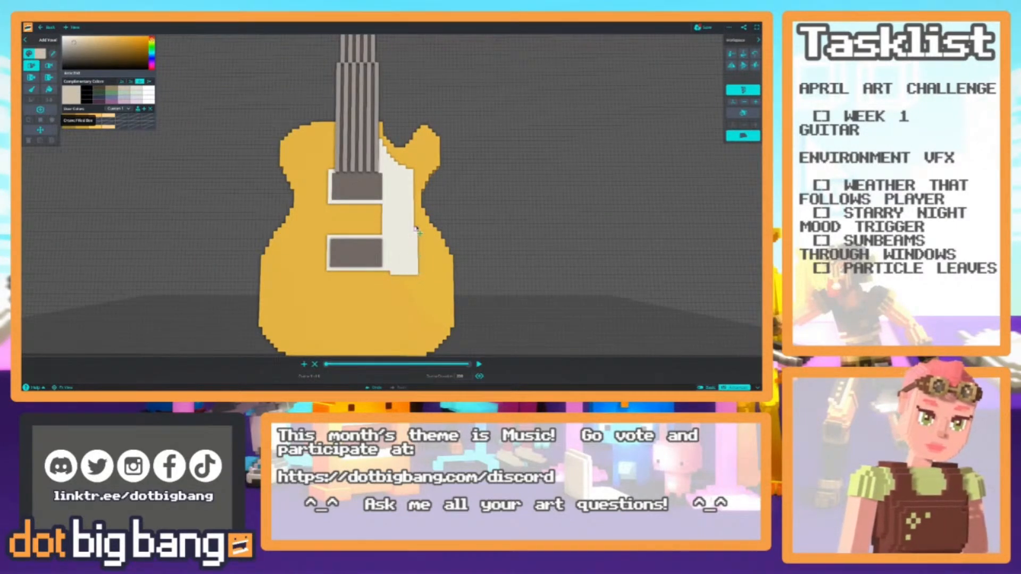
pyautogui.scroll(-10, 319, 234)
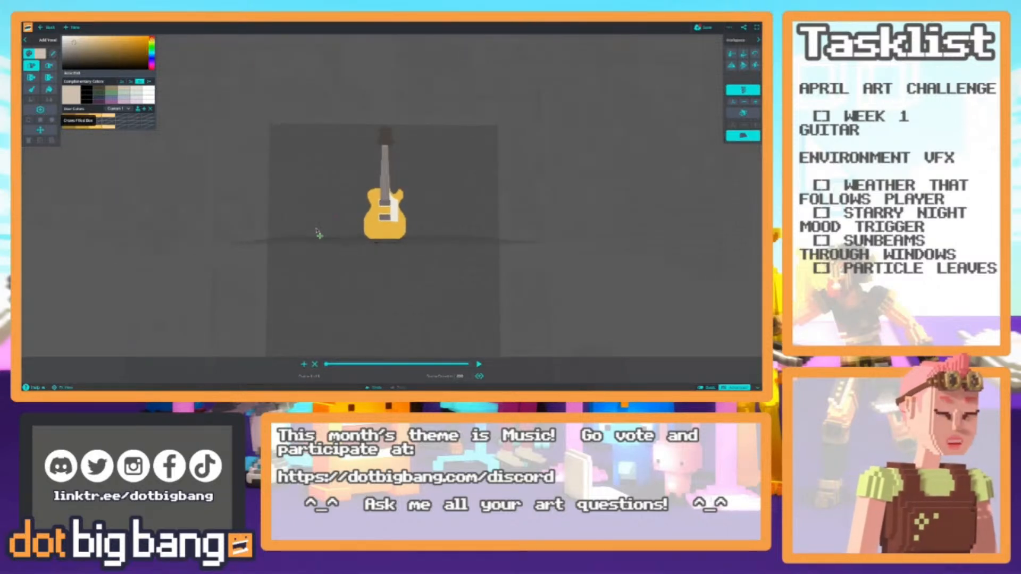
pyautogui.scroll(10, 317, 233)
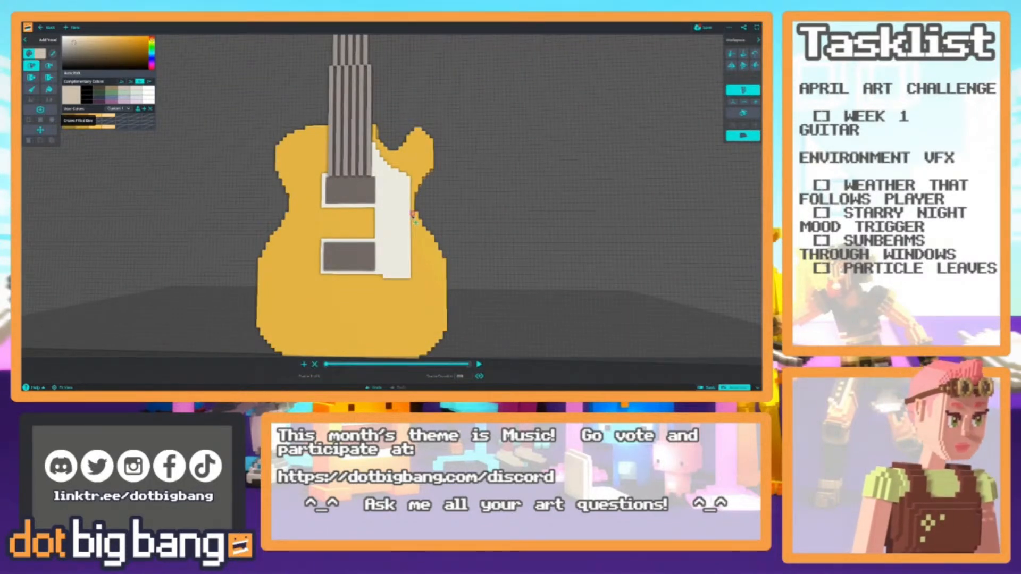
pyautogui.moveTo(345, 202); pyautogui.dragTo(346, 214, button='middle')
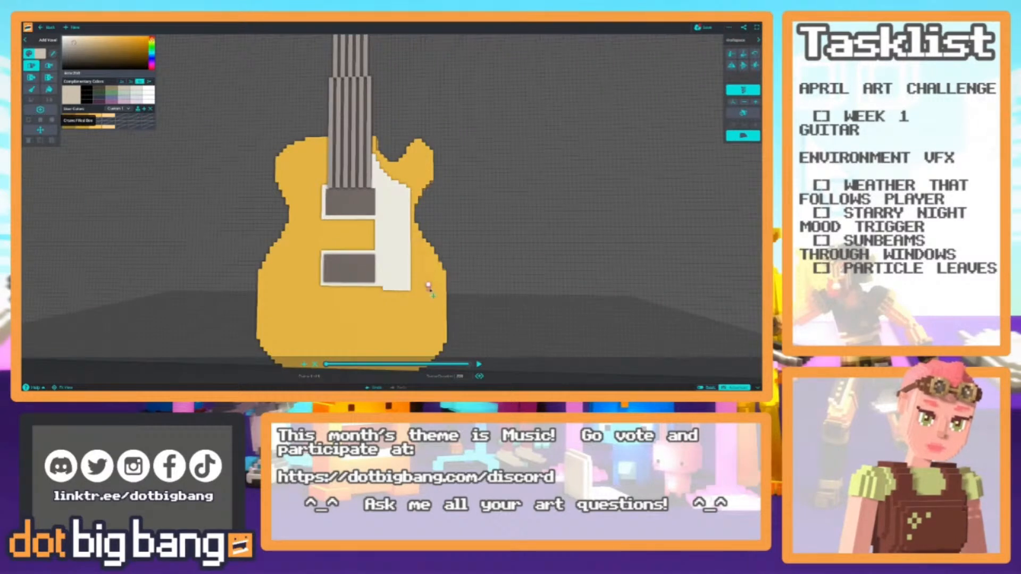
# Extend the pickguard's lower outer corner toward the body's edge so that its outer side slants outward.
pyautogui.moveTo(428, 284)
pyautogui.mouseDown()
pyautogui.moveTo(412, 223)
pyautogui.moveTo(421, 297)
pyautogui.moveTo(413, 289)
pyautogui.mouseUp()
pyautogui.press('2')
pyautogui.press('1')
pyautogui.press('3')
pyautogui.scroll(-10, 418, 277)
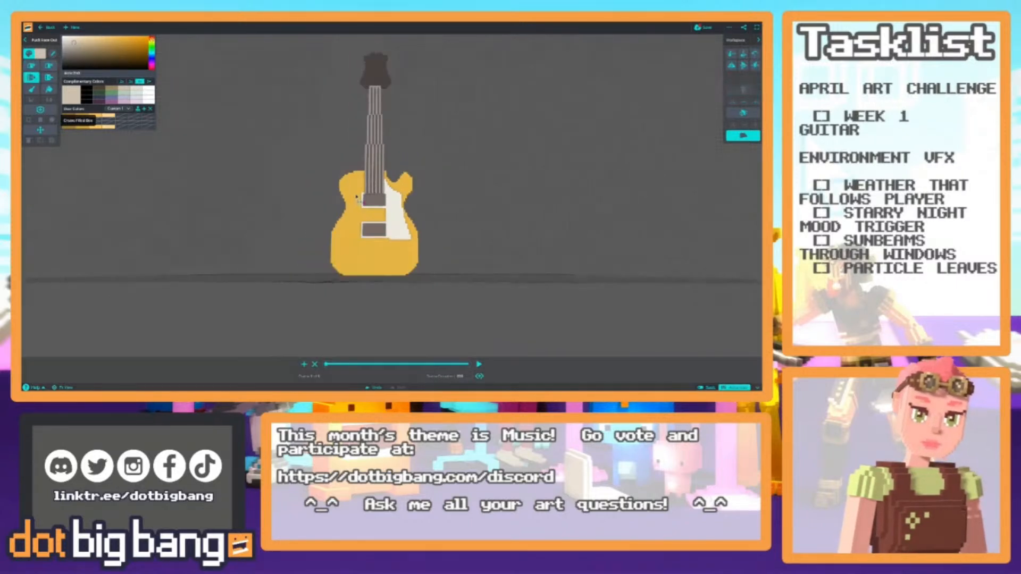
pyautogui.scroll(10, 361, 205)
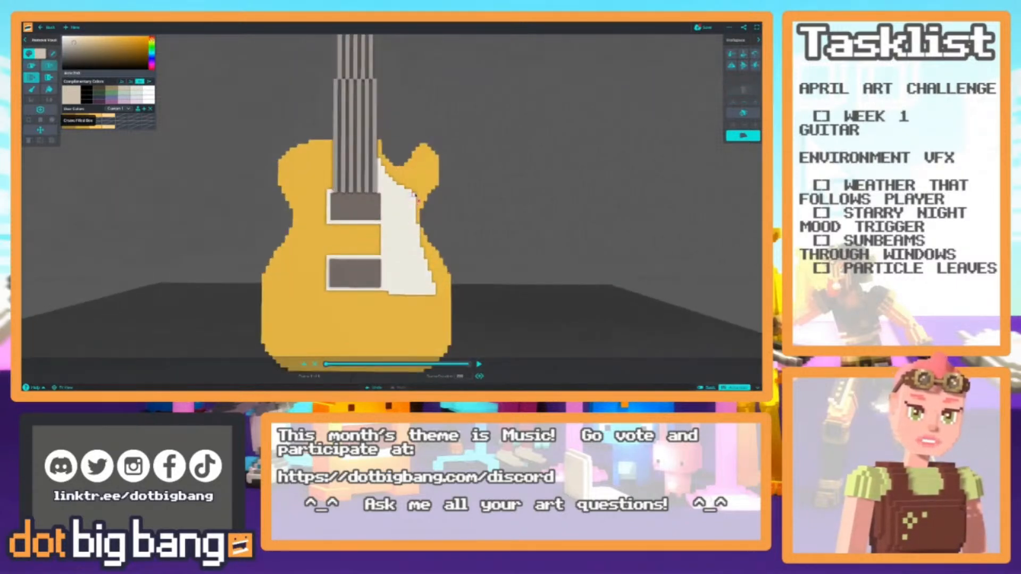
# Trim and add voxels along the pickguard's bottom edge to round its lower corners.
pyautogui.press('2')
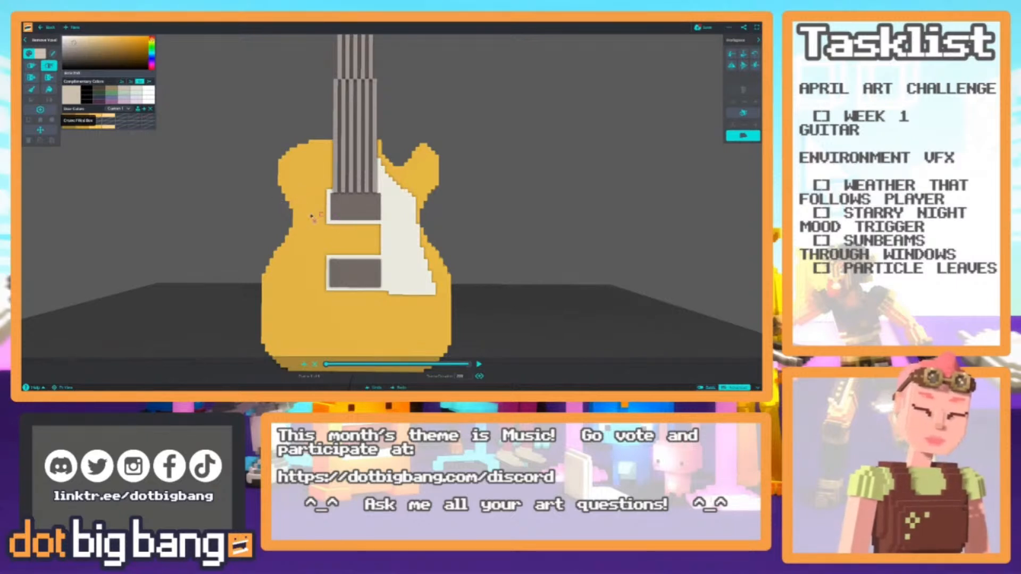
pyautogui.scroll(-10, 322, 218)
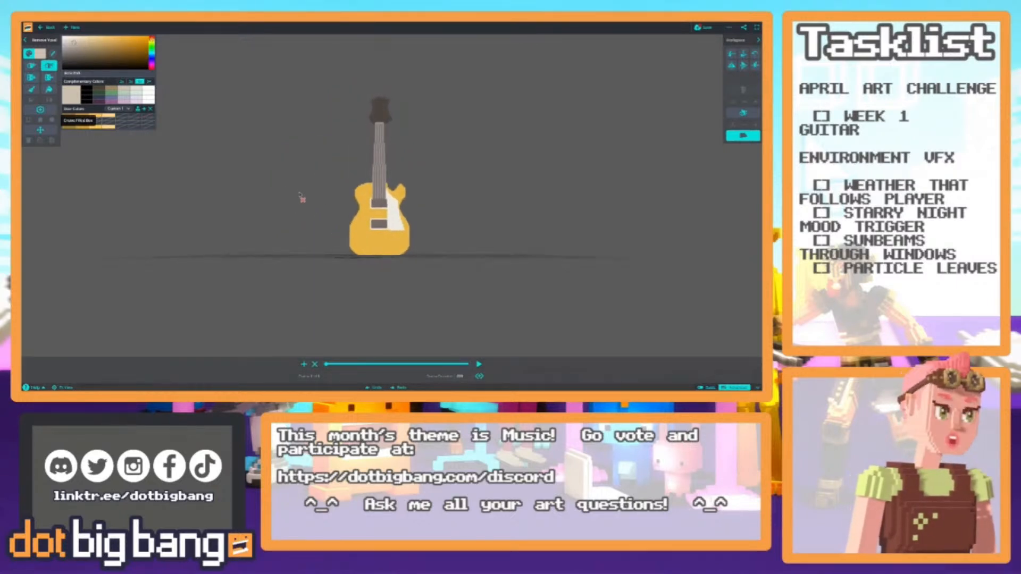
pyautogui.scroll(10, 300, 197)
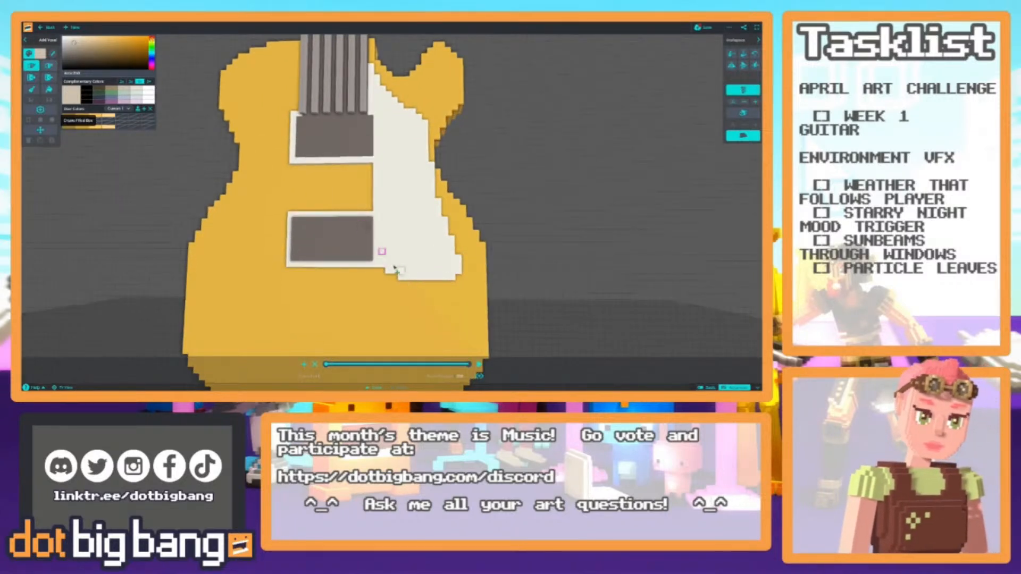
pyautogui.scroll(-10, 273, 217)
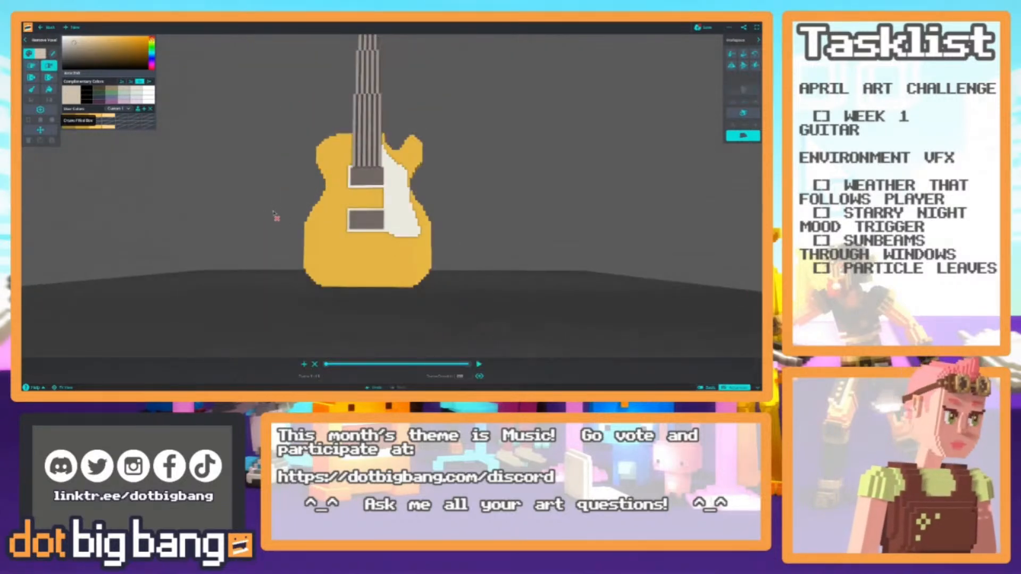
# Switch to the pickups' brown and draw a thin horizontal bar on the body just below the lower pickup.
pyautogui.scroll(10, 314, 215)
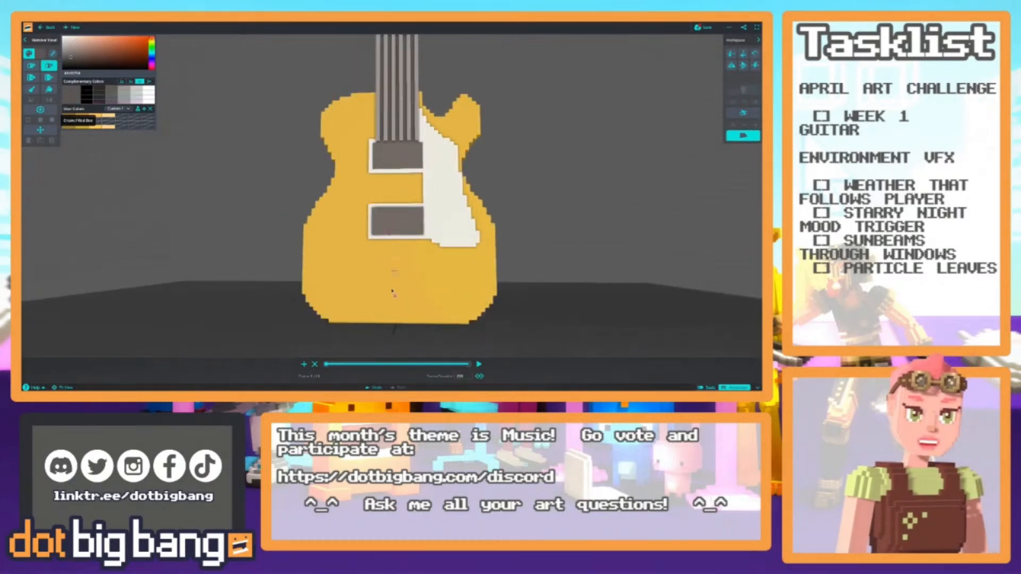
pyautogui.moveTo(393, 261); pyautogui.dragTo(391, 258, button='middle')
pyautogui.press('a')
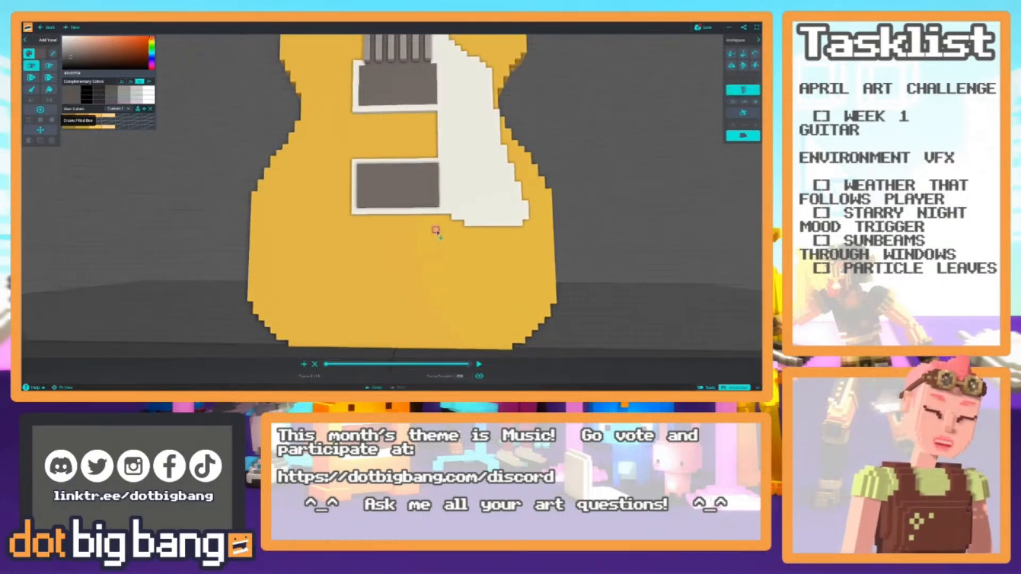
pyautogui.press('s')
pyautogui.press('c')
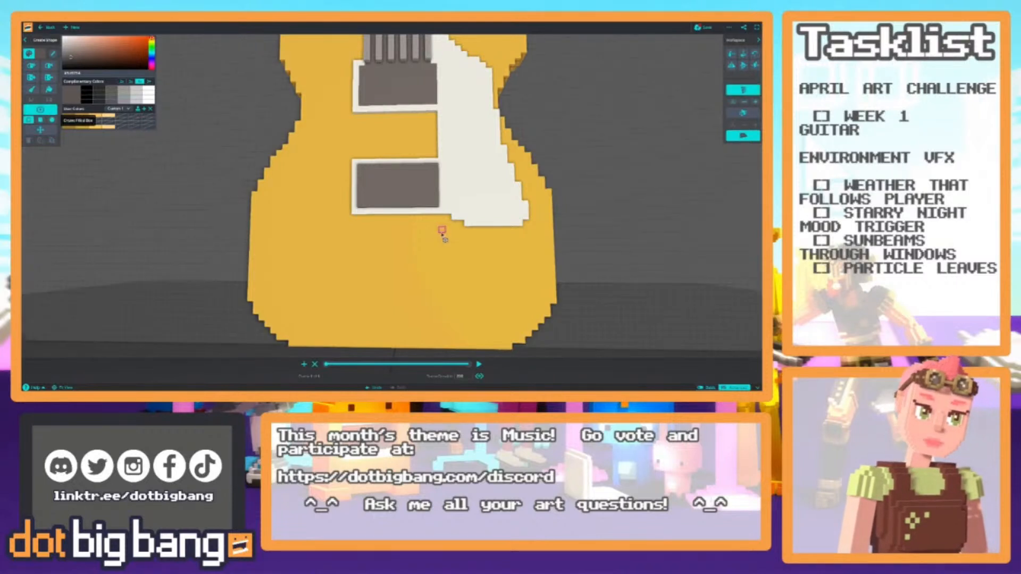
pyautogui.moveTo(442, 232); pyautogui.dragTo(356, 240)
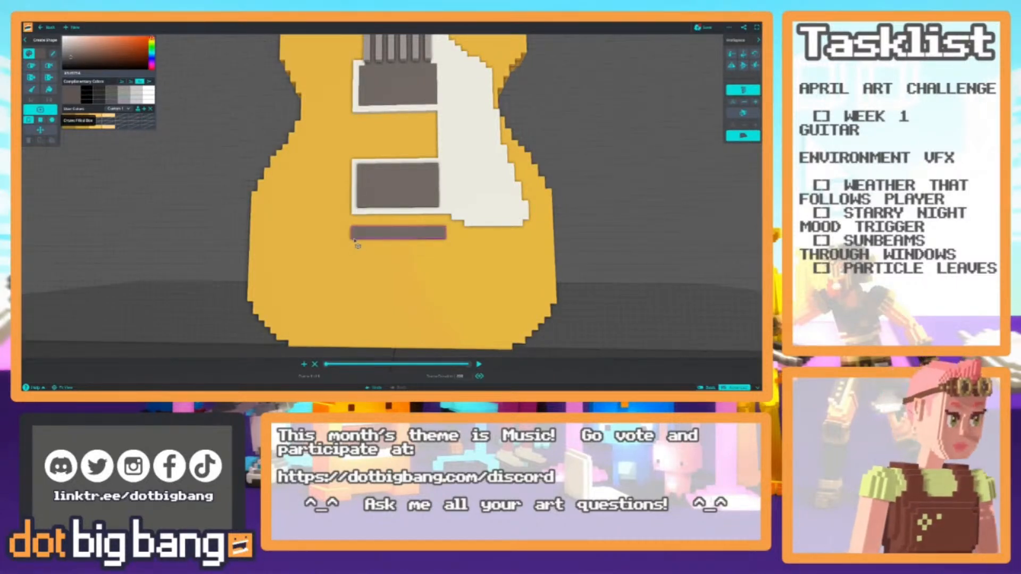
pyautogui.moveTo(355, 242); pyautogui.dragTo(355, 244)
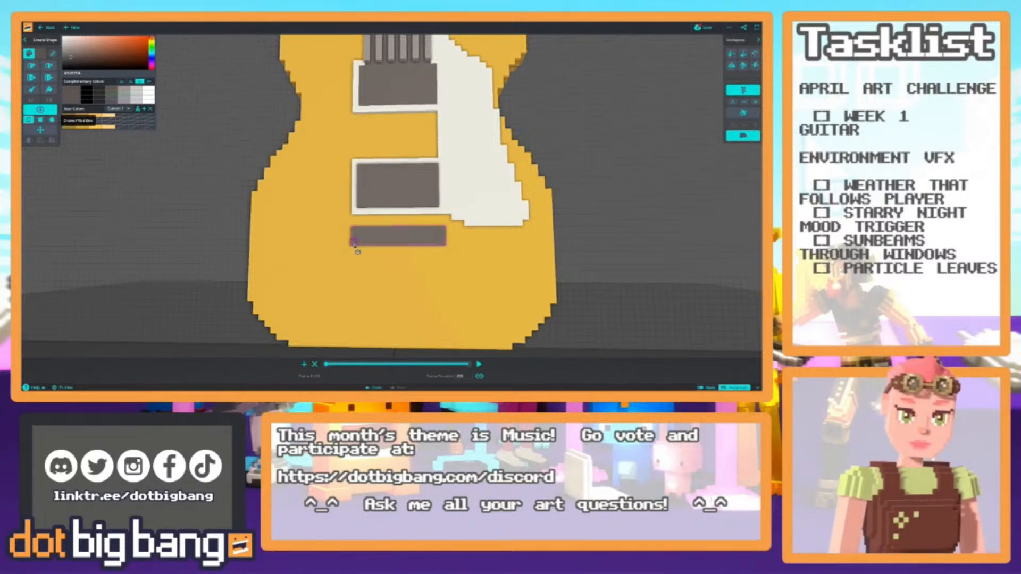
# Draw a second, slightly wider brown horizontal bar on the body below the first bar.
pyautogui.moveTo(359, 279); pyautogui.dragTo(357, 260, button='middle')
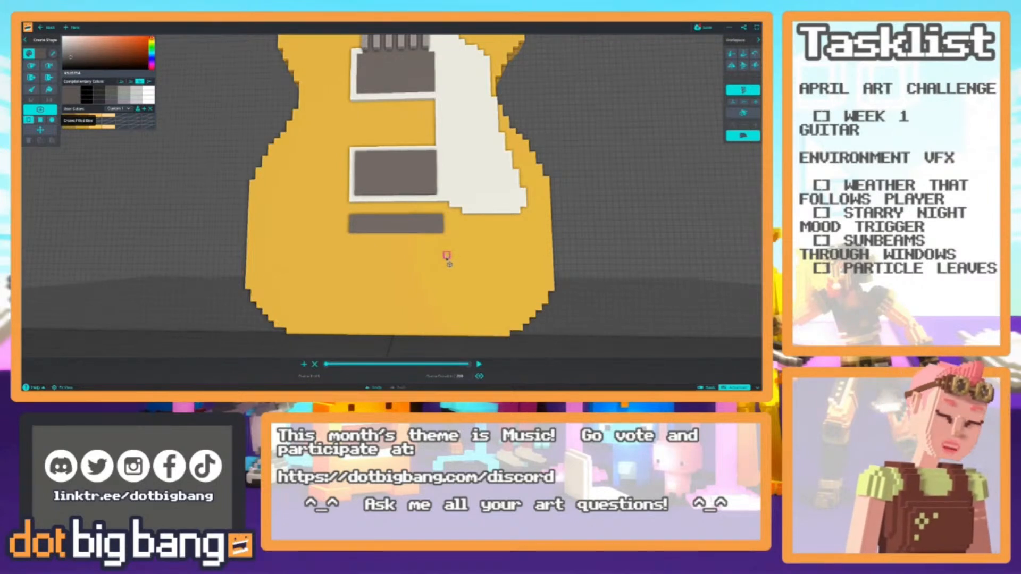
pyautogui.moveTo(447, 261); pyautogui.dragTo(346, 270)
pyautogui.moveTo(349, 270)
pyautogui.mouseDown(button='middle')
pyautogui.moveTo(349, 166)
pyautogui.moveTo(349, 339)
pyautogui.moveTo(346, 127)
pyautogui.moveTo(331, 298)
pyautogui.moveTo(335, 284)
pyautogui.mouseUp(button='middle')
# Refine the brown bridge bars by pushing faces out and removing surplus voxels.
pyautogui.press('e')
pyautogui.click(344, 168)
pyautogui.scroll(-6, 344, 170)
pyautogui.scroll(6, 356, 213)
pyautogui.click(326, 153)
pyautogui.press('r')
pyautogui.click(350, 342)
pyautogui.press('e')
pyautogui.click(346, 125)
pyautogui.scroll(-8, 340, 240)
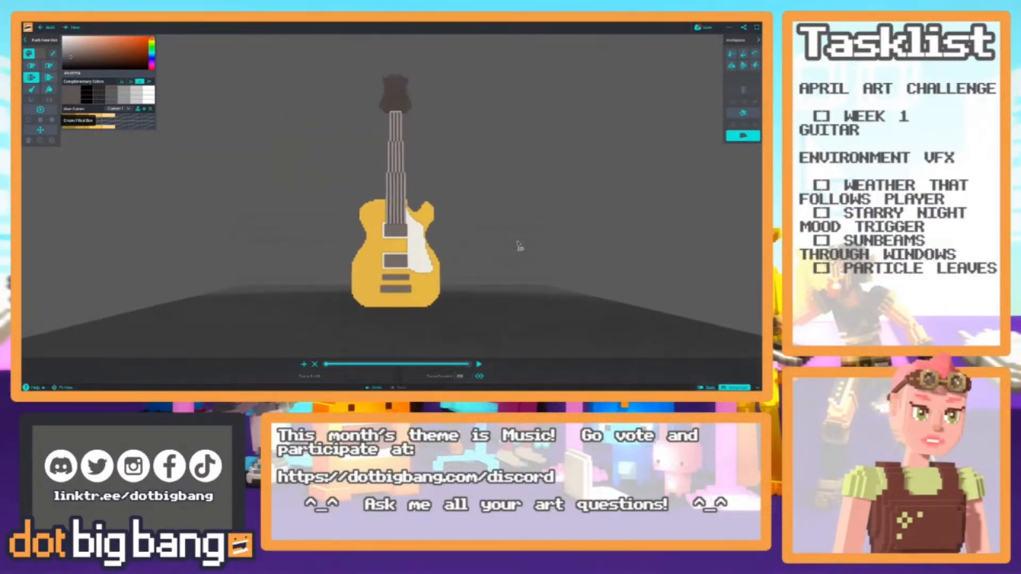
# Save the guitar model.
pyautogui.click(716, 29)
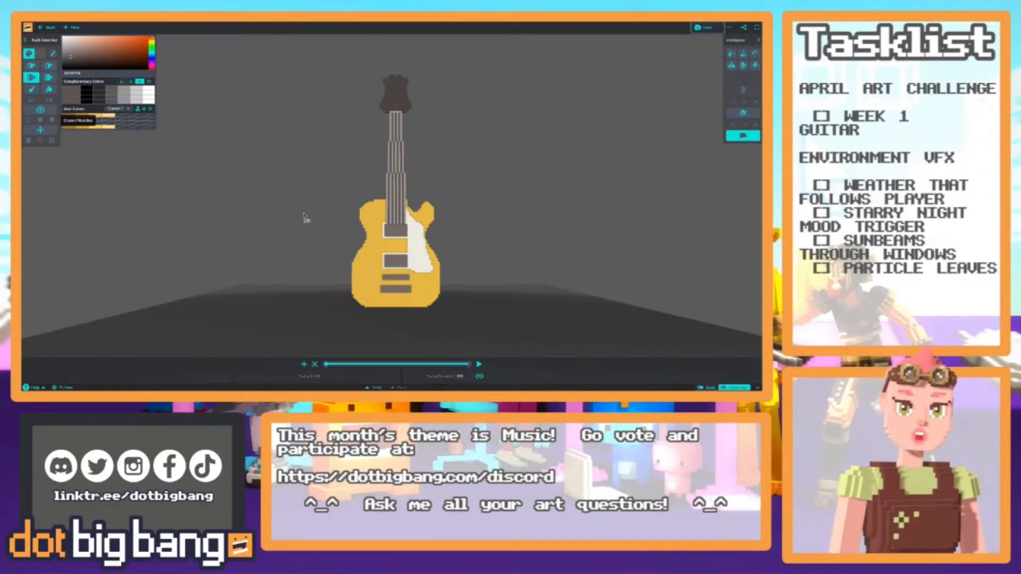
pyautogui.moveTo(306, 218); pyautogui.dragTo(306, 233, button='right')
pyautogui.moveTo(296, 269)
pyautogui.mouseDown(button='right')
pyautogui.moveTo(269, 261)
pyautogui.moveTo(273, 247)
pyautogui.moveTo(307, 257)
pyautogui.mouseUp(button='right')
pyautogui.scroll(6, 311, 245)
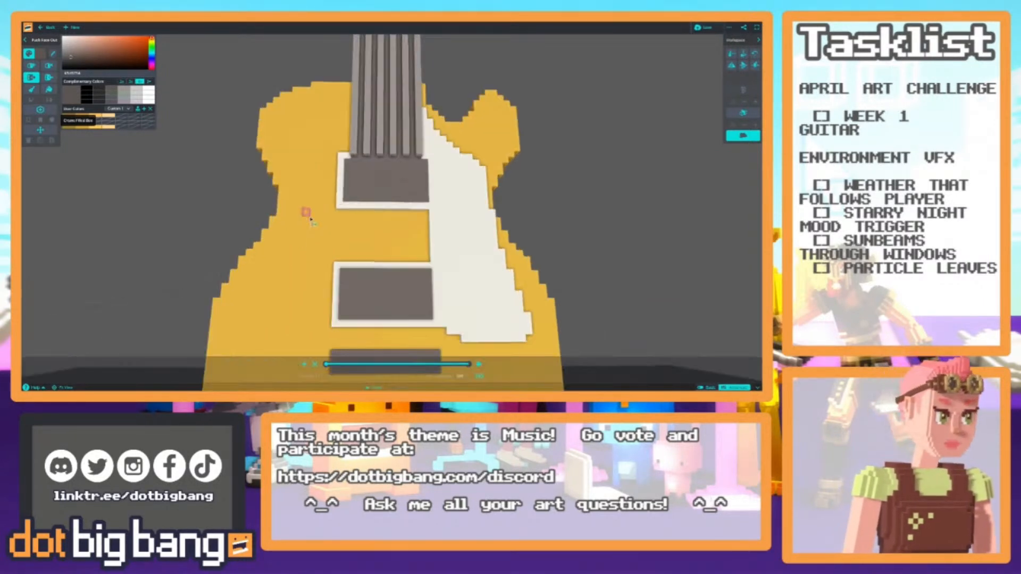
# Examine the guitar's neck and strings from the front and the side.
pyautogui.scroll(1, 346, 202)
pyautogui.moveTo(356, 178); pyautogui.dragTo(468, 210, button='right')
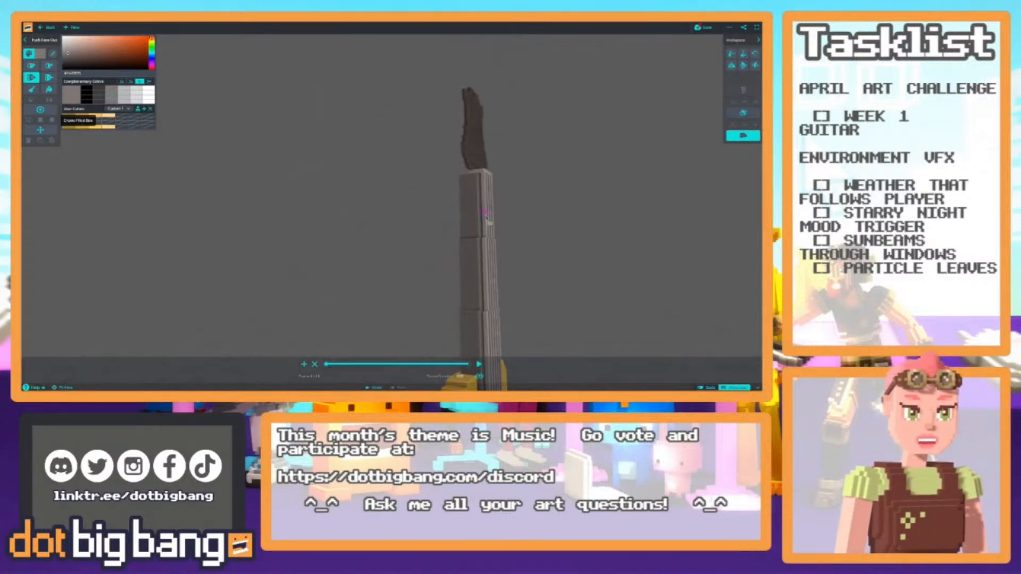
pyautogui.scroll(3, 471, 278)
pyautogui.scroll(-3, 470, 278)
pyautogui.scroll(-3, 447, 272)
pyautogui.moveTo(447, 272); pyautogui.dragTo(361, 216, button='right')
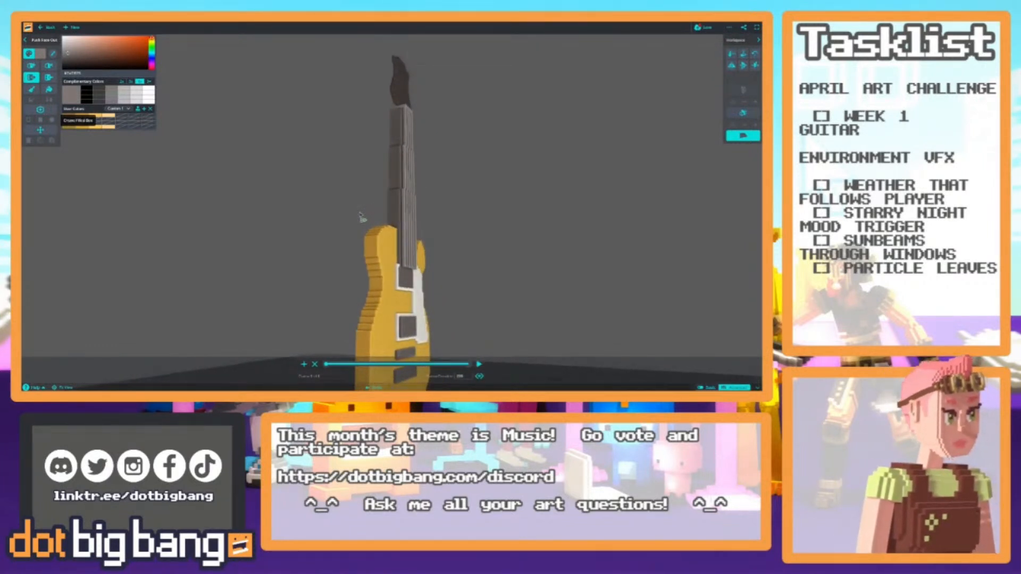
pyautogui.moveTo(345, 224); pyautogui.dragTo(325, 223, button='right')
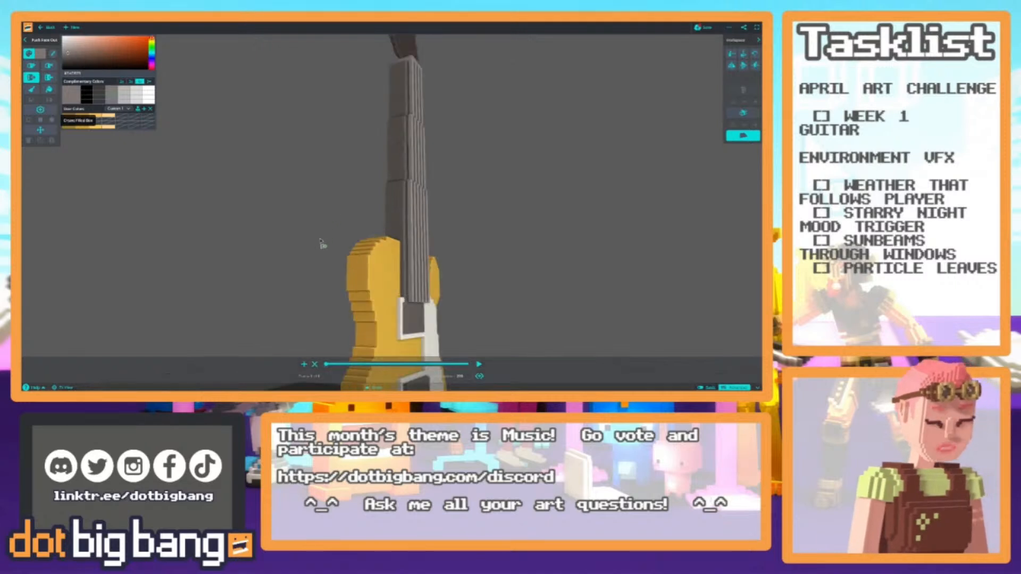
pyautogui.scroll(3, 401, 285)
pyautogui.moveTo(415, 328); pyautogui.dragTo(401, 266, button='middle')
# Switch to the Color Brush at the base of the neck and turn on the mirror plane.
pyautogui.press('v')
pyautogui.press('b')
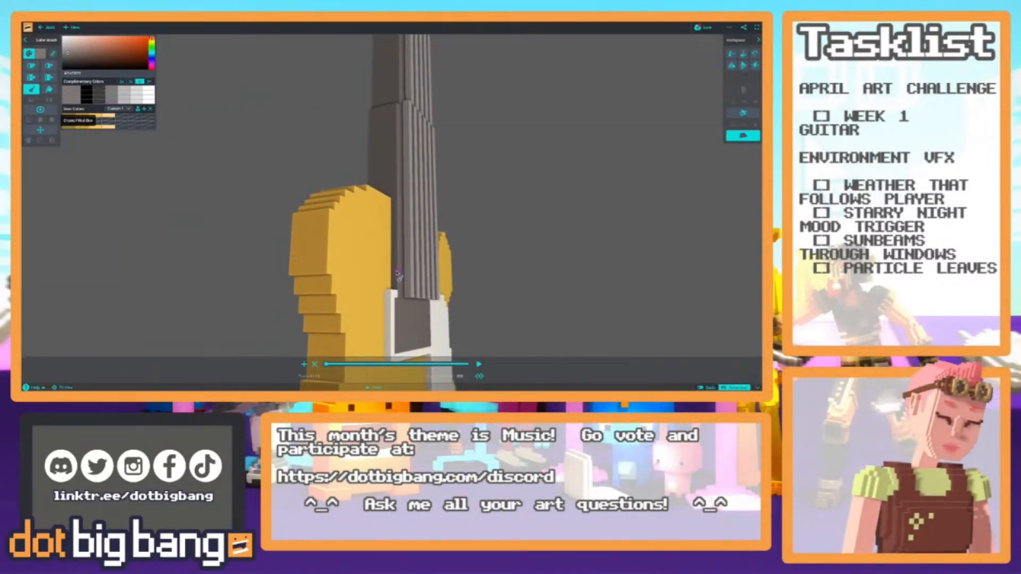
pyautogui.moveTo(398, 275)
pyautogui.mouseDown(button='right')
pyautogui.moveTo(327, 227)
pyautogui.moveTo(339, 248)
pyautogui.moveTo(403, 276)
pyautogui.mouseUp(button='right')
pyautogui.scroll(3, 435, 296)
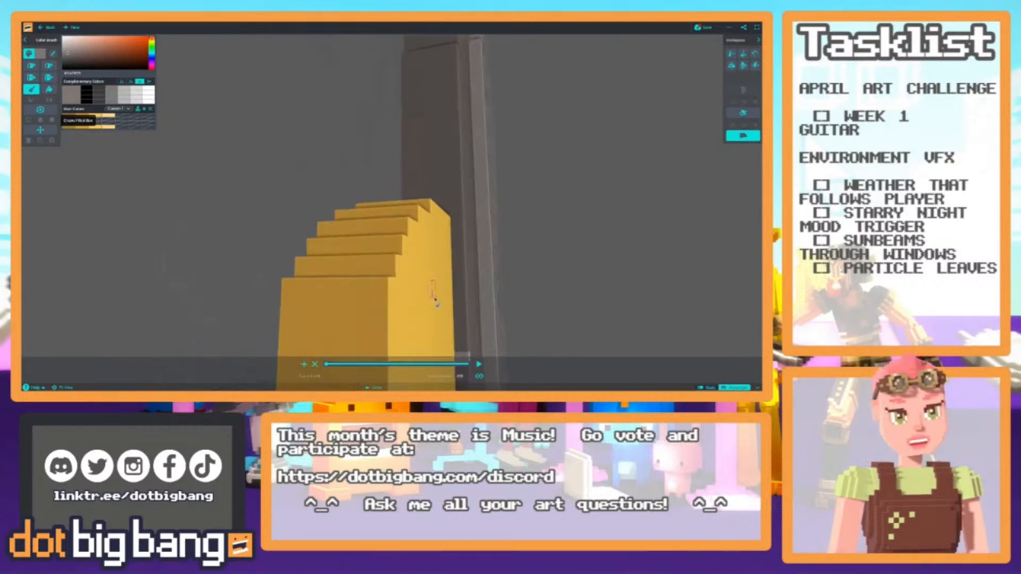
pyautogui.moveTo(434, 296); pyautogui.dragTo(407, 210, button='middle')
pyautogui.moveTo(407, 209); pyautogui.dragTo(419, 214, button='right')
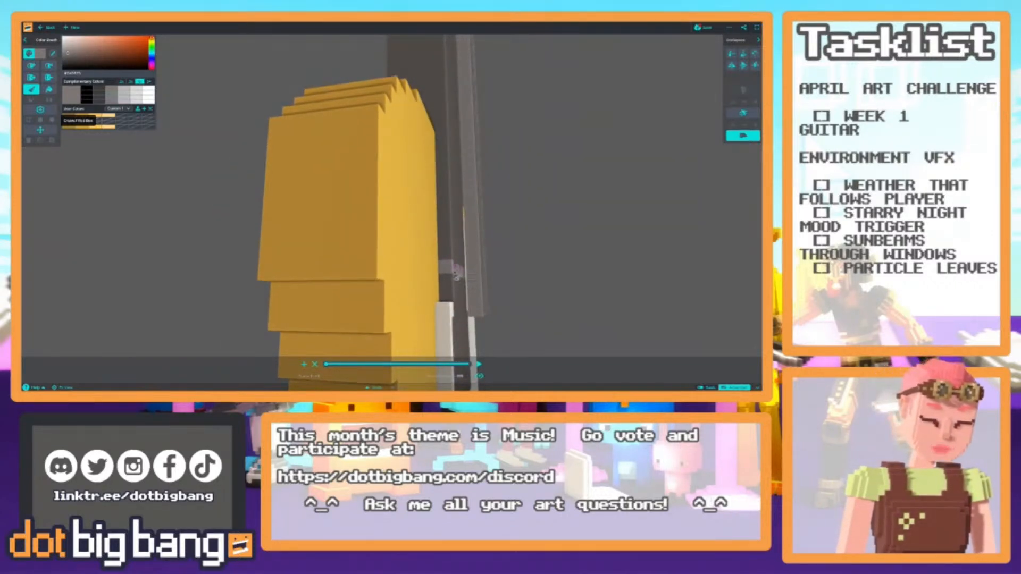
pyautogui.moveTo(430, 251); pyautogui.dragTo(297, 246, button='right')
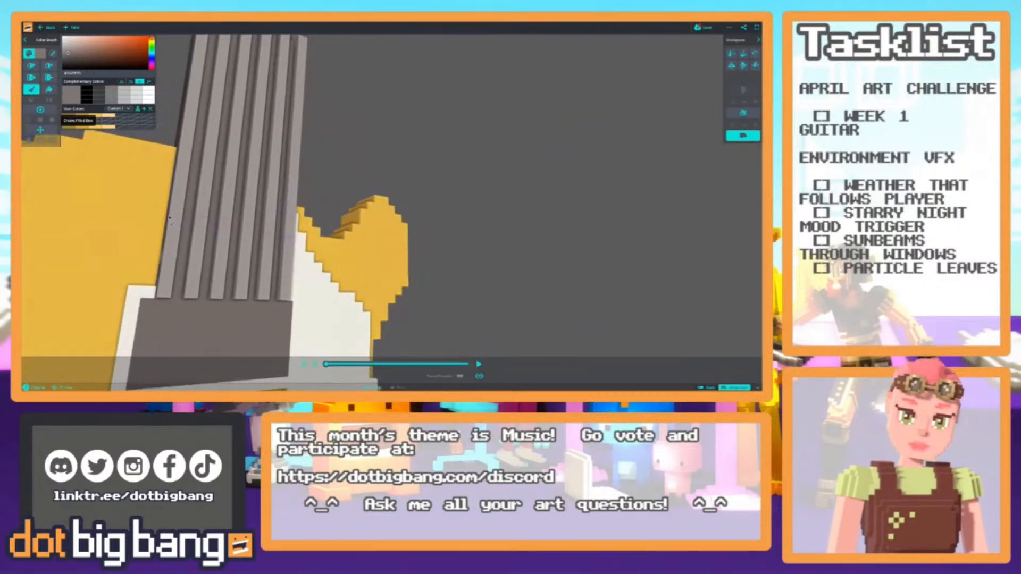
pyautogui.click(743, 112)
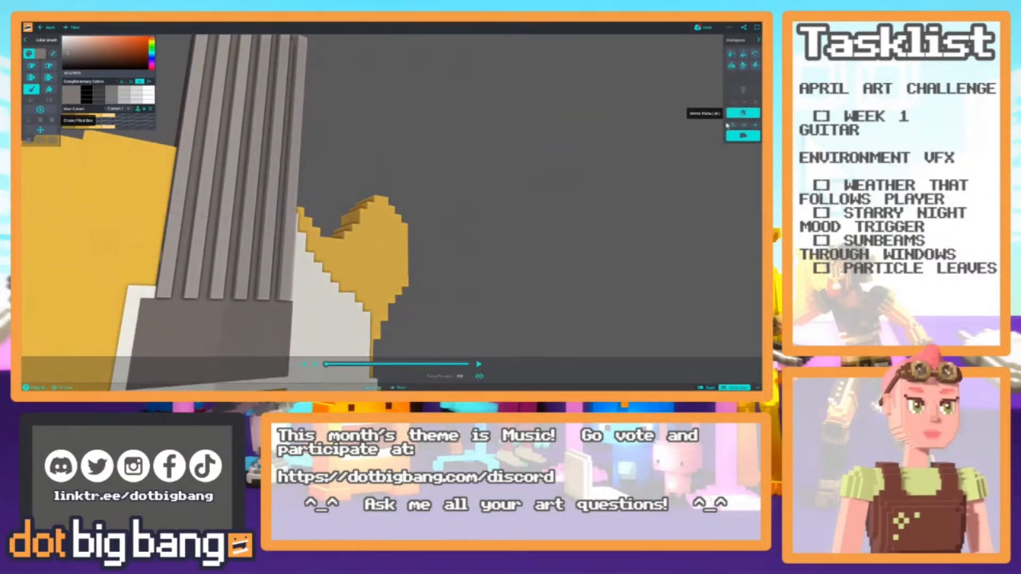
# Paint the first fret mark in the strings' light brown on the neck's side, just above the upper pickup, mirrored on the other side.
pyautogui.scroll(-5, 173, 219)
pyautogui.moveTo(238, 199); pyautogui.dragTo(215, 212, button='right')
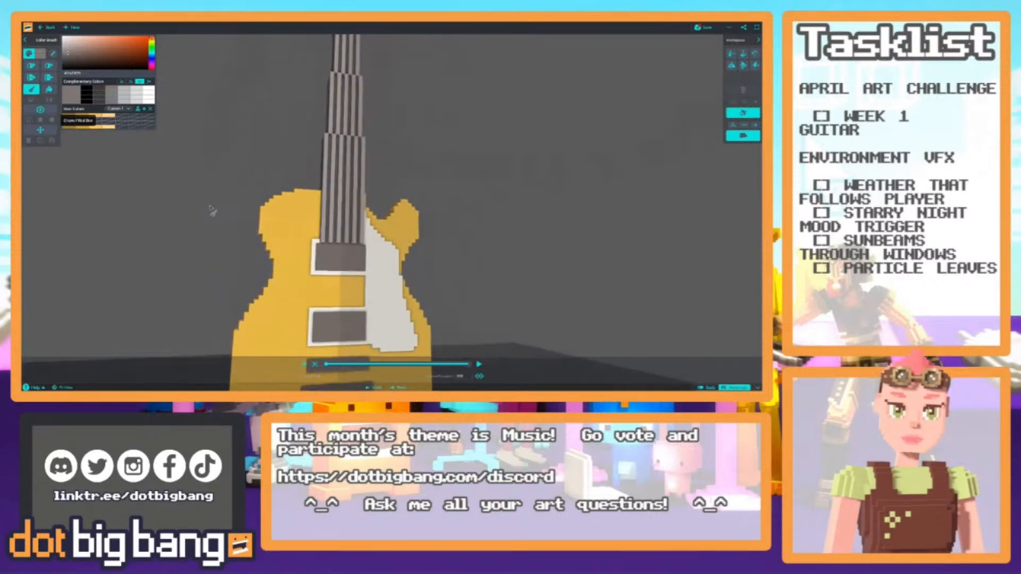
pyautogui.scroll(5, 235, 236)
pyautogui.press('2')
pyautogui.moveTo(190, 301); pyautogui.dragTo(345, 291, button='right')
pyautogui.press('5')
pyautogui.moveTo(364, 243)
pyautogui.mouseDown(button='right')
pyautogui.moveTo(417, 248)
pyautogui.moveTo(406, 228)
pyautogui.moveTo(381, 225)
pyautogui.moveTo(389, 228)
pyautogui.mouseUp(button='right')
pyautogui.scroll(5, 418, 249)
pyautogui.moveTo(464, 287); pyautogui.dragTo(481, 287)
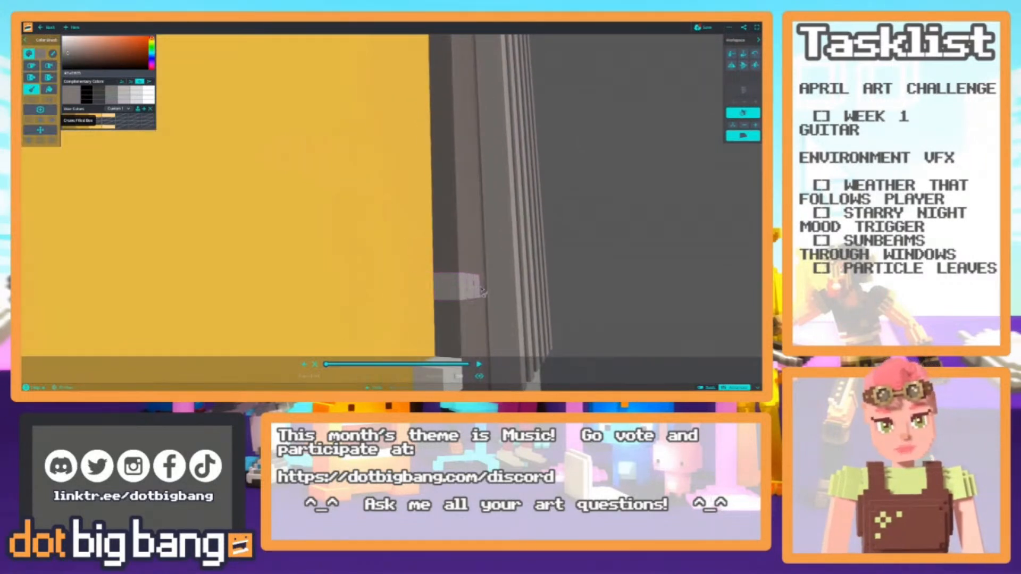
pyautogui.moveTo(454, 272)
pyautogui.mouseDown(button='right')
pyautogui.moveTo(463, 279)
pyautogui.moveTo(451, 279)
pyautogui.mouseUp(button='right')
pyautogui.scroll(-5, 451, 279)
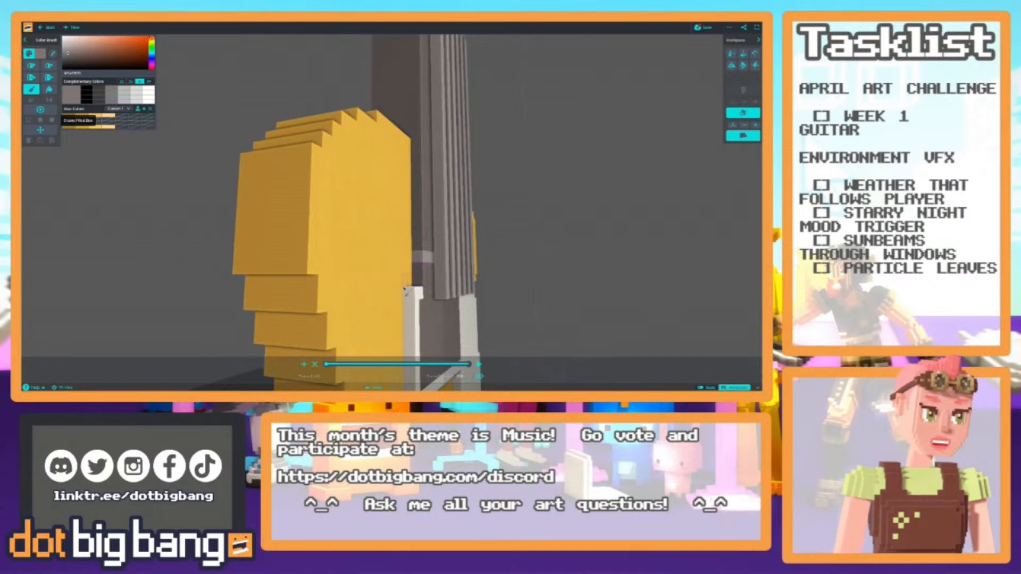
# Paint evenly spaced light fret marks up the side of the neck's lowest section.
pyautogui.moveTo(408, 288); pyautogui.dragTo(397, 315, button='middle')
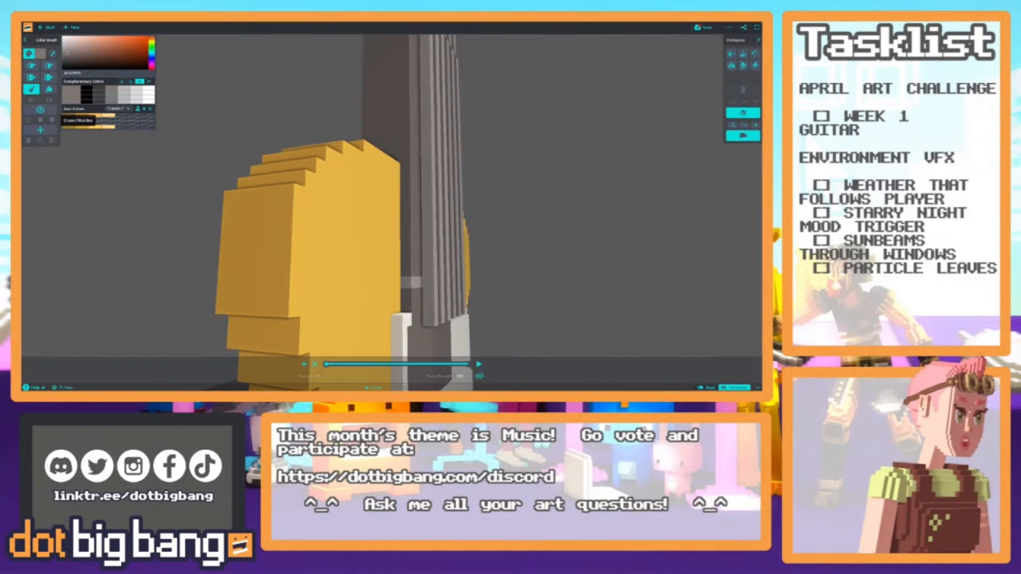
pyautogui.moveTo(351, 272); pyautogui.dragTo(395, 322, button='middle')
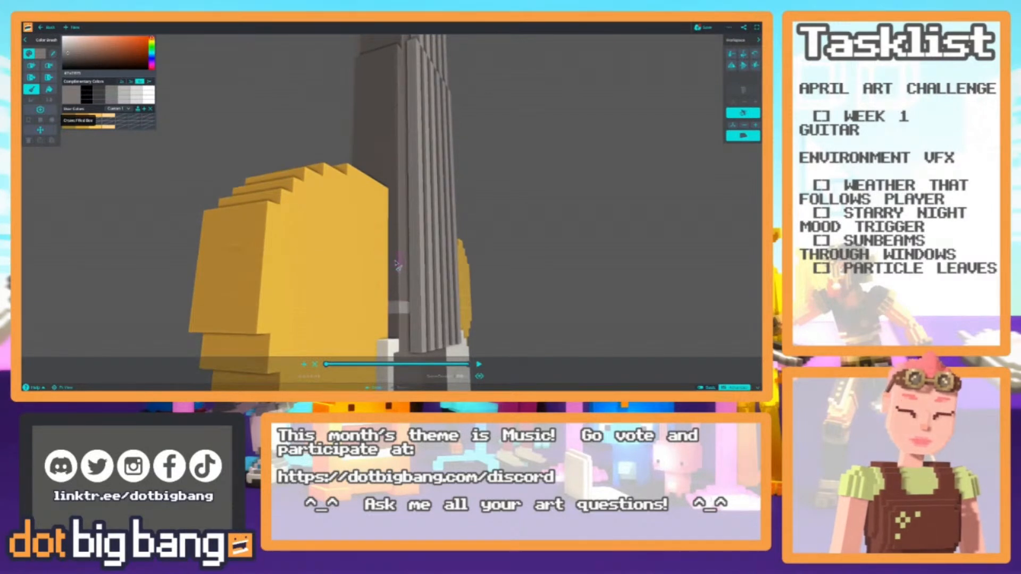
pyautogui.moveTo(395, 251); pyautogui.dragTo(392, 298, button='middle')
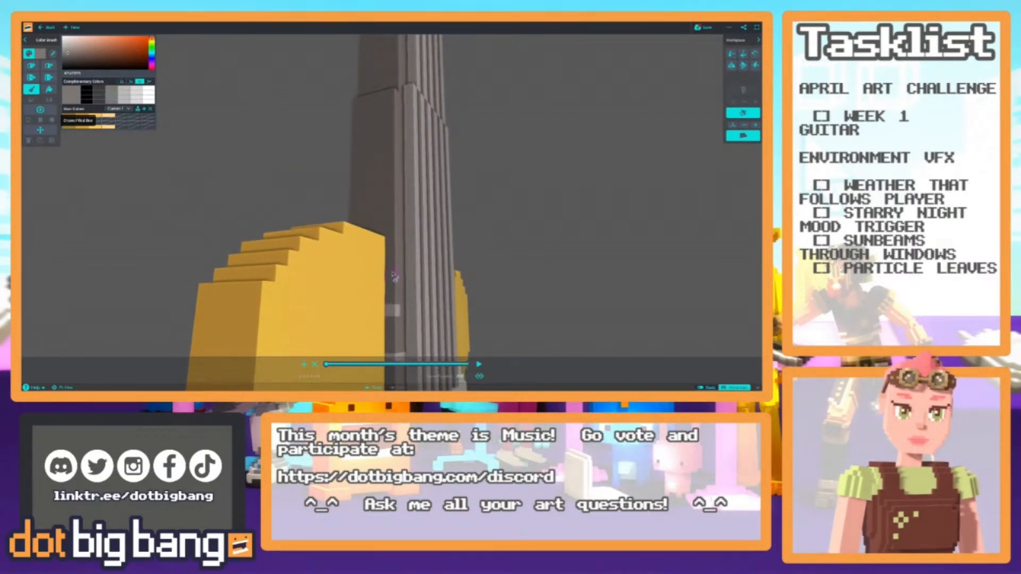
pyautogui.moveTo(393, 258); pyautogui.dragTo(392, 303, button='middle')
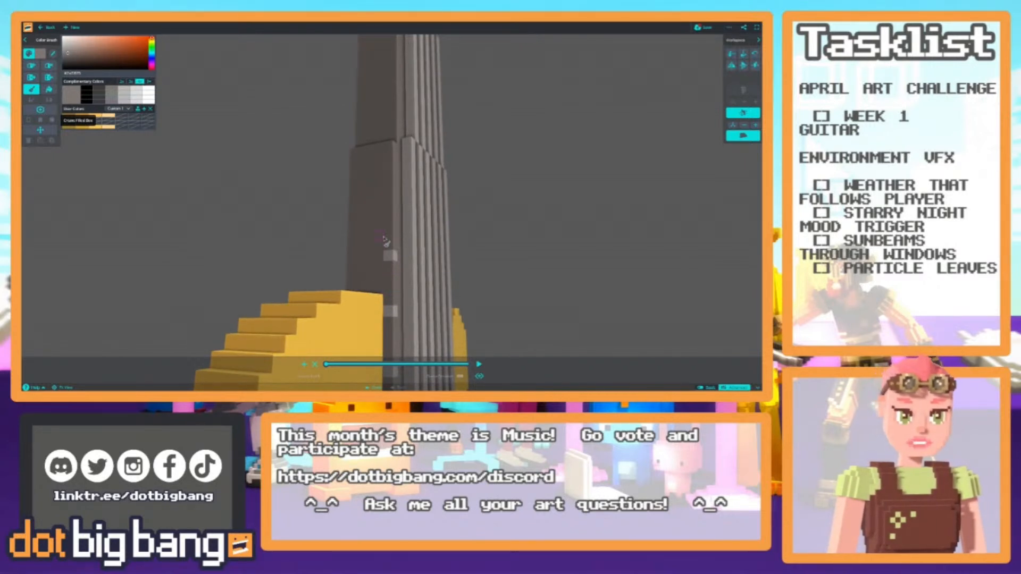
pyautogui.moveTo(385, 236); pyautogui.dragTo(394, 293, button='middle')
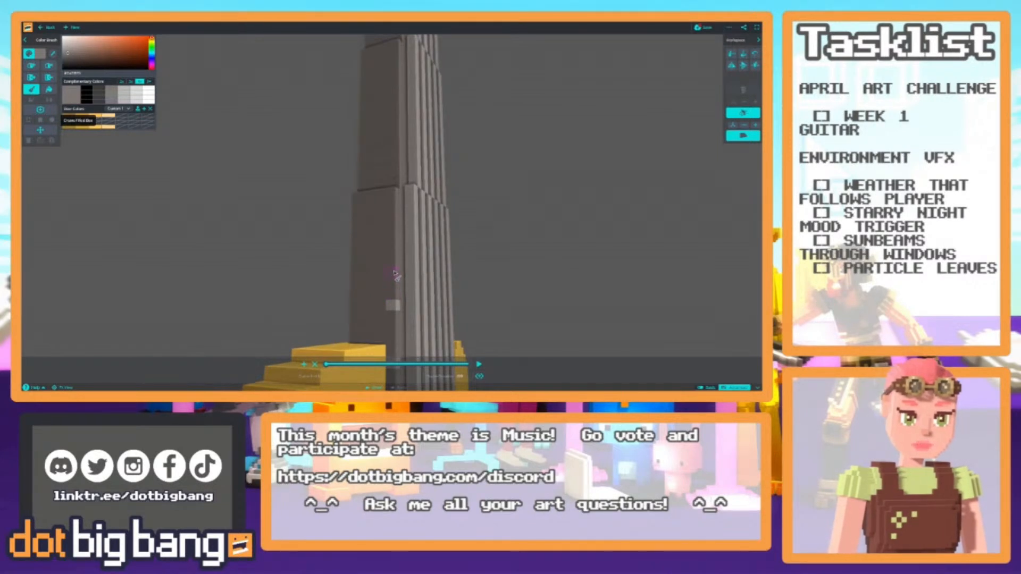
# Continue the evenly spaced fret marks up the side of the neck's middle and upper sections as far as the headstock.
pyautogui.scroll(-6, 394, 264)
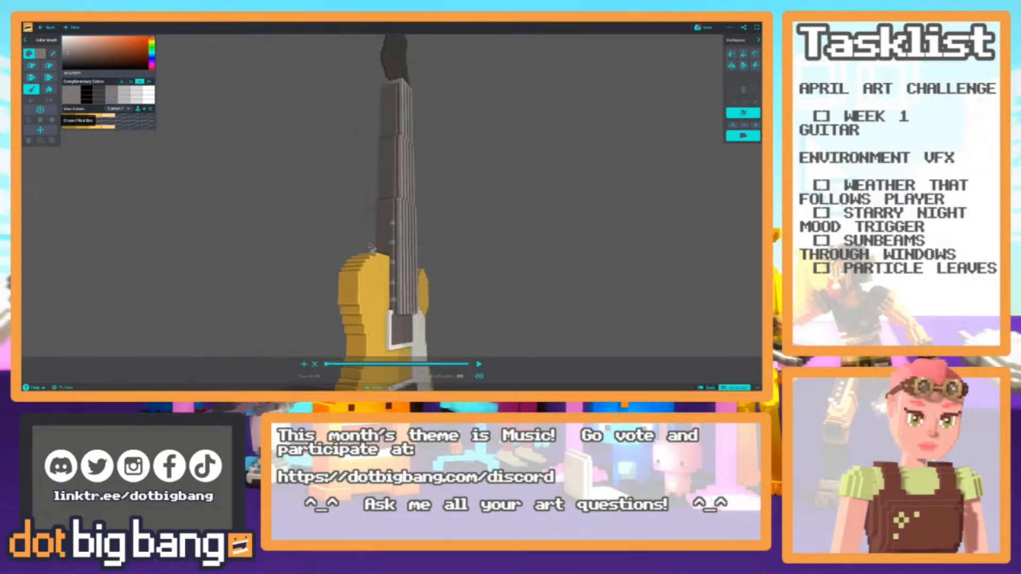
pyautogui.scroll(8, 334, 259)
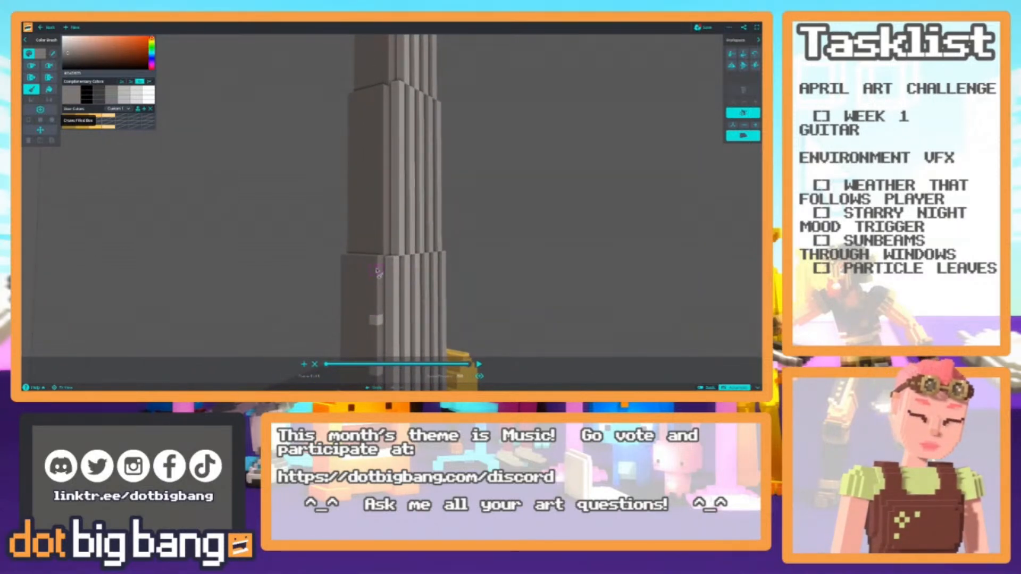
pyautogui.click(377, 265)
pyautogui.moveTo(345, 224); pyautogui.dragTo(350, 265, button='middle')
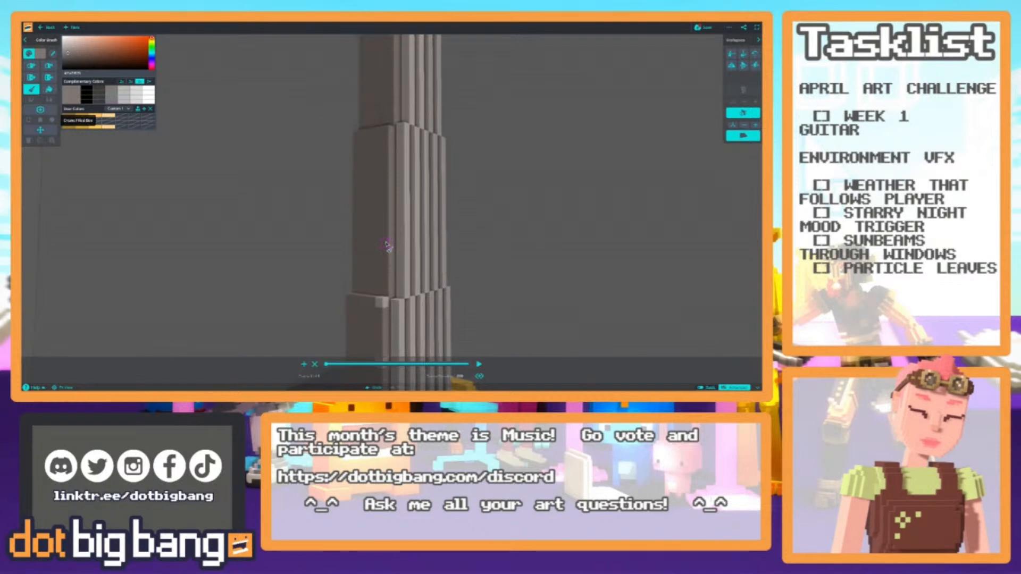
pyautogui.moveTo(386, 230); pyautogui.dragTo(383, 288, button='middle')
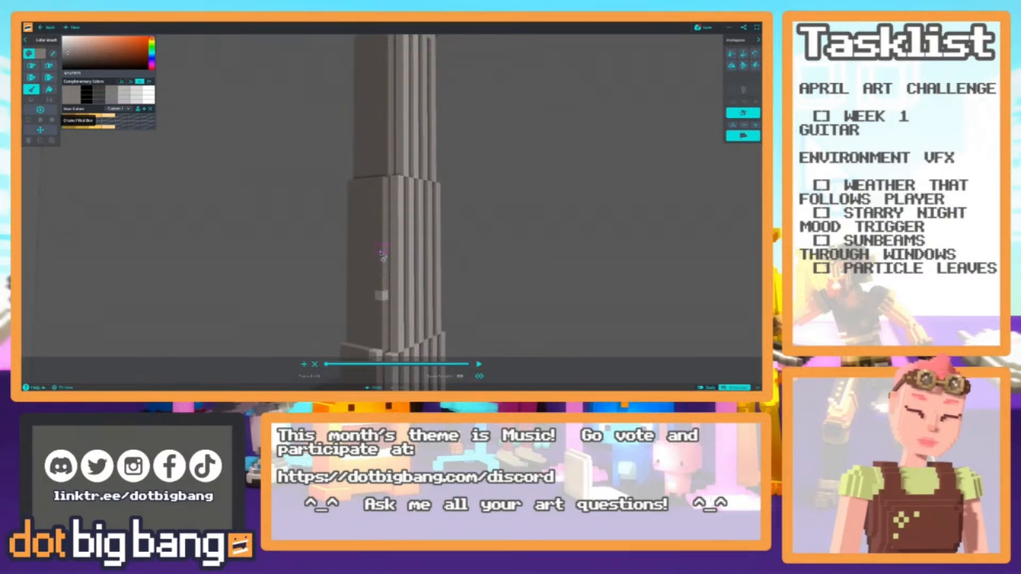
pyautogui.moveTo(382, 231); pyautogui.dragTo(374, 278, button='middle')
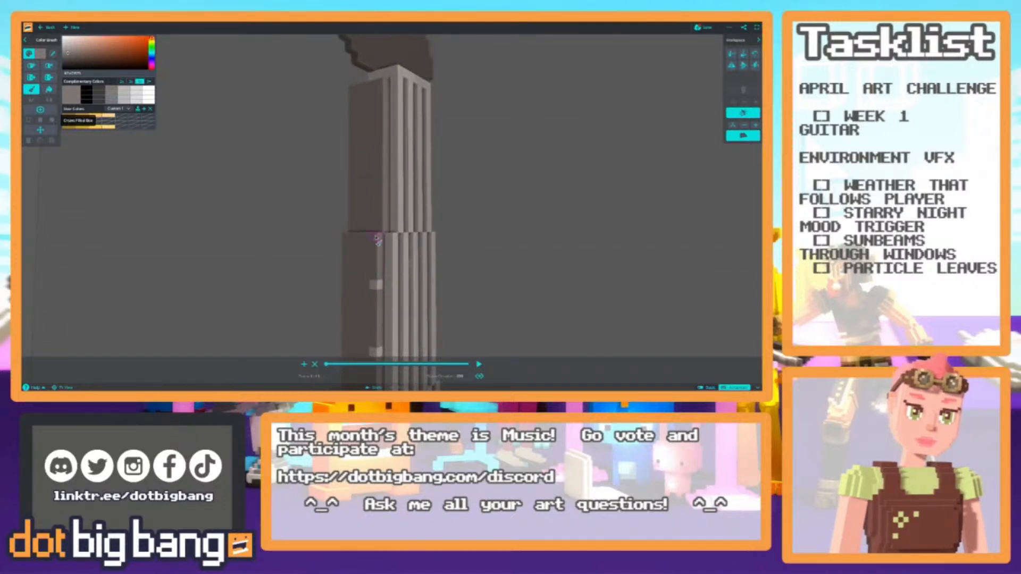
pyautogui.moveTo(380, 221); pyautogui.dragTo(381, 268, button='middle')
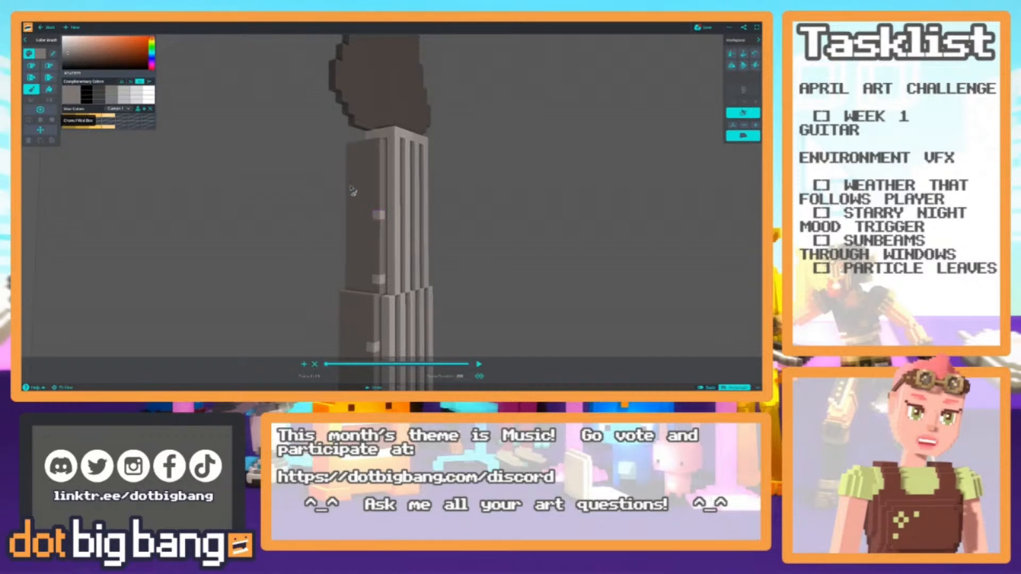
pyautogui.moveTo(378, 219); pyautogui.dragTo(374, 244, button='middle')
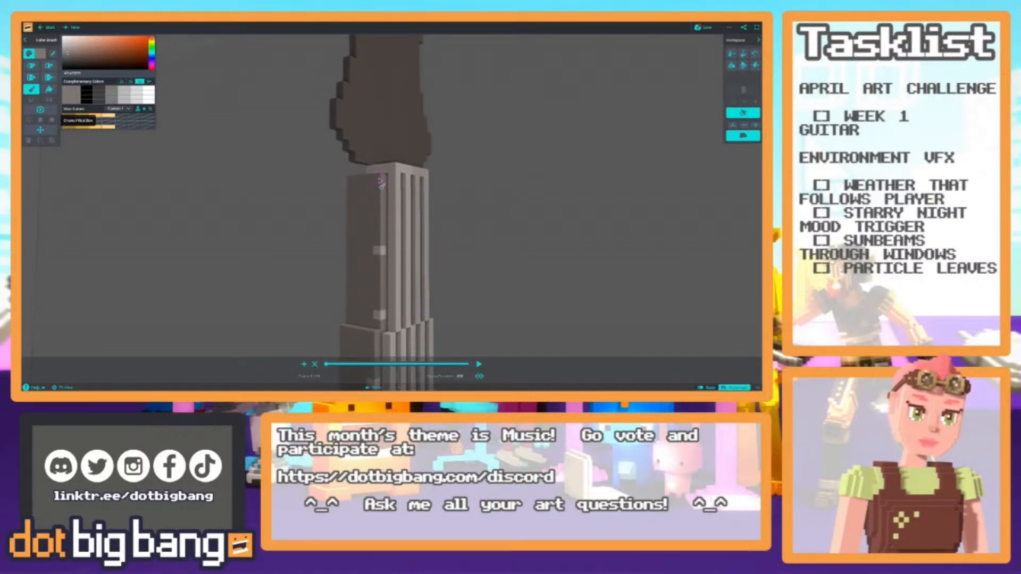
pyautogui.scroll(-5, 374, 197)
pyautogui.moveTo(354, 262); pyautogui.dragTo(371, 237, button='middle')
pyautogui.scroll(2, 398, 224)
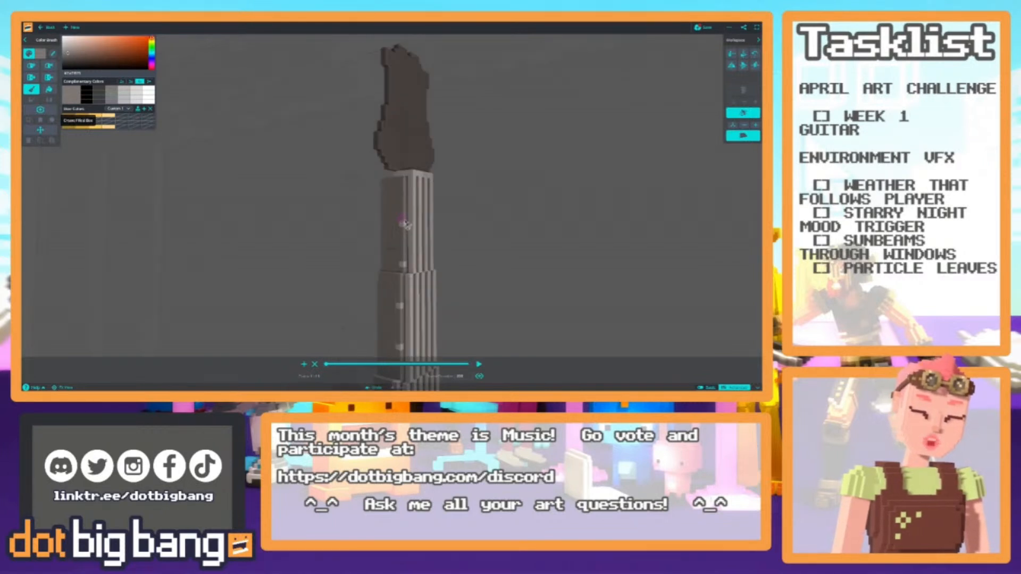
# Sample the fret color and extend the lowest fret marks onto the fretboard beneath the strings.
pyautogui.scroll(-3, 366, 257)
pyautogui.moveTo(335, 242); pyautogui.dragTo(365, 212, button='right')
pyautogui.scroll(3, 291, 233)
pyautogui.moveTo(291, 233); pyautogui.dragTo(338, 170, button='middle')
pyautogui.moveTo(338, 171); pyautogui.dragTo(274, 274, button='right')
pyautogui.moveTo(273, 273); pyautogui.dragTo(350, 208, button='middle')
pyautogui.moveTo(350, 208); pyautogui.dragTo(327, 214, button='right')
pyautogui.scroll(3, 326, 213)
pyautogui.moveTo(326, 213); pyautogui.dragTo(343, 120, button='middle')
pyautogui.keyDown('alt'); pyautogui.click(391, 291); pyautogui.keyUp('alt')
pyautogui.moveTo(376, 288); pyautogui.dragTo(429, 220, button='middle')
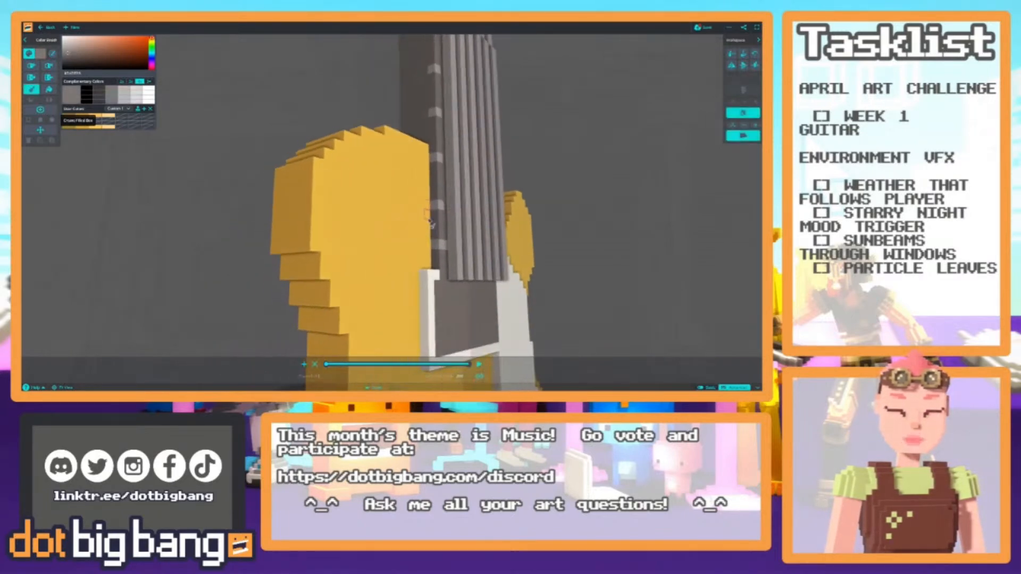
pyautogui.scroll(3, 430, 222)
pyautogui.moveTo(445, 237)
pyautogui.mouseDown(button='right')
pyautogui.moveTo(389, 266)
pyautogui.moveTo(426, 289)
pyautogui.moveTo(467, 284)
pyautogui.moveTo(419, 202)
pyautogui.moveTo(388, 196)
pyautogui.moveTo(390, 271)
pyautogui.moveTo(390, 238)
pyautogui.moveTo(342, 237)
pyautogui.moveTo(362, 260)
pyautogui.moveTo(394, 262)
pyautogui.moveTo(389, 243)
pyautogui.moveTo(391, 264)
pyautogui.moveTo(389, 253)
pyautogui.moveTo(353, 240)
pyautogui.moveTo(418, 259)
pyautogui.moveTo(387, 292)
pyautogui.moveTo(381, 279)
pyautogui.moveTo(443, 281)
pyautogui.mouseUp(button='right')
pyautogui.moveTo(484, 281); pyautogui.dragTo(497, 269)
pyautogui.moveTo(495, 270); pyautogui.dragTo(440, 283, button='right')
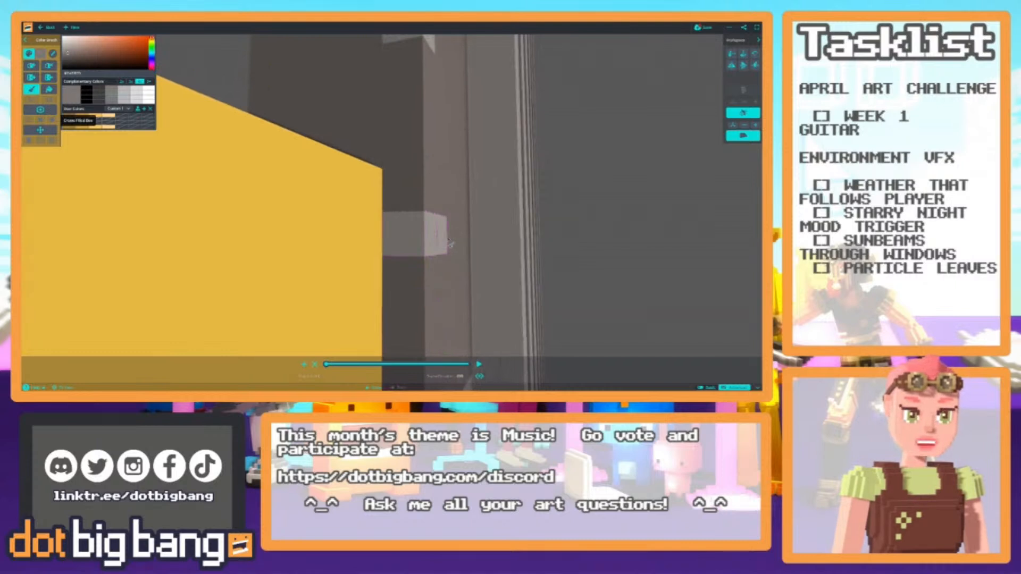
# Paint the next fret marks above the body across the fretboard beneath the strings.
pyautogui.moveTo(421, 213); pyautogui.dragTo(435, 271, button='right')
pyautogui.moveTo(439, 234); pyautogui.dragTo(457, 235, button='right')
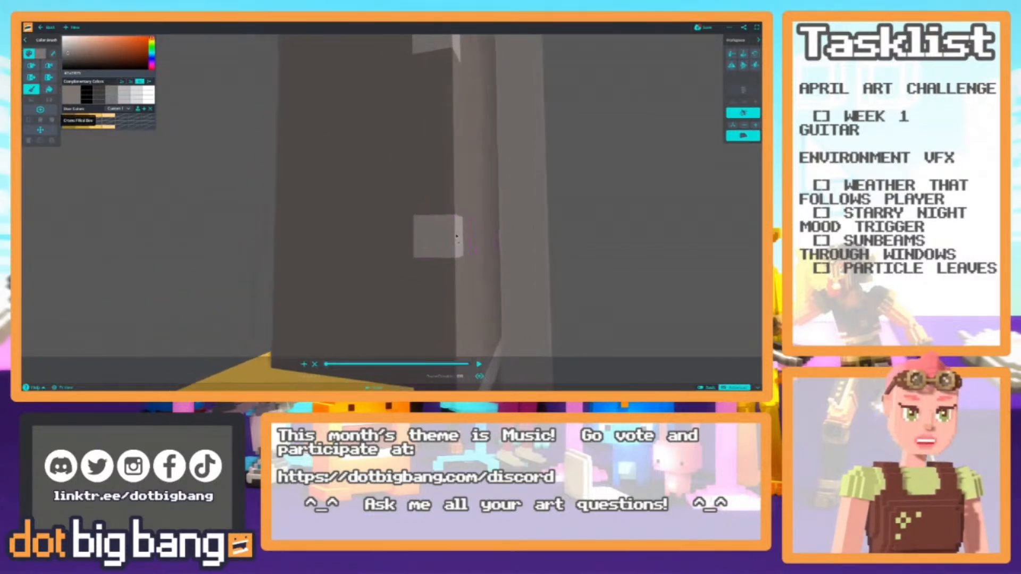
pyautogui.moveTo(463, 237)
pyautogui.mouseDown()
pyautogui.moveTo(494, 240)
pyautogui.moveTo(483, 237)
pyautogui.mouseUp()
pyautogui.moveTo(458, 222); pyautogui.dragTo(413, 298, button='right')
pyautogui.moveTo(414, 237); pyautogui.dragTo(427, 242)
pyautogui.moveTo(404, 239)
pyautogui.mouseDown(button='right')
pyautogui.moveTo(465, 246)
pyautogui.moveTo(448, 252)
pyautogui.moveTo(447, 236)
pyautogui.mouseUp(button='right')
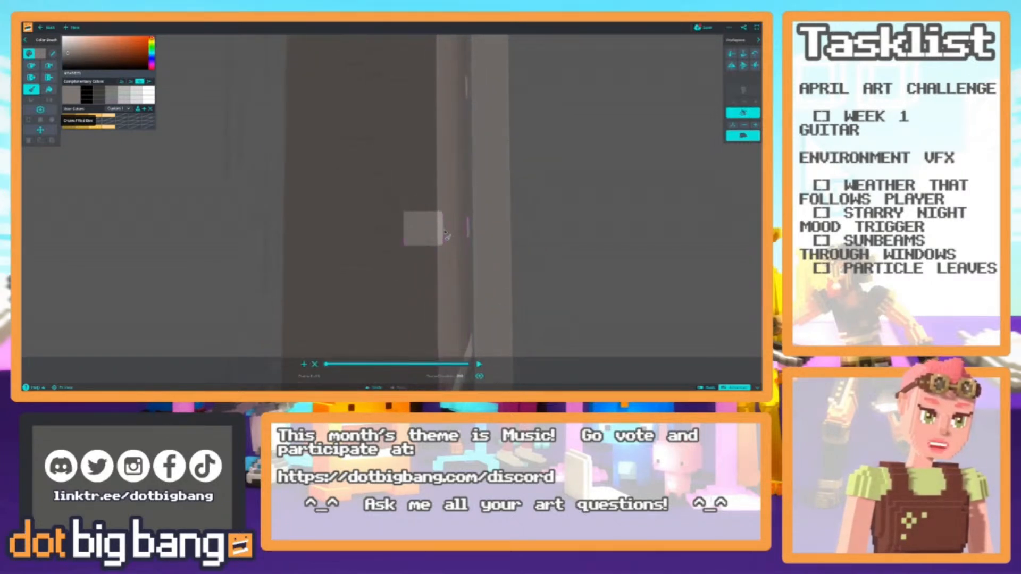
# Extend the remaining fret marks across the fretboard beneath the strings, working up the neck to the headstock.
pyautogui.moveTo(433, 192); pyautogui.dragTo(442, 281, button='middle')
pyautogui.moveTo(443, 146); pyautogui.dragTo(431, 254, button='middle')
pyautogui.moveTo(412, 168); pyautogui.dragTo(424, 282, button='middle')
pyautogui.moveTo(406, 143); pyautogui.dragTo(406, 253, button='middle')
pyautogui.scroll(-6, 409, 211)
pyautogui.moveTo(397, 245); pyautogui.dragTo(365, 203, button='right')
pyautogui.scroll(5, 312, 260)
pyautogui.scroll(-5, 313, 231)
pyautogui.moveTo(316, 266); pyautogui.dragTo(326, 265, button='right')
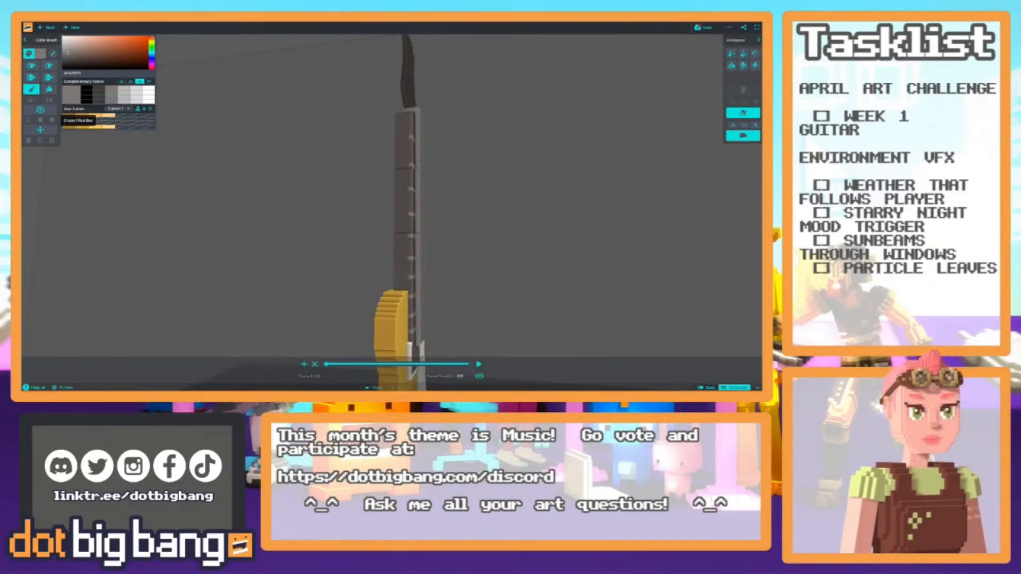
pyautogui.moveTo(335, 263); pyautogui.dragTo(301, 230, button='right')
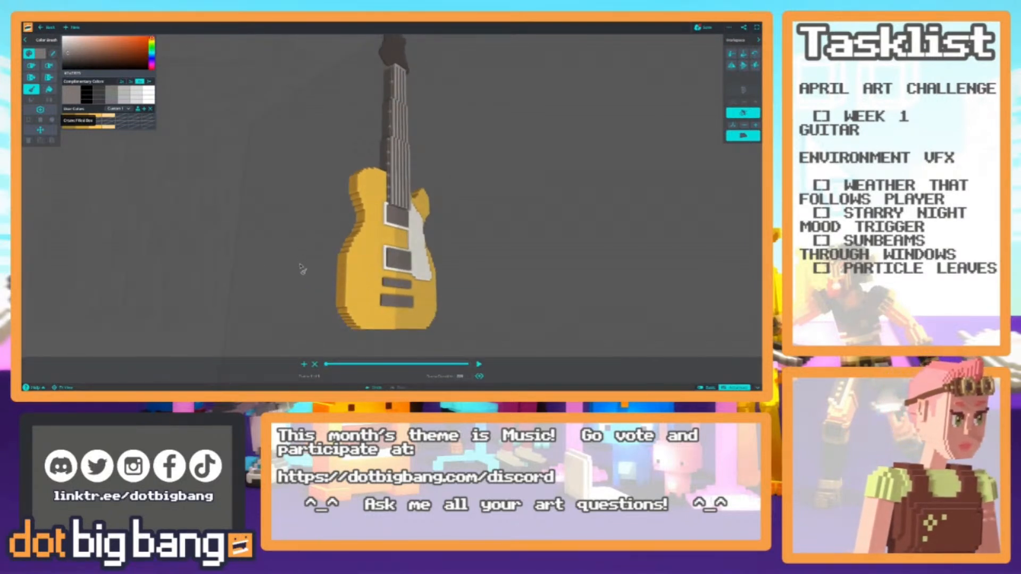
pyautogui.moveTo(301, 272)
pyautogui.mouseDown(button='right')
pyautogui.moveTo(315, 239)
pyautogui.moveTo(304, 278)
pyautogui.moveTo(229, 296)
pyautogui.moveTo(316, 252)
pyautogui.moveTo(292, 247)
pyautogui.moveTo(266, 279)
pyautogui.moveTo(318, 269)
pyautogui.mouseUp(button='right')
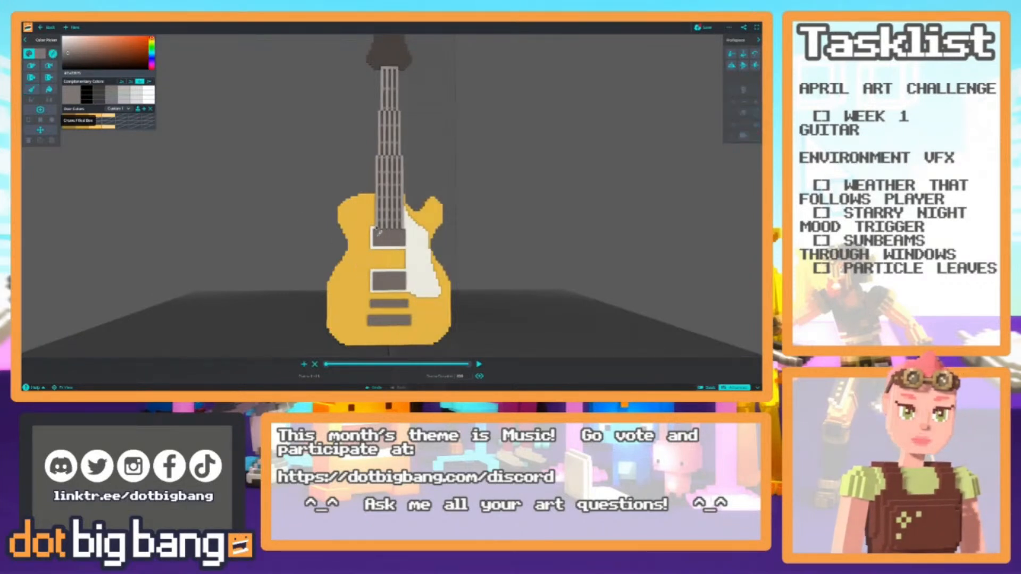
# Undo the last change at the headstock and add a mirrored pair of light brown tuning-peg voxels to its lower front.
pyautogui.scroll(2, 373, 191)
pyautogui.moveTo(374, 190); pyautogui.dragTo(369, 251, button='right')
pyautogui.scroll(3, 361, 250)
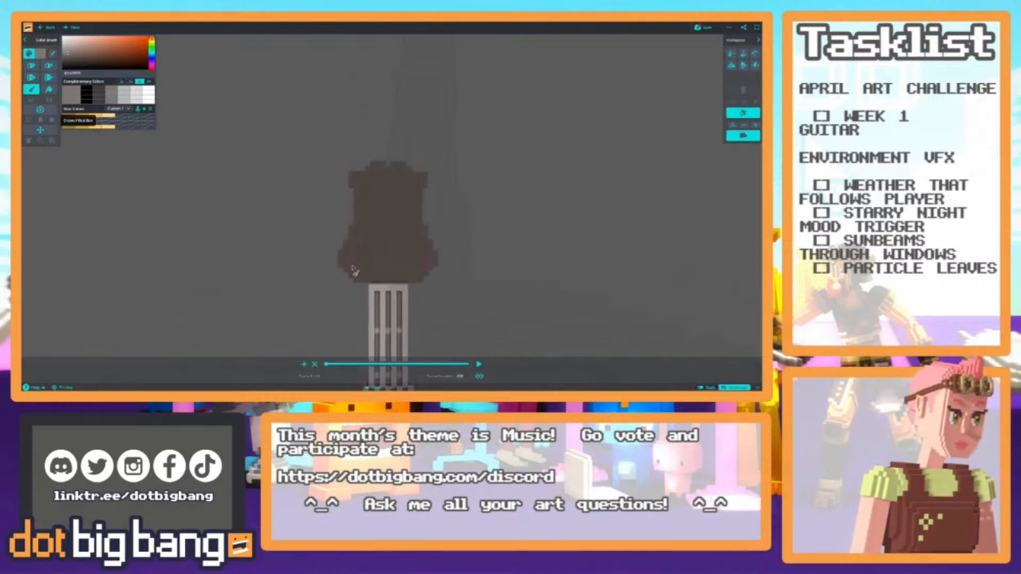
pyautogui.moveTo(428, 300); pyautogui.dragTo(420, 280, button='right')
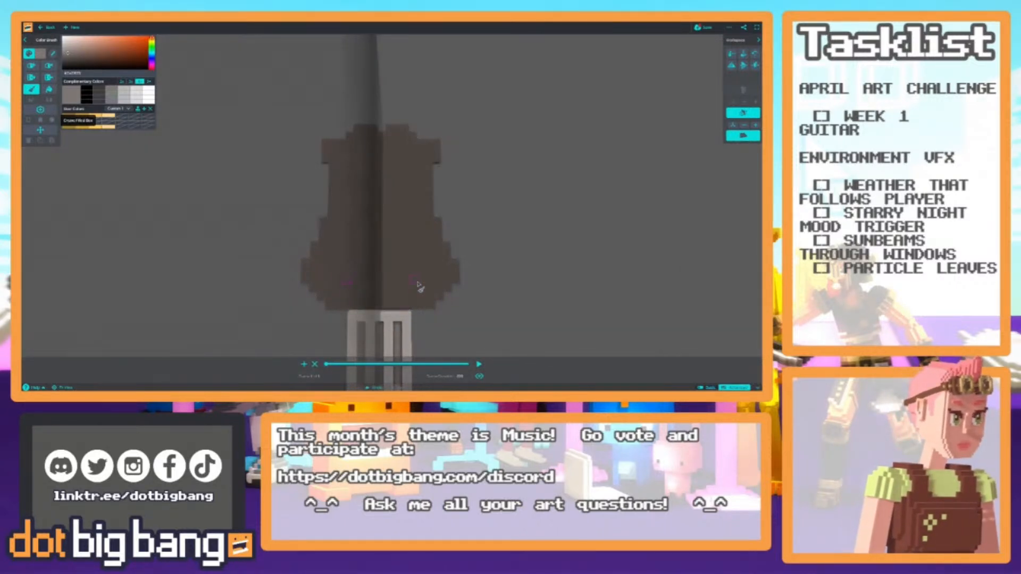
pyautogui.hotkey('ctrl', 'z')
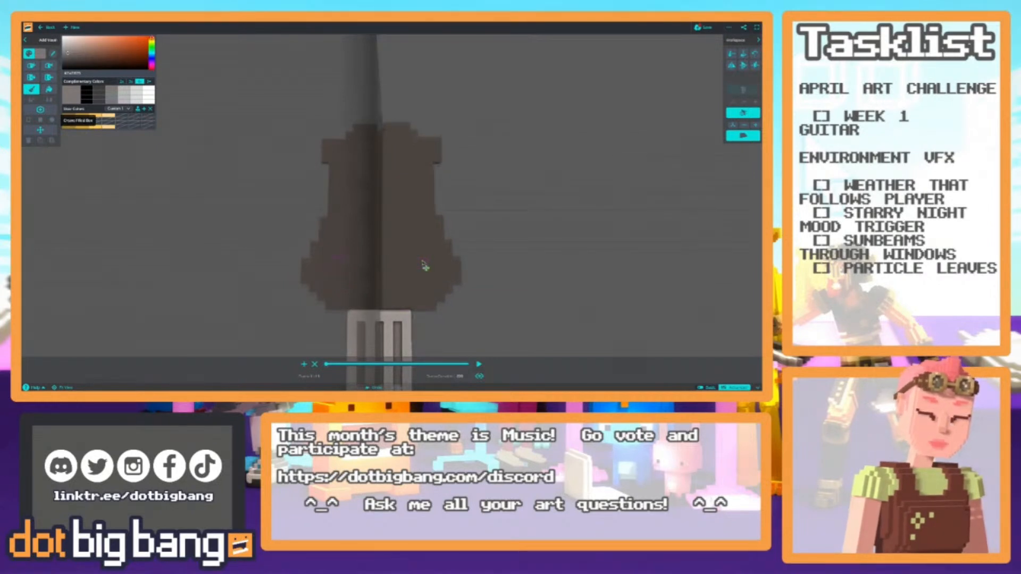
pyautogui.press('1')
pyautogui.click(422, 262)
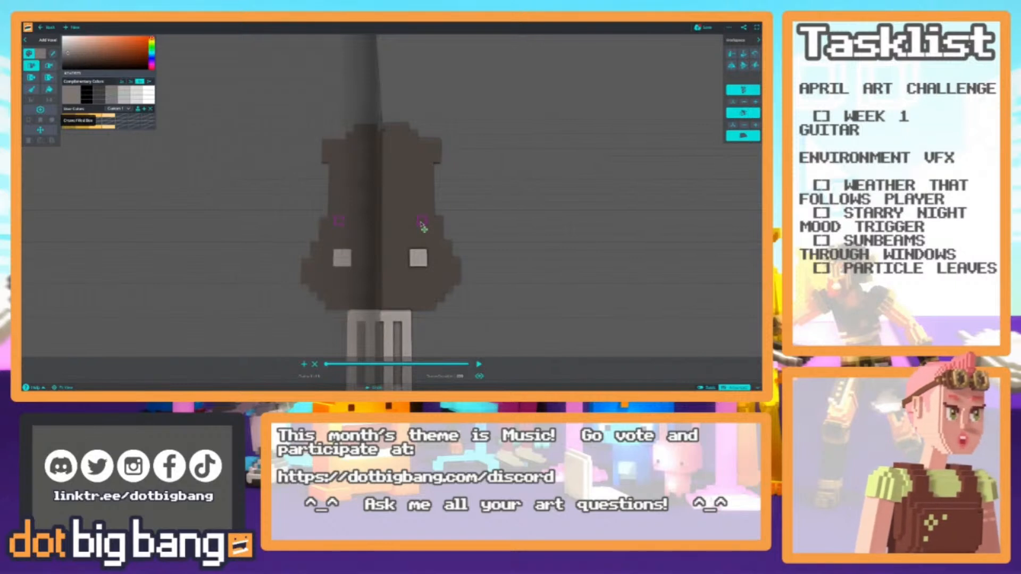
# Add the remaining mirrored pairs of light tuning-peg voxels up the headstock to make three rows of two.
pyautogui.click(419, 166)
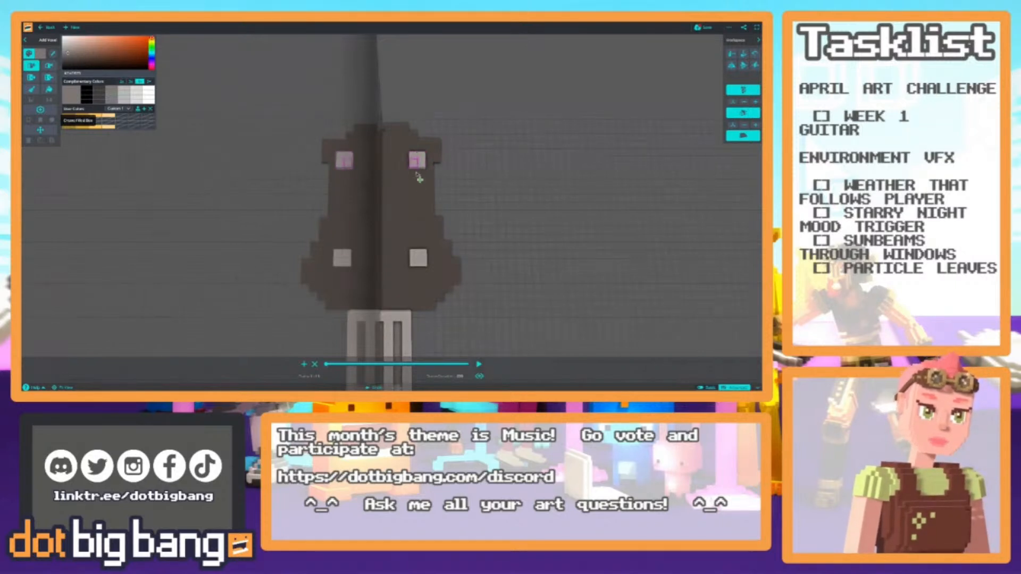
pyautogui.scroll(-5, 346, 225)
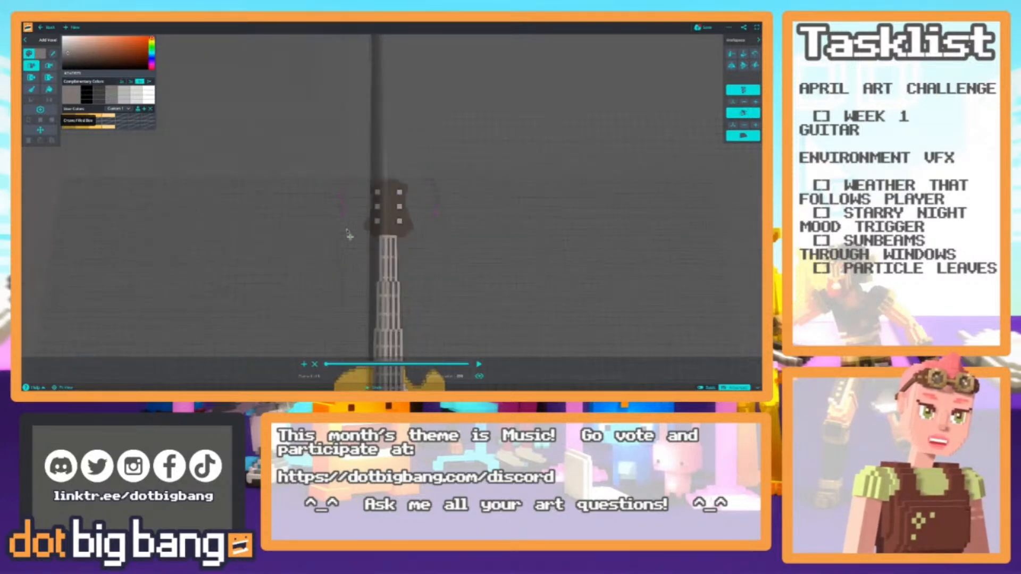
pyautogui.scroll(-3, 367, 236)
pyautogui.scroll(3, 347, 233)
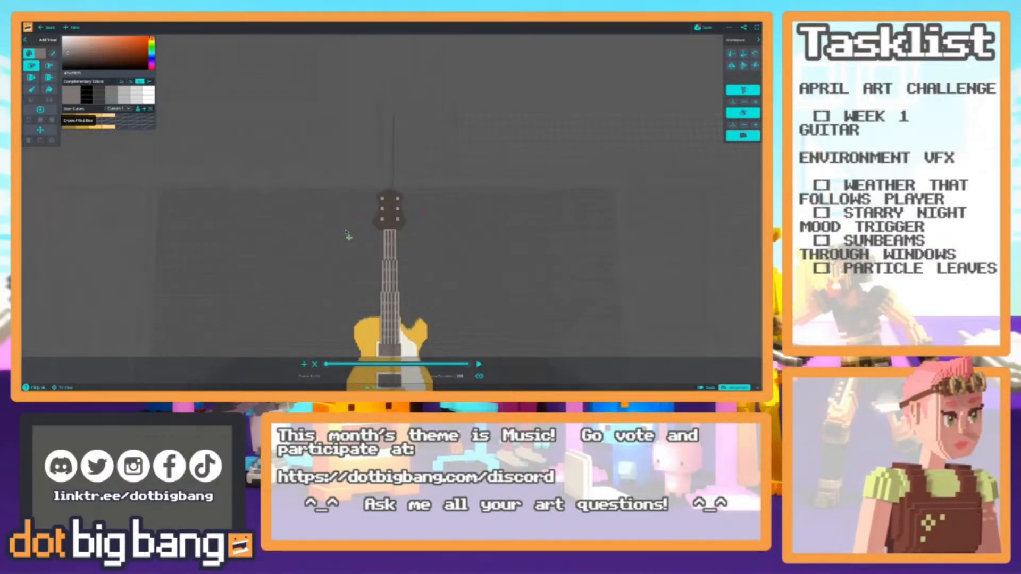
pyautogui.scroll(3, 348, 236)
pyautogui.scroll(3, 394, 213)
# Enlarge the six tuning pegs on the front of the headstock into bigger squares.
pyautogui.moveTo(402, 195)
pyautogui.mouseDown()
pyautogui.moveTo(411, 195)
pyautogui.moveTo(403, 253)
pyautogui.moveTo(402, 238)
pyautogui.moveTo(412, 254)
pyautogui.mouseUp()
pyautogui.scroll(-3, 351, 228)
pyautogui.scroll(3, 351, 231)
pyautogui.press('2')
pyautogui.scroll(-5, 340, 242)
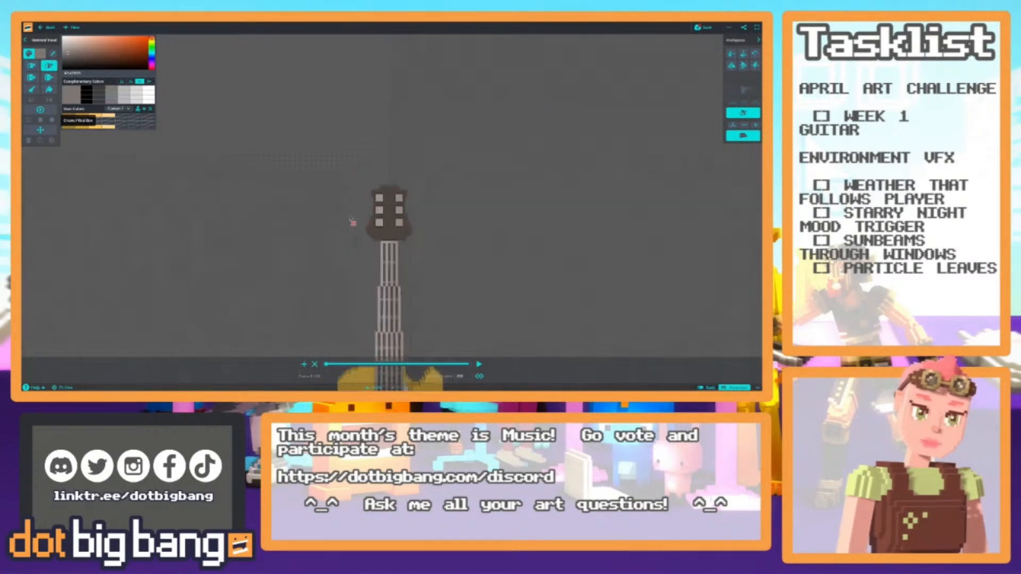
pyautogui.scroll(-5, 326, 242)
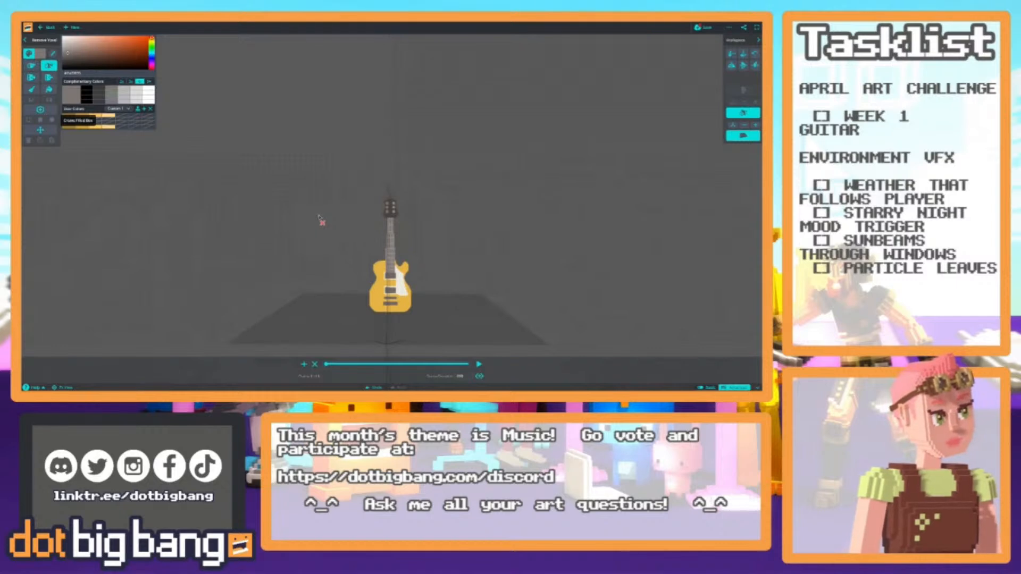
# Try to extend a mirrored pair of strings from the nut up the headstock alongside all the tuning pegs, and undo it.
pyautogui.scroll(5, 341, 223)
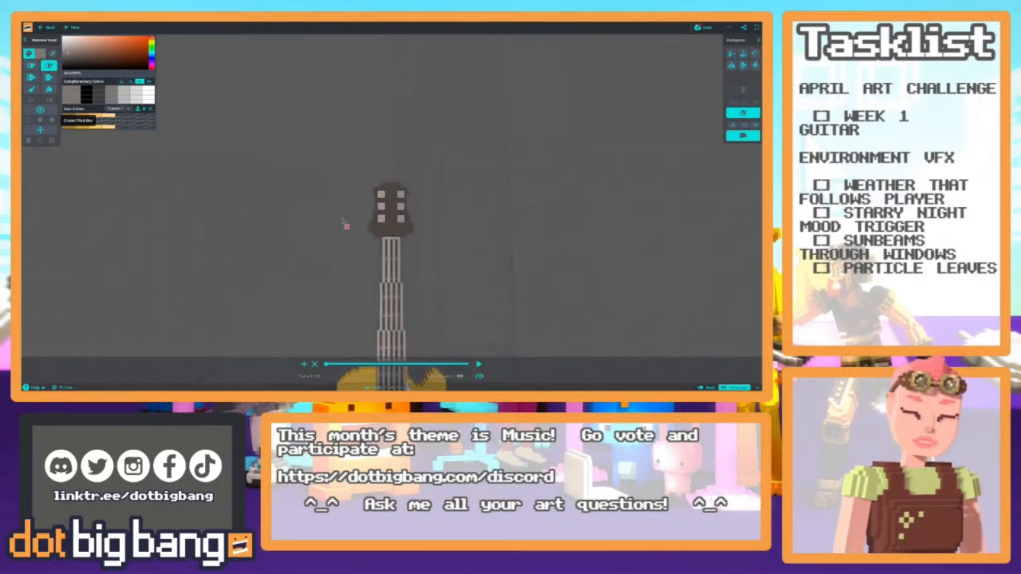
pyautogui.scroll(3, 341, 214)
pyautogui.press('1')
pyautogui.moveTo(381, 274); pyautogui.dragTo(381, 184)
pyautogui.scroll(-8, 351, 255)
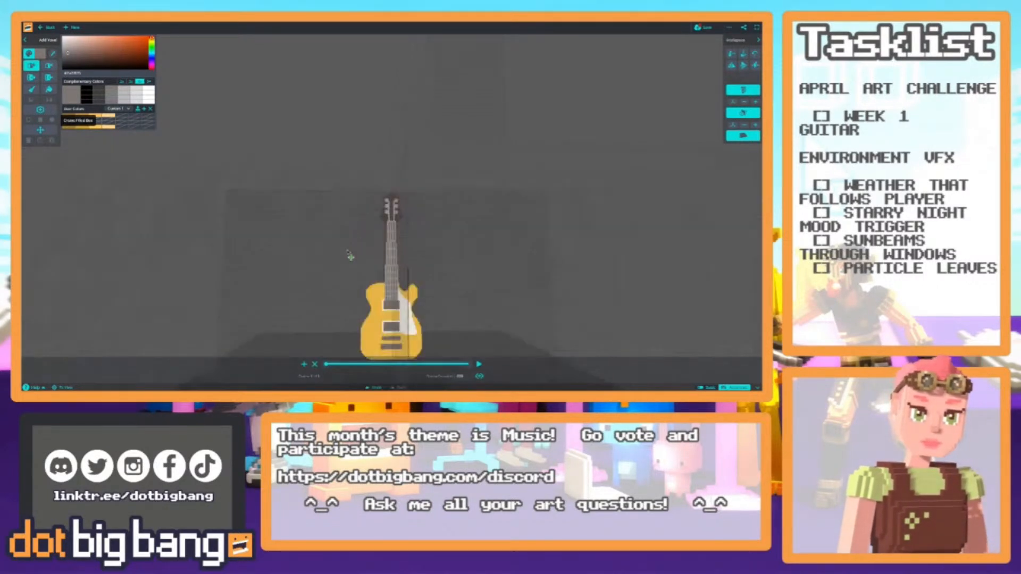
pyautogui.scroll(8, 359, 267)
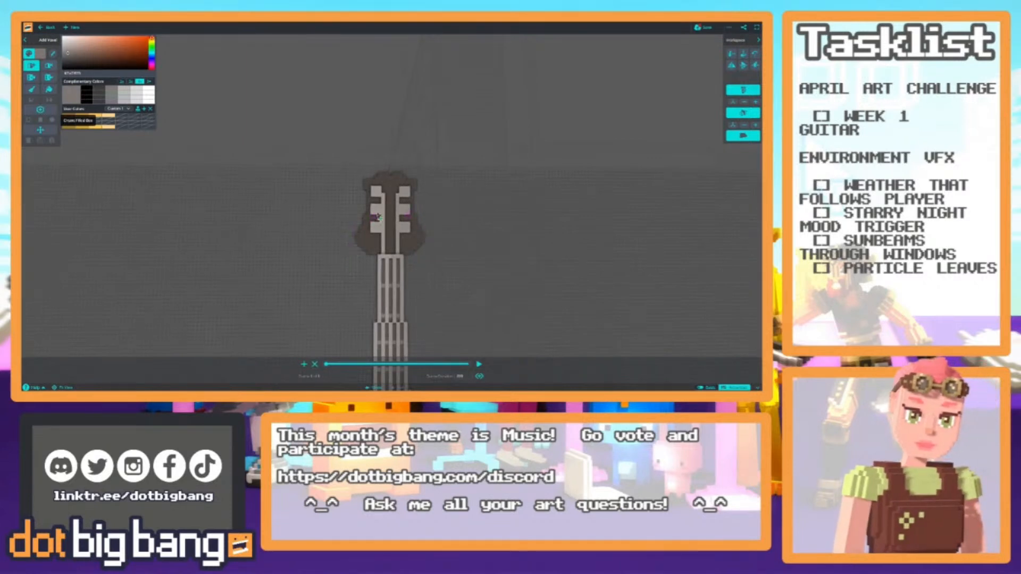
pyautogui.press('r')
pyautogui.hotkey('ctrl', 'z')
# Link the tuning pegs on each side and add a mirrored pair of short strings from the lowest pegs down to the nut.
pyautogui.press('a')
pyautogui.click(375, 201)
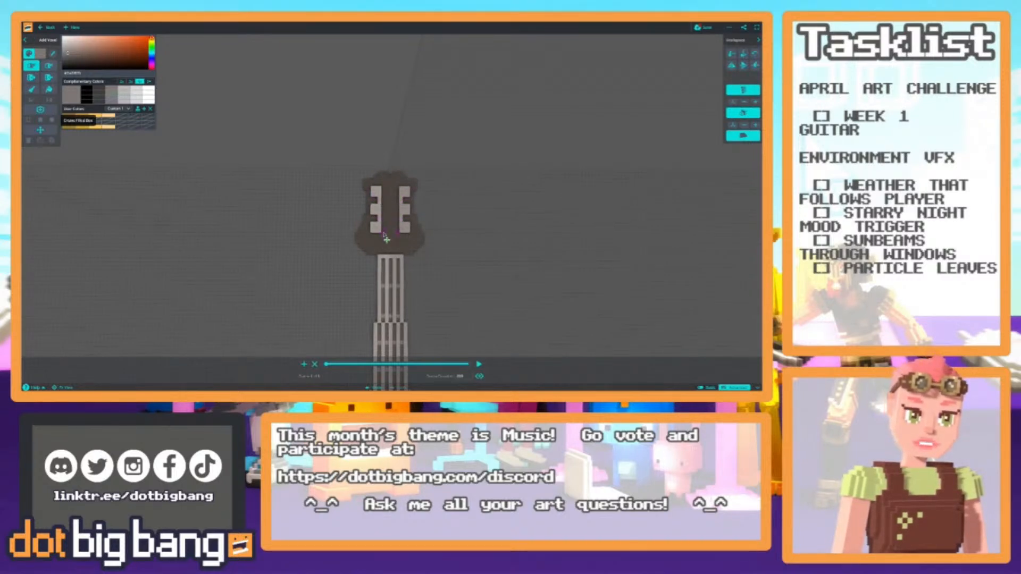
pyautogui.moveTo(384, 241); pyautogui.dragTo(388, 256)
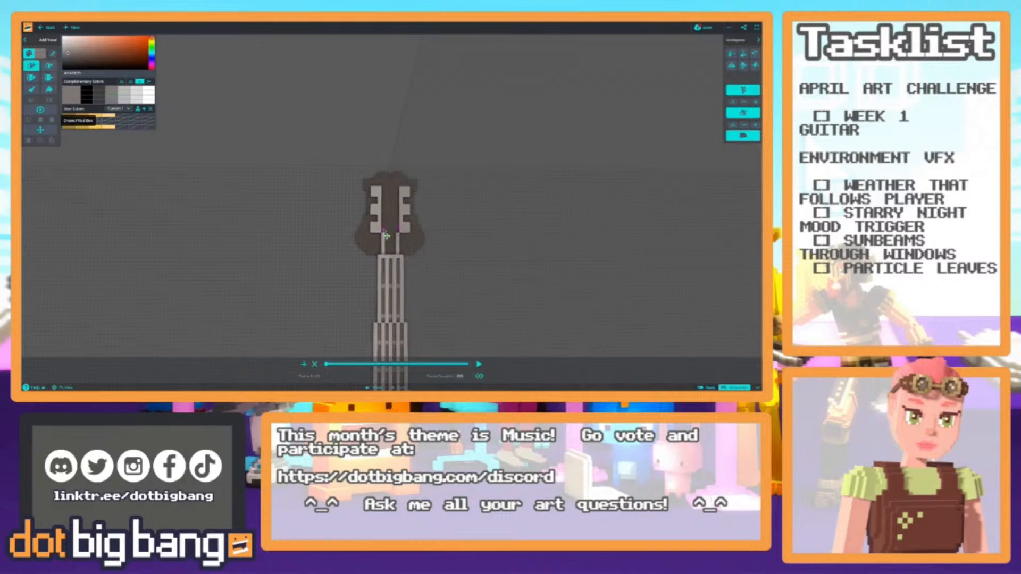
pyautogui.scroll(-8, 360, 212)
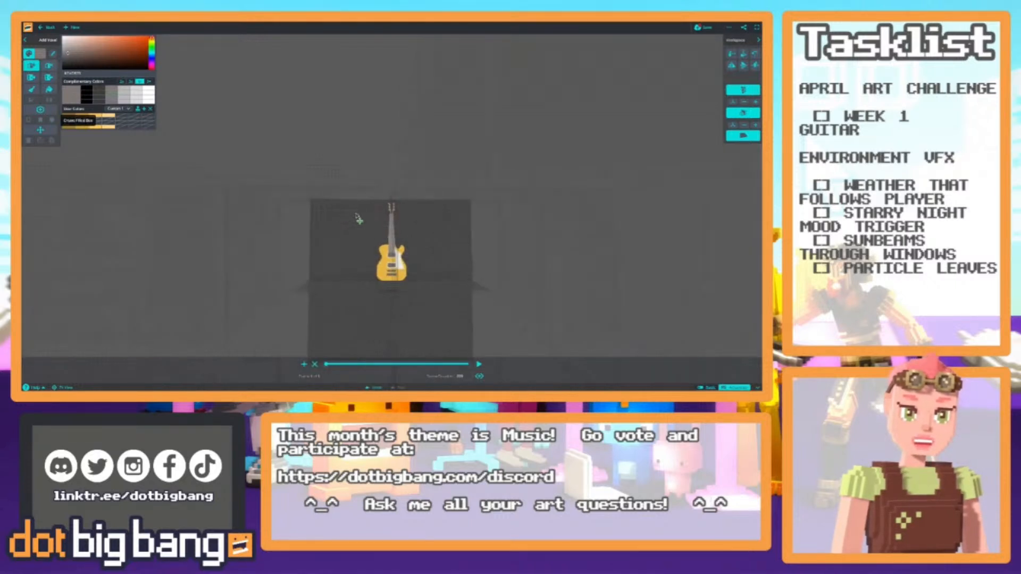
pyautogui.scroll(2, 358, 217)
pyautogui.scroll(6, 379, 227)
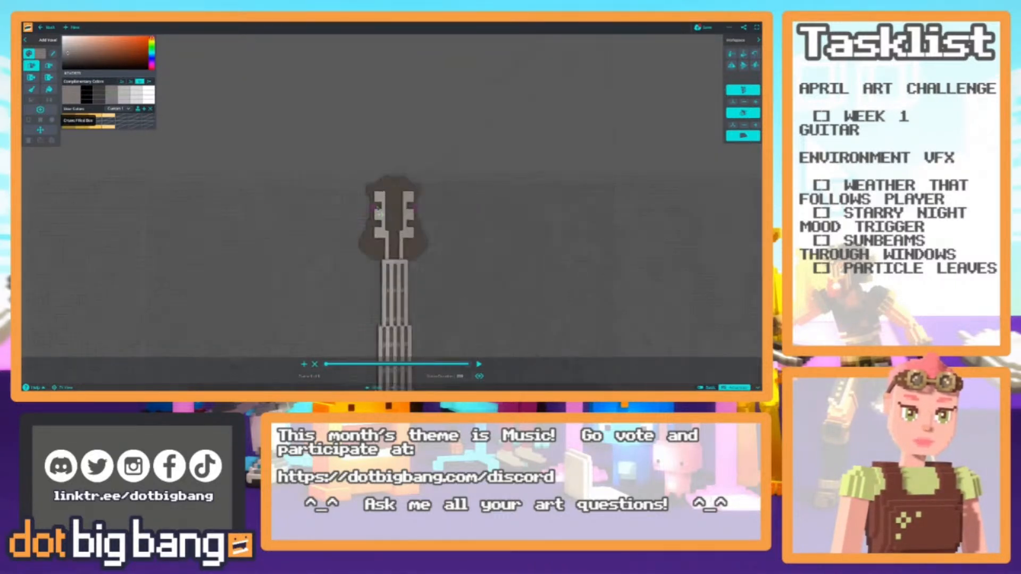
# Remove mirrored voxels between the tuning pegs to slim the string segments joining them.
pyautogui.press('r')
pyautogui.scroll(-8, 355, 188)
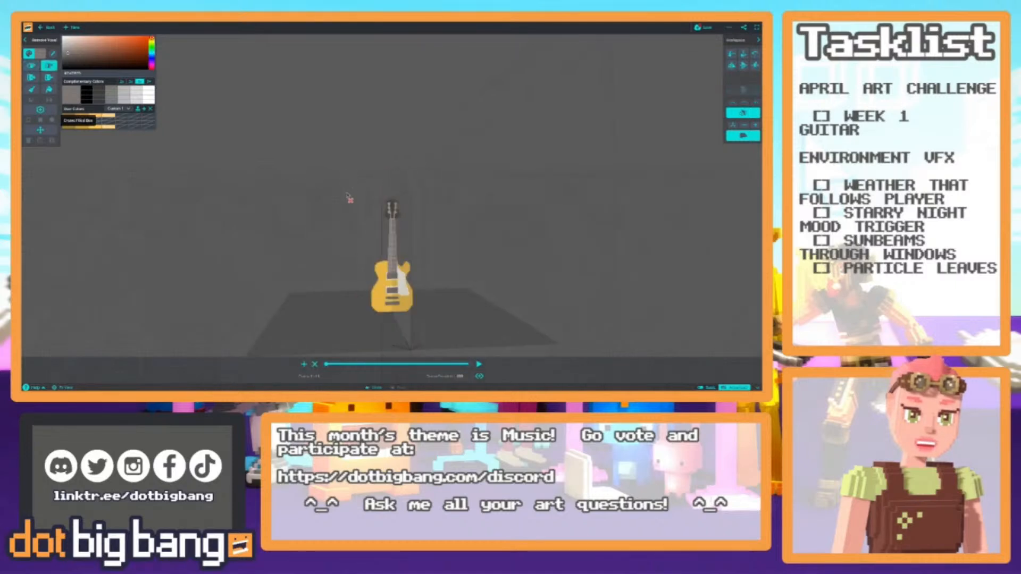
pyautogui.scroll(3, 322, 189)
pyautogui.scroll(5, 317, 185)
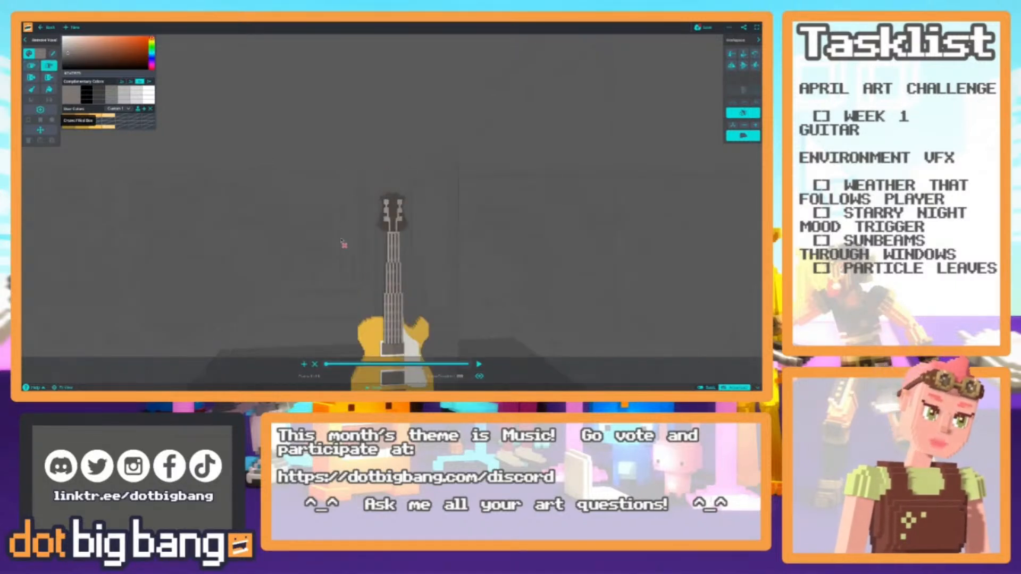
# Sample the light cream color of the pickguard on the guitar body.
pyautogui.moveTo(328, 206); pyautogui.dragTo(328, 241, button='right')
pyautogui.scroll(3, 329, 241)
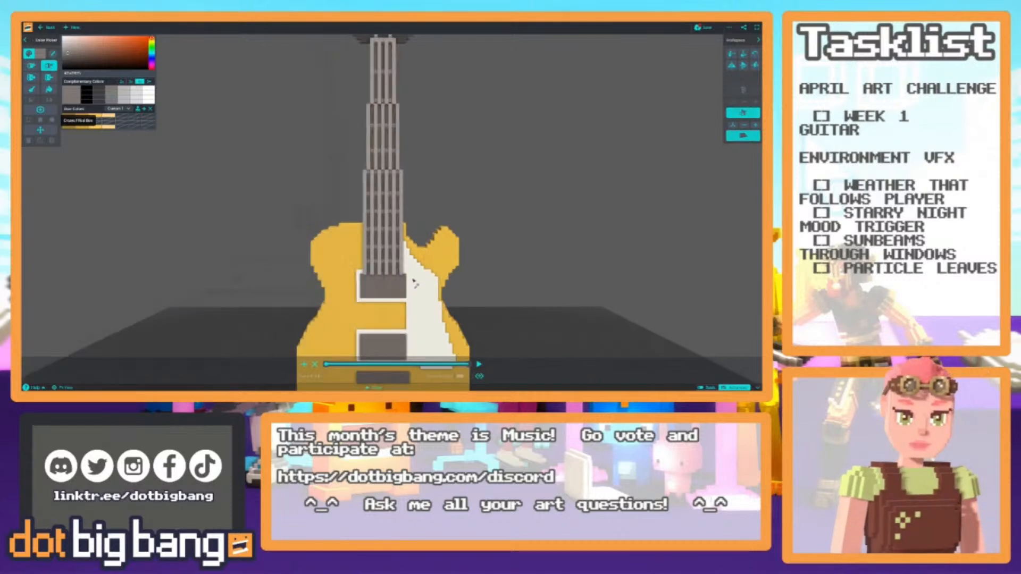
pyautogui.moveTo(395, 260); pyautogui.dragTo(291, 244, button='right')
pyautogui.scroll(5, 290, 242)
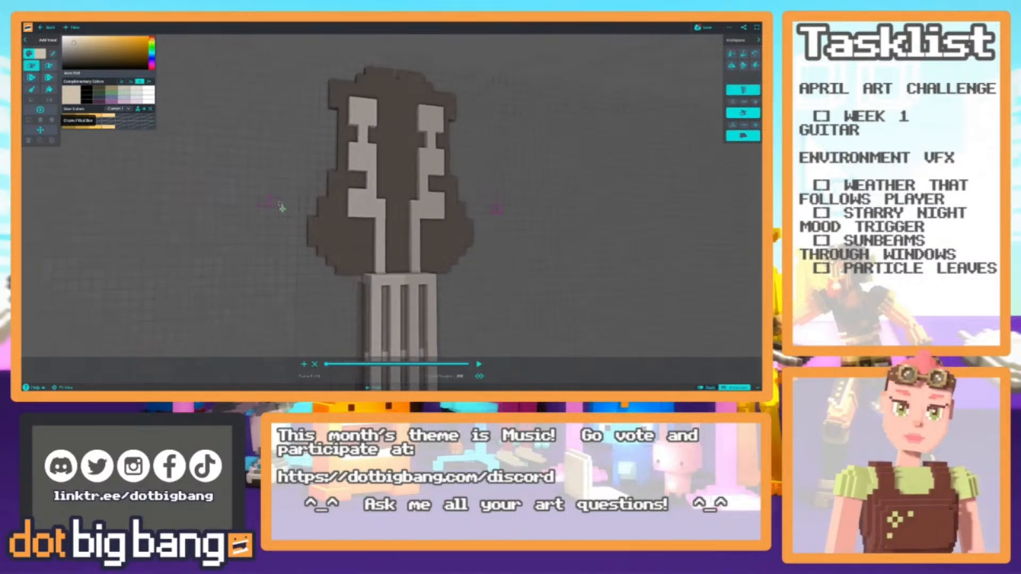
# Sample the headstock's dark brown and push its back face outward by two voxel layers.
pyautogui.scroll(-3, 256, 207)
pyautogui.moveTo(255, 206); pyautogui.dragTo(454, 240, button='right')
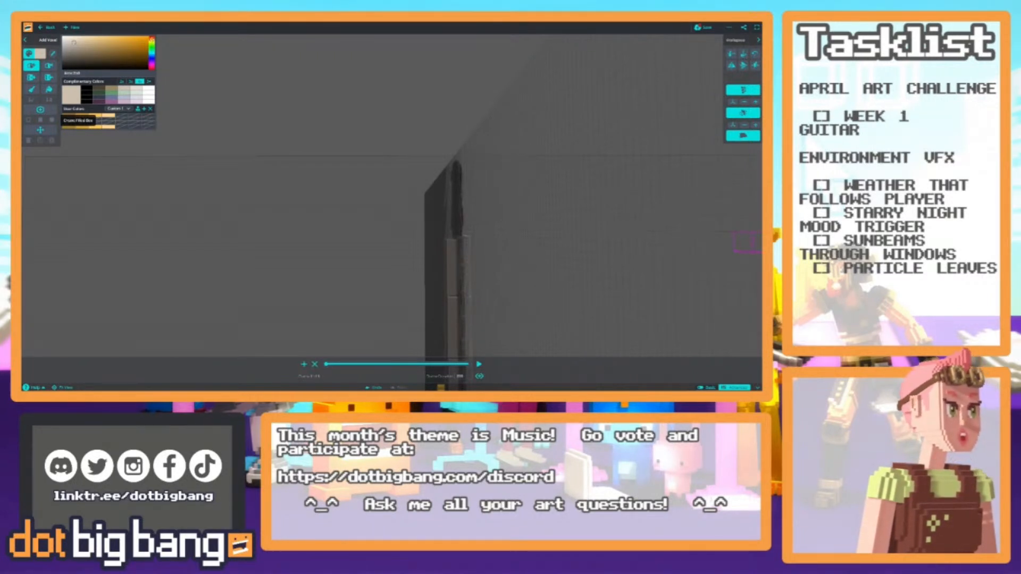
pyautogui.moveTo(359, 252); pyautogui.dragTo(263, 201, button='right')
pyautogui.scroll(2, 375, 220)
pyautogui.keyDown('alt'); pyautogui.click(393, 238); pyautogui.keyUp('alt')
pyautogui.press('3')
pyautogui.click(387, 239)
pyautogui.click(387, 239)
pyautogui.scroll(-5, 344, 230)
pyautogui.moveTo(301, 271); pyautogui.dragTo(314, 216, button='middle')
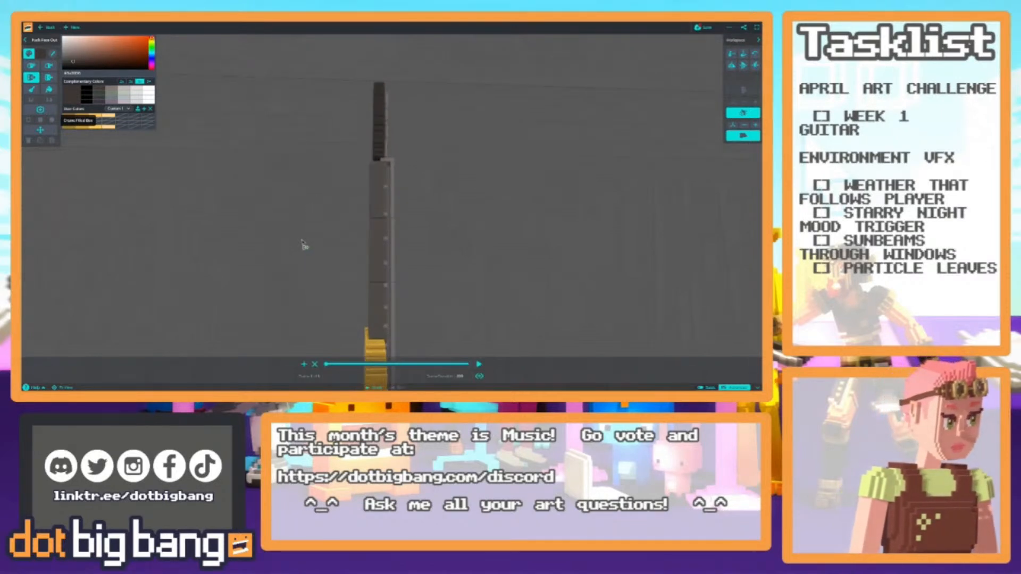
# Push in the rear edge faces of the neck sections above the body to shape the back of the neck.
pyautogui.scroll(5, 342, 192)
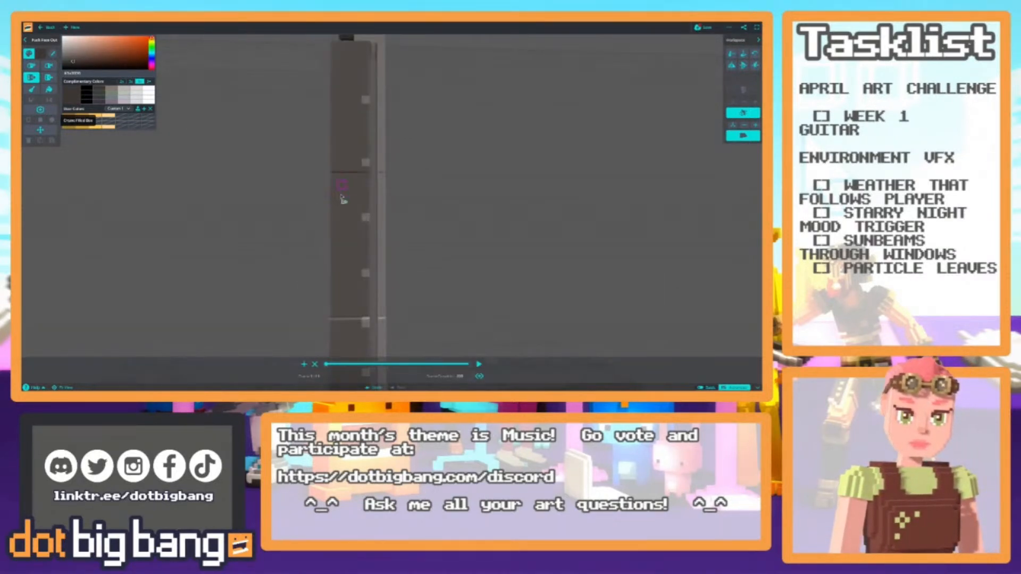
pyautogui.press('2')
pyautogui.press('4')
pyautogui.scroll(-5, 319, 240)
pyautogui.scroll(-4, 290, 243)
pyautogui.moveTo(298, 243); pyautogui.dragTo(387, 220, button='right')
pyautogui.scroll(5, 372, 221)
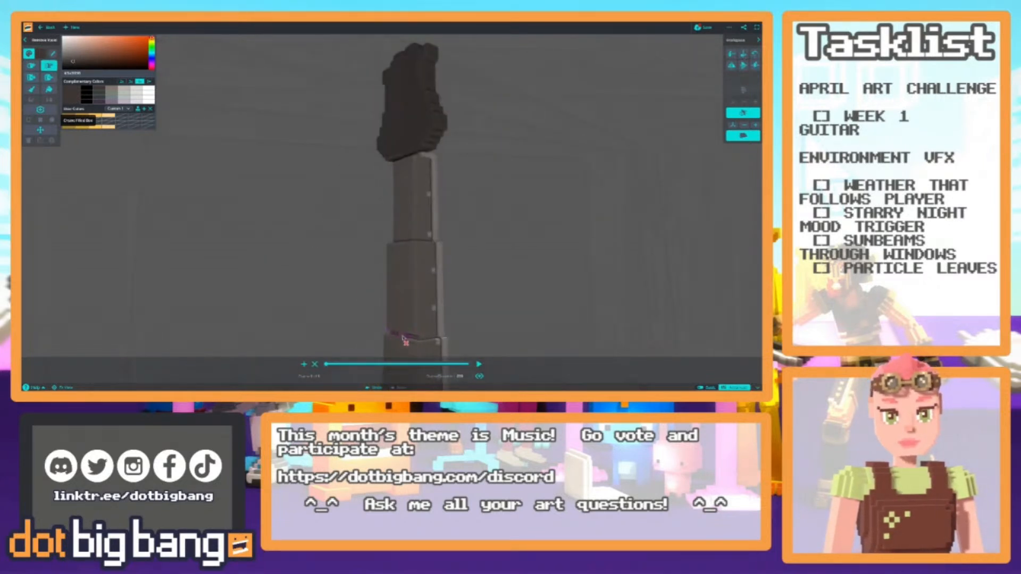
pyautogui.scroll(-3, 377, 280)
pyautogui.moveTo(378, 280); pyautogui.dragTo(283, 285, button='right')
pyautogui.scroll(4, 344, 176)
pyautogui.moveTo(344, 176); pyautogui.dragTo(437, 241, button='right')
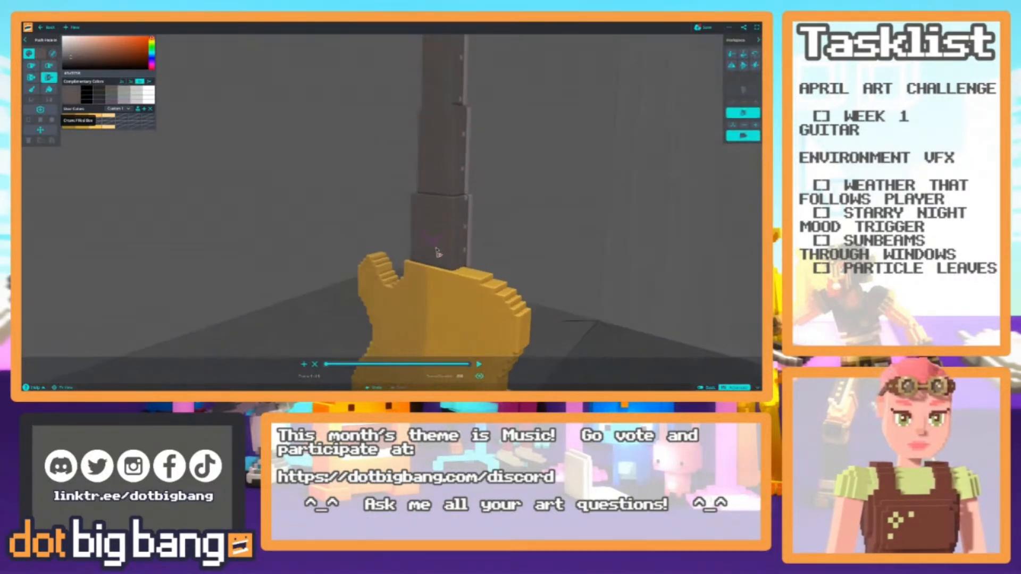
# Sample the neck color and add a row of voxels across the back of the neck where it meets the body.
pyautogui.scroll(3, 438, 241)
pyautogui.keyDown('alt'); pyautogui.click(458, 265); pyautogui.keyUp('alt')
pyautogui.press('1')
pyautogui.moveTo(479, 303); pyautogui.dragTo(444, 293)
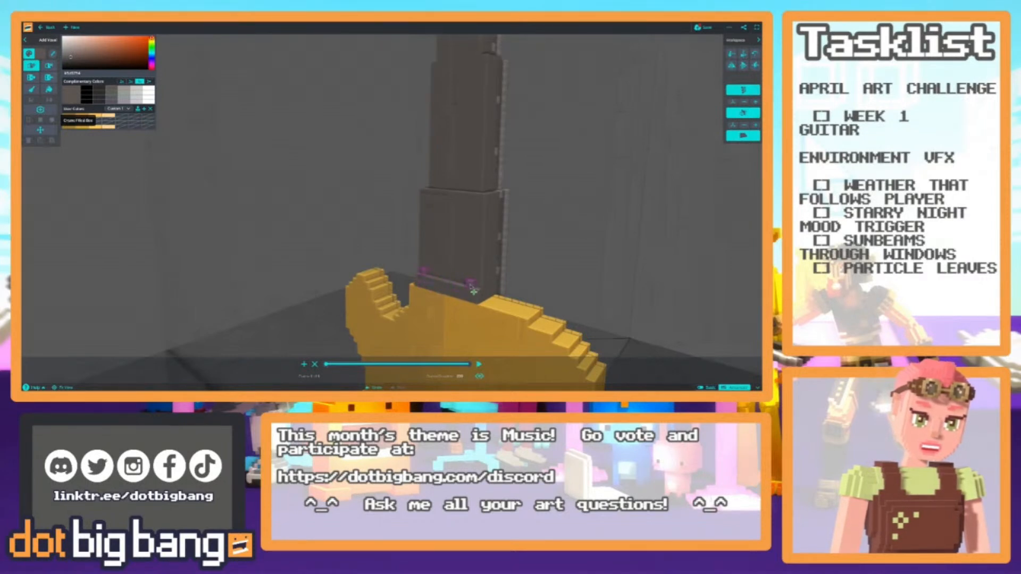
pyautogui.scroll(-5, 459, 270)
pyautogui.scroll(3, 430, 252)
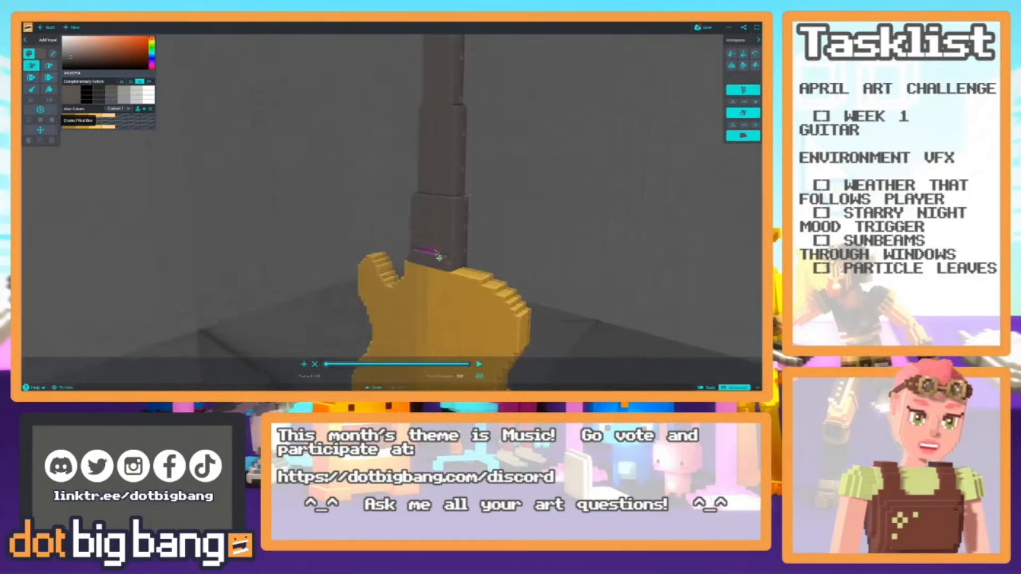
# Push in the rear edge face of the neck section below the headstock.
pyautogui.scroll(-4, 451, 262)
pyautogui.moveTo(362, 219); pyautogui.dragTo(313, 204, button='right')
pyautogui.scroll(4, 378, 160)
pyautogui.moveTo(378, 159); pyautogui.dragTo(378, 256, button='middle')
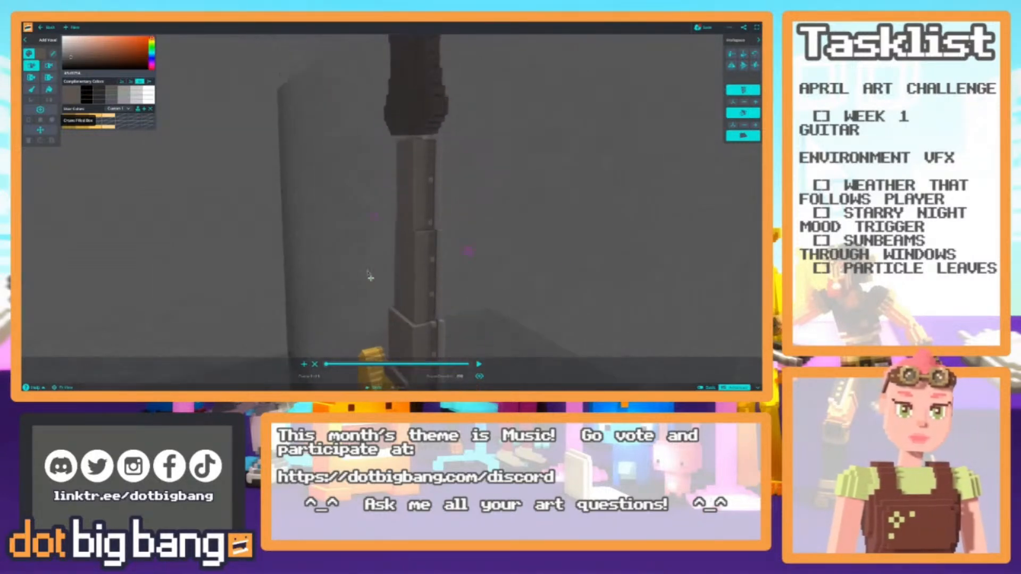
pyautogui.moveTo(396, 196); pyautogui.dragTo(377, 263, button='middle')
pyautogui.press('2')
pyautogui.press('4')
pyautogui.click(405, 264)
# Examine the back of the neck and headstock from several angles.
pyautogui.moveTo(376, 264); pyautogui.dragTo(403, 306, button='right')
pyautogui.scroll(-3, 290, 166)
pyautogui.scroll(-1, 344, 282)
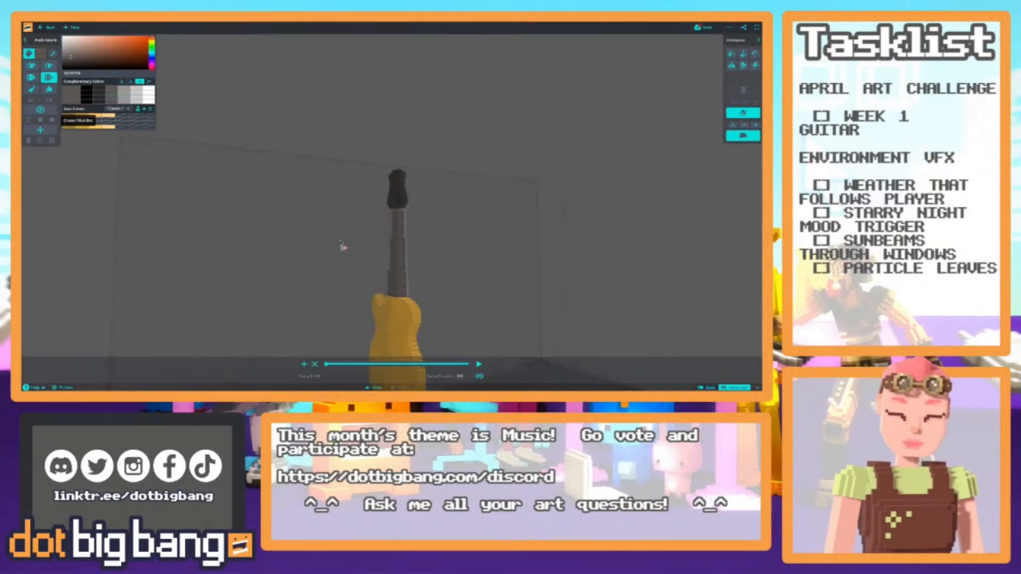
pyautogui.scroll(5, 341, 242)
pyautogui.moveTo(378, 227); pyautogui.dragTo(352, 311, button='middle')
pyautogui.moveTo(355, 247); pyautogui.dragTo(344, 223, button='right')
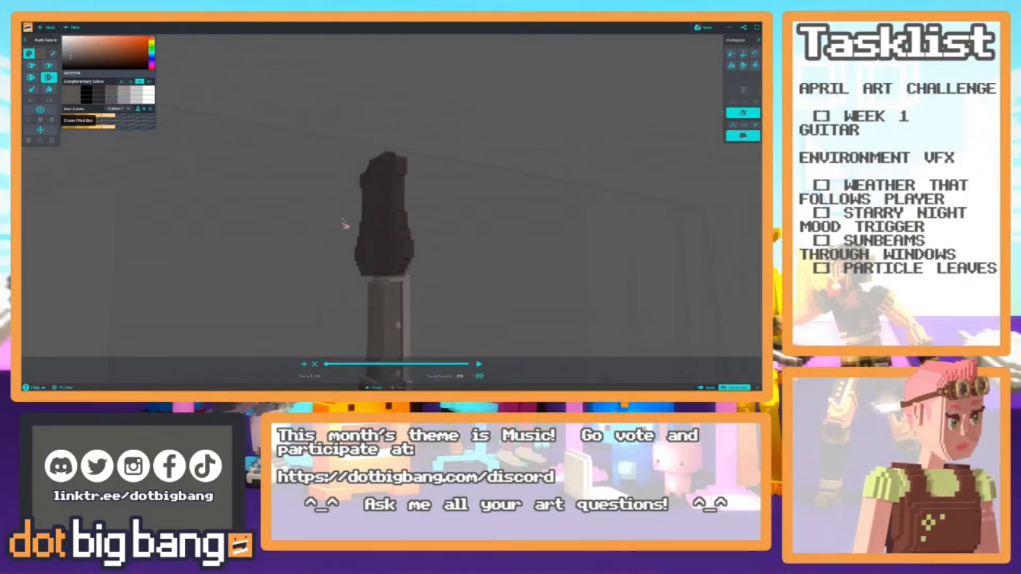
pyautogui.scroll(3, 347, 236)
pyautogui.moveTo(358, 296); pyautogui.dragTo(397, 288, button='right')
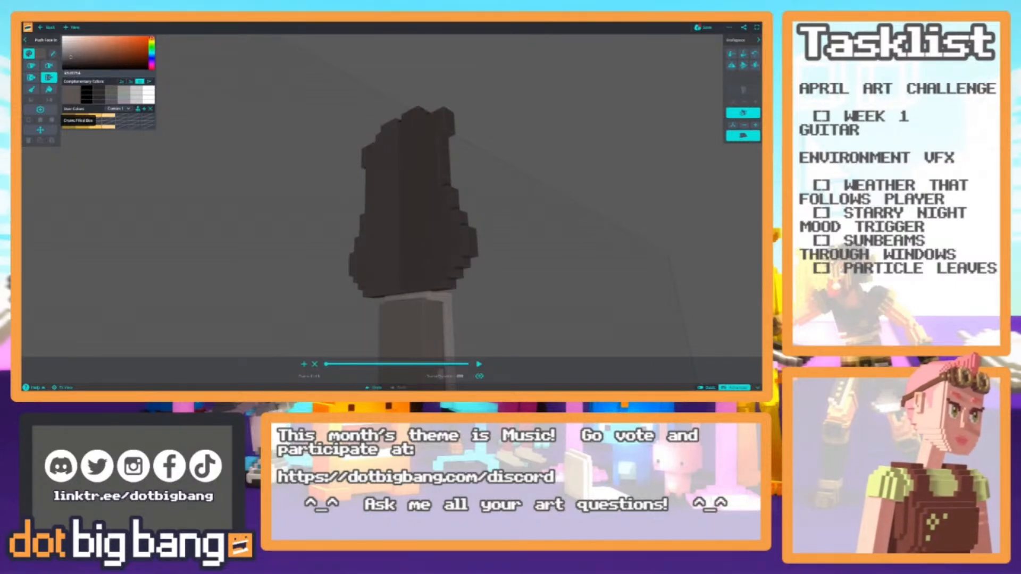
# Sample the dark headstock colour and add voxels along the headstock's lower edge at the back of the neck.
pyautogui.moveTo(347, 231); pyautogui.dragTo(387, 260, button='right')
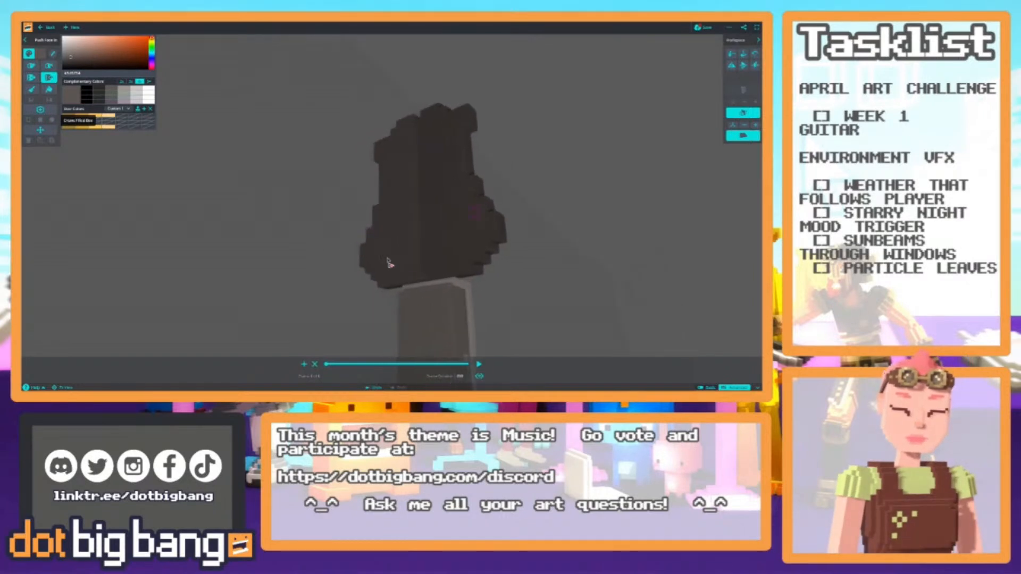
pyautogui.keyDown('alt'); pyautogui.click(432, 285); pyautogui.keyUp('alt')
pyautogui.press('e')
pyautogui.moveTo(431, 288); pyautogui.dragTo(419, 252, button='right')
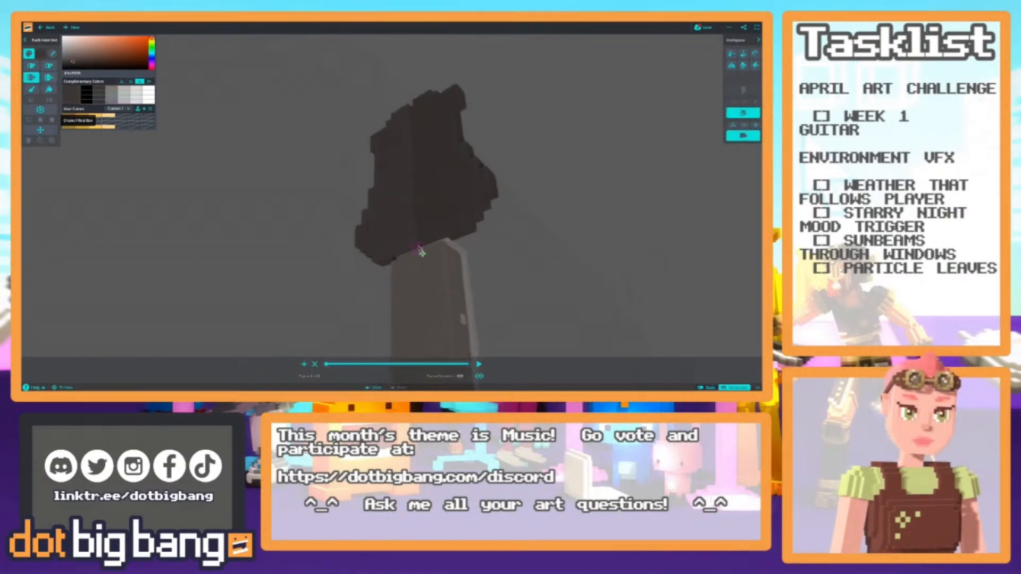
pyautogui.press('a')
pyautogui.moveTo(446, 244); pyautogui.dragTo(418, 250)
pyautogui.scroll(-5, 416, 251)
# Try to fill the back of the neck with the dark headstock colour.
pyautogui.moveTo(416, 253)
pyautogui.mouseDown(button='right')
pyautogui.moveTo(406, 272)
pyautogui.moveTo(362, 282)
pyautogui.mouseUp(button='right')
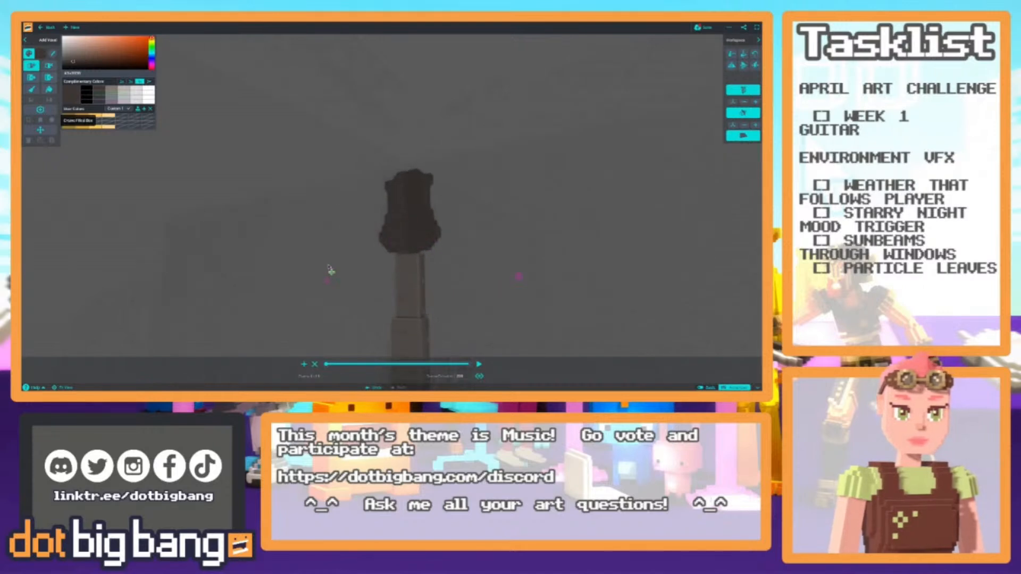
pyautogui.moveTo(396, 290); pyautogui.dragTo(394, 223, button='middle')
pyautogui.scroll(-5, 394, 224)
pyautogui.moveTo(424, 273); pyautogui.dragTo(381, 221, button='right')
pyautogui.press('f')
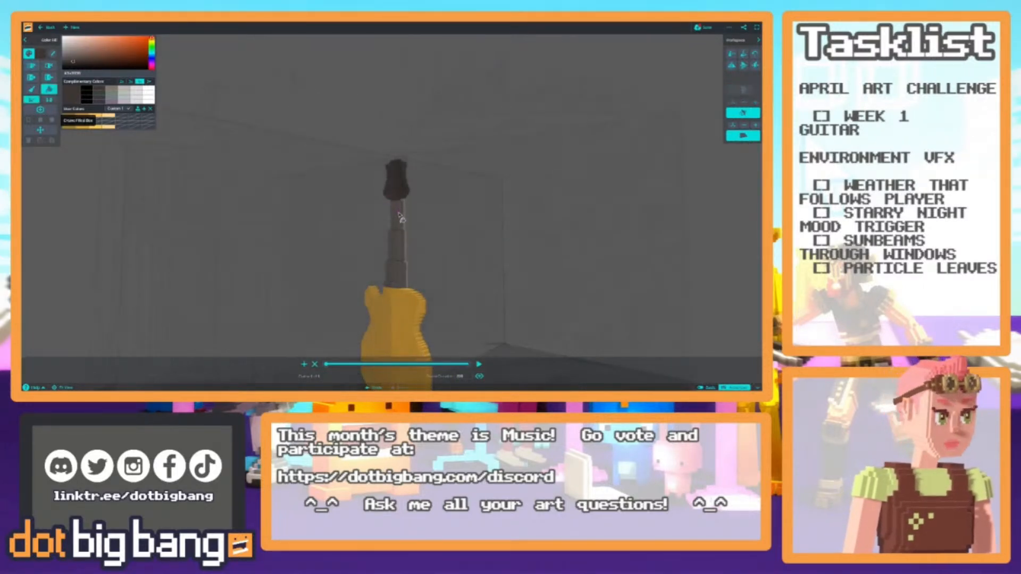
pyautogui.scroll(3, 400, 214)
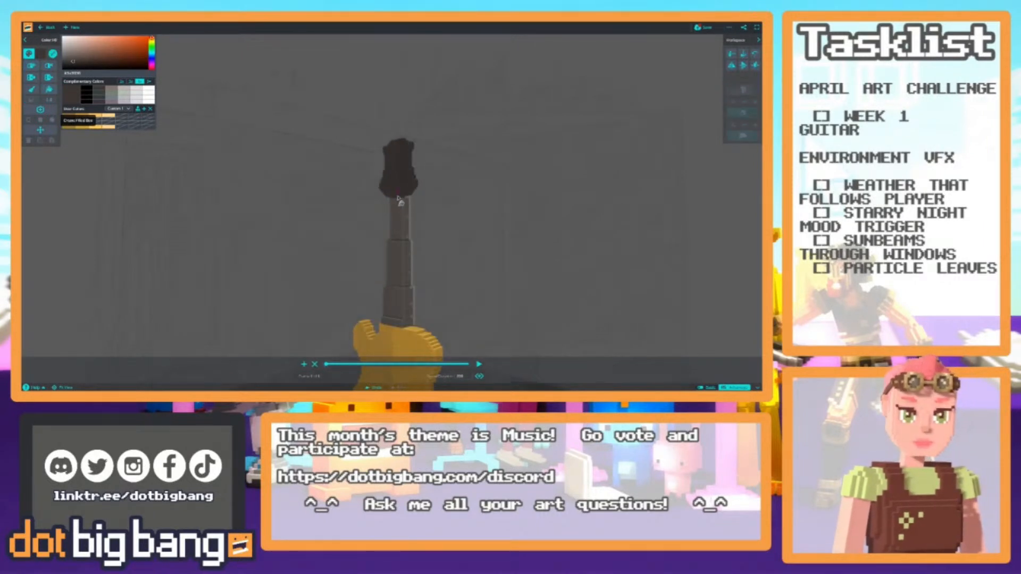
pyautogui.click(400, 211)
pyautogui.hotkey('ctrl', 'z')
# Sample the neck's colour, pick a slightly different dark shade and fill the back of the neck with it.
pyautogui.press('alt')
pyautogui.press('alt')
pyautogui.keyDown('alt'); pyautogui.click(400, 214); pyautogui.keyUp('alt')
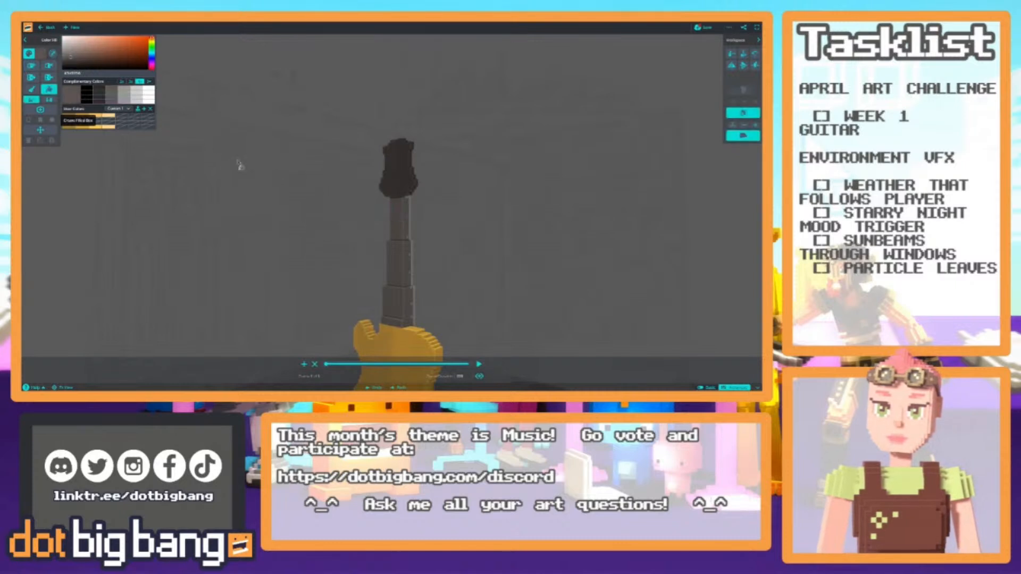
pyautogui.click(72, 60)
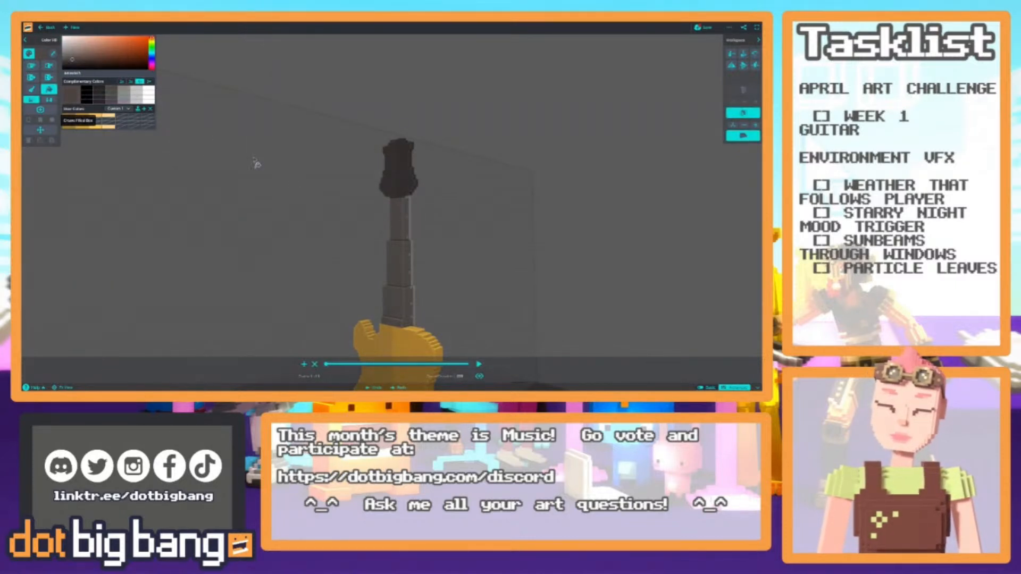
pyautogui.click(395, 226)
# Select the upper section of the neck in side view and shift it slightly sideways.
pyautogui.scroll(-3, 381, 250)
pyautogui.moveTo(360, 279); pyautogui.dragTo(198, 264, button='right')
pyautogui.moveTo(351, 183); pyautogui.dragTo(347, 222, button='right')
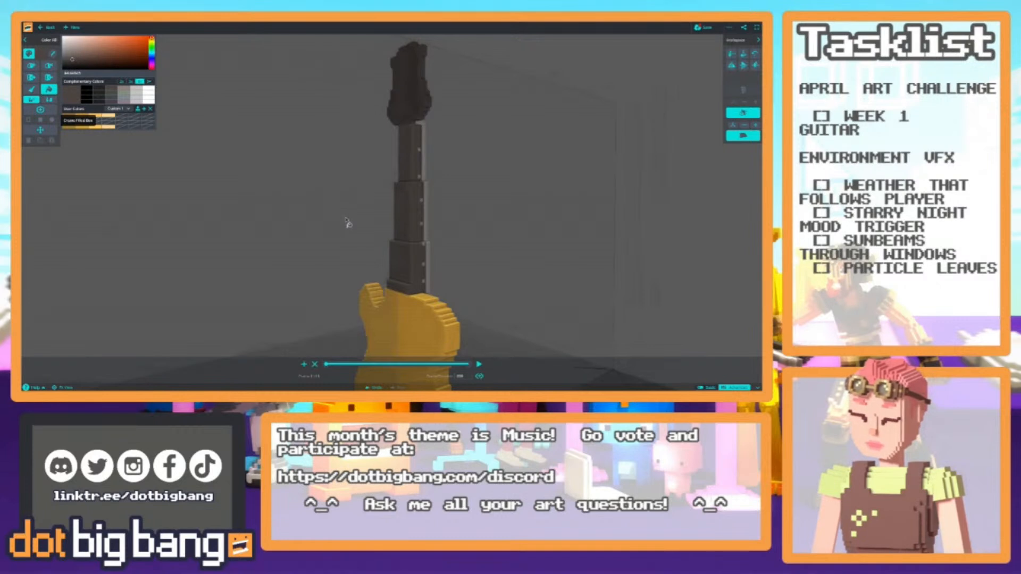
pyautogui.moveTo(347, 235); pyautogui.dragTo(401, 240, button='right')
pyautogui.moveTo(337, 283); pyautogui.dragTo(387, 292, button='right')
pyautogui.hotkey('ctrl', 'v')
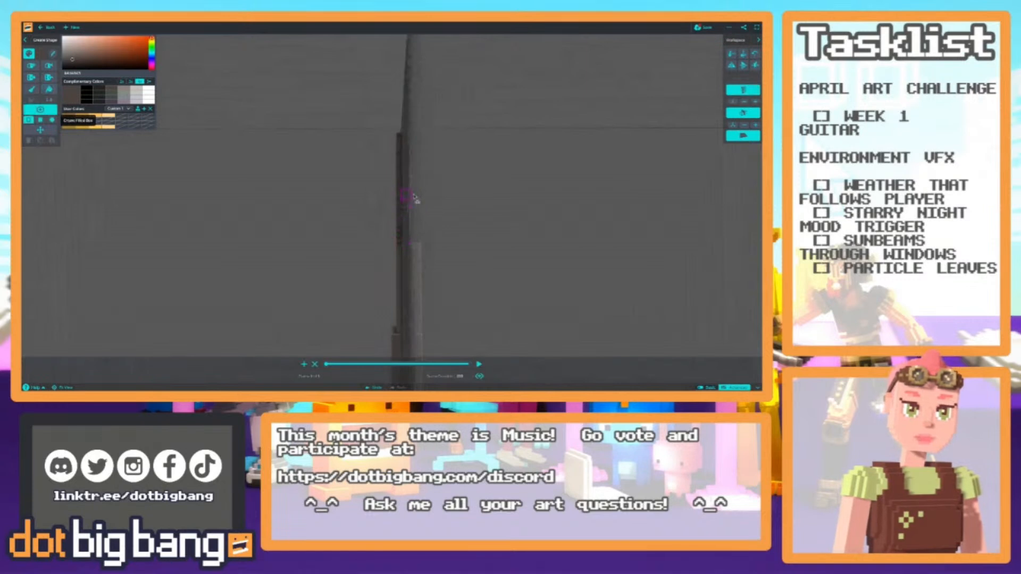
pyautogui.hotkey('ctrl', 'z')
pyautogui.moveTo(414, 130); pyautogui.dragTo(412, 248)
pyautogui.moveTo(505, 246); pyautogui.dragTo(511, 246)
pyautogui.click(342, 217)
pyautogui.moveTo(342, 216); pyautogui.dragTo(435, 287, button='right')
# Sample the dark headstock colour and push out the face at the top of the neck.
pyautogui.keyDown('alt'); pyautogui.click(419, 225); pyautogui.keyUp('alt')
pyautogui.press('e')
pyautogui.click(416, 220)
pyautogui.scroll(-4, 418, 221)
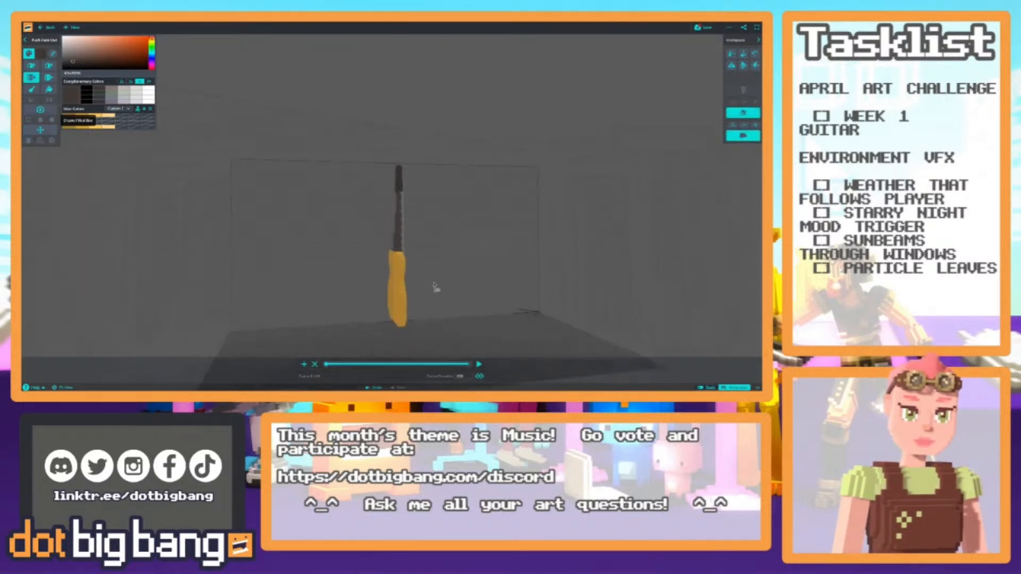
pyautogui.scroll(4, 391, 160)
pyautogui.moveTo(387, 149); pyautogui.dragTo(371, 210, button='middle')
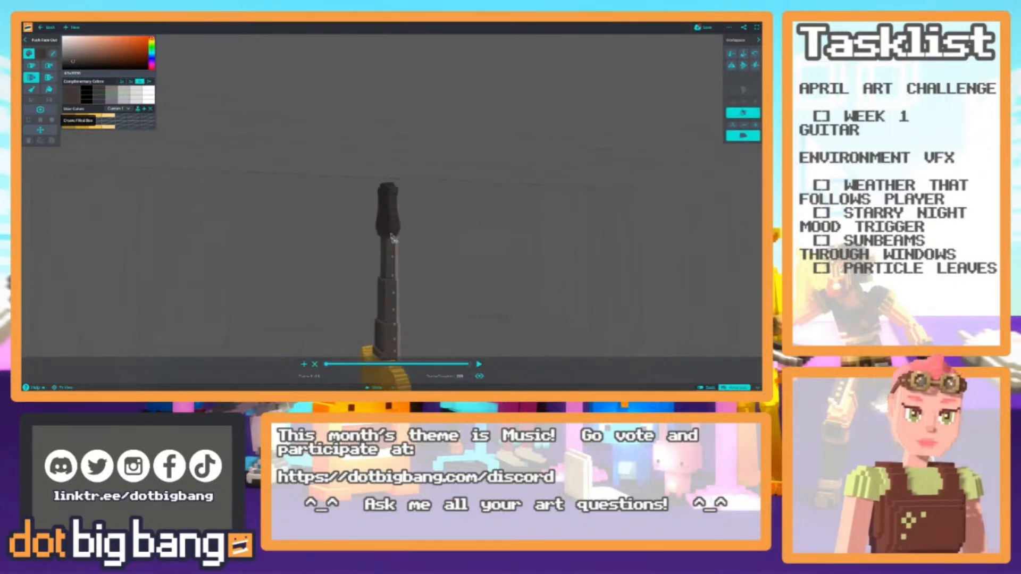
# Refine the joint between the headstock and neck by pushing faces out and adding dark voxels.
pyautogui.scroll(4, 367, 216)
pyautogui.press('e')
pyautogui.moveTo(344, 224); pyautogui.dragTo(218, 236, button='right')
pyautogui.press('a')
pyautogui.press('e')
pyautogui.scroll(3, 353, 215)
pyautogui.press('a')
pyautogui.press('e')
pyautogui.scroll(-5, 354, 194)
pyautogui.moveTo(293, 249); pyautogui.dragTo(366, 234, button='right')
pyautogui.press('w')
pyautogui.scroll(-8, 356, 245)
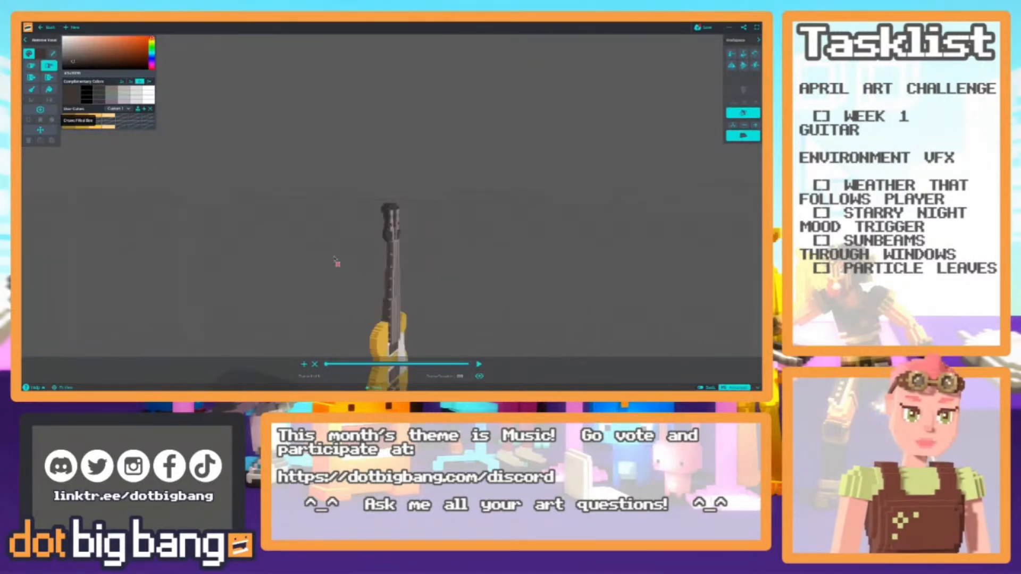
# Check the guitar from the side and front and save the model.
pyautogui.moveTo(432, 282); pyautogui.dragTo(360, 273, button='right')
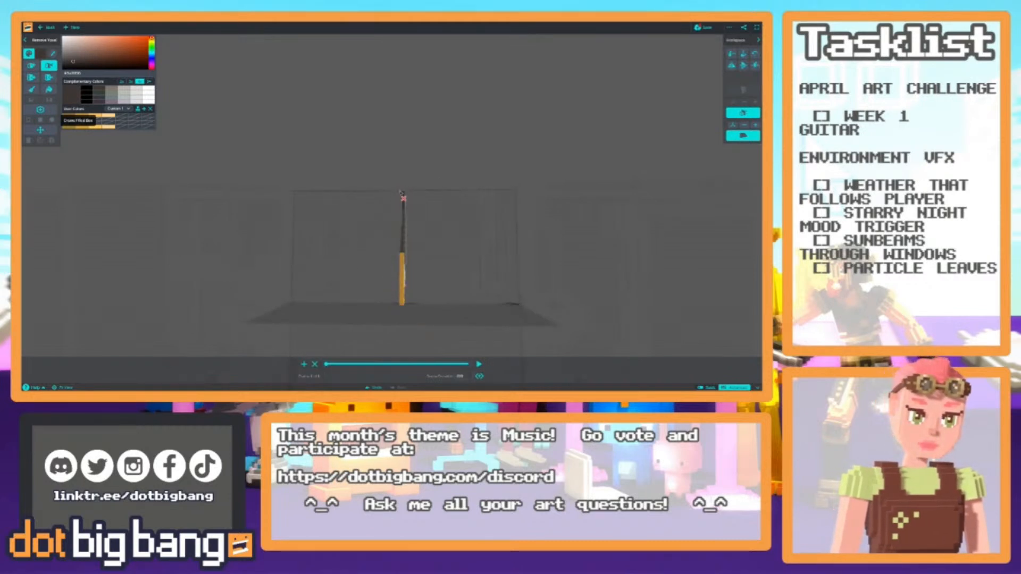
pyautogui.scroll(3, 408, 198)
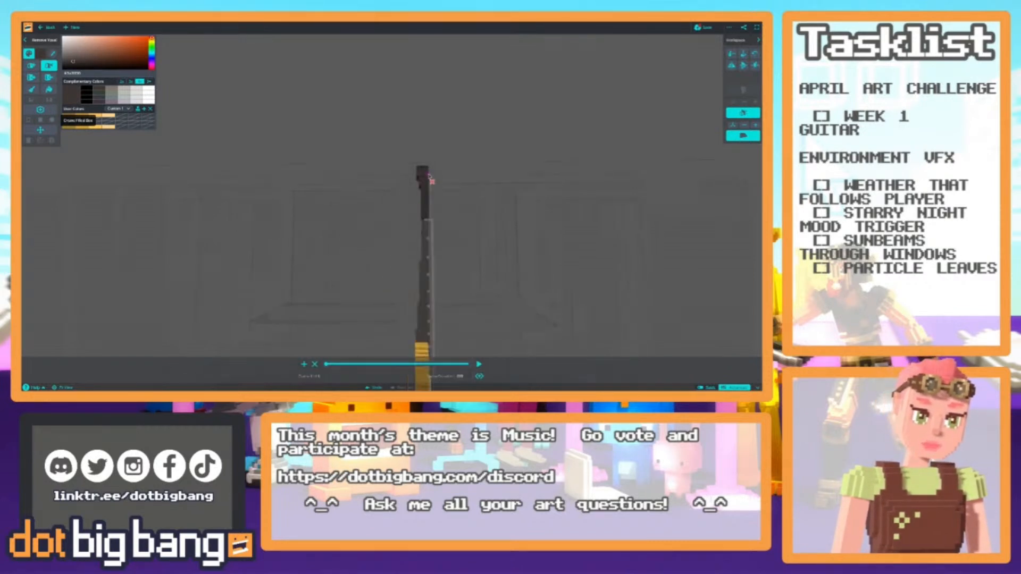
pyautogui.moveTo(426, 175); pyautogui.dragTo(314, 205, button='right')
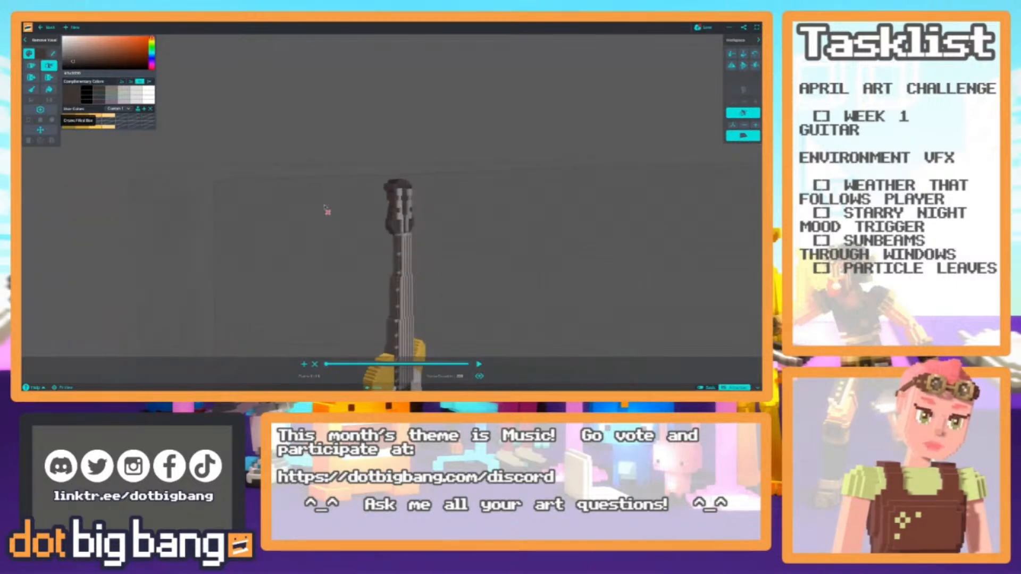
pyautogui.moveTo(343, 291); pyautogui.dragTo(266, 246, button='right')
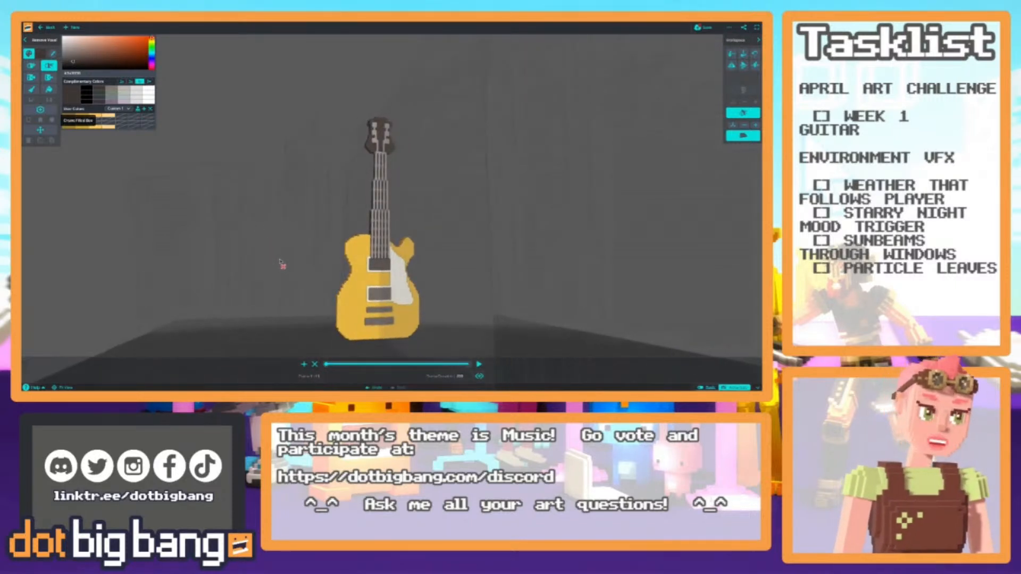
pyautogui.moveTo(297, 276); pyautogui.dragTo(272, 272, button='right')
pyautogui.scroll(3, 273, 277)
pyautogui.moveTo(284, 234); pyautogui.dragTo(283, 207, button='middle')
pyautogui.moveTo(282, 207); pyautogui.dragTo(270, 228, button='right')
pyautogui.scroll(-6, 303, 203)
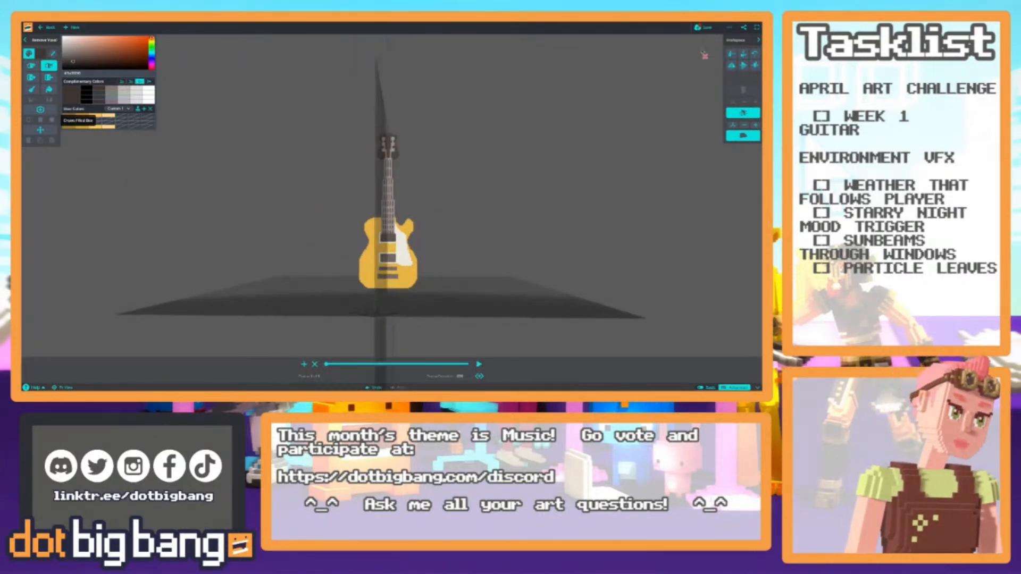
pyautogui.click(702, 27)
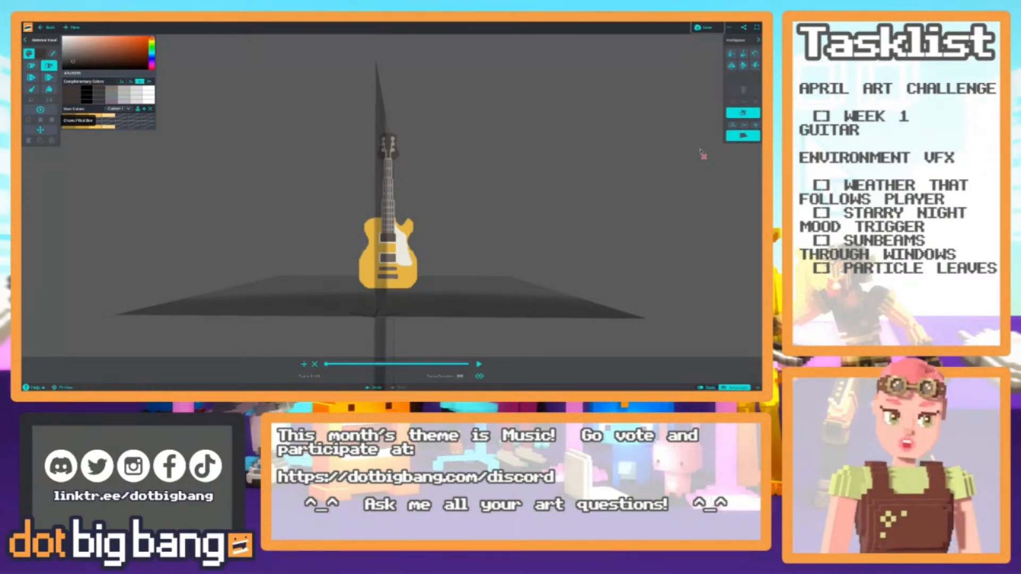
# Turn off mirroring and add a small square of cream voxels on the body's upper-left shoulder.
pyautogui.scroll(3, 301, 294)
pyautogui.moveTo(319, 290); pyautogui.dragTo(340, 244, button='right')
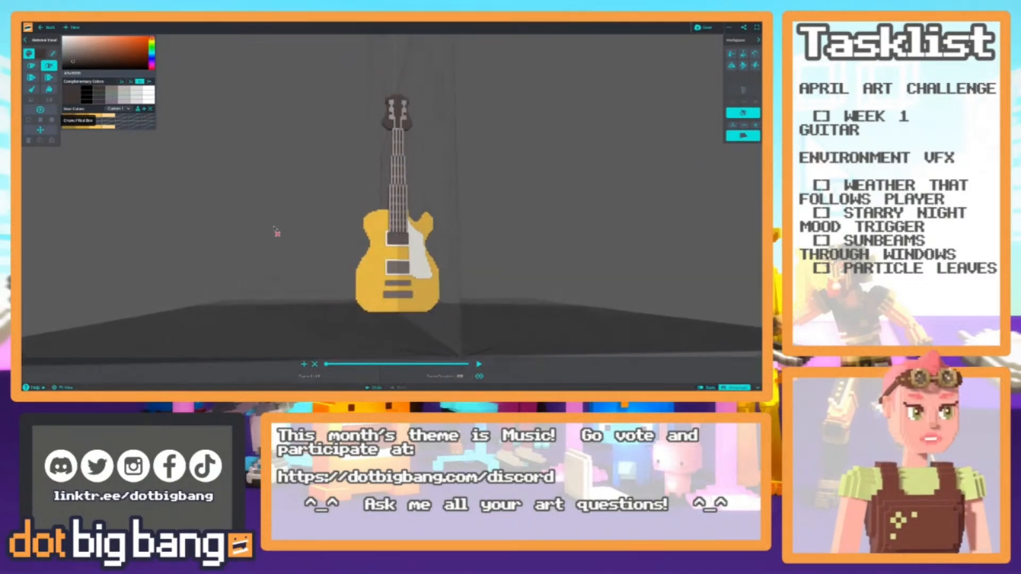
pyautogui.moveTo(274, 229); pyautogui.dragTo(345, 241, button='right')
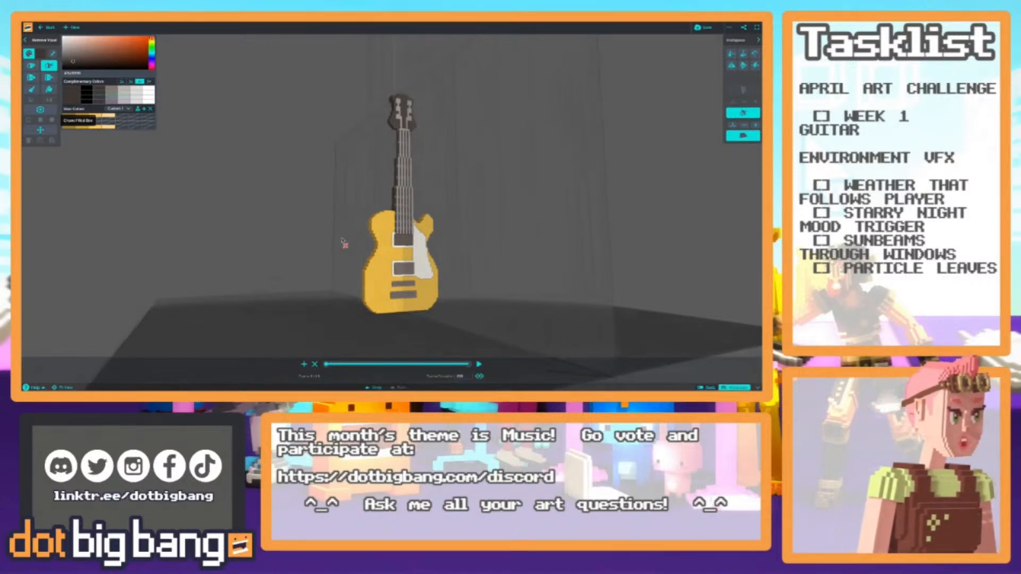
pyautogui.moveTo(342, 235)
pyautogui.mouseDown(button='right')
pyautogui.moveTo(278, 228)
pyautogui.moveTo(322, 237)
pyautogui.mouseUp(button='right')
pyautogui.scroll(6, 278, 228)
pyautogui.scroll(4, 326, 241)
pyautogui.press('1')
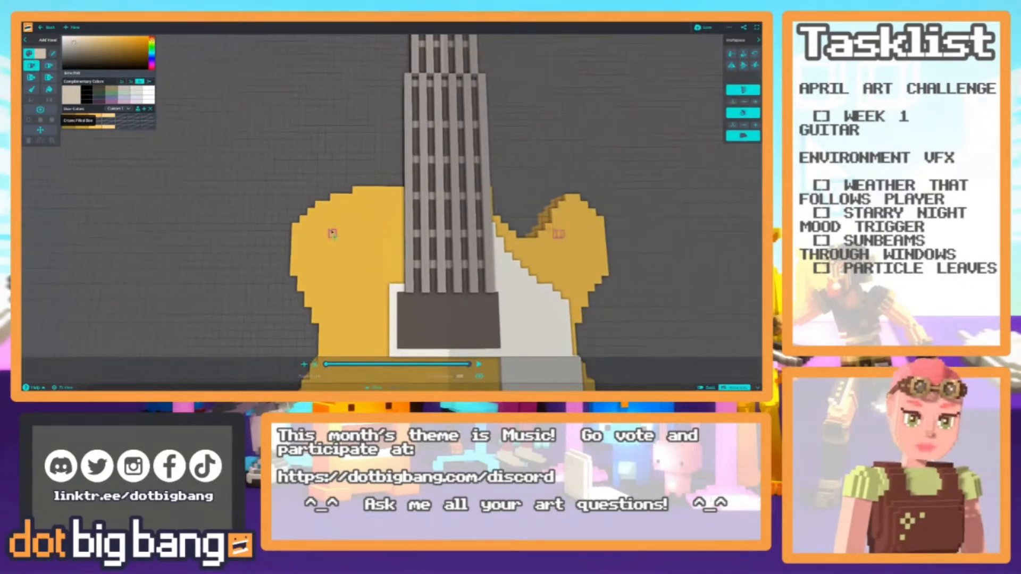
pyautogui.click(744, 112)
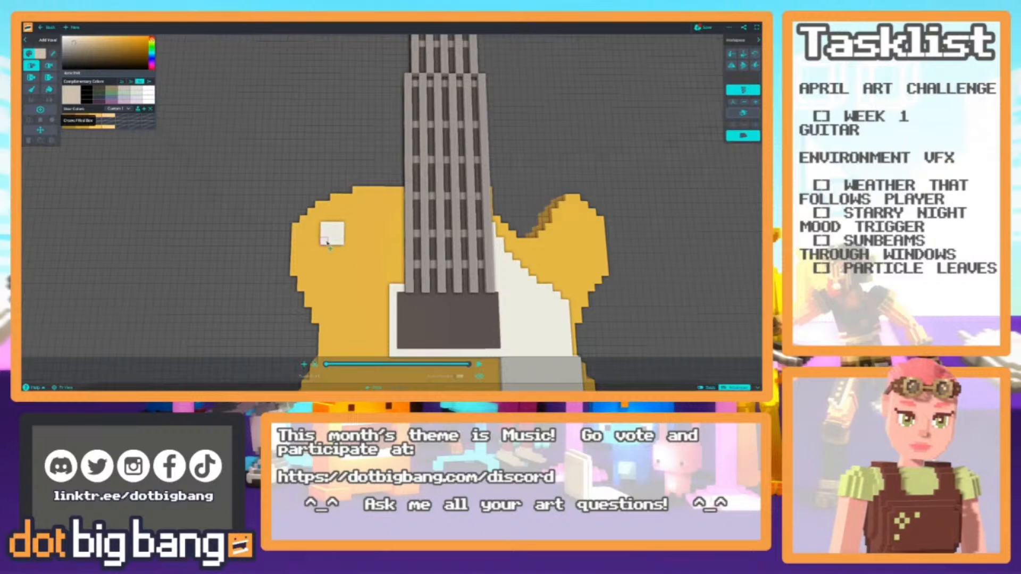
pyautogui.scroll(-5, 298, 234)
pyautogui.scroll(2, 307, 250)
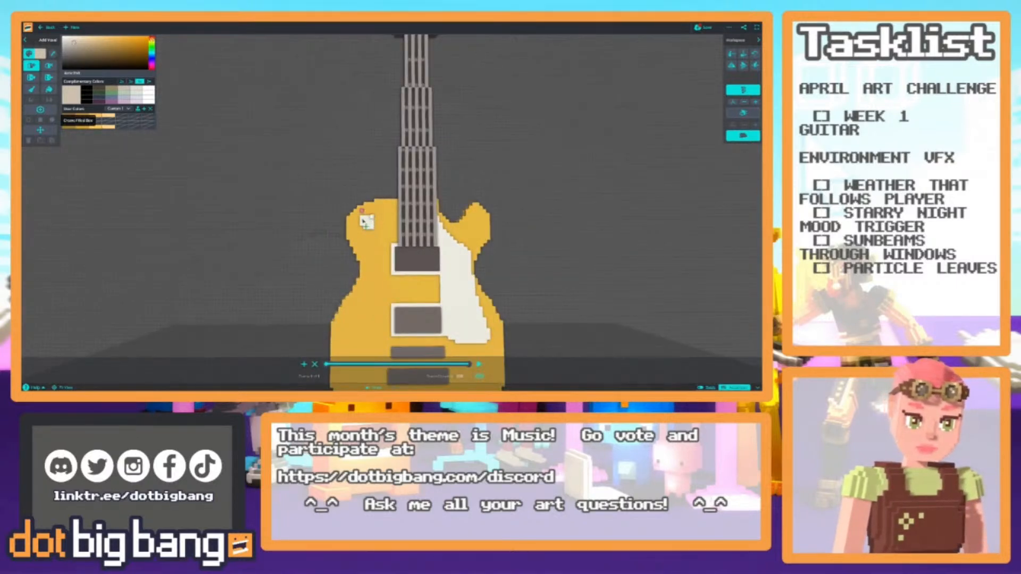
# Enlarge the cream square on the body's shoulder and remove its corner voxels to form a round disc.
pyautogui.press('r')
pyautogui.scroll(-5, 351, 247)
pyautogui.scroll(6, 352, 249)
pyautogui.press('a')
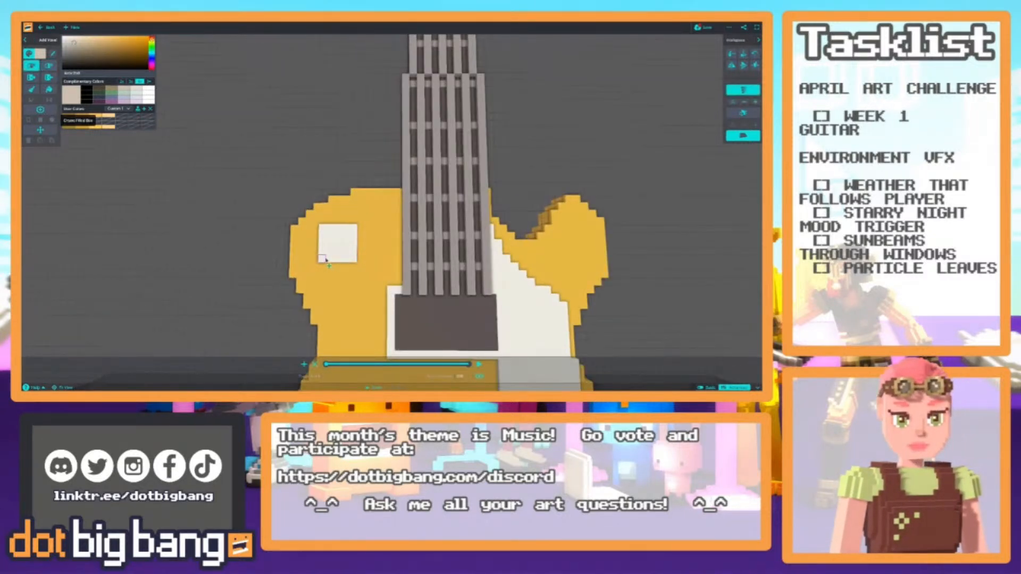
pyautogui.press('r')
pyautogui.scroll(-5, 276, 197)
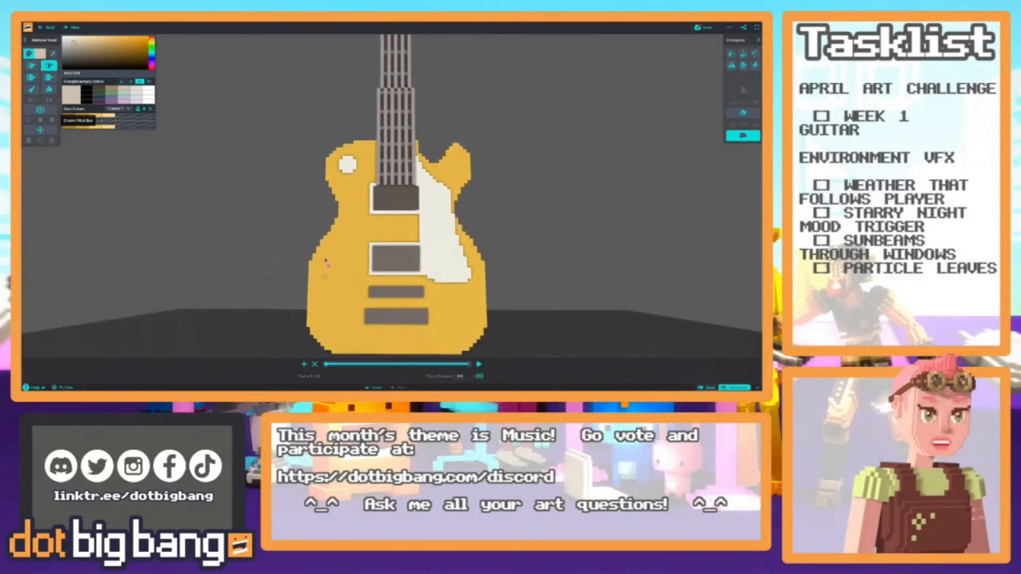
# Duplicate the round cream disc and place the copy at the body's lower right, below the pickguard.
pyautogui.moveTo(326, 280); pyautogui.dragTo(314, 223, button='middle')
pyautogui.moveTo(367, 279); pyautogui.dragTo(340, 245, button='middle')
pyautogui.scroll(3, 377, 263)
pyautogui.moveTo(396, 313)
pyautogui.mouseDown(button='middle')
pyautogui.moveTo(347, 216)
pyautogui.moveTo(403, 316)
pyautogui.mouseUp(button='middle')
pyautogui.press('c')
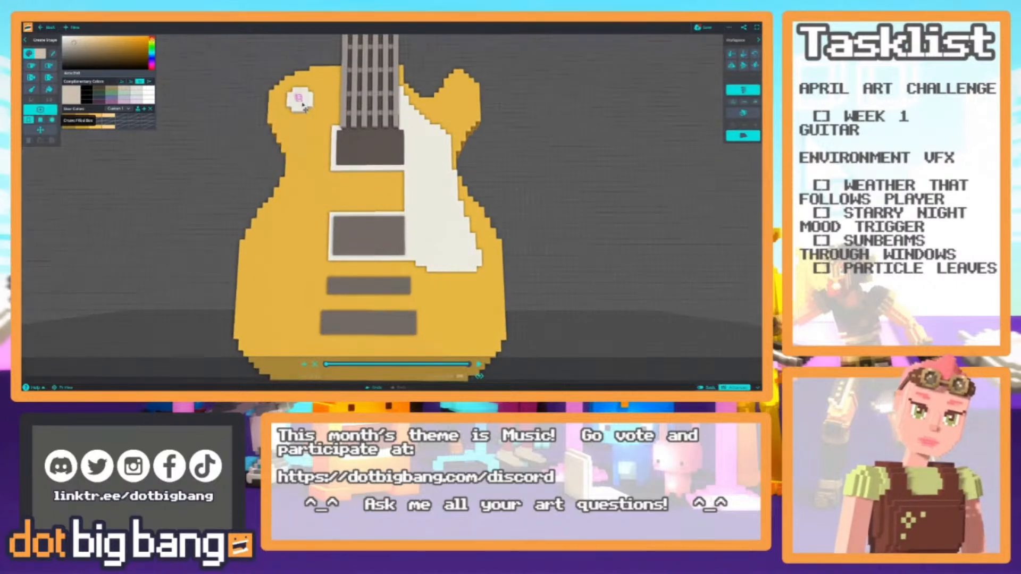
pyautogui.press('v')
pyautogui.doubleClick(302, 100)
pyautogui.scroll(-3, 302, 227)
pyautogui.scroll(-4, 306, 203)
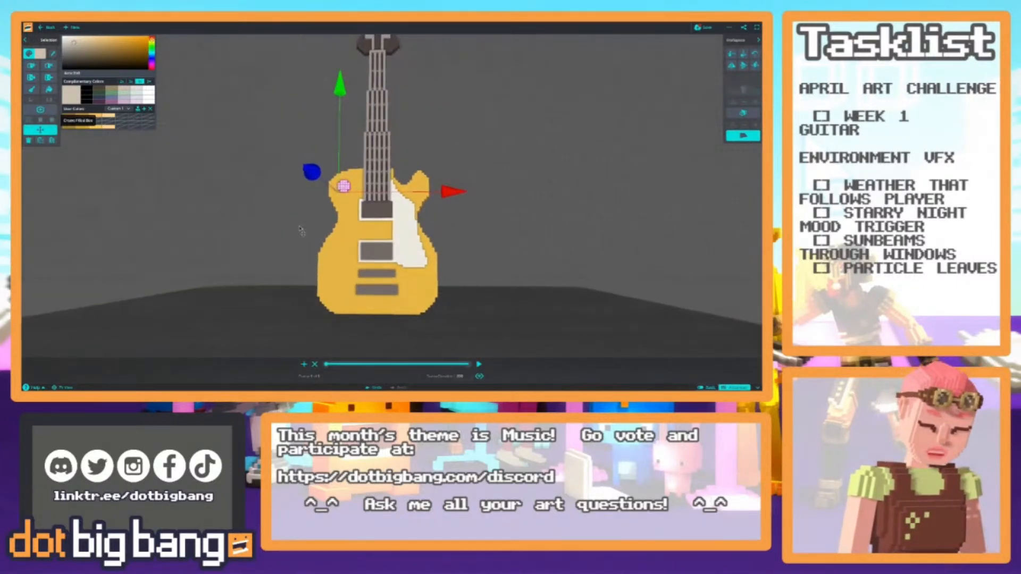
pyautogui.moveTo(340, 88); pyautogui.dragTo(338, 169)
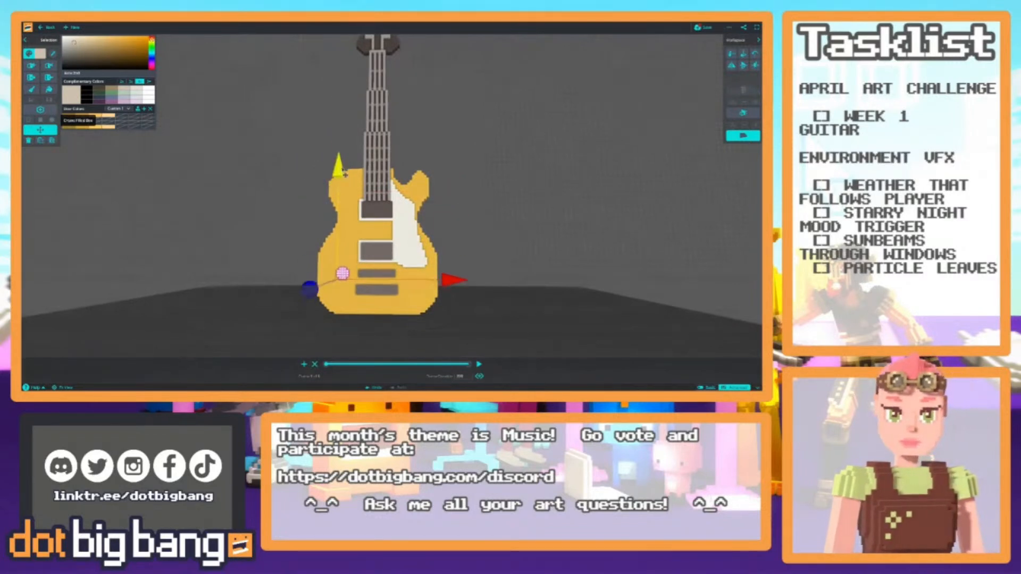
pyautogui.moveTo(451, 283); pyautogui.dragTo(536, 284)
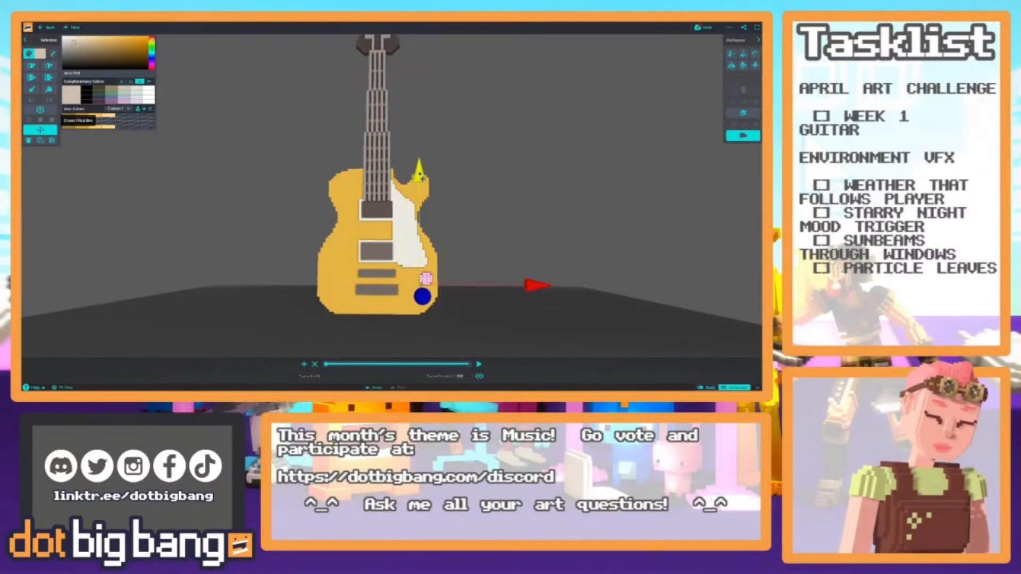
pyautogui.hotkey('ctrl', 'z')
pyautogui.hotkey('ctrl', 'z')
pyautogui.scroll(3, 290, 260)
pyautogui.moveTo(286, 262); pyautogui.dragTo(260, 204, button='middle')
pyautogui.click(290, 231)
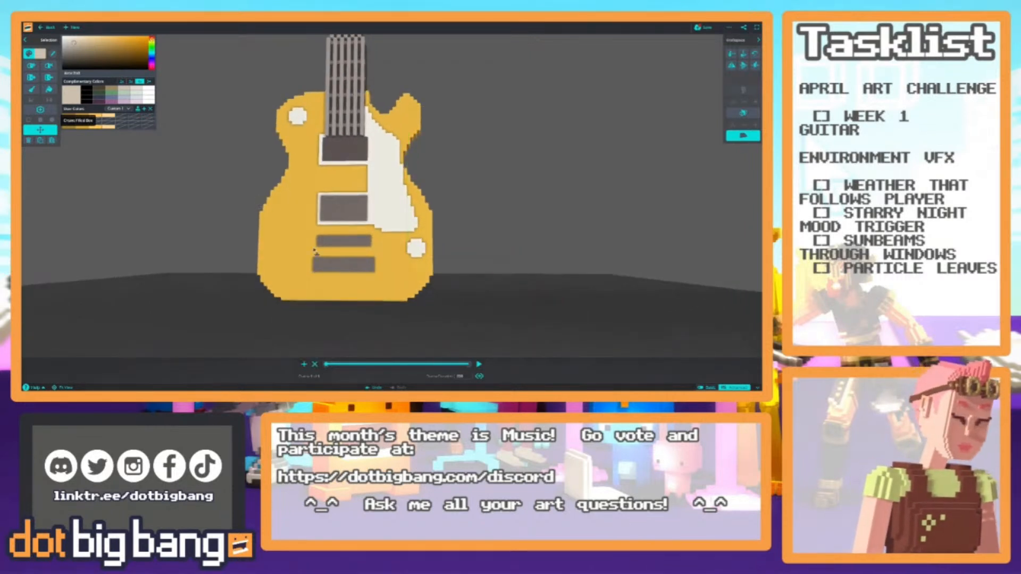
# Paint the centre of the lower disc below the pickguard in a darker tan, leaving a cream rim.
pyautogui.scroll(5, 287, 230)
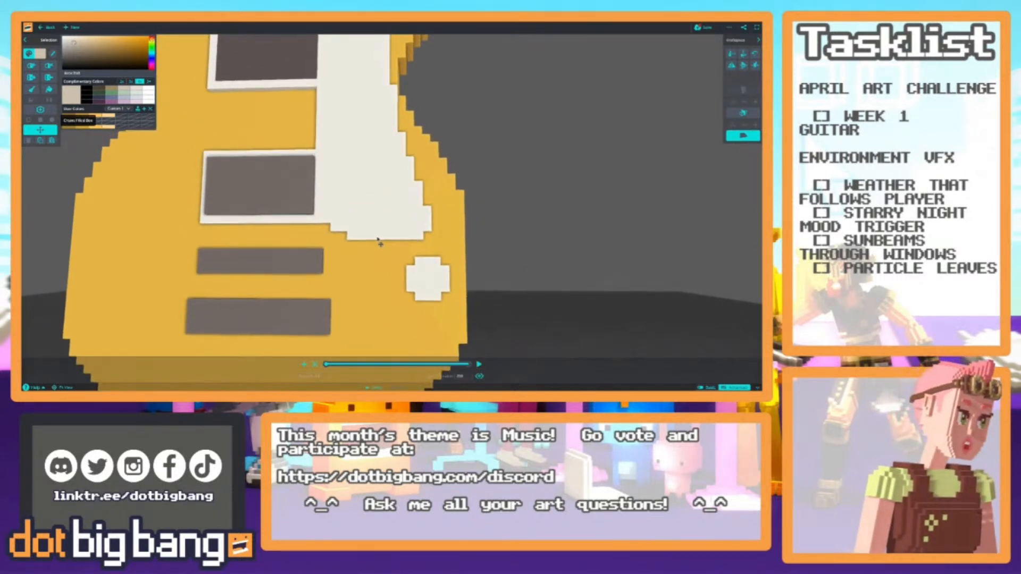
pyautogui.keyDown('alt'); pyautogui.click(427, 284); pyautogui.keyUp('alt')
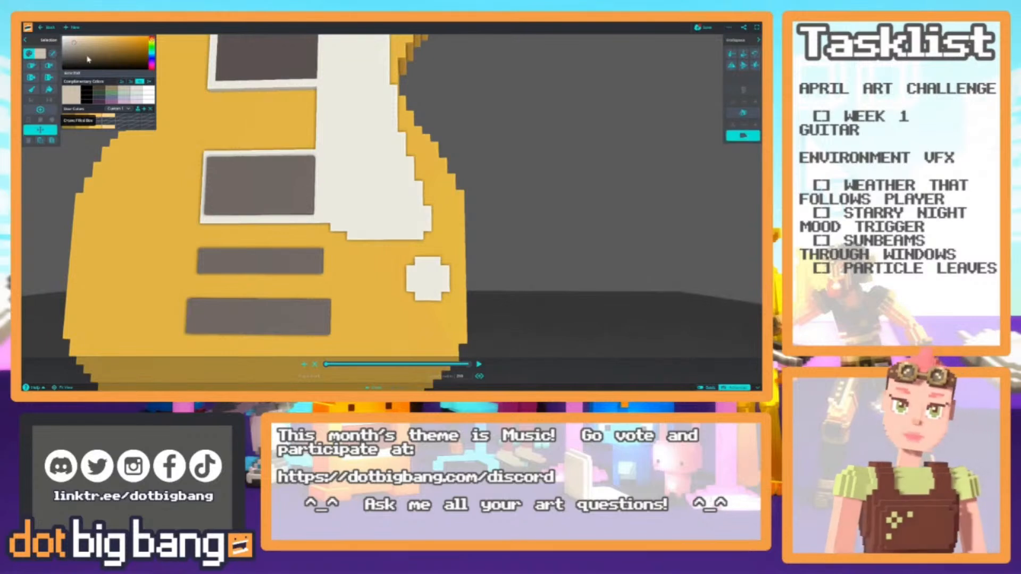
pyautogui.click(76, 44)
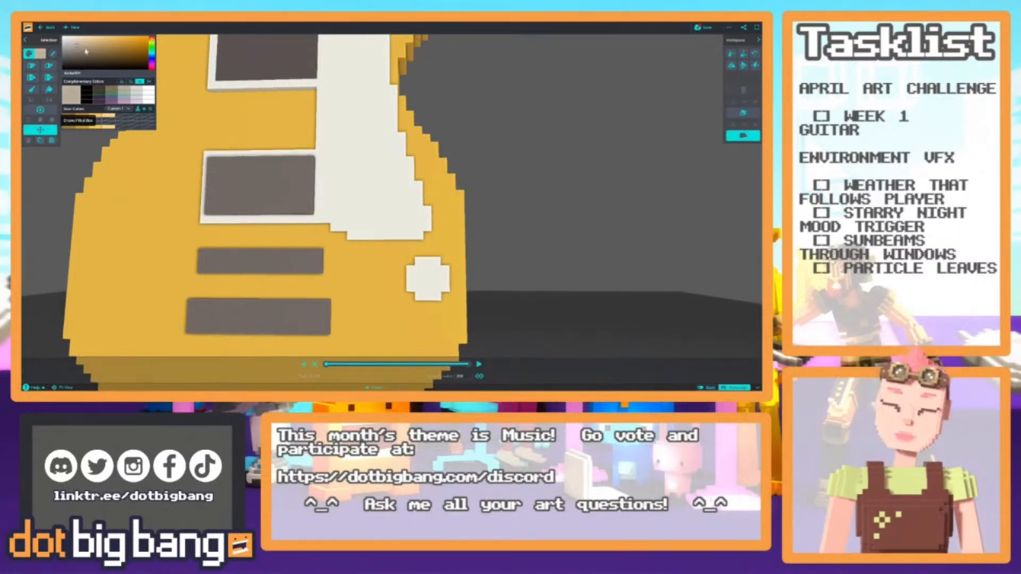
pyautogui.press('b')
pyautogui.moveTo(437, 270)
pyautogui.mouseDown()
pyautogui.moveTo(421, 286)
pyautogui.moveTo(429, 272)
pyautogui.moveTo(436, 279)
pyautogui.moveTo(425, 278)
pyautogui.mouseUp()
pyautogui.click(79, 48)
pyautogui.press('b')
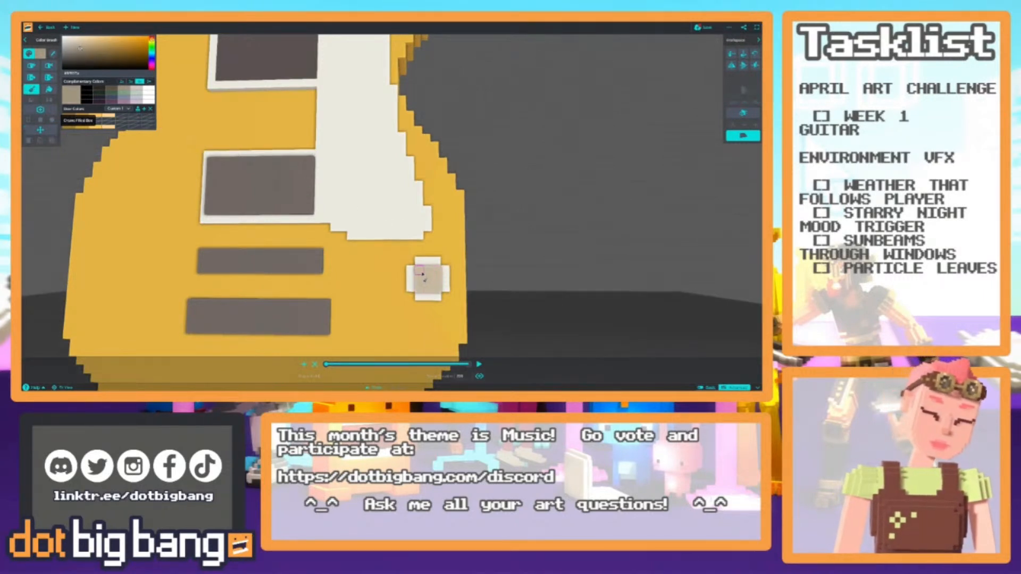
pyautogui.click(84, 49)
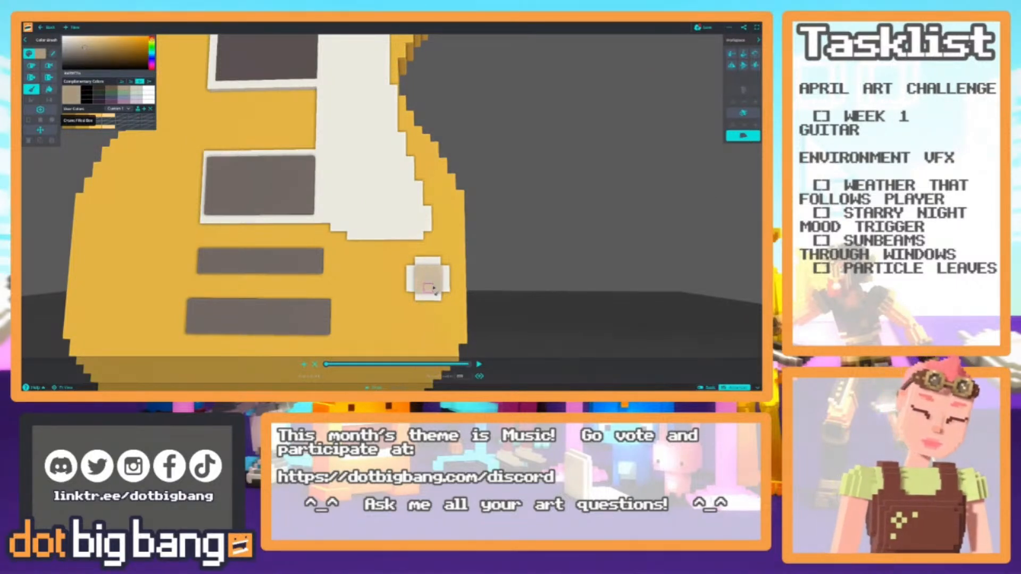
# Extrude the tan centre of the lower disc outward from the body to form a raised knob.
pyautogui.scroll(-5, 411, 252)
pyautogui.press('e')
pyautogui.click(407, 238)
pyautogui.scroll(5, 368, 207)
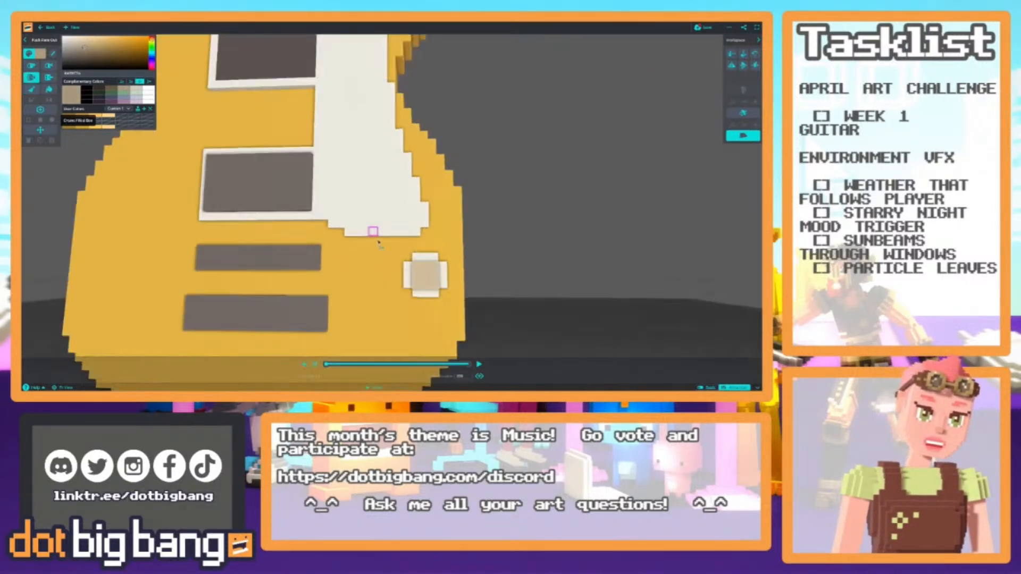
pyautogui.scroll(-5, 411, 279)
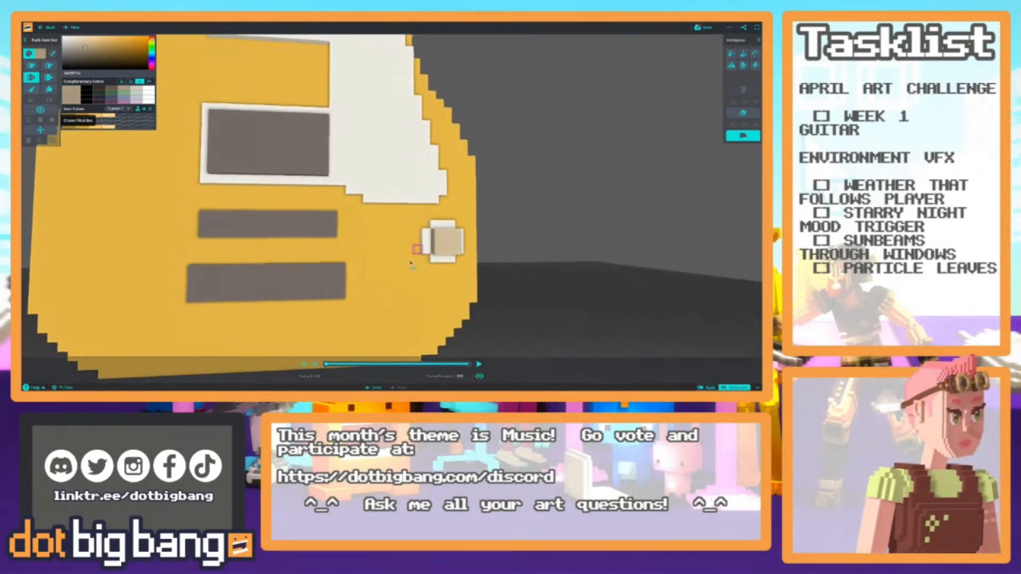
pyautogui.scroll(5, 387, 241)
pyautogui.moveTo(386, 241); pyautogui.dragTo(336, 212, button='right')
pyautogui.press('w')
pyautogui.click(449, 238)
pyautogui.moveTo(334, 241); pyautogui.dragTo(339, 213, button='middle')
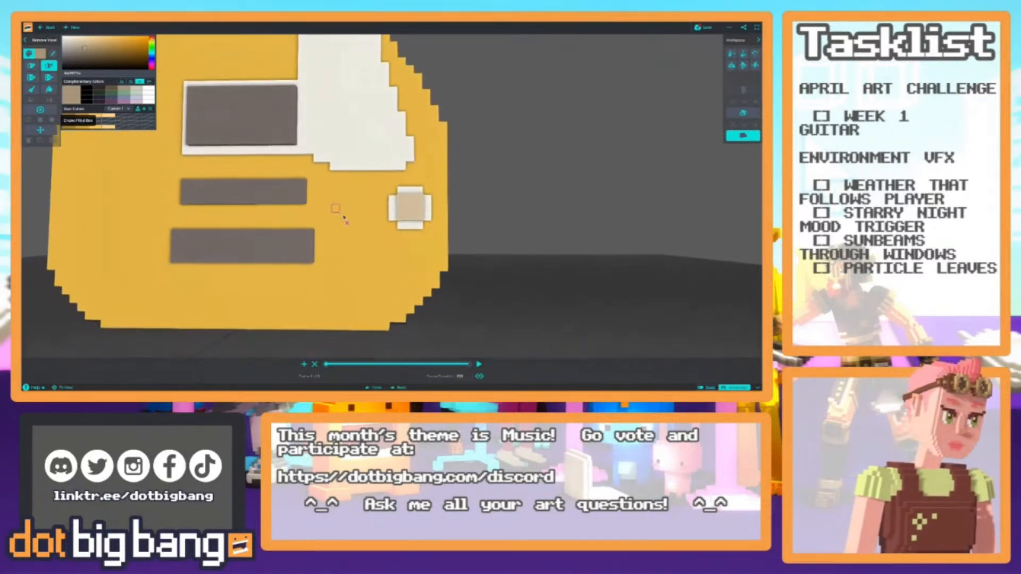
pyautogui.press('b')
pyautogui.moveTo(407, 214); pyautogui.dragTo(420, 198)
pyautogui.hotkey('ctrl', 'z')
# Select the whole knob and place a duplicate of it directly above, just below the pickguard.
pyautogui.press('v')
pyautogui.keyDown('shift'); pyautogui.click(395, 211); pyautogui.keyUp('shift')
pyautogui.keyDown('shift'); pyautogui.doubleClick(394, 210); pyautogui.keyUp('shift')
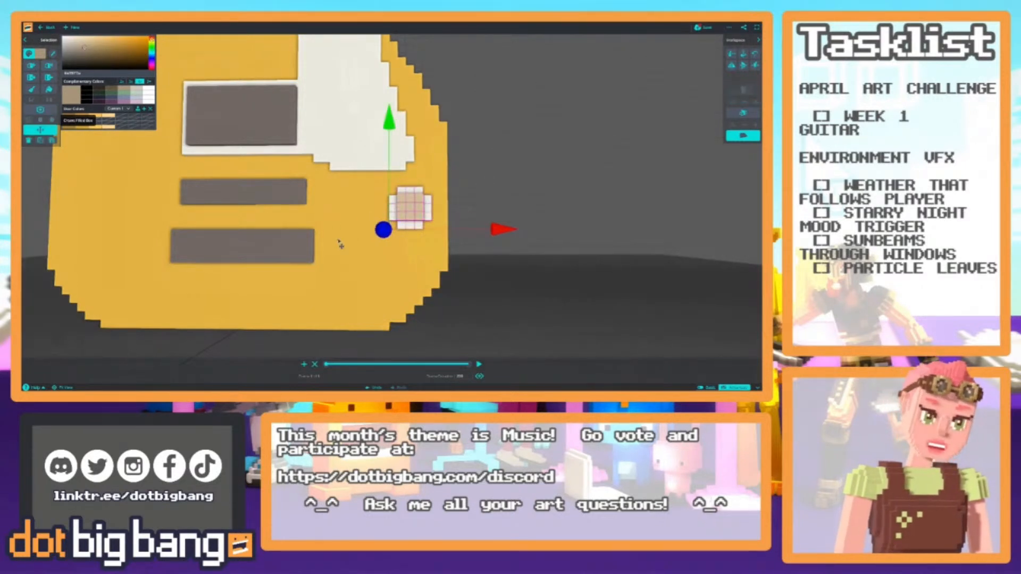
pyautogui.moveTo(392, 128)
pyautogui.mouseDown()
pyautogui.moveTo(393, 183)
pyautogui.moveTo(390, 109)
pyautogui.mouseUp()
pyautogui.scroll(-5, 354, 238)
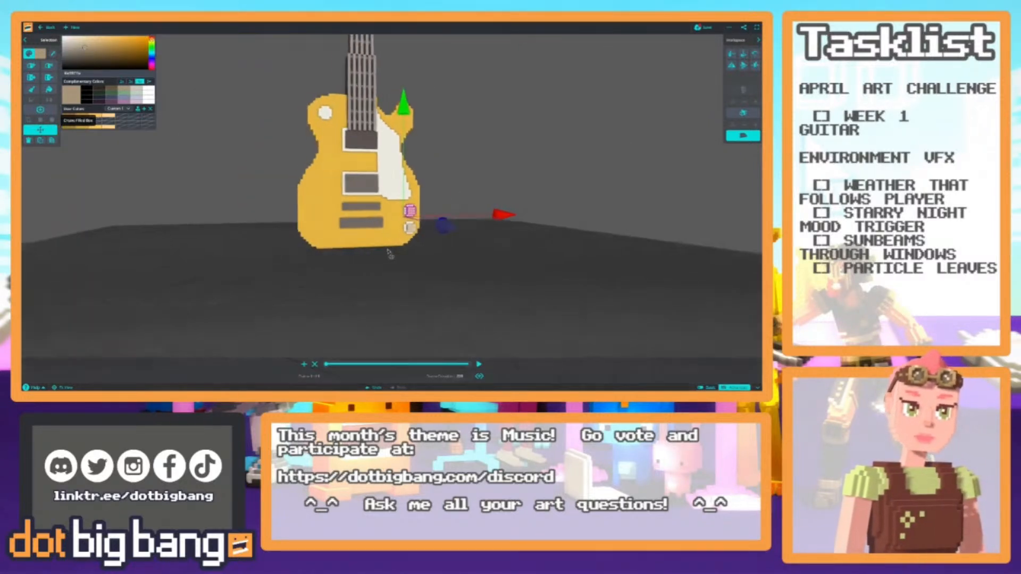
pyautogui.moveTo(354, 236); pyautogui.dragTo(343, 233, button='right')
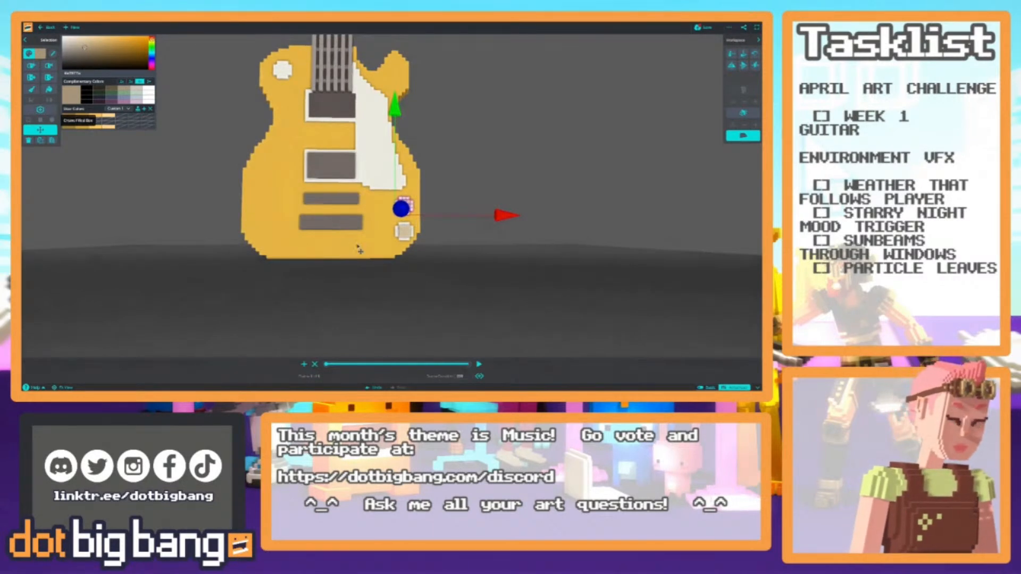
# Move the lower knob slightly down and inward to follow the curve of the body's edge.
pyautogui.click(405, 233)
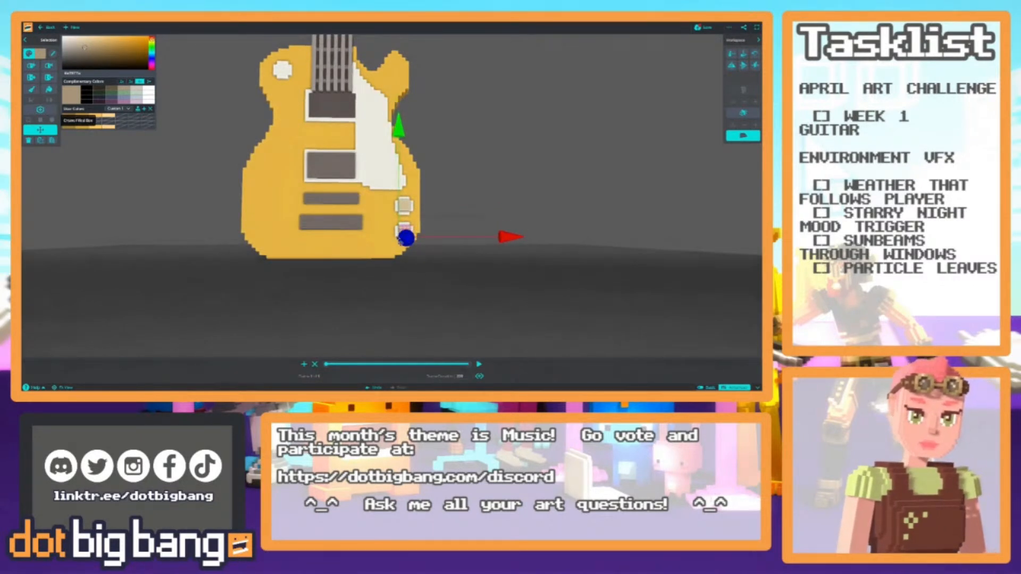
pyautogui.moveTo(394, 138); pyautogui.dragTo(395, 141)
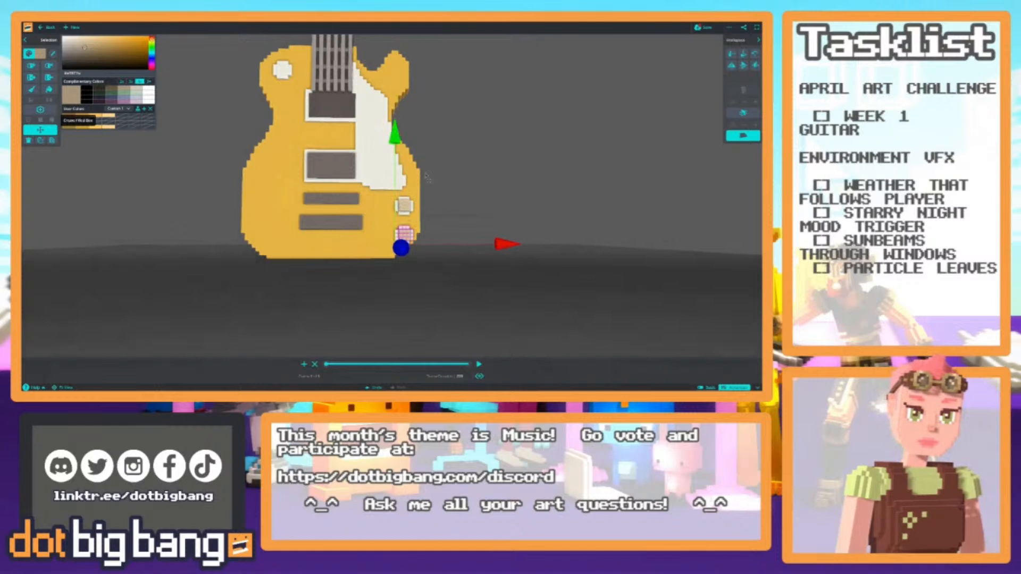
pyautogui.moveTo(505, 245); pyautogui.dragTo(500, 245)
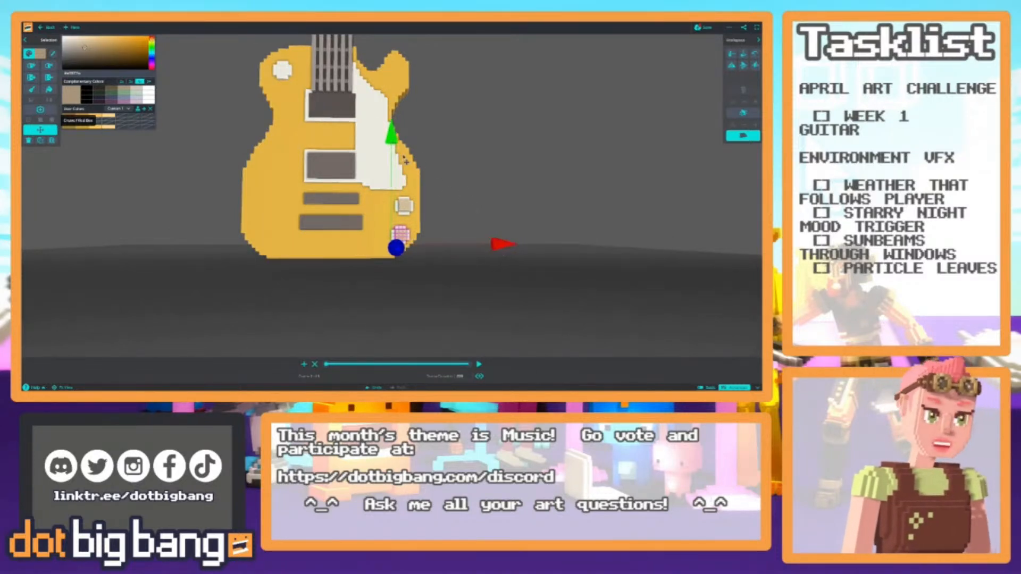
pyautogui.moveTo(390, 140); pyautogui.dragTo(390, 141)
pyautogui.click(431, 206)
# Duplicate both knobs together and place the copies beside the bridge, slightly lower than the originals, making a group of four.
pyautogui.scroll(3, 391, 255)
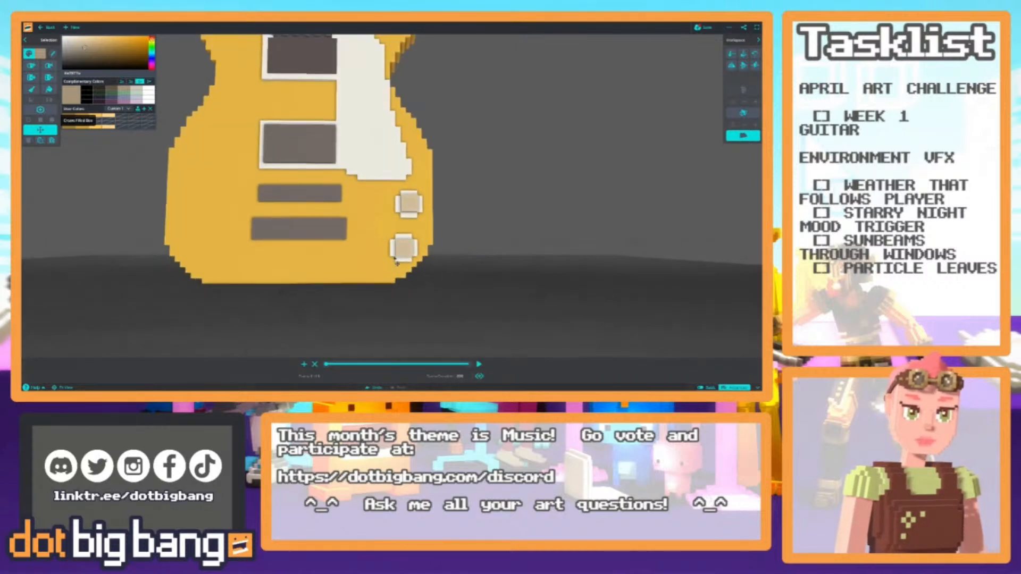
pyautogui.click(402, 250)
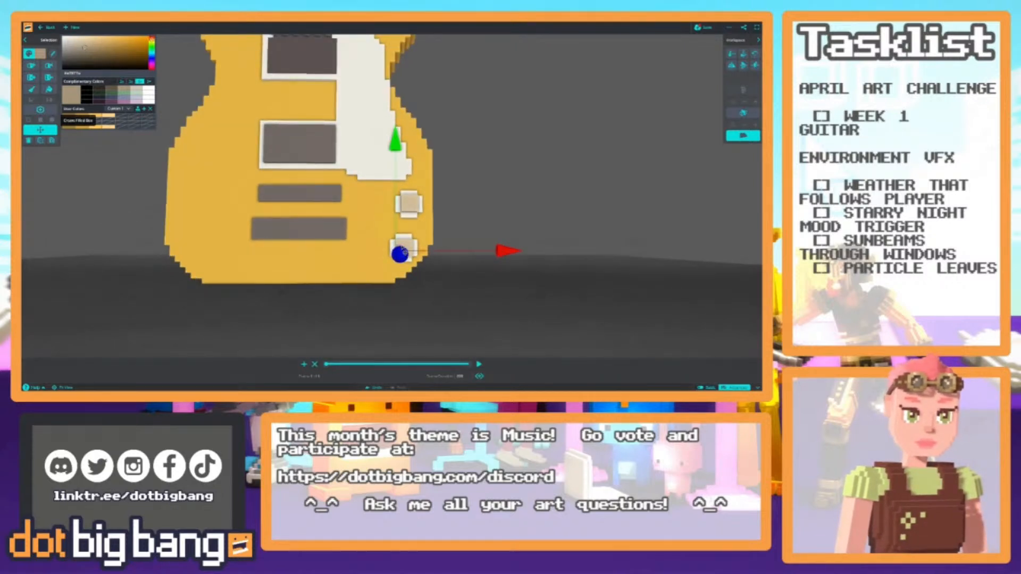
pyautogui.keyDown('shift'); pyautogui.click(410, 205); pyautogui.keyUp('shift')
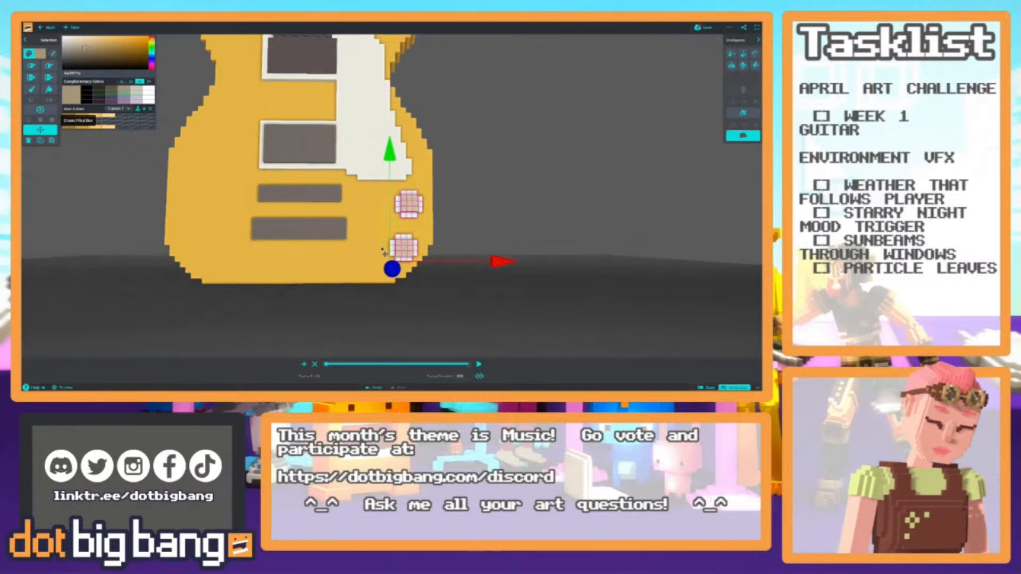
pyautogui.moveTo(504, 265); pyautogui.dragTo(466, 264)
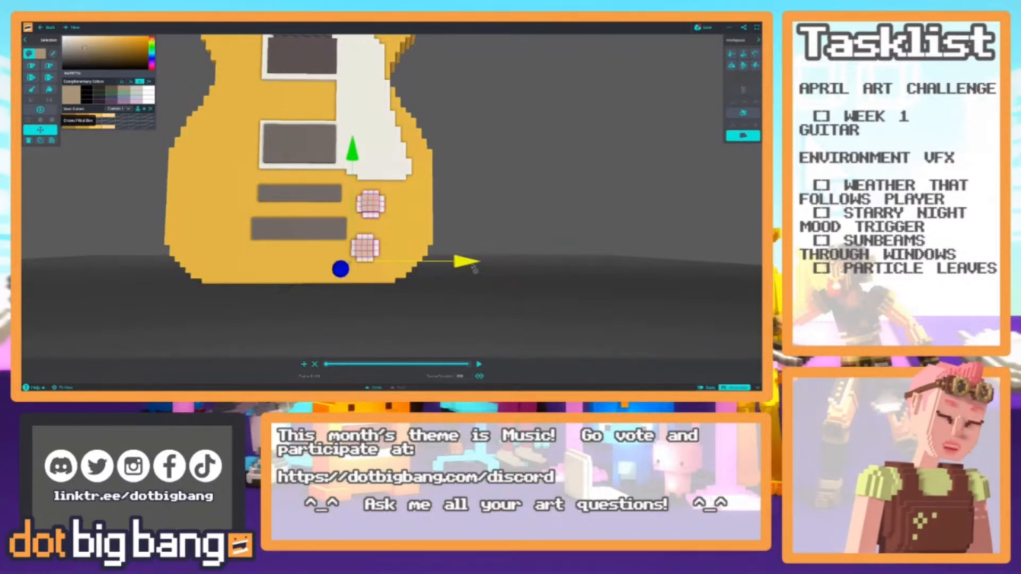
pyautogui.moveTo(354, 157); pyautogui.dragTo(356, 169)
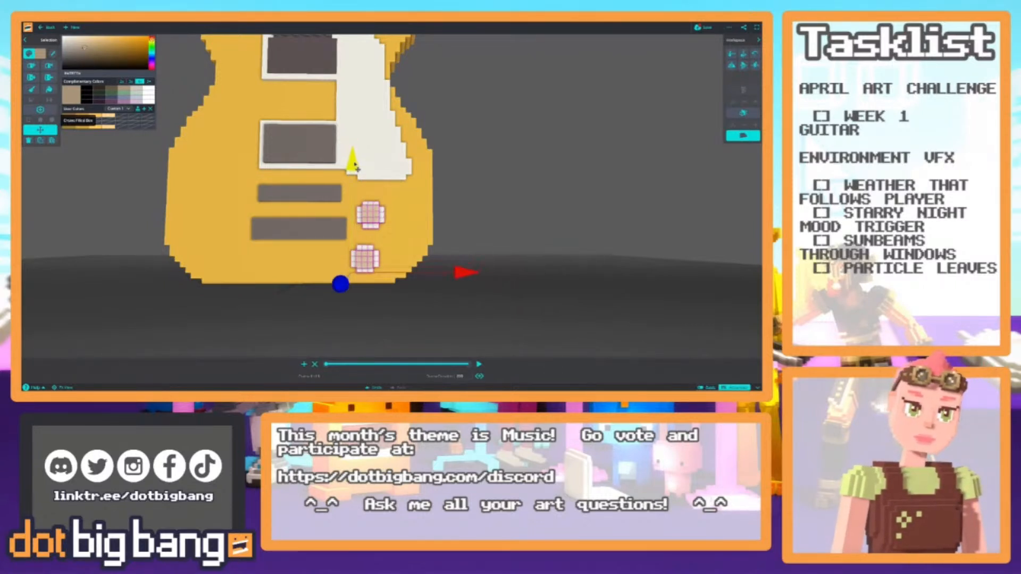
pyautogui.hotkey('ctrl', 'd')
# View the whole guitar from the front with its four knobs and save the model.
pyautogui.scroll(-8, 143, 203)
pyautogui.click(144, 204)
pyautogui.scroll(-2, 234, 245)
pyautogui.moveTo(241, 261); pyautogui.dragTo(301, 284, button='middle')
pyautogui.scroll(4, 258, 249)
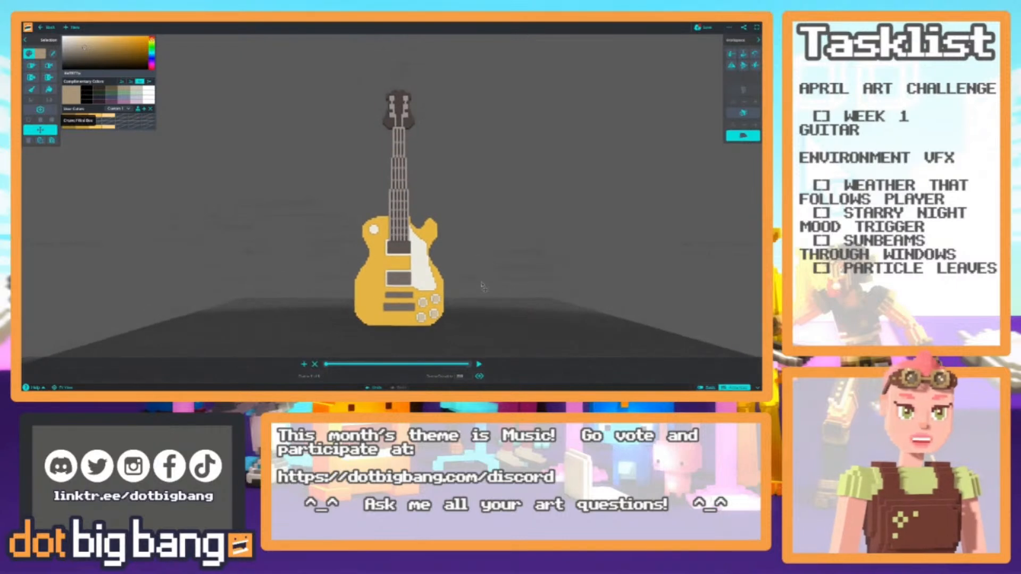
pyautogui.click(703, 27)
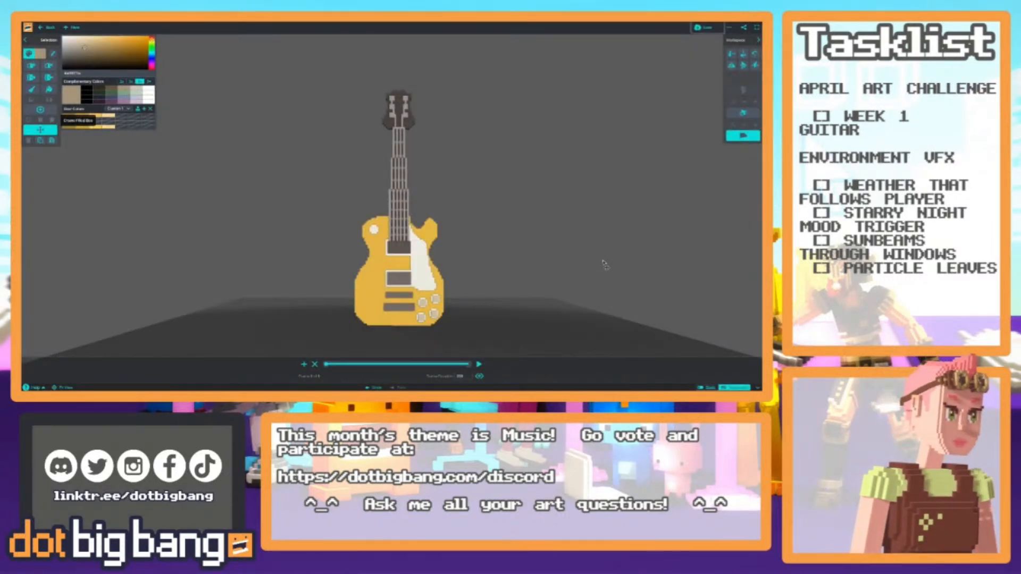
pyautogui.moveTo(291, 251)
pyautogui.mouseDown(button='right')
pyautogui.moveTo(294, 229)
pyautogui.moveTo(285, 259)
pyautogui.mouseUp(button='right')
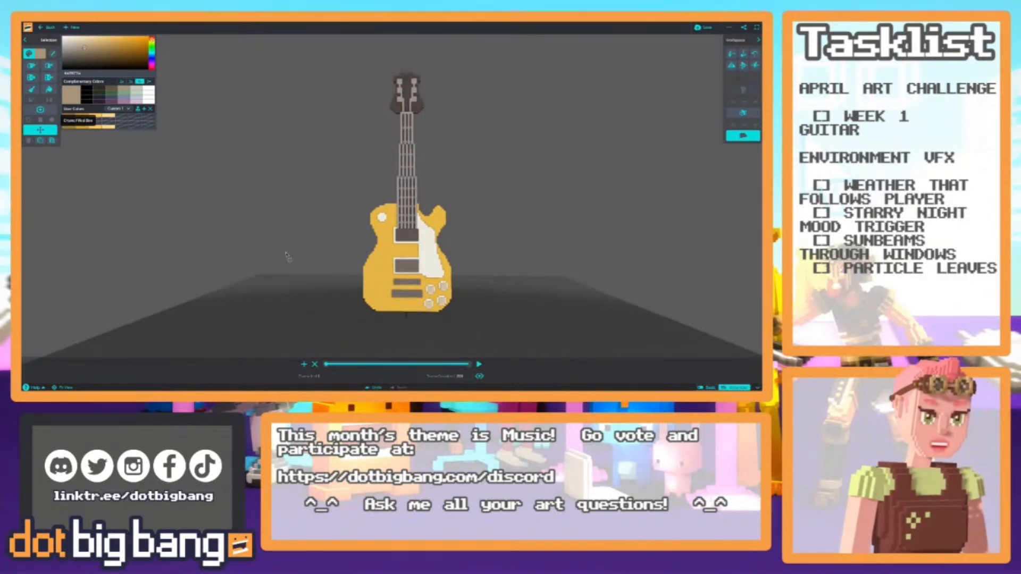
# Pick the light cream colour for adding voxels and shift the drawing plane to the headstock's depth.
pyautogui.click(431, 289)
pyautogui.scroll(3, 367, 109)
pyautogui.moveTo(370, 69); pyautogui.dragTo(336, 221, button='middle')
pyautogui.press('1')
pyautogui.scroll(3, 310, 166)
pyautogui.moveTo(310, 167); pyautogui.dragTo(461, 259, button='right')
pyautogui.scroll(3, 405, 221)
pyautogui.click(757, 104)
pyautogui.click(758, 103)
pyautogui.click(743, 106)
pyautogui.moveTo(659, 172); pyautogui.dragTo(287, 159, button='right')
pyautogui.click(378, 207)
pyautogui.hotkey('ctrl', 'z')
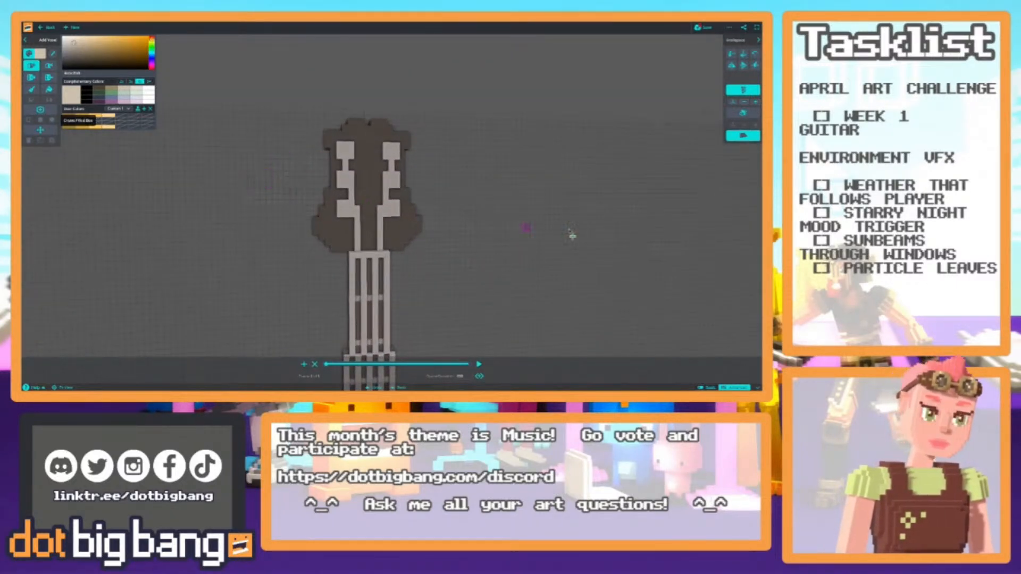
# Turn on mirroring and add three single cream voxels along each side of the headstock as tuning peg shafts.
pyautogui.click(737, 117)
pyautogui.moveTo(298, 192); pyautogui.dragTo(276, 198, button='right')
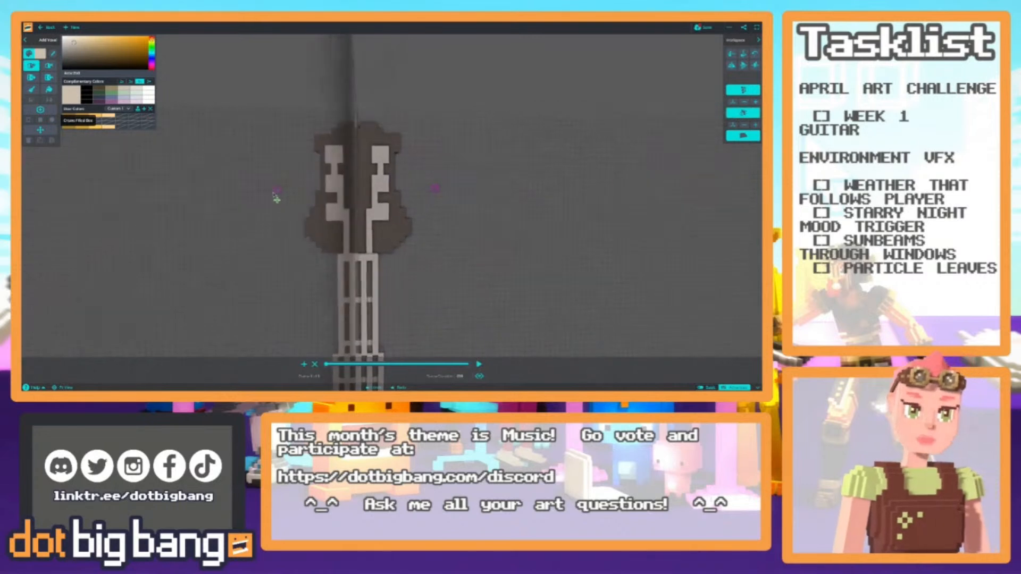
pyautogui.scroll(3, 269, 196)
pyautogui.moveTo(269, 196); pyautogui.dragTo(315, 236, button='middle')
pyautogui.moveTo(327, 197); pyautogui.dragTo(355, 210, button='right')
pyautogui.click(354, 208)
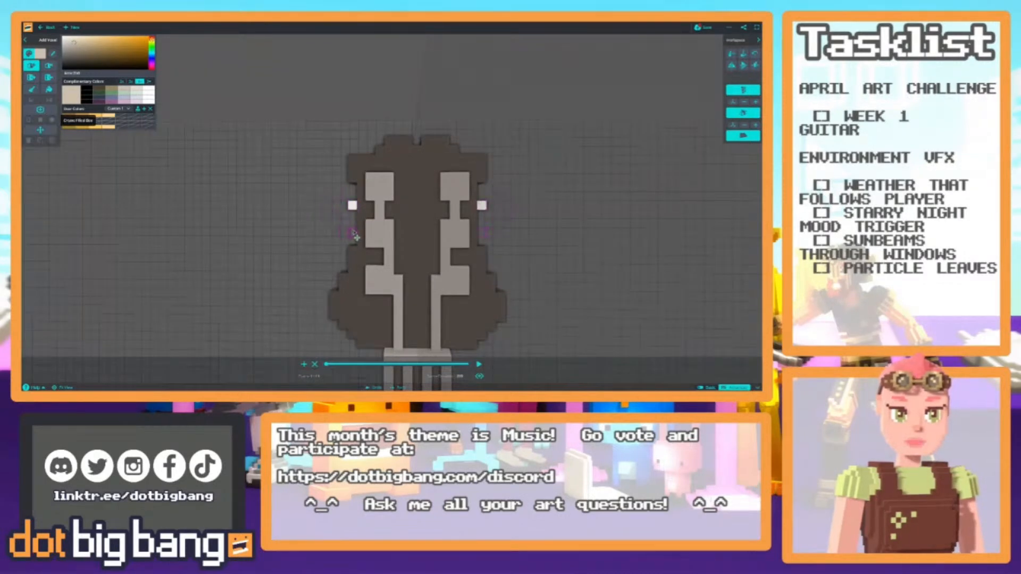
pyautogui.click(355, 236)
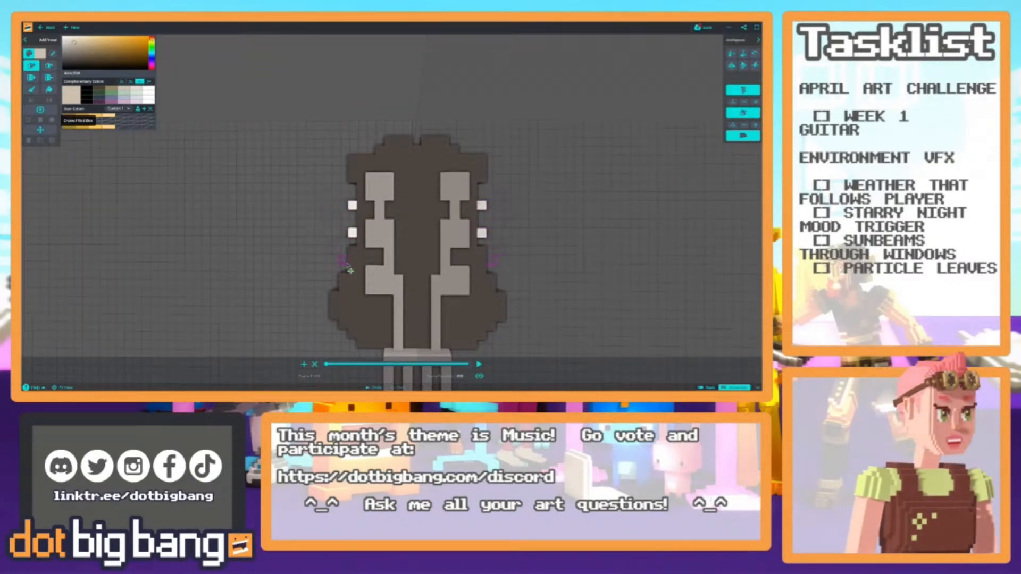
pyautogui.scroll(-5, 319, 231)
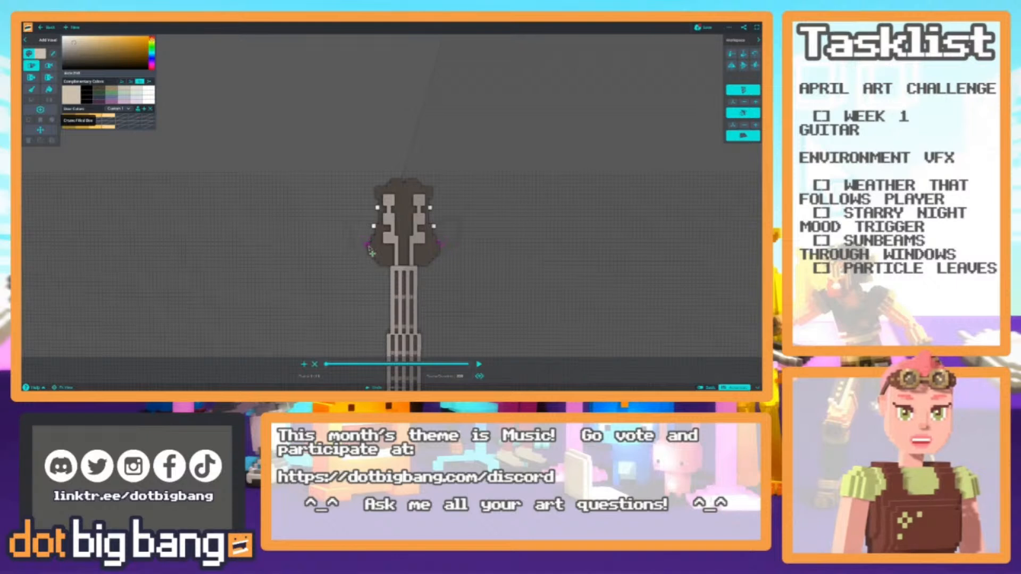
pyautogui.click(368, 247)
pyautogui.press('b')
pyautogui.scroll(-4, 342, 221)
pyautogui.scroll(4, 342, 207)
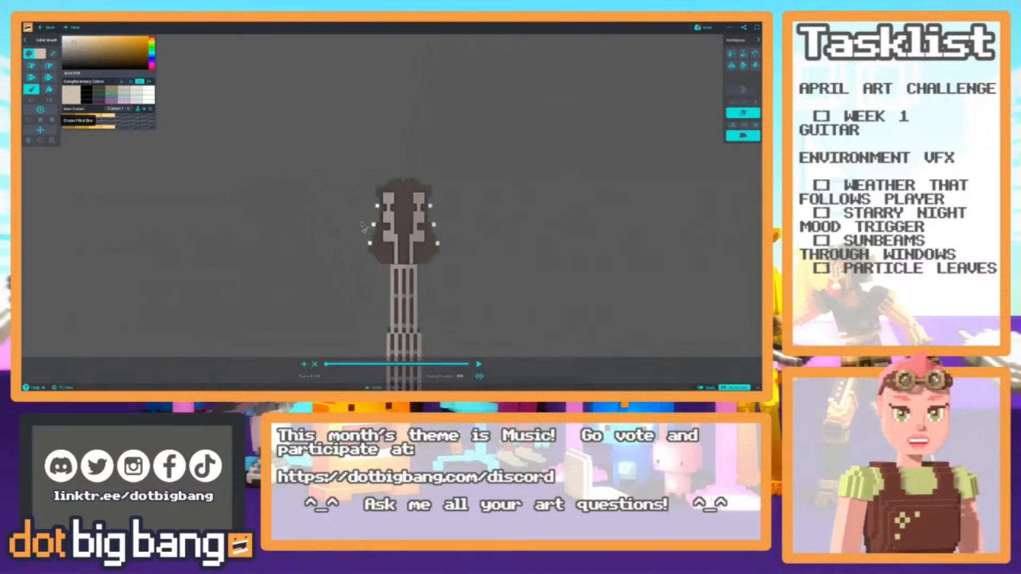
# Lengthen the peg shafts outward and add a square cream head to each of the six tuning pegs.
pyautogui.press('a')
pyautogui.click(373, 206)
pyautogui.moveTo(307, 204); pyautogui.dragTo(310, 229, button='middle')
pyautogui.moveTo(364, 265); pyautogui.dragTo(357, 271)
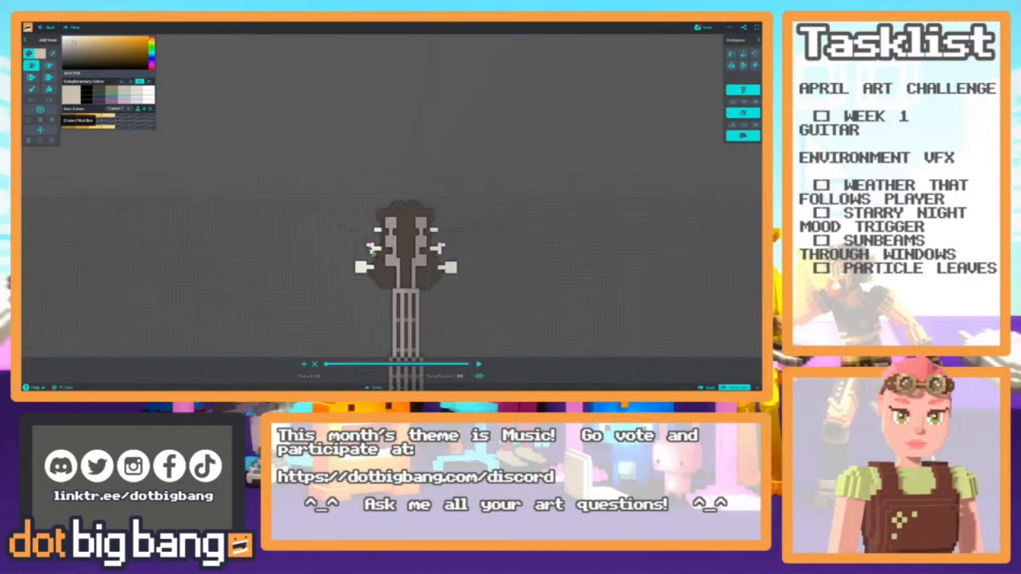
pyautogui.moveTo(372, 226); pyautogui.dragTo(372, 234)
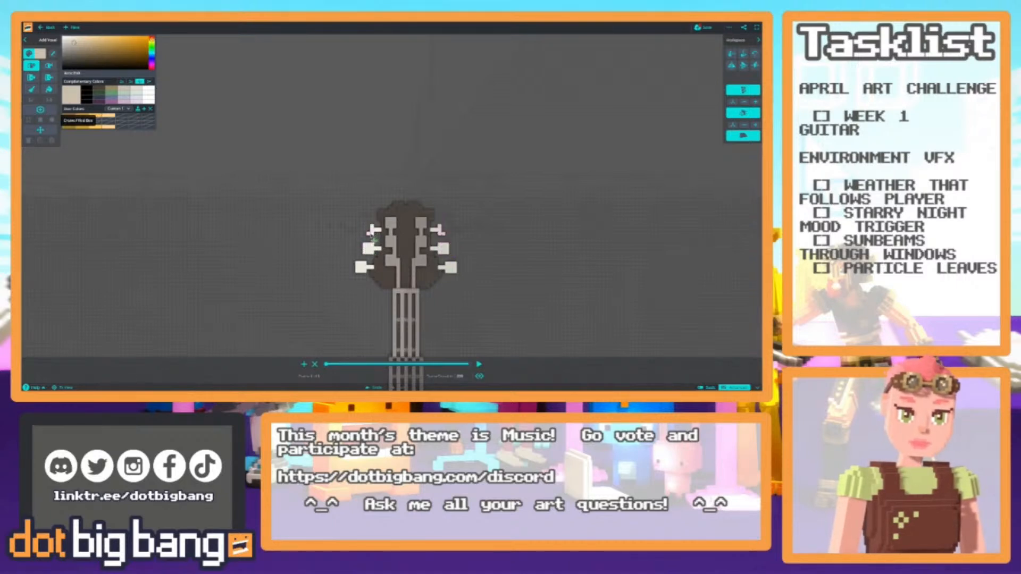
pyautogui.scroll(-5, 341, 213)
pyautogui.scroll(5, 343, 221)
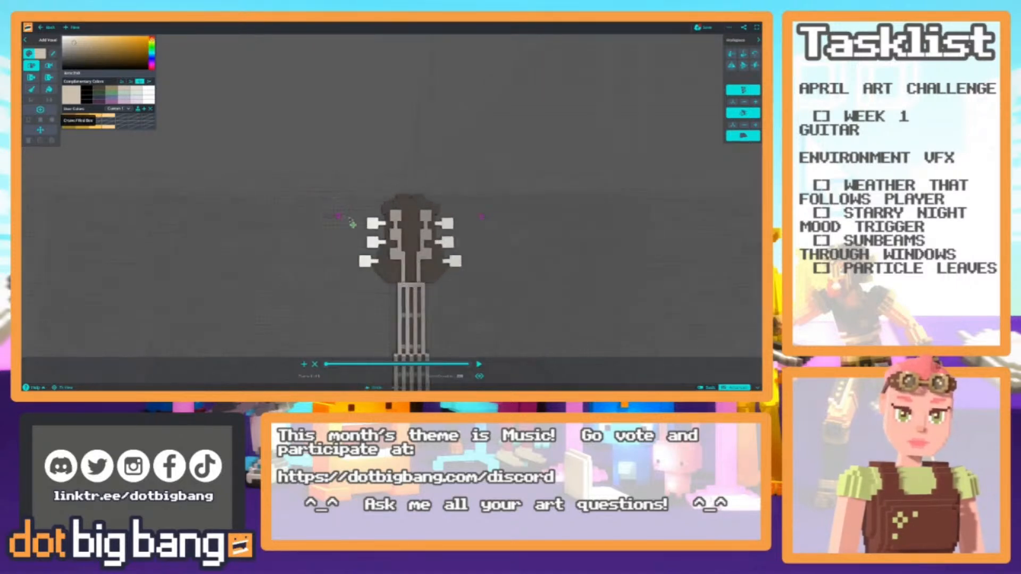
# Trim the outer column of voxels from the lowest pair of tuning peg heads.
pyautogui.press('2')
pyautogui.moveTo(361, 258); pyautogui.dragTo(361, 265)
pyautogui.scroll(-5, 357, 248)
pyautogui.moveTo(356, 246); pyautogui.dragTo(388, 237, button='right')
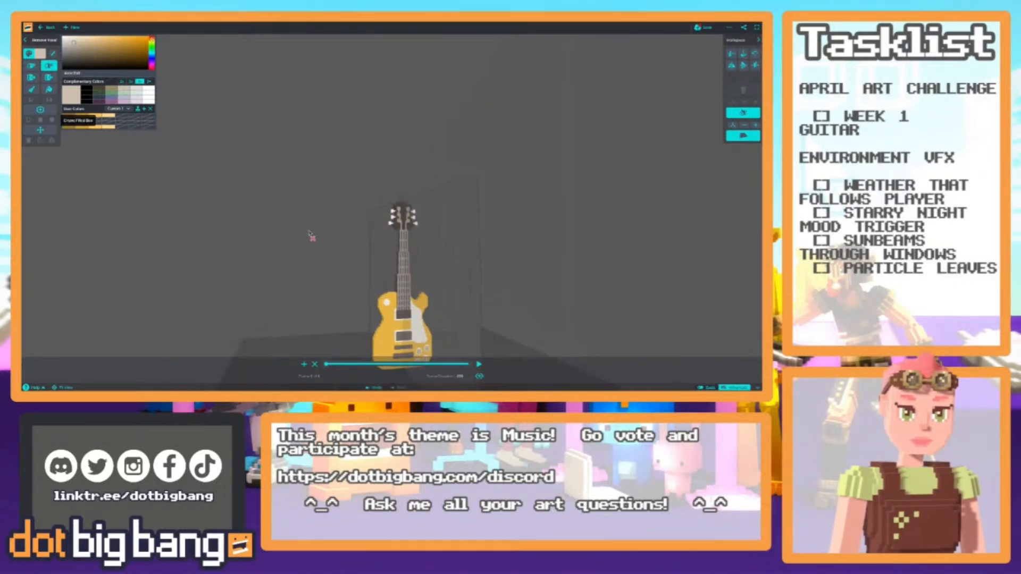
# Select the three tuning pegs on one side of the headstock and nudge them slightly into alignment with the opposite pegs.
pyautogui.scroll(5, 302, 238)
pyautogui.scroll(2, 418, 251)
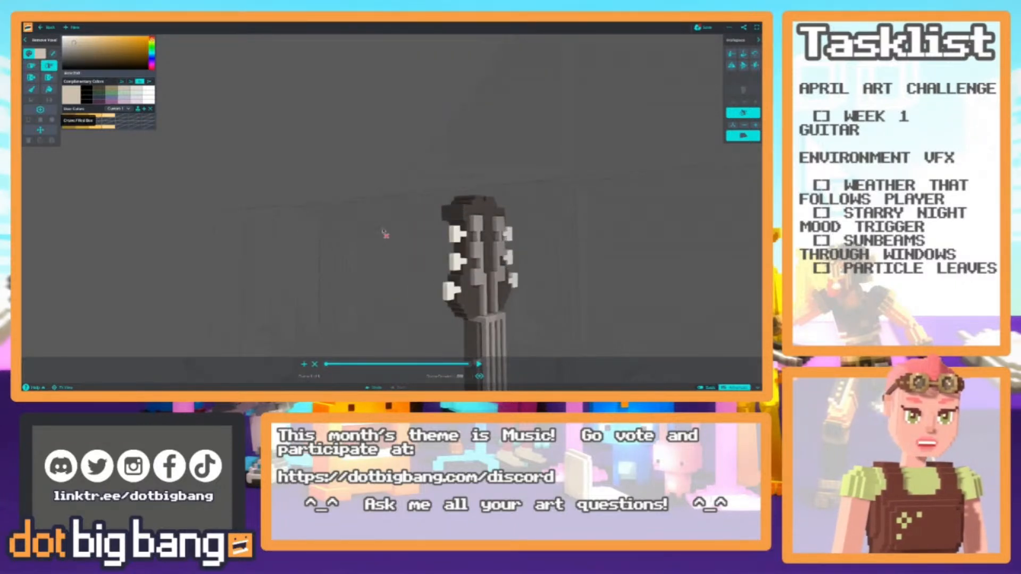
pyautogui.moveTo(389, 238); pyautogui.dragTo(291, 209, button='middle')
pyautogui.press('b')
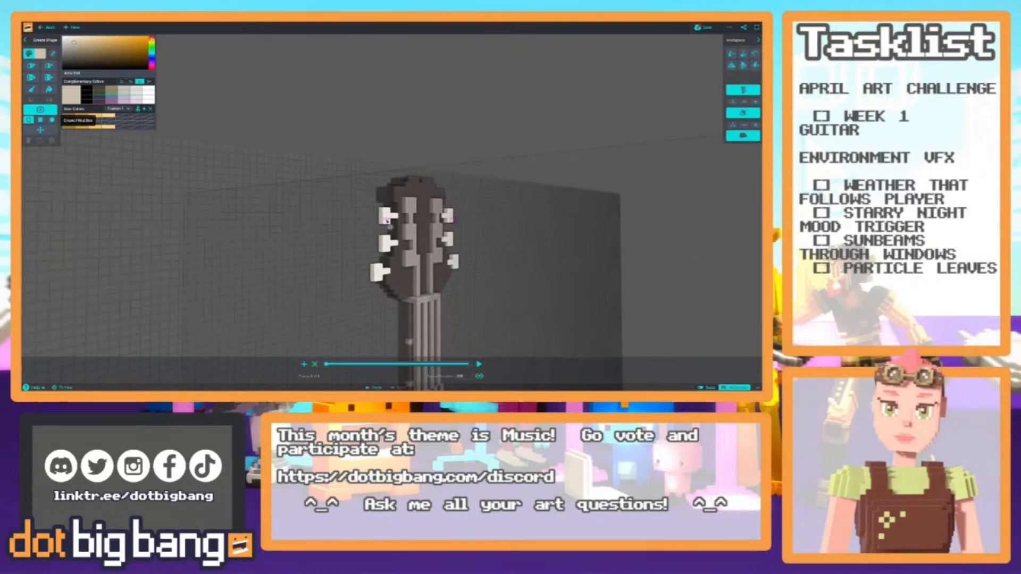
pyautogui.moveTo(337, 221); pyautogui.dragTo(326, 232, button='right')
pyautogui.press('v')
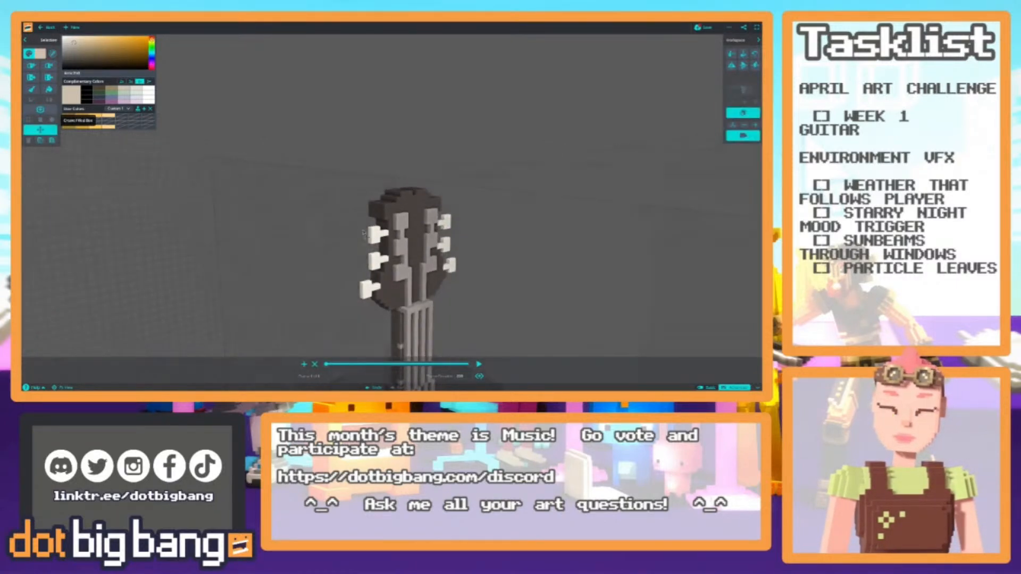
pyautogui.doubleClick(379, 238)
pyautogui.keyDown('shift'); pyautogui.doubleClick(376, 264); pyautogui.keyUp('shift')
pyautogui.keyDown('shift'); pyautogui.doubleClick(366, 292); pyautogui.keyUp('shift')
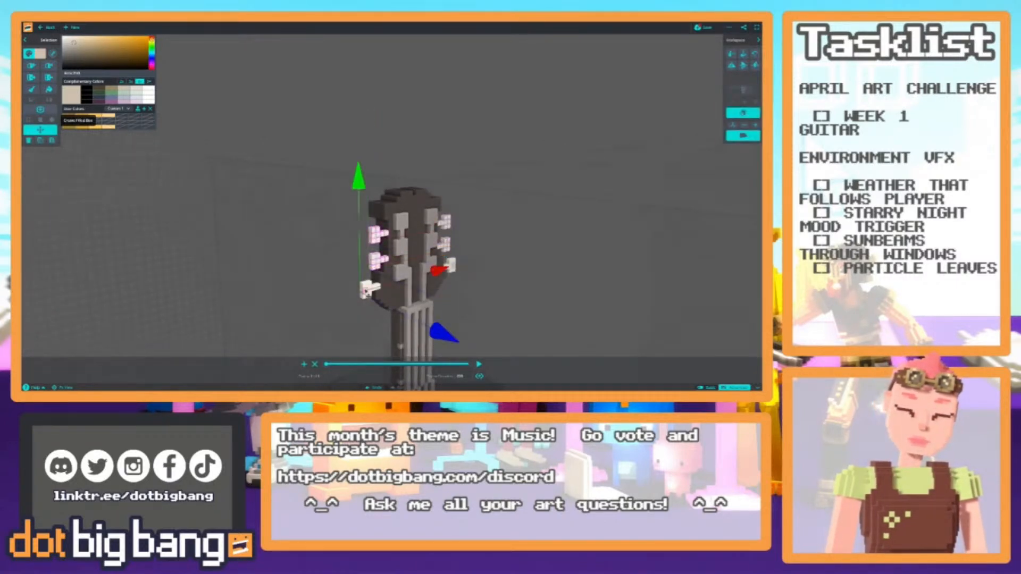
pyautogui.moveTo(341, 247); pyautogui.dragTo(324, 198, button='middle')
pyautogui.moveTo(426, 281); pyautogui.dragTo(421, 278)
pyautogui.scroll(-5, 338, 248)
pyautogui.moveTo(337, 249); pyautogui.dragTo(333, 197, button='right')
pyautogui.scroll(-5, 353, 222)
pyautogui.moveTo(486, 194); pyautogui.dragTo(485, 193)
pyautogui.scroll(10, 360, 289)
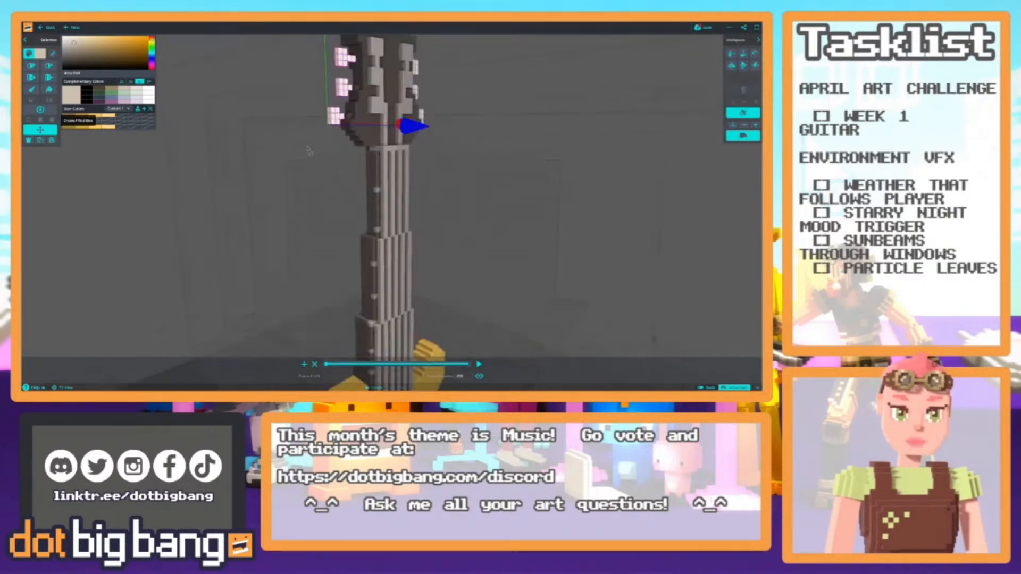
pyautogui.moveTo(360, 289); pyautogui.dragTo(189, 198, button='right')
pyautogui.click(351, 255)
# Frame the guitar from the front and save the model.
pyautogui.scroll(3, 351, 255)
pyautogui.press('2')
pyautogui.scroll(-8, 352, 255)
pyautogui.scroll(-3, 190, 197)
pyautogui.moveTo(240, 236); pyautogui.dragTo(277, 200, button='middle')
pyautogui.moveTo(290, 226)
pyautogui.mouseDown(button='right')
pyautogui.moveTo(250, 191)
pyautogui.moveTo(280, 205)
pyautogui.moveTo(280, 233)
pyautogui.mouseUp(button='right')
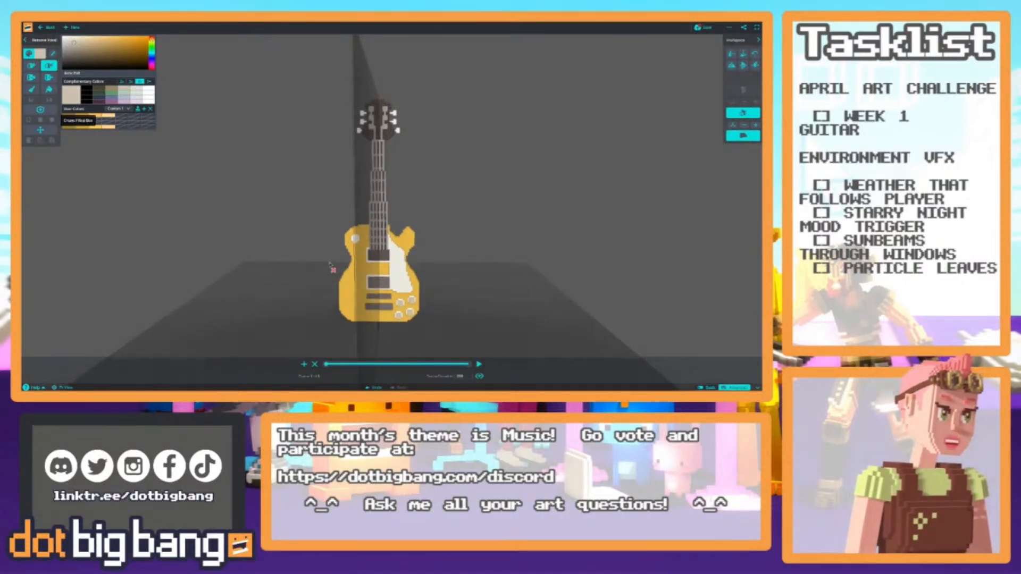
pyautogui.scroll(4, 341, 191)
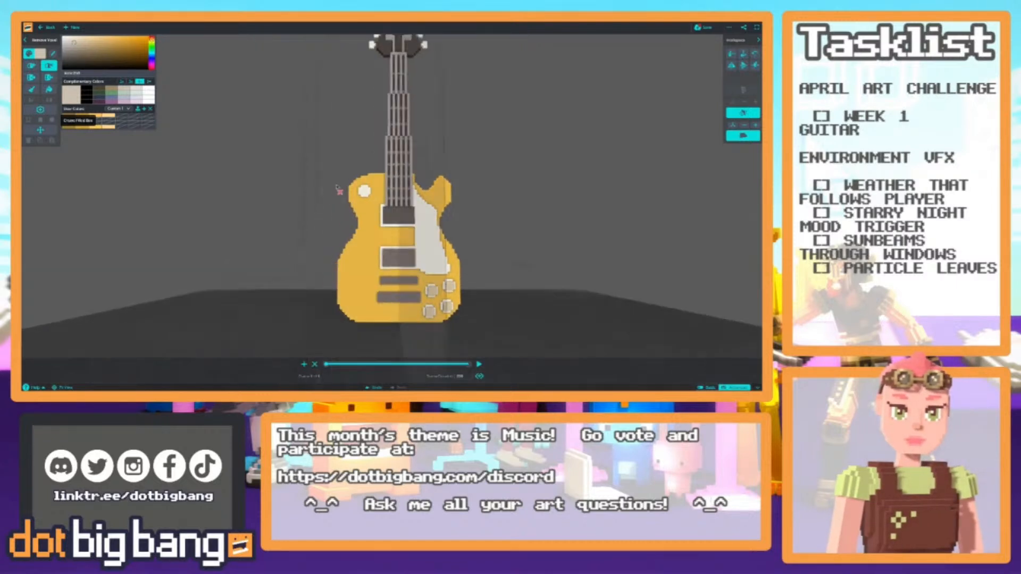
pyautogui.click(703, 27)
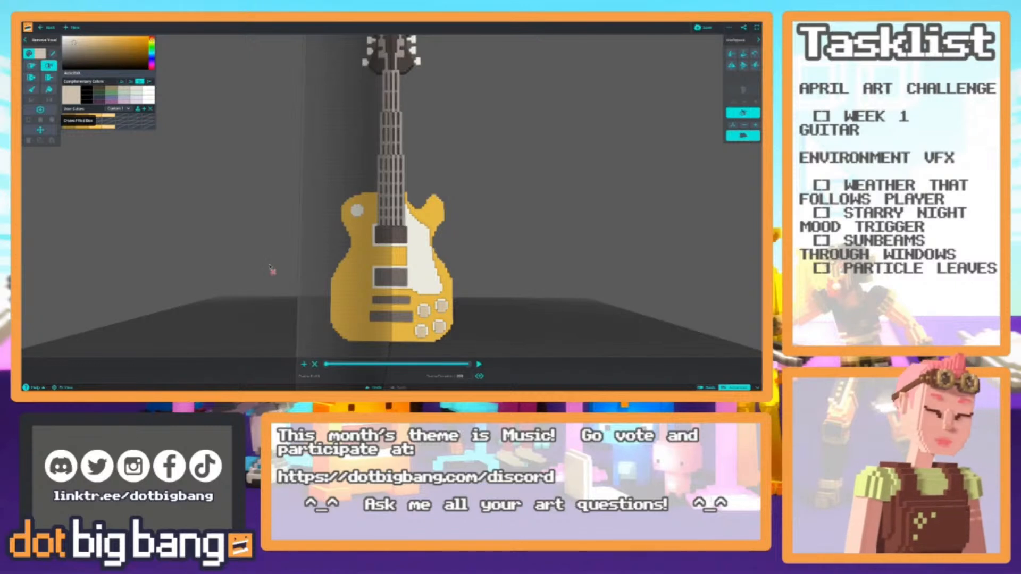
# With the color brush, paint a cream edge around the rounded upper bout beside the neck, turning mirroring off.
pyautogui.scroll(3, 261, 232)
pyautogui.moveTo(257, 231); pyautogui.dragTo(333, 247)
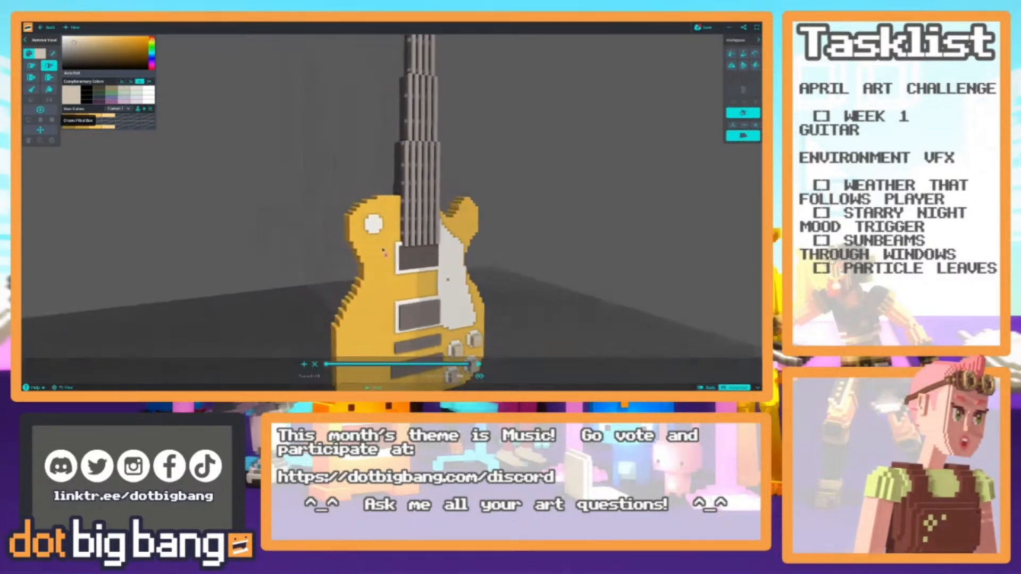
pyautogui.scroll(3, 353, 184)
pyautogui.press('b')
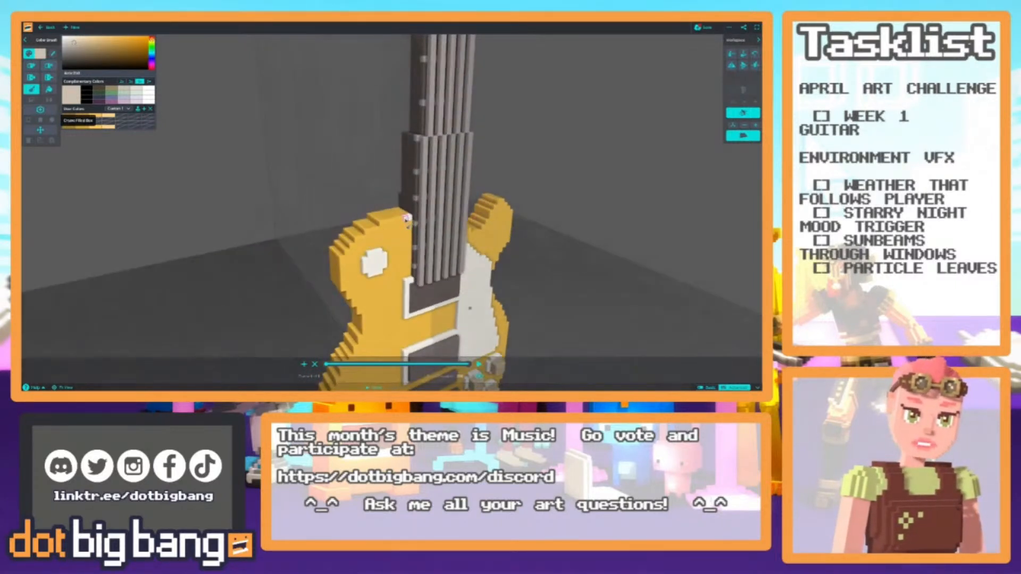
pyautogui.click(738, 113)
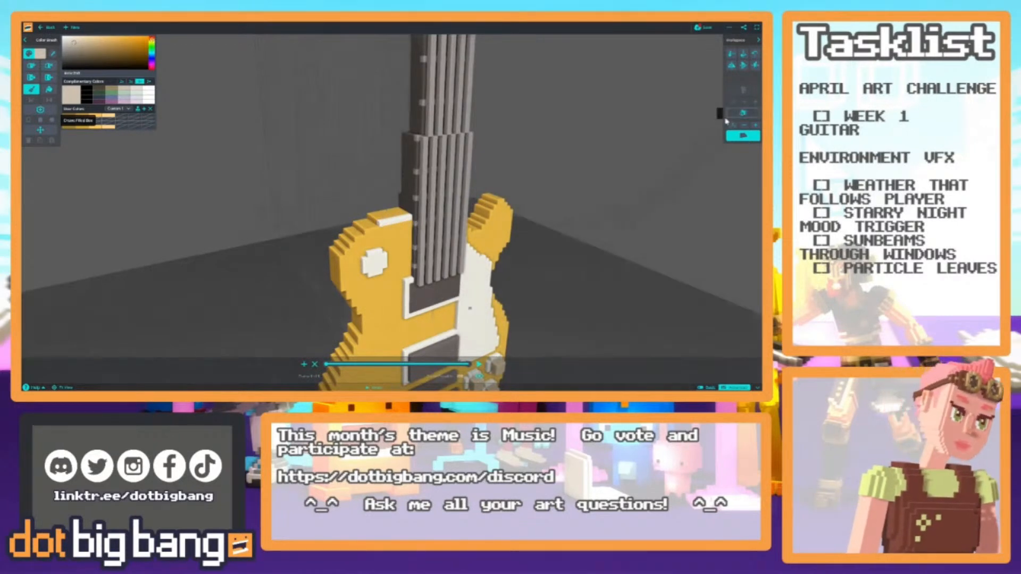
pyautogui.moveTo(381, 231); pyautogui.dragTo(375, 230, button='right')
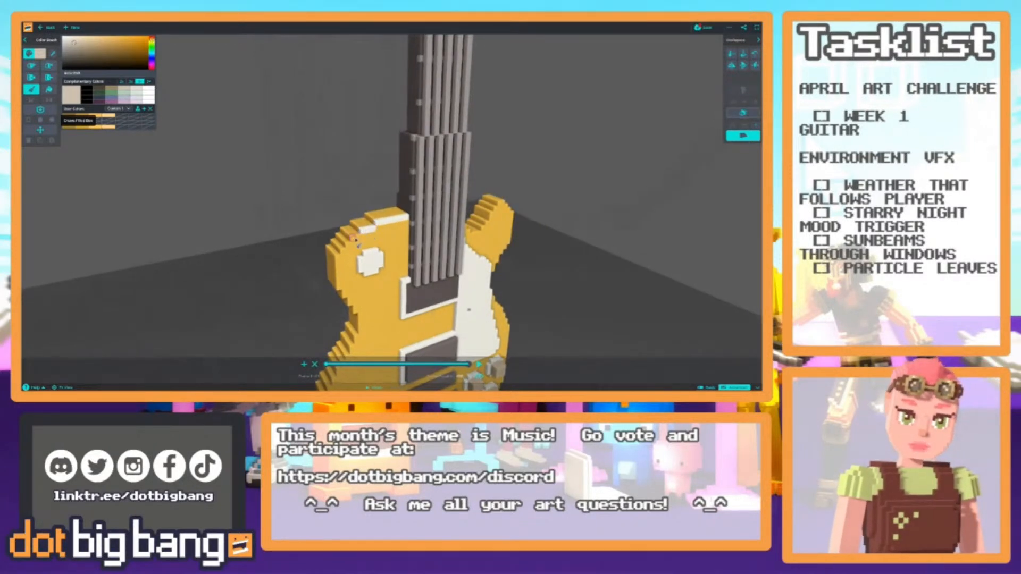
pyautogui.moveTo(354, 239); pyautogui.dragTo(338, 276)
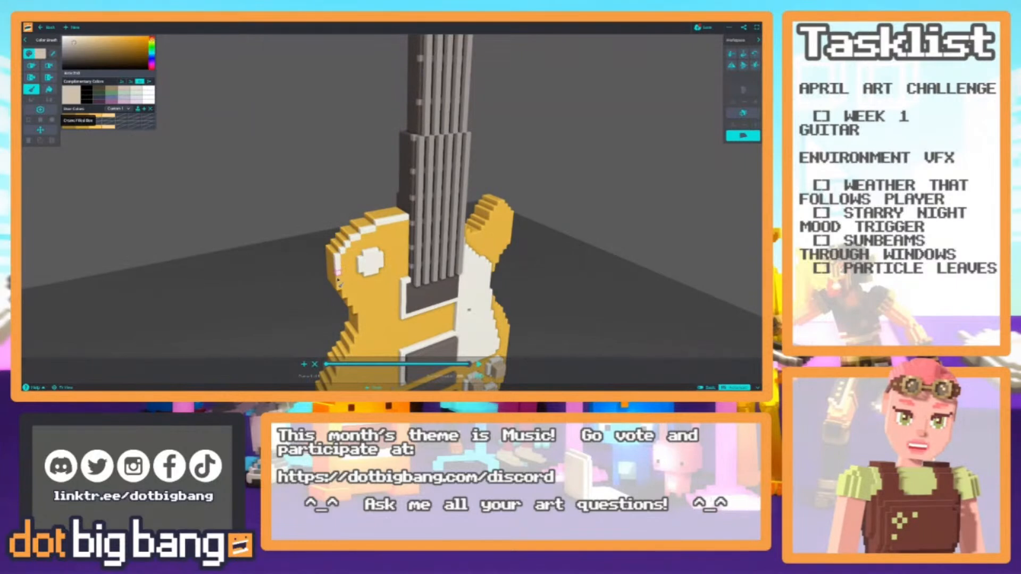
# Extend the cream edge down the body's waist and along the outer side of the lower bout.
pyautogui.moveTo(341, 292); pyautogui.dragTo(332, 212, button='right')
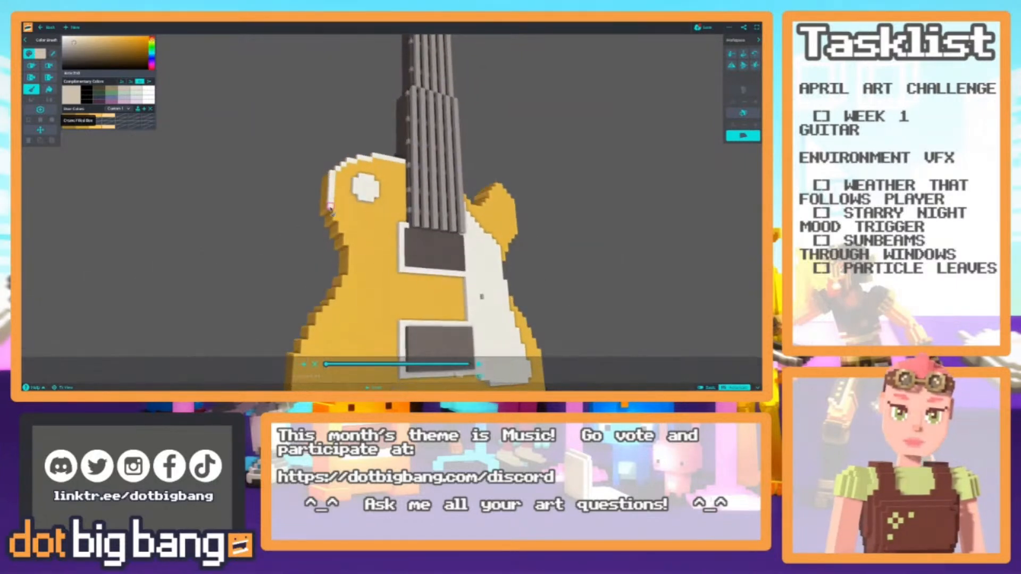
pyautogui.moveTo(345, 241); pyautogui.dragTo(346, 288)
pyautogui.moveTo(347, 281); pyautogui.dragTo(350, 209, button='middle')
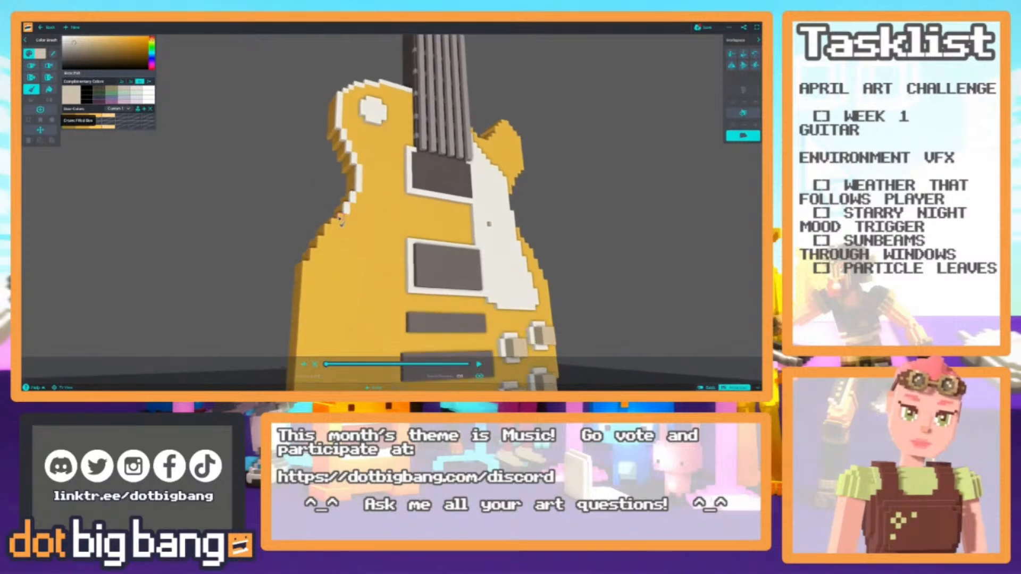
pyautogui.moveTo(336, 228); pyautogui.dragTo(328, 230)
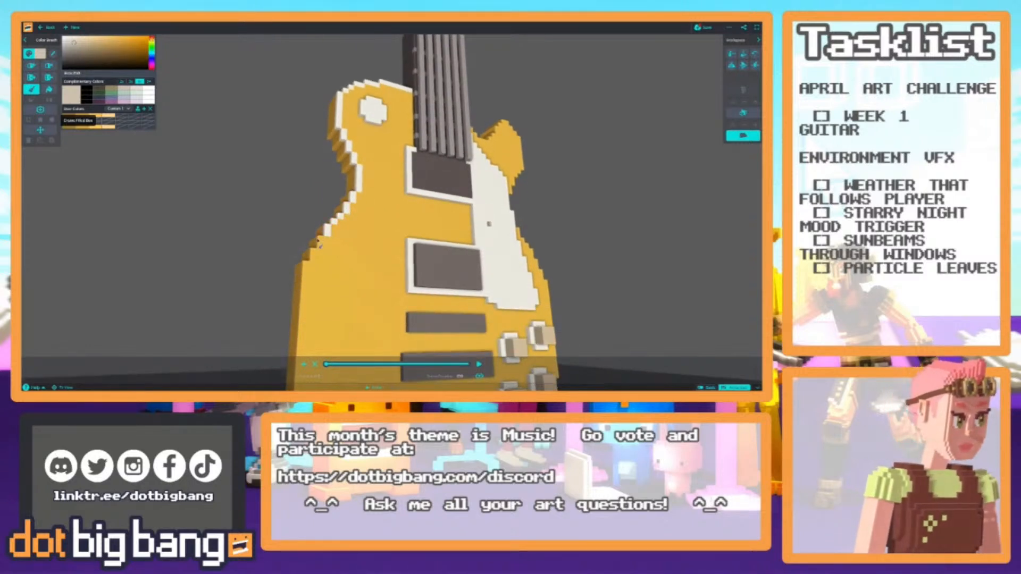
pyautogui.moveTo(318, 239); pyautogui.dragTo(325, 168, button='middle')
pyautogui.moveTo(318, 179); pyautogui.dragTo(306, 308)
pyautogui.click(310, 320)
pyautogui.moveTo(309, 319); pyautogui.dragTo(280, 260, button='middle')
pyautogui.moveTo(591, 218)
pyautogui.mouseDown(button='right')
pyautogui.moveTo(548, 215)
pyautogui.moveTo(605, 214)
pyautogui.mouseUp(button='right')
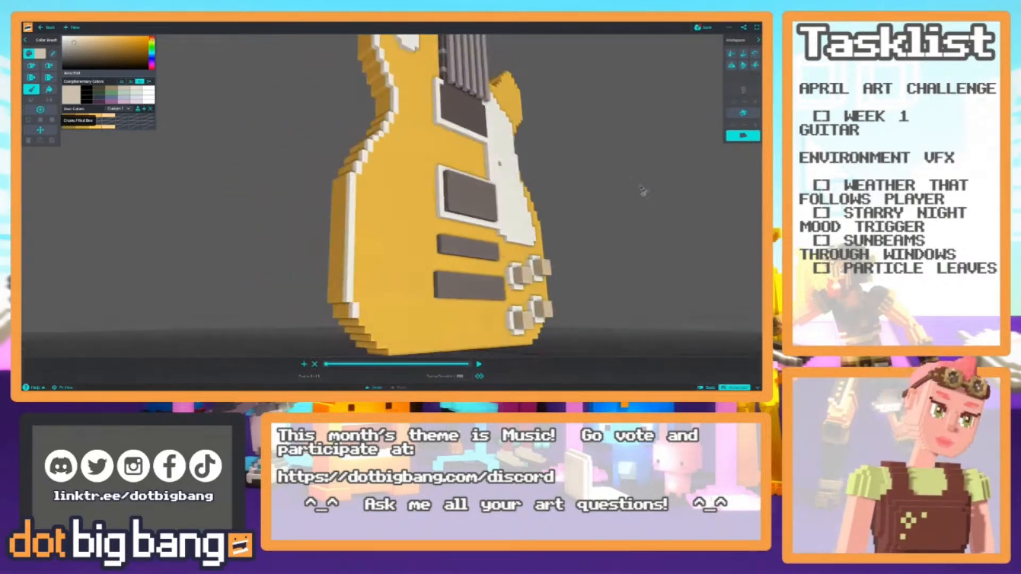
# Turn mirroring back on and paint the cream edge along both sides of the lower body and across the bottom.
pyautogui.click(743, 113)
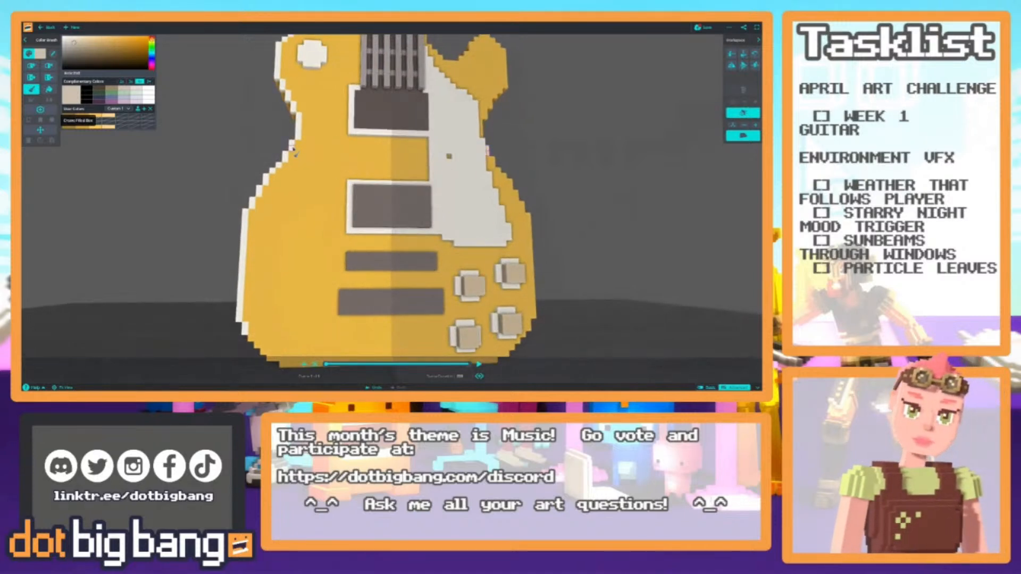
pyautogui.moveTo(285, 156)
pyautogui.mouseDown()
pyautogui.moveTo(245, 223)
pyautogui.moveTo(246, 332)
pyautogui.mouseUp()
pyautogui.moveTo(246, 332); pyautogui.dragTo(235, 260, button='middle')
pyautogui.moveTo(238, 261)
pyautogui.mouseDown()
pyautogui.moveTo(276, 287)
pyautogui.moveTo(373, 292)
pyautogui.mouseUp()
pyautogui.scroll(-5, 330, 279)
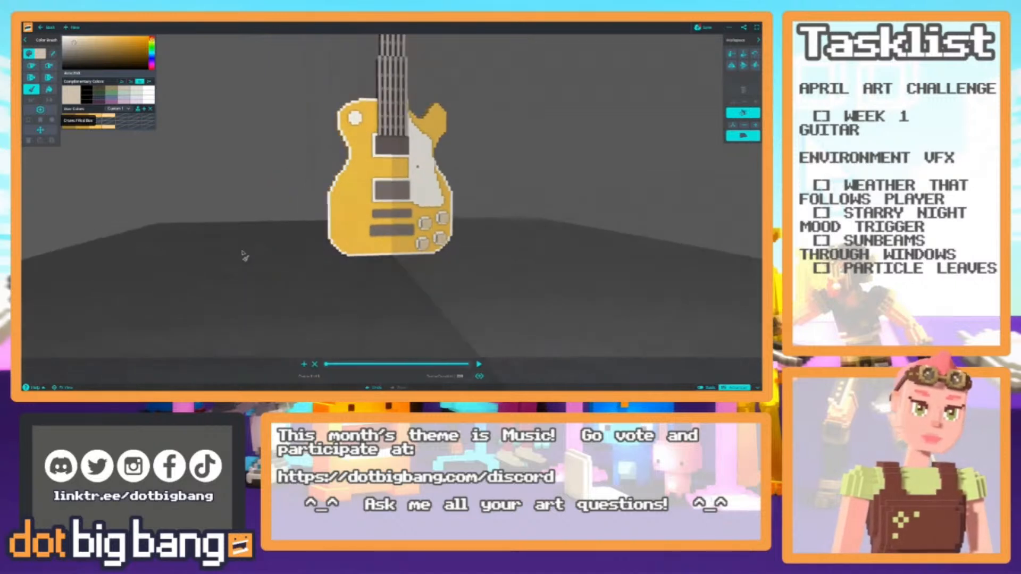
# Fill the single-voxel hole in the white pickguard with mirroring off.
pyautogui.scroll(5, 246, 254)
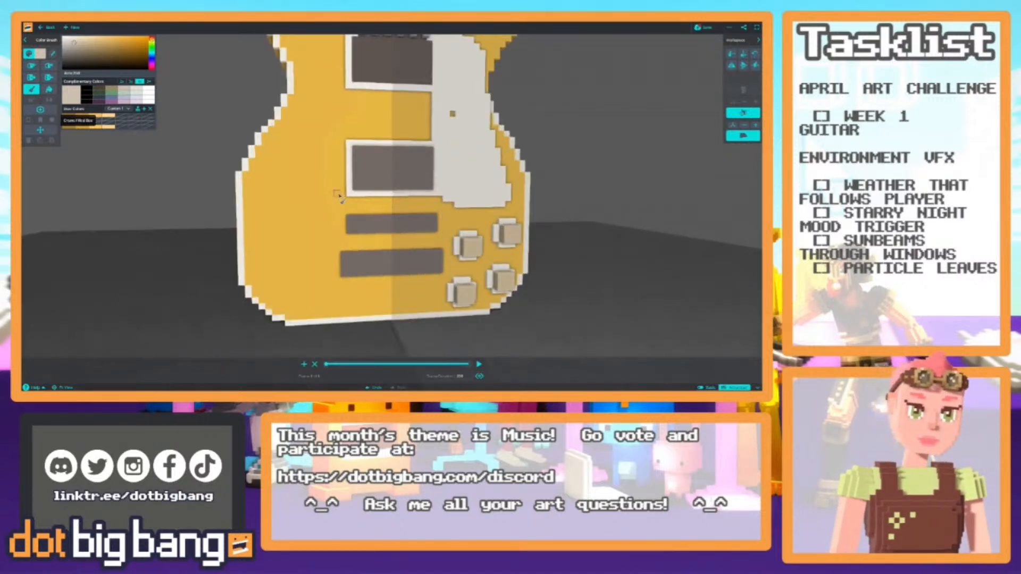
pyautogui.press('1')
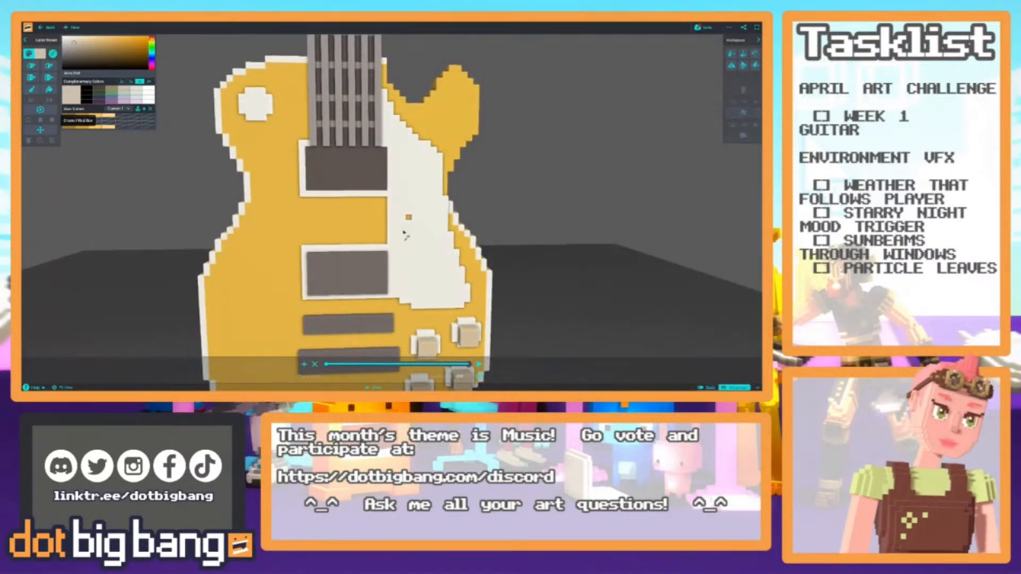
pyautogui.click(409, 217)
pyautogui.scroll(-4, 407, 217)
pyautogui.moveTo(273, 216); pyautogui.dragTo(258, 192, button='middle')
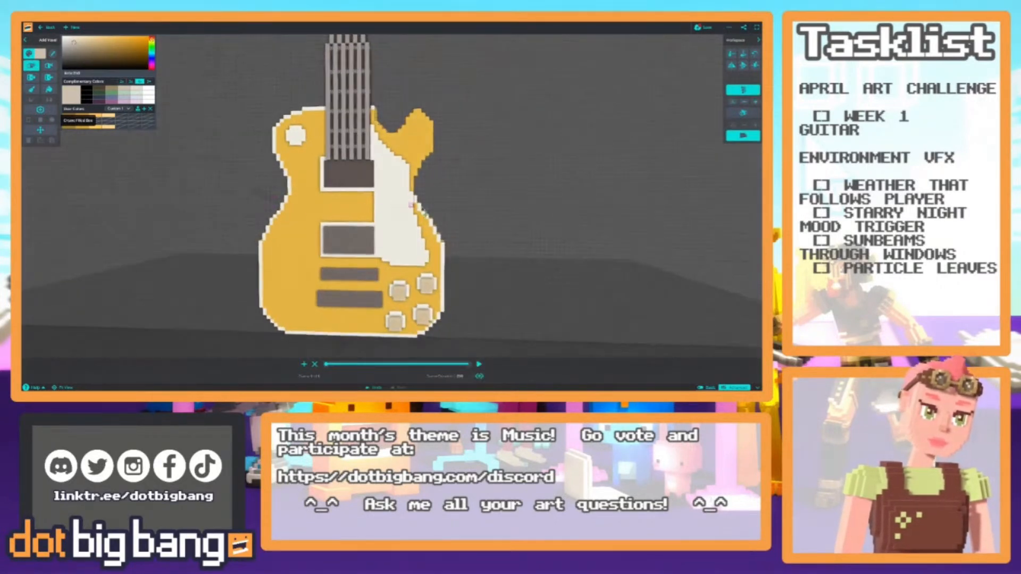
# Paint the cream edge around the cutaway horn with the color brush, from the waist up to the neck.
pyautogui.scroll(5, 413, 206)
pyautogui.moveTo(418, 173); pyautogui.dragTo(356, 291, button='middle')
pyautogui.press('5')
pyautogui.moveTo(371, 280)
pyautogui.mouseDown()
pyautogui.moveTo(371, 234)
pyautogui.moveTo(376, 246)
pyautogui.moveTo(411, 195)
pyautogui.moveTo(420, 140)
pyautogui.moveTo(410, 100)
pyautogui.moveTo(389, 79)
pyautogui.moveTo(362, 84)
pyautogui.moveTo(325, 145)
pyautogui.moveTo(274, 112)
pyautogui.mouseUp()
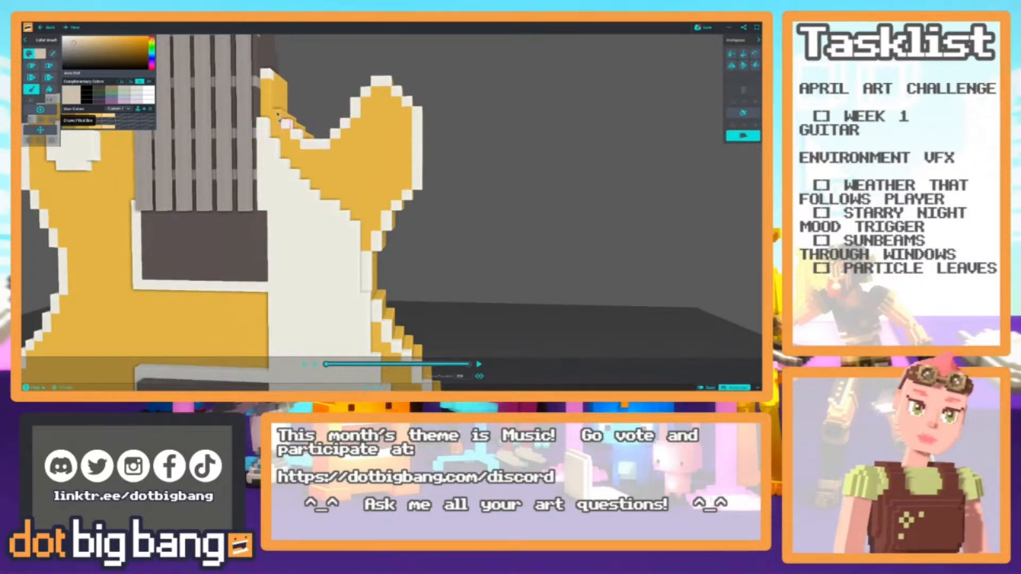
pyautogui.moveTo(260, 78); pyautogui.dragTo(296, 109, button='right')
pyautogui.moveTo(328, 130); pyautogui.dragTo(324, 102)
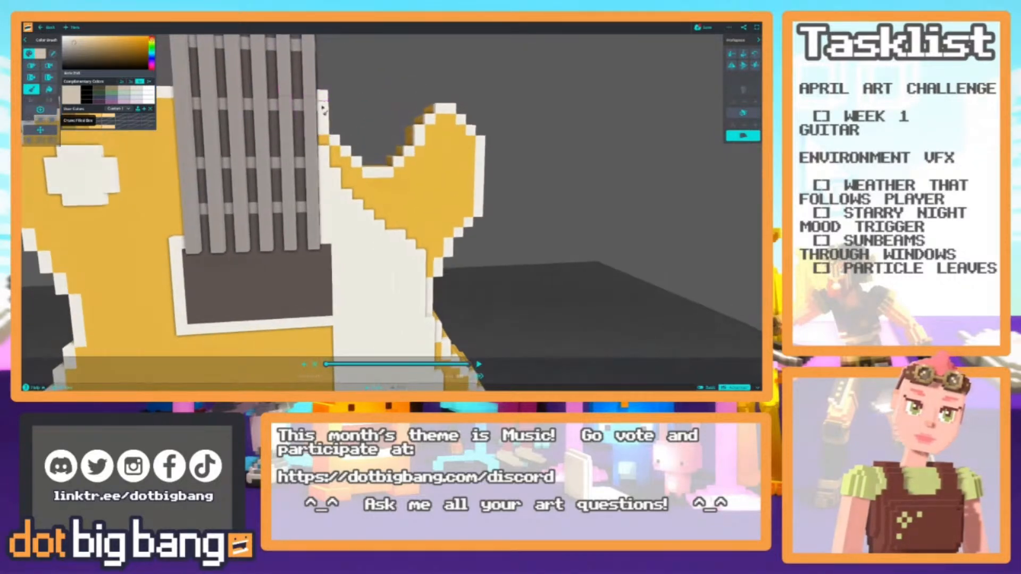
# Remove the stray body voxels beside the neck above the cutaway, checking the joint from front and back.
pyautogui.scroll(-5, 309, 143)
pyautogui.moveTo(267, 188); pyautogui.dragTo(244, 171, button='right')
pyautogui.scroll(3, 256, 189)
pyautogui.moveTo(257, 189); pyautogui.dragTo(326, 261, button='middle')
pyautogui.moveTo(326, 261); pyautogui.dragTo(328, 266, button='right')
pyautogui.press('2')
pyautogui.click(386, 202)
pyautogui.moveTo(386, 203); pyautogui.dragTo(99, 196, button='right')
pyautogui.scroll(3, 99, 196)
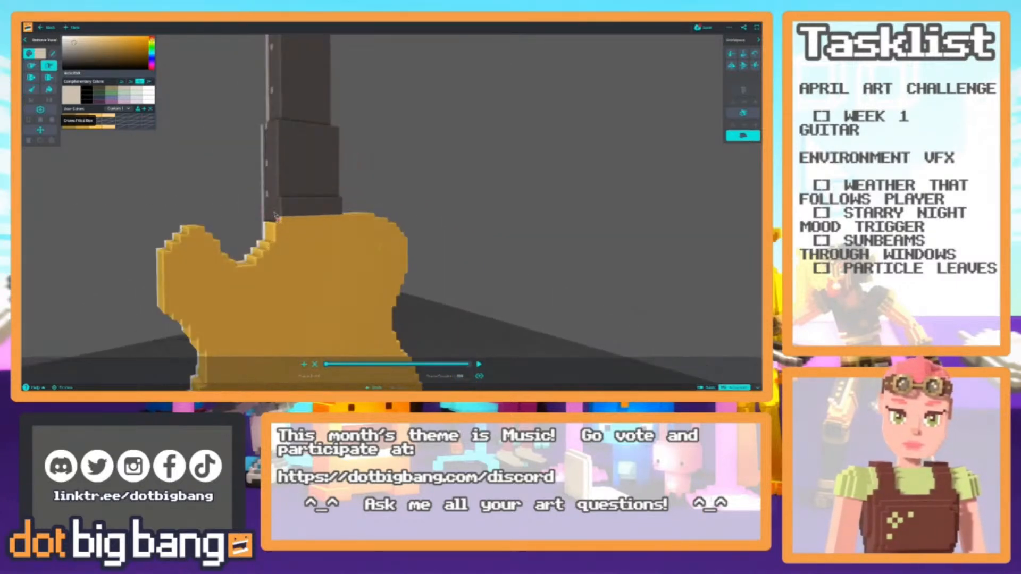
pyautogui.keyDown('alt'); pyautogui.click(274, 214); pyautogui.keyUp('alt')
pyautogui.moveTo(210, 206); pyautogui.dragTo(383, 211, button='right')
pyautogui.scroll(-2, 277, 212)
pyautogui.keyDown('alt'); pyautogui.click(277, 255); pyautogui.keyUp('alt')
# Shift the colour's hue to orange and choose a very dark, muted brown from it.
pyautogui.scroll(-2, 372, 246)
pyautogui.scroll(-3, 341, 234)
pyautogui.scroll(3, 386, 212)
pyautogui.moveTo(344, 259); pyautogui.dragTo(321, 217, button='middle')
pyautogui.scroll(3, 323, 259)
pyautogui.scroll(4, 321, 218)
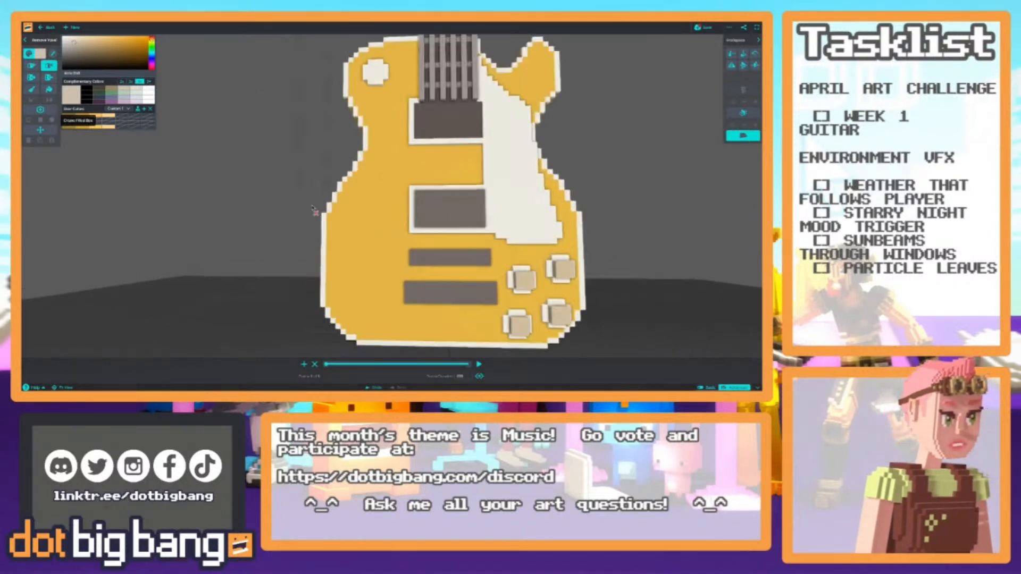
pyautogui.scroll(-3, 319, 202)
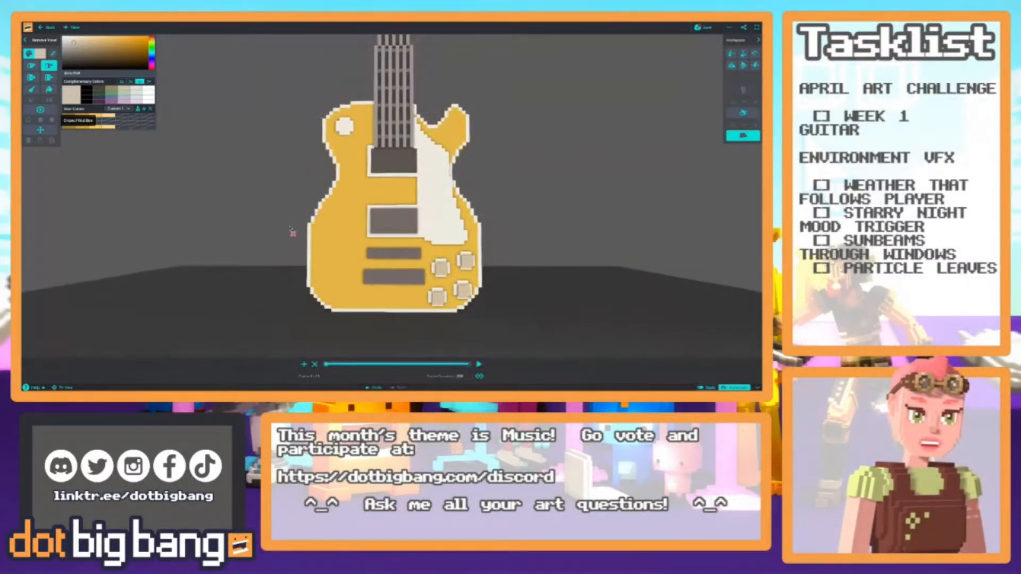
pyautogui.click(152, 40)
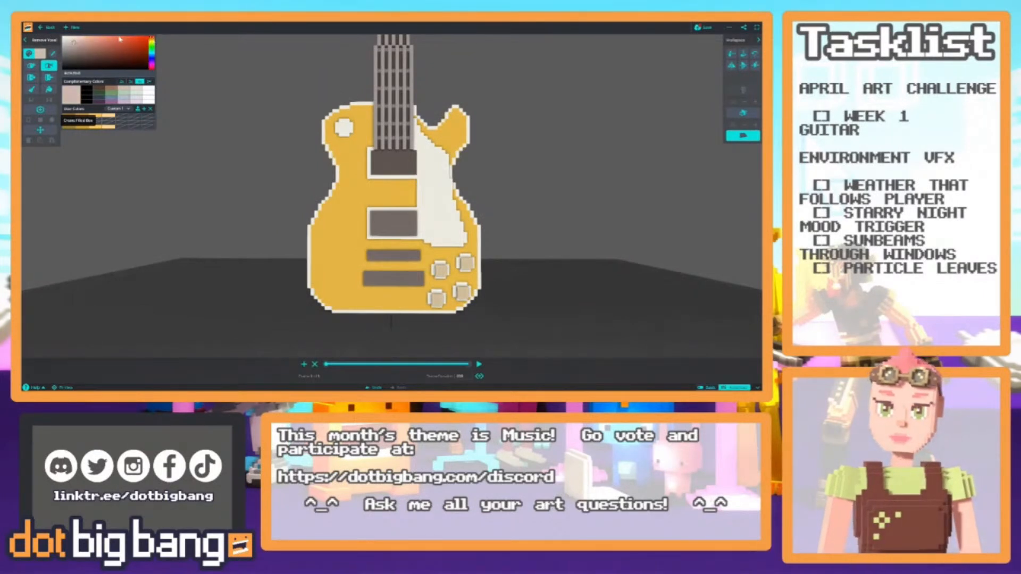
pyautogui.click(153, 42)
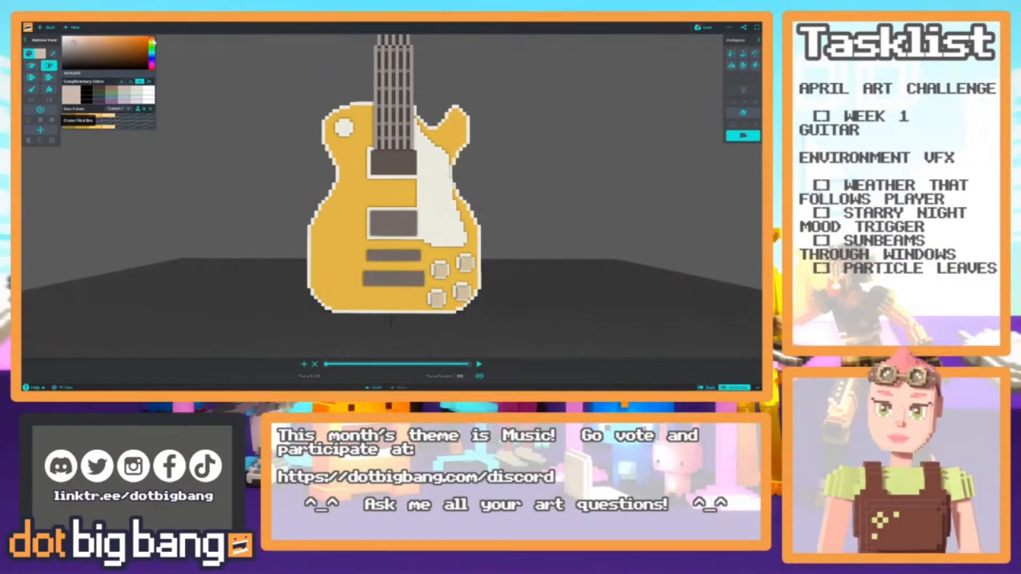
pyautogui.moveTo(79, 60); pyautogui.dragTo(81, 65)
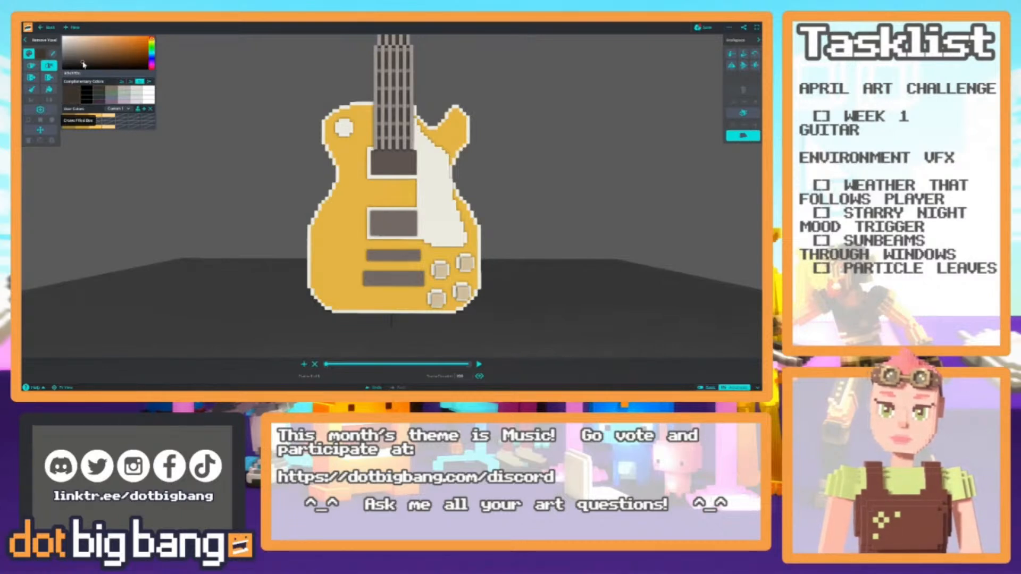
# Paint the front face between the round cream knob and the neck dark brown, down to the upper pickup.
pyautogui.scroll(3, 303, 117)
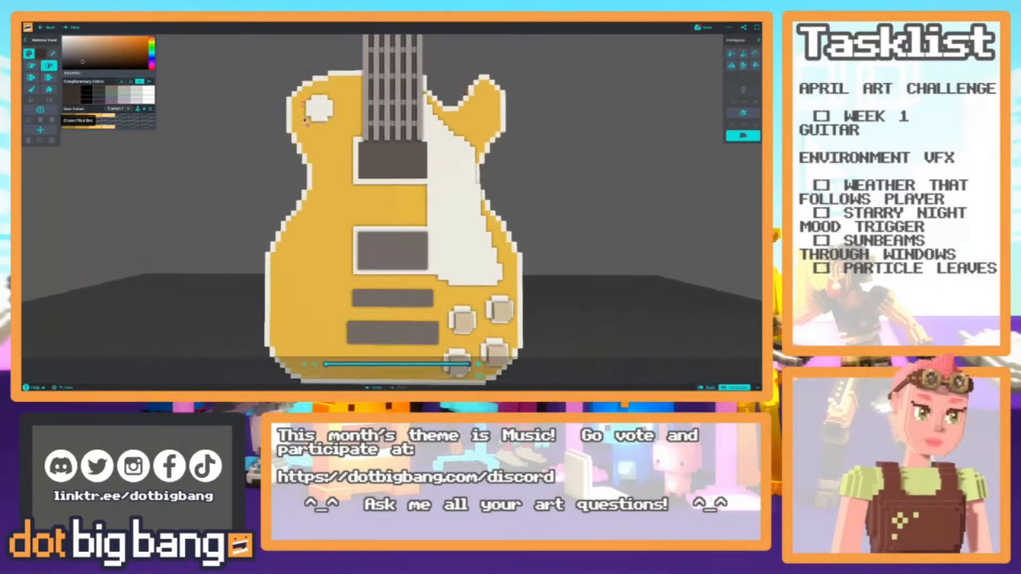
pyautogui.press('b')
pyautogui.moveTo(361, 124)
pyautogui.mouseDown(button='right')
pyautogui.moveTo(343, 170)
pyautogui.moveTo(361, 170)
pyautogui.mouseUp(button='right')
pyautogui.moveTo(387, 170); pyautogui.dragTo(358, 175)
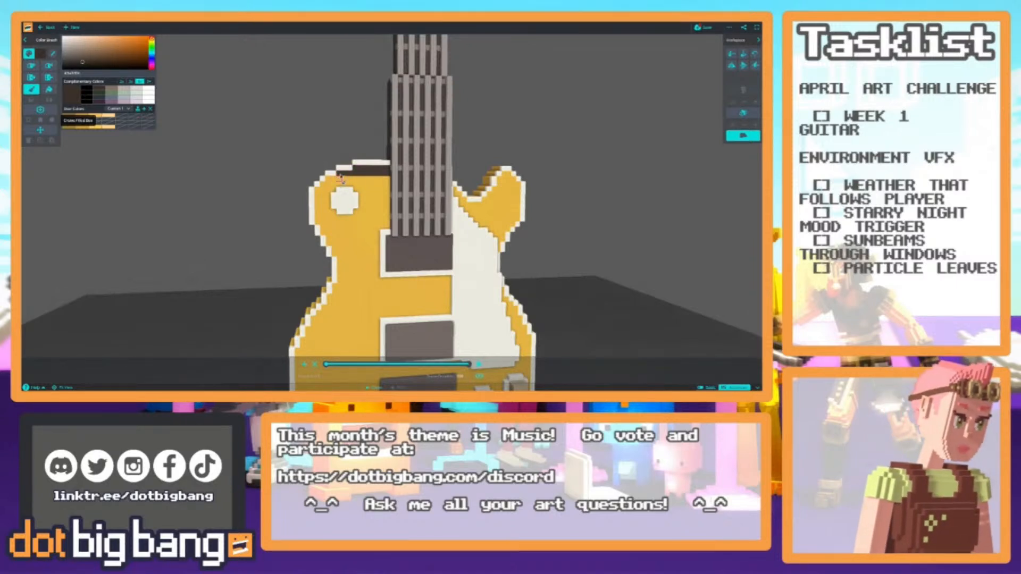
pyautogui.moveTo(387, 231)
pyautogui.mouseDown()
pyautogui.moveTo(387, 182)
pyautogui.moveTo(385, 233)
pyautogui.moveTo(372, 186)
pyautogui.moveTo(371, 241)
pyautogui.moveTo(362, 181)
pyautogui.moveTo(365, 236)
pyautogui.mouseUp()
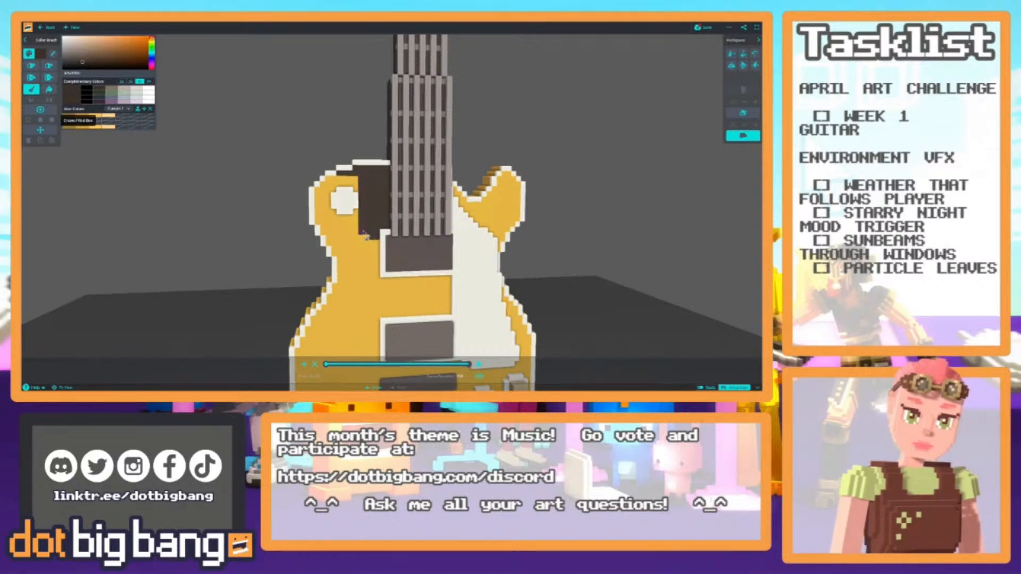
# Create a new empty custom colour palette.
pyautogui.click(144, 109)
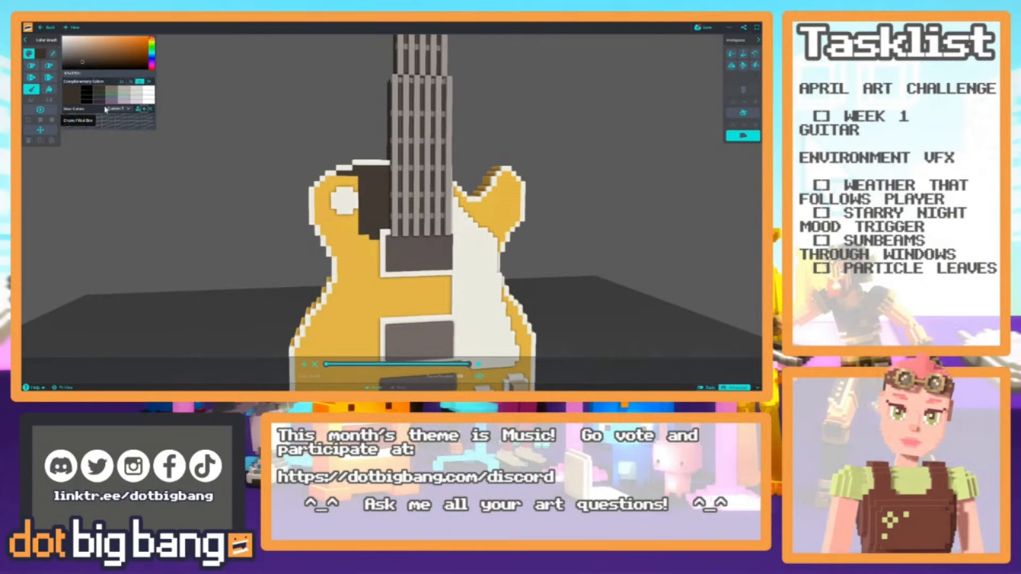
pyautogui.moveTo(264, 223); pyautogui.dragTo(279, 226, button='middle')
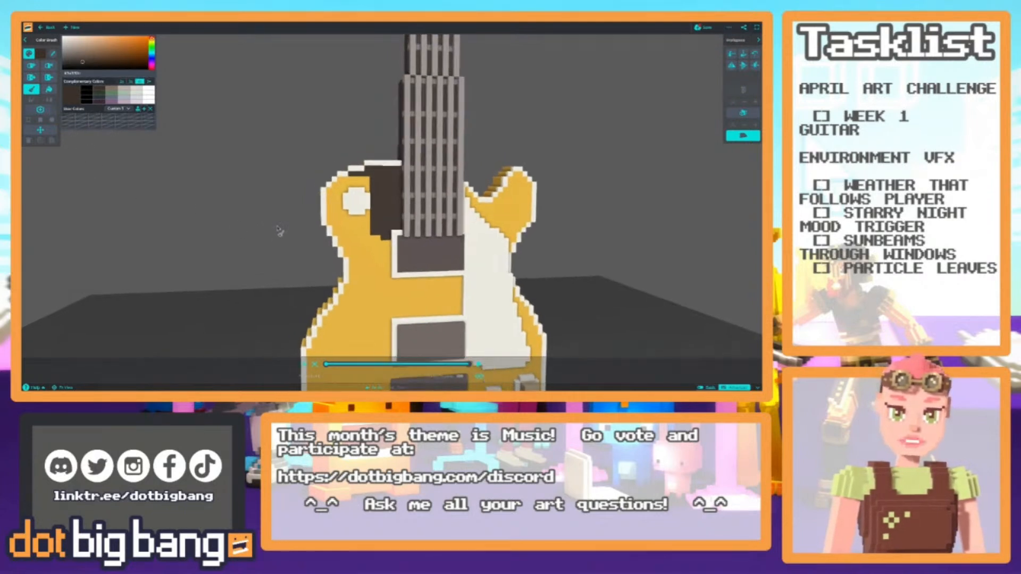
# Sample the yellow of the guitar body and store it in the new custom palette.
pyautogui.scroll(4, 298, 208)
pyautogui.moveTo(306, 186)
pyautogui.mouseDown(button='middle')
pyautogui.moveTo(370, 266)
pyautogui.moveTo(326, 262)
pyautogui.moveTo(340, 265)
pyautogui.mouseUp(button='middle')
pyautogui.press('i')
pyautogui.click(386, 323)
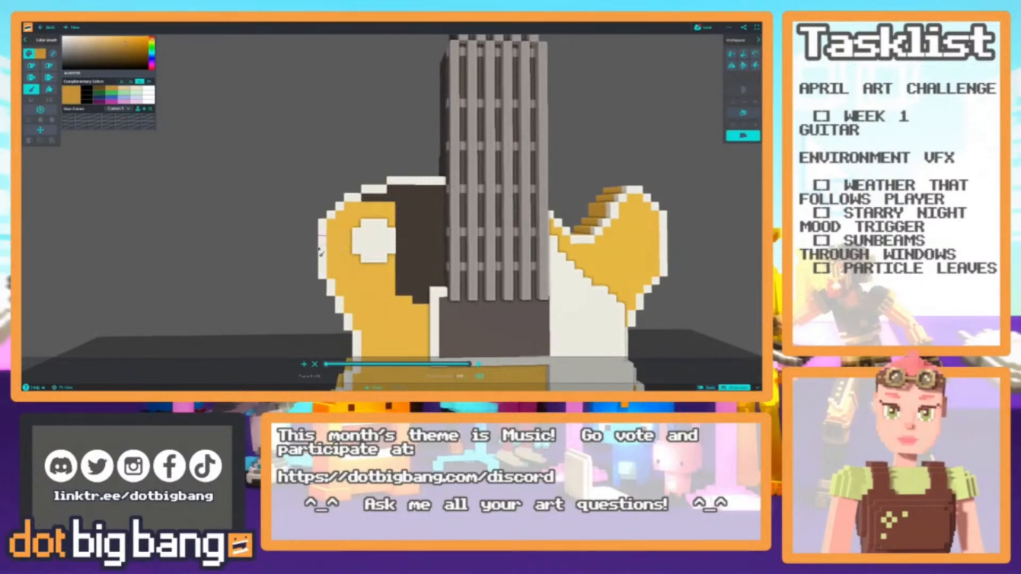
pyautogui.click(69, 116)
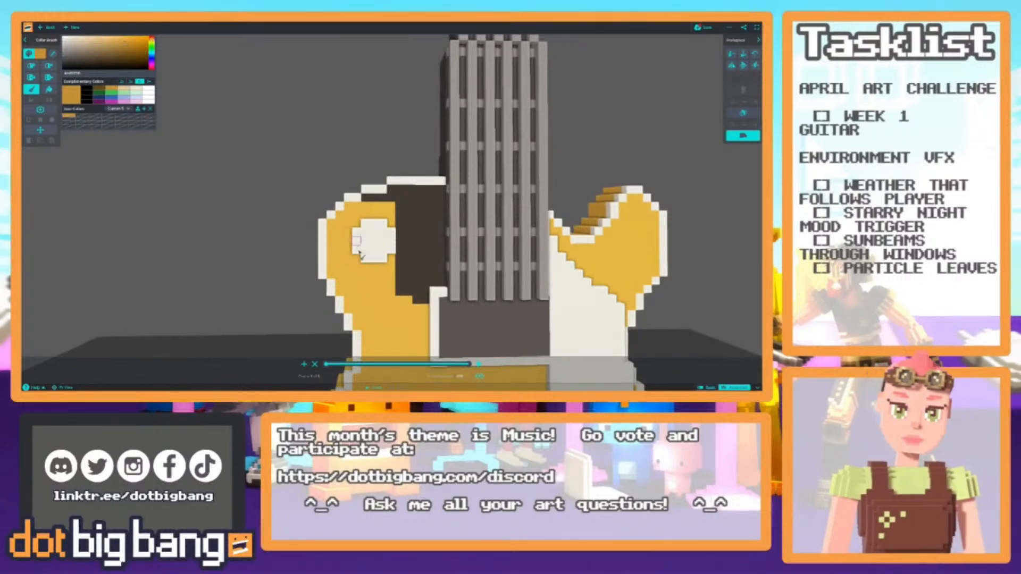
# Sample the cream of the edge binding and the tan of the lower knobs, storing both in the custom palette.
pyautogui.press('i')
pyautogui.click(327, 274)
pyautogui.click(66, 120)
pyautogui.moveTo(467, 304); pyautogui.dragTo(425, 234, button='middle')
pyautogui.click(450, 295)
pyautogui.click(81, 120)
# Sample the dark shade at the neck beside the strings and store it in the custom palette.
pyautogui.moveTo(209, 199); pyautogui.dragTo(270, 278, button='middle')
pyautogui.moveTo(371, 264)
pyautogui.mouseDown(button='middle')
pyautogui.moveTo(285, 162)
pyautogui.moveTo(292, 168)
pyautogui.mouseUp(button='middle')
pyautogui.press('i')
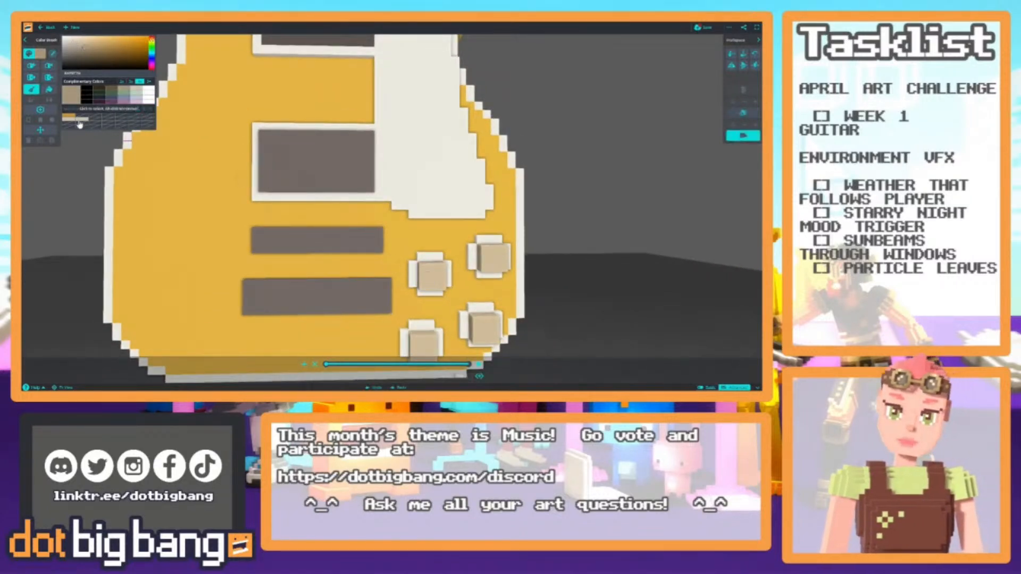
pyautogui.press('g')
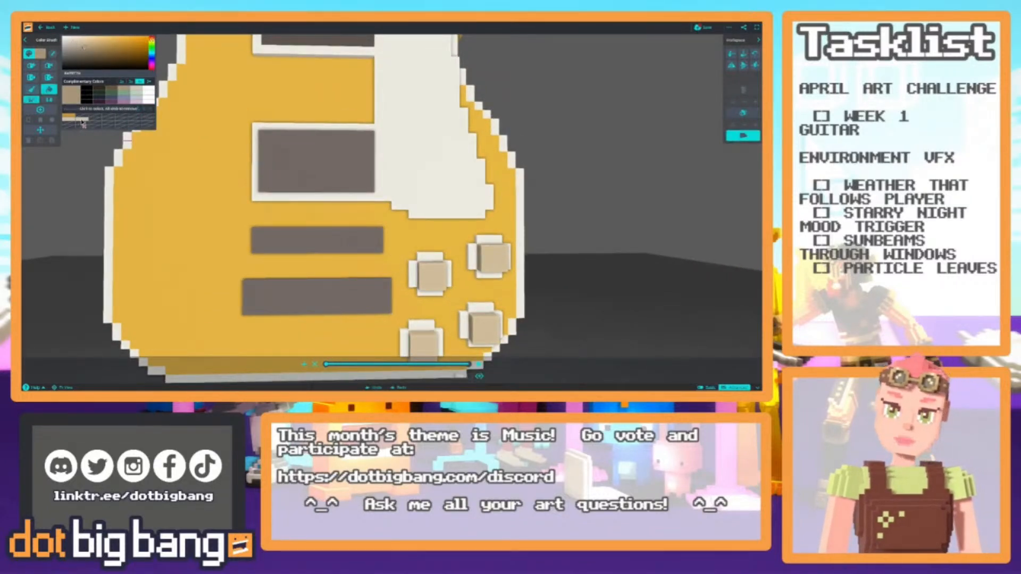
pyautogui.moveTo(206, 184); pyautogui.dragTo(266, 248, button='middle')
pyautogui.moveTo(261, 212); pyautogui.dragTo(374, 264, button='middle')
pyautogui.press('f')
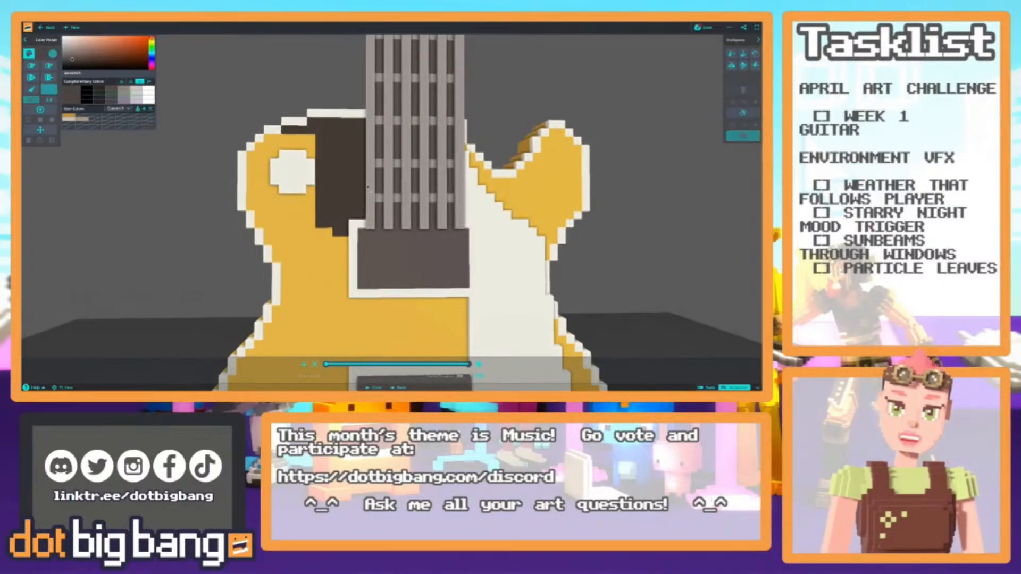
pyautogui.click(118, 125)
# Sample the dark colour of the headstock and store it in the custom palette.
pyautogui.scroll(-5, 227, 189)
pyautogui.moveTo(341, 194); pyautogui.dragTo(365, 184, button='middle')
pyautogui.scroll(3, 315, 242)
pyautogui.moveTo(366, 249); pyautogui.dragTo(391, 229, button='right')
pyautogui.moveTo(377, 139); pyautogui.dragTo(404, 184, button='middle')
pyautogui.press('i')
pyautogui.click(412, 186)
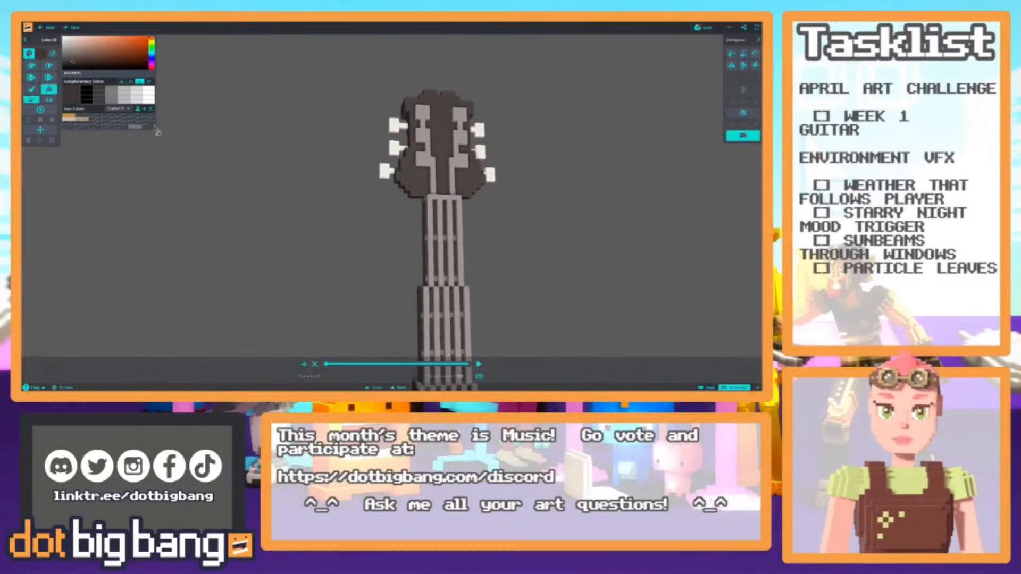
pyautogui.click(147, 127)
# Sample the dark brown beside the neck, restore the brown patch there and store the colour in the custom palette.
pyautogui.moveTo(323, 278); pyautogui.dragTo(326, 129, button='middle')
pyautogui.moveTo(368, 269); pyautogui.dragTo(352, 225, button='middle')
pyautogui.press('i')
pyautogui.click(382, 240)
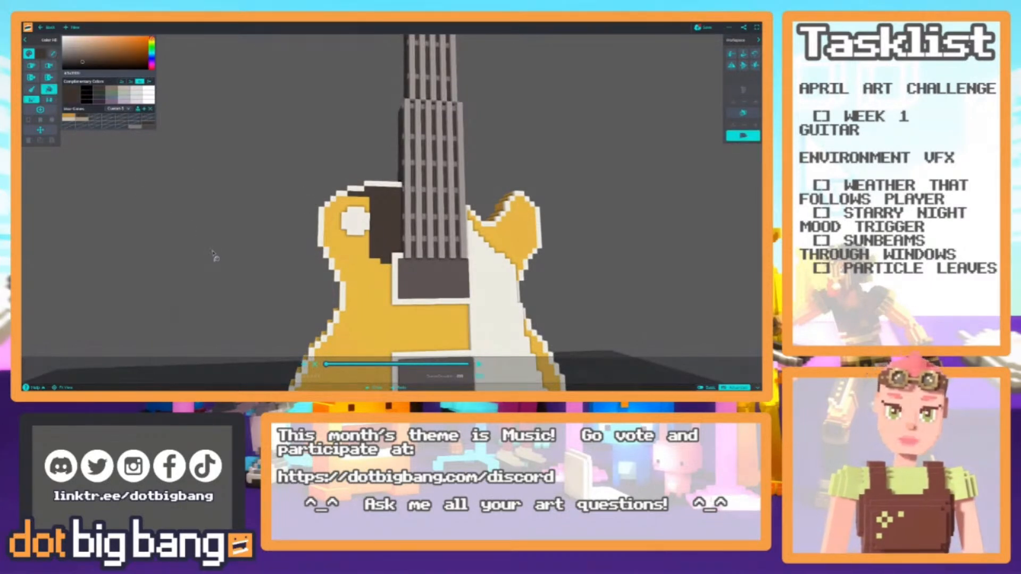
pyautogui.scroll(5, 213, 256)
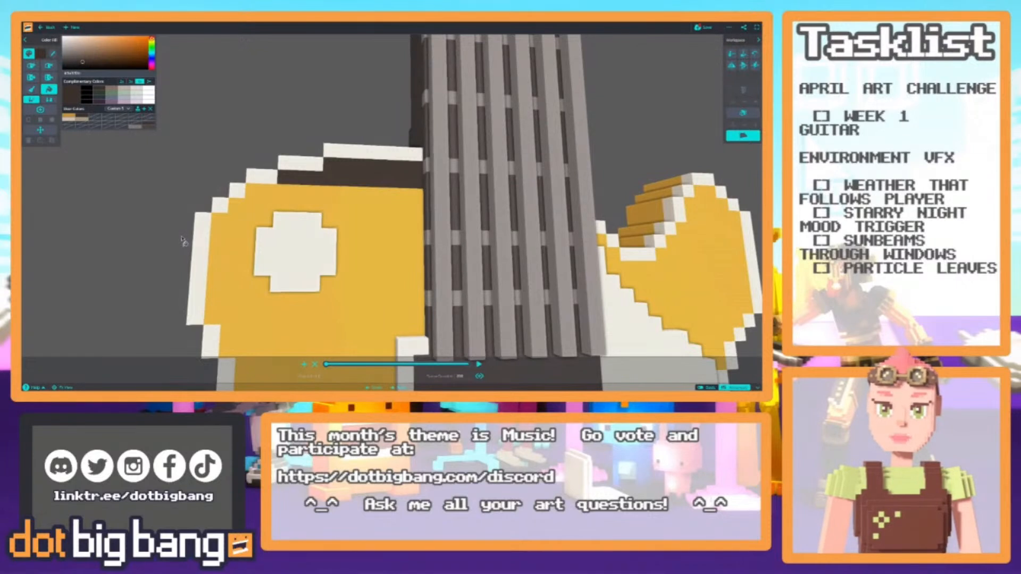
pyautogui.hotkey('ctrl', 'z')
pyautogui.click(82, 116)
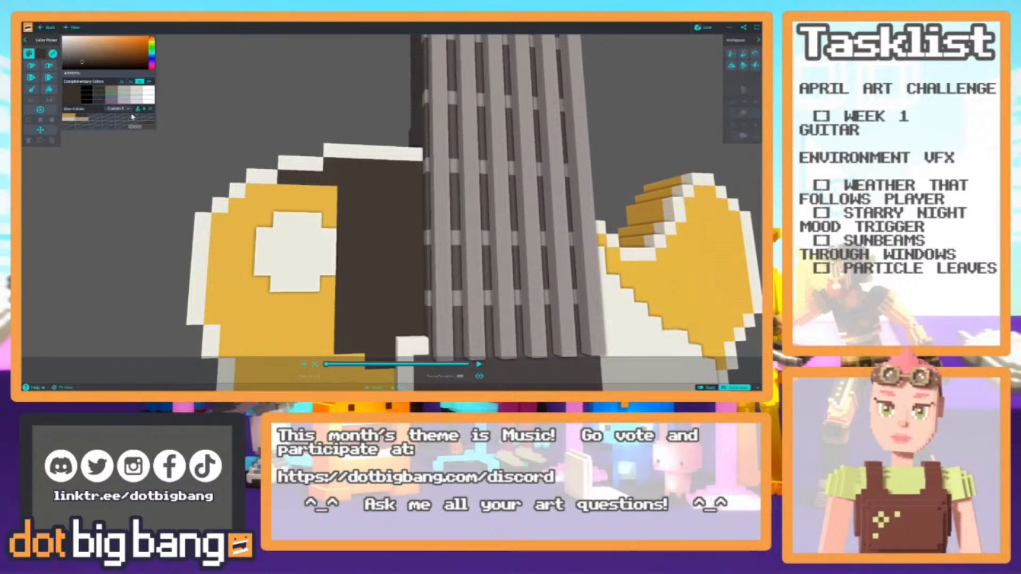
pyautogui.moveTo(163, 193); pyautogui.dragTo(189, 228, button='middle')
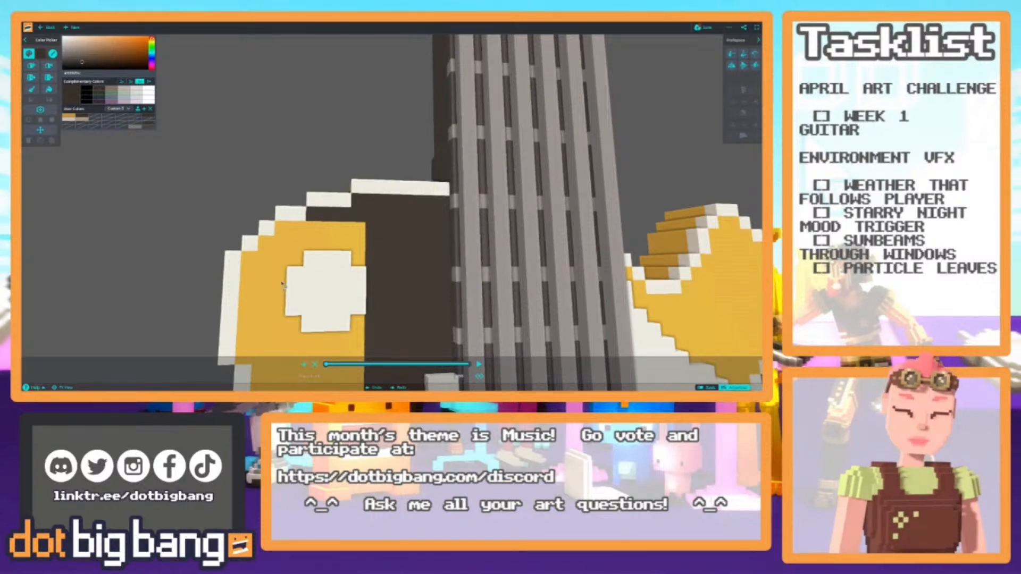
pyautogui.moveTo(281, 287); pyautogui.dragTo(278, 165, button='middle')
pyautogui.scroll(-3, 277, 229)
pyautogui.moveTo(267, 223); pyautogui.dragTo(260, 205, button='middle')
pyautogui.scroll(3, 258, 243)
pyautogui.moveTo(259, 244); pyautogui.dragTo(257, 219, button='middle')
pyautogui.moveTo(257, 219); pyautogui.dragTo(234, 268, button='right')
pyautogui.scroll(-3, 228, 258)
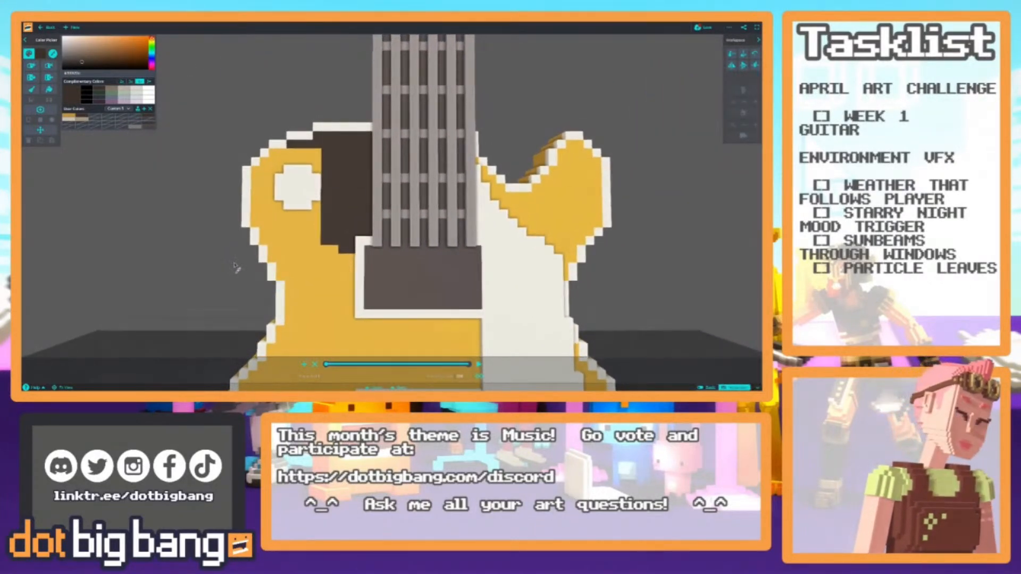
pyautogui.moveTo(234, 264); pyautogui.dragTo(126, 198, button='right')
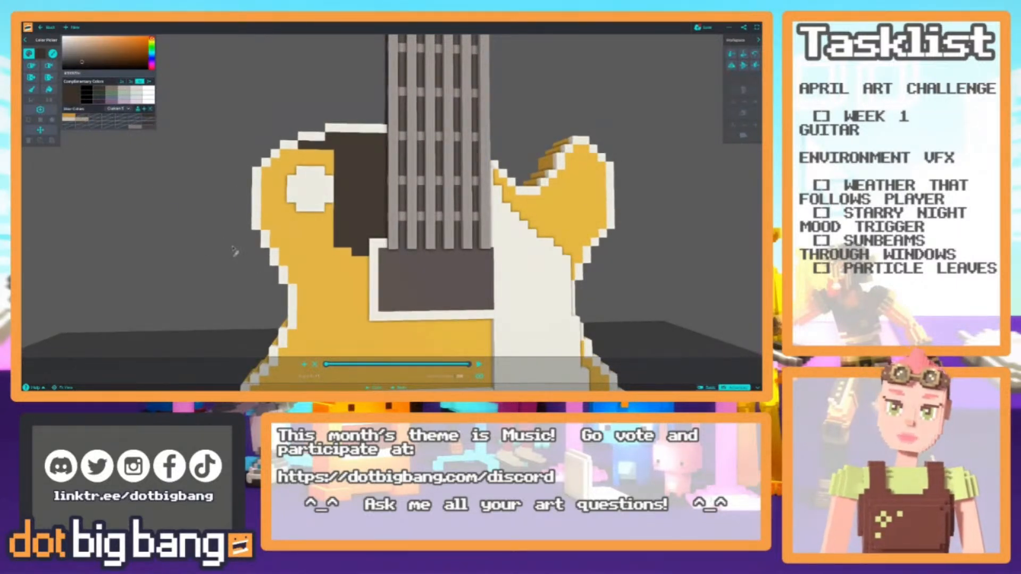
# Brush a dark brown contour inside the binding, from beside the upper pickup around the lower bout to the bottom knob.
pyautogui.click(350, 232)
pyautogui.moveTo(331, 238); pyautogui.dragTo(340, 204, button='middle')
pyautogui.press('b')
pyautogui.scroll(-5, 369, 253)
pyautogui.moveTo(330, 273); pyautogui.dragTo(321, 243, button='middle')
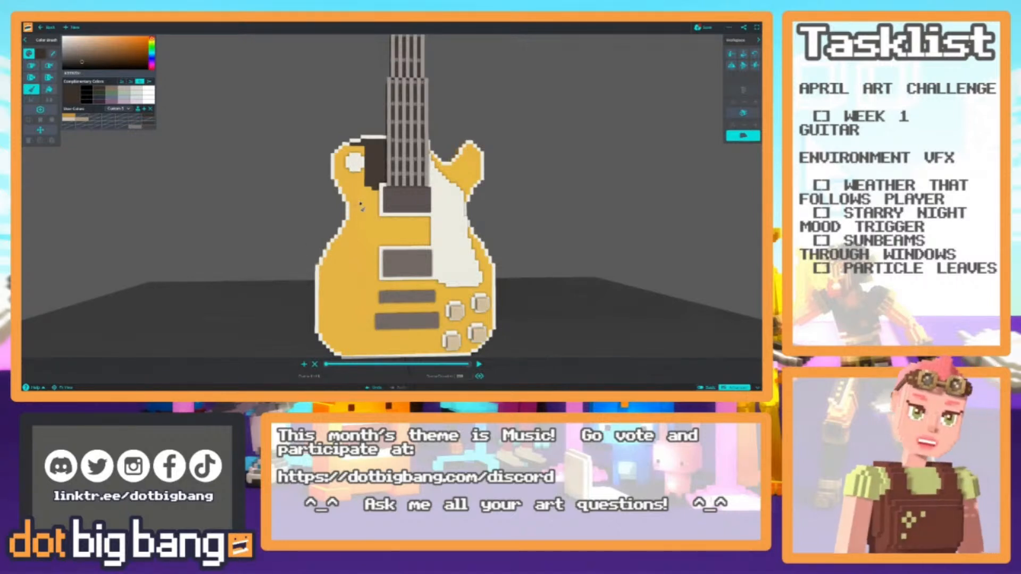
pyautogui.scroll(3, 367, 198)
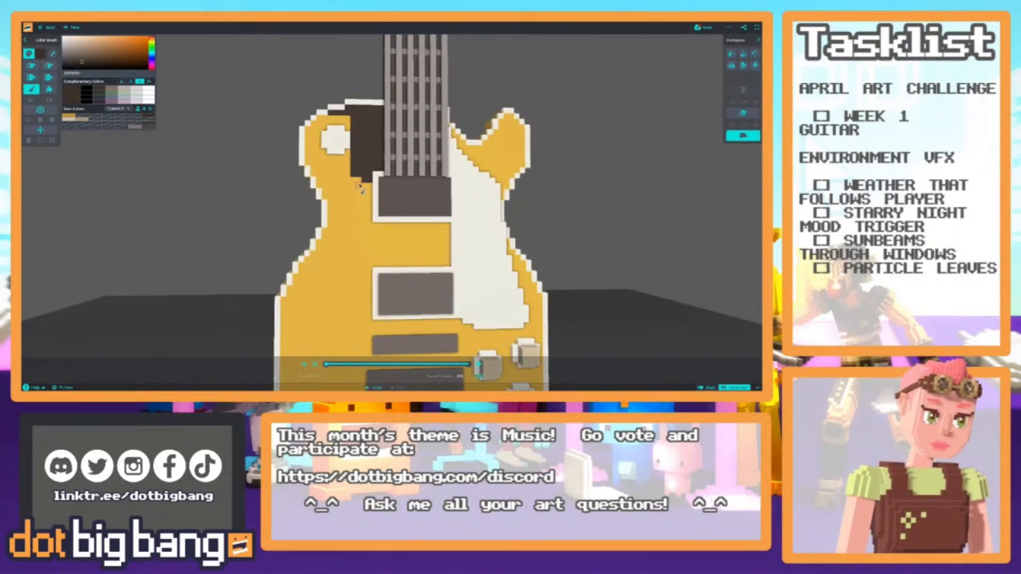
pyautogui.moveTo(361, 185); pyautogui.dragTo(295, 338)
pyautogui.moveTo(295, 314); pyautogui.dragTo(291, 201, button='middle')
pyautogui.moveTo(295, 230)
pyautogui.mouseDown()
pyautogui.moveTo(293, 277)
pyautogui.moveTo(312, 309)
pyautogui.moveTo(336, 319)
pyautogui.moveTo(466, 320)
pyautogui.mouseUp()
pyautogui.click(407, 316)
pyautogui.keyDown('alt'); pyautogui.click(407, 303); pyautogui.keyUp('alt')
pyautogui.moveTo(400, 310); pyautogui.dragTo(412, 309)
pyautogui.keyDown('alt'); pyautogui.click(392, 315); pyautogui.keyUp('alt')
pyautogui.moveTo(291, 259); pyautogui.dragTo(304, 285, button='middle')
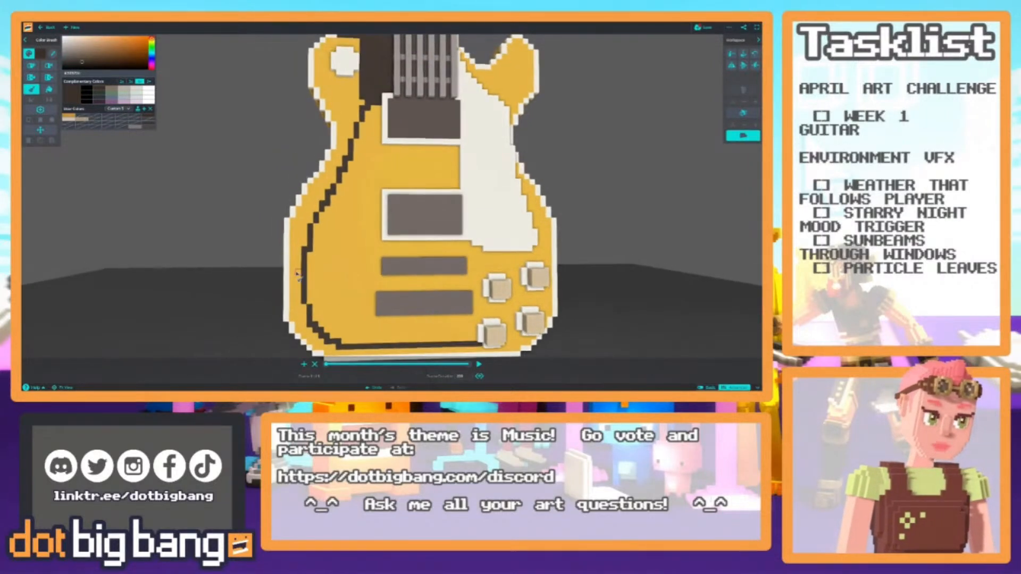
# Fill the body front between the brown contour and the binding dark brown, from around the round cream knob down to the lower bout.
pyautogui.moveTo(281, 260); pyautogui.dragTo(308, 268, button='right')
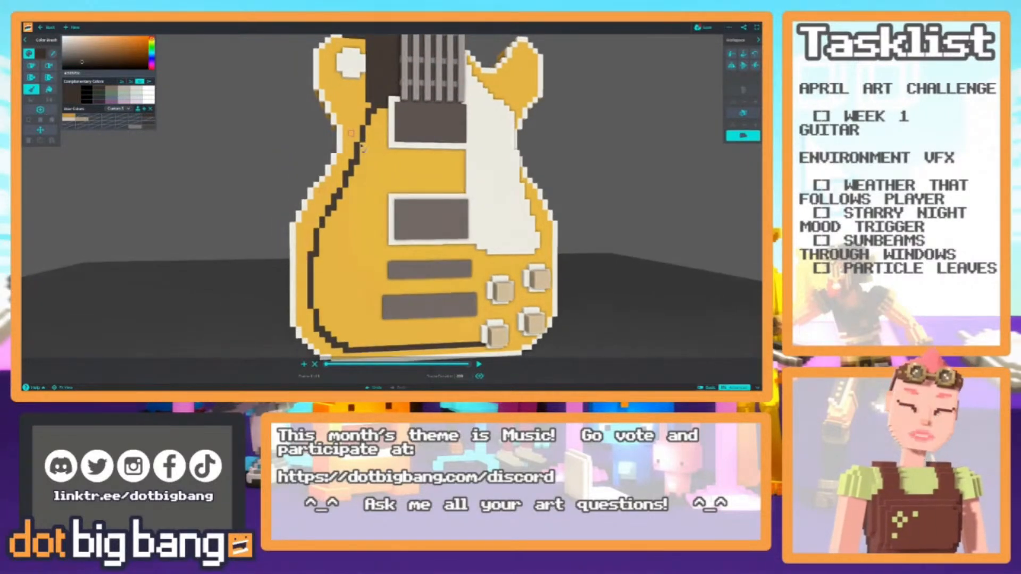
pyautogui.moveTo(357, 139); pyautogui.dragTo(368, 259, button='middle')
pyautogui.moveTo(375, 173)
pyautogui.mouseDown()
pyautogui.moveTo(341, 173)
pyautogui.moveTo(346, 232)
pyautogui.moveTo(352, 197)
pyautogui.moveTo(354, 242)
pyautogui.moveTo(370, 201)
pyautogui.moveTo(362, 210)
pyautogui.moveTo(375, 215)
pyautogui.moveTo(379, 239)
pyautogui.moveTo(365, 219)
pyautogui.moveTo(359, 289)
pyautogui.moveTo(361, 276)
pyautogui.moveTo(351, 309)
pyautogui.moveTo(334, 317)
pyautogui.mouseUp()
pyautogui.moveTo(335, 317); pyautogui.dragTo(353, 224, button='middle')
pyautogui.moveTo(362, 193)
pyautogui.mouseDown()
pyautogui.moveTo(351, 234)
pyautogui.moveTo(349, 212)
pyautogui.moveTo(343, 306)
pyautogui.moveTo(342, 225)
pyautogui.mouseUp()
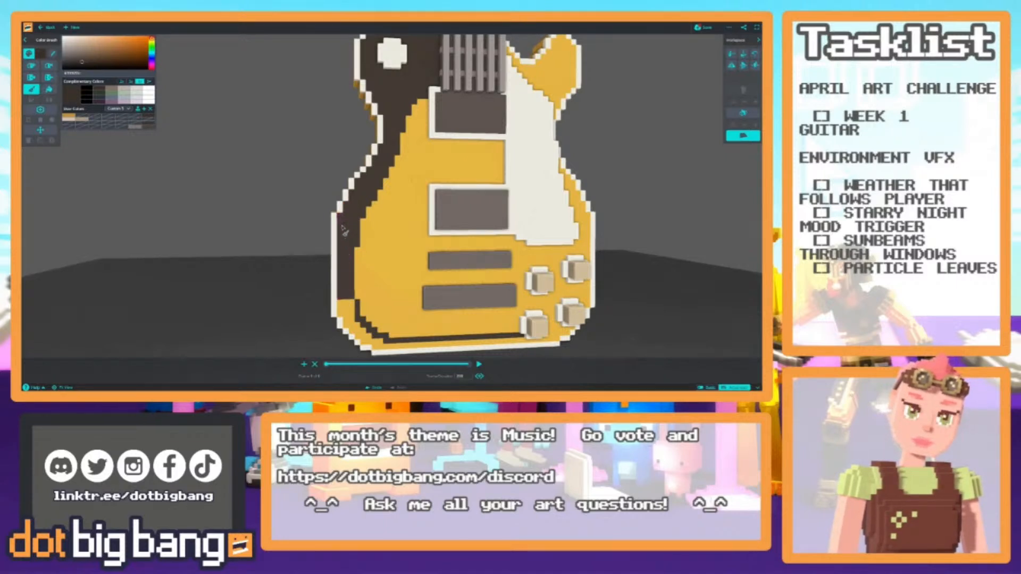
# Fill the remaining border strip along the body's lower edge dark brown, continuing around the corner past the knobs.
pyautogui.moveTo(343, 308)
pyautogui.mouseDown()
pyautogui.moveTo(348, 329)
pyautogui.moveTo(356, 315)
pyautogui.moveTo(370, 343)
pyautogui.moveTo(425, 344)
pyautogui.mouseUp()
pyautogui.moveTo(347, 321); pyautogui.dragTo(267, 264, button='middle')
pyautogui.moveTo(268, 265); pyautogui.dragTo(263, 260, button='right')
pyautogui.moveTo(275, 229)
pyautogui.mouseDown(button='middle')
pyautogui.moveTo(296, 258)
pyautogui.moveTo(301, 309)
pyautogui.mouseUp(button='middle')
pyautogui.moveTo(338, 328); pyautogui.dragTo(436, 330)
pyautogui.moveTo(427, 318); pyautogui.dragTo(397, 291, button='right')
pyautogui.moveTo(397, 291); pyautogui.dragTo(361, 305, button='middle')
pyautogui.moveTo(385, 327)
pyautogui.mouseDown()
pyautogui.moveTo(413, 331)
pyautogui.moveTo(457, 314)
pyautogui.moveTo(463, 251)
pyautogui.moveTo(453, 183)
pyautogui.moveTo(458, 294)
pyautogui.moveTo(428, 310)
pyautogui.mouseUp()
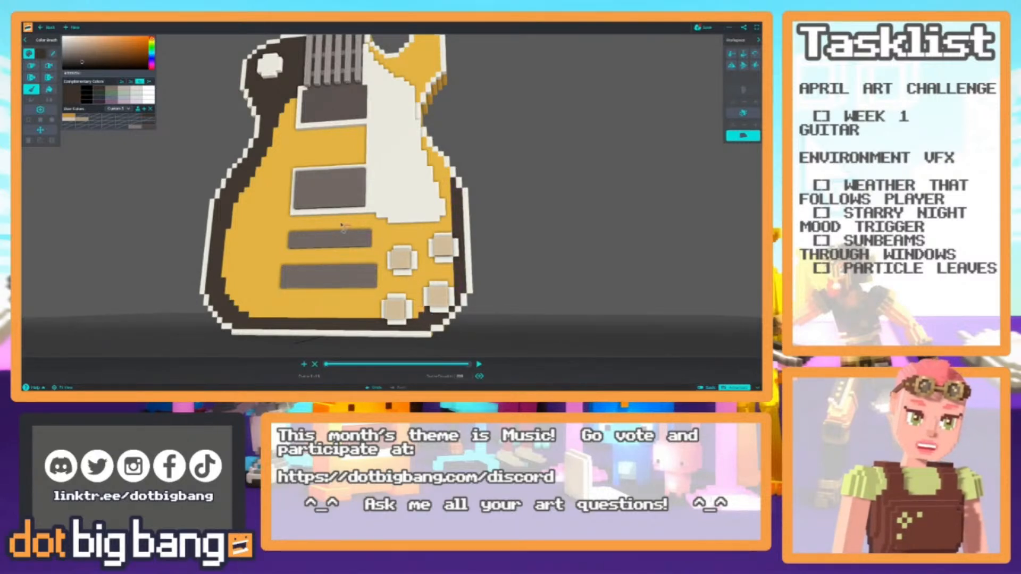
# Turn on the mirror plane and brush the border so the dark brown is mirrored beside the knobs up to the pickguard.
pyautogui.scroll(-4, 346, 232)
pyautogui.scroll(3, 254, 216)
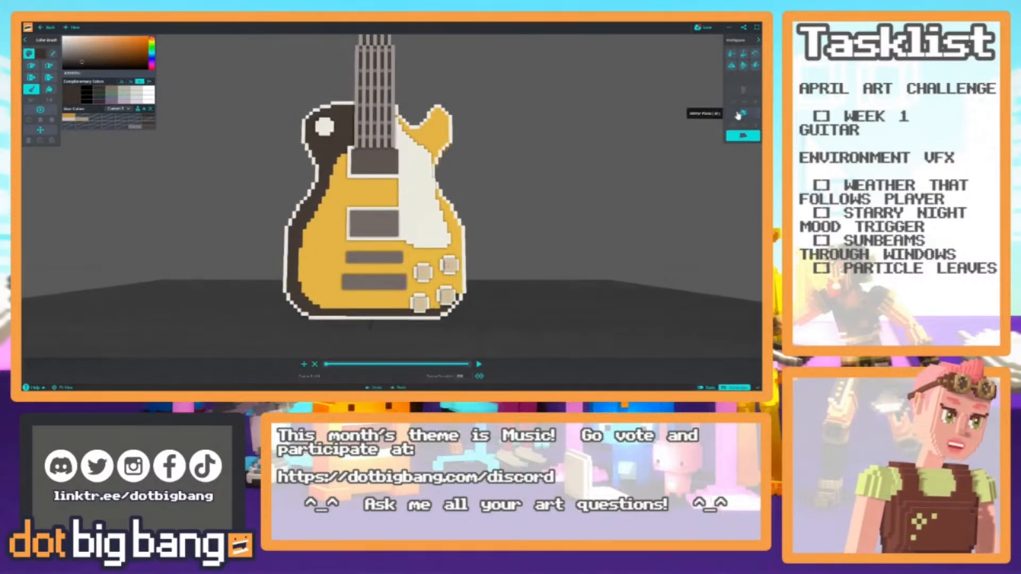
pyautogui.click(739, 115)
pyautogui.press('r')
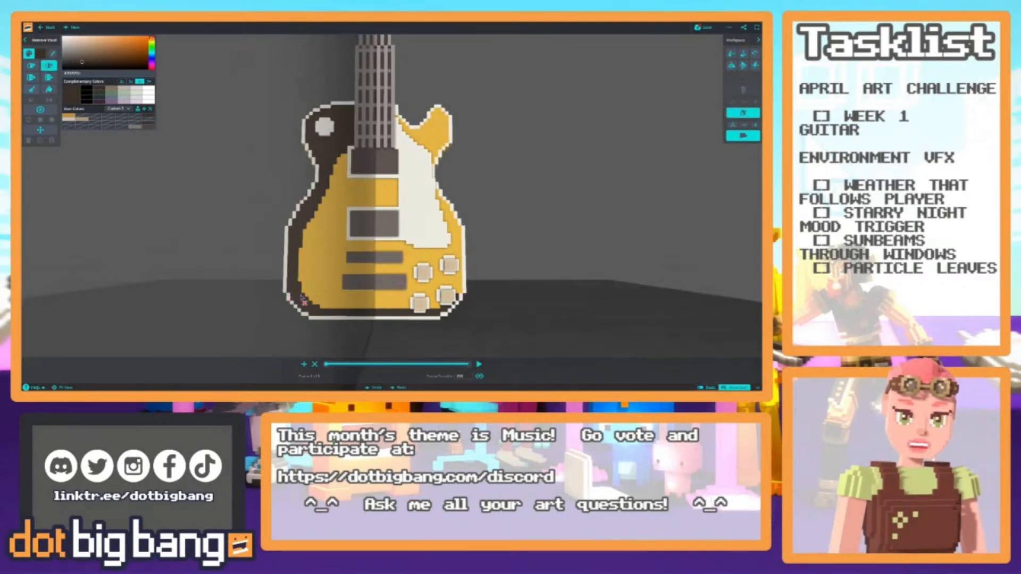
pyautogui.scroll(3, 301, 300)
pyautogui.moveTo(271, 288); pyautogui.dragTo(305, 259, button='middle')
pyautogui.press('b')
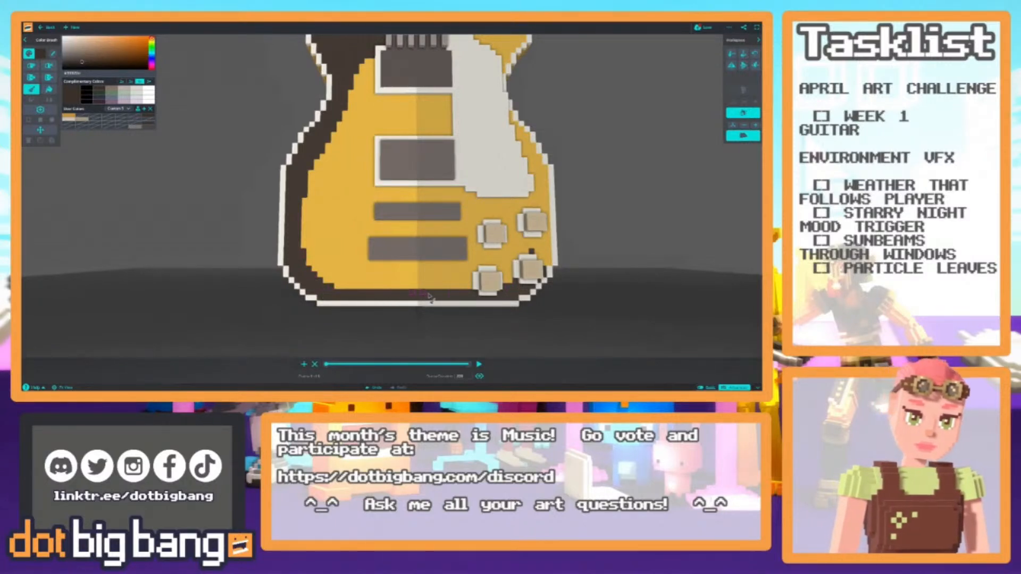
pyautogui.moveTo(297, 194); pyautogui.dragTo(289, 237, button='middle')
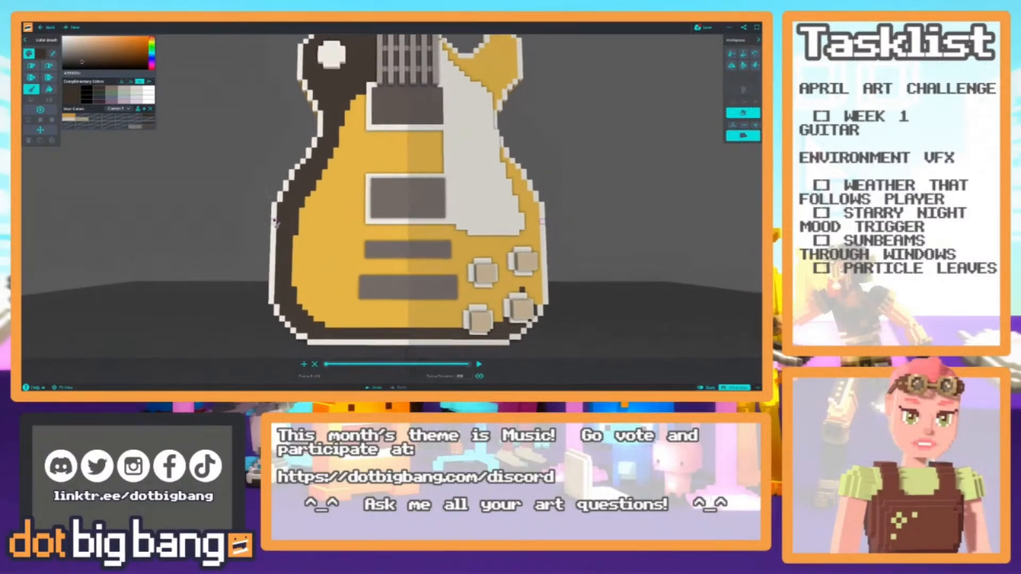
pyautogui.moveTo(287, 230); pyautogui.dragTo(259, 227, button='right')
pyautogui.moveTo(286, 294); pyautogui.dragTo(286, 224)
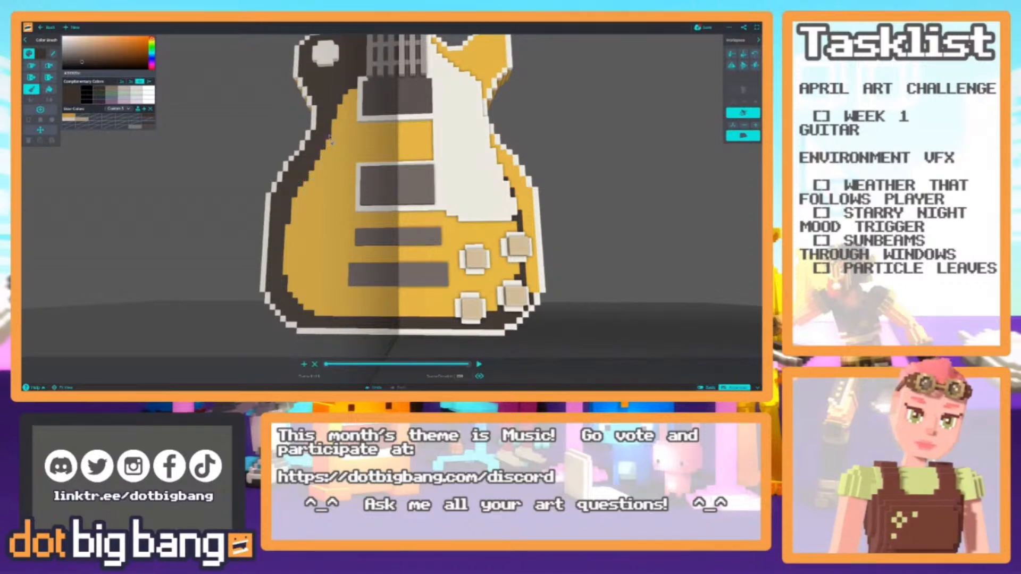
# Paint the mirrored dark brown border along the waist and lower bout beside the pickguard.
pyautogui.moveTo(283, 180); pyautogui.dragTo(279, 212, button='right')
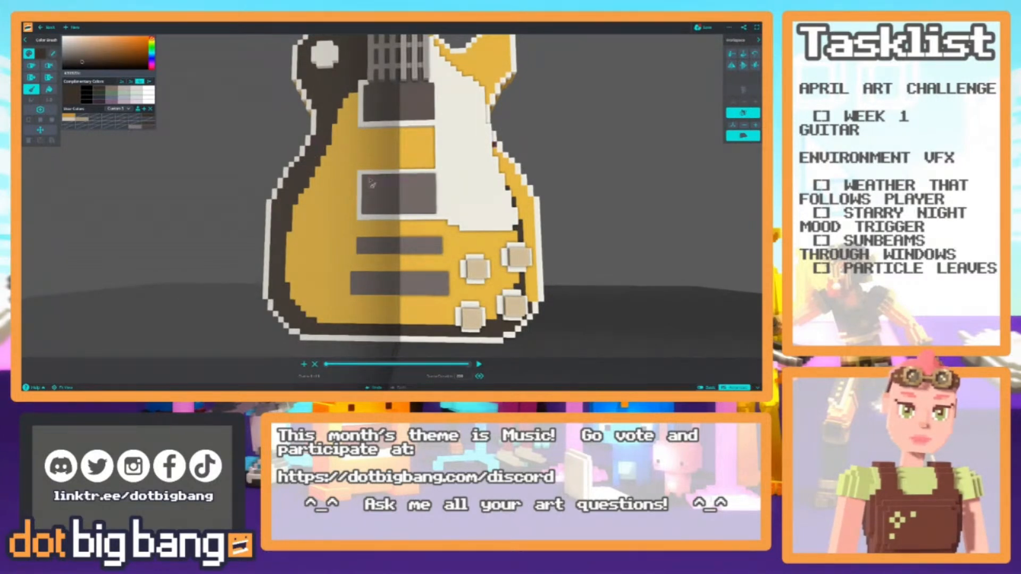
pyautogui.moveTo(394, 182); pyautogui.dragTo(245, 198, button='right')
pyautogui.moveTo(422, 195); pyautogui.dragTo(412, 193, button='right')
pyautogui.click(424, 167)
pyautogui.moveTo(241, 154); pyautogui.dragTo(263, 161, button='right')
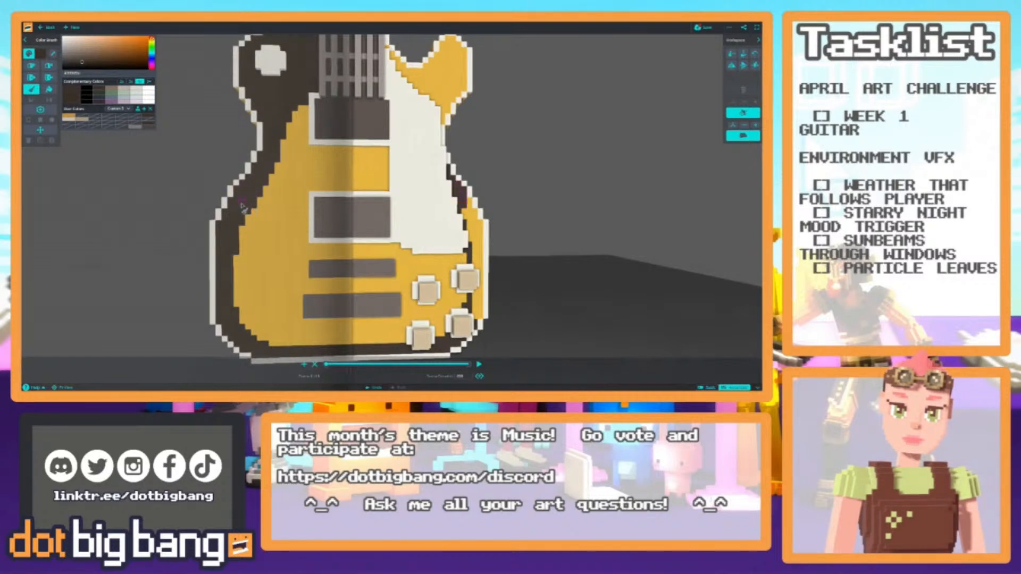
pyautogui.click(236, 210)
pyautogui.moveTo(235, 226)
pyautogui.mouseDown(button='right')
pyautogui.moveTo(245, 244)
pyautogui.moveTo(258, 238)
pyautogui.mouseUp(button='right')
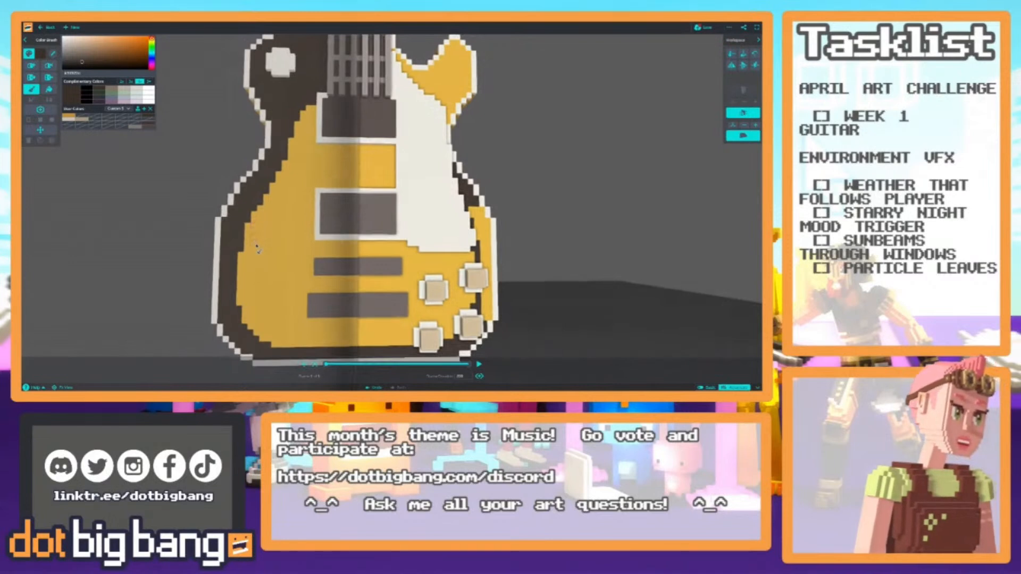
# View the whole guitar and save the model.
pyautogui.scroll(-5, 258, 247)
pyautogui.scroll(2, 272, 250)
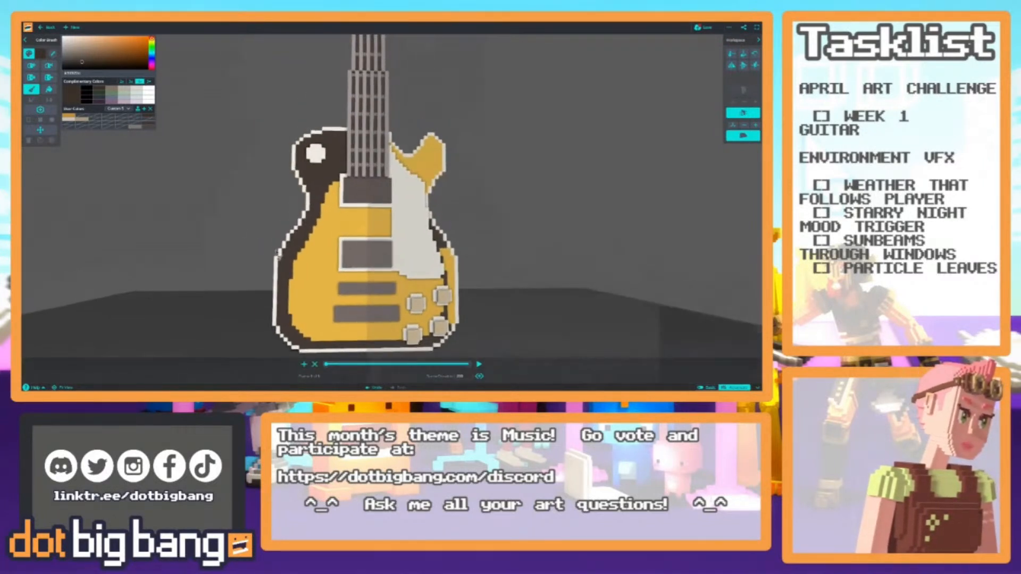
pyautogui.scroll(-4, 279, 254)
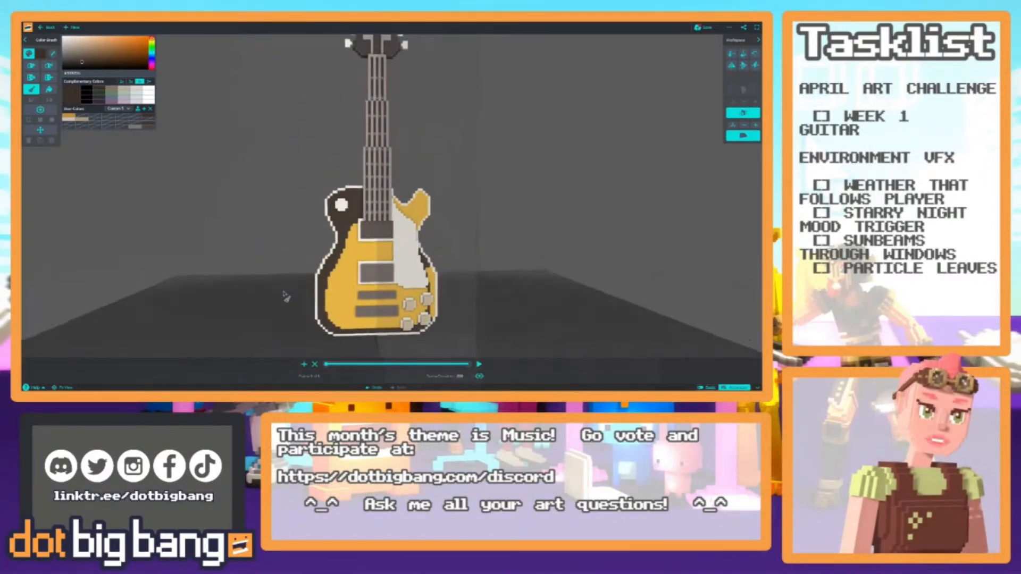
pyautogui.scroll(-5, 284, 268)
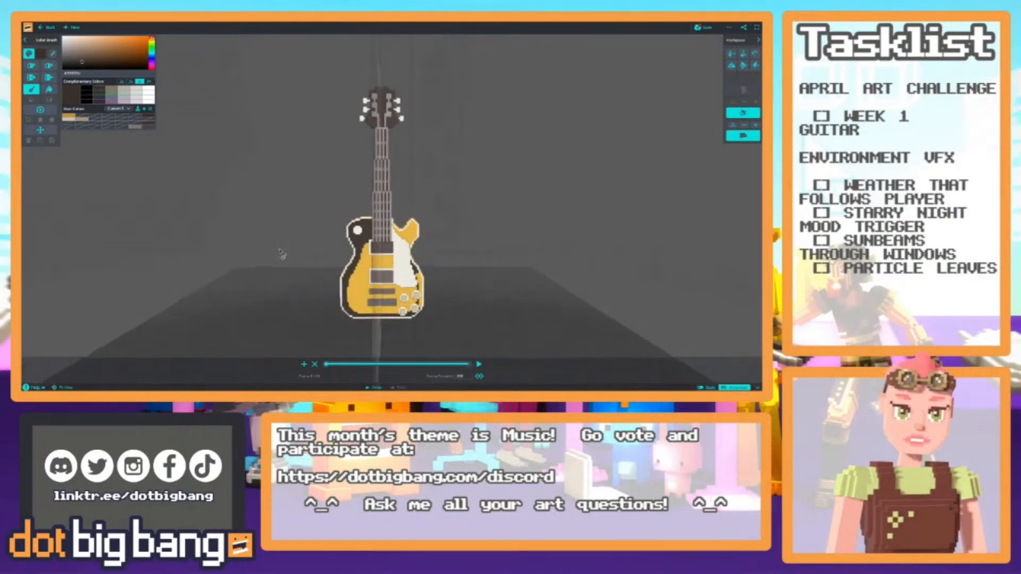
pyautogui.click(703, 27)
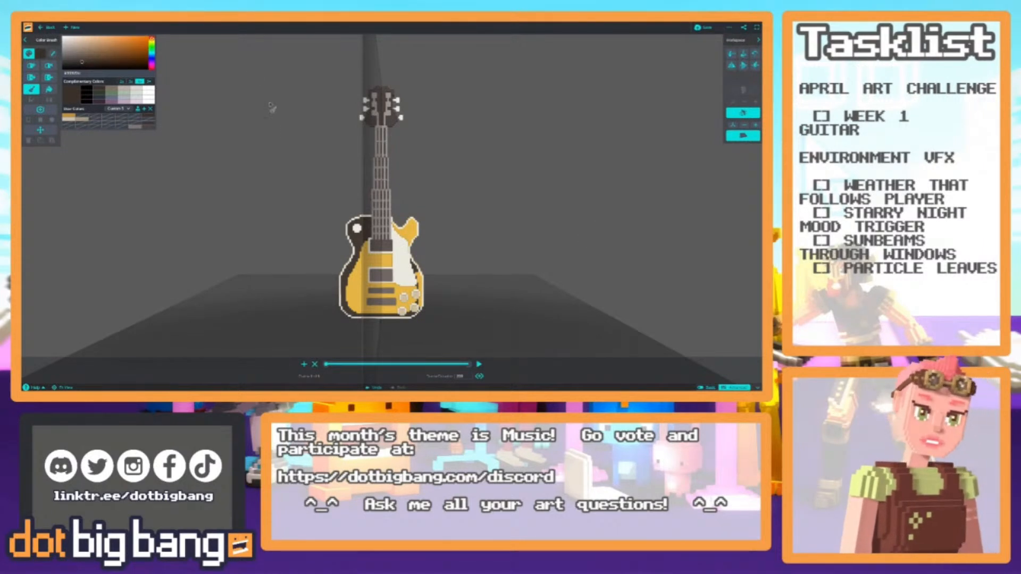
# Examine the burst finish on Sweetwater's Gibson Les Paul Standard '50s Tobacco Burst page as a reference, and return to the voxel model.
pyautogui.hotkey('ctrl', 't')
pyautogui.press('Return')
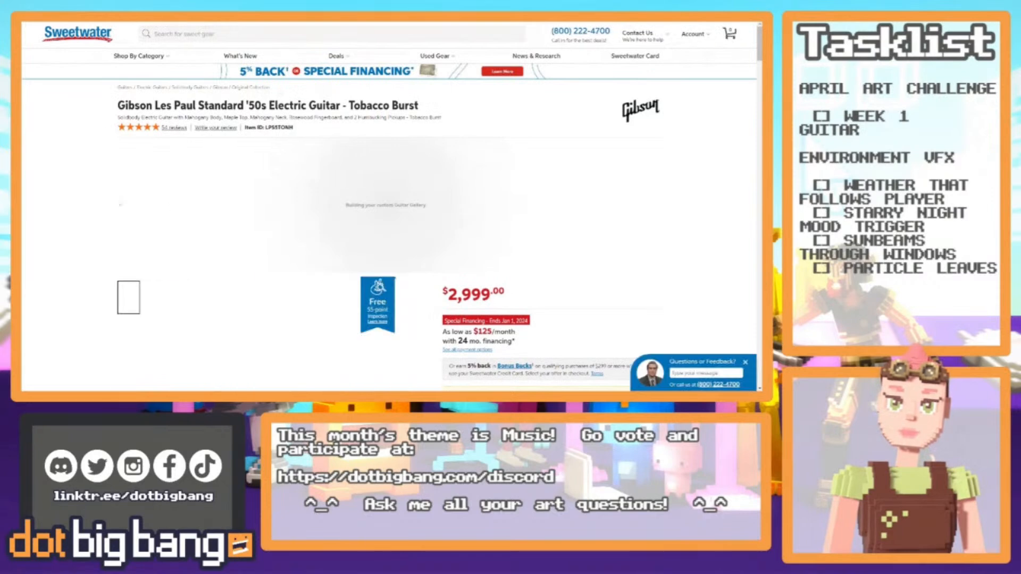
pyautogui.scroll(-1, 178, 203)
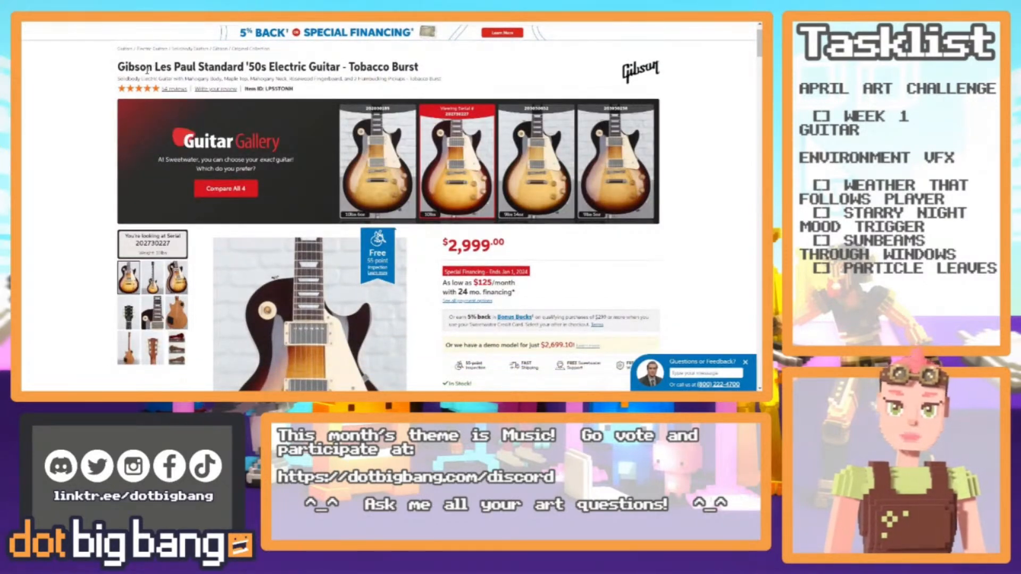
pyautogui.scroll(-5, 244, 259)
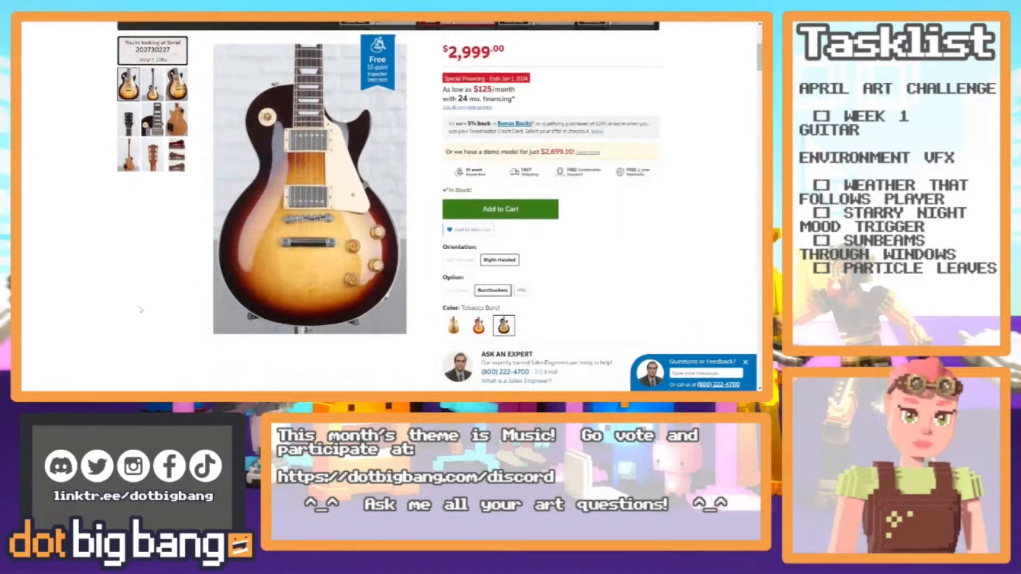
pyautogui.scroll(2, 140, 310)
pyautogui.scroll(-1, 140, 306)
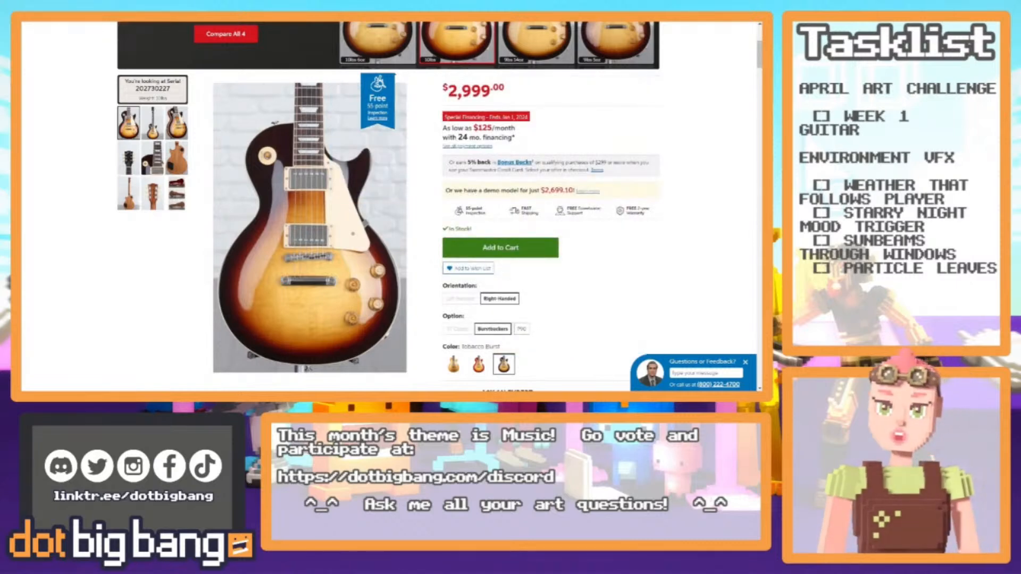
pyautogui.hotkey('alt', 'Tab')
pyautogui.scroll(4, 285, 121)
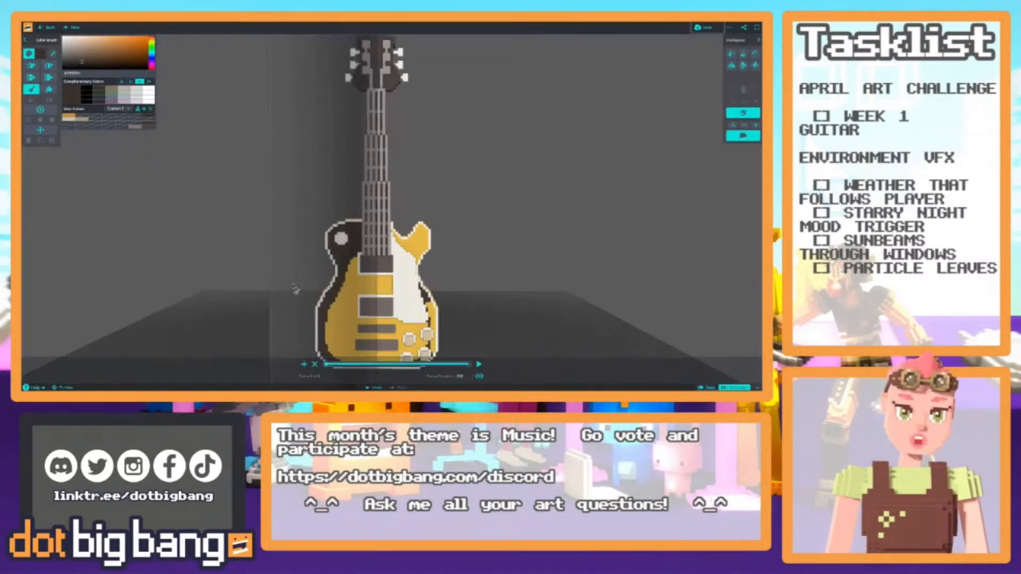
# Brush the remaining yellow edge beside the knobs dark brown on the lower bout, inside the cream binding.
pyautogui.moveTo(308, 212); pyautogui.dragTo(313, 226, button='right')
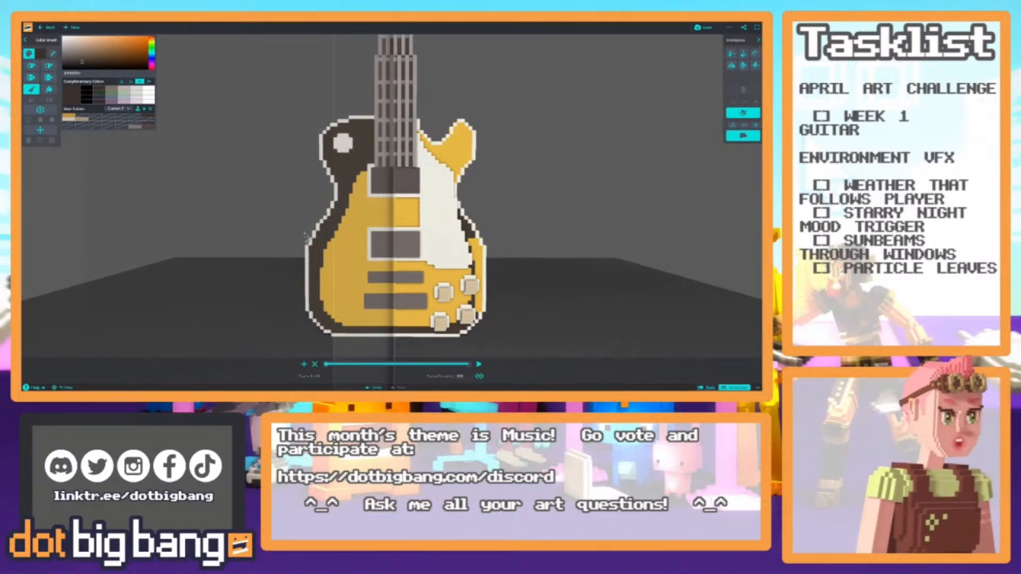
pyautogui.moveTo(317, 251); pyautogui.dragTo(322, 277, button='middle')
pyautogui.moveTo(323, 277); pyautogui.dragTo(346, 289, button='right')
pyautogui.moveTo(346, 289); pyautogui.dragTo(337, 258, button='middle')
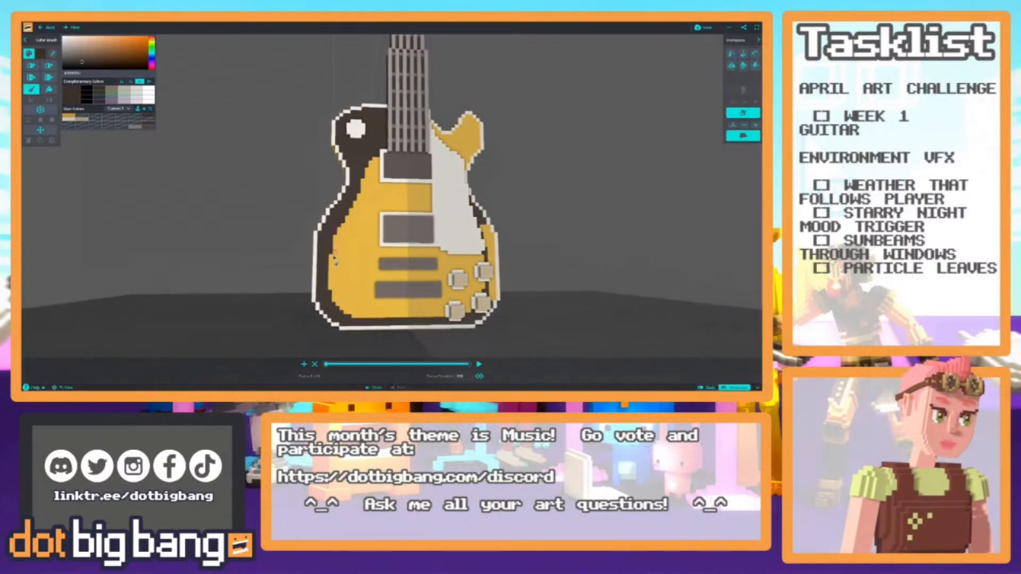
pyautogui.scroll(5, 336, 258)
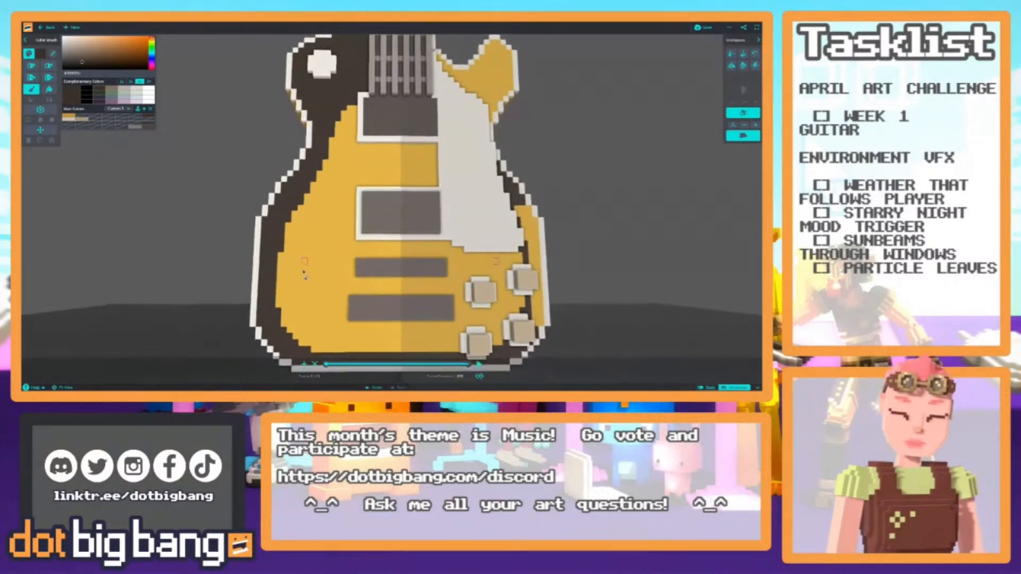
pyautogui.moveTo(303, 268); pyautogui.dragTo(233, 229, button='middle')
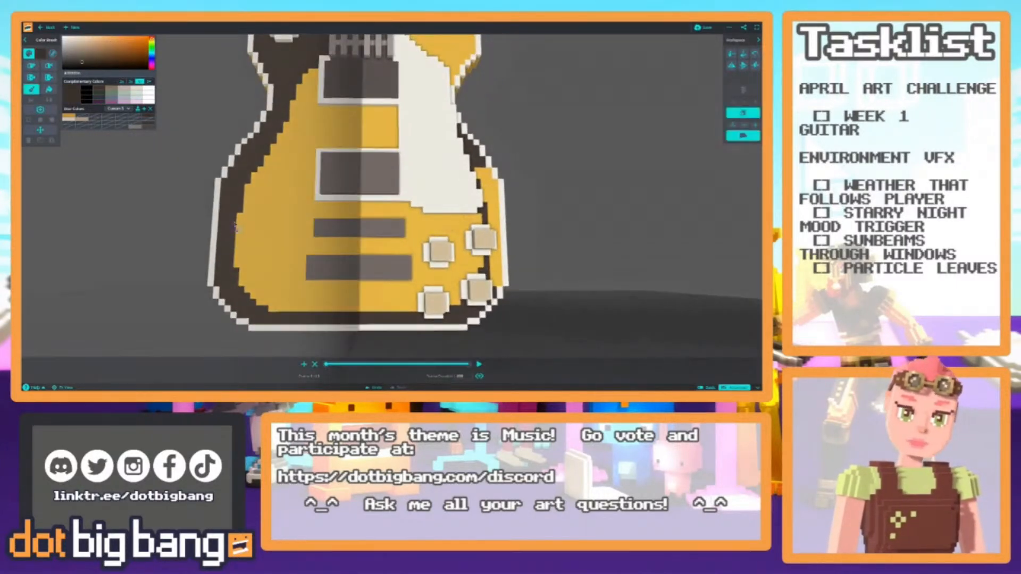
pyautogui.moveTo(238, 169)
pyautogui.mouseDown()
pyautogui.moveTo(226, 244)
pyautogui.moveTo(231, 233)
pyautogui.moveTo(233, 281)
pyautogui.moveTo(223, 283)
pyautogui.moveTo(235, 279)
pyautogui.moveTo(233, 294)
pyautogui.mouseUp()
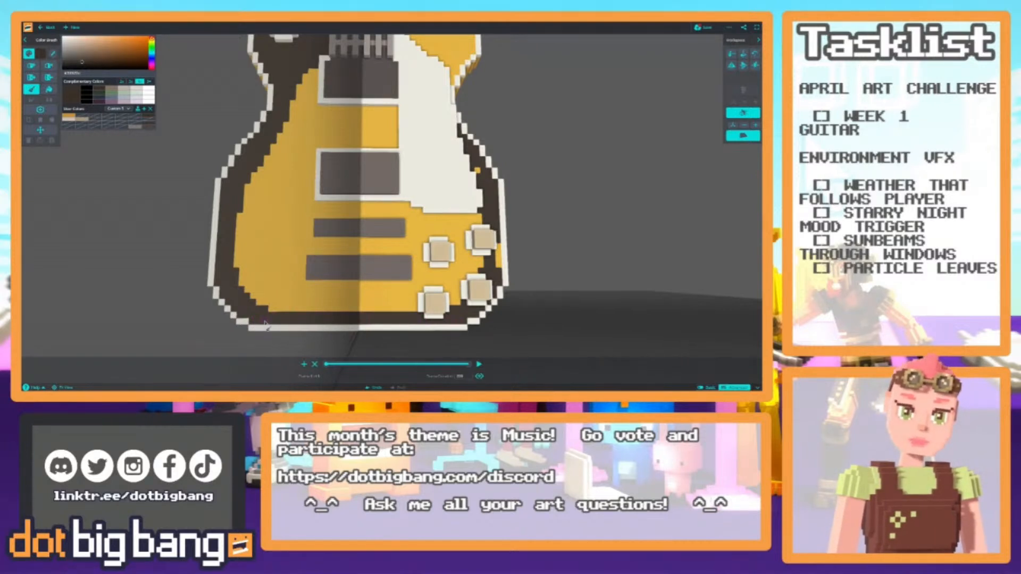
# Start painting the yellow strip between the neck and pickguard dark brown with the mirror plane on, and undo the last stroke.
pyautogui.moveTo(226, 191); pyautogui.dragTo(234, 238, button='middle')
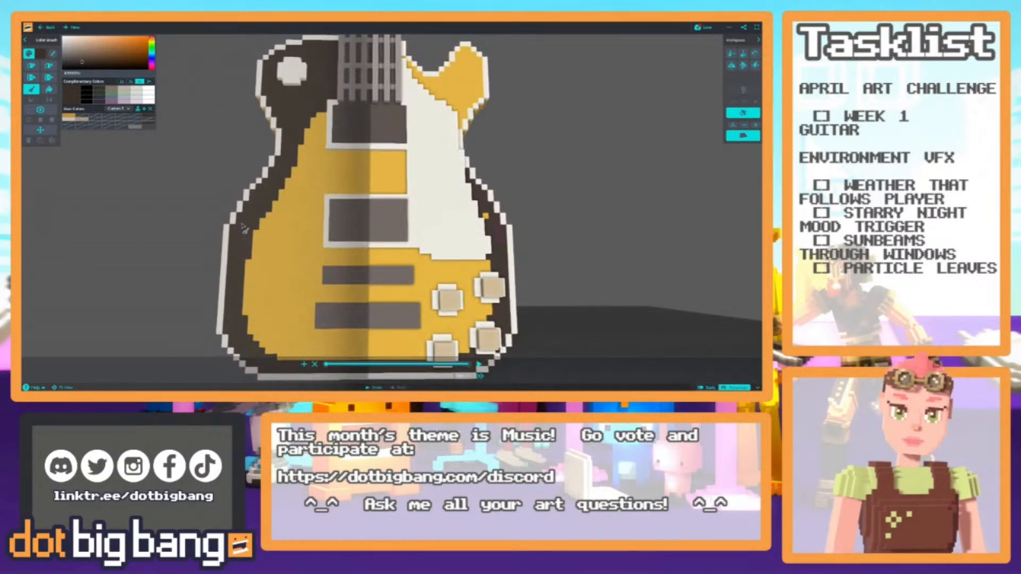
pyautogui.moveTo(255, 201); pyautogui.dragTo(274, 237, button='middle')
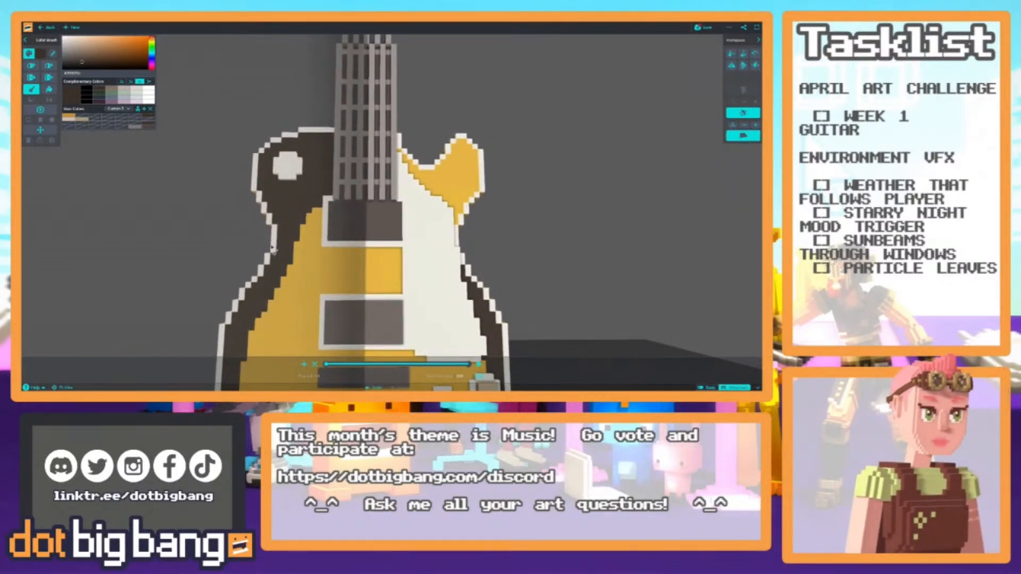
pyautogui.scroll(5, 272, 250)
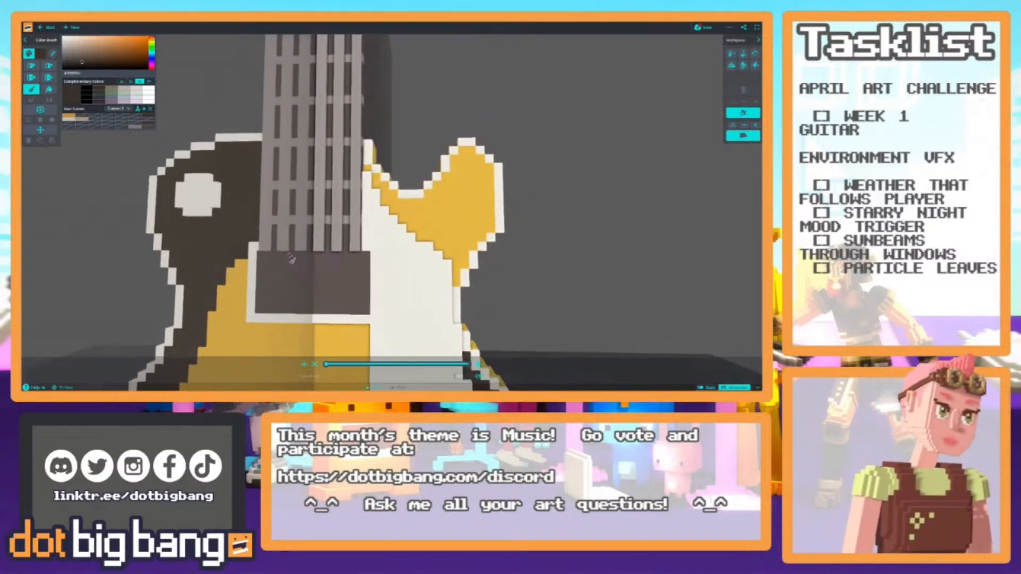
pyautogui.moveTo(274, 259); pyautogui.dragTo(260, 272, button='middle')
pyautogui.moveTo(318, 255); pyautogui.dragTo(341, 250, button='middle')
pyautogui.click(366, 200)
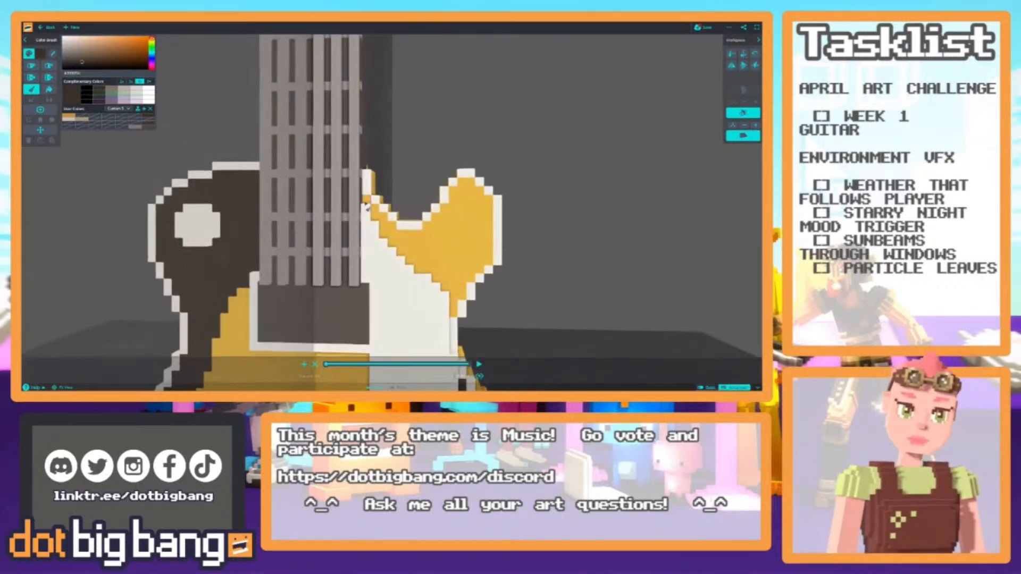
pyautogui.moveTo(374, 214)
pyautogui.mouseDown()
pyautogui.moveTo(404, 250)
pyautogui.moveTo(420, 244)
pyautogui.moveTo(418, 268)
pyautogui.moveTo(428, 271)
pyautogui.moveTo(436, 218)
pyautogui.moveTo(439, 281)
pyautogui.moveTo(463, 181)
pyautogui.moveTo(472, 199)
pyautogui.mouseUp()
pyautogui.hotkey('ctrl', 'z')
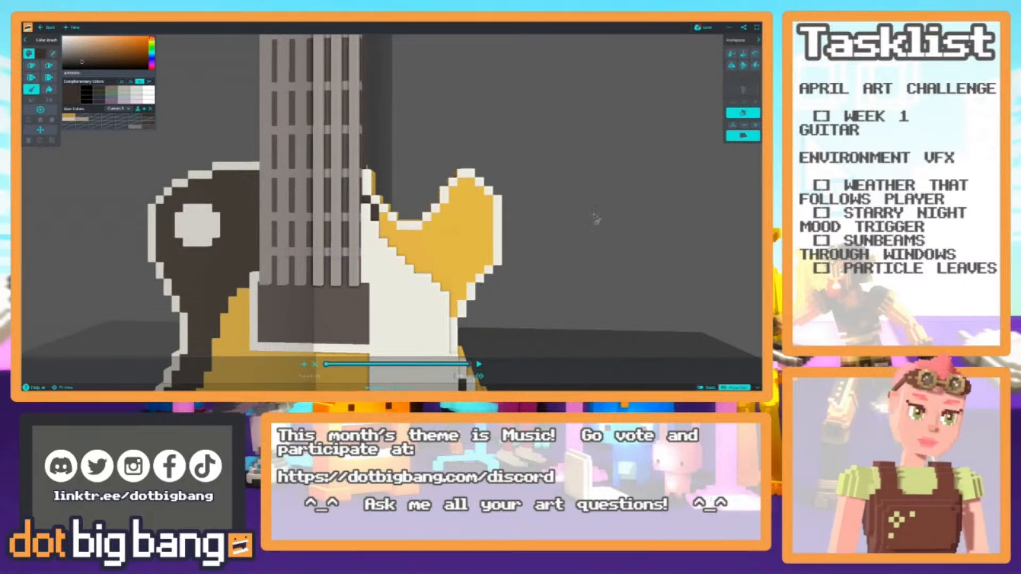
# Turn off the mirror plane and paint the pointed cutaway horn dark brown down to the pickguard, inside the cream binding.
pyautogui.click(742, 112)
pyautogui.moveTo(374, 219); pyautogui.dragTo(355, 228, button='middle')
pyautogui.moveTo(441, 195)
pyautogui.mouseDown()
pyautogui.moveTo(431, 208)
pyautogui.moveTo(462, 213)
pyautogui.moveTo(443, 256)
pyautogui.mouseUp()
pyautogui.moveTo(336, 283); pyautogui.dragTo(330, 227, button='middle')
pyautogui.moveTo(348, 175)
pyautogui.mouseDown()
pyautogui.moveTo(362, 203)
pyautogui.moveTo(384, 203)
pyautogui.moveTo(395, 224)
pyautogui.moveTo(412, 169)
pyautogui.moveTo(404, 237)
pyautogui.moveTo(442, 171)
pyautogui.moveTo(437, 205)
pyautogui.moveTo(454, 223)
pyautogui.moveTo(444, 234)
pyautogui.moveTo(435, 219)
pyautogui.moveTo(422, 274)
pyautogui.mouseUp()
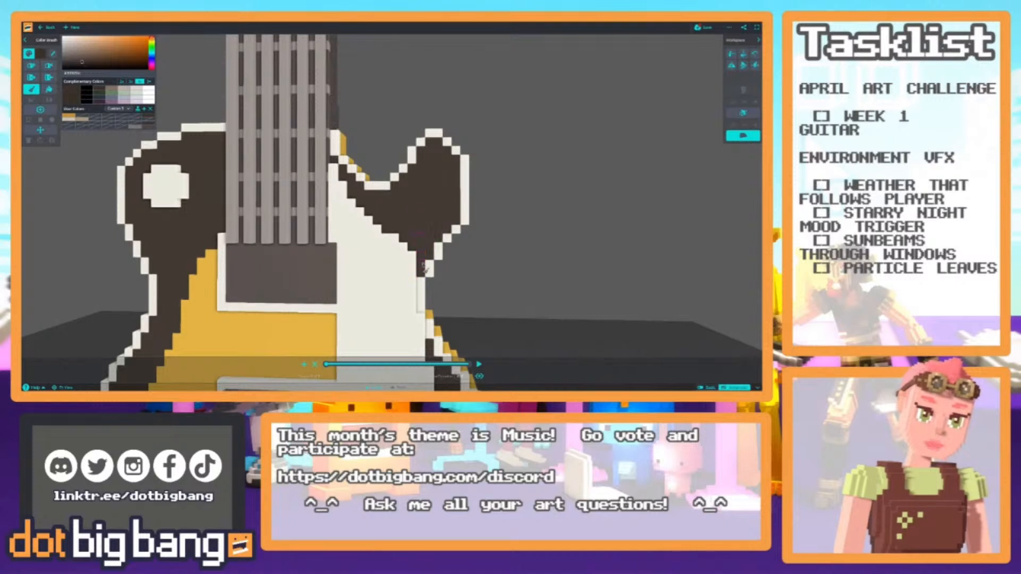
pyautogui.scroll(-5, 223, 209)
pyautogui.moveTo(222, 209); pyautogui.dragTo(314, 230, button='right')
pyautogui.scroll(3, 283, 190)
pyautogui.moveTo(315, 263); pyautogui.dragTo(294, 272, button='middle')
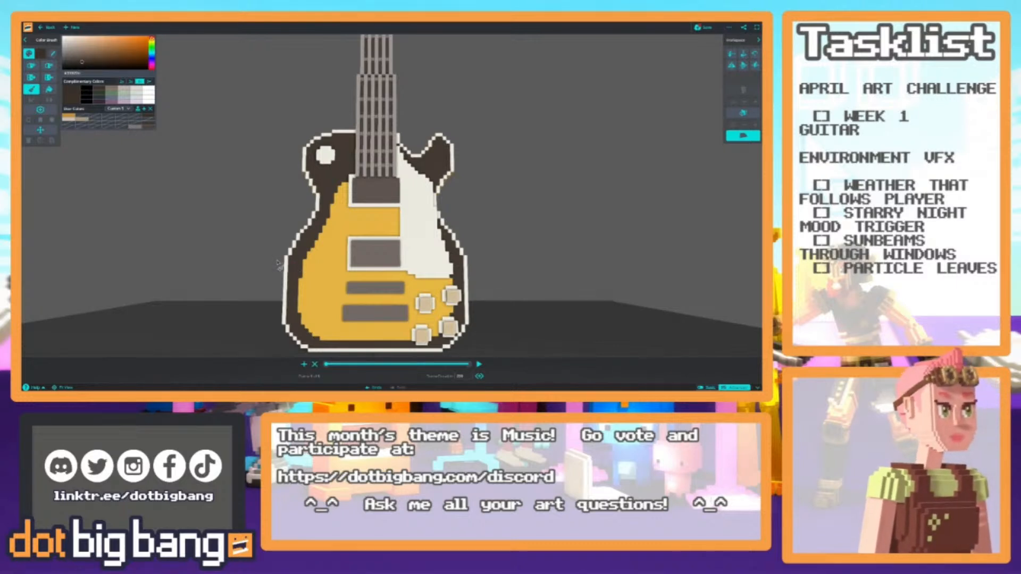
pyautogui.moveTo(280, 262); pyautogui.dragTo(283, 270, button='middle')
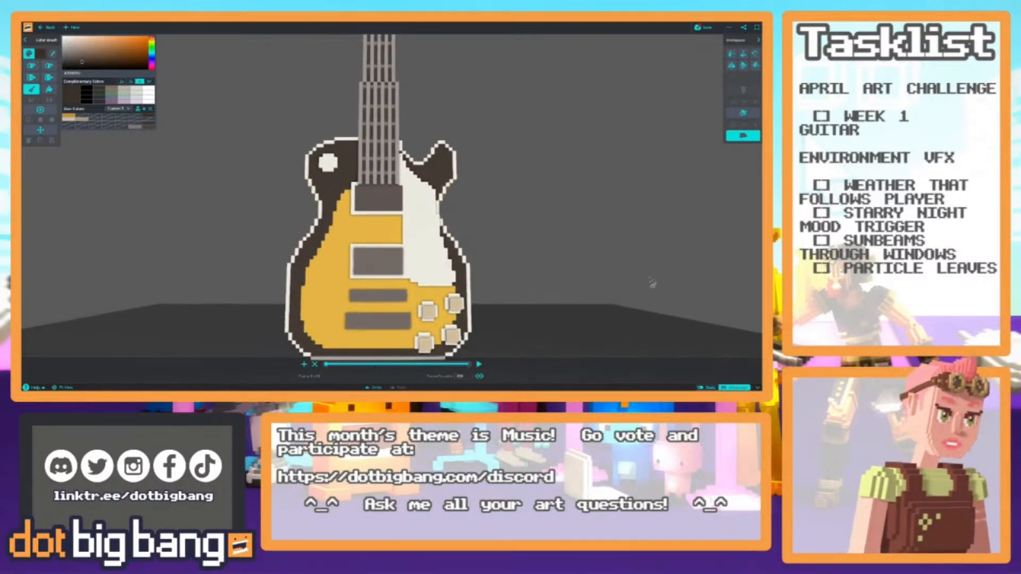
# Search the web for "semi hollow vintage fender" in a new browser tab and show the image results.
pyautogui.hotkey('ctrl', 't')
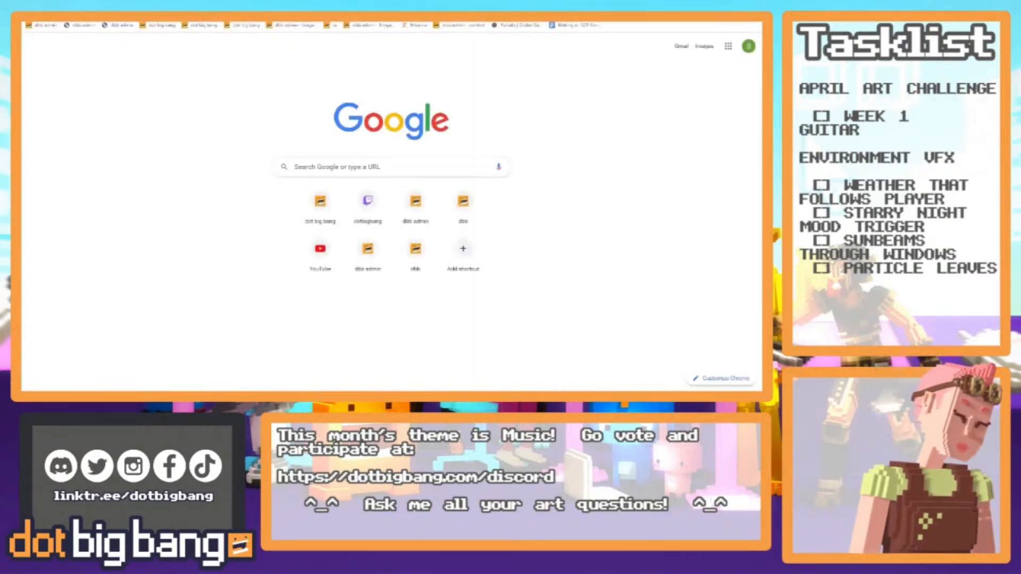
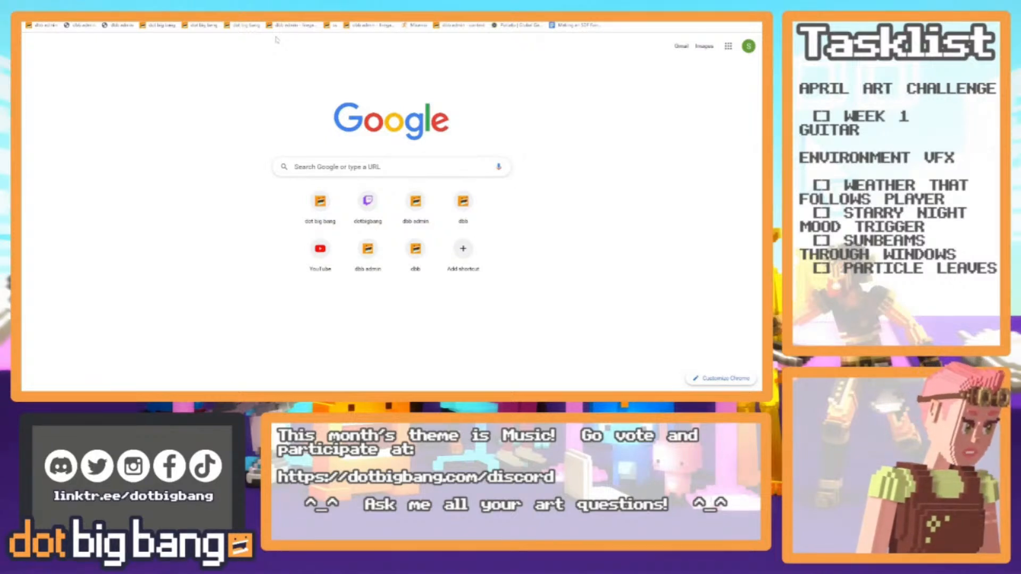
pyautogui.hotkey('ctrl', 'l')
pyautogui.write('semi hollow')
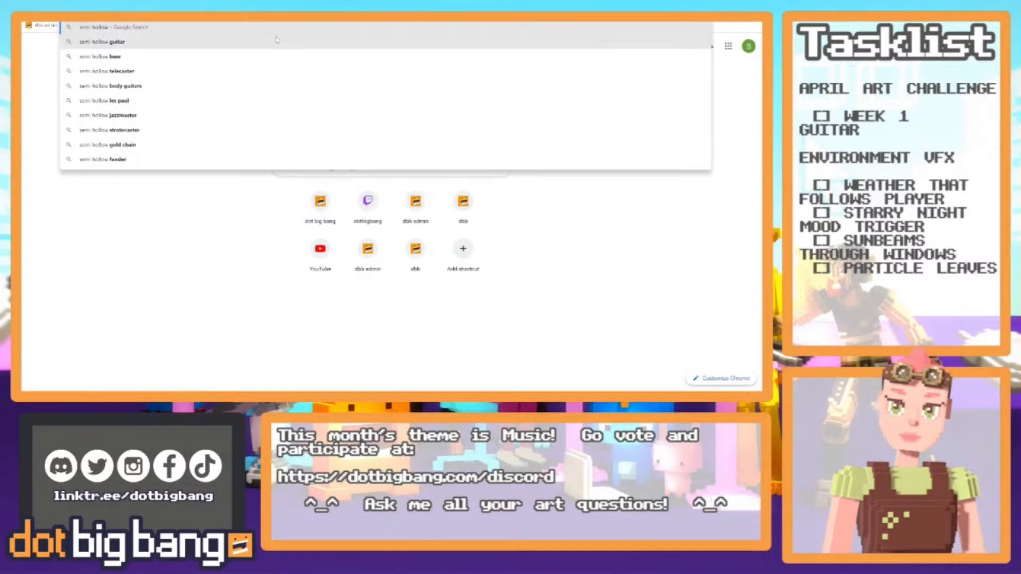
pyautogui.write(' vintag')
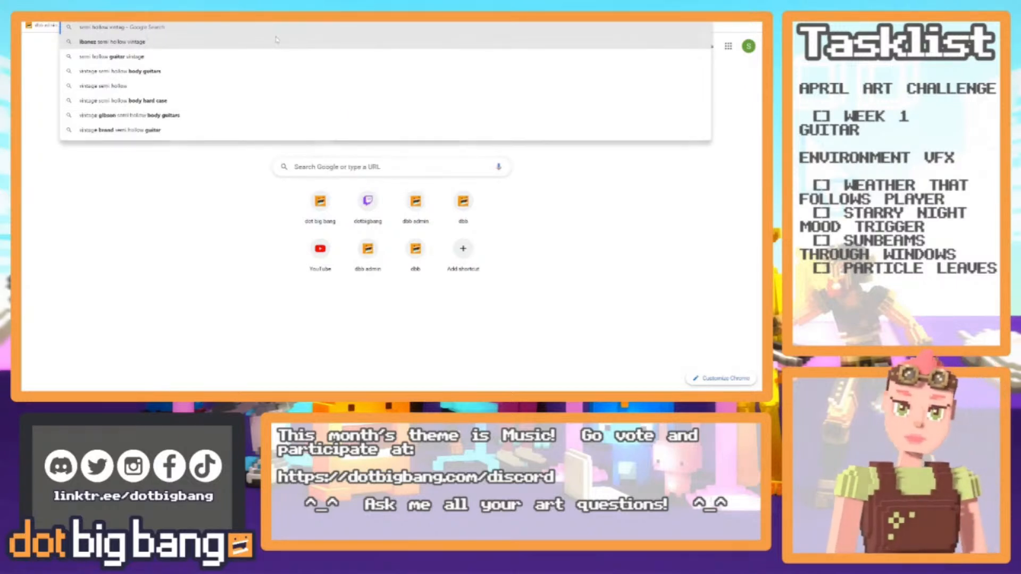
pyautogui.write('e fender')
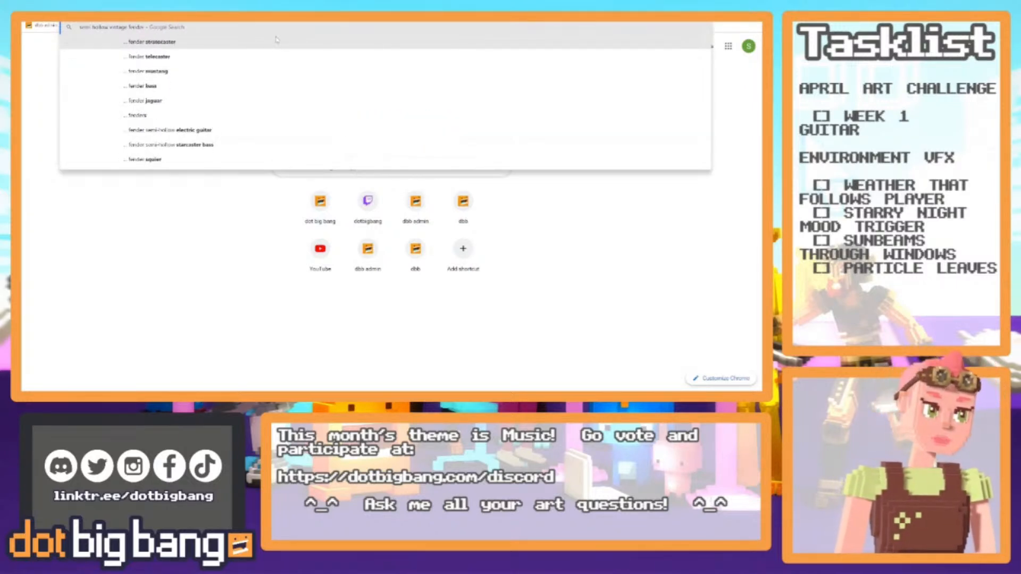
pyautogui.press('Return')
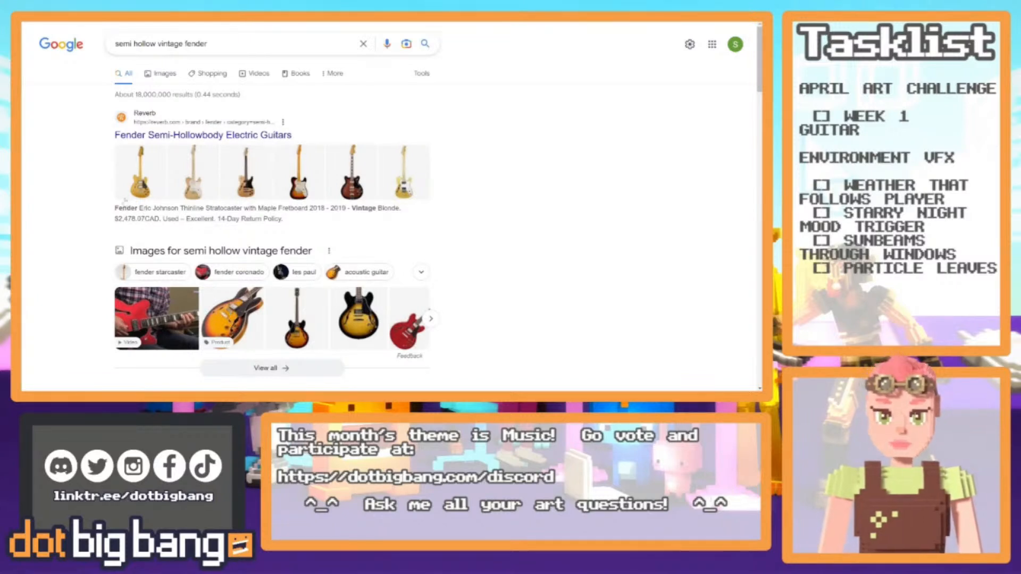
pyautogui.click(165, 75)
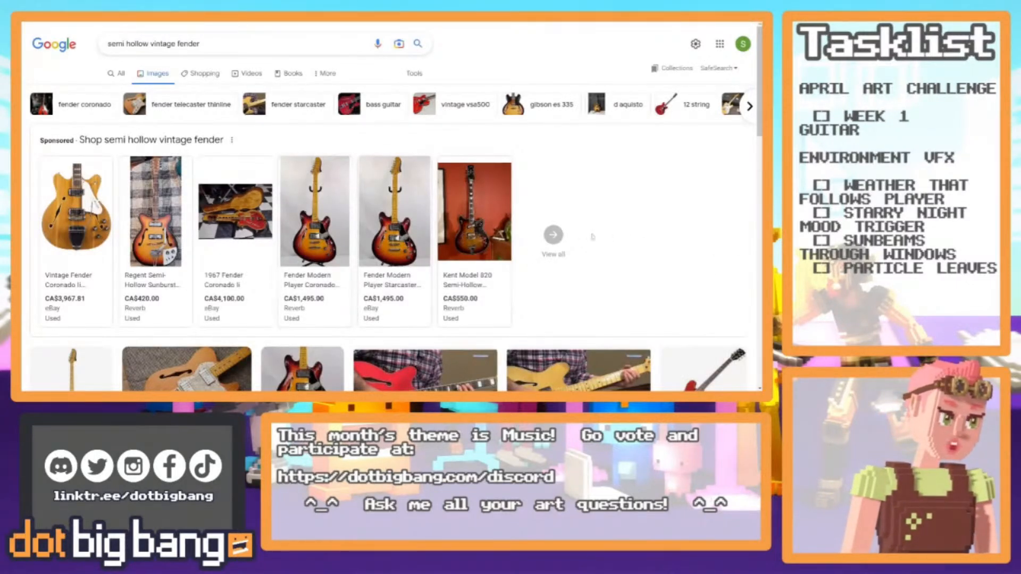
# Switch to the dot big bang page of the "Electric Guitar - Fender Stratocaster" model and like it.
pyautogui.moveTo(36, 246)
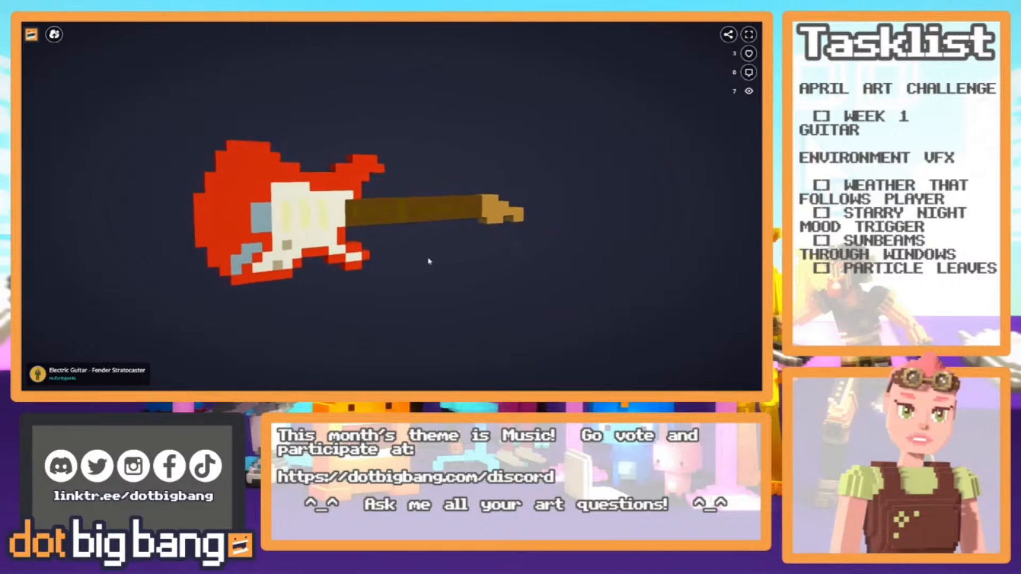
pyautogui.click(748, 54)
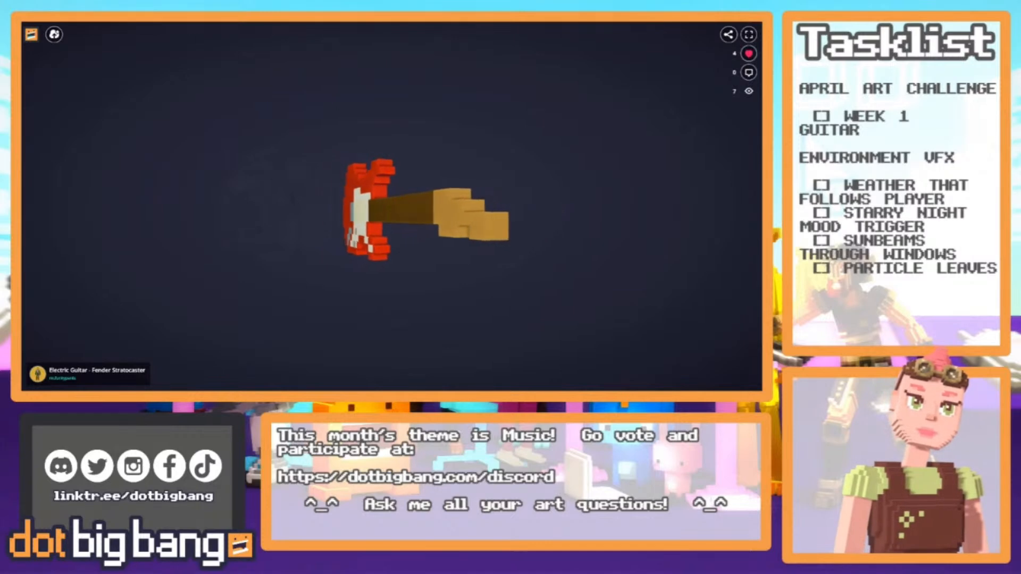
# Compare the sponsored semi-hollow guitars in the image results with the tobacco burst Les Paul on the Sweetwater page.
pyautogui.hotkey('ctrl', 'Tab')
pyautogui.moveTo(397, 234)
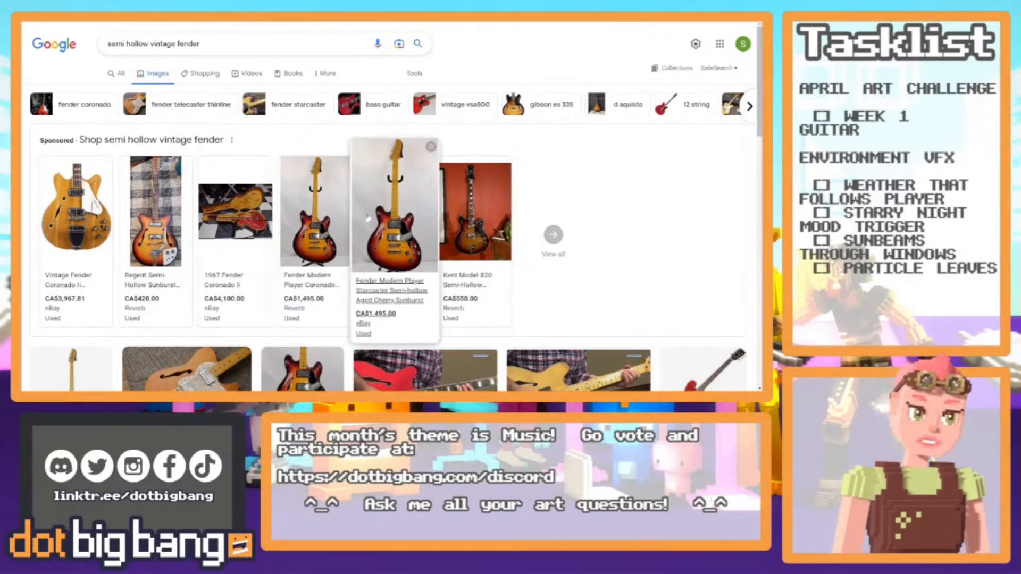
pyautogui.moveTo(331, 234)
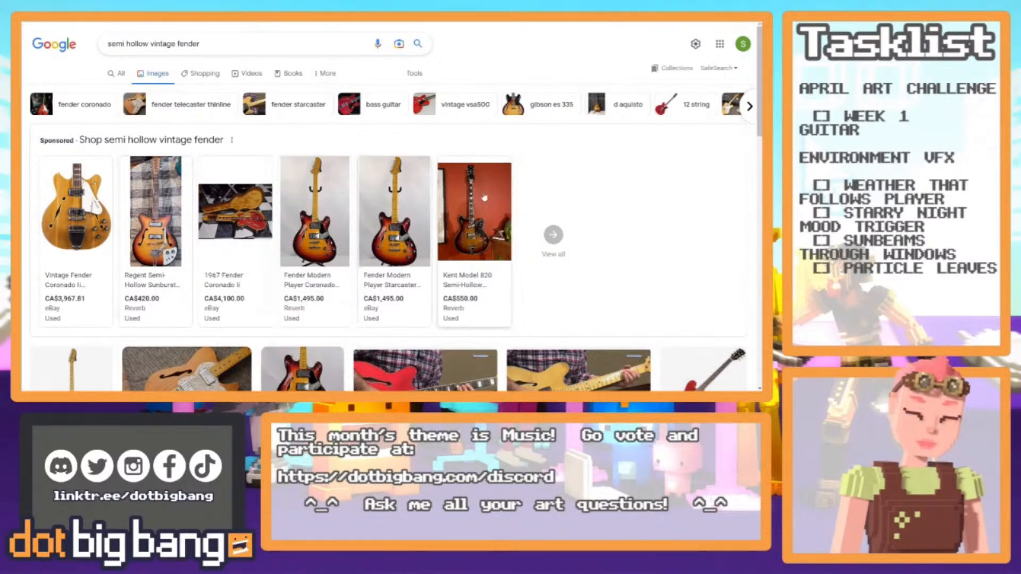
pyautogui.moveTo(488, 203)
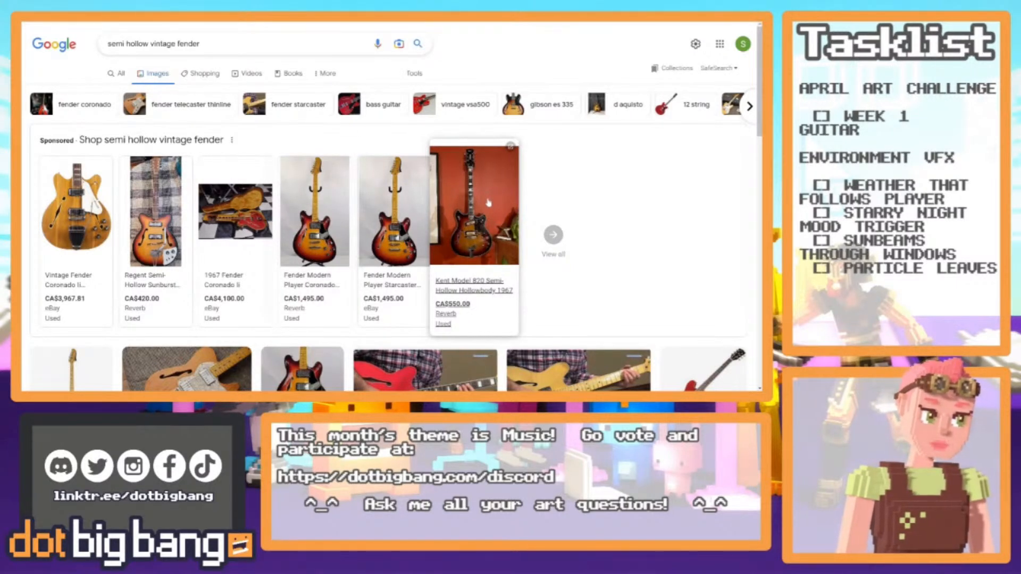
pyautogui.moveTo(166, 247)
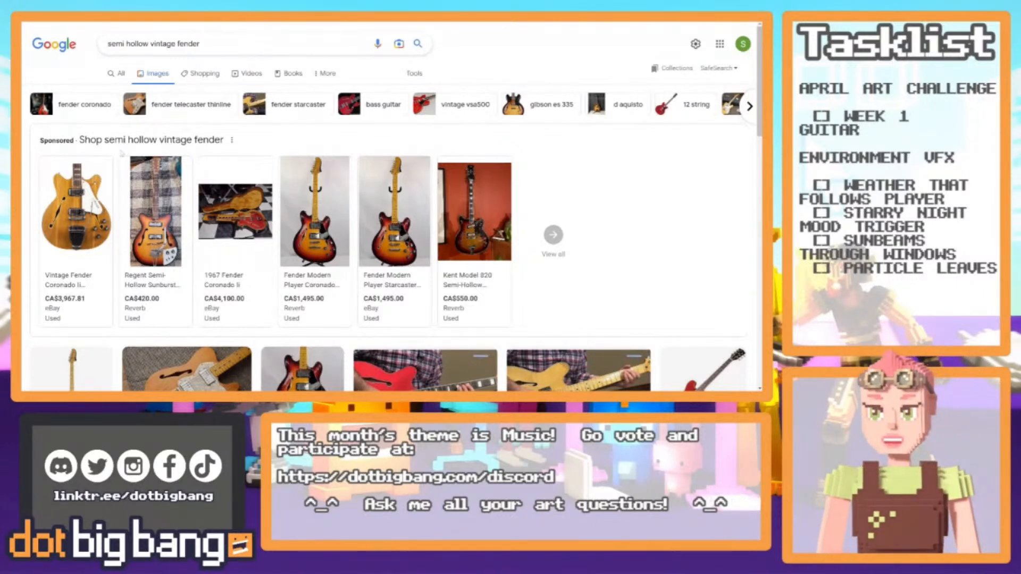
pyautogui.moveTo(90, 197)
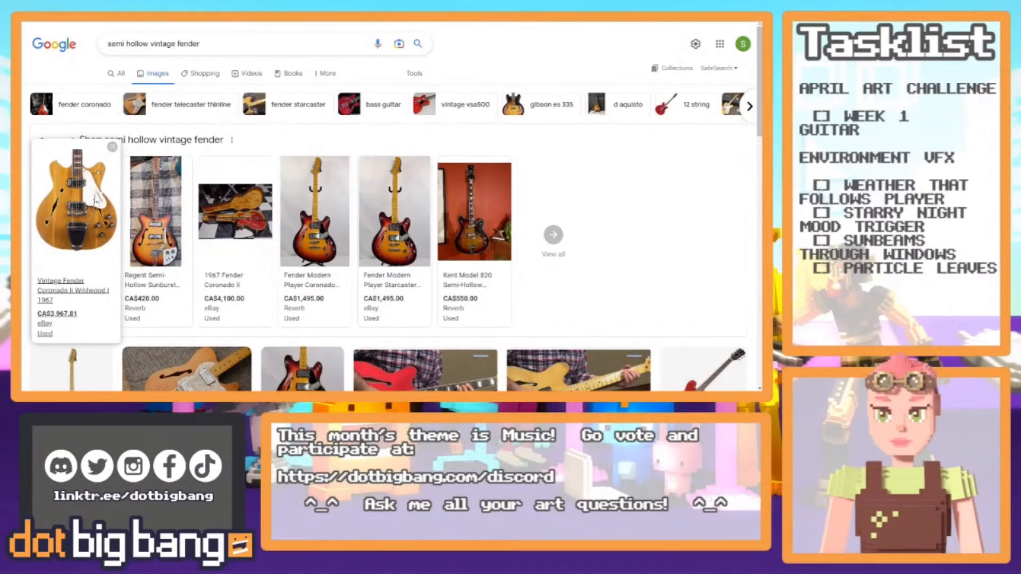
pyautogui.moveTo(159, 223)
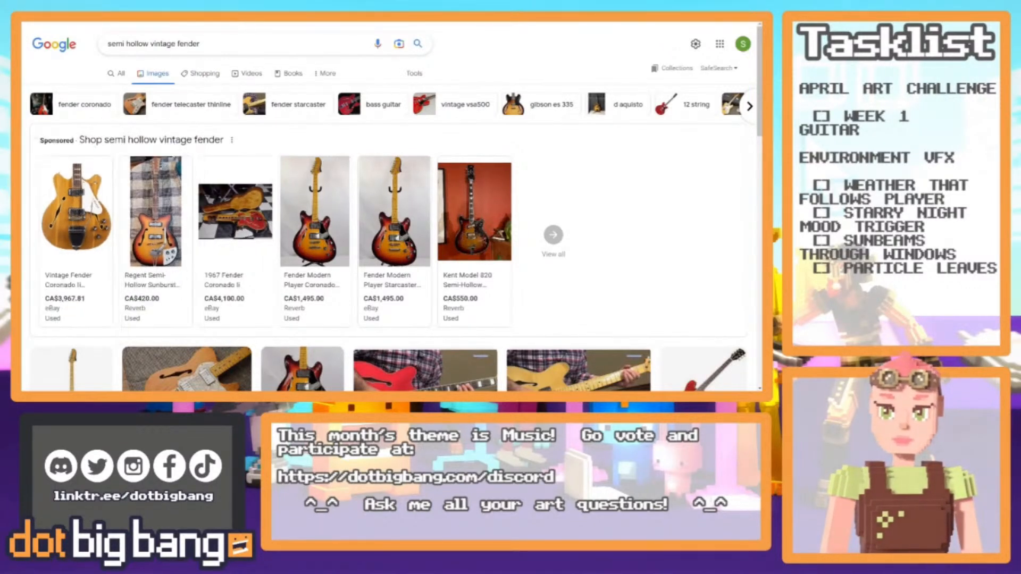
pyautogui.click(372, 19)
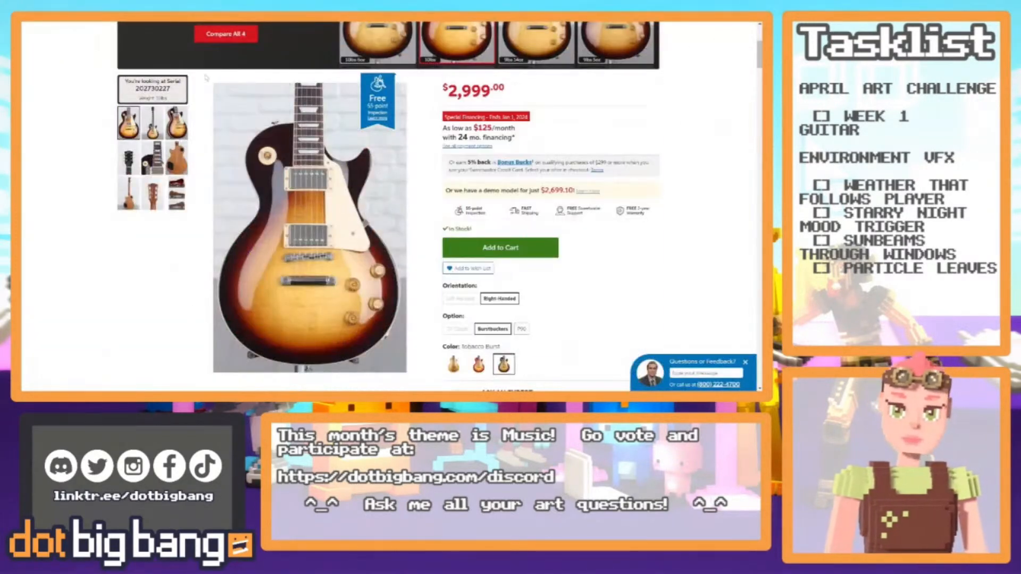
pyautogui.moveTo(209, 128)
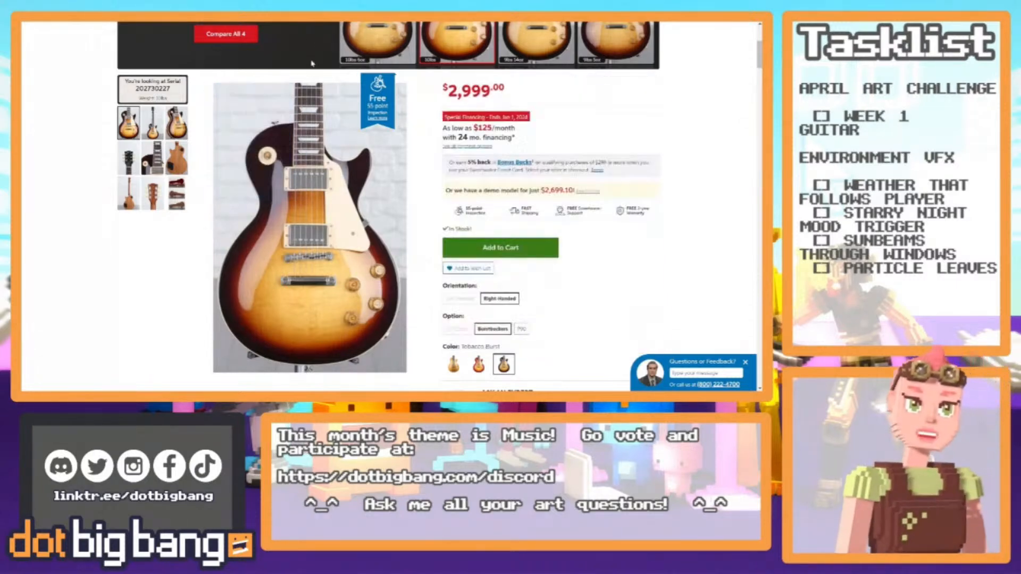
# Search for images of "fender starcaster" in a new tab and open the black Starcaster from Beats & Bytes.
pyautogui.hotkey('ctrl', 't')
pyautogui.click(319, 12)
pyautogui.write('fen')
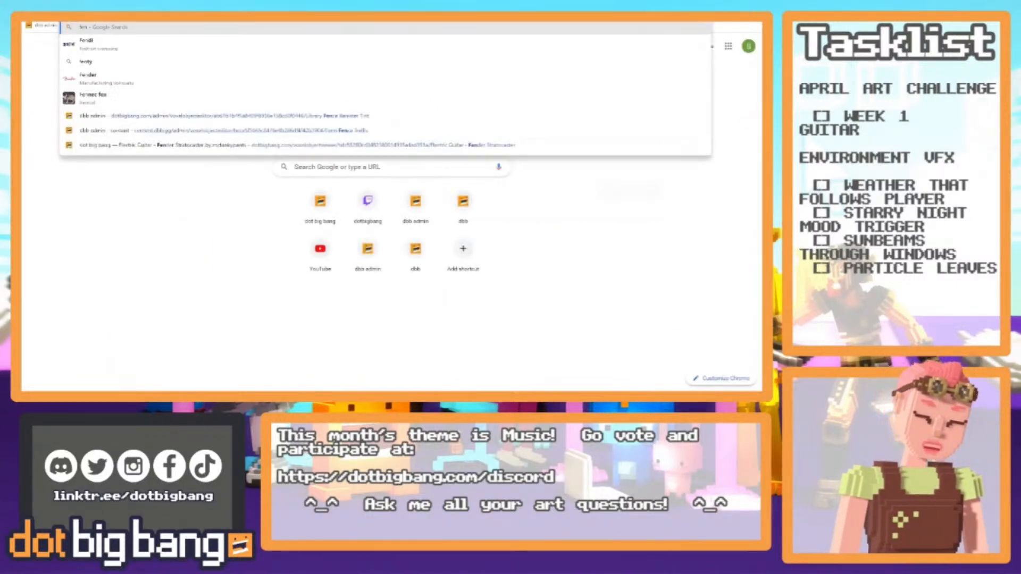
pyautogui.write('der star')
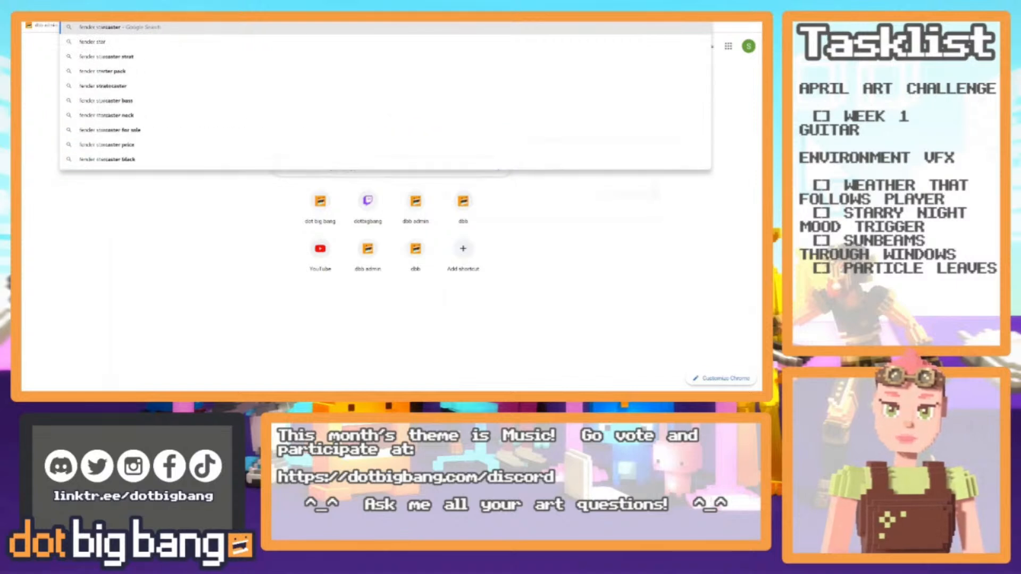
pyautogui.write('caster')
pyautogui.press('Return')
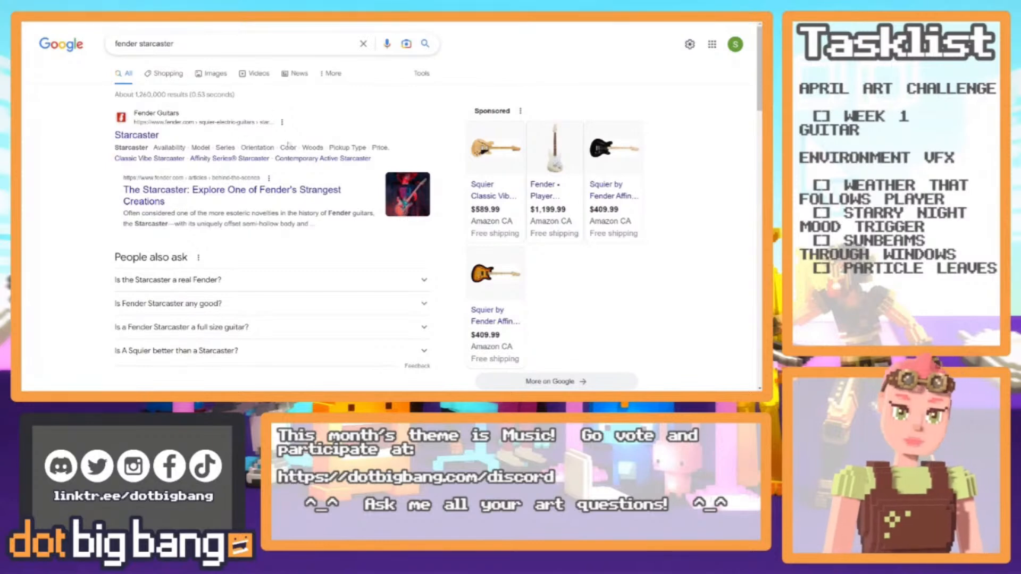
pyautogui.click(217, 77)
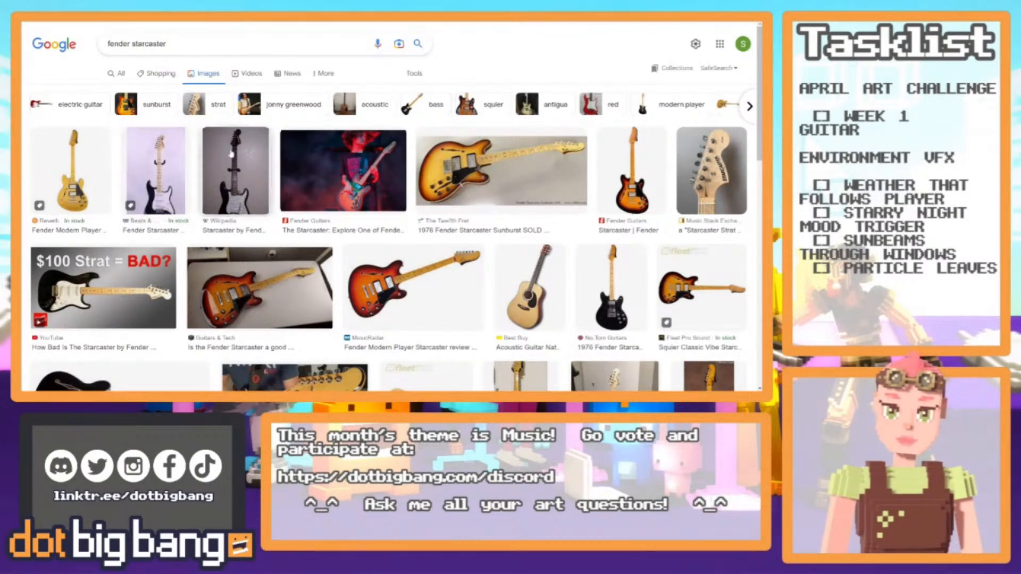
pyautogui.click(156, 170)
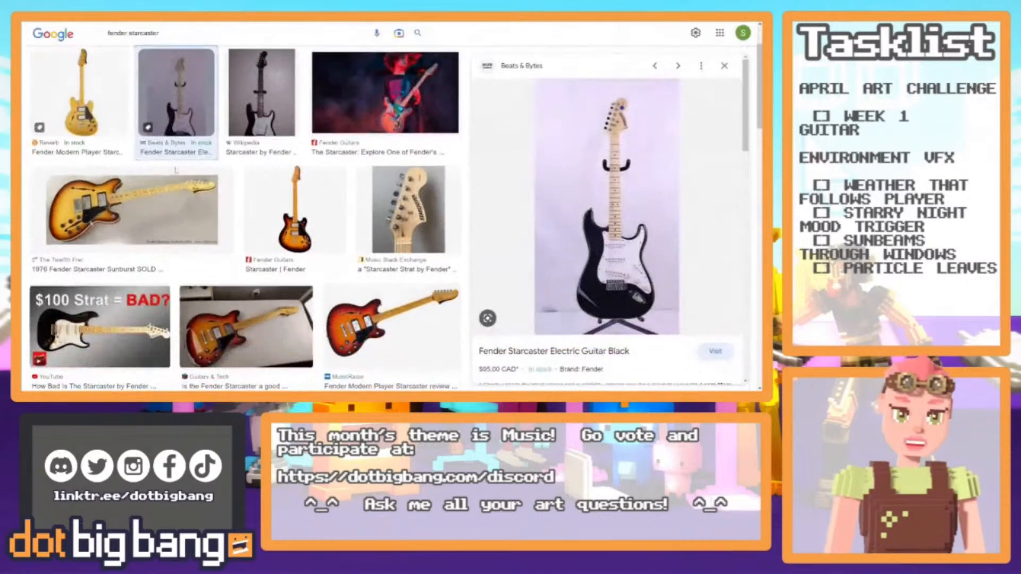
# Preview the Wikipedia Starcaster photo, open Fender's article on the Starcaster from the image results, and close it again.
pyautogui.click(260, 128)
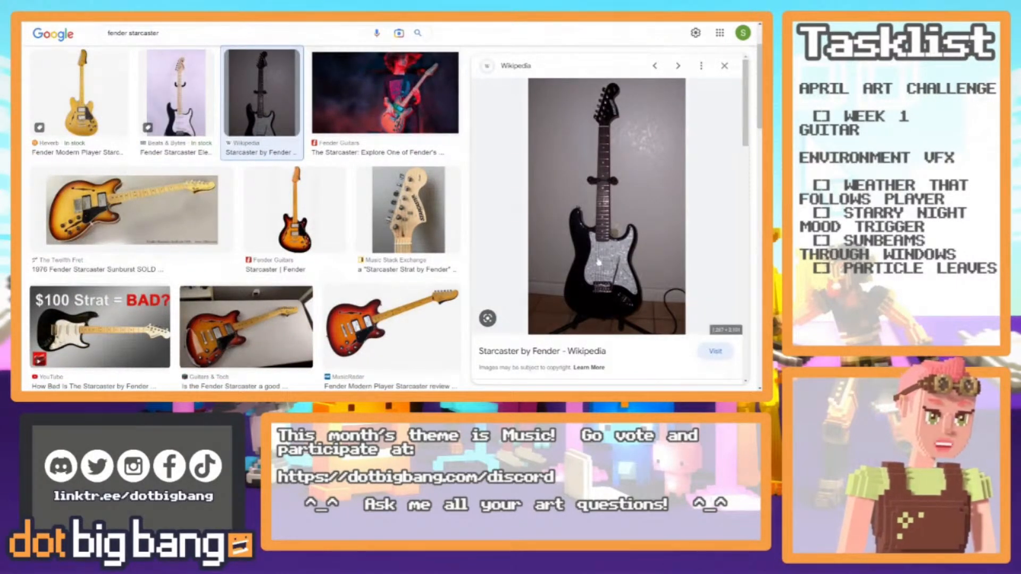
pyautogui.click(395, 152)
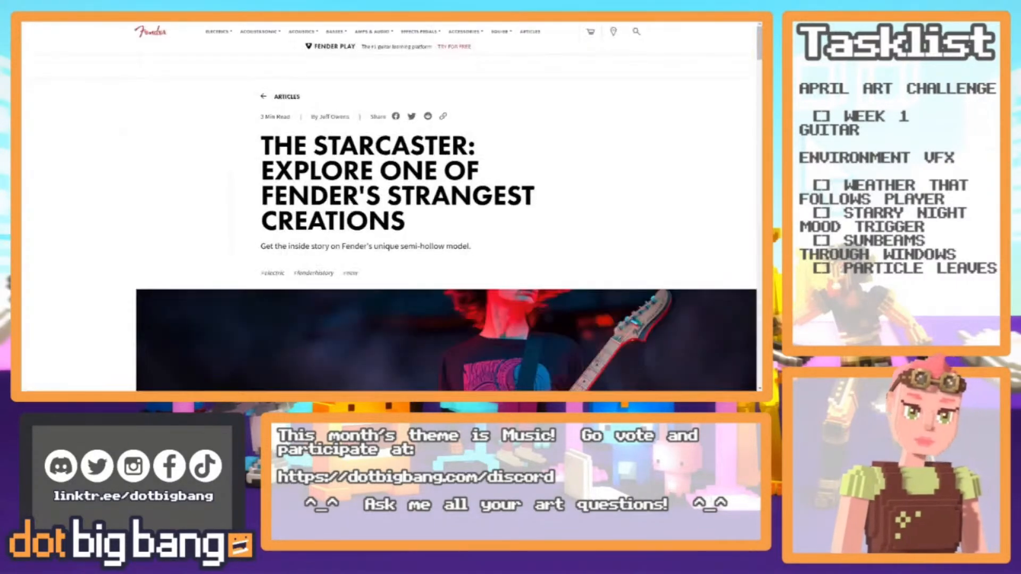
pyautogui.hotkey('ctrl', 'w')
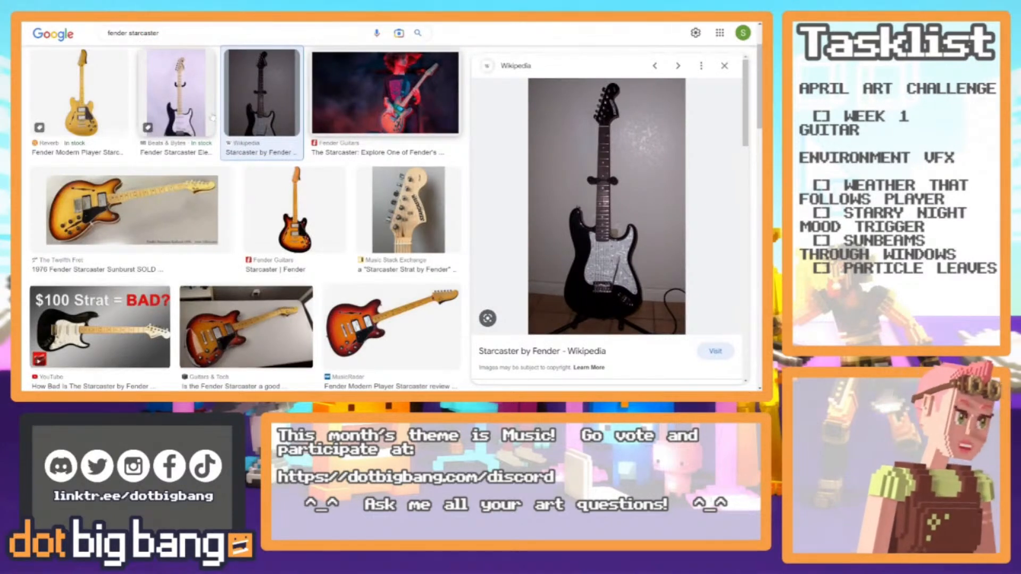
# Compare the voxel guitar's body with the tobacco burst Les Paul on the Sweetwater page and the "guitar with two points" image results.
pyautogui.hotkey('alt', 'Tab')
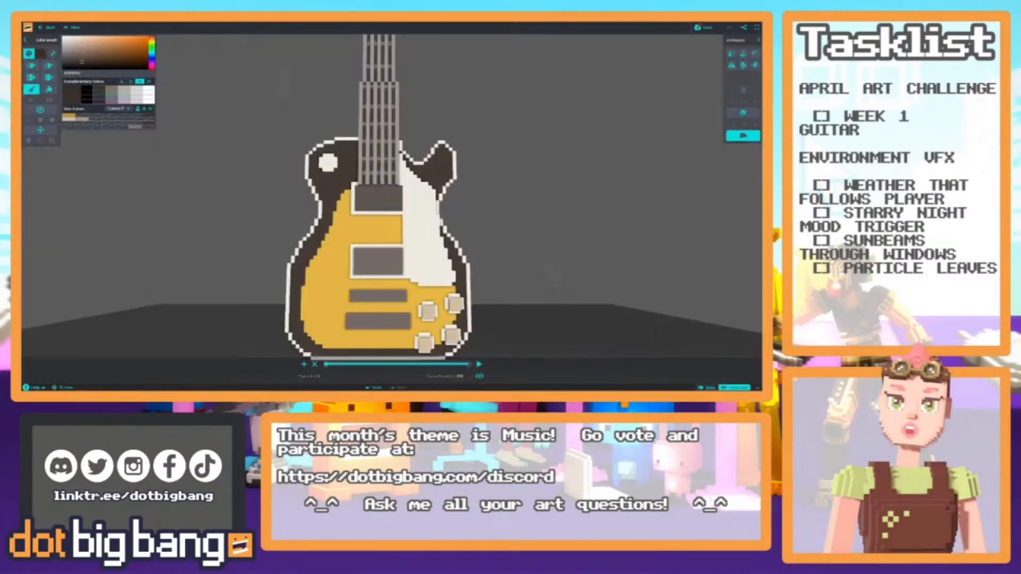
pyautogui.moveTo(255, 121); pyautogui.dragTo(308, 237, button='right')
pyautogui.moveTo(229, 232); pyautogui.dragTo(233, 240, button='middle')
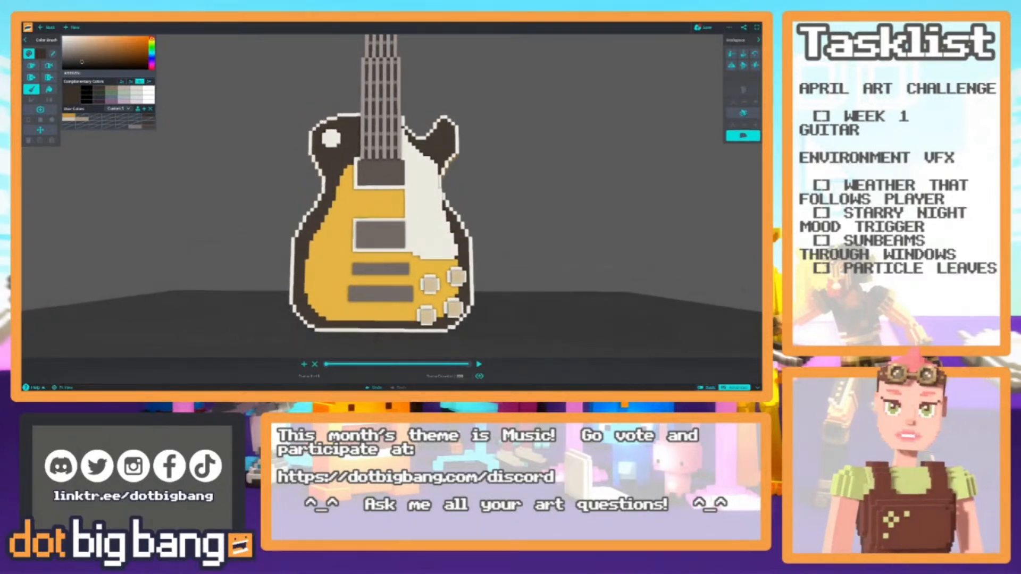
pyautogui.hotkey('ctrl', 'Tab')
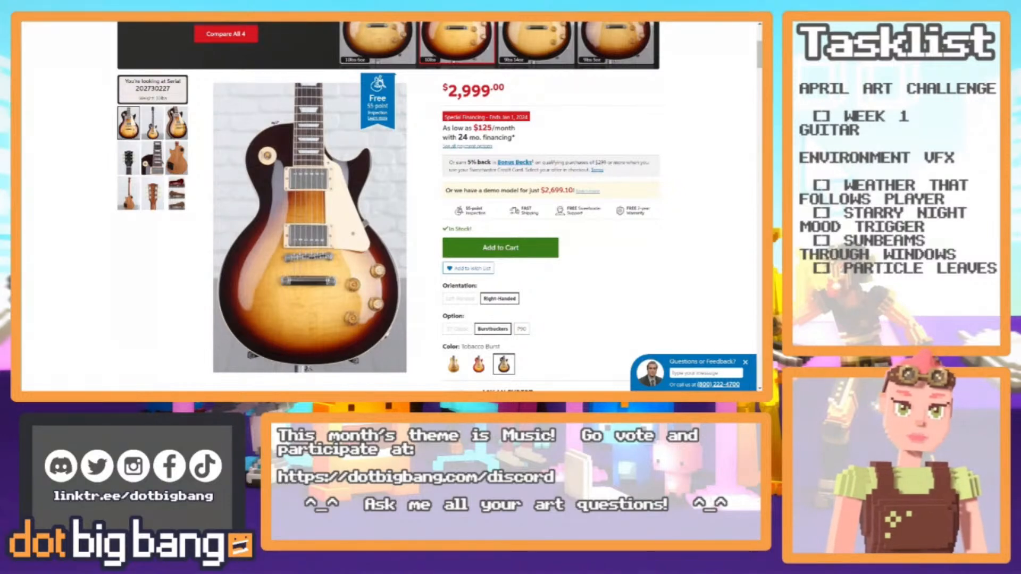
pyautogui.hotkey('ctrl', 'Tab')
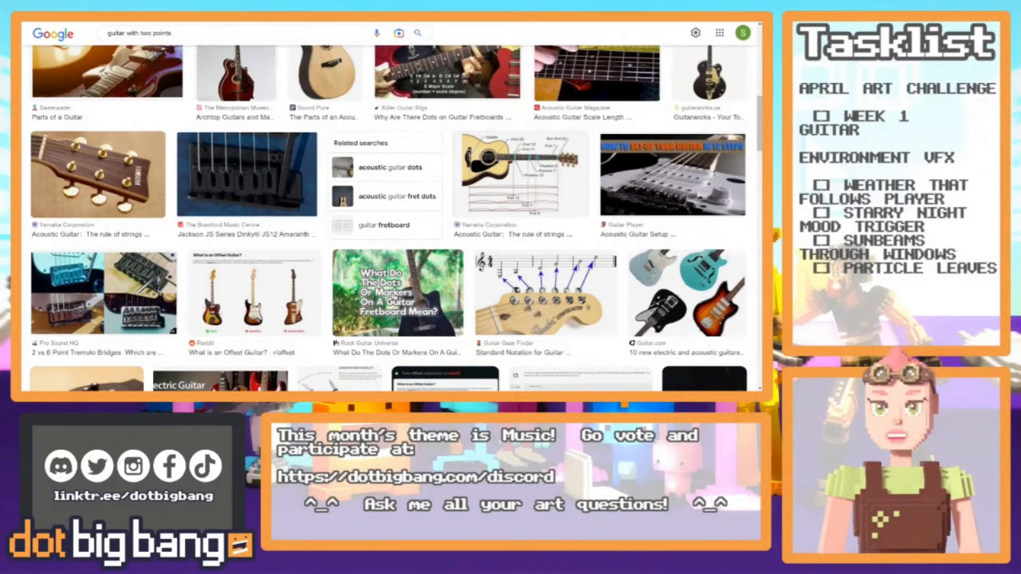
# Switch back to the dot big bang voxel editor and save the guitar model.
pyautogui.hotkey('alt', 'Tab')
pyautogui.moveTo(286, 228); pyautogui.dragTo(290, 260, button='right')
pyautogui.moveTo(290, 260); pyautogui.dragTo(289, 304, button='middle')
pyautogui.scroll(-3, 293, 239)
pyautogui.moveTo(294, 240); pyautogui.dragTo(300, 261, button='middle')
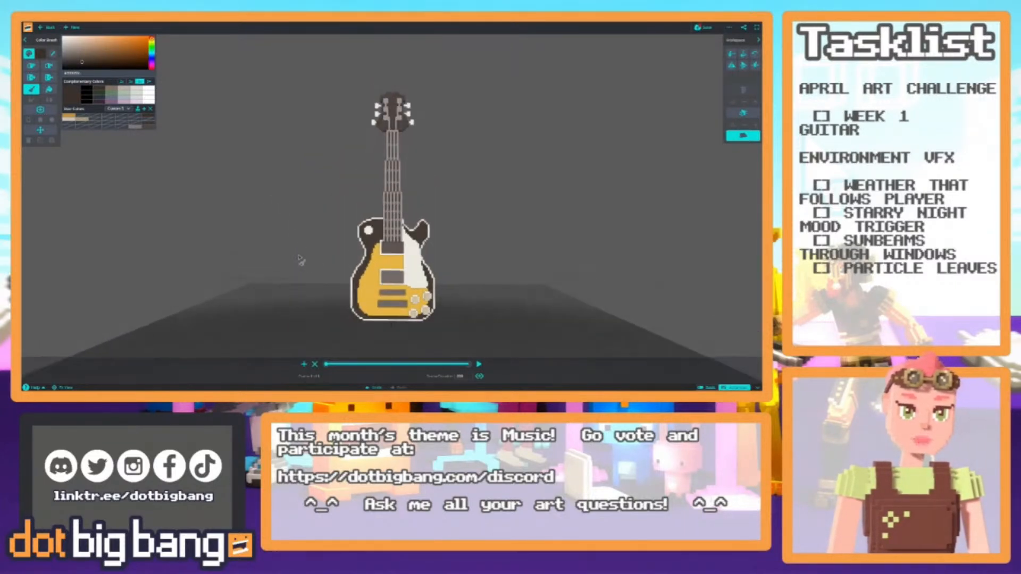
pyautogui.click(704, 27)
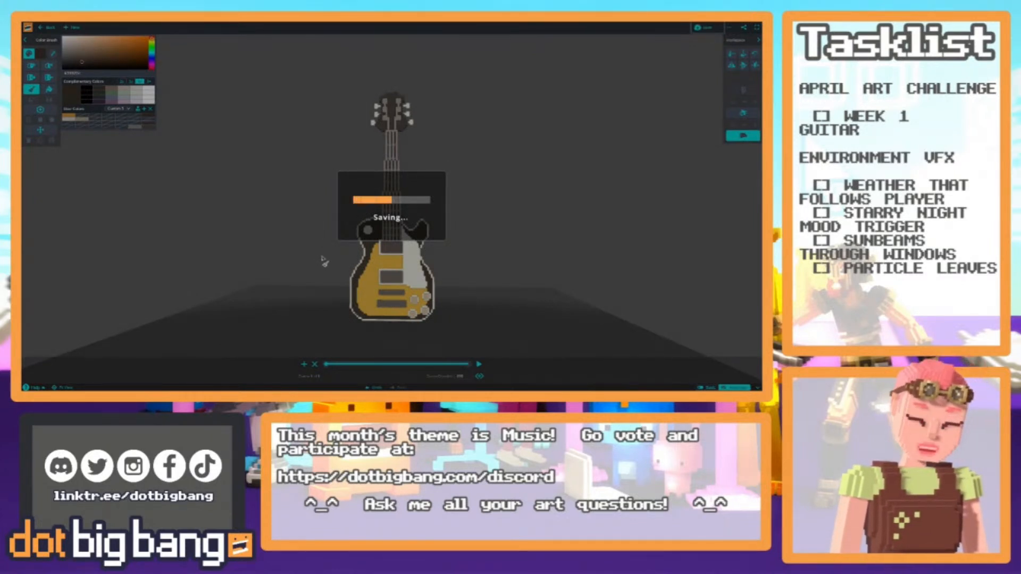
# Mix a dark reddish-brown from the body's yellow and paint it along the upper-left edge where the yellow meets the dark border.
pyautogui.scroll(5, 323, 259)
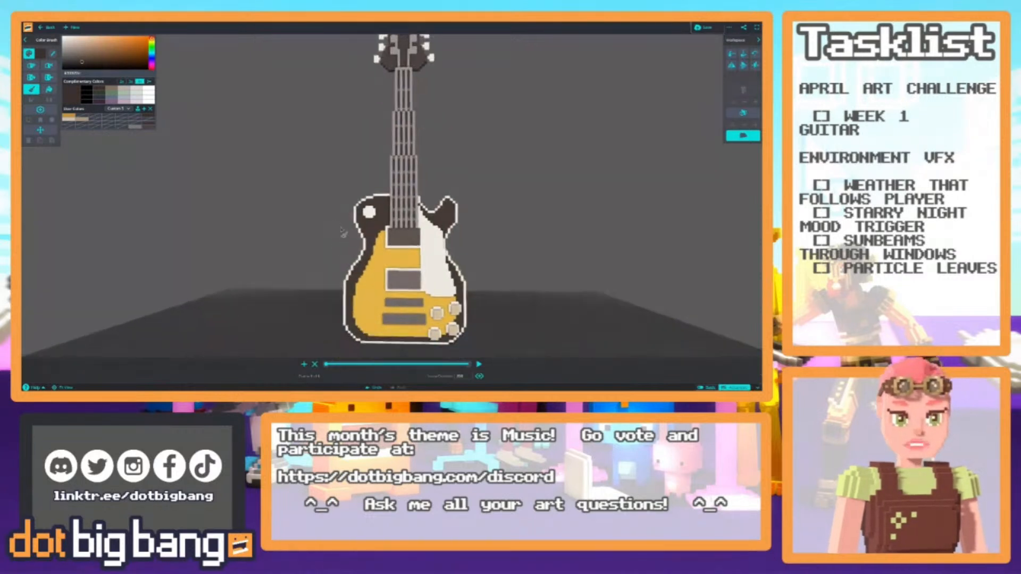
pyautogui.scroll(2, 319, 231)
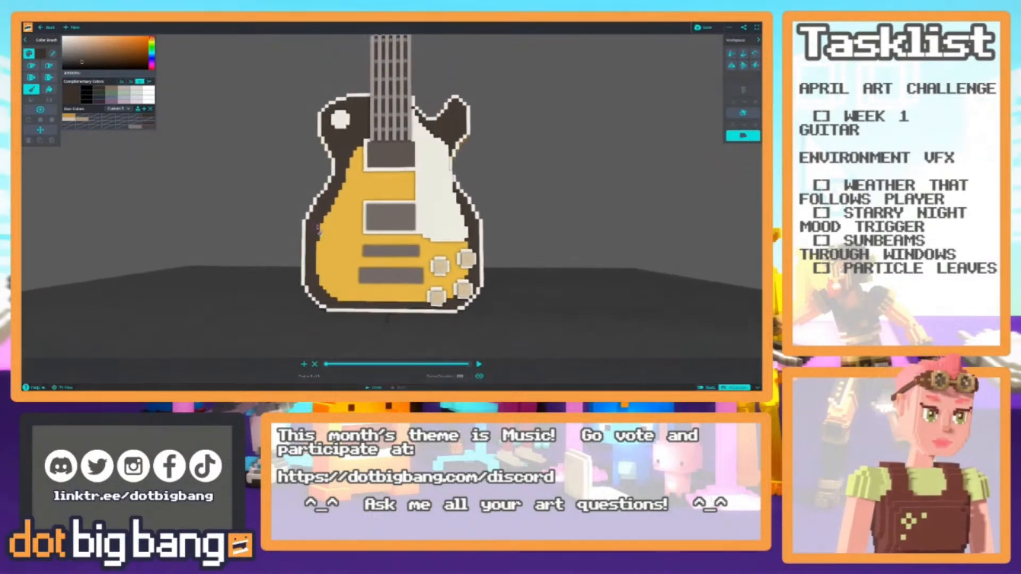
pyautogui.scroll(3, 315, 241)
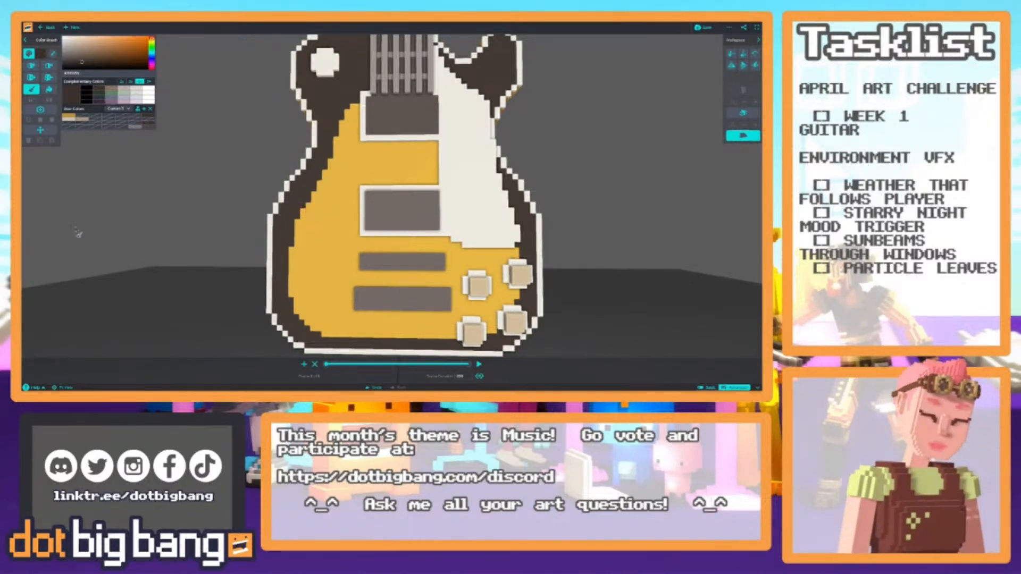
pyautogui.click(152, 38)
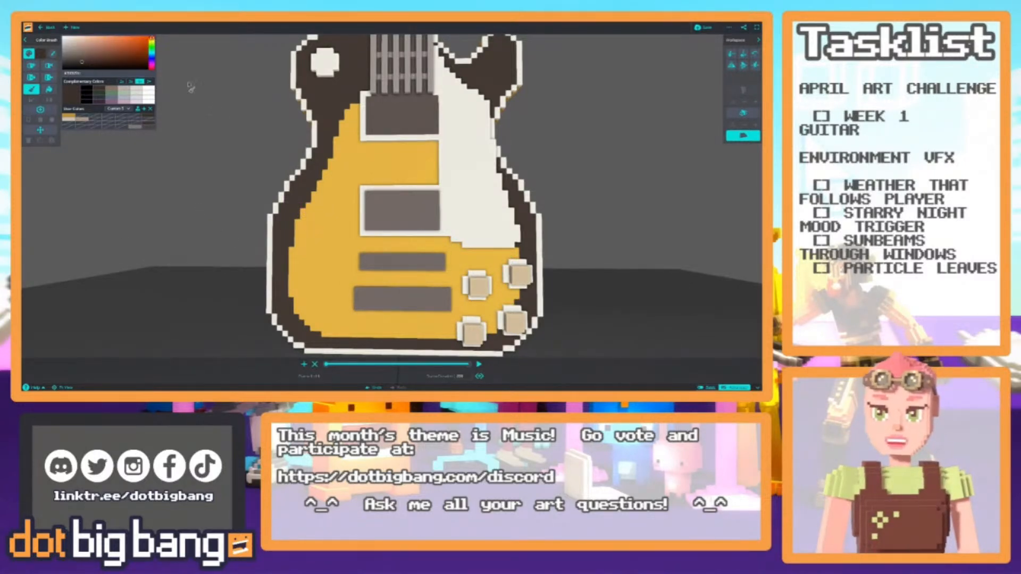
pyautogui.click(319, 215)
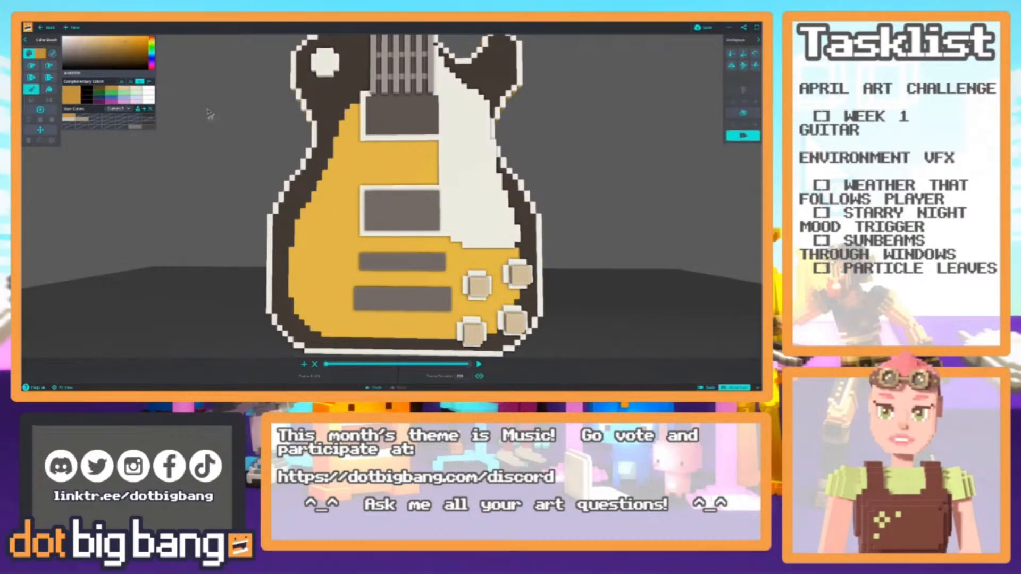
pyautogui.click(152, 38)
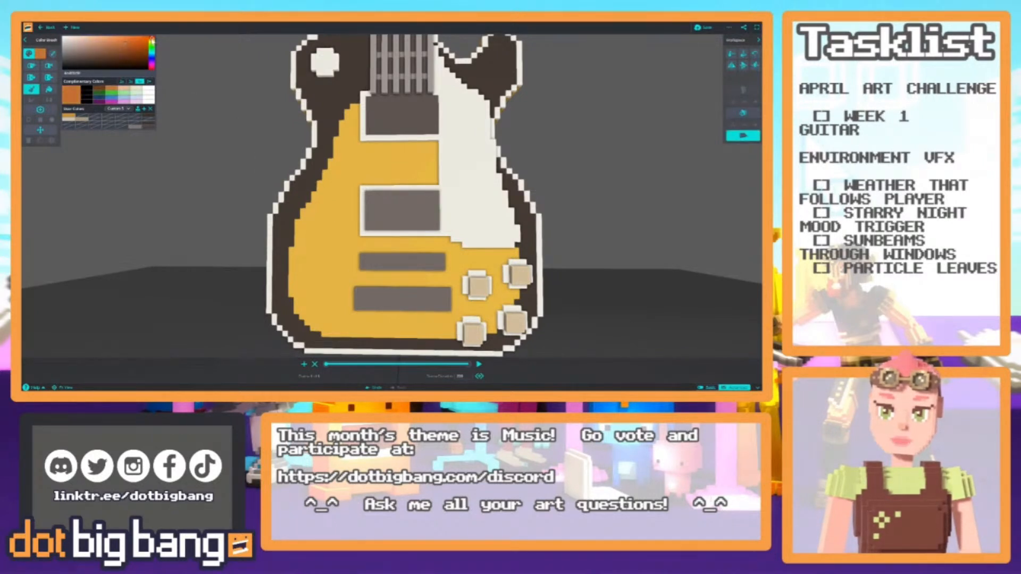
pyautogui.click(126, 55)
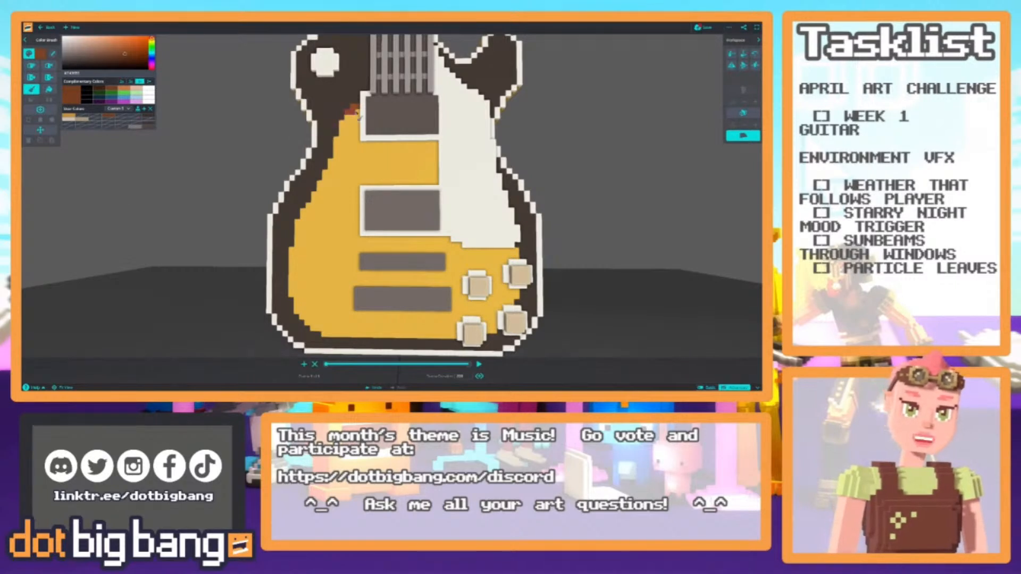
pyautogui.moveTo(343, 114); pyautogui.dragTo(356, 101)
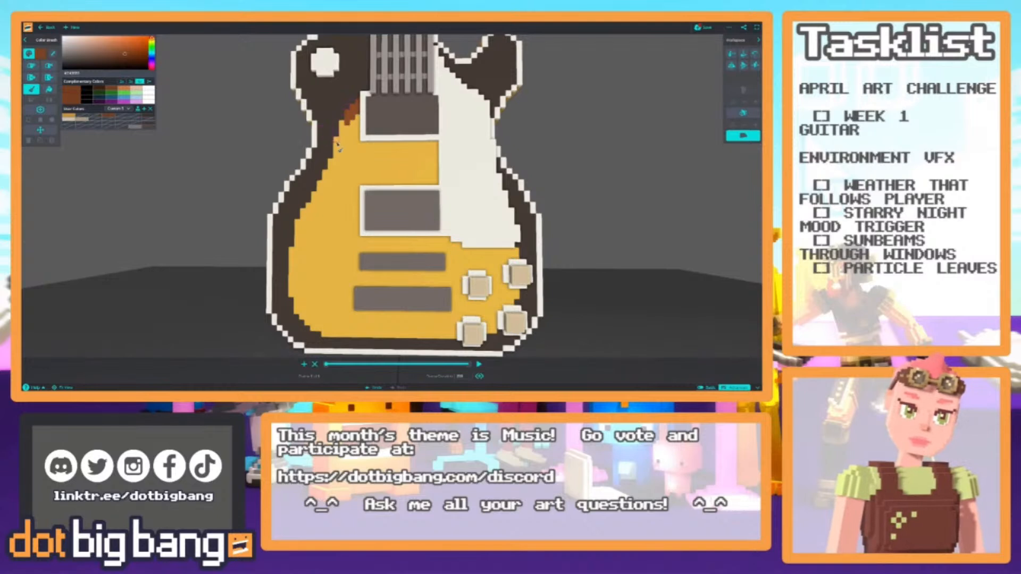
pyautogui.moveTo(337, 142); pyautogui.dragTo(339, 146, button='right')
pyautogui.moveTo(346, 131)
pyautogui.mouseDown()
pyautogui.moveTo(299, 234)
pyautogui.moveTo(292, 217)
pyautogui.mouseUp()
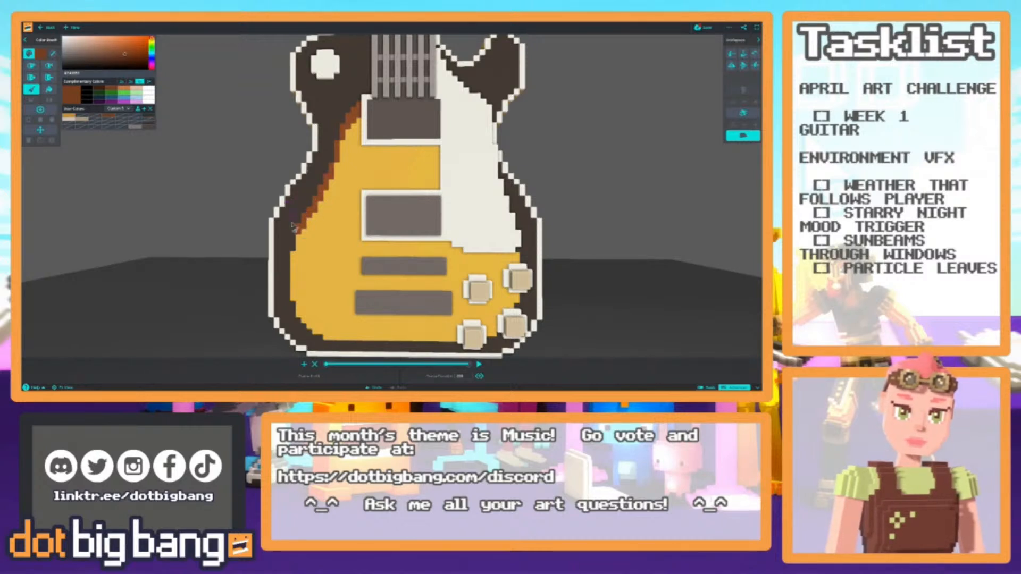
# Turn on mirroring and paint a thicker reddish-brown burst band around the rest of the yellow area of the guitar body.
pyautogui.click(742, 113)
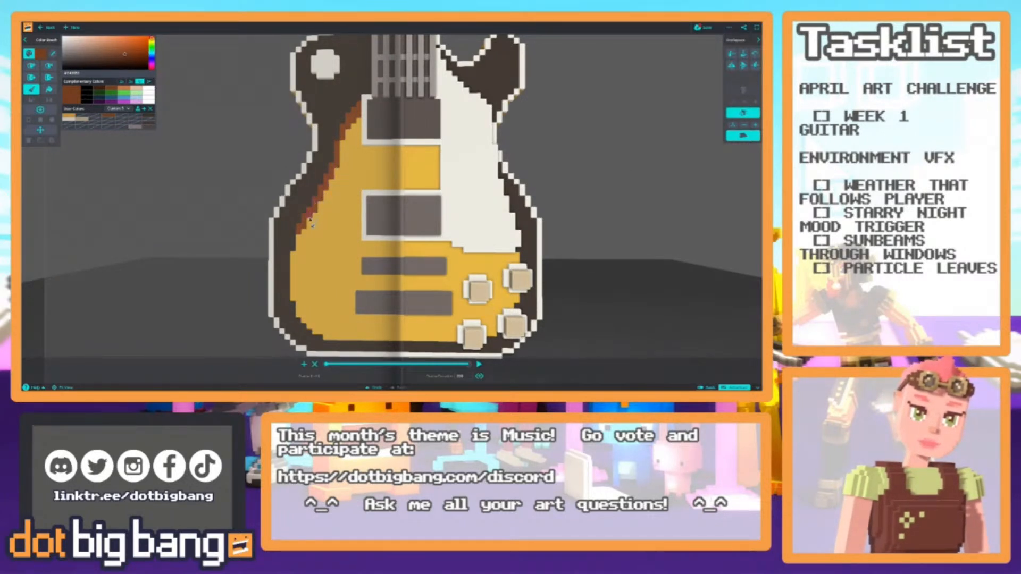
pyautogui.click(299, 236)
pyautogui.moveTo(306, 264)
pyautogui.mouseDown(button='middle')
pyautogui.moveTo(306, 278)
pyautogui.moveTo(297, 274)
pyautogui.moveTo(293, 247)
pyautogui.mouseUp(button='middle')
pyautogui.moveTo(276, 280); pyautogui.dragTo(282, 267, button='right')
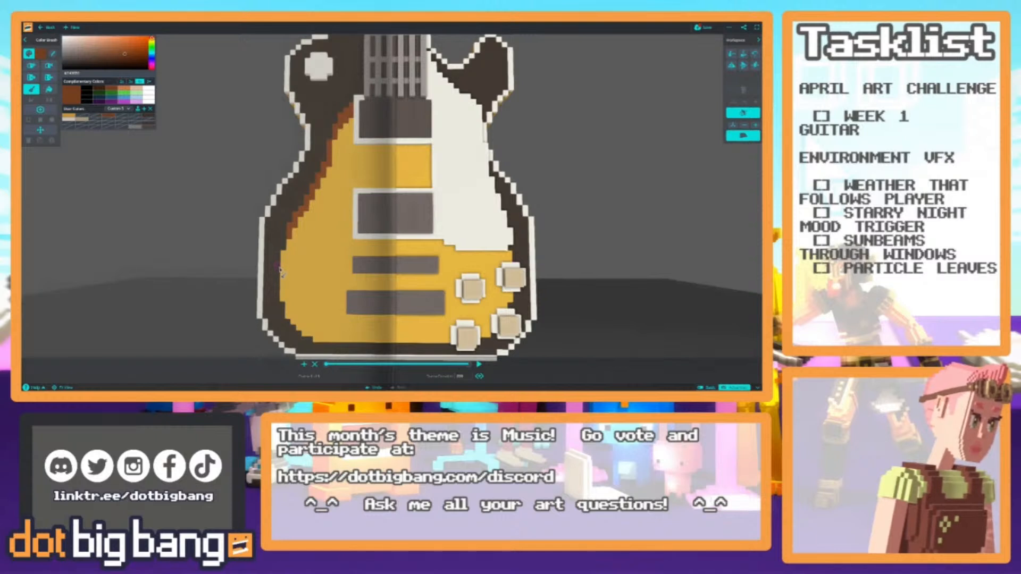
pyautogui.moveTo(273, 276); pyautogui.dragTo(271, 278, button='right')
pyautogui.moveTo(289, 242)
pyautogui.mouseDown()
pyautogui.moveTo(284, 295)
pyautogui.moveTo(302, 334)
pyautogui.moveTo(322, 346)
pyautogui.moveTo(400, 345)
pyautogui.moveTo(322, 341)
pyautogui.moveTo(294, 314)
pyautogui.moveTo(298, 234)
pyautogui.moveTo(355, 124)
pyautogui.mouseUp()
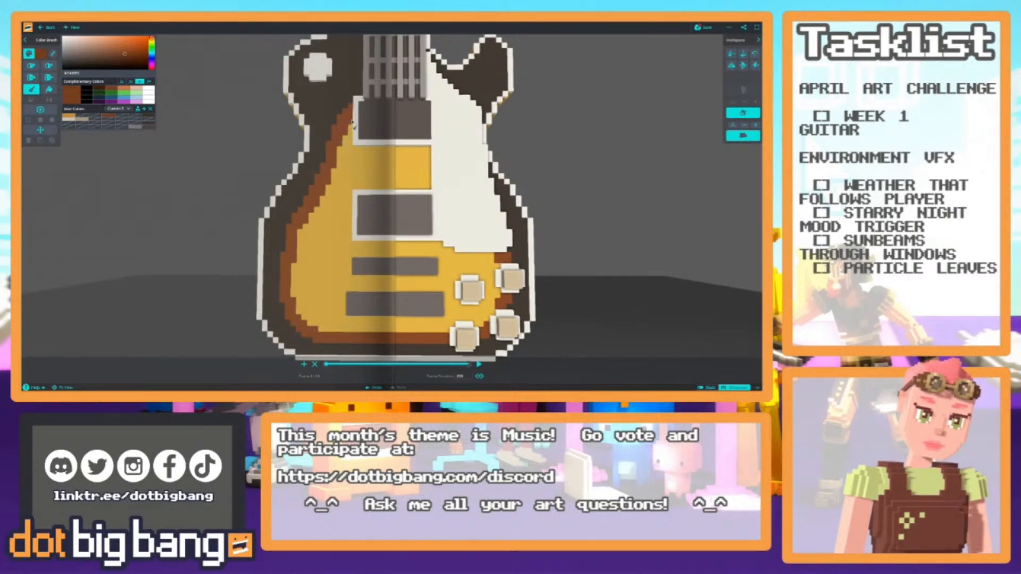
# Sample the dark border brown and paint over the reddish-brown strip beside the neck pickup, rounding off the top of the burst.
pyautogui.scroll(-5, 302, 160)
pyautogui.scroll(5, 308, 213)
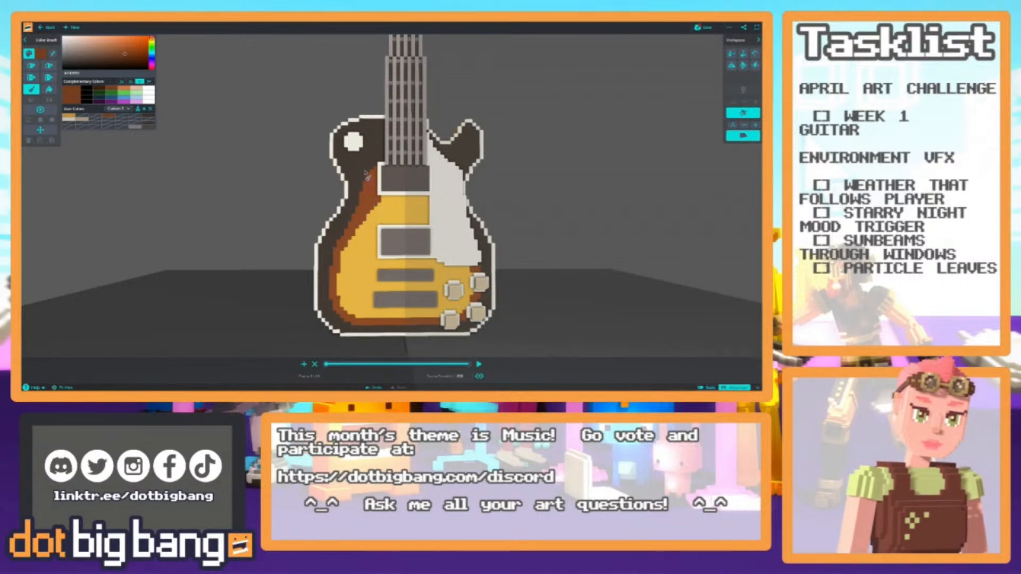
pyautogui.keyDown('alt'); pyautogui.click(366, 176); pyautogui.keyUp('alt')
pyautogui.moveTo(372, 170); pyautogui.dragTo(374, 180)
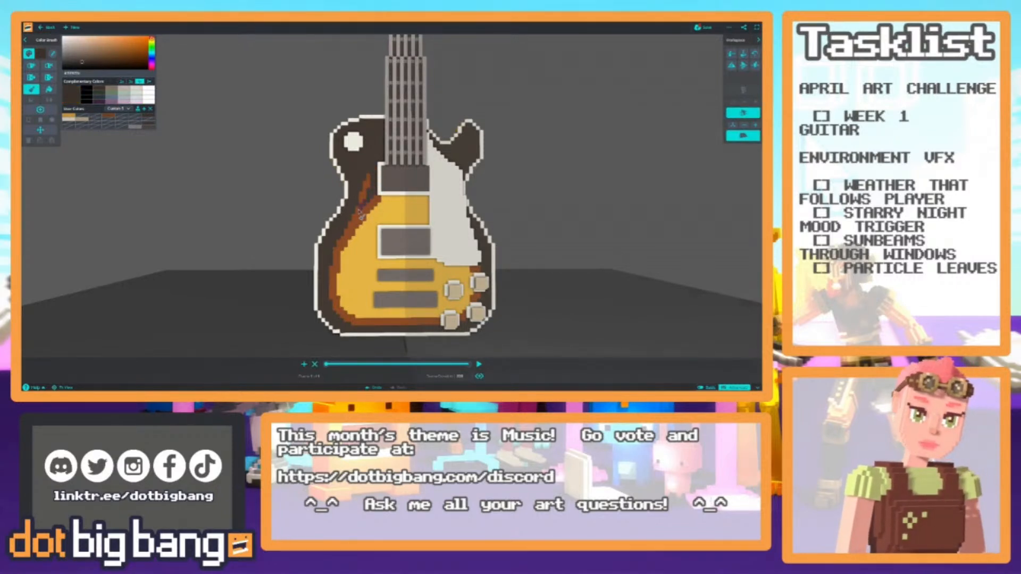
pyautogui.moveTo(353, 215); pyautogui.dragTo(362, 202)
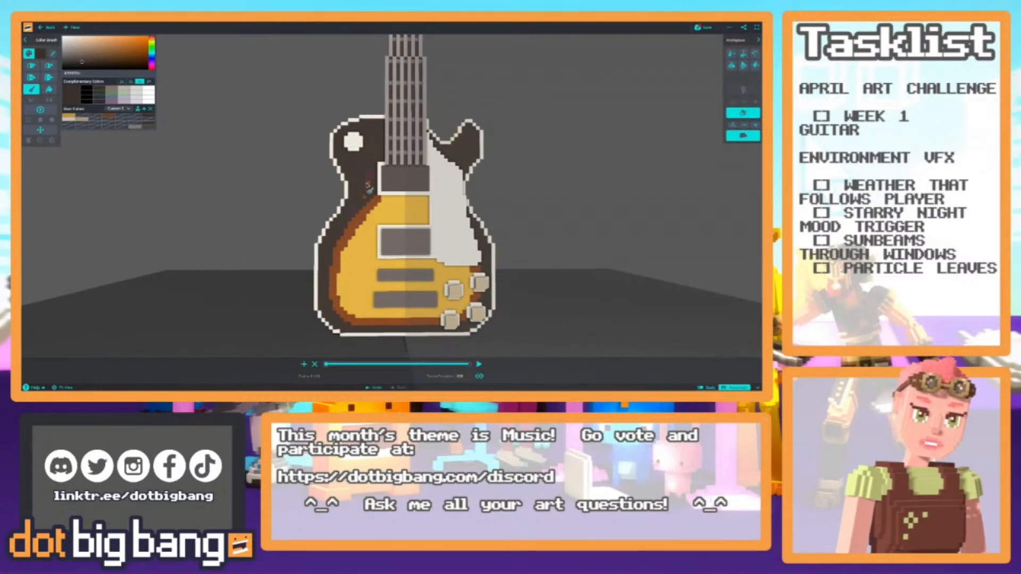
pyautogui.scroll(-8, 331, 187)
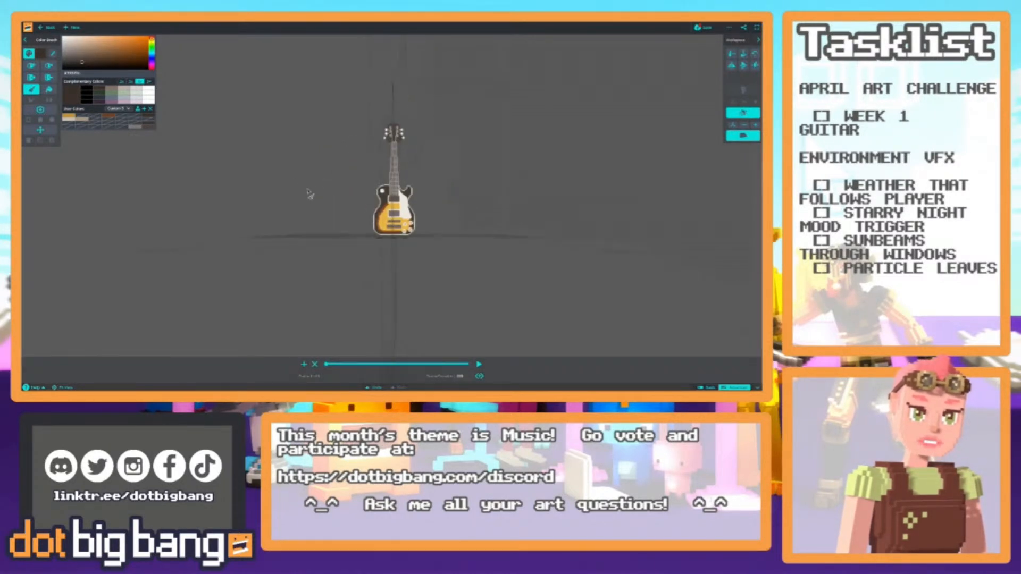
pyautogui.scroll(8, 311, 195)
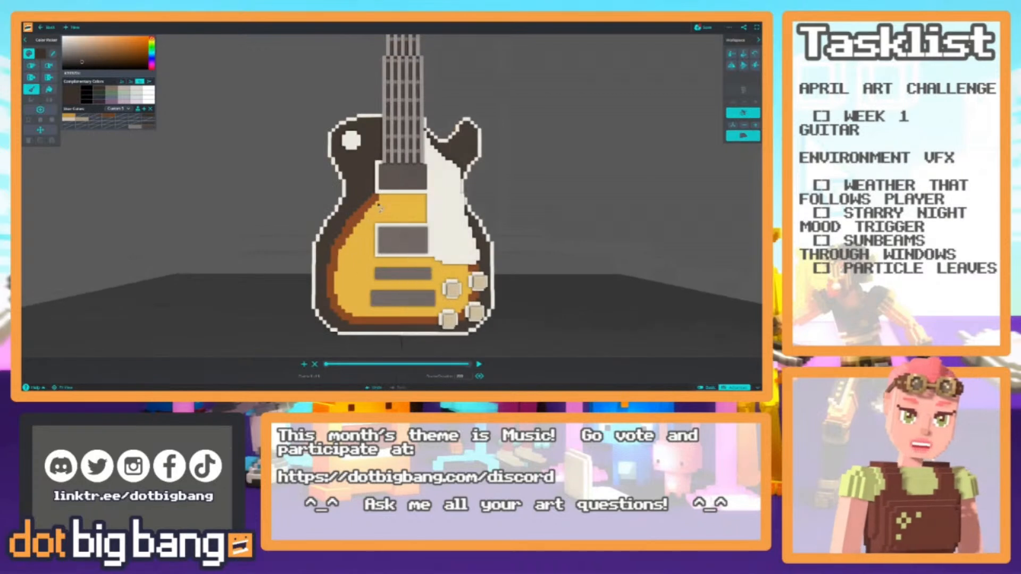
# Refine the burst's upper-left curve below the neck pickup with dark brown on its outer edge and reddish-brown on its inner edge.
pyautogui.keyDown('alt'); pyautogui.click(372, 199); pyautogui.keyUp('alt')
pyautogui.moveTo(371, 203); pyautogui.dragTo(359, 212)
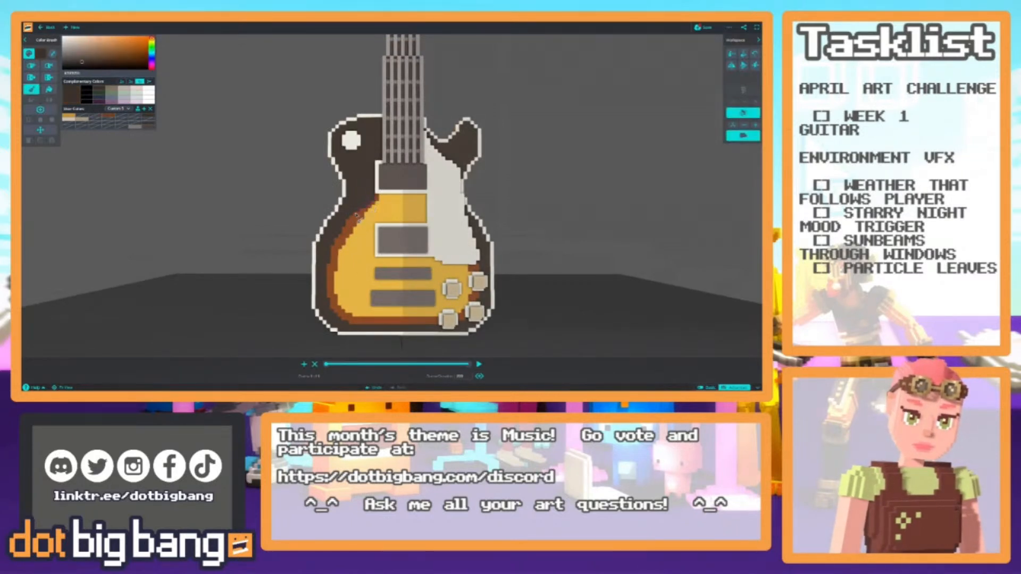
pyautogui.keyDown('alt'); pyautogui.click(362, 212); pyautogui.keyUp('alt')
pyautogui.click(380, 197)
pyautogui.moveTo(378, 204); pyautogui.dragTo(367, 215)
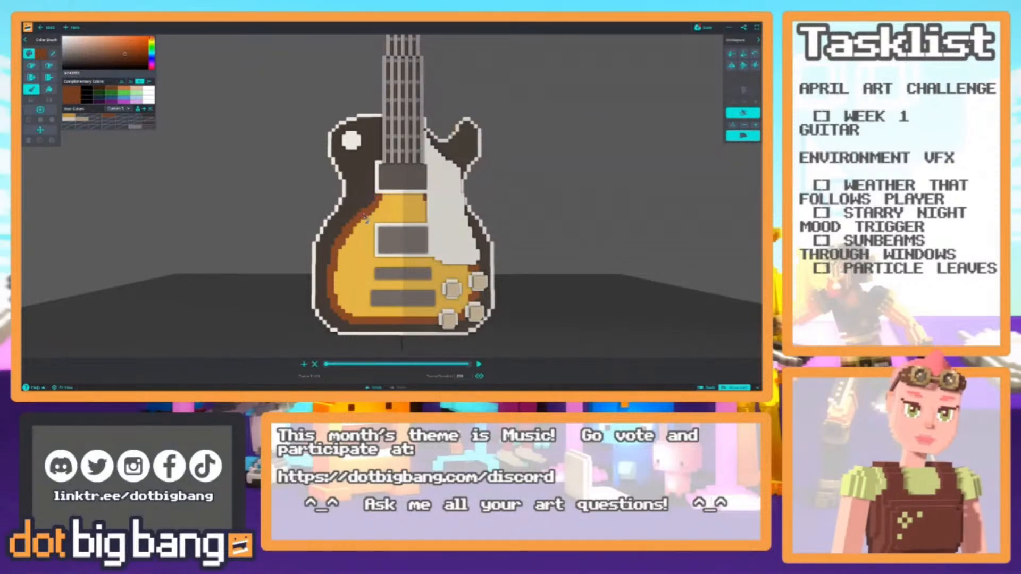
pyautogui.keyDown('alt'); pyautogui.click(362, 212); pyautogui.keyUp('alt')
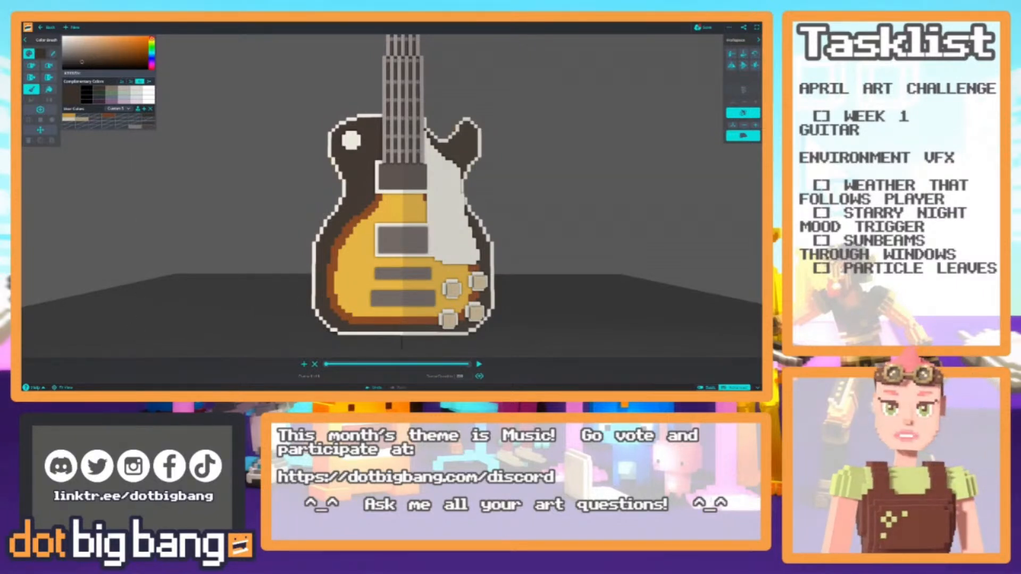
# Search the web for "bc rich guitar" in a new browser tab and browse the image results.
pyautogui.hotkey('ctrl', 't')
pyautogui.click(160, 16)
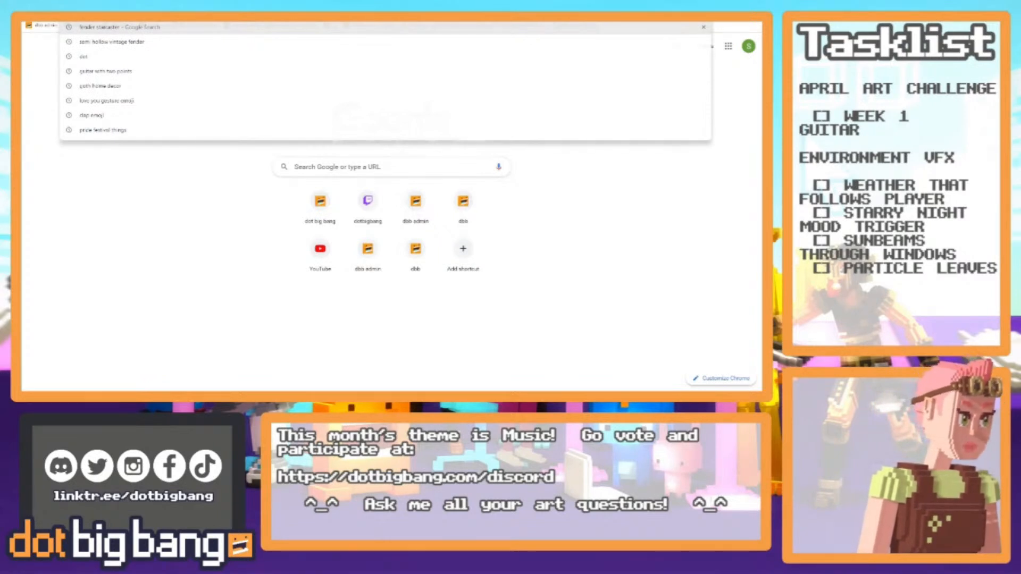
pyautogui.write('bc')
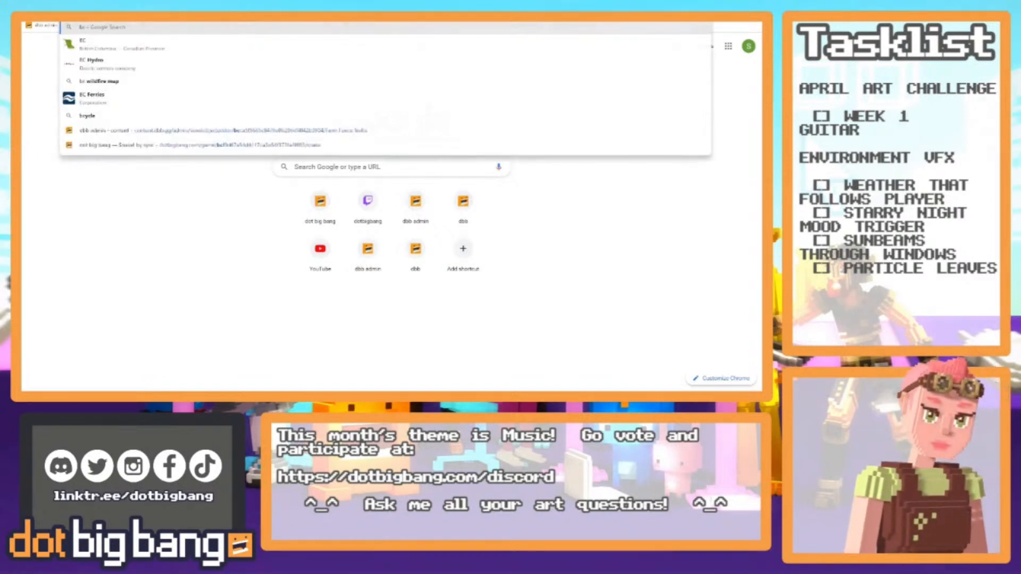
pyautogui.write(' rich guitar')
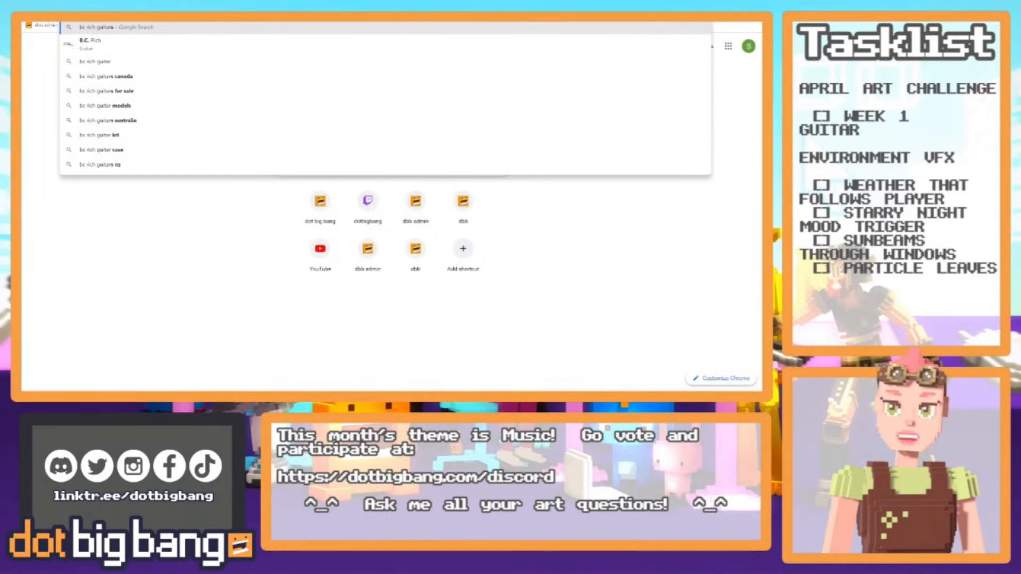
pyautogui.press('Return')
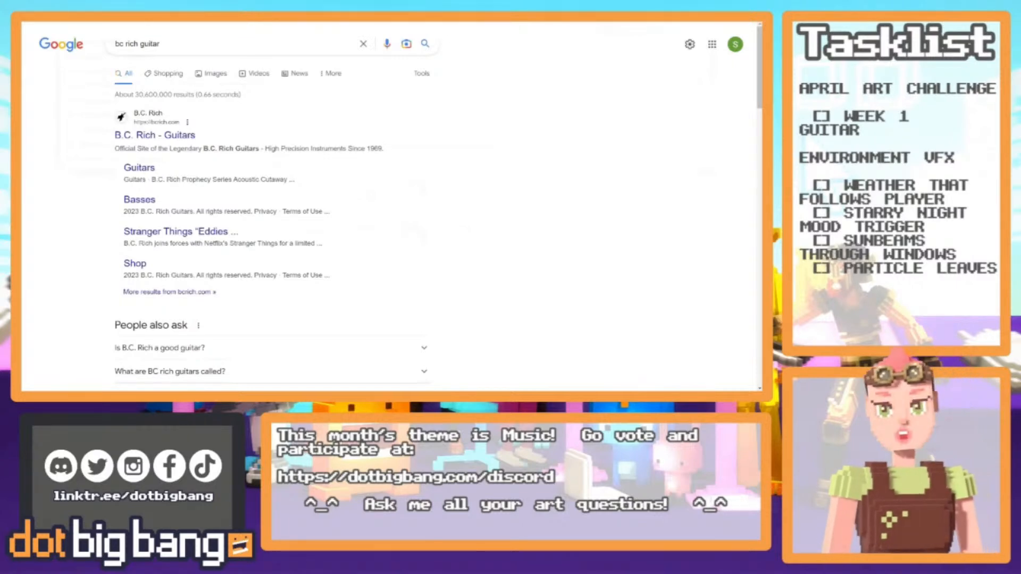
pyautogui.click(218, 74)
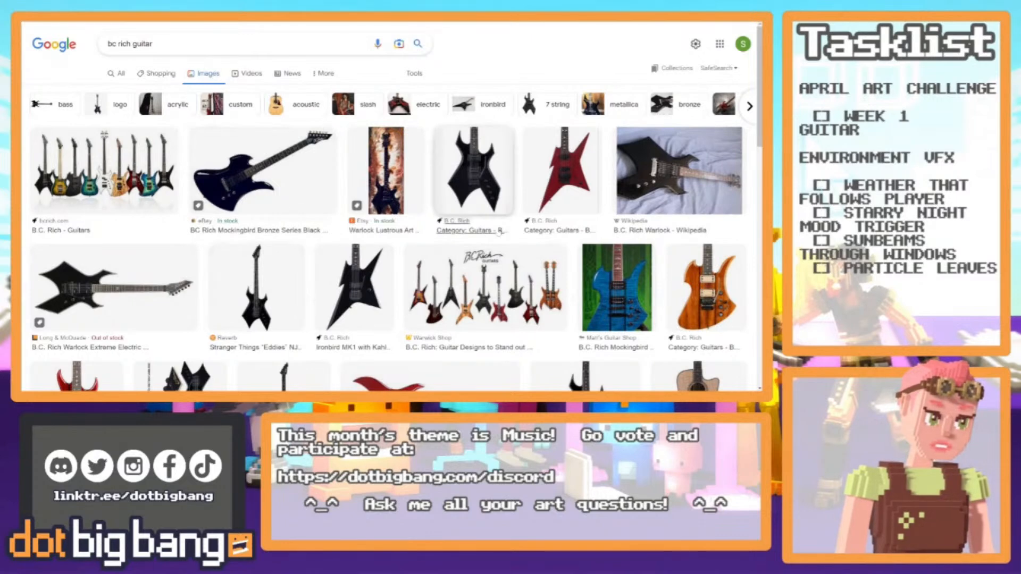
pyautogui.scroll(-2, 312, 293)
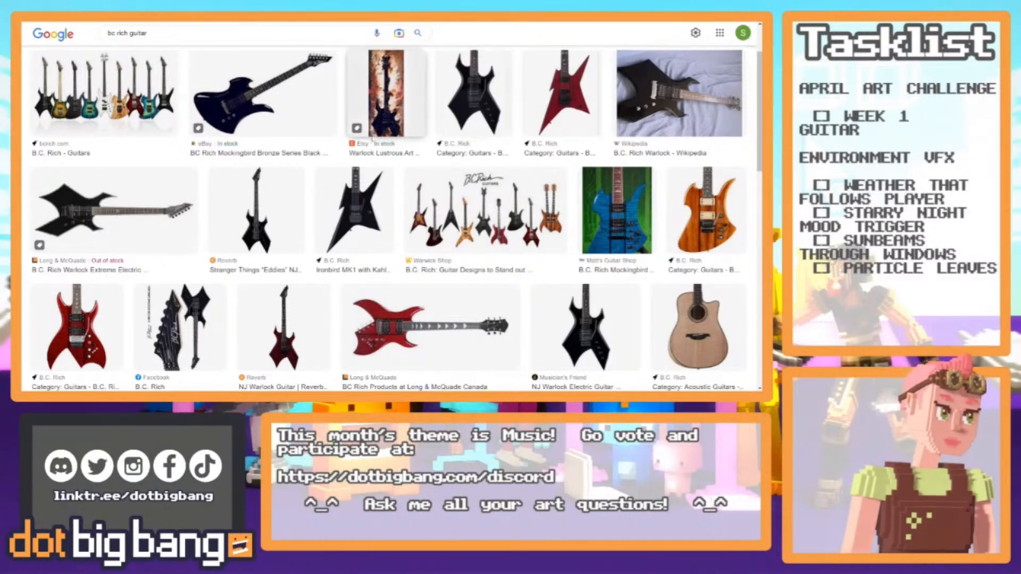
# Switch back to the voxel editor, sample the burst's reddish-brown and thicken the band around the guitar body's lower-left inner corner.
pyautogui.hotkey('alt', 'Tab')
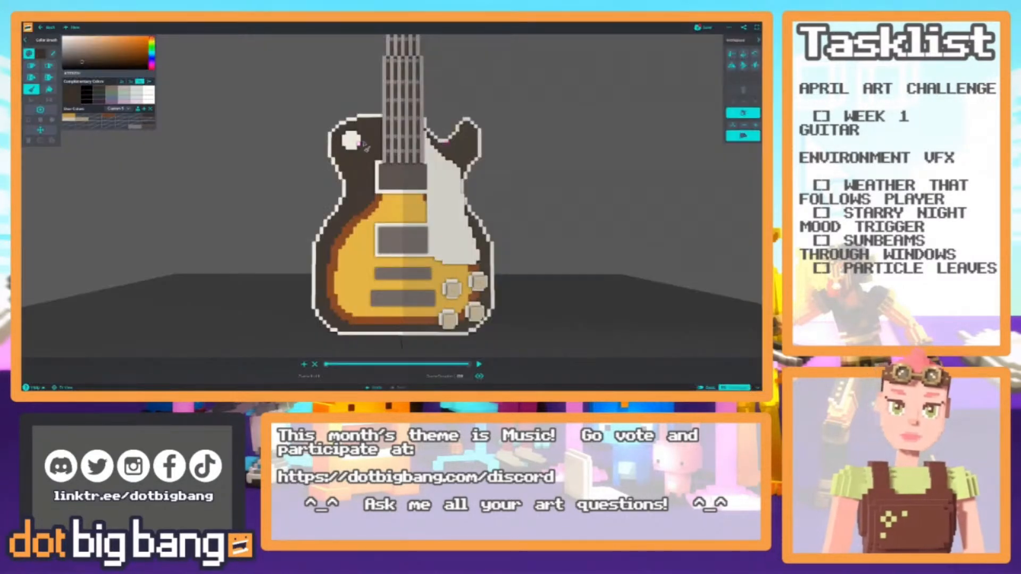
pyautogui.moveTo(284, 276); pyautogui.dragTo(301, 228, button='middle')
pyautogui.keyDown('alt'); pyautogui.click(349, 271); pyautogui.keyUp('alt')
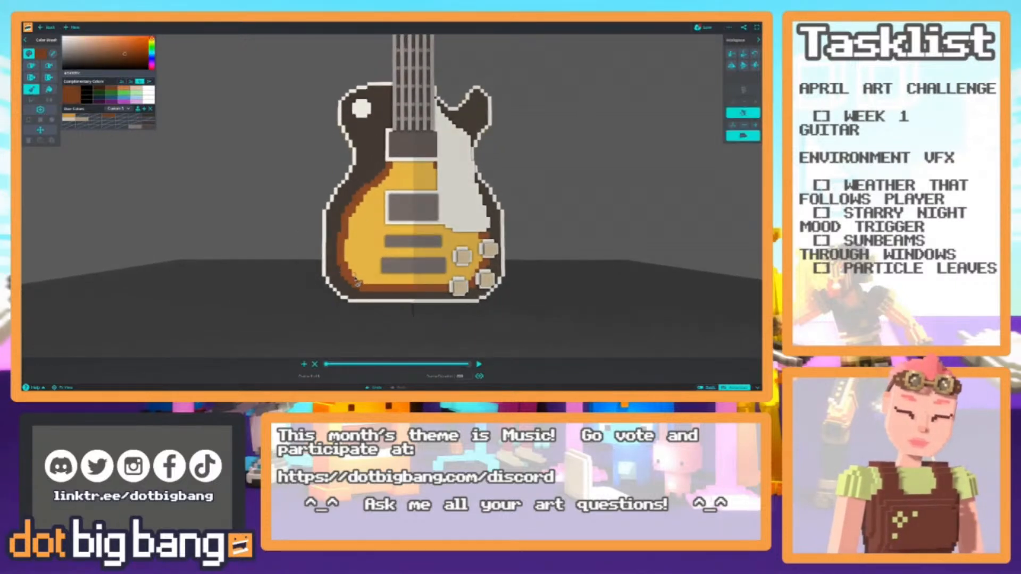
pyautogui.moveTo(358, 282); pyautogui.dragTo(375, 285)
pyautogui.scroll(-5, 320, 247)
pyautogui.moveTo(319, 247); pyautogui.dragTo(325, 244, button='middle')
pyautogui.scroll(5, 326, 245)
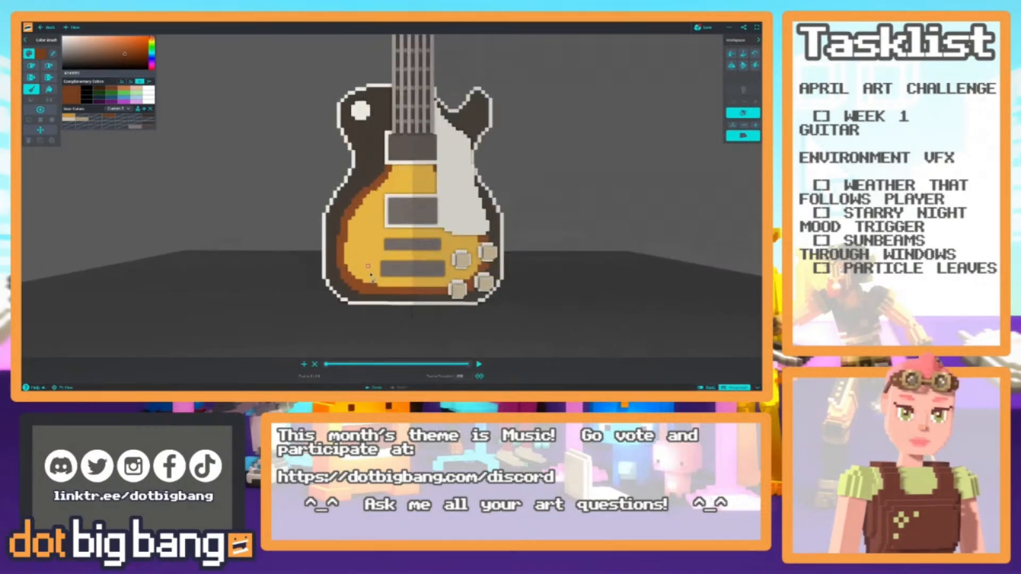
pyautogui.moveTo(377, 287); pyautogui.dragTo(417, 284)
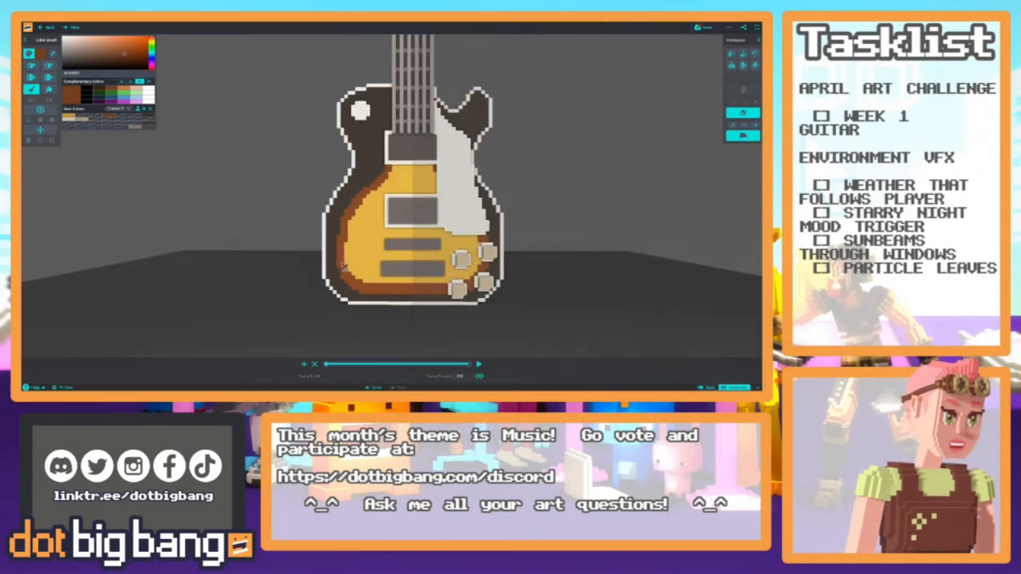
# Sample the border's dark brown and trim the outer edge of the reddish-brown band along the body's left side, comparing versions.
pyautogui.moveTo(332, 277); pyautogui.dragTo(308, 254, button='middle')
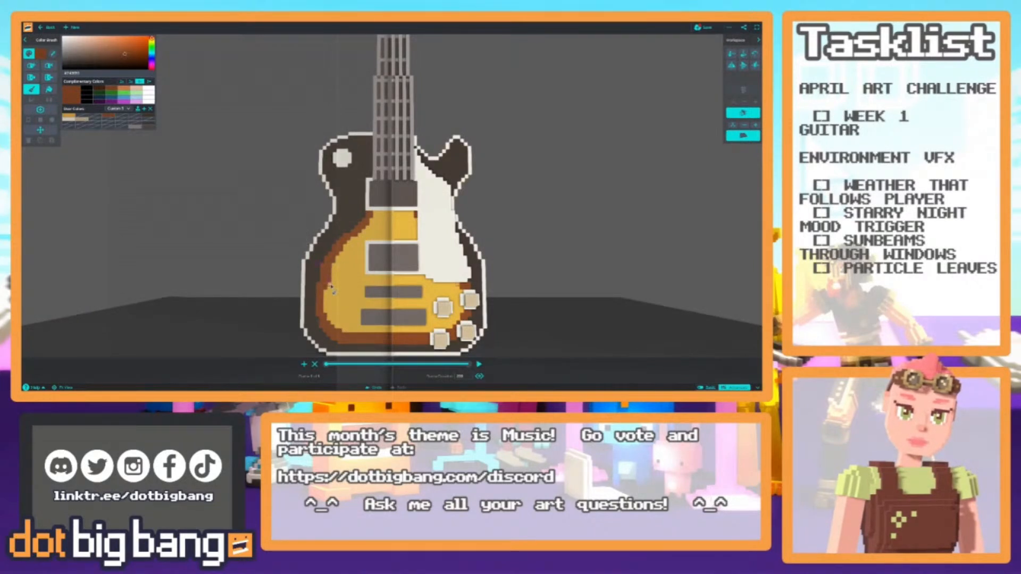
pyautogui.scroll(-5, 308, 240)
pyautogui.moveTo(308, 241); pyautogui.dragTo(309, 250, button='right')
pyautogui.scroll(5, 309, 249)
pyautogui.keyDown('alt'); pyautogui.click(345, 237); pyautogui.keyUp('alt')
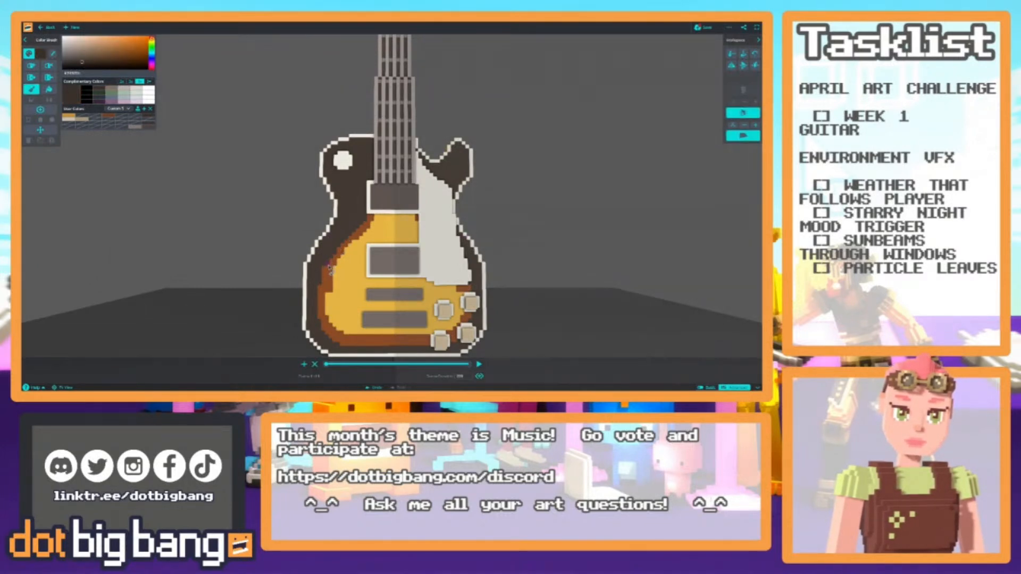
pyautogui.scroll(-5, 318, 252)
pyautogui.scroll(6, 315, 245)
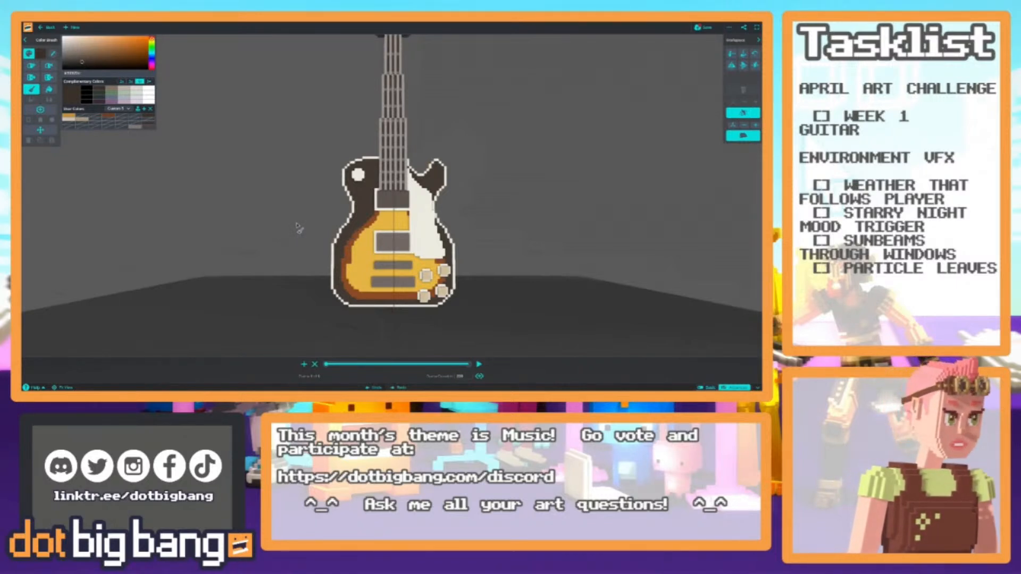
pyautogui.scroll(5, 298, 228)
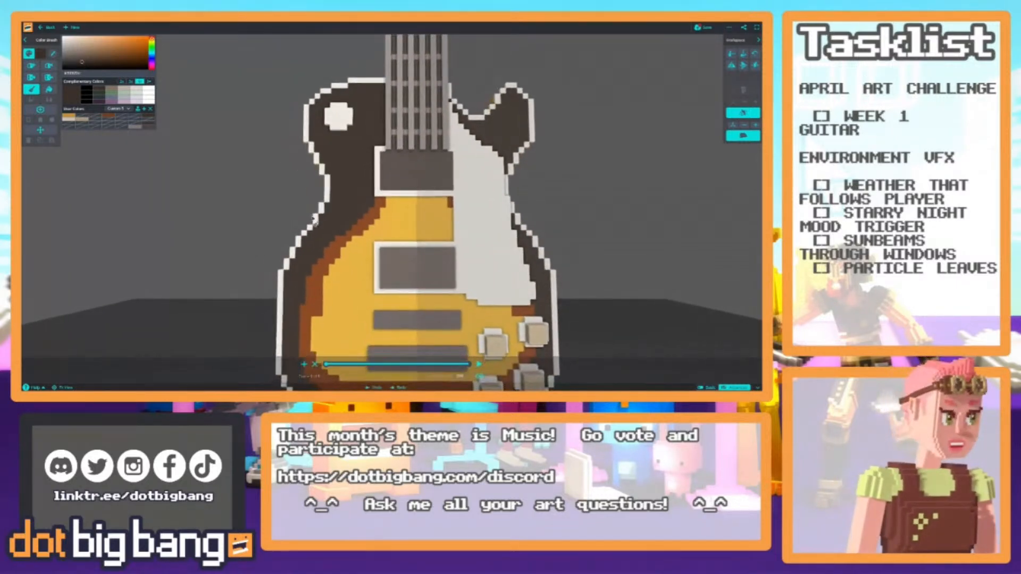
pyautogui.scroll(-5, 308, 233)
pyautogui.scroll(-5, 316, 235)
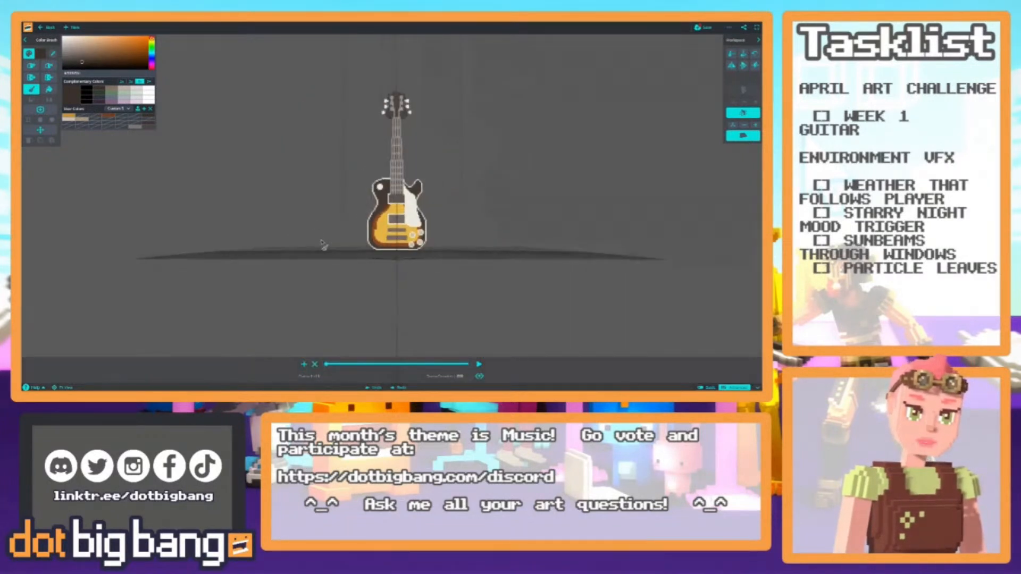
pyautogui.scroll(8, 314, 237)
pyautogui.hotkey('ctrl', 'y')
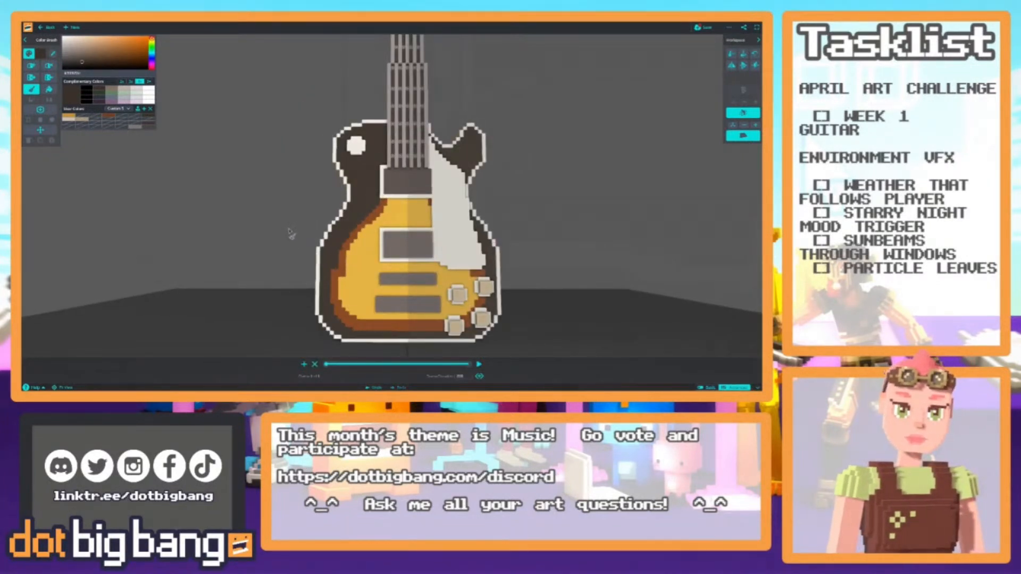
# Sample the reddish-brown again and extend the band's inner edge into the yellow along the body's left side.
pyautogui.press('e')
pyautogui.press('i')
pyautogui.click(334, 276)
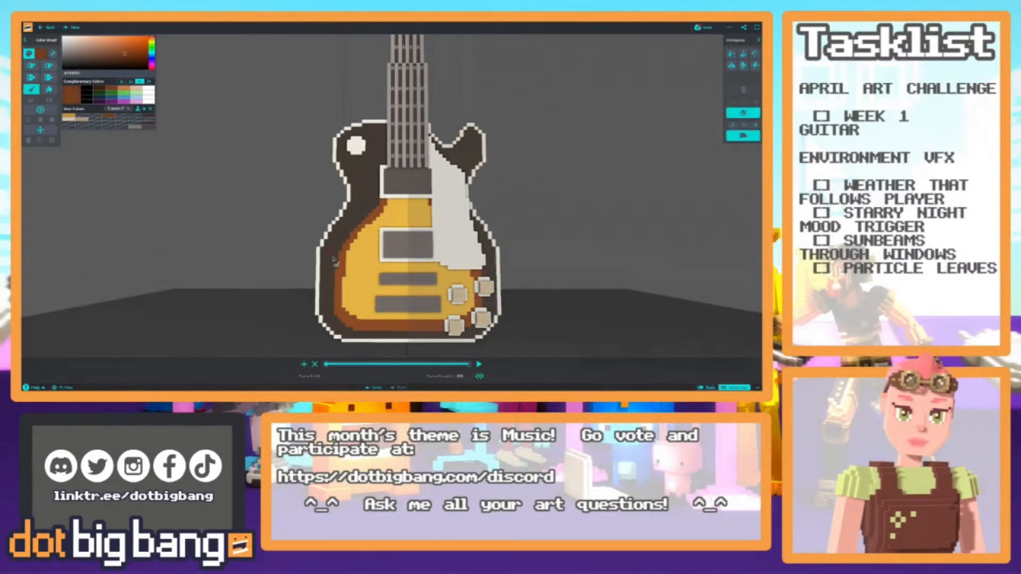
pyautogui.scroll(-5, 333, 252)
pyautogui.scroll(5, 340, 287)
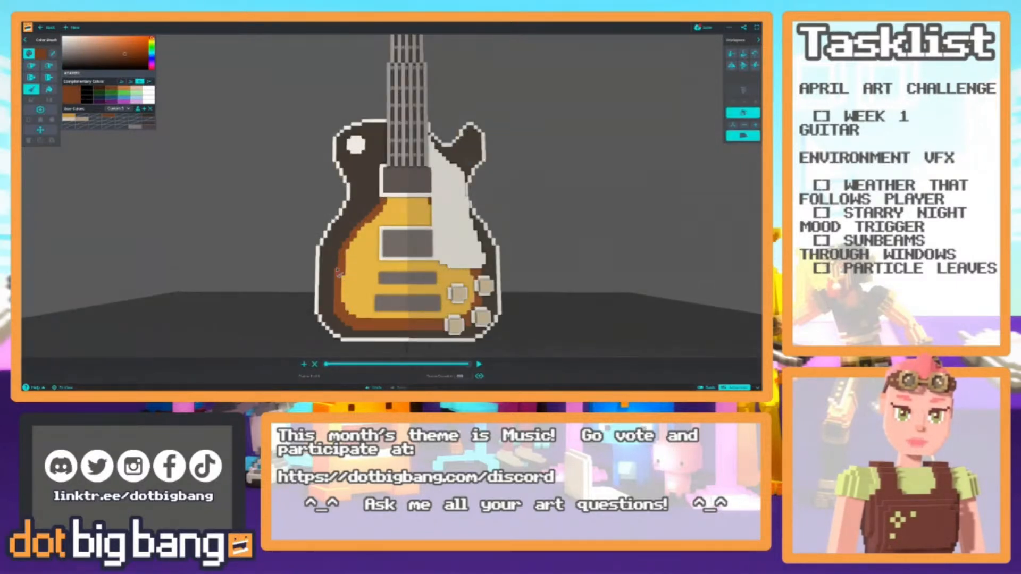
pyautogui.moveTo(337, 272); pyautogui.dragTo(336, 260, button='middle')
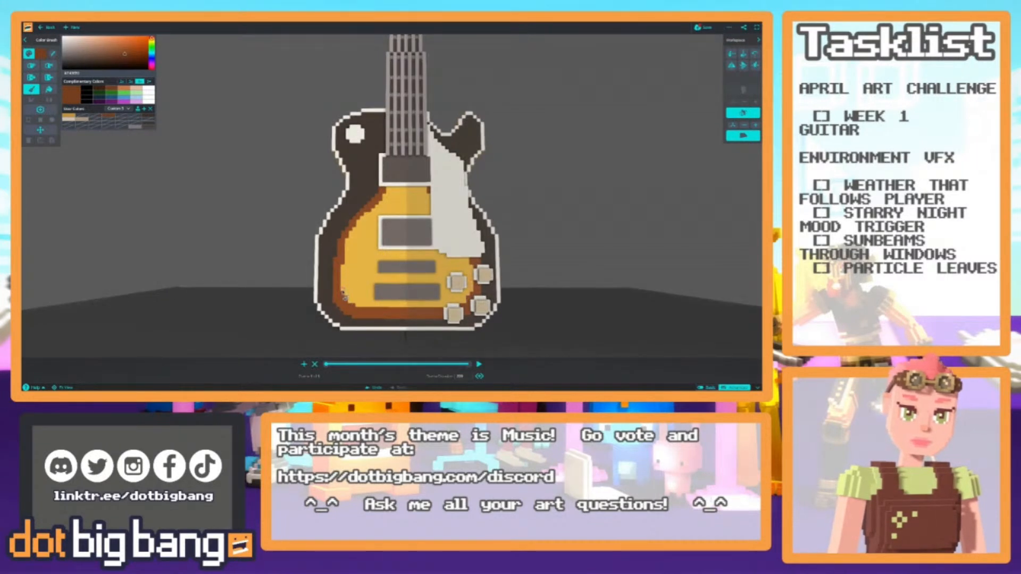
# Examine the burst's curve and band thickness on the guitar body from near and far.
pyautogui.scroll(-3, 323, 249)
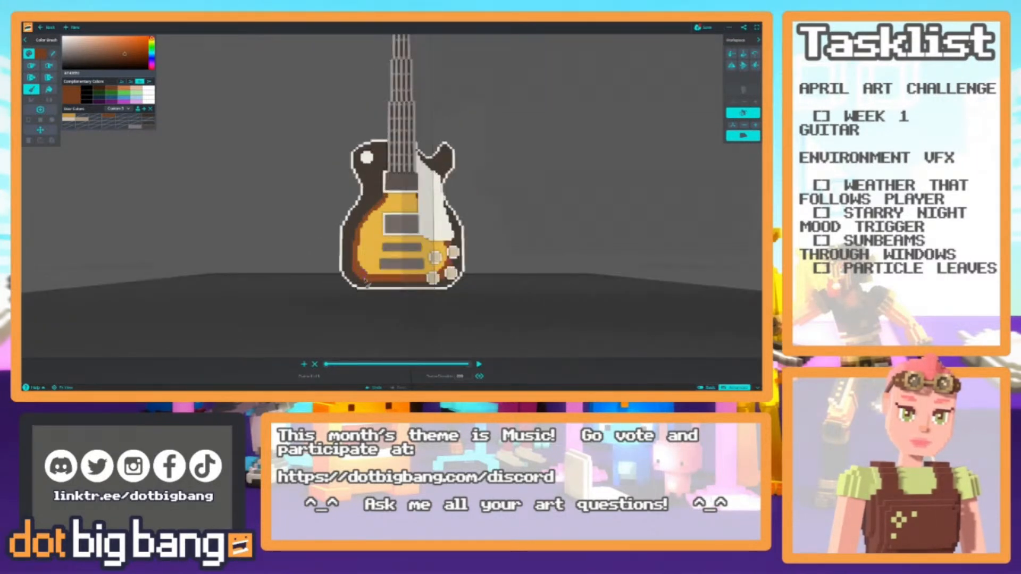
pyautogui.scroll(-5, 334, 247)
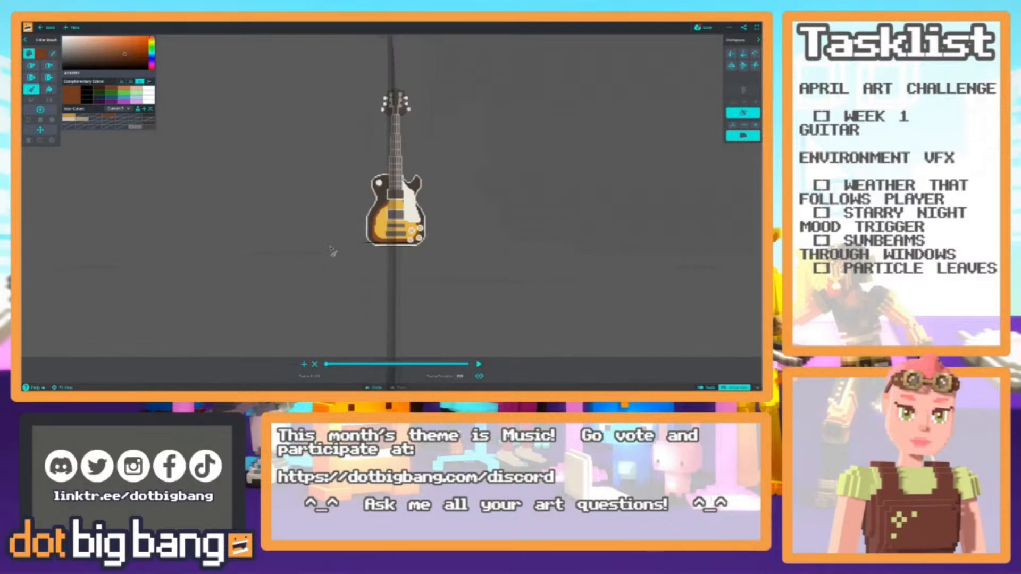
pyautogui.scroll(5, 343, 257)
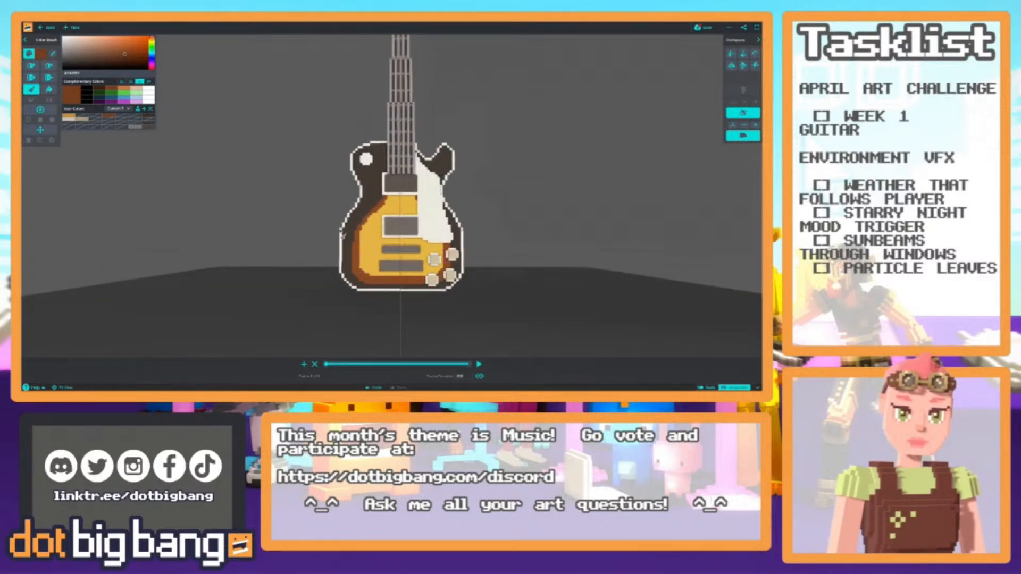
pyautogui.scroll(-5, 342, 235)
pyautogui.scroll(5, 343, 234)
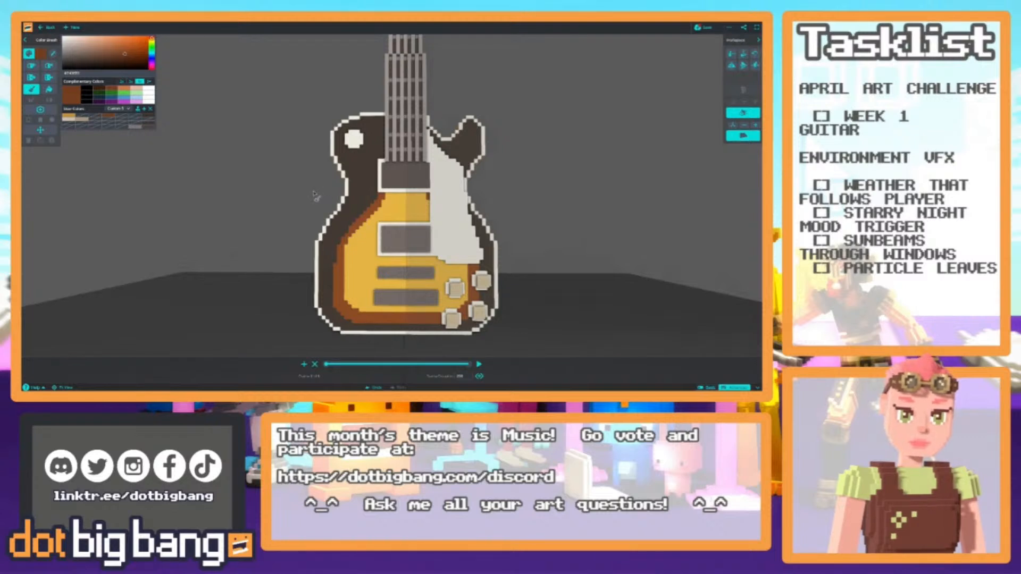
pyautogui.scroll(-5, 318, 203)
pyautogui.scroll(5, 319, 212)
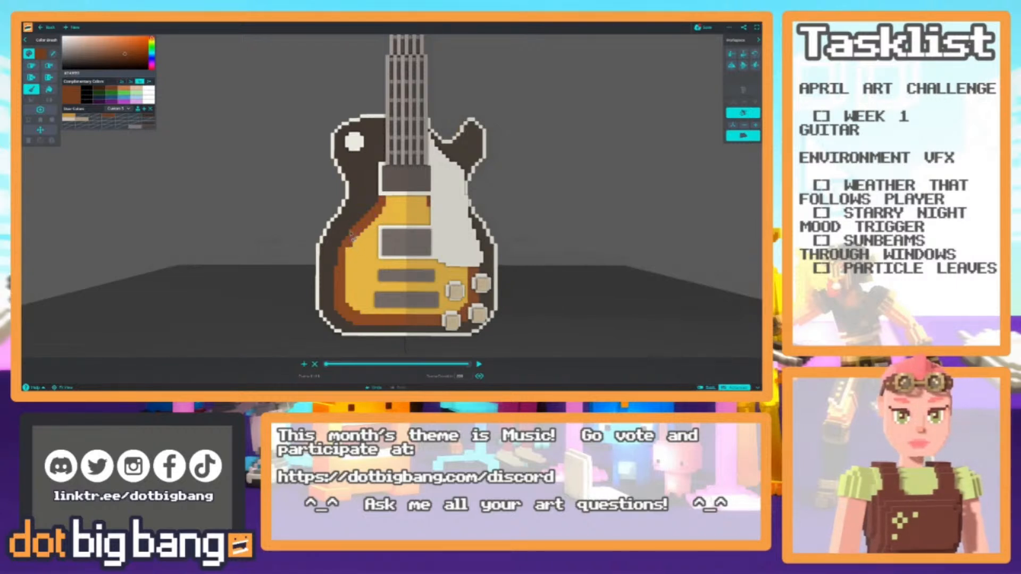
pyautogui.scroll(-6, 350, 268)
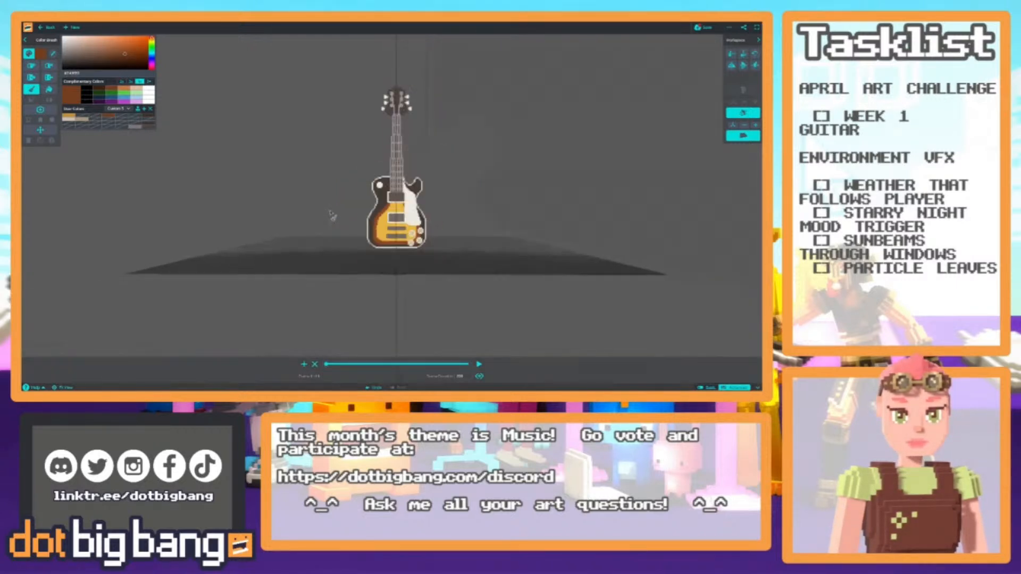
pyautogui.scroll(4, 331, 218)
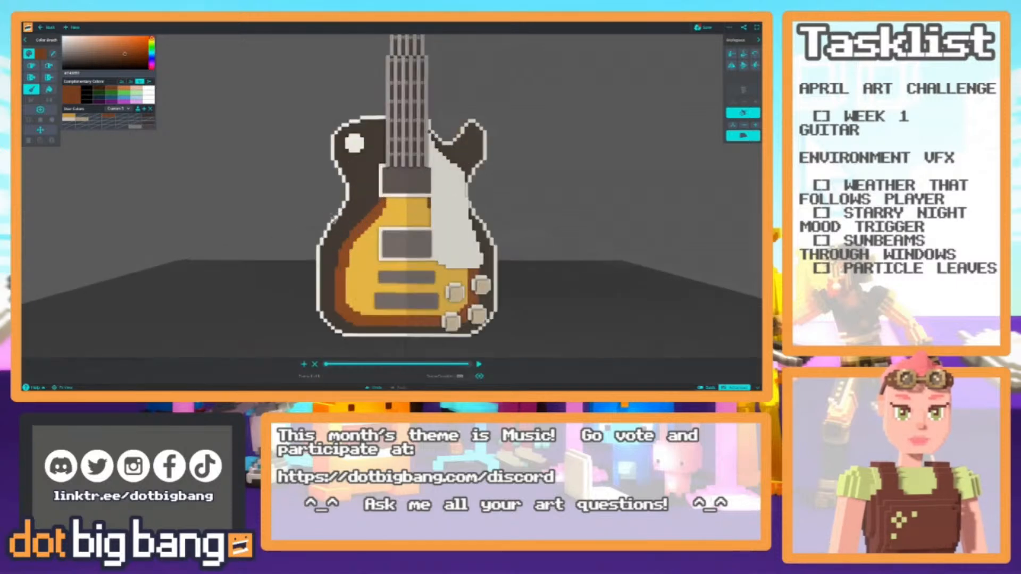
pyautogui.moveTo(337, 227); pyautogui.dragTo(326, 215, button='middle')
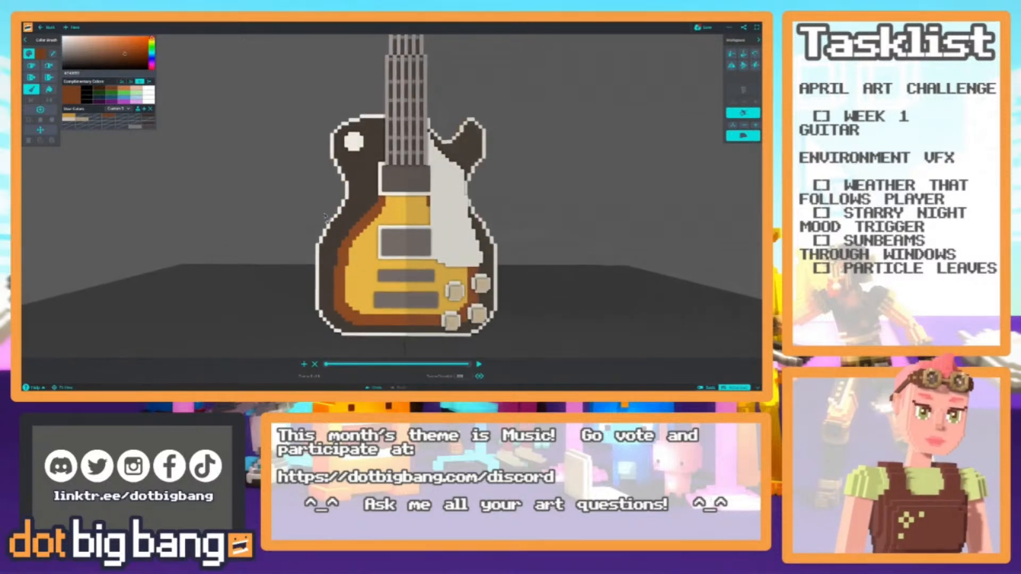
pyautogui.moveTo(337, 196); pyautogui.dragTo(327, 241, button='middle')
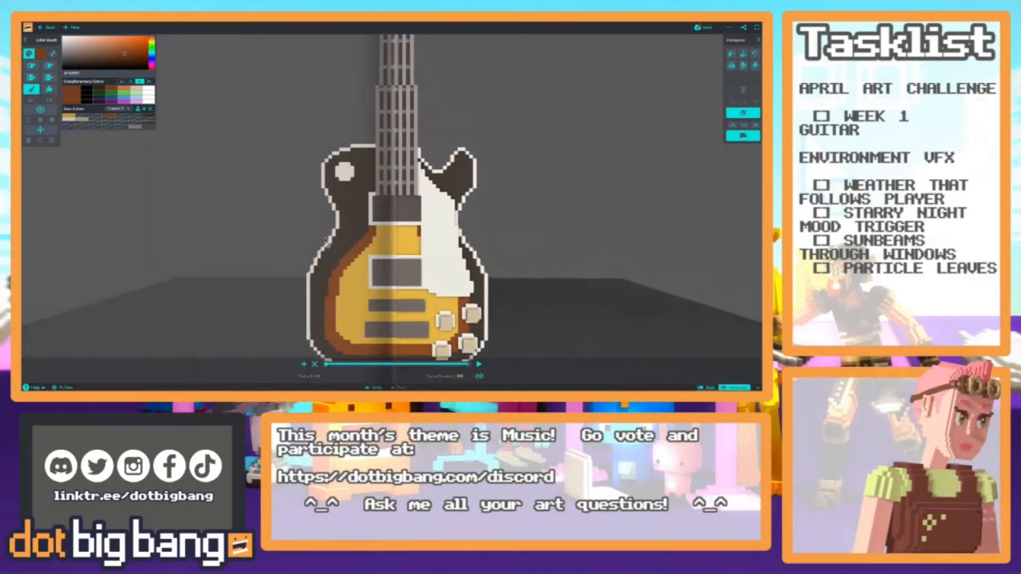
pyautogui.scroll(-3, 325, 238)
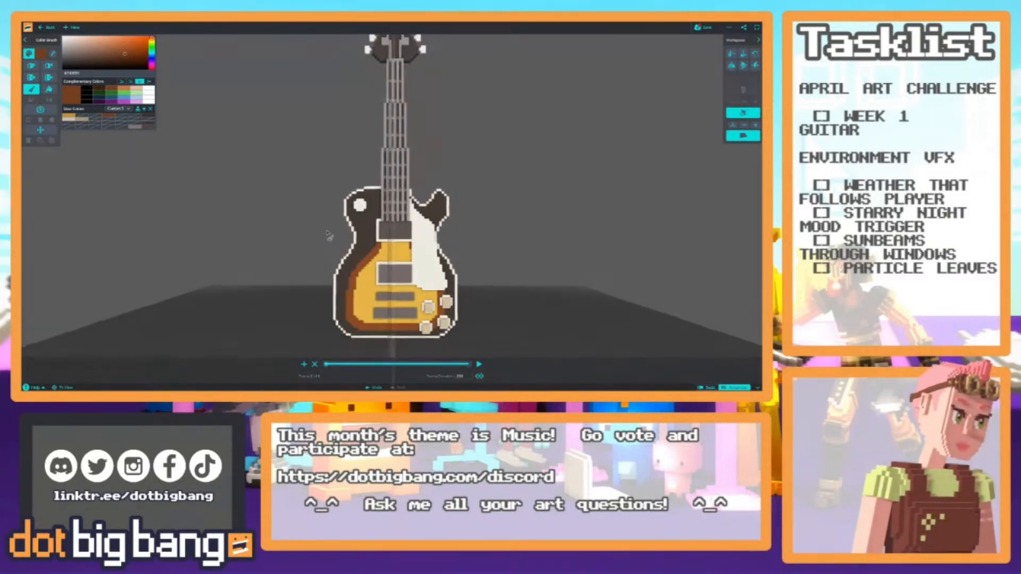
pyautogui.scroll(-4, 322, 233)
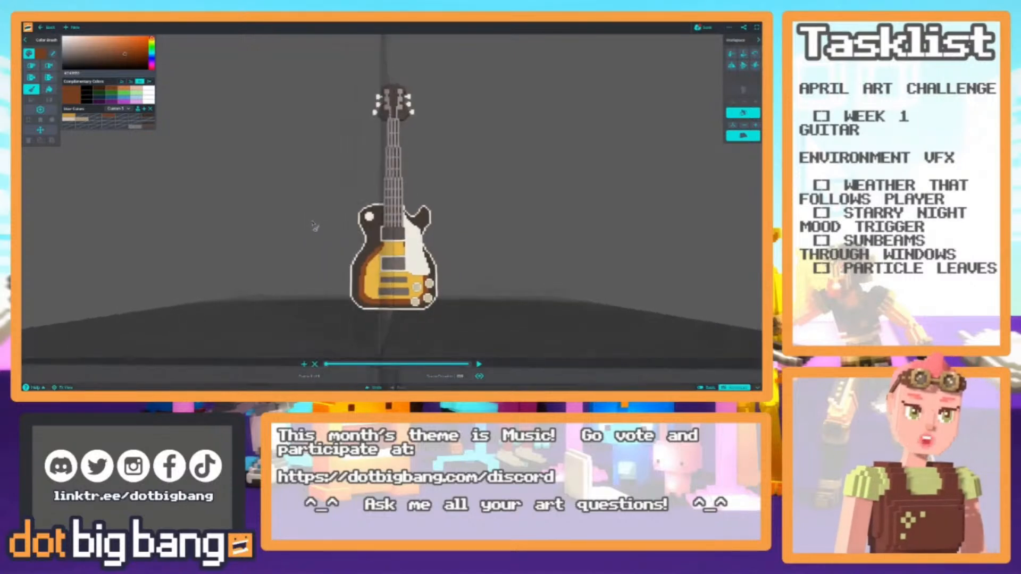
pyautogui.moveTo(309, 231); pyautogui.dragTo(311, 222, button='middle')
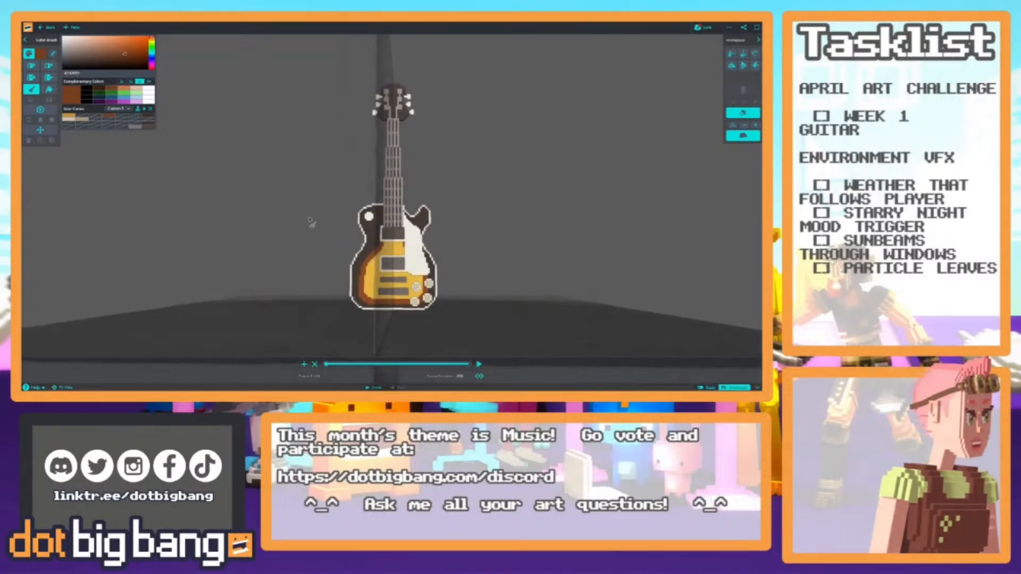
pyautogui.scroll(5, 313, 223)
pyautogui.scroll(4, 337, 226)
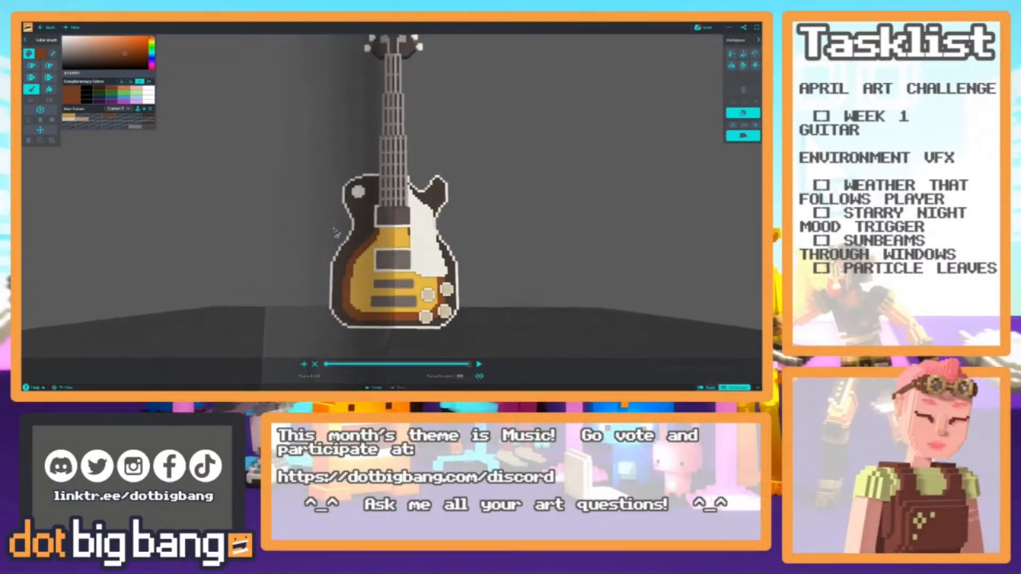
pyautogui.click(348, 255)
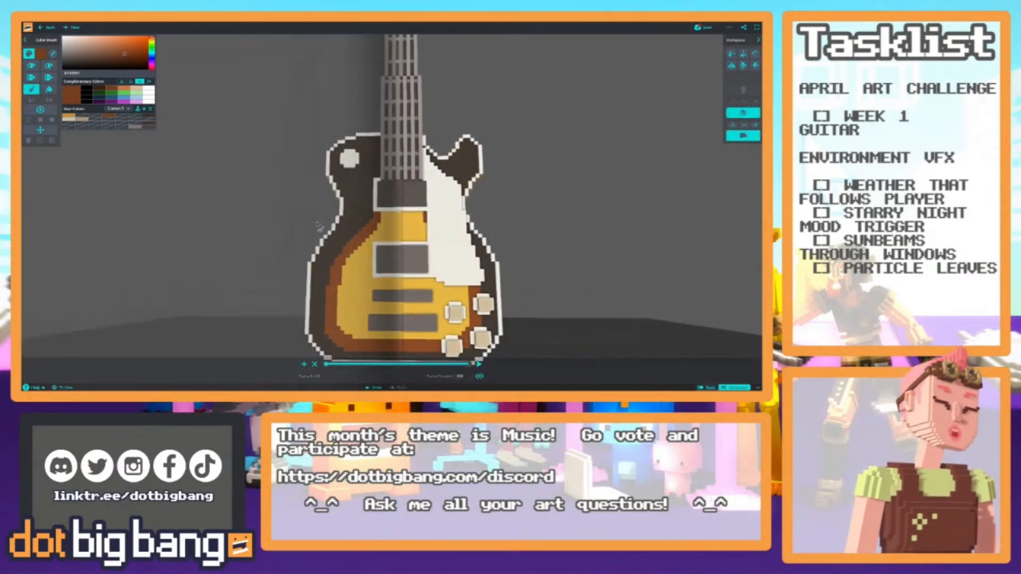
# Shift the brush colour's hue from reddish-brown toward orange and try it on the yellow's upper-left edge below the neck pickup.
pyautogui.scroll(6, 306, 237)
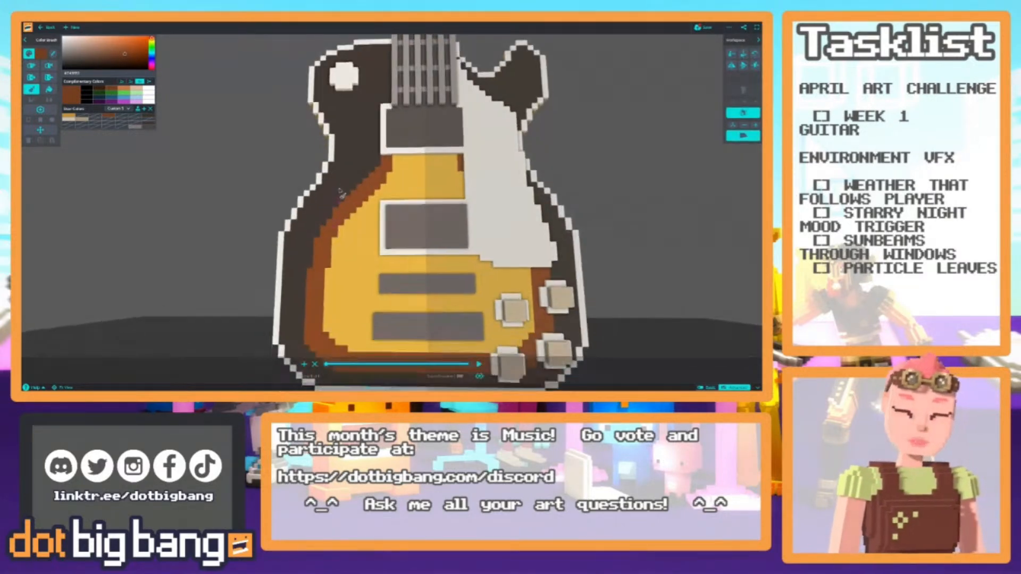
pyautogui.moveTo(348, 160); pyautogui.dragTo(306, 208, button='right')
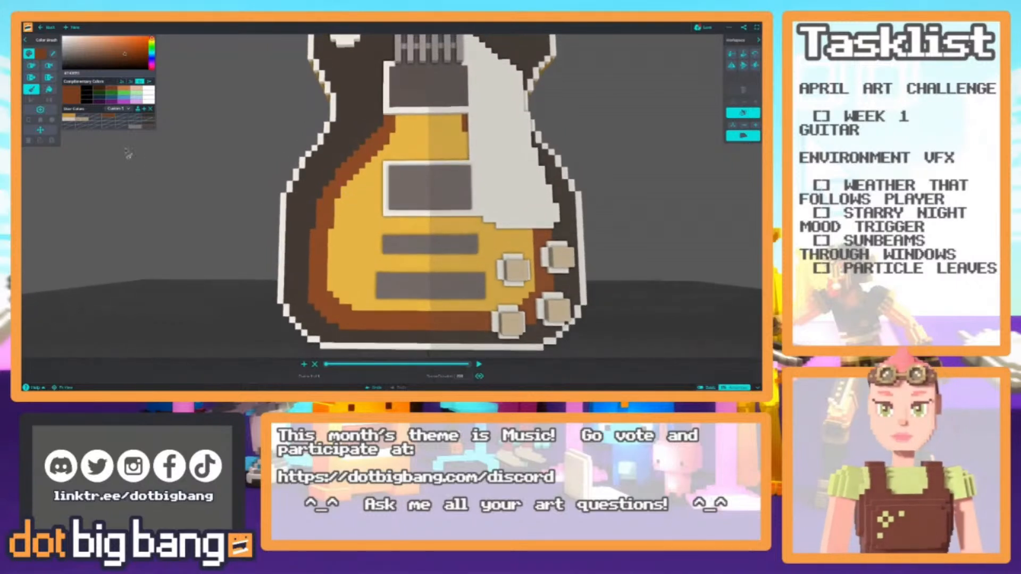
pyautogui.press('alt')
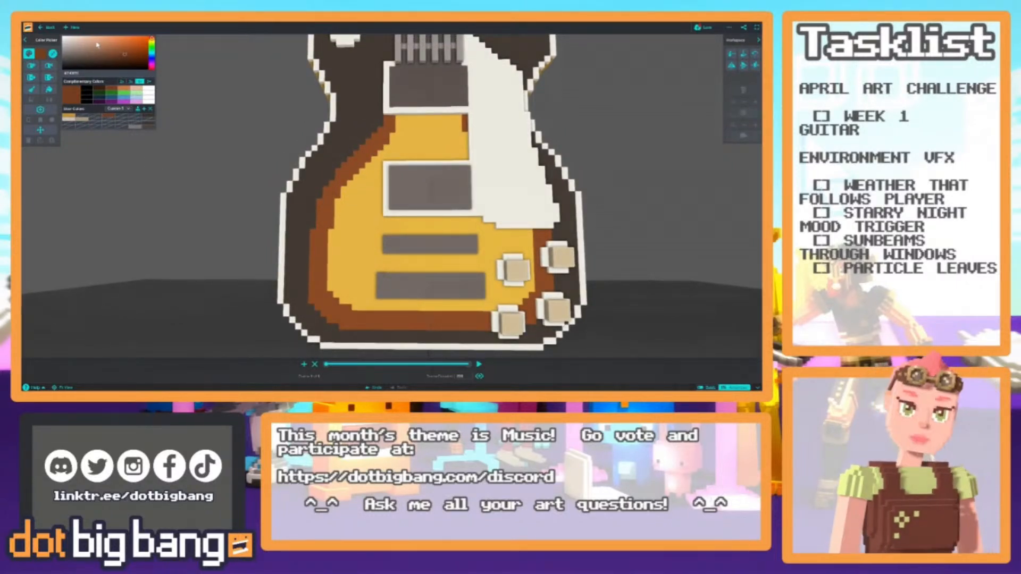
pyautogui.click(153, 39)
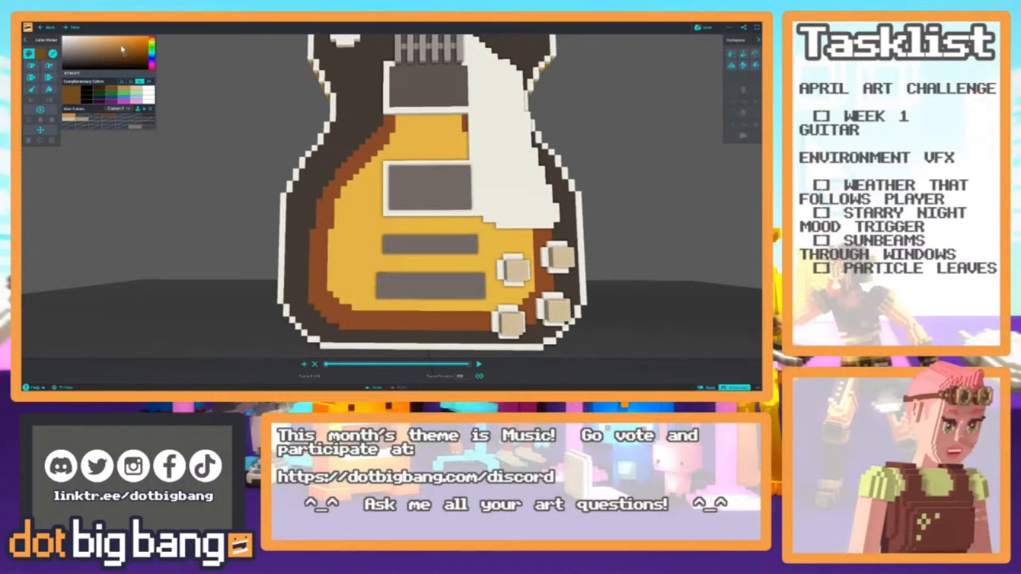
pyautogui.press('b')
pyautogui.moveTo(398, 117); pyautogui.dragTo(397, 129)
pyautogui.hotkey('ctrl', 'z')
# Lighten the orange-brown and paint a short mirrored strip inside the reddish-brown band just below the neck pickup.
pyautogui.click(126, 54)
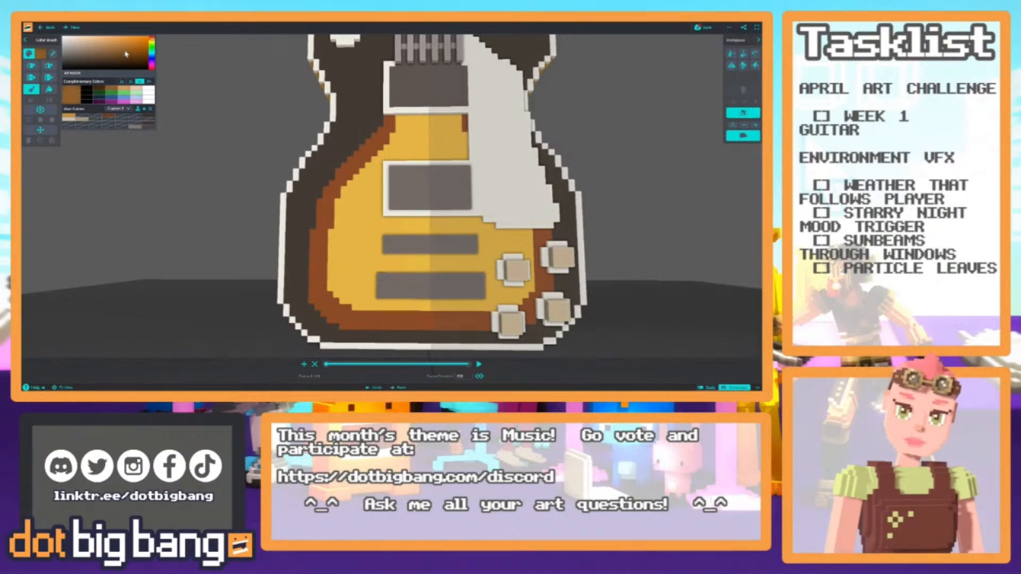
pyautogui.moveTo(398, 117); pyautogui.dragTo(397, 123)
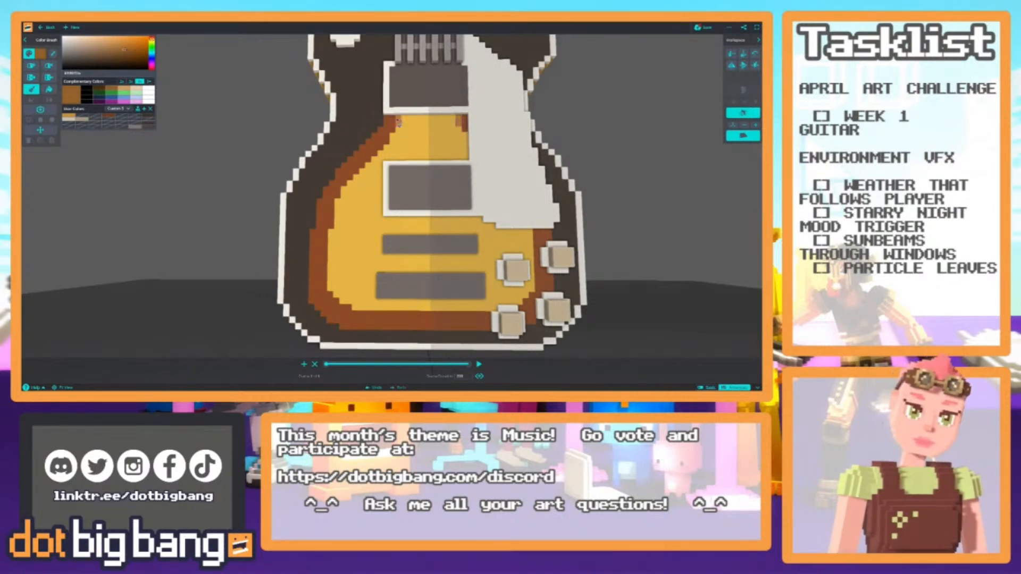
pyautogui.click(397, 128)
pyautogui.scroll(-10, 370, 109)
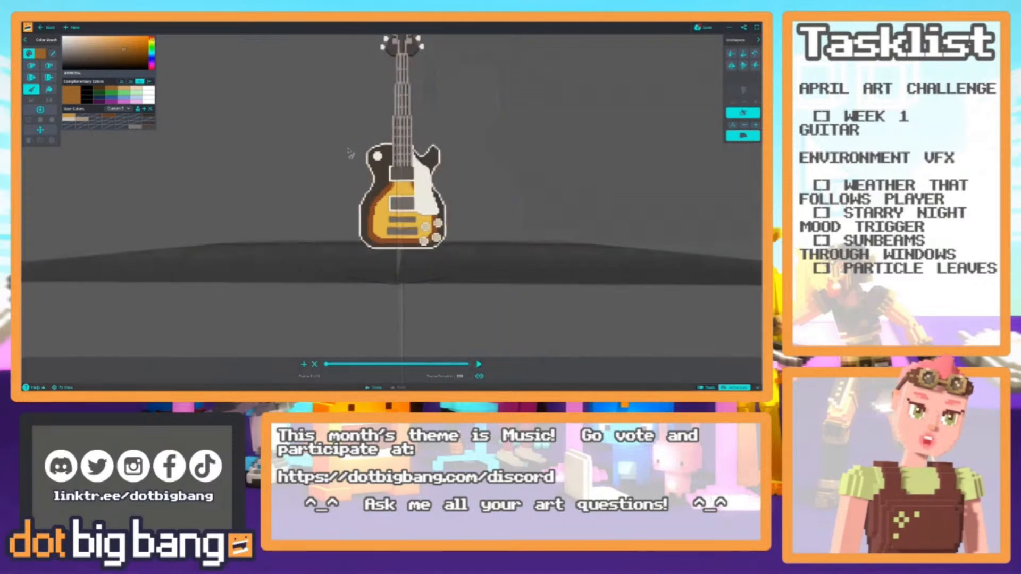
pyautogui.scroll(10, 352, 144)
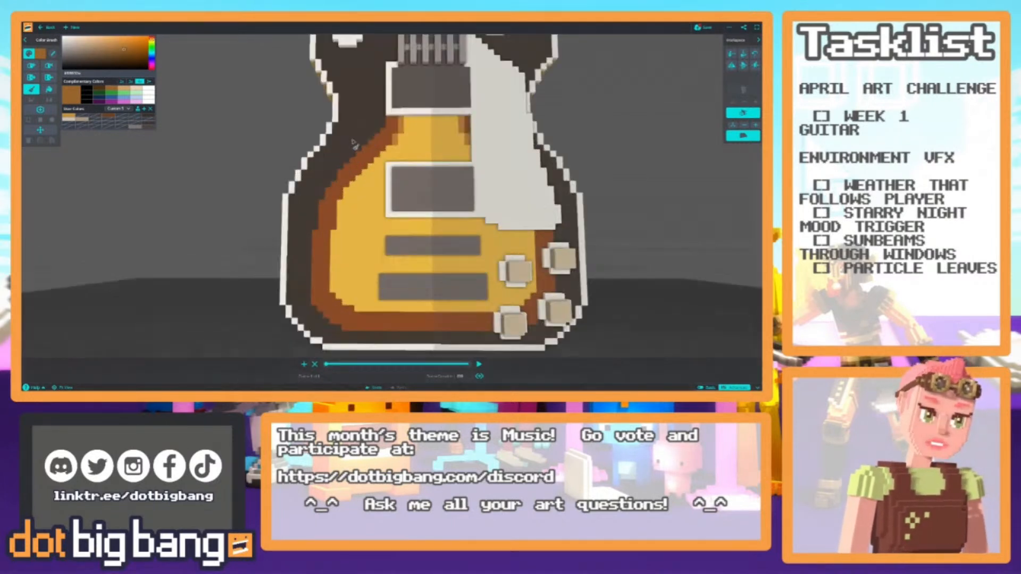
# Paint the orange-brown band inside the reddish-brown burst, from below the neck pickup down the body's left side.
pyautogui.moveTo(395, 129); pyautogui.dragTo(385, 154)
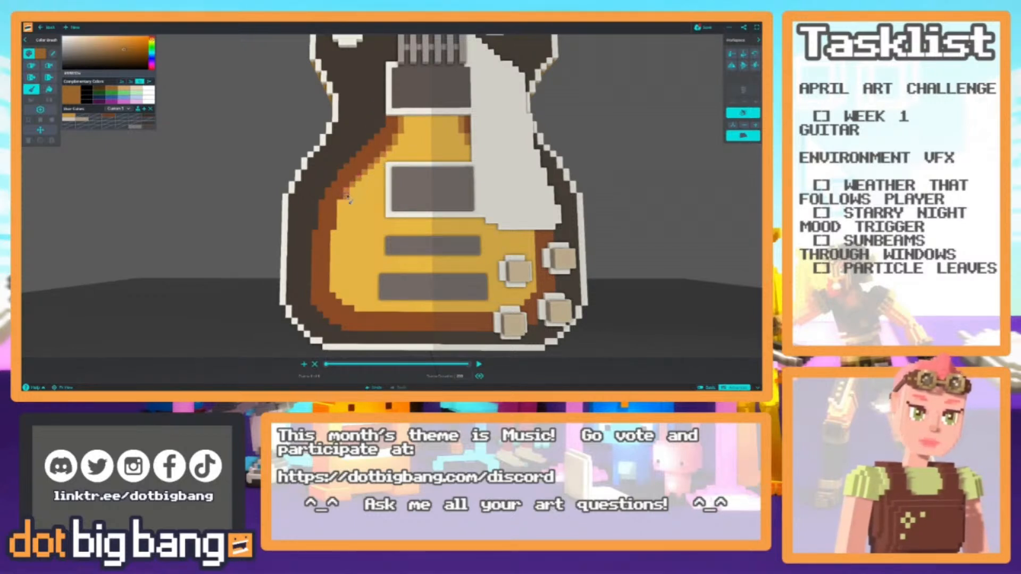
pyautogui.moveTo(342, 209)
pyautogui.mouseDown()
pyautogui.moveTo(335, 293)
pyautogui.moveTo(367, 314)
pyautogui.moveTo(431, 313)
pyautogui.mouseUp()
pyautogui.scroll(-5, 338, 237)
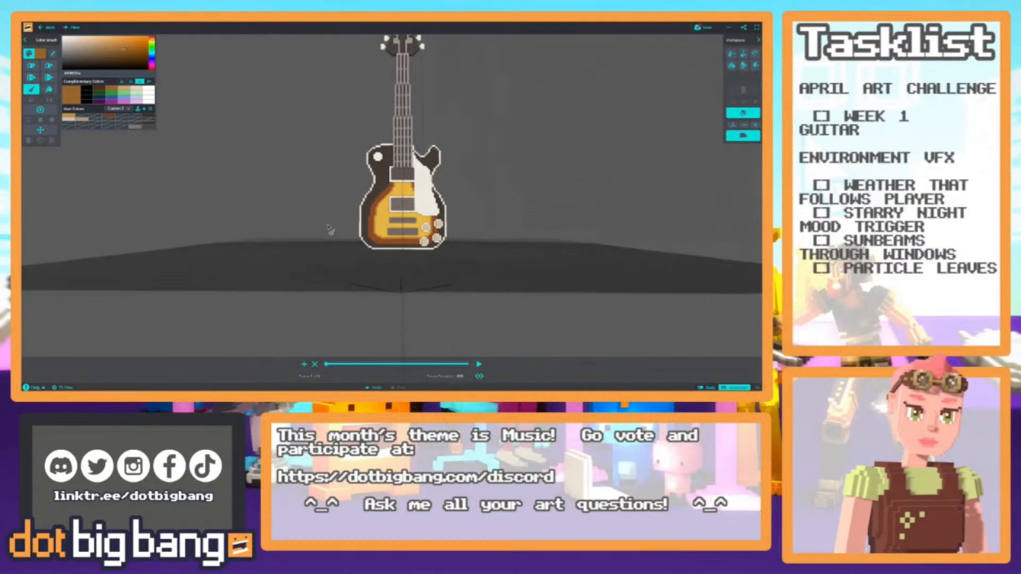
pyautogui.scroll(5, 328, 230)
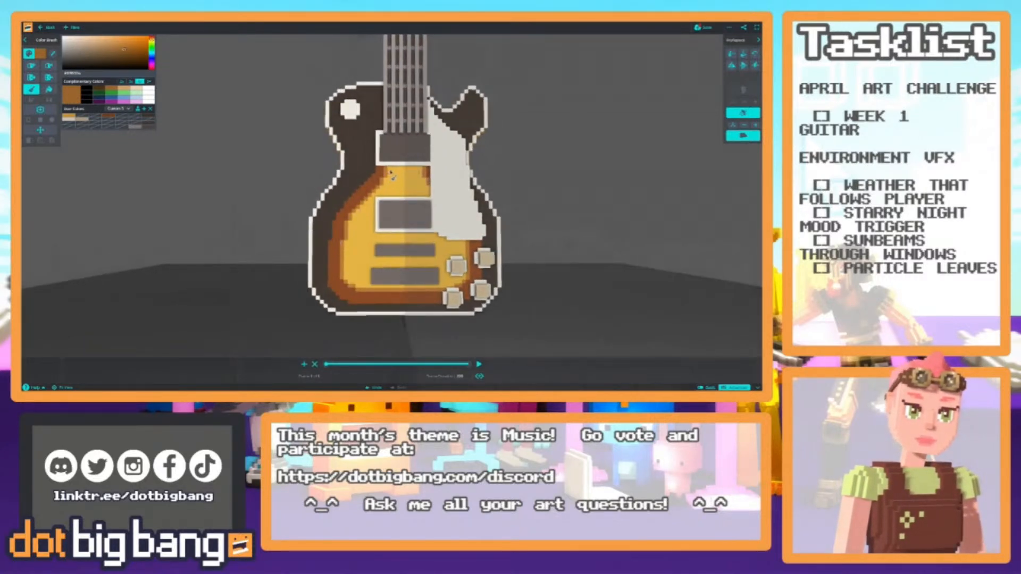
# Touch up the orange-brown transition below the neck pickup and extend it along the lower edge of the yellow.
pyautogui.moveTo(386, 182); pyautogui.dragTo(389, 186)
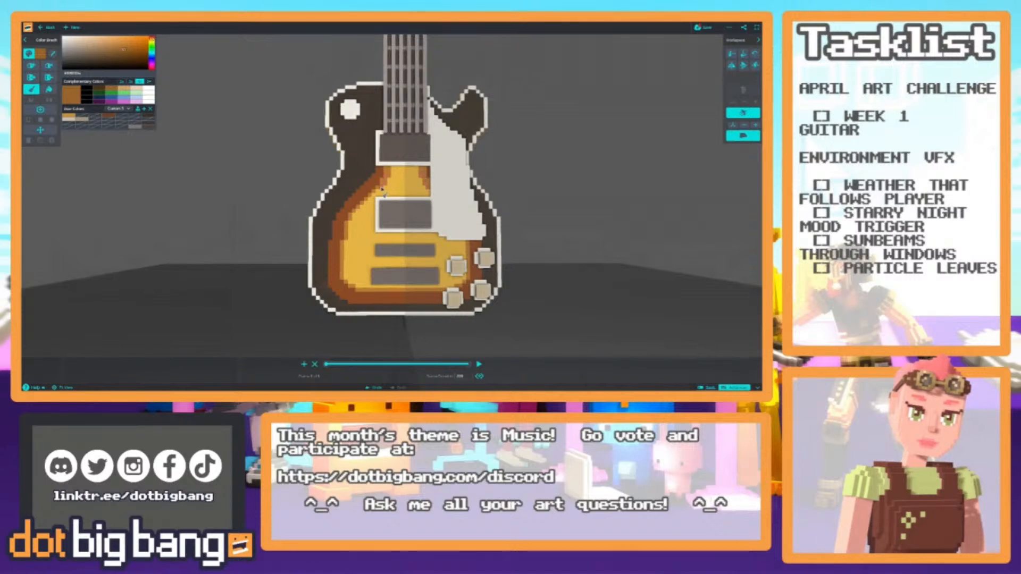
pyautogui.moveTo(382, 189); pyautogui.dragTo(364, 209, button='right')
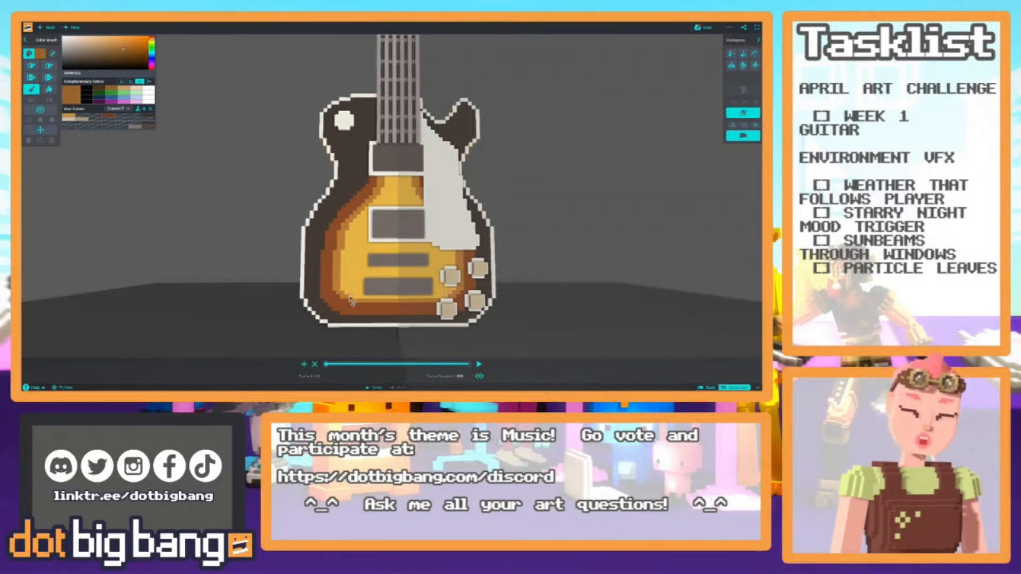
pyautogui.moveTo(351, 300); pyautogui.dragTo(406, 301)
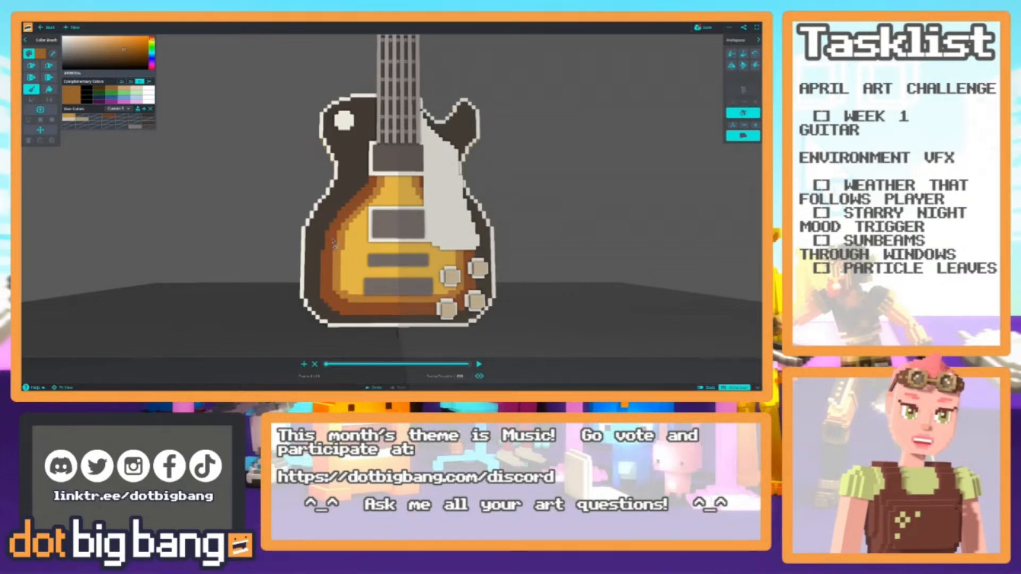
# Examine the burst's new orange-brown gradient on the guitar body from near and far.
pyautogui.scroll(-5, 317, 225)
pyautogui.scroll(-2, 308, 219)
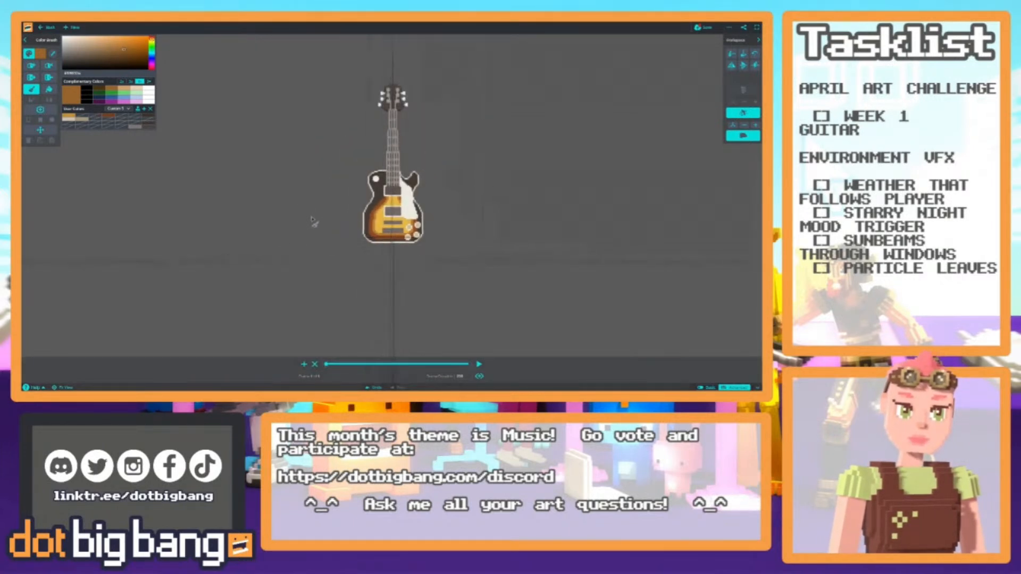
pyautogui.moveTo(317, 225); pyautogui.dragTo(314, 248, button='right')
pyautogui.scroll(5, 312, 229)
pyautogui.scroll(-5, 316, 245)
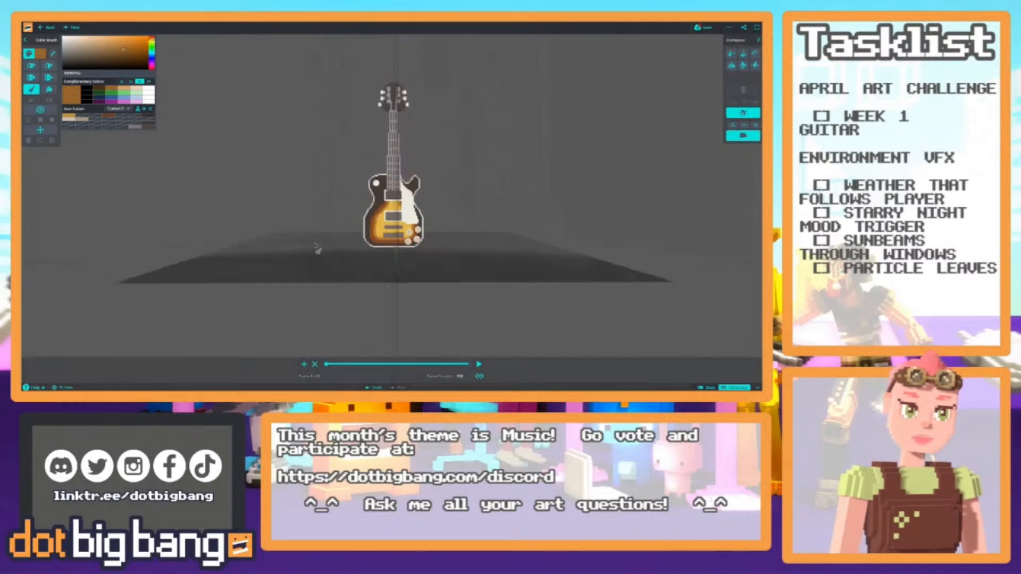
pyautogui.scroll(6, 315, 259)
pyautogui.press('alt')
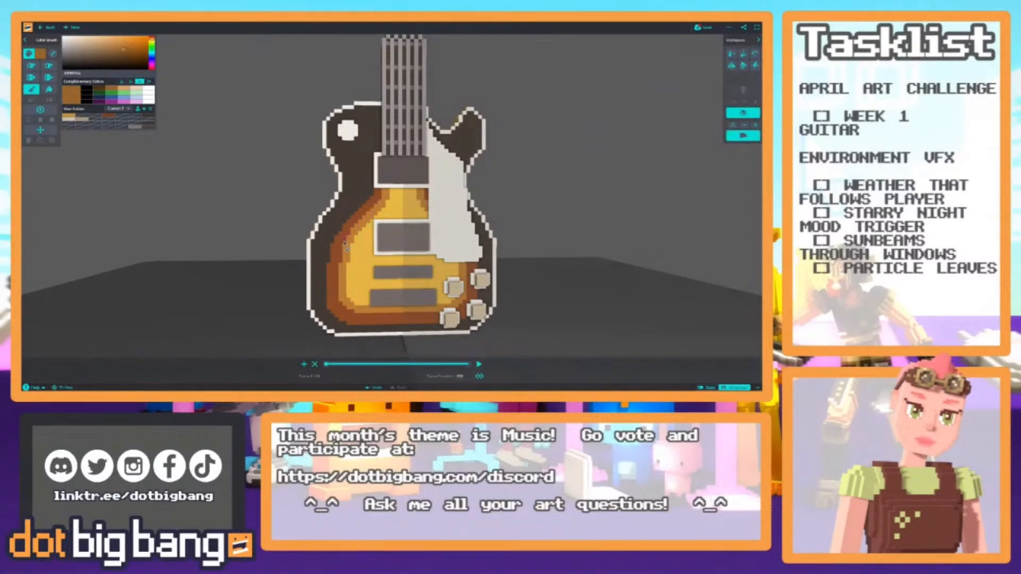
pyautogui.scroll(-6, 350, 240)
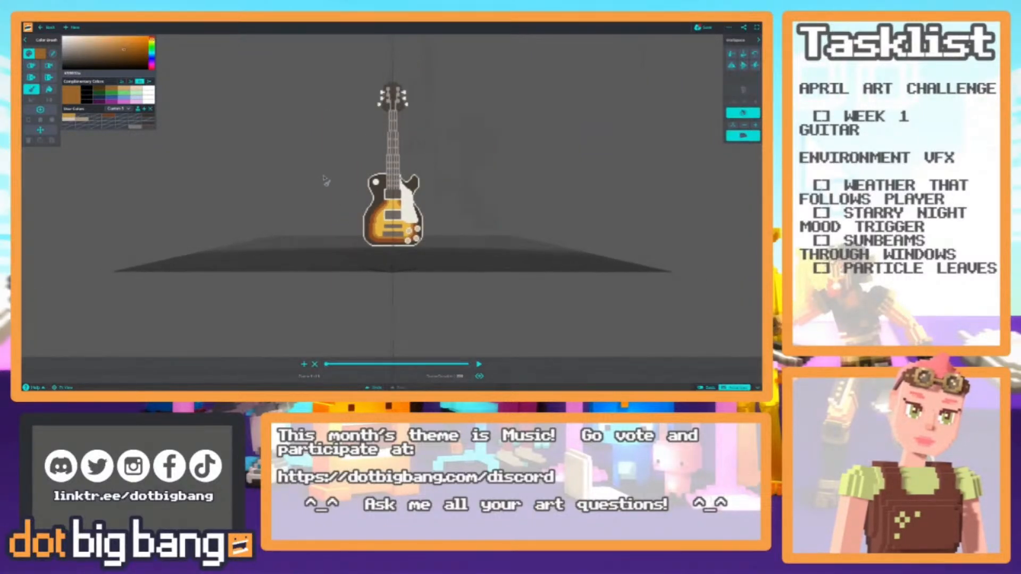
pyautogui.scroll(2, 356, 222)
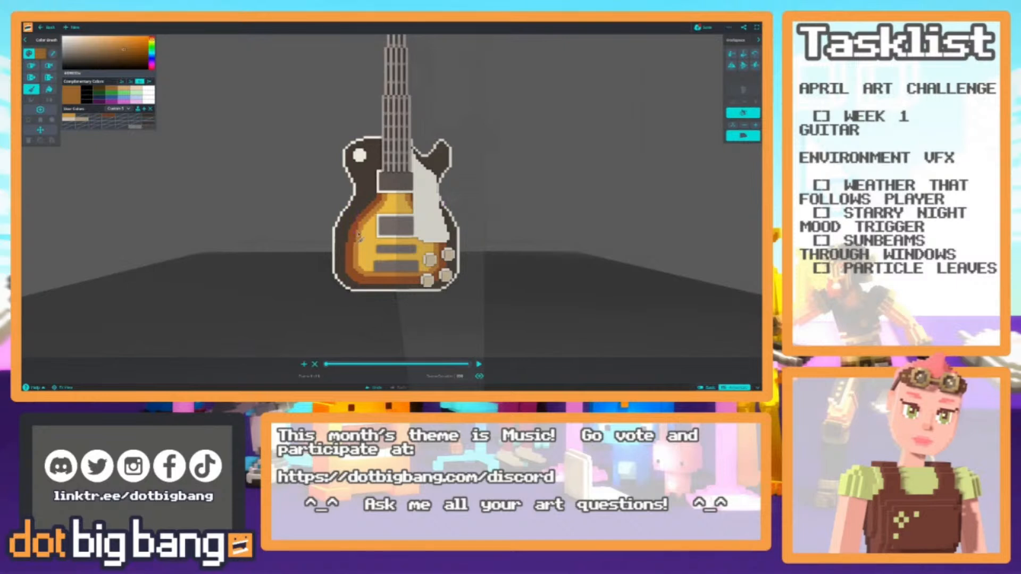
pyautogui.scroll(-2, 360, 236)
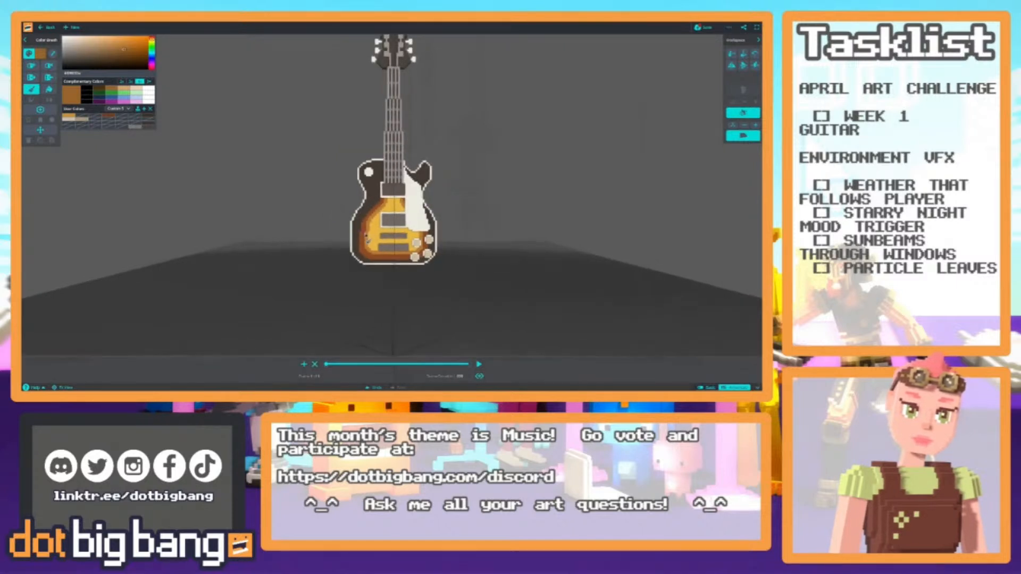
pyautogui.moveTo(354, 256); pyautogui.dragTo(371, 285, button='right')
pyautogui.scroll(-3, 359, 249)
pyautogui.scroll(5, 371, 285)
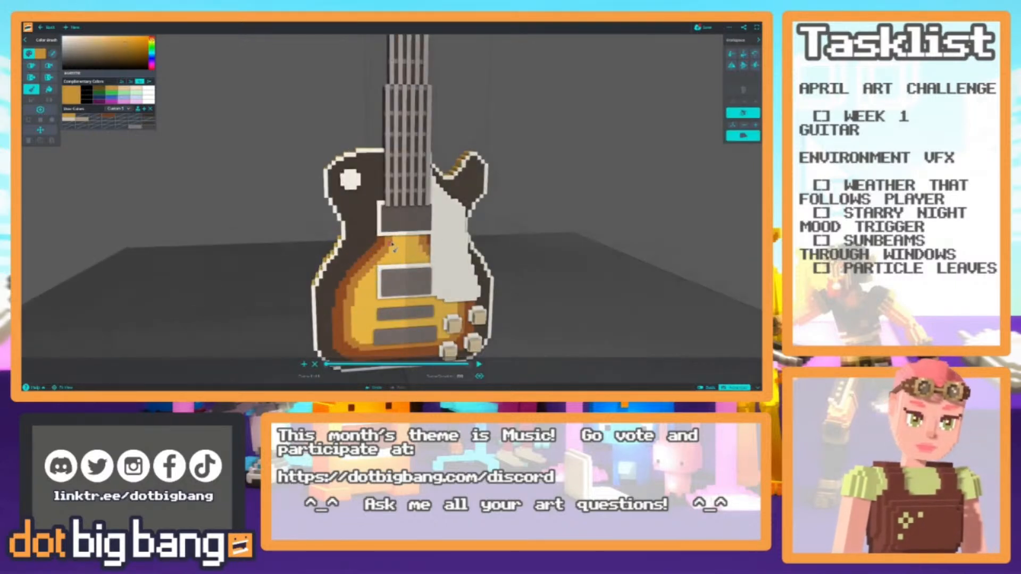
# Sample the orange-brown and paint a mirrored strip across the top of the yellow directly below the neck pickup.
pyautogui.scroll(-2, 360, 262)
pyautogui.scroll(2, 350, 201)
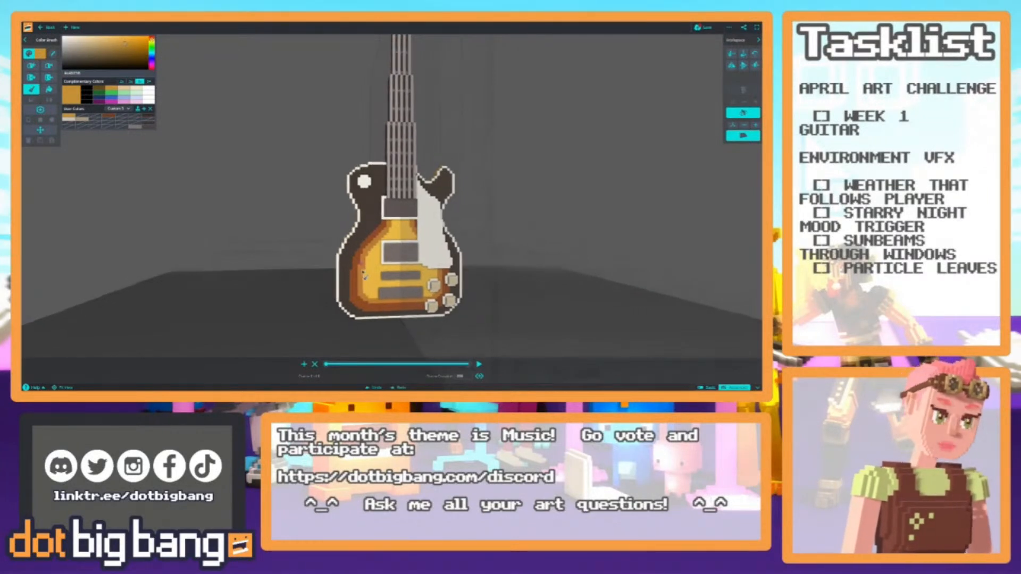
pyautogui.scroll(2, 375, 235)
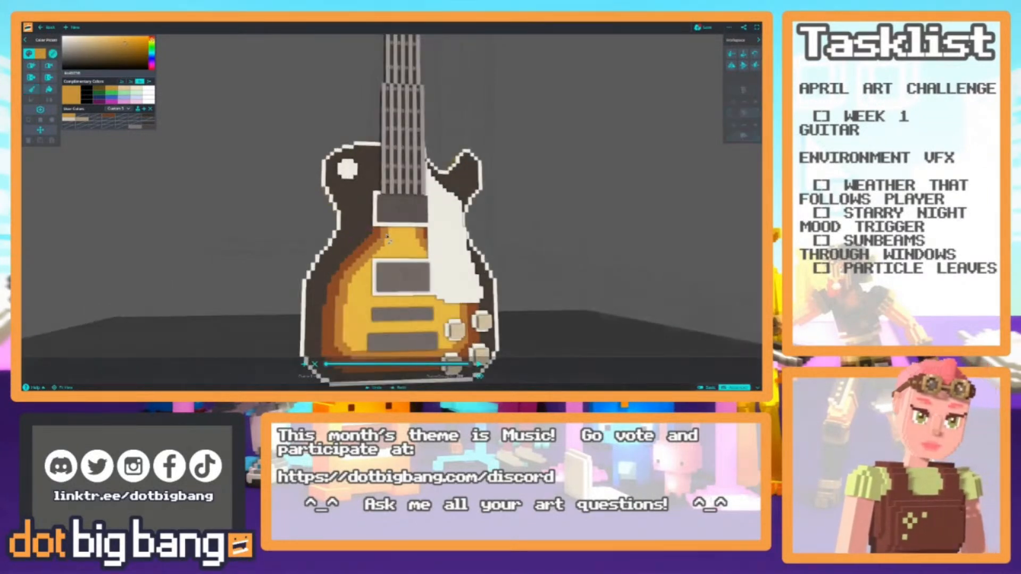
pyautogui.keyDown('alt'); pyautogui.click(384, 238); pyautogui.keyUp('alt')
pyautogui.moveTo(390, 236); pyautogui.dragTo(403, 238)
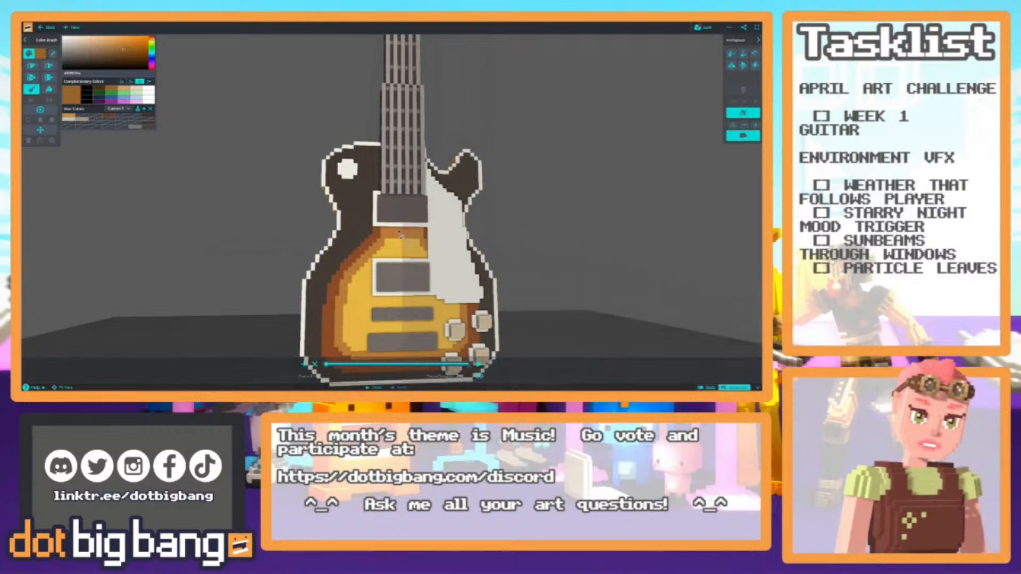
# Load the saved golden yellow from the palette and lighten it for a centre highlight.
pyautogui.scroll(-5, 364, 235)
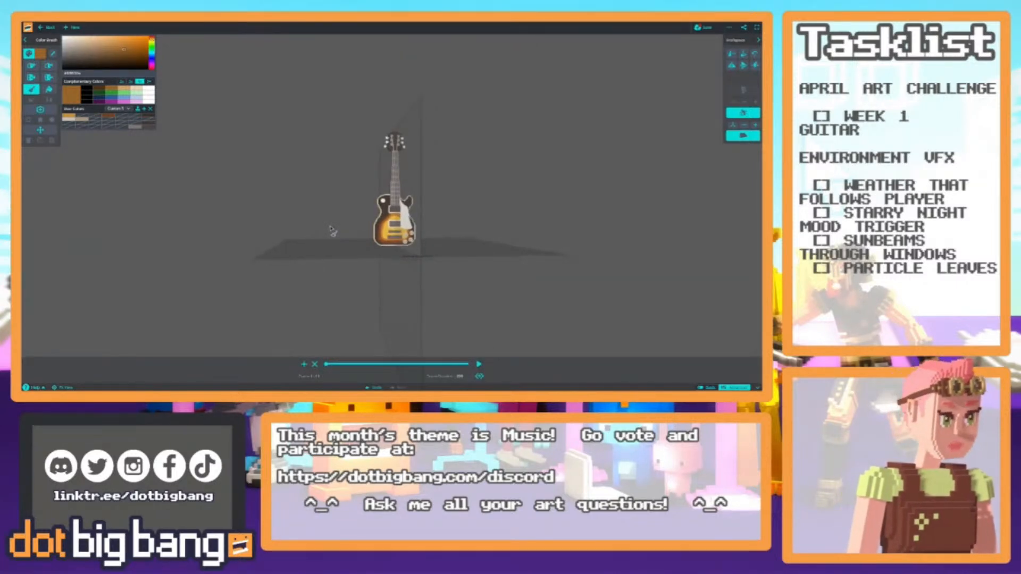
pyautogui.moveTo(330, 228); pyautogui.dragTo(325, 226, button='right')
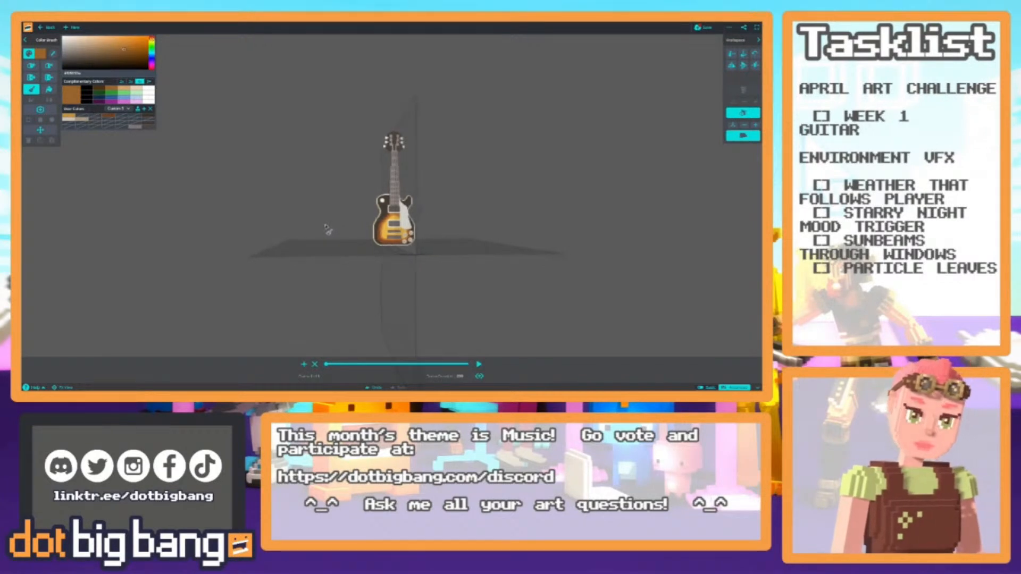
pyautogui.scroll(5, 286, 246)
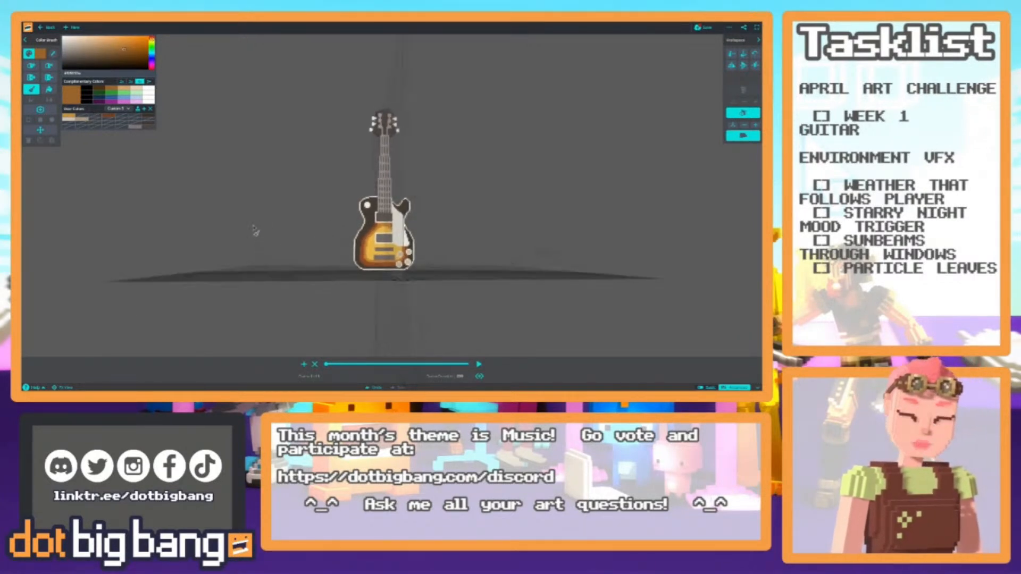
pyautogui.scroll(4, 326, 274)
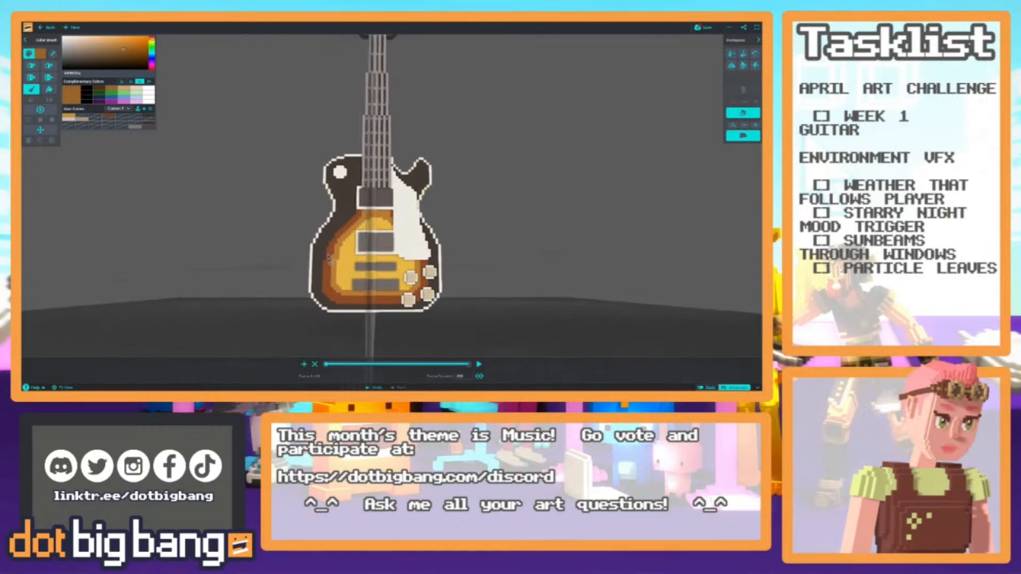
pyautogui.moveTo(330, 269); pyautogui.dragTo(328, 270, button='right')
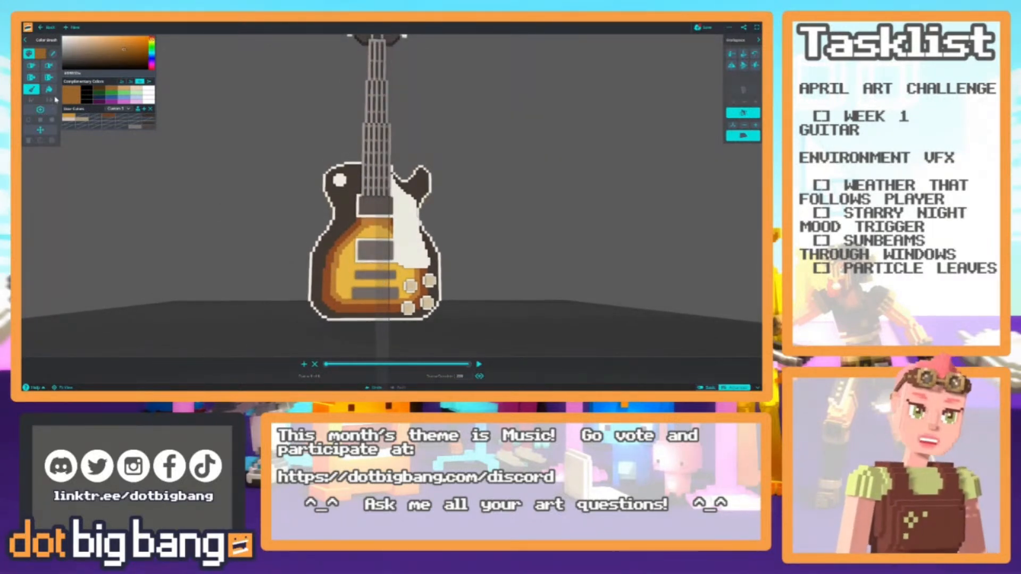
pyautogui.click(70, 118)
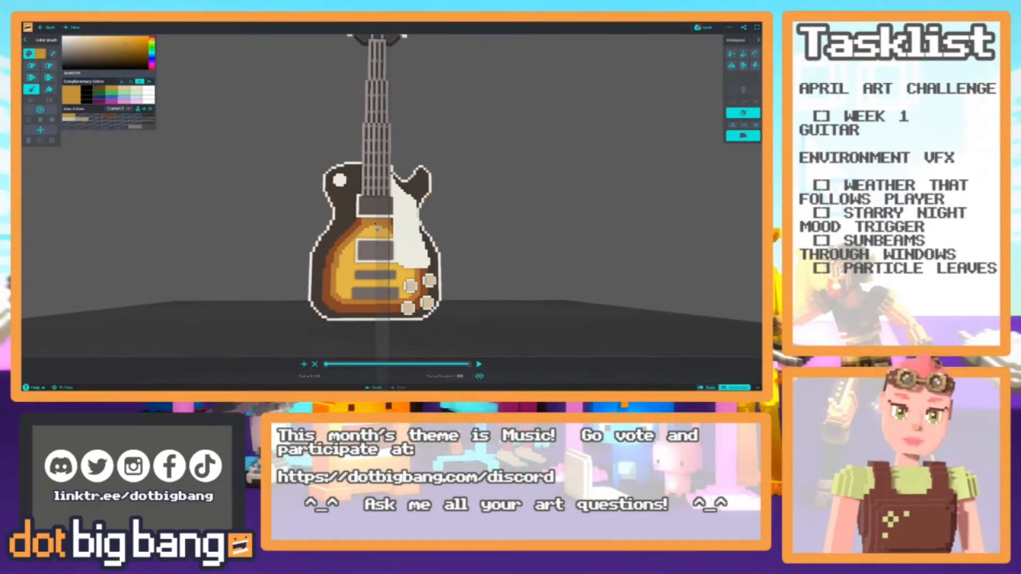
pyautogui.keyDown('alt'); pyautogui.click(377, 221); pyautogui.keyUp('alt')
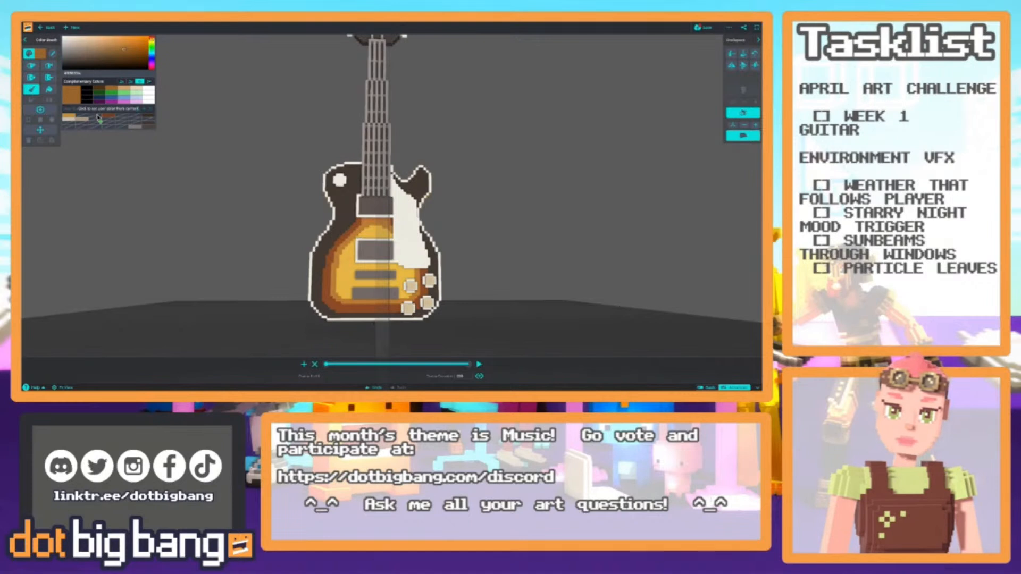
pyautogui.click(66, 117)
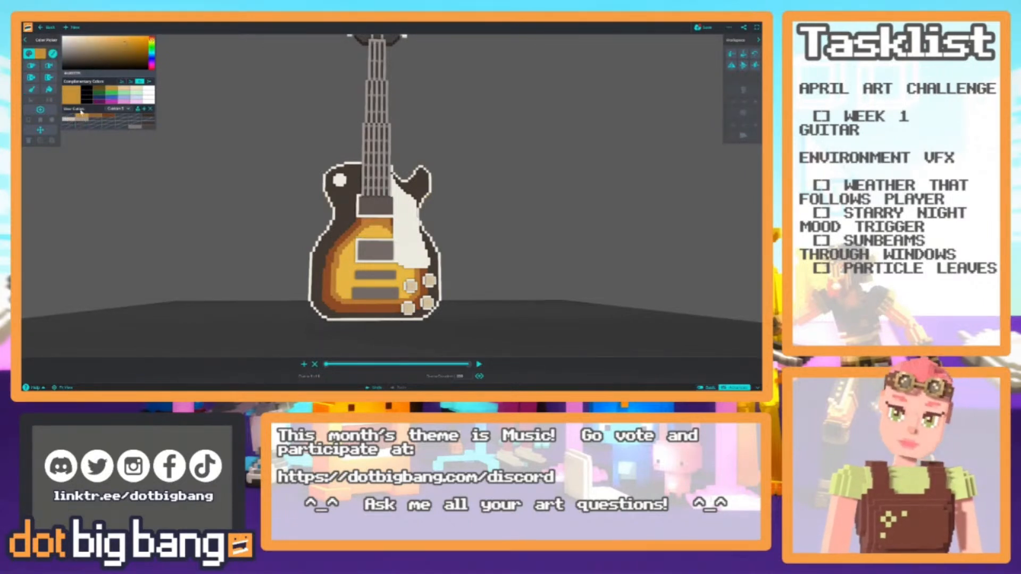
pyautogui.click(122, 44)
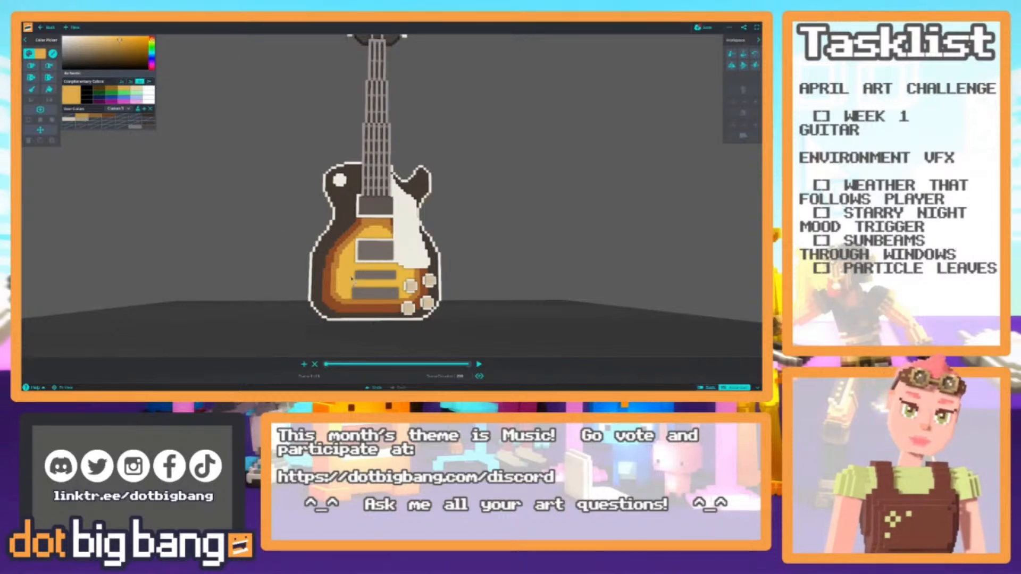
# Brush a small patch of the lighter yellow at the body's centre, just below the lower pickup.
pyautogui.scroll(3, 352, 260)
pyautogui.moveTo(353, 314); pyautogui.dragTo(358, 263, button='middle')
pyautogui.press('b')
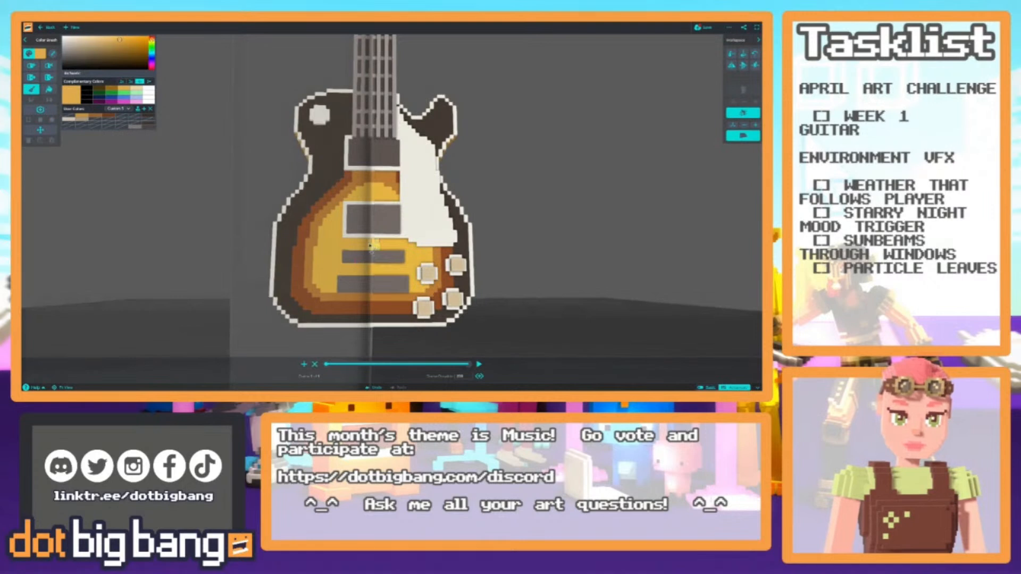
pyautogui.scroll(-3, 300, 213)
pyautogui.scroll(3, 301, 213)
pyautogui.scroll(3, 299, 213)
# Lighten the yellow further and widen the centre highlight around the upper bridge block.
pyautogui.moveTo(116, 41); pyautogui.dragTo(110, 39)
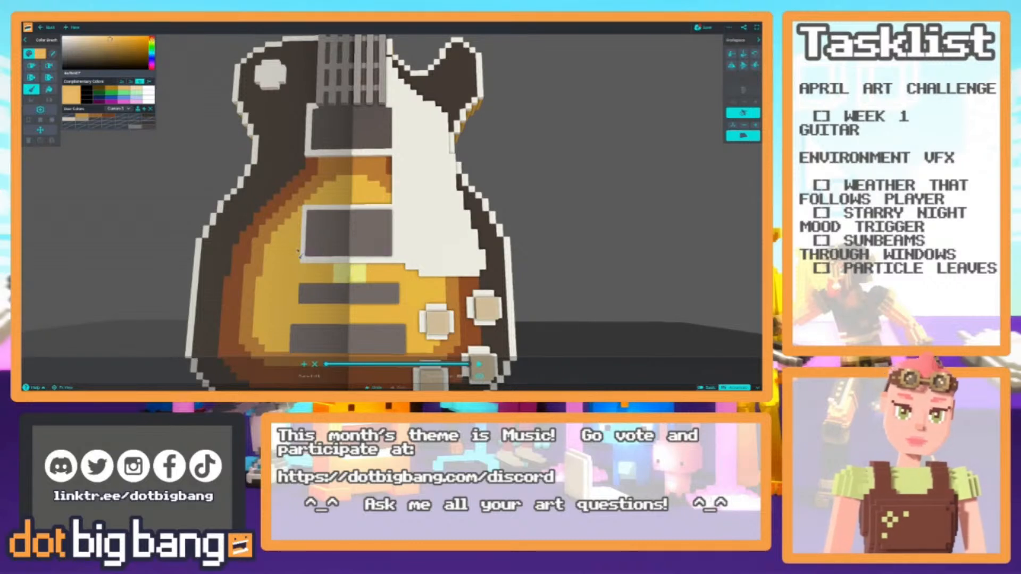
pyautogui.scroll(1, 351, 268)
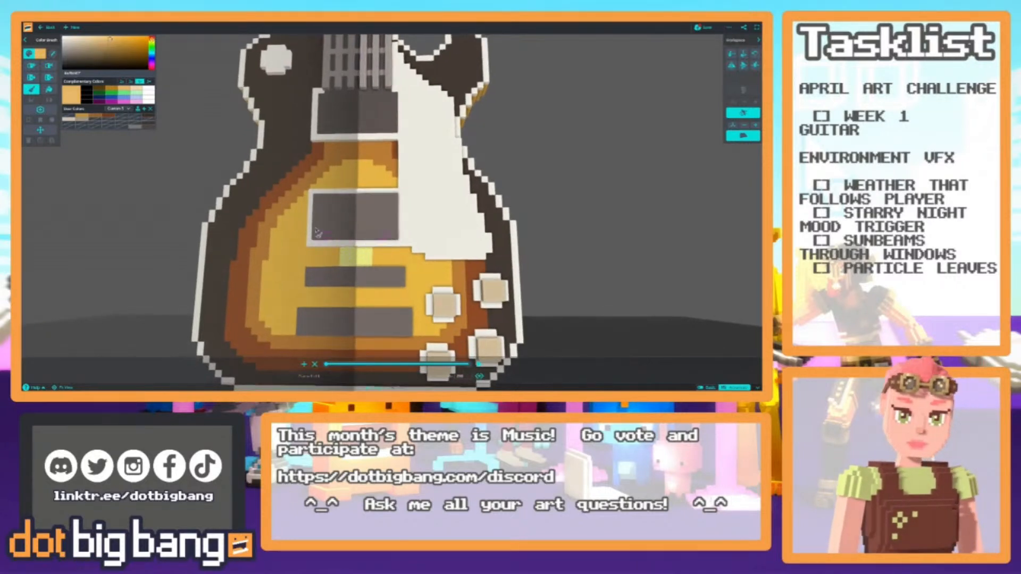
pyautogui.scroll(1, 320, 235)
pyautogui.click(106, 39)
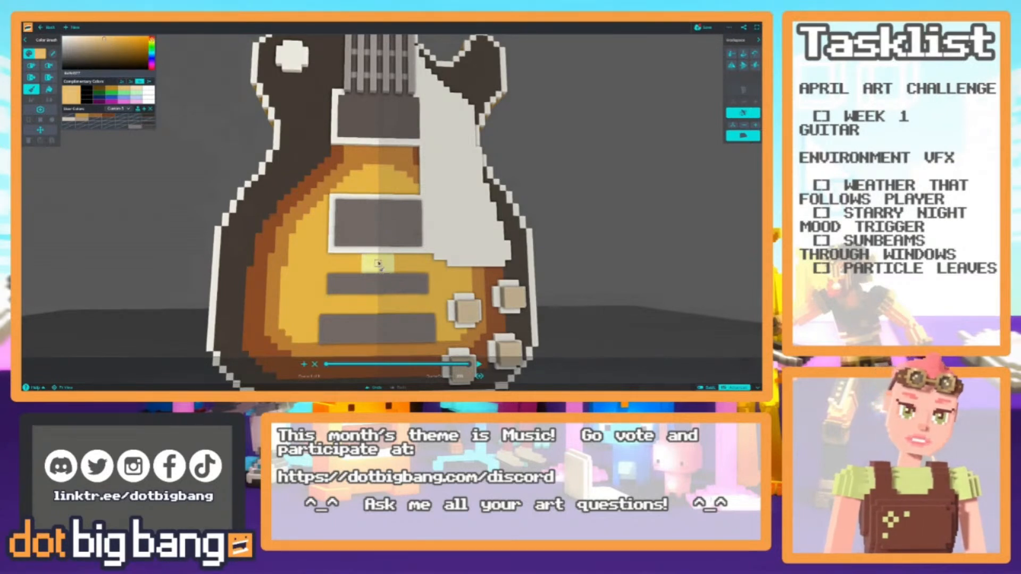
pyautogui.moveTo(321, 222); pyautogui.dragTo(323, 214, button='middle')
pyautogui.moveTo(357, 259)
pyautogui.mouseDown()
pyautogui.moveTo(352, 300)
pyautogui.moveTo(380, 305)
pyautogui.moveTo(376, 291)
pyautogui.mouseUp()
# Examine the pale yellow highlight on the guitar body from different distances and angles.
pyautogui.scroll(-5, 372, 287)
pyautogui.moveTo(314, 261); pyautogui.dragTo(301, 250, button='middle')
pyautogui.scroll(3, 302, 252)
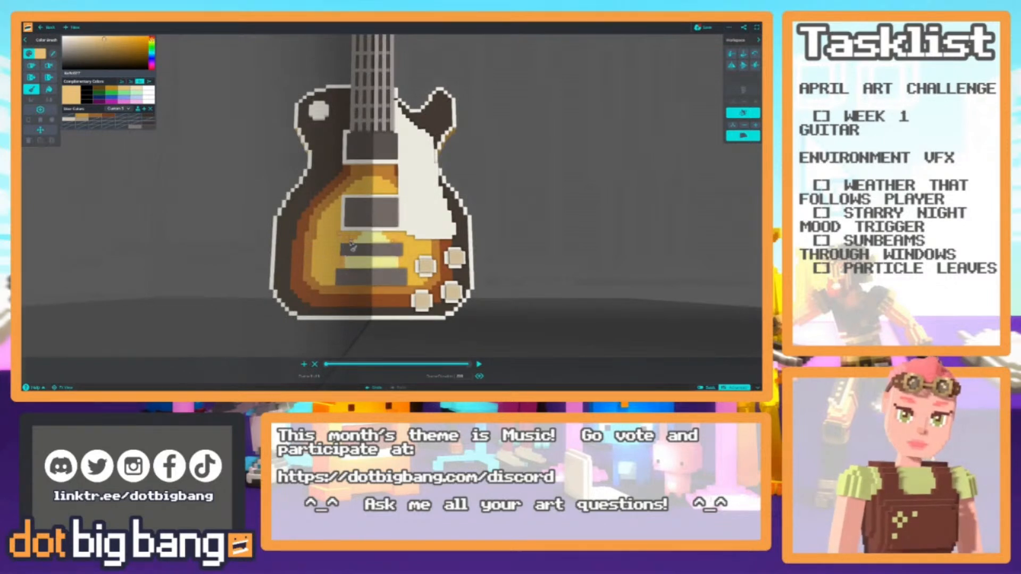
pyautogui.scroll(-5, 309, 218)
pyautogui.moveTo(307, 217); pyautogui.dragTo(332, 261, button='middle')
pyautogui.scroll(-3, 351, 266)
pyautogui.scroll(2, 332, 260)
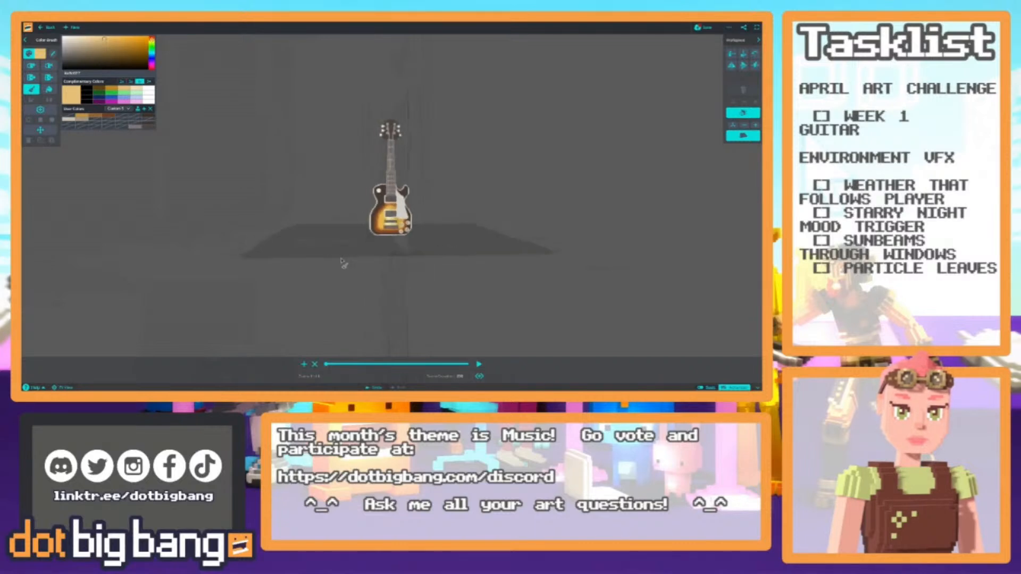
pyautogui.scroll(4, 333, 261)
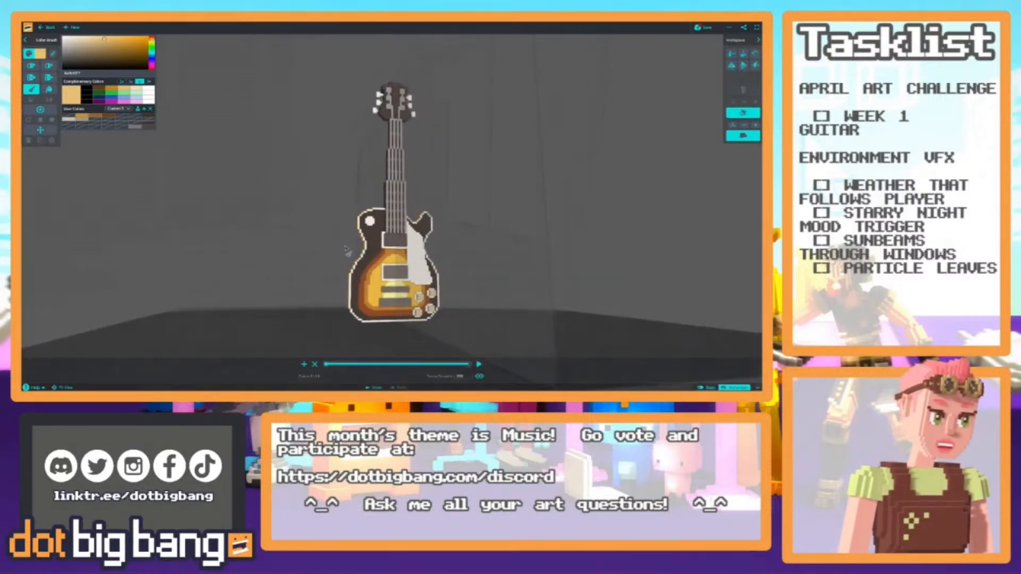
pyautogui.moveTo(345, 249)
pyautogui.mouseDown(button='right')
pyautogui.moveTo(345, 238)
pyautogui.moveTo(346, 280)
pyautogui.moveTo(332, 252)
pyautogui.moveTo(239, 269)
pyautogui.moveTo(303, 201)
pyautogui.moveTo(342, 221)
pyautogui.moveTo(347, 239)
pyautogui.mouseUp(button='right')
pyautogui.scroll(6, 341, 234)
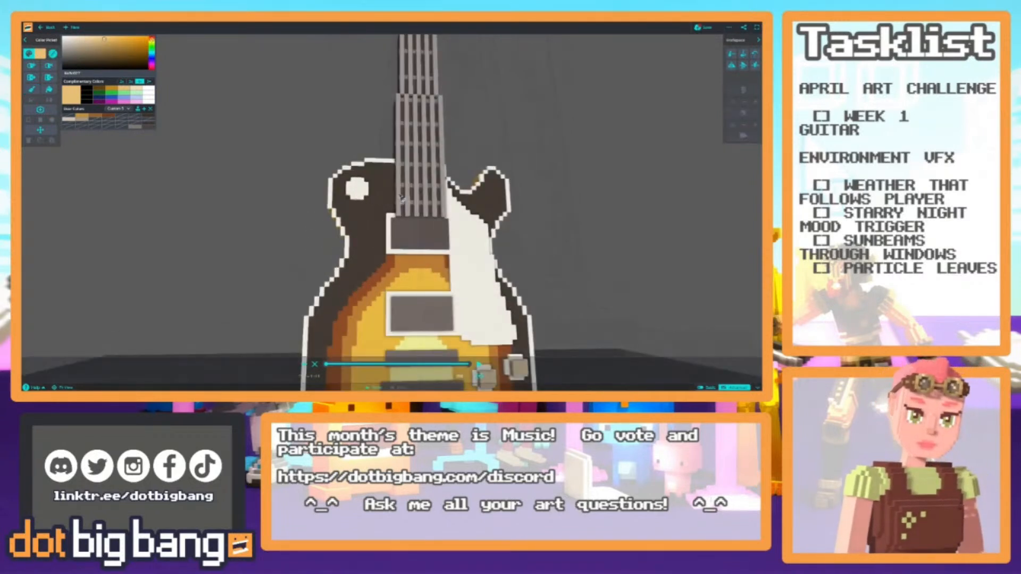
# Fill the six strings with a slightly lighter warm grey and check them against the rest of the guitar.
pyautogui.scroll(5, 378, 234)
pyautogui.scroll(-8, 372, 234)
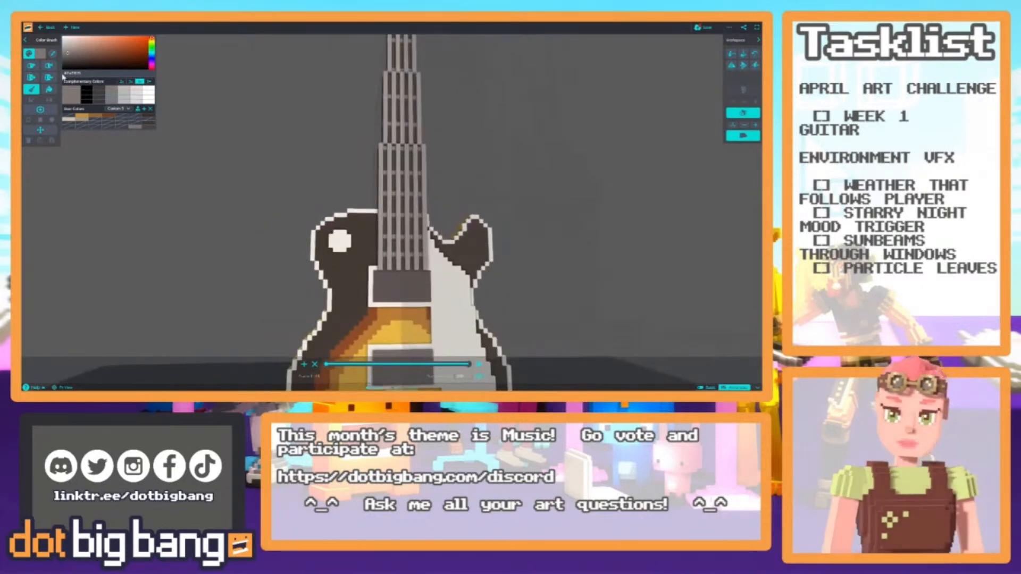
pyautogui.click(68, 53)
pyautogui.press('f')
pyautogui.click(49, 100)
pyautogui.scroll(-10, 384, 231)
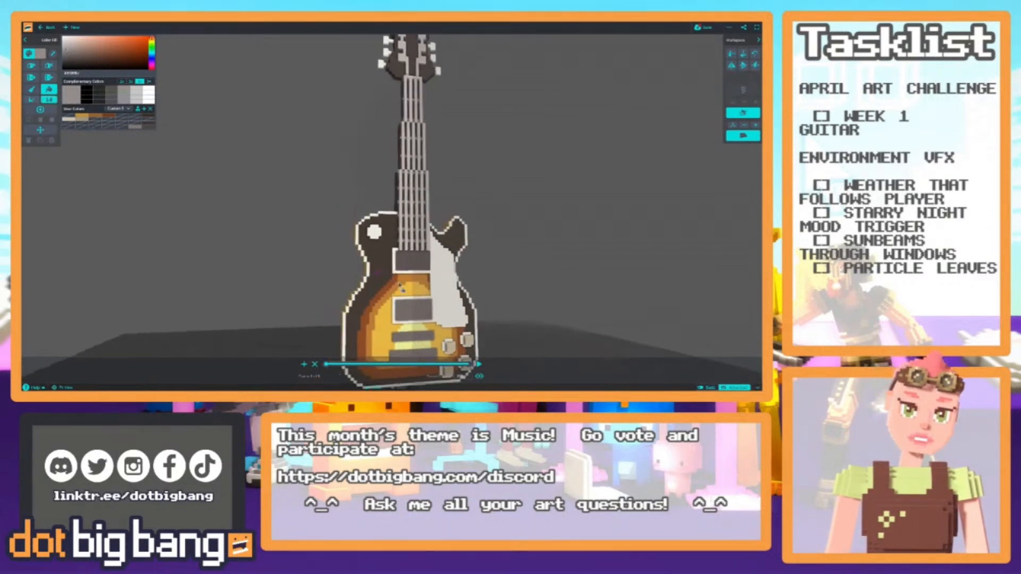
pyautogui.moveTo(400, 287); pyautogui.dragTo(397, 287, button='right')
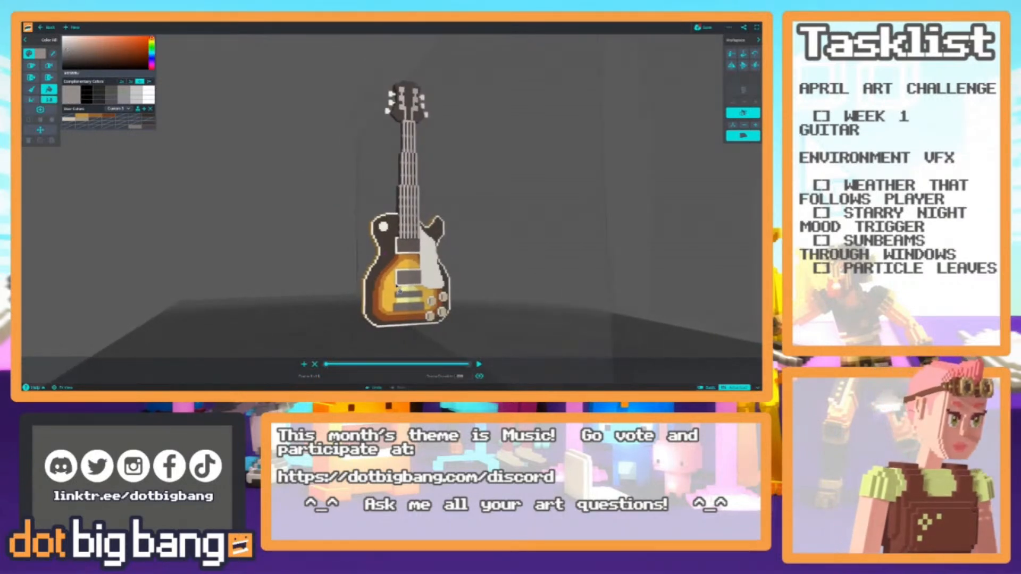
pyautogui.scroll(5, 383, 280)
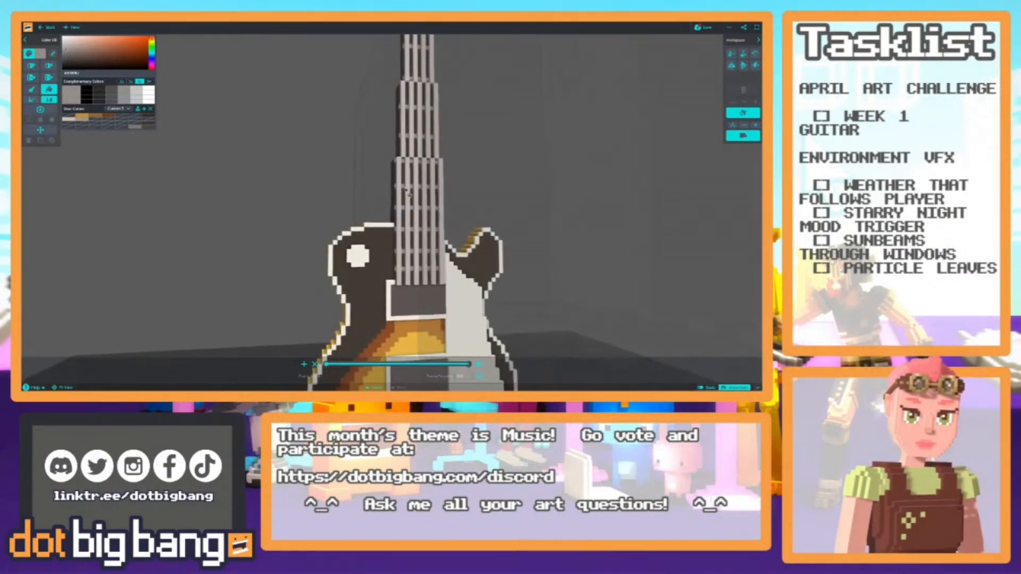
pyautogui.scroll(-5, 388, 218)
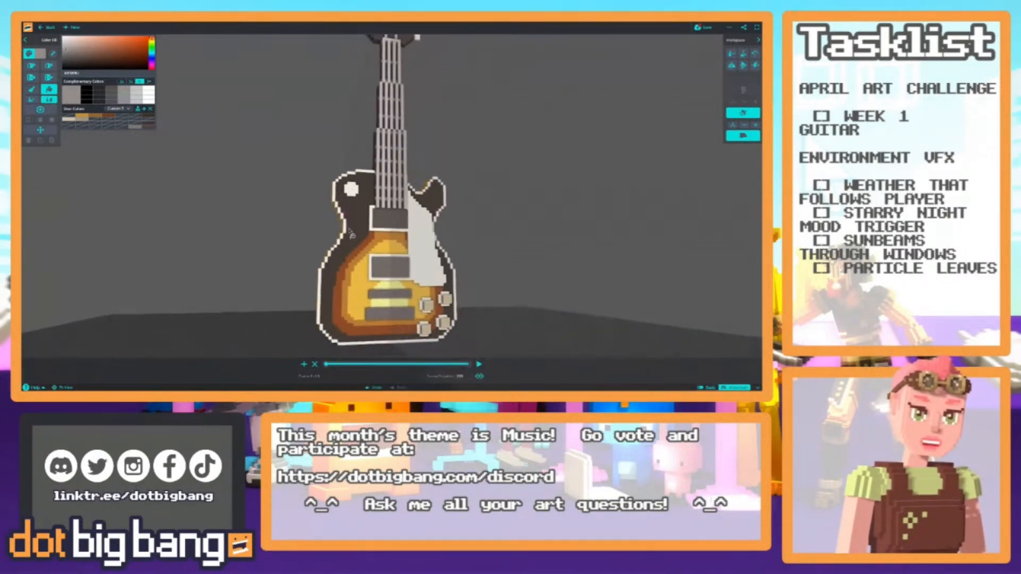
pyautogui.scroll(5, 351, 238)
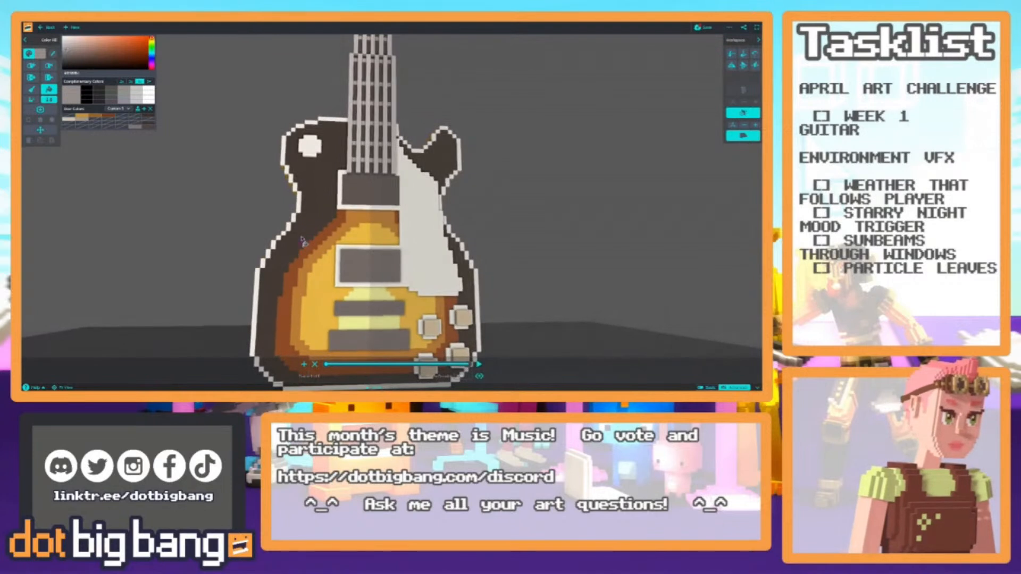
pyautogui.scroll(3, 338, 192)
pyautogui.moveTo(336, 184)
pyautogui.mouseDown(button='middle')
pyautogui.moveTo(362, 258)
pyautogui.moveTo(351, 266)
pyautogui.mouseUp(button='middle')
pyautogui.press('b')
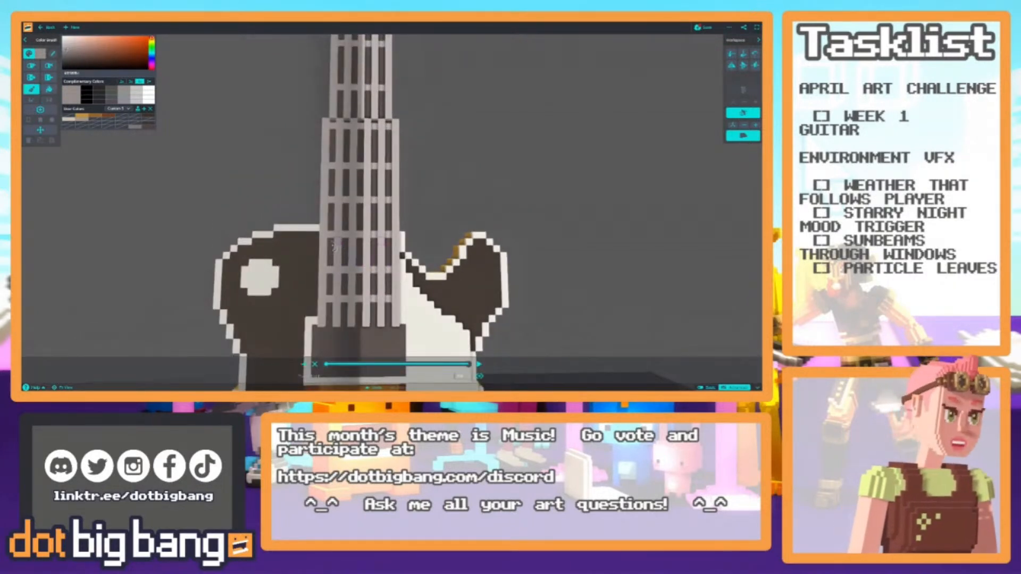
pyautogui.moveTo(345, 294)
pyautogui.mouseDown(button='middle')
pyautogui.moveTo(384, 287)
pyautogui.moveTo(371, 265)
pyautogui.mouseUp(button='middle')
pyautogui.press('i')
pyautogui.click(351, 304)
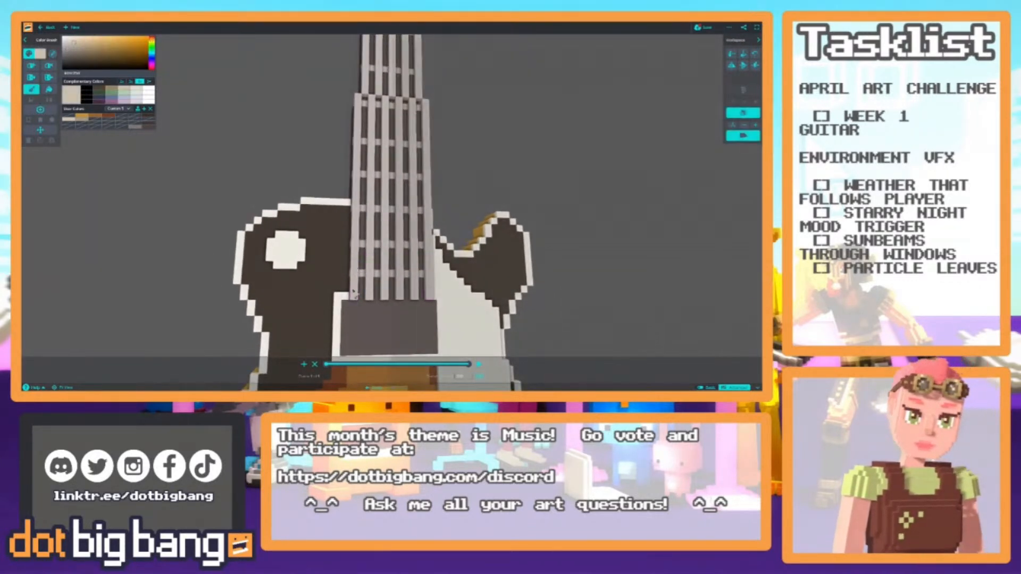
pyautogui.moveTo(351, 304); pyautogui.dragTo(356, 227, button='middle')
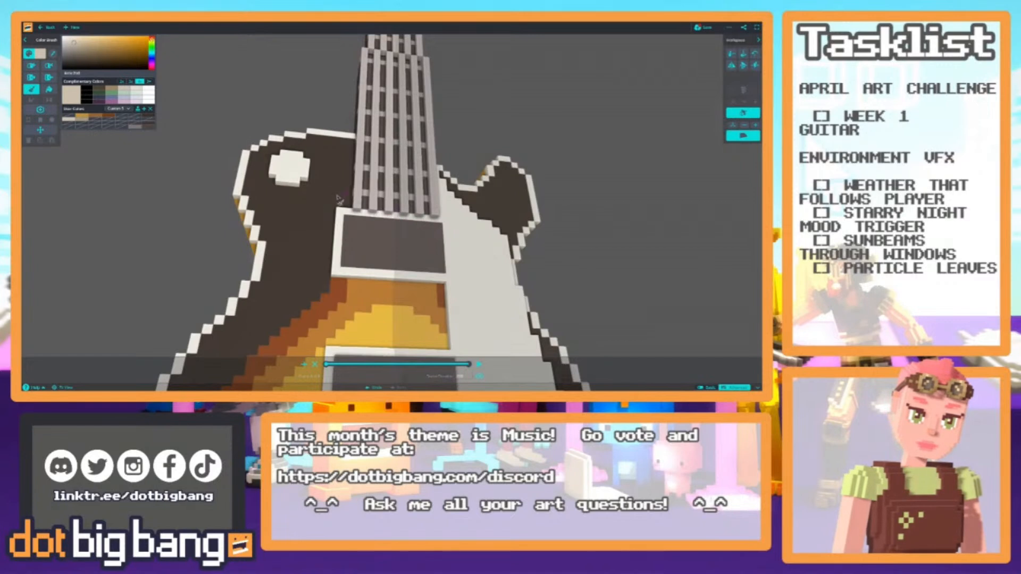
pyautogui.moveTo(341, 211)
pyautogui.mouseDown(button='middle')
pyautogui.moveTo(342, 229)
pyautogui.moveTo(324, 209)
pyautogui.moveTo(407, 235)
pyautogui.moveTo(384, 248)
pyautogui.mouseUp(button='middle')
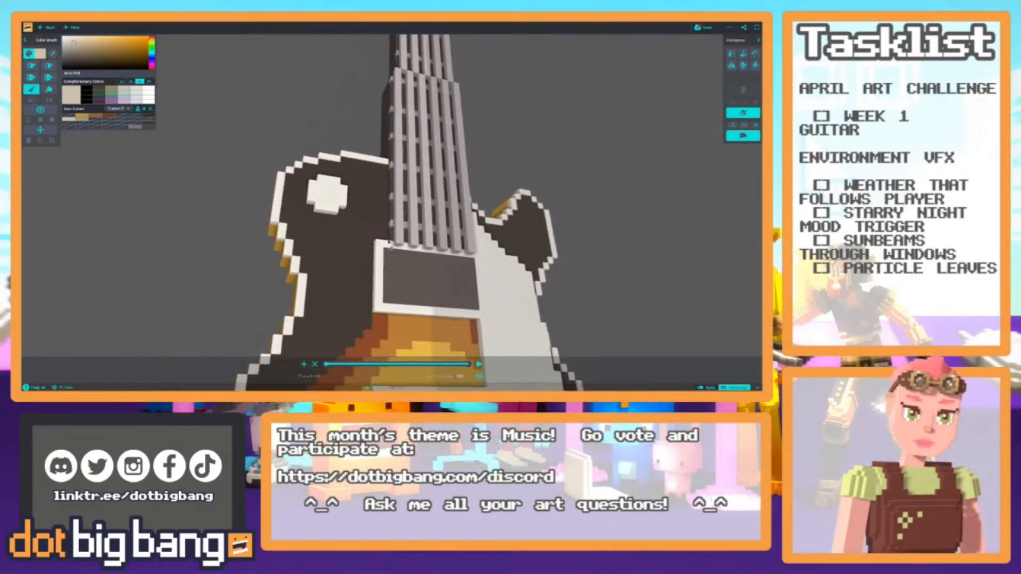
pyautogui.press('a')
pyautogui.moveTo(384, 246); pyautogui.dragTo(414, 248)
pyautogui.hotkey('ctrl', 'z')
# Sample the strings' grey and extend all six strings from the neck's end onto the lower pickup using mirrored shapes.
pyautogui.moveTo(365, 242); pyautogui.dragTo(346, 158, button='middle')
pyautogui.scroll(-3, 350, 251)
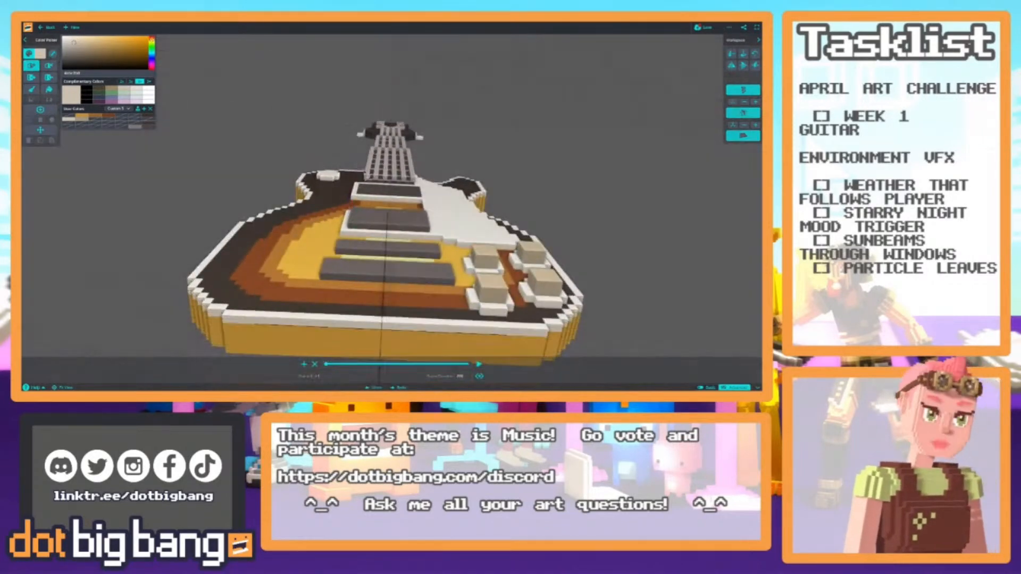
pyautogui.scroll(4, 346, 159)
pyautogui.press('s')
pyautogui.click(348, 159)
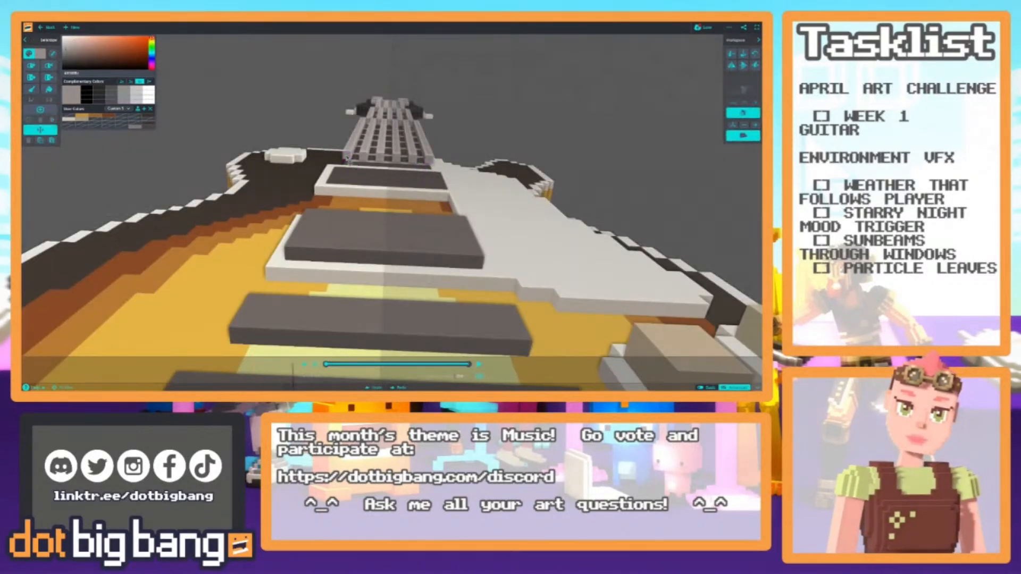
pyautogui.press('Escape')
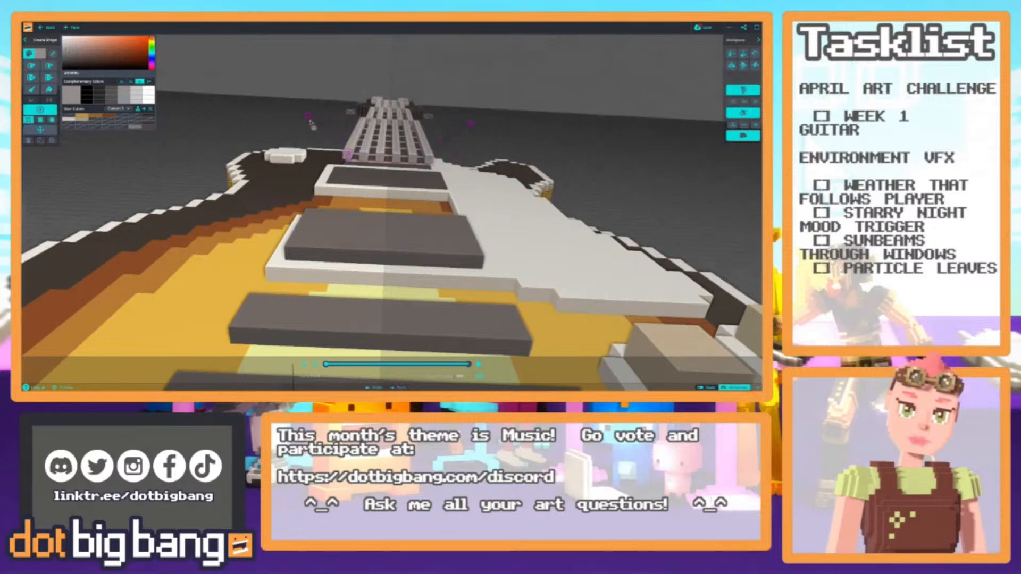
pyautogui.click(347, 159)
pyautogui.press('Escape')
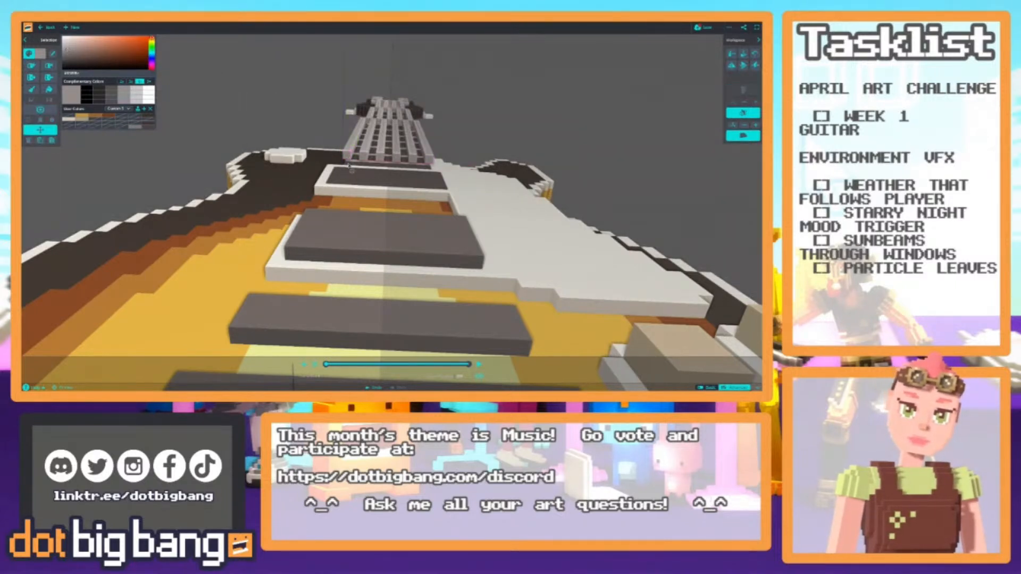
pyautogui.moveTo(349, 162); pyautogui.dragTo(323, 271)
pyautogui.moveTo(306, 306); pyautogui.dragTo(307, 304)
pyautogui.moveTo(366, 161); pyautogui.dragTo(357, 207)
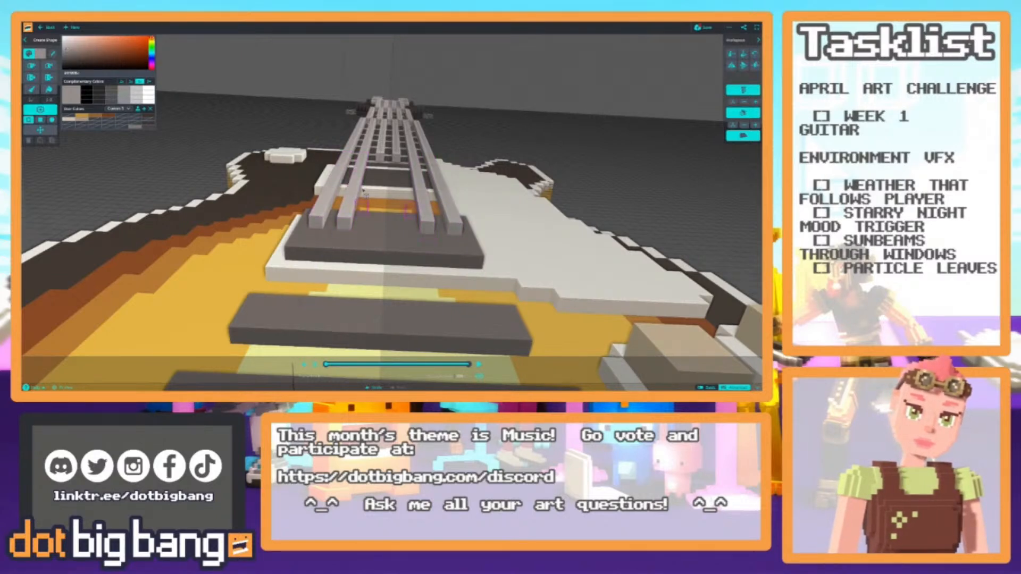
pyautogui.moveTo(381, 160); pyautogui.dragTo(372, 228)
# Extend the six strings from the lower pickup over the upper bridge block to the edge of the lower bridge block.
pyautogui.moveTo(321, 207); pyautogui.dragTo(355, 137, button='middle')
pyautogui.moveTo(336, 181); pyautogui.dragTo(312, 217, button='middle')
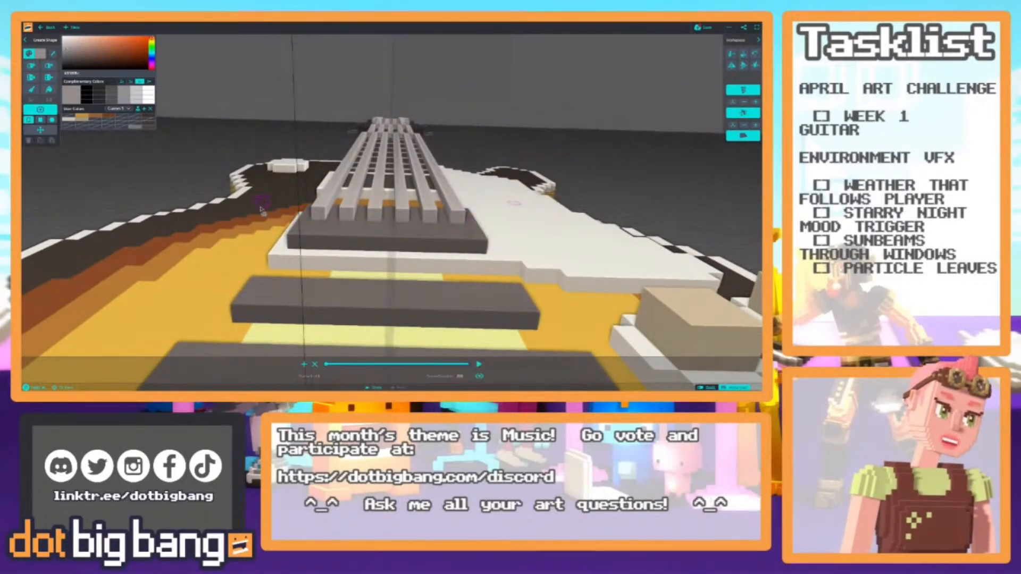
pyautogui.moveTo(317, 224); pyautogui.dragTo(245, 356)
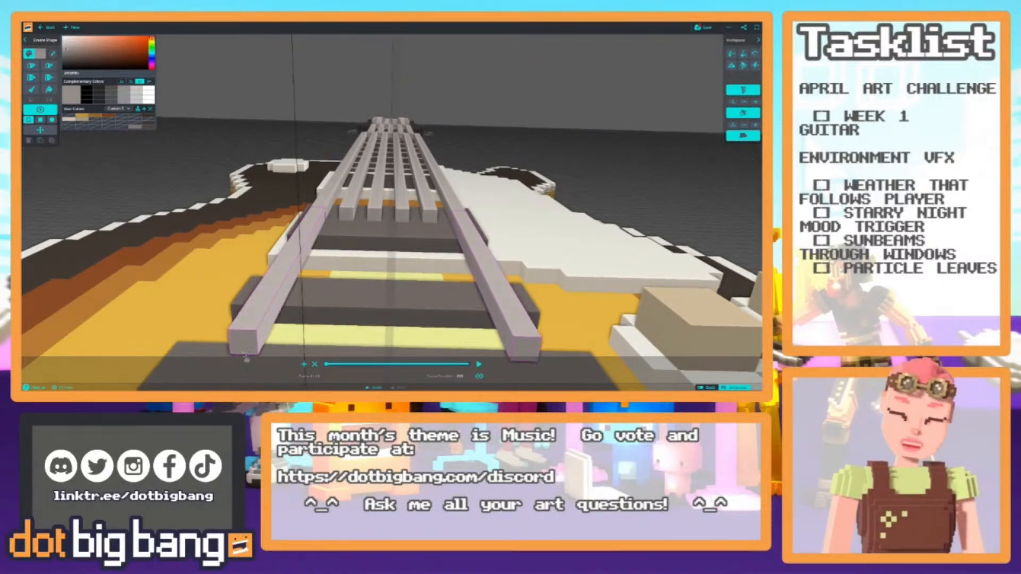
pyautogui.moveTo(350, 221); pyautogui.dragTo(290, 360)
pyautogui.moveTo(290, 330)
pyautogui.mouseDown(button='right')
pyautogui.moveTo(299, 287)
pyautogui.moveTo(282, 325)
pyautogui.moveTo(273, 309)
pyautogui.moveTo(279, 316)
pyautogui.mouseUp(button='right')
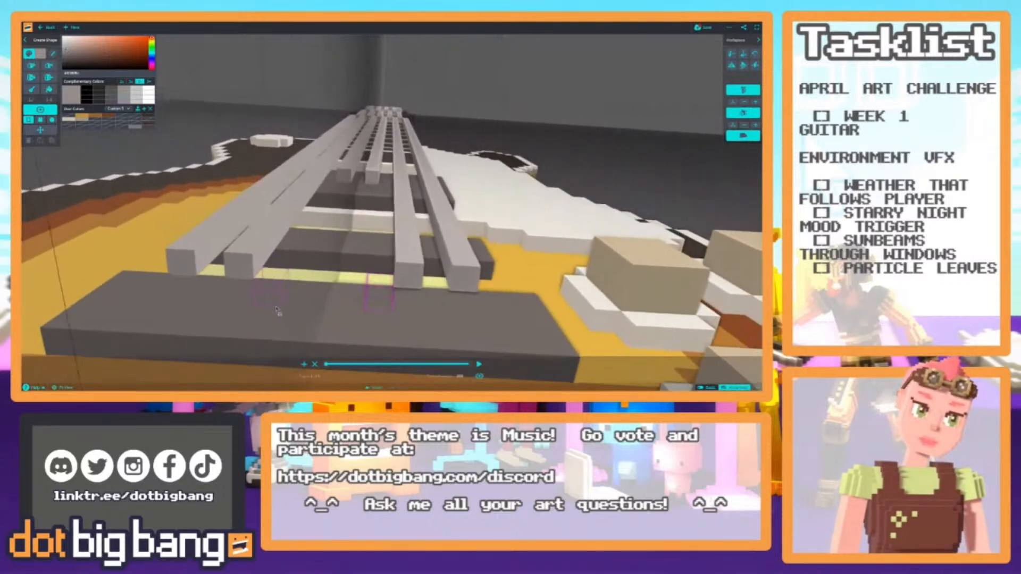
pyautogui.moveTo(347, 178); pyautogui.dragTo(285, 282)
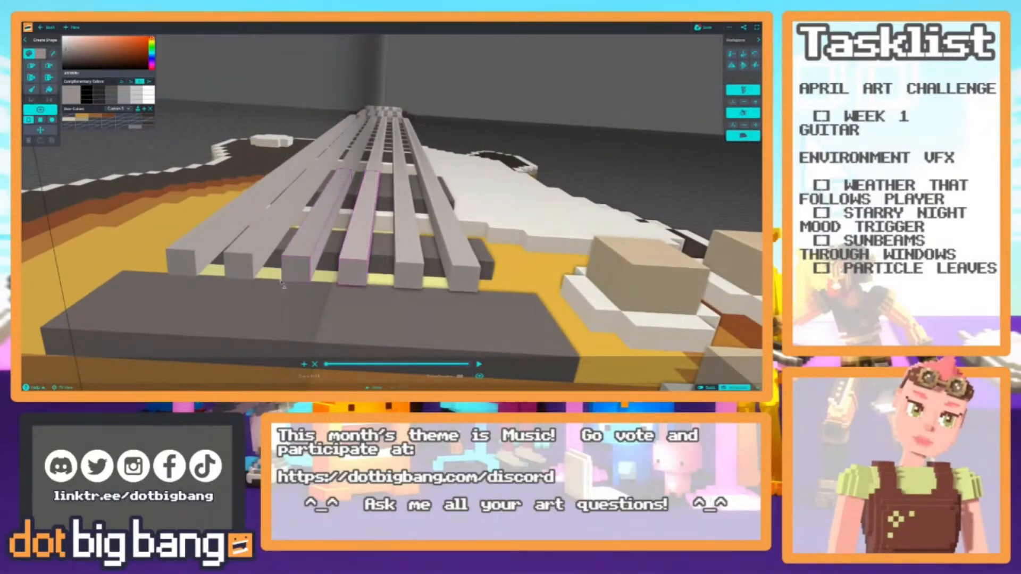
# Check the extended strings across the body from several angles and distances, and save the guitar.
pyautogui.moveTo(240, 251); pyautogui.dragTo(266, 273, button='right')
pyautogui.scroll(-5, 267, 272)
pyautogui.moveTo(285, 220); pyautogui.dragTo(284, 237, button='right')
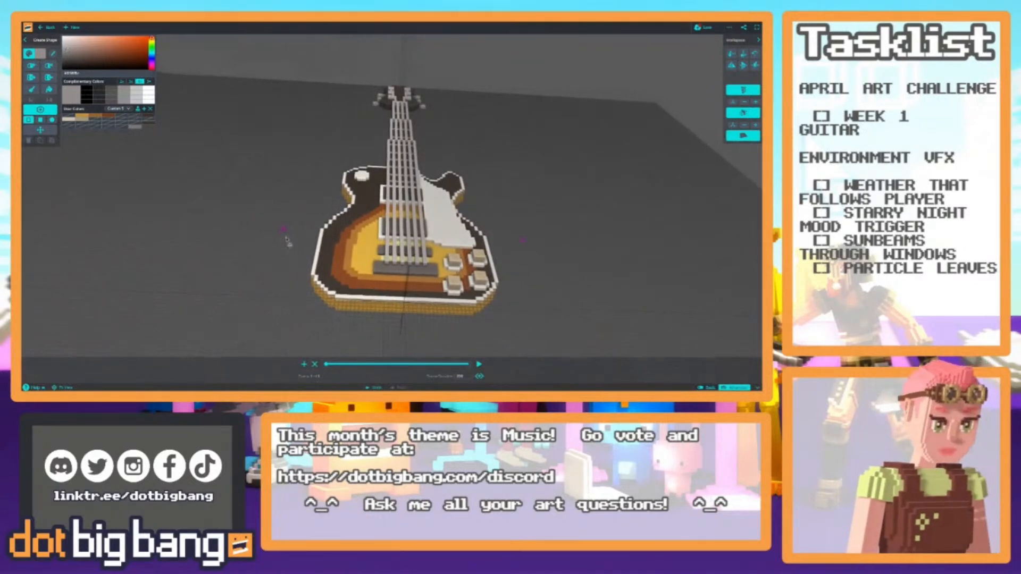
pyautogui.scroll(5, 340, 298)
pyautogui.moveTo(360, 315); pyautogui.dragTo(320, 279, button='right')
pyautogui.scroll(5, 299, 217)
pyautogui.scroll(-10, 369, 281)
pyautogui.scroll(-8, 320, 274)
pyautogui.scroll(2, 370, 306)
pyautogui.moveTo(370, 306); pyautogui.dragTo(374, 247, button='middle')
pyautogui.moveTo(375, 247); pyautogui.dragTo(370, 288, button='right')
pyautogui.scroll(8, 372, 293)
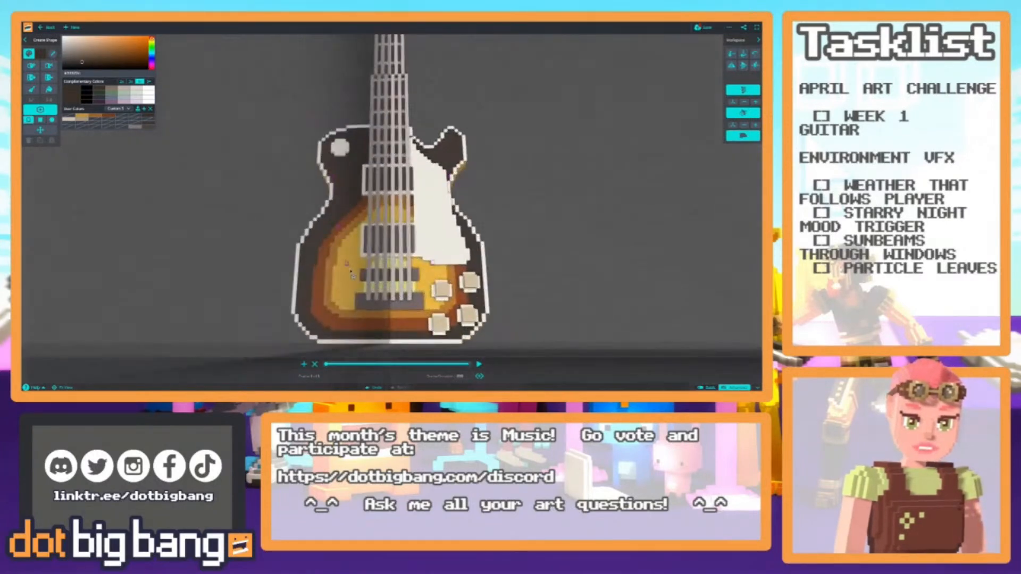
pyautogui.click(703, 27)
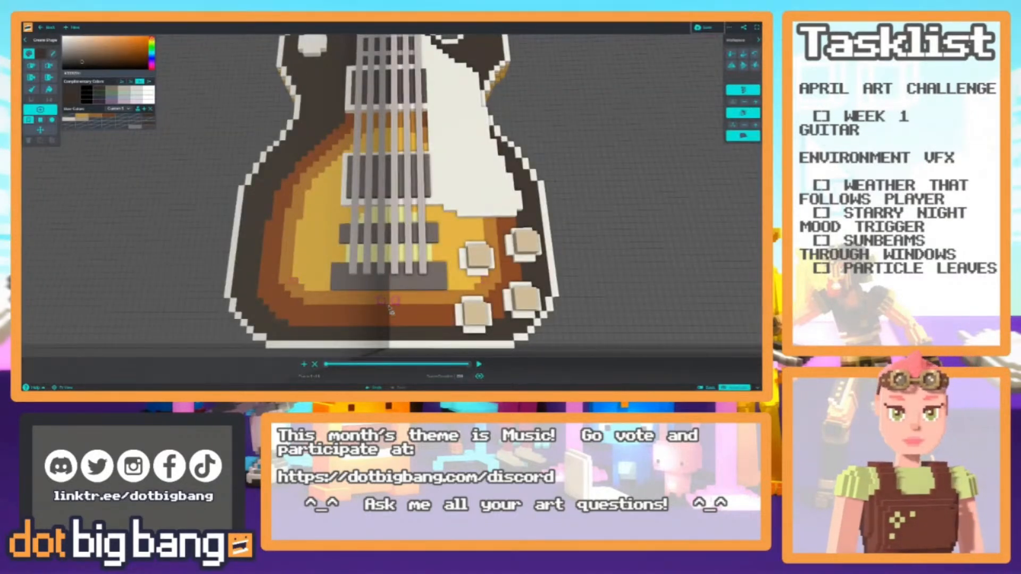
# Draw a mirrored dark brown block across the lower bridge block under the string ends, leaving its outer ends grey.
pyautogui.scroll(4, 390, 245)
pyautogui.press('s')
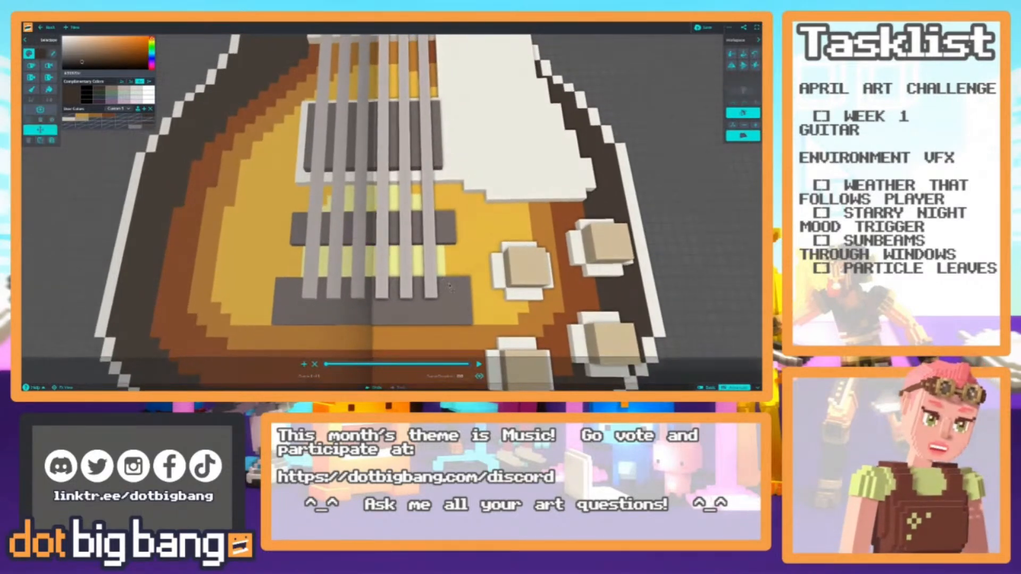
pyautogui.press('c')
pyautogui.moveTo(458, 278); pyautogui.dragTo(335, 327)
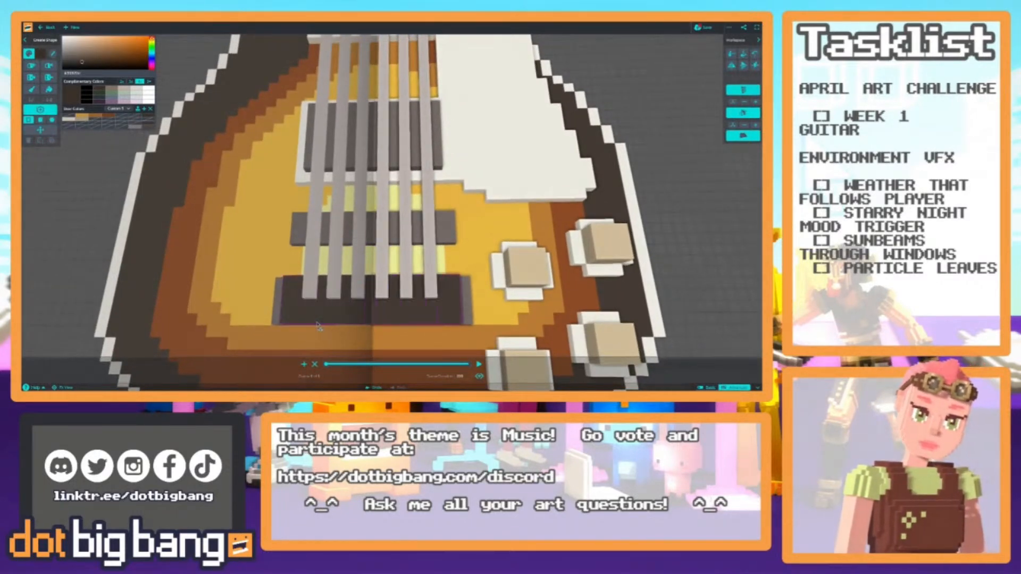
# Brush the lower bridge block's front face dark brown and remove a row of voxels along its edge.
pyautogui.press('e')
pyautogui.scroll(-4, 314, 311)
pyautogui.moveTo(313, 303)
pyautogui.mouseDown(button='right')
pyautogui.moveTo(304, 235)
pyautogui.moveTo(352, 178)
pyautogui.mouseUp(button='right')
pyautogui.scroll(4, 344, 212)
pyautogui.press('b')
pyautogui.moveTo(462, 188); pyautogui.dragTo(328, 188)
pyautogui.moveTo(276, 177); pyautogui.dragTo(276, 185, button='right')
pyautogui.press('r')
pyautogui.moveTo(280, 181); pyautogui.dragTo(382, 185)
pyautogui.moveTo(303, 180); pyautogui.dragTo(312, 269, button='right')
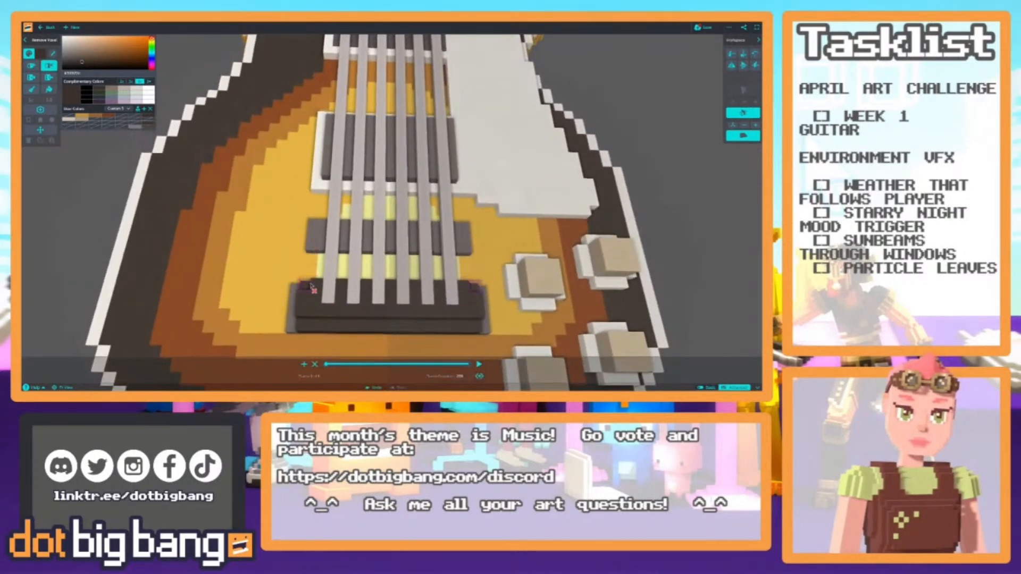
# Sample the lower bridge block's dark grey and add mirrored voxels at its two outer ends.
pyautogui.moveTo(274, 217); pyautogui.dragTo(336, 205, button='right')
pyautogui.press('i')
pyautogui.click(365, 286)
pyautogui.press('a')
pyautogui.click(366, 294)
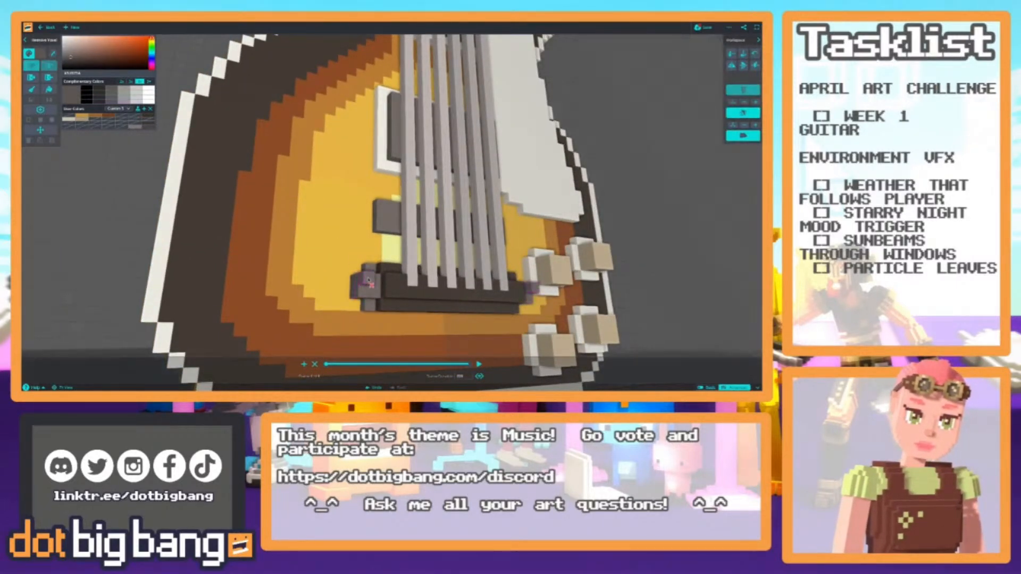
# Examine the reshaped lower bridge block and the pickups from different distances and angles.
pyautogui.press('r')
pyautogui.scroll(-5, 319, 279)
pyautogui.moveTo(305, 283); pyautogui.dragTo(257, 288, button='right')
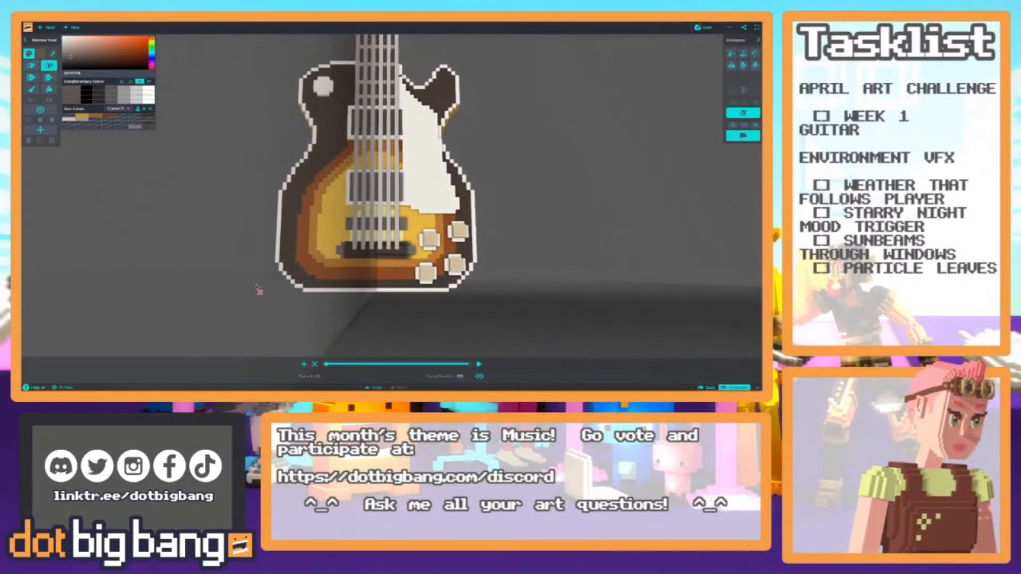
pyautogui.scroll(5, 325, 268)
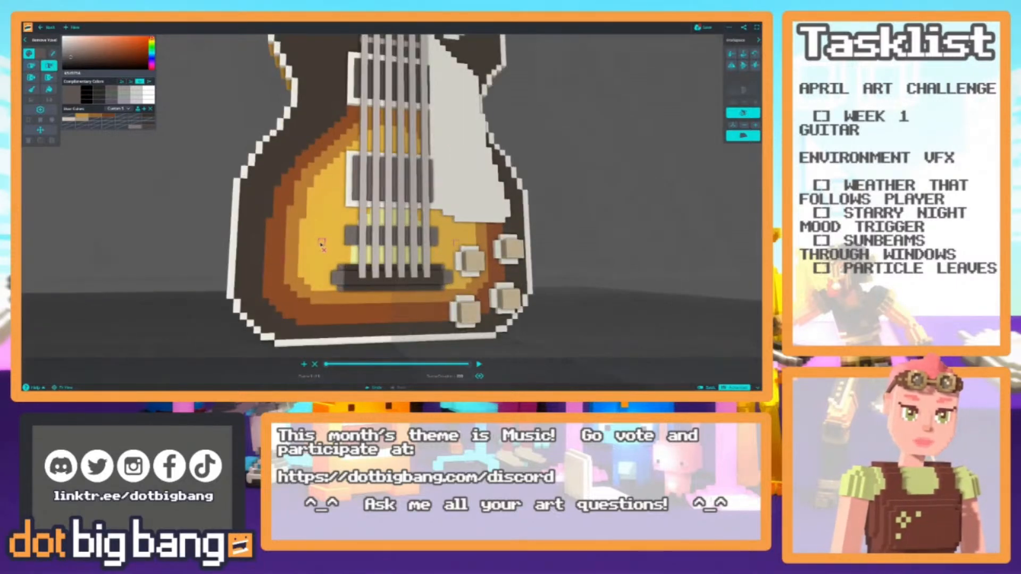
pyautogui.scroll(3, 332, 269)
pyautogui.press('a')
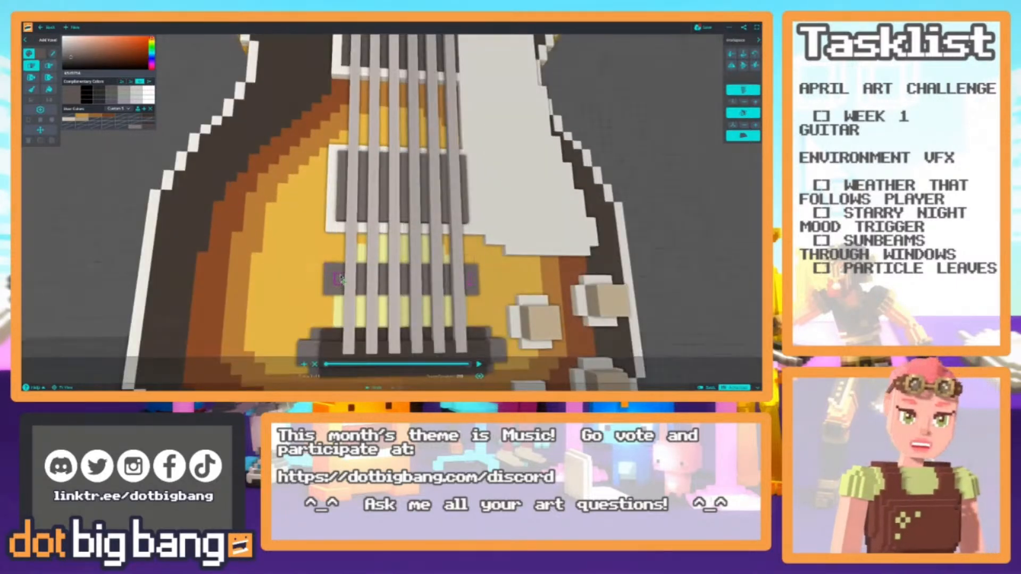
pyautogui.scroll(-6, 408, 283)
pyautogui.moveTo(408, 284); pyautogui.dragTo(337, 272, button='right')
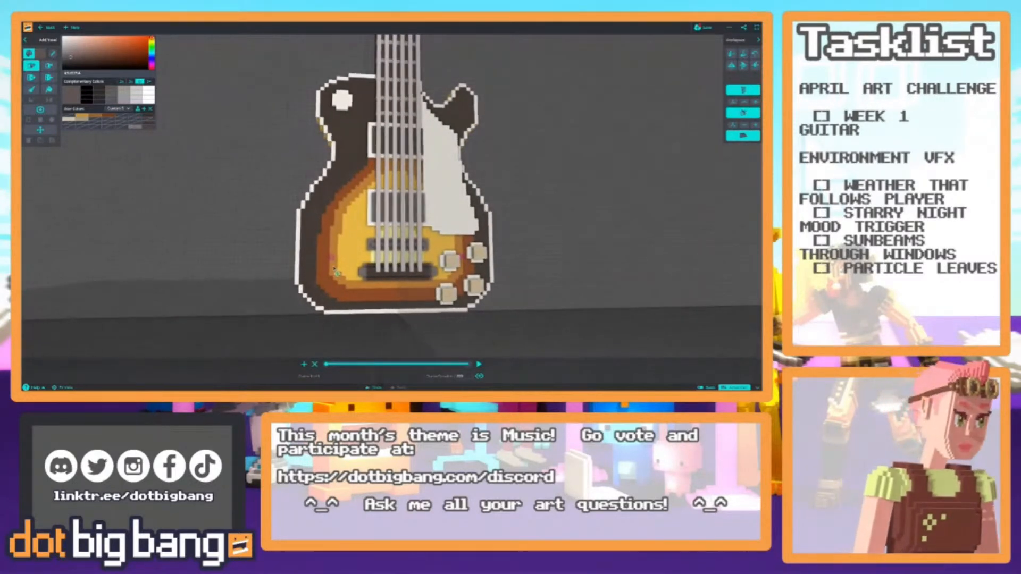
pyautogui.scroll(6, 336, 273)
pyautogui.moveTo(361, 293); pyautogui.dragTo(349, 295, button='right')
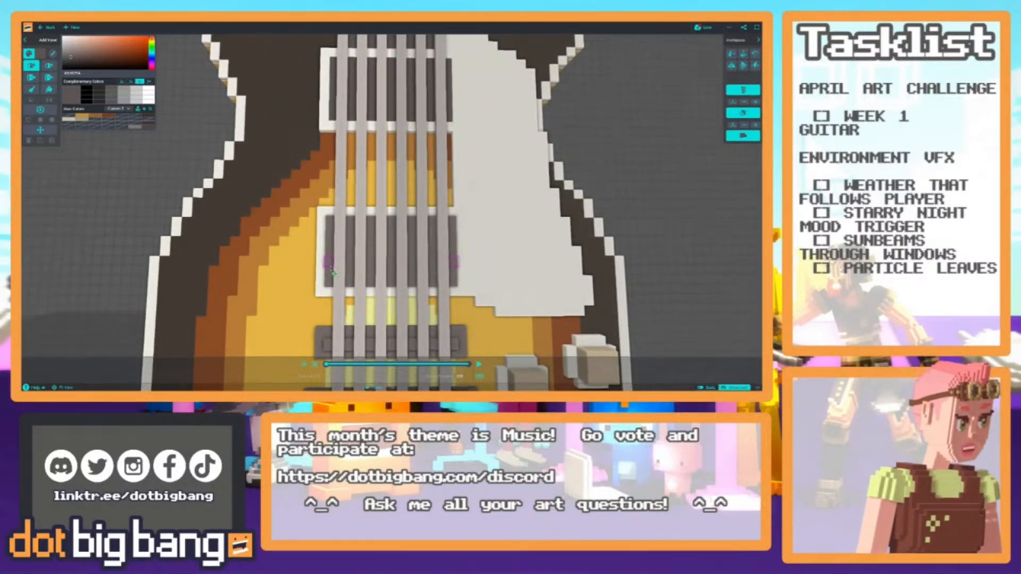
# Brush a dark grey band across all six strings over the middle of the lower pickup.
pyautogui.press('b')
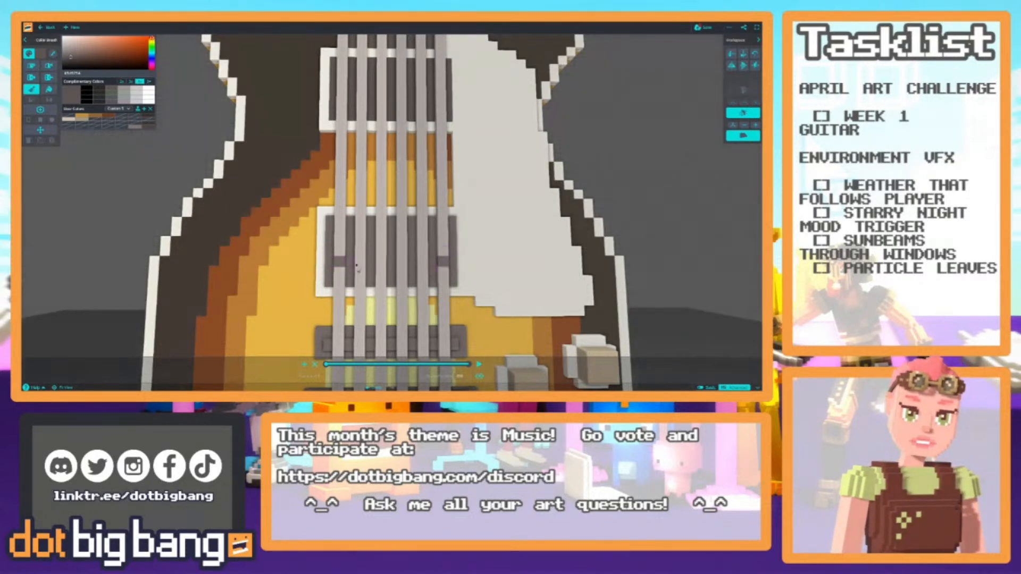
pyautogui.click(386, 265)
pyautogui.scroll(-8, 388, 264)
pyautogui.moveTo(387, 264); pyautogui.dragTo(401, 263, button='right')
pyautogui.scroll(10, 402, 264)
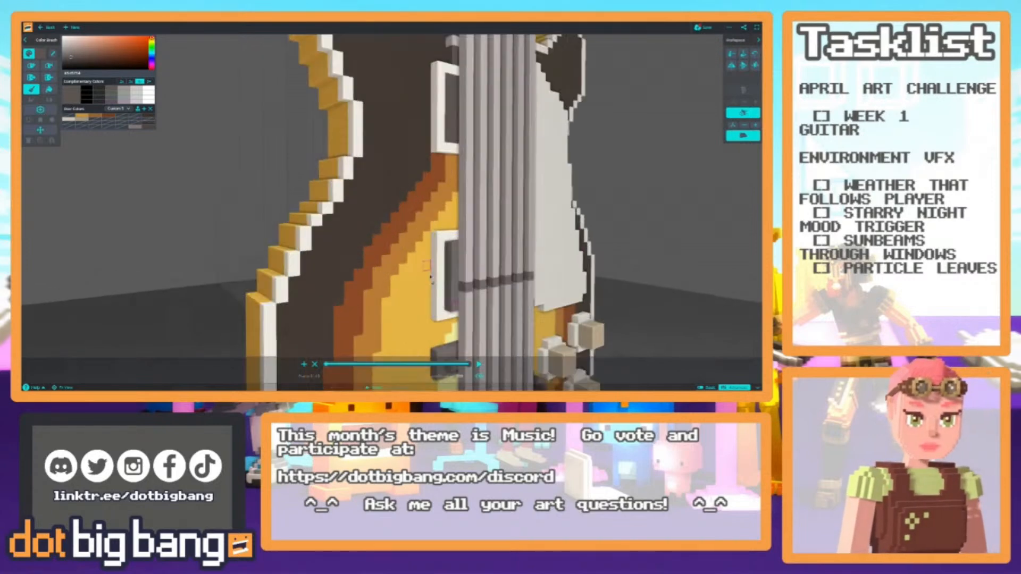
# Add dark grey voxels in the gaps between the strings along the band over the lower pickup.
pyautogui.scroll(6, 450, 306)
pyautogui.press('a')
pyautogui.moveTo(487, 306)
pyautogui.mouseDown(button='middle')
pyautogui.moveTo(405, 208)
pyautogui.moveTo(346, 160)
pyautogui.mouseUp(button='middle')
pyautogui.moveTo(430, 279); pyautogui.dragTo(360, 296, button='right')
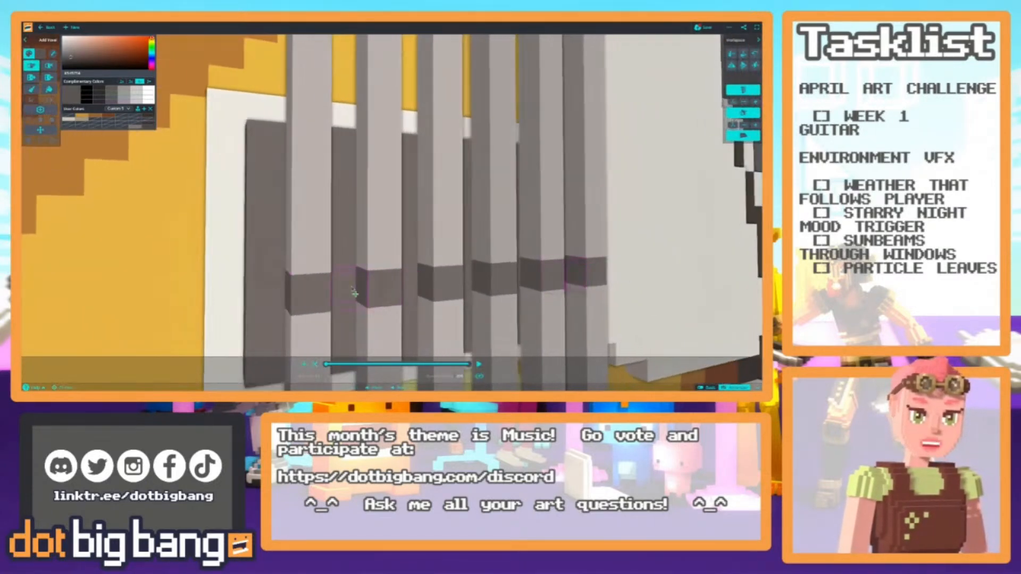
pyautogui.scroll(-4, 363, 286)
pyautogui.scroll(-6, 366, 284)
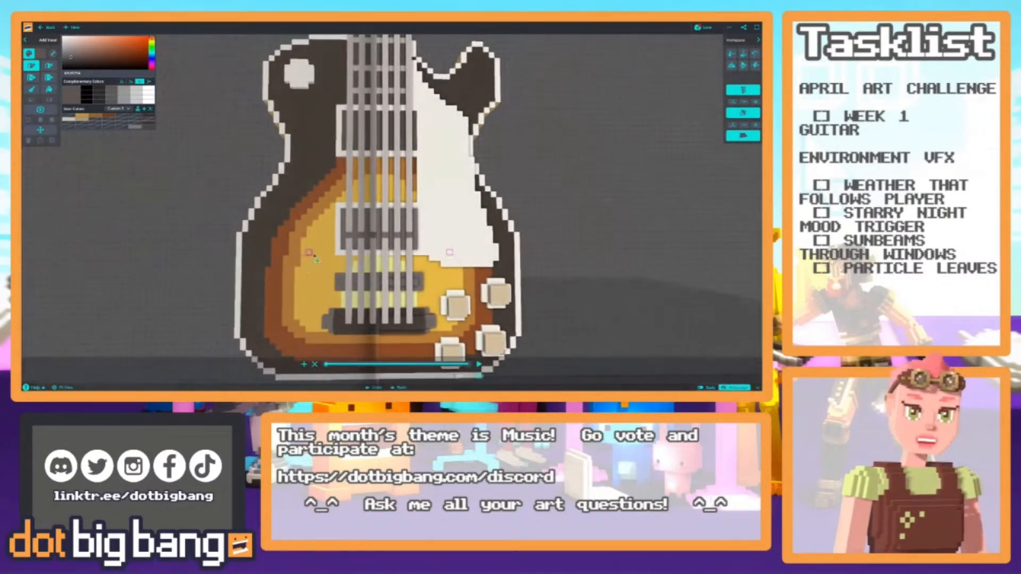
# Sample the strings' light grey and brush mirrored voxels onto the outer sides of the lower pickup's cream frame.
pyautogui.press('i')
pyautogui.click(342, 251)
pyautogui.press('b')
pyautogui.click(342, 250)
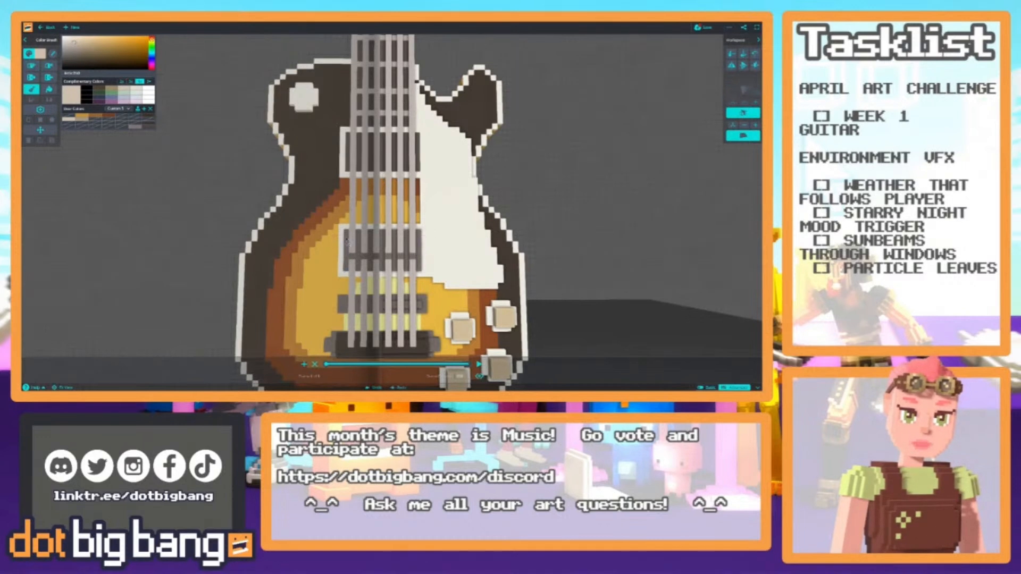
pyautogui.press('i')
pyautogui.click(352, 245)
pyautogui.press('b')
pyautogui.press('i')
pyautogui.click(353, 242)
pyautogui.press('b')
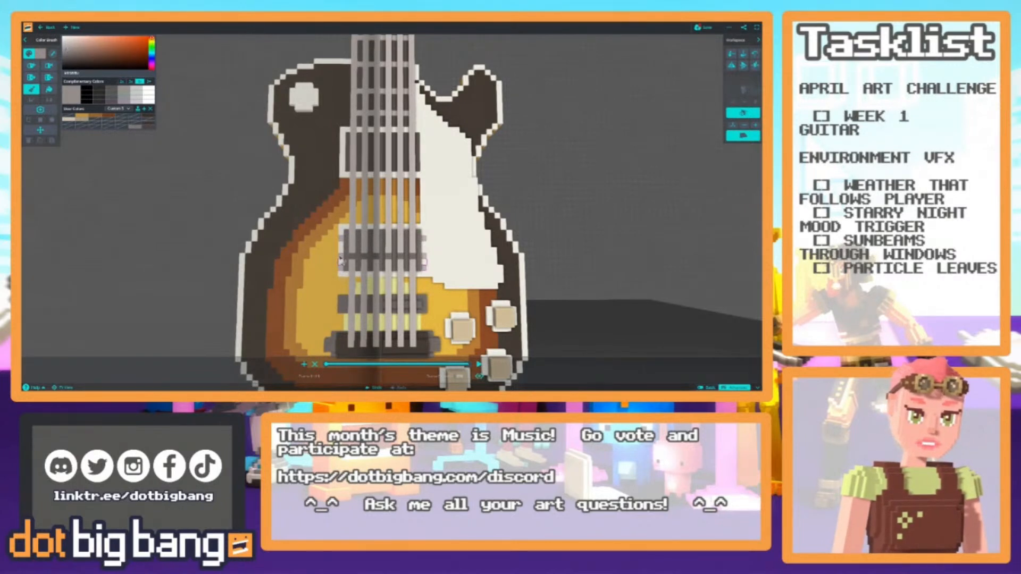
pyautogui.click(342, 251)
# Refine the light grey spots on both sides of the lower pickup's frame, alternating the sampled cream and light grey.
pyautogui.press('i')
pyautogui.click(342, 250)
pyautogui.press('b')
pyautogui.click(342, 249)
pyautogui.press('i')
pyautogui.click(343, 247)
pyautogui.press('b')
pyautogui.press('i')
pyautogui.click(342, 250)
pyautogui.press('b')
pyautogui.scroll(-5, 319, 226)
pyautogui.moveTo(317, 224); pyautogui.dragTo(343, 229, button='right')
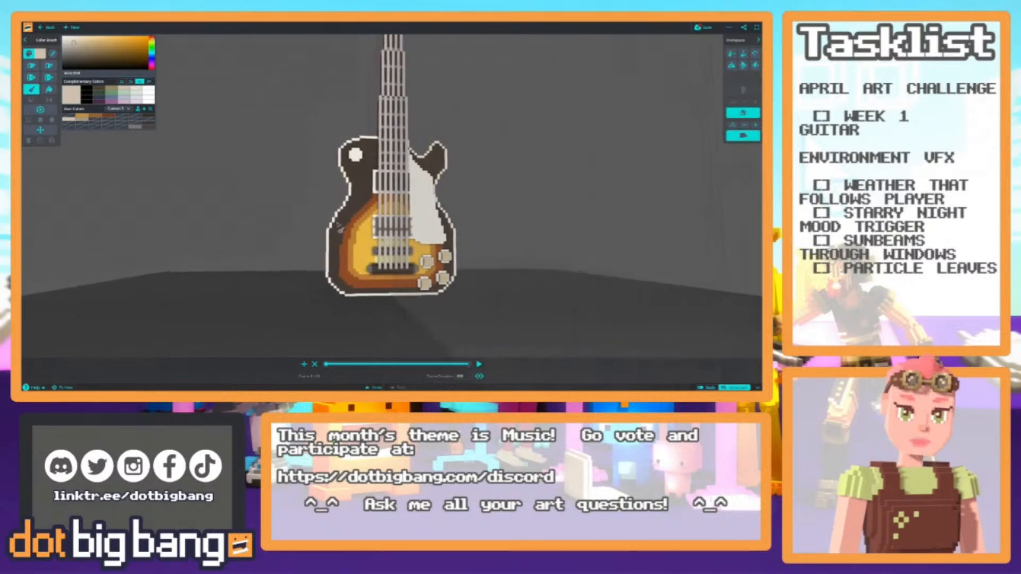
# Sample the light grey again and brush matching mirrored spots onto the sides of the upper pickup's frame.
pyautogui.scroll(3, 351, 235)
pyautogui.press('i')
pyautogui.click(375, 234)
pyautogui.press('b')
pyautogui.scroll(4, 351, 244)
pyautogui.moveTo(329, 273); pyautogui.dragTo(338, 302, button='middle')
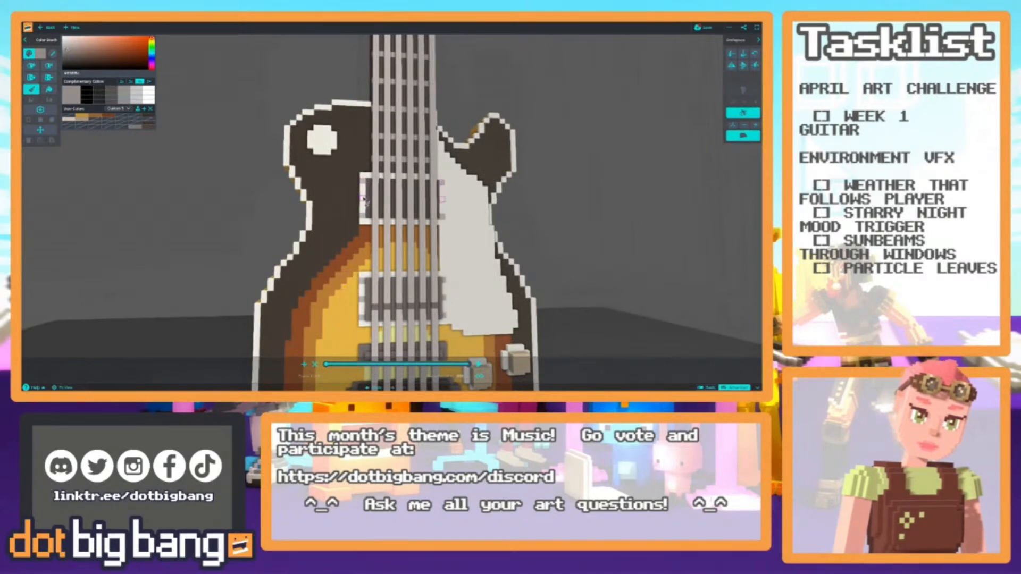
pyautogui.scroll(-5, 262, 198)
pyautogui.scroll(2, 270, 198)
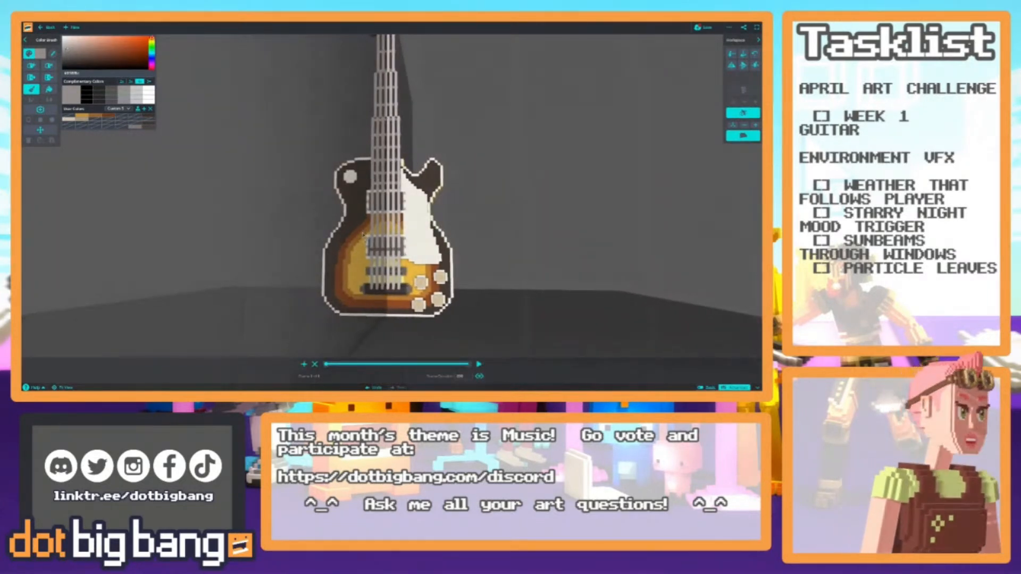
pyautogui.scroll(3, 361, 234)
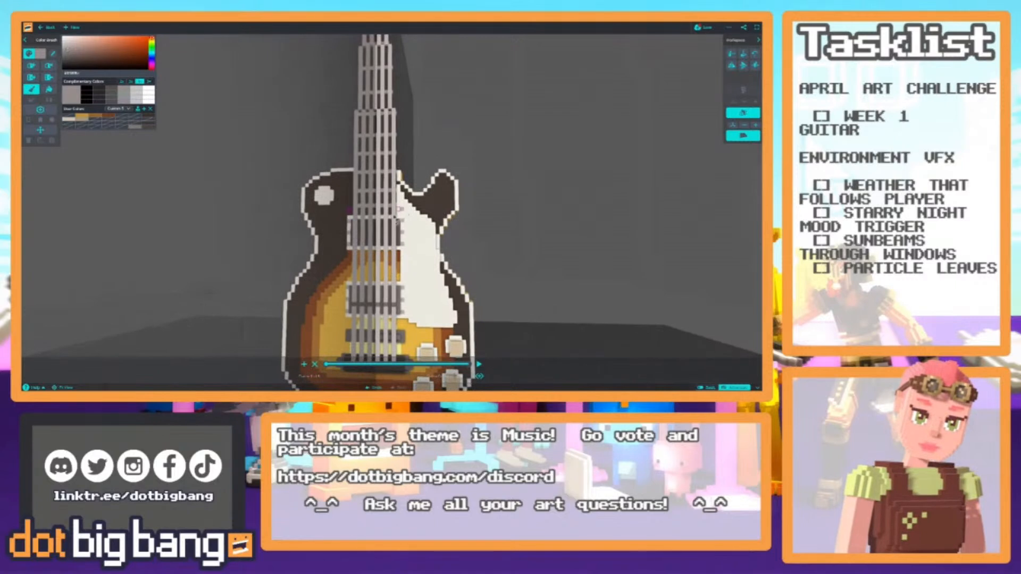
pyautogui.scroll(-5, 367, 194)
pyautogui.scroll(3, 361, 242)
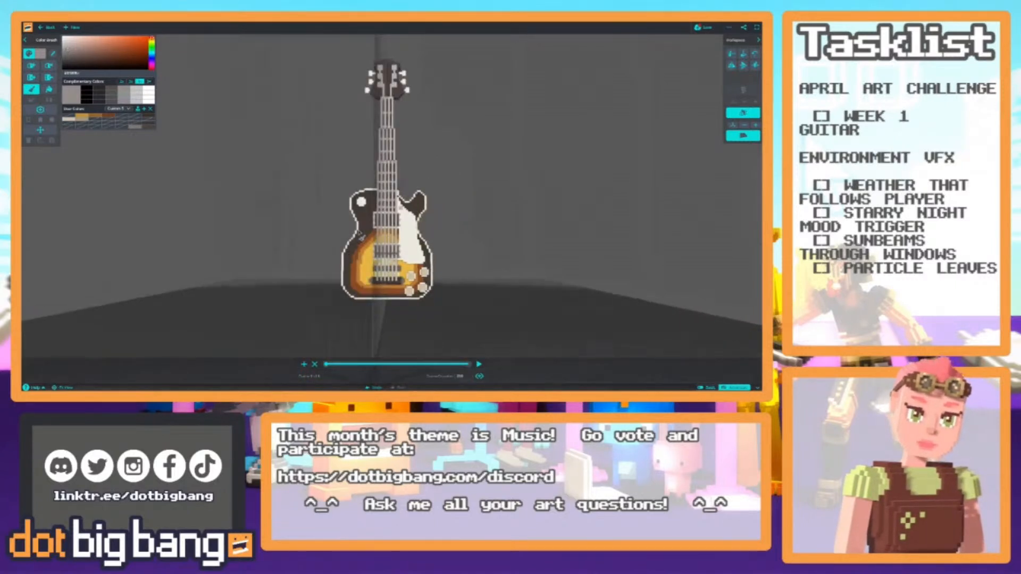
# Turn off mirroring, brush single light grey spots near the upper and lower ends of the white pickguard, and save the model.
pyautogui.moveTo(389, 293); pyautogui.dragTo(371, 288, button='right')
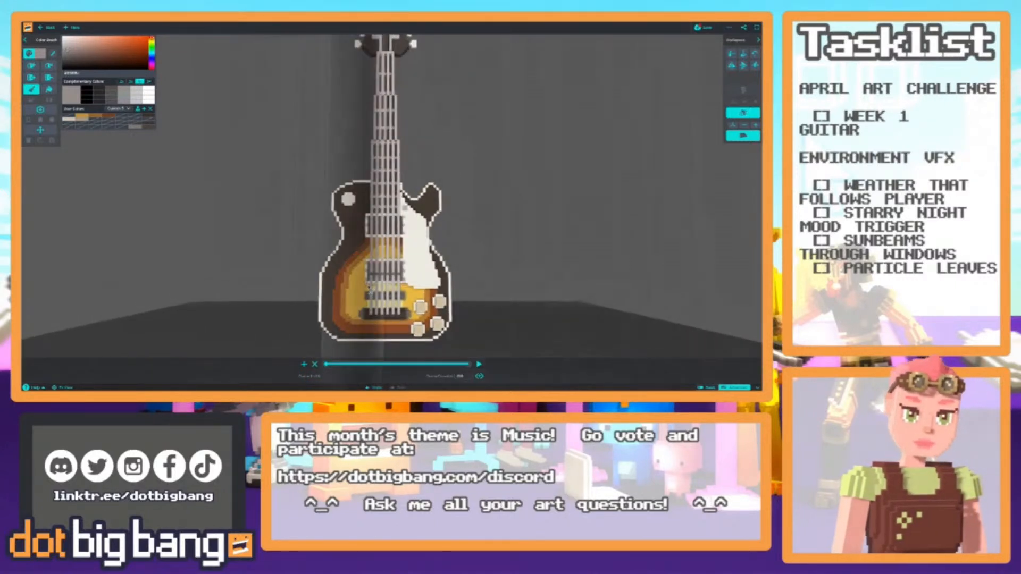
pyautogui.click(743, 115)
pyautogui.scroll(3, 481, 288)
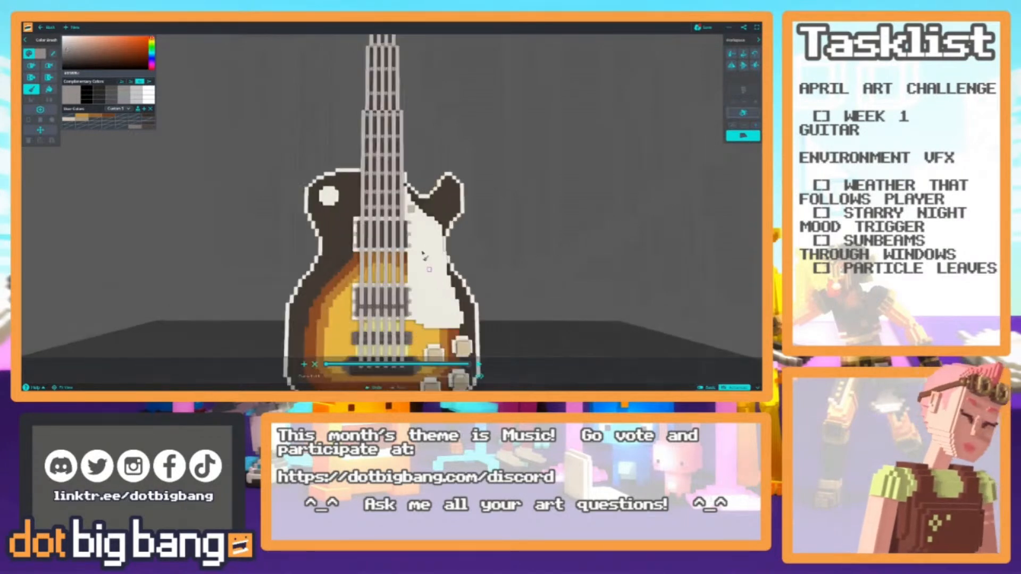
pyautogui.moveTo(433, 274); pyautogui.dragTo(417, 267, button='middle')
pyautogui.scroll(-8, 314, 221)
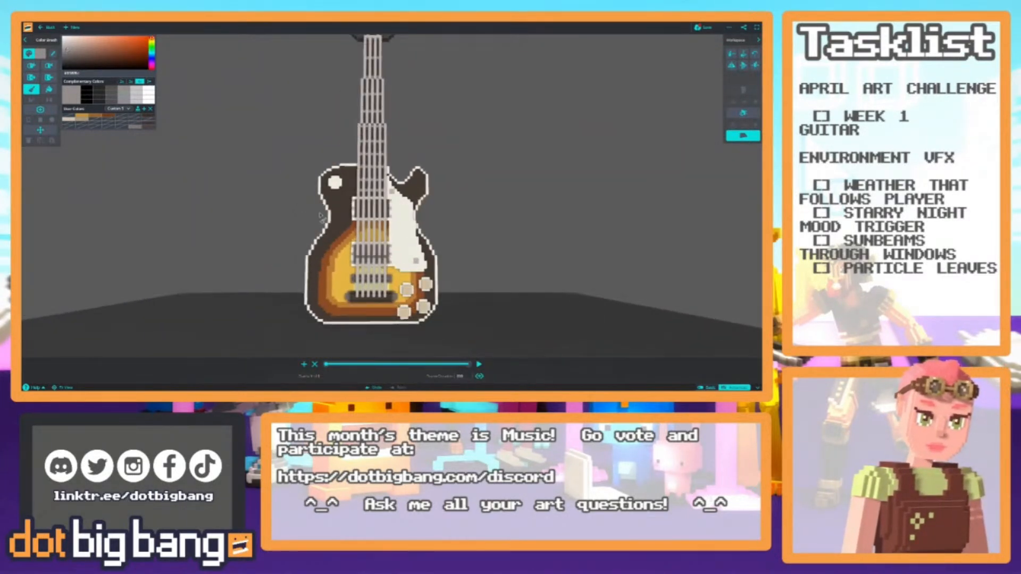
pyautogui.scroll(4, 303, 253)
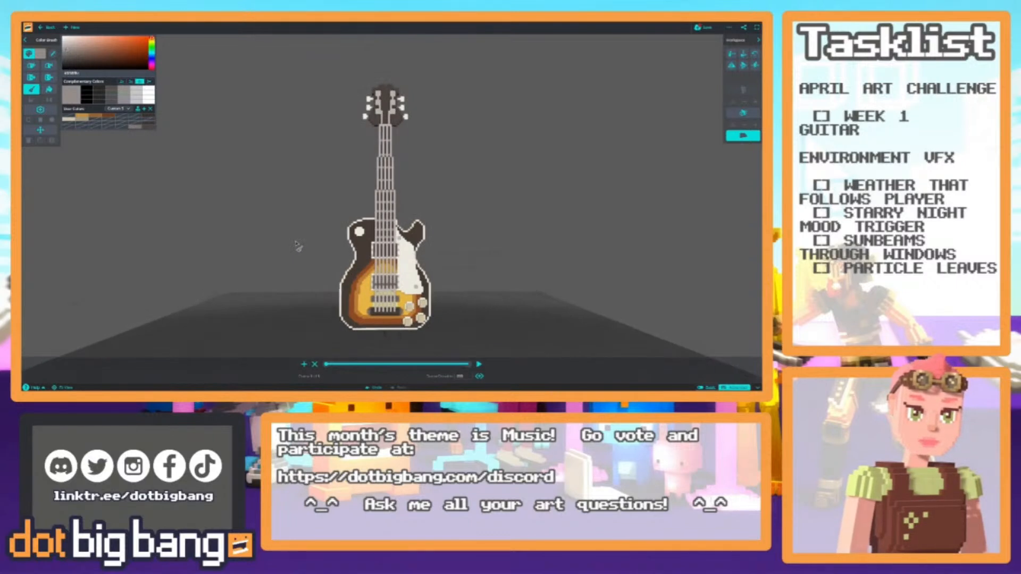
pyautogui.click(702, 33)
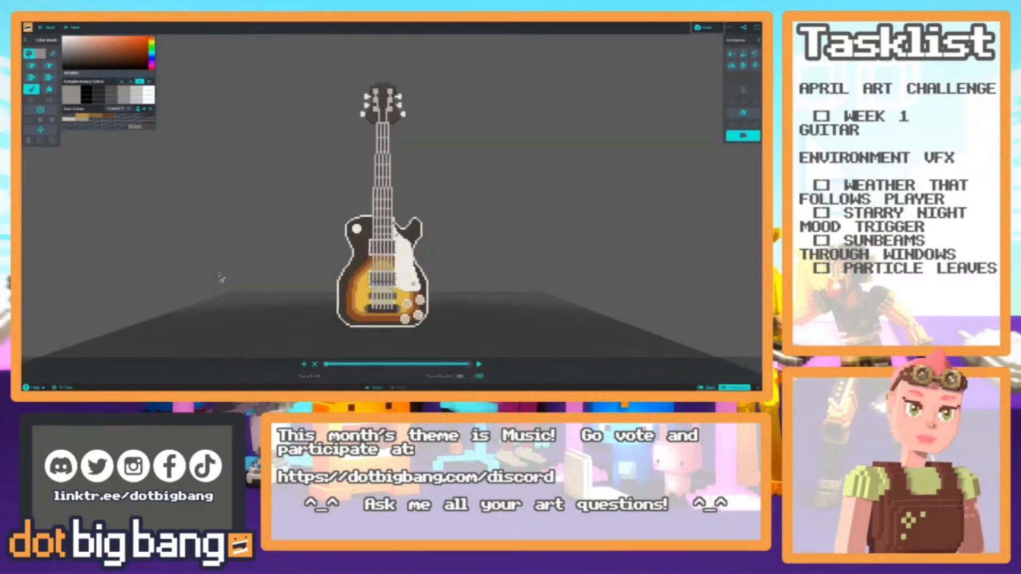
# Try to add a layer of light grey voxels to the centre of the round white disc on the body's upper horn.
pyautogui.scroll(10, 281, 266)
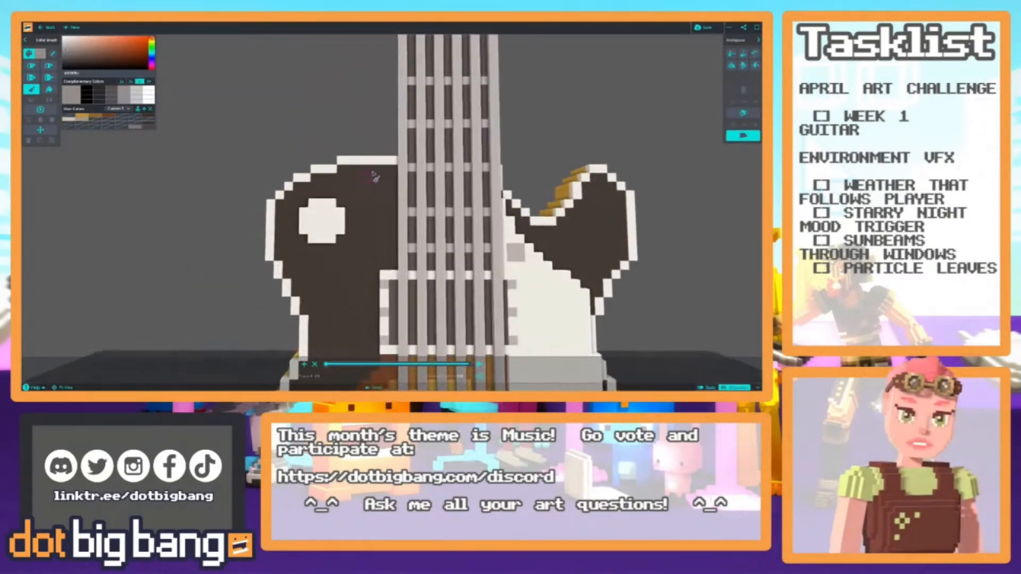
pyautogui.moveTo(322, 207); pyautogui.dragTo(330, 235, button='middle')
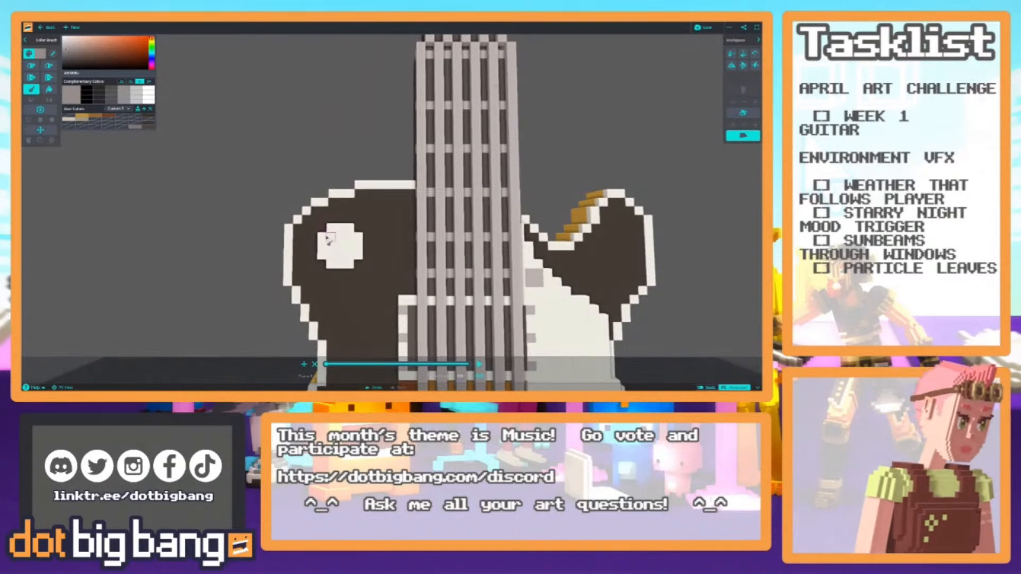
pyautogui.press('a')
pyautogui.moveTo(330, 237); pyautogui.dragTo(348, 241)
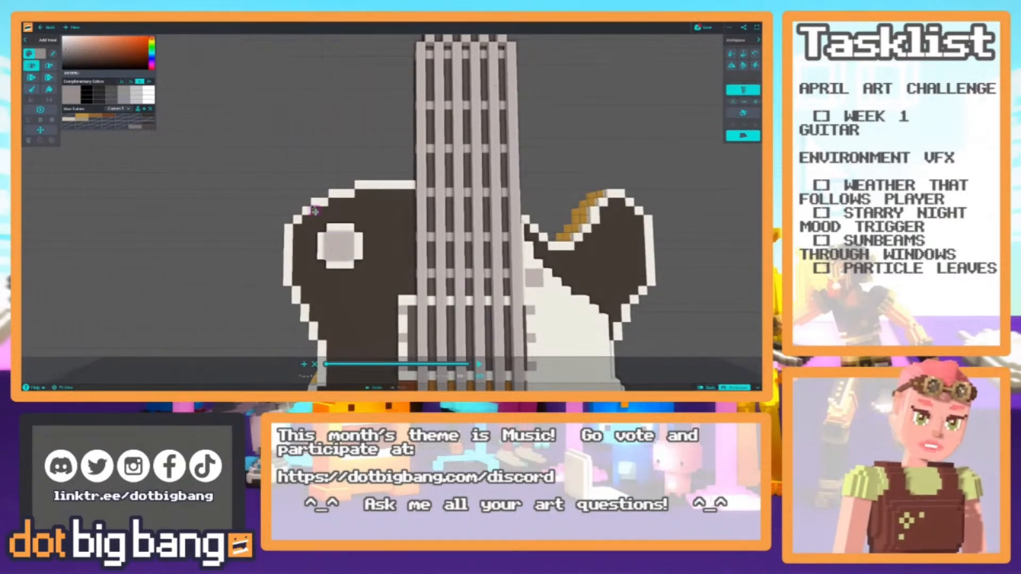
pyautogui.hotkey('ctrl', 'z')
# Sample the neck's dark grey and build a square dark grey centre on the round white disc, adjusting it with face extrusion.
pyautogui.moveTo(367, 278); pyautogui.dragTo(366, 294, button='middle')
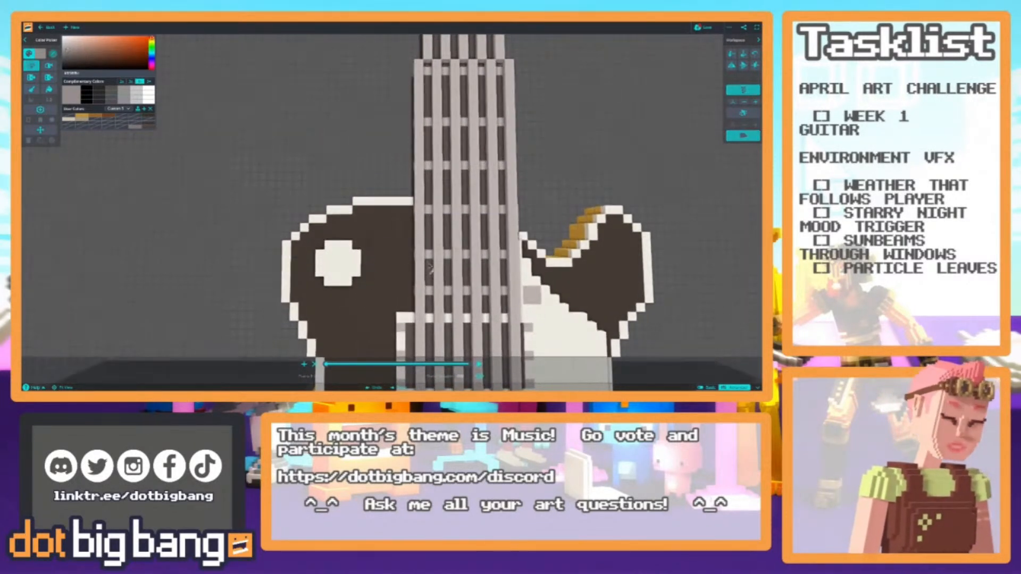
pyautogui.keyDown('alt'); pyautogui.click(429, 231); pyautogui.keyUp('alt')
pyautogui.moveTo(344, 256); pyautogui.dragTo(346, 265)
pyautogui.click(346, 274)
pyautogui.press('f')
pyautogui.click(339, 266)
pyautogui.moveTo(343, 263); pyautogui.dragTo(304, 179, button='middle')
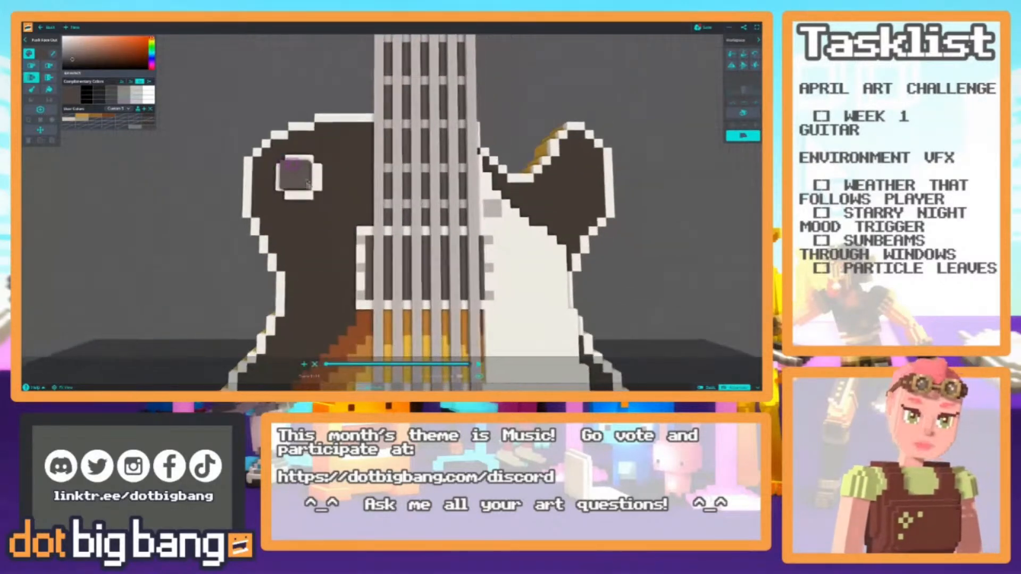
# Sample the body's gold and brush a small cross onto the disc's dark grey centre.
pyautogui.moveTo(396, 281); pyautogui.dragTo(394, 211, button='middle')
pyautogui.keyDown('alt'); pyautogui.click(366, 280); pyautogui.keyUp('alt')
pyautogui.scroll(3, 364, 154)
pyautogui.moveTo(331, 192); pyautogui.dragTo(373, 287, button='middle')
pyautogui.press('b')
pyautogui.scroll(-4, 281, 173)
pyautogui.scroll(2, 325, 190)
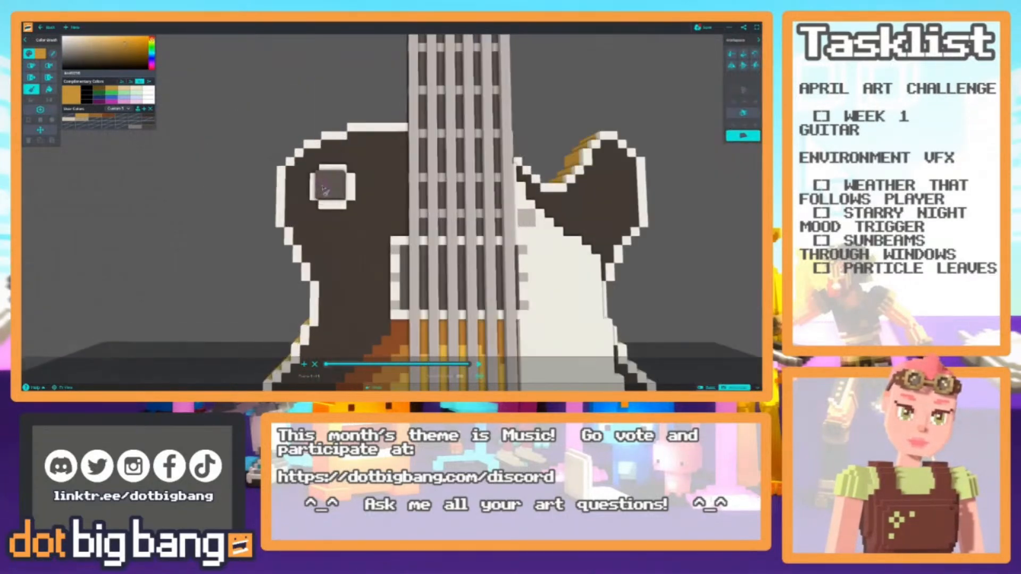
pyautogui.moveTo(325, 190); pyautogui.dragTo(342, 225, button='middle')
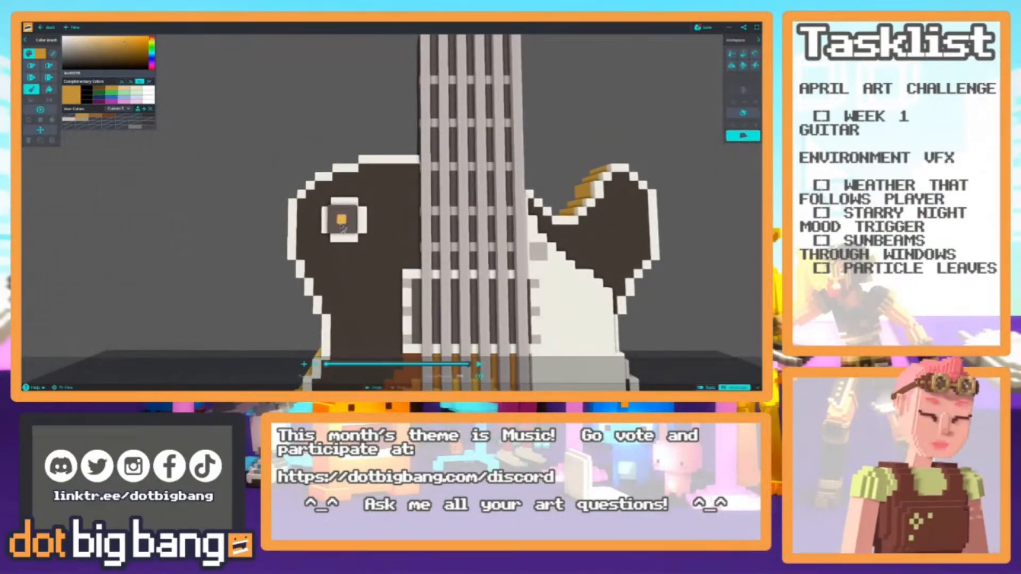
# Examine the whole guitar from the front and from the side, at different distances.
pyautogui.scroll(-6, 345, 220)
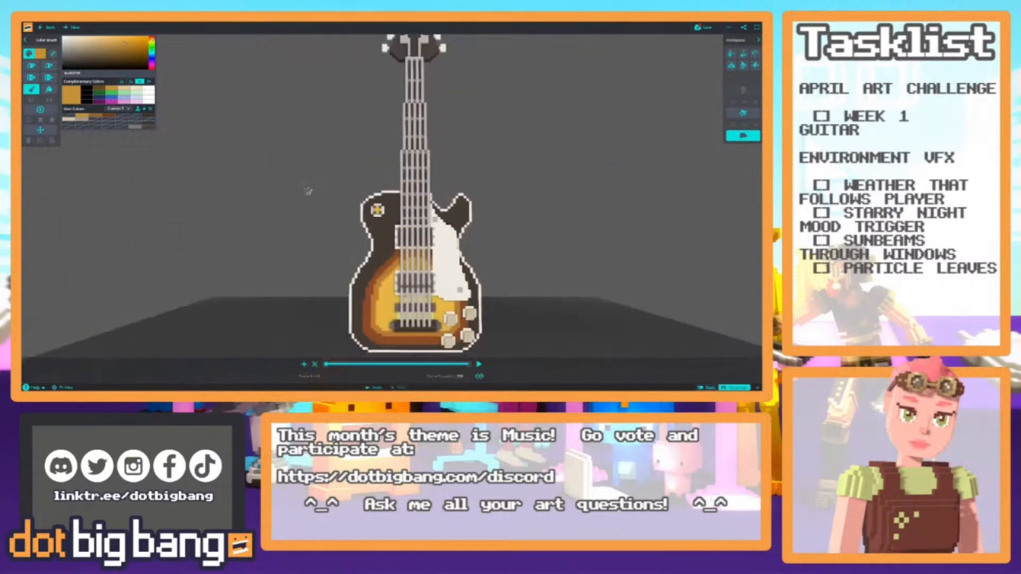
pyautogui.scroll(3, 356, 205)
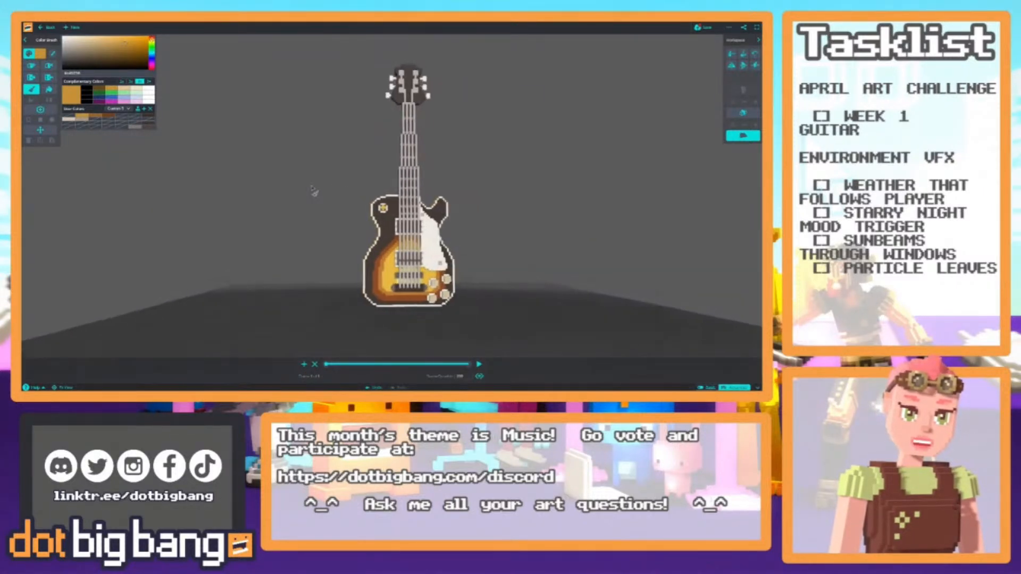
pyautogui.scroll(2, 319, 189)
pyautogui.moveTo(332, 222); pyautogui.dragTo(316, 217, button='middle')
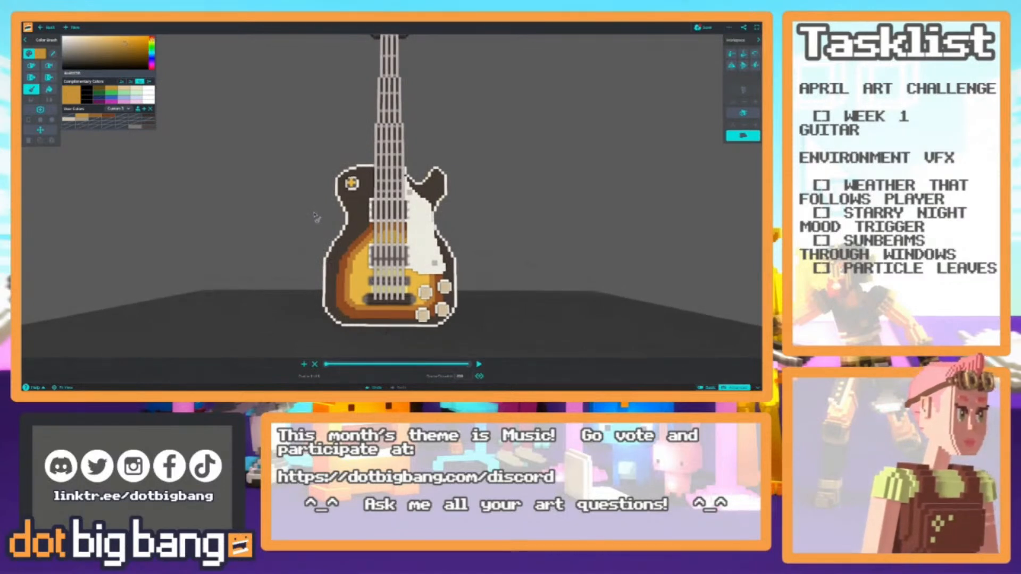
pyautogui.moveTo(311, 270); pyautogui.dragTo(311, 234, button='right')
pyautogui.moveTo(310, 235); pyautogui.dragTo(314, 243, button='middle')
pyautogui.scroll(-3, 314, 242)
pyautogui.moveTo(313, 241); pyautogui.dragTo(369, 259, button='right')
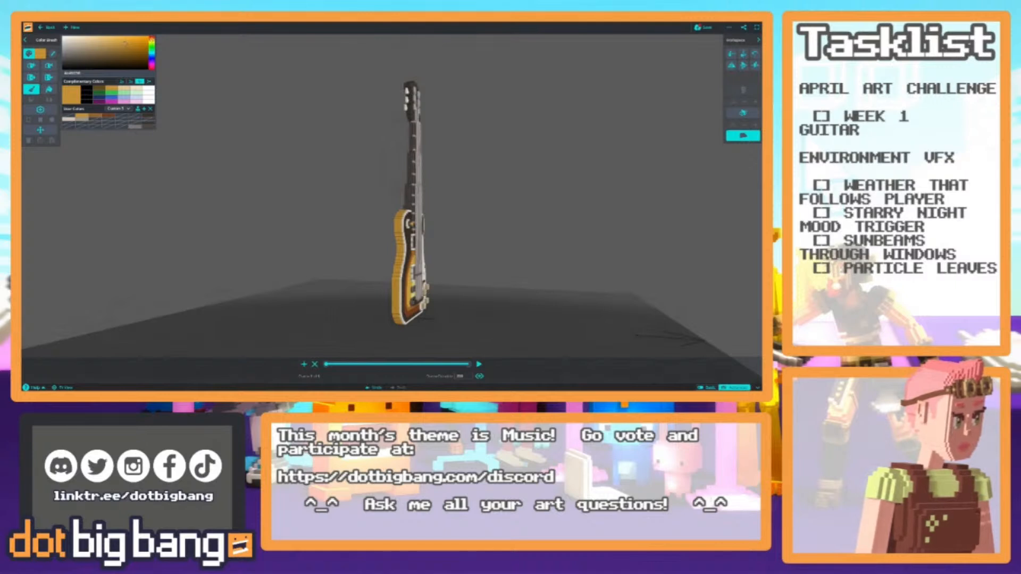
pyautogui.moveTo(364, 244); pyautogui.dragTo(378, 254, button='right')
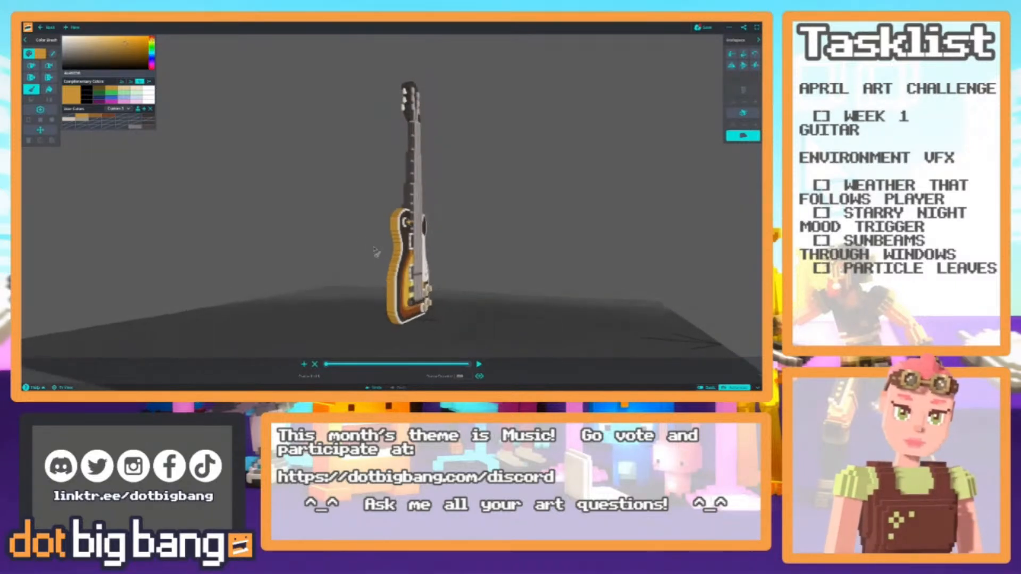
# Sample a brown from the body's sunburst and try to fill the body's gold side with it.
pyautogui.scroll(3, 379, 254)
pyautogui.press('i')
pyautogui.click(424, 280)
pyautogui.press('b')
pyautogui.scroll(3, 352, 275)
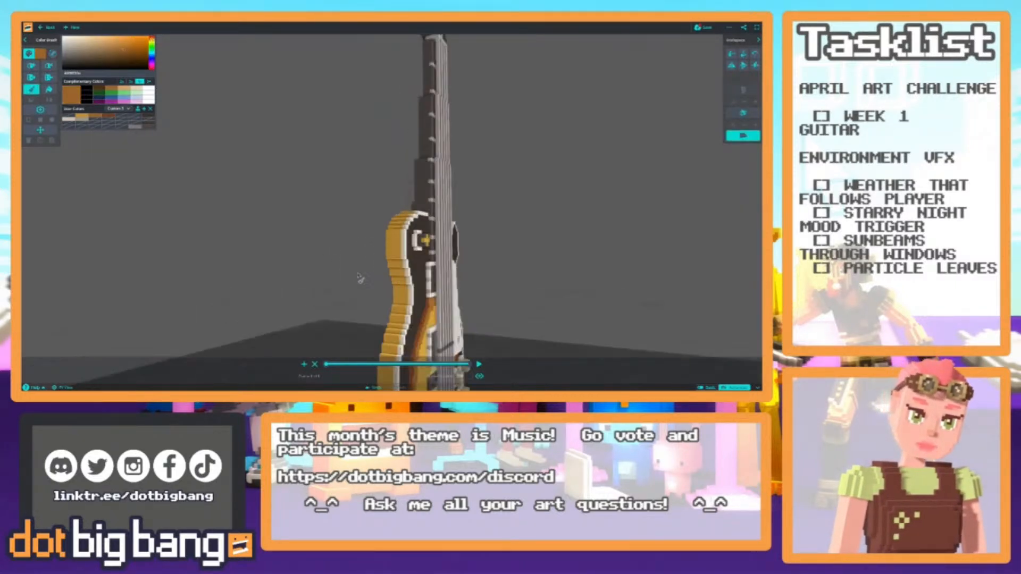
pyautogui.scroll(2, 391, 283)
pyautogui.moveTo(369, 221)
pyautogui.mouseDown(button='right')
pyautogui.moveTo(376, 199)
pyautogui.moveTo(369, 208)
pyautogui.moveTo(317, 196)
pyautogui.moveTo(385, 233)
pyautogui.moveTo(286, 225)
pyautogui.mouseUp(button='right')
pyautogui.press('g')
pyautogui.click(376, 237)
pyautogui.hotkey('ctrl', 'z')
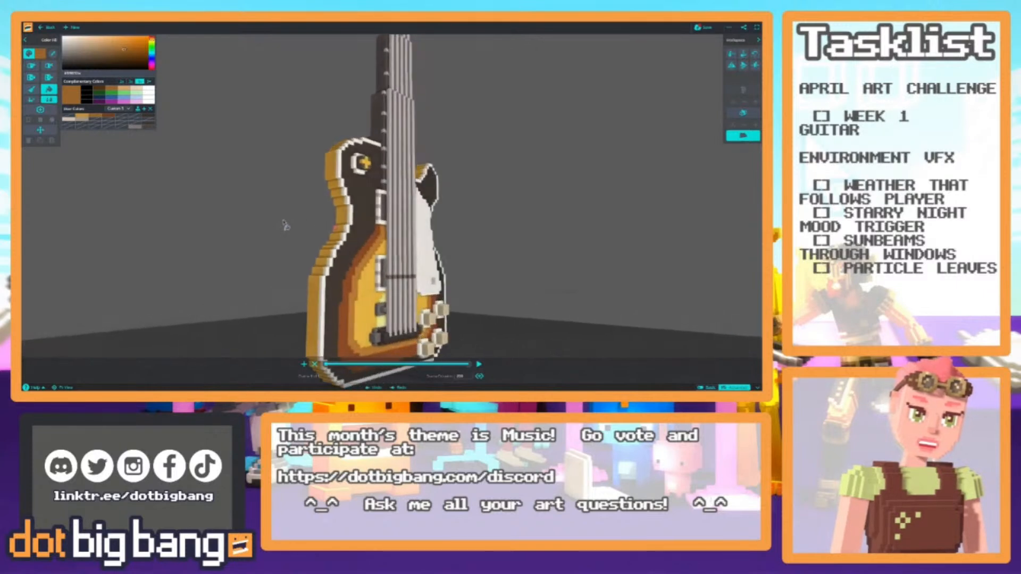
pyautogui.moveTo(337, 263); pyautogui.dragTo(250, 237, button='right')
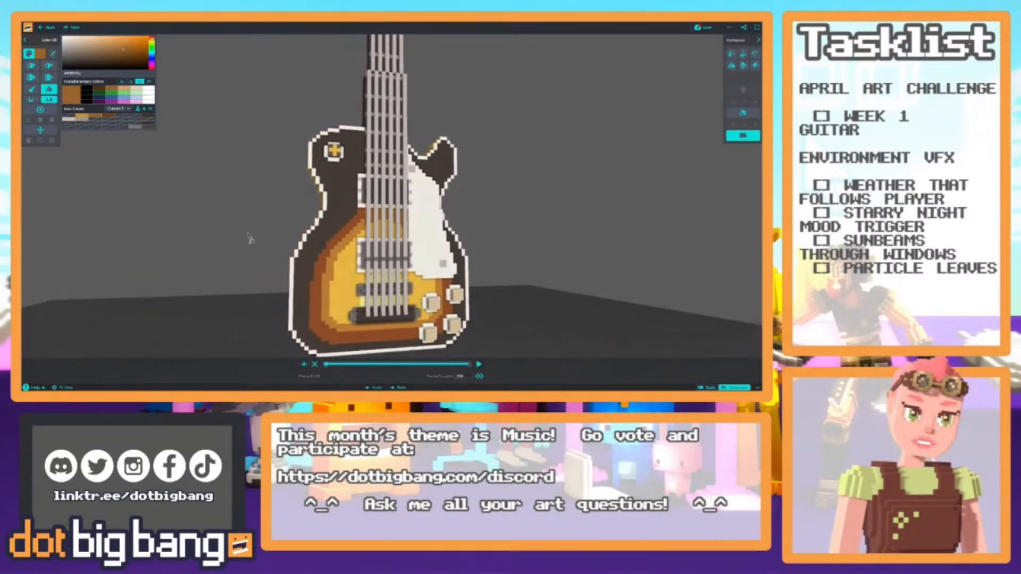
pyautogui.scroll(5, 295, 268)
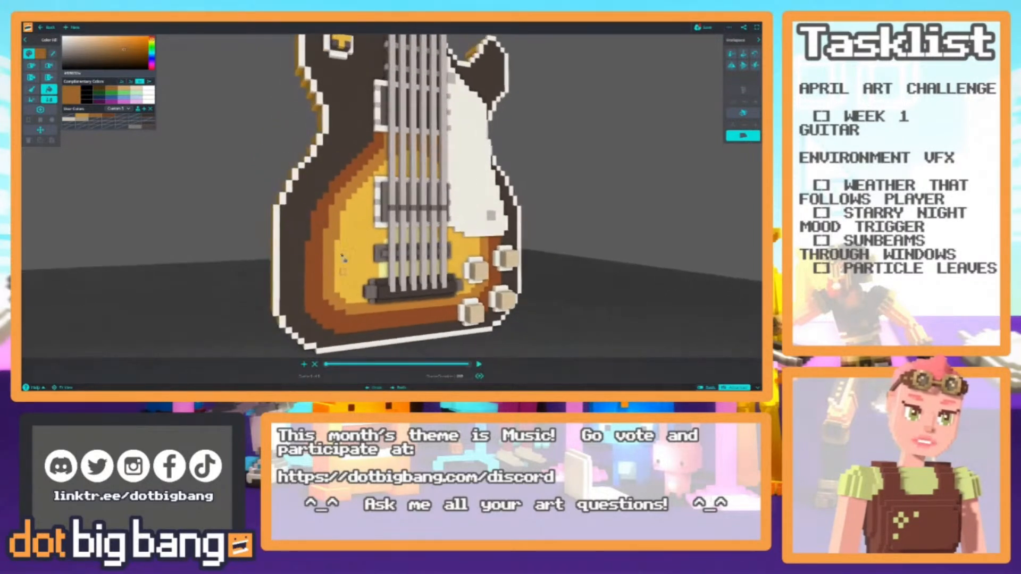
# Try pushing in the yellow centre of the guitar's sunburst and filling it with a golden-orange colour.
pyautogui.scroll(2, 304, 251)
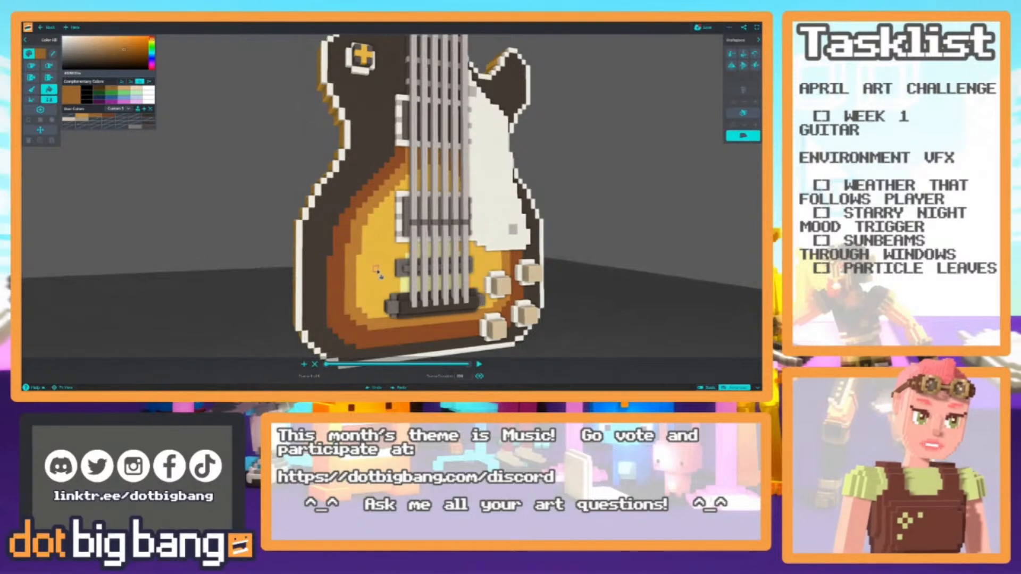
pyautogui.press('4')
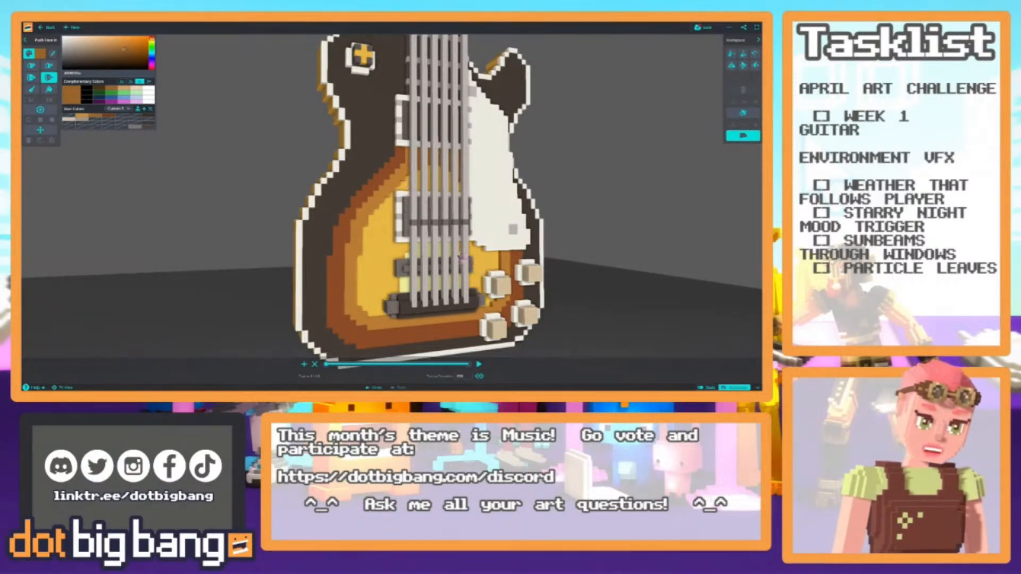
pyautogui.moveTo(309, 224); pyautogui.dragTo(333, 196, button='middle')
pyautogui.click(381, 236)
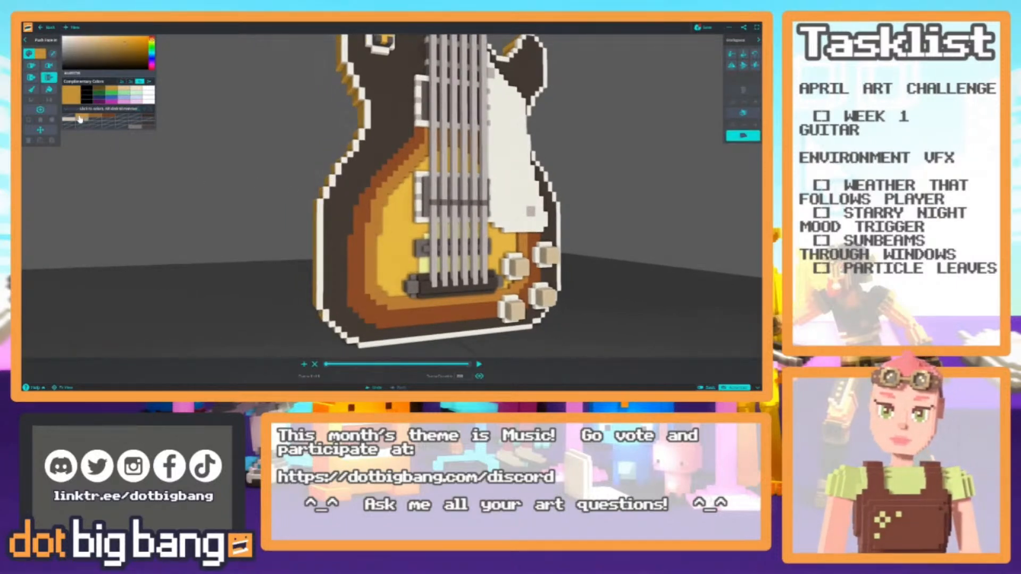
pyautogui.moveTo(213, 183); pyautogui.dragTo(340, 220, button='right')
pyautogui.scroll(-4, 326, 218)
pyautogui.press('i')
pyautogui.click(430, 219)
pyautogui.press('f')
pyautogui.click(389, 229)
pyautogui.scroll(3, 341, 220)
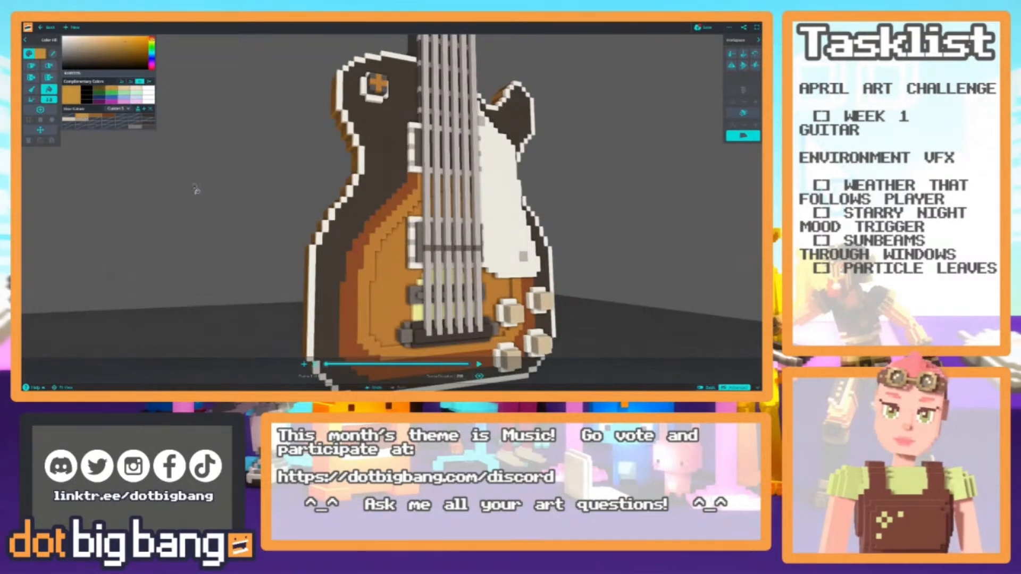
# Pull the yellow centre faces of the sunburst outward on the front of the guitar body.
pyautogui.click(32, 78)
pyautogui.click(394, 284)
pyautogui.click(496, 293)
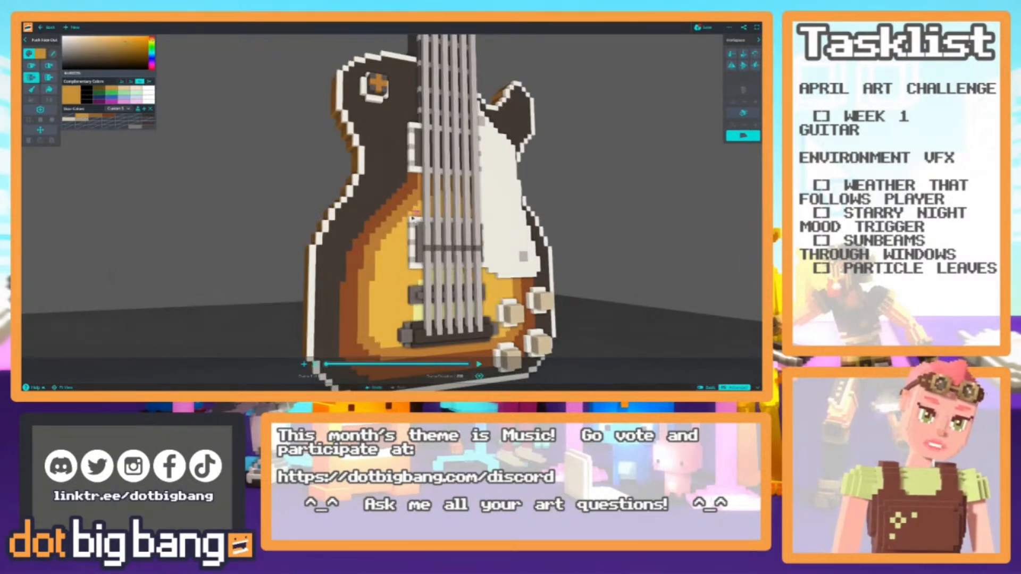
# Sample the strings' light grey for adding voxels at the body's upper shoulder, and turn off the voxel grid display.
pyautogui.scroll(-3, 303, 250)
pyautogui.moveTo(317, 200); pyautogui.dragTo(296, 244, button='right')
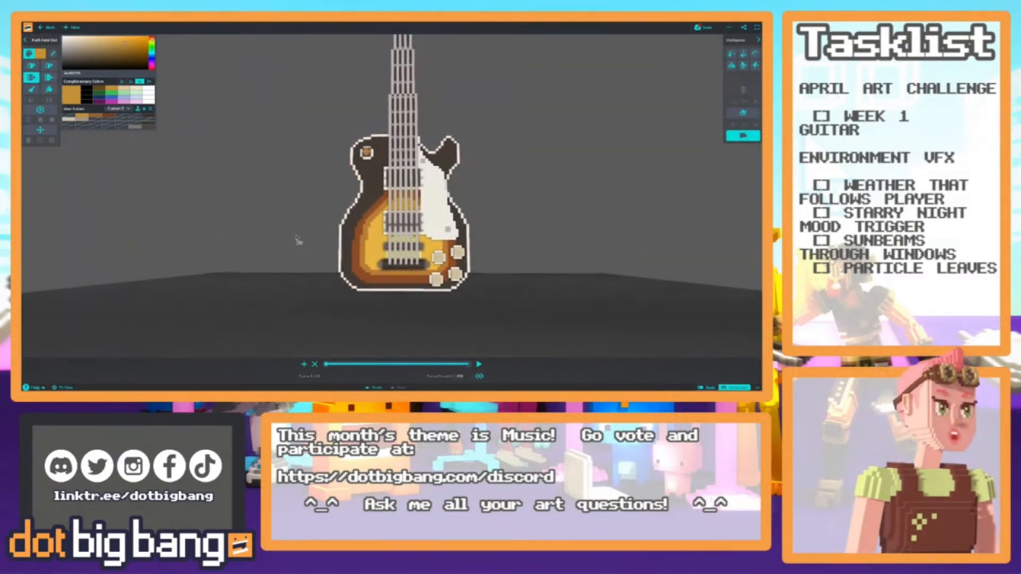
pyautogui.scroll(4, 296, 238)
pyautogui.moveTo(297, 234)
pyautogui.mouseDown(button='right')
pyautogui.moveTo(281, 240)
pyautogui.moveTo(292, 247)
pyautogui.mouseUp(button='right')
pyautogui.moveTo(321, 167); pyautogui.dragTo(343, 255, button='middle')
pyautogui.scroll(2, 343, 255)
pyautogui.moveTo(343, 245); pyautogui.dragTo(393, 260, button='right')
pyautogui.keyDown('alt'); pyautogui.click(407, 224); pyautogui.keyUp('alt')
pyautogui.moveTo(344, 204); pyautogui.dragTo(389, 281, button='right')
pyautogui.scroll(2, 367, 221)
pyautogui.press('1')
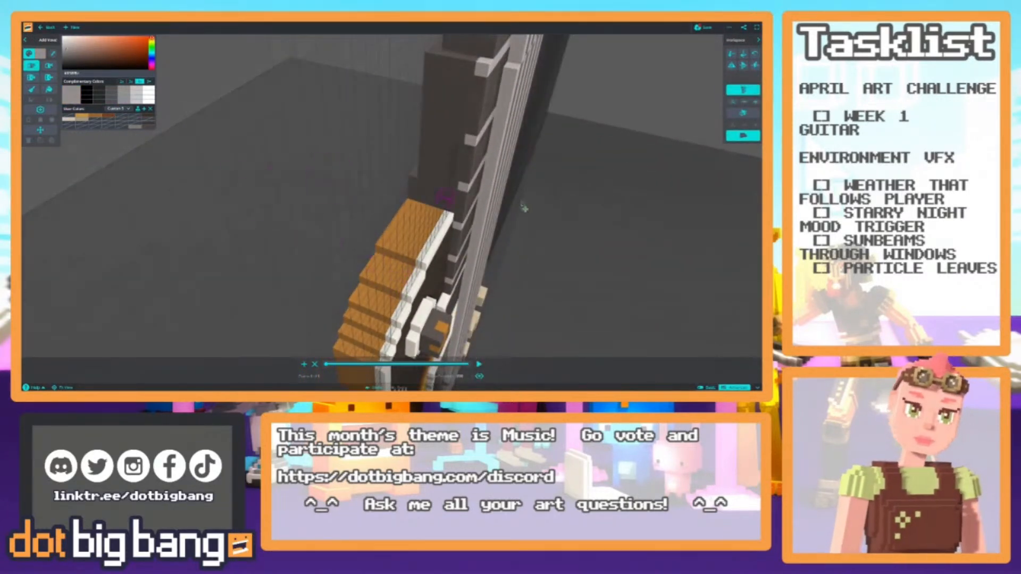
pyautogui.click(743, 90)
pyautogui.moveTo(420, 218); pyautogui.dragTo(401, 302, button='right')
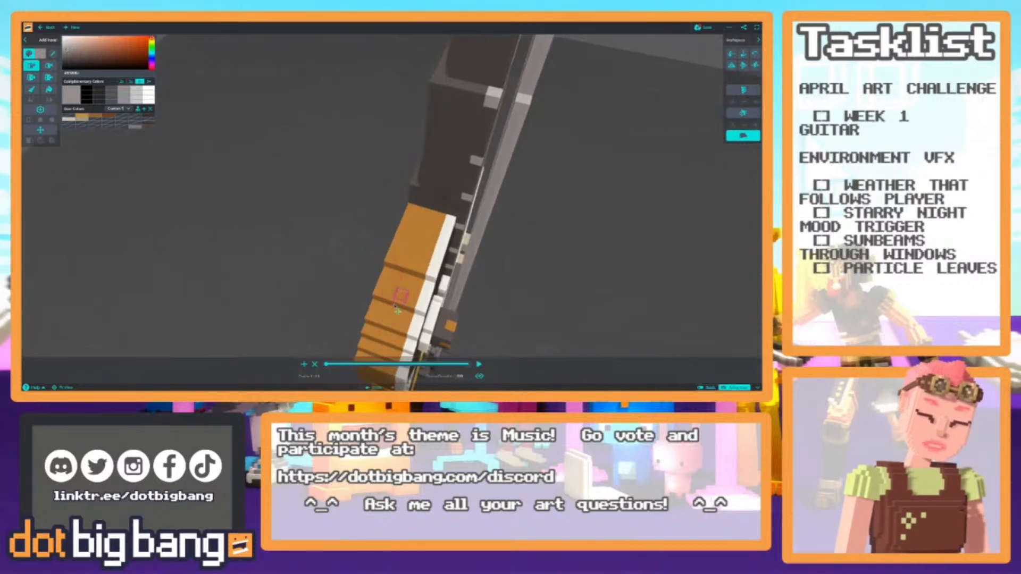
# Add small light grey strap buttons to the guitar body's upper shoulder and the middle of its bottom edge.
pyautogui.moveTo(392, 285); pyautogui.dragTo(314, 253, button='right')
pyautogui.scroll(3, 271, 192)
pyautogui.scroll(3, 380, 248)
pyautogui.scroll(-8, 462, 219)
pyautogui.scroll(3, 314, 253)
pyautogui.moveTo(314, 253); pyautogui.dragTo(306, 183, button='middle')
pyautogui.moveTo(307, 182); pyautogui.dragTo(386, 183, button='right')
pyautogui.scroll(6, 385, 183)
pyautogui.moveTo(387, 200); pyautogui.dragTo(391, 230, button='middle')
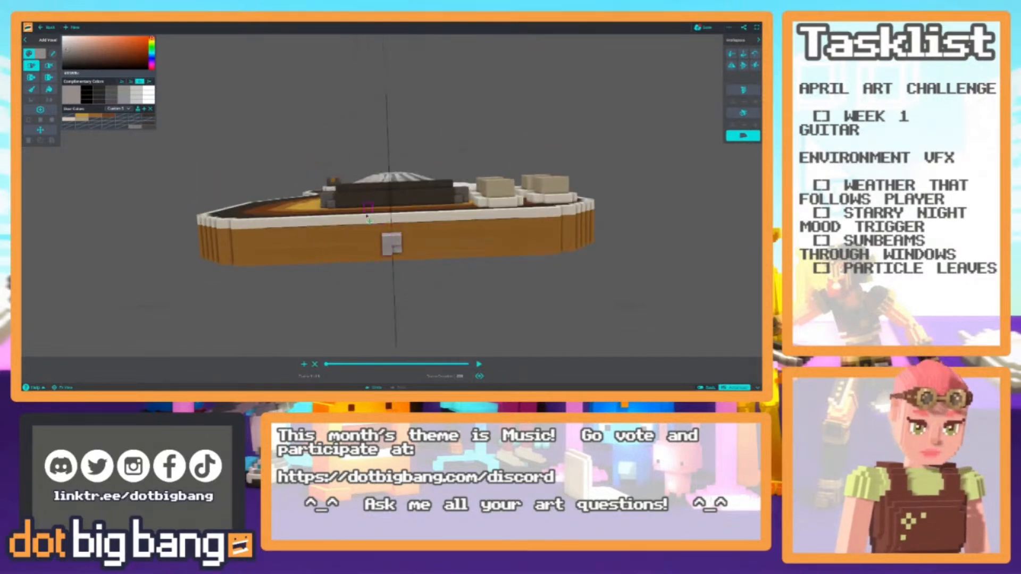
# Finish the strap button on the body's bottom edge with further light grey voxels.
pyautogui.moveTo(366, 223); pyautogui.dragTo(377, 196, button='right')
pyautogui.moveTo(313, 289); pyautogui.dragTo(372, 180, button='right')
pyautogui.scroll(5, 376, 168)
pyautogui.click(452, 294)
pyautogui.moveTo(452, 294); pyautogui.dragTo(511, 219, button='right')
pyautogui.scroll(-5, 511, 218)
pyautogui.scroll(-8, 372, 181)
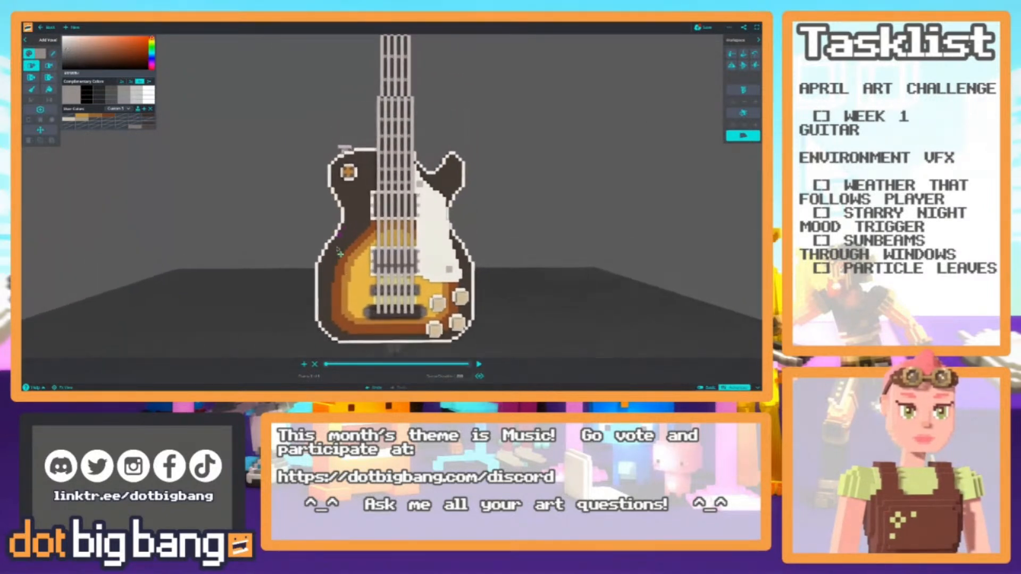
# Look over the whole guitar from the front to judge its overall shape and details.
pyautogui.scroll(3, 344, 239)
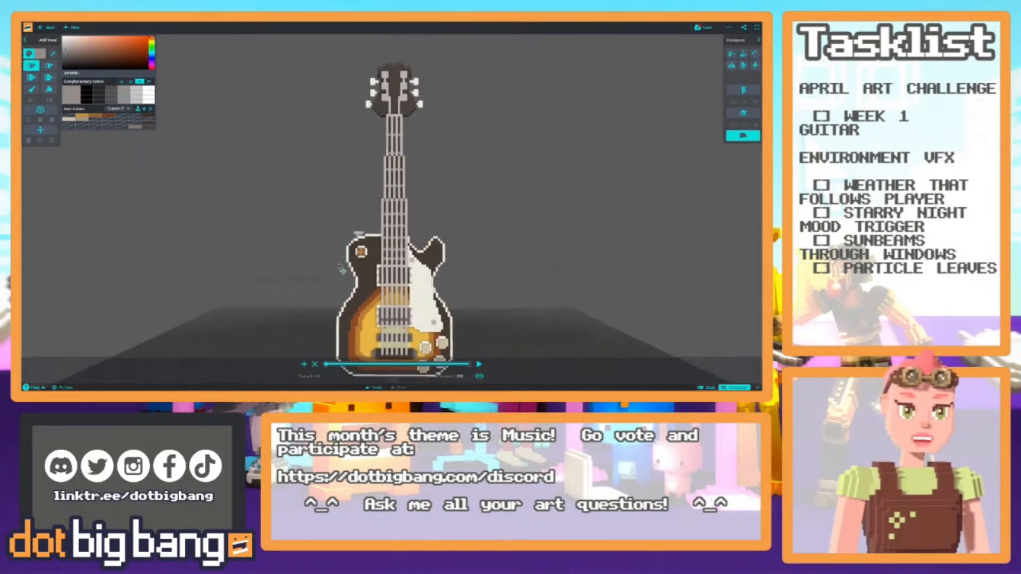
pyautogui.moveTo(345, 263); pyautogui.dragTo(343, 247, button='middle')
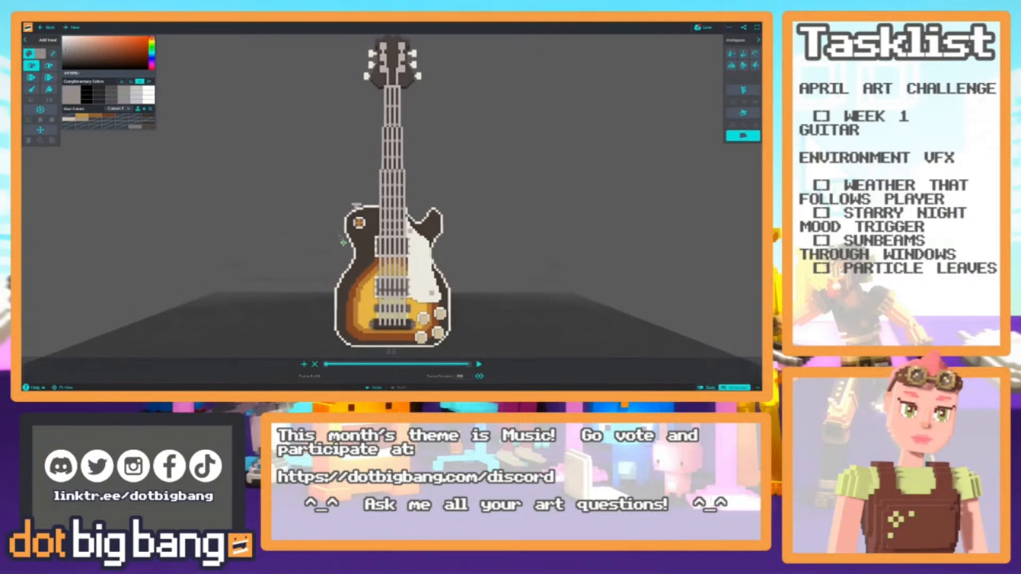
pyautogui.moveTo(344, 247); pyautogui.dragTo(329, 248, button='right')
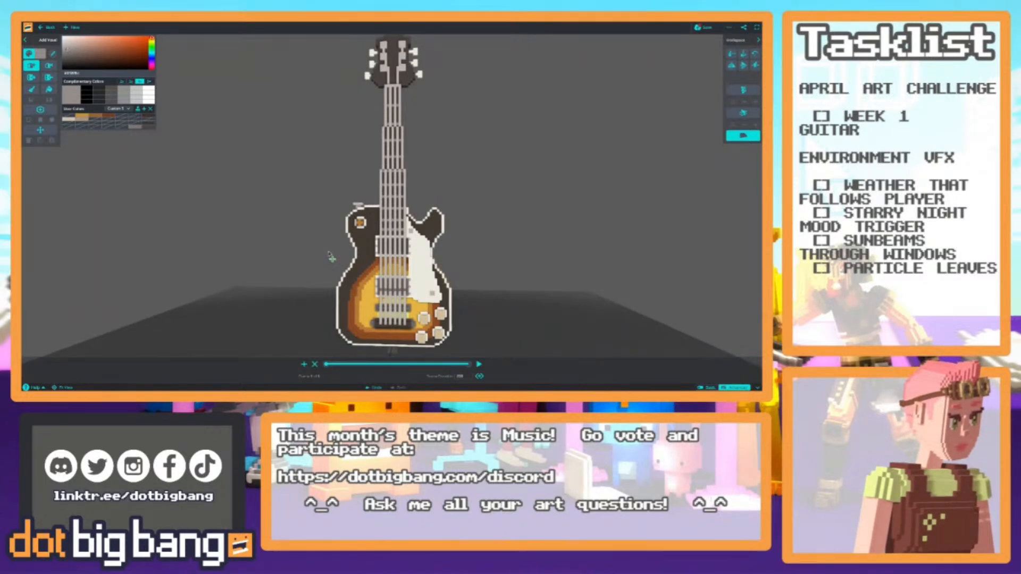
pyautogui.moveTo(339, 272); pyautogui.dragTo(353, 208, button='right')
pyautogui.moveTo(360, 170); pyautogui.dragTo(360, 229, button='middle')
pyautogui.moveTo(361, 230); pyautogui.dragTo(360, 266, button='right')
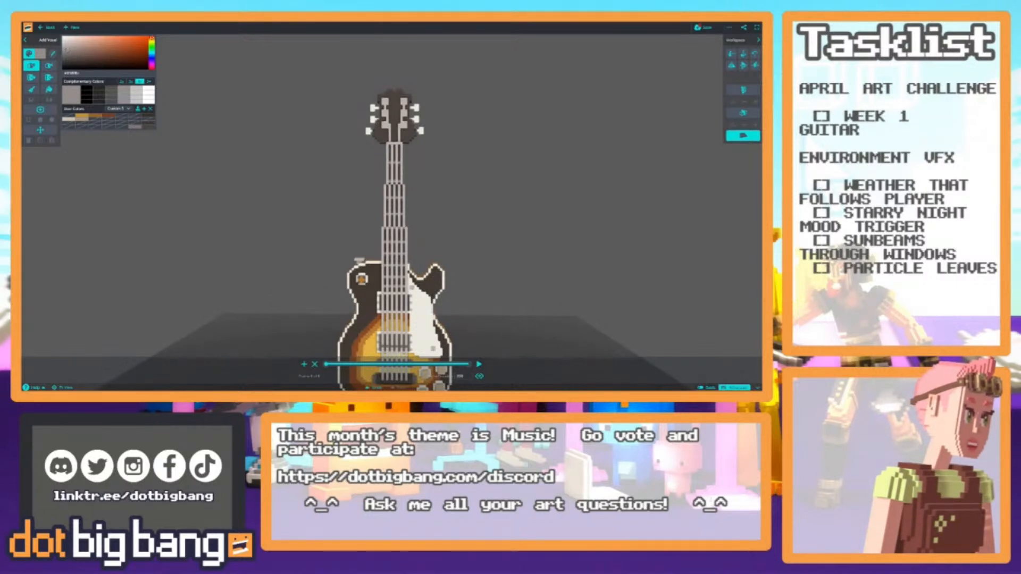
# Brush a light grey stepped curve across the top of the headstock, between the upper tuner plates.
pyautogui.scroll(3, 379, 123)
pyautogui.moveTo(370, 83); pyautogui.dragTo(353, 298, button='middle')
pyautogui.scroll(3, 366, 173)
pyautogui.scroll(5, 366, 171)
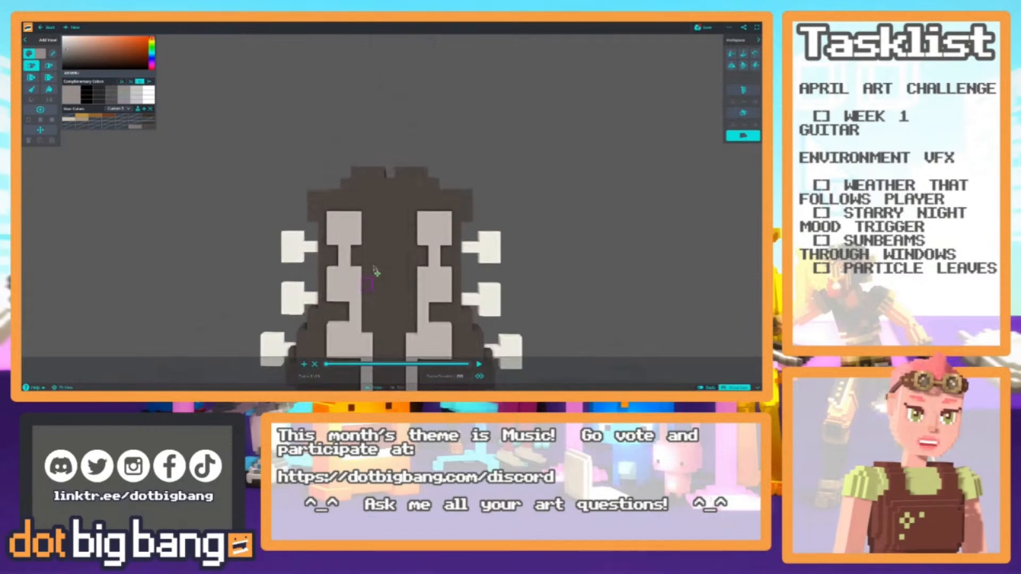
pyautogui.moveTo(342, 231); pyautogui.dragTo(342, 242, button='middle')
pyautogui.press('b')
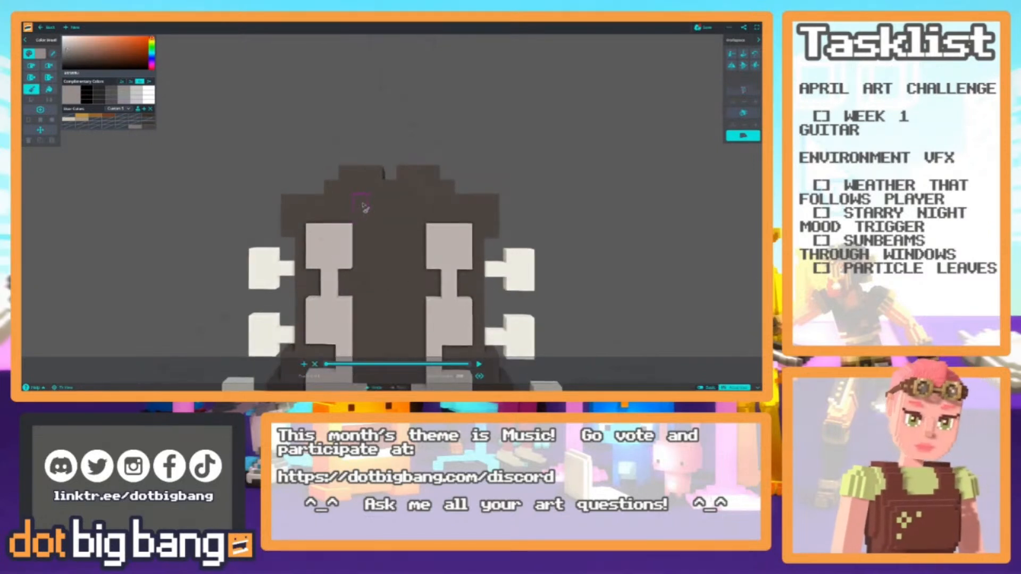
pyautogui.moveTo(366, 214)
pyautogui.mouseDown()
pyautogui.moveTo(358, 226)
pyautogui.moveTo(400, 190)
pyautogui.moveTo(420, 195)
pyautogui.mouseUp()
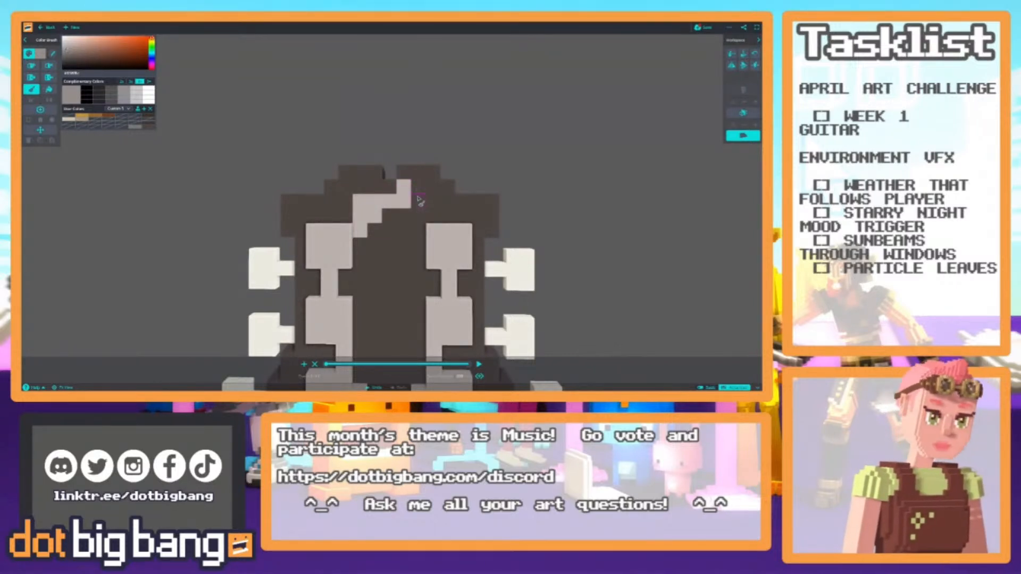
pyautogui.scroll(-5, 417, 202)
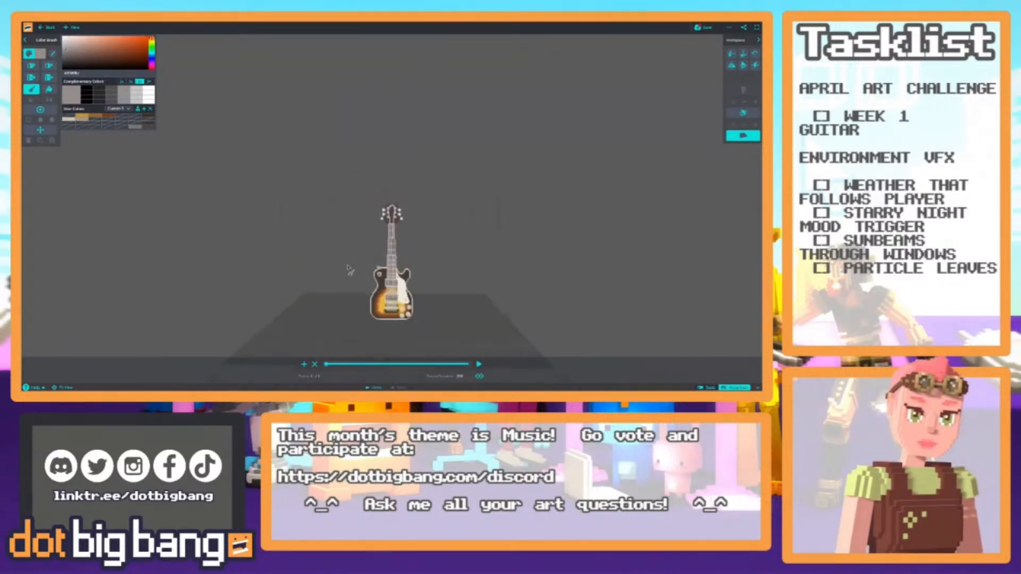
pyautogui.scroll(5, 334, 237)
pyautogui.scroll(3, 338, 261)
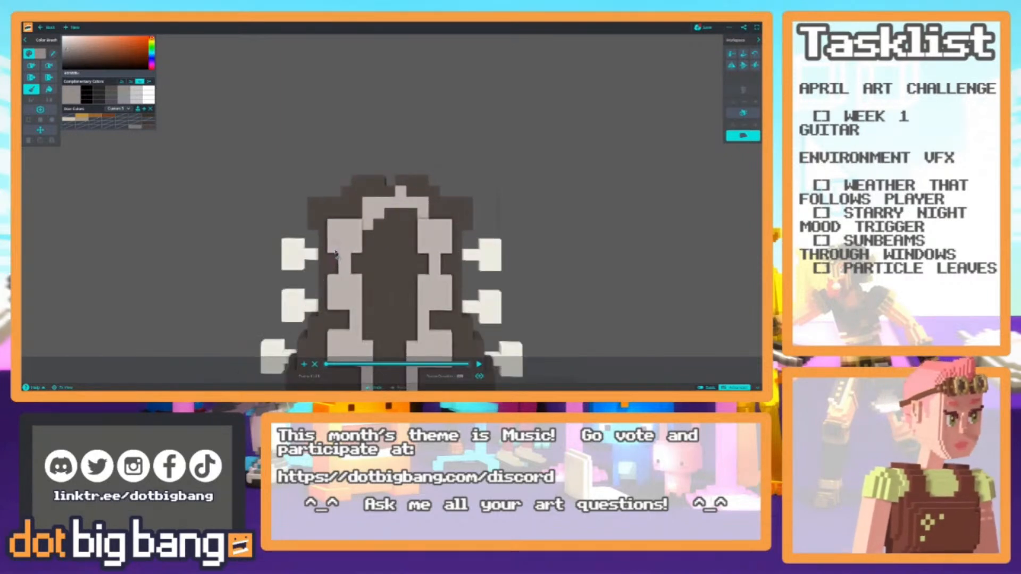
# Repaint the curved headstock marking in off-white using a colour sampled from the model.
pyautogui.moveTo(338, 258); pyautogui.dragTo(341, 218, button='middle')
pyautogui.keyDown('alt'); pyautogui.click(364, 190); pyautogui.keyUp('alt')
pyautogui.moveTo(365, 190)
pyautogui.mouseDown()
pyautogui.moveTo(377, 172)
pyautogui.moveTo(402, 169)
pyautogui.mouseUp()
pyautogui.scroll(-6, 372, 165)
pyautogui.scroll(6, 358, 211)
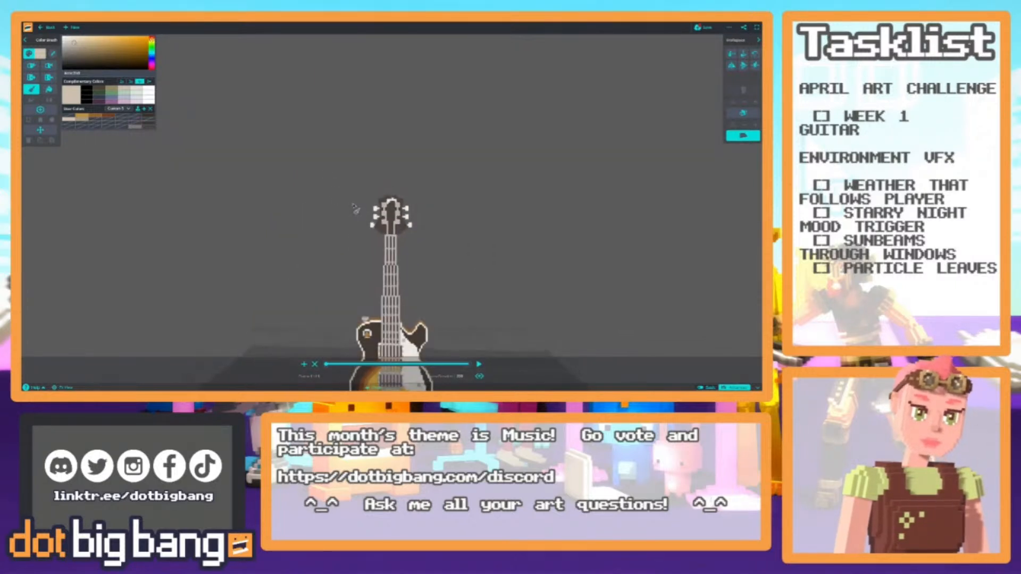
# Reshape the off-white headstock marking, covering surplus voxels with the sampled dark headstock colour.
pyautogui.keyDown('alt'); pyautogui.click(398, 196); pyautogui.keyUp('alt')
pyautogui.scroll(-6, 393, 195)
pyautogui.scroll(6, 363, 199)
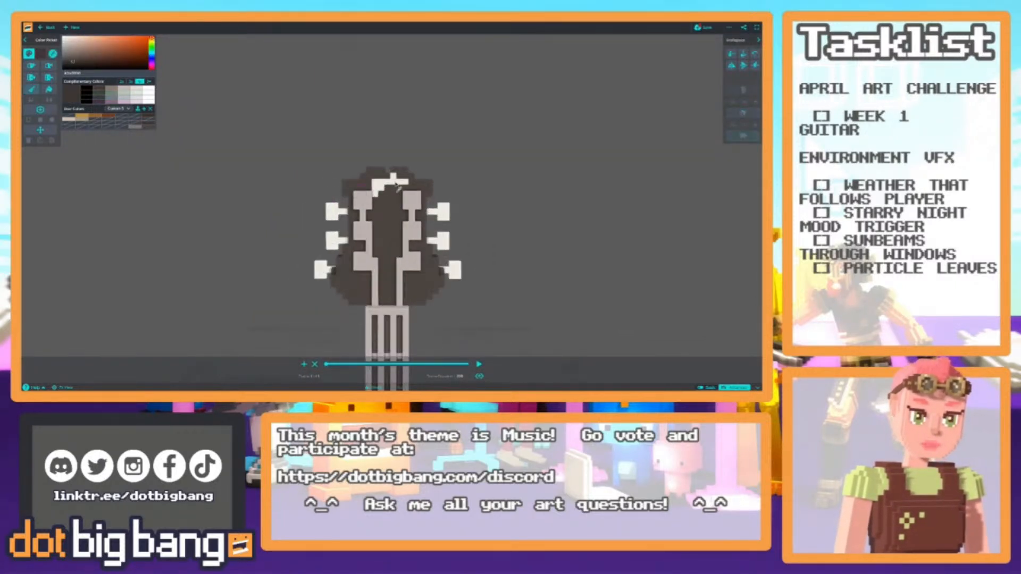
pyautogui.keyDown('alt'); pyautogui.click(361, 199); pyautogui.keyUp('alt')
pyautogui.scroll(-6, 340, 184)
pyautogui.scroll(4, 339, 180)
pyautogui.moveTo(351, 191); pyautogui.dragTo(359, 220, button='middle')
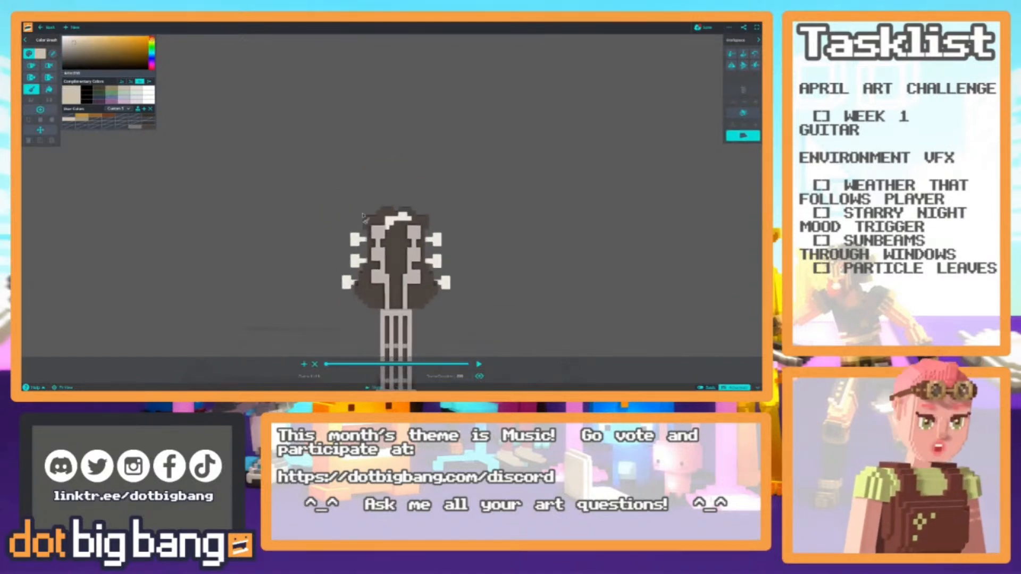
# Trim the lower left end of the headstock marking with the dark headstock colour and resample the off-white.
pyautogui.keyDown('alt'); pyautogui.click(389, 229); pyautogui.keyUp('alt')
pyautogui.moveTo(387, 225); pyautogui.dragTo(393, 218)
pyautogui.keyDown('alt'); pyautogui.click(392, 221); pyautogui.keyUp('alt')
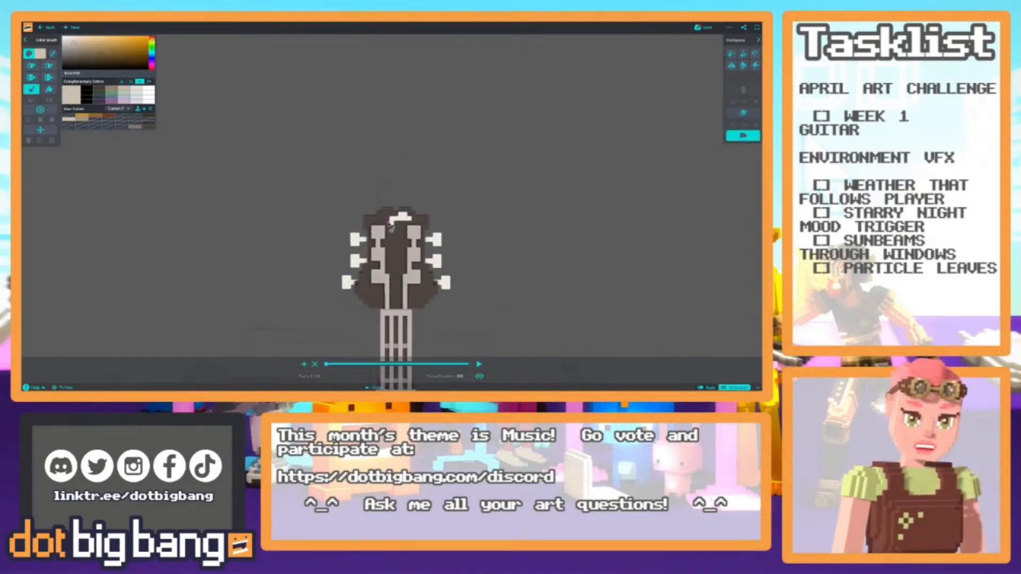
pyautogui.scroll(-6, 393, 223)
pyautogui.scroll(4, 371, 222)
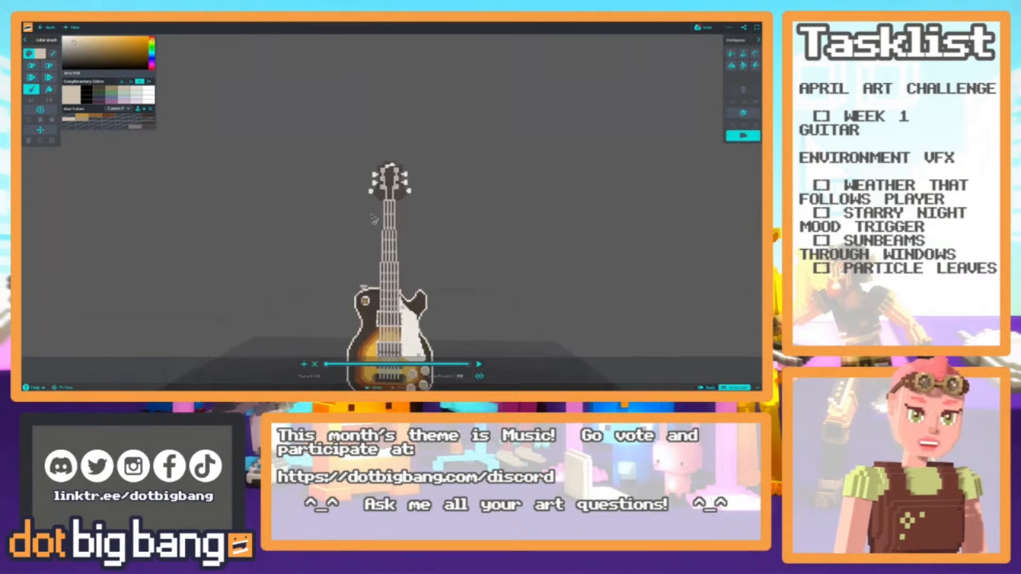
pyautogui.scroll(6, 351, 181)
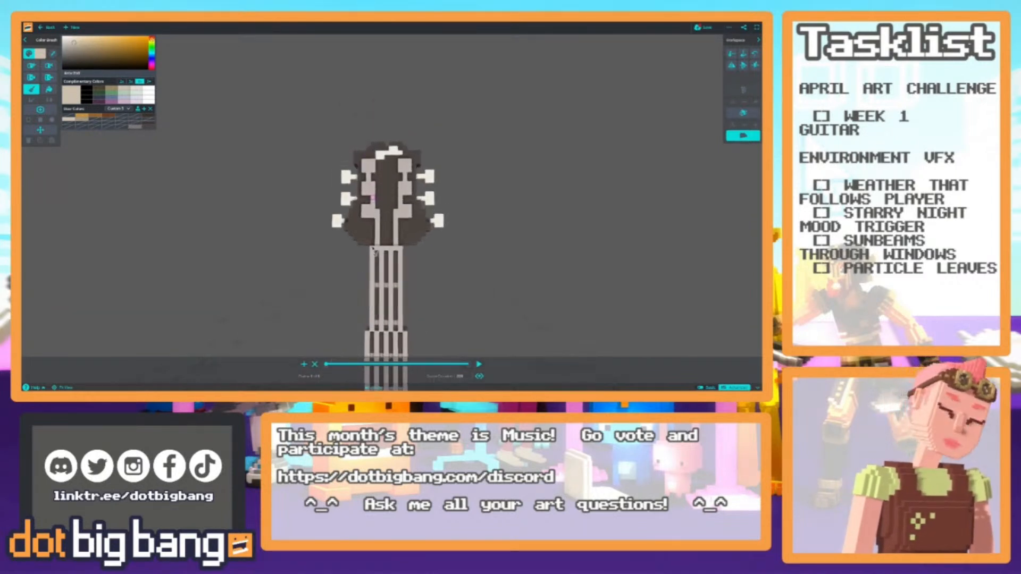
# Refine the left end of the headstock marking with off-white and sampled dark voxels, checking it at a distance.
pyautogui.scroll(-6, 395, 207)
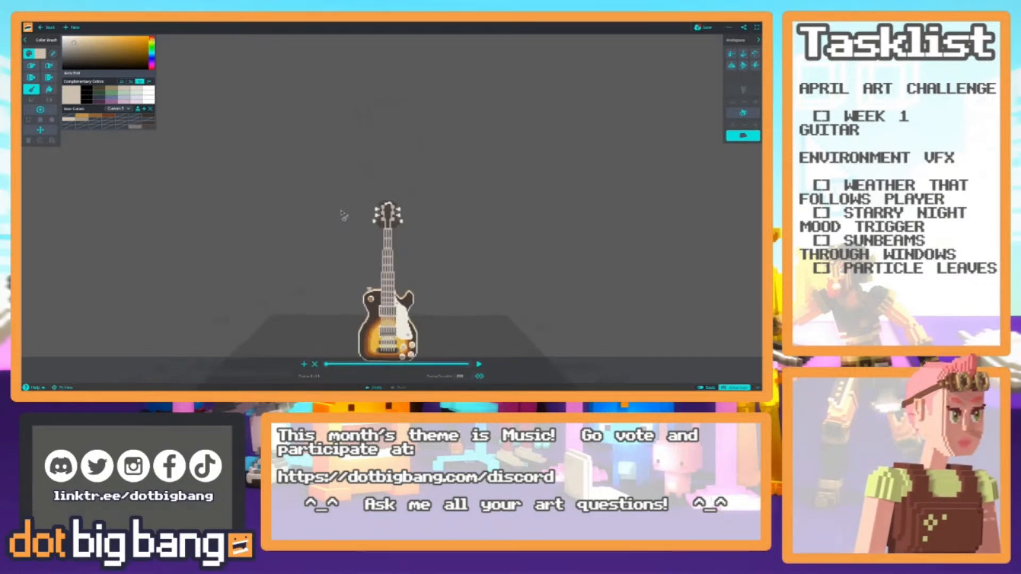
pyautogui.scroll(3, 342, 215)
pyautogui.scroll(-6, 361, 195)
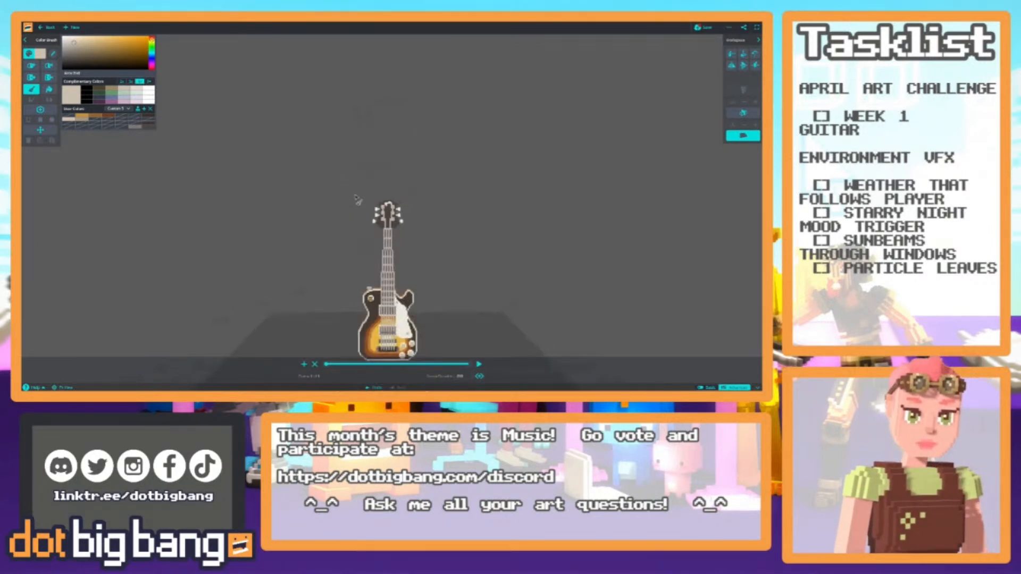
pyautogui.scroll(3, 345, 189)
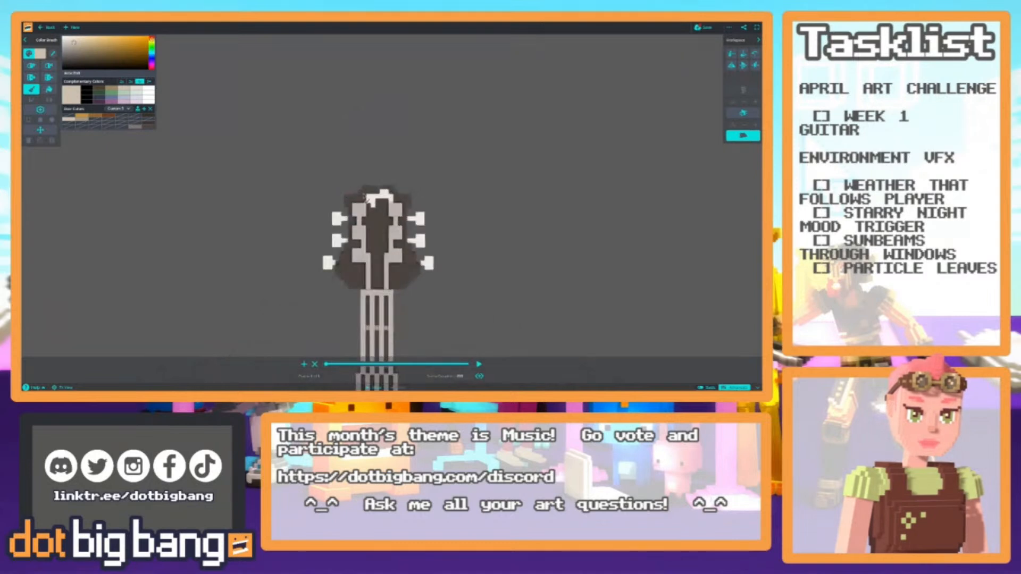
pyautogui.keyDown('alt'); pyautogui.click(357, 195); pyautogui.keyUp('alt')
pyautogui.scroll(-2, 361, 210)
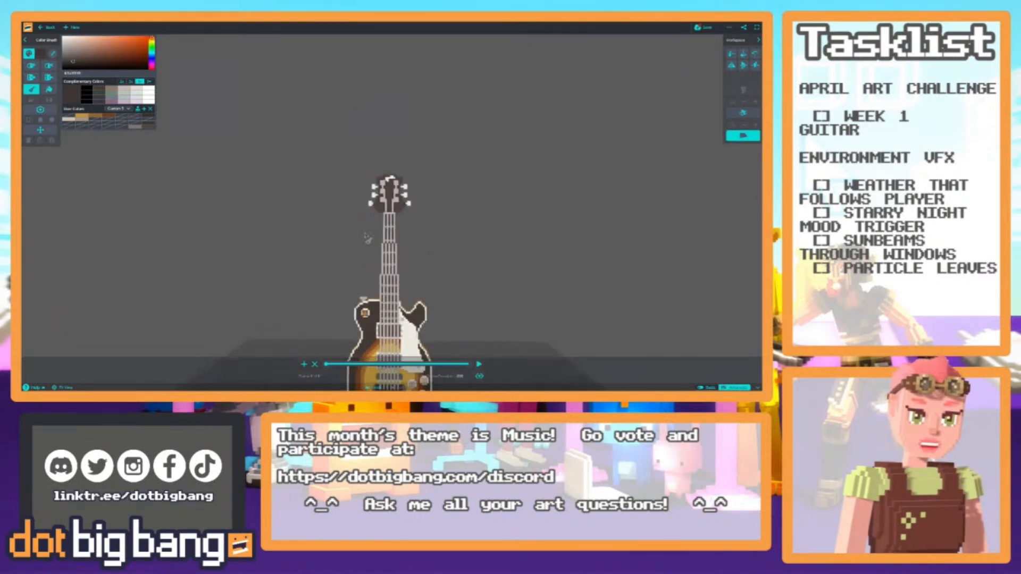
pyautogui.scroll(-2, 363, 221)
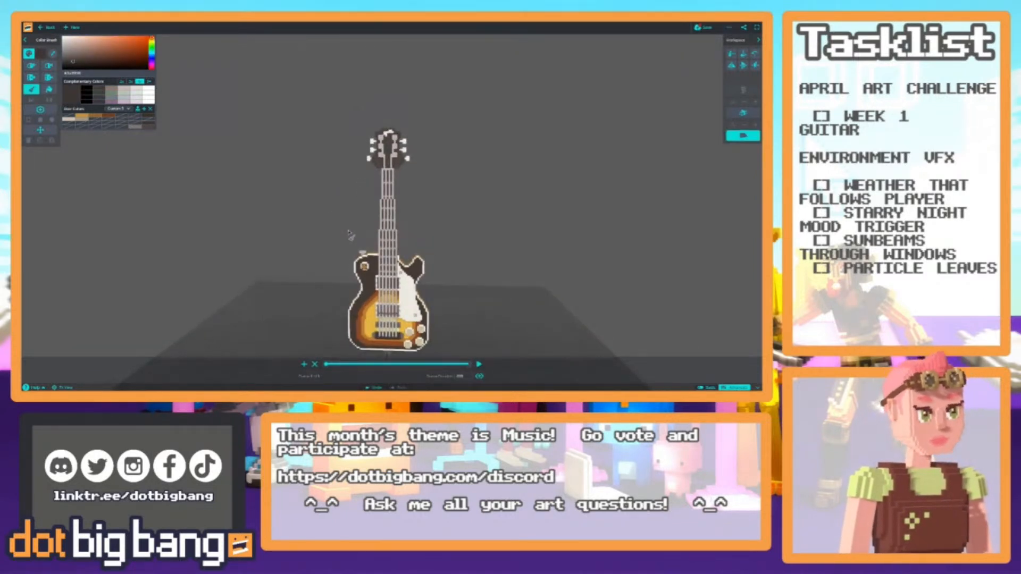
pyautogui.scroll(5, 350, 228)
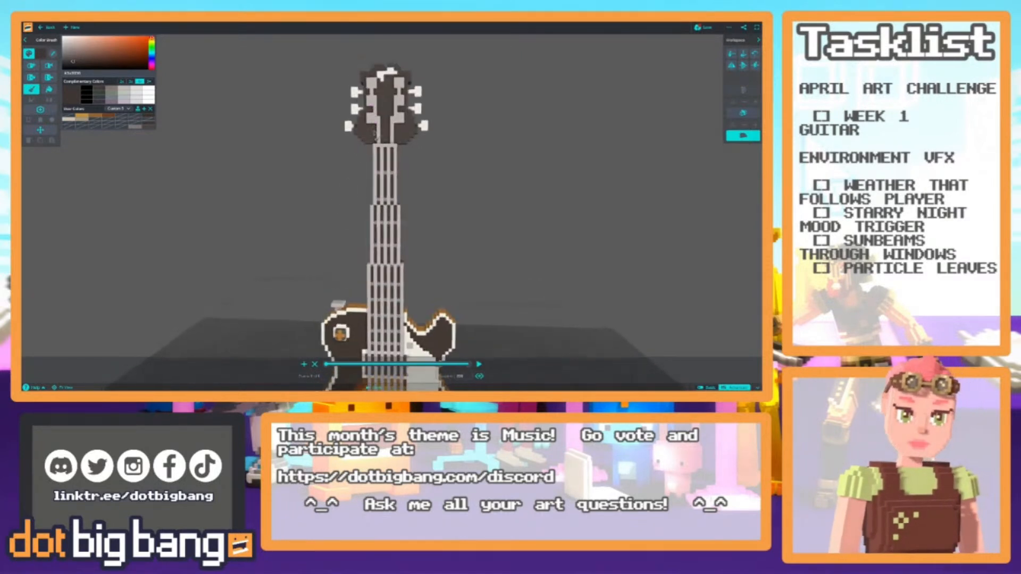
# Paint an off-white base with a tall vertical bar between the strings at the bottom of the headstock.
pyautogui.keyDown('alt'); pyautogui.click(370, 217); pyautogui.keyUp('alt')
pyautogui.scroll(3, 371, 217)
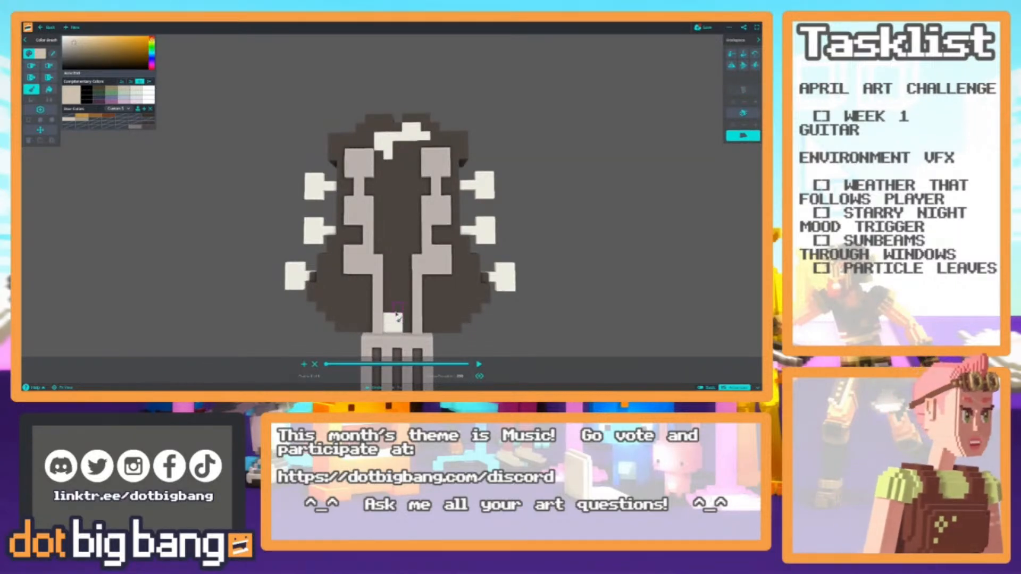
pyautogui.moveTo(398, 319); pyautogui.dragTo(398, 274)
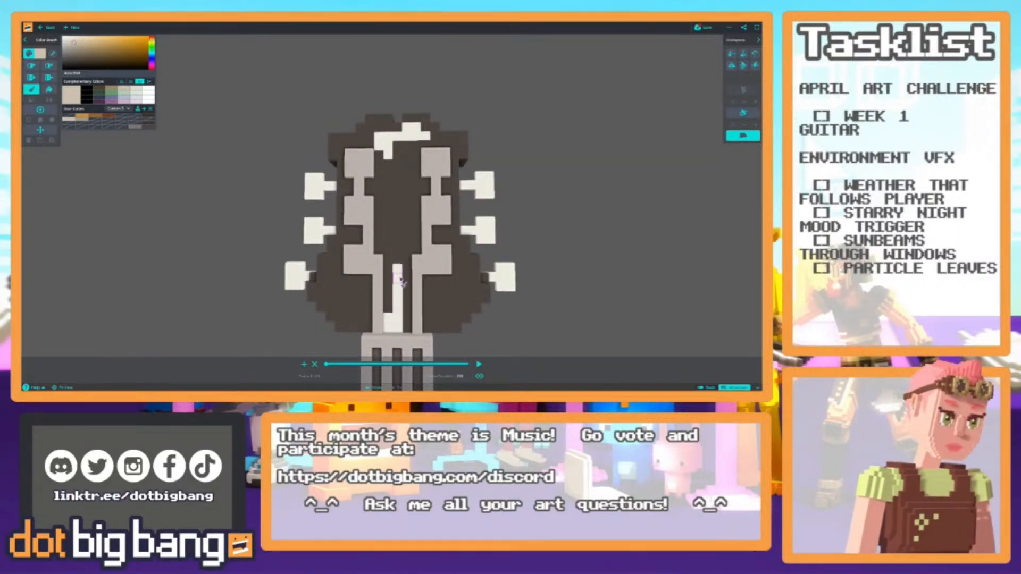
# Rework the lower headstock marking into a narrow off-white outline with dark gaps, using sampled dark and off-white colours.
pyautogui.keyDown('alt'); pyautogui.click(389, 309); pyautogui.keyUp('alt')
pyautogui.moveTo(388, 327); pyautogui.dragTo(398, 328)
pyautogui.scroll(-4, 387, 270)
pyautogui.keyDown('alt'); pyautogui.click(393, 254); pyautogui.keyUp('alt')
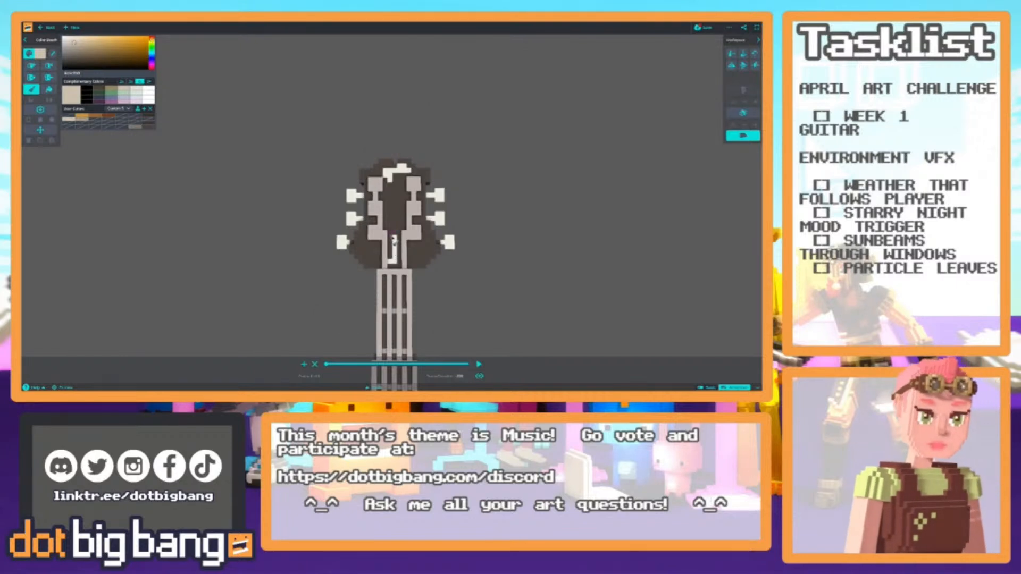
pyautogui.scroll(5, 374, 196)
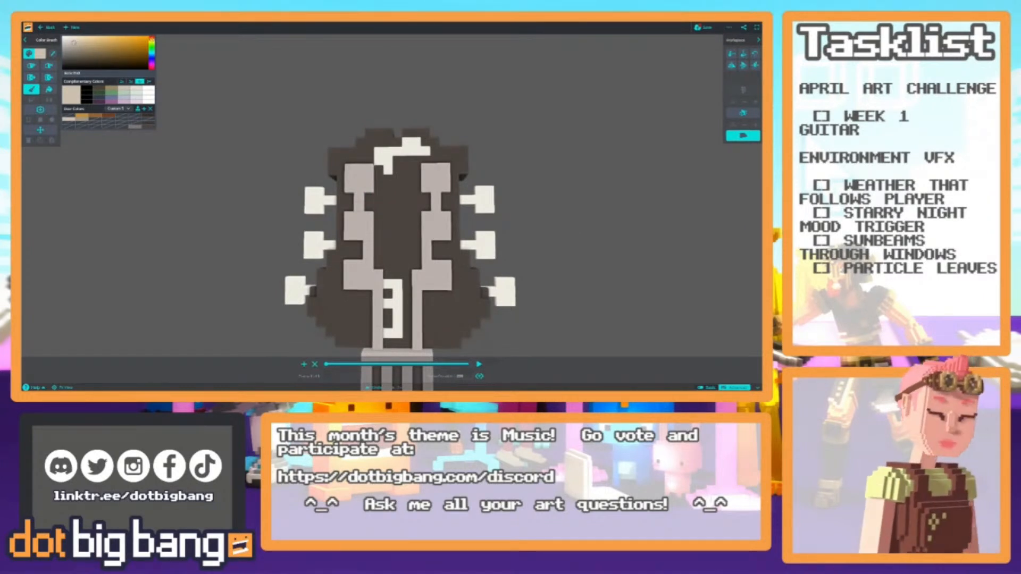
# Rework the lower headstock marking into two vertical off-white bars with a small peak above a dark gap, checking it at a distance.
pyautogui.moveTo(404, 326); pyautogui.dragTo(392, 252, button='middle')
pyautogui.moveTo(395, 223)
pyautogui.mouseDown()
pyautogui.moveTo(395, 271)
pyautogui.moveTo(376, 262)
pyautogui.moveTo(377, 272)
pyautogui.moveTo(387, 231)
pyautogui.mouseUp()
pyautogui.keyDown('alt'); pyautogui.click(386, 270); pyautogui.keyUp('alt')
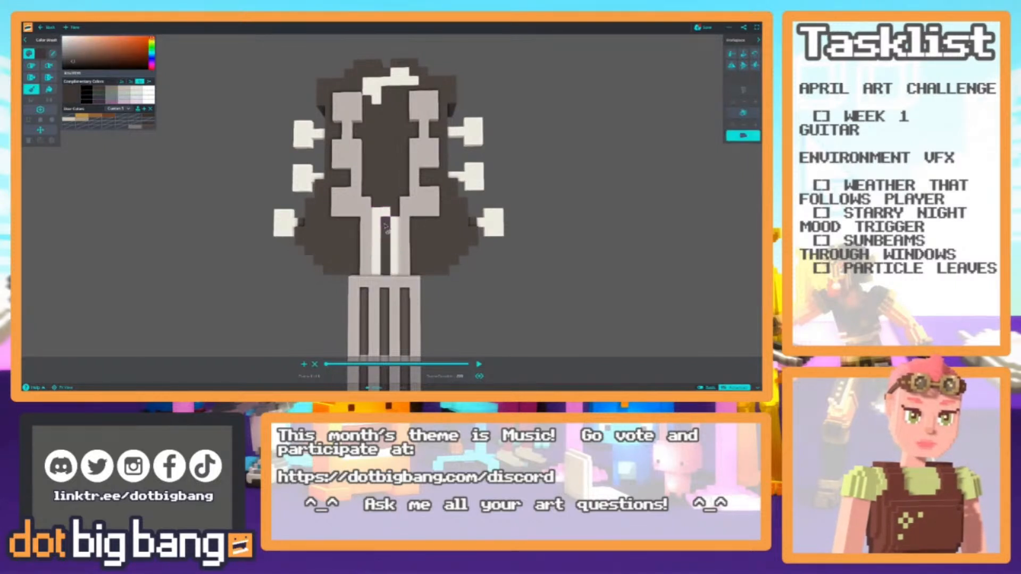
pyautogui.scroll(-5, 375, 231)
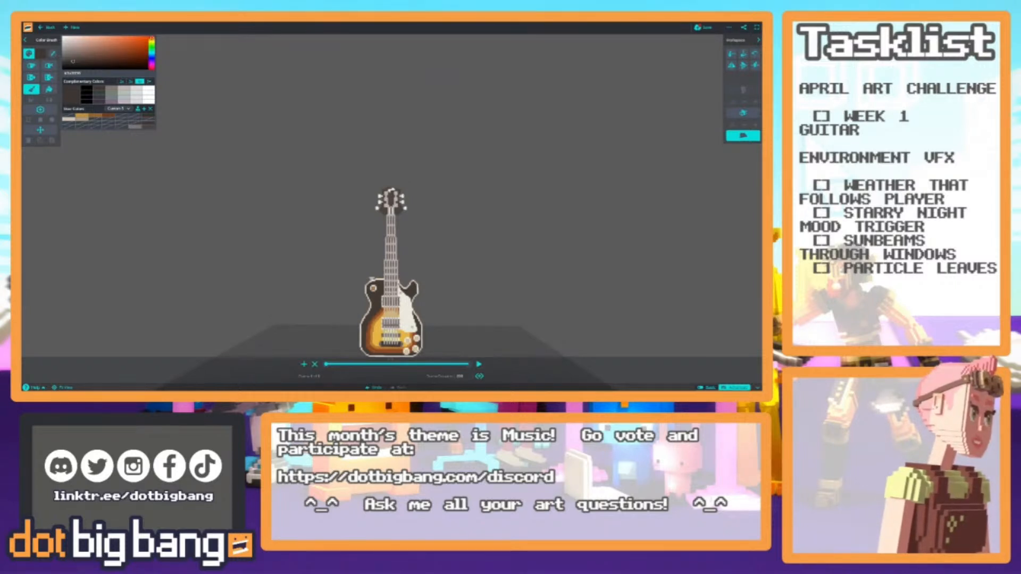
pyautogui.scroll(5, 376, 232)
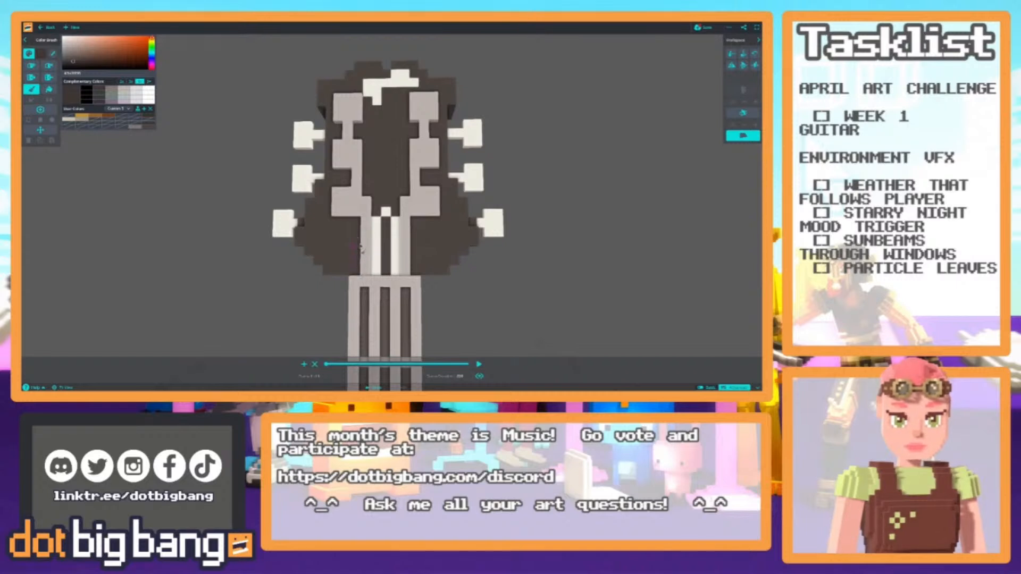
# Paint off-white bars outside the strings at the headstock's base and darken the inner bars, leaving a small off-white chevron between the strings.
pyautogui.keyDown('alt'); pyautogui.click(377, 241); pyautogui.keyUp('alt')
pyautogui.moveTo(356, 241); pyautogui.dragTo(356, 271)
pyautogui.moveTo(415, 242)
pyautogui.mouseDown()
pyautogui.moveTo(417, 272)
pyautogui.moveTo(395, 257)
pyautogui.moveTo(396, 272)
pyautogui.moveTo(377, 272)
pyautogui.mouseUp()
pyautogui.keyDown('alt'); pyautogui.click(387, 240); pyautogui.keyUp('alt')
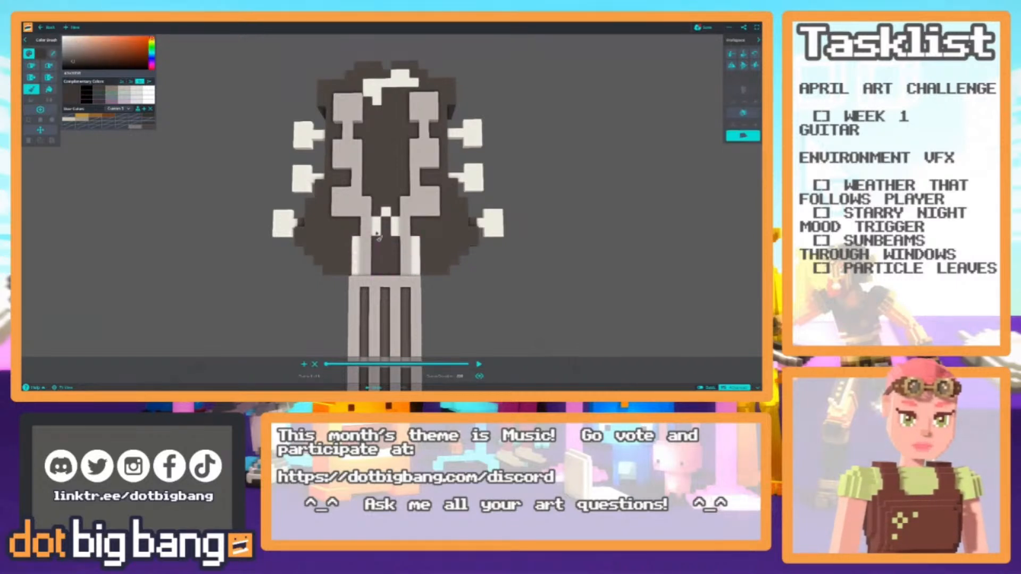
pyautogui.keyDown('alt'); pyautogui.click(359, 238); pyautogui.keyUp('alt')
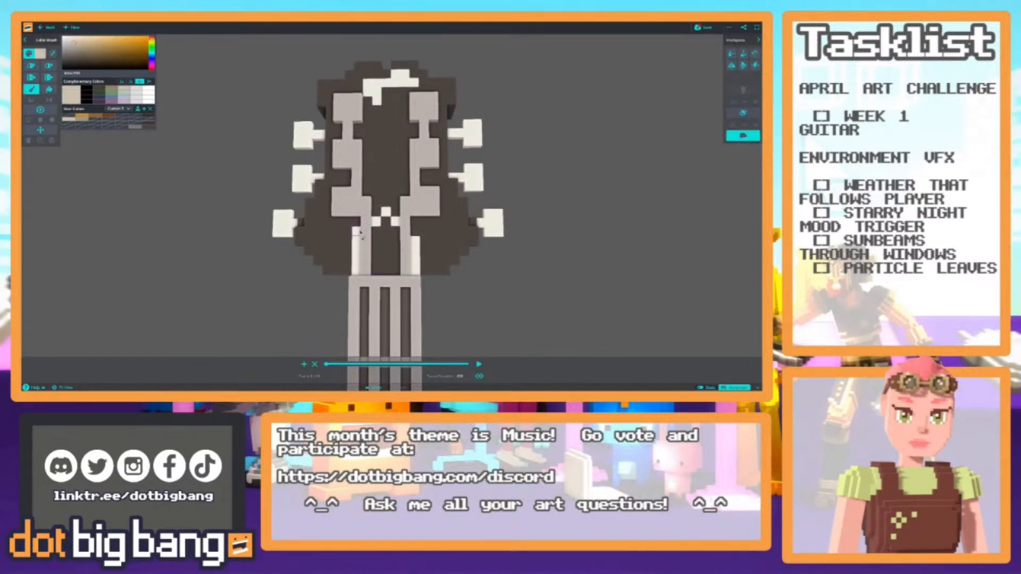
pyautogui.scroll(-5, 404, 232)
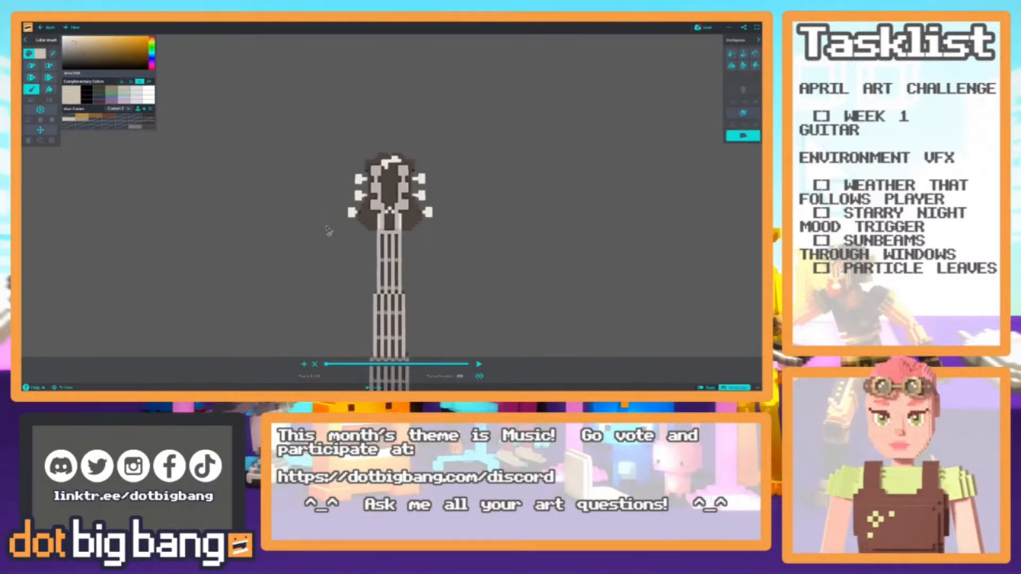
pyautogui.scroll(-8, 345, 242)
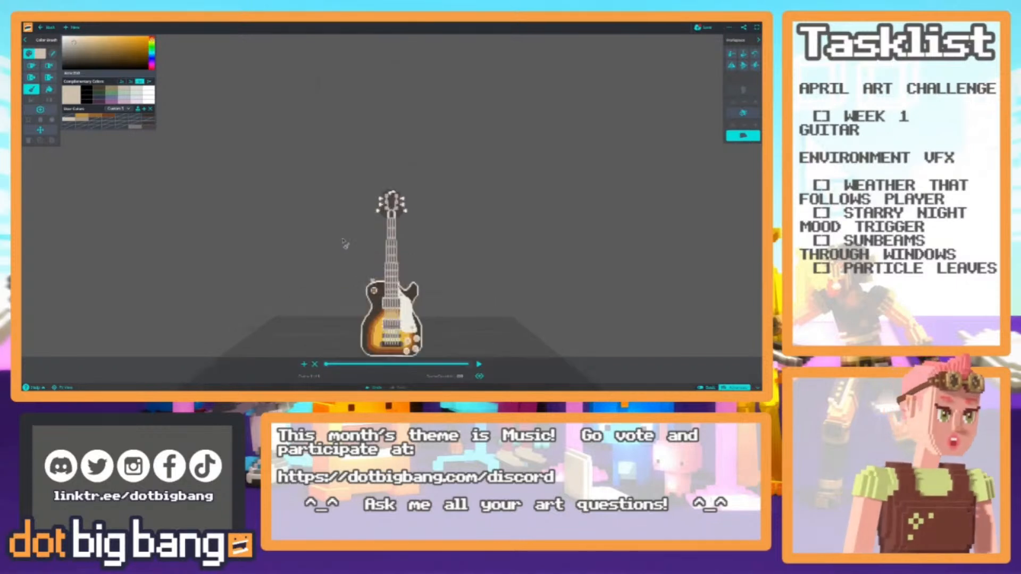
# Sample the orange-brown from the round switch on the body and paint a vertical marking in the middle of the headstock.
pyautogui.scroll(10, 345, 242)
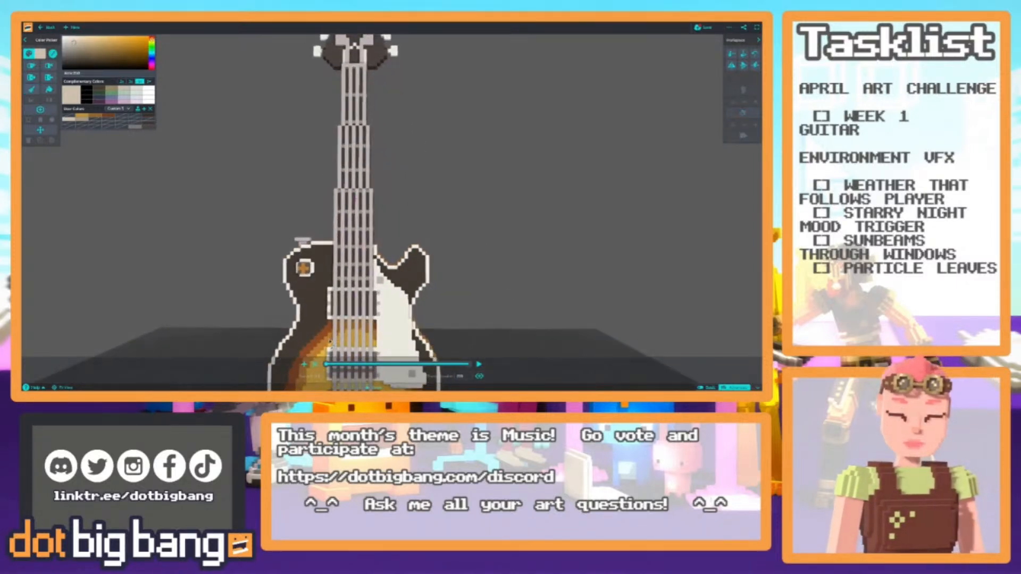
pyautogui.keyDown('alt'); pyautogui.click(304, 268); pyautogui.keyUp('alt')
pyautogui.scroll(4, 314, 177)
pyautogui.moveTo(366, 159); pyautogui.dragTo(376, 270, button='middle')
pyautogui.scroll(3, 375, 266)
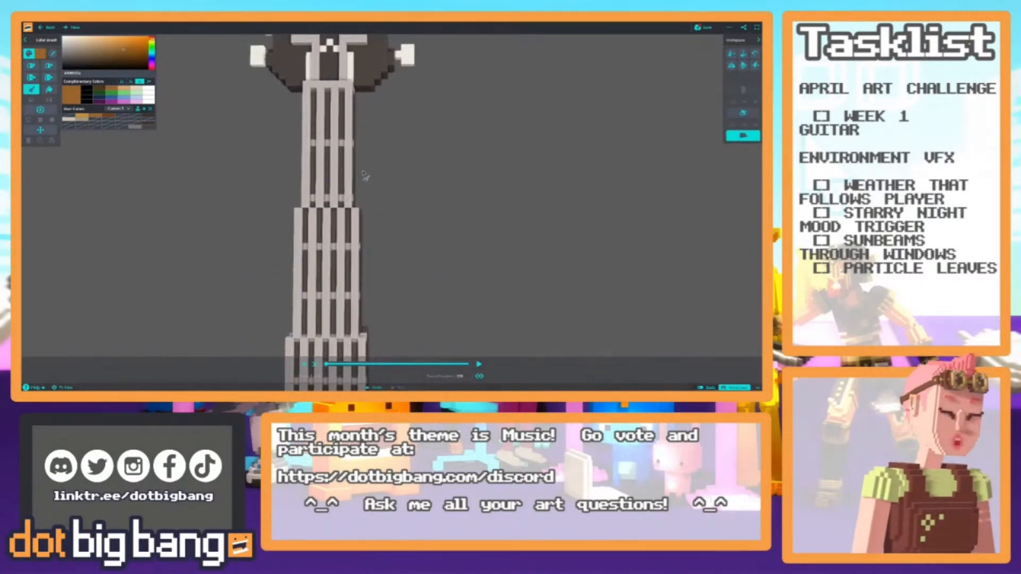
pyautogui.moveTo(365, 162); pyautogui.dragTo(378, 270, button='middle')
pyautogui.moveTo(341, 125); pyautogui.dragTo(355, 240, button='middle')
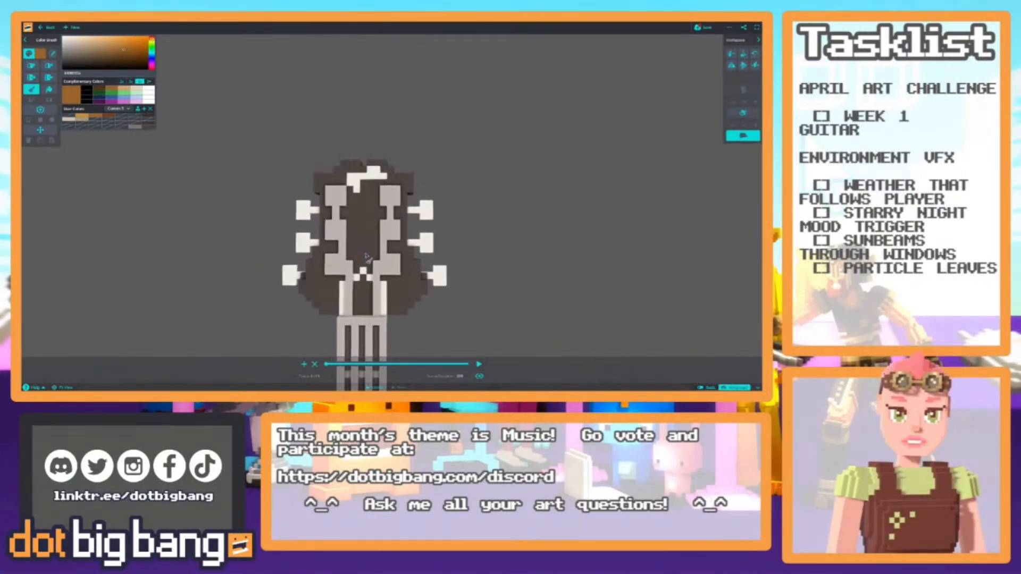
pyautogui.moveTo(370, 257); pyautogui.dragTo(363, 220)
pyautogui.click(366, 203)
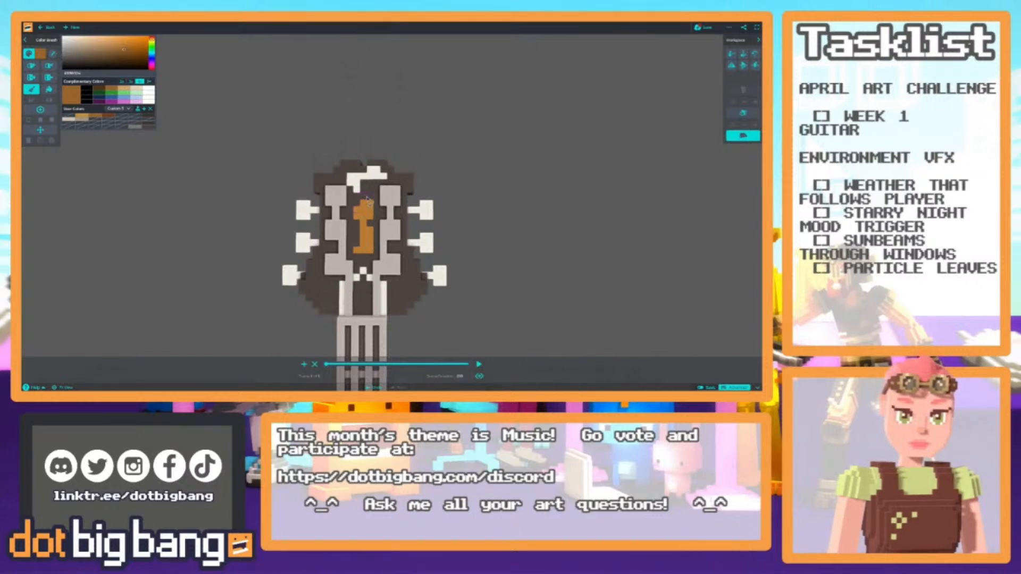
# Check the orange-brown headstock marking at a distance and reshape its upper end with sampled orange-brown and dark voxels.
pyautogui.scroll(-10, 366, 202)
pyautogui.moveTo(346, 265); pyautogui.dragTo(353, 246, button='middle')
pyautogui.scroll(3, 346, 253)
pyautogui.scroll(3, 387, 181)
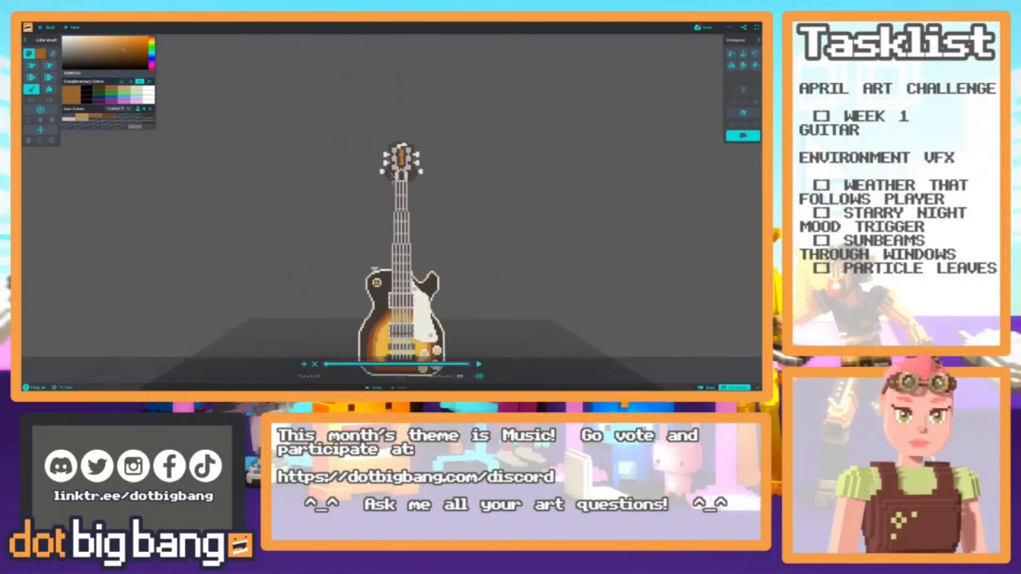
pyautogui.moveTo(395, 194); pyautogui.dragTo(386, 247, button='middle')
pyautogui.moveTo(372, 284); pyautogui.dragTo(358, 185, button='middle')
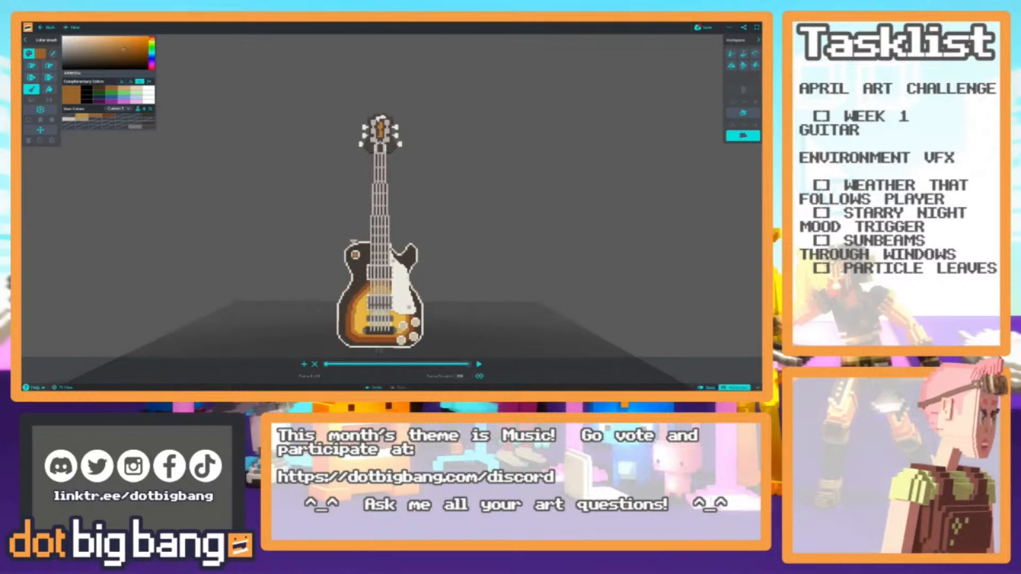
pyautogui.scroll(3, 375, 122)
pyautogui.scroll(3, 377, 121)
pyautogui.moveTo(379, 127); pyautogui.dragTo(414, 346, button='middle')
pyautogui.keyDown('alt'); pyautogui.click(387, 169); pyautogui.keyUp('alt')
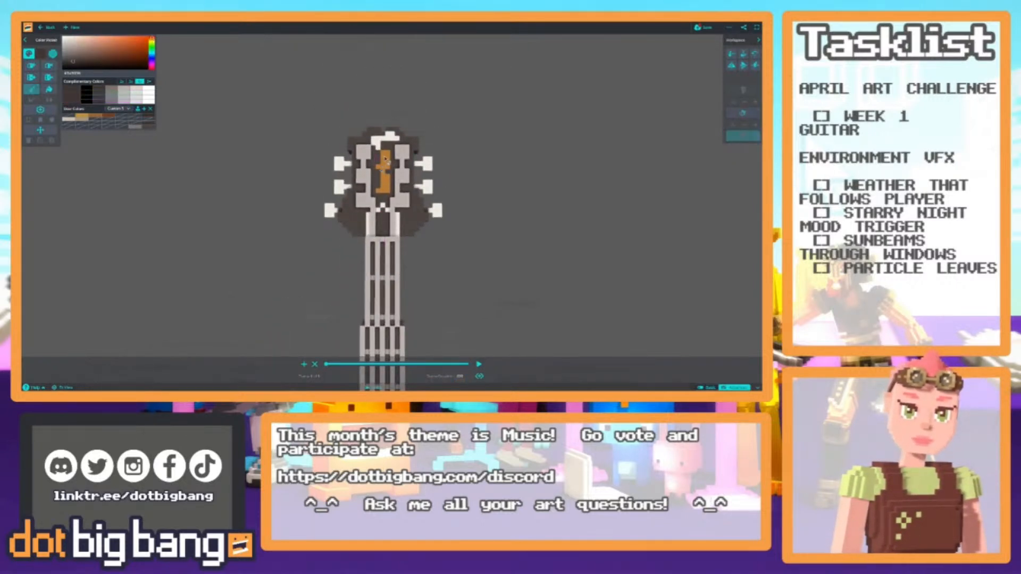
pyautogui.keyDown('alt'); pyautogui.click(385, 160); pyautogui.keyUp('alt')
pyautogui.click(379, 154)
pyautogui.keyDown('alt'); pyautogui.click(383, 147); pyautogui.keyUp('alt')
pyautogui.moveTo(379, 153); pyautogui.dragTo(388, 155)
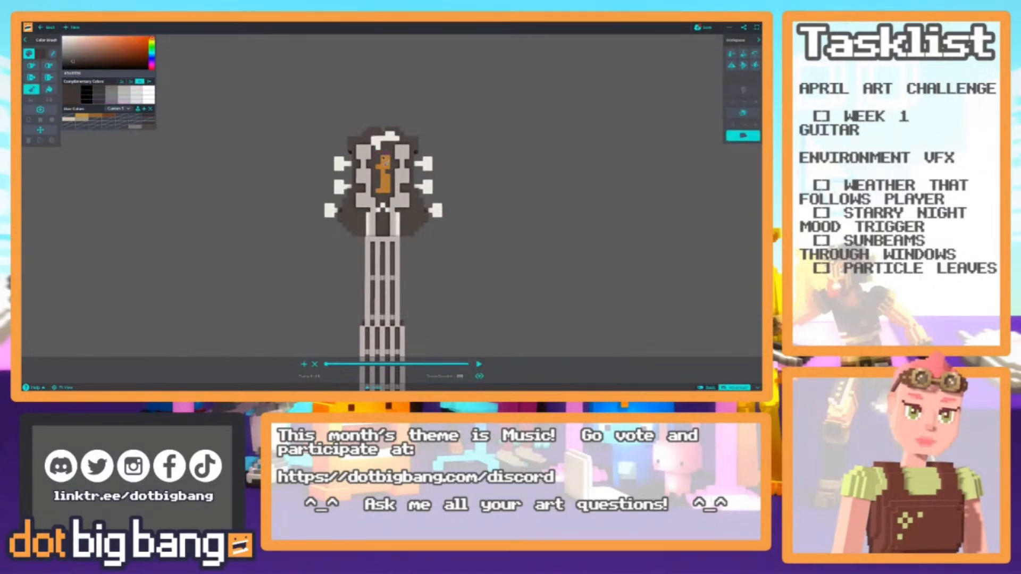
# Extend the upper and middle left side of the headstock marking with sampled orange-brown to form a fuller block.
pyautogui.keyDown('alt'); pyautogui.click(387, 161); pyautogui.keyUp('alt')
pyautogui.click(379, 157)
pyautogui.scroll(-3, 367, 192)
pyautogui.scroll(3, 367, 192)
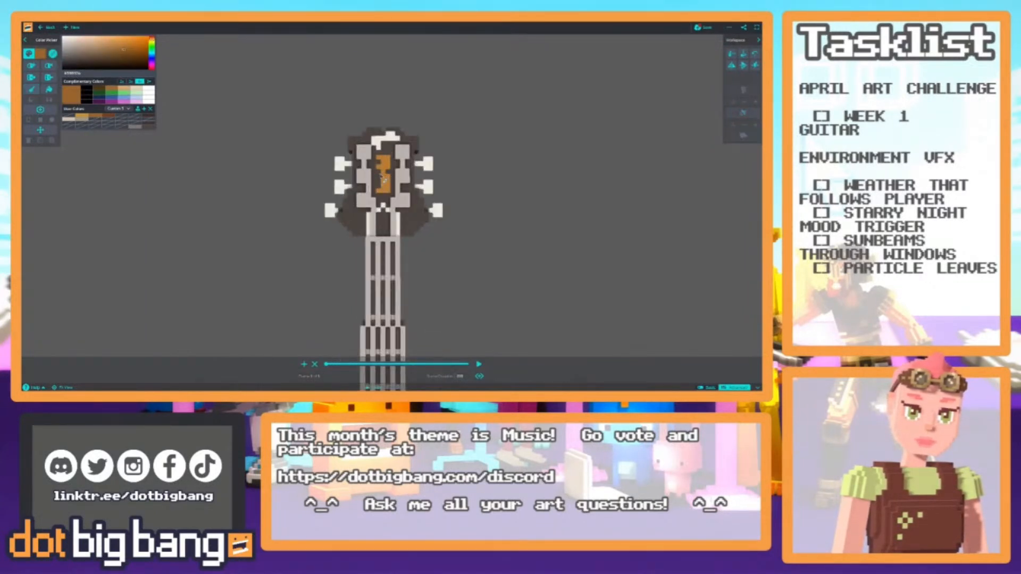
pyautogui.click(381, 171)
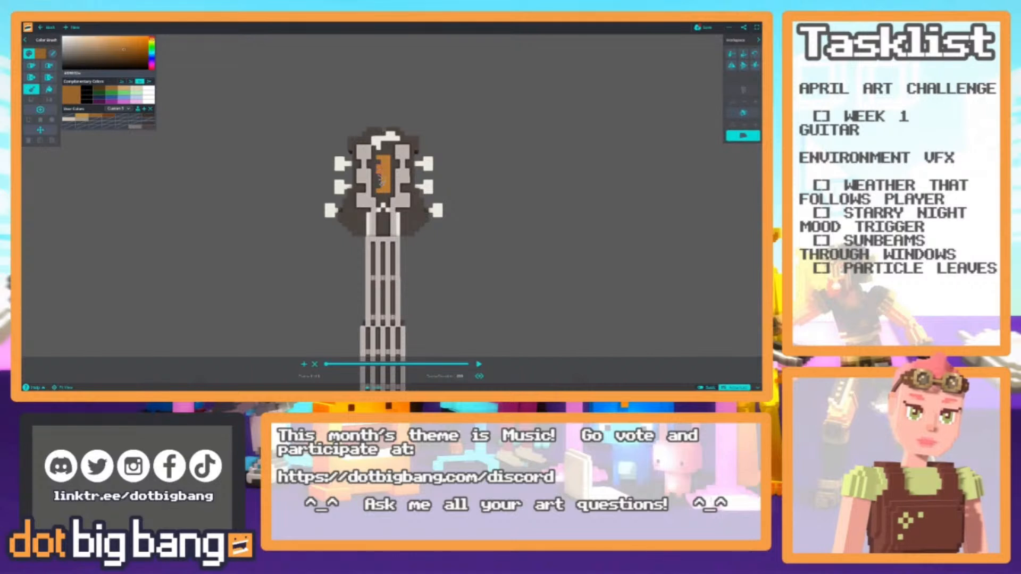
pyautogui.keyDown('alt'); pyautogui.click(381, 171); pyautogui.keyUp('alt')
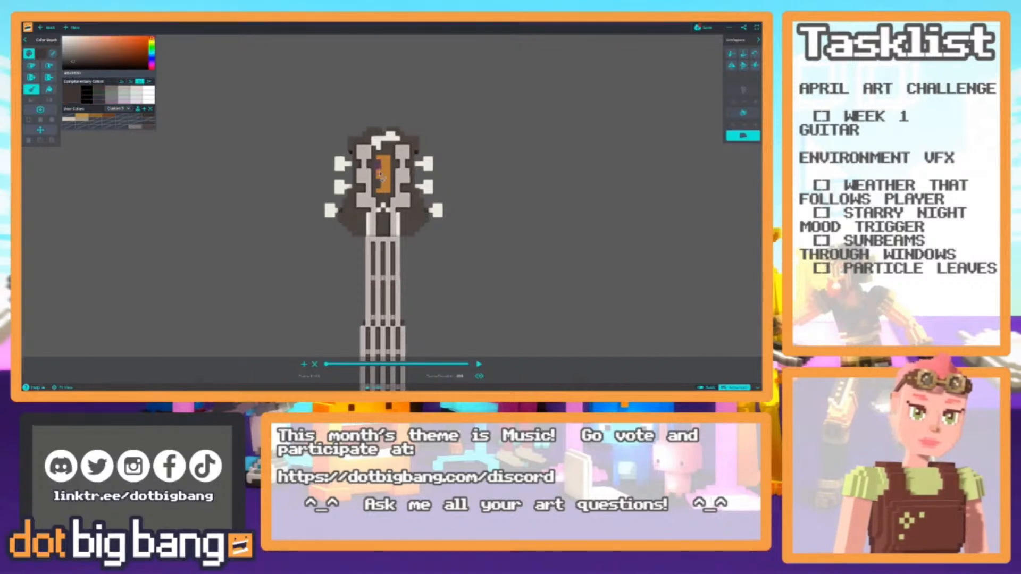
pyautogui.keyDown('alt'); pyautogui.click(383, 184); pyautogui.keyUp('alt')
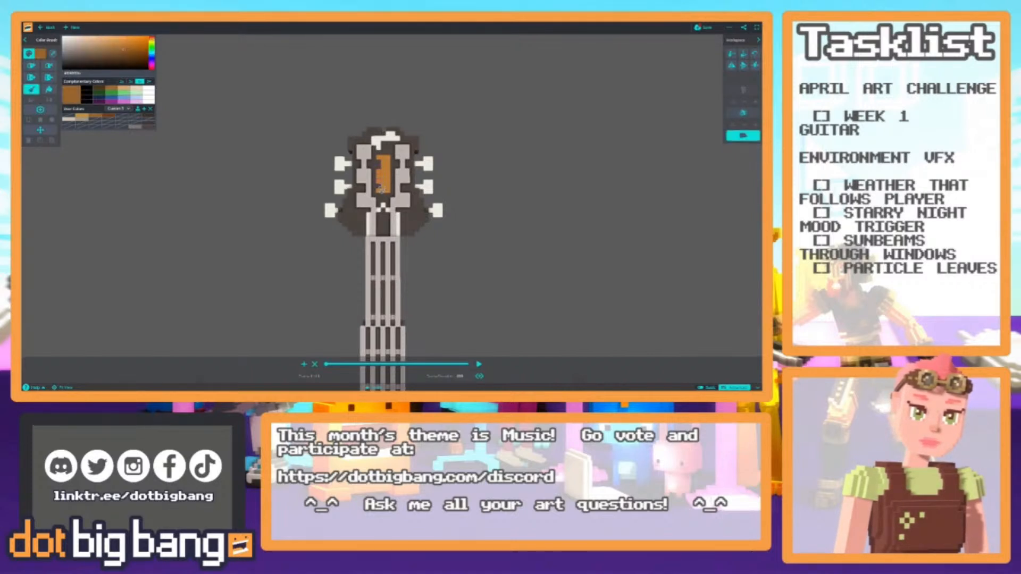
# Break the orange-brown headstock marking into two stacked blocks using sampled dark voxels, checking it against the whole guitar.
pyautogui.click(381, 187)
pyautogui.keyDown('alt'); pyautogui.click(381, 183); pyautogui.keyUp('alt')
pyautogui.click(384, 183)
pyautogui.scroll(-5, 358, 200)
pyautogui.scroll(3, 357, 196)
pyautogui.scroll(3, 358, 198)
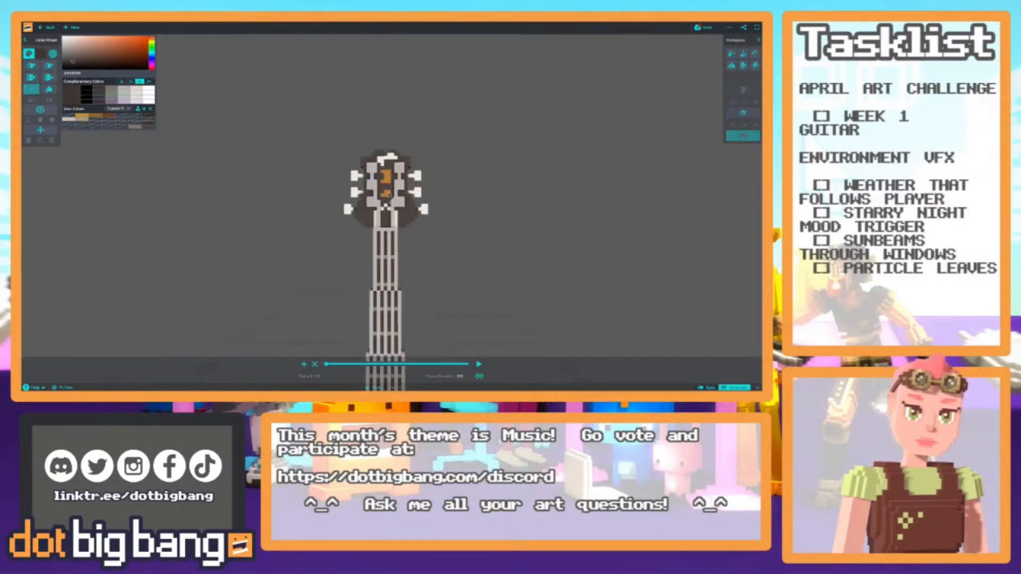
pyautogui.keyDown('alt'); pyautogui.click(391, 192); pyautogui.keyUp('alt')
pyautogui.scroll(-5, 391, 193)
pyautogui.scroll(3, 327, 284)
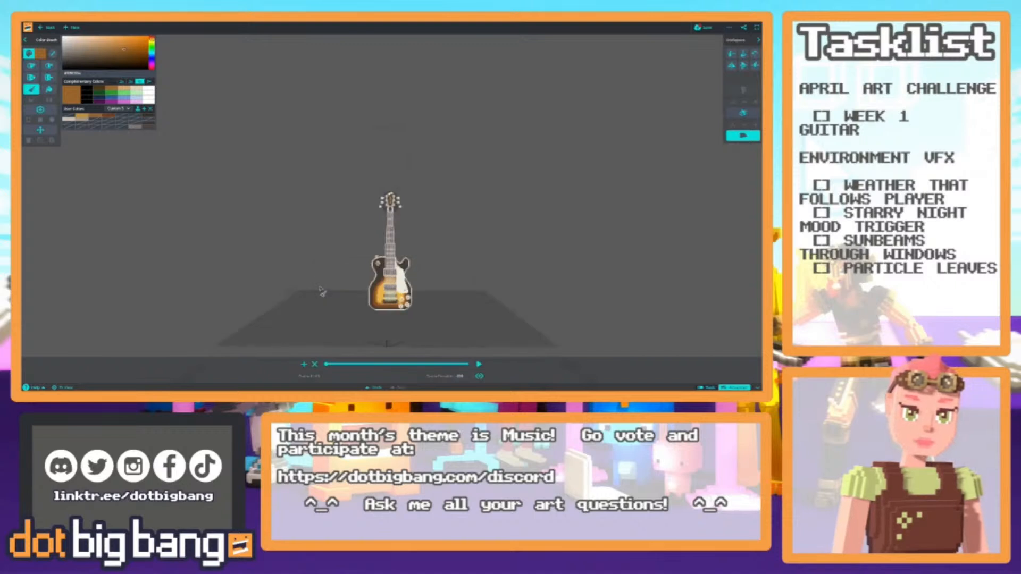
pyautogui.scroll(3, 337, 252)
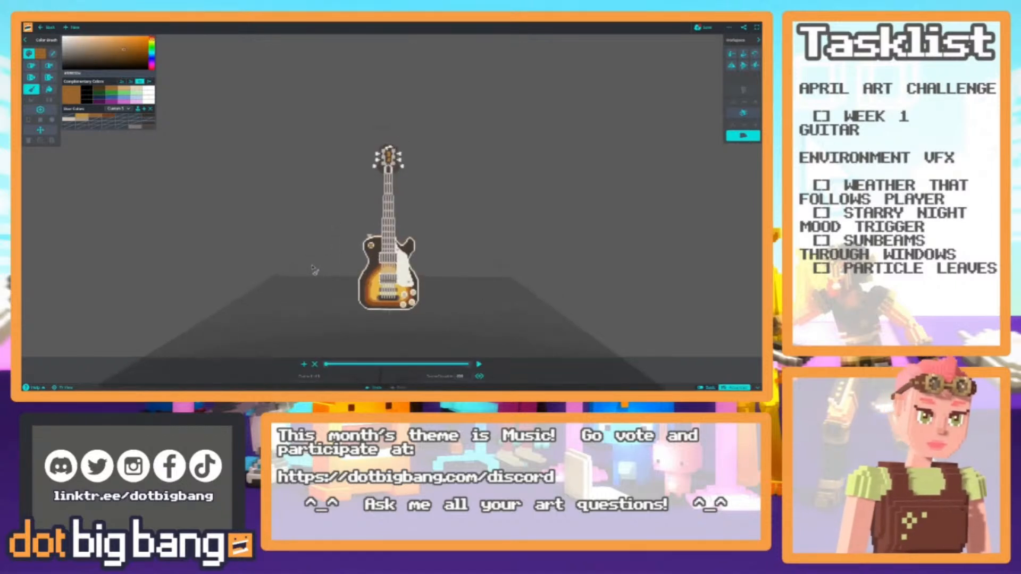
pyautogui.scroll(8, 391, 192)
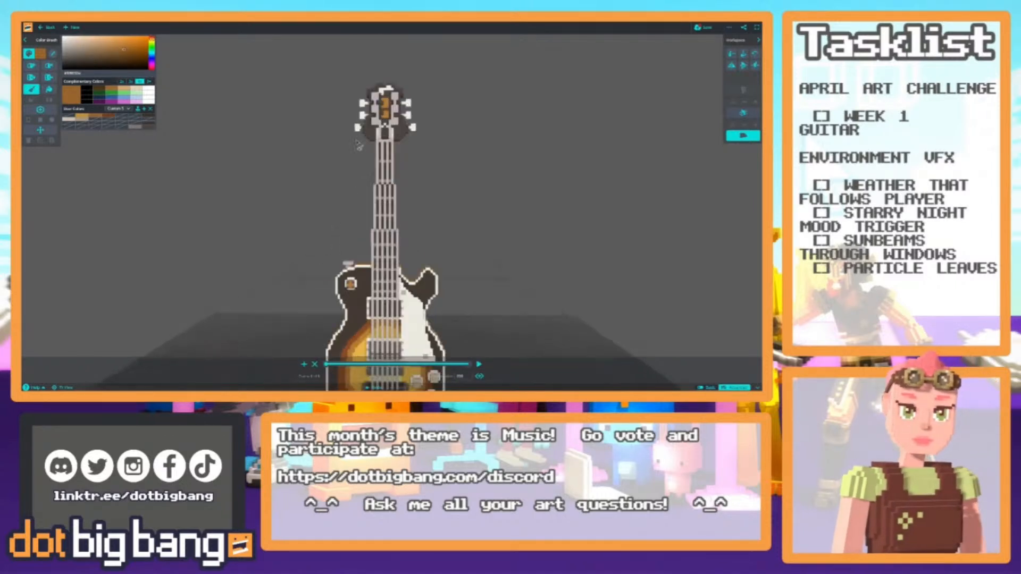
# Set up mirrored voxel adding in the light grey sampled from the guitar.
pyautogui.click(371, 219)
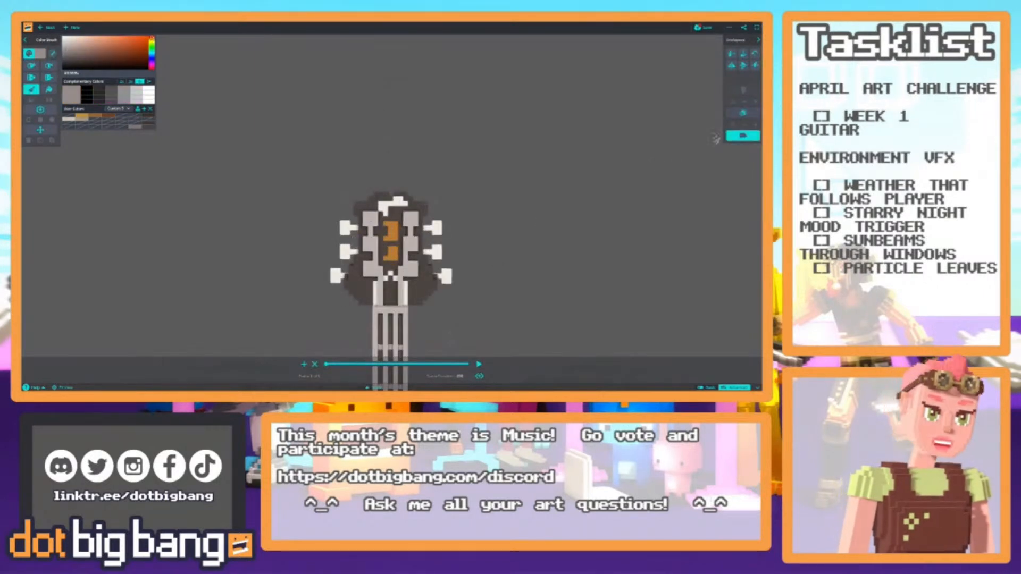
pyautogui.click(739, 114)
pyautogui.scroll(3, 452, 213)
pyautogui.press('a')
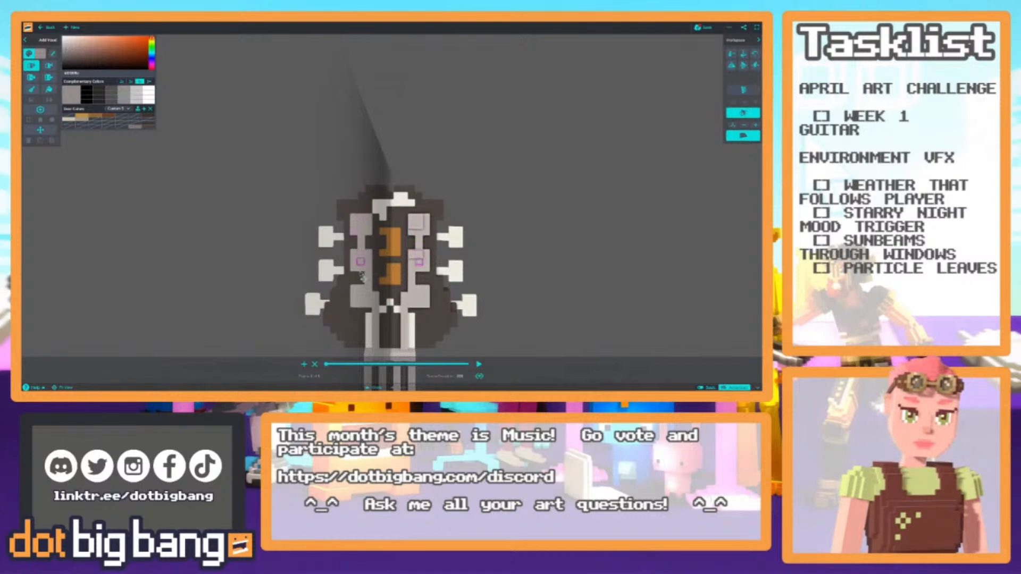
pyautogui.moveTo(365, 295); pyautogui.dragTo(396, 295, button='right')
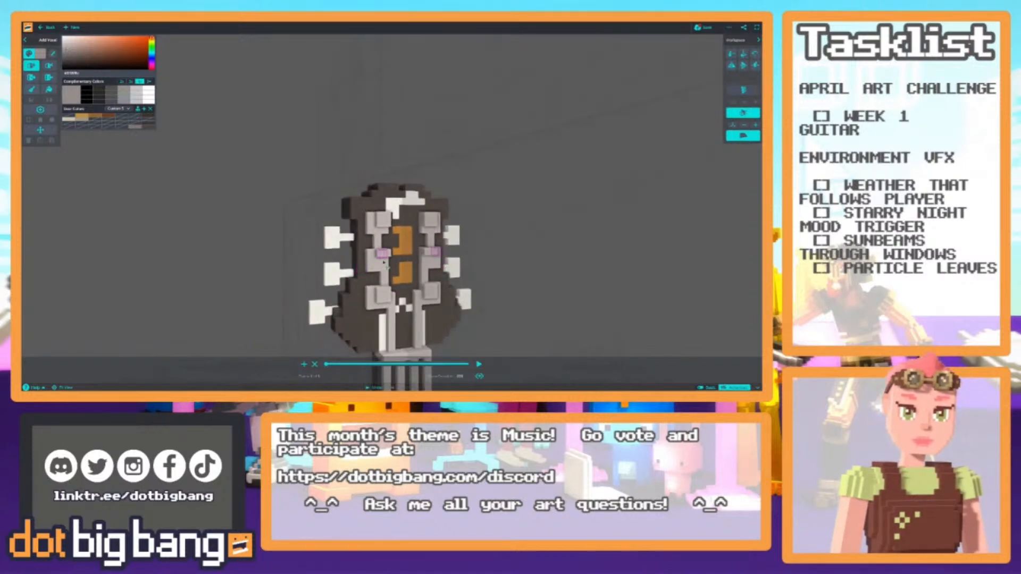
# Examine the guitar from angled and front views, from the headstock down to where the fretboard meets the body.
pyautogui.scroll(-5, 381, 260)
pyautogui.scroll(5, 298, 245)
pyautogui.scroll(-5, 309, 243)
pyautogui.moveTo(319, 245); pyautogui.dragTo(319, 223, button='right')
pyautogui.scroll(3, 319, 223)
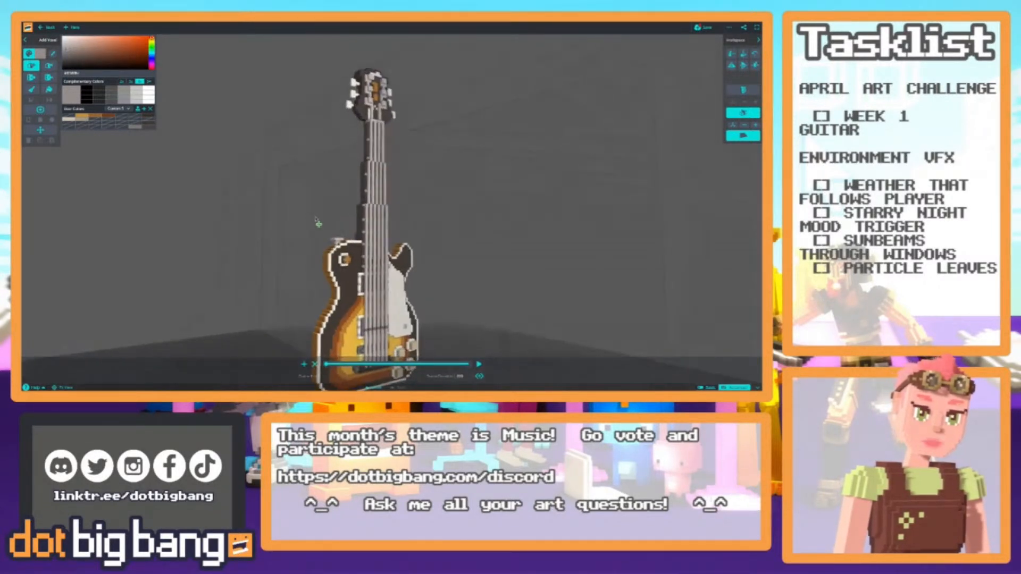
pyautogui.scroll(6, 356, 262)
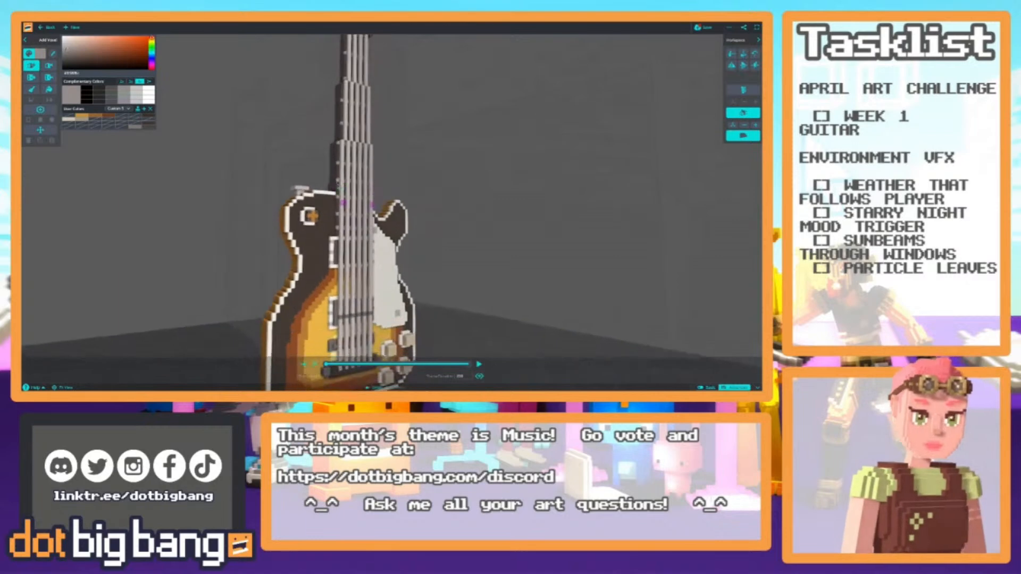
pyautogui.moveTo(370, 228); pyautogui.dragTo(305, 314, button='right')
pyautogui.scroll(5, 352, 302)
pyautogui.moveTo(306, 314); pyautogui.dragTo(304, 244, button='middle')
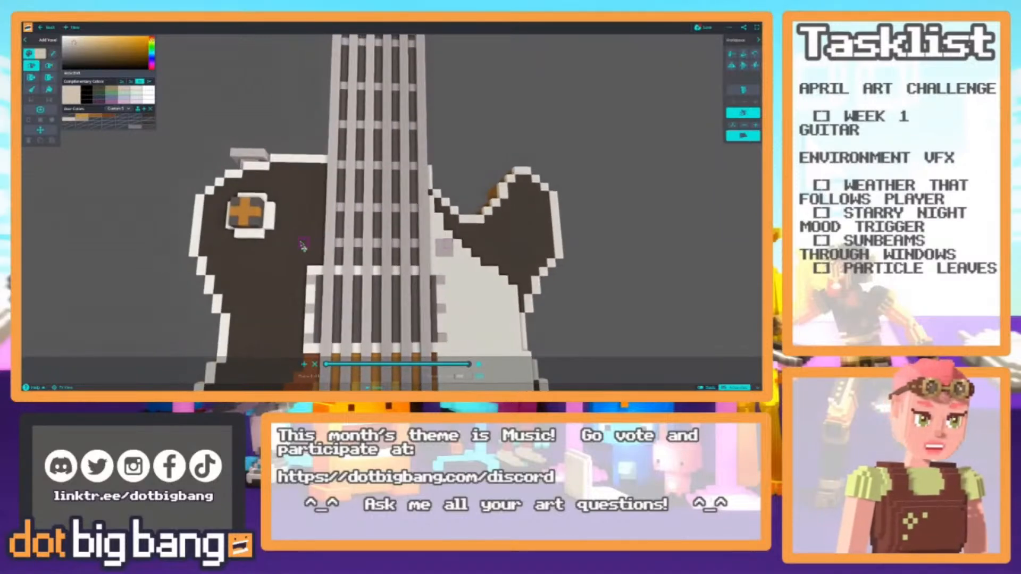
pyautogui.scroll(3, 319, 242)
pyautogui.moveTo(321, 241); pyautogui.dragTo(345, 209, button='right')
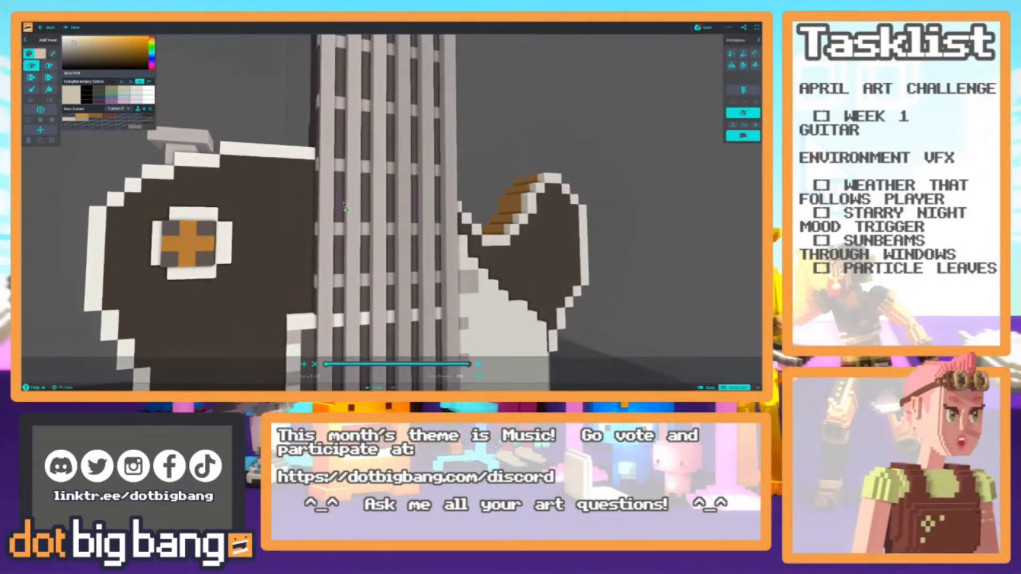
# Paint a mirrored off-white inlay between two frets and the strings near the body, and sample the dark body colour.
pyautogui.scroll(2, 345, 209)
pyautogui.press('b')
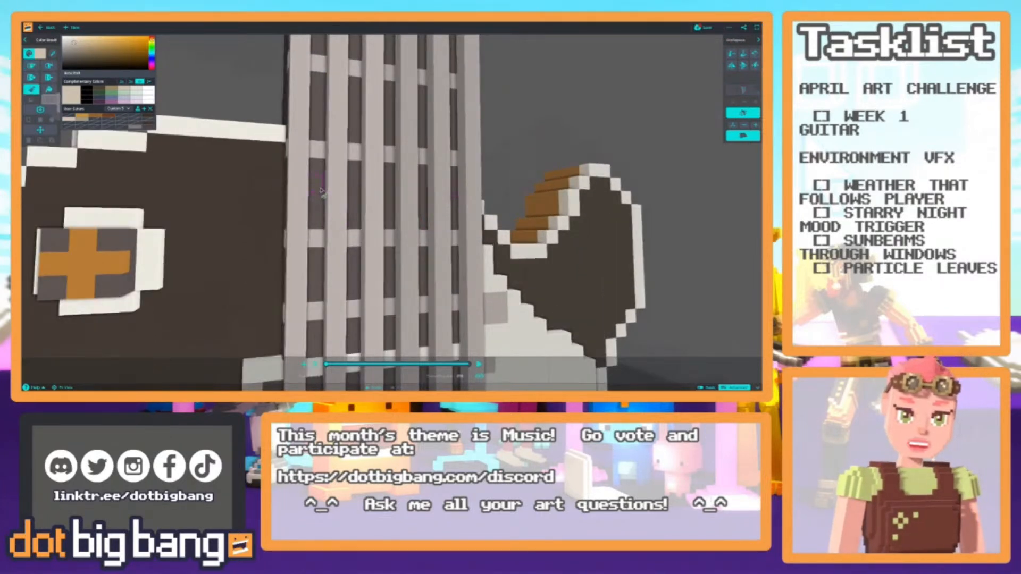
pyautogui.moveTo(290, 184)
pyautogui.mouseDown(button='right')
pyautogui.moveTo(355, 187)
pyautogui.moveTo(162, 221)
pyautogui.moveTo(200, 214)
pyautogui.mouseUp(button='right')
pyautogui.scroll(3, 336, 187)
pyautogui.click(357, 187)
pyautogui.scroll(-5, 213, 207)
pyautogui.scroll(4, 285, 223)
pyautogui.keyDown('alt'); pyautogui.click(286, 222); pyautogui.keyUp('alt')
pyautogui.scroll(-4, 298, 210)
pyautogui.moveTo(307, 201)
pyautogui.mouseDown(button='right')
pyautogui.moveTo(278, 198)
pyautogui.moveTo(295, 203)
pyautogui.mouseUp(button='right')
pyautogui.scroll(5, 298, 203)
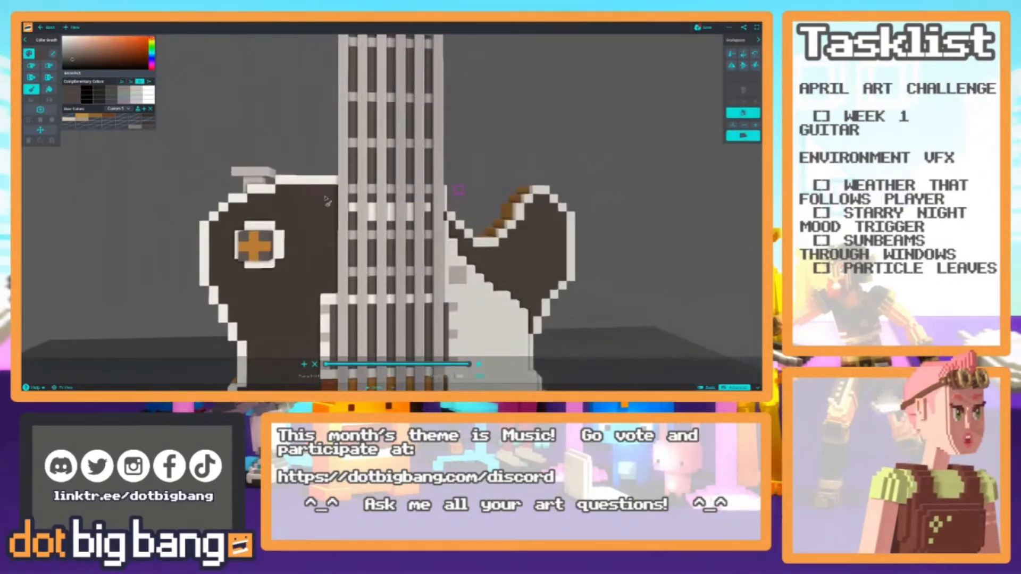
# Paint a second mirrored off-white inlay two fret spaces above the existing one, using the colour sampled from the guitar.
pyautogui.keyDown('alt'); pyautogui.click(379, 274); pyautogui.keyUp('alt')
pyautogui.scroll(5, 367, 270)
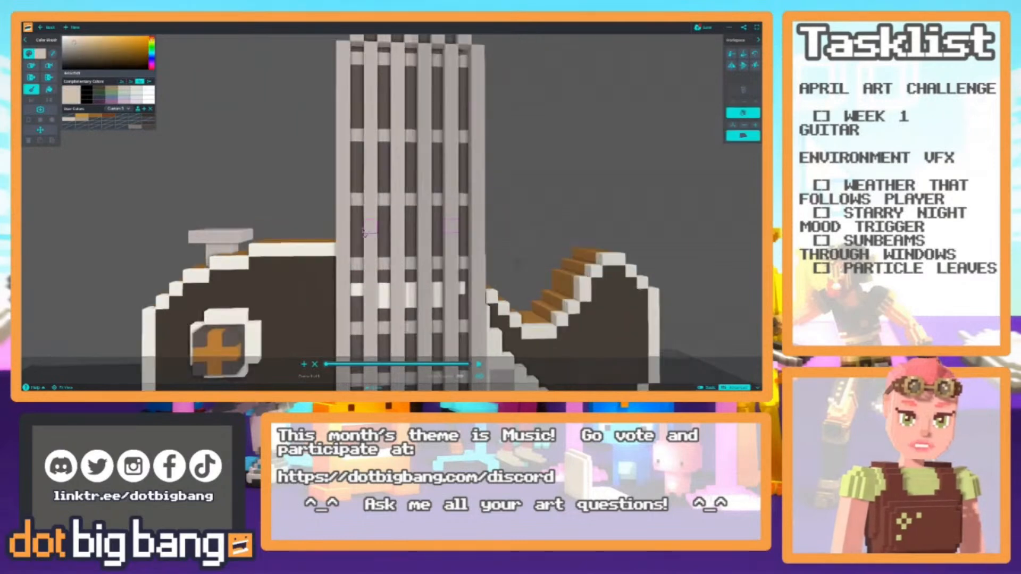
pyautogui.click(353, 189)
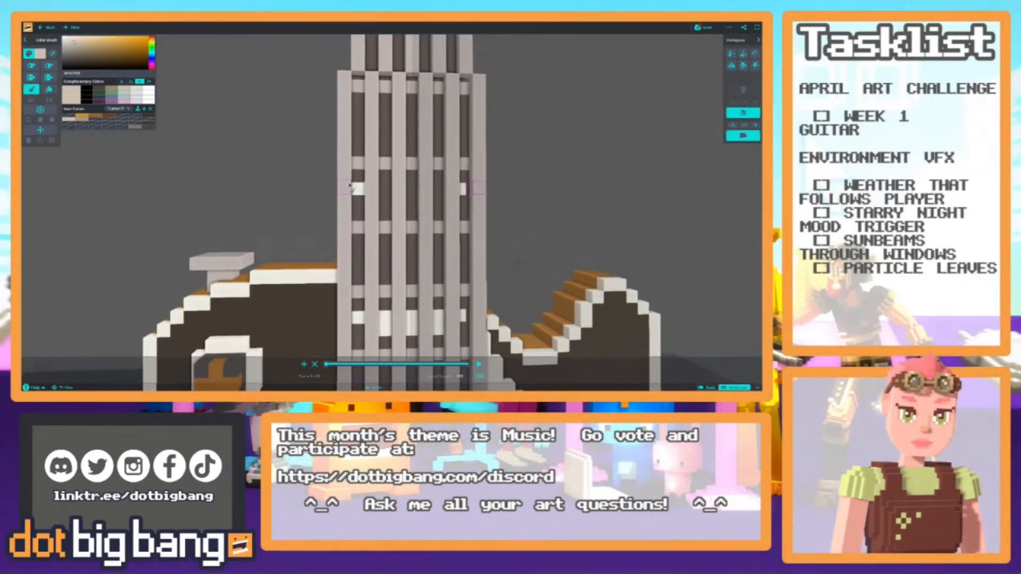
pyautogui.moveTo(366, 202)
pyautogui.mouseDown(button='right')
pyautogui.moveTo(292, 218)
pyautogui.moveTo(410, 196)
pyautogui.moveTo(367, 188)
pyautogui.mouseUp(button='right')
pyautogui.scroll(5, 292, 219)
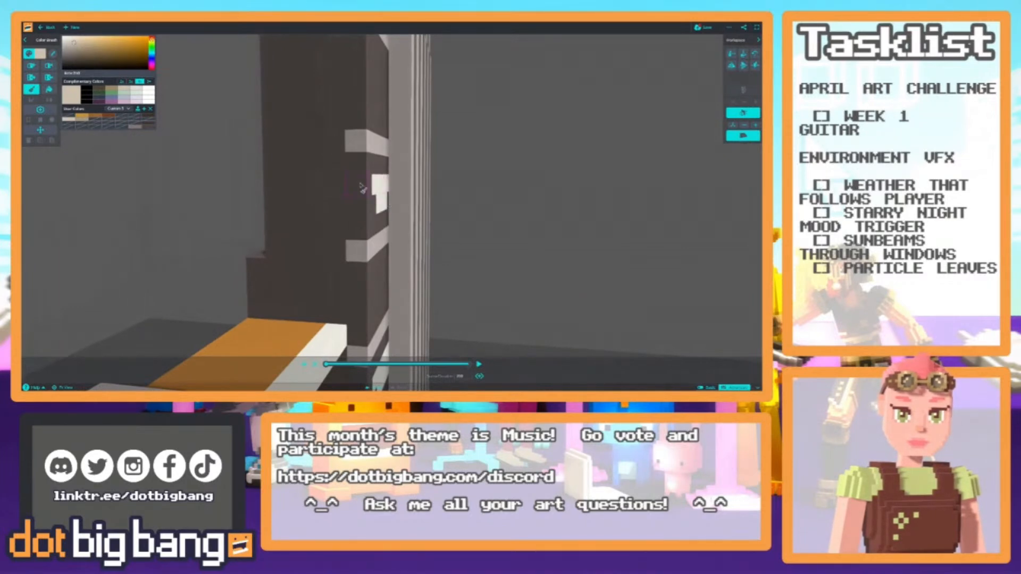
pyautogui.scroll(3, 367, 191)
pyautogui.click(376, 190)
pyautogui.scroll(-8, 375, 189)
pyautogui.moveTo(372, 189)
pyautogui.mouseDown(button='right')
pyautogui.moveTo(268, 176)
pyautogui.moveTo(228, 189)
pyautogui.mouseUp(button='right')
pyautogui.scroll(-5, 335, 213)
pyautogui.scroll(2, 351, 232)
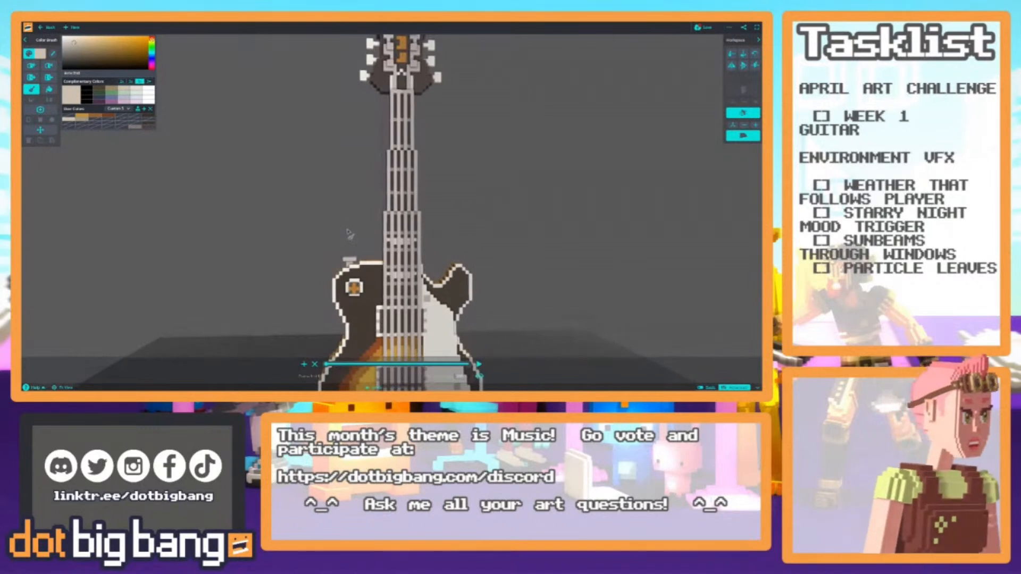
# Paint a mirrored off-white inlay in the lowest fret space of the neck's middle section.
pyautogui.scroll(5, 346, 245)
pyautogui.moveTo(347, 244); pyautogui.dragTo(376, 193, button='right')
pyautogui.moveTo(376, 192); pyautogui.dragTo(346, 213, button='middle')
pyautogui.scroll(3, 314, 234)
pyautogui.moveTo(315, 234); pyautogui.dragTo(381, 220, button='right')
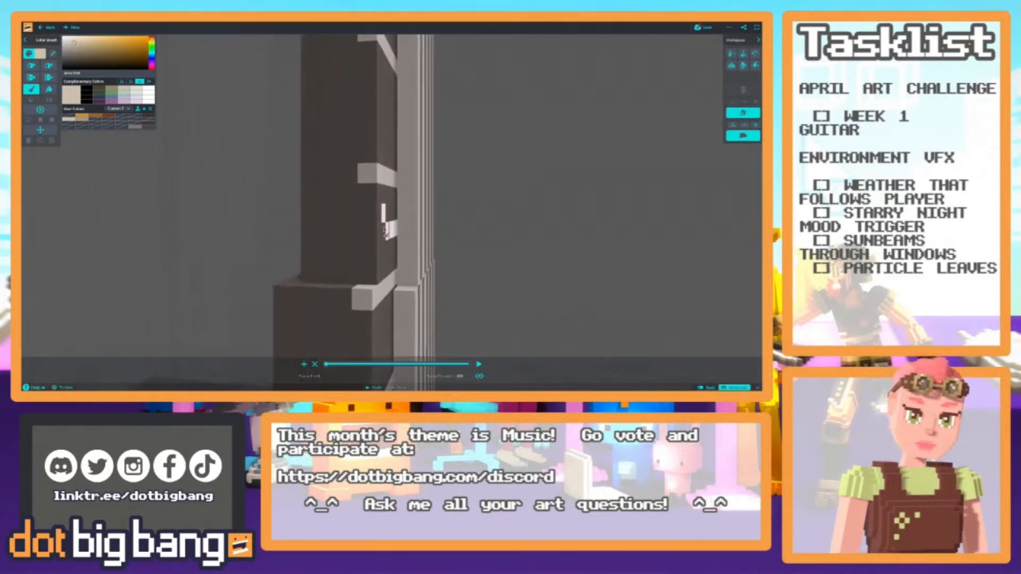
pyautogui.scroll(-3, 371, 211)
pyautogui.moveTo(382, 219); pyautogui.dragTo(260, 221, button='right')
pyautogui.scroll(-6, 259, 220)
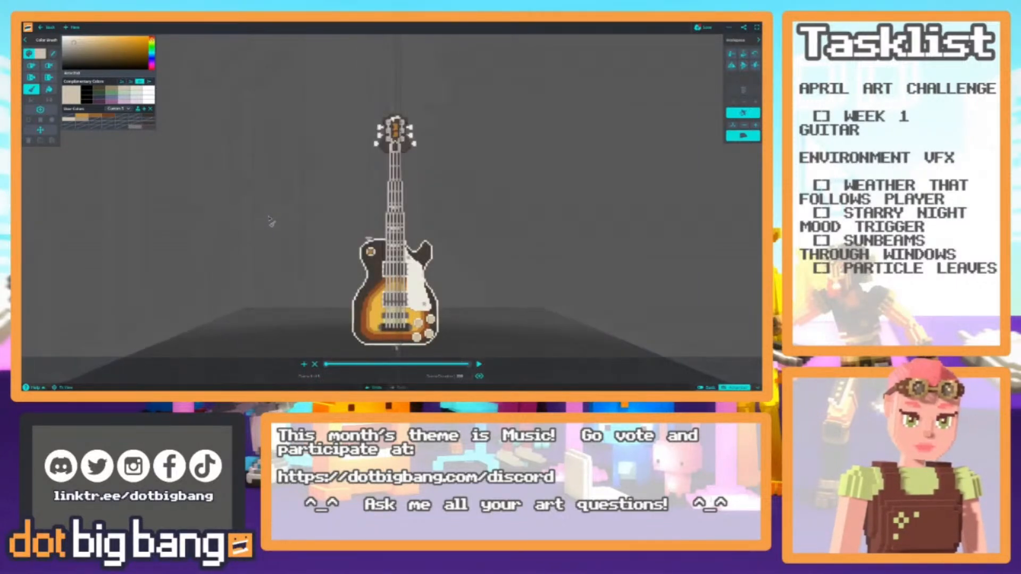
# Check the inlays against the whole guitar from the front and save the guitar.
pyautogui.scroll(6, 272, 222)
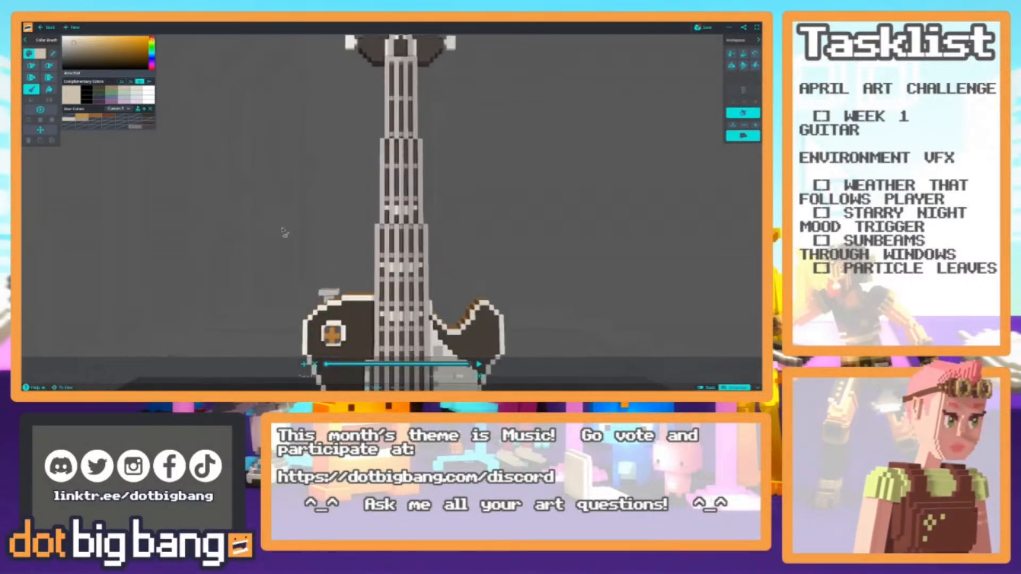
pyautogui.scroll(-3, 326, 249)
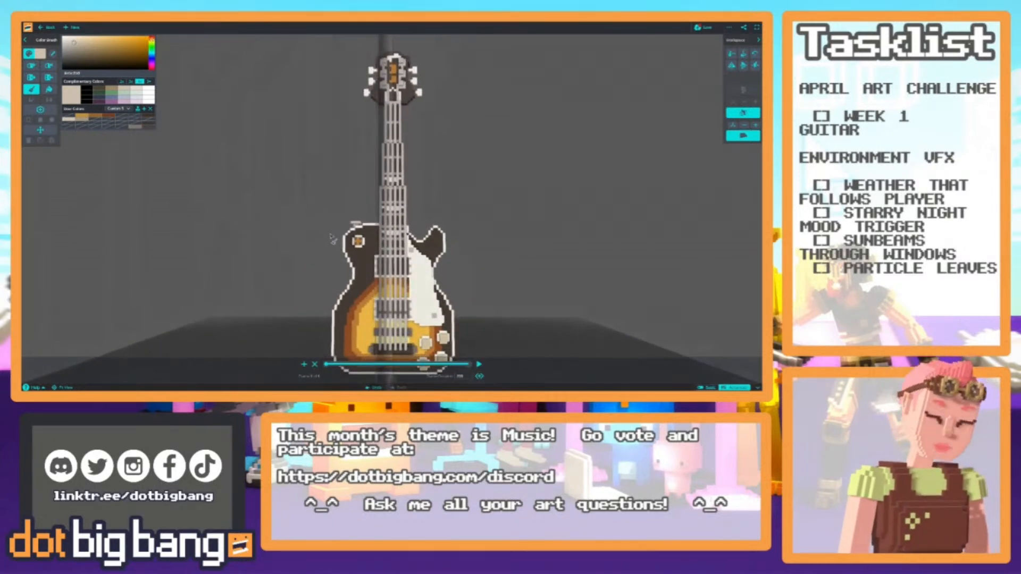
pyautogui.scroll(-3, 327, 278)
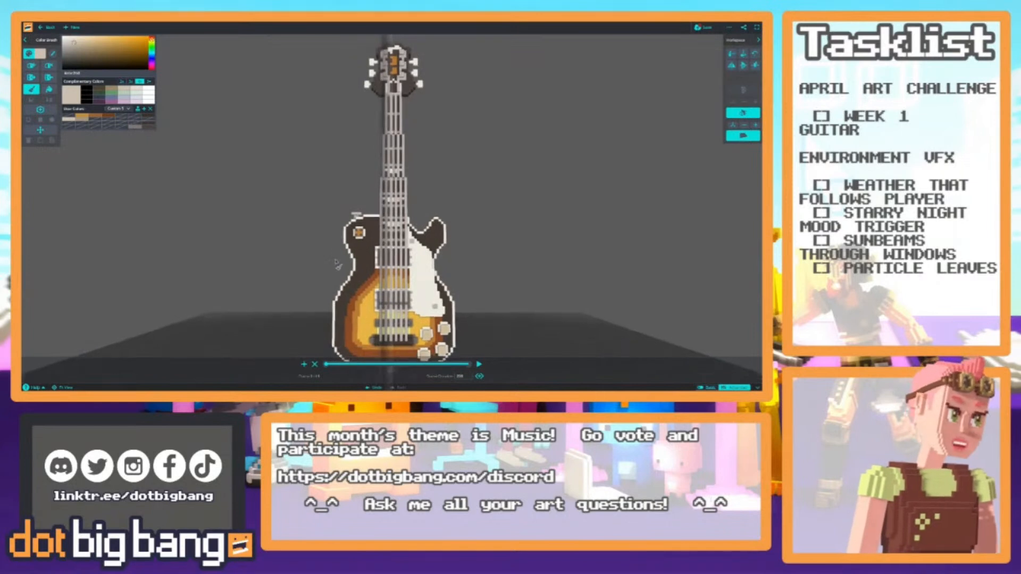
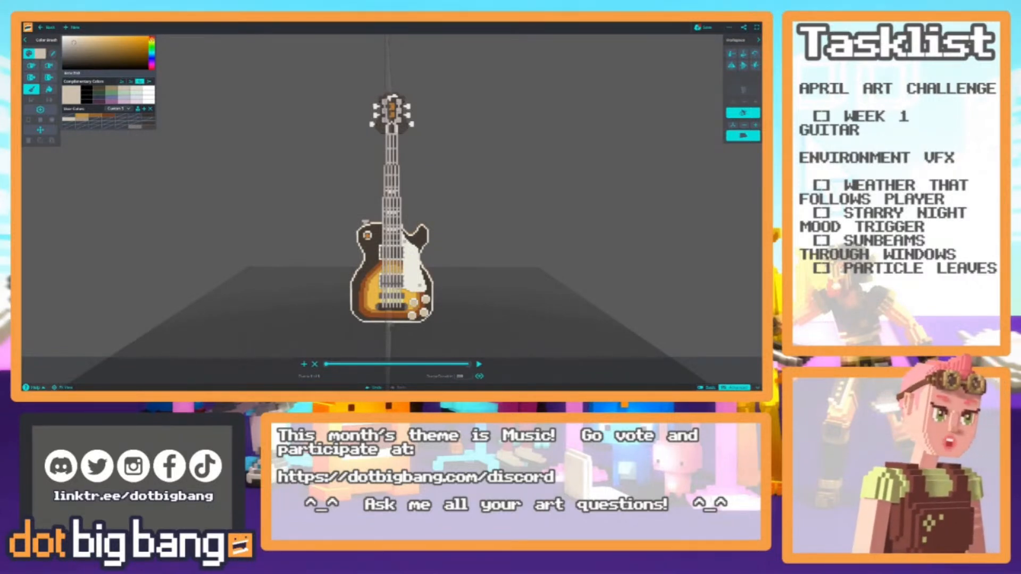
pyautogui.click(705, 27)
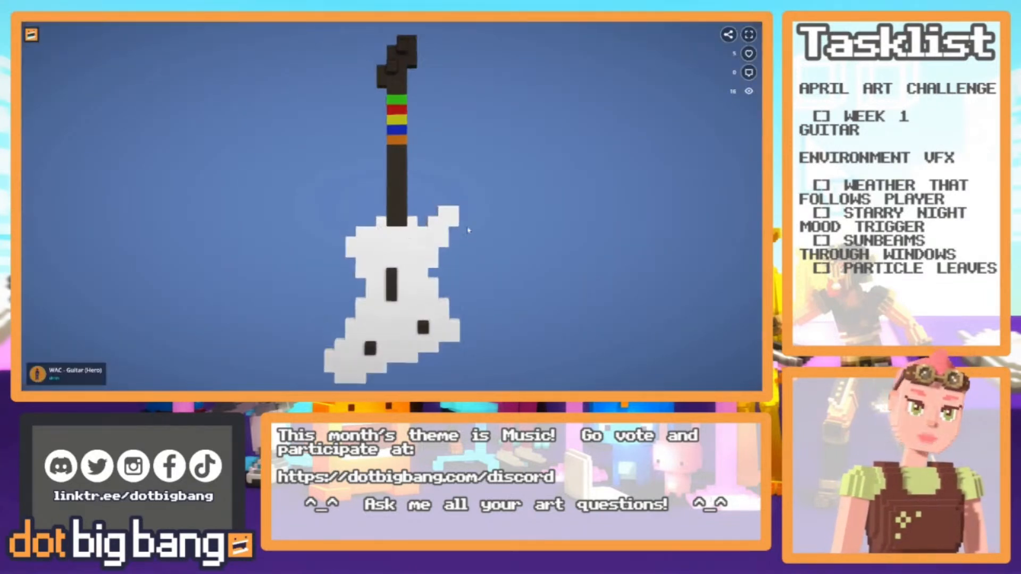
# Like the WAC - Guitar (Hero) creation and return to the voxel guitar in the editor.
pyautogui.click(749, 53)
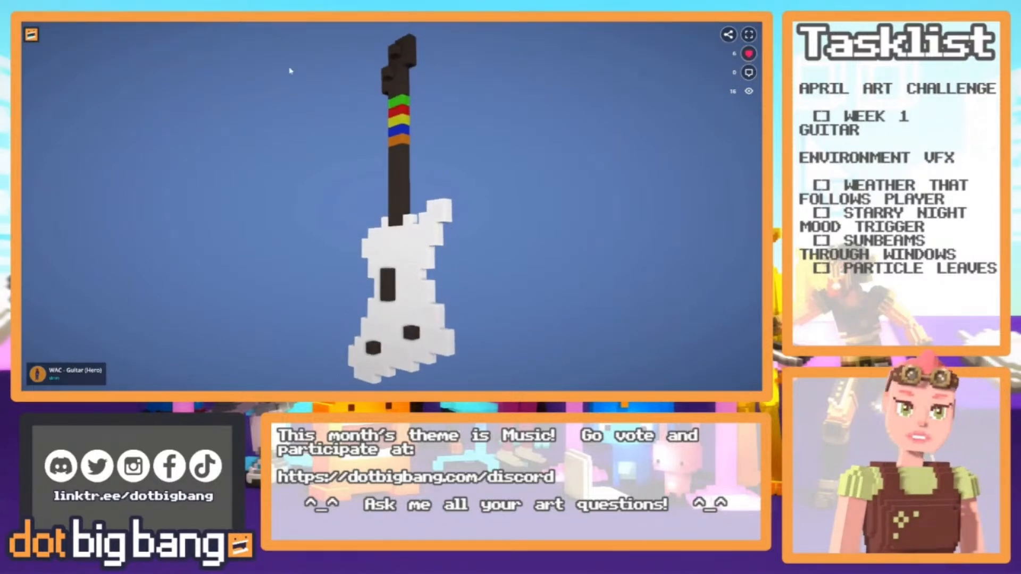
pyautogui.hotkey('ctrl', 'Tab')
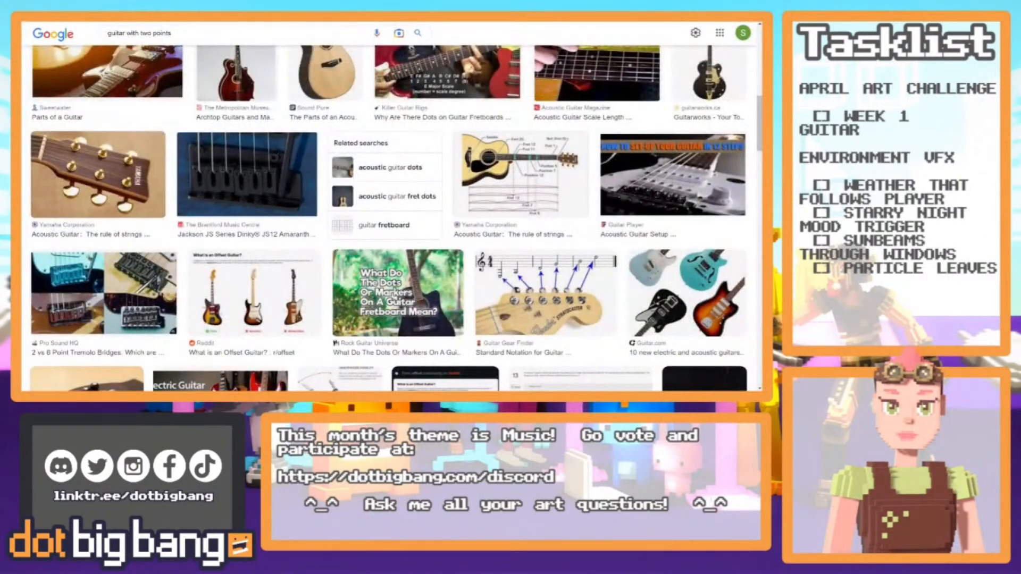
pyautogui.hotkey('ctrl', 'shift', 'Tab')
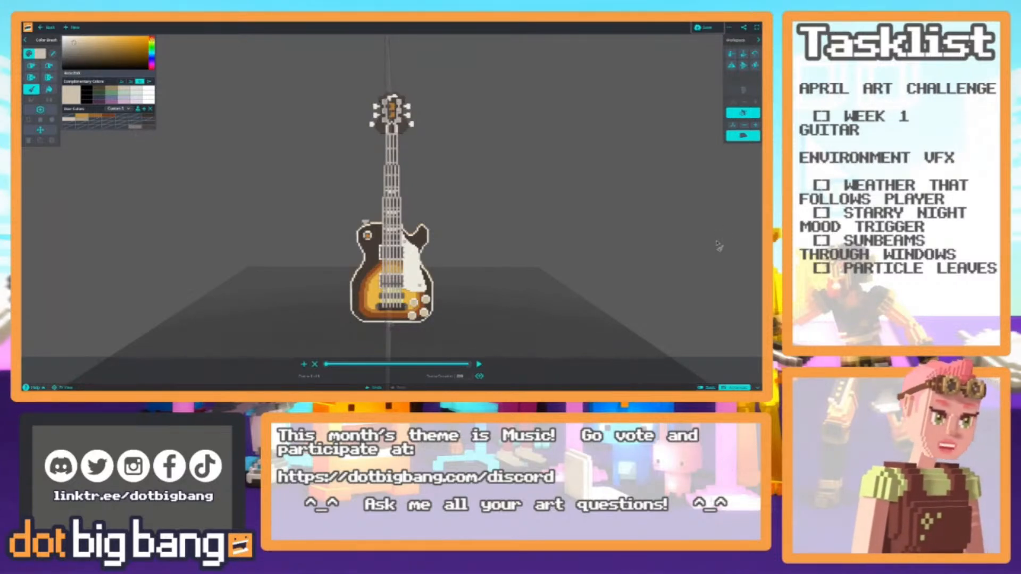
# Paint a mirrored off-white inlay in the topmost fret space of the neck's middle section, just below where the neck widens.
pyautogui.moveTo(338, 262); pyautogui.dragTo(344, 249, button='right')
pyautogui.moveTo(328, 295); pyautogui.dragTo(298, 254, button='right')
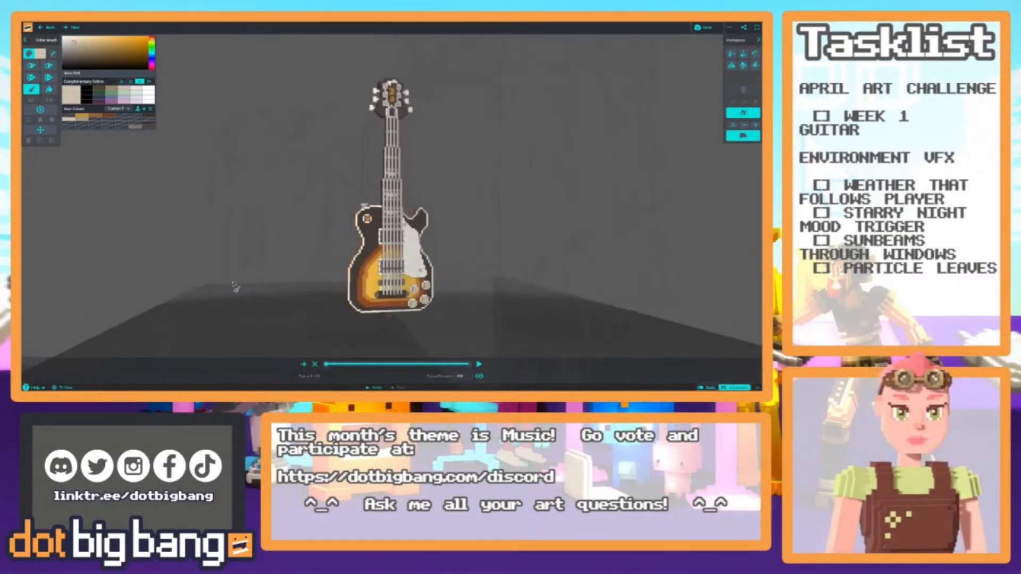
pyautogui.moveTo(276, 283); pyautogui.dragTo(327, 271, button='right')
pyautogui.scroll(5, 328, 272)
pyautogui.moveTo(343, 133)
pyautogui.mouseDown(button='middle')
pyautogui.moveTo(369, 258)
pyautogui.moveTo(331, 272)
pyautogui.moveTo(353, 301)
pyautogui.mouseUp(button='middle')
pyautogui.scroll(5, 415, 258)
pyautogui.press('i')
pyautogui.click(432, 271)
pyautogui.scroll(5, 420, 266)
pyautogui.scroll(-3, 330, 271)
pyautogui.moveTo(360, 212); pyautogui.dragTo(370, 268, button='middle')
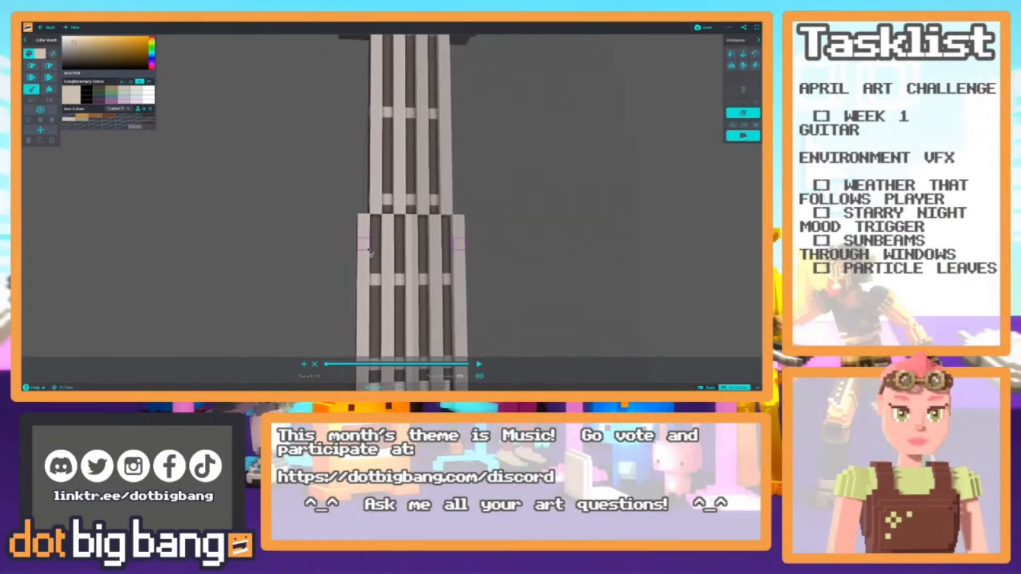
pyautogui.moveTo(363, 247); pyautogui.dragTo(487, 266, button='right')
pyautogui.moveTo(487, 266); pyautogui.dragTo(423, 237, button='middle')
pyautogui.moveTo(420, 218); pyautogui.dragTo(217, 212, button='right')
pyautogui.scroll(-6, 288, 237)
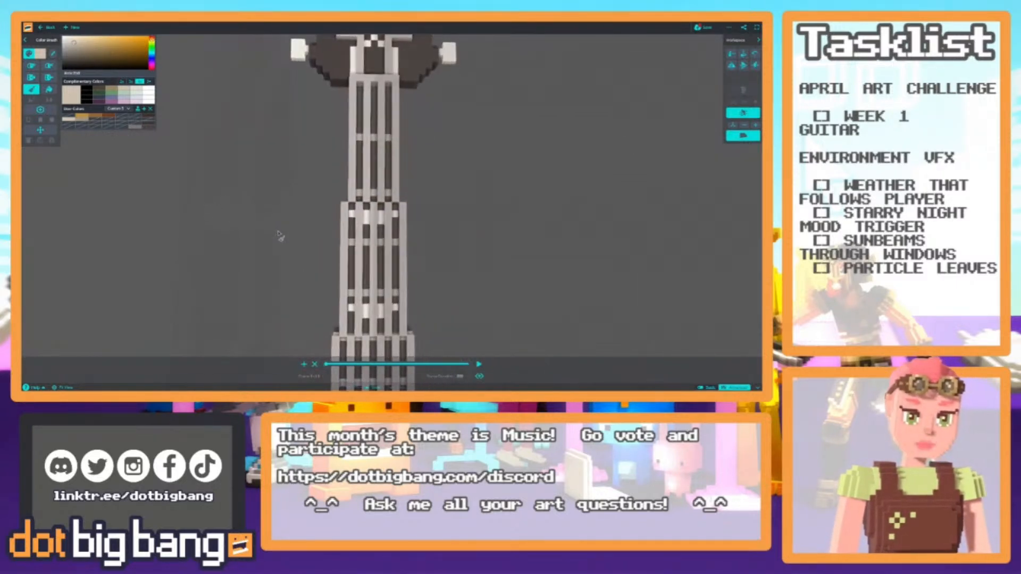
# Paint an off-white inlay between the frets of the narrow upper neck section and sample the dark fretboard colour.
pyautogui.scroll(2, 322, 205)
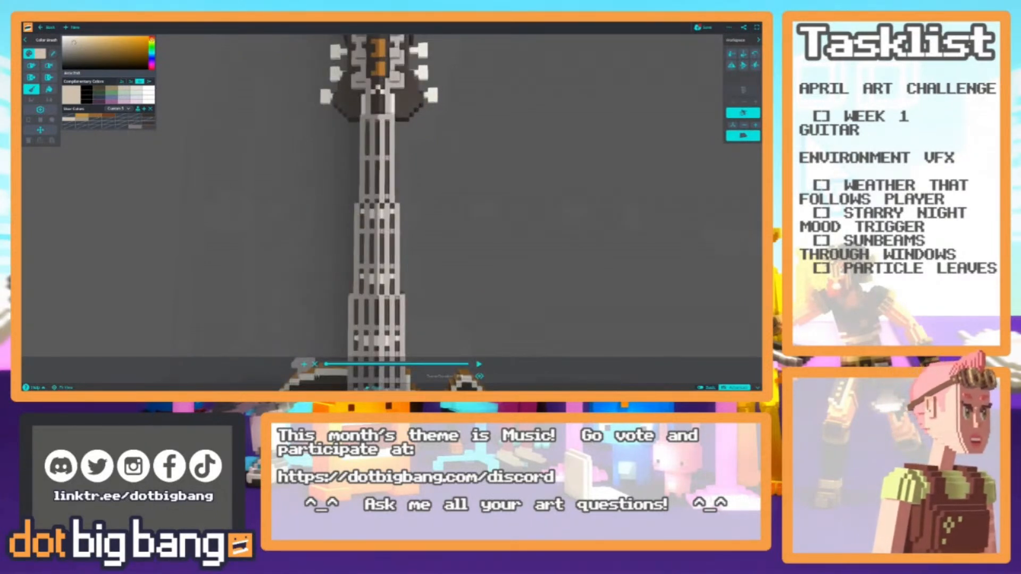
pyautogui.scroll(-4, 328, 270)
pyautogui.moveTo(352, 247); pyautogui.dragTo(392, 214, button='right')
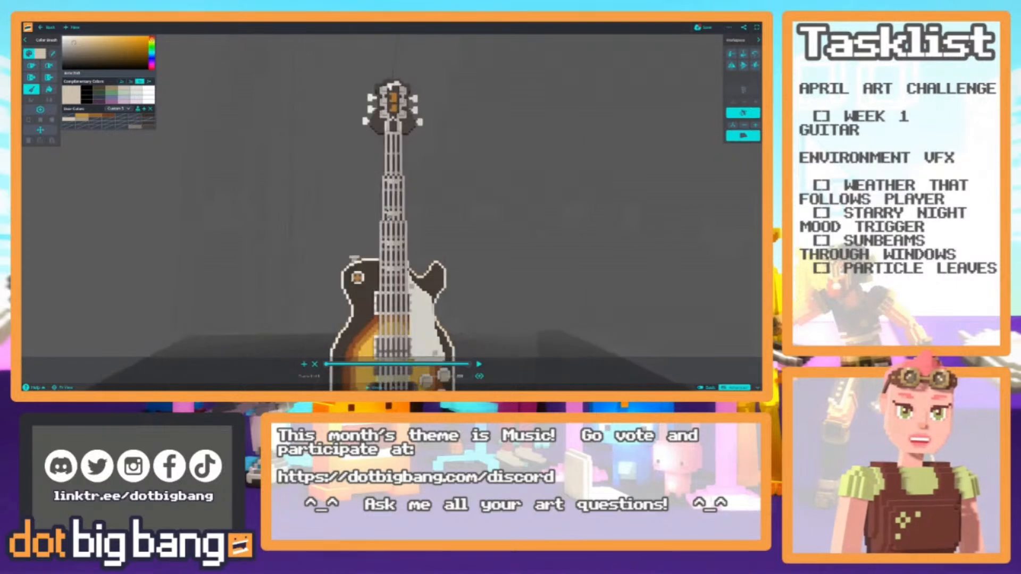
pyautogui.moveTo(331, 244); pyautogui.dragTo(391, 258, button='right')
pyautogui.scroll(3, 379, 170)
pyautogui.scroll(6, 378, 166)
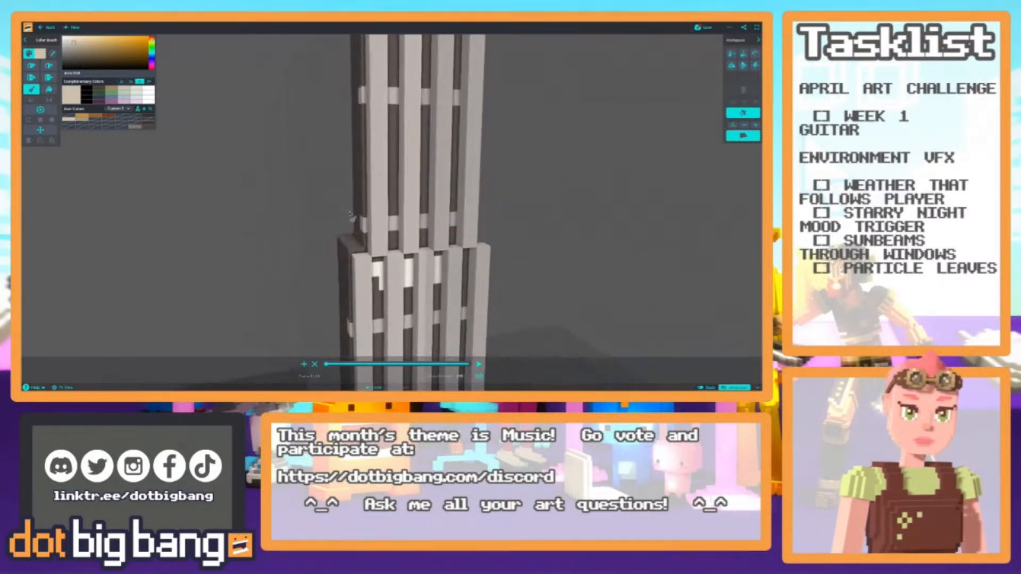
pyautogui.moveTo(338, 287); pyautogui.dragTo(432, 207, button='right')
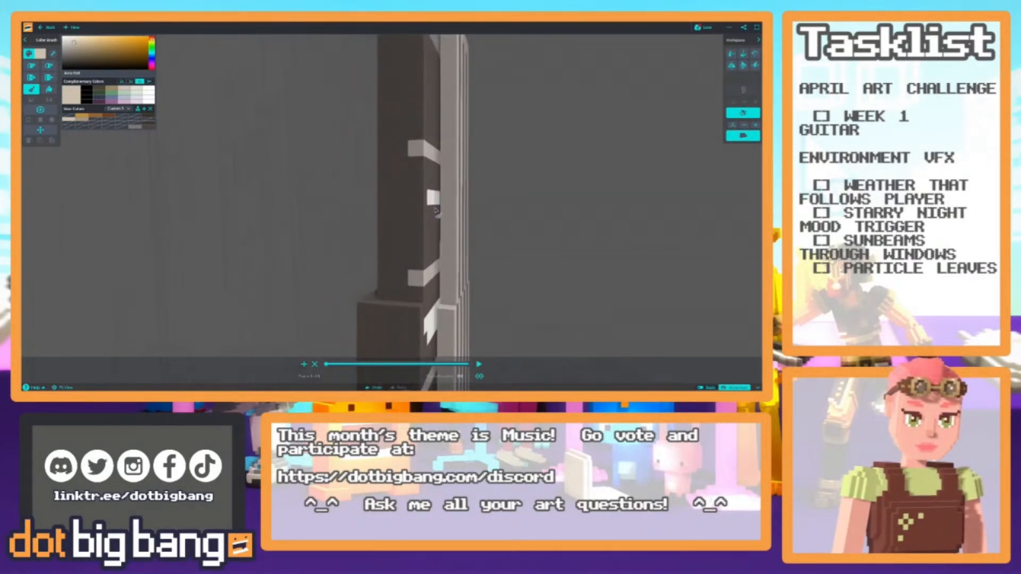
pyautogui.keyDown('alt'); pyautogui.click(427, 226); pyautogui.keyUp('alt')
pyautogui.moveTo(426, 224); pyautogui.dragTo(308, 225, button='right')
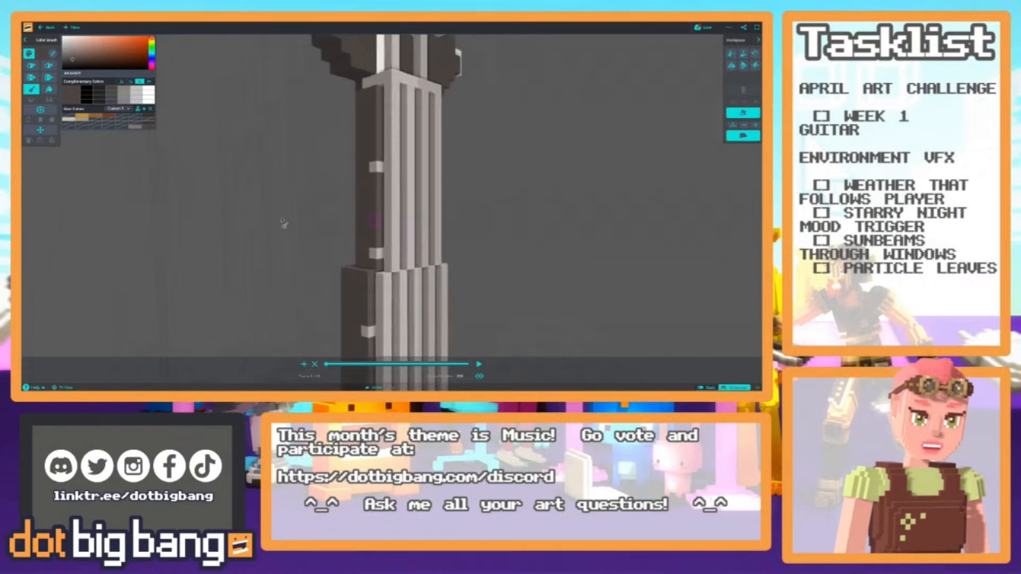
# Sample the off-white and paint an inlay in the second fret space of the neck's middle section.
pyautogui.scroll(-6, 311, 227)
pyautogui.scroll(-3, 333, 239)
pyautogui.moveTo(303, 285); pyautogui.dragTo(360, 213, button='right')
pyautogui.scroll(6, 360, 211)
pyautogui.scroll(3, 396, 315)
pyautogui.moveTo(383, 172); pyautogui.dragTo(379, 259, button='middle')
pyautogui.keyDown('alt'); pyautogui.click(380, 234); pyautogui.keyUp('alt')
pyautogui.scroll(3, 351, 281)
pyautogui.moveTo(351, 281); pyautogui.dragTo(419, 243, button='right')
pyautogui.scroll(3, 415, 234)
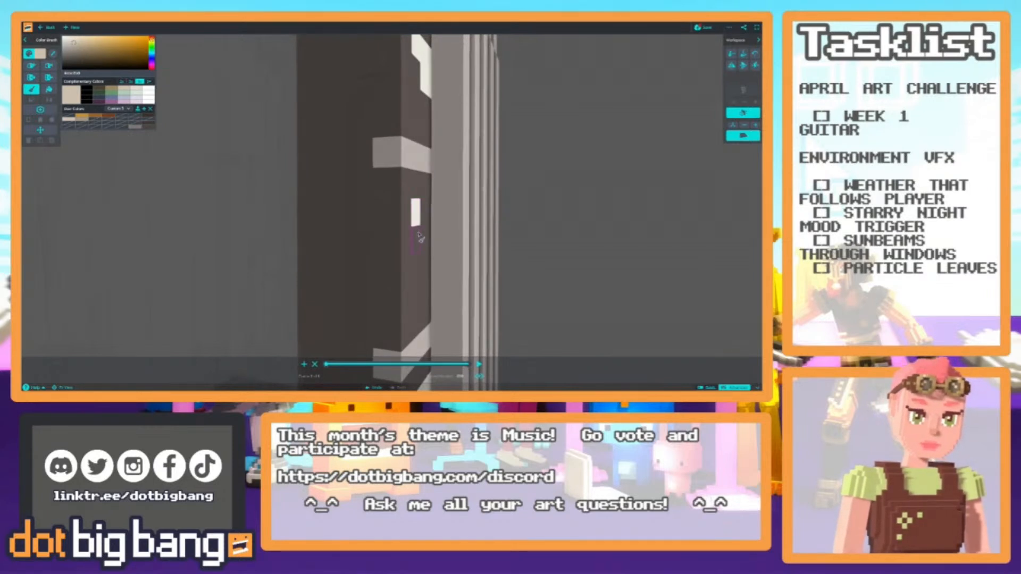
pyautogui.moveTo(419, 239); pyautogui.dragTo(441, 255, button='right')
pyautogui.moveTo(436, 238); pyautogui.dragTo(423, 341, button='middle')
# Fill the inlay in the middle section's topmost fret space with the sampled dark fretboard colour.
pyautogui.keyDown('alt'); pyautogui.click(420, 215); pyautogui.keyUp('alt')
pyautogui.press('g')
pyautogui.click(428, 168)
pyautogui.hotkey('ctrl', 'z')
pyautogui.click(34, 101)
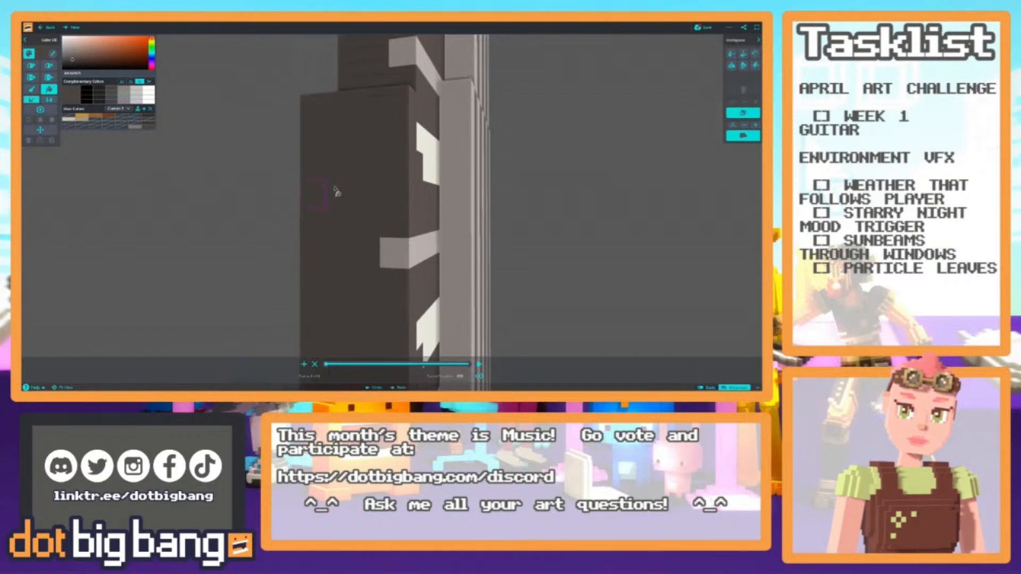
pyautogui.click(427, 162)
pyautogui.moveTo(398, 267); pyautogui.dragTo(392, 179, button='middle')
# Sample the off-white and paint an inlay in the topmost fret space of the wide lower neck section.
pyautogui.press('i')
pyautogui.click(421, 254)
pyautogui.moveTo(420, 252); pyautogui.dragTo(417, 183, button='middle')
pyautogui.moveTo(417, 266); pyautogui.dragTo(410, 241, button='right')
pyautogui.moveTo(406, 282); pyautogui.dragTo(400, 260, button='middle')
pyautogui.moveTo(400, 268); pyautogui.dragTo(430, 249, button='right')
pyautogui.press('b')
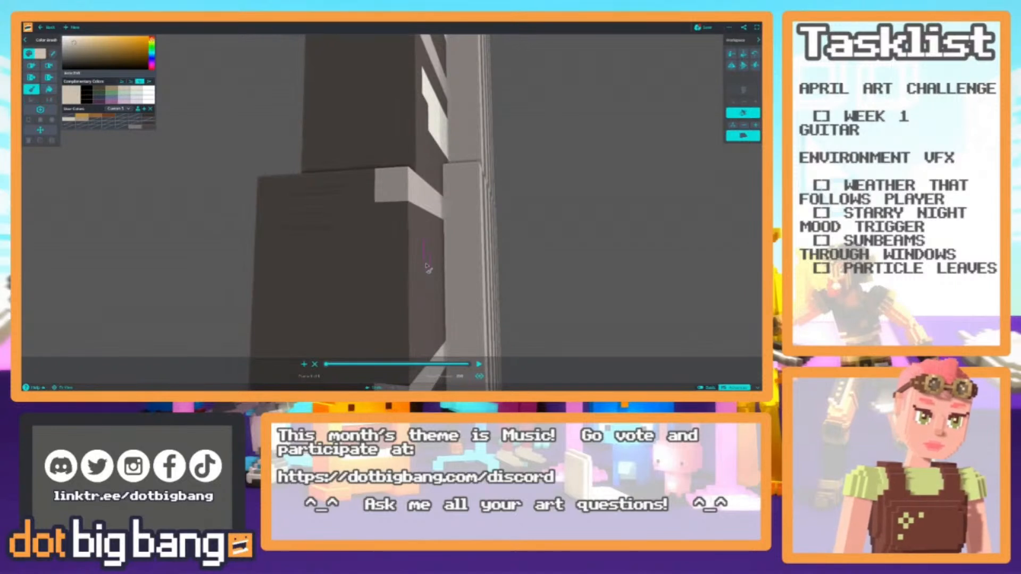
pyautogui.moveTo(426, 267); pyautogui.dragTo(442, 266)
pyautogui.moveTo(434, 284)
pyautogui.mouseDown(button='right')
pyautogui.moveTo(443, 281)
pyautogui.moveTo(391, 259)
pyautogui.moveTo(306, 259)
pyautogui.moveTo(410, 228)
pyautogui.moveTo(427, 248)
pyautogui.mouseUp(button='right')
# Fill the old inlay at the bottom of the middle neck section with the sampled dark fretboard colour.
pyautogui.keyDown('alt'); pyautogui.click(432, 309); pyautogui.keyUp('alt')
pyautogui.click(434, 290)
pyautogui.press('g')
pyautogui.click(439, 219)
# Fill the old inlay in the lower section's second fret space with the sampled dark fretboard colour.
pyautogui.scroll(-4, 437, 220)
pyautogui.moveTo(399, 289); pyautogui.dragTo(358, 180, button='middle')
pyautogui.keyDown('alt'); pyautogui.click(385, 234); pyautogui.keyUp('alt')
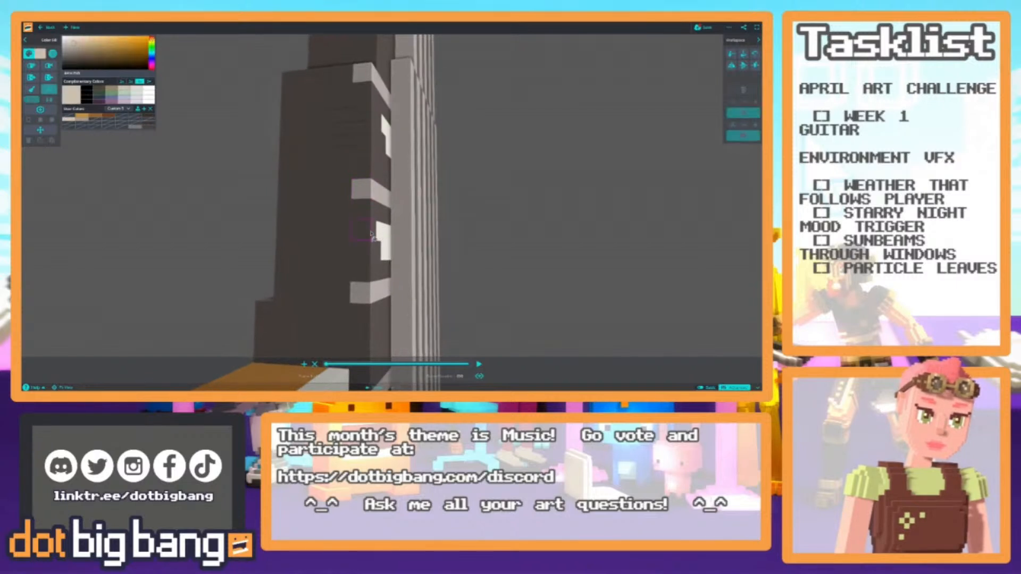
pyautogui.click(380, 241)
pyautogui.hotkey('ctrl', 'z')
pyautogui.keyDown('alt'); pyautogui.click(370, 246); pyautogui.keyUp('alt')
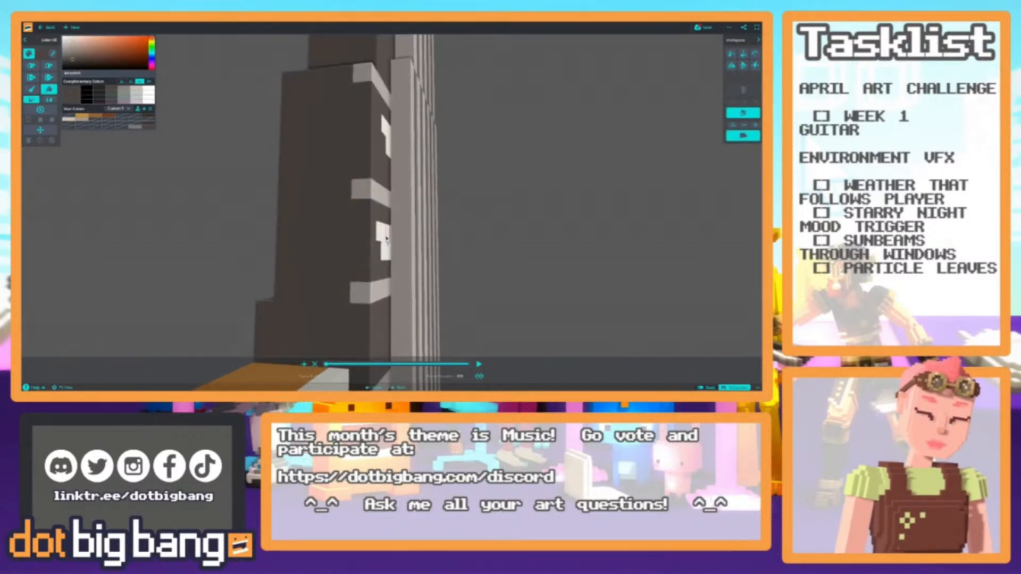
pyautogui.click(383, 236)
pyautogui.press('e')
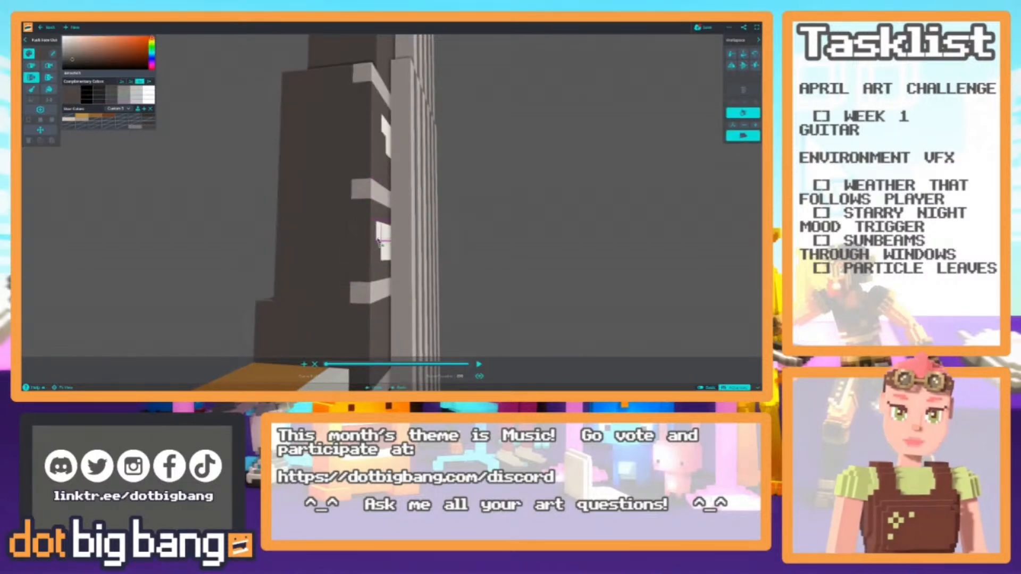
pyautogui.press('g')
# Sample the off-white and paint an inlay in the third fret space of the lower neck section.
pyautogui.keyDown('alt'); pyautogui.click(386, 145); pyautogui.keyUp('alt')
pyautogui.moveTo(387, 308)
pyautogui.mouseDown(button='middle')
pyautogui.moveTo(392, 209)
pyautogui.moveTo(399, 244)
pyautogui.moveTo(410, 247)
pyautogui.mouseUp(button='middle')
pyautogui.scroll(3, 379, 209)
pyautogui.press('b')
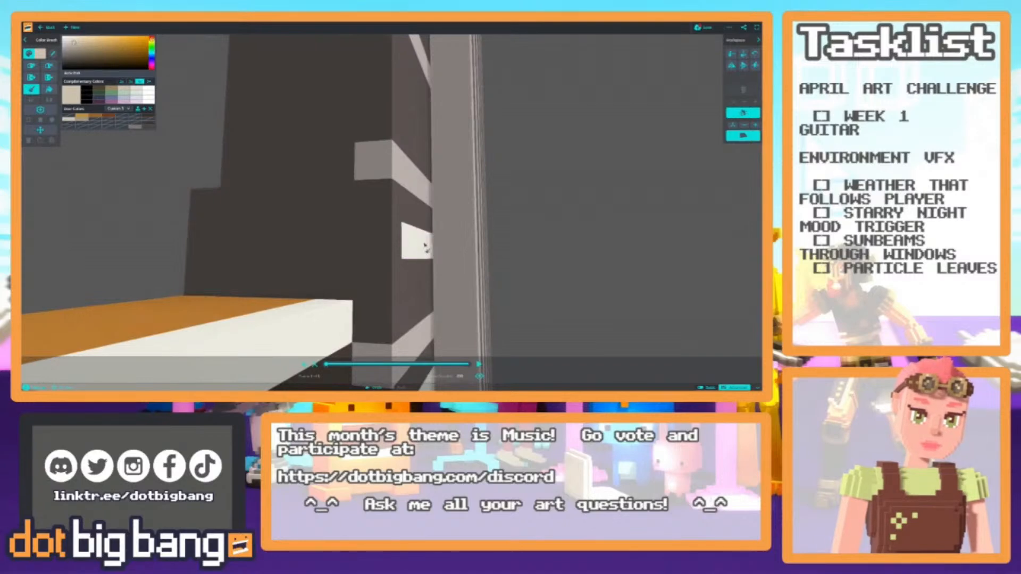
# Fill the old inlay in the lower section's fourth fret space with sampled dark colour, checking the whole guitar from the front.
pyautogui.scroll(-5, 415, 244)
pyautogui.moveTo(415, 244); pyautogui.dragTo(230, 282, button='middle')
pyautogui.keyDown('alt'); pyautogui.click(378, 266); pyautogui.keyUp('alt')
pyautogui.press('f')
pyautogui.scroll(-5, 377, 263)
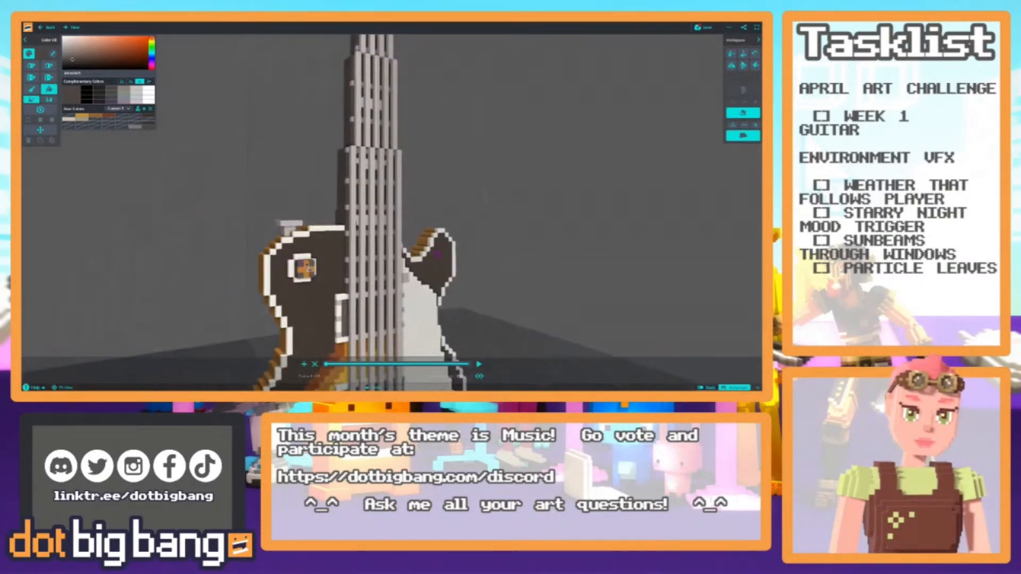
pyautogui.scroll(-5, 230, 282)
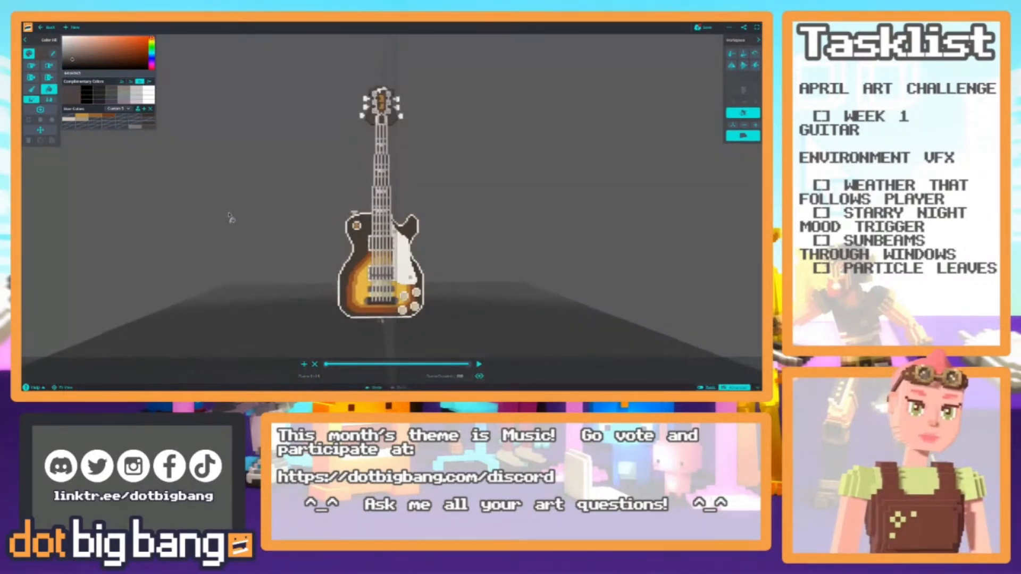
# Paint a sampled off-white inlay in the fret space beside the body's orange-cross knob, two spaces below the previous inlay.
pyautogui.scroll(5, 380, 211)
pyautogui.scroll(3, 321, 271)
pyautogui.moveTo(326, 270); pyautogui.dragTo(453, 256, button='middle')
pyautogui.scroll(3, 358, 258)
pyautogui.scroll(3, 454, 256)
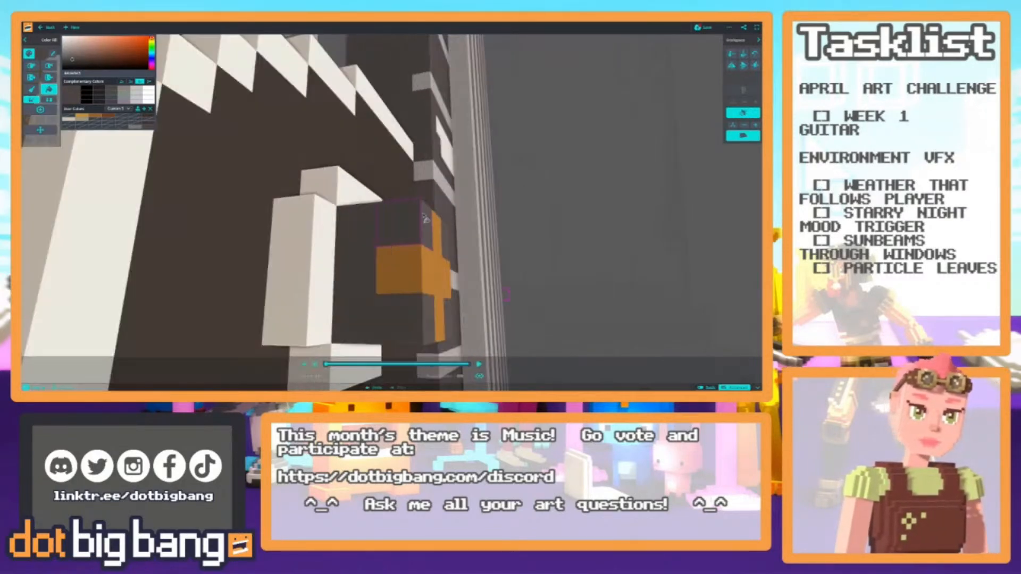
pyautogui.keyDown('alt'); pyautogui.click(442, 159); pyautogui.keyUp('alt')
pyautogui.scroll(5, 438, 230)
pyautogui.moveTo(392, 200); pyautogui.dragTo(435, 239, button='middle')
pyautogui.scroll(-4, 407, 218)
pyautogui.press('b')
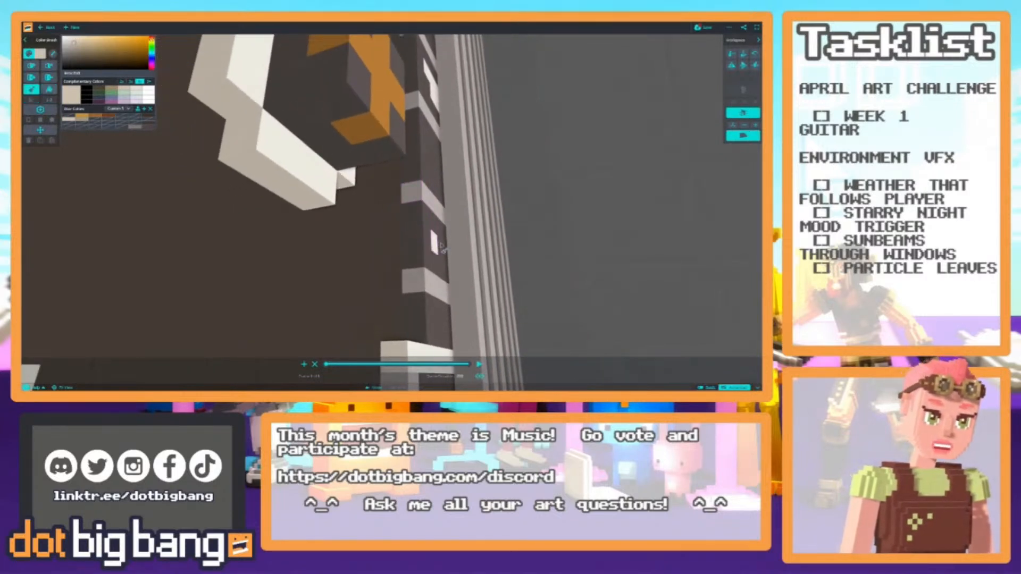
pyautogui.scroll(3, 430, 282)
pyautogui.moveTo(426, 253); pyautogui.dragTo(425, 226, button='middle')
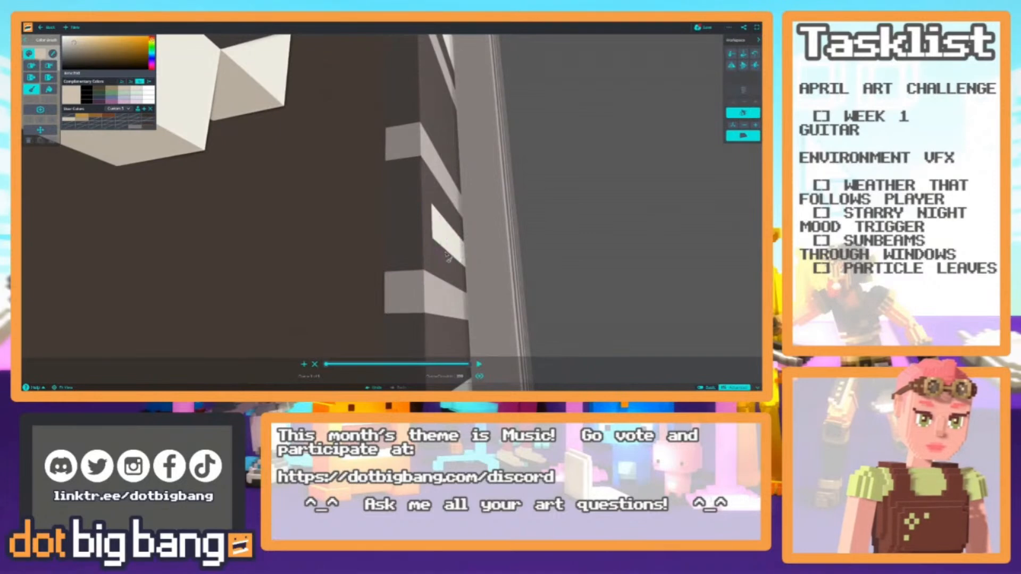
pyautogui.scroll(-8, 459, 256)
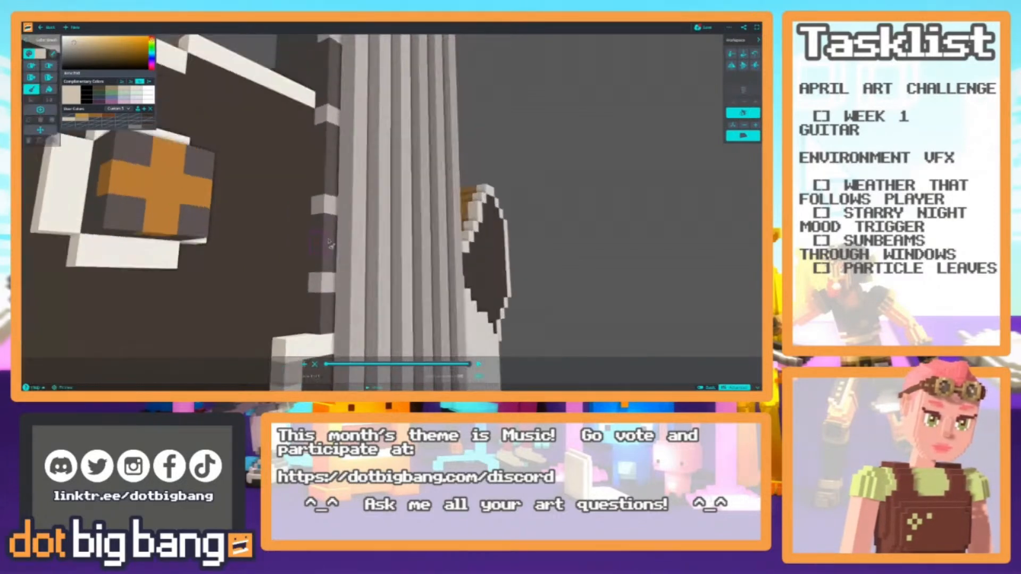
# Check the finished inlays close up and across the whole guitar from the front, and save the model.
pyautogui.moveTo(216, 257); pyautogui.dragTo(287, 245, button='middle')
pyautogui.scroll(7, 367, 229)
pyautogui.scroll(-7, 391, 250)
pyautogui.scroll(-5, 215, 256)
pyautogui.scroll(-4, 314, 246)
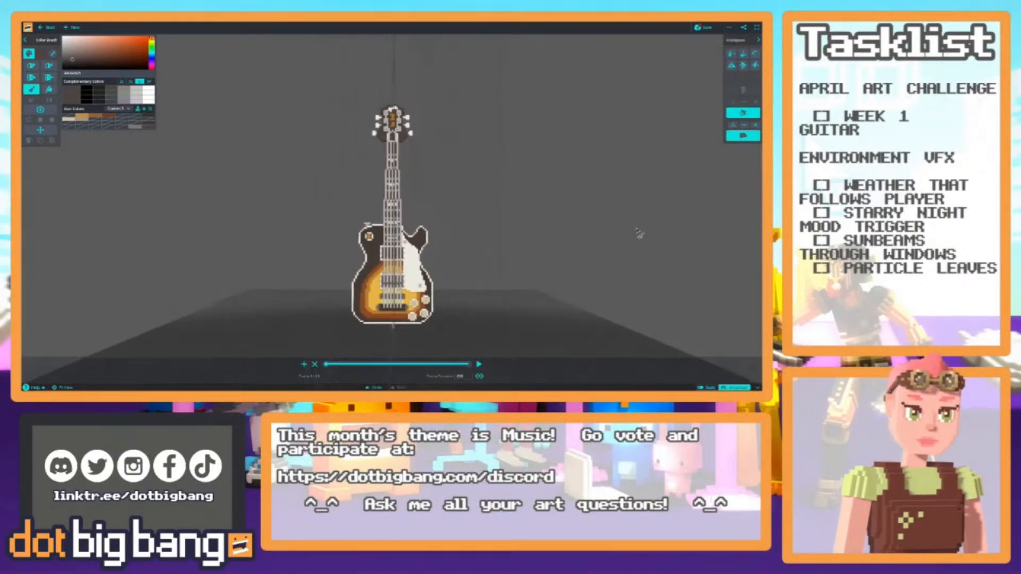
pyautogui.click(703, 28)
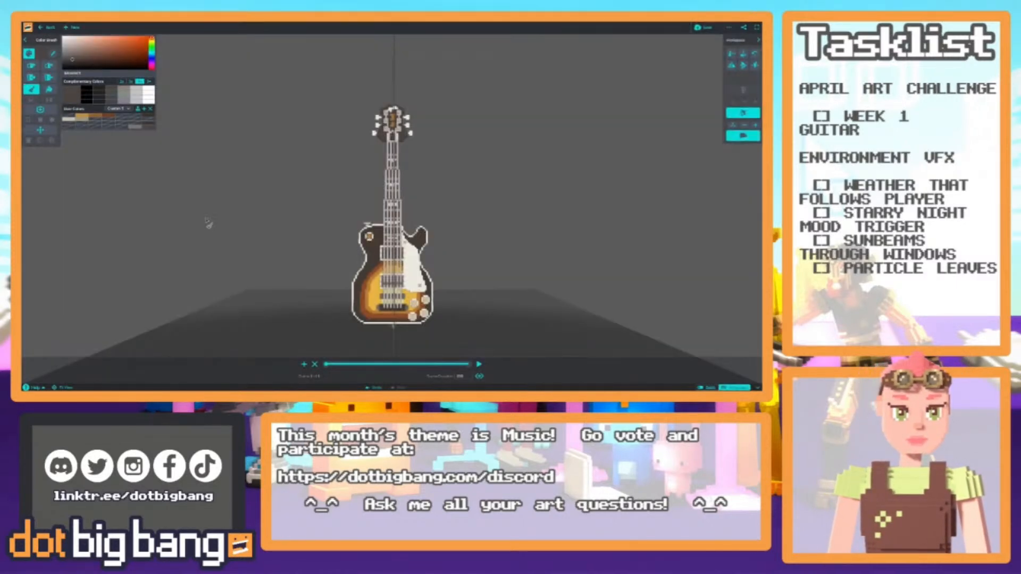
# Sample the off-white trim colour from the guitar, working from the side of the neck.
pyautogui.moveTo(208, 223); pyautogui.dragTo(630, 245, button='middle')
pyautogui.moveTo(326, 248); pyautogui.dragTo(367, 249, button='middle')
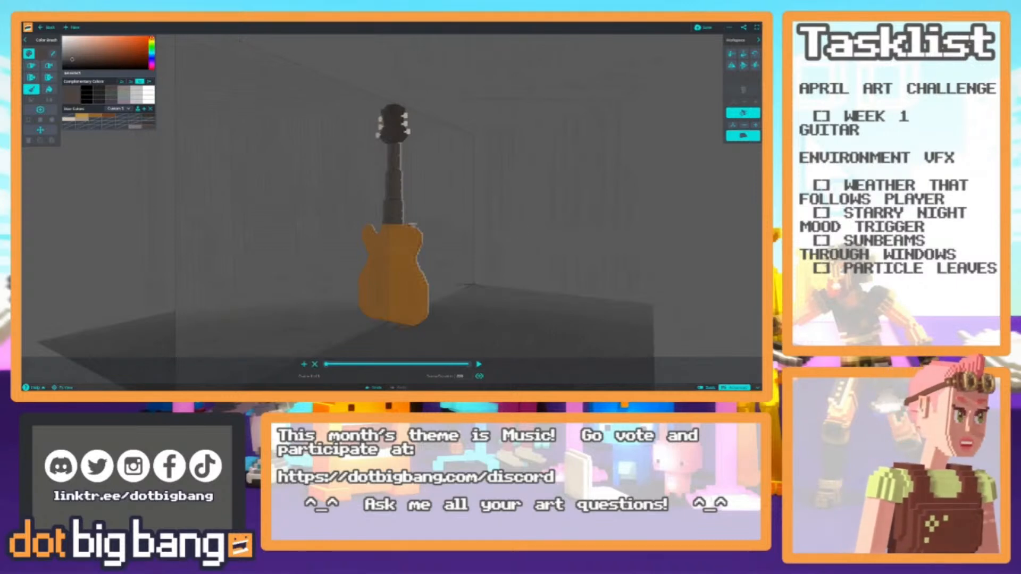
pyautogui.scroll(5, 361, 233)
pyautogui.moveTo(361, 232)
pyautogui.mouseDown(button='middle')
pyautogui.moveTo(276, 241)
pyautogui.moveTo(303, 250)
pyautogui.mouseUp(button='middle')
pyautogui.moveTo(424, 301); pyautogui.dragTo(418, 307, button='middle')
pyautogui.keyDown('alt'); pyautogui.click(417, 305); pyautogui.keyUp('alt')
pyautogui.scroll(2, 396, 242)
pyautogui.scroll(2, 393, 245)
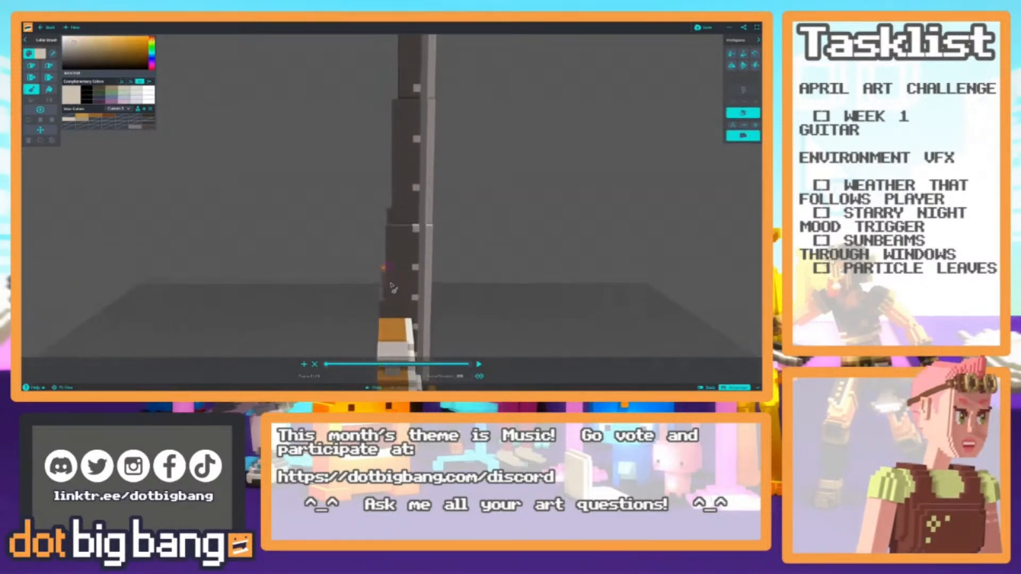
# Turn off mirroring, paint an off-white binding strip along the side of the neck's three sections, and sample the body's orange-brown.
pyautogui.moveTo(410, 334); pyautogui.dragTo(266, 274, button='middle')
pyautogui.click(740, 119)
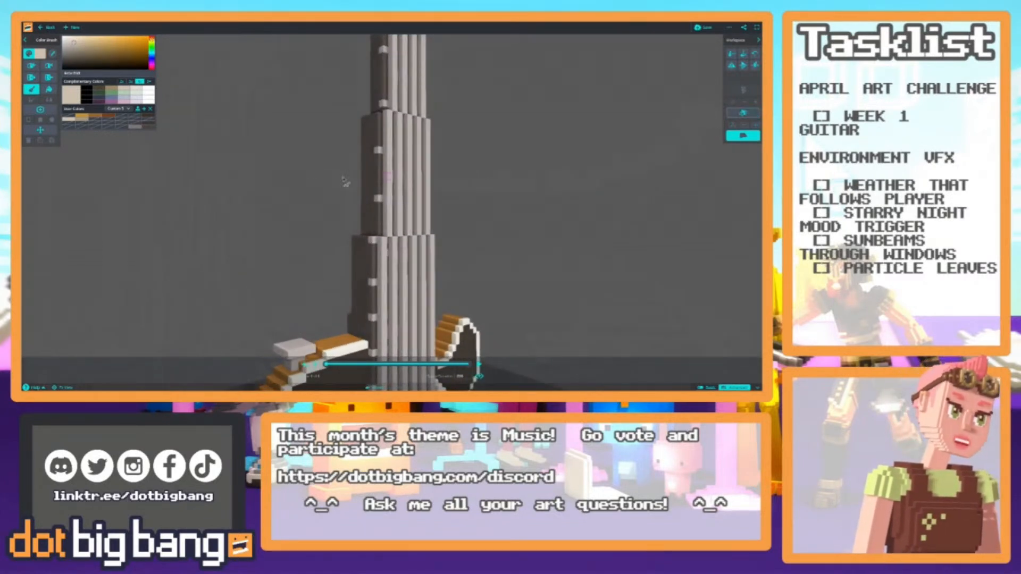
pyautogui.moveTo(346, 234); pyautogui.dragTo(414, 270, button='middle')
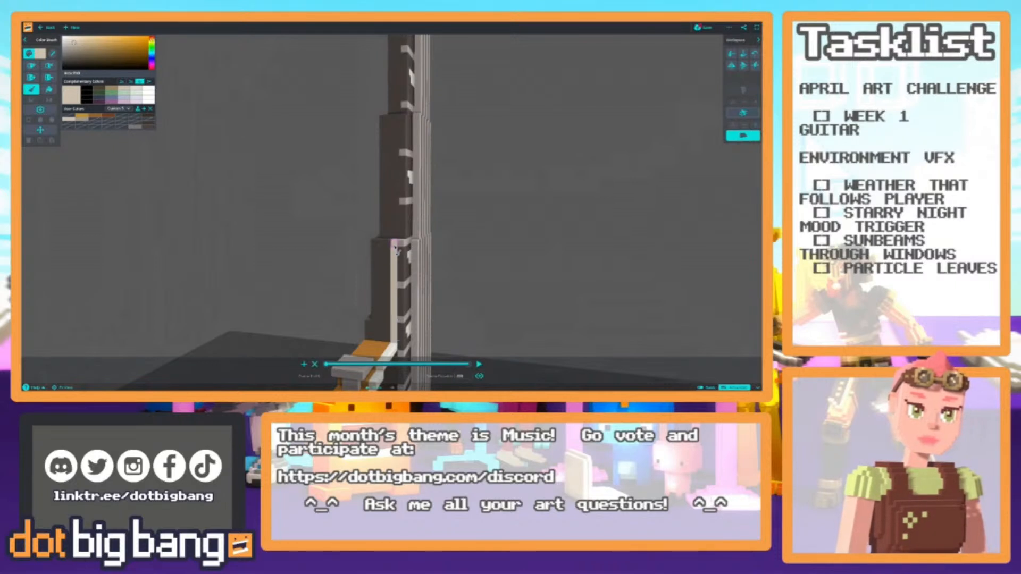
pyautogui.moveTo(394, 109); pyautogui.dragTo(415, 252, button='middle')
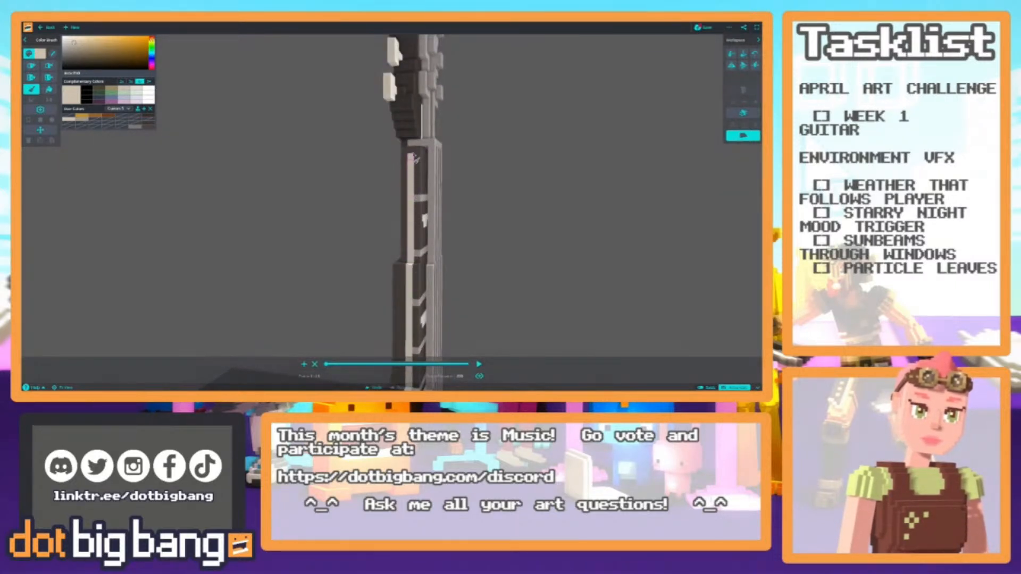
pyautogui.moveTo(376, 171)
pyautogui.mouseDown(button='middle')
pyautogui.moveTo(372, 263)
pyautogui.moveTo(324, 242)
pyautogui.moveTo(385, 136)
pyautogui.moveTo(391, 185)
pyautogui.moveTo(407, 166)
pyautogui.moveTo(415, 286)
pyautogui.moveTo(375, 288)
pyautogui.mouseUp(button='middle')
pyautogui.keyDown('alt'); pyautogui.click(417, 288); pyautogui.keyUp('alt')
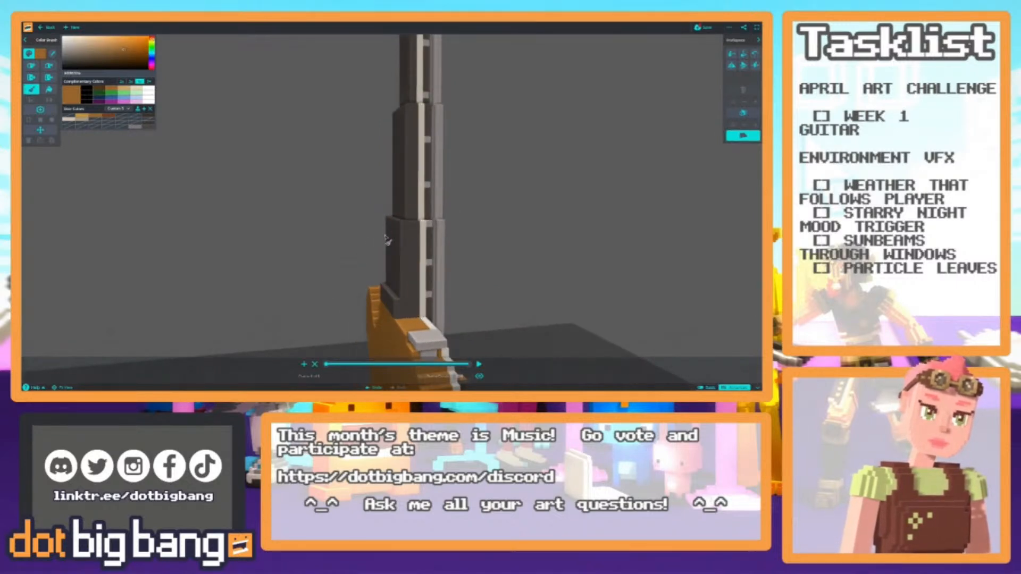
# Try pushing out the side faces of the three neck sections in orange-brown without mirroring, and undo it.
pyautogui.click(409, 275)
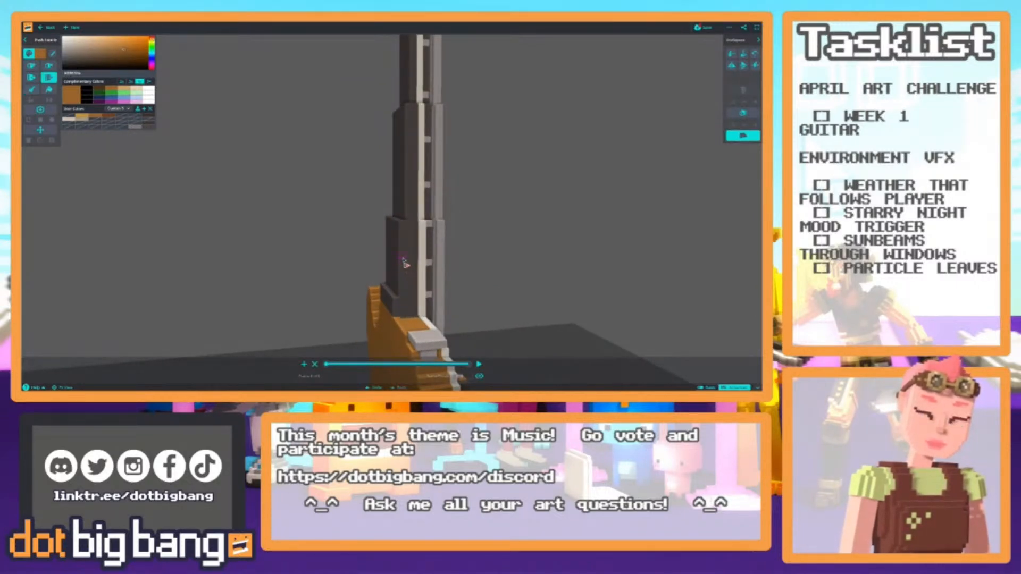
pyautogui.moveTo(409, 270); pyautogui.dragTo(421, 280, button='middle')
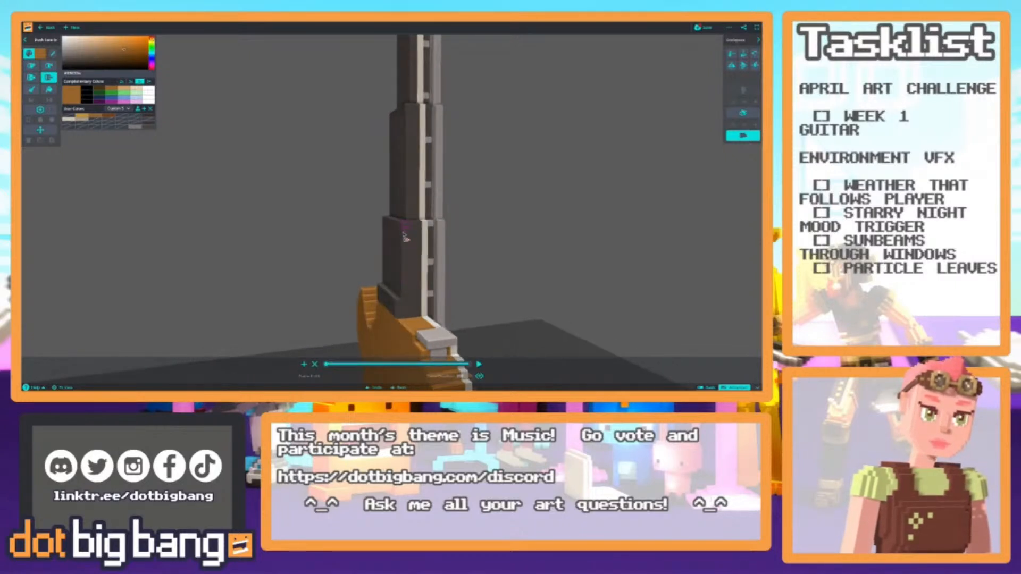
pyautogui.moveTo(404, 233); pyautogui.dragTo(409, 162, button='middle')
pyautogui.press('3')
pyautogui.click(413, 130)
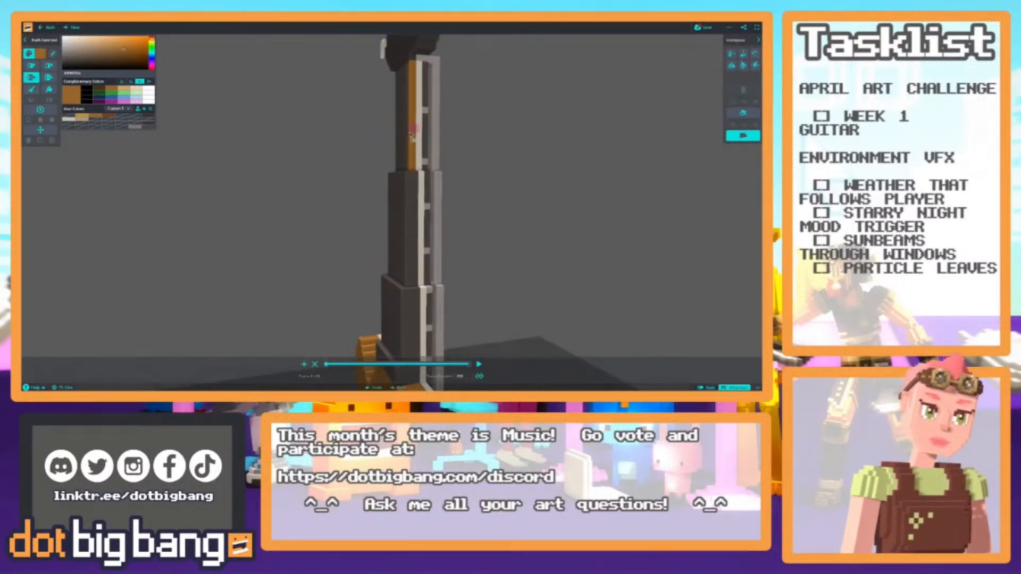
pyautogui.click(413, 192)
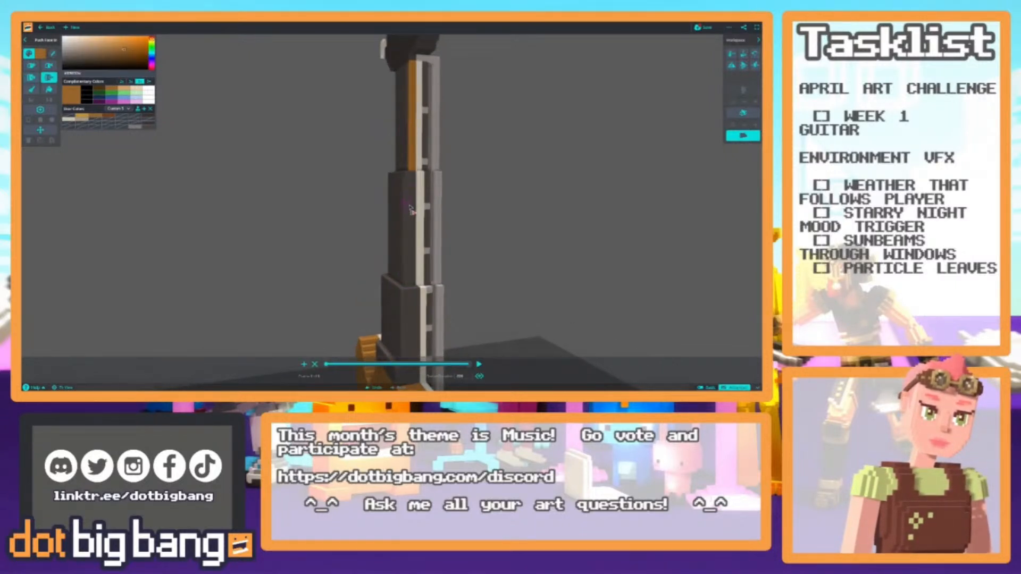
pyautogui.click(410, 310)
pyautogui.moveTo(340, 279); pyautogui.dragTo(566, 272, button='right')
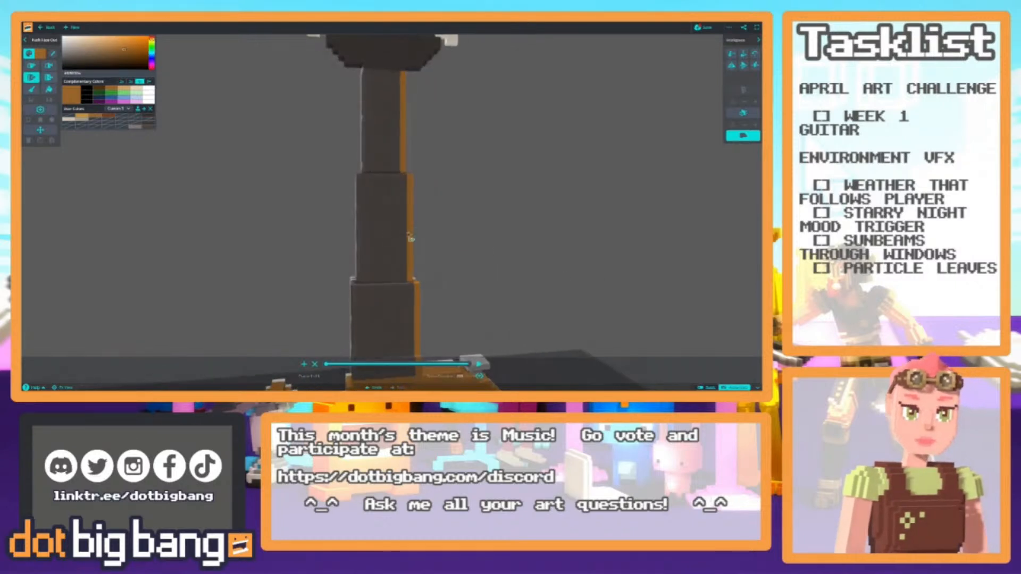
pyautogui.hotkey('ctrl', 'z')
pyautogui.hotkey('ctrl', 'z')
pyautogui.hotkey('ctrl', 'z')
pyautogui.hotkey('ctrl', 'z')
# Turn mirroring back on and push out the side faces of the upper neck section in orange-brown.
pyautogui.moveTo(399, 278); pyautogui.dragTo(245, 253, button='right')
pyautogui.click(743, 113)
pyautogui.moveTo(447, 205); pyautogui.dragTo(353, 208, button='right')
pyautogui.moveTo(343, 242); pyautogui.dragTo(343, 311, button='middle')
pyautogui.press('4')
pyautogui.press('3')
pyautogui.click(389, 215)
pyautogui.click(395, 250)
# Try pushing out the side faces of the middle neck section in orange-brown, and undo it.
pyautogui.press('3')
pyautogui.click(392, 249)
pyautogui.click(391, 258)
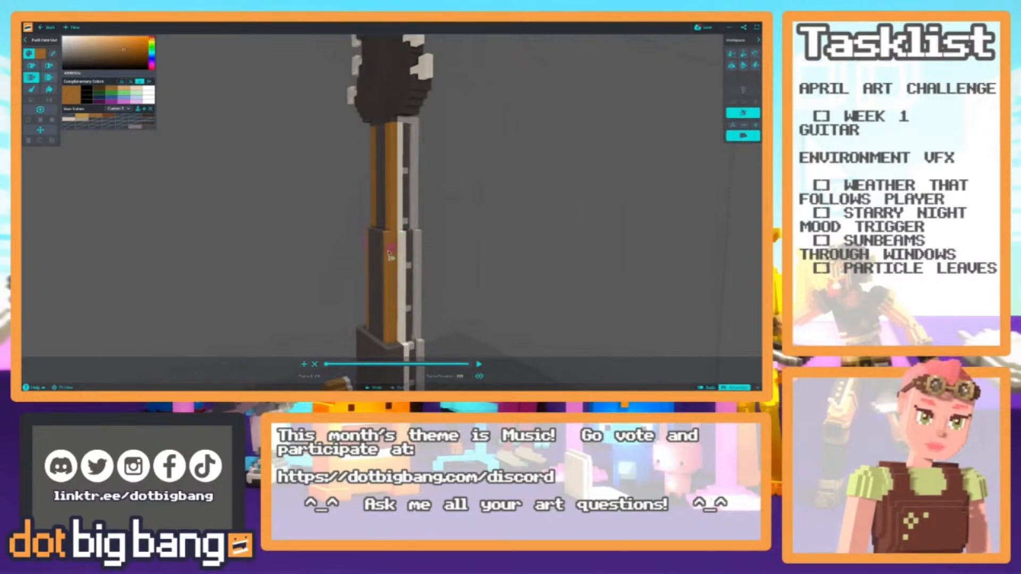
pyautogui.hotkey('ctrl', 'z')
pyautogui.hotkey('ctrl', 'z')
pyautogui.moveTo(363, 250); pyautogui.dragTo(445, 274, button='right')
# Paint the dark back faces of the upper and middle neck sections orange-brown.
pyautogui.press('b')
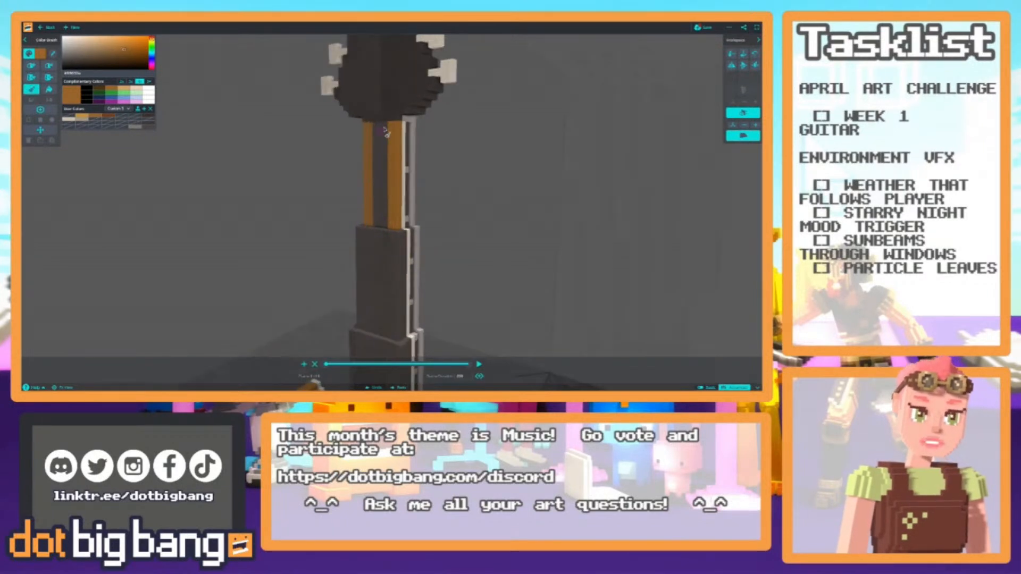
pyautogui.moveTo(383, 222); pyautogui.dragTo(386, 220)
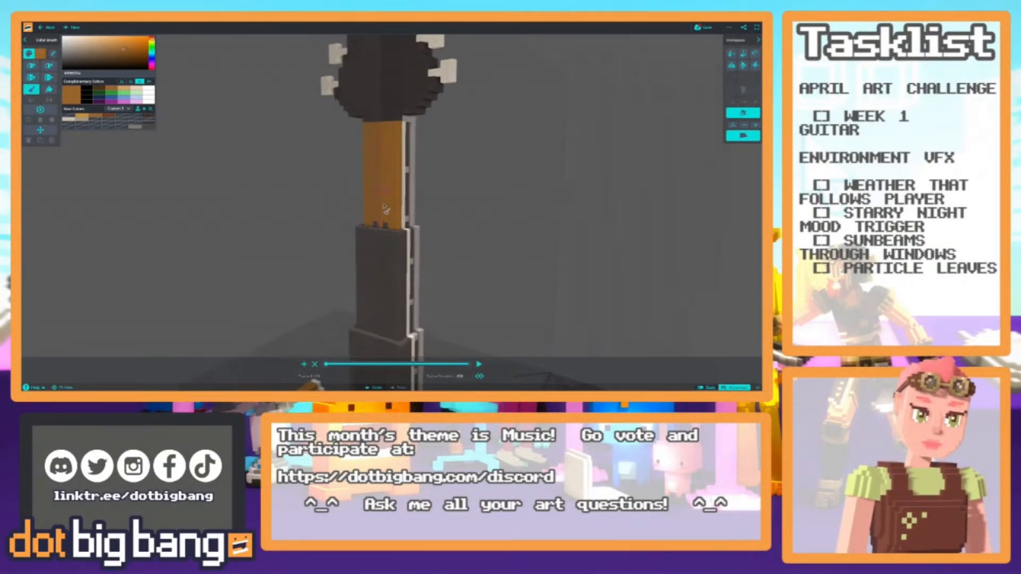
pyautogui.moveTo(366, 277); pyautogui.dragTo(373, 176, button='middle')
pyautogui.moveTo(372, 176); pyautogui.dragTo(413, 159, button='right')
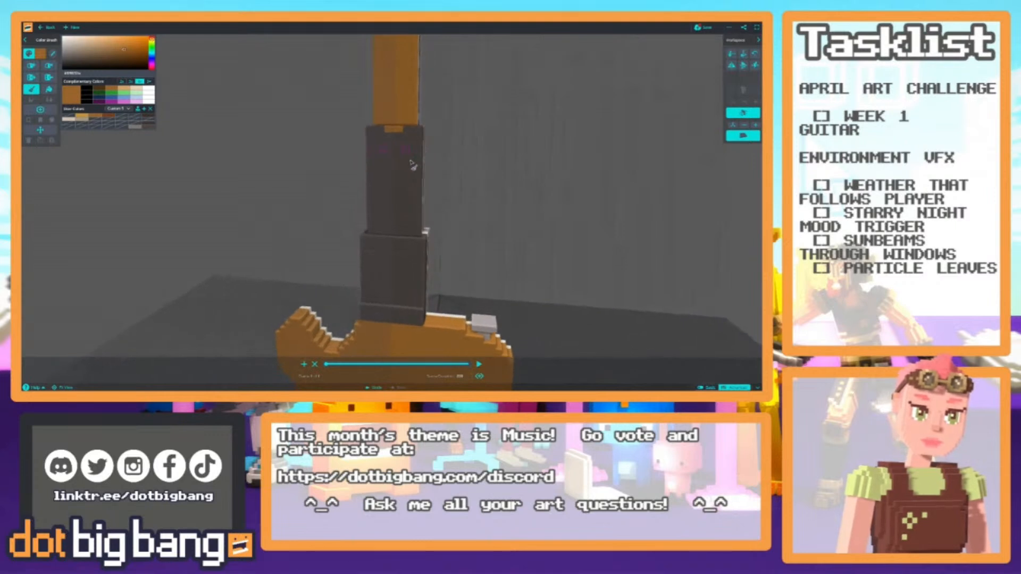
pyautogui.moveTo(409, 154)
pyautogui.mouseDown()
pyautogui.moveTo(421, 255)
pyautogui.moveTo(410, 160)
pyautogui.moveTo(409, 247)
pyautogui.moveTo(408, 157)
pyautogui.moveTo(399, 253)
pyautogui.mouseUp()
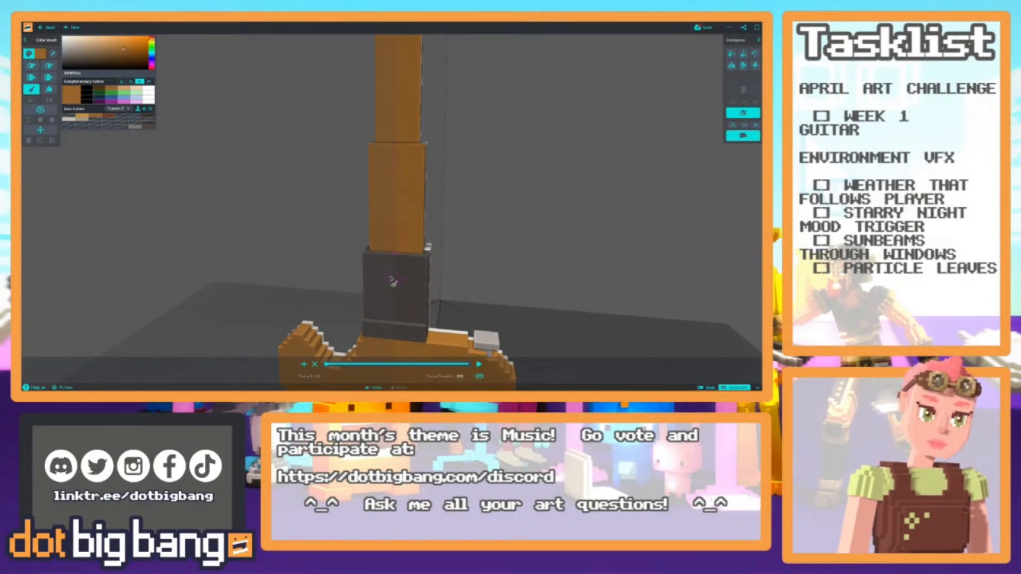
# Paint the back and side faces of the lower neck section orange-brown, down to the body joint.
pyautogui.moveTo(391, 282); pyautogui.dragTo(403, 306, button='right')
pyautogui.scroll(3, 403, 306)
pyautogui.moveTo(402, 306); pyautogui.dragTo(412, 169, button='middle')
pyautogui.moveTo(439, 166)
pyautogui.mouseDown()
pyautogui.moveTo(433, 290)
pyautogui.moveTo(421, 160)
pyautogui.moveTo(419, 287)
pyautogui.moveTo(411, 165)
pyautogui.moveTo(396, 293)
pyautogui.moveTo(391, 163)
pyautogui.moveTo(395, 296)
pyautogui.moveTo(408, 291)
pyautogui.mouseUp()
pyautogui.moveTo(375, 236); pyautogui.dragTo(354, 232, button='right')
pyautogui.moveTo(399, 292)
pyautogui.mouseDown()
pyautogui.moveTo(411, 287)
pyautogui.moveTo(414, 208)
pyautogui.mouseUp()
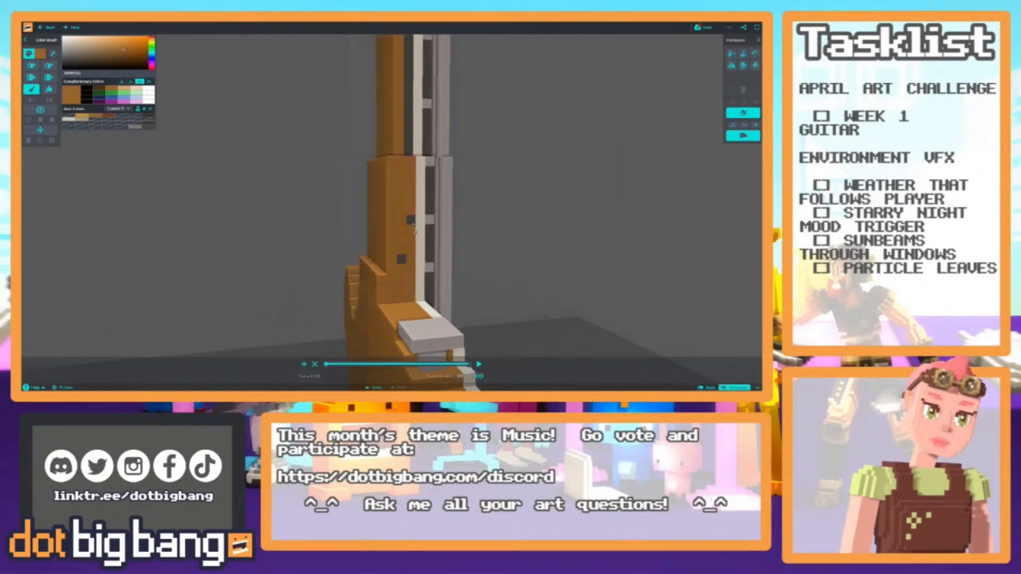
# Paint the remaining dark voxels along the neck's sides orange-brown, up to the off-white binding.
pyautogui.moveTo(400, 129); pyautogui.dragTo(377, 195, button='middle')
pyautogui.moveTo(375, 232); pyautogui.dragTo(343, 233, button='right')
pyautogui.moveTo(397, 207); pyautogui.dragTo(398, 323)
pyautogui.scroll(-5, 313, 244)
pyautogui.moveTo(313, 245); pyautogui.dragTo(273, 278, button='right')
# Remove voxel rows across the back of the lower neck section, just above its joint with the body.
pyautogui.moveTo(336, 266); pyautogui.dragTo(428, 285, button='right')
pyautogui.scroll(10, 289, 285)
pyautogui.moveTo(361, 311); pyautogui.dragTo(432, 236, button='right')
pyautogui.press('r')
pyautogui.press('b')
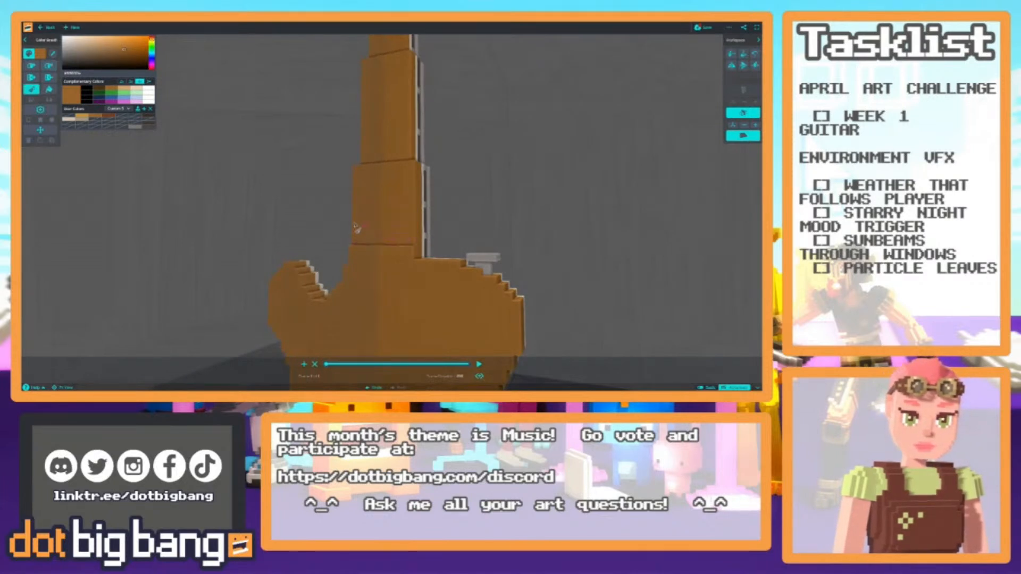
pyautogui.moveTo(366, 230); pyautogui.dragTo(380, 243, button='right')
pyautogui.press('r')
pyautogui.moveTo(381, 248); pyautogui.dragTo(360, 249)
pyautogui.press('b')
pyautogui.press('r')
pyautogui.moveTo(392, 239)
pyautogui.mouseDown()
pyautogui.moveTo(373, 238)
pyautogui.moveTo(408, 167)
pyautogui.moveTo(405, 239)
pyautogui.mouseUp()
# Rework the central back face of the lower neck section by pushing it out in orange-brown.
pyautogui.press('f')
pyautogui.click(395, 218)
pyautogui.press('b')
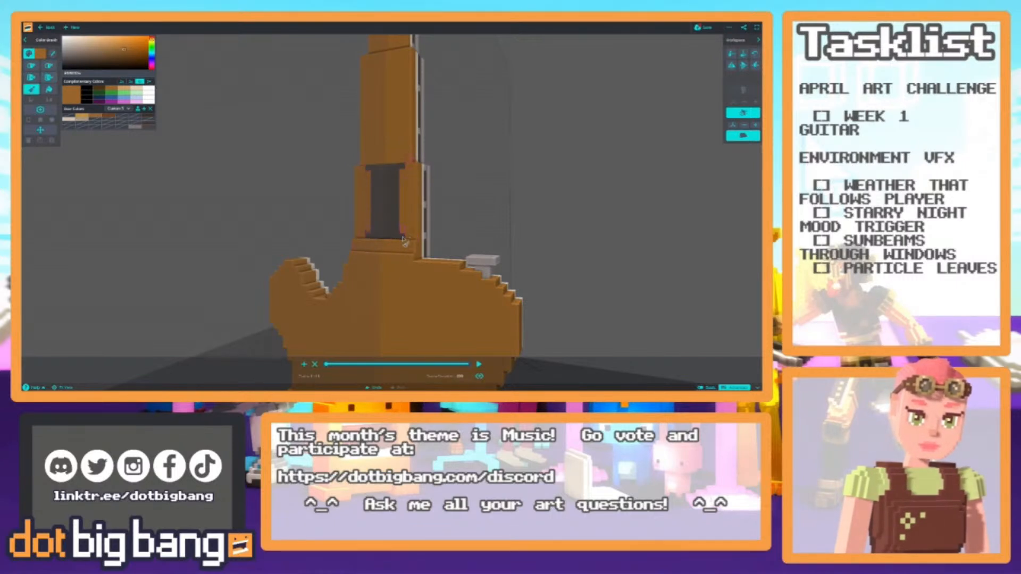
pyautogui.press('f')
pyautogui.click(389, 206)
pyautogui.scroll(-5, 385, 207)
pyautogui.moveTo(385, 207); pyautogui.dragTo(330, 226, button='right')
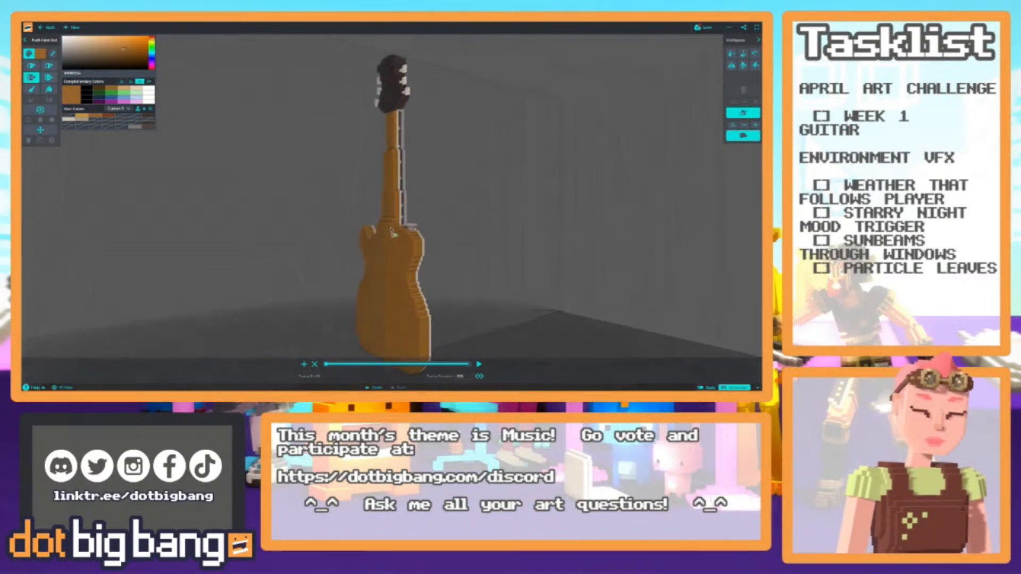
# Remove voxels along the back edges of the neck sections to round the neck's profile.
pyautogui.scroll(3, 360, 229)
pyautogui.scroll(4, 359, 229)
pyautogui.press('r')
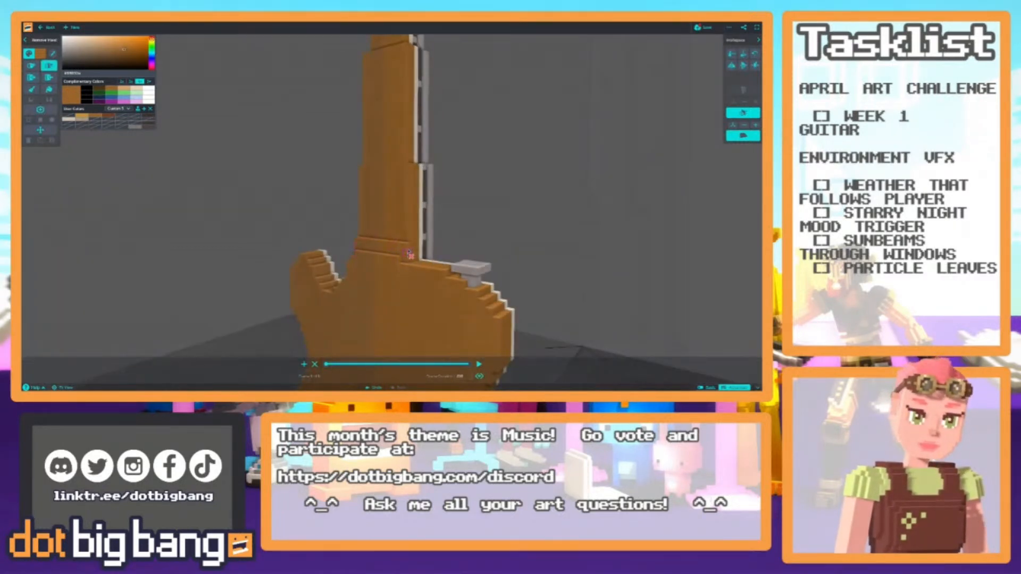
pyautogui.moveTo(407, 164); pyautogui.dragTo(408, 257, button='middle')
pyautogui.moveTo(386, 114); pyautogui.dragTo(370, 250, button='middle')
pyautogui.scroll(-6, 371, 250)
pyautogui.scroll(3, 276, 231)
pyautogui.scroll(2, 368, 321)
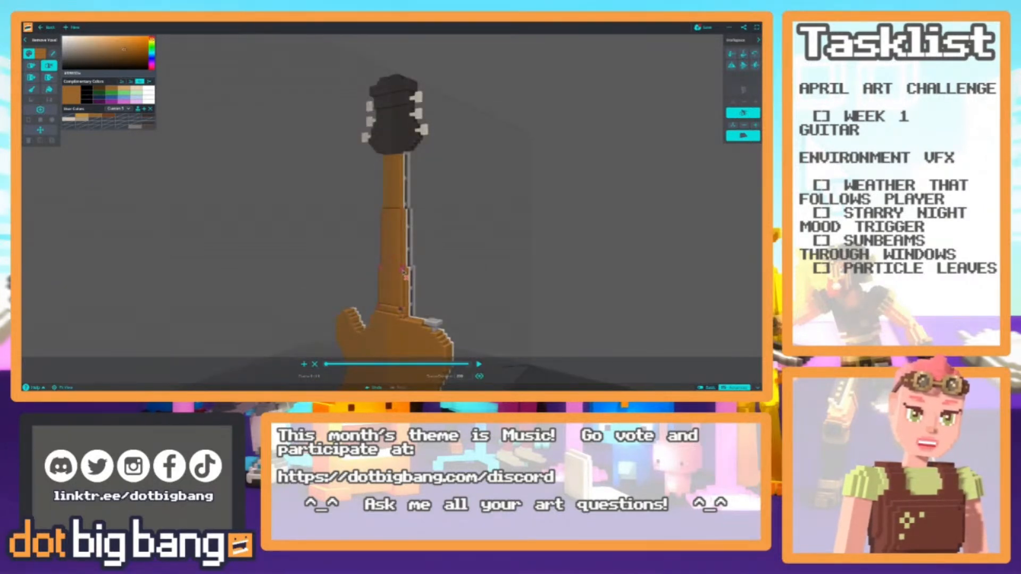
# Add a strip of orange-brown voxels up the centre of the upper neck section's back.
pyautogui.scroll(-4, 346, 237)
pyautogui.moveTo(399, 246); pyautogui.dragTo(425, 240, button='right')
pyautogui.scroll(5, 394, 210)
pyautogui.press('a')
pyautogui.moveTo(400, 197)
pyautogui.mouseDown()
pyautogui.moveTo(401, 139)
pyautogui.moveTo(401, 161)
pyautogui.mouseUp()
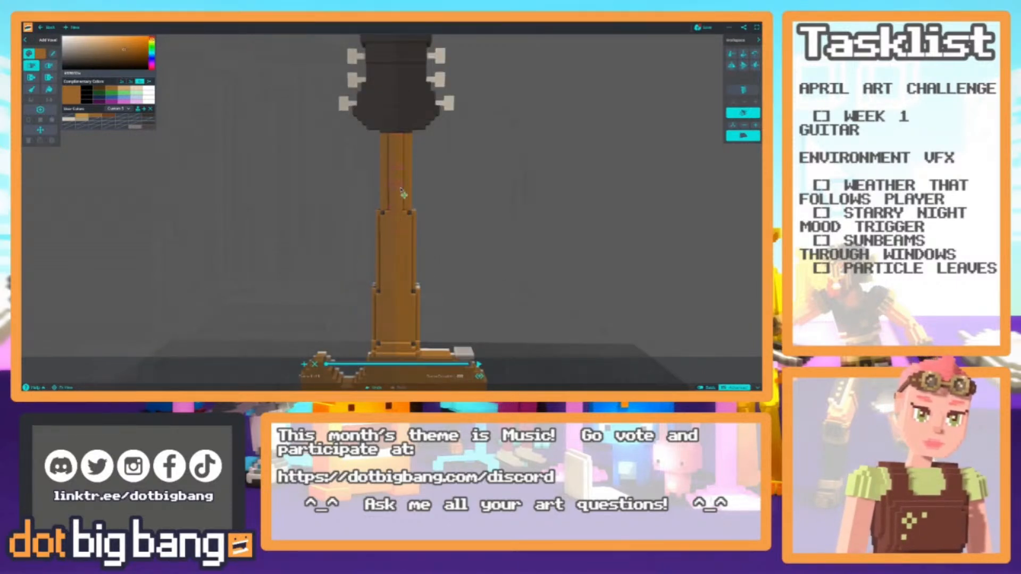
pyautogui.press('c')
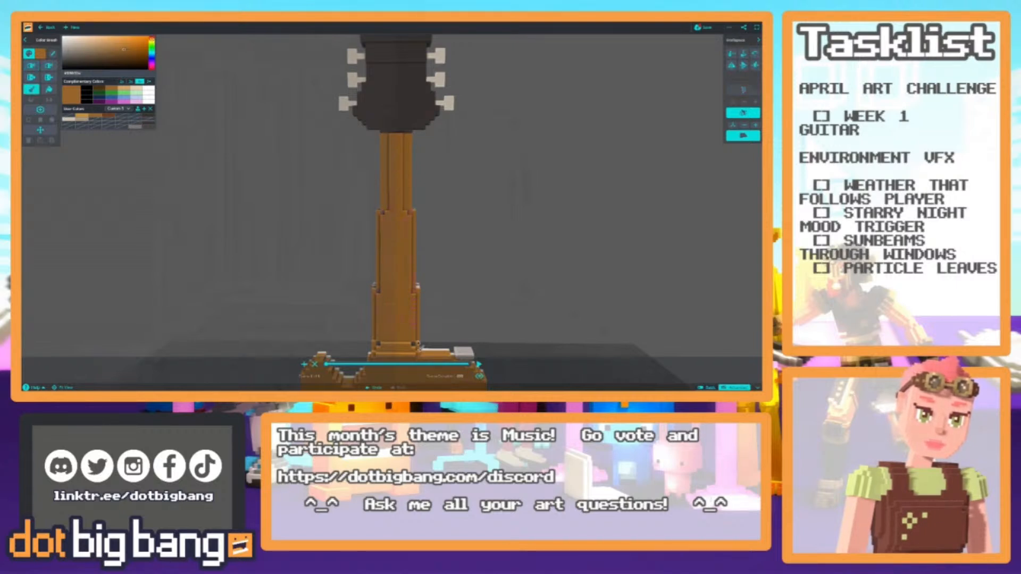
# Even out the raised orange-brown voxels on the back of the upper neck section, just below the headstock.
pyautogui.scroll(-5, 415, 346)
pyautogui.moveTo(384, 279); pyautogui.dragTo(363, 239, button='right')
pyautogui.scroll(4, 364, 239)
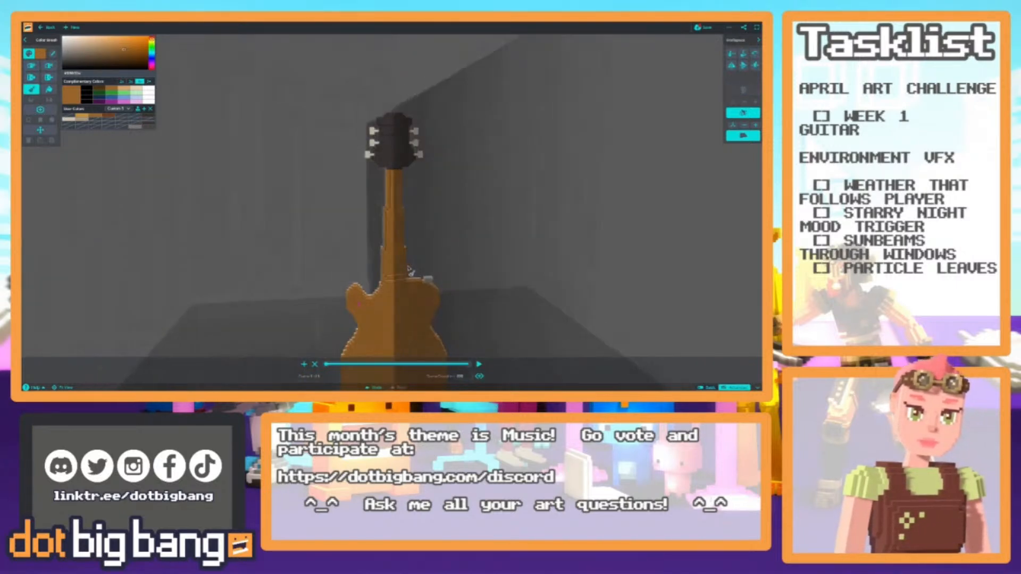
pyautogui.scroll(3, 363, 239)
pyautogui.press('a')
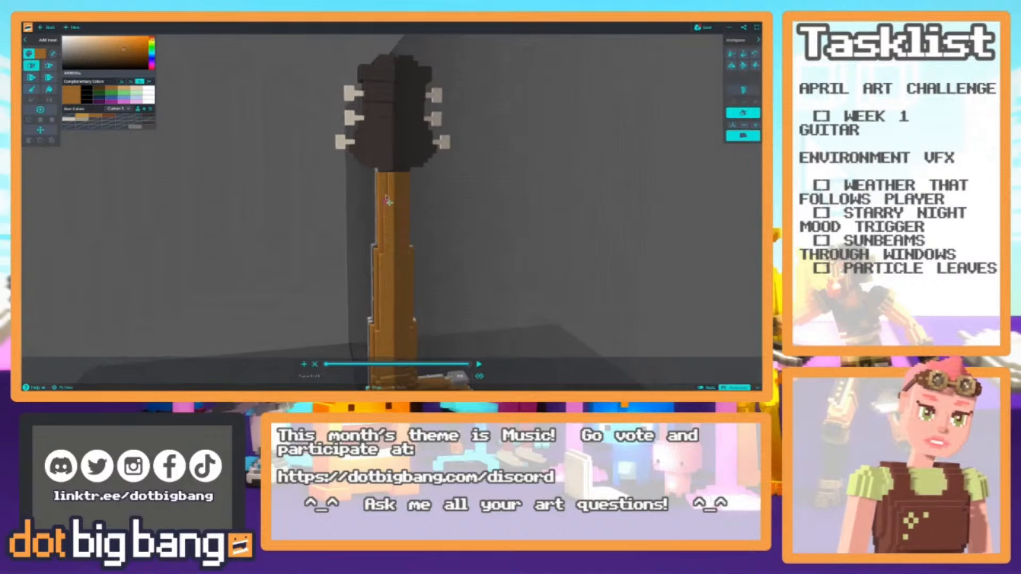
pyautogui.scroll(-5, 386, 179)
pyautogui.moveTo(386, 179); pyautogui.dragTo(276, 234, button='right')
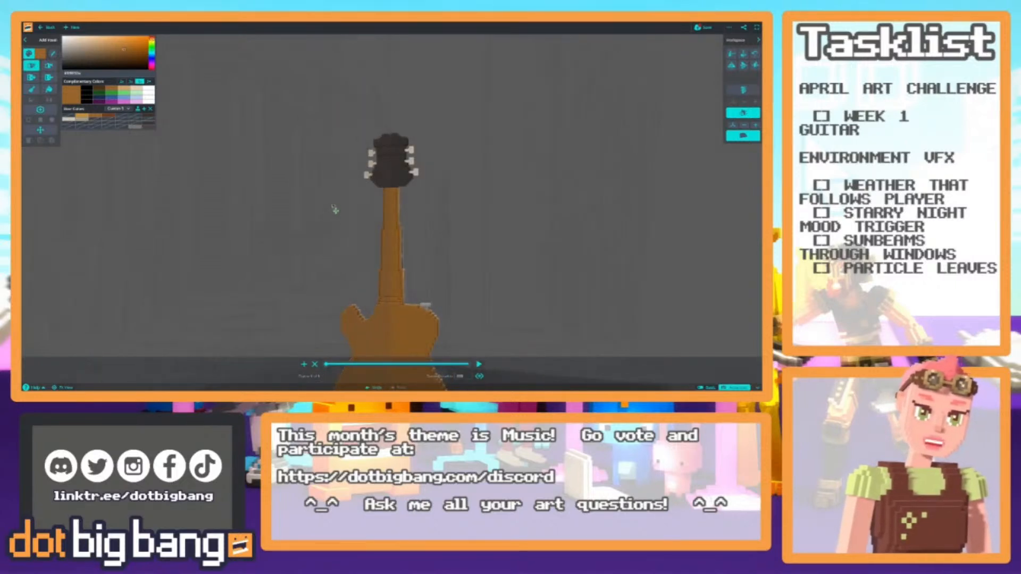
pyautogui.scroll(5, 372, 210)
pyautogui.moveTo(413, 202); pyautogui.dragTo(396, 189, button='right')
pyautogui.scroll(3, 397, 189)
pyautogui.moveTo(397, 190); pyautogui.dragTo(403, 235, button='middle')
pyautogui.press('r')
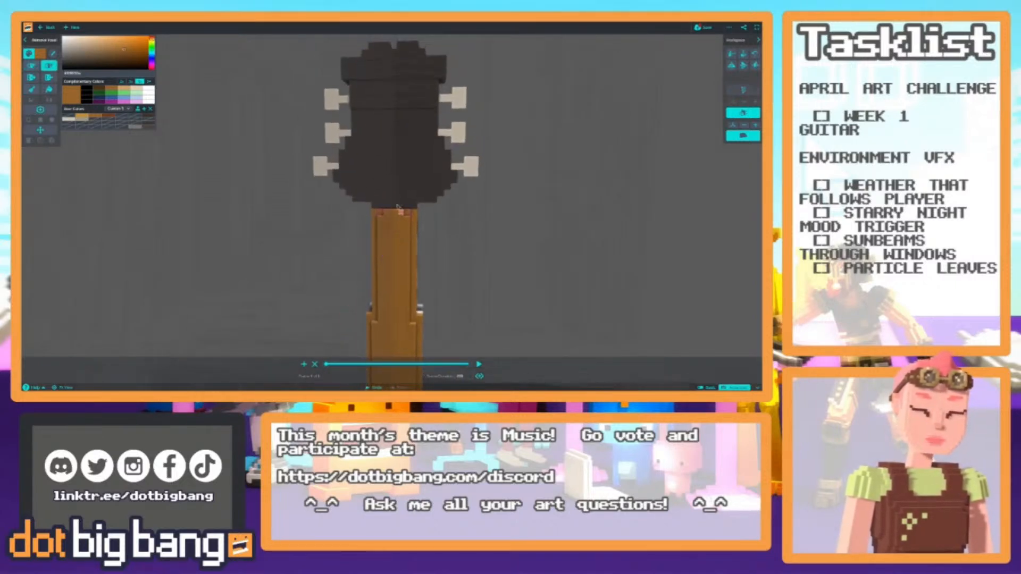
# Examine the rounded neck and its body joint from several rear angles, and the whole guitar from the front.
pyautogui.scroll(-5, 408, 217)
pyautogui.moveTo(383, 257); pyautogui.dragTo(419, 244, button='right')
pyautogui.scroll(5, 410, 246)
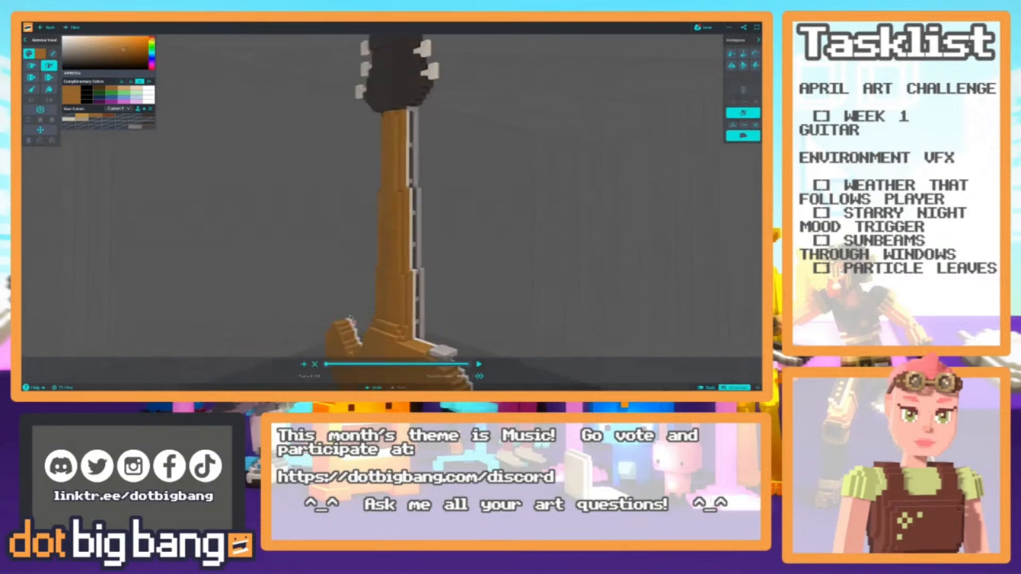
pyautogui.moveTo(396, 263); pyautogui.dragTo(395, 205, button='middle')
pyautogui.moveTo(396, 205); pyautogui.dragTo(398, 233, button='right')
pyautogui.press('1')
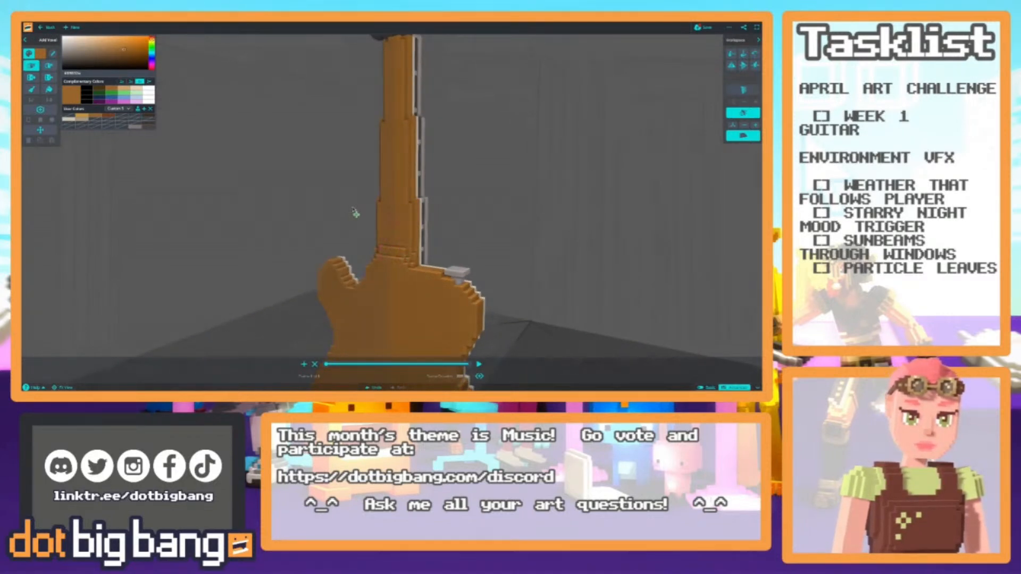
pyautogui.moveTo(348, 218); pyautogui.dragTo(391, 219, button='right')
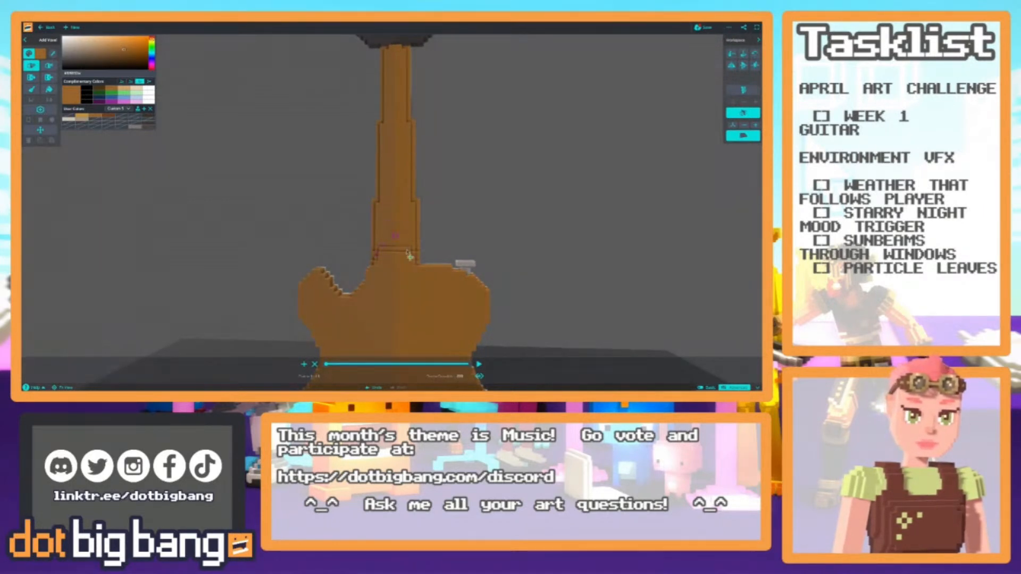
pyautogui.scroll(-3, 419, 267)
pyautogui.moveTo(311, 250); pyautogui.dragTo(351, 239, button='right')
pyautogui.scroll(-5, 243, 249)
pyautogui.scroll(6, 388, 250)
pyautogui.press('r')
pyautogui.scroll(-6, 353, 228)
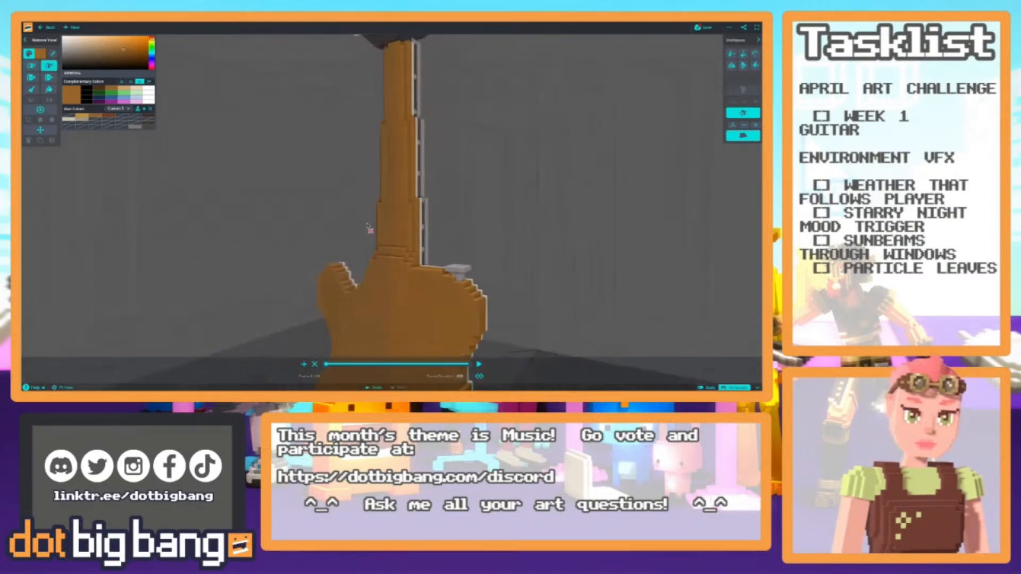
pyautogui.moveTo(375, 220); pyautogui.dragTo(244, 228, button='right')
pyautogui.scroll(-3, 333, 244)
pyautogui.moveTo(364, 246); pyautogui.dragTo(278, 244, button='right')
pyautogui.moveTo(308, 280)
pyautogui.mouseDown(button='right')
pyautogui.moveTo(221, 235)
pyautogui.moveTo(314, 290)
pyautogui.mouseUp(button='right')
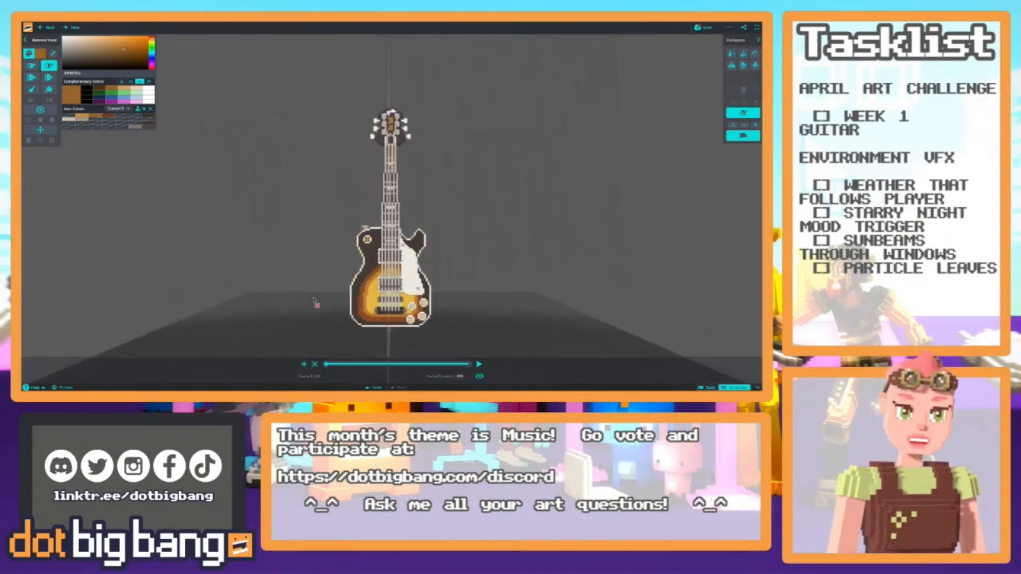
# Mix a dark brown between the body's near-black edge and red-brown band, and paint it along the sunburst's upper boundary.
pyautogui.scroll(4, 319, 282)
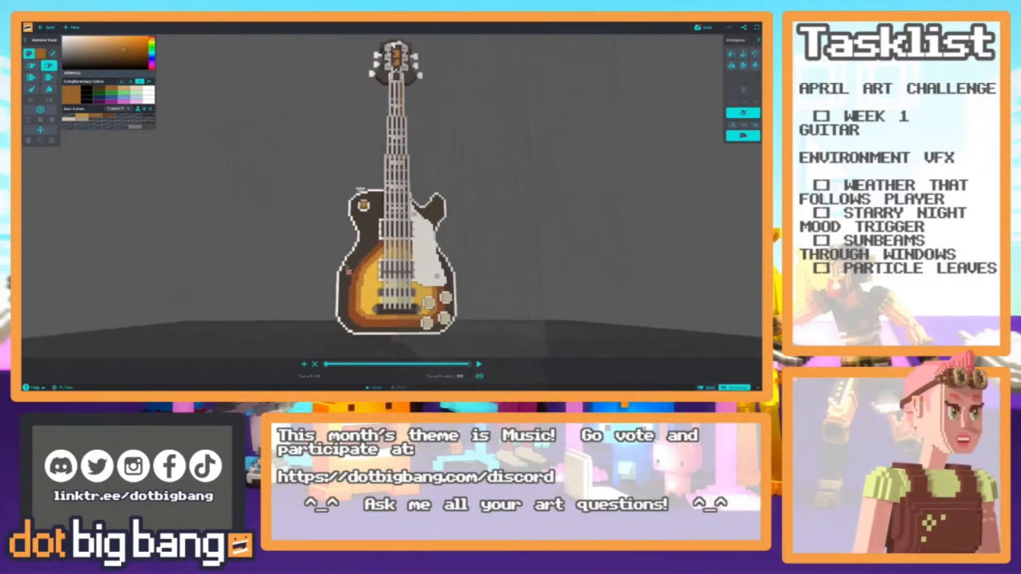
pyautogui.scroll(3, 330, 238)
pyautogui.scroll(4, 375, 240)
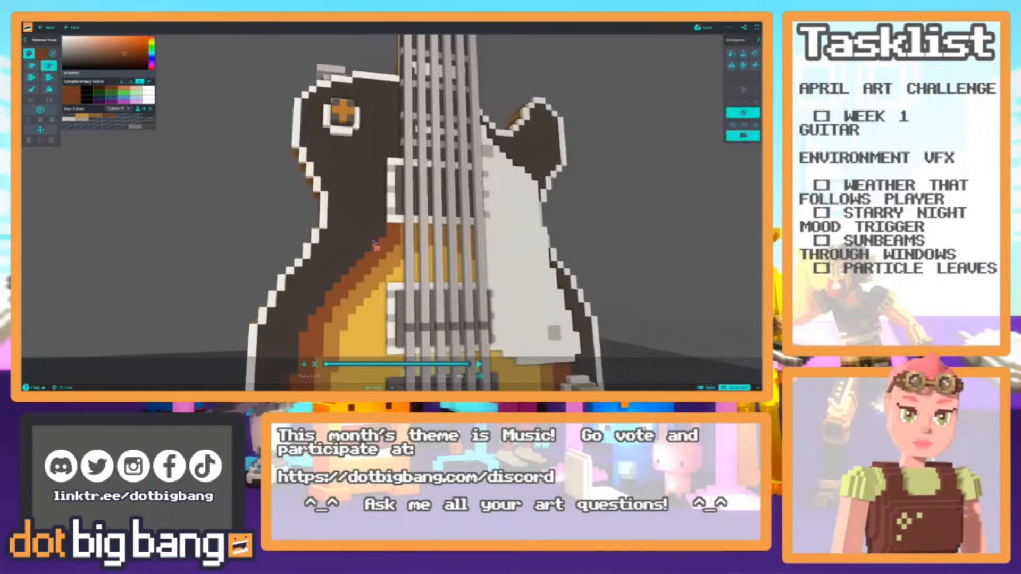
pyautogui.click(371, 245)
pyautogui.press('i')
pyautogui.click(375, 256)
pyautogui.press('i')
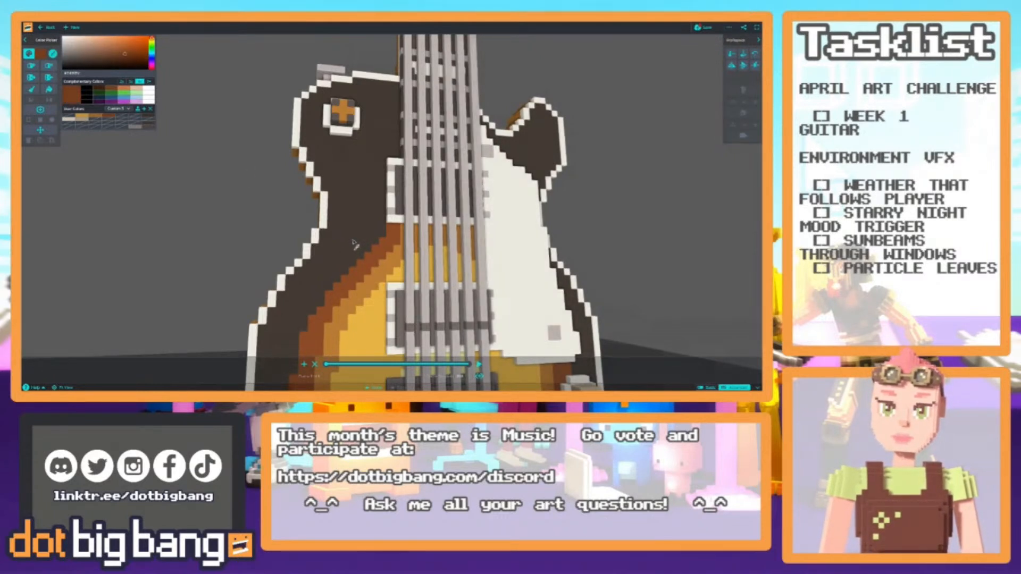
pyautogui.click(355, 244)
pyautogui.click(88, 61)
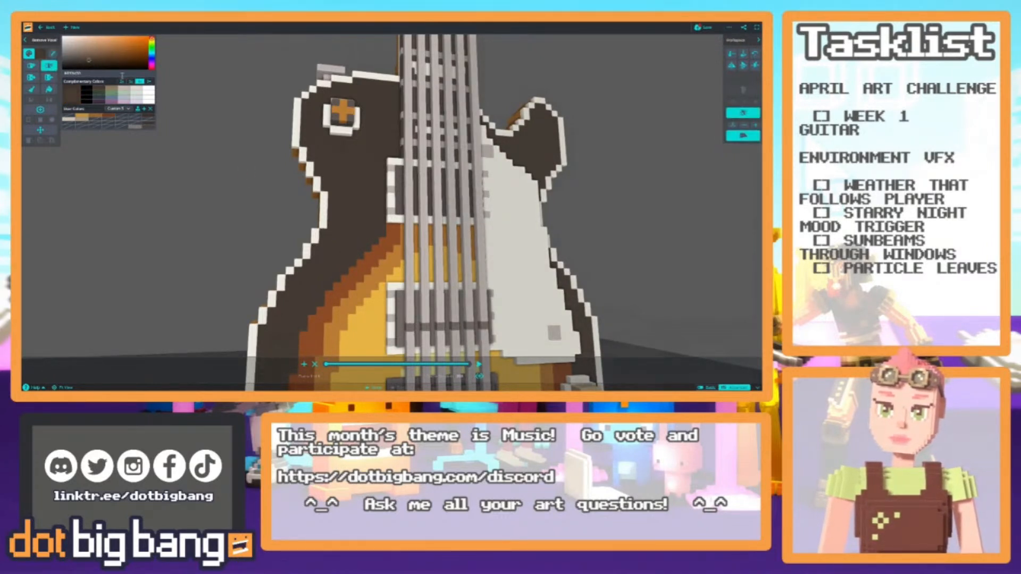
pyautogui.press('b')
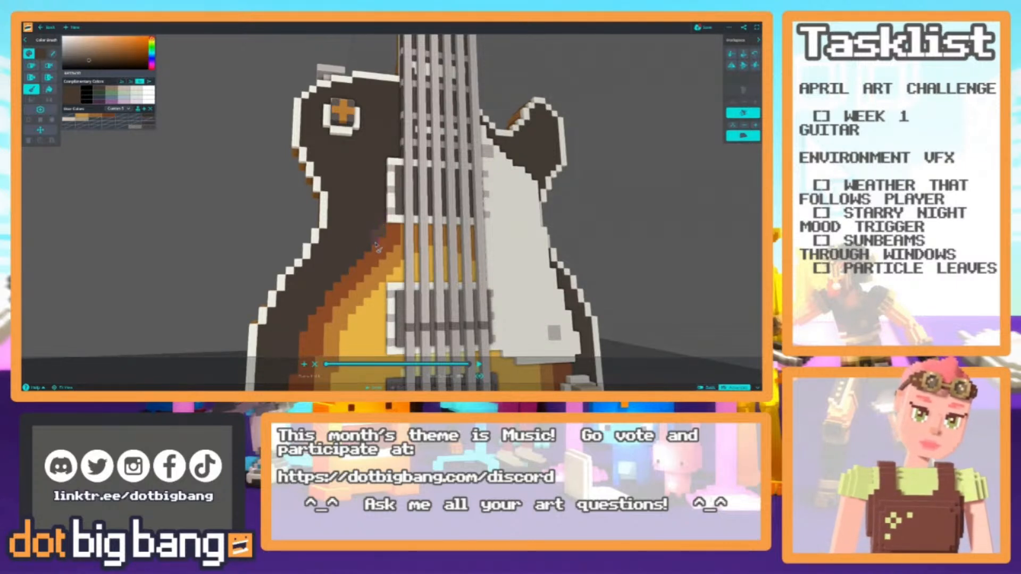
pyautogui.moveTo(363, 215); pyautogui.dragTo(368, 180, button='middle')
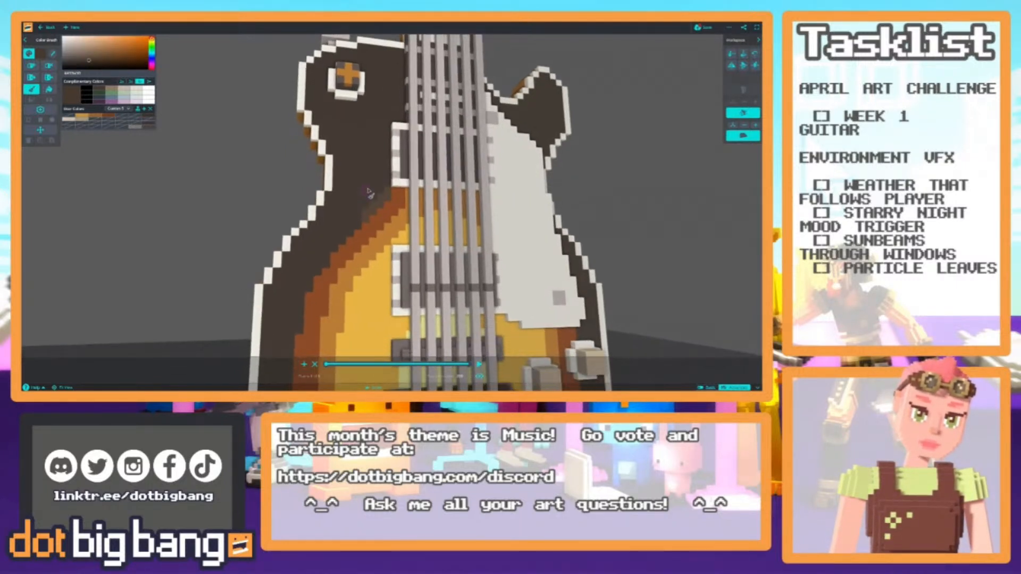
pyautogui.click(743, 112)
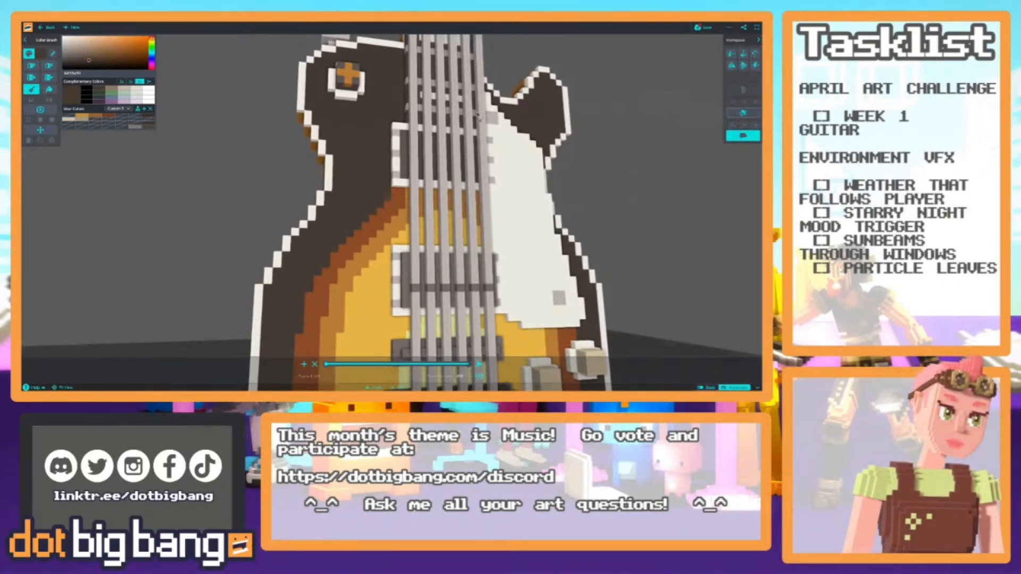
pyautogui.scroll(-5, 390, 198)
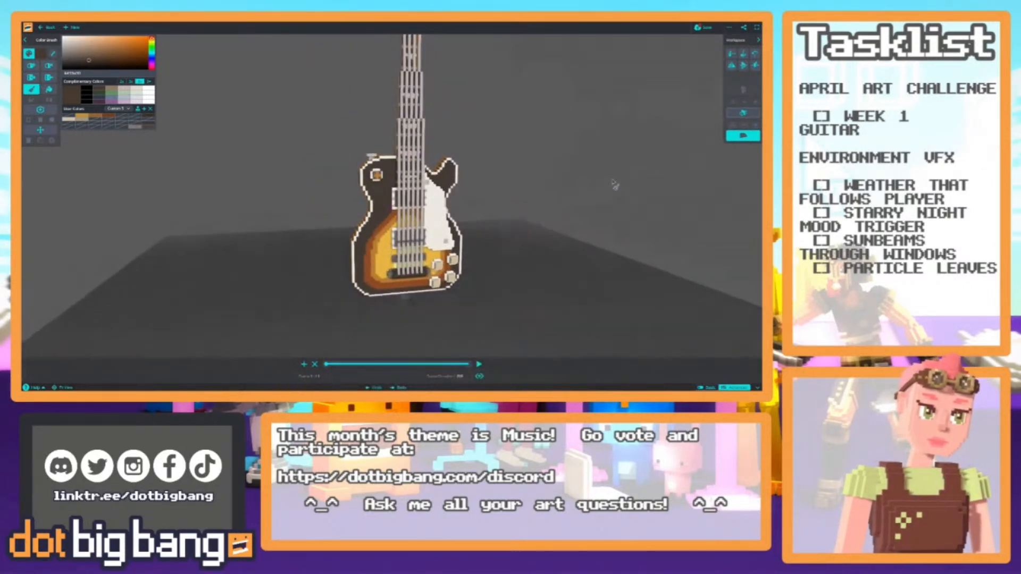
# Continue the dark brown transition row down the side and along the lower edge of the sunburst.
pyautogui.click(736, 116)
pyautogui.scroll(5, 357, 225)
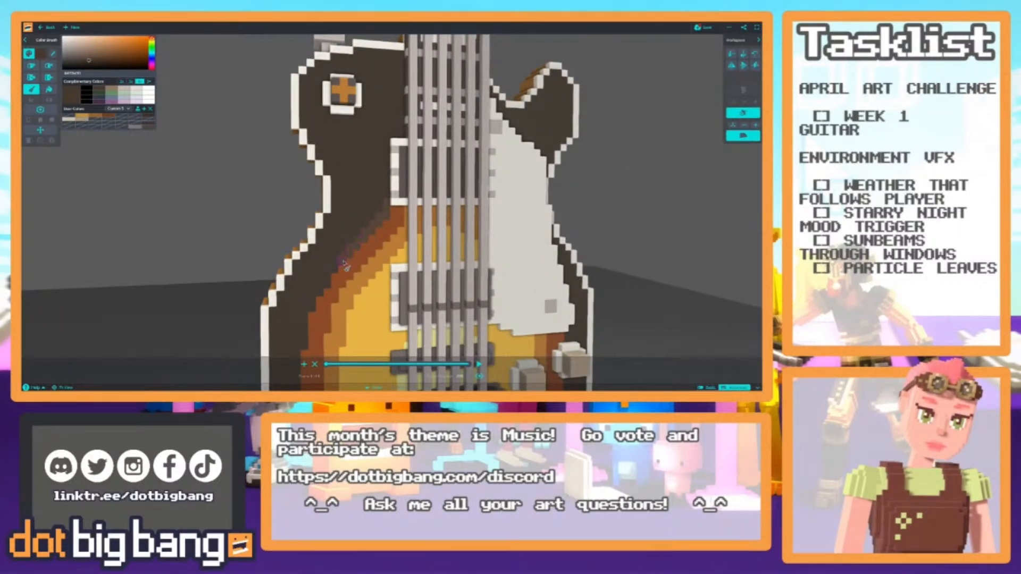
pyautogui.moveTo(328, 244); pyautogui.dragTo(348, 167, button='middle')
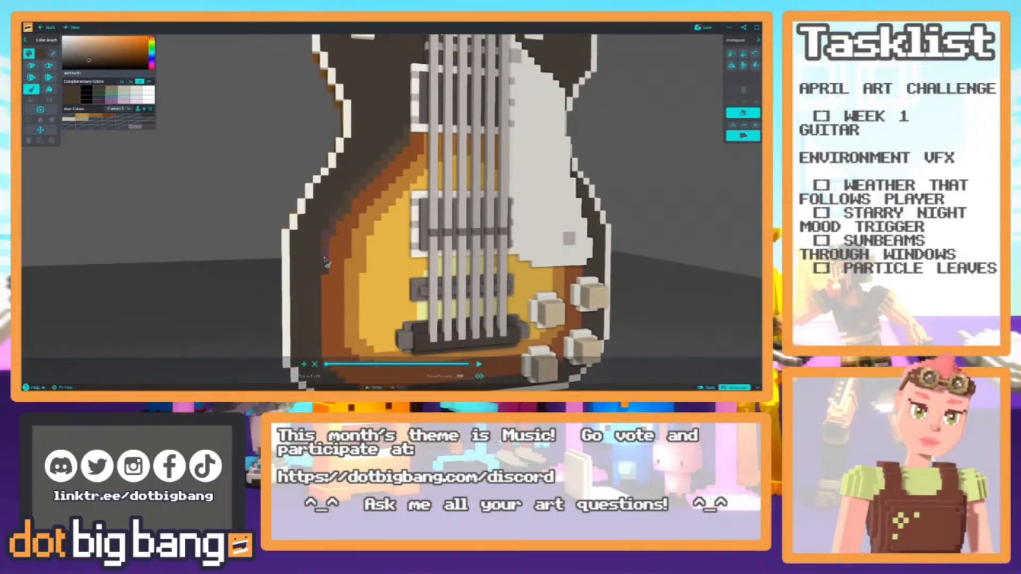
pyautogui.moveTo(322, 338); pyautogui.dragTo(304, 200, button='middle')
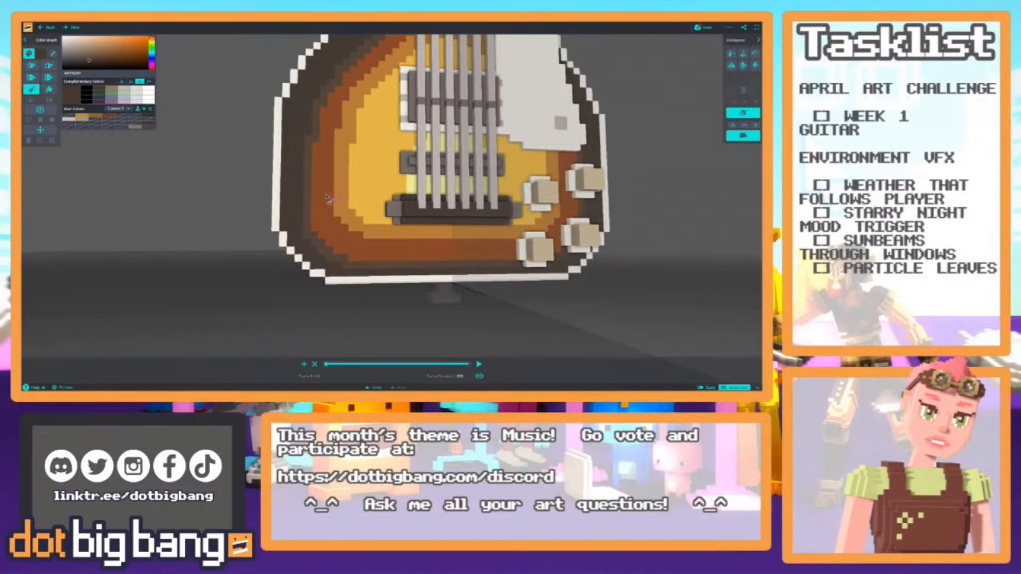
pyautogui.scroll(-6, 330, 205)
pyautogui.scroll(2, 319, 205)
pyautogui.moveTo(348, 141); pyautogui.dragTo(330, 200, button='middle')
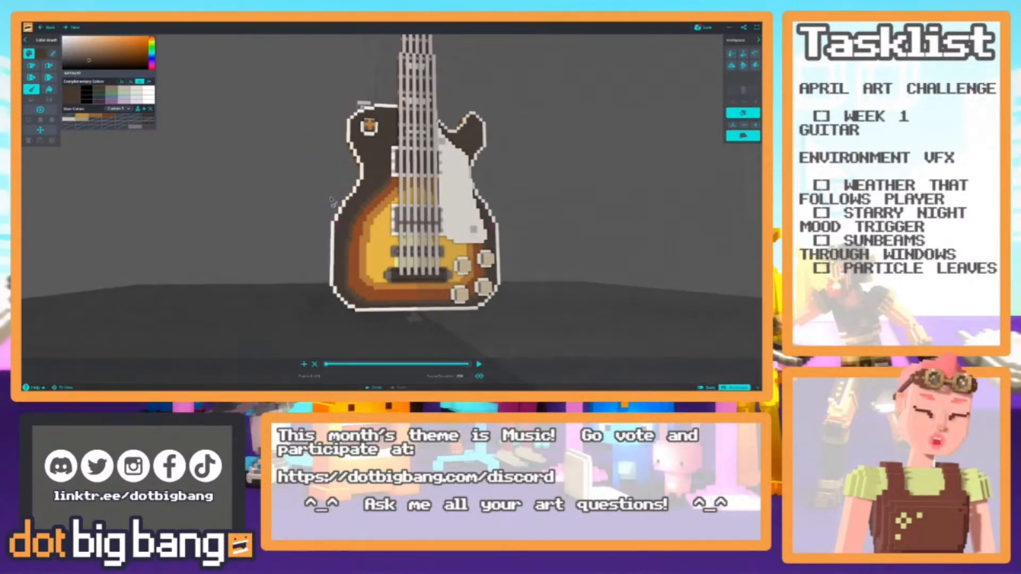
# Mix a golden orange between the sunburst's orange and yellow bands and paint it along the boundary between them.
pyautogui.scroll(2, 334, 228)
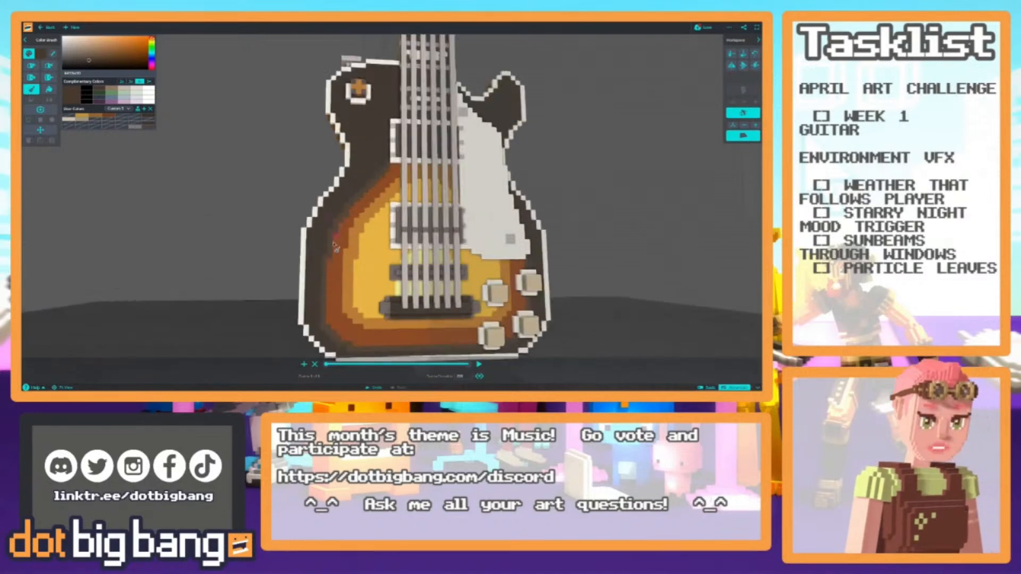
pyautogui.scroll(3, 337, 237)
pyautogui.keyDown('alt'); pyautogui.click(338, 226); pyautogui.keyUp('alt')
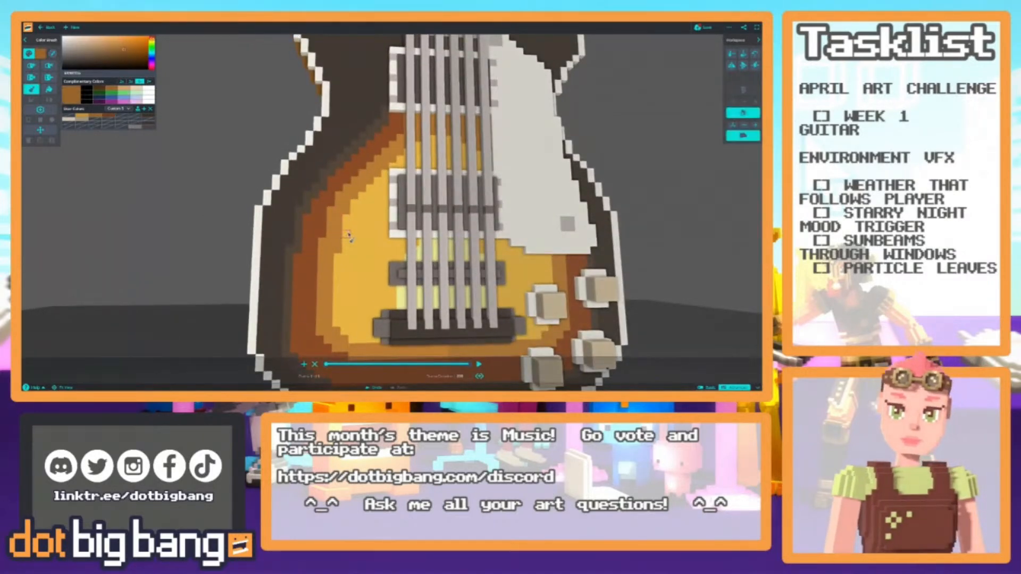
pyautogui.keyDown('alt'); pyautogui.click(338, 227); pyautogui.keyUp('alt')
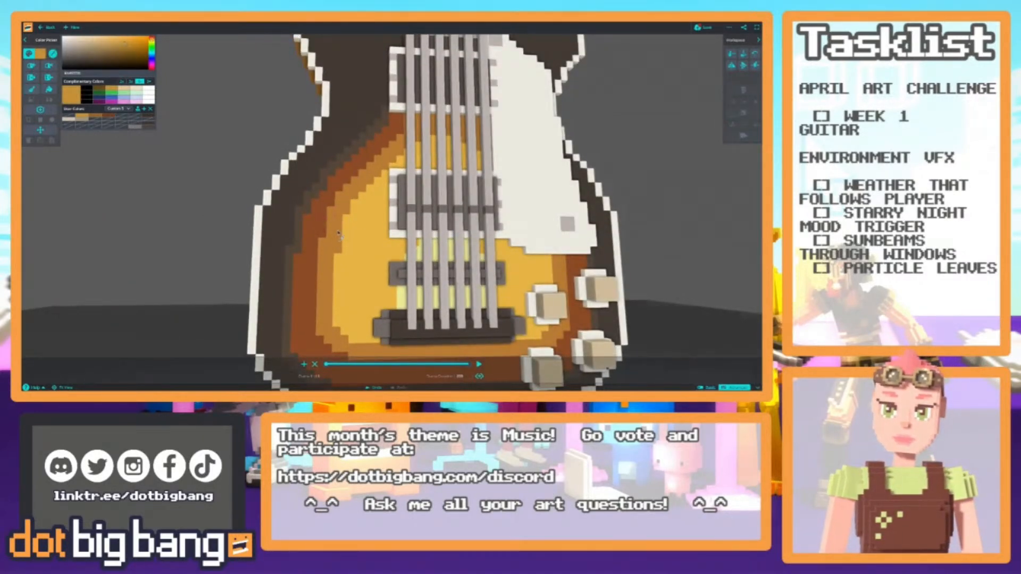
pyautogui.click(126, 50)
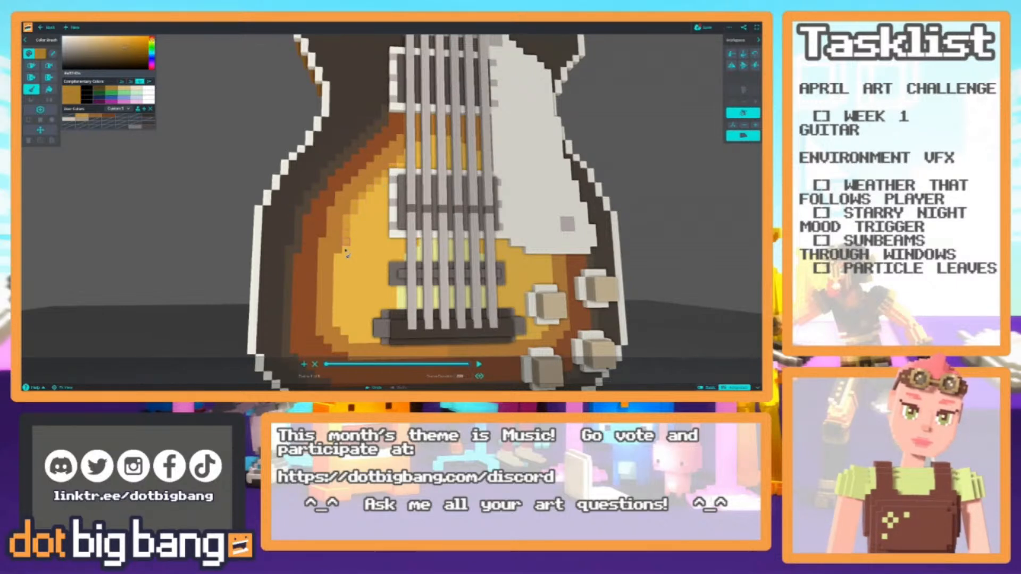
pyautogui.moveTo(339, 262)
pyautogui.mouseDown()
pyautogui.moveTo(341, 329)
pyautogui.moveTo(377, 346)
pyautogui.mouseUp()
pyautogui.scroll(-10, 377, 346)
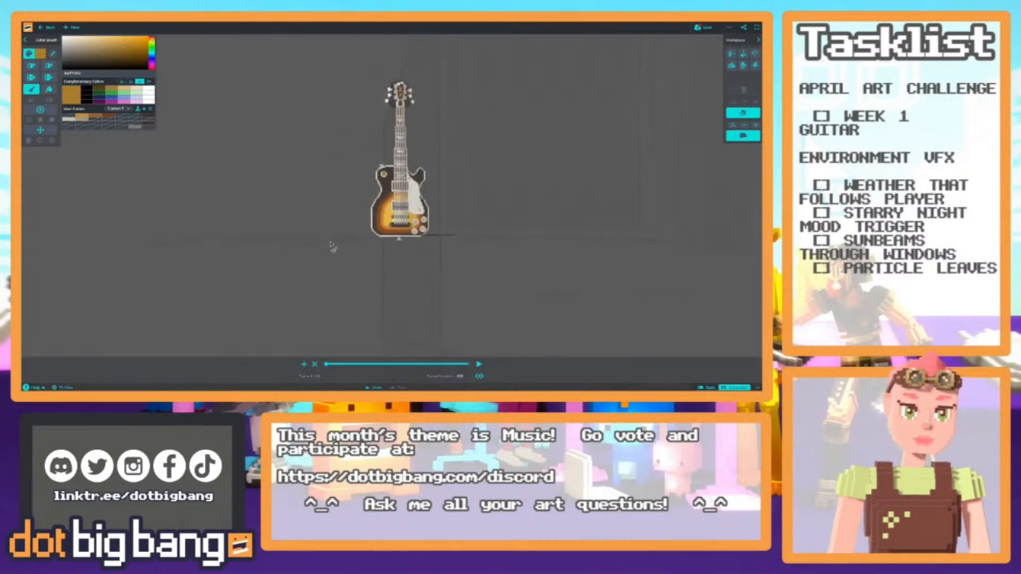
pyautogui.scroll(10, 333, 249)
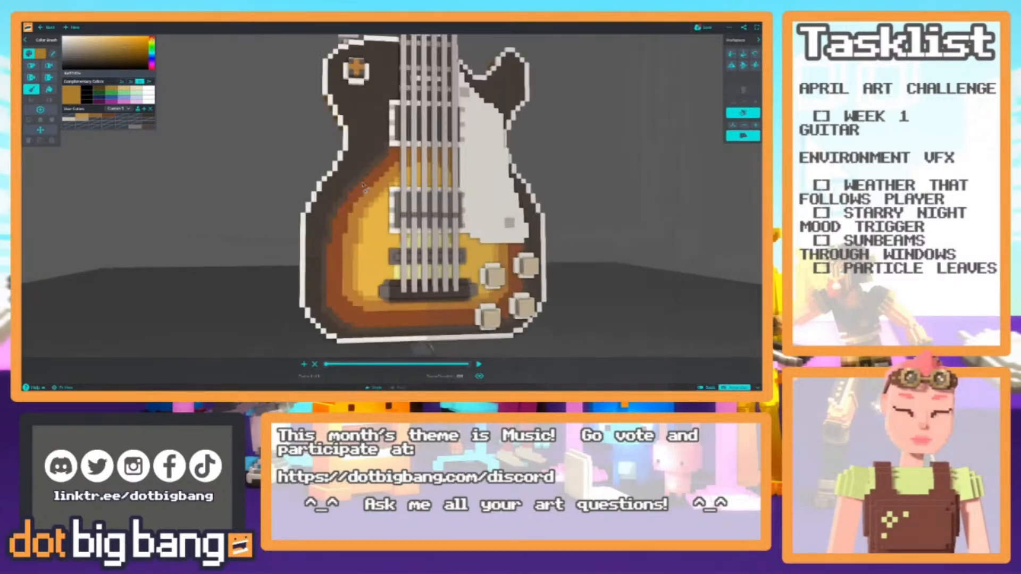
# Examine the sunburst gradient around the pickups up close from the side and from the front.
pyautogui.scroll(8, 361, 192)
pyautogui.moveTo(421, 198); pyautogui.dragTo(490, 202, button='middle')
pyautogui.scroll(2, 443, 205)
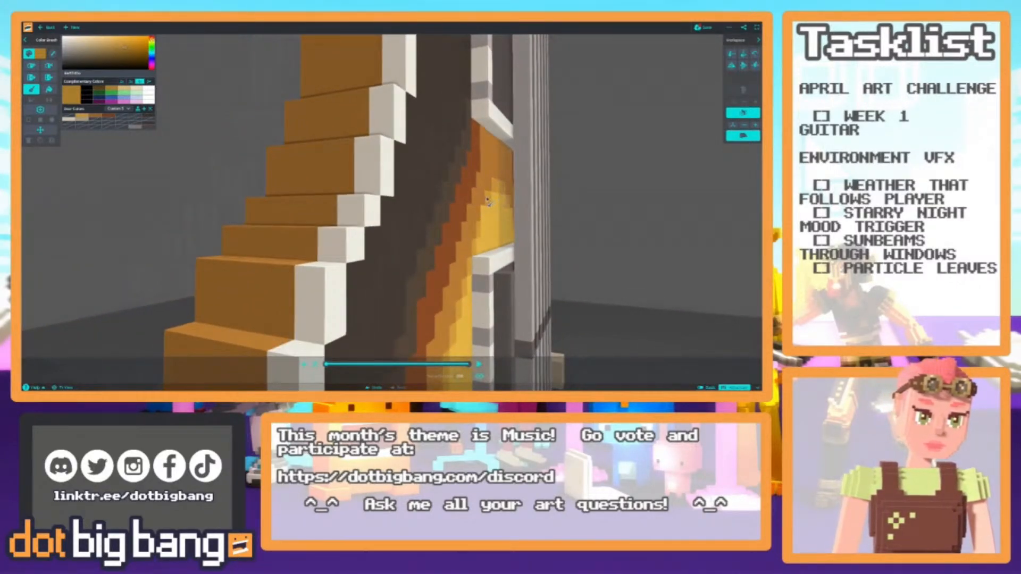
pyautogui.scroll(-3, 478, 175)
pyautogui.moveTo(479, 174); pyautogui.dragTo(290, 191, button='middle')
pyautogui.scroll(-2, 252, 198)
pyautogui.scroll(5, 290, 192)
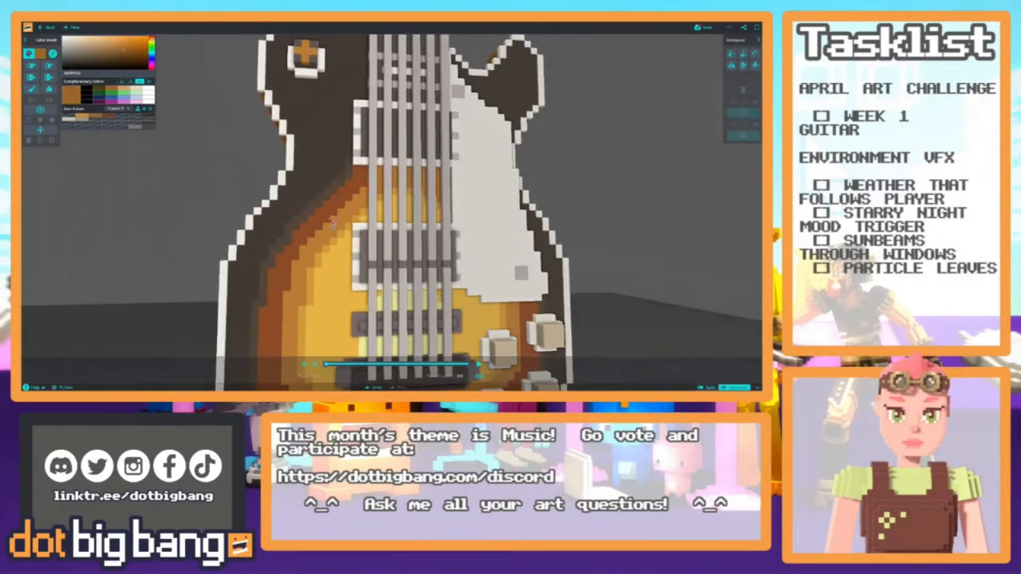
# Mix a brown-orange between the sunburst's red-brown and orange bands and paint it along their boundary down to the bridge.
pyautogui.keyDown('alt'); pyautogui.click(329, 217); pyautogui.keyUp('alt')
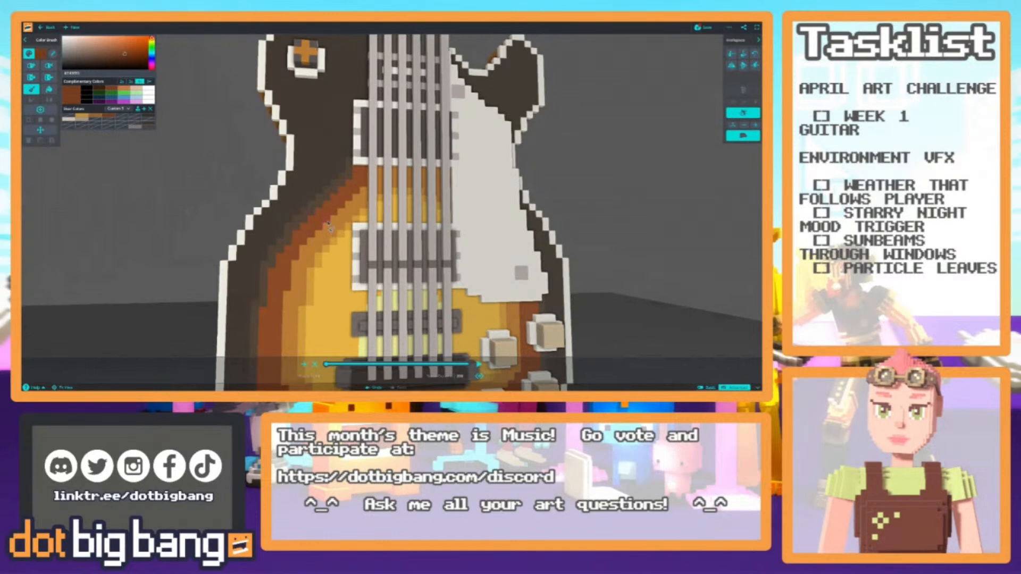
pyautogui.click(125, 51)
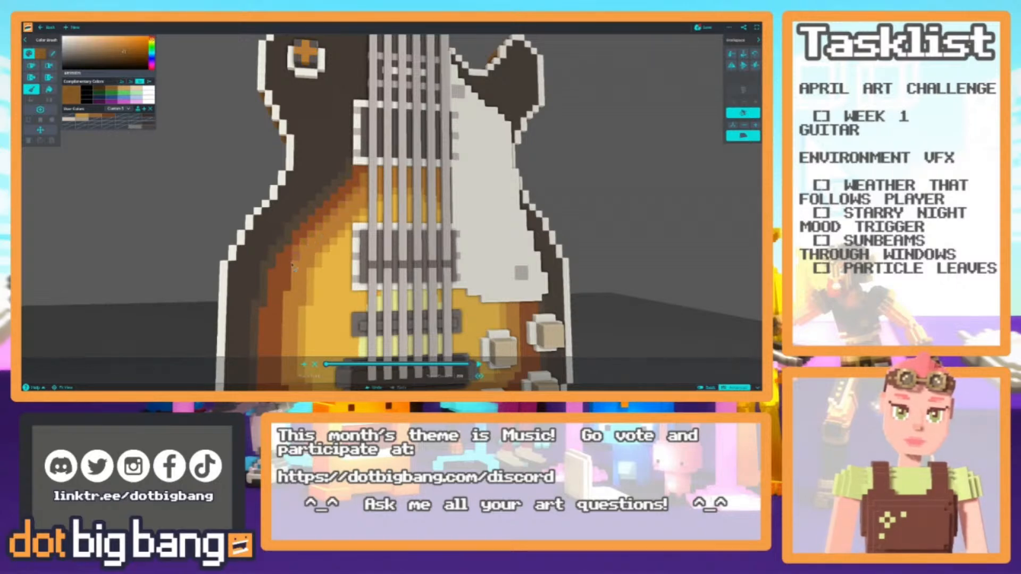
pyautogui.scroll(-5, 272, 228)
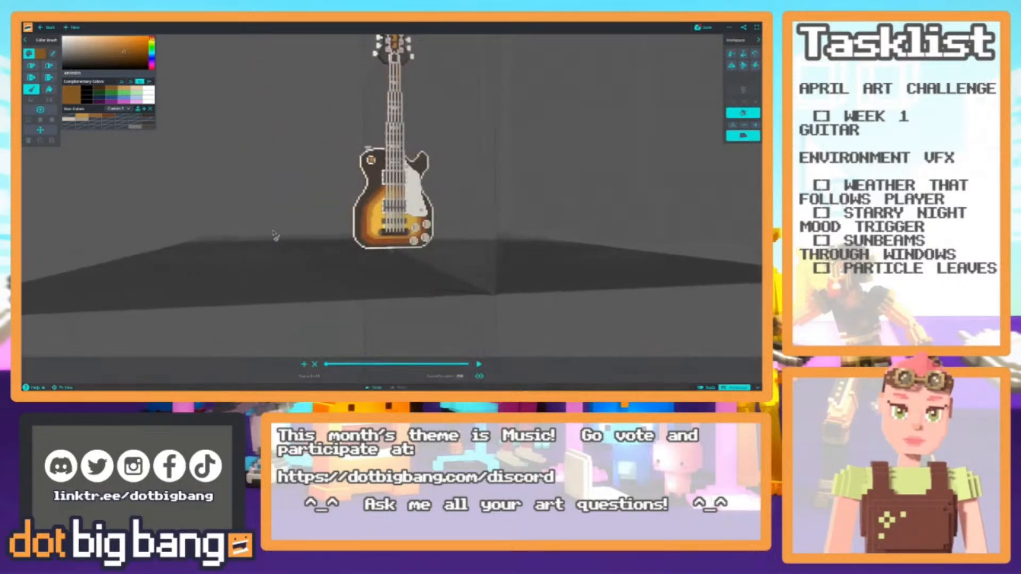
pyautogui.scroll(5, 273, 230)
pyautogui.moveTo(284, 200)
pyautogui.mouseDown()
pyautogui.moveTo(283, 277)
pyautogui.moveTo(301, 299)
pyautogui.moveTo(412, 310)
pyautogui.mouseUp()
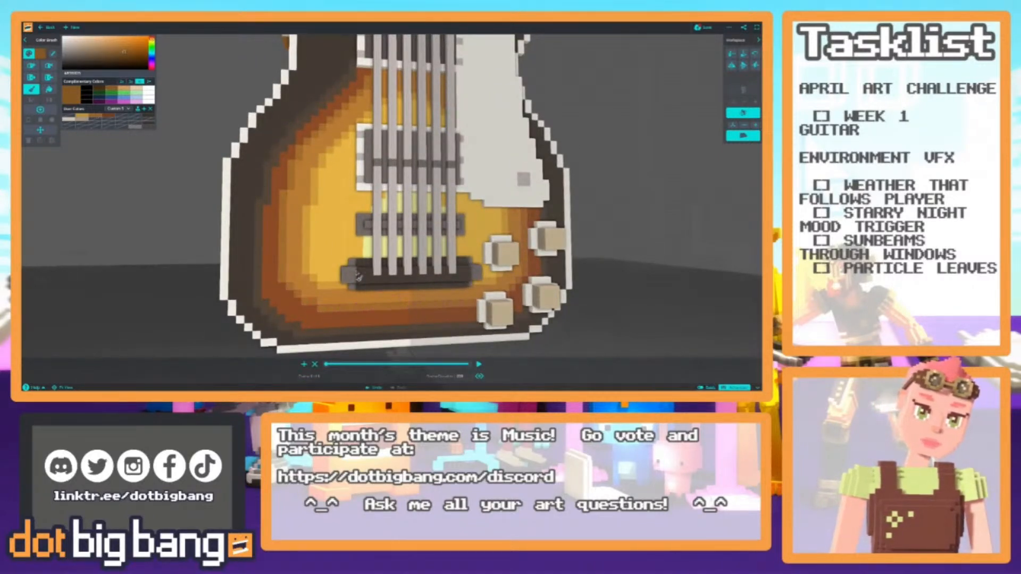
pyautogui.scroll(-5, 274, 270)
pyautogui.scroll(4, 274, 270)
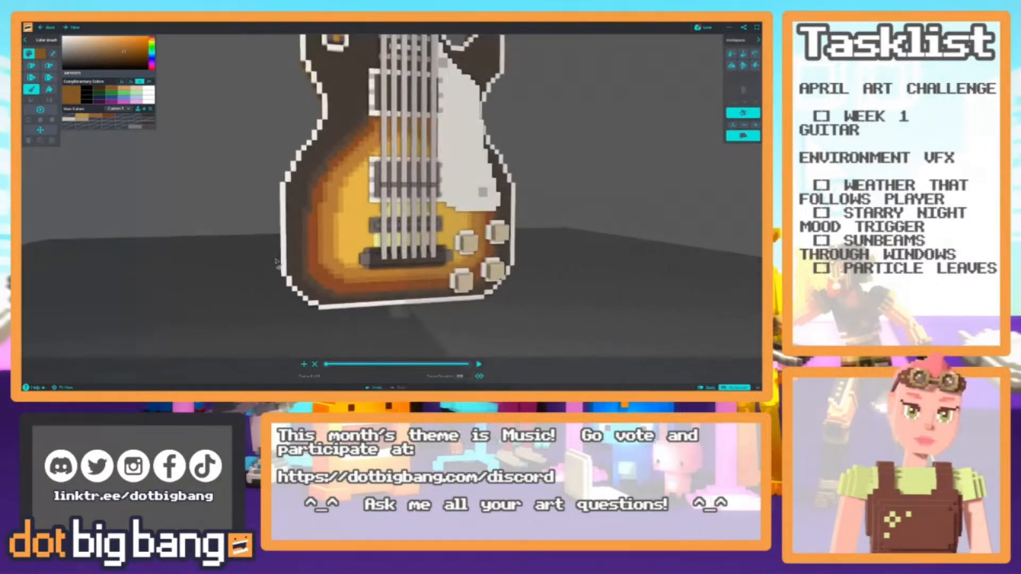
pyautogui.scroll(2, 297, 250)
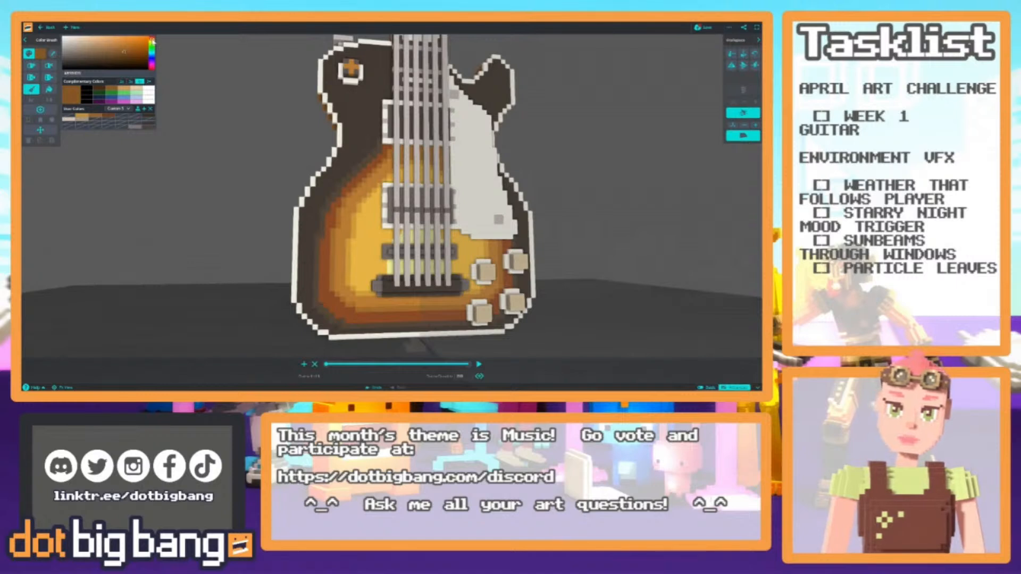
# Shift the brown-orange's hue slightly towards red and recolour the new transition band with the fill tool.
pyautogui.moveTo(153, 41); pyautogui.dragTo(153, 39)
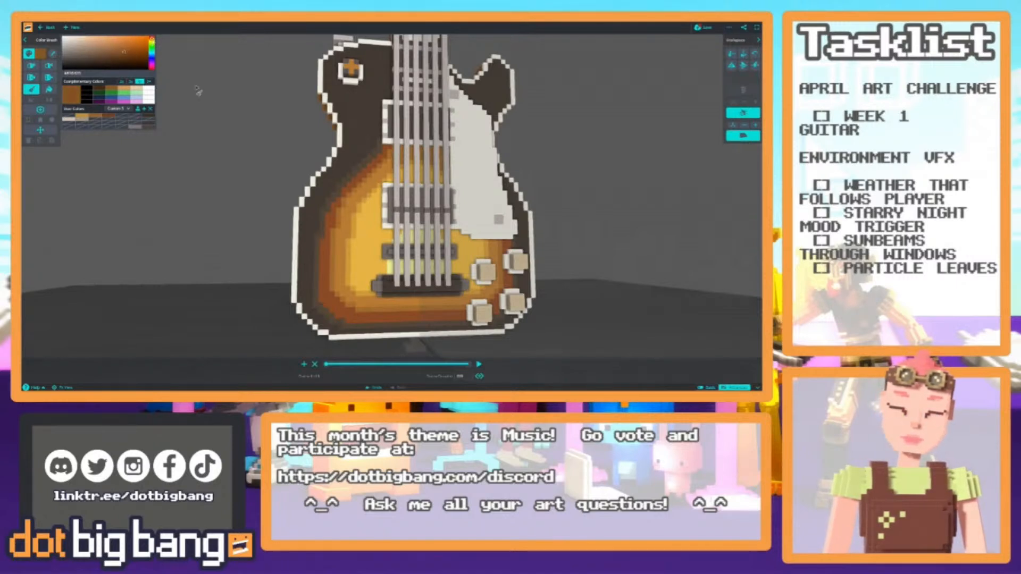
pyautogui.press('g')
pyautogui.moveTo(305, 205); pyautogui.dragTo(305, 219, button='right')
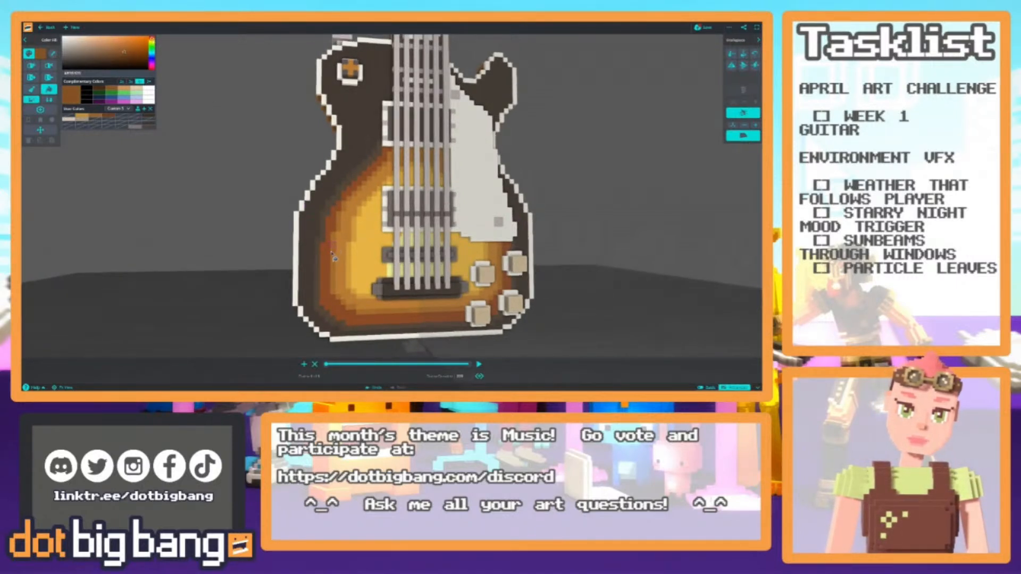
pyautogui.scroll(-5, 321, 236)
pyautogui.scroll(5, 283, 238)
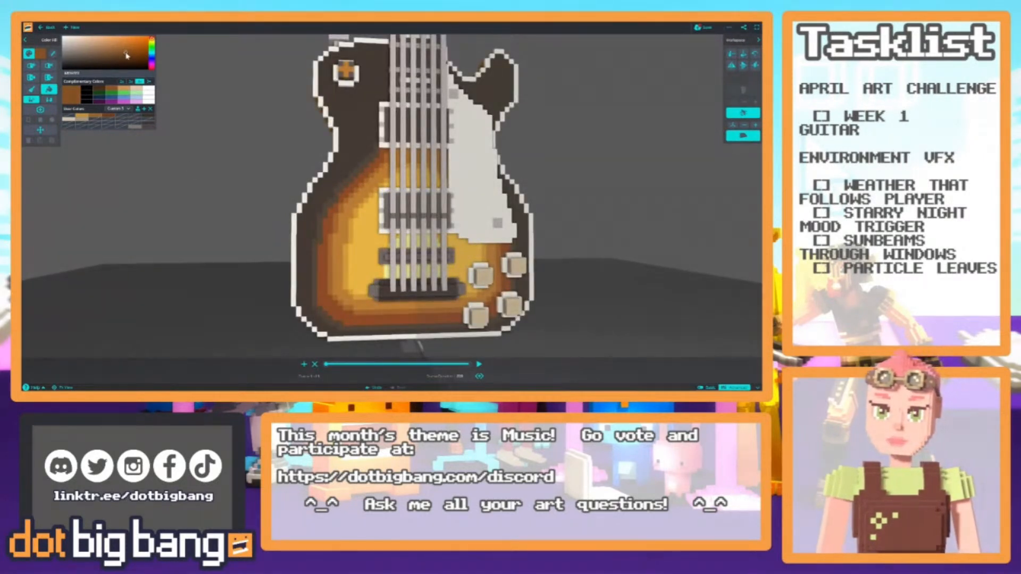
# Refill the brown-orange transition band with a slightly adjusted shade and compare the sunburst gradient from near and far.
pyautogui.scroll(-4, 298, 257)
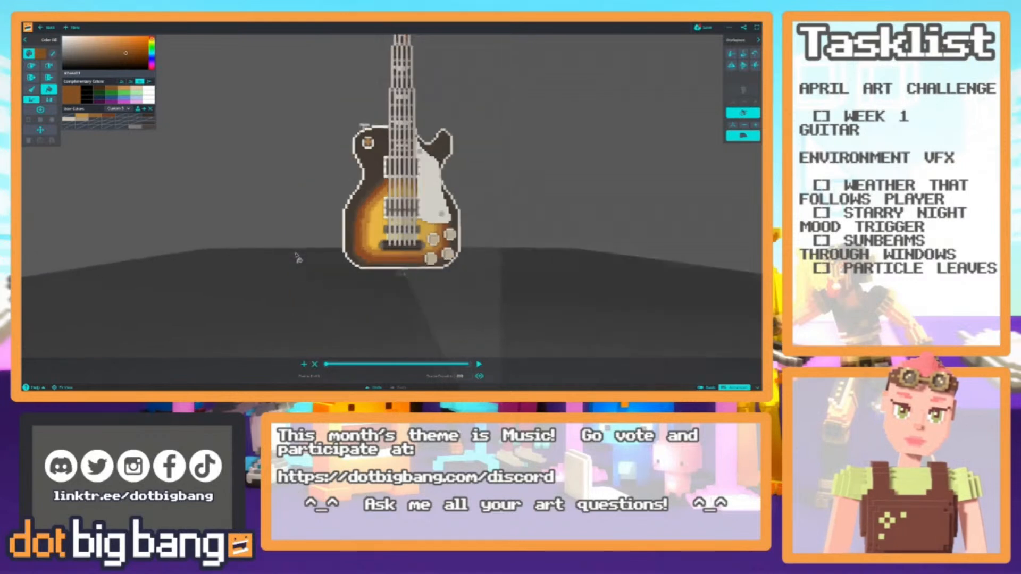
pyautogui.scroll(2, 298, 257)
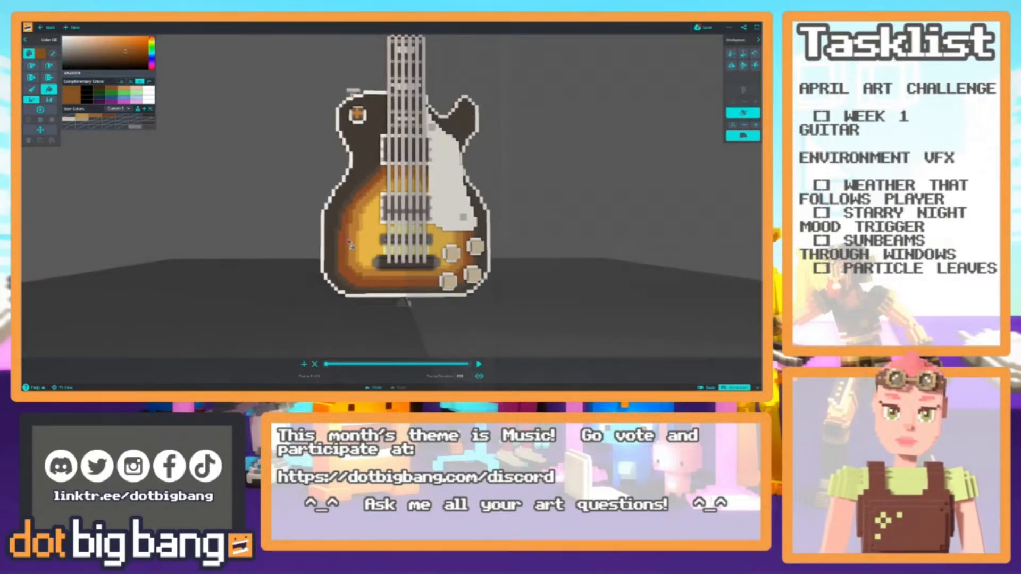
pyautogui.scroll(-3, 327, 263)
pyautogui.scroll(-3, 315, 267)
pyautogui.moveTo(315, 267)
pyautogui.mouseDown()
pyautogui.moveTo(335, 274)
pyautogui.moveTo(282, 273)
pyautogui.moveTo(365, 283)
pyautogui.moveTo(335, 294)
pyautogui.moveTo(318, 263)
pyautogui.mouseUp()
pyautogui.scroll(5, 336, 273)
pyautogui.scroll(-4, 337, 276)
pyautogui.scroll(-5, 358, 293)
pyautogui.scroll(5, 365, 280)
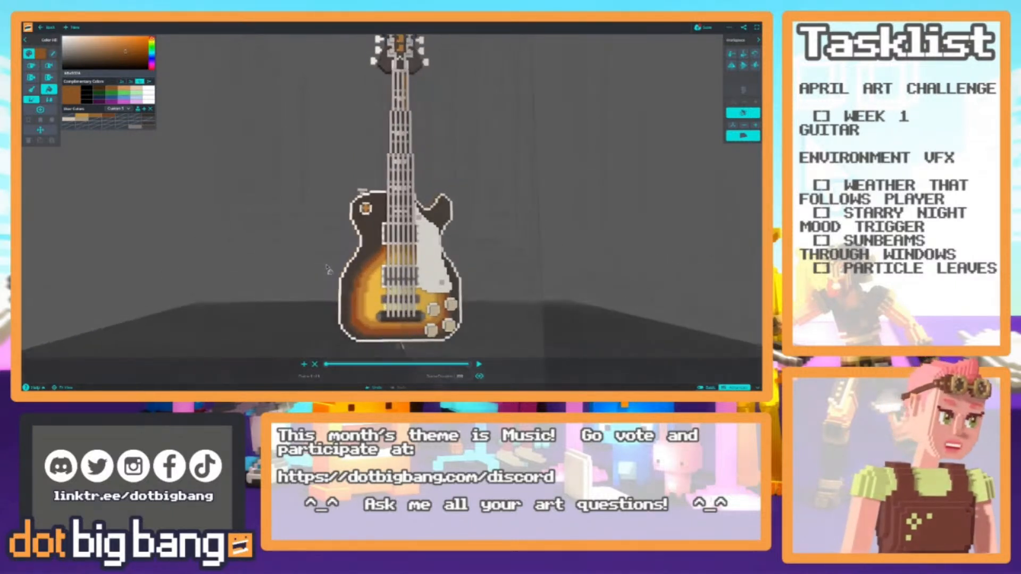
# Sample the grey of the strings, lighten it, and brush mirrored highlights along the neck's outer strings above the body.
pyautogui.moveTo(326, 264); pyautogui.dragTo(326, 293, button='middle')
pyautogui.keyDown('alt'); pyautogui.click(364, 209); pyautogui.keyUp('alt')
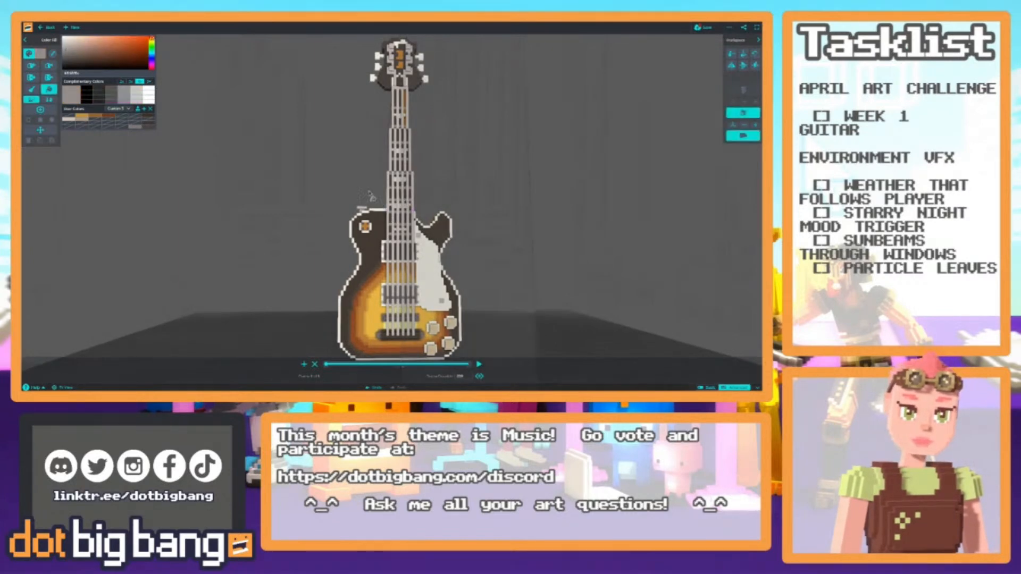
pyautogui.scroll(6, 321, 185)
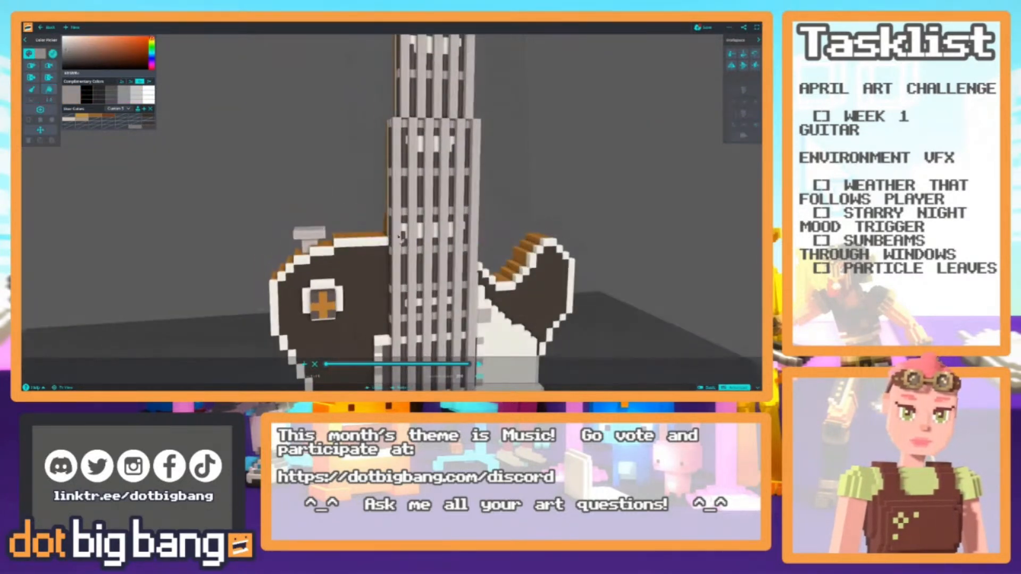
pyautogui.moveTo(372, 212); pyautogui.dragTo(397, 265, button='middle')
pyautogui.click(66, 45)
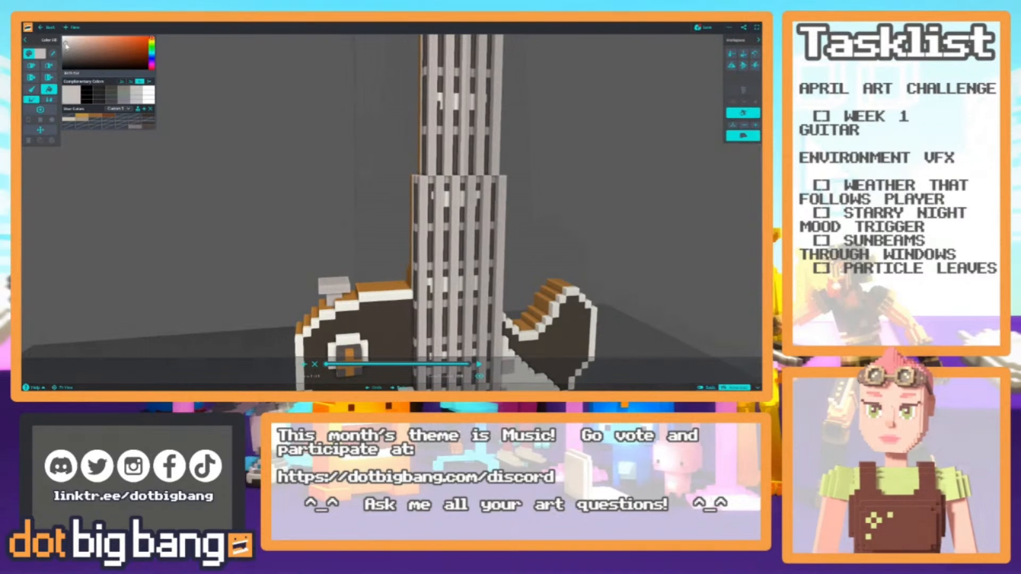
pyautogui.press('b')
pyautogui.moveTo(413, 195); pyautogui.dragTo(403, 185, button='right')
pyautogui.moveTo(410, 168); pyautogui.dragTo(413, 224)
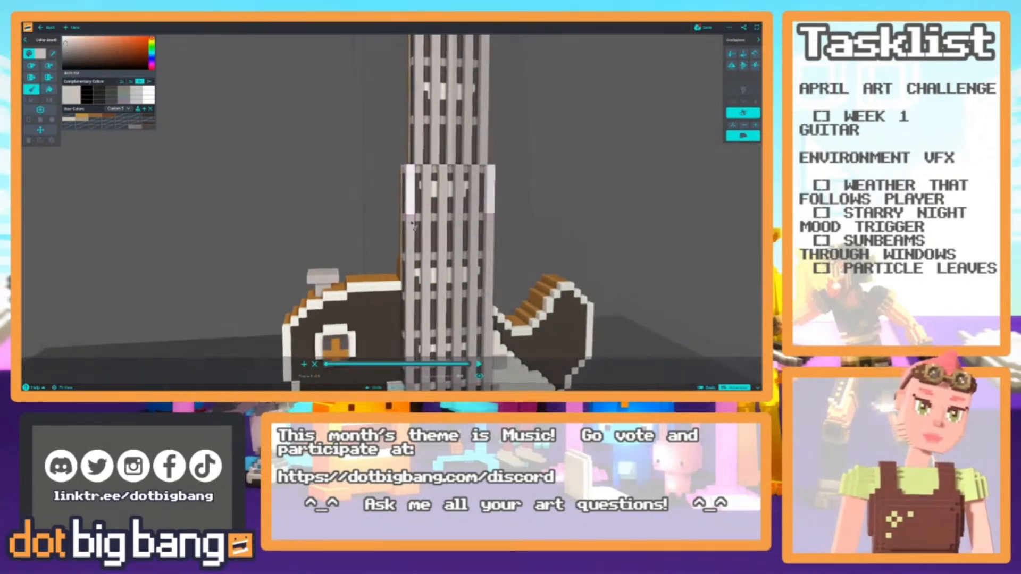
pyautogui.moveTo(402, 234); pyautogui.dragTo(313, 173, button='right')
pyautogui.scroll(-6, 311, 175)
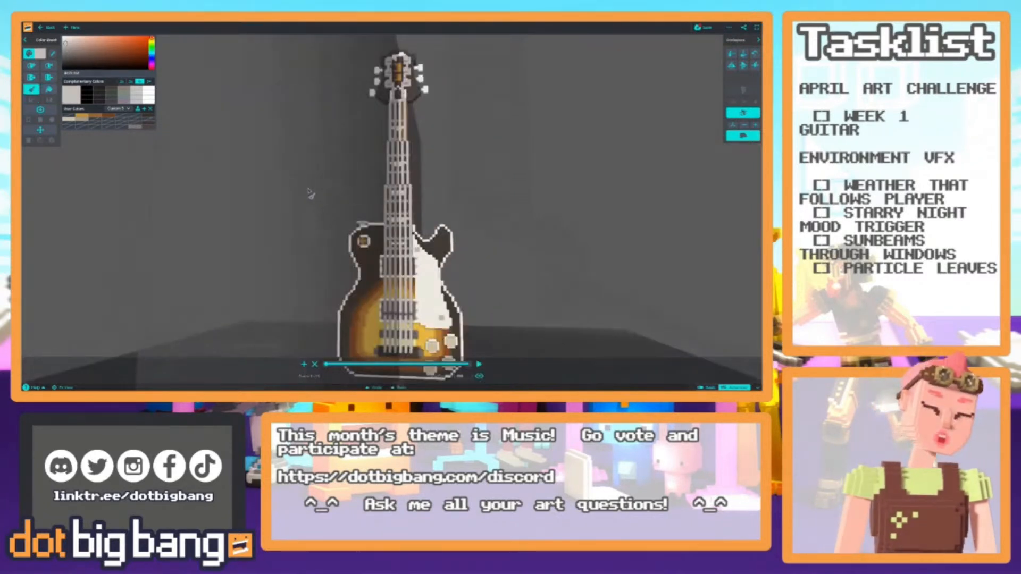
# Turn off mirroring and brush light grey highlights onto the strings of the upper neck, just below the headstock.
pyautogui.click(744, 114)
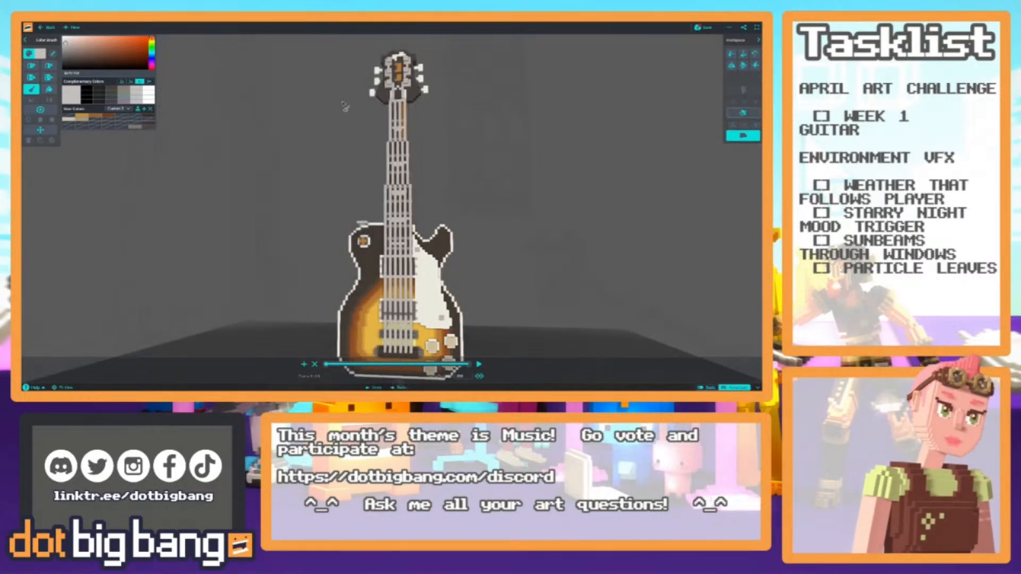
pyautogui.moveTo(371, 78); pyautogui.dragTo(381, 92, button='right')
pyautogui.scroll(4, 381, 91)
pyautogui.moveTo(381, 91); pyautogui.dragTo(353, 314, button='middle')
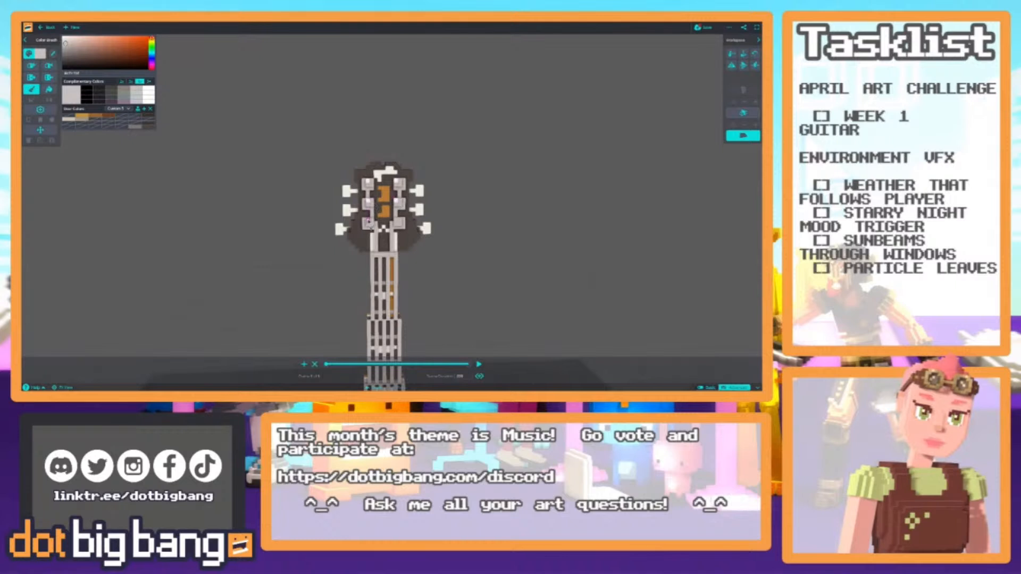
pyautogui.scroll(-3, 399, 227)
pyautogui.scroll(3, 398, 231)
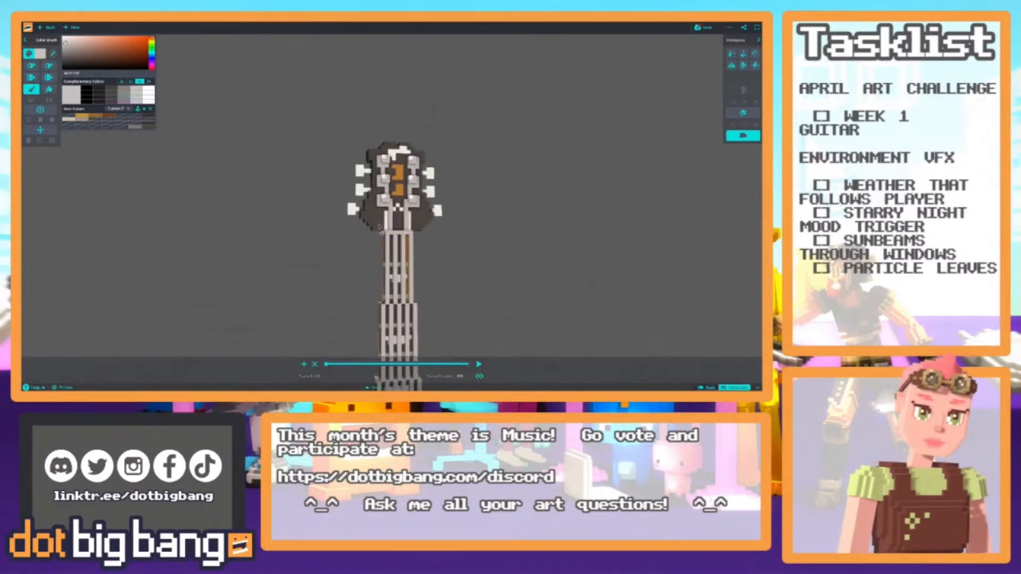
pyautogui.moveTo(394, 233); pyautogui.dragTo(387, 279)
pyautogui.moveTo(387, 279); pyautogui.dragTo(380, 246, button='middle')
pyautogui.moveTo(387, 243); pyautogui.dragTo(388, 257)
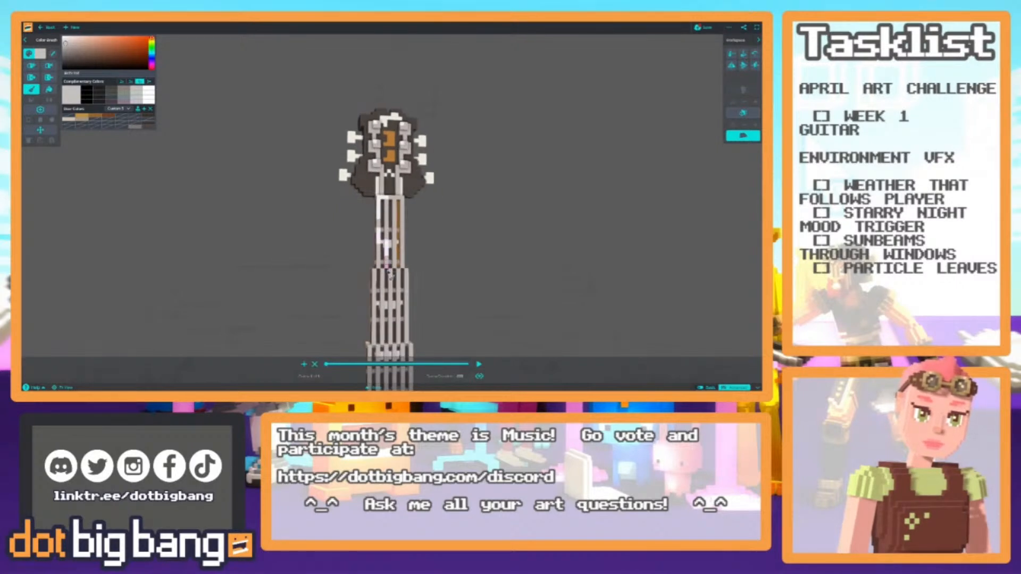
# Examine the string highlights along the neck and the whole guitar from near and far.
pyautogui.scroll(-3, 395, 268)
pyautogui.scroll(2, 338, 251)
pyautogui.scroll(-2, 344, 248)
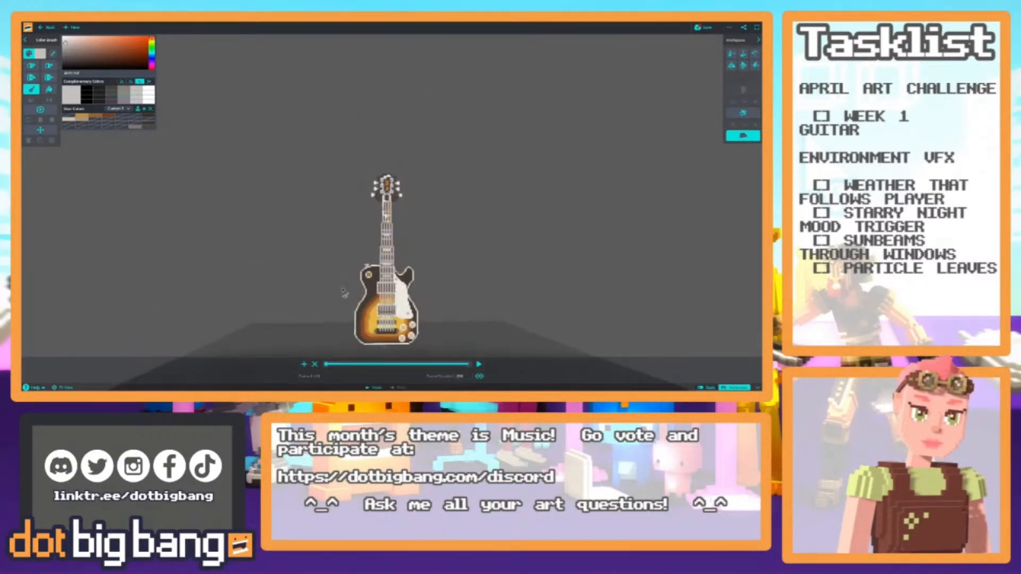
pyautogui.scroll(3, 351, 244)
pyautogui.scroll(-3, 352, 243)
pyautogui.scroll(3, 354, 234)
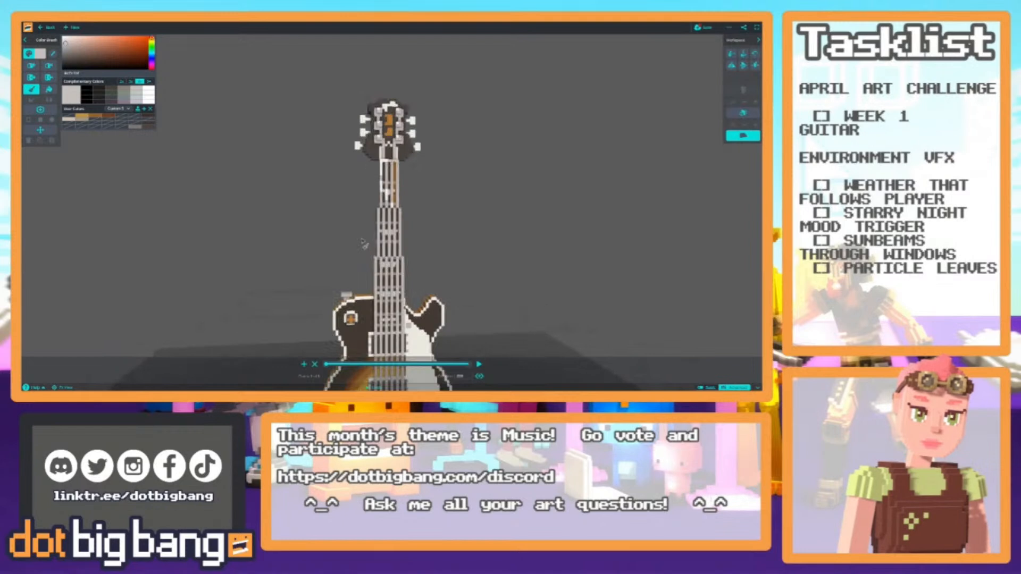
pyautogui.moveTo(354, 213); pyautogui.dragTo(352, 210, button='middle')
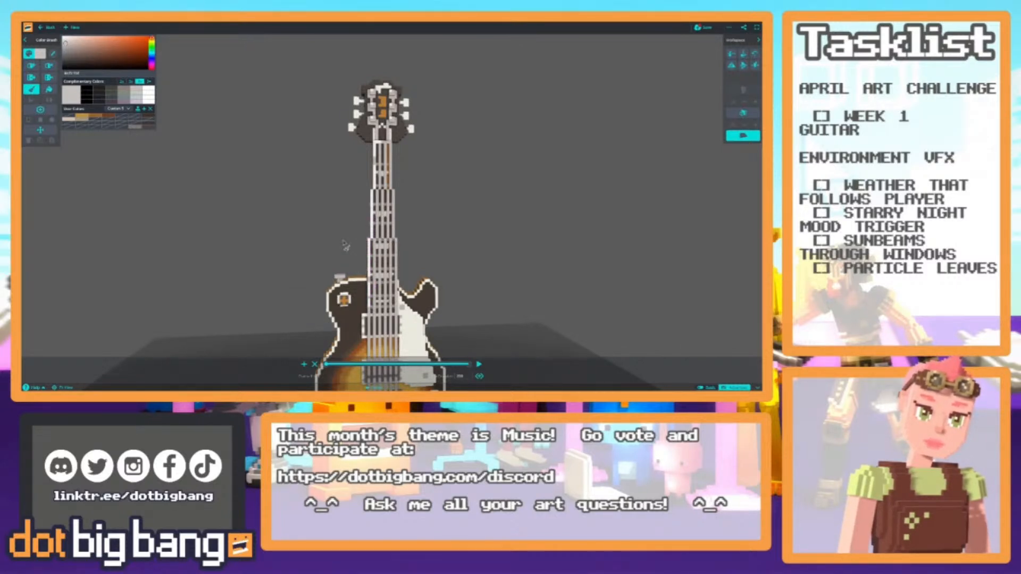
pyautogui.scroll(-5, 346, 245)
pyautogui.scroll(5, 344, 242)
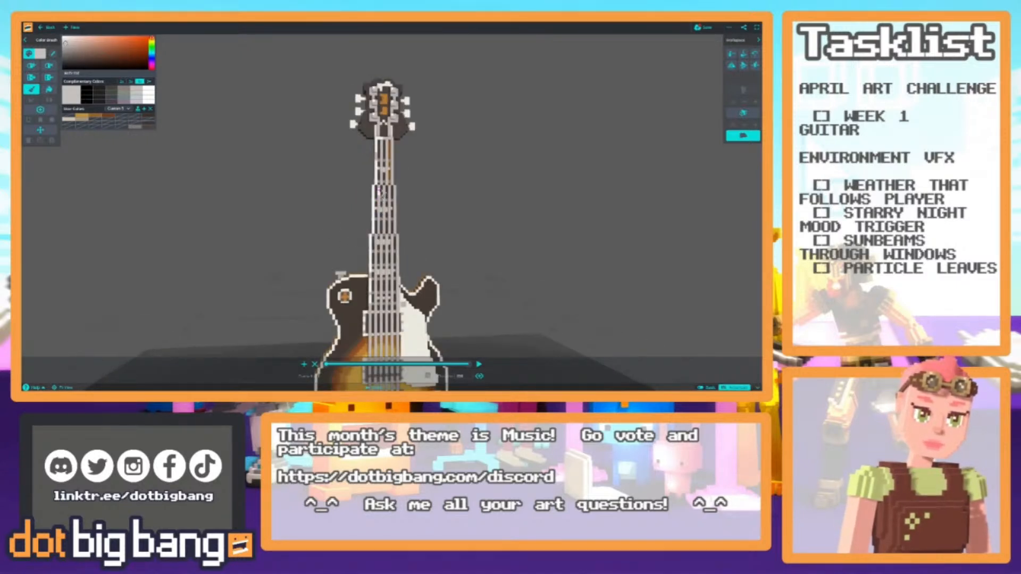
pyautogui.scroll(-5, 367, 232)
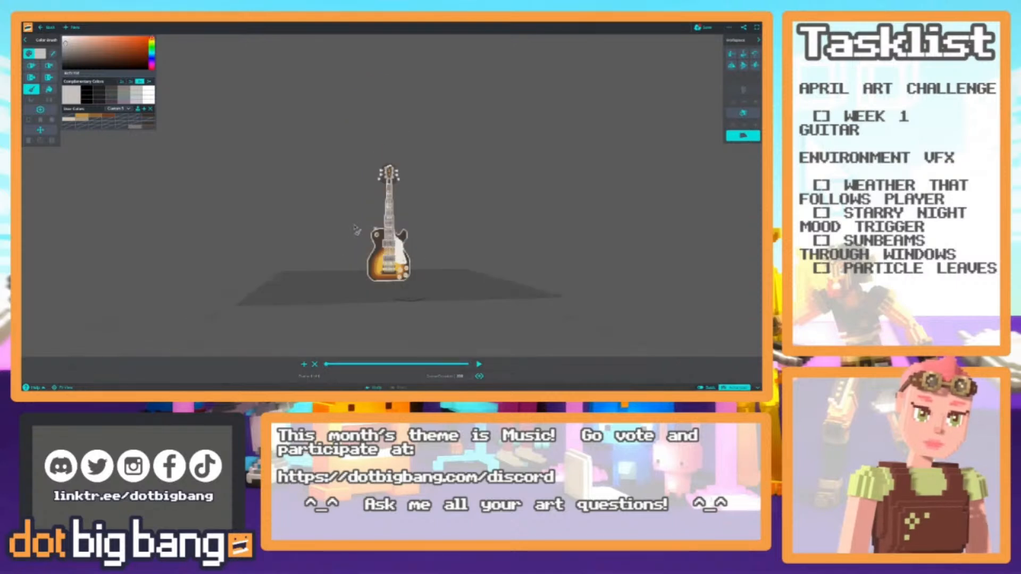
pyautogui.scroll(5, 344, 232)
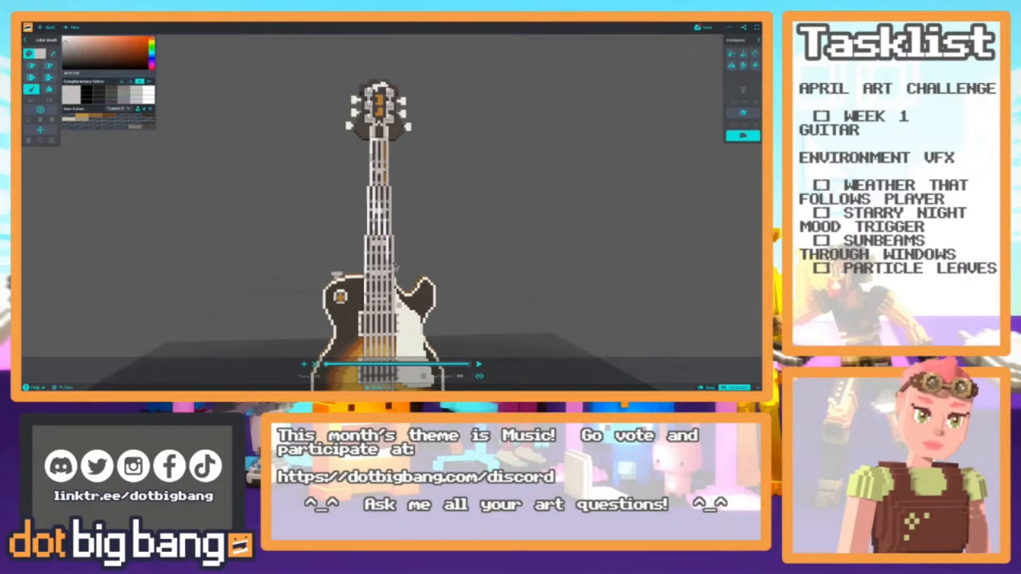
pyautogui.scroll(-6, 351, 207)
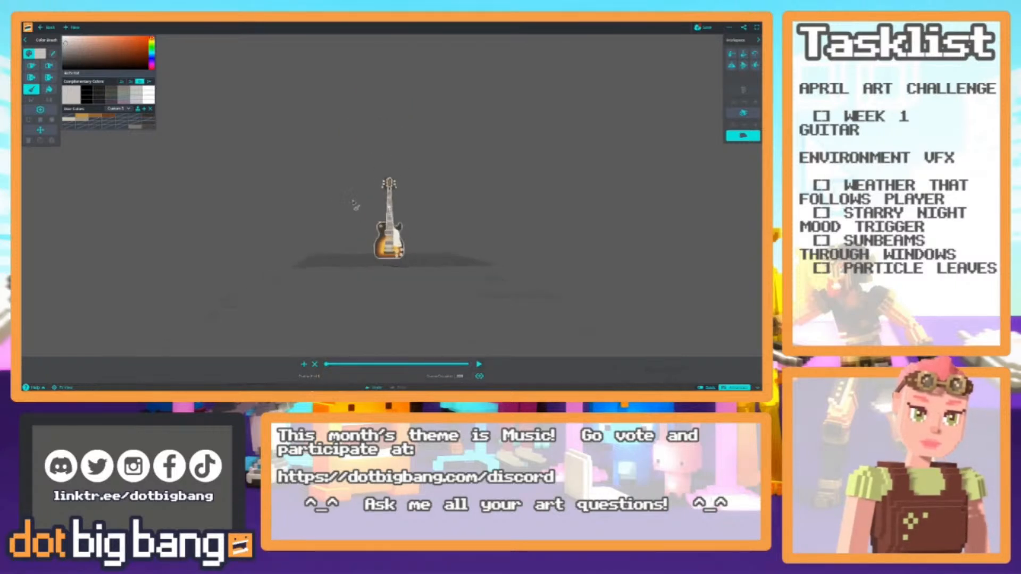
pyautogui.scroll(3, 351, 206)
pyautogui.moveTo(351, 207); pyautogui.dragTo(351, 237, button='right')
pyautogui.scroll(3, 301, 199)
pyautogui.scroll(3, 337, 295)
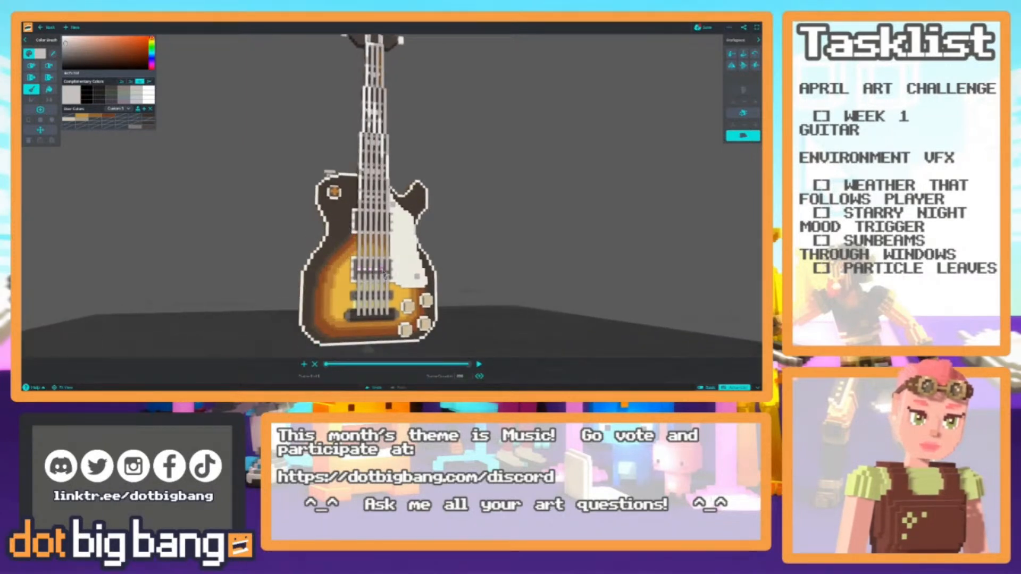
pyautogui.scroll(-8, 392, 274)
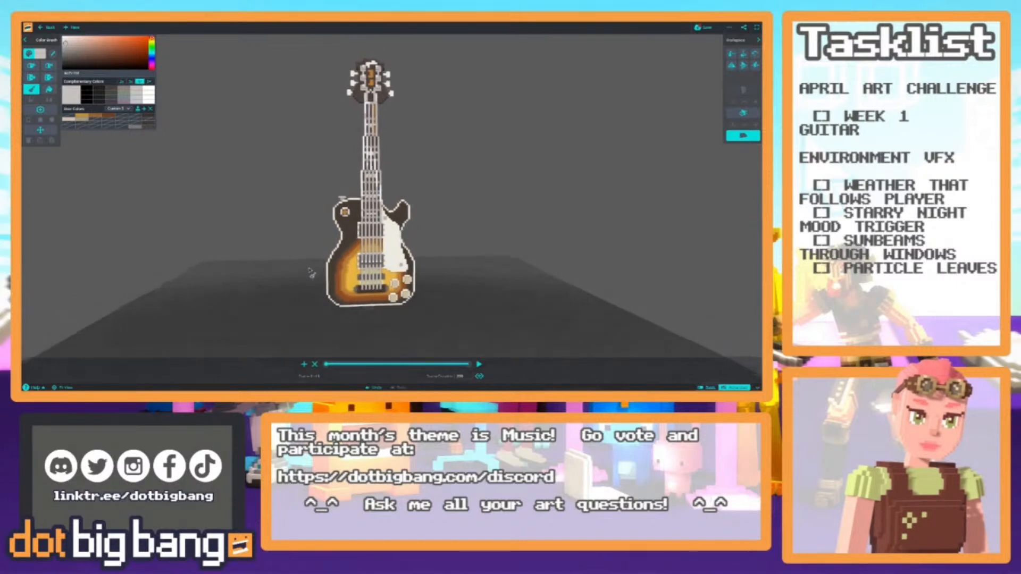
pyautogui.scroll(4, 315, 266)
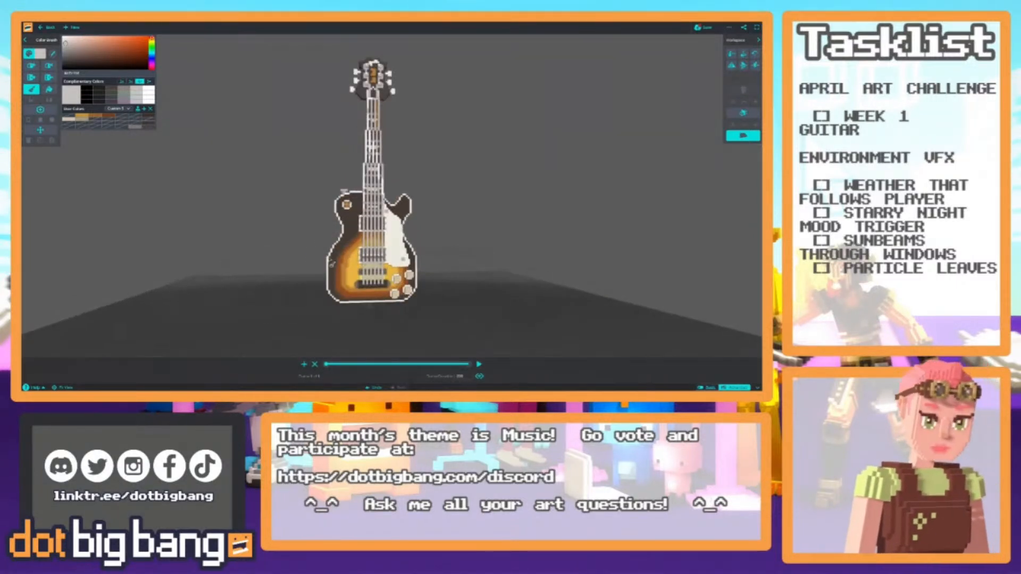
pyautogui.scroll(3, 358, 278)
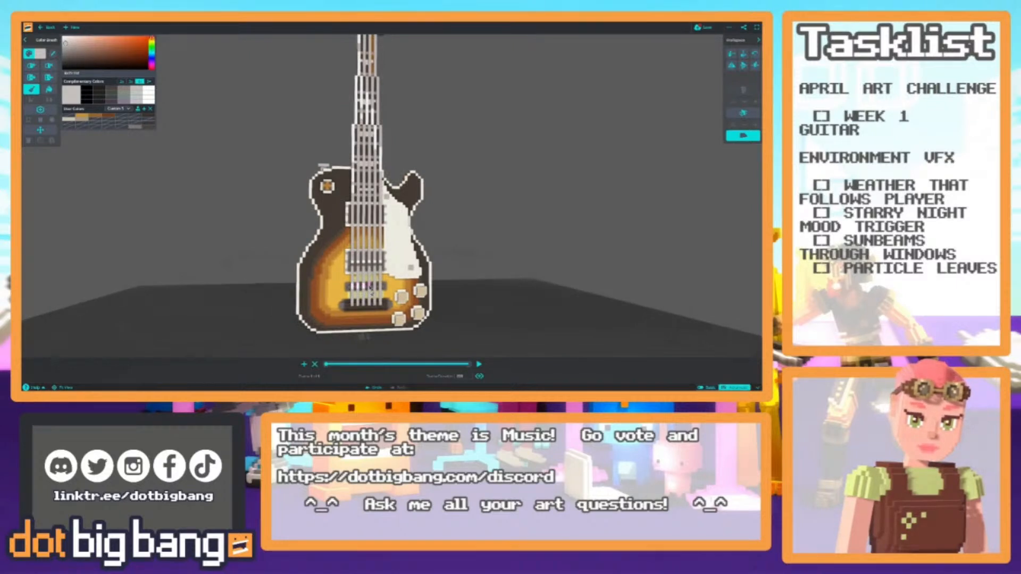
pyautogui.scroll(-3, 300, 213)
# Touch up the grey shading of the strings and nut below the headstock from the side, using darker greys.
pyautogui.moveTo(301, 208); pyautogui.dragTo(107, 274, button='middle')
pyautogui.scroll(-3, 349, 261)
pyautogui.scroll(2, 264, 209)
pyautogui.moveTo(435, 259)
pyautogui.mouseDown(button='middle')
pyautogui.moveTo(324, 238)
pyautogui.moveTo(387, 173)
pyautogui.moveTo(335, 242)
pyautogui.moveTo(427, 240)
pyautogui.mouseUp(button='middle')
pyautogui.scroll(3, 324, 237)
pyautogui.scroll(6, 372, 162)
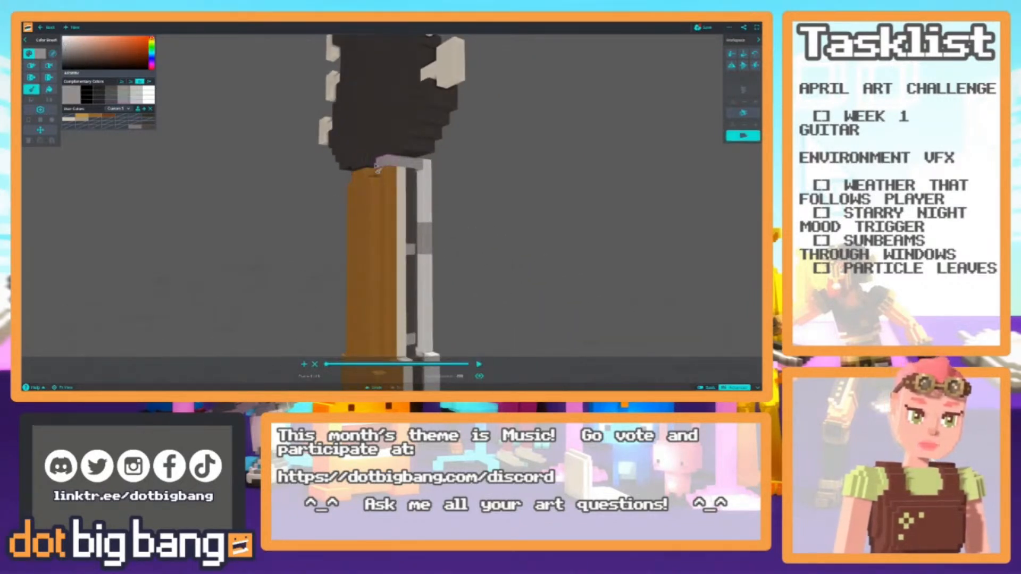
pyautogui.moveTo(300, 159); pyautogui.dragTo(505, 212, button='middle')
pyautogui.moveTo(505, 213); pyautogui.dragTo(472, 207)
pyautogui.moveTo(338, 182); pyautogui.dragTo(408, 177, button='middle')
pyautogui.moveTo(314, 159); pyautogui.dragTo(398, 156, button='middle')
pyautogui.scroll(-3, 398, 156)
pyautogui.moveTo(296, 171); pyautogui.dragTo(380, 221, button='middle')
pyautogui.moveTo(353, 301); pyautogui.dragTo(390, 241, button='middle')
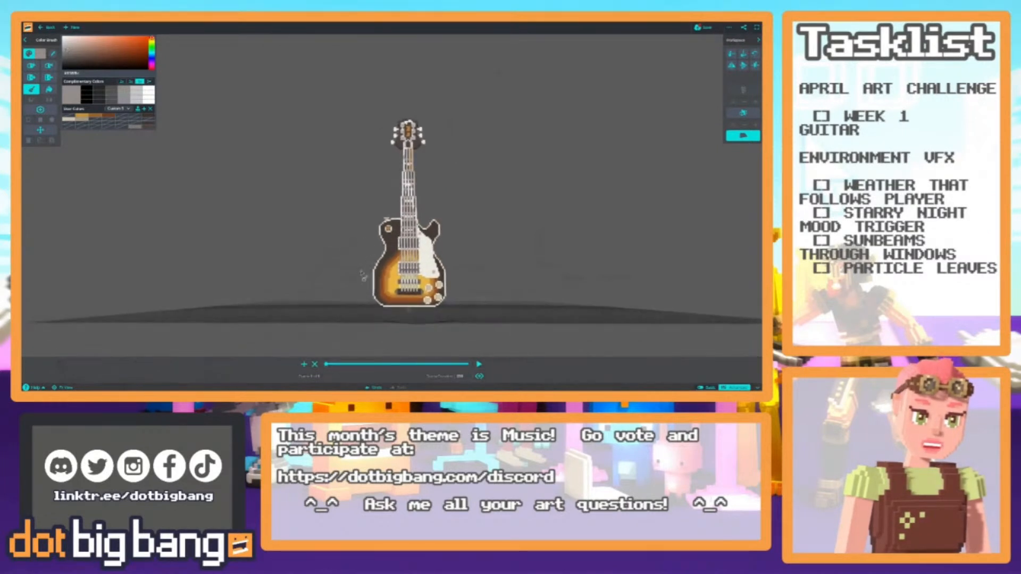
# Frame the whole guitar from the front, rename the object as a Gibson Les Paul Standard, and save it.
pyautogui.scroll(3, 356, 287)
pyautogui.moveTo(319, 235); pyautogui.dragTo(326, 296, button='middle')
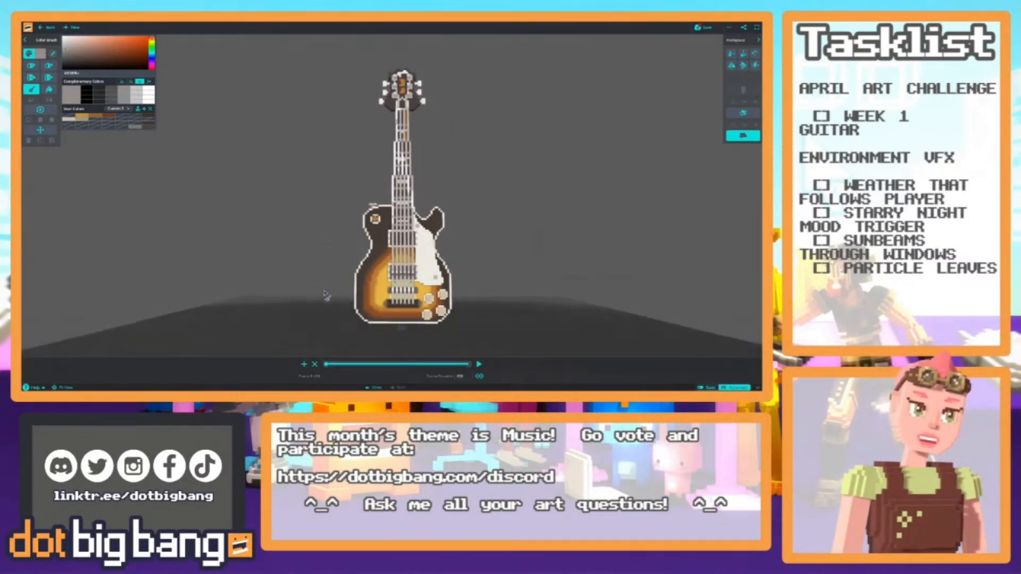
pyautogui.click(705, 28)
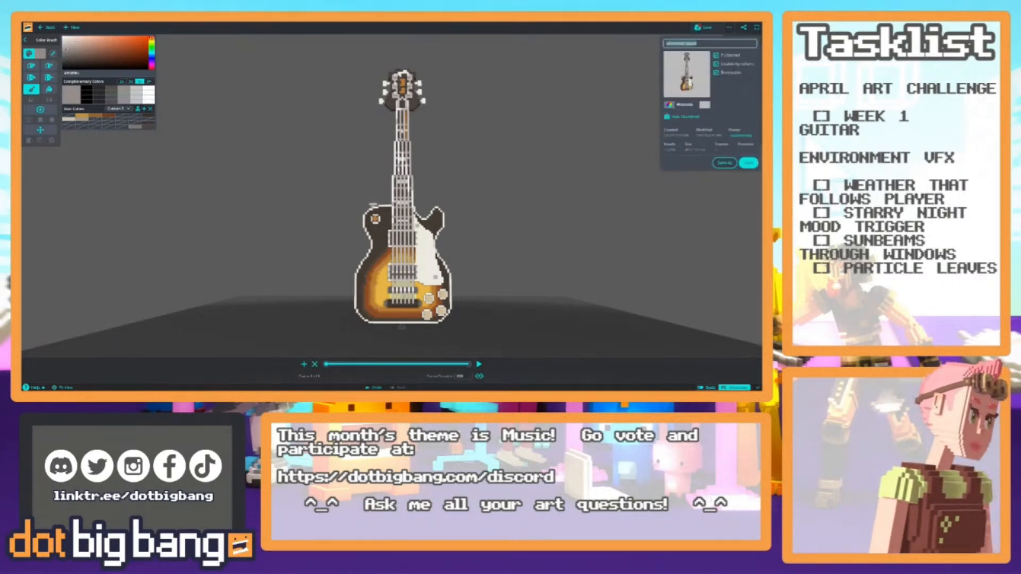
pyautogui.write('les')
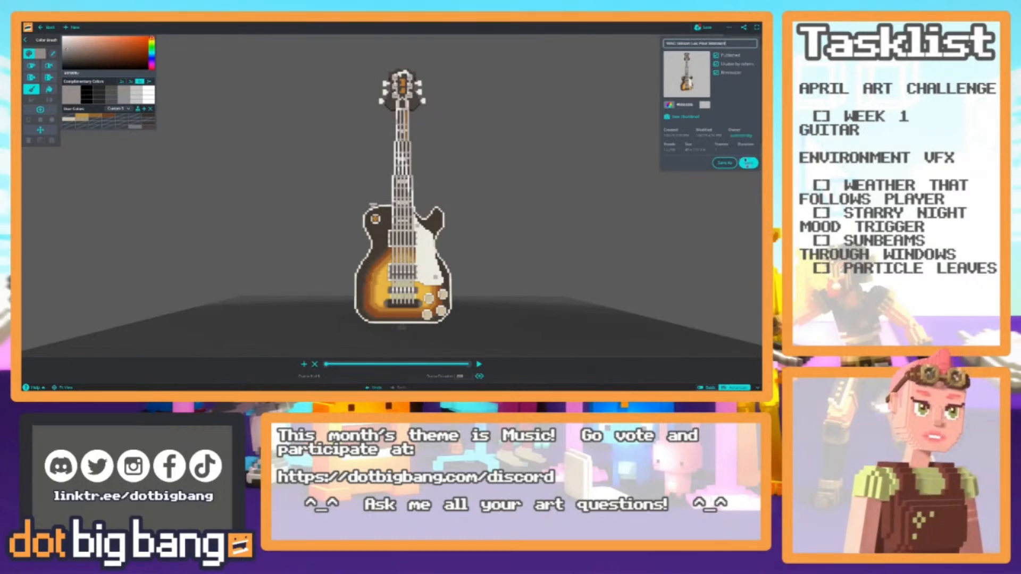
pyautogui.click(747, 163)
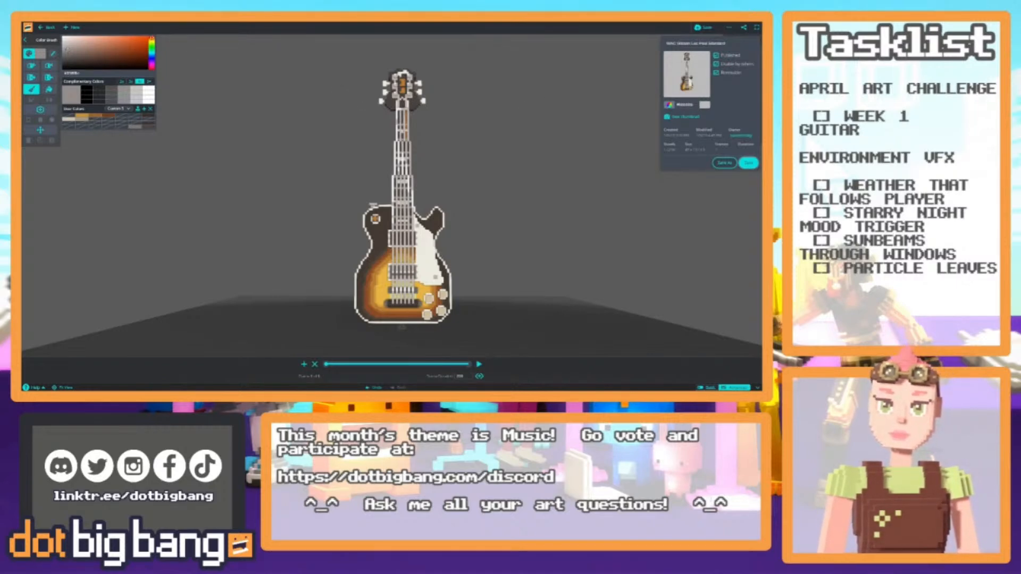
pyautogui.hotkey('ctrl', 'Tab')
pyautogui.hotkey('ctrl', 'Tab')
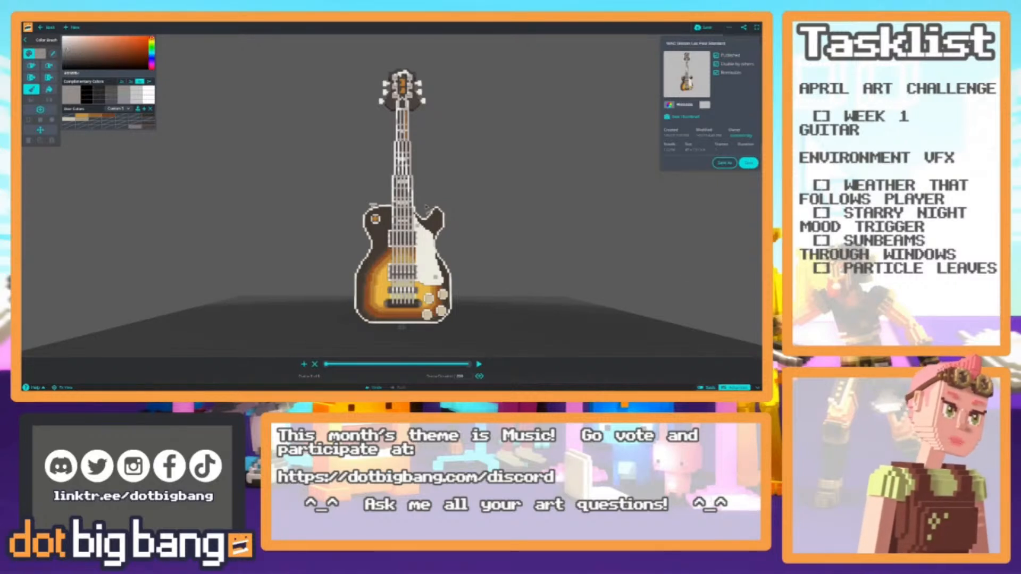
pyautogui.moveTo(344, 257); pyautogui.dragTo(325, 241)
pyautogui.moveTo(323, 237); pyautogui.dragTo(326, 266, button='middle')
pyautogui.scroll(-3, 330, 264)
pyautogui.moveTo(332, 263); pyautogui.dragTo(315, 279, button='right')
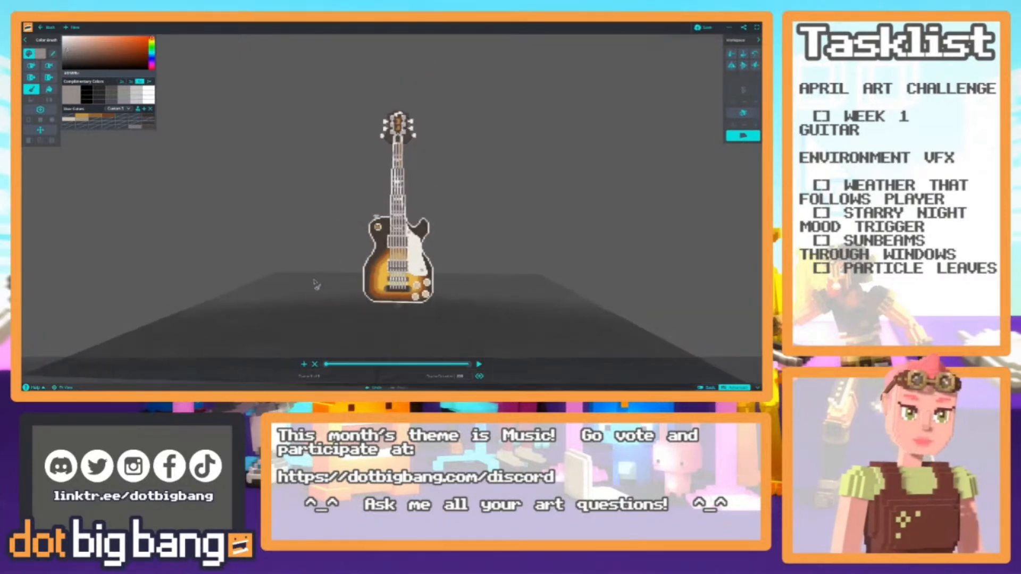
# Change the object's name to Guitar Stand and save it as a separate copy.
pyautogui.click(730, 27)
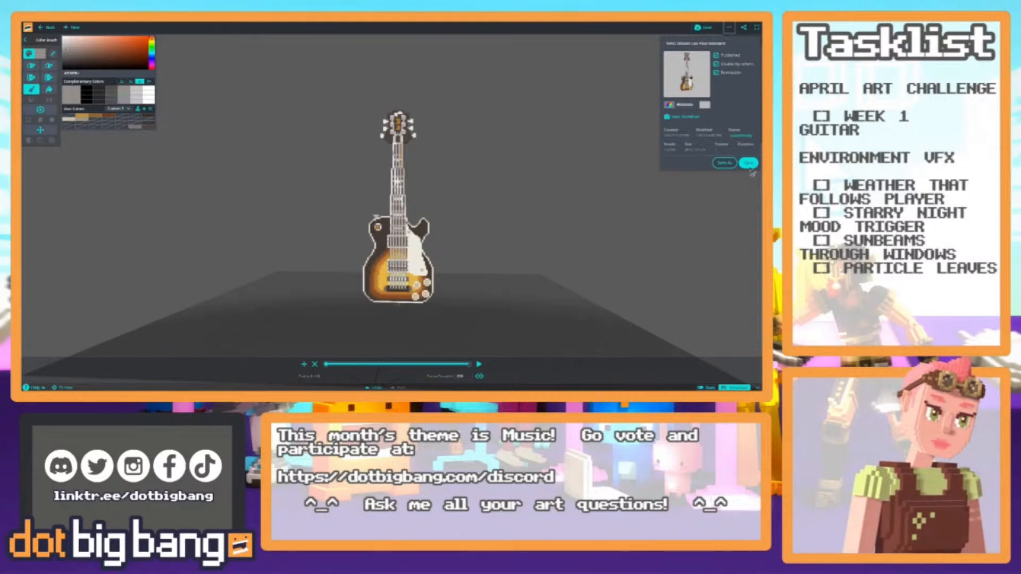
pyautogui.moveTo(730, 45); pyautogui.dragTo(679, 44)
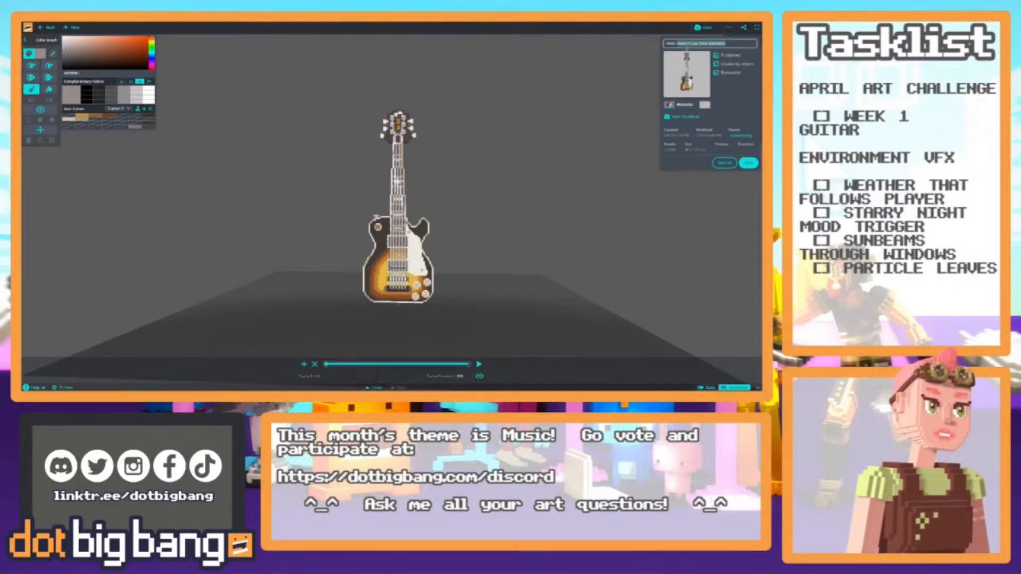
pyautogui.moveTo(733, 45); pyautogui.dragTo(681, 45)
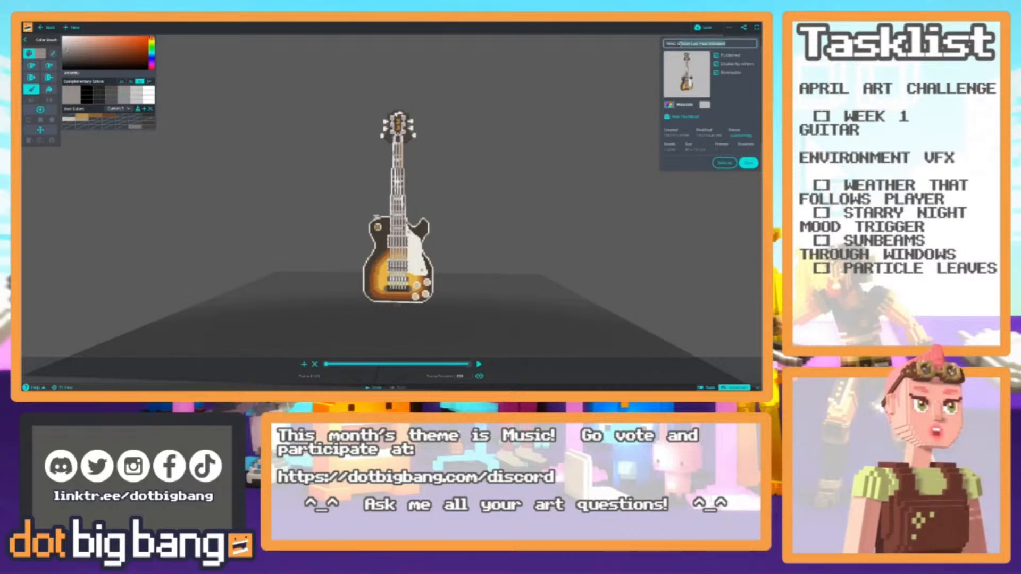
pyautogui.press('BackSpace')
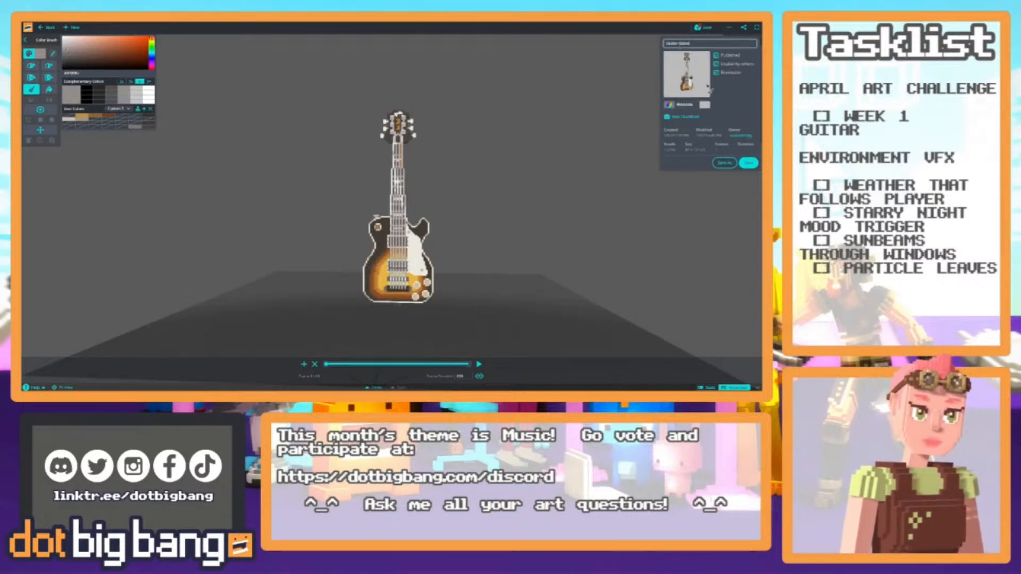
pyautogui.click(718, 167)
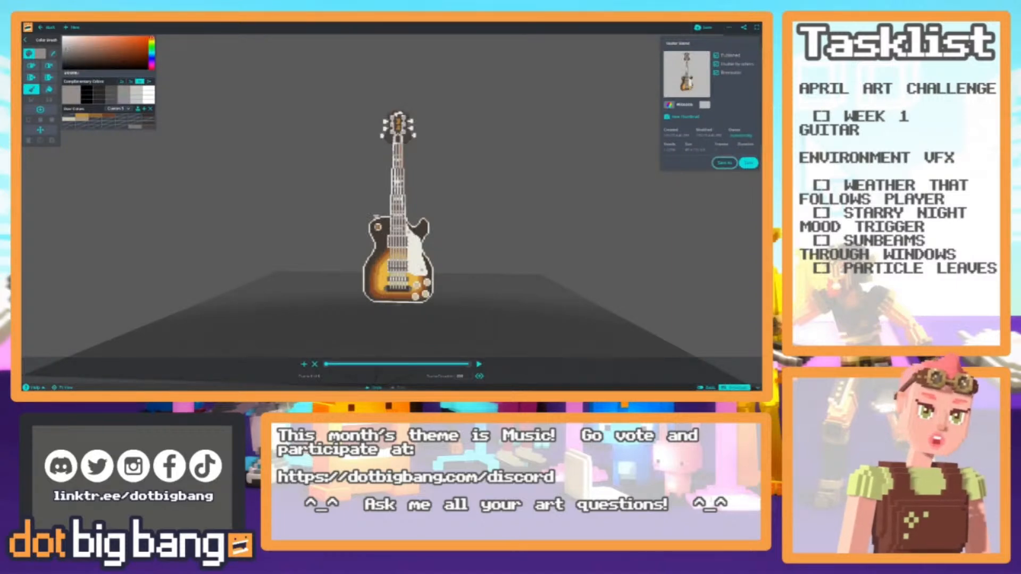
# Open the dot big bang website in a new tab and go to the account's profile page of creations.
pyautogui.hotkey('ctrl', 't')
pyautogui.write('dbb')
pyautogui.press('Return')
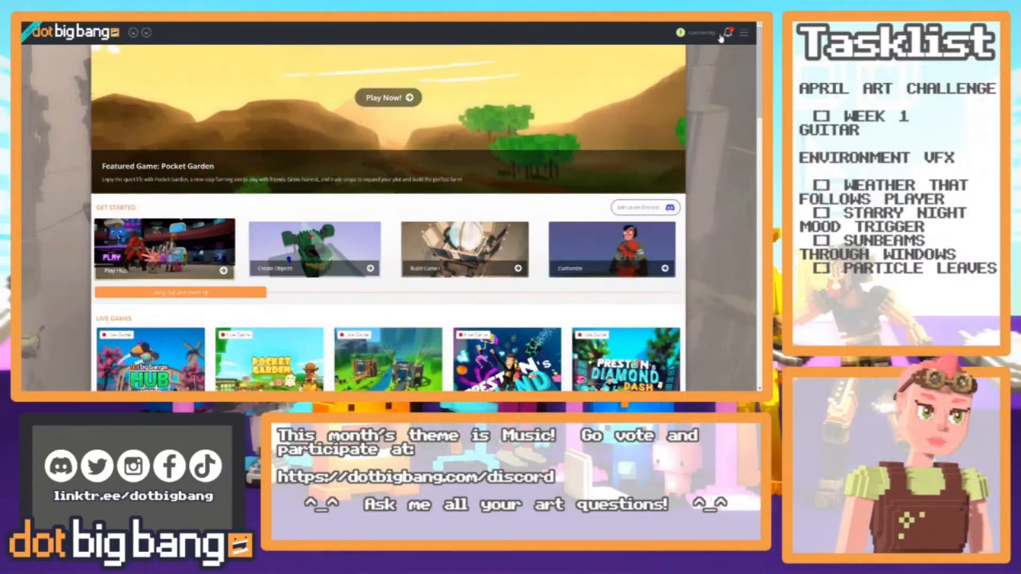
pyautogui.click(707, 34)
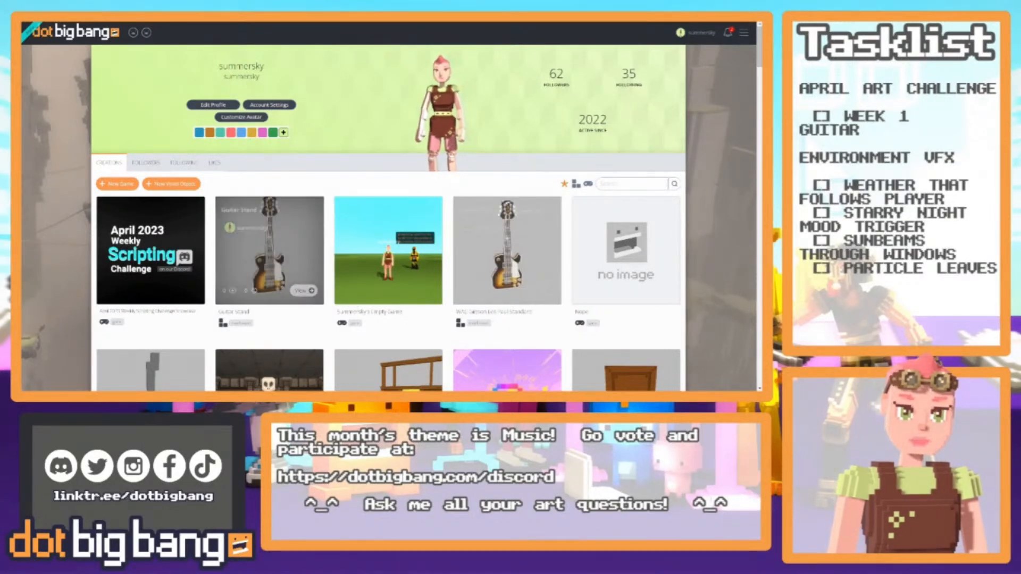
# Return to the Guitar Stand object in the voxel editor and sample the guitar body's dark brown, adjusting the shade slightly.
pyautogui.hotkey('ctrl', 'Tab')
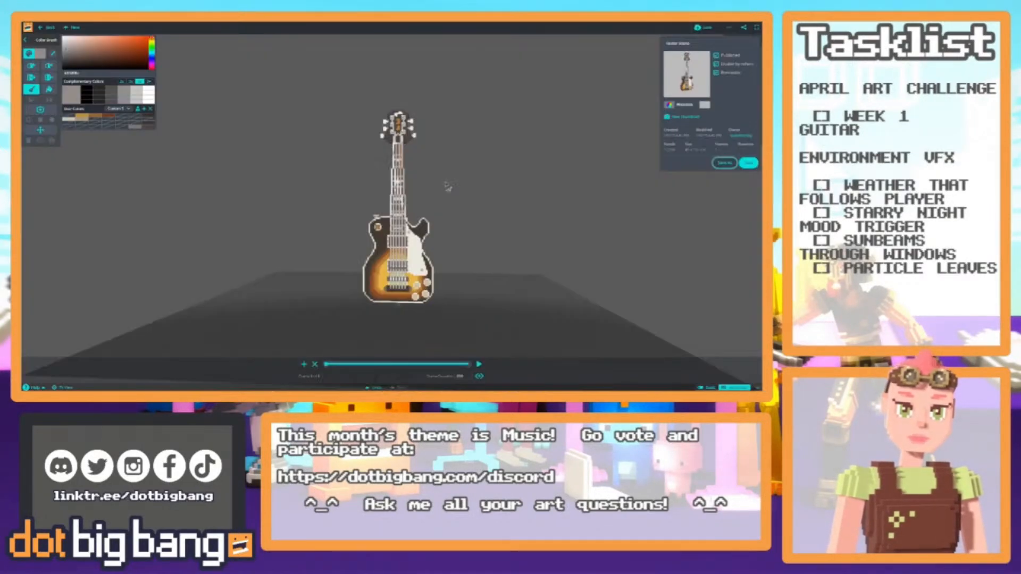
pyautogui.scroll(4, 376, 261)
pyautogui.moveTo(377, 261)
pyautogui.mouseDown(button='right')
pyautogui.moveTo(330, 279)
pyautogui.moveTo(260, 189)
pyautogui.moveTo(294, 242)
pyautogui.moveTo(371, 252)
pyautogui.mouseUp(button='right')
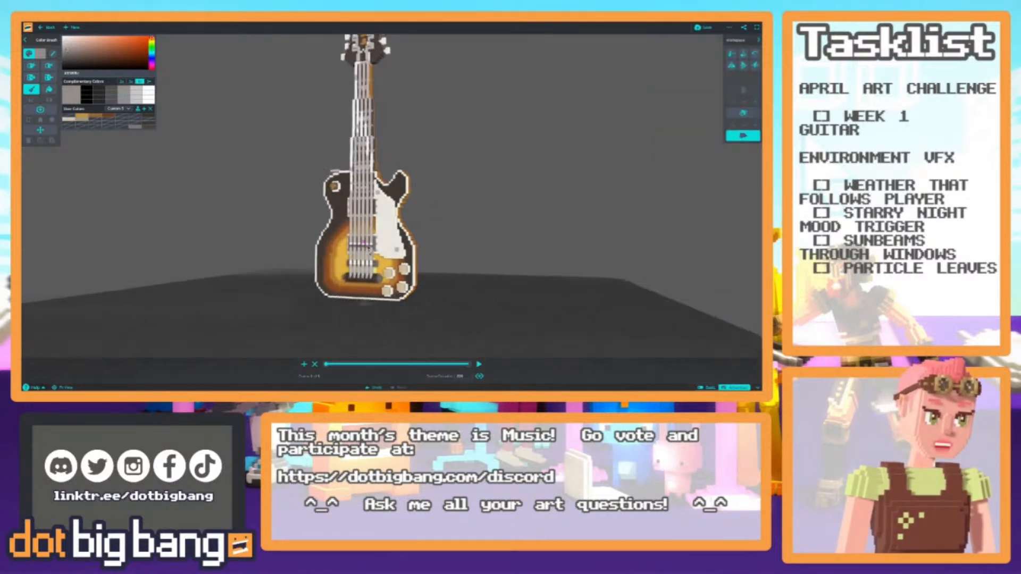
pyautogui.moveTo(366, 258); pyautogui.dragTo(387, 286, button='middle')
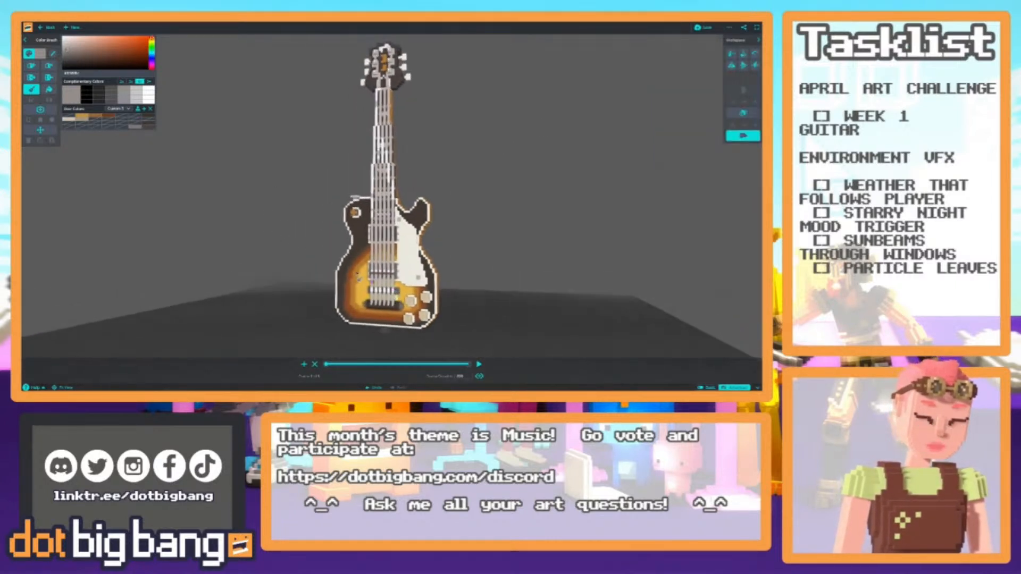
pyautogui.moveTo(362, 233); pyautogui.dragTo(352, 247, button='right')
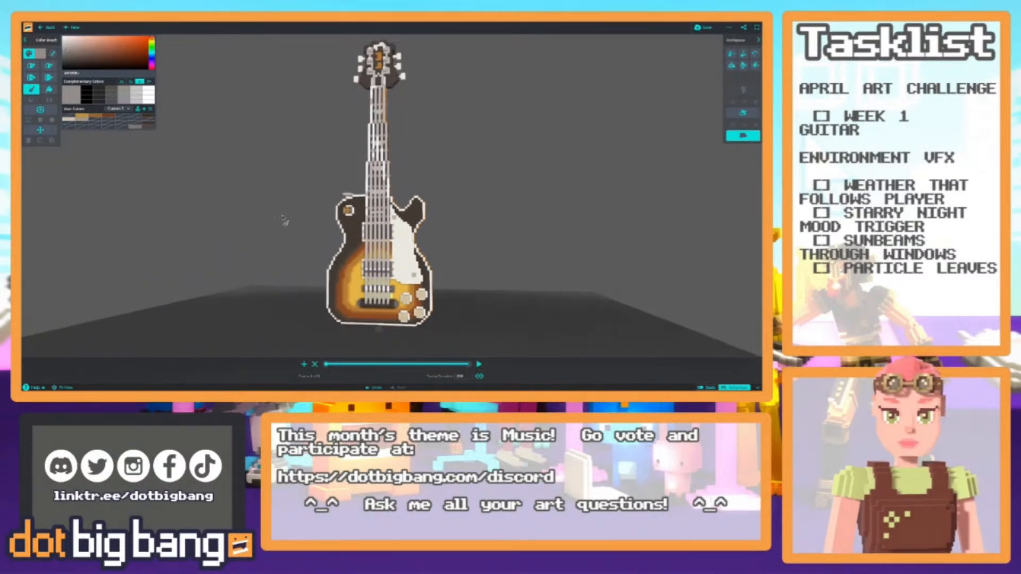
pyautogui.moveTo(356, 213); pyautogui.dragTo(344, 219, button='right')
pyautogui.press('i')
pyautogui.click(350, 230)
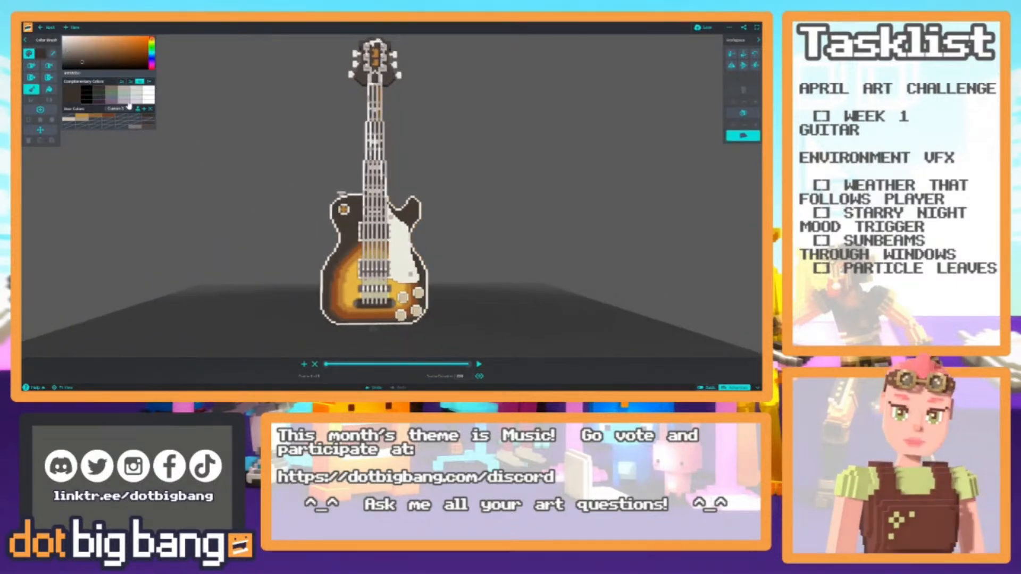
pyautogui.click(77, 60)
# Select the whole guitar and raise it slightly above the floor.
pyautogui.moveTo(245, 202); pyautogui.dragTo(319, 234, button='right')
pyautogui.moveTo(239, 250); pyautogui.dragTo(304, 204, button='right')
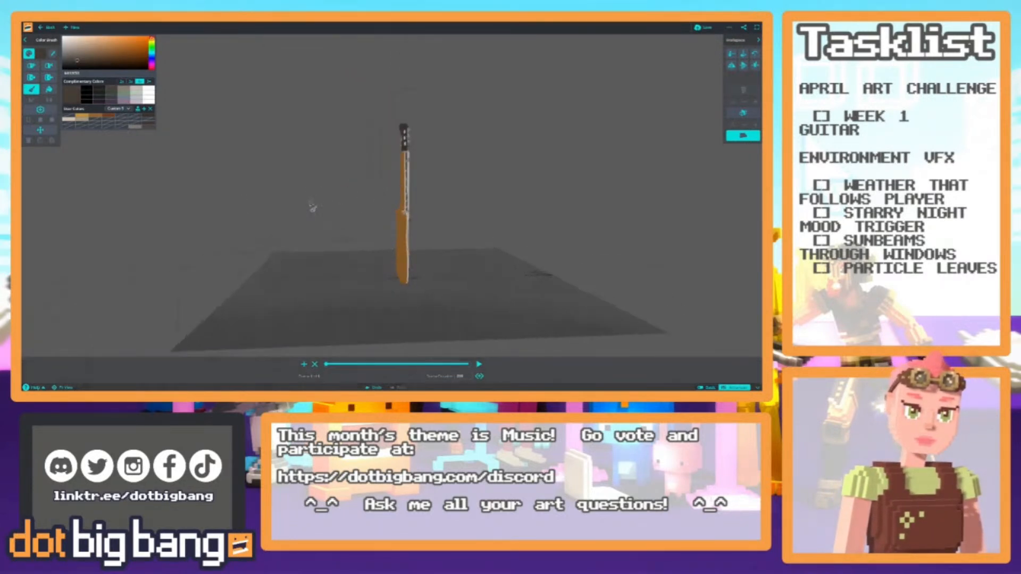
pyautogui.press('s')
pyautogui.click(372, 178)
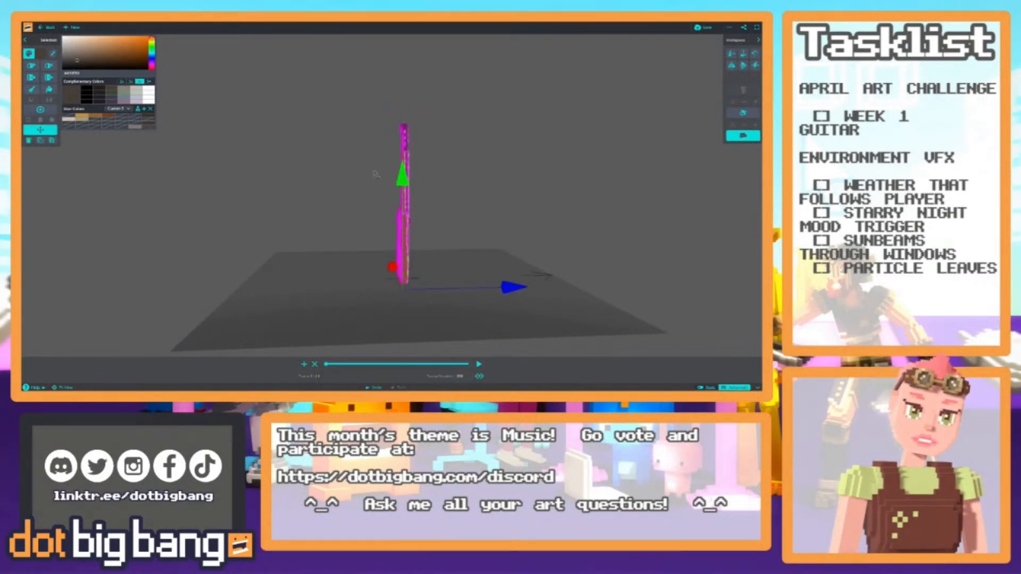
pyautogui.moveTo(401, 168); pyautogui.dragTo(402, 163)
pyautogui.click(377, 219)
# Try a dark brown bar beside the top of the neck, undo it, and turn on mirroring.
pyautogui.scroll(5, 367, 225)
pyautogui.moveTo(363, 253); pyautogui.dragTo(352, 181, button='right')
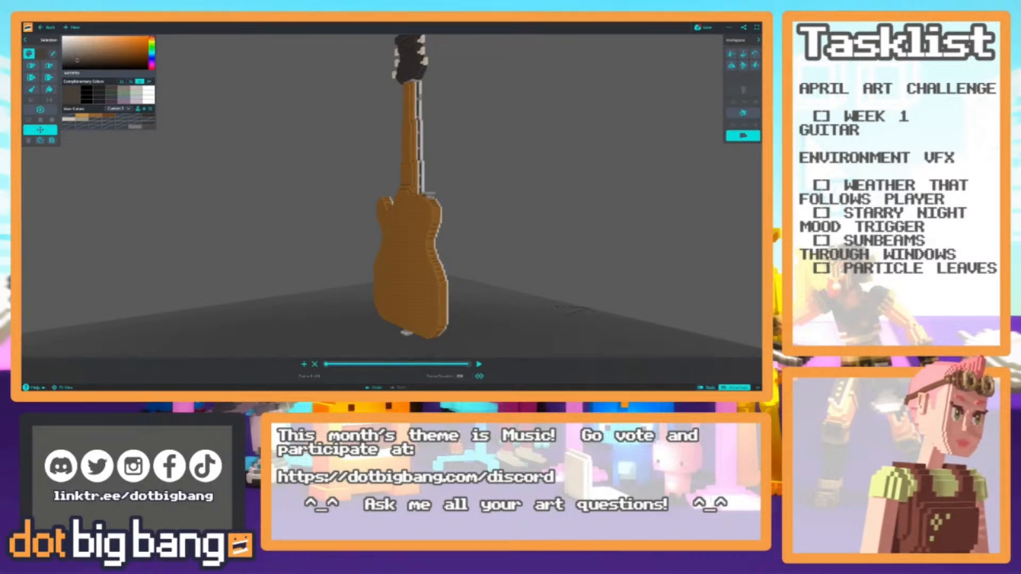
pyautogui.scroll(3, 343, 165)
pyautogui.moveTo(348, 143); pyautogui.dragTo(326, 266, button='middle')
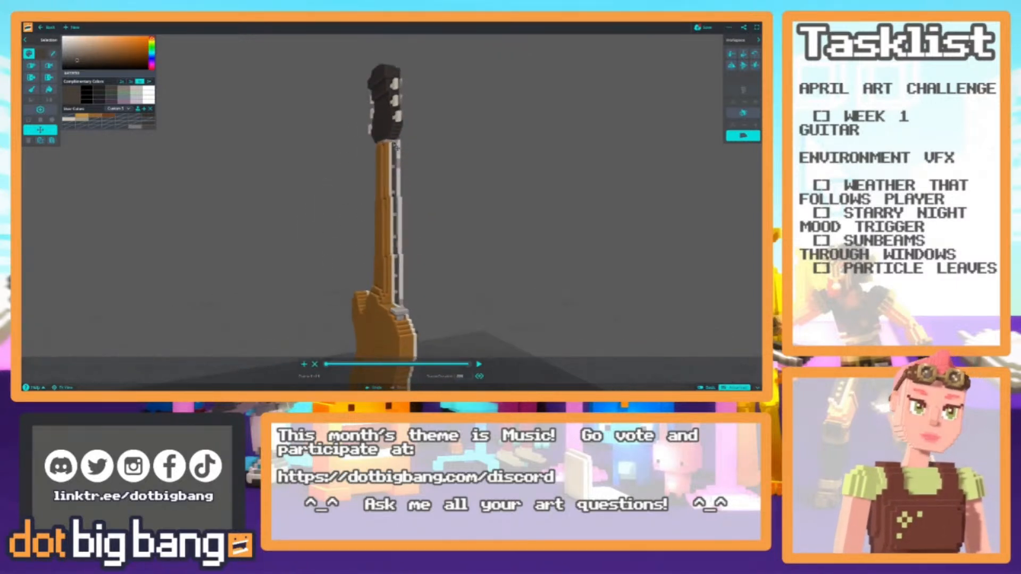
pyautogui.scroll(5, 354, 144)
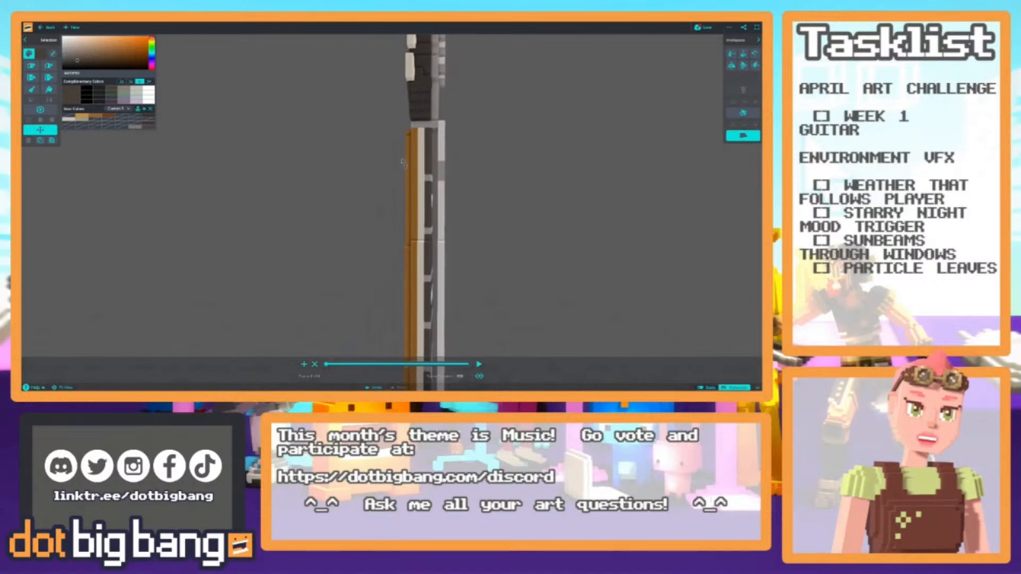
pyautogui.press('c')
pyautogui.moveTo(416, 127); pyautogui.dragTo(554, 150)
pyautogui.hotkey('ctrl', 'z')
pyautogui.click(730, 117)
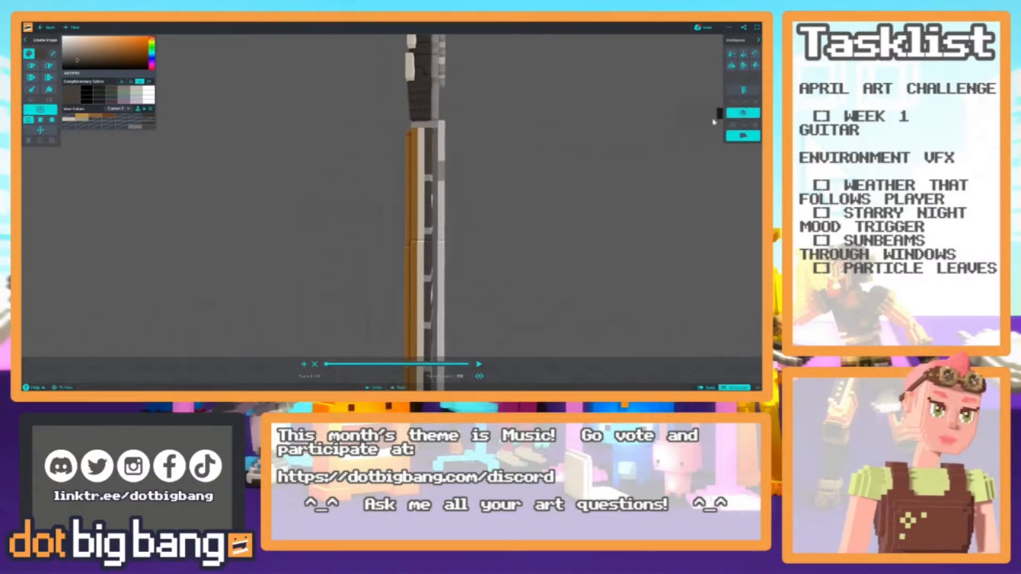
# Draw a mirrored dark brown U-shaped yoke around the neck just below the headstock, closed behind the guitar.
pyautogui.moveTo(414, 128)
pyautogui.mouseDown(button='right')
pyautogui.moveTo(299, 139)
pyautogui.moveTo(271, 226)
pyautogui.moveTo(408, 119)
pyautogui.mouseUp(button='right')
pyautogui.scroll(-5, 271, 226)
pyautogui.scroll(4, 408, 119)
pyautogui.moveTo(415, 125); pyautogui.dragTo(500, 130)
pyautogui.moveTo(500, 131); pyautogui.dragTo(383, 127, button='right')
pyautogui.moveTo(427, 139); pyautogui.dragTo(347, 122)
pyautogui.moveTo(347, 122); pyautogui.dragTo(439, 145, button='right')
pyautogui.scroll(3, 442, 170)
pyautogui.moveTo(480, 193); pyautogui.dragTo(465, 204)
pyautogui.moveTo(420, 184); pyautogui.dragTo(517, 219, button='right')
# Push the upper yoke's faces in to shorten it around the guitar's neck.
pyautogui.press('4')
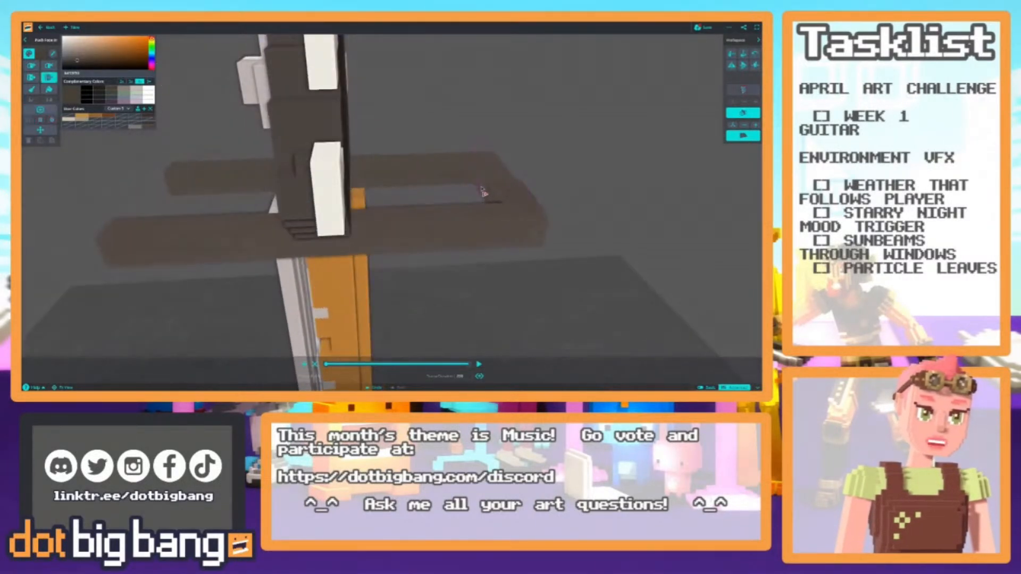
pyautogui.scroll(-3, 478, 194)
pyautogui.scroll(-2, 394, 223)
pyautogui.moveTo(395, 223); pyautogui.dragTo(364, 202, button='right')
pyautogui.press('3')
pyautogui.moveTo(388, 253); pyautogui.dragTo(391, 164, button='right')
pyautogui.scroll(2, 391, 209)
pyautogui.moveTo(404, 129); pyautogui.dragTo(434, 165, button='right')
# Draw a vertical dark brown post running down from the back of the upper yoke.
pyautogui.press('s')
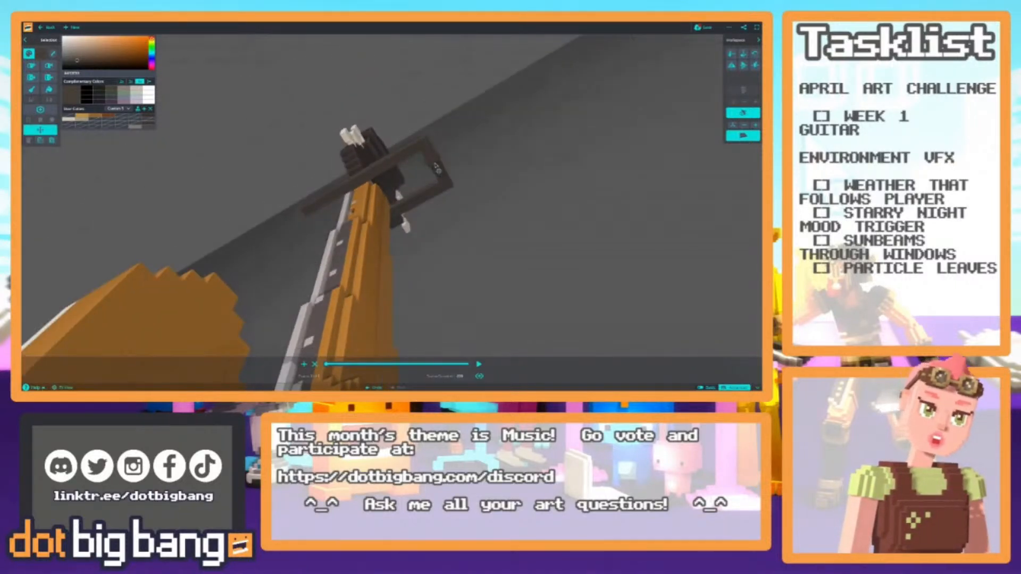
pyautogui.press('c')
pyautogui.moveTo(434, 168); pyautogui.dragTo(438, 298)
pyautogui.moveTo(438, 298); pyautogui.dragTo(415, 165, button='right')
pyautogui.press('p')
pyautogui.press('c')
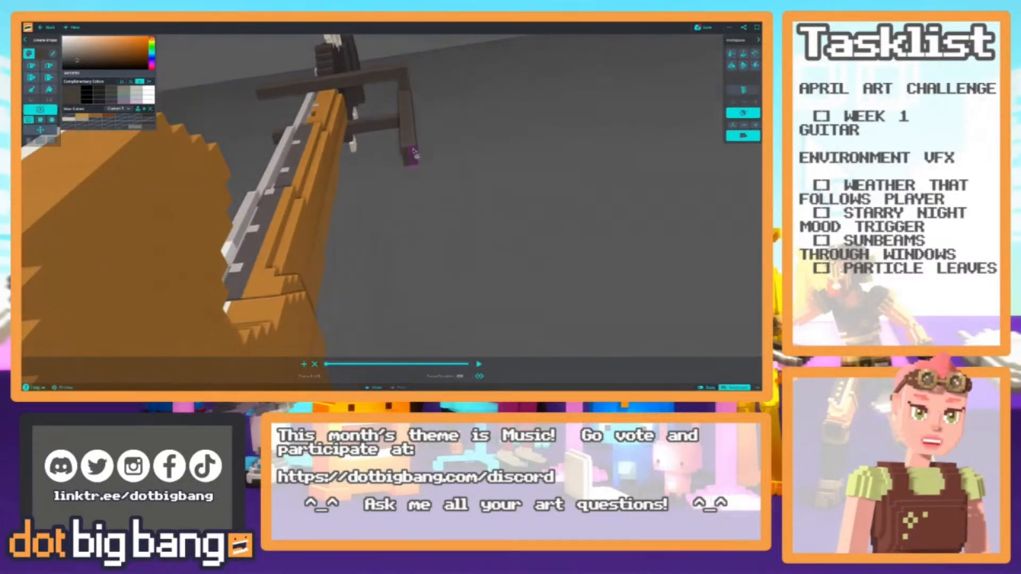
pyautogui.moveTo(413, 326); pyautogui.dragTo(406, 138, button='right')
pyautogui.moveTo(392, 143); pyautogui.dragTo(379, 328)
pyautogui.moveTo(380, 328); pyautogui.dragTo(368, 183, button='right')
# Extend the rear post down past the bottom of the guitar's body and push in its lower end.
pyautogui.scroll(-5, 321, 270)
pyautogui.scroll(4, 412, 125)
pyautogui.moveTo(412, 125)
pyautogui.mouseDown(button='right')
pyautogui.moveTo(406, 148)
pyautogui.moveTo(406, 123)
pyautogui.mouseUp(button='right')
pyautogui.moveTo(413, 110); pyautogui.dragTo(423, 265)
pyautogui.moveTo(413, 170); pyautogui.dragTo(424, 305)
pyautogui.moveTo(341, 229); pyautogui.dragTo(371, 258, button='right')
pyautogui.scroll(-3, 482, 234)
pyautogui.scroll(3, 367, 268)
pyautogui.press('r')
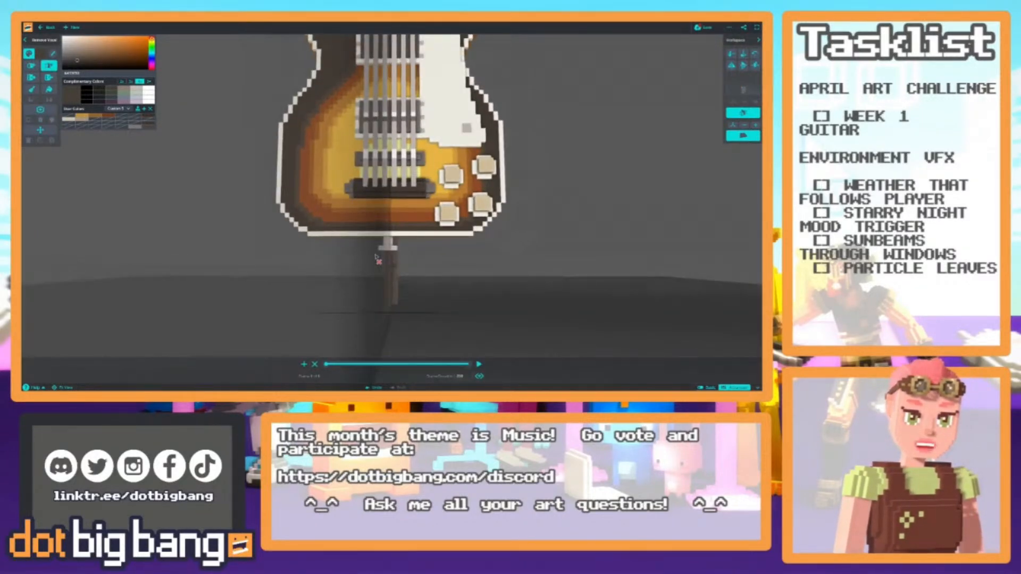
pyautogui.press('p')
pyautogui.click(395, 281)
pyautogui.scroll(-5, 367, 256)
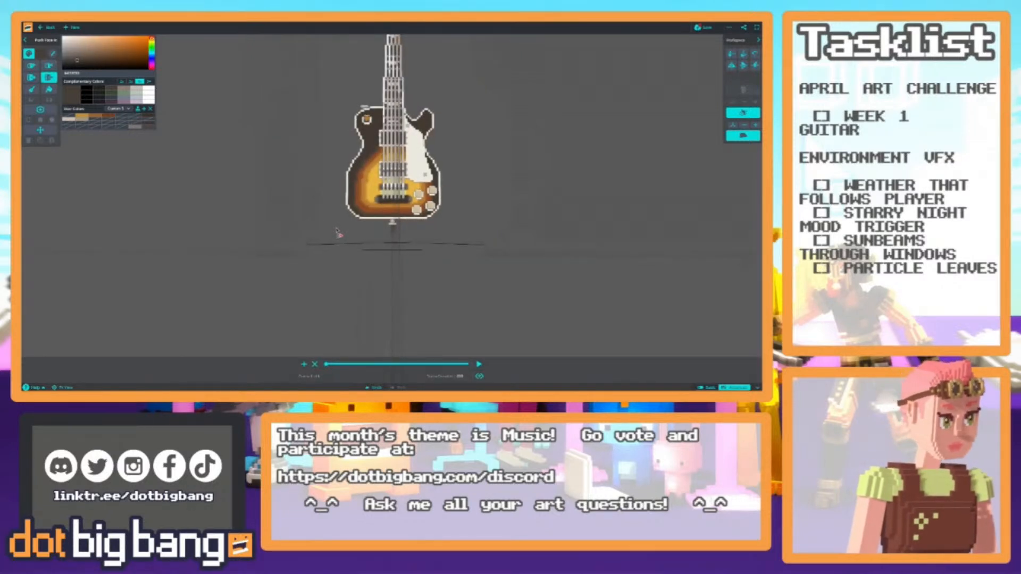
pyautogui.scroll(3, 338, 234)
pyautogui.scroll(3, 396, 234)
pyautogui.moveTo(396, 234); pyautogui.dragTo(332, 220, button='middle')
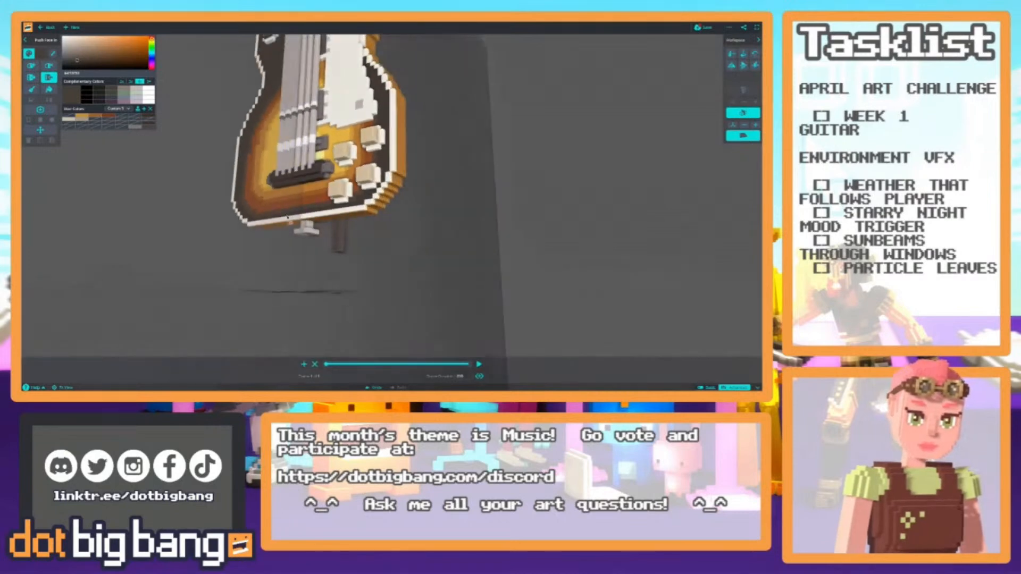
pyautogui.scroll(3, 320, 238)
pyautogui.press('m')
pyautogui.press('c')
pyautogui.moveTo(318, 244); pyautogui.dragTo(448, 256)
pyautogui.moveTo(448, 256); pyautogui.dragTo(302, 224, button='middle')
pyautogui.hotkey('ctrl', 'z')
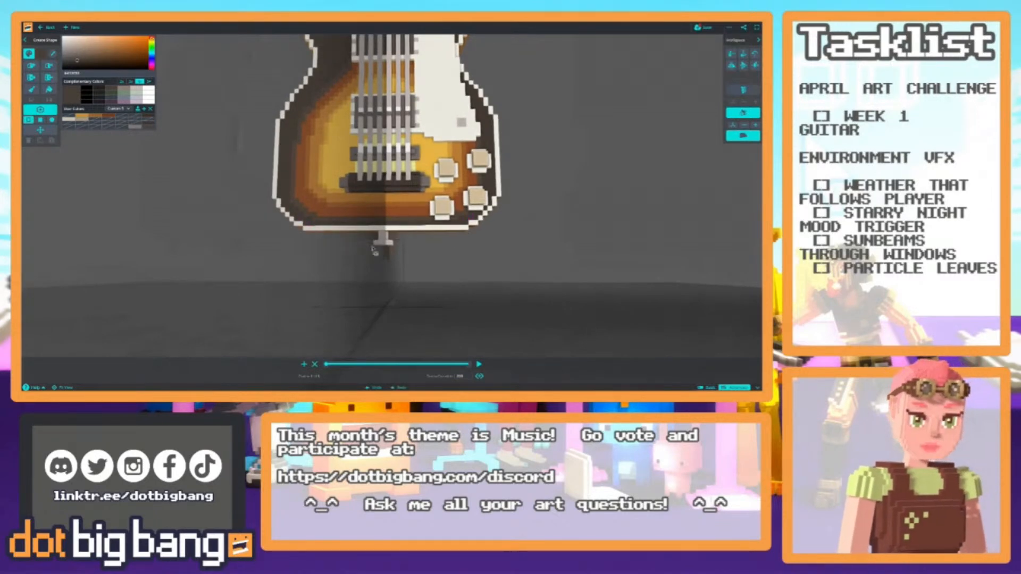
# Draw a mirrored dark brown crossbar beneath the guitar's body, attached to the rear post.
pyautogui.scroll(5, 383, 250)
pyautogui.moveTo(383, 250); pyautogui.dragTo(328, 241, button='middle')
pyautogui.moveTo(325, 244); pyautogui.dragTo(317, 235)
pyautogui.moveTo(318, 236); pyautogui.dragTo(248, 227, button='middle')
pyautogui.moveTo(248, 227); pyautogui.dragTo(439, 244)
pyautogui.scroll(-4, 440, 244)
pyautogui.moveTo(269, 220); pyautogui.dragTo(368, 198, button='middle')
pyautogui.scroll(-3, 315, 259)
pyautogui.scroll(-3, 315, 254)
pyautogui.scroll(3, 322, 226)
pyautogui.click(374, 192)
pyautogui.moveTo(374, 192); pyautogui.dragTo(366, 217, button='right')
# Draw mirrored arms reaching forward from both ends of the lower crossbar to form a cradle.
pyautogui.press('4')
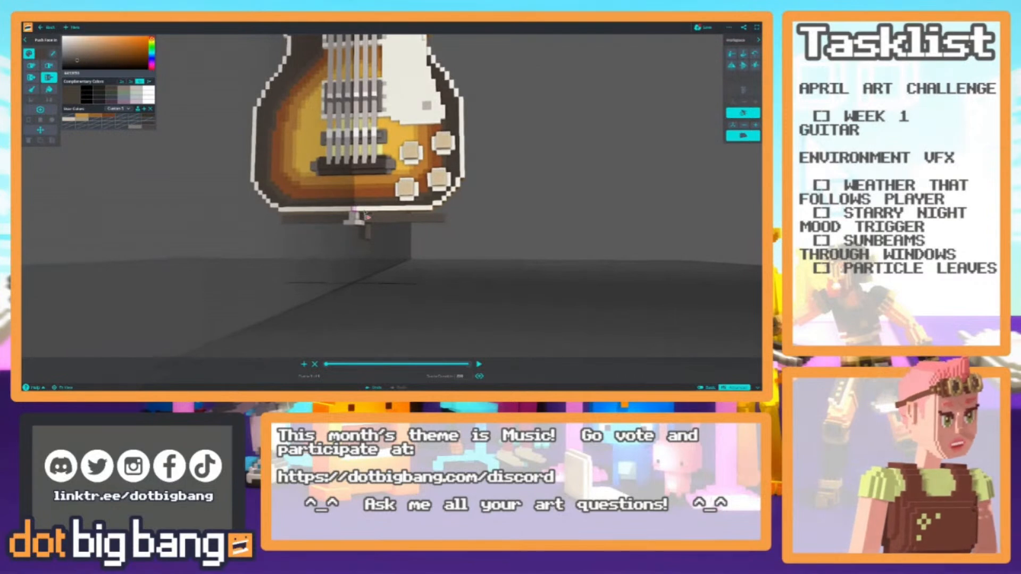
pyautogui.scroll(3, 366, 217)
pyautogui.moveTo(289, 222); pyautogui.dragTo(255, 236, button='middle')
pyautogui.press('8')
pyautogui.press('7')
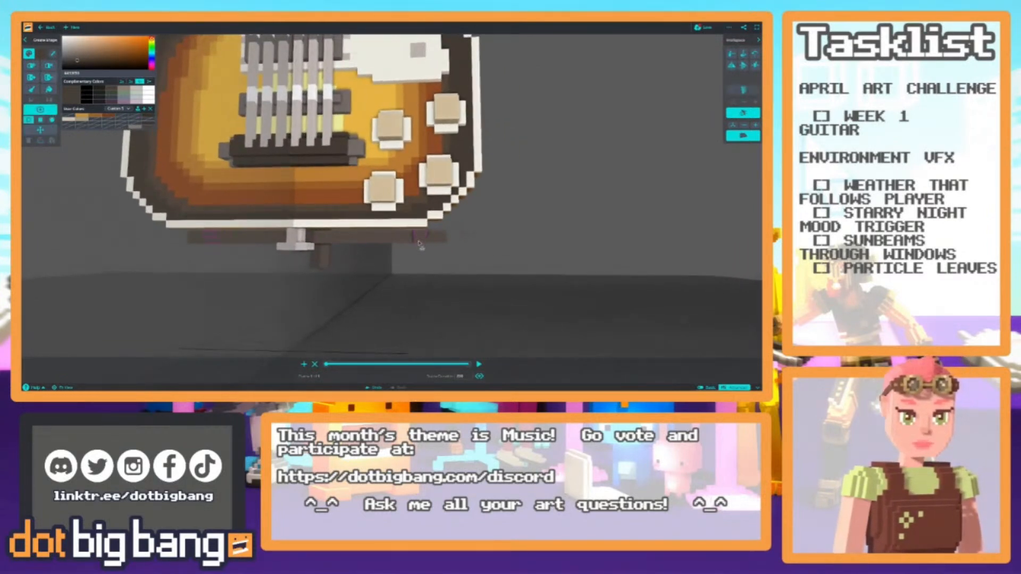
pyautogui.moveTo(418, 242); pyautogui.dragTo(405, 250)
pyautogui.press('4')
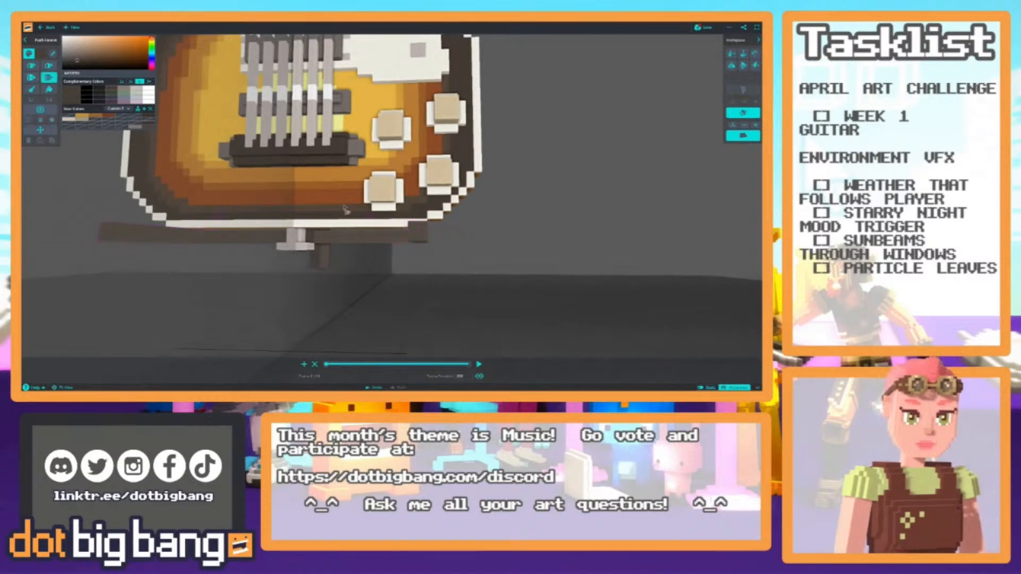
# Adjust the lower cradle's mirrored arms under the guitar's body by pushing in their faces.
pyautogui.scroll(-5, 249, 231)
pyautogui.moveTo(256, 211); pyautogui.dragTo(268, 277, button='middle')
pyautogui.scroll(-3, 271, 255)
pyautogui.moveTo(272, 241); pyautogui.dragTo(303, 237, button='right')
pyautogui.scroll(6, 319, 237)
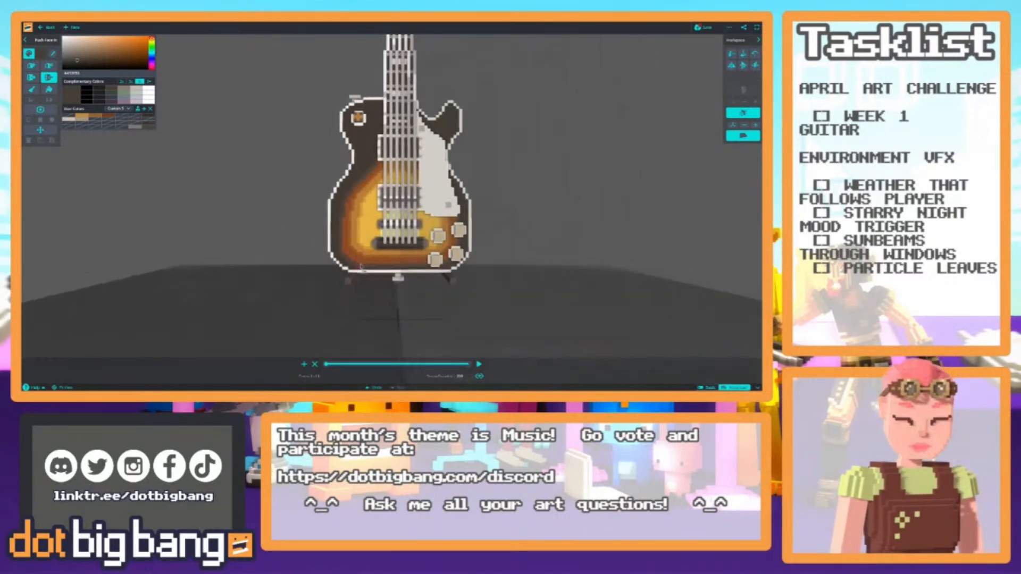
pyautogui.scroll(5, 361, 240)
pyautogui.moveTo(367, 303); pyautogui.dragTo(351, 221, button='middle')
pyautogui.moveTo(425, 247); pyautogui.dragTo(289, 242, button='middle')
pyautogui.moveTo(289, 241)
pyautogui.mouseDown(button='right')
pyautogui.moveTo(511, 270)
pyautogui.moveTo(186, 245)
pyautogui.moveTo(254, 240)
pyautogui.moveTo(294, 259)
pyautogui.mouseUp(button='right')
pyautogui.click(529, 263)
pyautogui.press('4')
pyautogui.click(182, 243)
pyautogui.click(181, 243)
# Push the rear post's bottom face out so the post continues below the lower cradle.
pyautogui.scroll(-6, 182, 229)
pyautogui.moveTo(186, 228); pyautogui.dragTo(330, 207, button='right')
pyautogui.scroll(5, 339, 242)
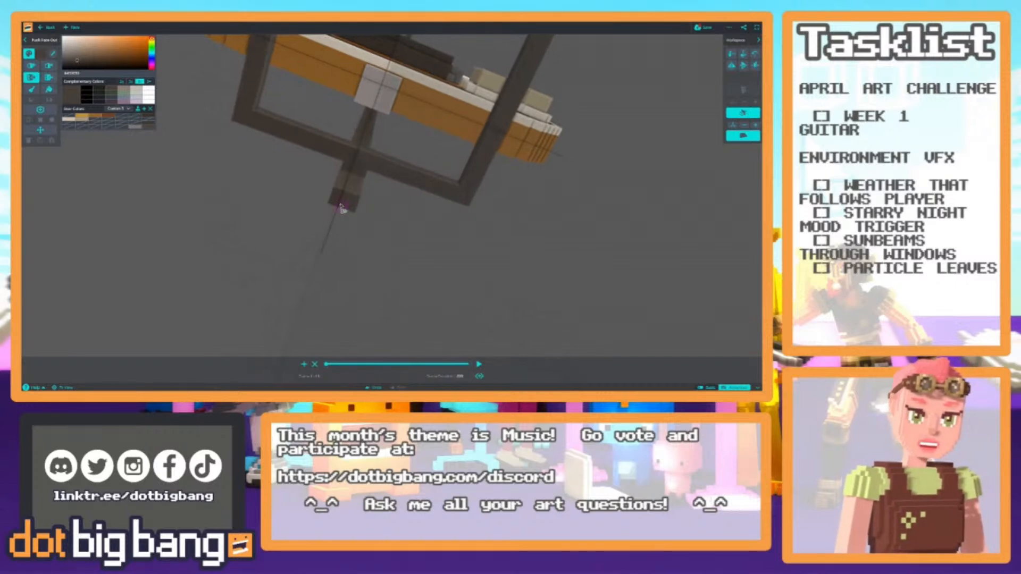
pyautogui.moveTo(310, 216); pyautogui.dragTo(372, 317, button='right')
pyautogui.moveTo(378, 275); pyautogui.dragTo(339, 296, button='right')
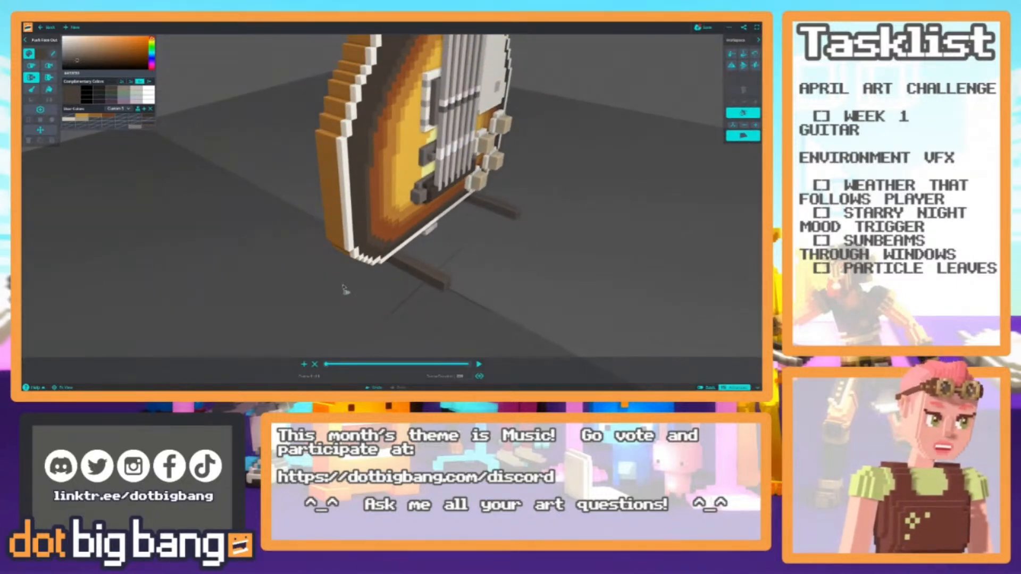
pyautogui.moveTo(345, 289); pyautogui.dragTo(397, 284, button='right')
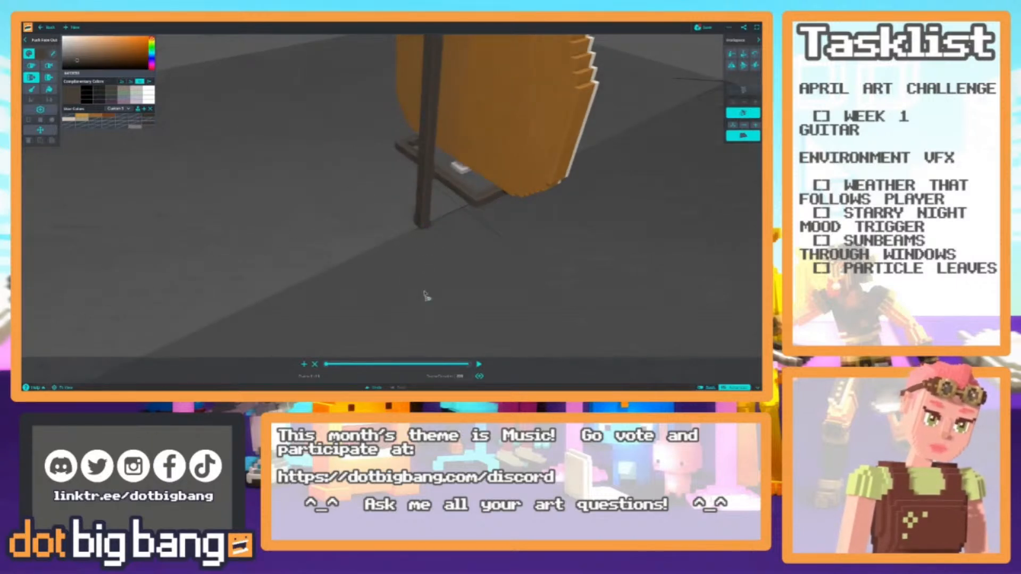
pyautogui.moveTo(426, 302); pyautogui.dragTo(381, 283, button='right')
# Build a tripod base at the foot of the post with one rear leg and two mirrored diagonal front legs.
pyautogui.press('a')
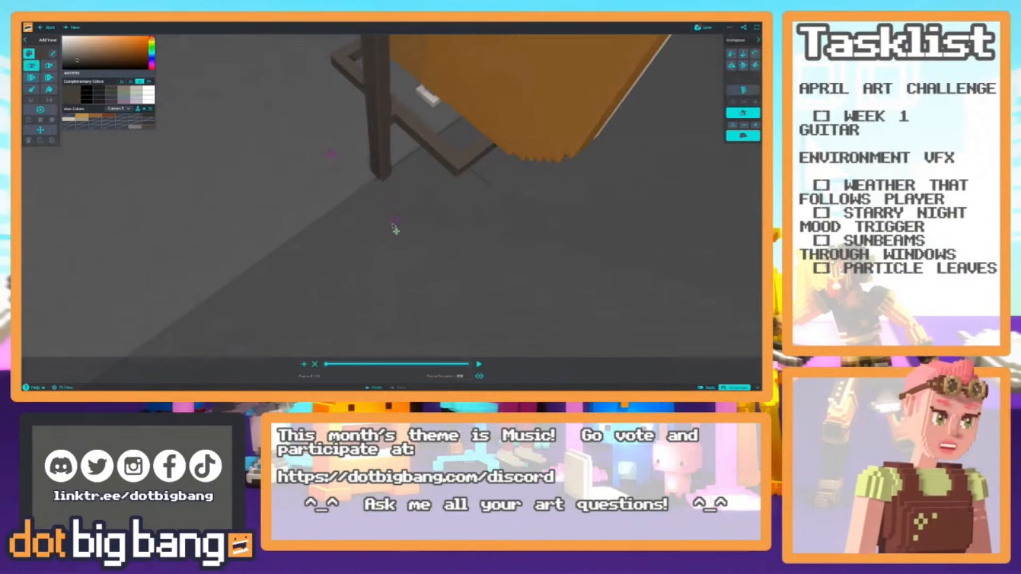
pyautogui.moveTo(392, 224); pyautogui.dragTo(395, 215, button='right')
pyautogui.moveTo(396, 206); pyautogui.dragTo(385, 238)
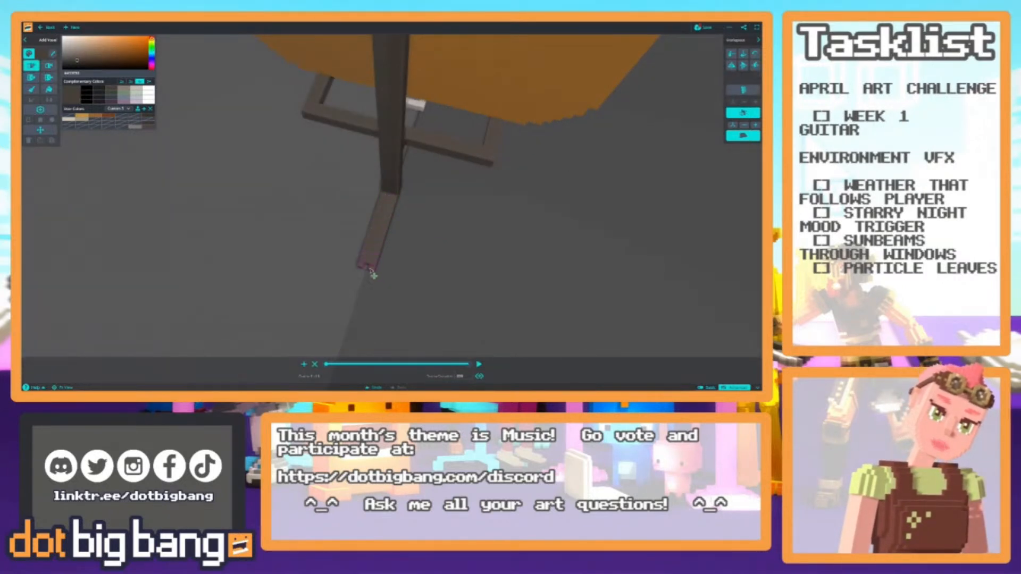
pyautogui.press('e')
pyautogui.moveTo(370, 241)
pyautogui.mouseDown(button='right')
pyautogui.moveTo(230, 208)
pyautogui.moveTo(231, 258)
pyautogui.moveTo(294, 221)
pyautogui.moveTo(379, 237)
pyautogui.mouseUp(button='right')
pyautogui.press('a')
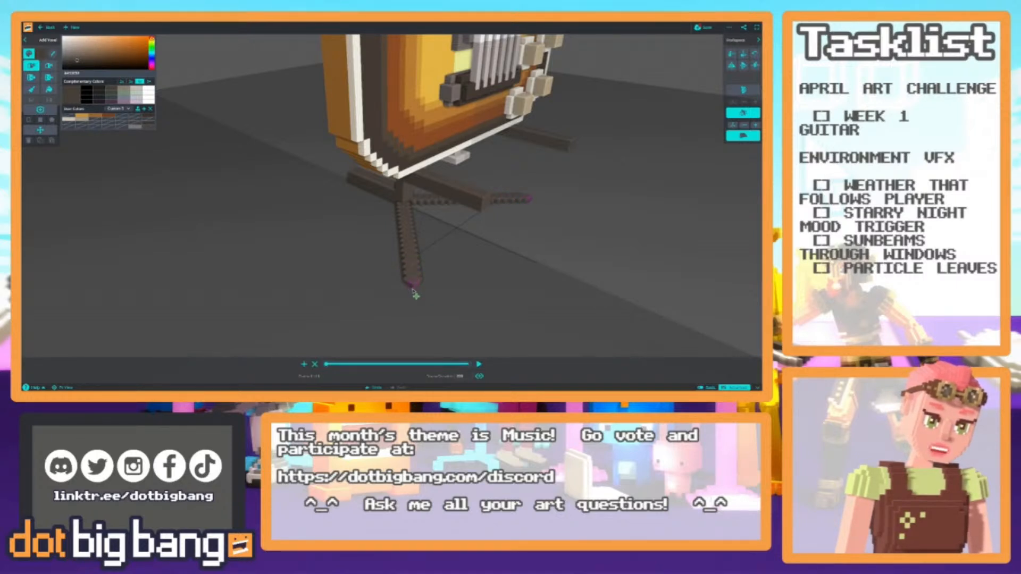
pyautogui.scroll(-3, 276, 230)
pyautogui.moveTo(267, 232)
pyautogui.mouseDown(button='right')
pyautogui.moveTo(349, 254)
pyautogui.moveTo(323, 275)
pyautogui.moveTo(258, 239)
pyautogui.moveTo(267, 235)
pyautogui.mouseUp(button='right')
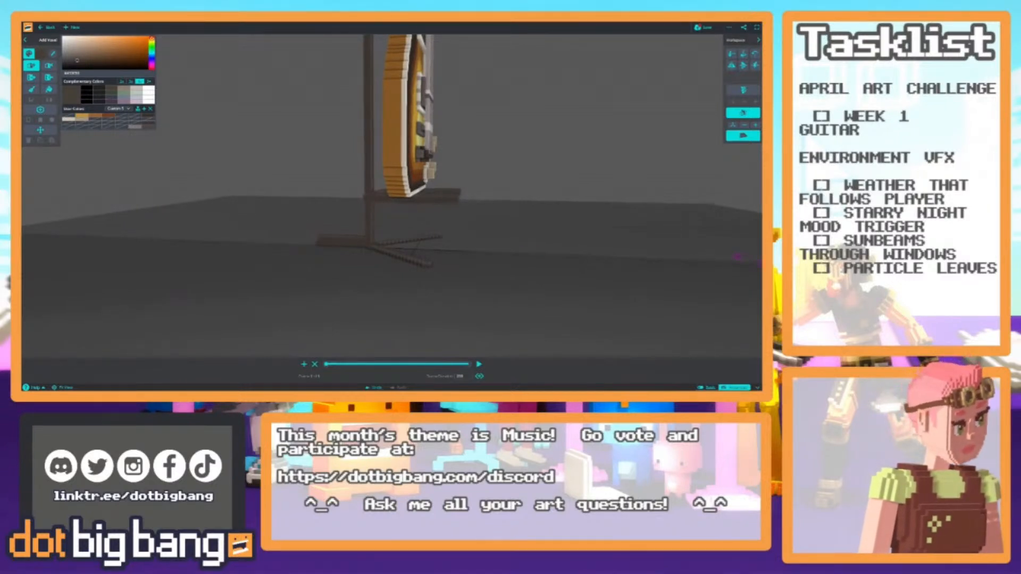
# Push in the front ends of the lower cradle's arms to shorten them under the guitar.
pyautogui.moveTo(391, 193); pyautogui.dragTo(399, 188, button='right')
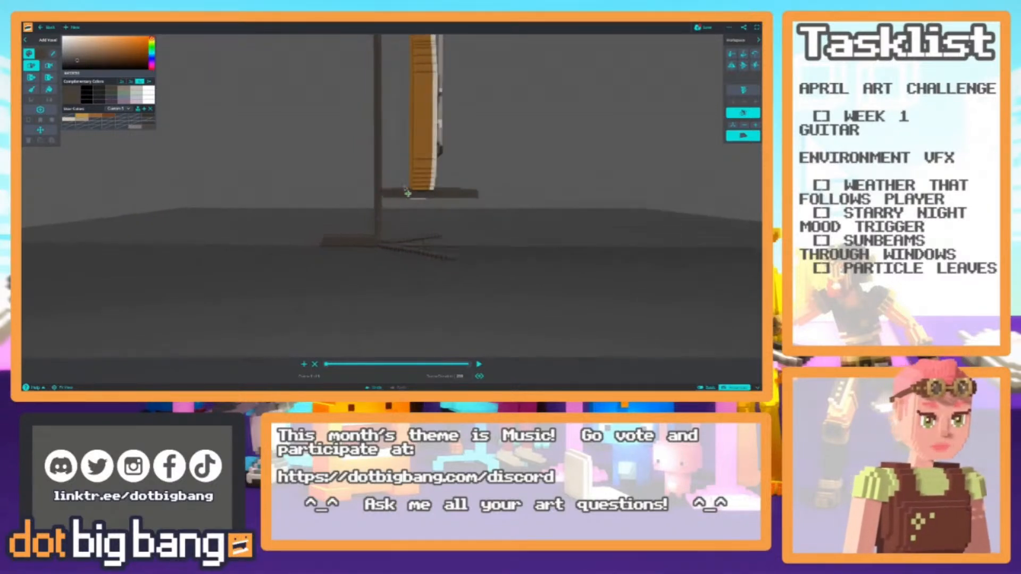
pyautogui.moveTo(404, 206); pyautogui.dragTo(388, 270, button='middle')
pyautogui.moveTo(387, 270); pyautogui.dragTo(379, 238, button='right')
pyautogui.press('2')
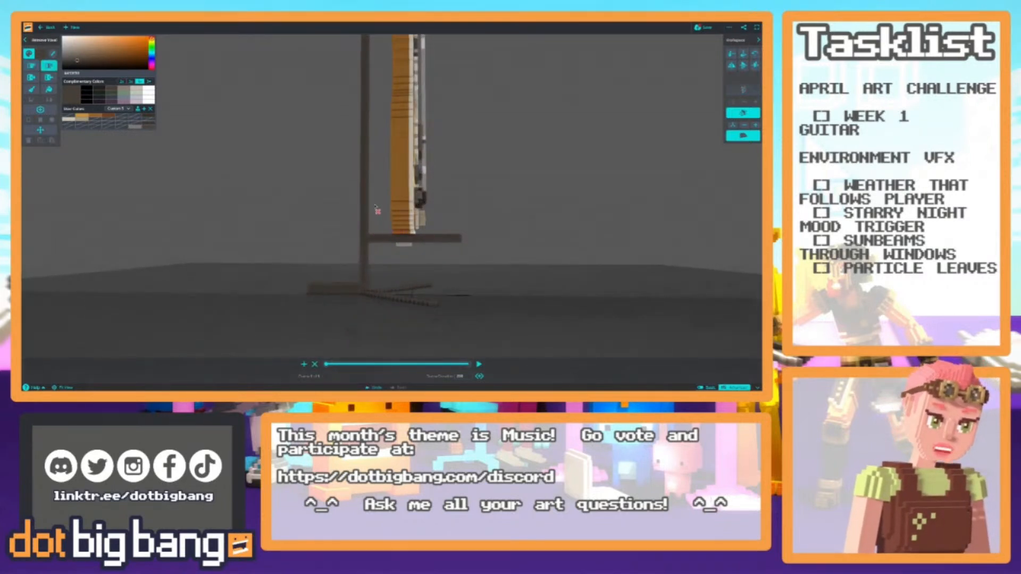
pyautogui.moveTo(376, 207); pyautogui.dragTo(375, 237, button='middle')
pyautogui.moveTo(375, 237); pyautogui.dragTo(420, 264, button='right')
pyautogui.scroll(4, 364, 261)
pyautogui.press('4')
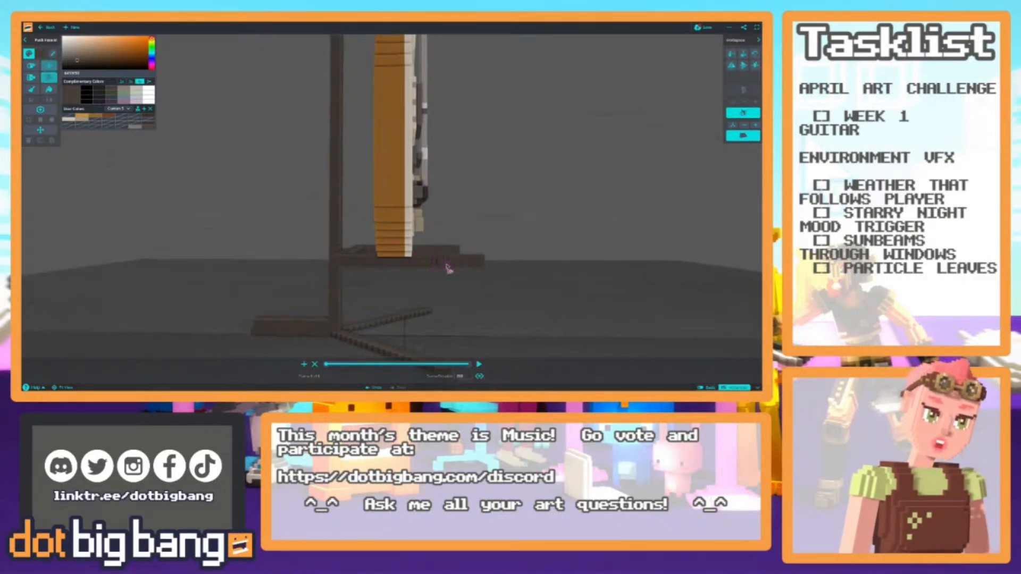
pyautogui.moveTo(435, 243); pyautogui.dragTo(208, 207, button='right')
pyautogui.press('3')
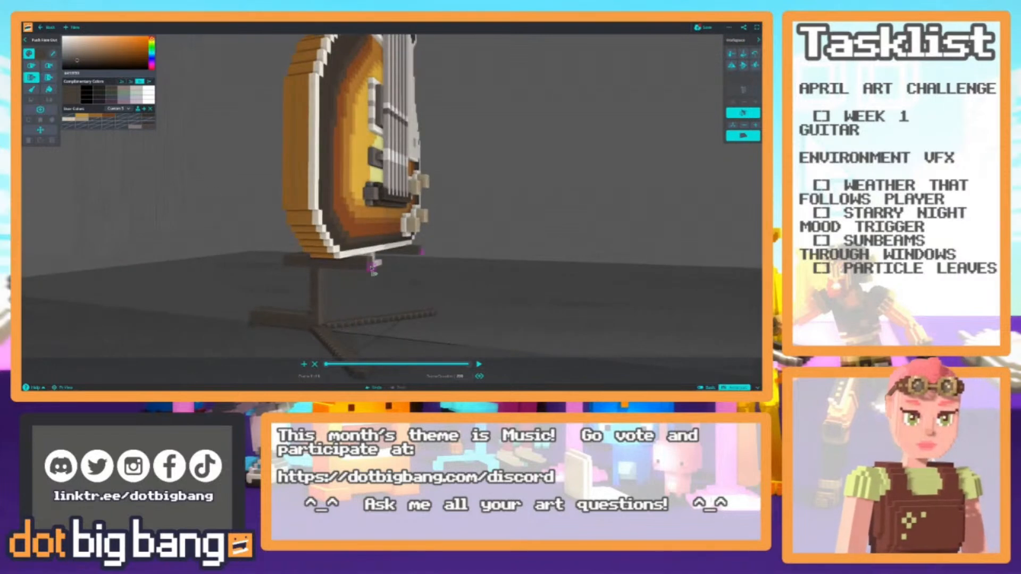
# Reshape the lower cradle by adding, removing and pushing voxels to form stepped brackets between the post and arms.
pyautogui.moveTo(340, 242); pyautogui.dragTo(393, 191, button='right')
pyautogui.press('1')
pyautogui.click(438, 320)
pyautogui.press('3')
pyautogui.click(435, 321)
pyautogui.press('1')
pyautogui.press('3')
pyautogui.press('2')
pyautogui.press('3')
pyautogui.scroll(-5, 341, 148)
pyautogui.moveTo(341, 150); pyautogui.dragTo(346, 242, button='right')
pyautogui.scroll(6, 347, 241)
pyautogui.press('1')
pyautogui.press('3')
pyautogui.moveTo(373, 313); pyautogui.dragTo(356, 244, button='right')
pyautogui.scroll(8, 357, 244)
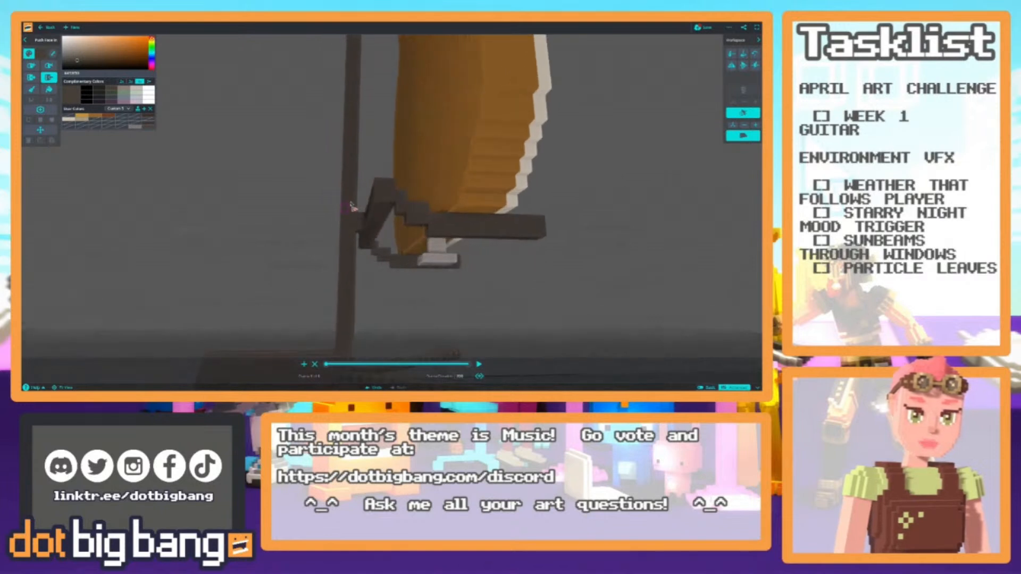
# Examine the lower cradle's brackets and the tripod base from several angles.
pyautogui.moveTo(394, 201); pyautogui.dragTo(356, 258, button='right')
pyautogui.press('1')
pyautogui.scroll(8, 357, 260)
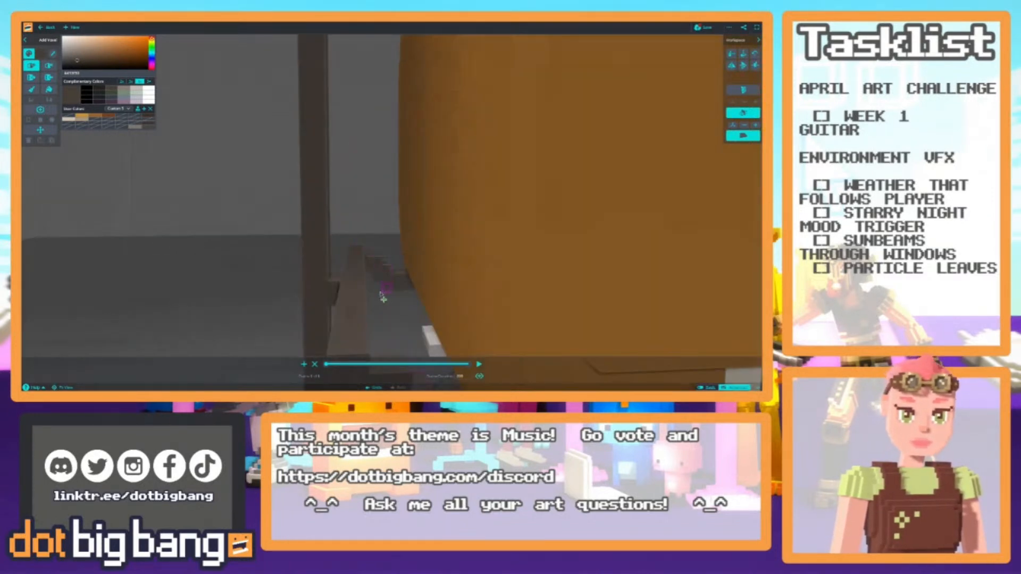
pyautogui.scroll(-4, 384, 296)
pyautogui.scroll(4, 391, 271)
pyautogui.press('2')
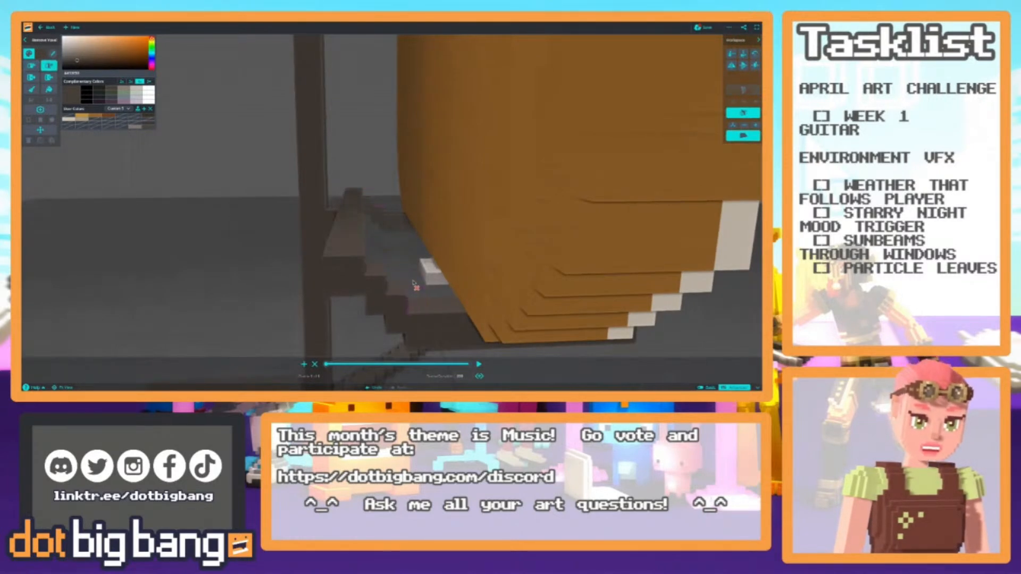
pyautogui.scroll(-6, 414, 284)
pyautogui.moveTo(358, 250); pyautogui.dragTo(337, 298, button='right')
pyautogui.scroll(-4, 340, 205)
pyautogui.scroll(2, 318, 218)
pyautogui.scroll(2, 360, 223)
pyautogui.moveTo(337, 298); pyautogui.dragTo(336, 257, button='middle')
pyautogui.moveTo(336, 256); pyautogui.dragTo(327, 295, button='right')
pyautogui.moveTo(328, 296); pyautogui.dragTo(348, 264, button='middle')
pyautogui.scroll(2, 347, 259)
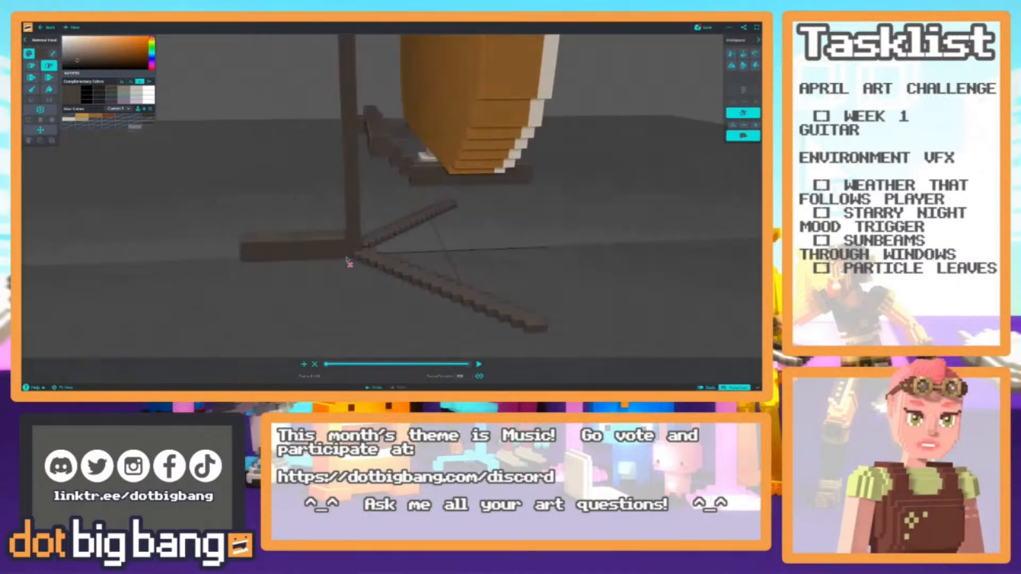
pyautogui.scroll(2, 346, 259)
pyautogui.moveTo(346, 259); pyautogui.dragTo(302, 284, button='right')
pyautogui.moveTo(302, 284); pyautogui.dragTo(284, 239, button='middle')
pyautogui.moveTo(284, 239); pyautogui.dragTo(236, 250, button='right')
pyautogui.scroll(2, 236, 250)
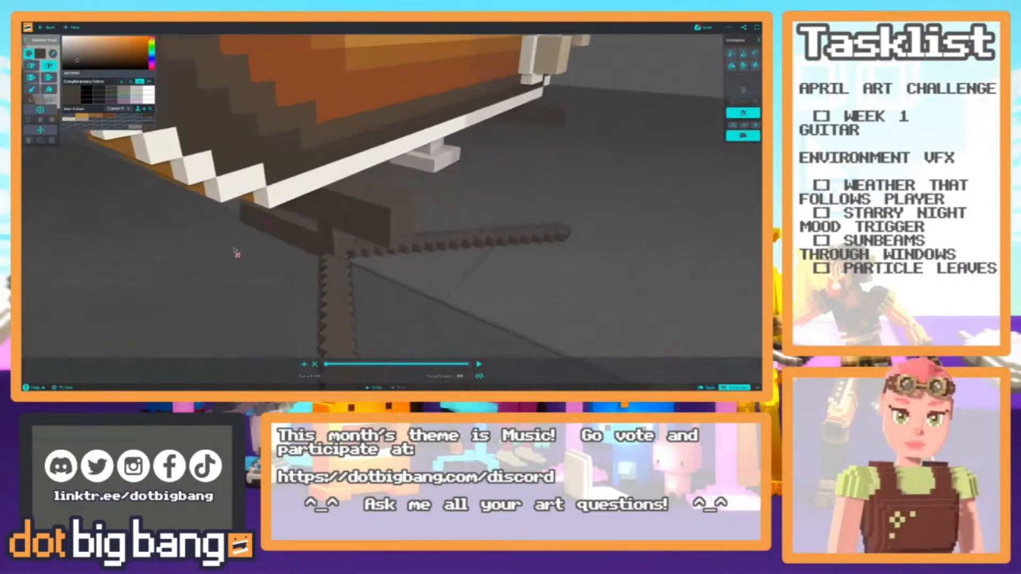
# Push the front legs' faces out to thicken them and trim voxels off their outer ends.
pyautogui.press('3')
pyautogui.click(330, 312)
pyautogui.scroll(-3, 267, 298)
pyautogui.moveTo(267, 298); pyautogui.dragTo(456, 154, button='right')
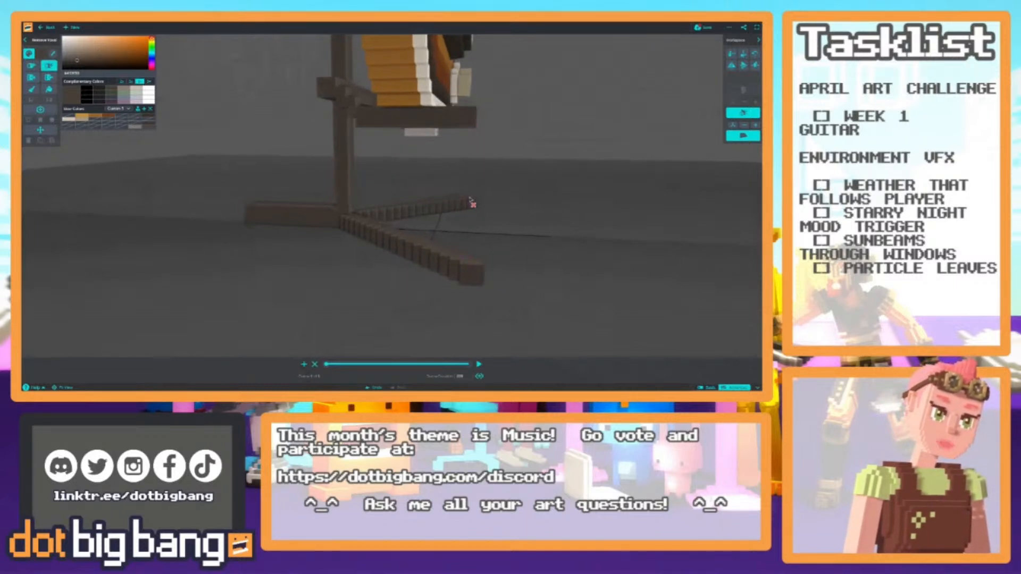
pyautogui.press('shift')
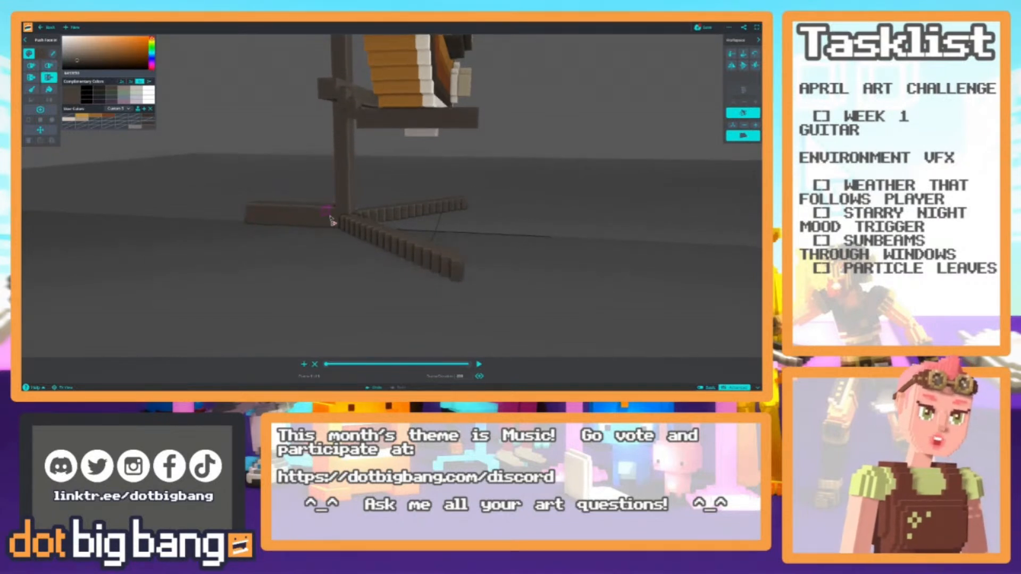
pyautogui.press('2')
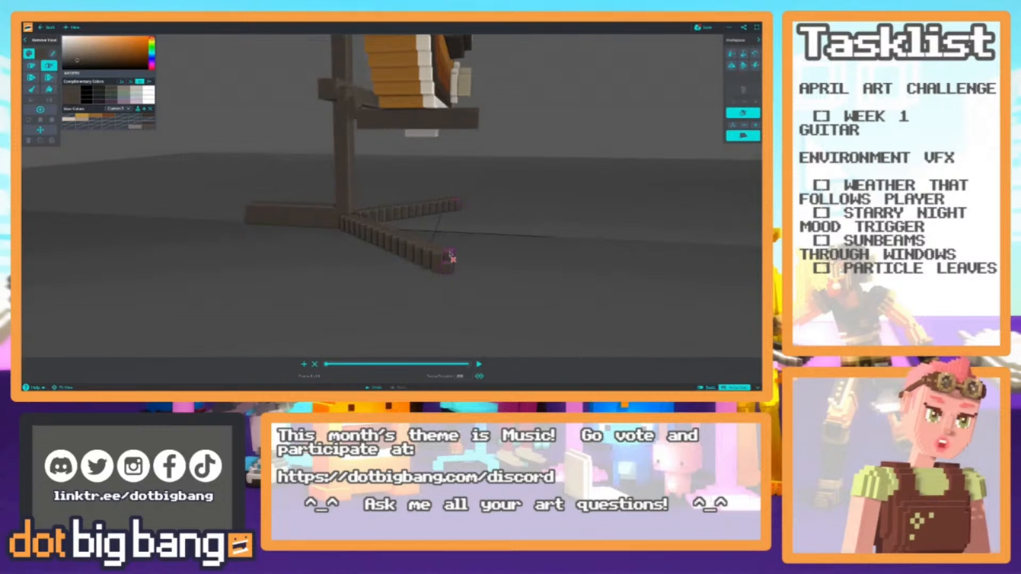
# Select the front legs without their outer ends, together with the foot of the post, and raise them one step.
pyautogui.scroll(-3, 447, 275)
pyautogui.moveTo(447, 275); pyautogui.dragTo(324, 206, button='right')
pyautogui.scroll(5, 324, 207)
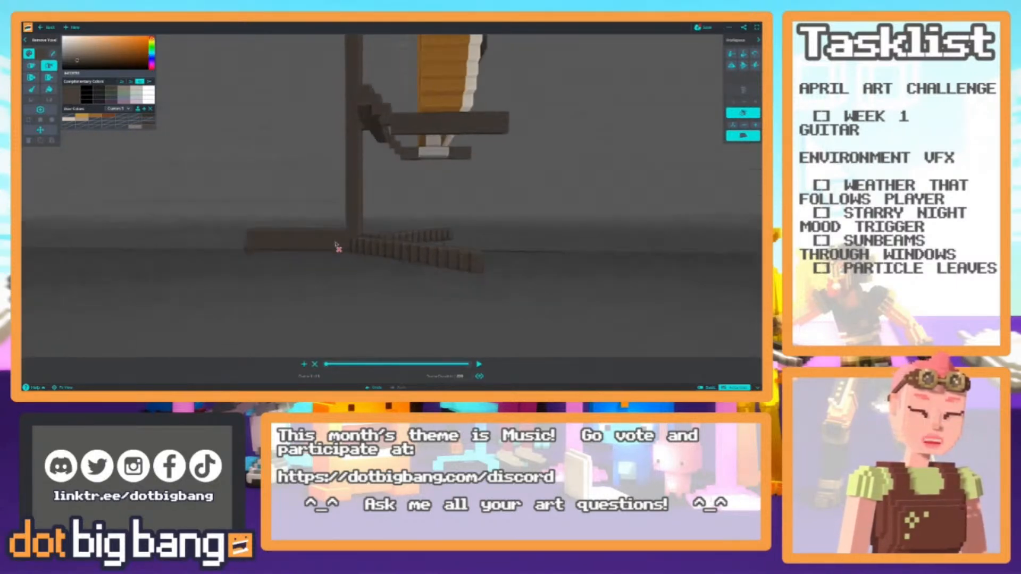
pyautogui.moveTo(334, 239); pyautogui.dragTo(346, 260, button='middle')
pyautogui.moveTo(347, 260); pyautogui.dragTo(330, 258, button='right')
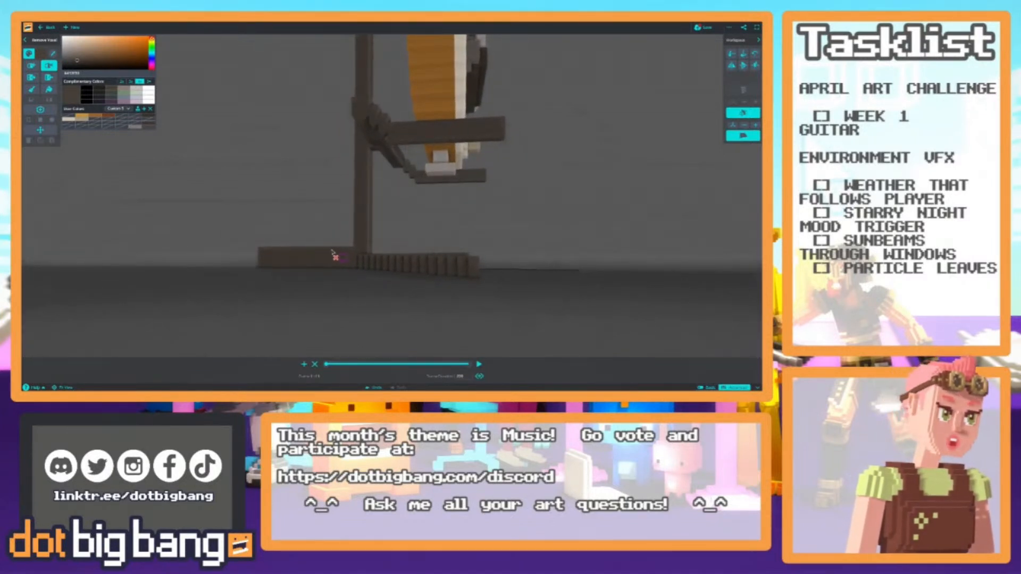
pyautogui.press('c')
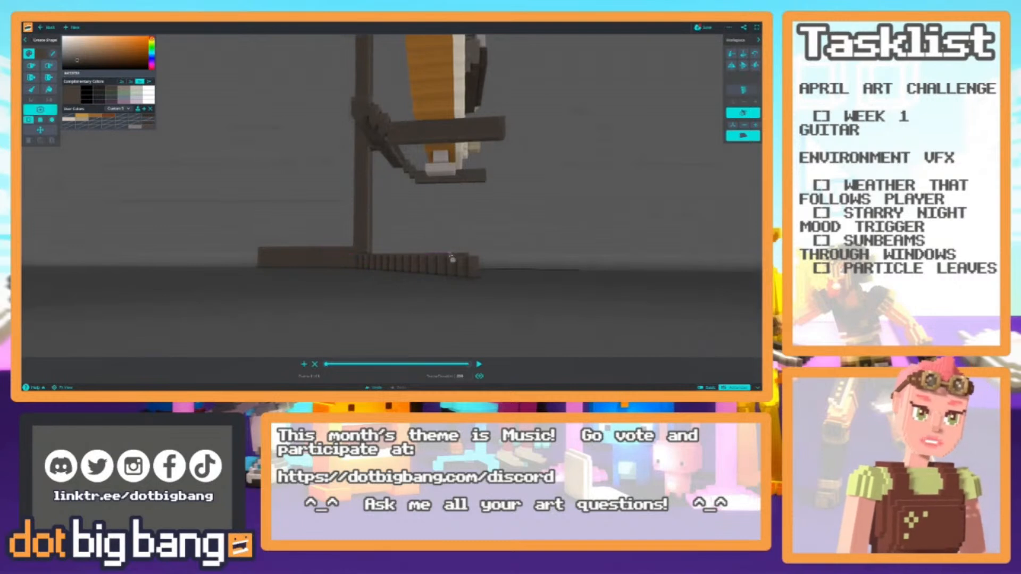
pyautogui.press('s')
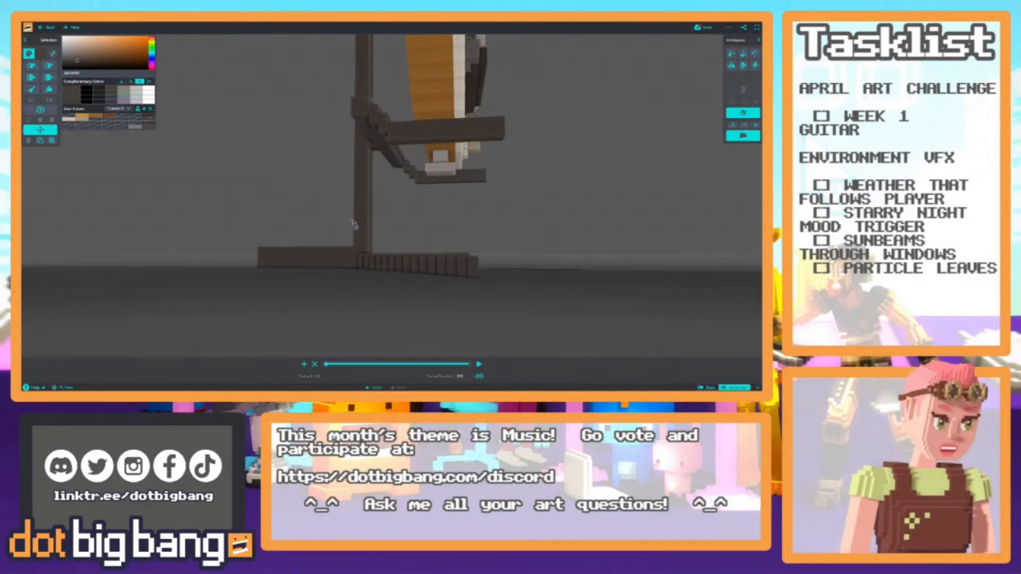
pyautogui.scroll(3, 399, 238)
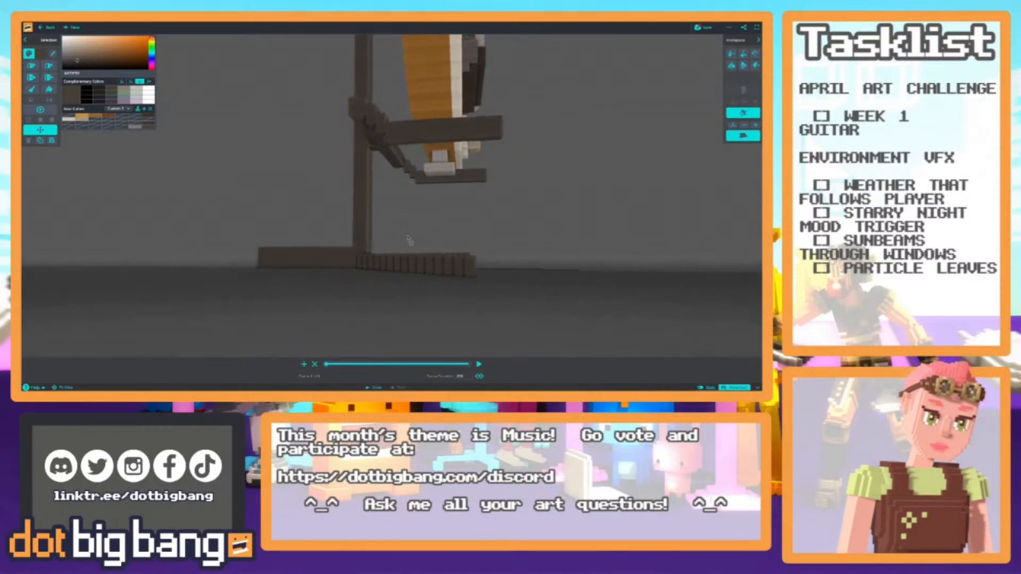
pyautogui.scroll(-3, 413, 241)
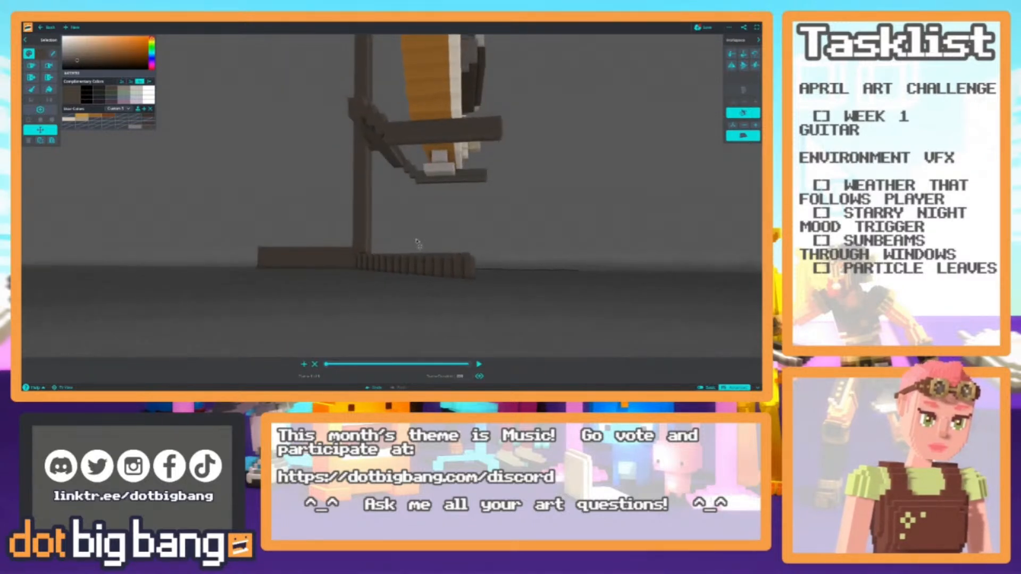
pyautogui.press('s')
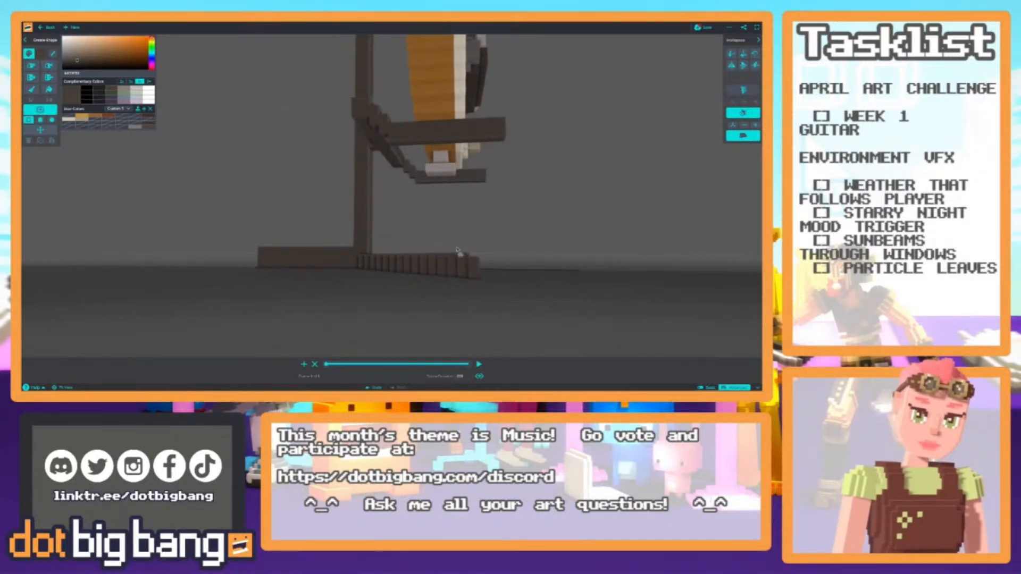
pyautogui.press('s')
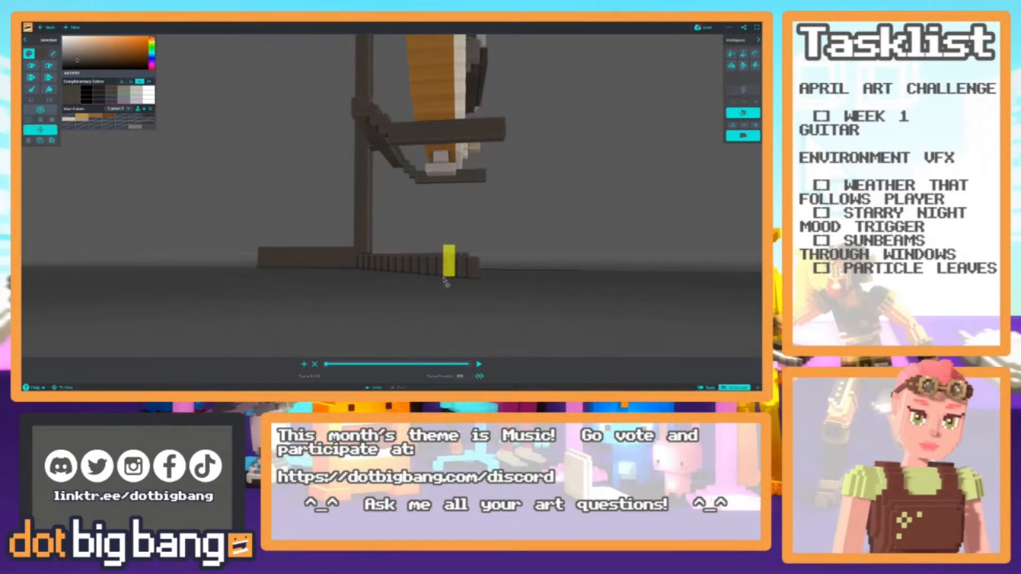
pyautogui.click(445, 280)
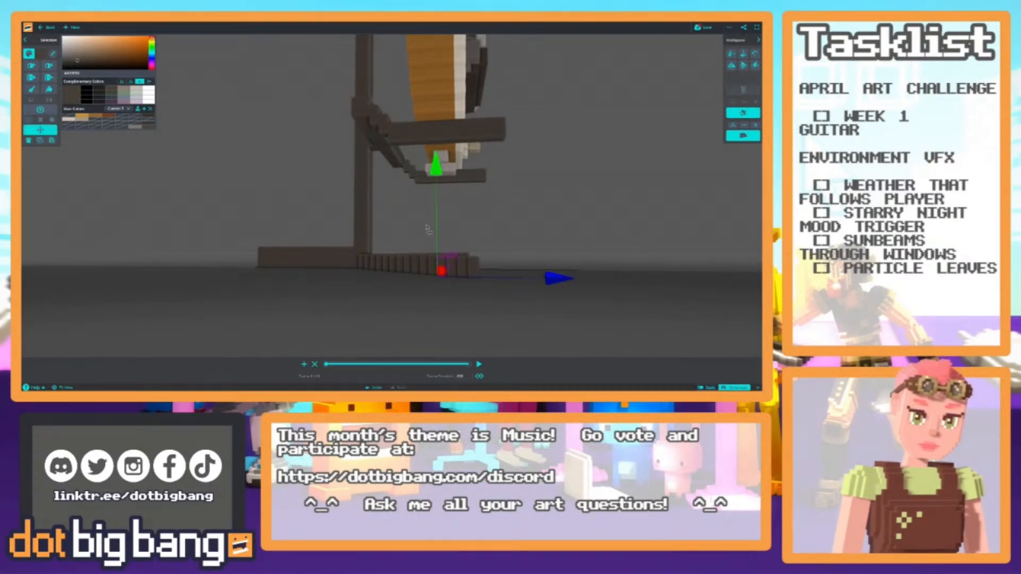
pyautogui.moveTo(456, 254); pyautogui.dragTo(319, 291)
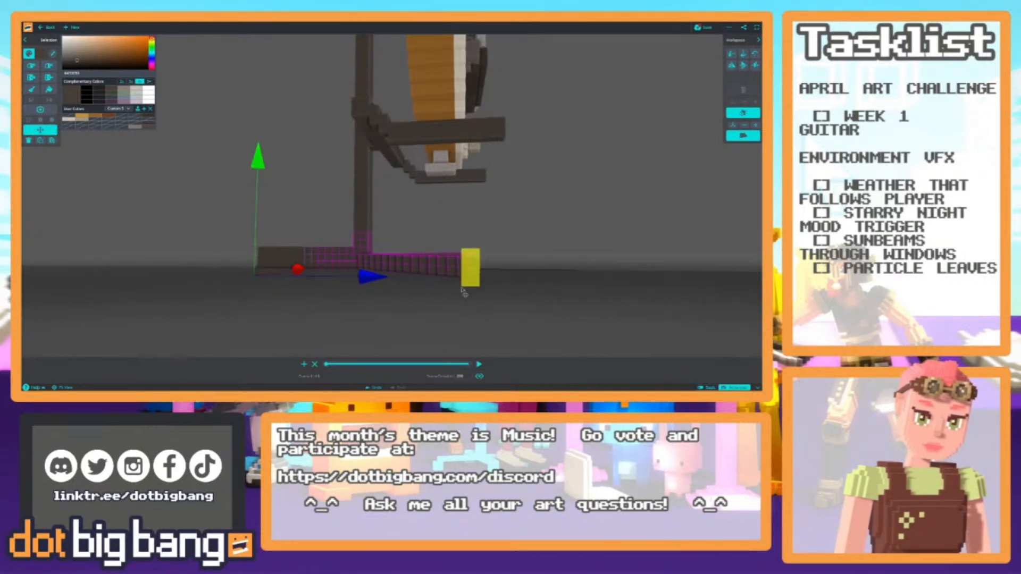
pyautogui.moveTo(459, 292); pyautogui.dragTo(458, 292)
pyautogui.moveTo(243, 212); pyautogui.dragTo(354, 283)
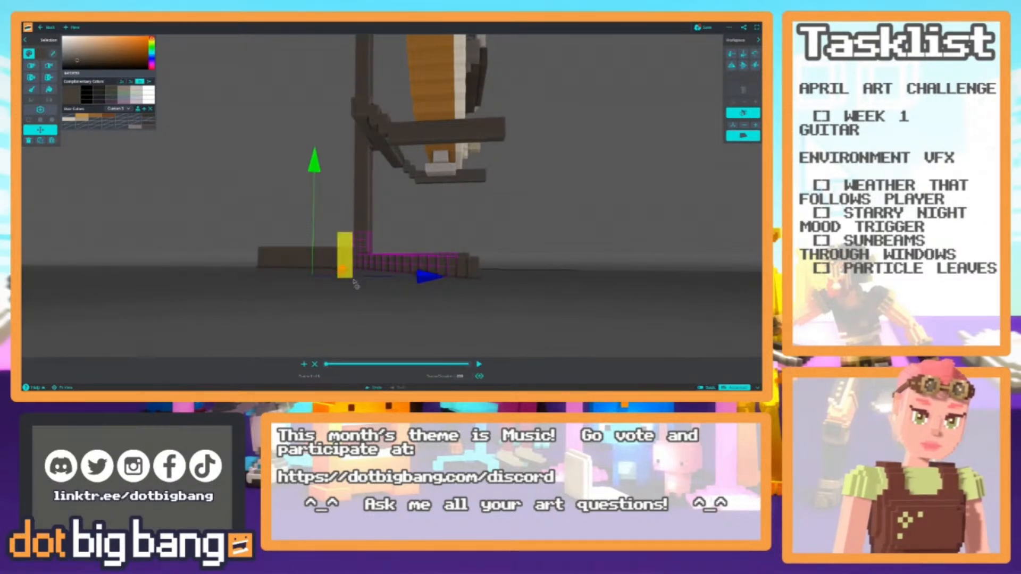
pyautogui.moveTo(325, 168); pyautogui.dragTo(326, 169)
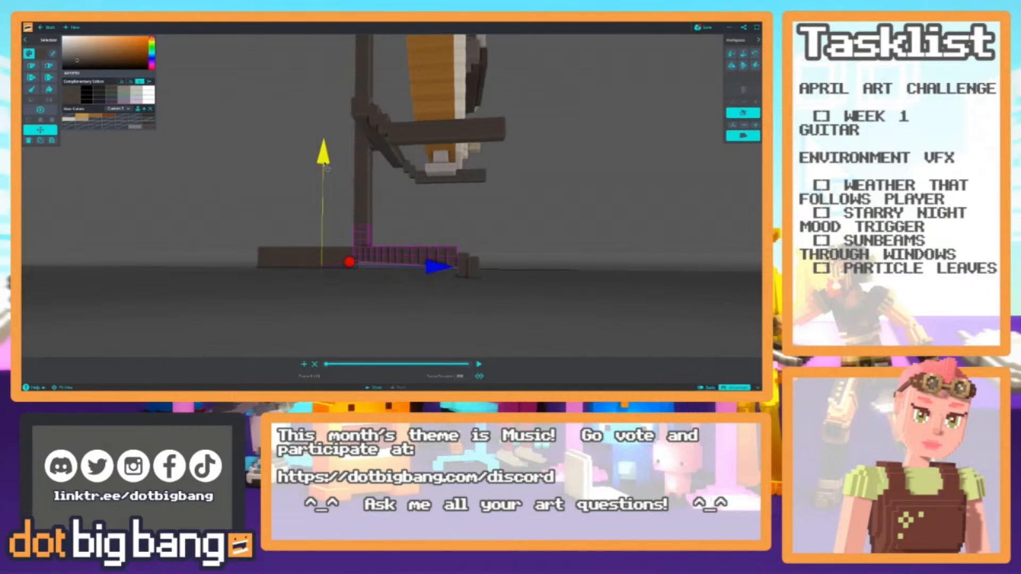
# Form the front legs into a staircase rising to the post by repeatedly deselecting the outermost selected voxels and raising the rest.
pyautogui.moveTo(414, 233); pyautogui.dragTo(436, 236, button='right')
pyautogui.keyDown('ctrl'); pyautogui.moveTo(474, 237); pyautogui.dragTo(446, 281); pyautogui.keyUp('ctrl')
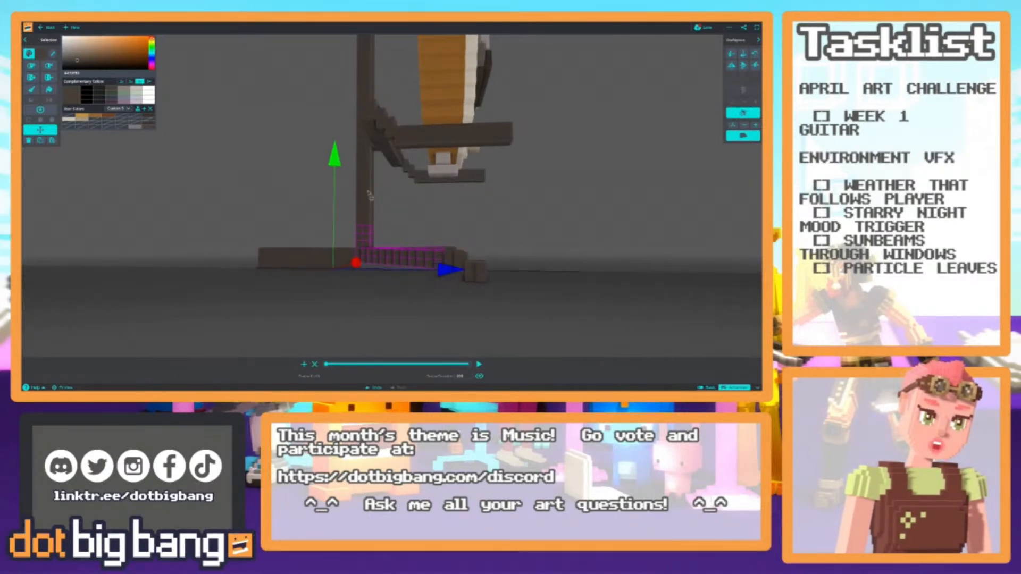
pyautogui.moveTo(336, 164); pyautogui.dragTo(336, 154)
pyautogui.keyDown('ctrl'); pyautogui.moveTo(462, 230); pyautogui.dragTo(428, 279); pyautogui.keyUp('ctrl')
pyautogui.moveTo(407, 265); pyautogui.dragTo(399, 272, button='right')
pyautogui.moveTo(344, 158); pyautogui.dragTo(344, 149)
pyautogui.moveTo(380, 206); pyautogui.dragTo(387, 207, button='right')
pyautogui.keyDown('ctrl'); pyautogui.moveTo(440, 230); pyautogui.dragTo(418, 279); pyautogui.keyUp('ctrl')
pyautogui.moveTo(353, 160); pyautogui.dragTo(355, 152)
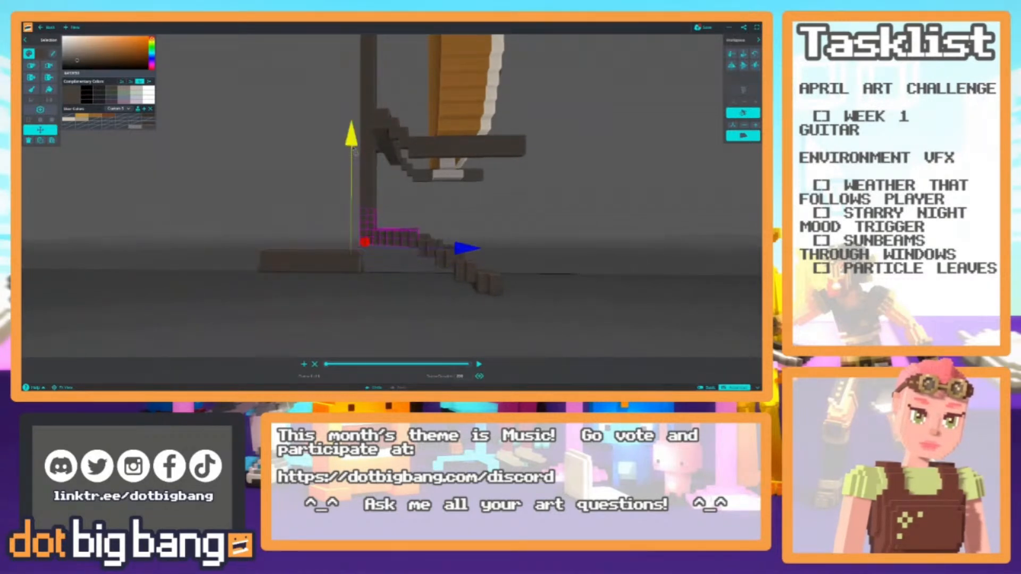
pyautogui.moveTo(410, 212); pyautogui.dragTo(413, 211, button='right')
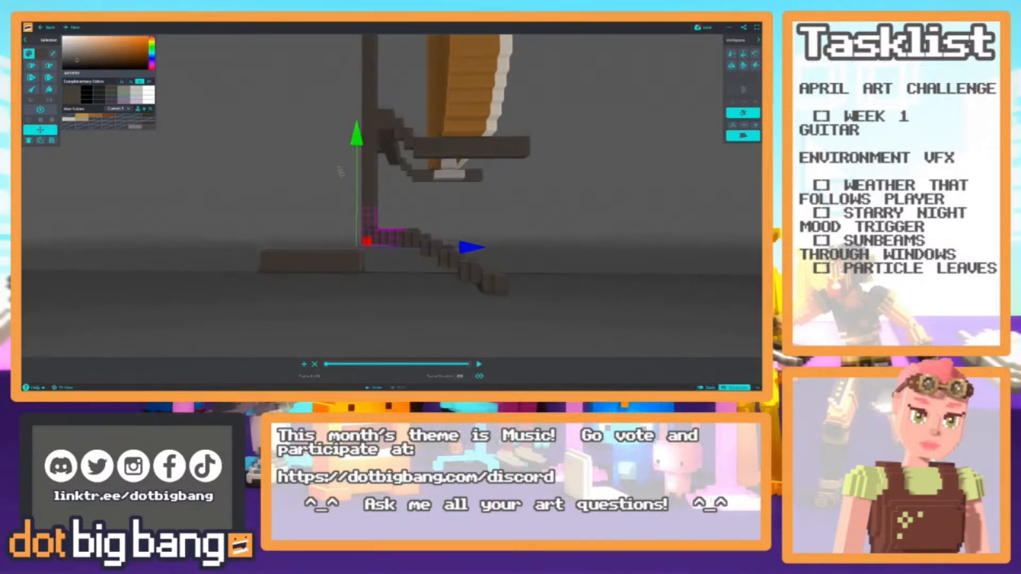
pyautogui.moveTo(341, 173); pyautogui.dragTo(373, 178, button='right')
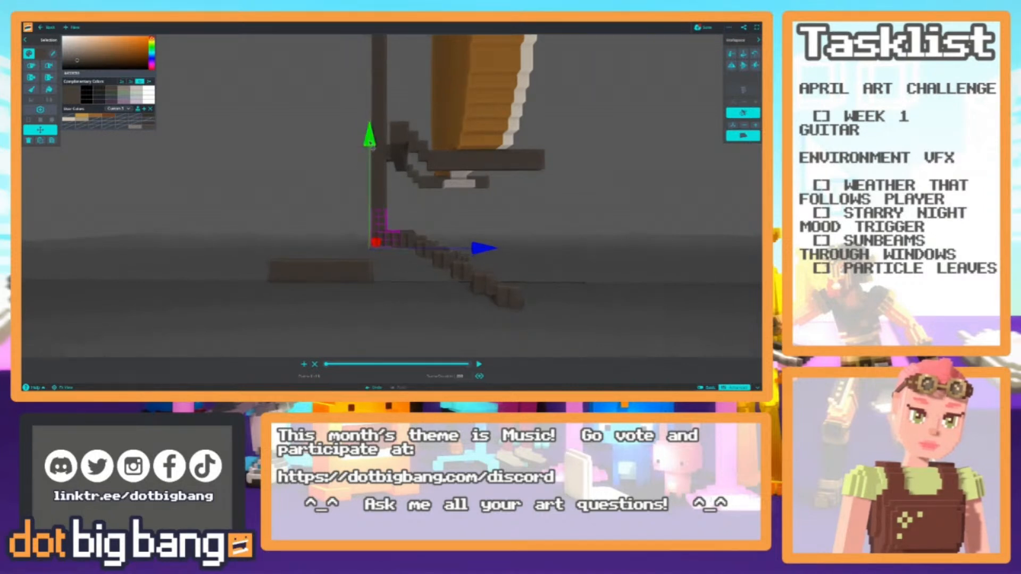
pyautogui.click(296, 221)
# Remove surplus voxels from the stepped front legs to leave a clean diagonal row of blocks.
pyautogui.scroll(-3, 296, 221)
pyautogui.moveTo(296, 221); pyautogui.dragTo(152, 226, button='right')
pyautogui.scroll(-3, 201, 298)
pyautogui.scroll(3, 214, 196)
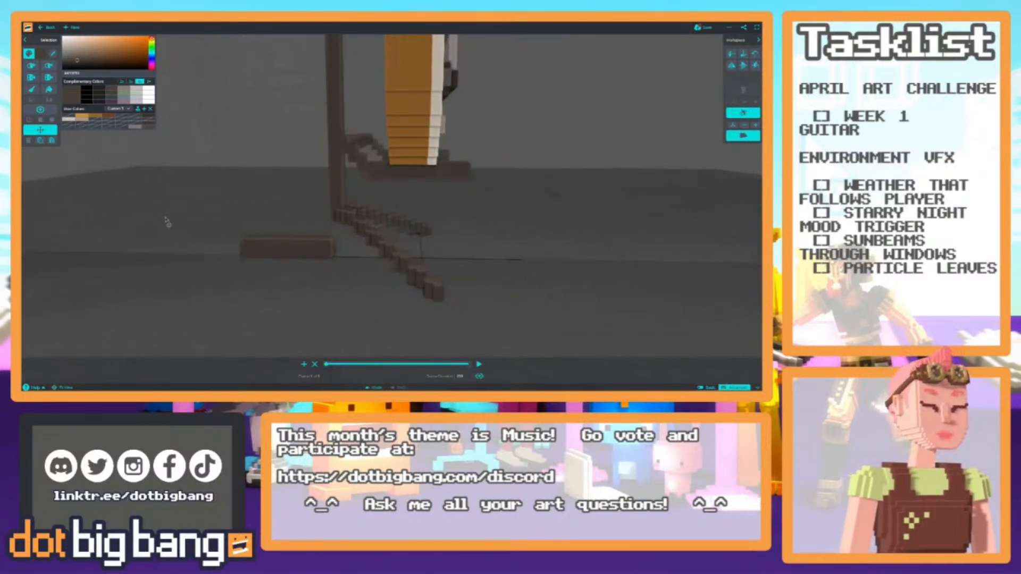
pyautogui.moveTo(178, 227); pyautogui.dragTo(73, 224, button='right')
pyautogui.scroll(5, 69, 222)
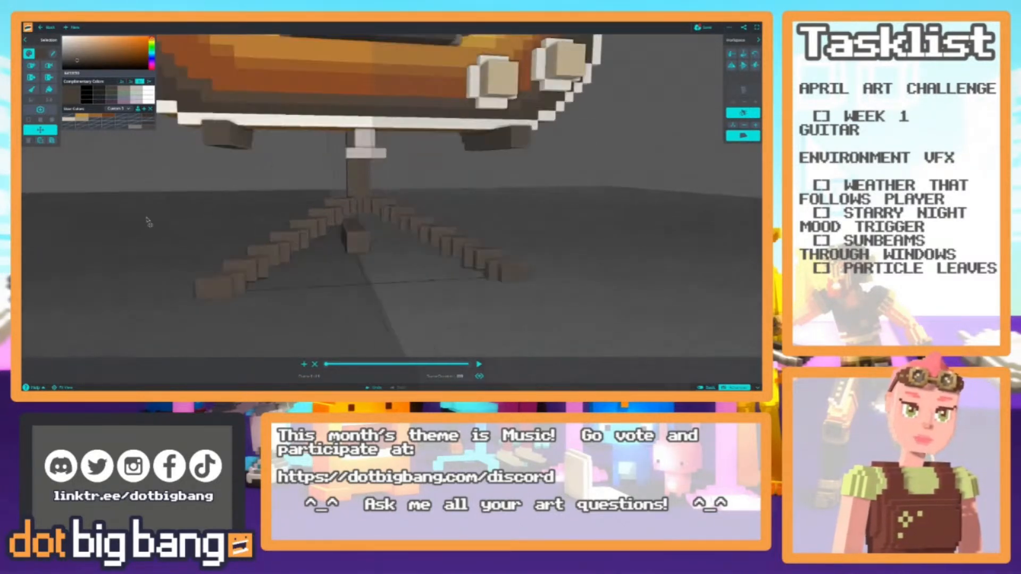
pyautogui.moveTo(240, 257); pyautogui.dragTo(252, 243, button='right')
pyautogui.press('r')
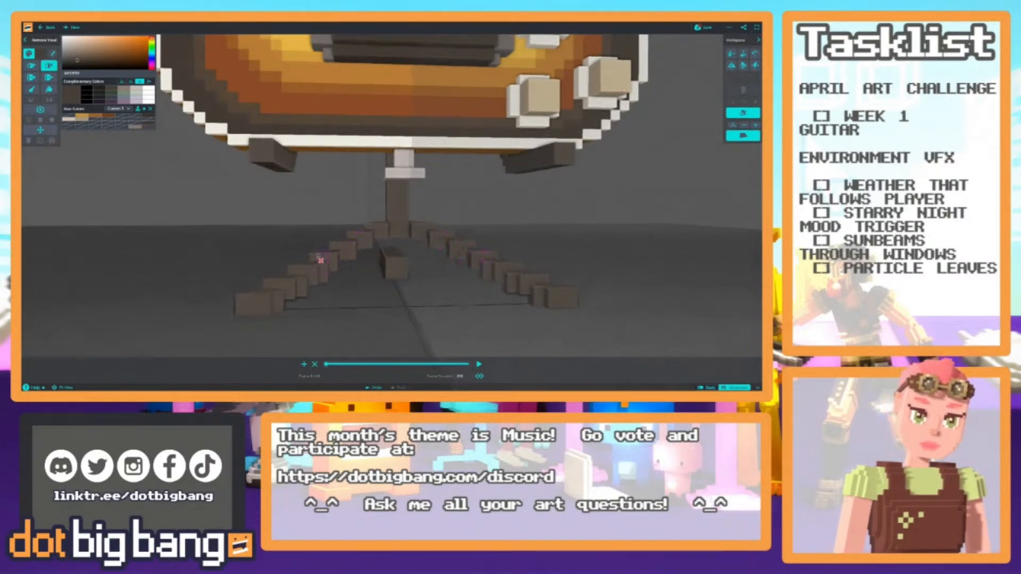
pyautogui.moveTo(212, 228); pyautogui.dragTo(503, 293, button='right')
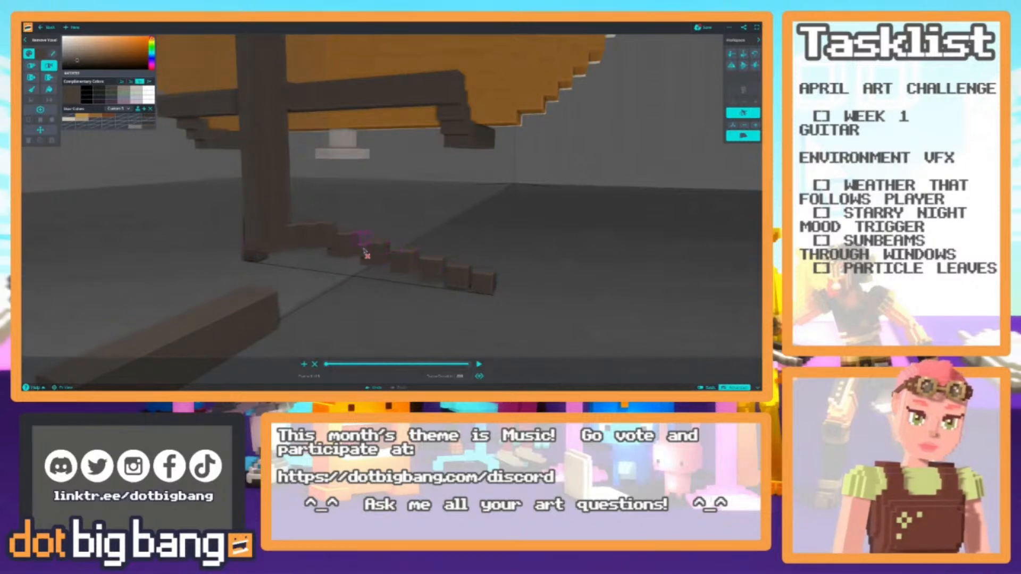
pyautogui.moveTo(220, 200); pyautogui.dragTo(269, 198, button='right')
pyautogui.moveTo(328, 244); pyautogui.dragTo(406, 264, button='right')
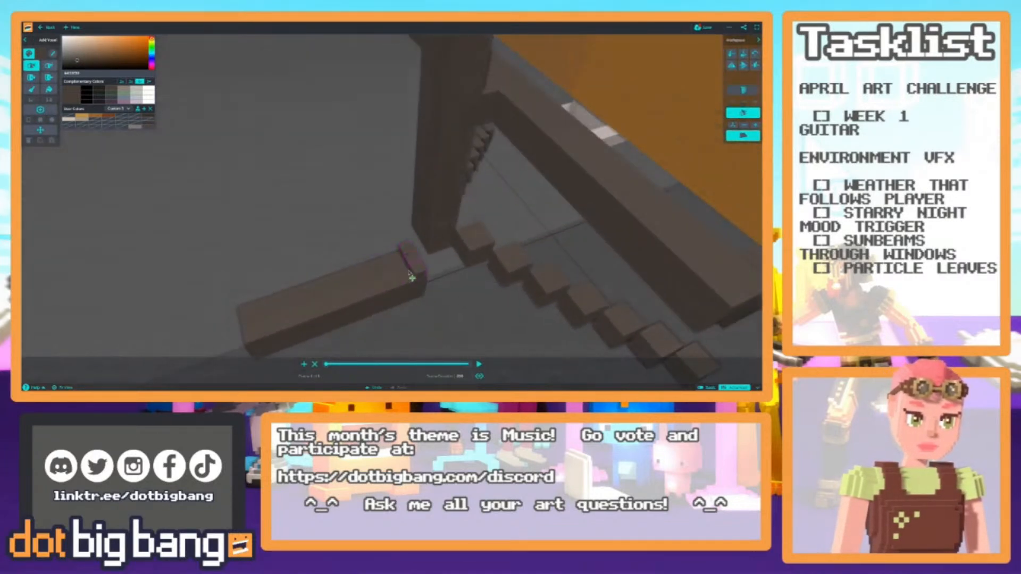
# Push the rear leg's inner end up into a column behind the post and add a step voxel to its back.
pyautogui.press('3')
pyautogui.click(404, 261)
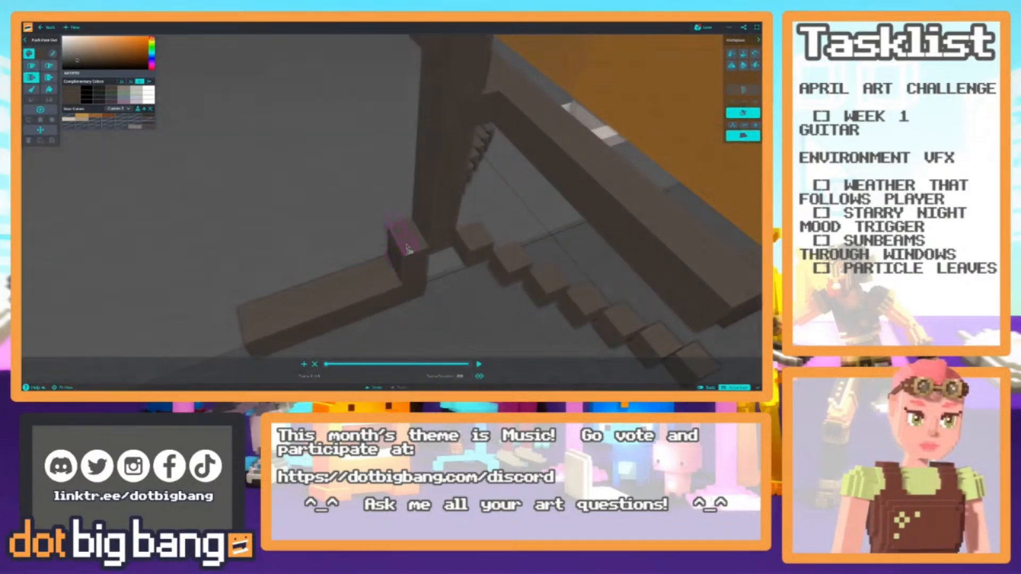
pyautogui.moveTo(405, 259); pyautogui.dragTo(421, 197, button='right')
pyautogui.press('1')
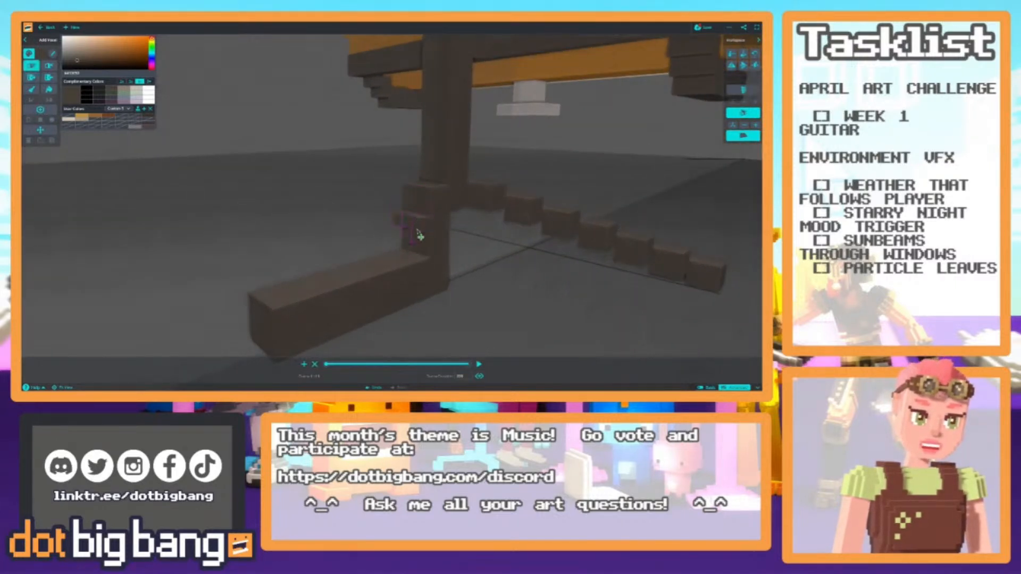
pyautogui.click(406, 234)
# Push in and remove the flat rear leg and the lower column, leaving only the step blocks behind the post.
pyautogui.moveTo(407, 234); pyautogui.dragTo(387, 190, button='right')
pyautogui.press('4')
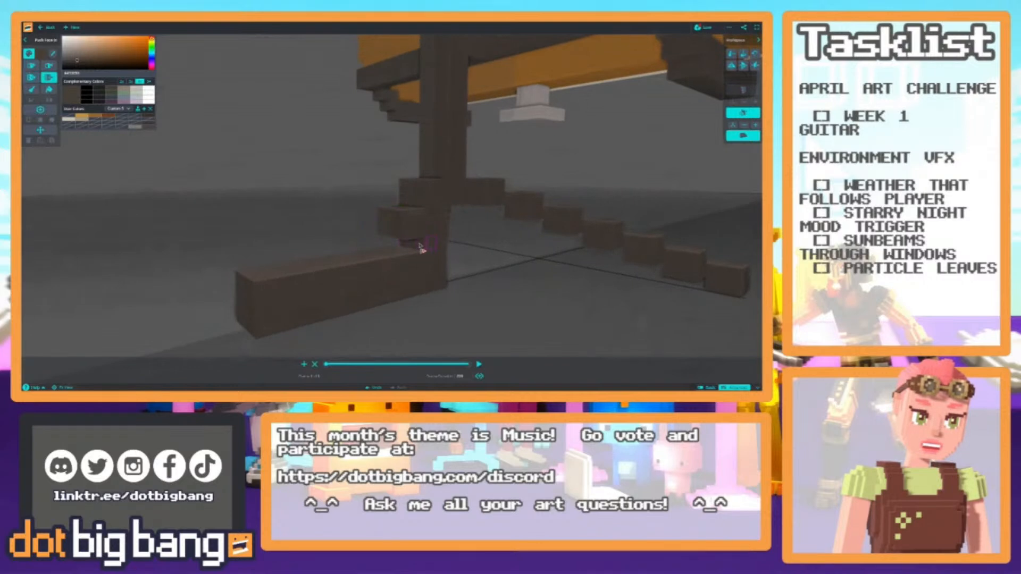
pyautogui.moveTo(418, 246); pyautogui.dragTo(360, 296, button='right')
pyautogui.click(375, 278)
pyautogui.click(368, 296)
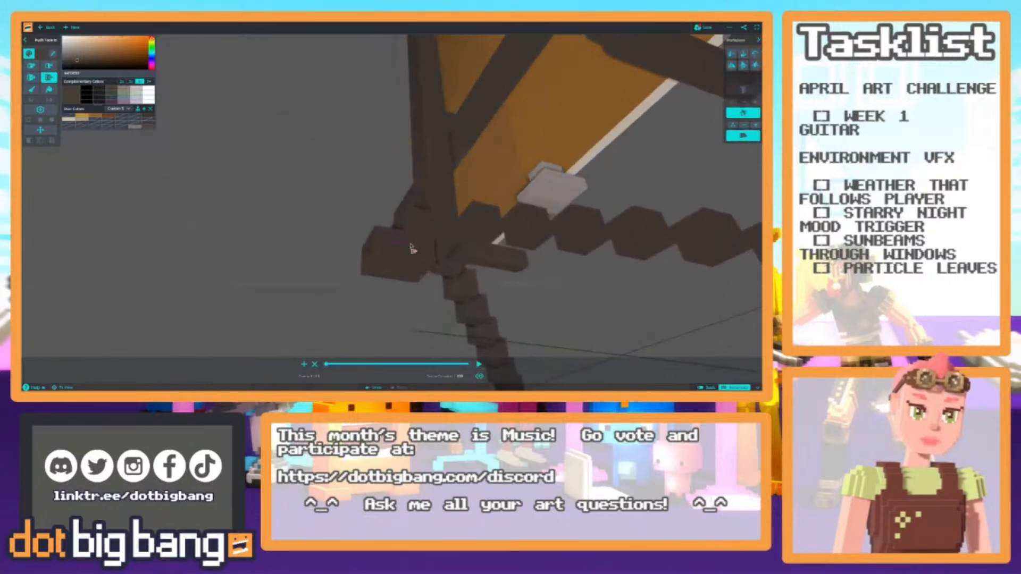
pyautogui.press('2')
pyautogui.click(409, 254)
pyautogui.press('4')
pyautogui.click(423, 248)
pyautogui.hotkey('ctrl', 'z')
# Continue the rear leg's staircase by duplicating its lowest block one step further back and down.
pyautogui.moveTo(361, 217); pyautogui.dragTo(386, 260, button='right')
pyautogui.press('i')
pyautogui.press('a')
pyautogui.press('r')
pyautogui.moveTo(310, 221); pyautogui.dragTo(361, 243, button='right')
pyautogui.press('s')
pyautogui.scroll(4, 333, 251)
pyautogui.press('v')
pyautogui.moveTo(342, 234); pyautogui.dragTo(379, 278)
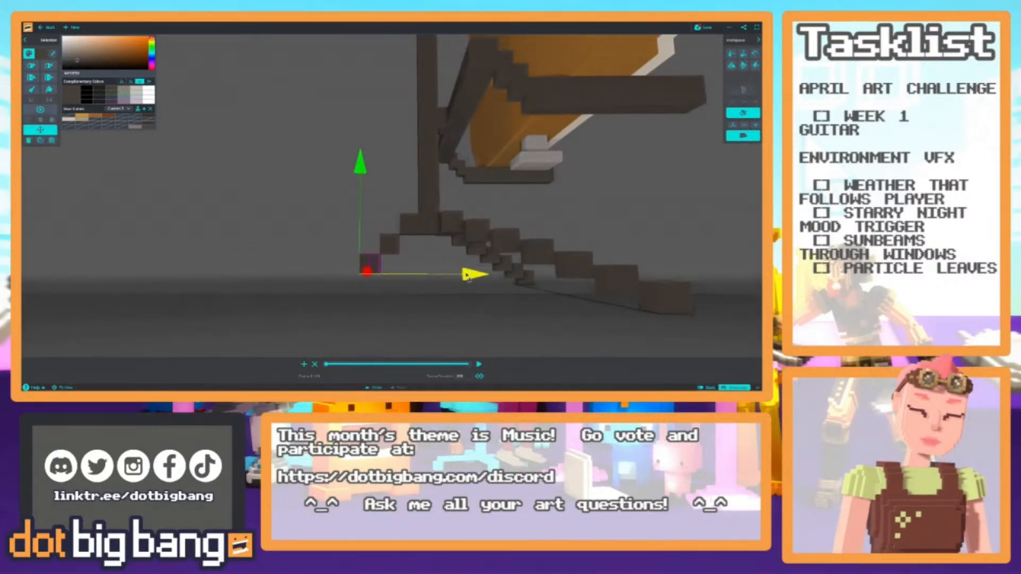
pyautogui.moveTo(469, 278); pyautogui.dragTo(448, 276)
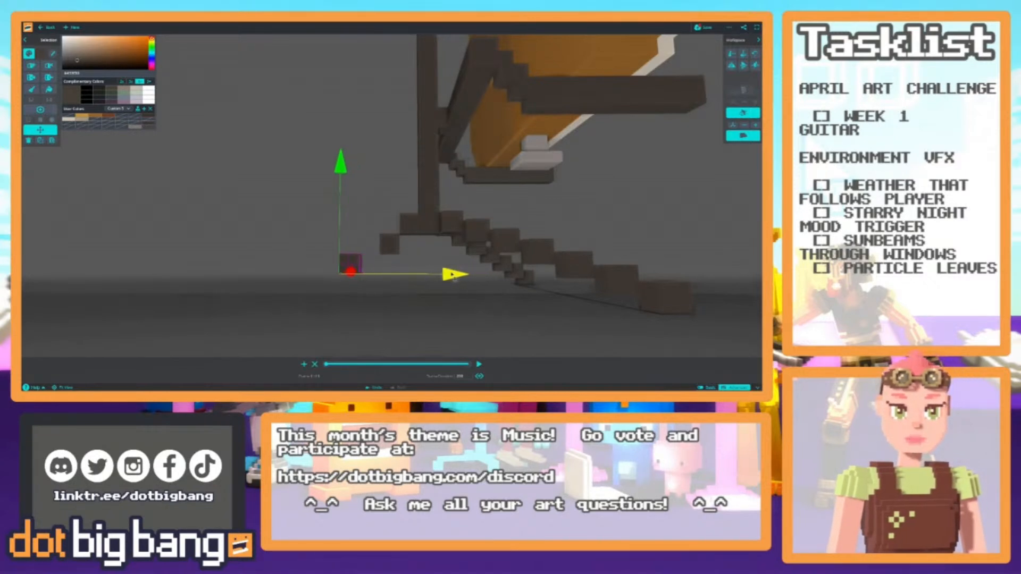
pyautogui.moveTo(342, 175); pyautogui.dragTo(341, 174)
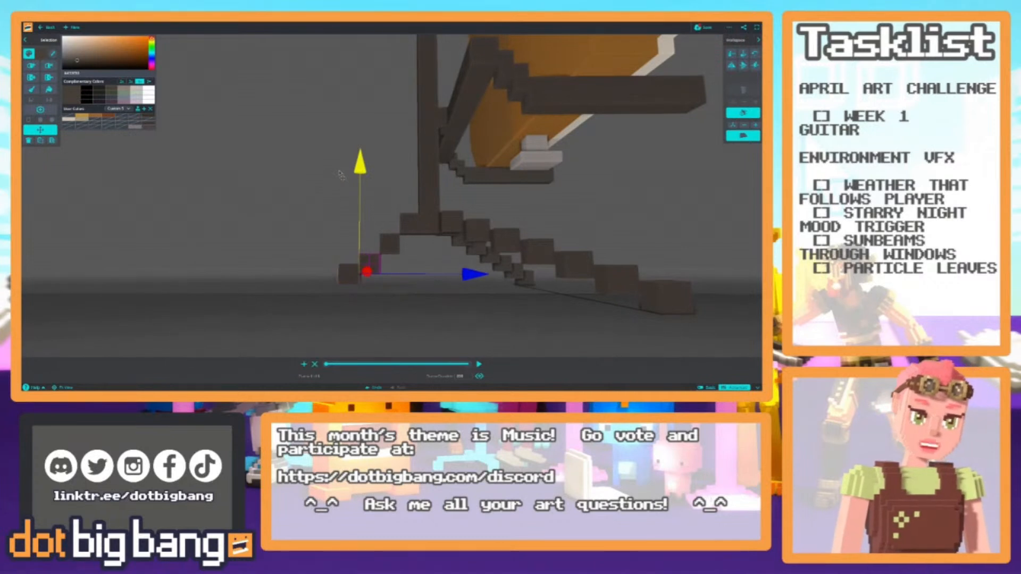
# Raise the rear leg's outer step blocks slightly so its staircase descends evenly from the post.
pyautogui.moveTo(317, 215); pyautogui.dragTo(378, 291)
pyautogui.moveTo(343, 183); pyautogui.dragTo(344, 178)
pyautogui.moveTo(296, 205); pyautogui.dragTo(404, 288)
pyautogui.moveTo(342, 174); pyautogui.dragTo(343, 167)
pyautogui.click(320, 185)
pyautogui.moveTo(261, 214); pyautogui.dragTo(316, 234, button='right')
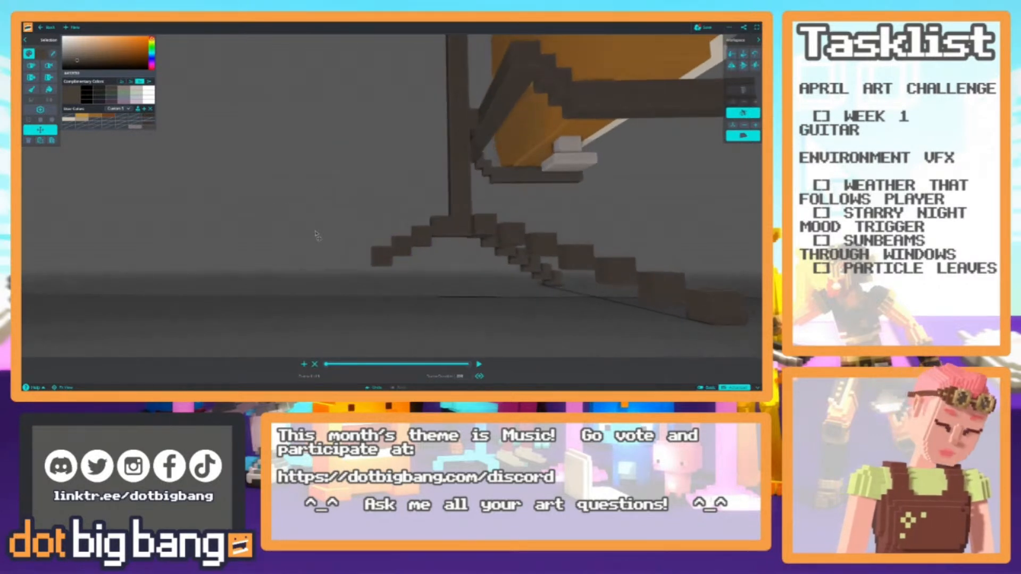
# Extend the rear leg's staircase with pasted copies of its step block, each placed one step further back and down.
pyautogui.hotkey('ctrl', 'v')
pyautogui.moveTo(500, 279); pyautogui.dragTo(432, 276)
pyautogui.hotkey('ctrl', 'z')
pyautogui.moveTo(332, 171); pyautogui.dragTo(335, 181)
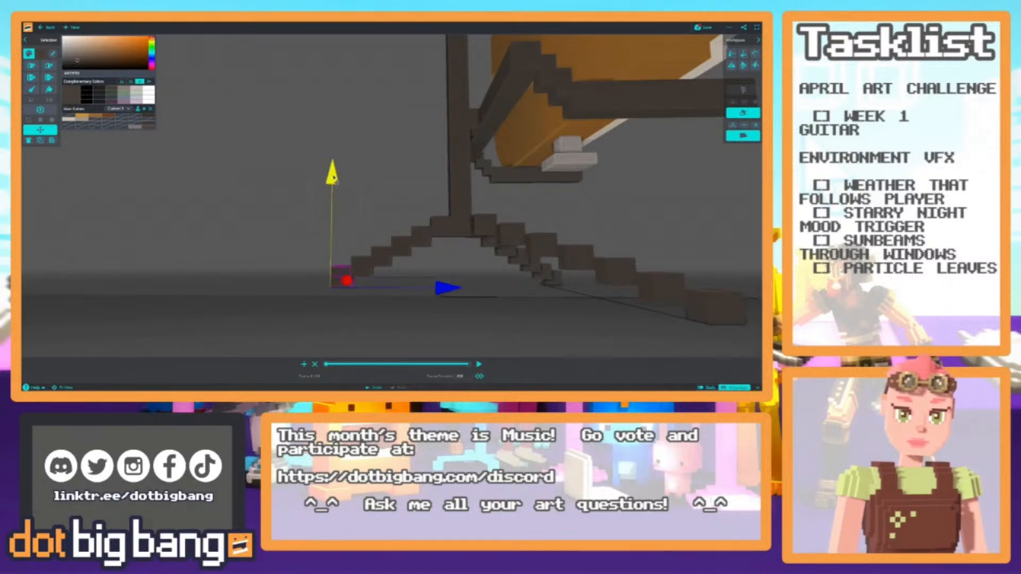
pyautogui.hotkey('ctrl', 'v')
pyautogui.moveTo(394, 171); pyautogui.dragTo(395, 187)
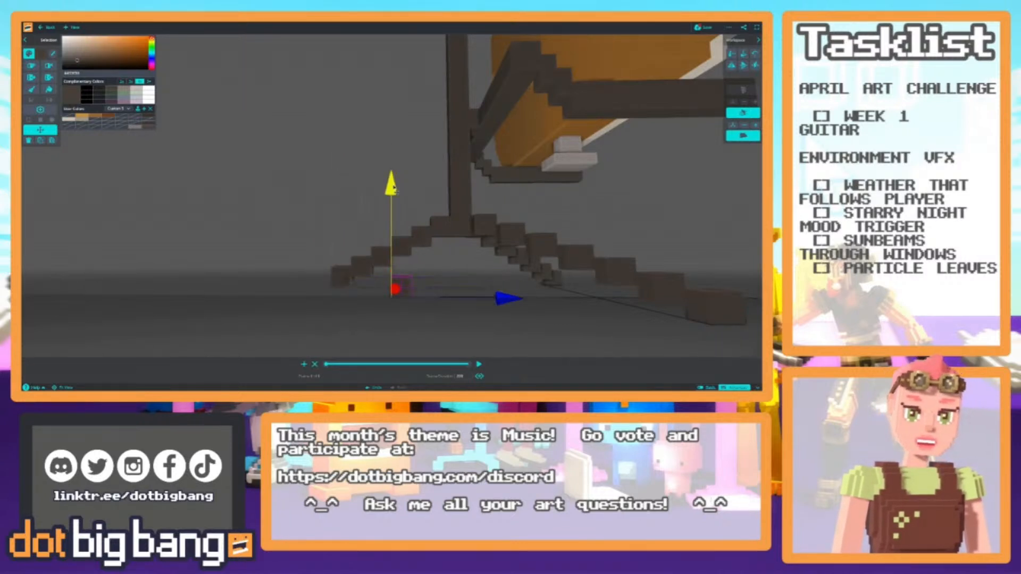
pyautogui.moveTo(498, 302); pyautogui.dragTo(421, 302)
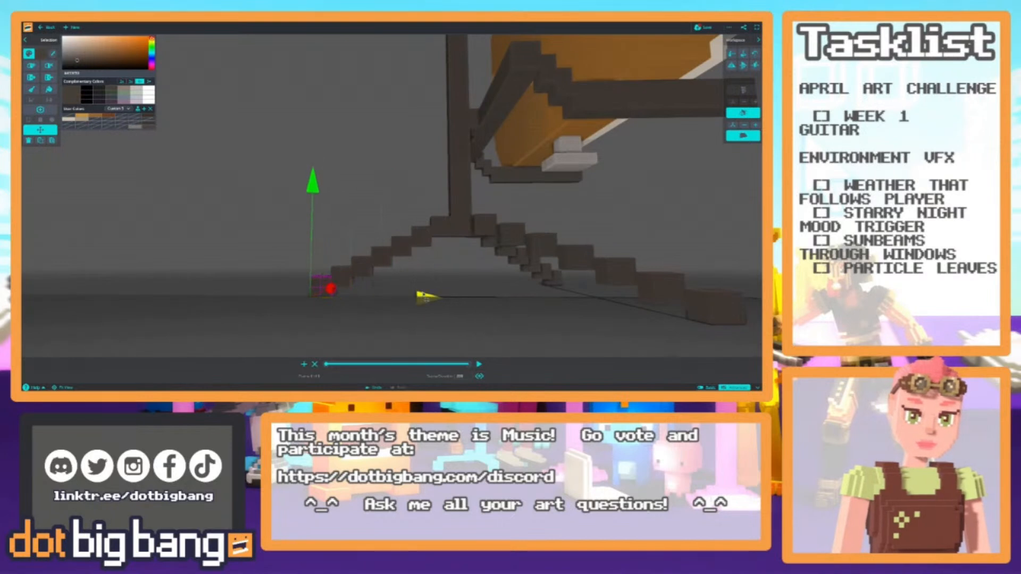
pyautogui.click(392, 193)
# Inspect the tripod base and its stepped legs up close from several angles.
pyautogui.scroll(-5, 392, 192)
pyautogui.moveTo(392, 193); pyautogui.dragTo(365, 210, button='right')
pyautogui.scroll(3, 365, 210)
pyautogui.moveTo(365, 209); pyautogui.dragTo(384, 256, button='middle')
pyautogui.moveTo(385, 255); pyautogui.dragTo(428, 271, button='right')
pyautogui.scroll(3, 319, 228)
pyautogui.scroll(3, 391, 257)
pyautogui.press('r')
pyautogui.moveTo(500, 281); pyautogui.dragTo(282, 265, button='right')
pyautogui.press('a')
pyautogui.moveTo(231, 212); pyautogui.dragTo(304, 194, button='right')
# Examine the whole stand with the guitar, comparing its upper fork, post and base in side and rear views.
pyautogui.scroll(-5, 315, 266)
pyautogui.moveTo(317, 270); pyautogui.dragTo(308, 208, button='middle')
pyautogui.moveTo(308, 208); pyautogui.dragTo(308, 187, button='right')
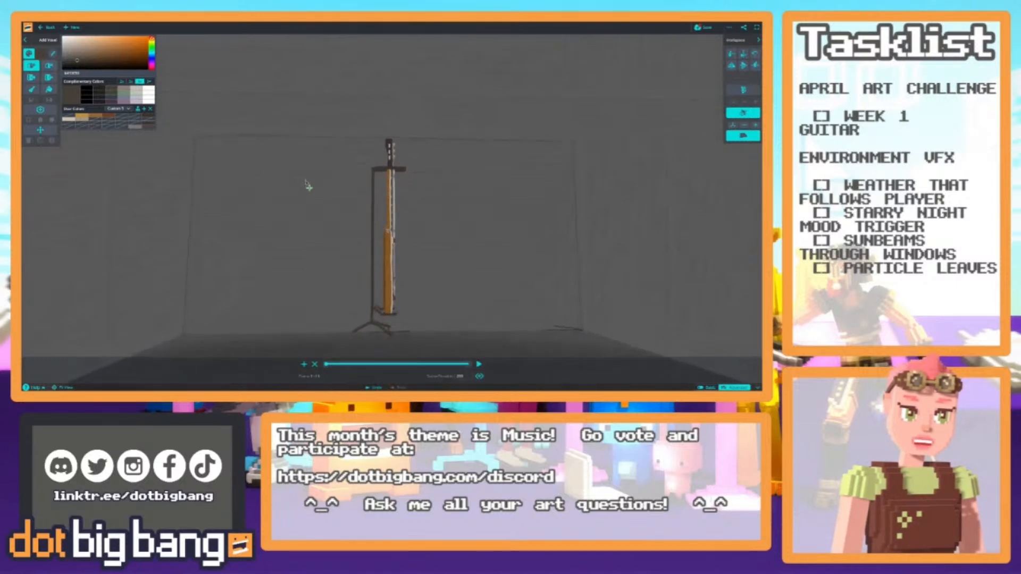
pyautogui.scroll(5, 324, 202)
pyautogui.moveTo(326, 202); pyautogui.dragTo(336, 237, button='middle')
pyautogui.scroll(3, 372, 194)
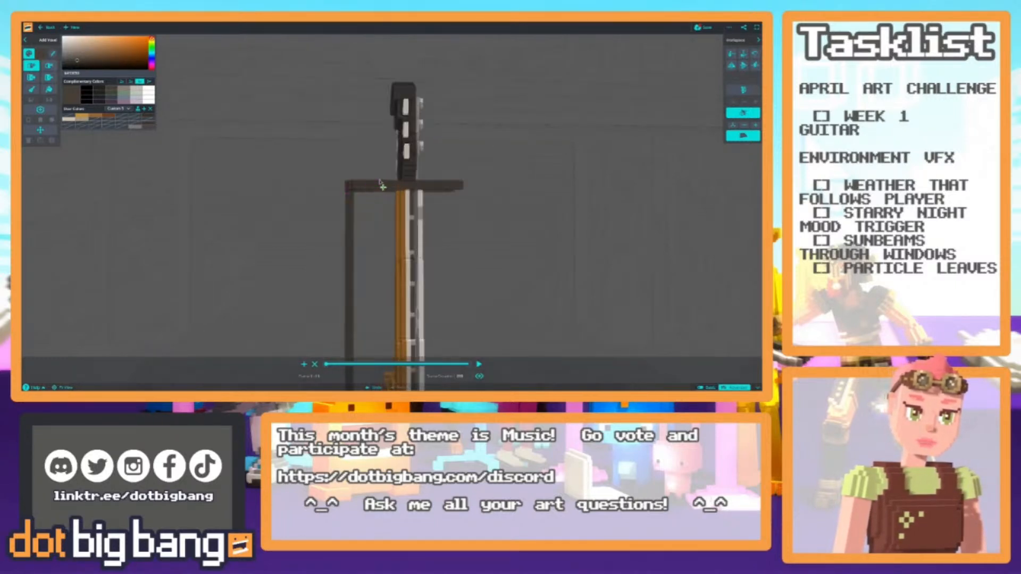
pyautogui.scroll(-3, 371, 201)
pyautogui.moveTo(370, 201); pyautogui.dragTo(380, 229, button='right')
pyautogui.moveTo(373, 239); pyautogui.dragTo(289, 192, button='middle')
pyautogui.moveTo(289, 192); pyautogui.dragTo(340, 234, button='right')
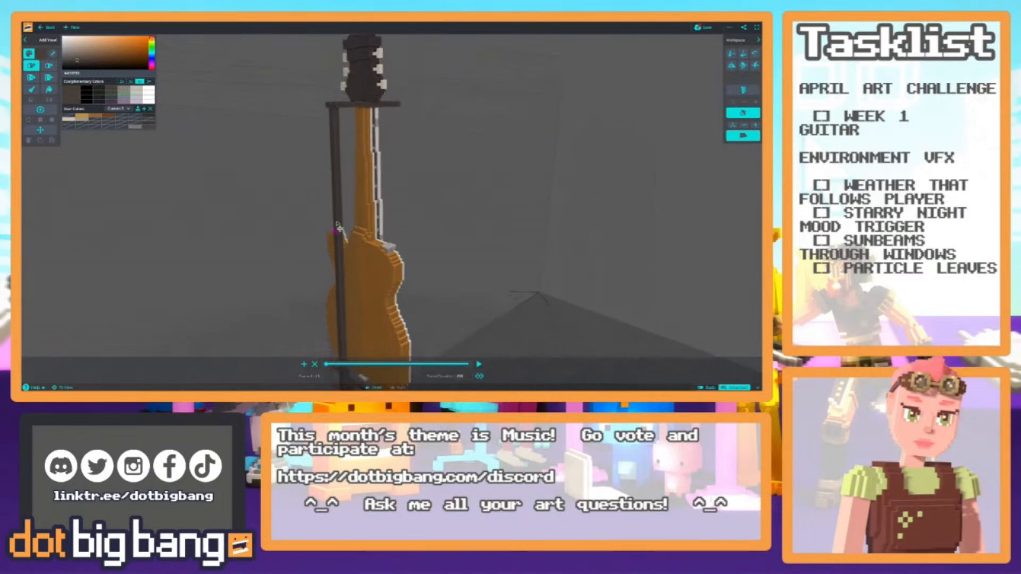
pyautogui.scroll(-3, 341, 266)
pyautogui.moveTo(343, 283); pyautogui.dragTo(255, 211, button='right')
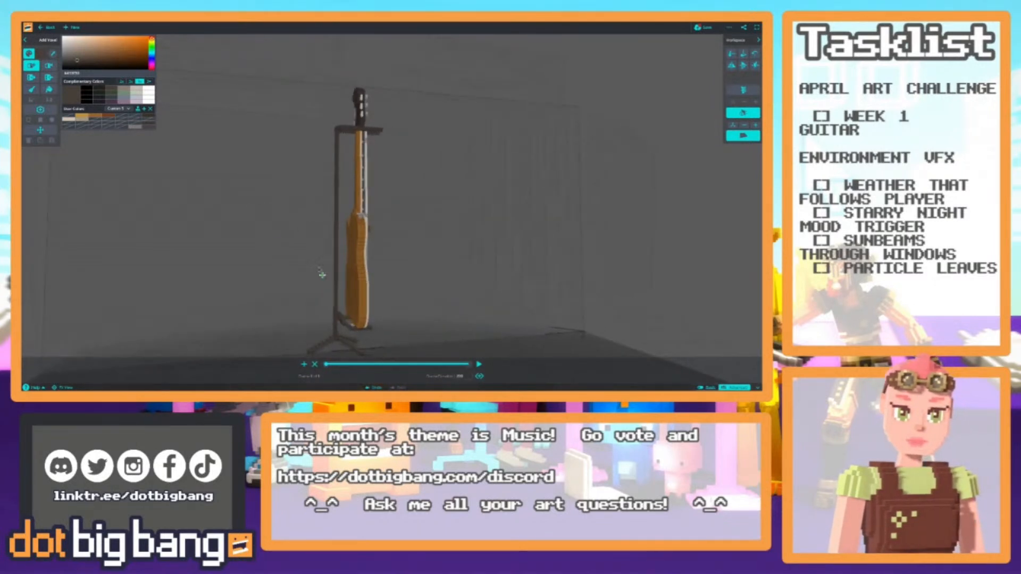
# Select the entire stand and move it backwards until it stands clear of the guitar.
pyautogui.press('c')
pyautogui.moveTo(337, 280); pyautogui.dragTo(331, 247, button='right')
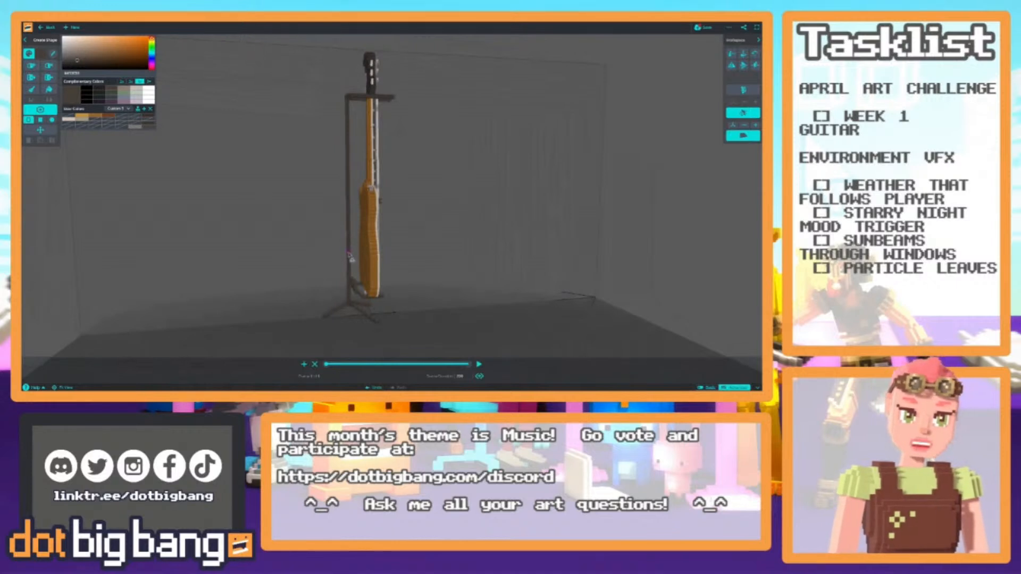
pyautogui.press('v')
pyautogui.click(349, 255)
pyautogui.moveTo(437, 319); pyautogui.dragTo(337, 321)
pyautogui.moveTo(347, 273)
pyautogui.mouseDown(button='right')
pyautogui.moveTo(337, 282)
pyautogui.moveTo(327, 271)
pyautogui.mouseUp(button='right')
pyautogui.press('c')
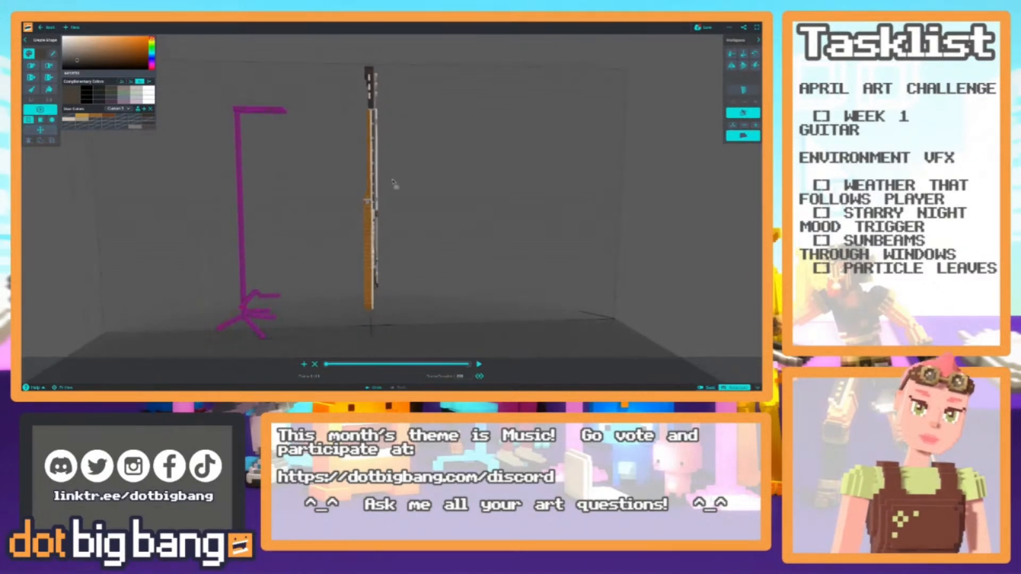
# Select the whole guitar and delete it, leaving only the stand in the model.
pyautogui.press('v')
pyautogui.moveTo(324, 42); pyautogui.dragTo(435, 340)
pyautogui.press('Delete')
pyautogui.moveTo(171, 85); pyautogui.dragTo(464, 358)
pyautogui.click(323, 283)
# Examine the stand on its own, from the upper fork down to the tripod legs.
pyautogui.moveTo(317, 280); pyautogui.dragTo(268, 217, button='right')
pyautogui.moveTo(301, 125); pyautogui.dragTo(325, 224, button='middle')
pyautogui.scroll(4, 326, 216)
pyautogui.moveTo(326, 215); pyautogui.dragTo(358, 244, button='right')
pyautogui.scroll(-4, 325, 263)
pyautogui.moveTo(280, 289); pyautogui.dragTo(317, 113, button='middle')
pyautogui.moveTo(317, 114); pyautogui.dragTo(335, 49, button='right')
pyautogui.moveTo(416, 272); pyautogui.dragTo(417, 210, button='right')
pyautogui.moveTo(390, 301); pyautogui.dragTo(239, 205, button='right')
pyautogui.press('e')
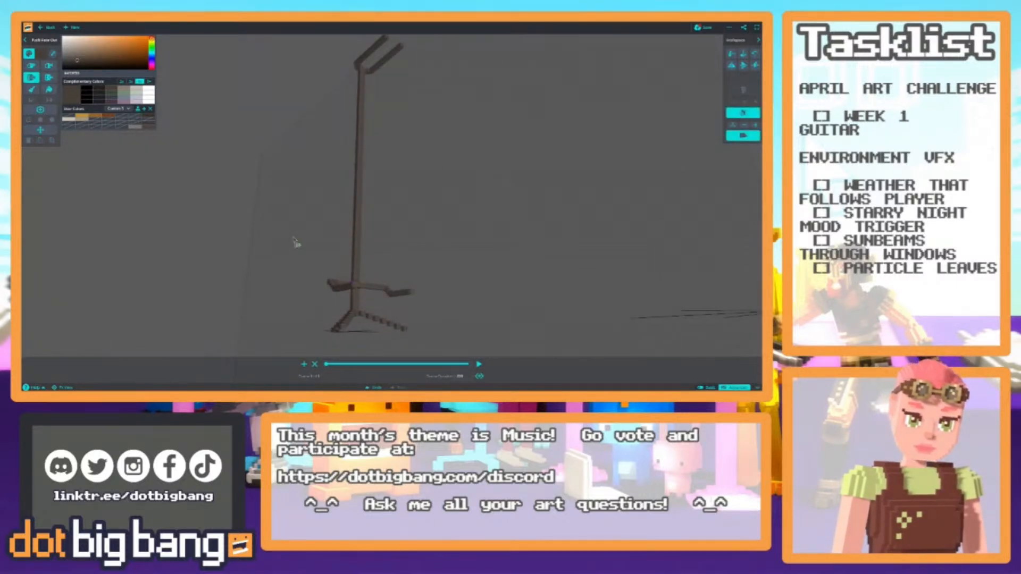
# Shorten the two prongs of the stand's upper fork by pushing their front end faces in.
pyautogui.moveTo(305, 246); pyautogui.dragTo(399, 218, button='right')
pyautogui.moveTo(361, 114); pyautogui.dragTo(388, 177, button='middle')
pyautogui.scroll(-3, 390, 178)
pyautogui.moveTo(412, 171); pyautogui.dragTo(411, 197, button='right')
pyautogui.press('r')
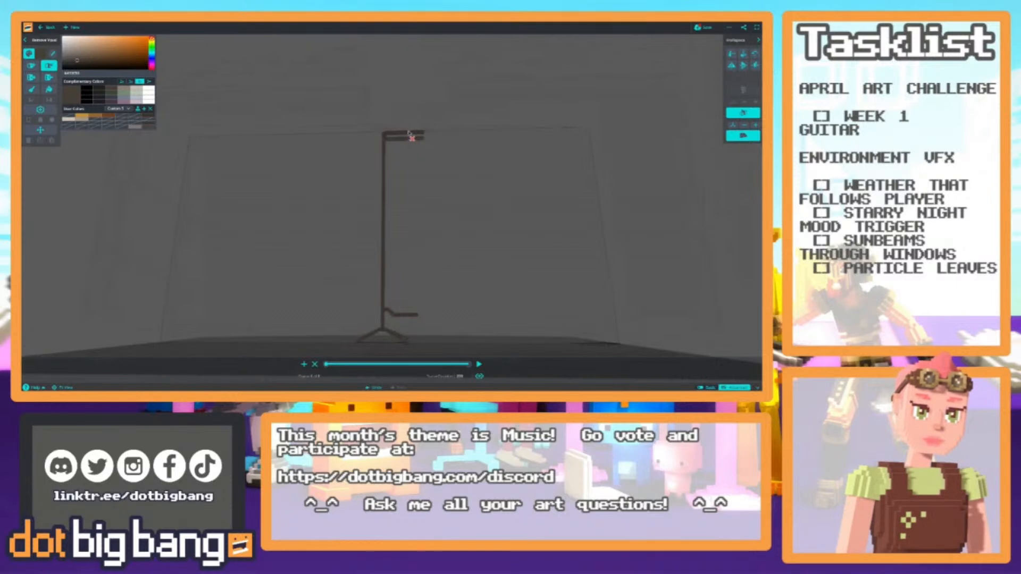
pyautogui.press('f')
pyautogui.click(415, 134)
pyautogui.moveTo(362, 104); pyautogui.dragTo(367, 124, button='right')
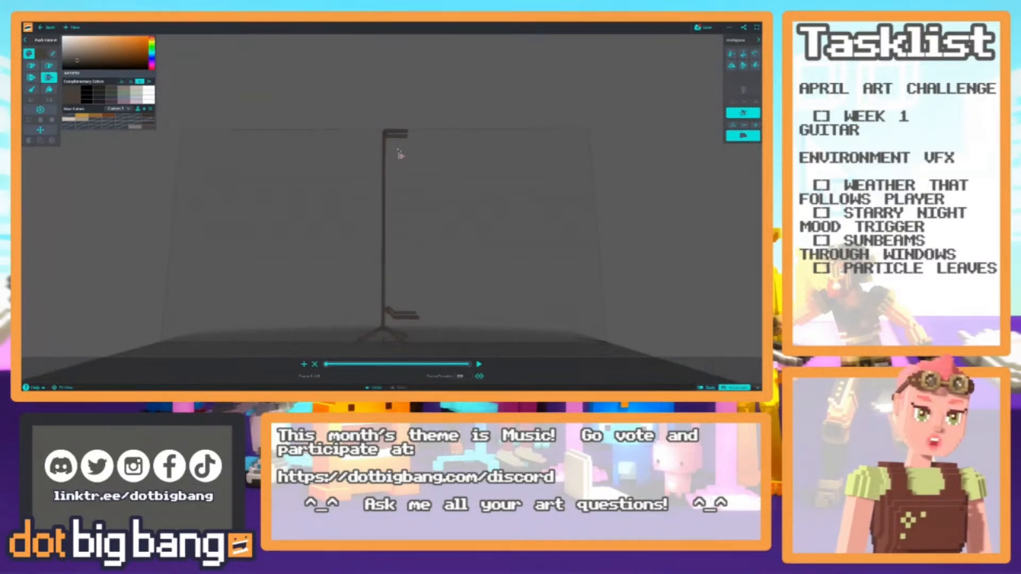
pyautogui.moveTo(395, 234)
pyautogui.mouseDown(button='right')
pyautogui.moveTo(384, 273)
pyautogui.moveTo(377, 242)
pyautogui.mouseUp(button='right')
pyautogui.scroll(4, 393, 140)
pyautogui.moveTo(394, 159); pyautogui.dragTo(358, 259, button='right')
pyautogui.press('r')
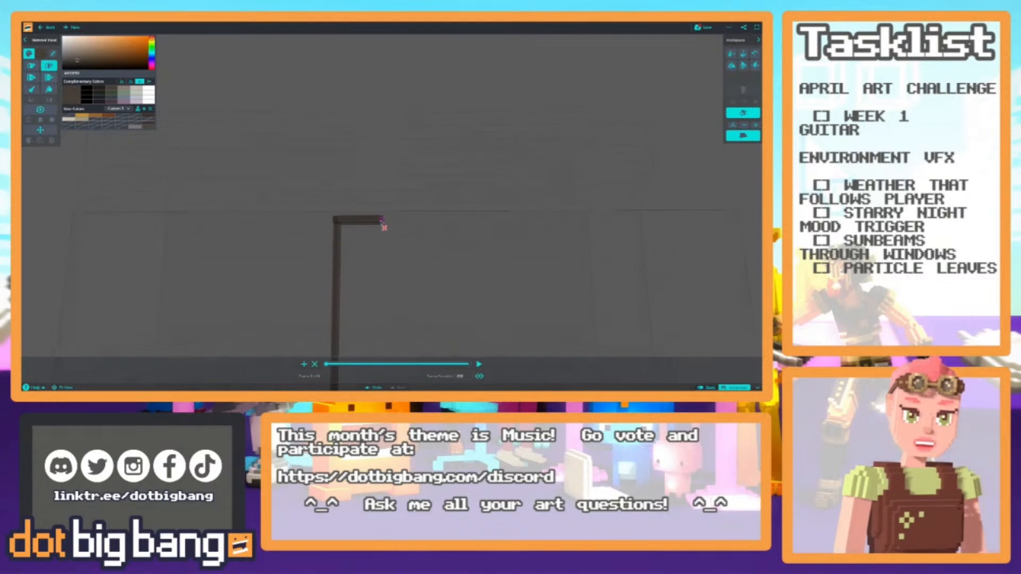
pyautogui.moveTo(381, 219); pyautogui.dragTo(270, 263, button='right')
pyautogui.press('f')
pyautogui.click(378, 232)
# Check the proportions of the stand with its shortened upper fork from different angles and distances.
pyautogui.scroll(-4, 378, 232)
pyautogui.moveTo(378, 232); pyautogui.dragTo(314, 253, button='right')
pyautogui.scroll(-3, 324, 297)
pyautogui.scroll(4, 340, 276)
pyautogui.moveTo(351, 289); pyautogui.dragTo(237, 245, button='right')
pyautogui.scroll(-3, 201, 269)
pyautogui.scroll(3, 365, 344)
pyautogui.scroll(-3, 282, 206)
pyautogui.scroll(-3, 233, 244)
pyautogui.scroll(3, 358, 264)
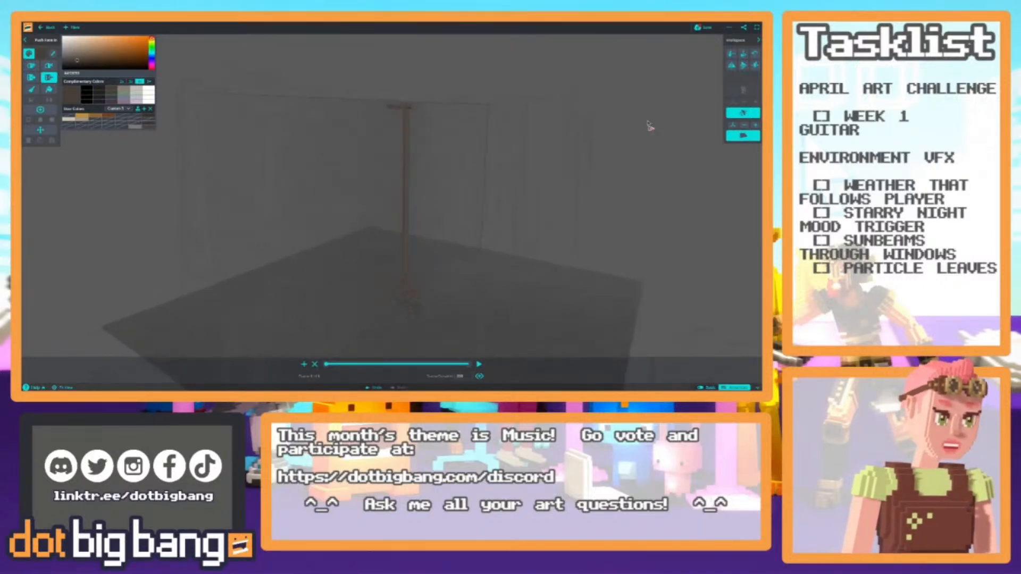
# Hide the workspace boundary, frame the stand, and save the model with an updated thumbnail showing the stand.
pyautogui.click(737, 116)
pyautogui.moveTo(584, 180); pyautogui.dragTo(465, 159, button='right')
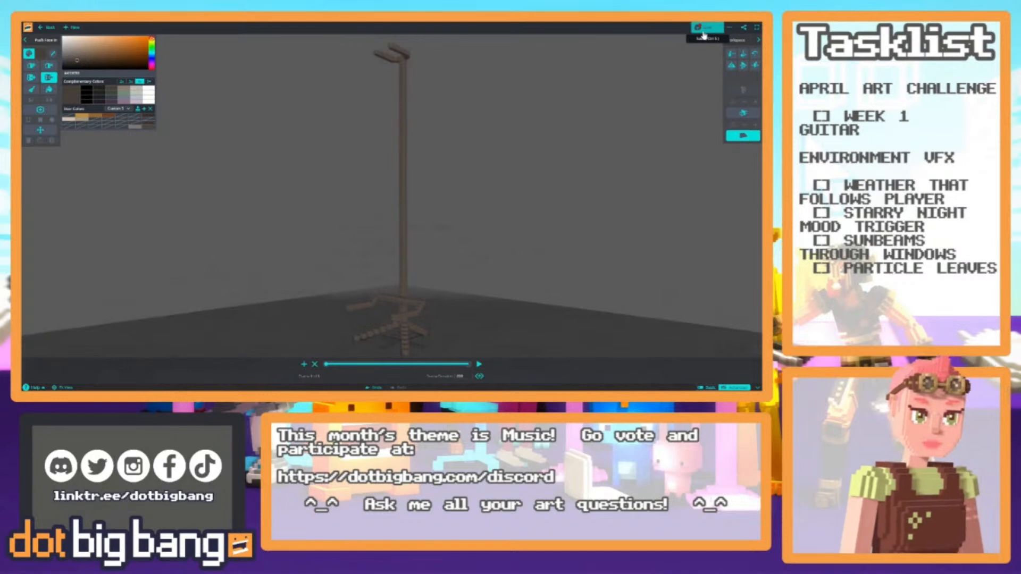
pyautogui.click(730, 28)
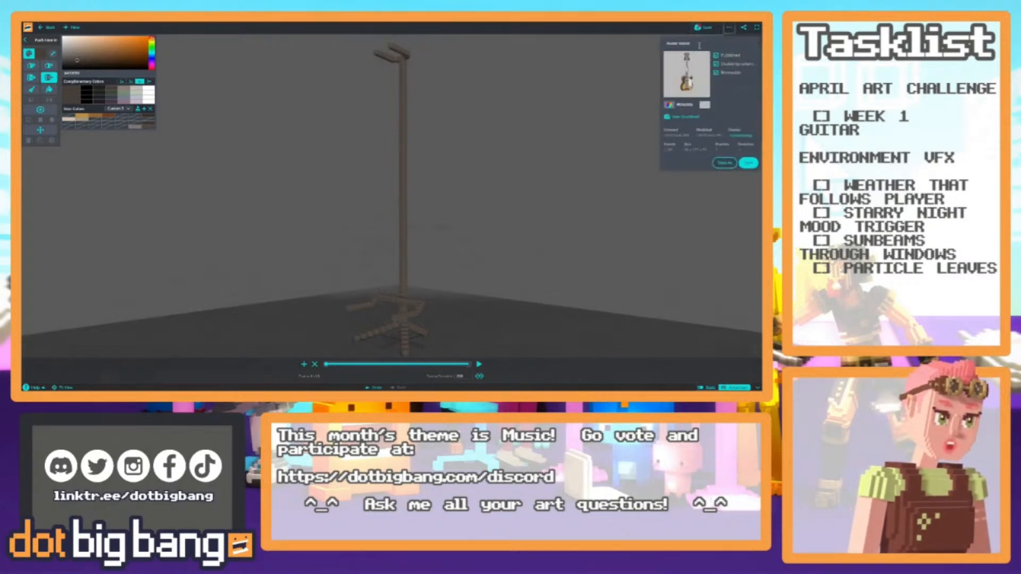
pyautogui.click(749, 163)
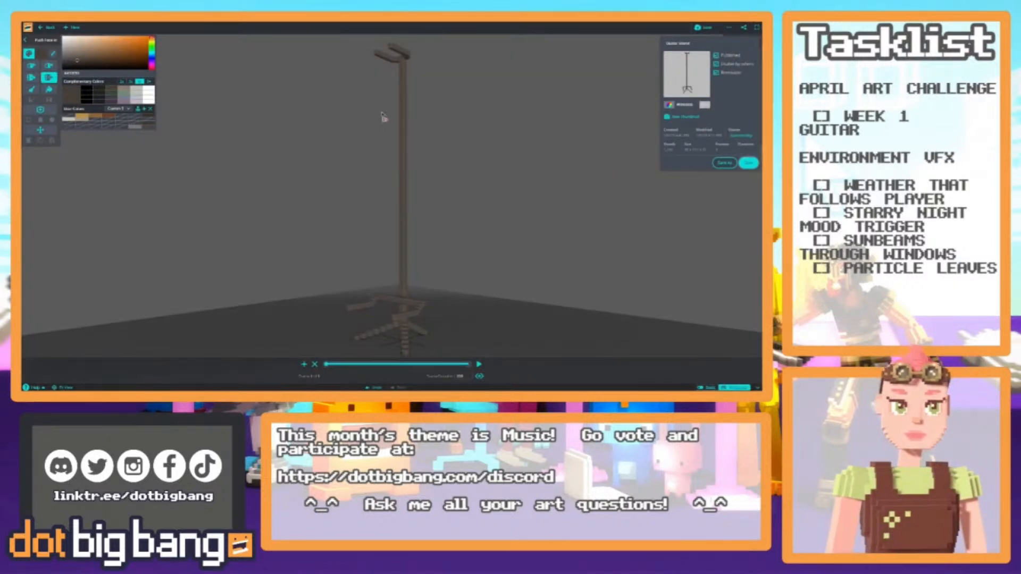
# Try to shorten the post by selecting the stand's upper section and moving it down.
pyautogui.moveTo(385, 80); pyautogui.dragTo(382, 86, button='middle')
pyautogui.press('7')
pyautogui.press('8')
pyautogui.click(395, 62)
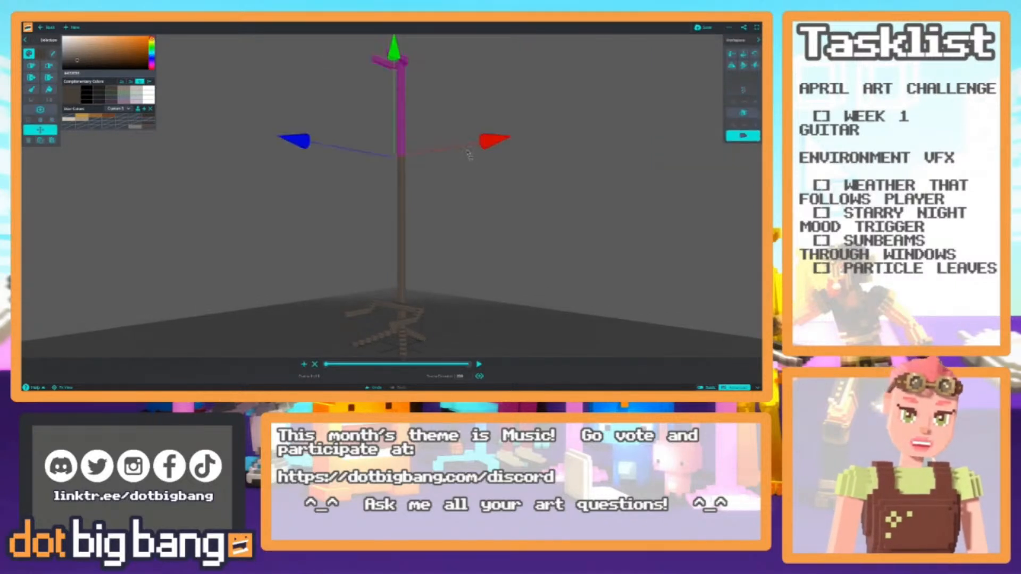
pyautogui.moveTo(400, 65); pyautogui.dragTo(401, 76)
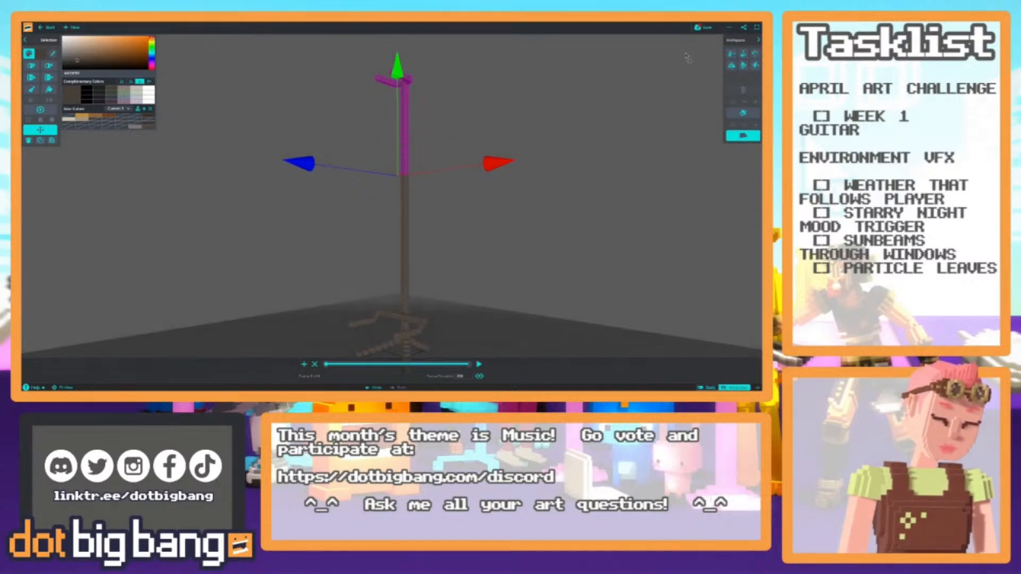
pyautogui.hotkey('ctrl', 'z')
pyautogui.hotkey('ctrl', 'z')
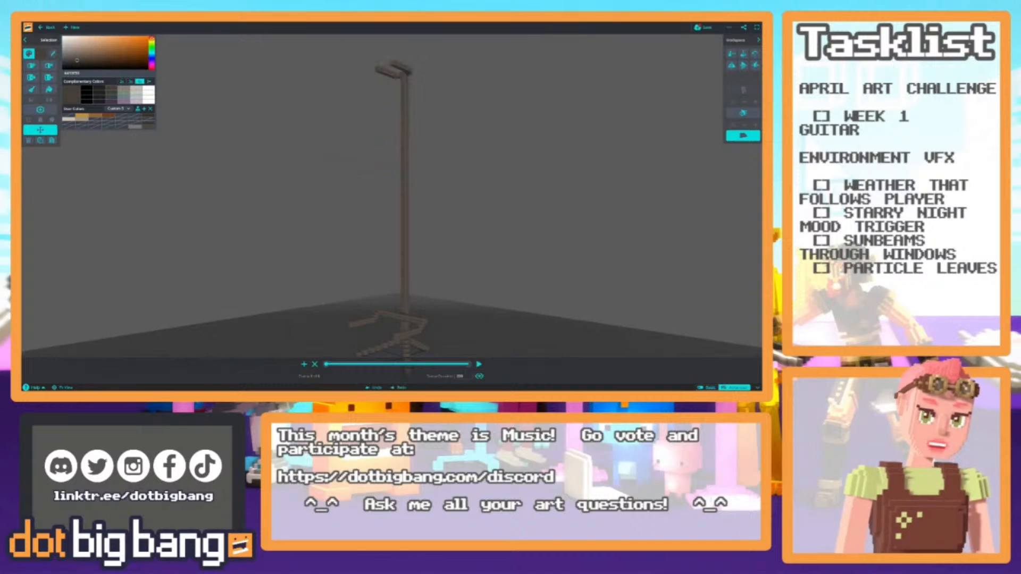
# Open the dot big bang site in a new browser tab and load the empty game in its editor.
pyautogui.hotkey('ctrl', 't')
pyautogui.write('dot')
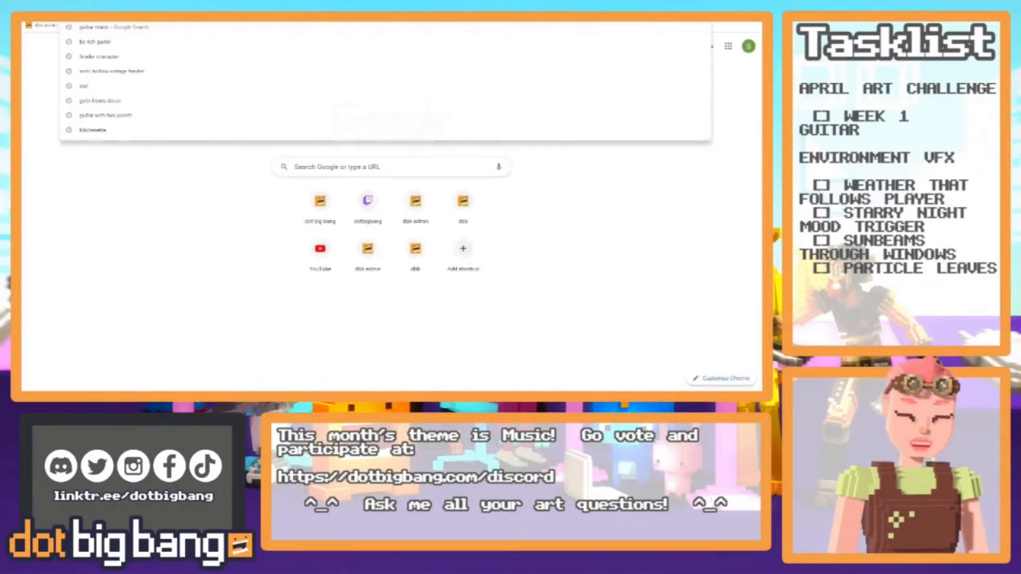
pyautogui.press('Return')
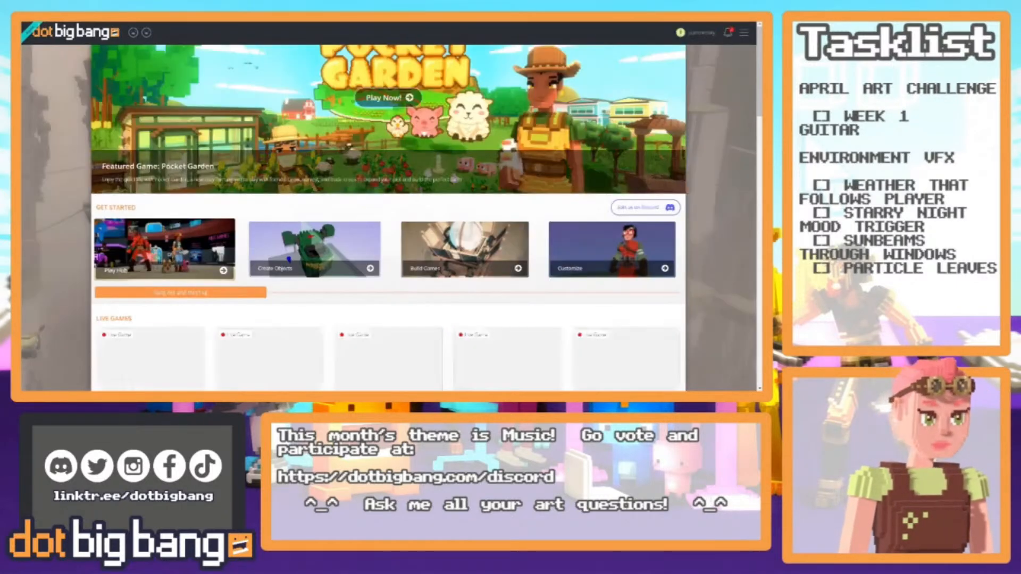
pyautogui.click(744, 32)
pyautogui.click(720, 79)
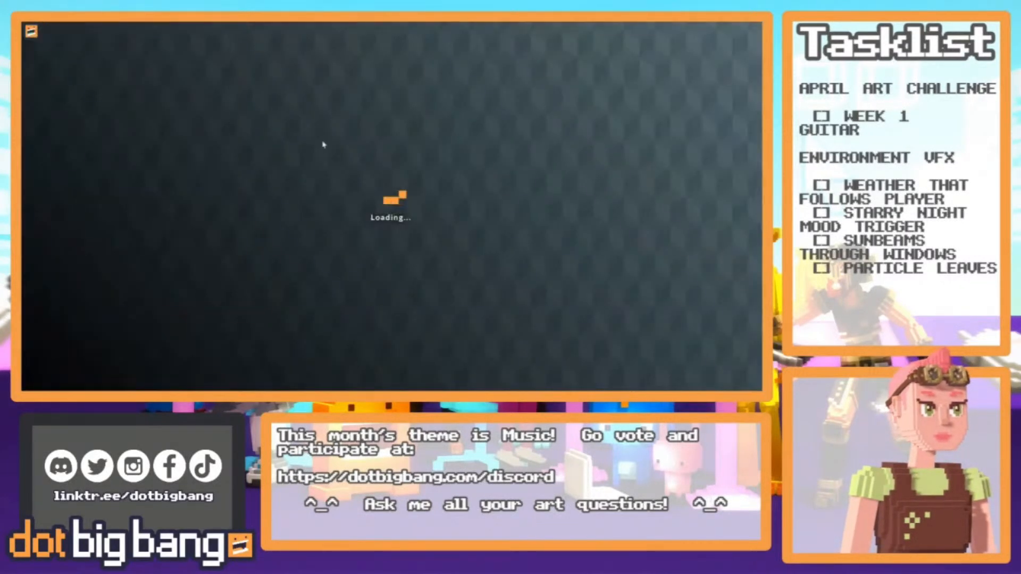
pyautogui.click(150, 199)
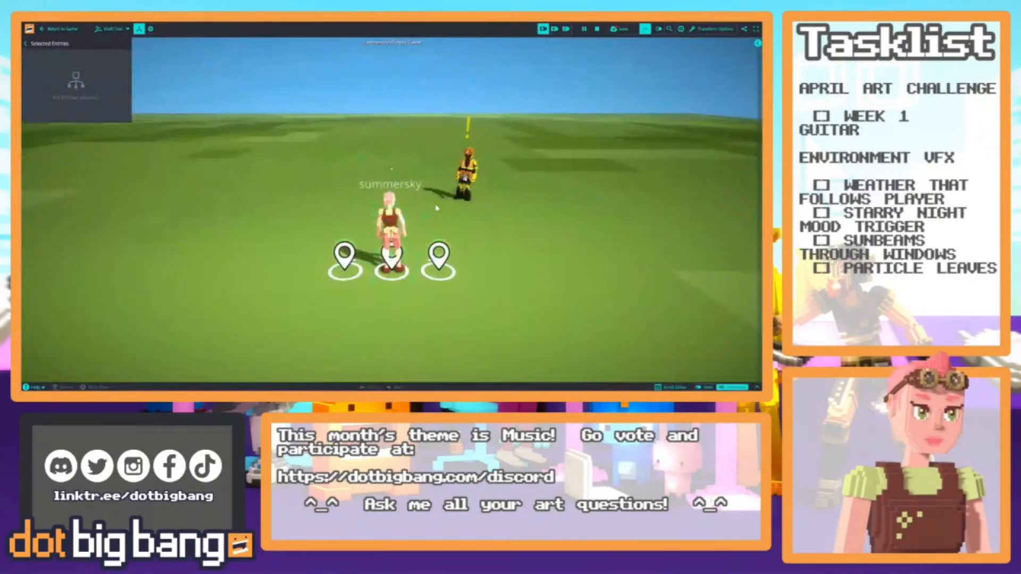
# Place the WAC Gibson Les Paul Standard from the voxel object palette into the world near the avatar.
pyautogui.click(757, 387)
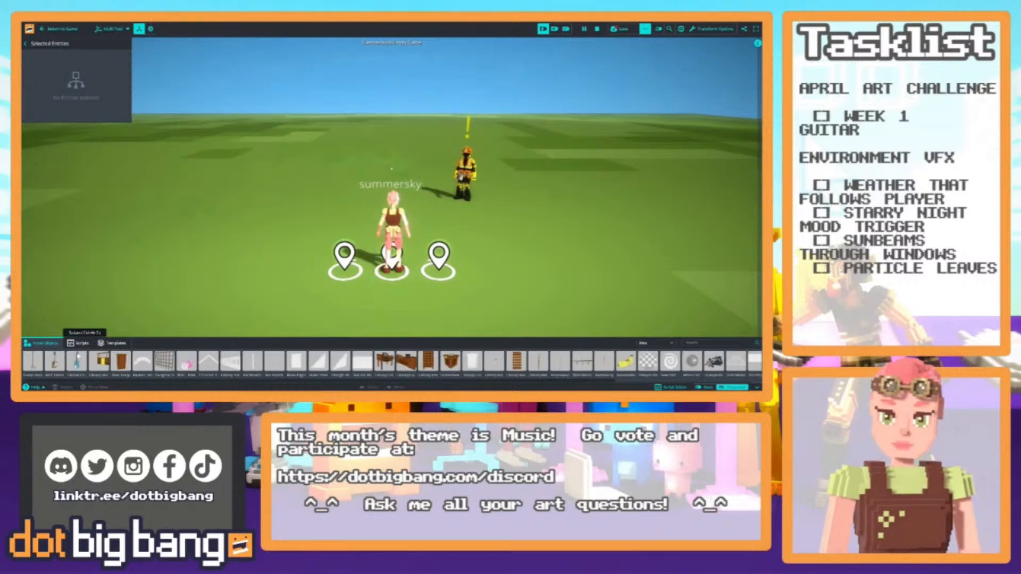
pyautogui.moveTo(54, 361); pyautogui.dragTo(351, 215)
pyautogui.moveTo(351, 214)
pyautogui.mouseDown(button='right')
pyautogui.moveTo(348, 121)
pyautogui.moveTo(359, 221)
pyautogui.mouseUp(button='right')
pyautogui.press('s')
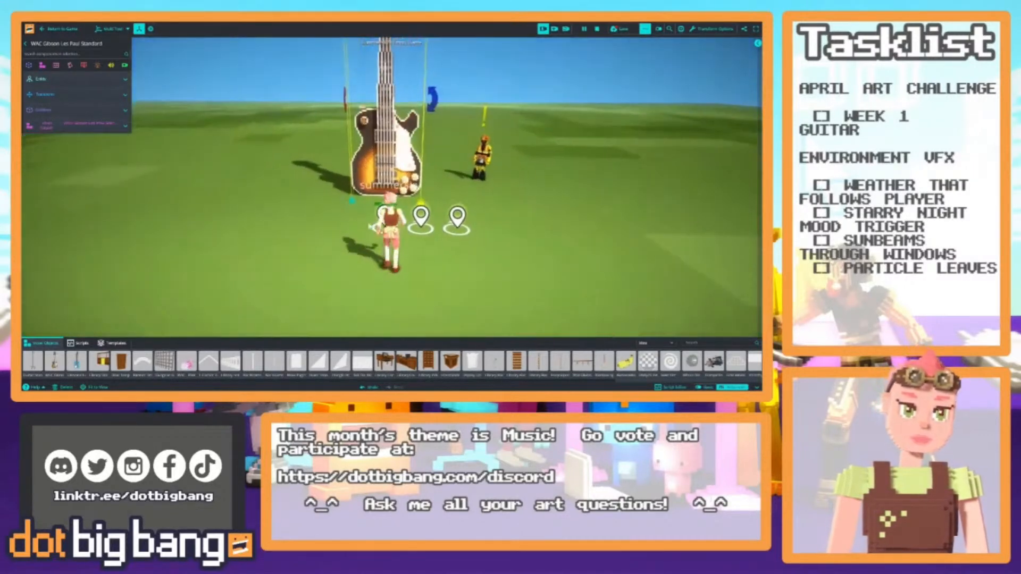
# Scale the guitar down towards the avatar's proportions, comparing them from behind and from the side.
pyautogui.moveTo(426, 210); pyautogui.dragTo(406, 209)
pyautogui.press('w')
pyautogui.moveTo(406, 208); pyautogui.dragTo(410, 186, button='right')
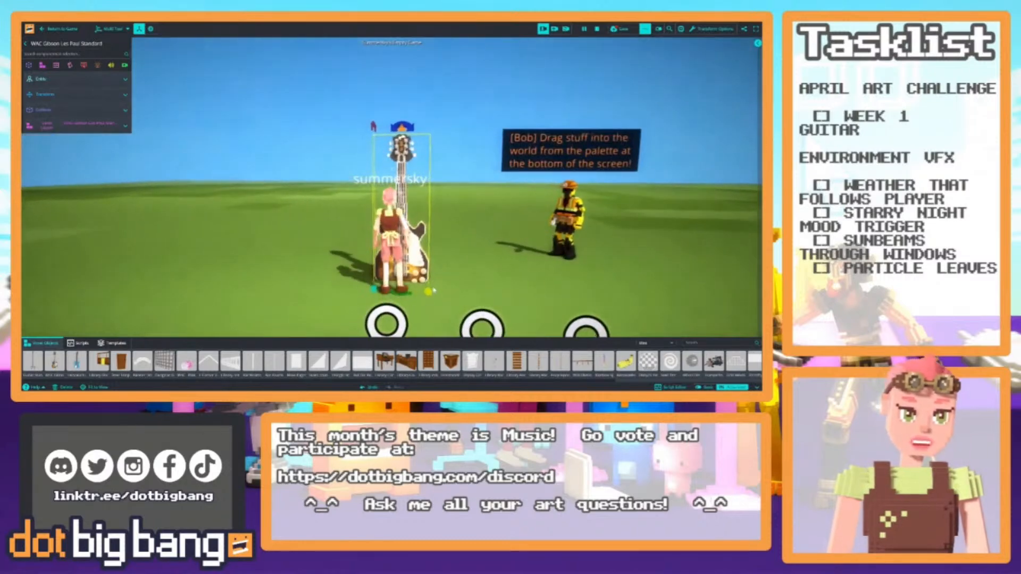
pyautogui.moveTo(430, 292); pyautogui.dragTo(421, 293)
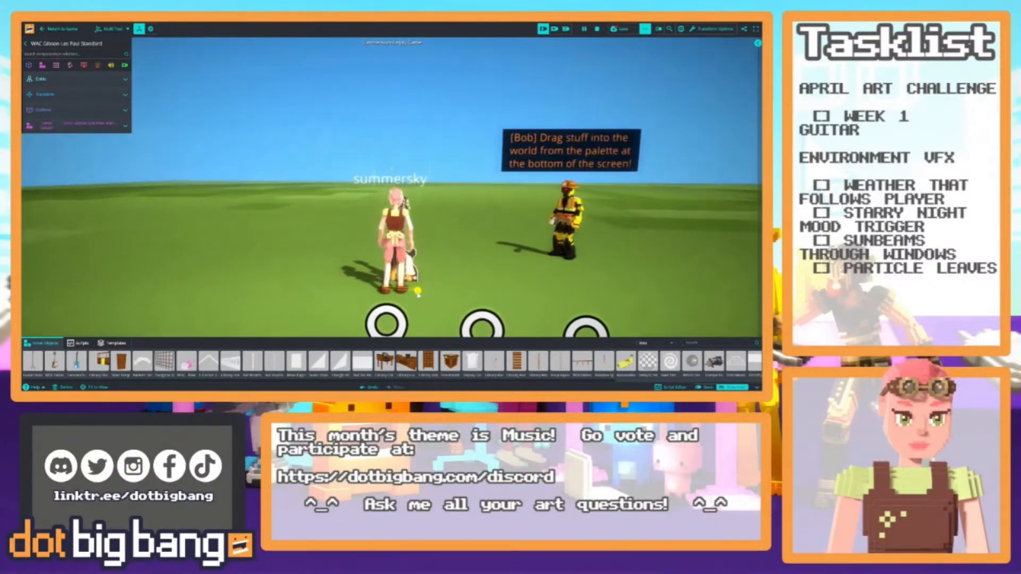
pyautogui.press('w')
pyautogui.press('s')
pyautogui.moveTo(410, 279); pyautogui.dragTo(356, 276, button='right')
pyautogui.press('d')
pyautogui.moveTo(427, 306); pyautogui.dragTo(421, 306)
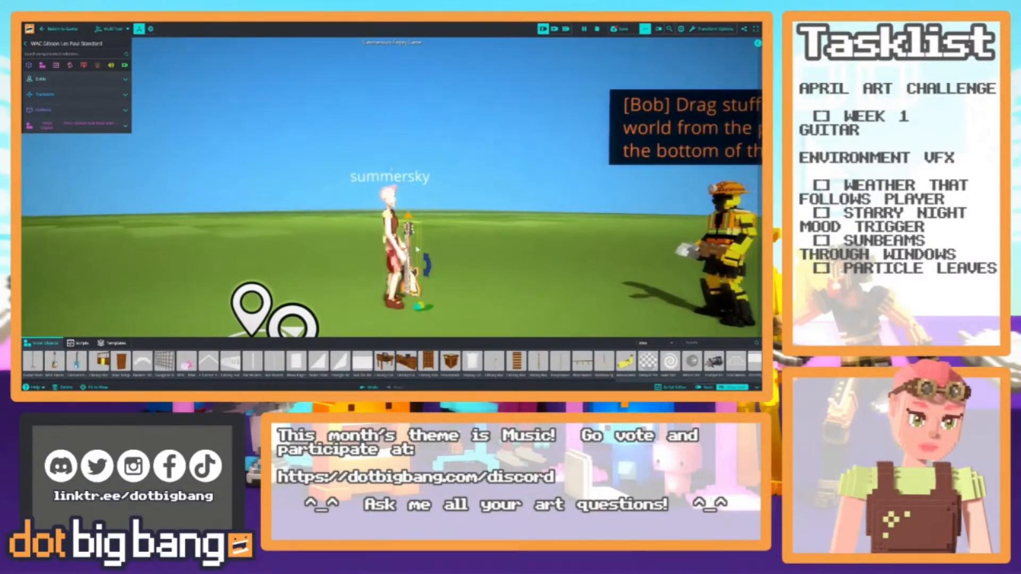
# Refine the guitar's size beside the avatar, viewed from the front, so it is somewhat shorter than the avatar.
pyautogui.moveTo(409, 216); pyautogui.dragTo(411, 173)
pyautogui.press('a')
pyautogui.moveTo(410, 173); pyautogui.dragTo(529, 196, button='right')
pyautogui.press('s')
pyautogui.scroll(5, 549, 208)
pyautogui.scroll(-3, 549, 208)
pyautogui.press('w')
pyautogui.scroll(-3, 538, 213)
pyautogui.press('s')
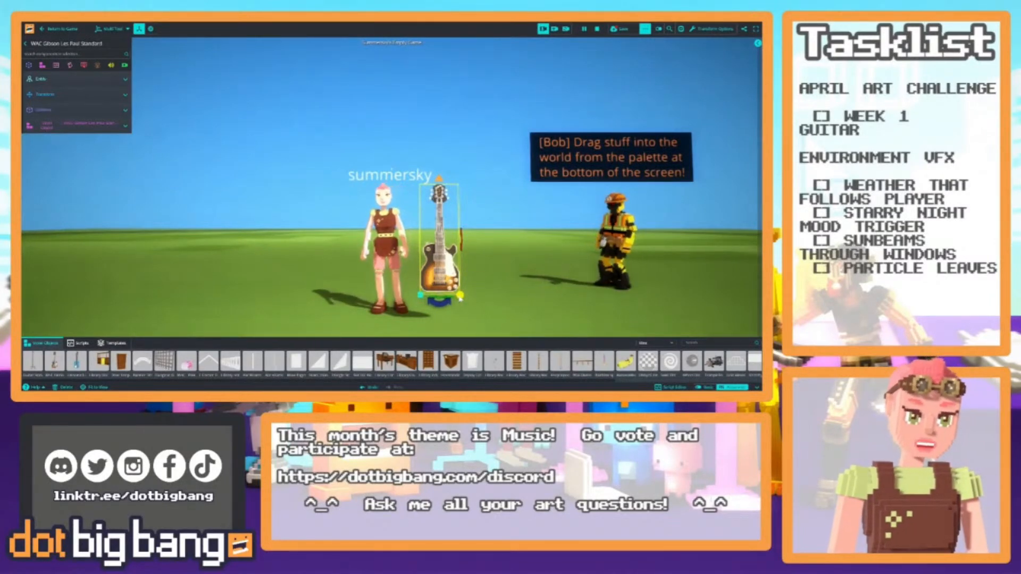
pyautogui.moveTo(461, 296); pyautogui.dragTo(459, 296)
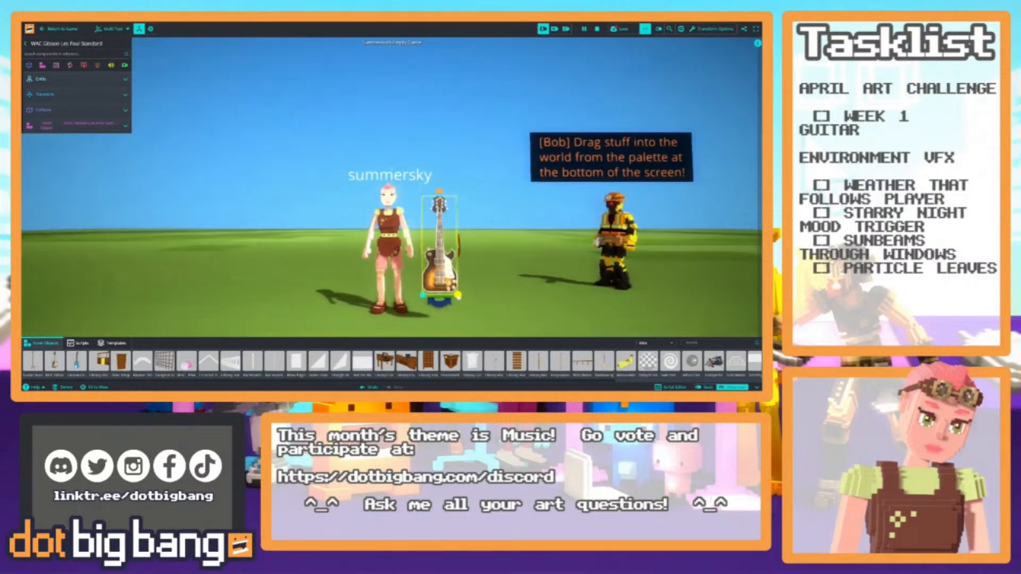
# Tilt the guitar diagonally and position it across the front of the avatar's body as if being played.
pyautogui.moveTo(443, 311); pyautogui.dragTo(451, 283)
pyautogui.press('x')
pyautogui.press('2')
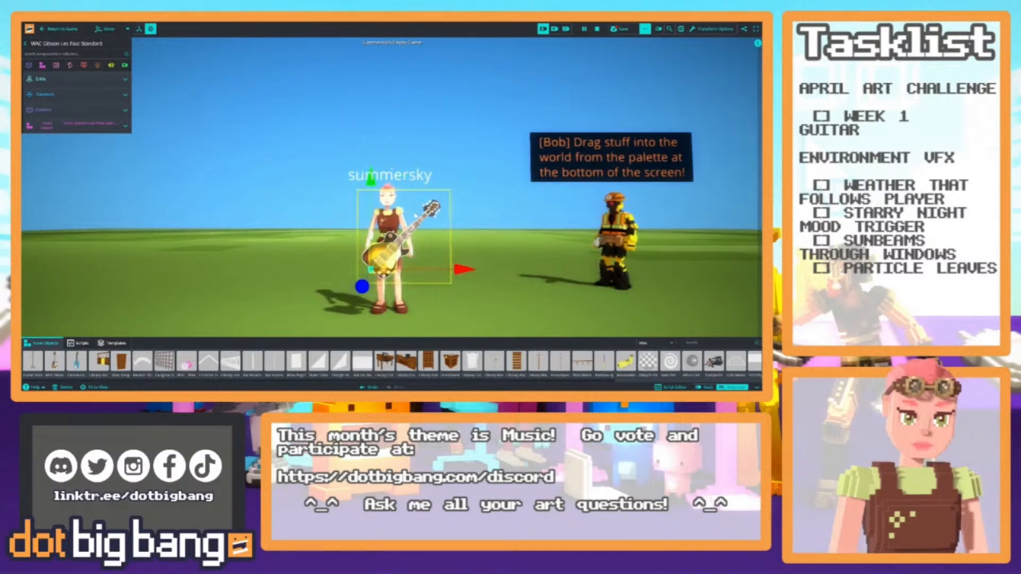
pyautogui.press('1')
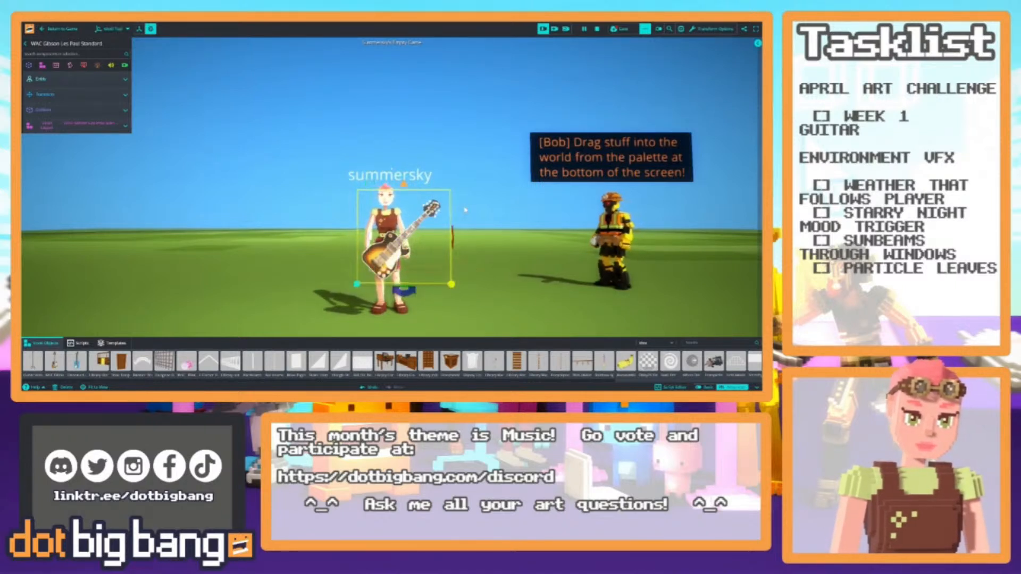
pyautogui.moveTo(403, 294); pyautogui.dragTo(392, 286)
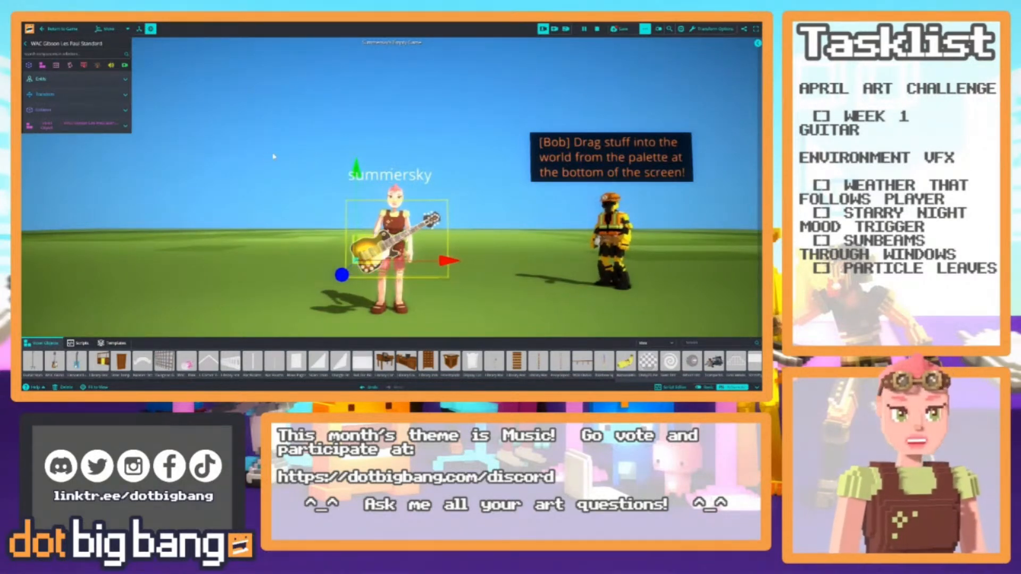
# Undo the guitar's tilt and placement across the avatar, restoring it upright beside the avatar, and compare the two.
pyautogui.click(447, 161)
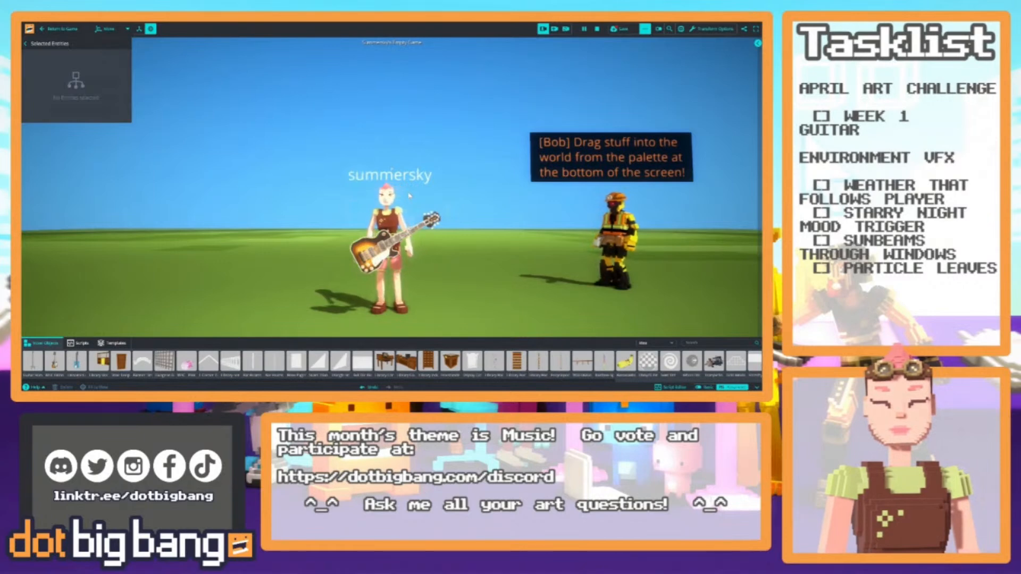
pyautogui.click(422, 231)
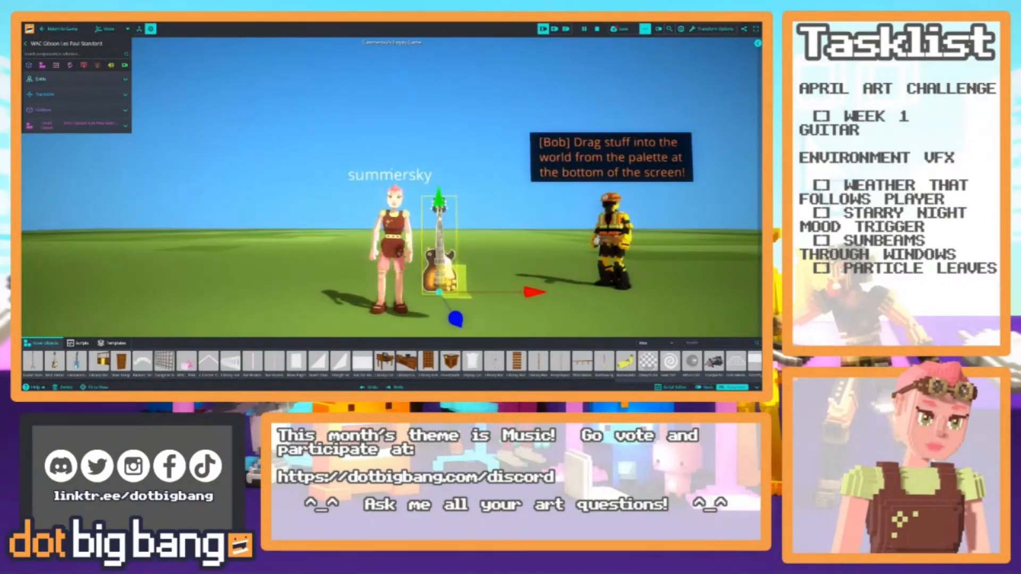
pyautogui.click(474, 199)
pyautogui.moveTo(473, 198); pyautogui.dragTo(461, 253, button='right')
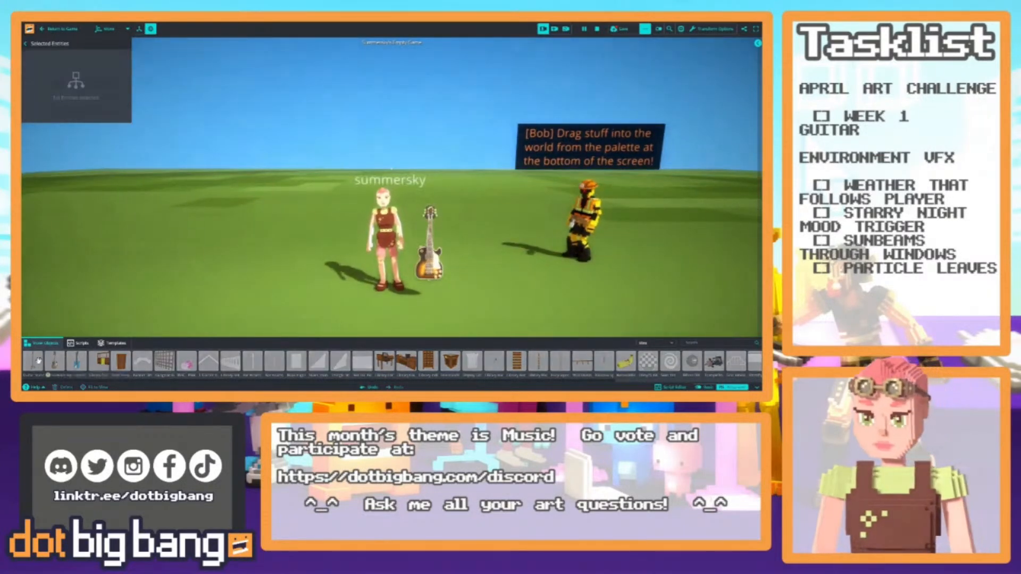
# Duplicate the Les Paul guitar and change the copy's voxel object to Guitar Stand.
pyautogui.click(438, 271)
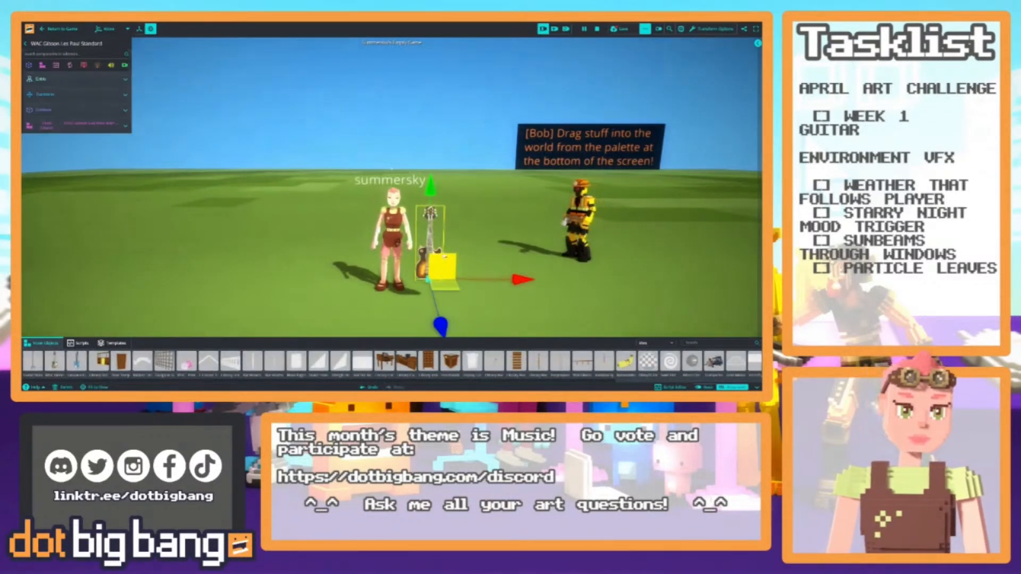
pyautogui.press('1')
pyautogui.hotkey('ctrl', 'd')
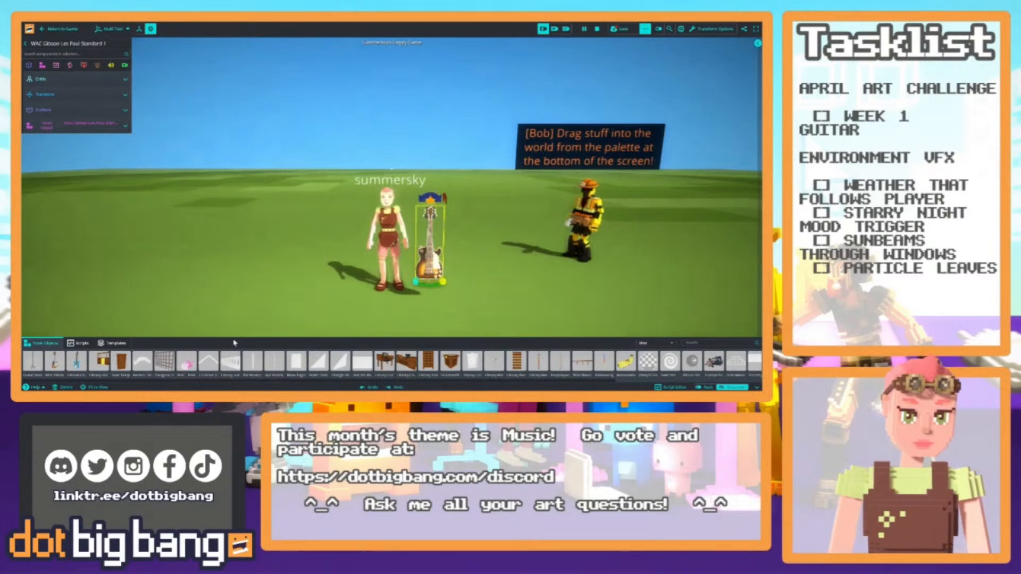
pyautogui.click(74, 126)
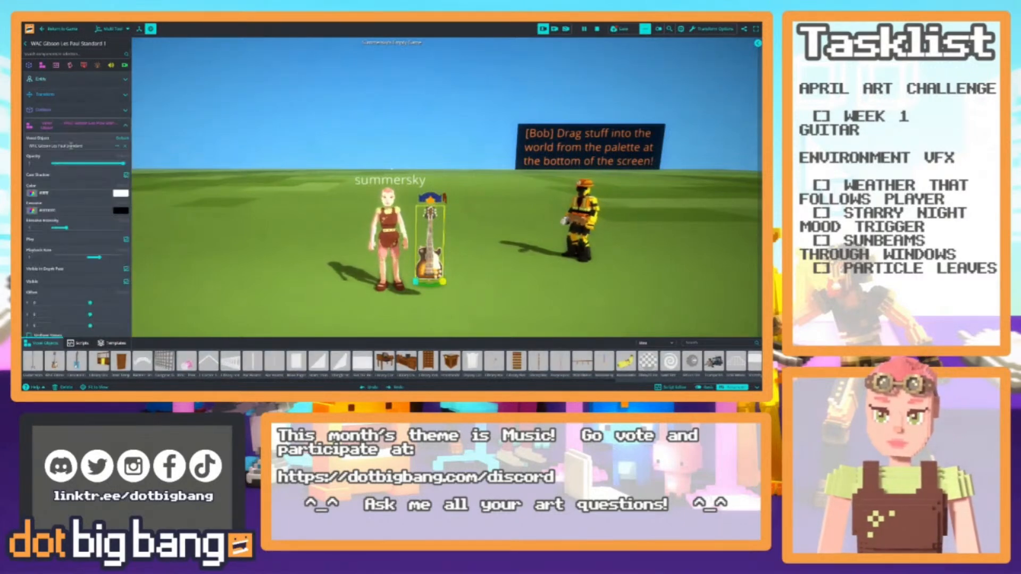
pyautogui.click(70, 145)
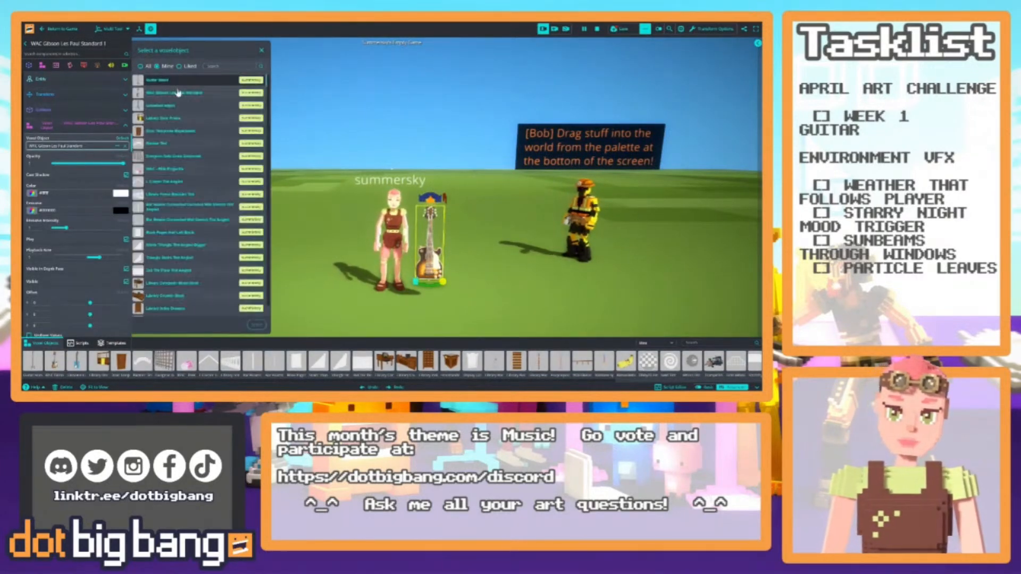
pyautogui.click(165, 81)
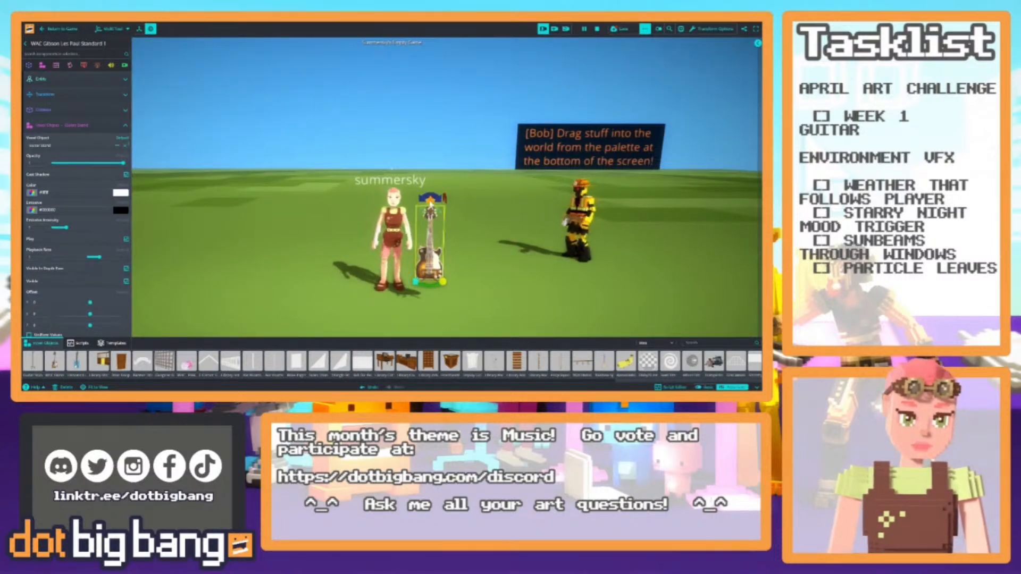
# Change the camera mode, bring the guitar and stand into close view, and hide the object palette.
pyautogui.moveTo(445, 222); pyautogui.dragTo(479, 255, button='right')
pyautogui.press('a')
pyautogui.click(555, 30)
pyautogui.moveTo(502, 152); pyautogui.dragTo(391, 221, button='right')
pyautogui.press('w')
pyautogui.press('s')
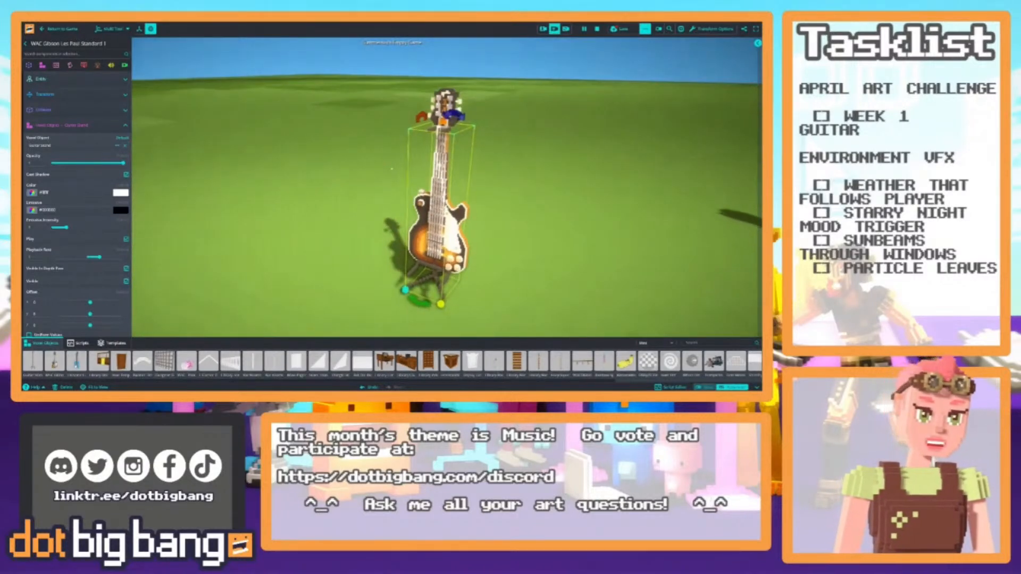
pyautogui.click(758, 388)
pyautogui.moveTo(526, 258); pyautogui.dragTo(519, 219, button='right')
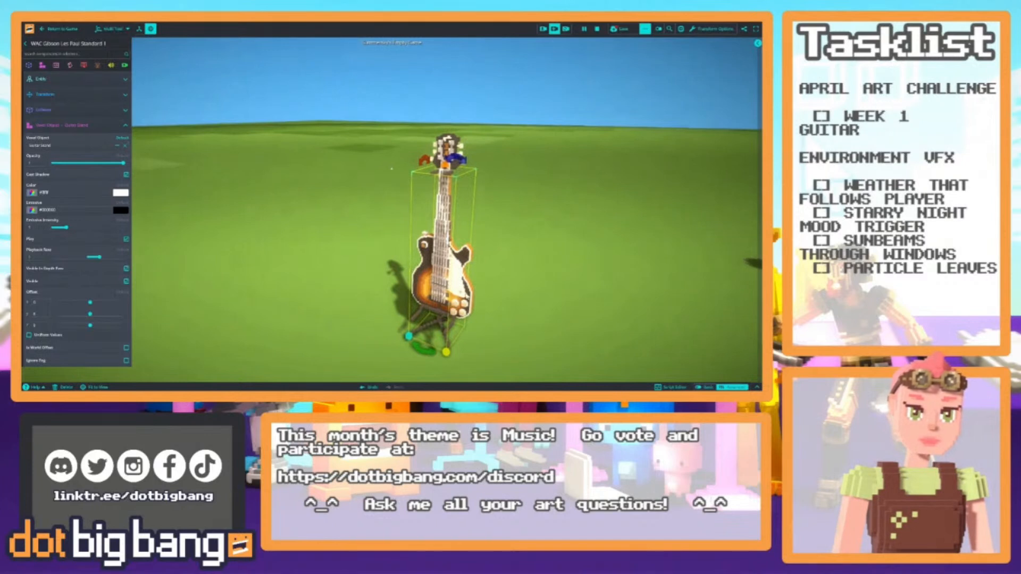
# Move the stand slightly backwards behind the guitar and adjust its height so the holder lines up with the neck.
pyautogui.click(447, 172)
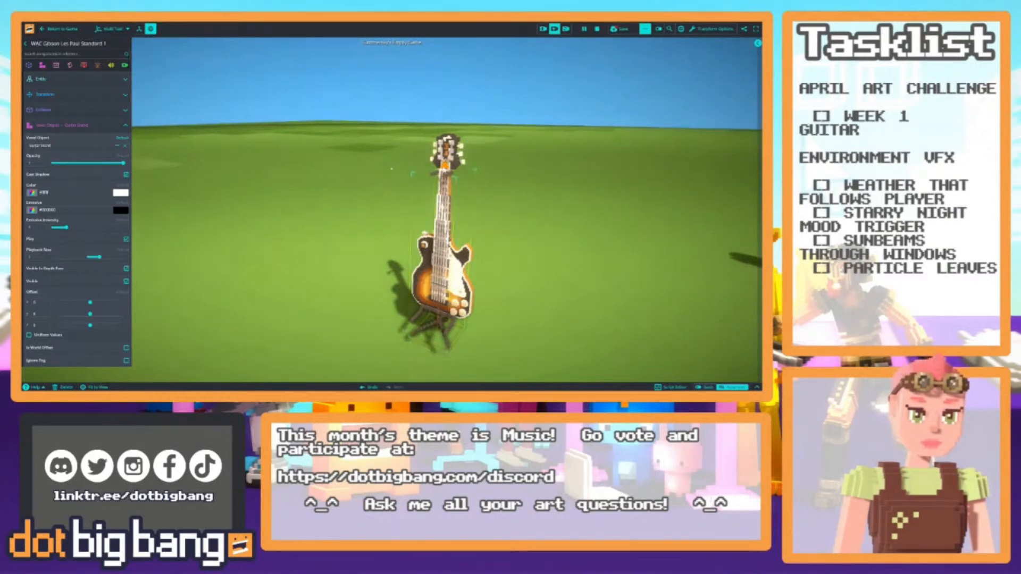
pyautogui.press('a')
pyautogui.moveTo(447, 172); pyautogui.dragTo(527, 201, button='right')
pyautogui.press('w')
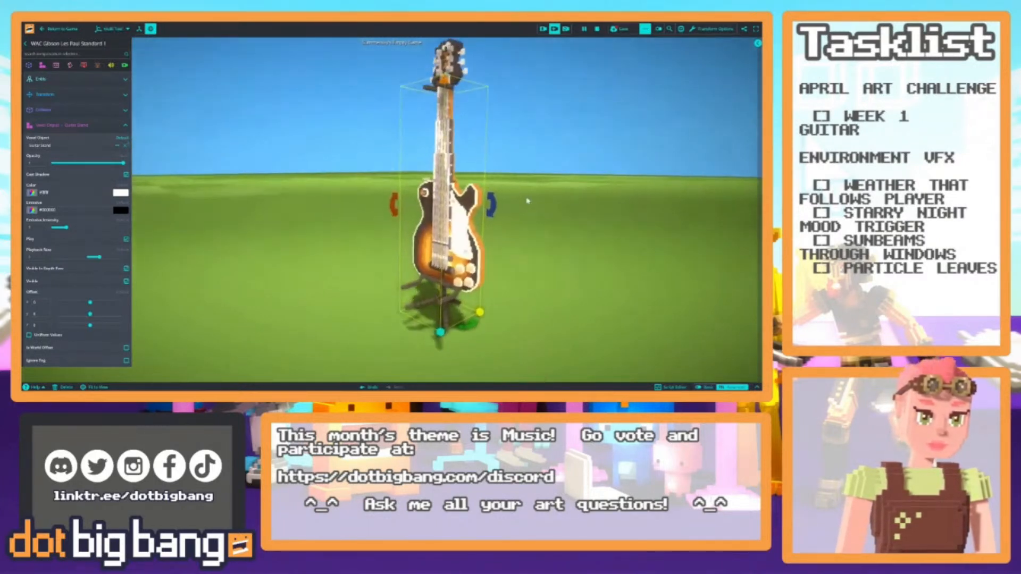
pyautogui.press('d')
pyautogui.press('w')
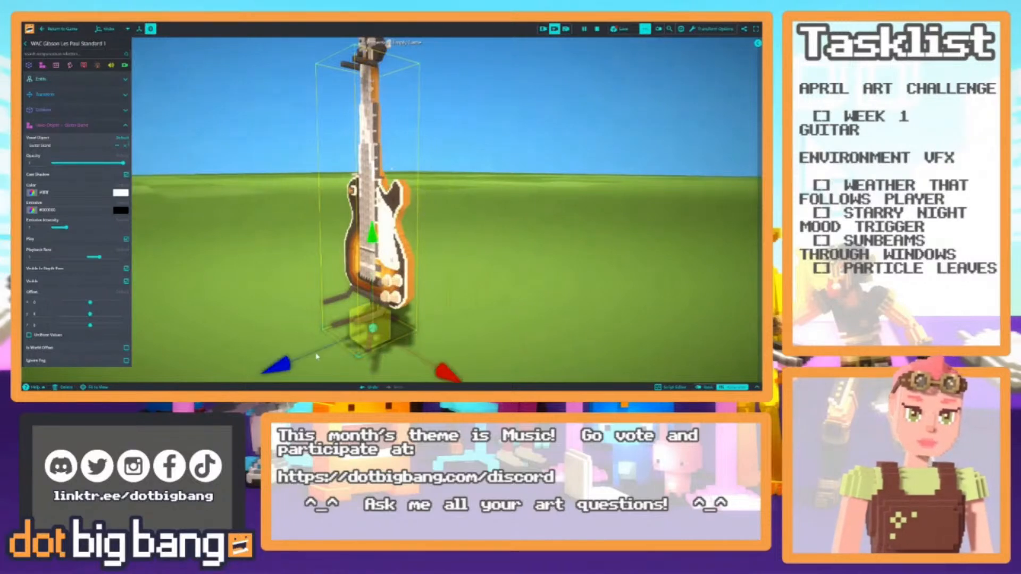
pyautogui.moveTo(287, 365); pyautogui.dragTo(298, 362)
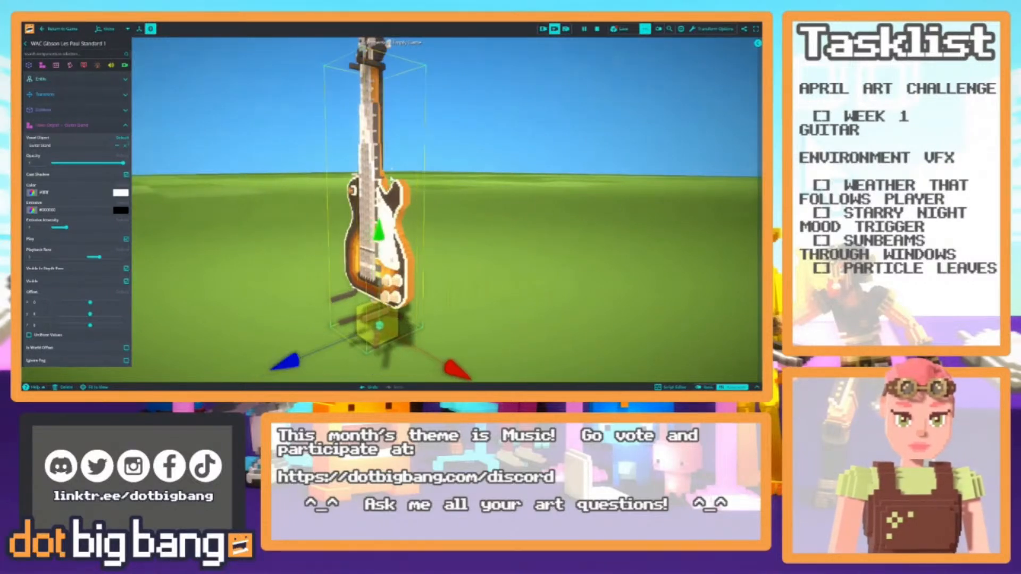
pyautogui.moveTo(388, 211); pyautogui.dragTo(388, 202, button='right')
pyautogui.press('s')
pyautogui.moveTo(375, 227); pyautogui.dragTo(376, 230)
# Tilt the Les Paul guitar back, lower it slightly and shift it so it rests on the stand.
pyautogui.click(384, 246)
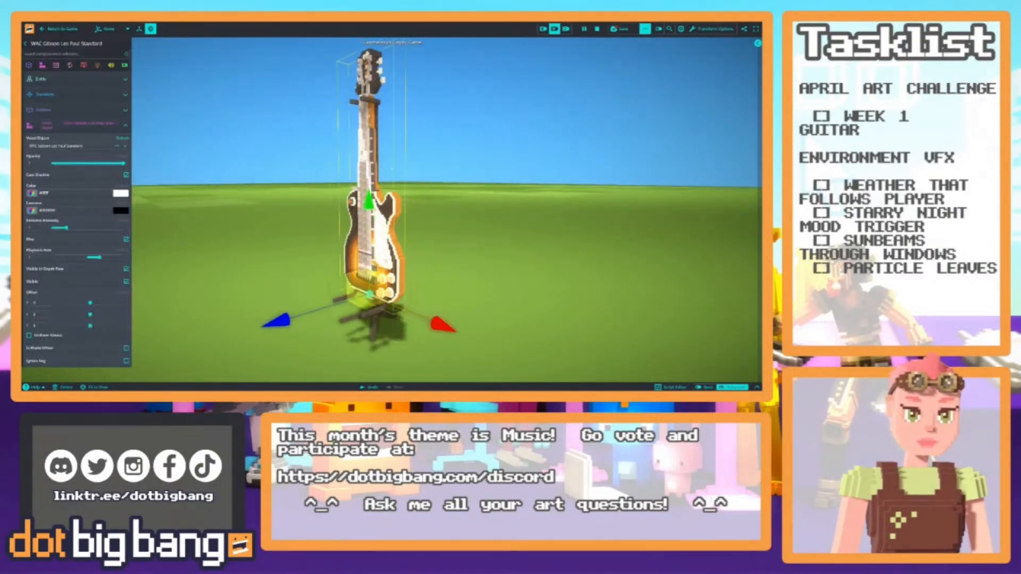
pyautogui.moveTo(395, 230); pyautogui.dragTo(392, 258, button='middle')
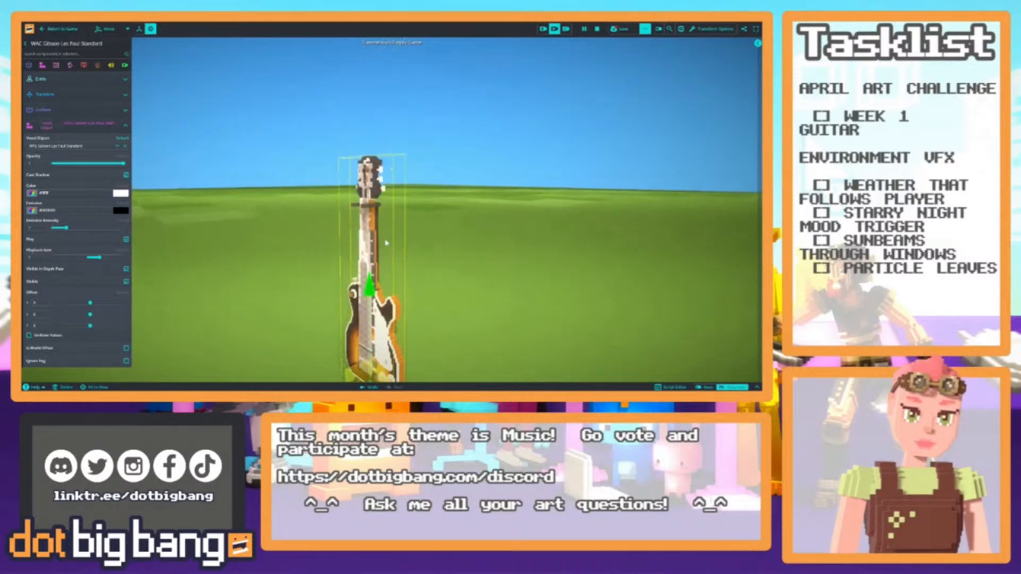
pyautogui.moveTo(387, 244); pyautogui.dragTo(394, 264, button='right')
pyautogui.moveTo(394, 264); pyautogui.dragTo(387, 234, button='middle')
pyautogui.moveTo(387, 234); pyautogui.dragTo(371, 156, button='right')
pyautogui.press('1')
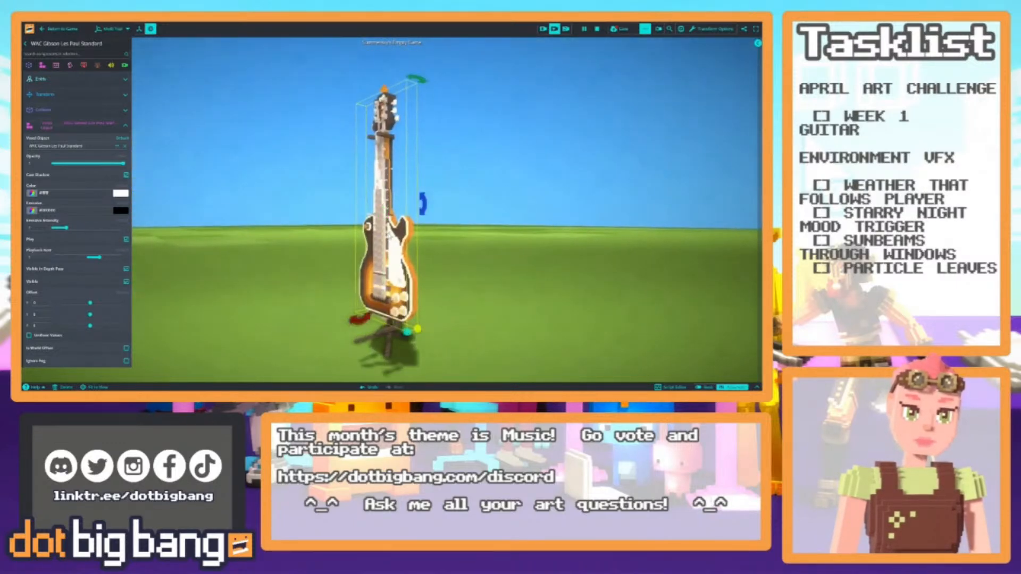
pyautogui.moveTo(358, 319); pyautogui.dragTo(346, 315)
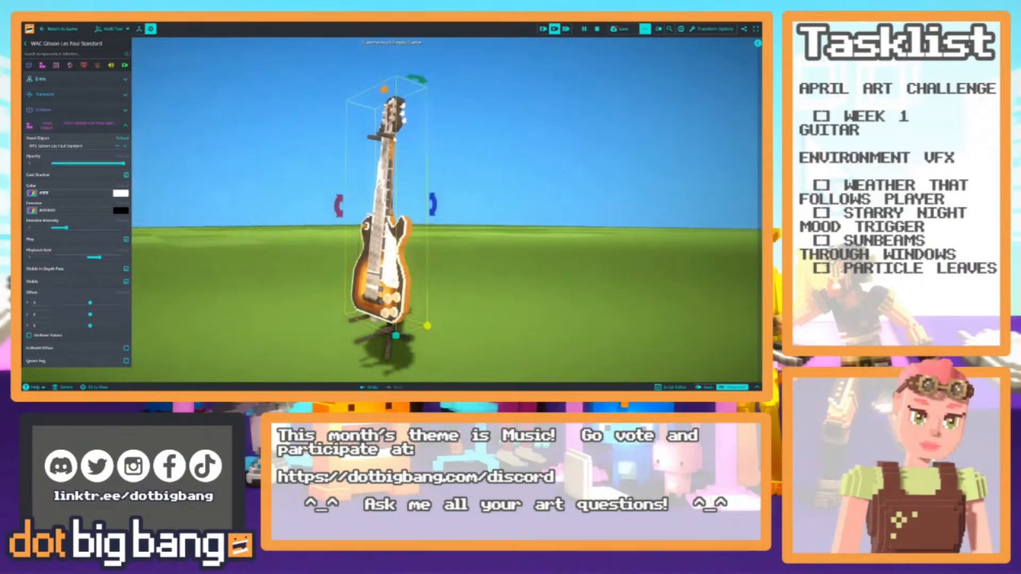
pyautogui.moveTo(384, 93); pyautogui.dragTo(385, 98)
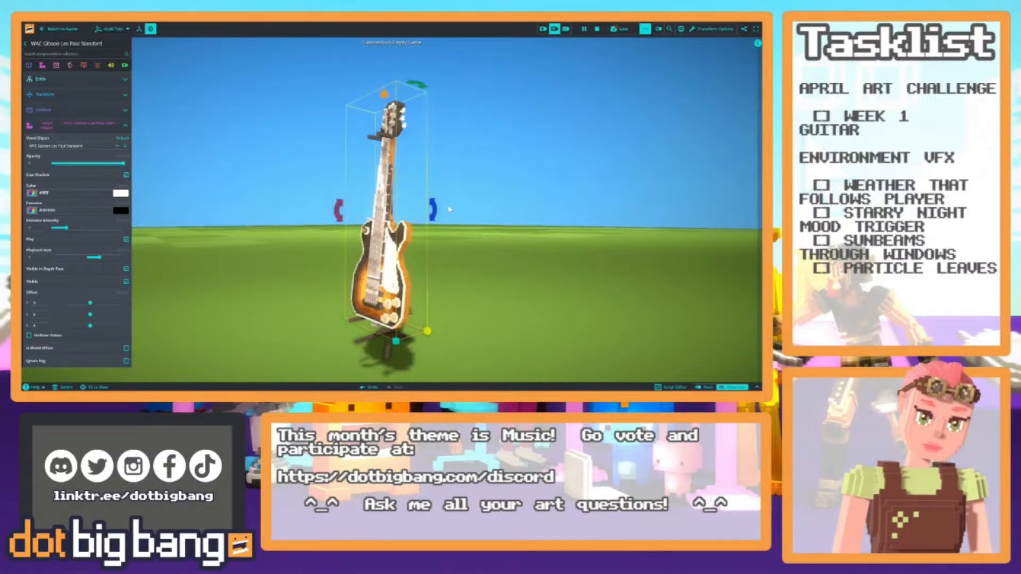
pyautogui.press('w')
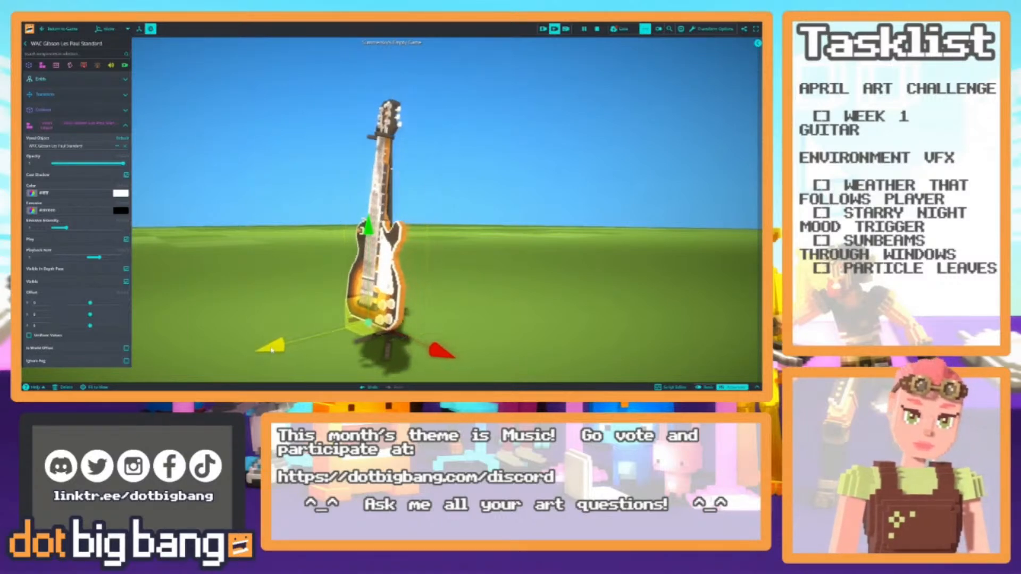
pyautogui.moveTo(271, 350); pyautogui.dragTo(270, 351)
# Select the guitar and stand together and lower them onto the grass.
pyautogui.moveTo(298, 330); pyautogui.dragTo(423, 234, button='right')
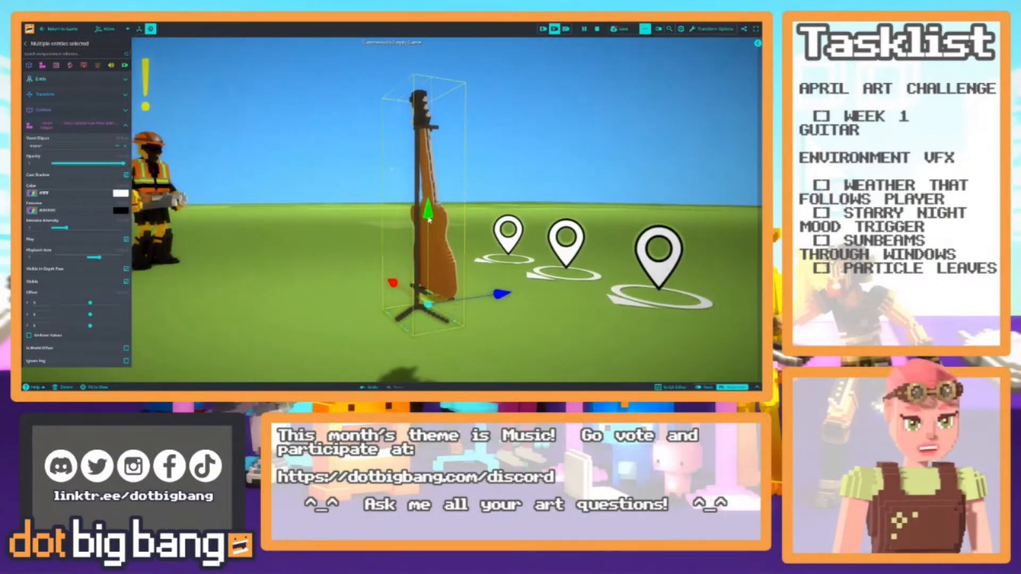
pyautogui.keyDown('shift'); pyautogui.click(430, 245); pyautogui.keyUp('shift')
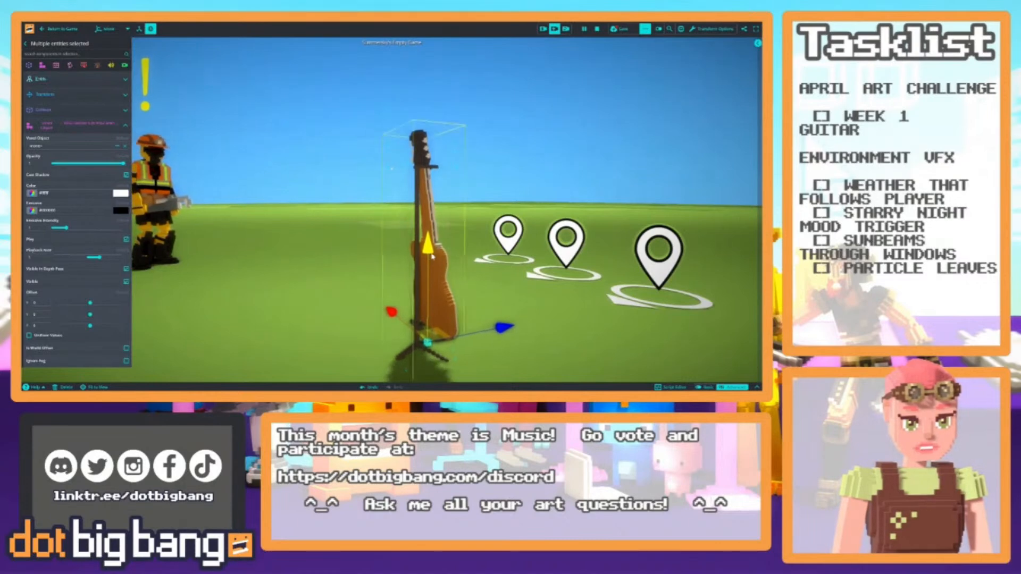
pyautogui.click(554, 189)
# Delete the background object near the guitar and stand.
pyautogui.press('d')
pyautogui.moveTo(554, 189); pyautogui.dragTo(454, 129, button='right')
pyautogui.press('w')
pyautogui.click(597, 134)
pyautogui.press('Delete')
# Examine the guitar on its stand from the front, framing it against the sky from several angles.
pyautogui.press('a')
pyautogui.press('s')
pyautogui.press('d')
pyautogui.press('a')
pyautogui.press('w')
pyautogui.press('w')
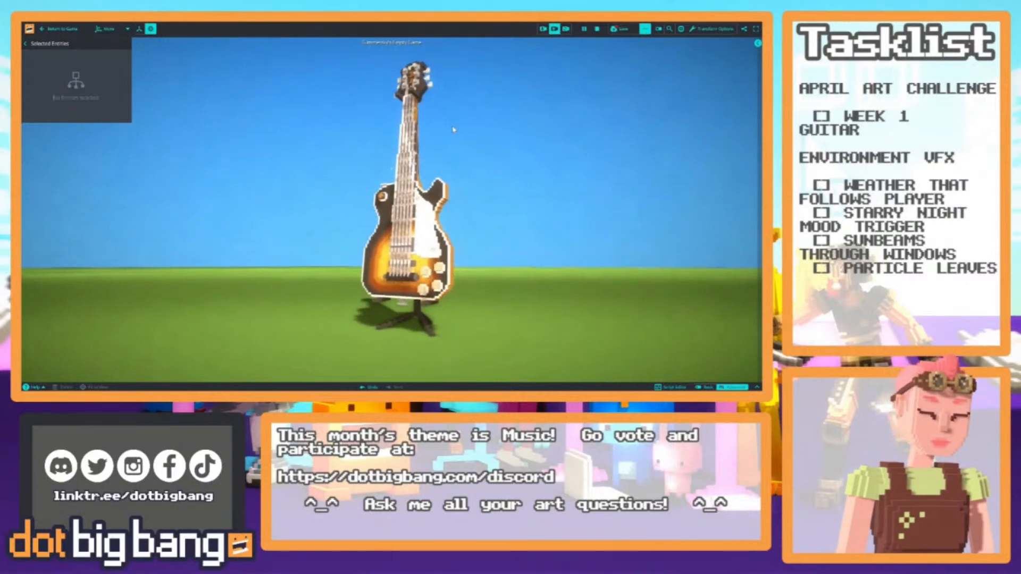
pyautogui.moveTo(513, 165); pyautogui.dragTo(522, 169, button='right')
pyautogui.press('w')
pyautogui.press('e')
pyautogui.moveTo(431, 169); pyautogui.dragTo(524, 177, button='right')
pyautogui.press('a')
pyautogui.press('w')
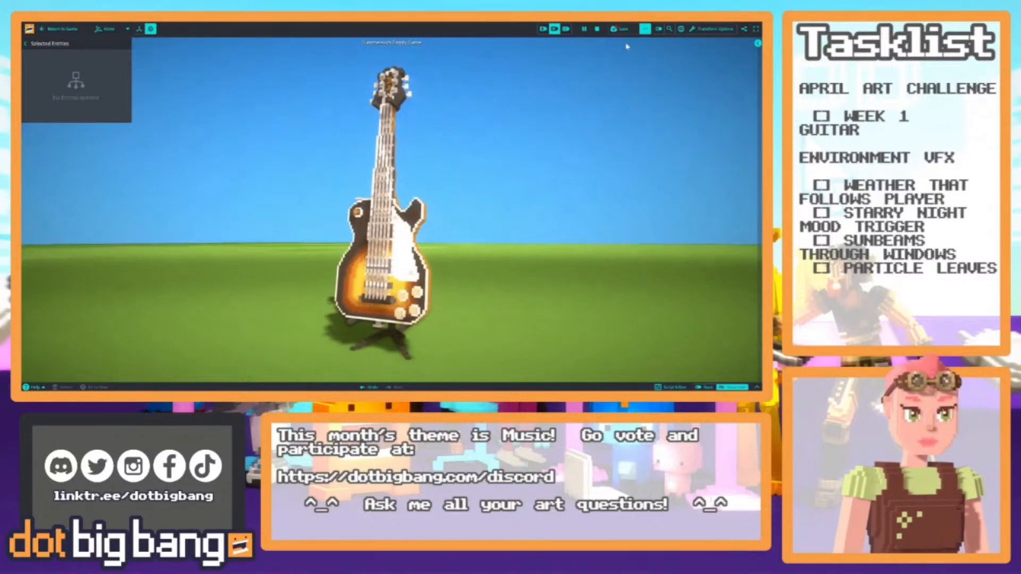